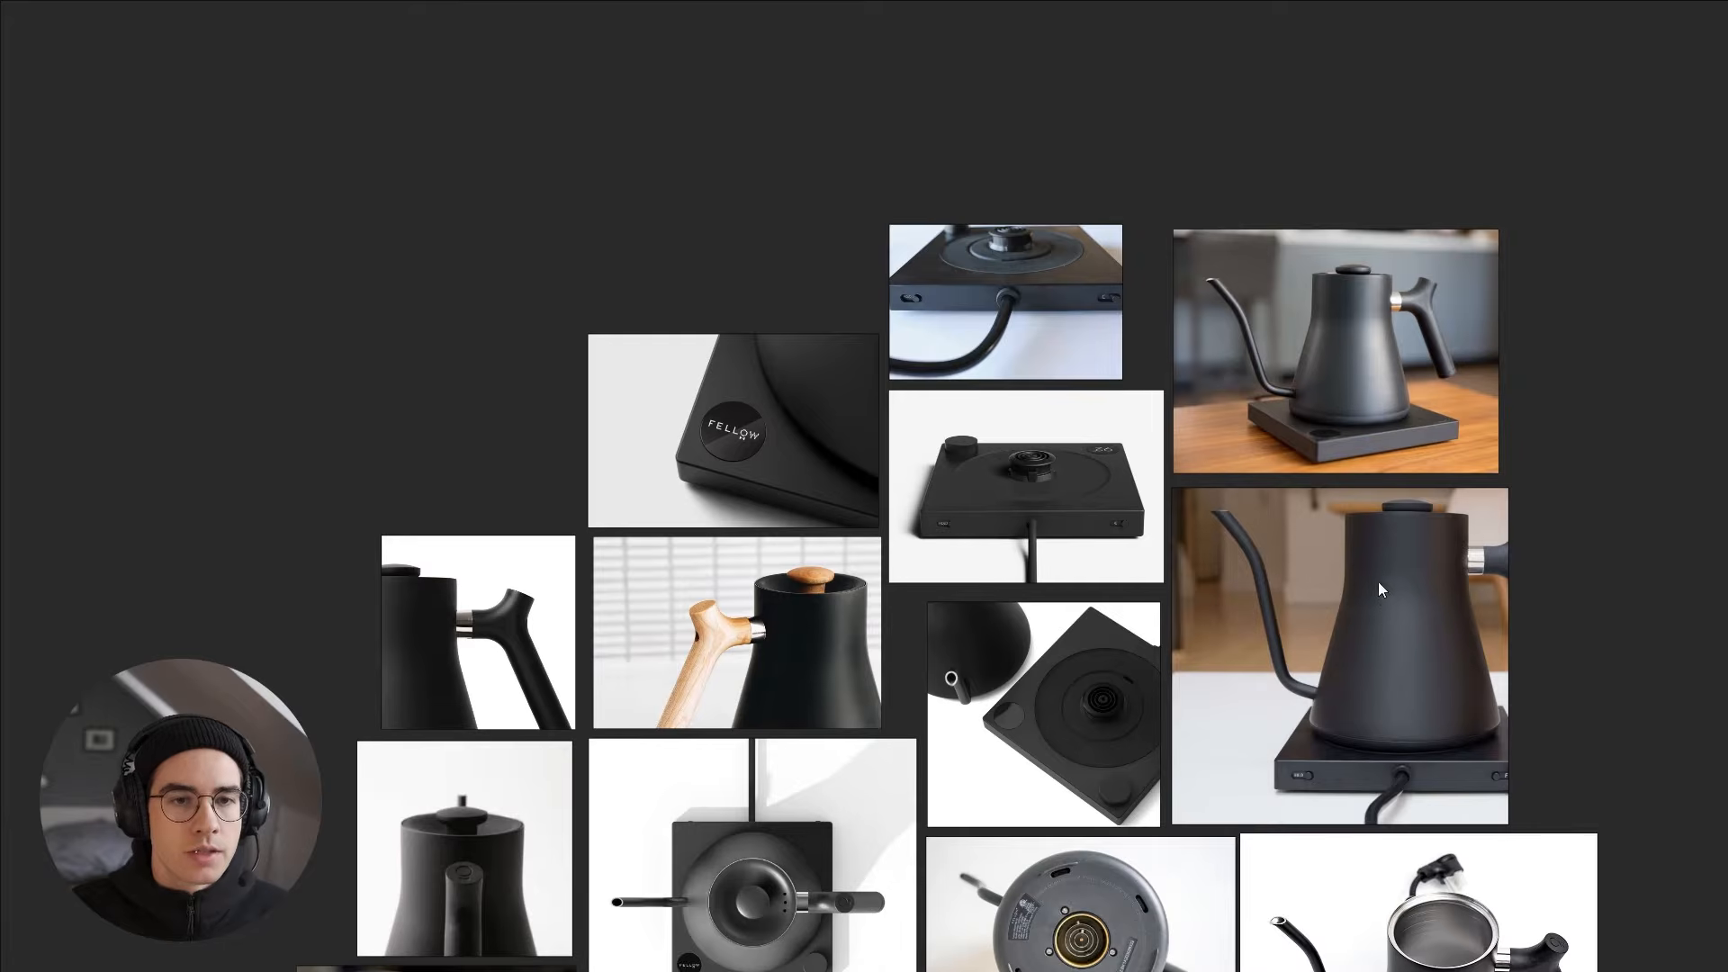
Examine the kettle reference photos on the board, including the spout, handle, lid and square base
{"action": "scroll", "coordinate": [1388, 597], "scroll_direction": "up", "scroll_amount": 4}
{"action": "middle_click_drag", "start_coordinate": [1396, 642], "coordinate": [1030, 516]}
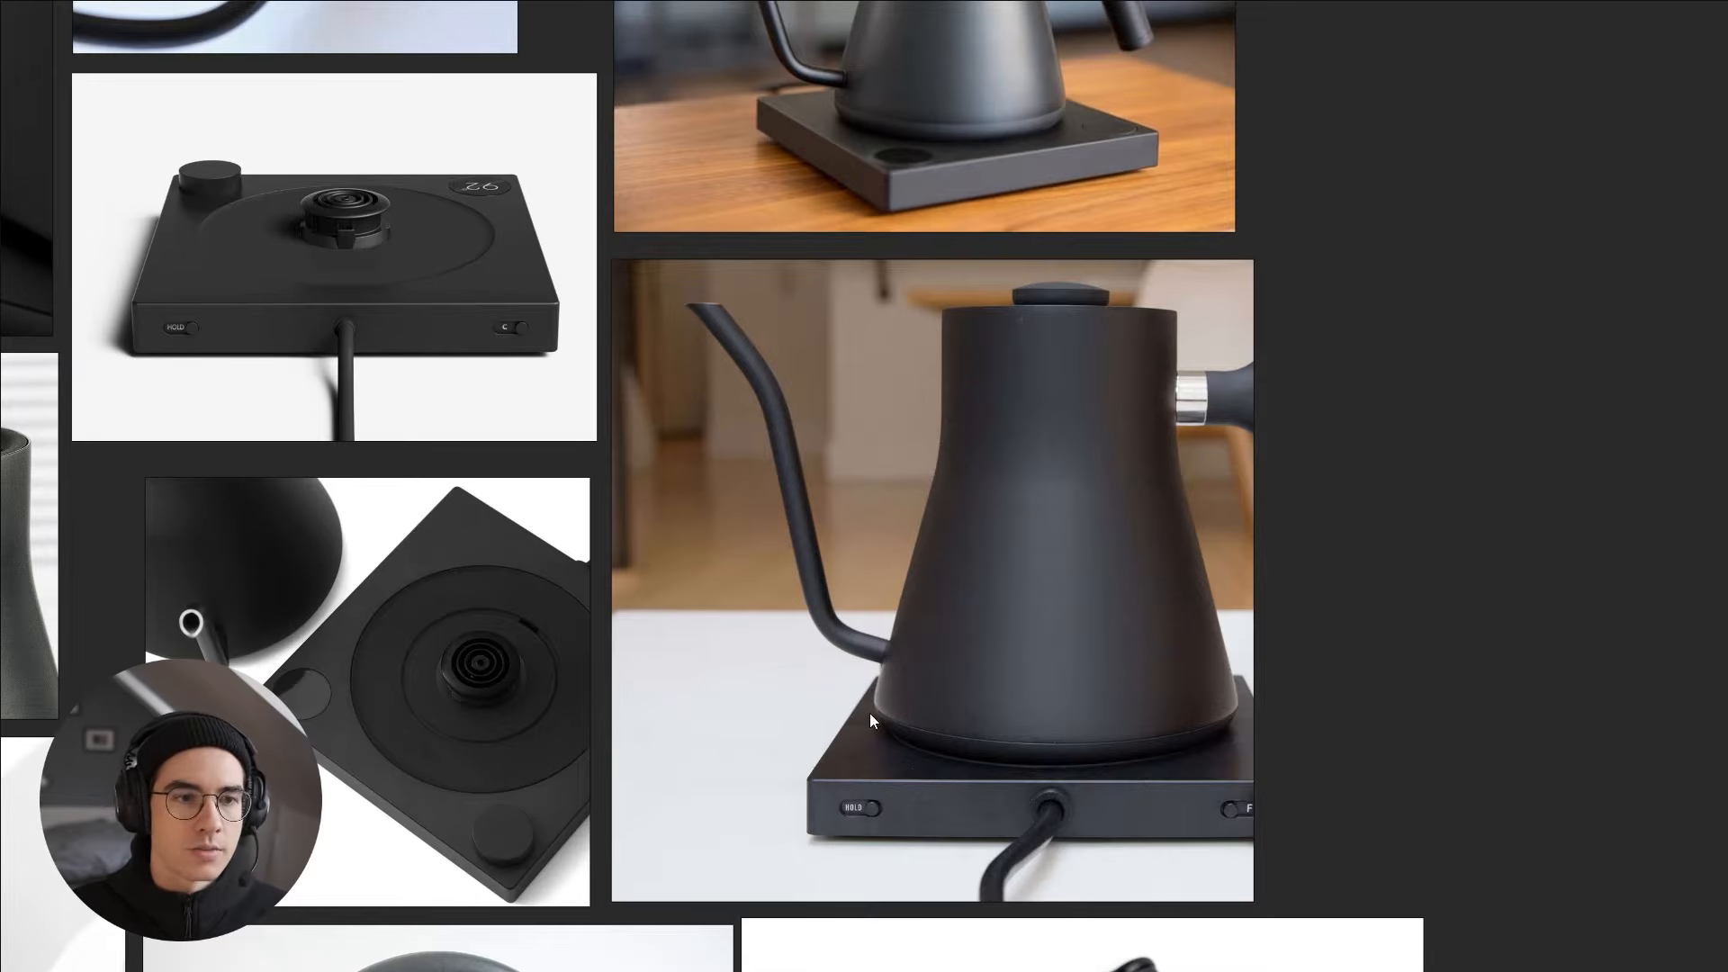
{"action": "middle_click_drag", "start_coordinate": [883, 229], "coordinate": [914, 612]}
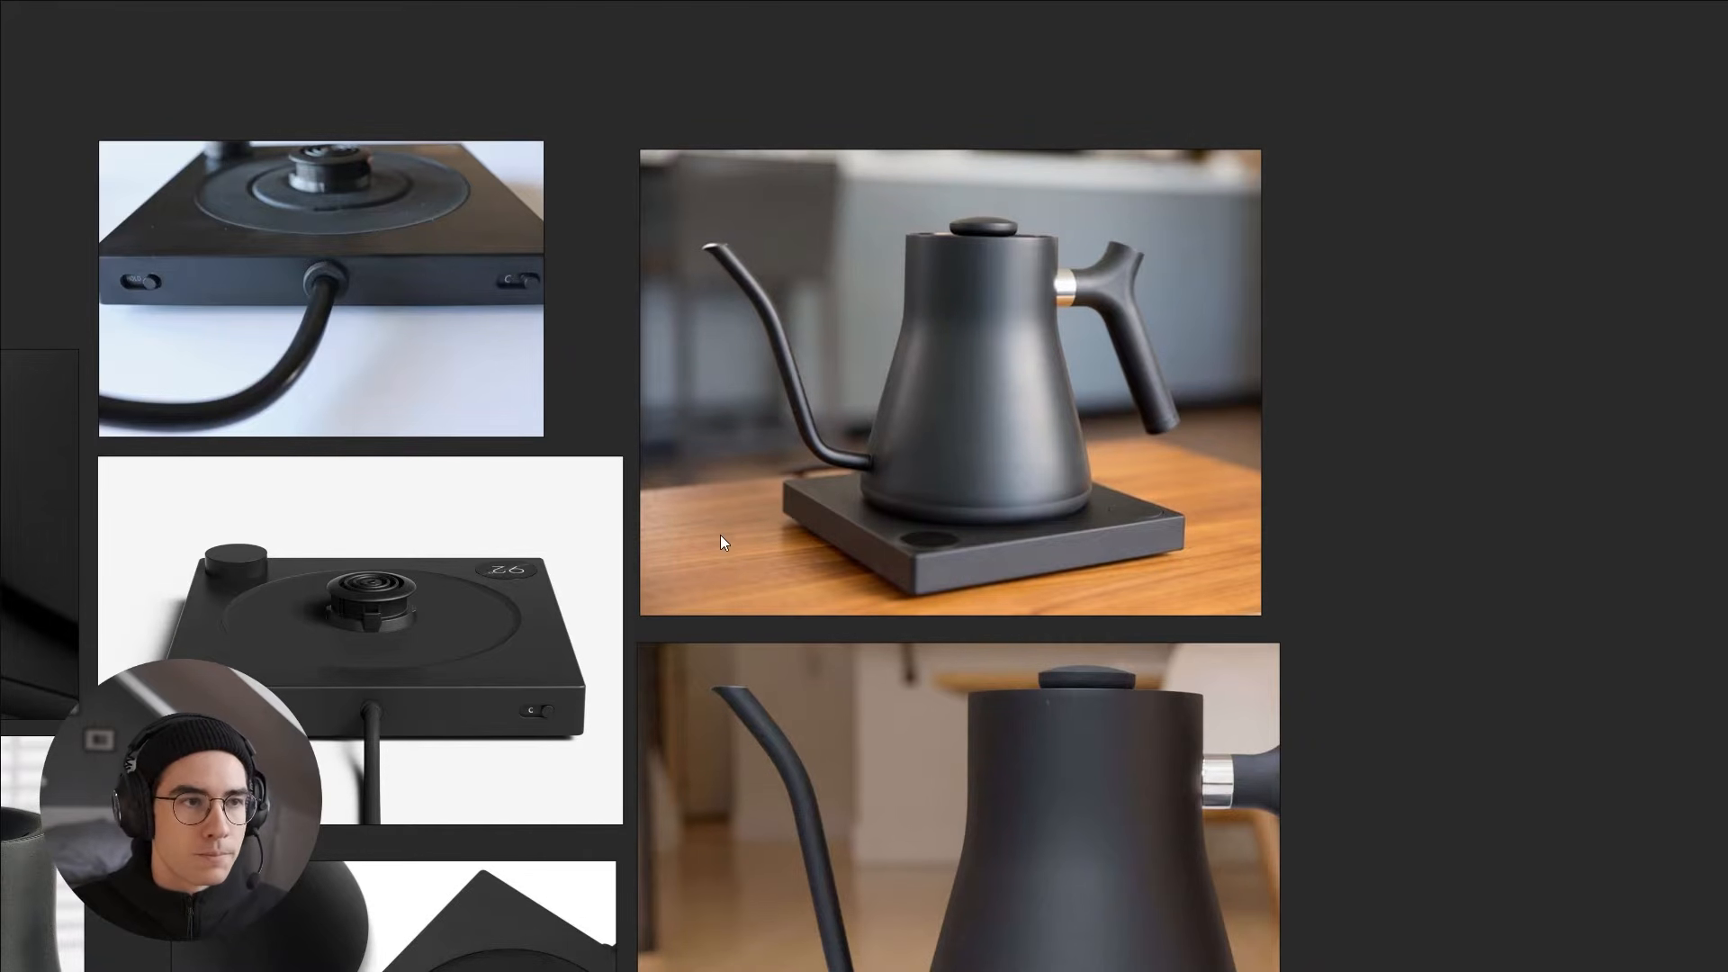
{"action": "middle_click_drag", "start_coordinate": [831, 556], "coordinate": [1286, 537]}
{"action": "middle_click_drag", "start_coordinate": [871, 728], "coordinate": [949, 576]}
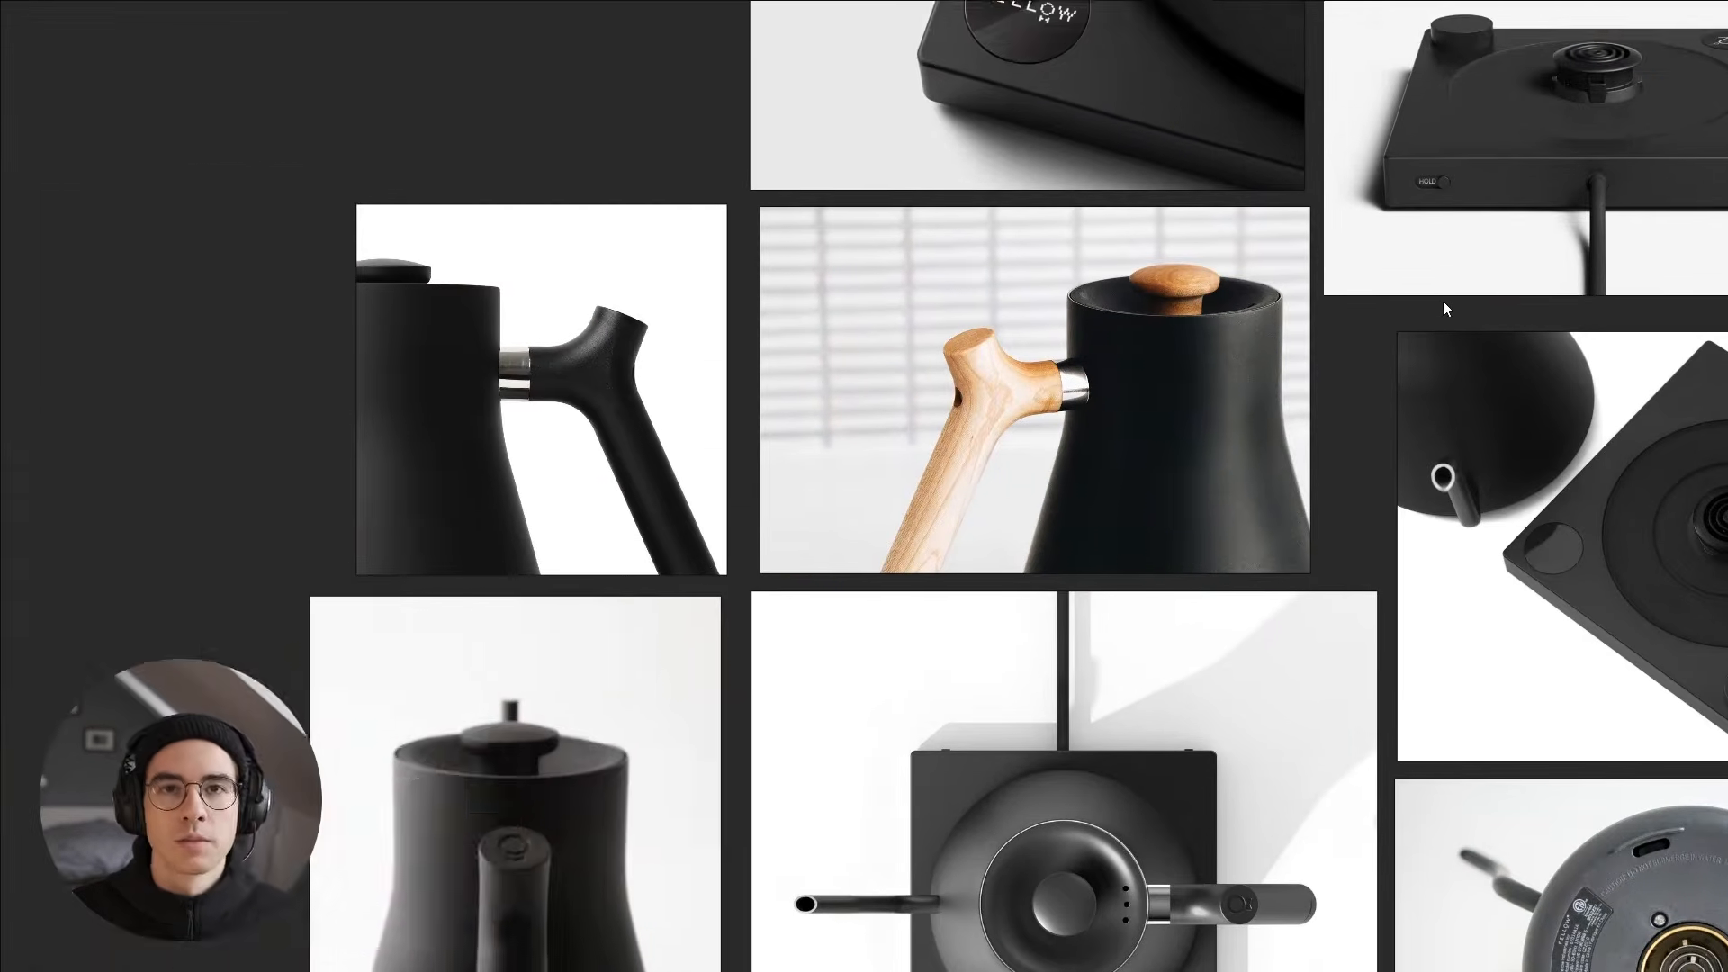
{"action": "middle_click_drag", "start_coordinate": [1443, 301], "coordinate": [646, 700]}
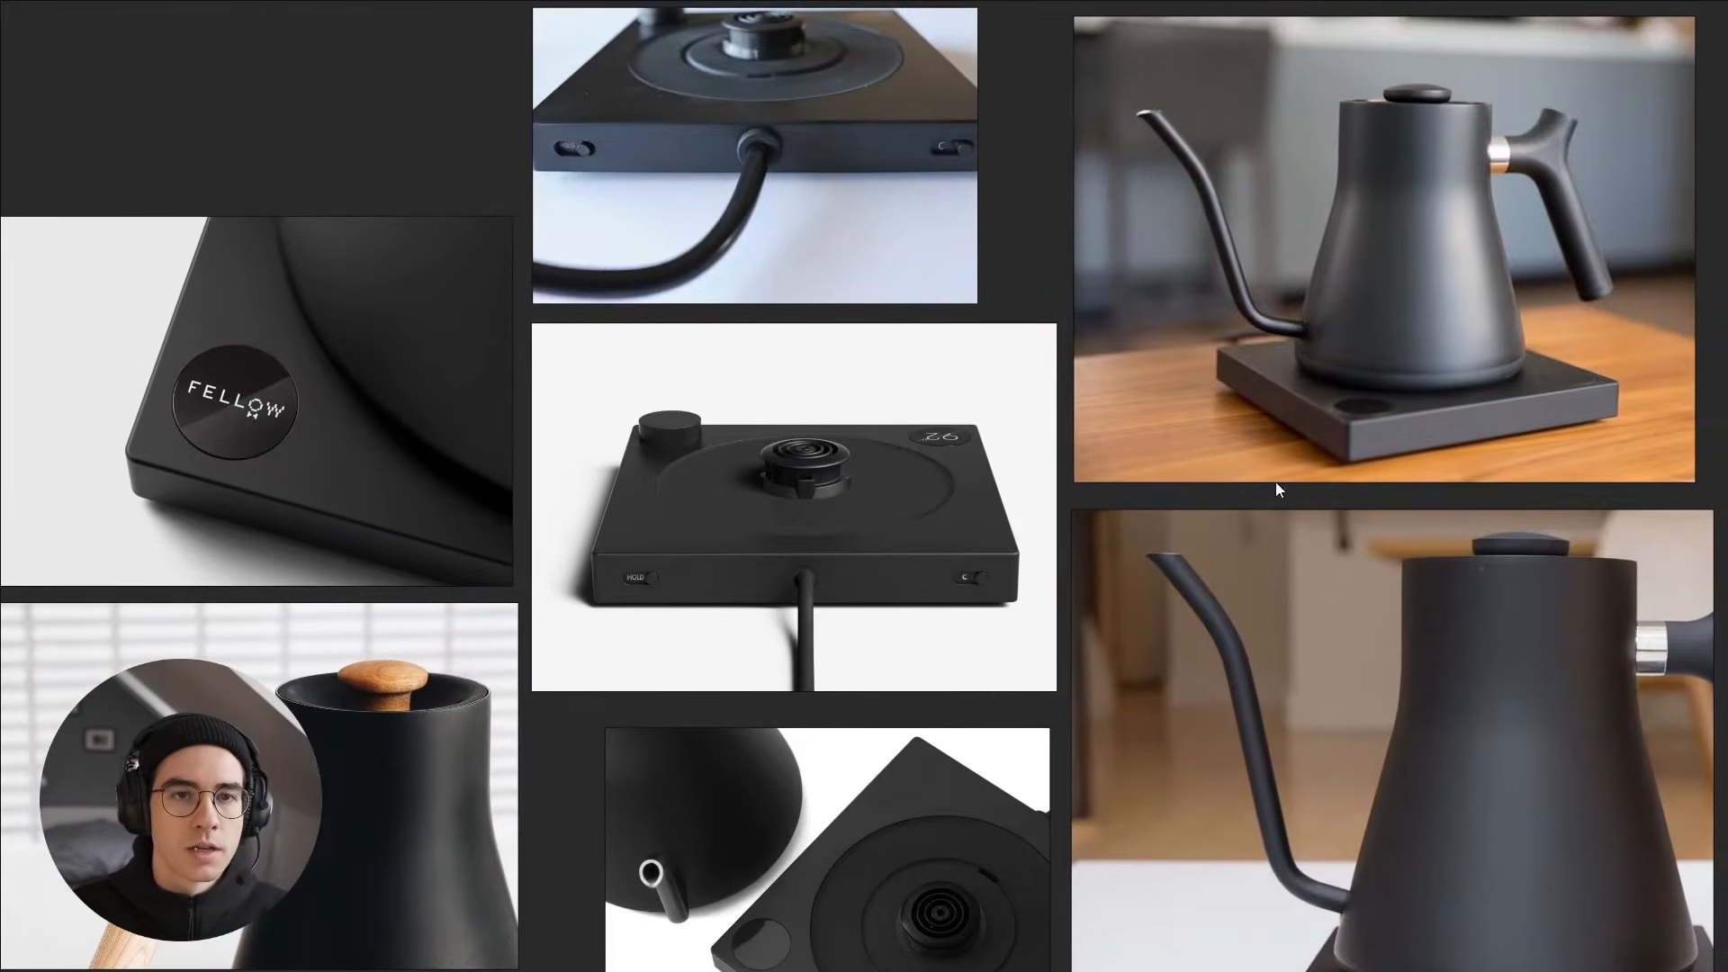
{"action": "middle_click_drag", "start_coordinate": [1308, 399], "coordinate": [1168, 318]}
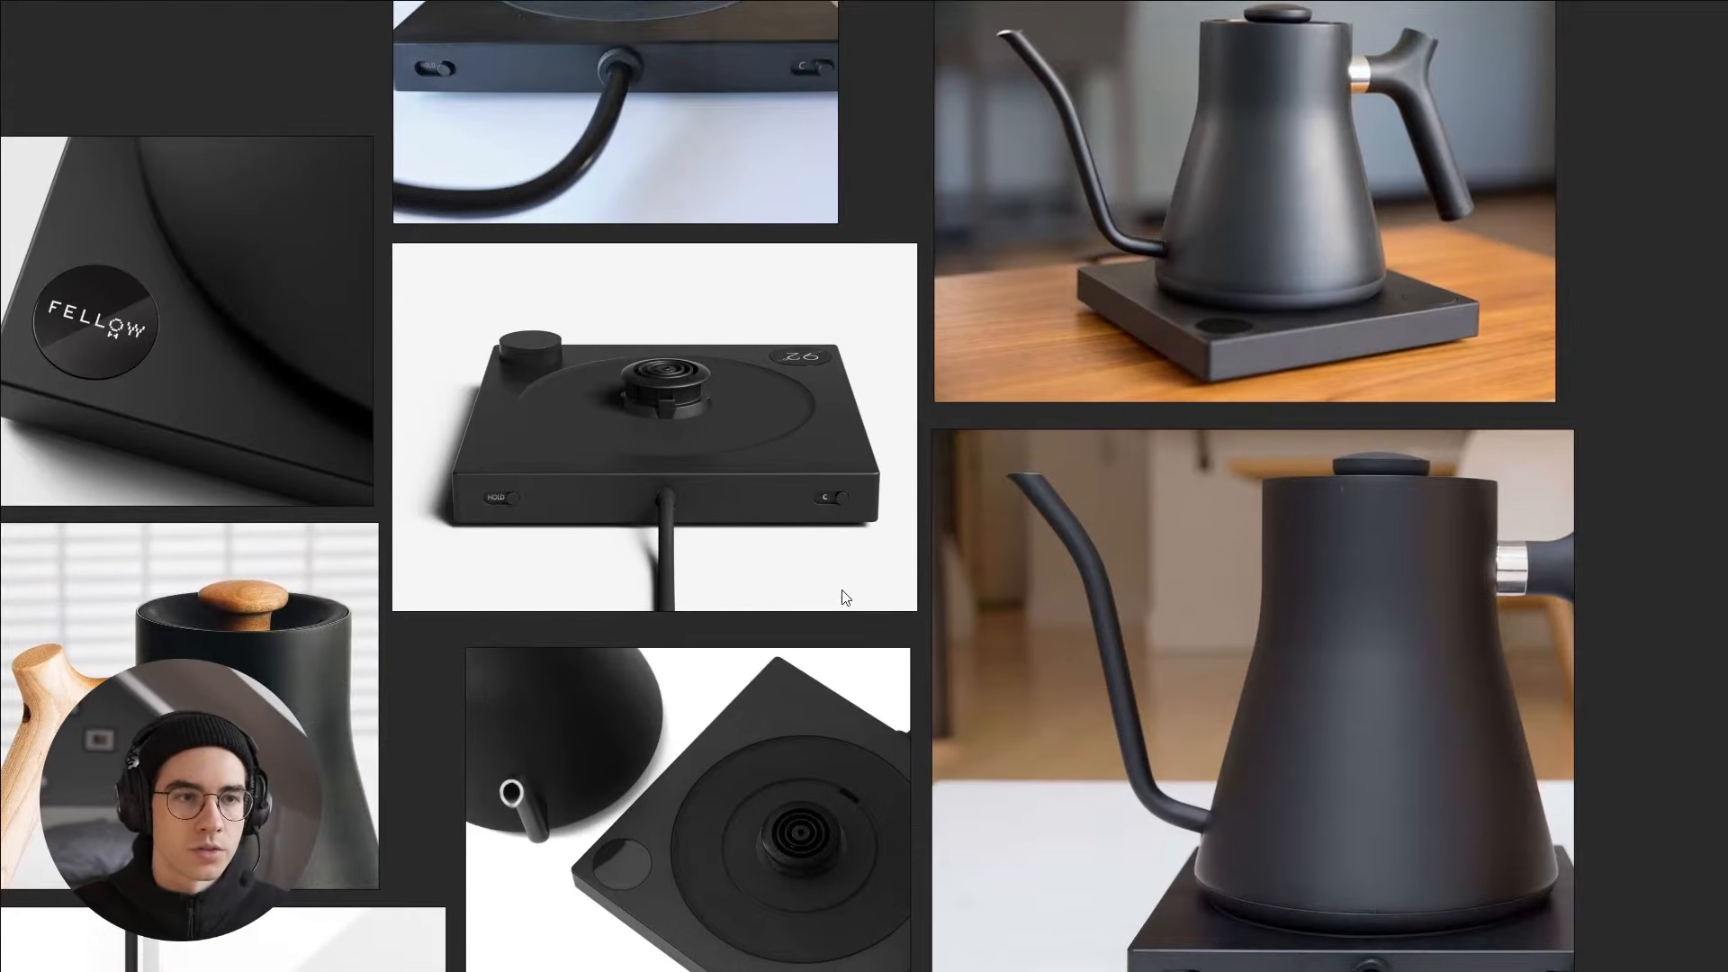
{"action": "middle_click_drag", "start_coordinate": [842, 590], "coordinate": [1018, 515]}
{"action": "scroll", "coordinate": [1186, 425], "scroll_direction": "down", "scroll_amount": 3}
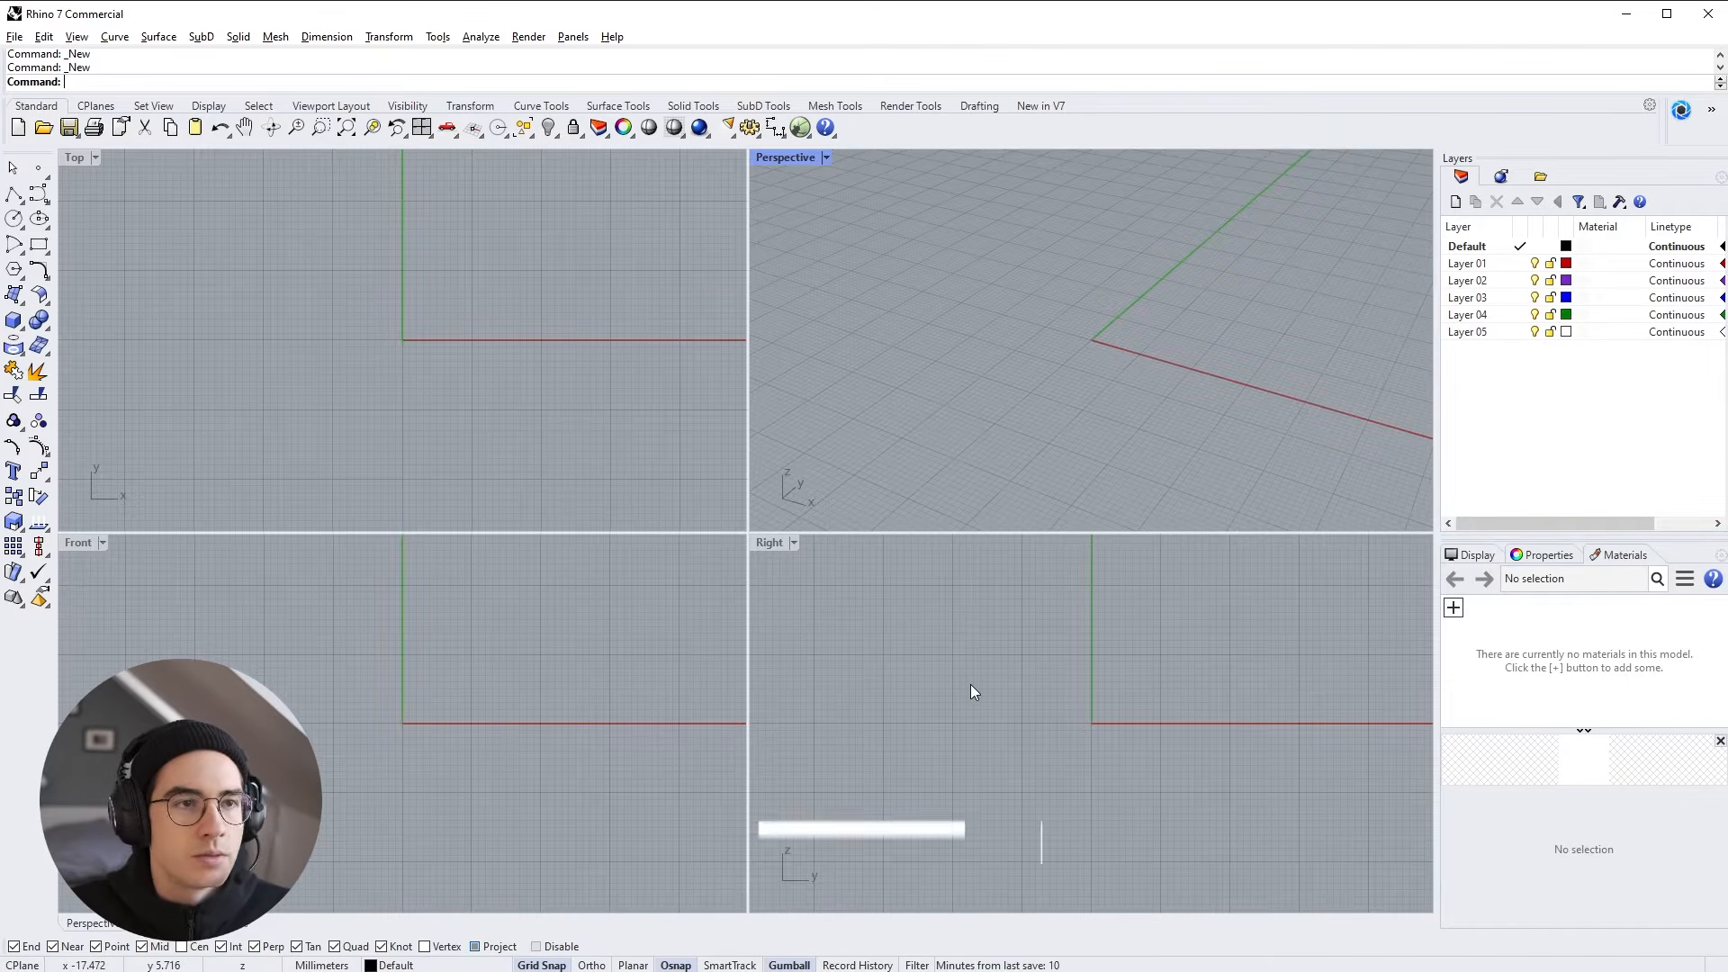
Bring up the custom pop-up toolbar from the Right viewport, shift it slightly and dismiss it
{"action": "left_click", "coordinate": [1159, 745]}
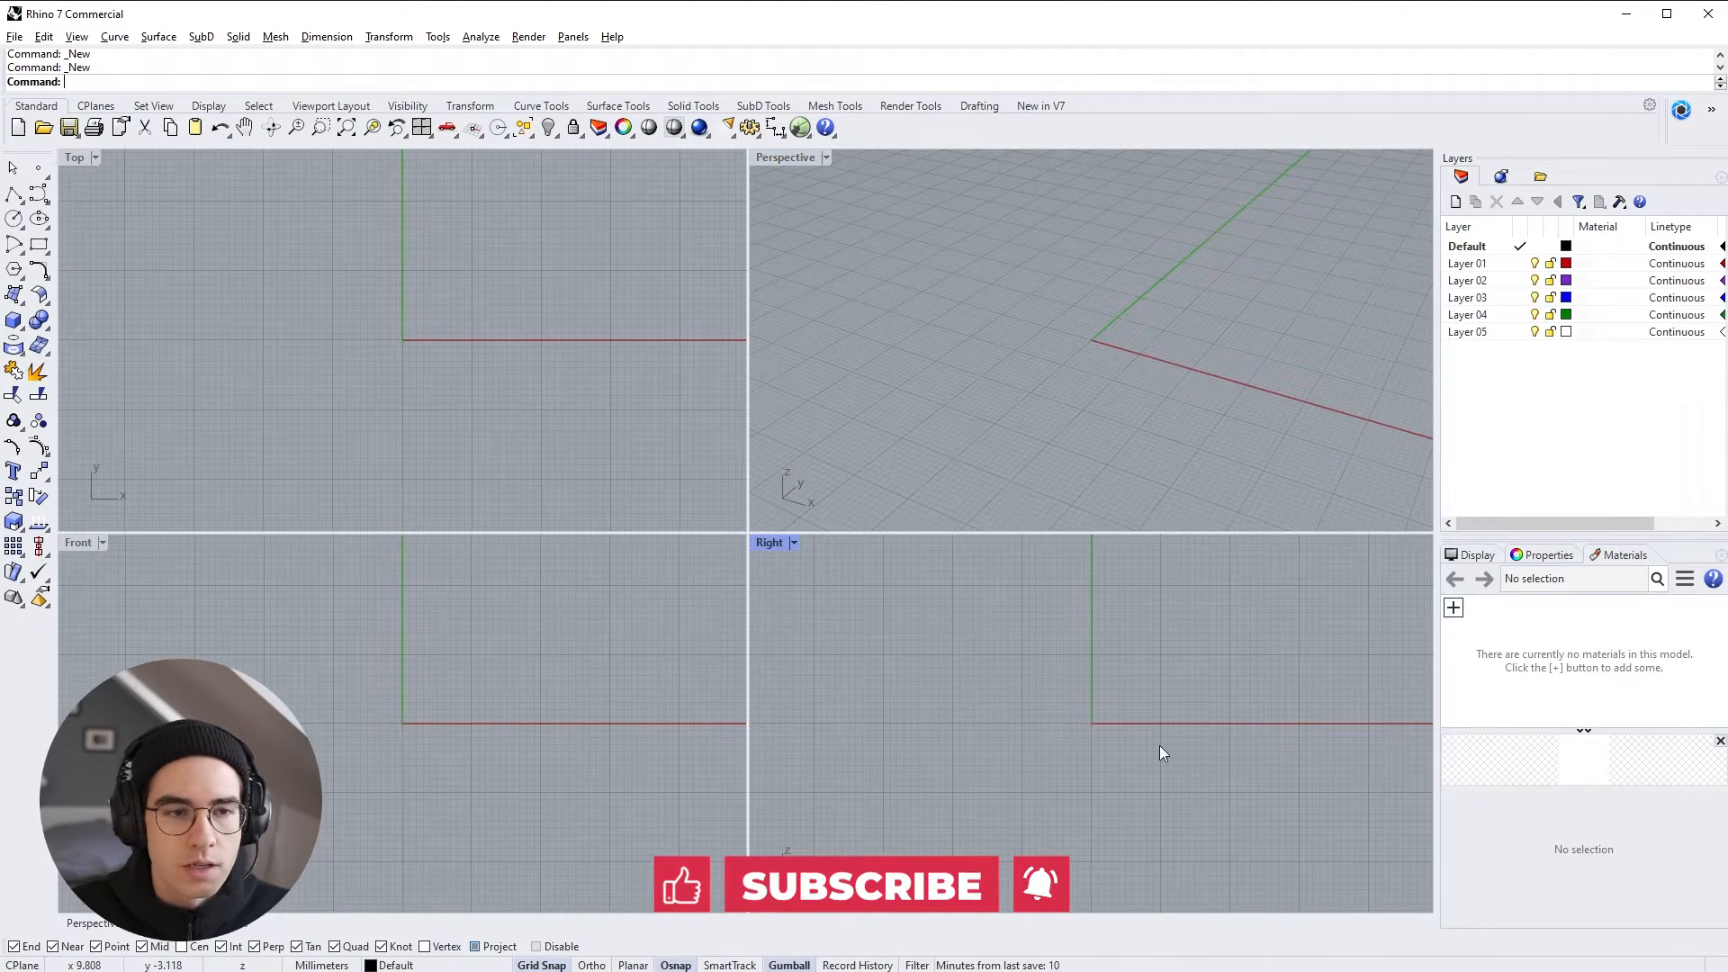
{"action": "middle_click", "coordinate": [927, 585]}
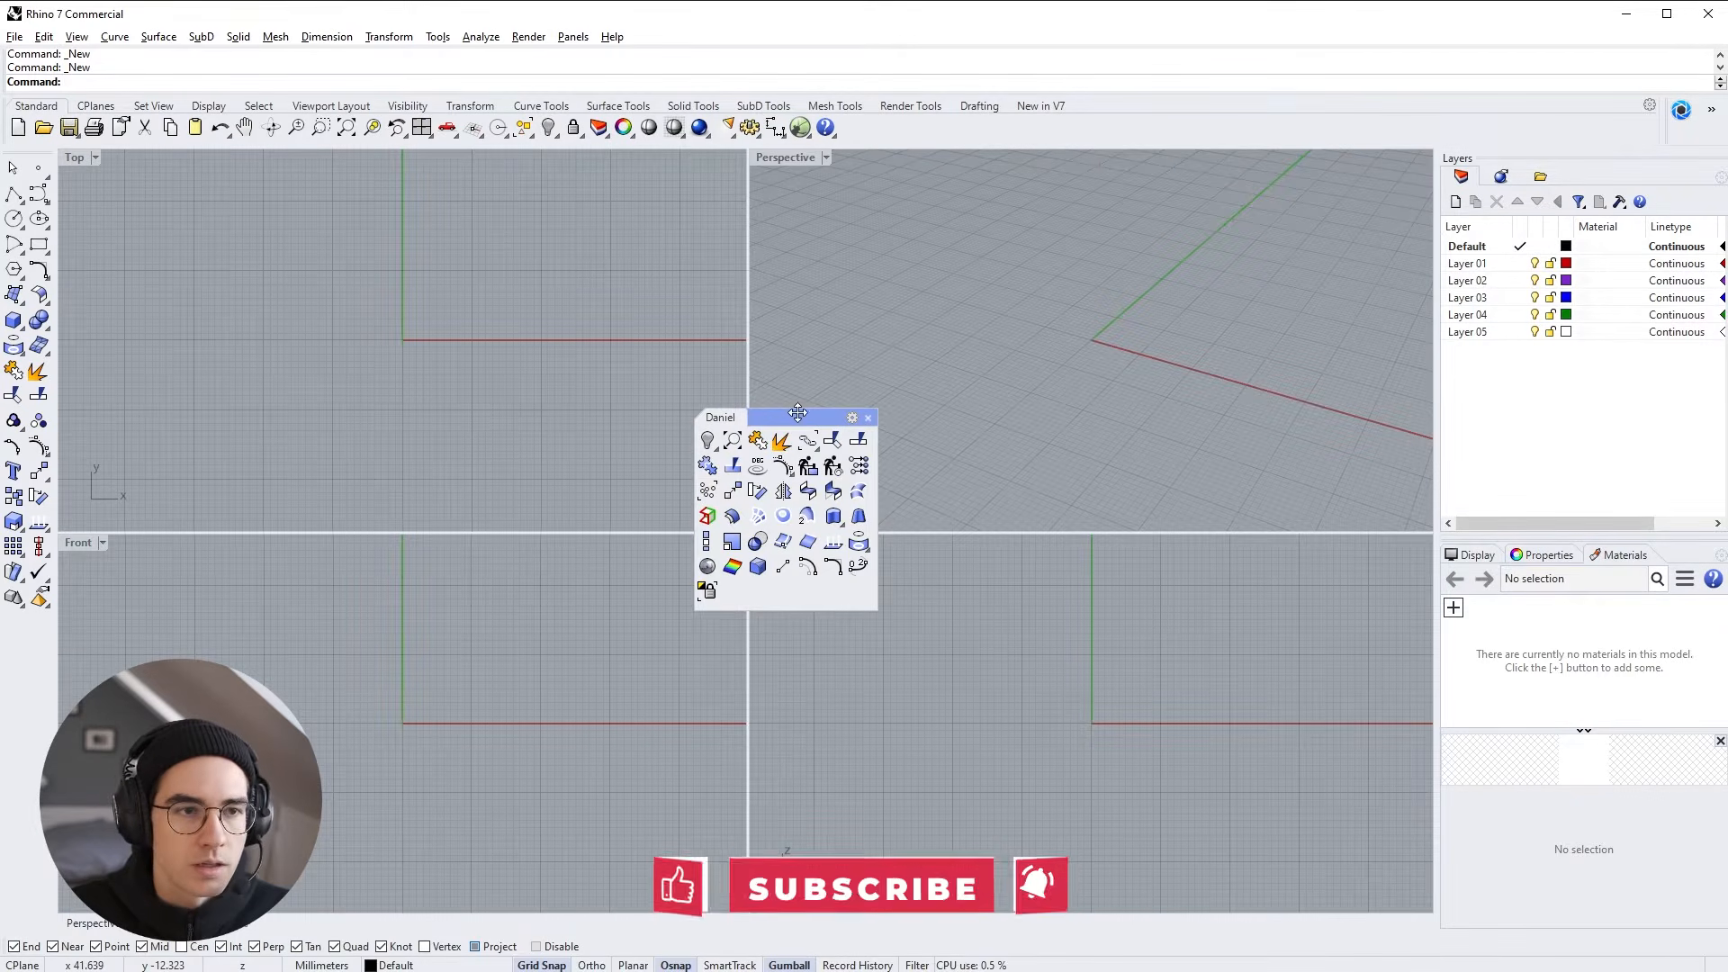
{"action": "left_click_drag", "start_coordinate": [755, 416], "coordinate": [762, 463]}
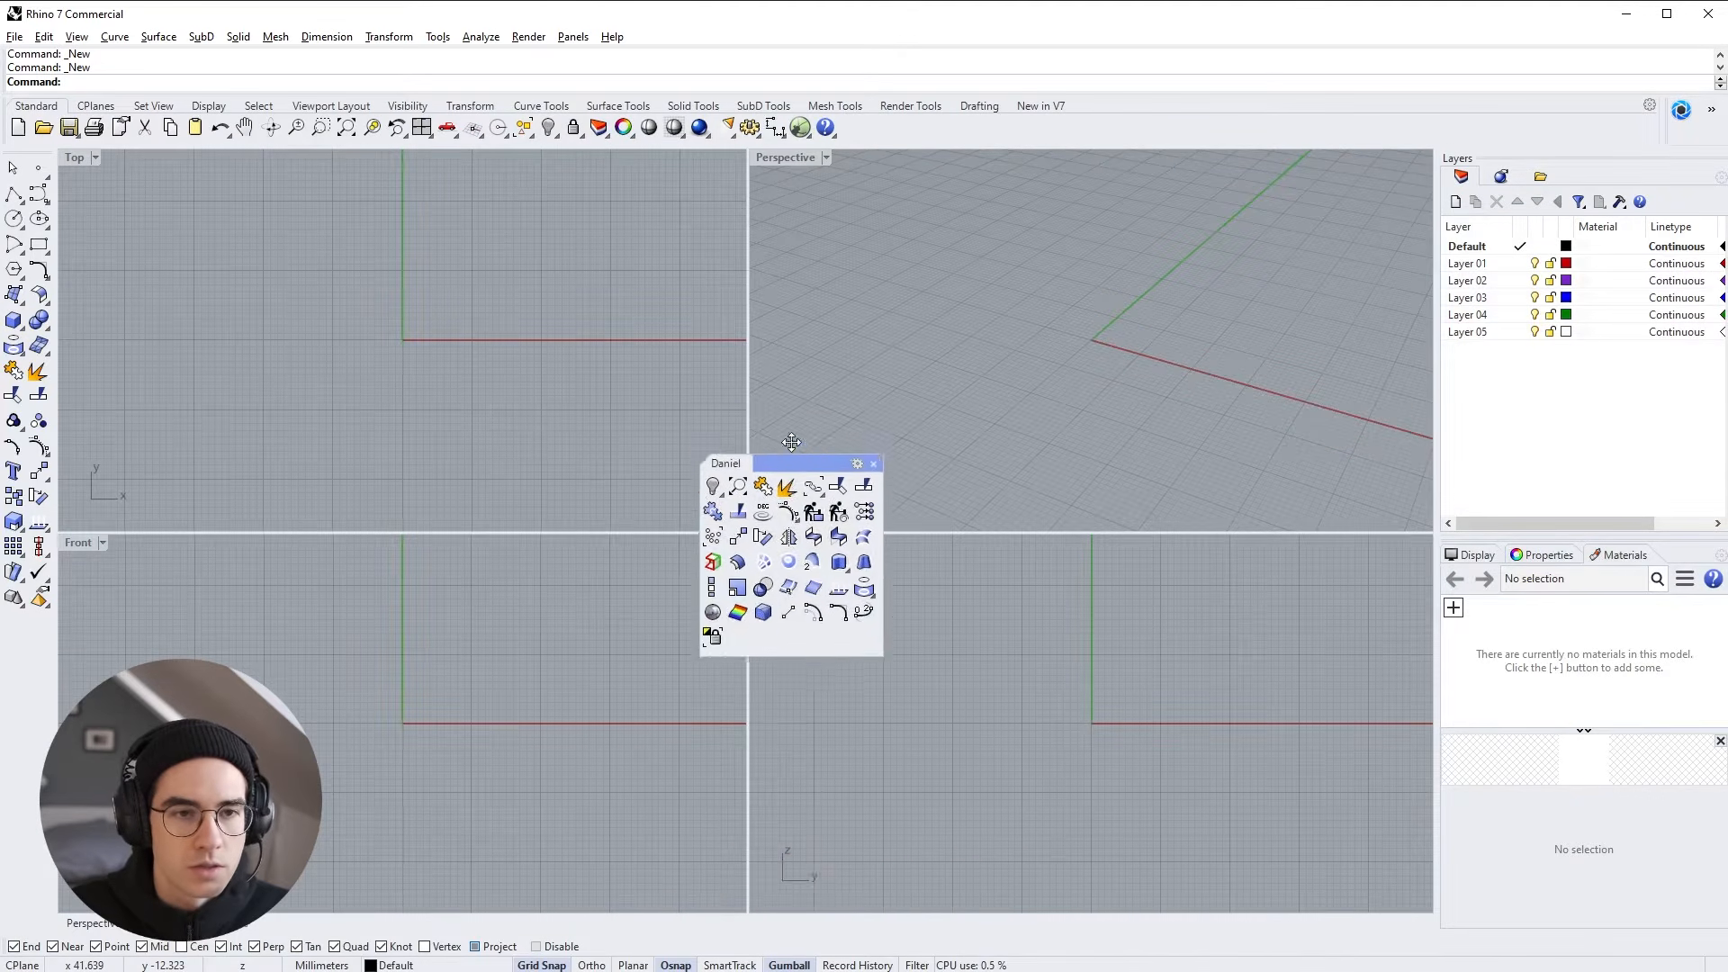
{"action": "key", "text": "Escape"}
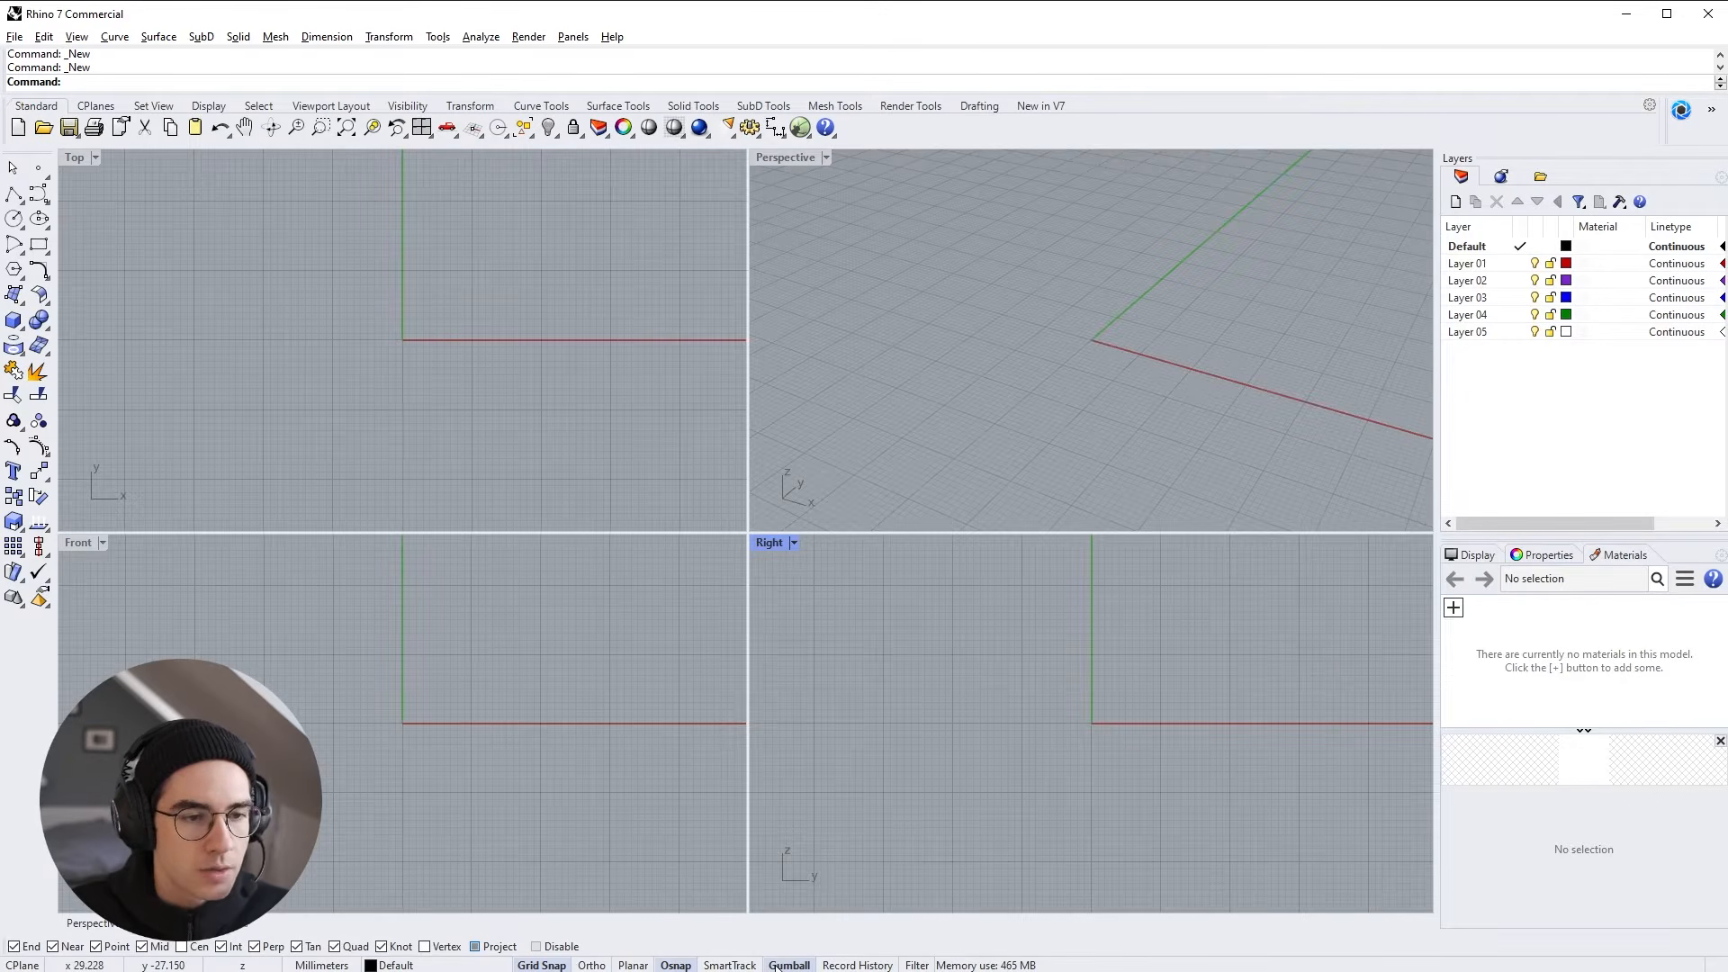
Draw a freehand rectangular box in the Perspective viewport near the origin
{"action": "left_click", "coordinate": [14, 319]}
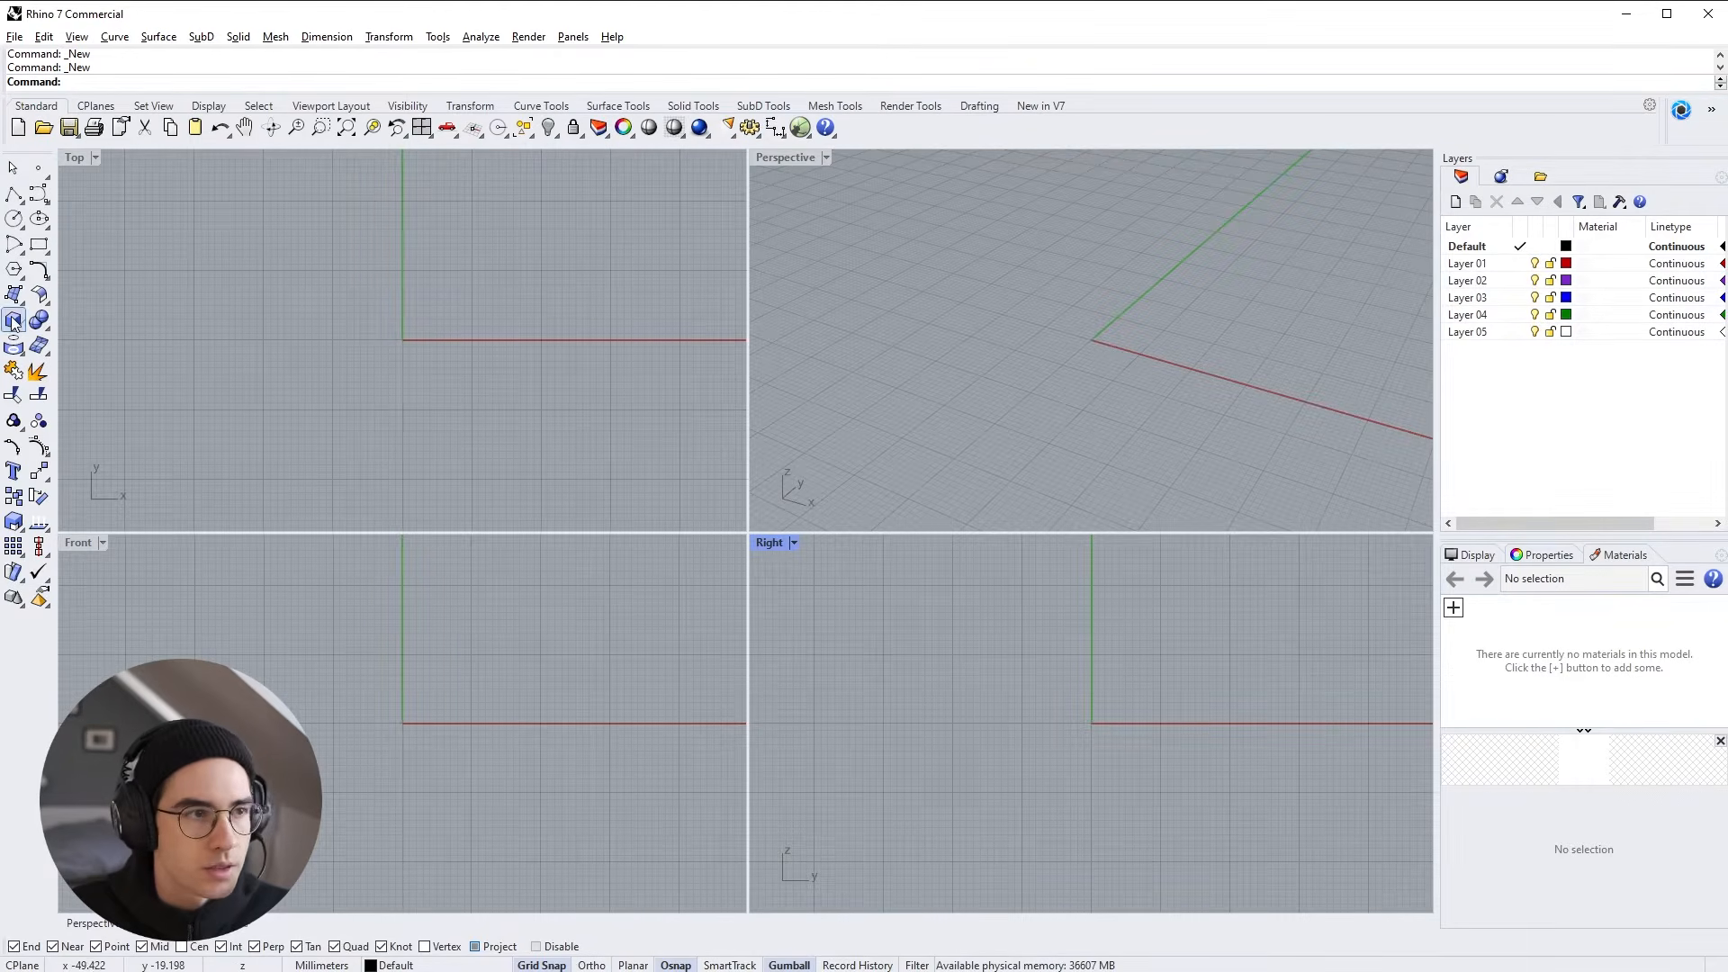
{"action": "left_click", "coordinate": [938, 322]}
{"action": "left_click", "coordinate": [1198, 280]}
{"action": "left_click", "coordinate": [1128, 252]}
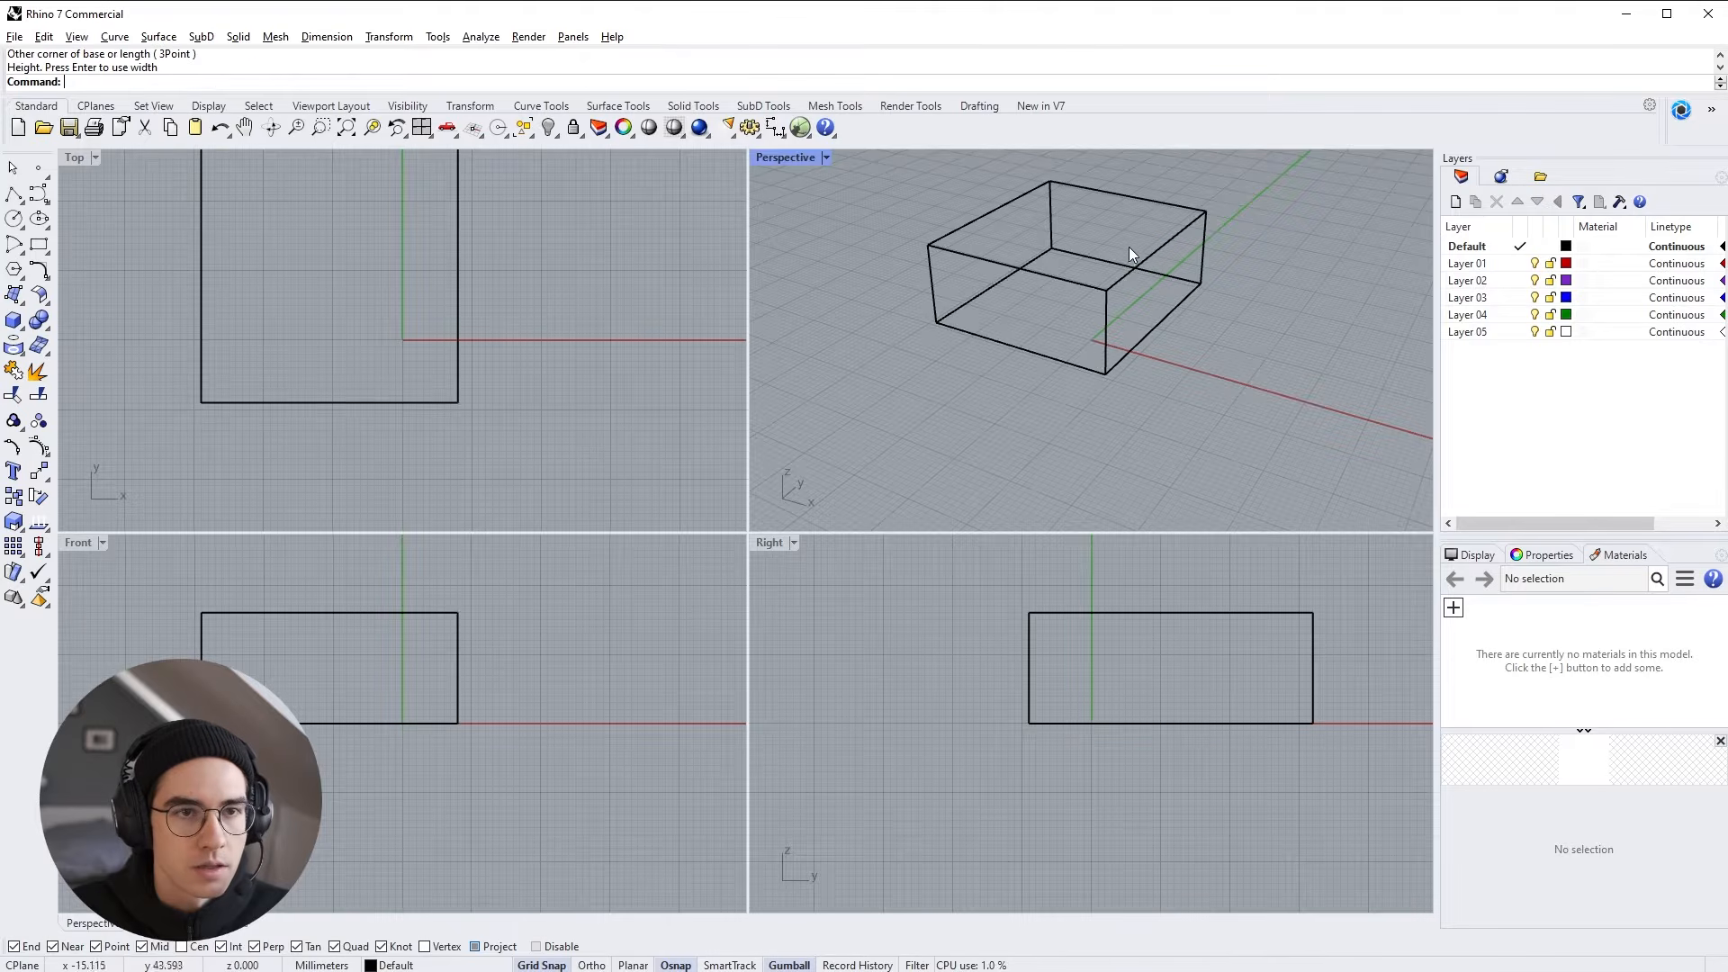
Reposition and resize the box with the Gumball, and toggle the Gumball off and back on
{"action": "left_click", "coordinate": [1108, 298]}
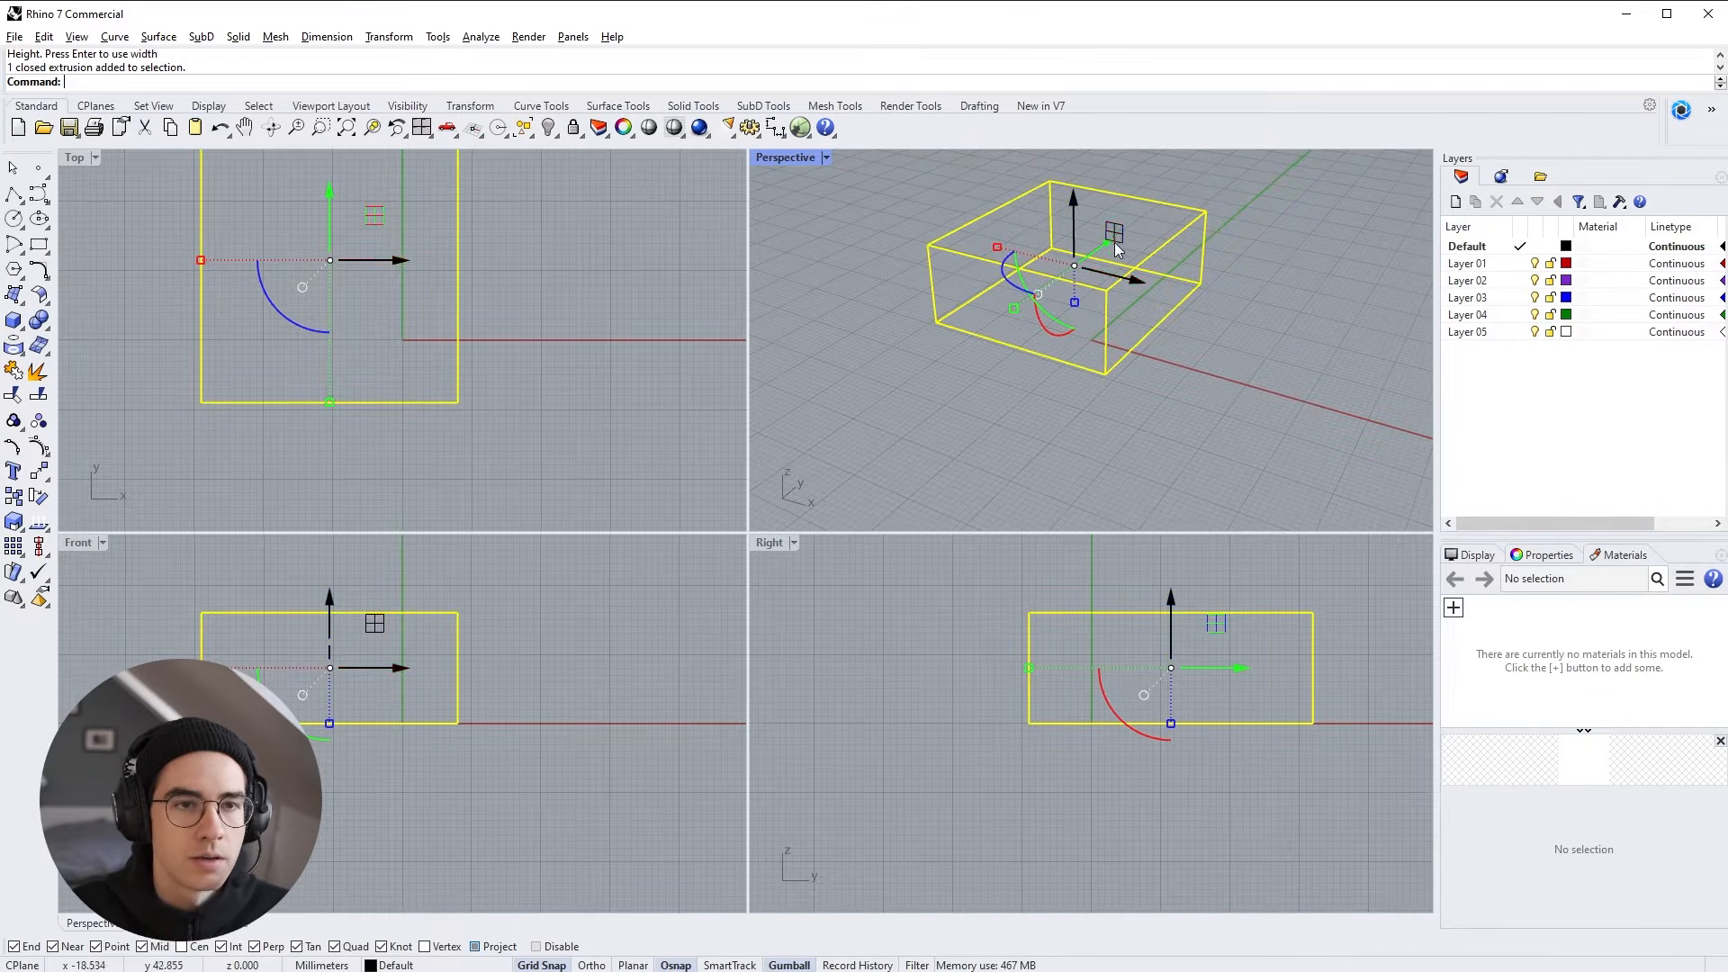
{"action": "left_click_drag", "start_coordinate": [1103, 270], "coordinate": [1158, 286]}
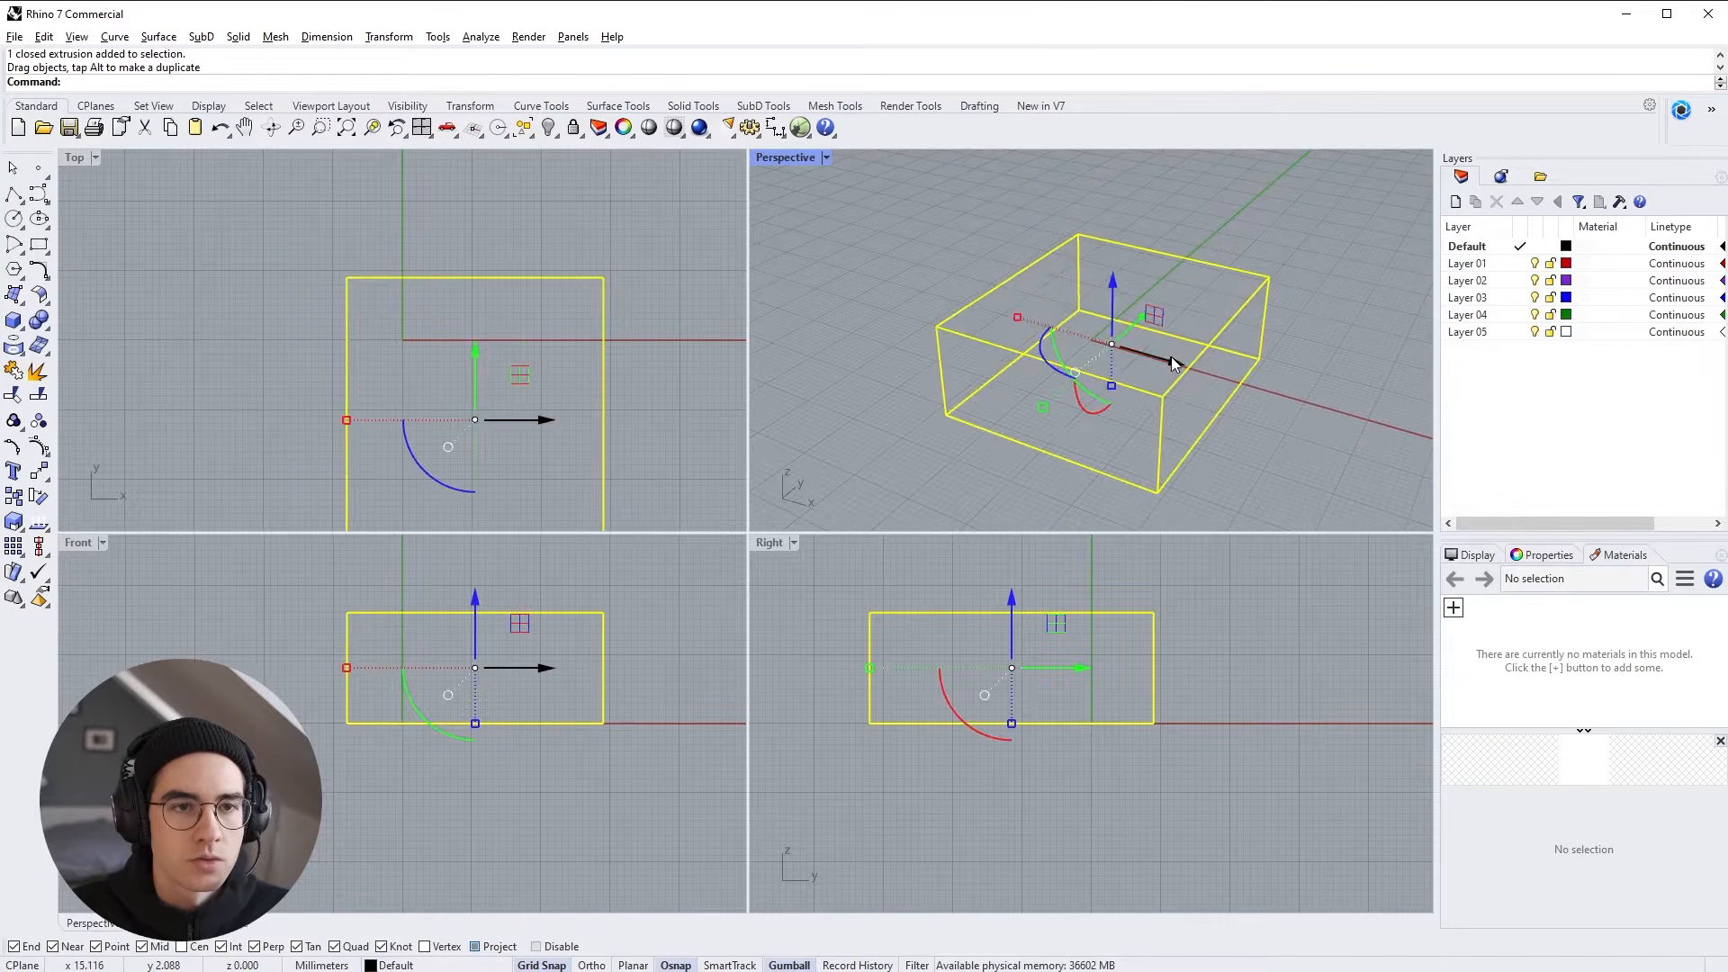
{"action": "mouse_move", "coordinate": [1169, 356]}
{"action": "left_mouse_down"}
{"action": "mouse_move", "coordinate": [1230, 406]}
{"action": "mouse_move", "coordinate": [1175, 293]}
{"action": "mouse_move", "coordinate": [1078, 299]}
{"action": "mouse_move", "coordinate": [989, 270]}
{"action": "mouse_move", "coordinate": [1137, 413]}
{"action": "mouse_move", "coordinate": [1134, 375]}
{"action": "mouse_move", "coordinate": [1161, 387]}
{"action": "left_mouse_up"}
{"action": "key", "text": "Escape"}
{"action": "left_click", "coordinate": [1301, 412]}
{"action": "left_click", "coordinate": [1257, 414]}
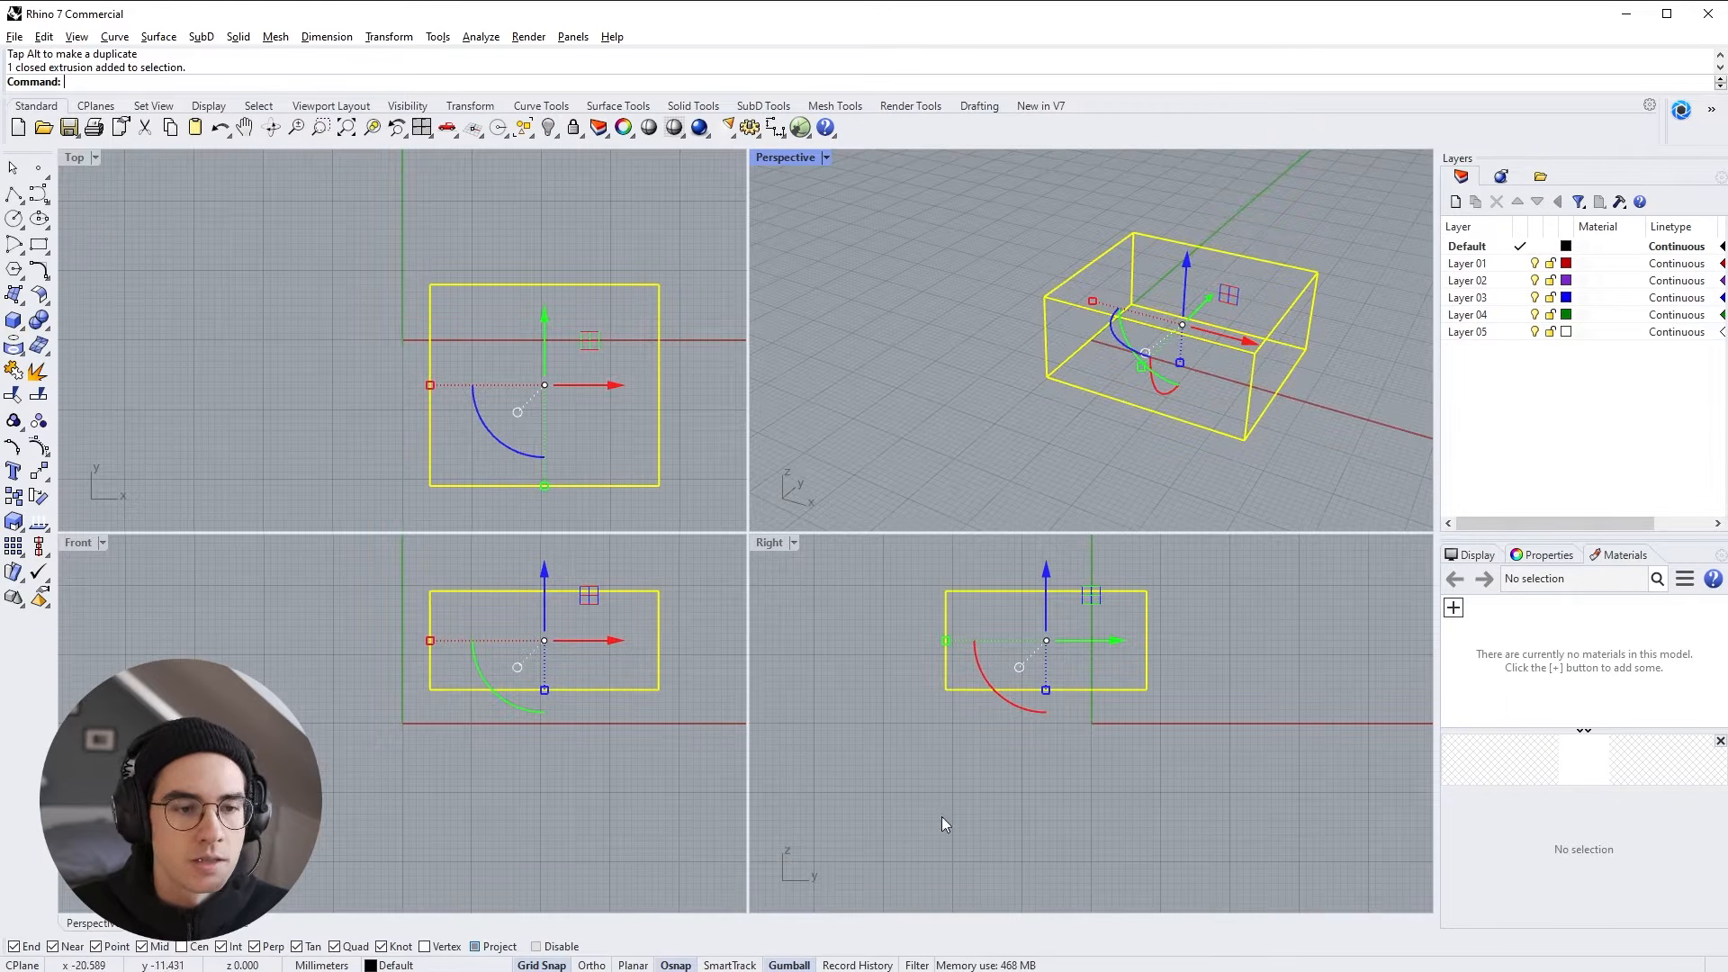
{"action": "left_click", "coordinate": [790, 964]}
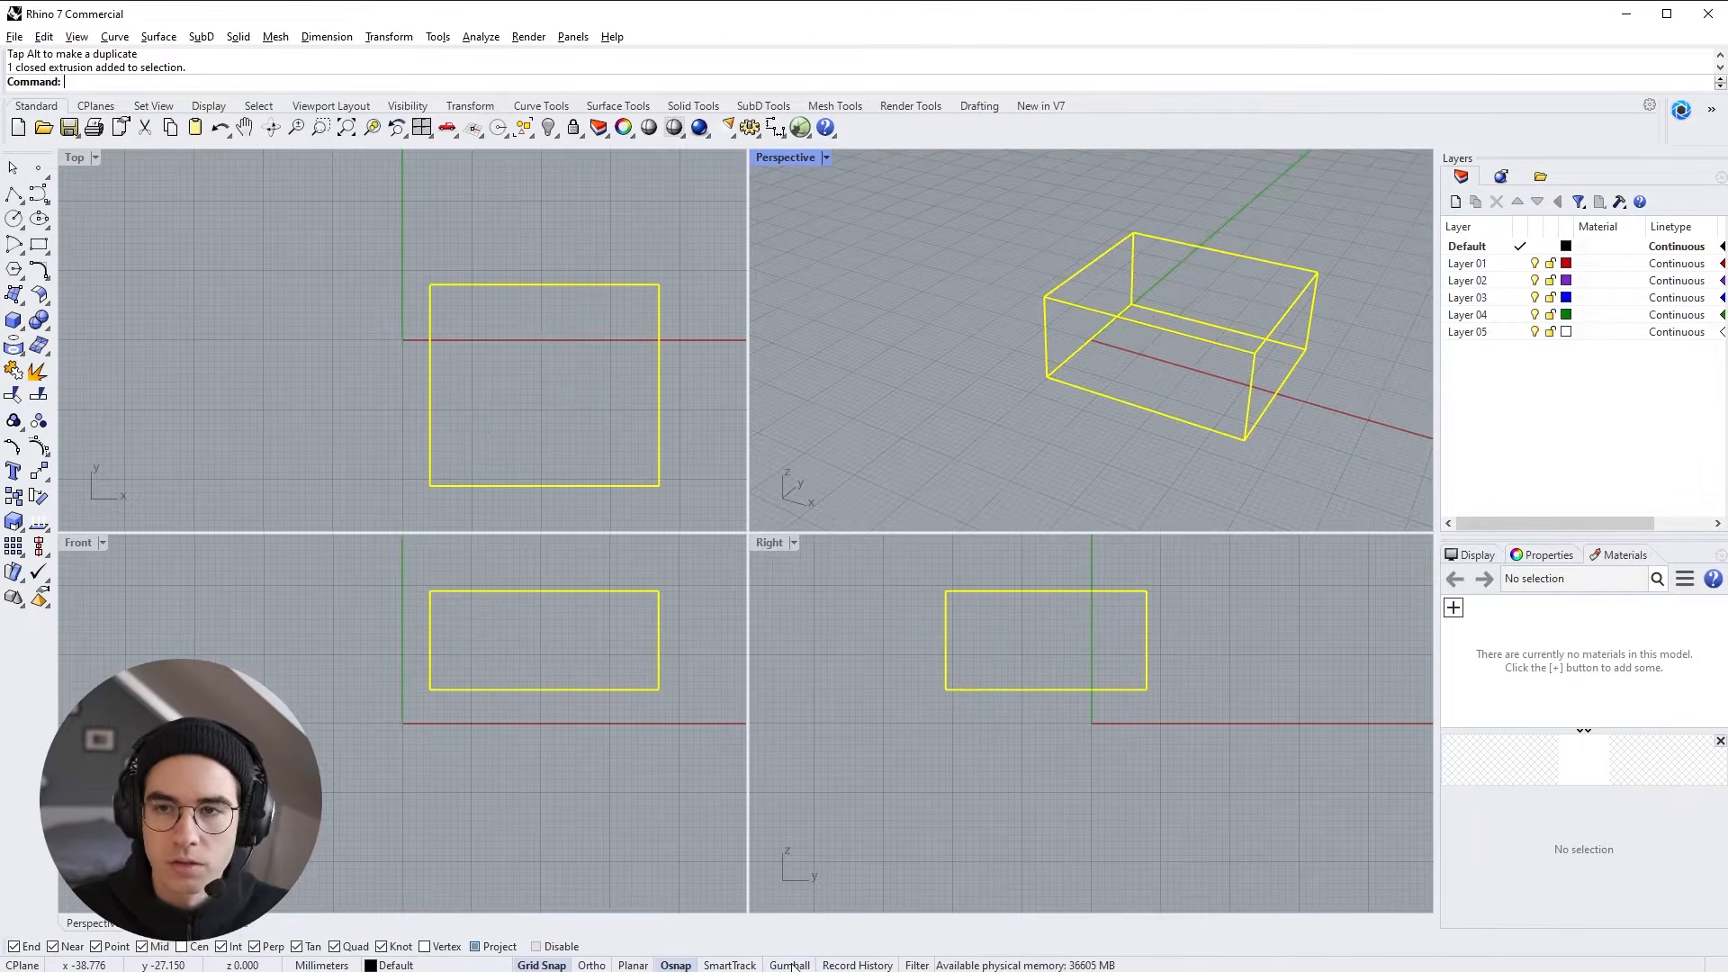
{"action": "left_click", "coordinate": [791, 965]}
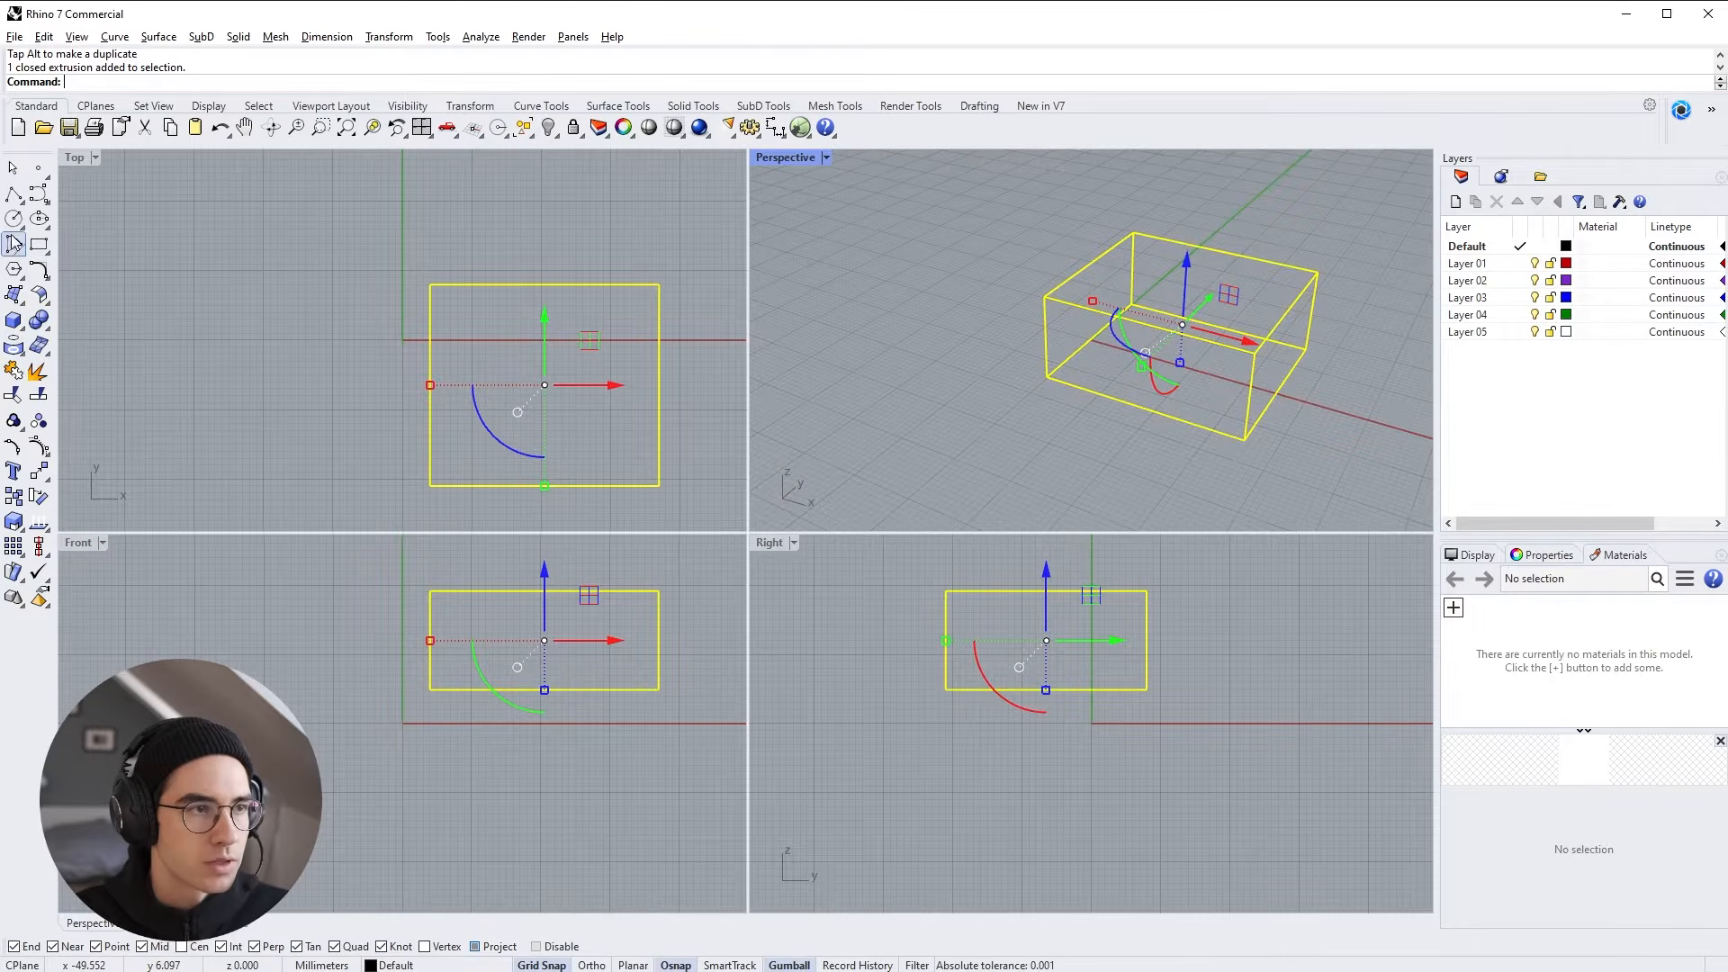
Draw a single-segment polyline from the midpoint of the box's upper front edge down to the ground plane in front of the box
{"action": "left_click", "coordinate": [14, 193]}
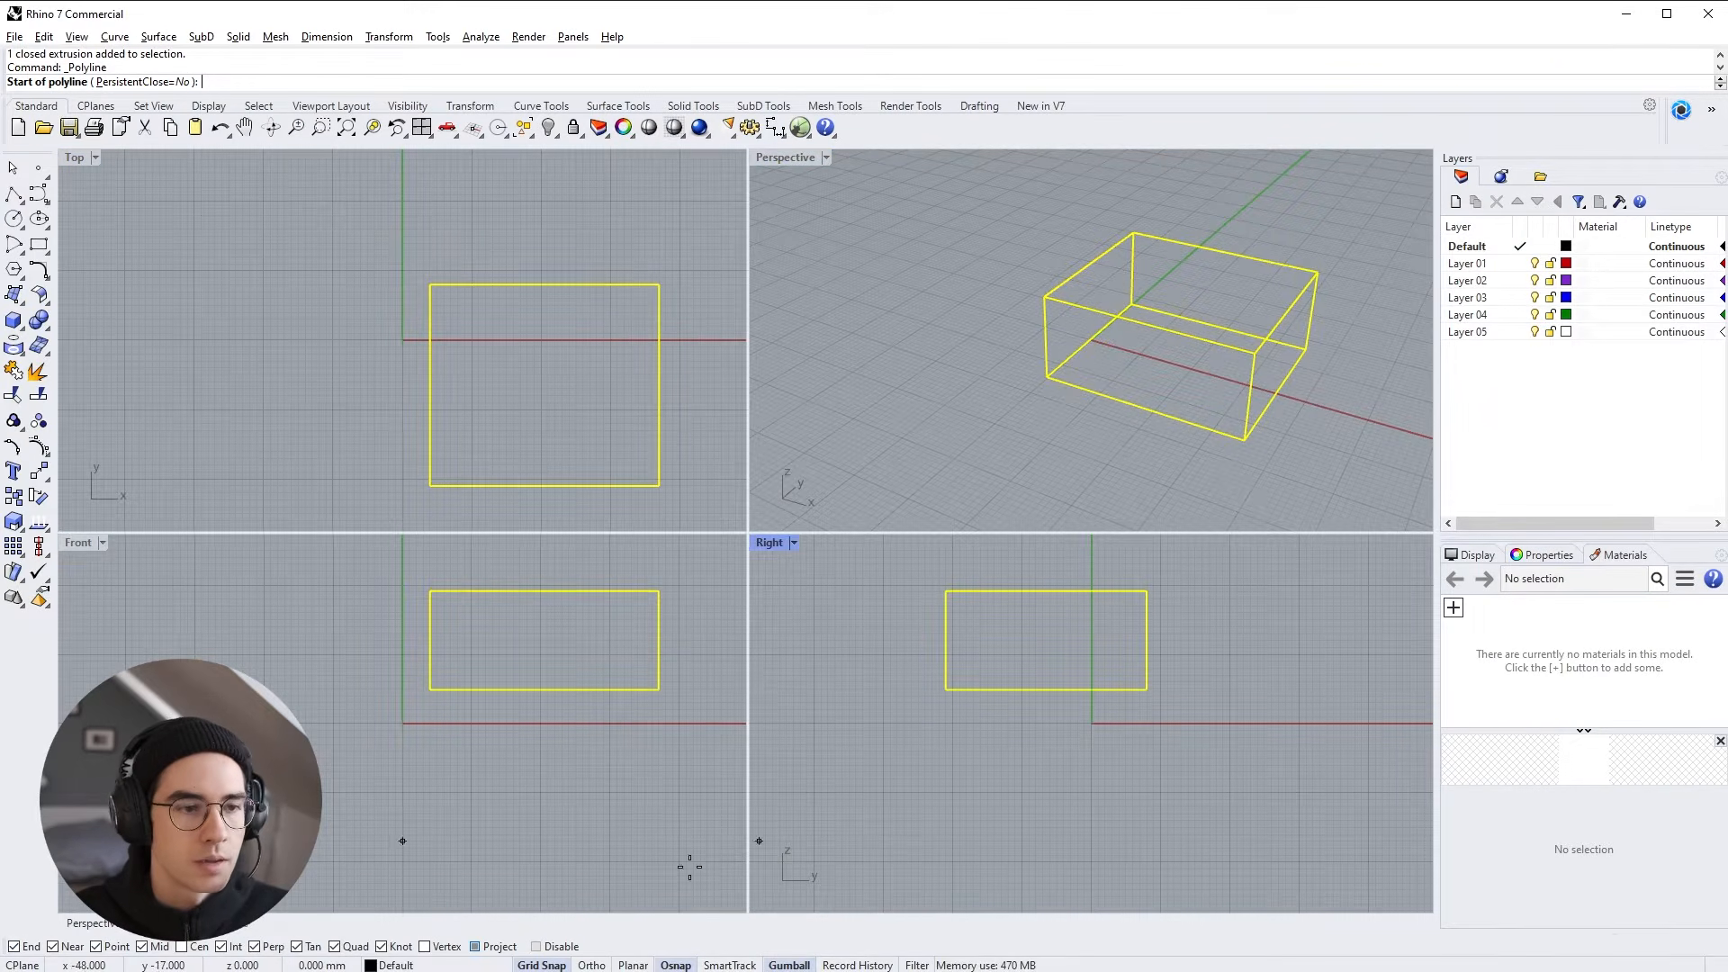
{"action": "left_click", "coordinate": [1141, 323]}
{"action": "left_click", "coordinate": [997, 433]}
{"action": "right_click", "coordinate": [1162, 390]}
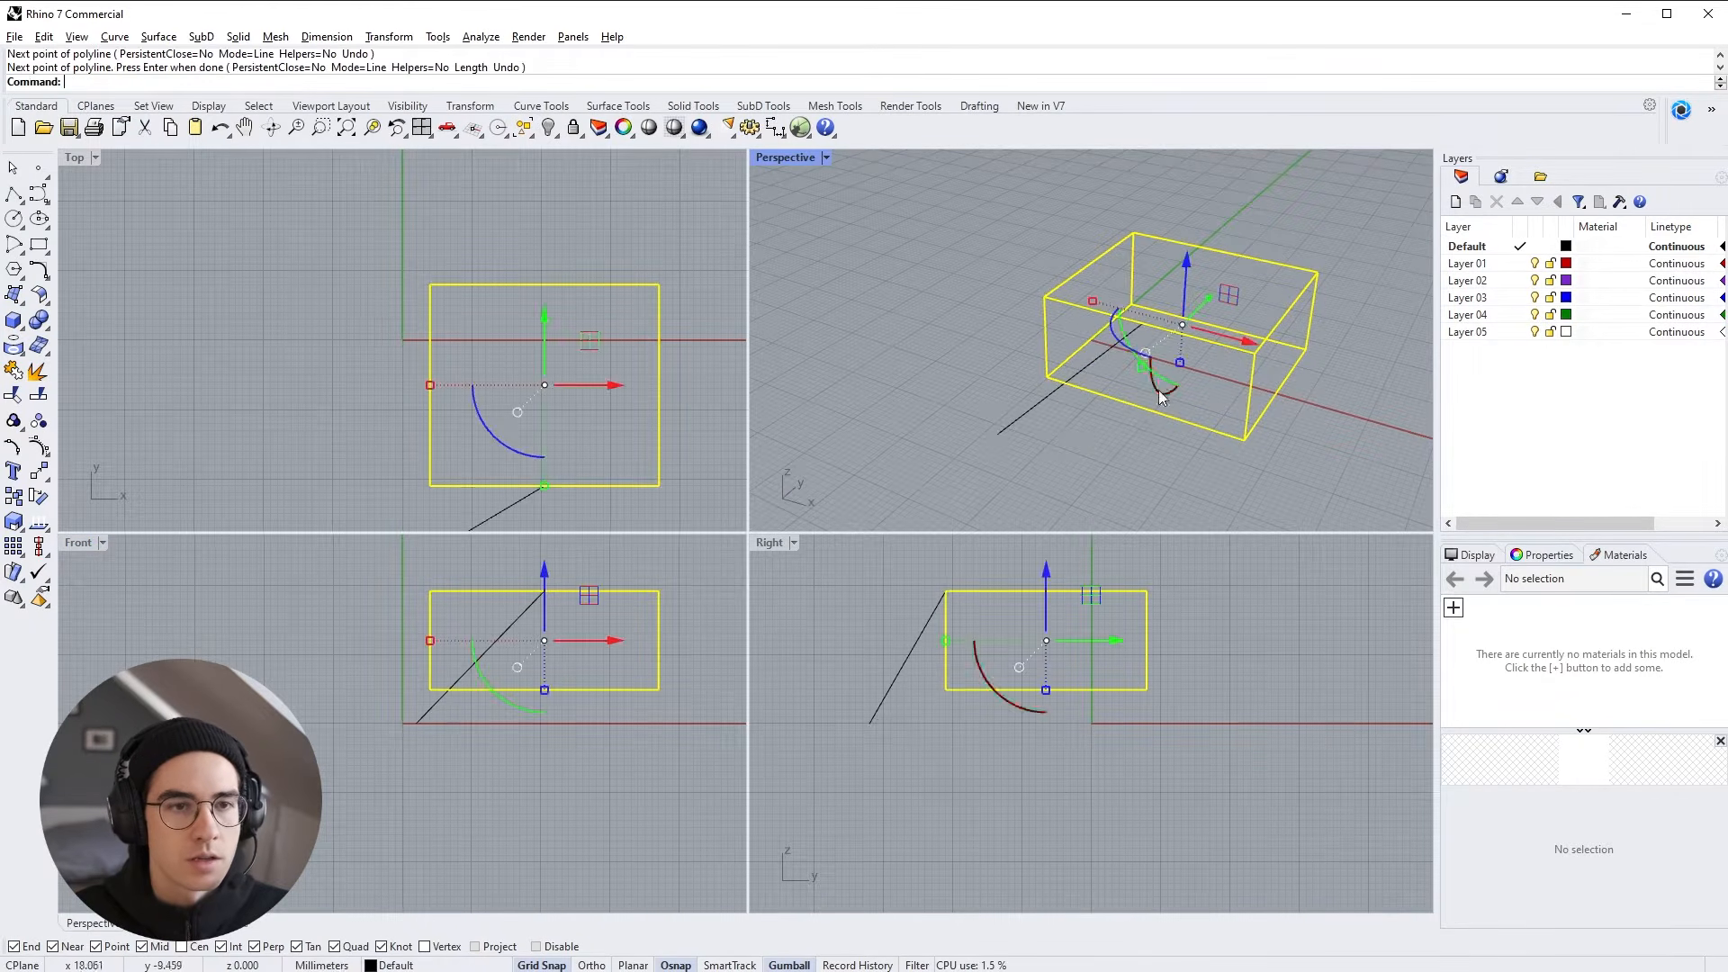
{"action": "right_click_drag", "start_coordinate": [1165, 389], "coordinate": [1198, 325]}
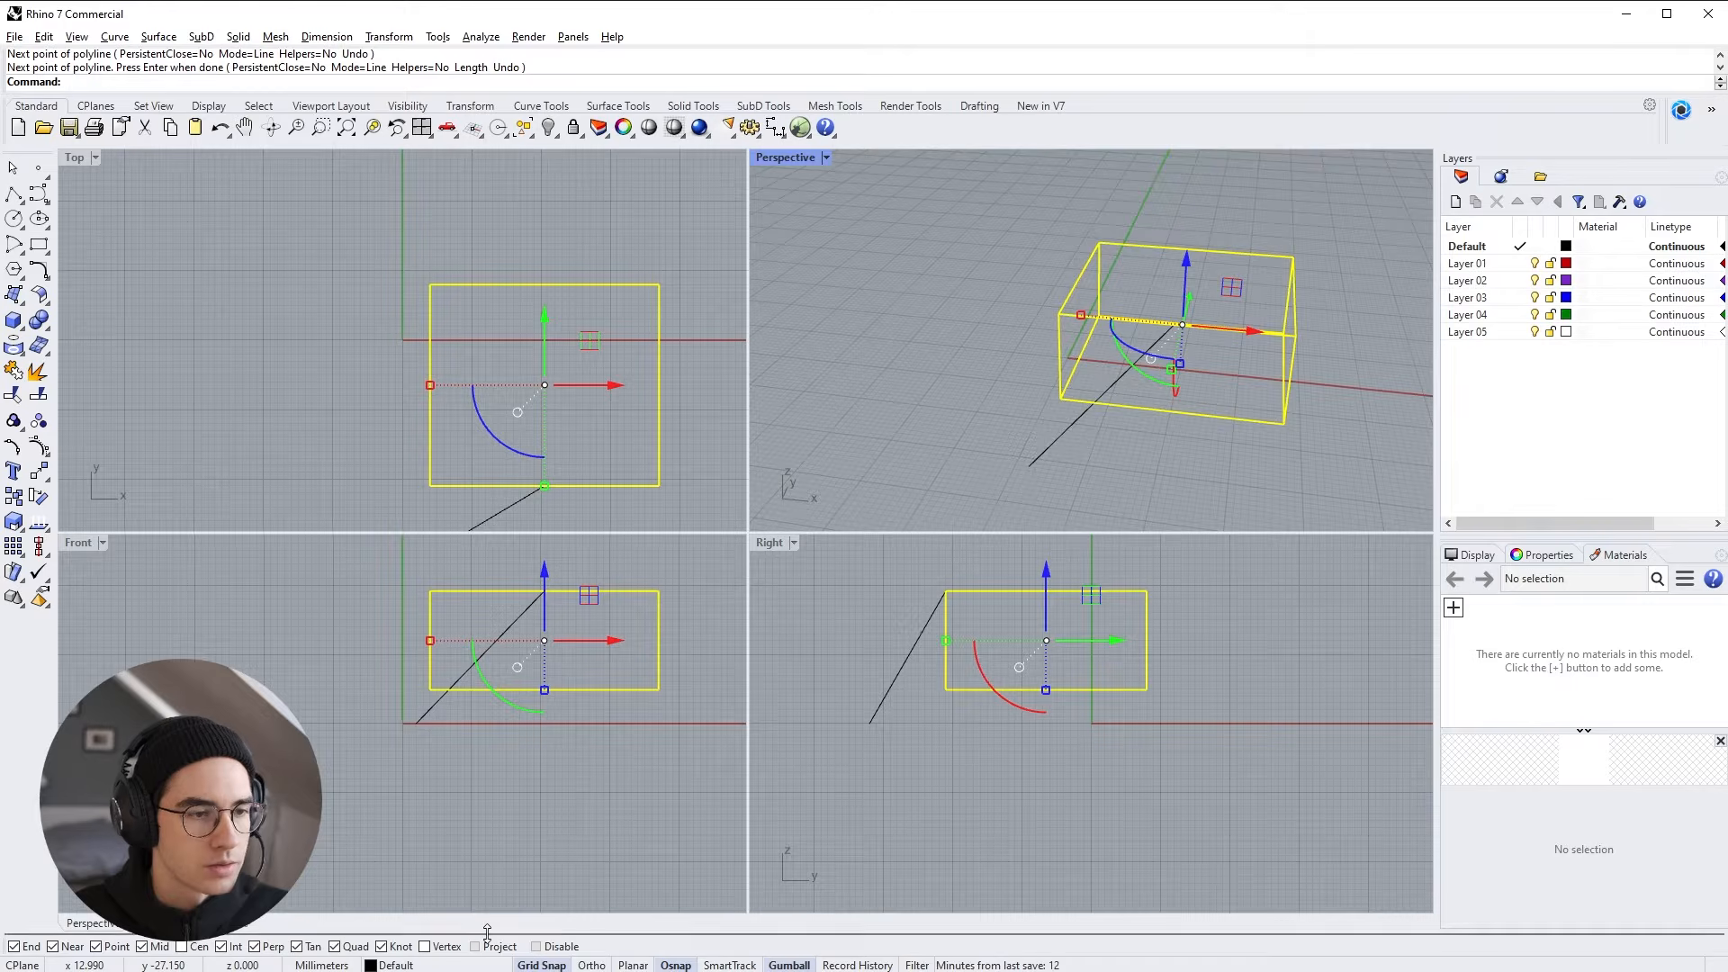
Toggle object snapping off and back on, and select and deselect the polyline
{"action": "left_click", "coordinate": [675, 964]}
{"action": "left_click", "coordinate": [676, 966]}
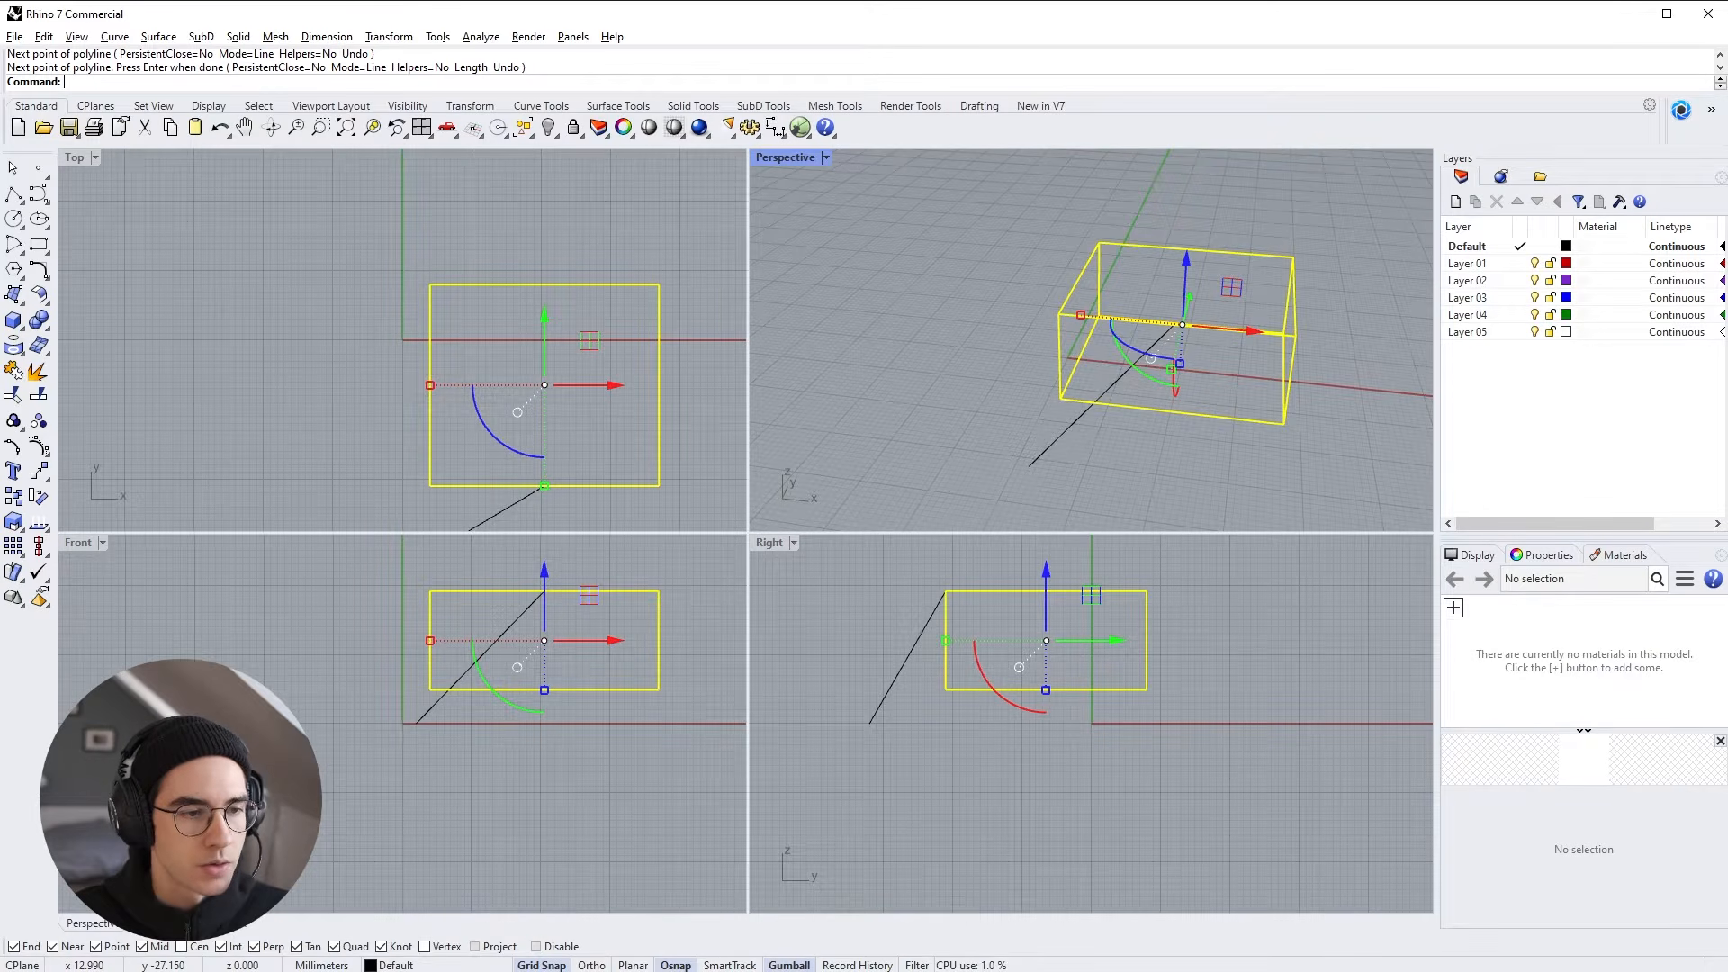
{"action": "left_click", "coordinate": [676, 965]}
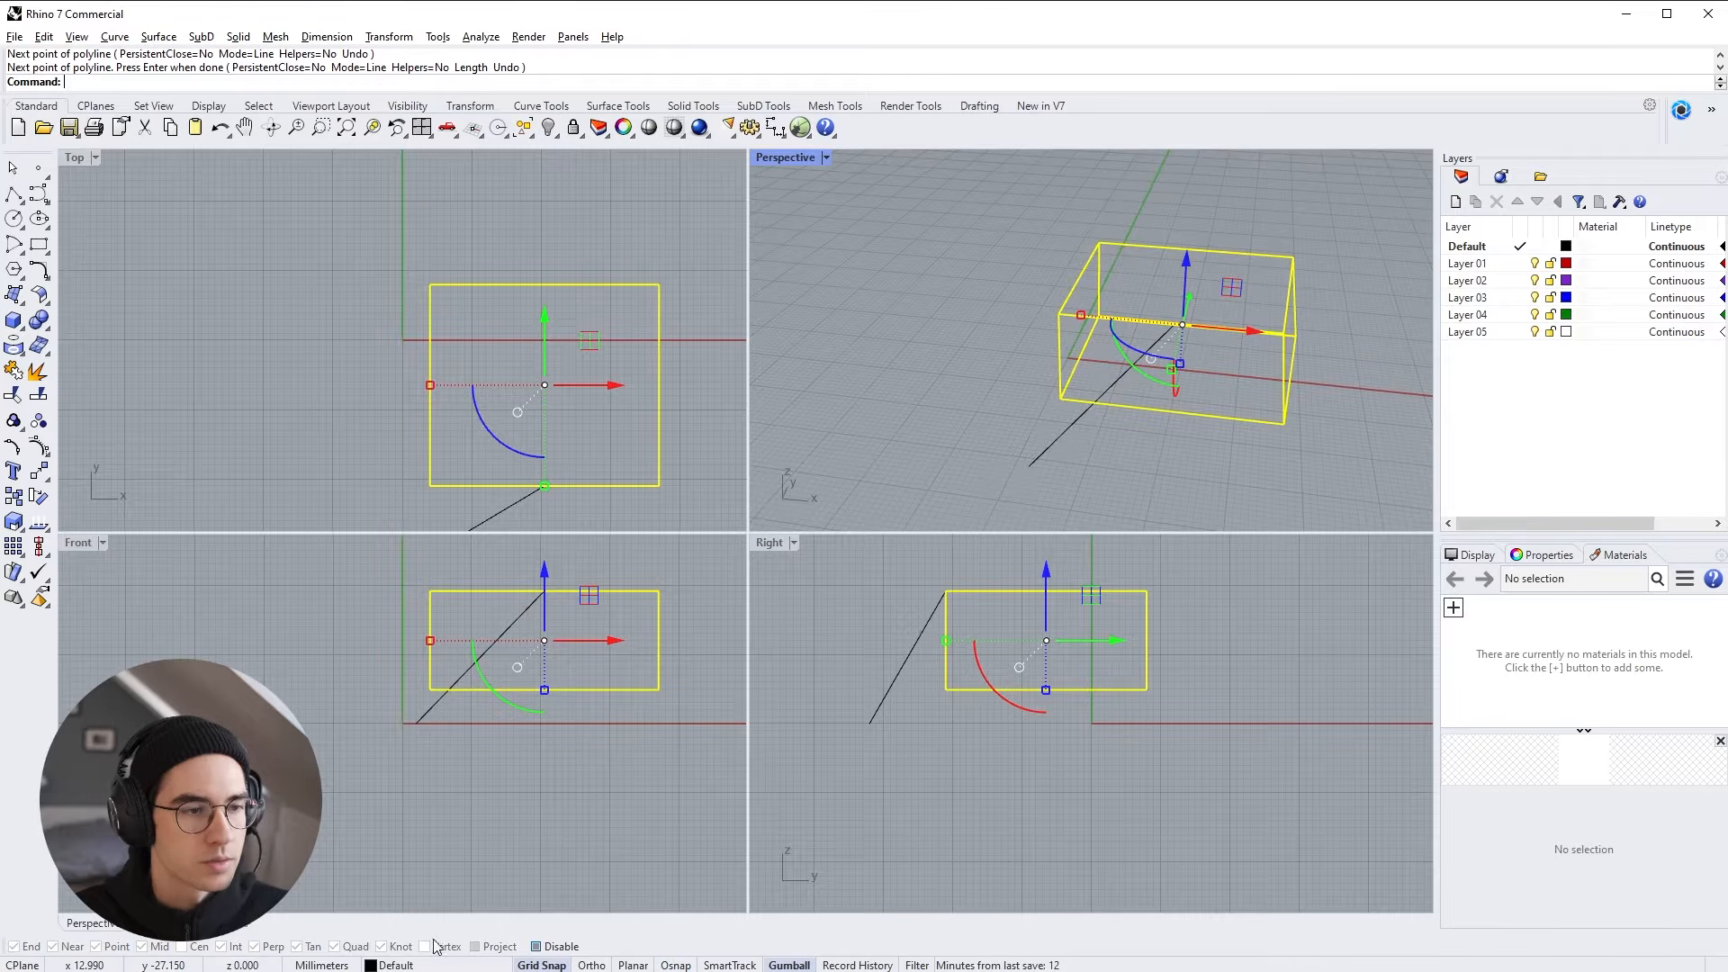
{"action": "left_click", "coordinate": [538, 946]}
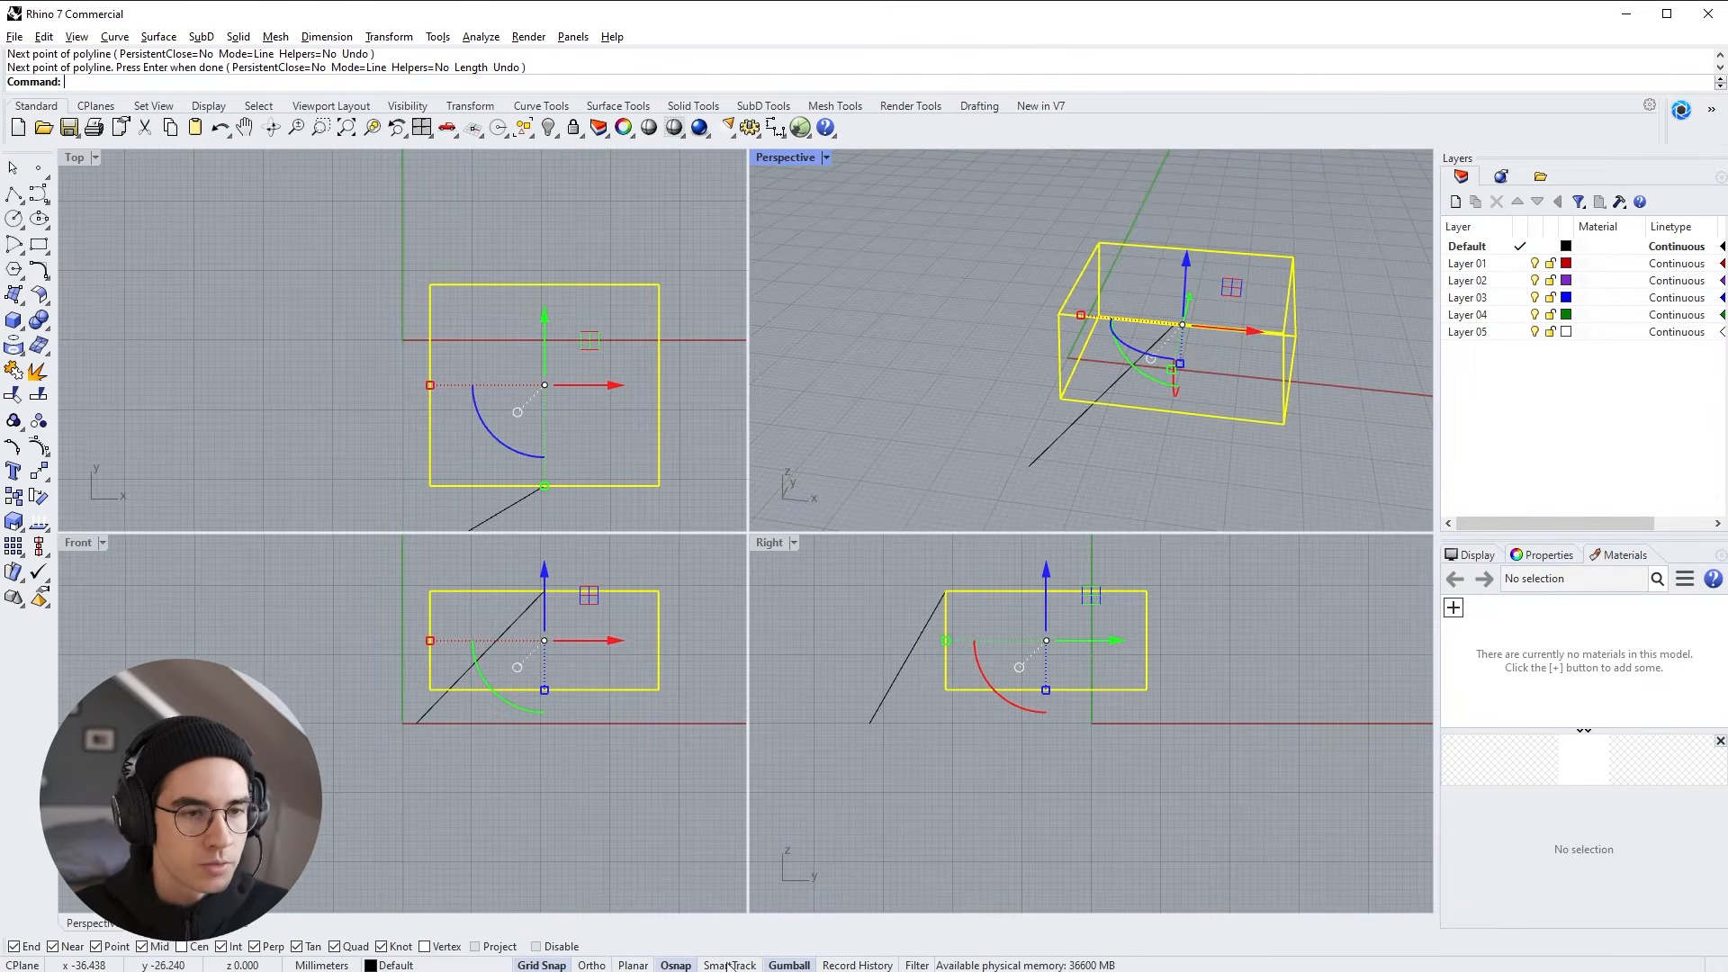
{"action": "left_click", "coordinate": [886, 696]}
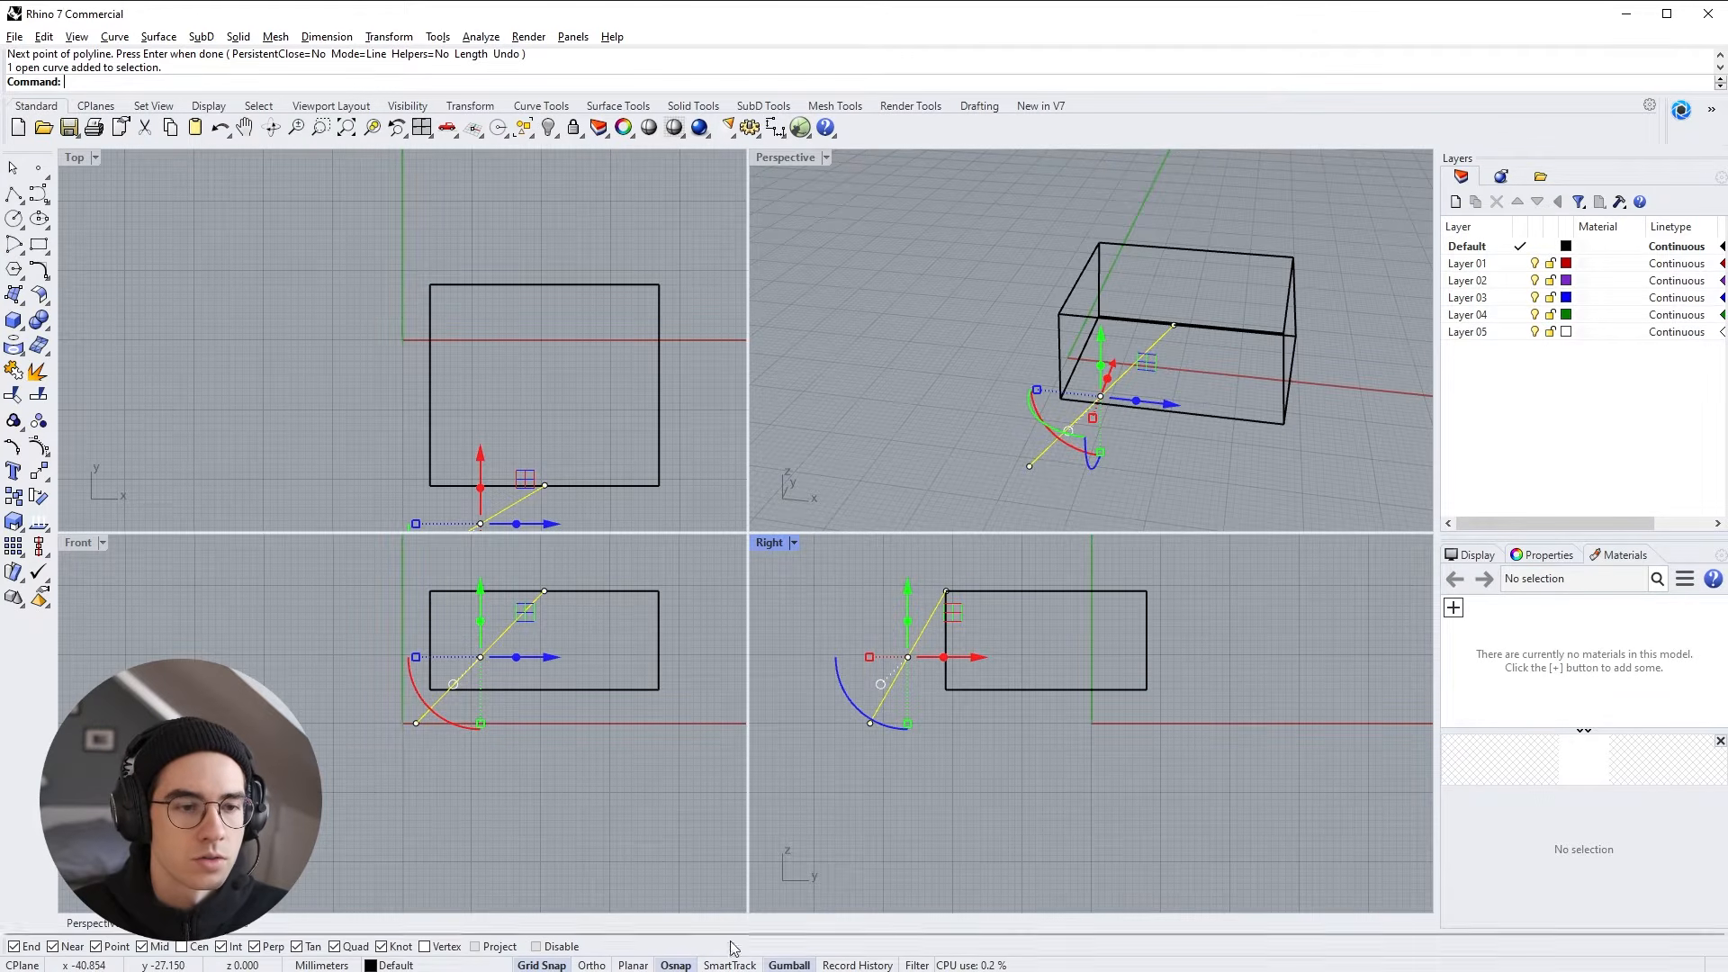
{"action": "left_click", "coordinate": [1245, 358]}
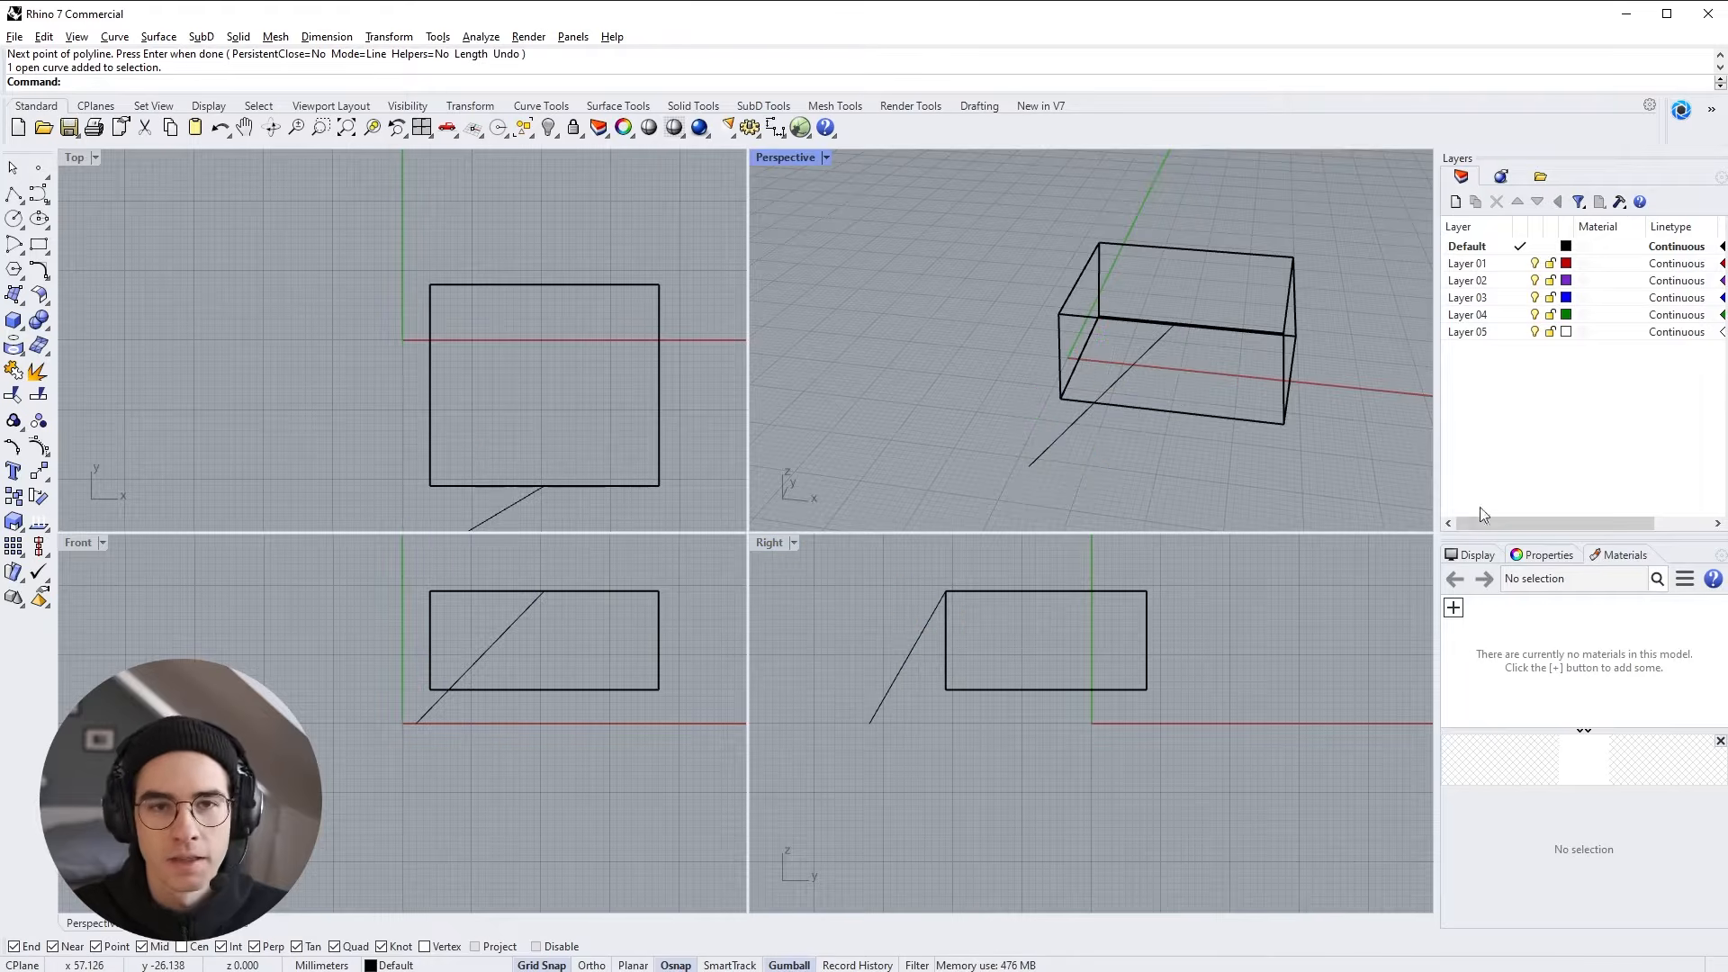
Show the viewport display settings, undock their panel group and dock it again below the Layers panel
{"action": "left_click", "coordinate": [1476, 555]}
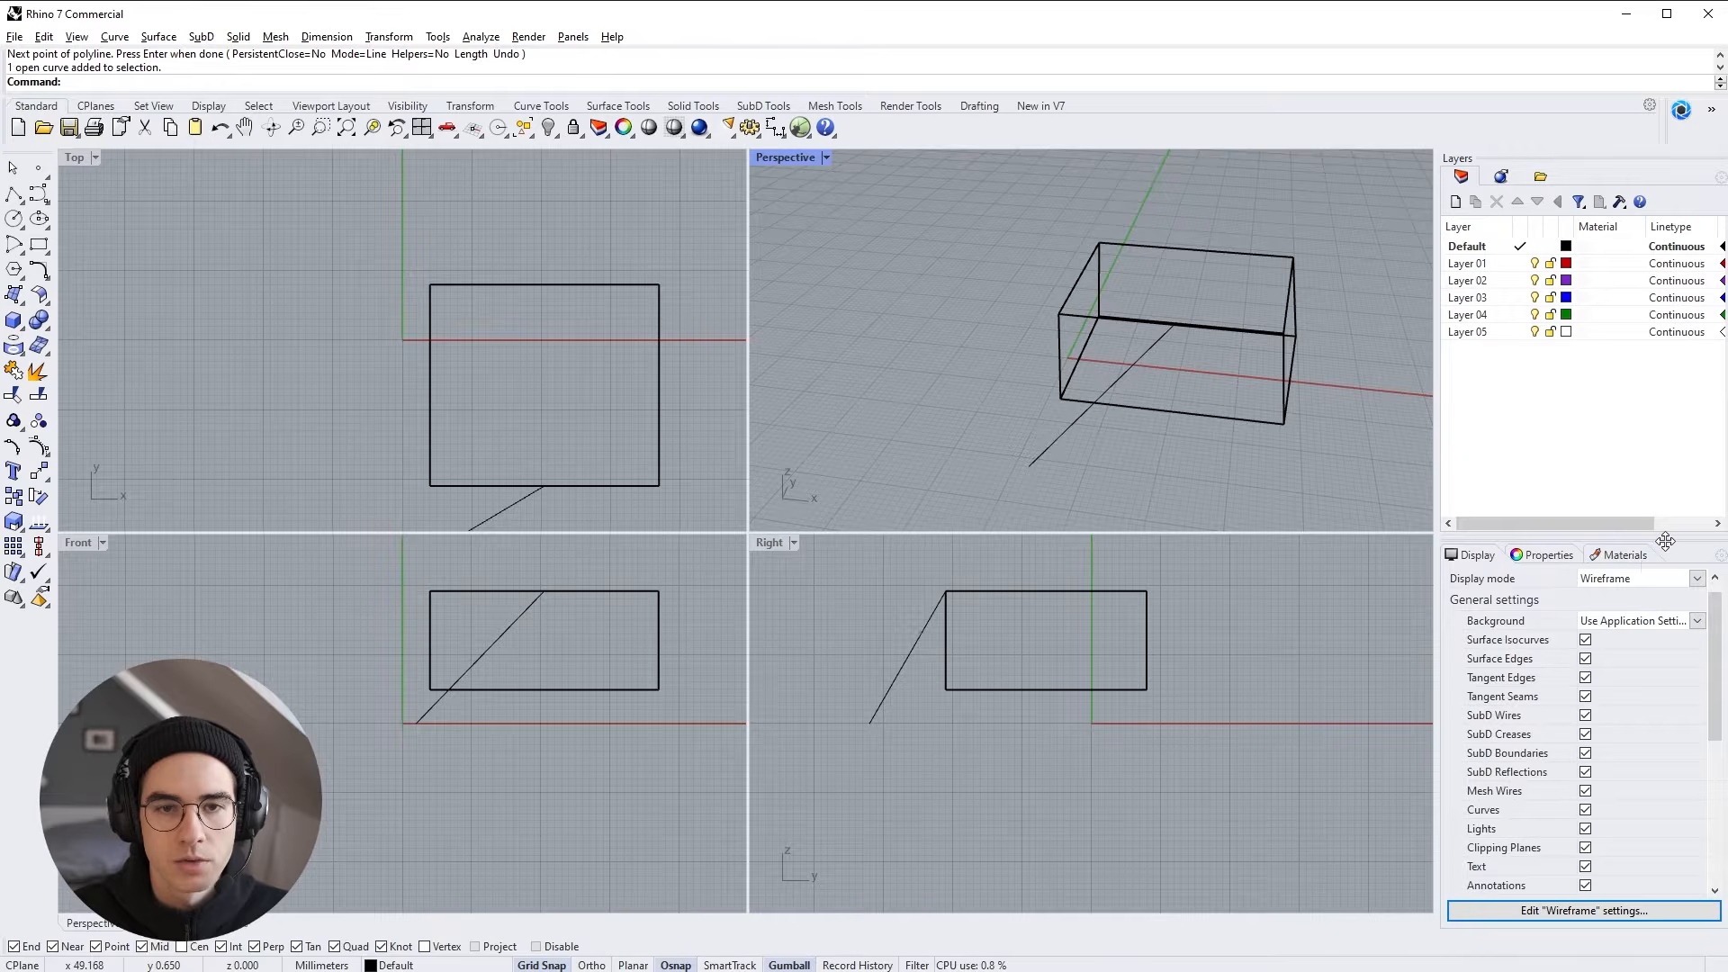
{"action": "left_click_drag", "start_coordinate": [1666, 540], "coordinate": [1301, 680]}
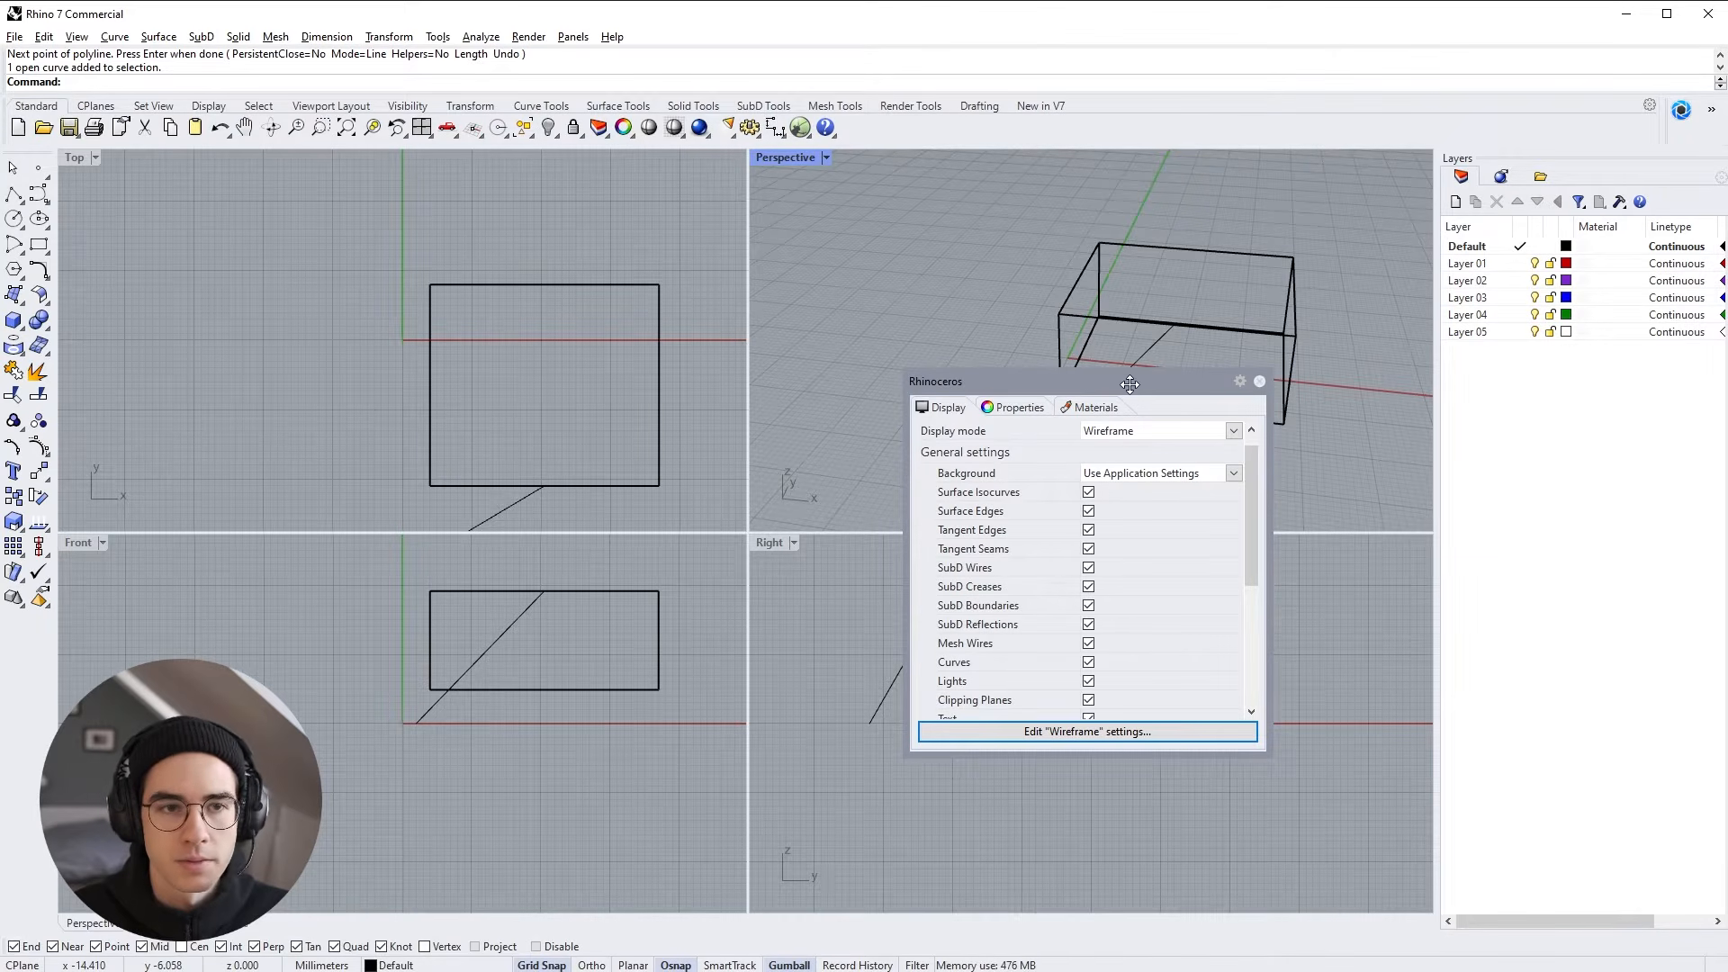
{"action": "left_click_drag", "start_coordinate": [1172, 391], "coordinate": [1556, 854]}
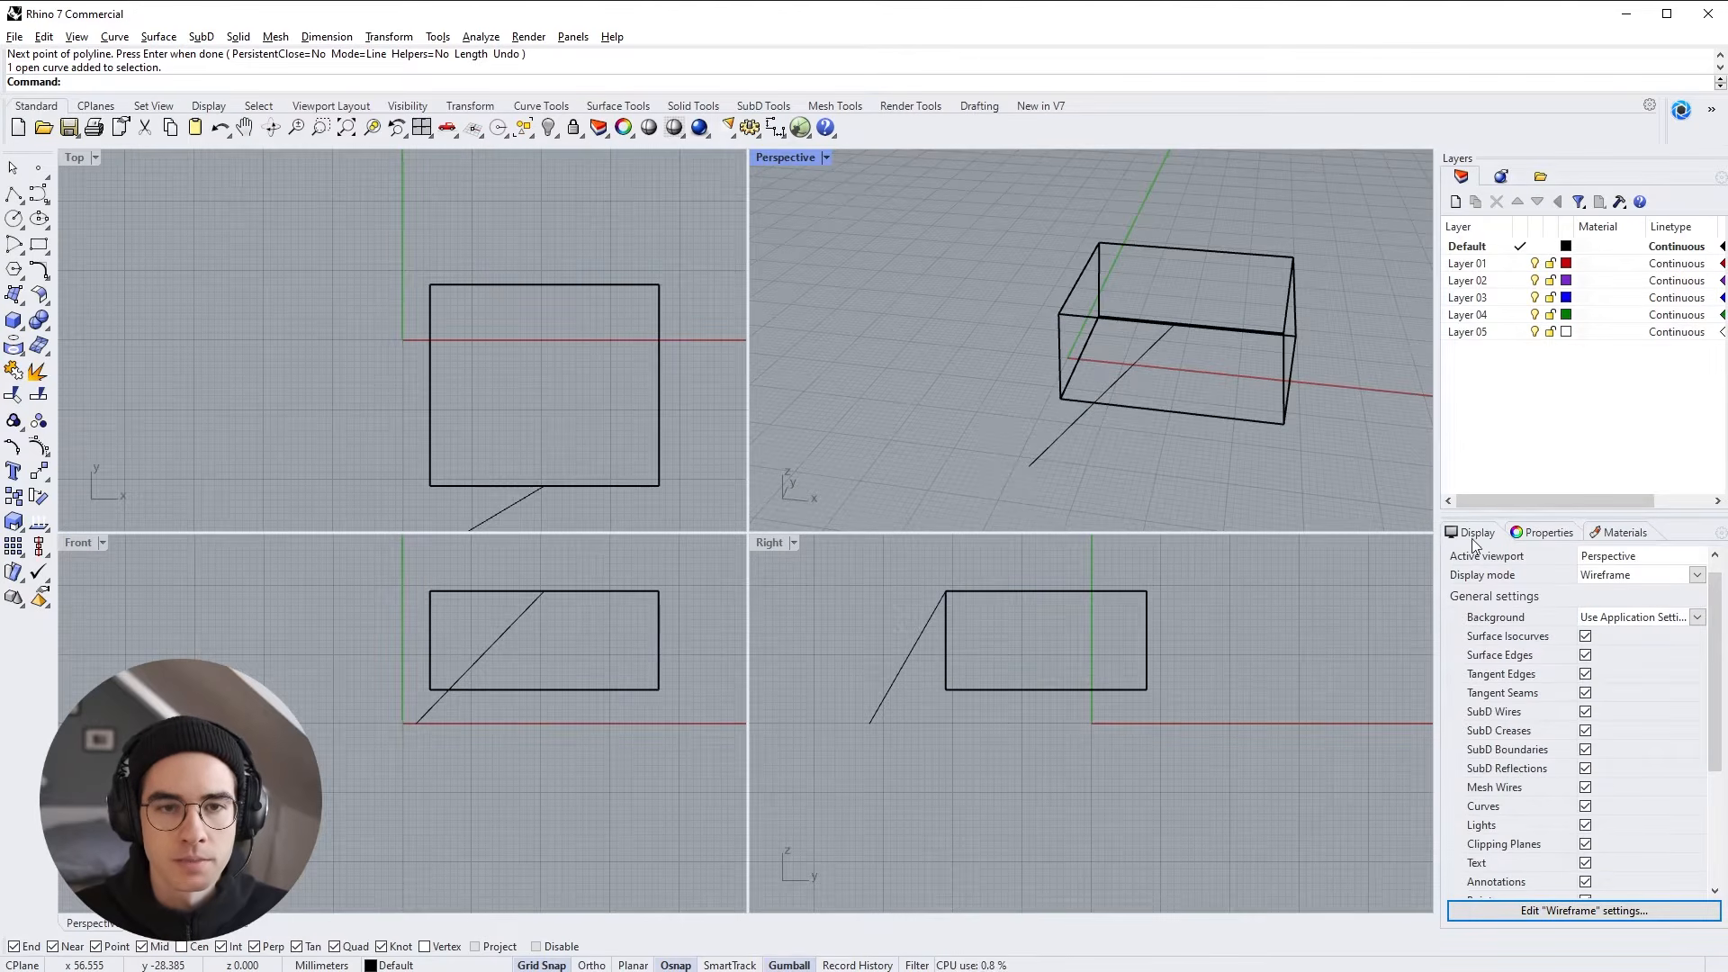
Toggle the visibility of Surface Edges and Curves off and back on for the Wireframe Perspective viewport
{"action": "left_click", "coordinate": [1587, 656]}
{"action": "left_click", "coordinate": [1586, 656]}
{"action": "right_click_drag", "start_coordinate": [1157, 306], "coordinate": [1118, 304]}
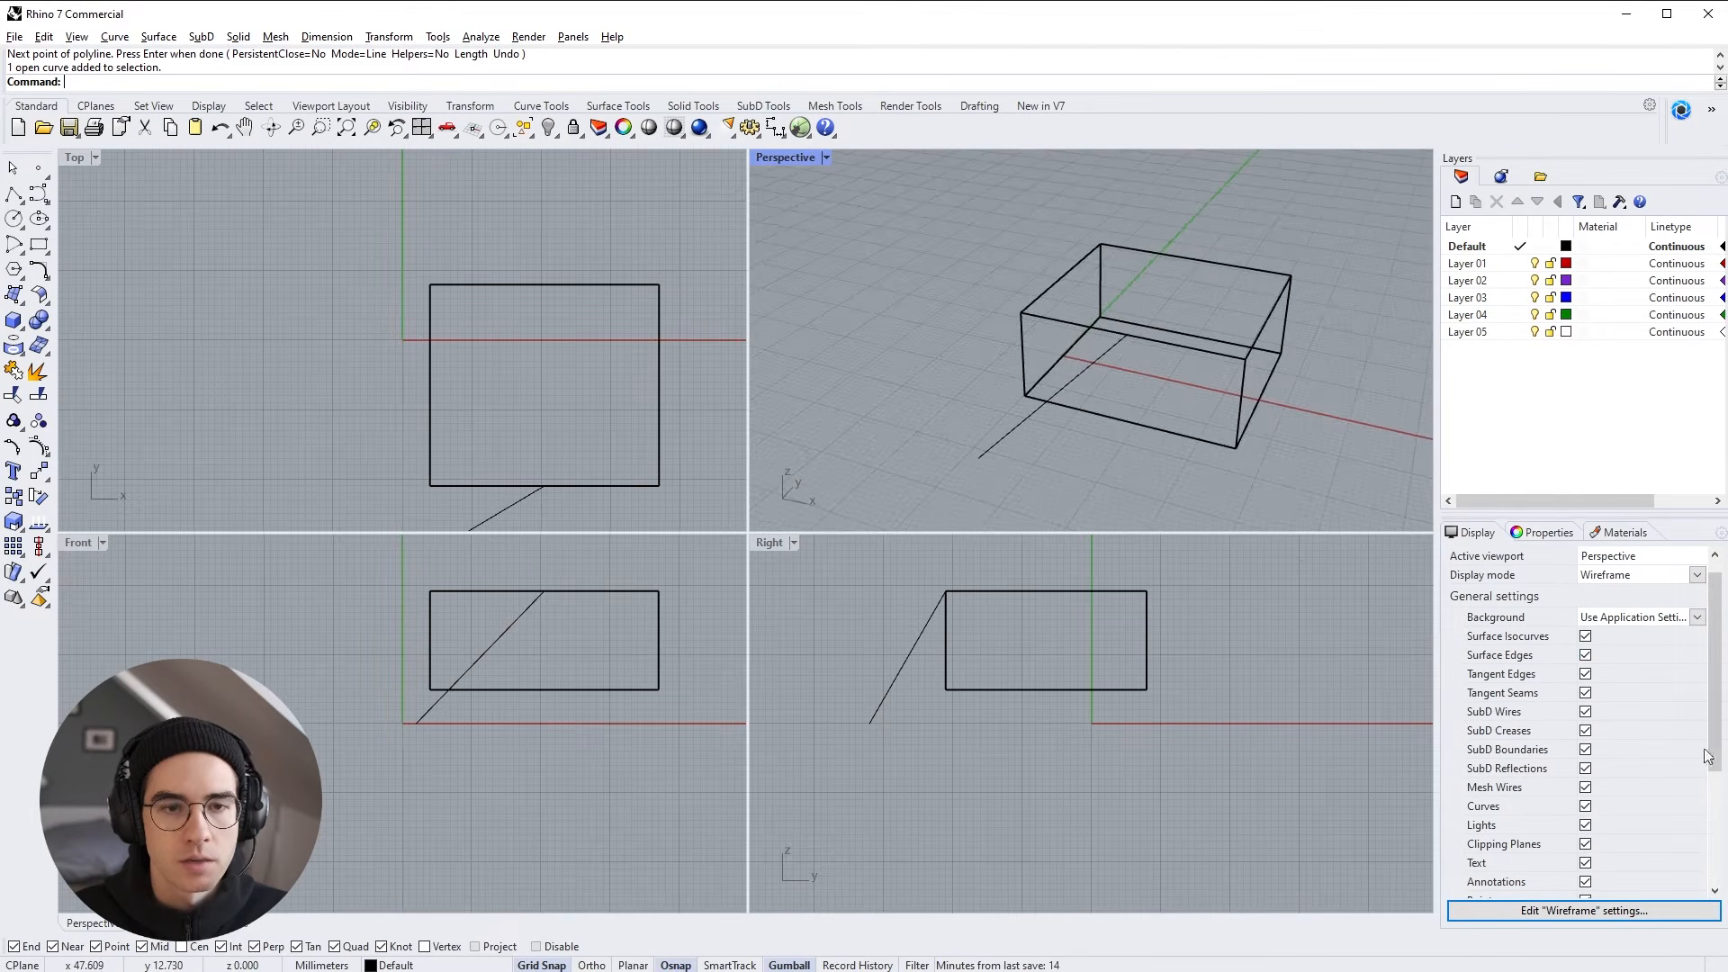
{"action": "left_click", "coordinate": [1585, 807]}
{"action": "left_click", "coordinate": [1585, 806]}
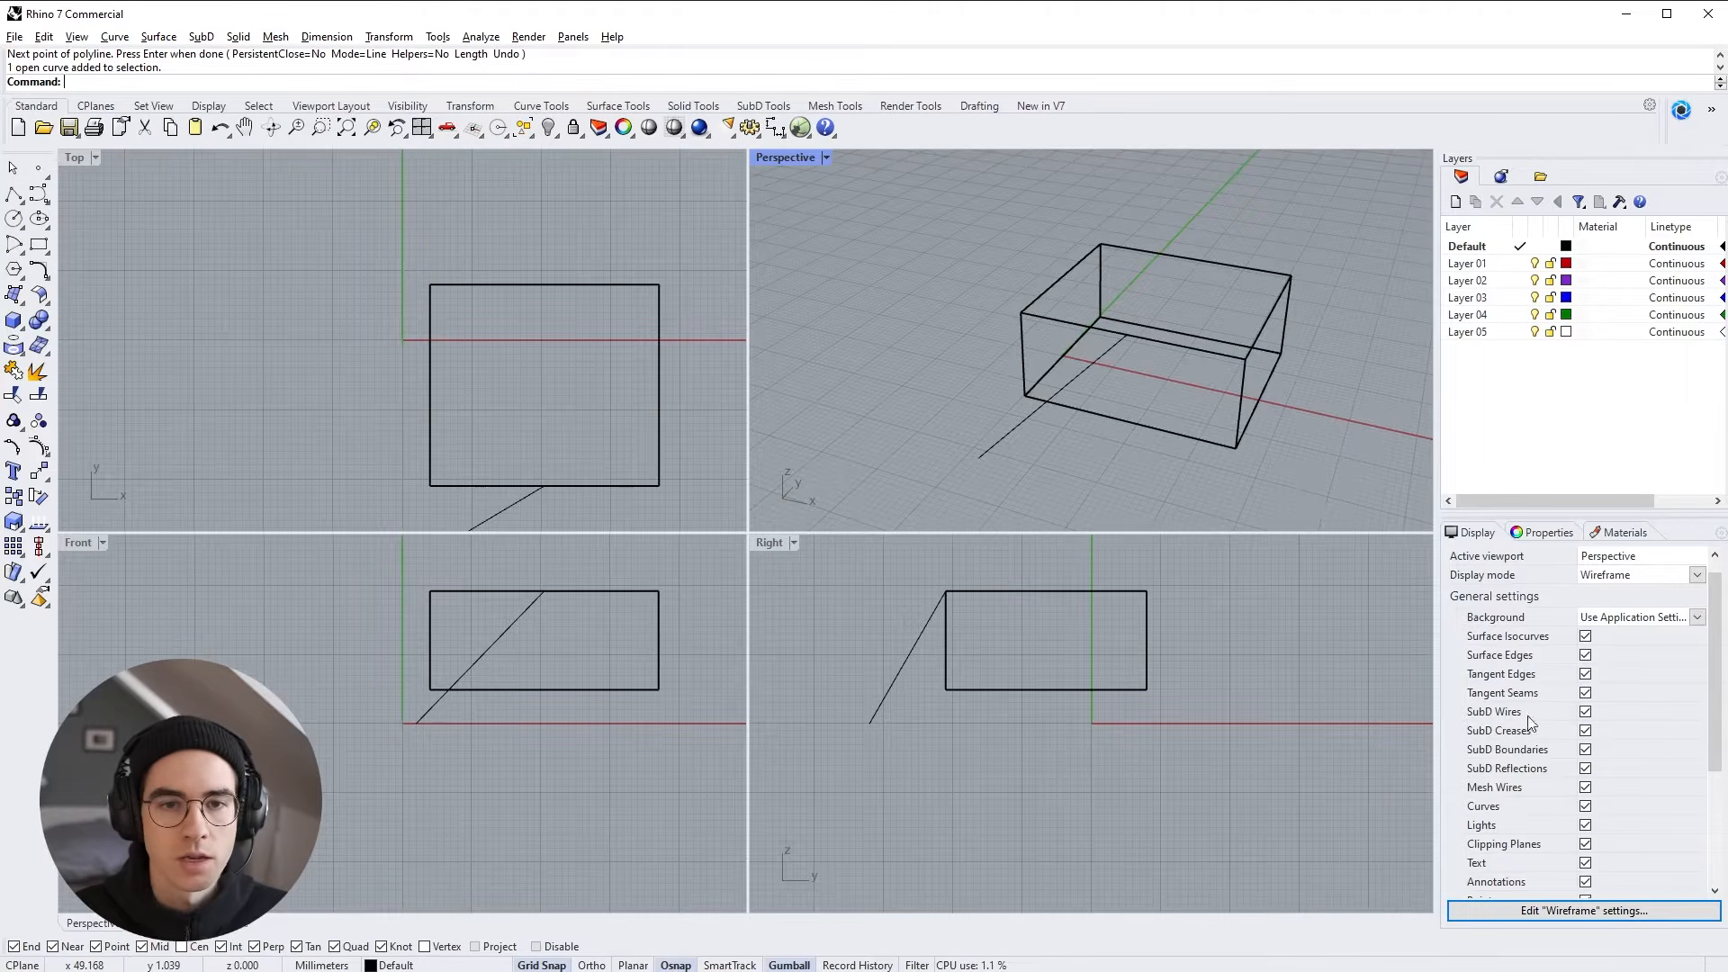
Delete the box and the polyline together
{"action": "left_click_drag", "start_coordinate": [1203, 495], "coordinate": [927, 234]}
{"action": "key", "text": "Delete"}
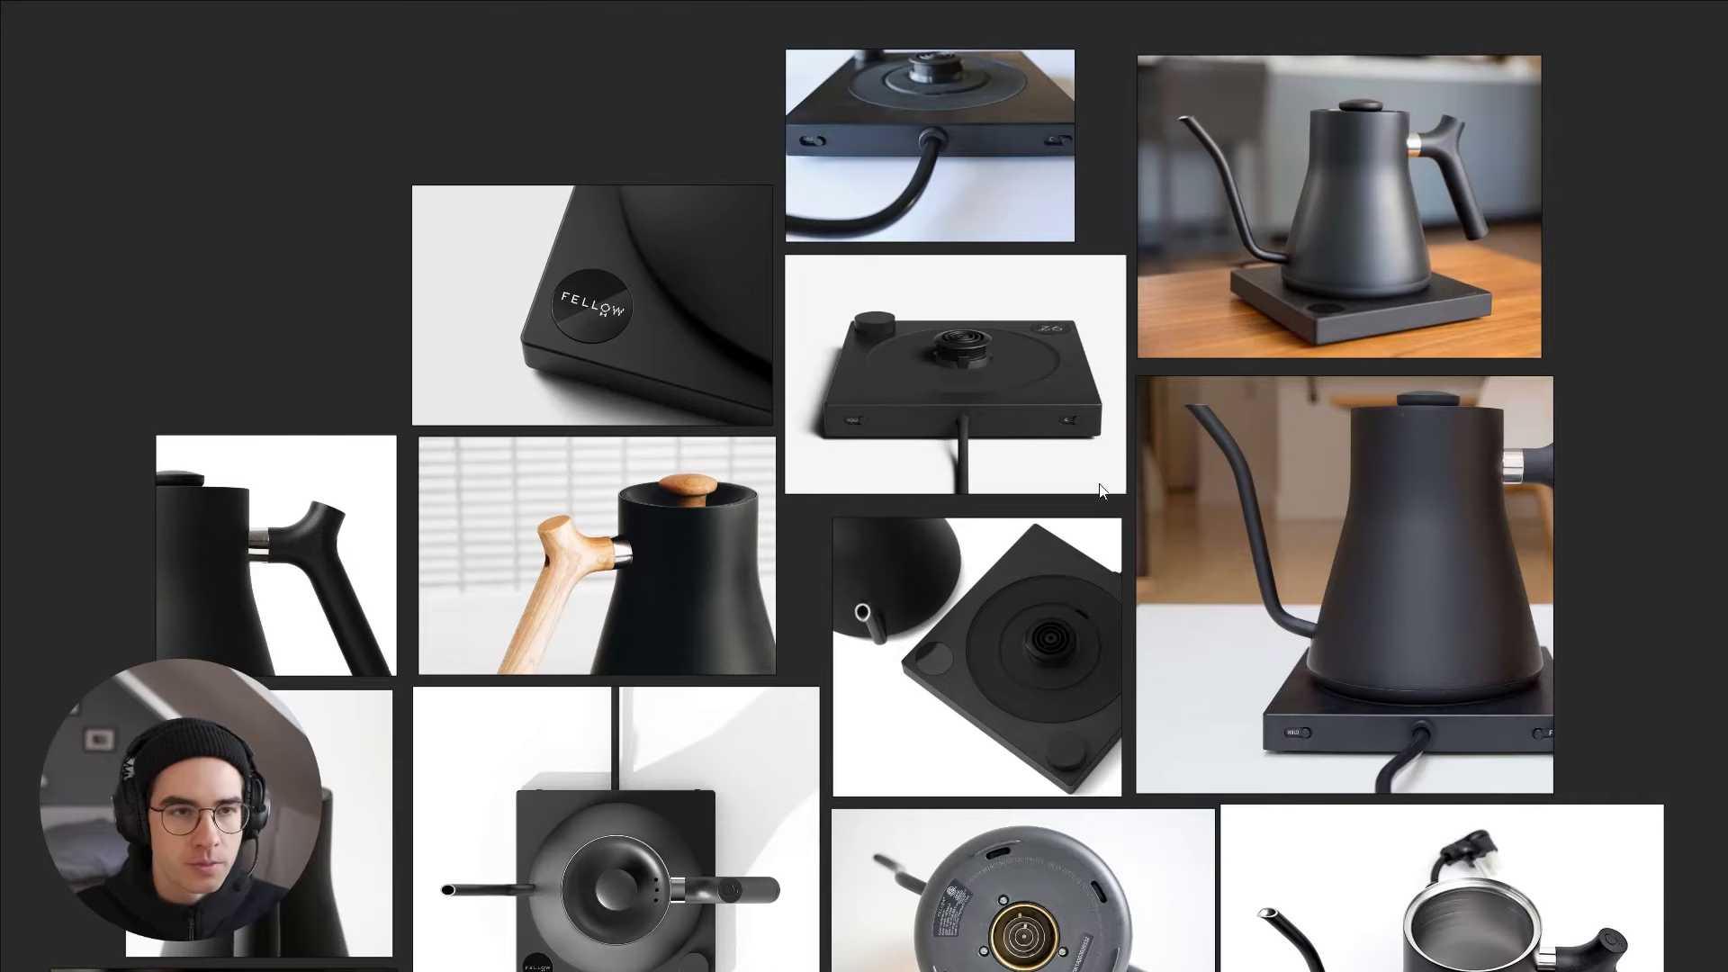
Copy the kettle side-view outline drawing from the reference board and switch back to Rhino
{"action": "middle_click_drag", "start_coordinate": [470, 514], "coordinate": [1287, 577]}
{"action": "mouse_move", "coordinate": [635, 536]}
{"action": "middle_mouse_down"}
{"action": "mouse_move", "coordinate": [1299, 542]}
{"action": "mouse_move", "coordinate": [1301, 478]}
{"action": "middle_mouse_up"}
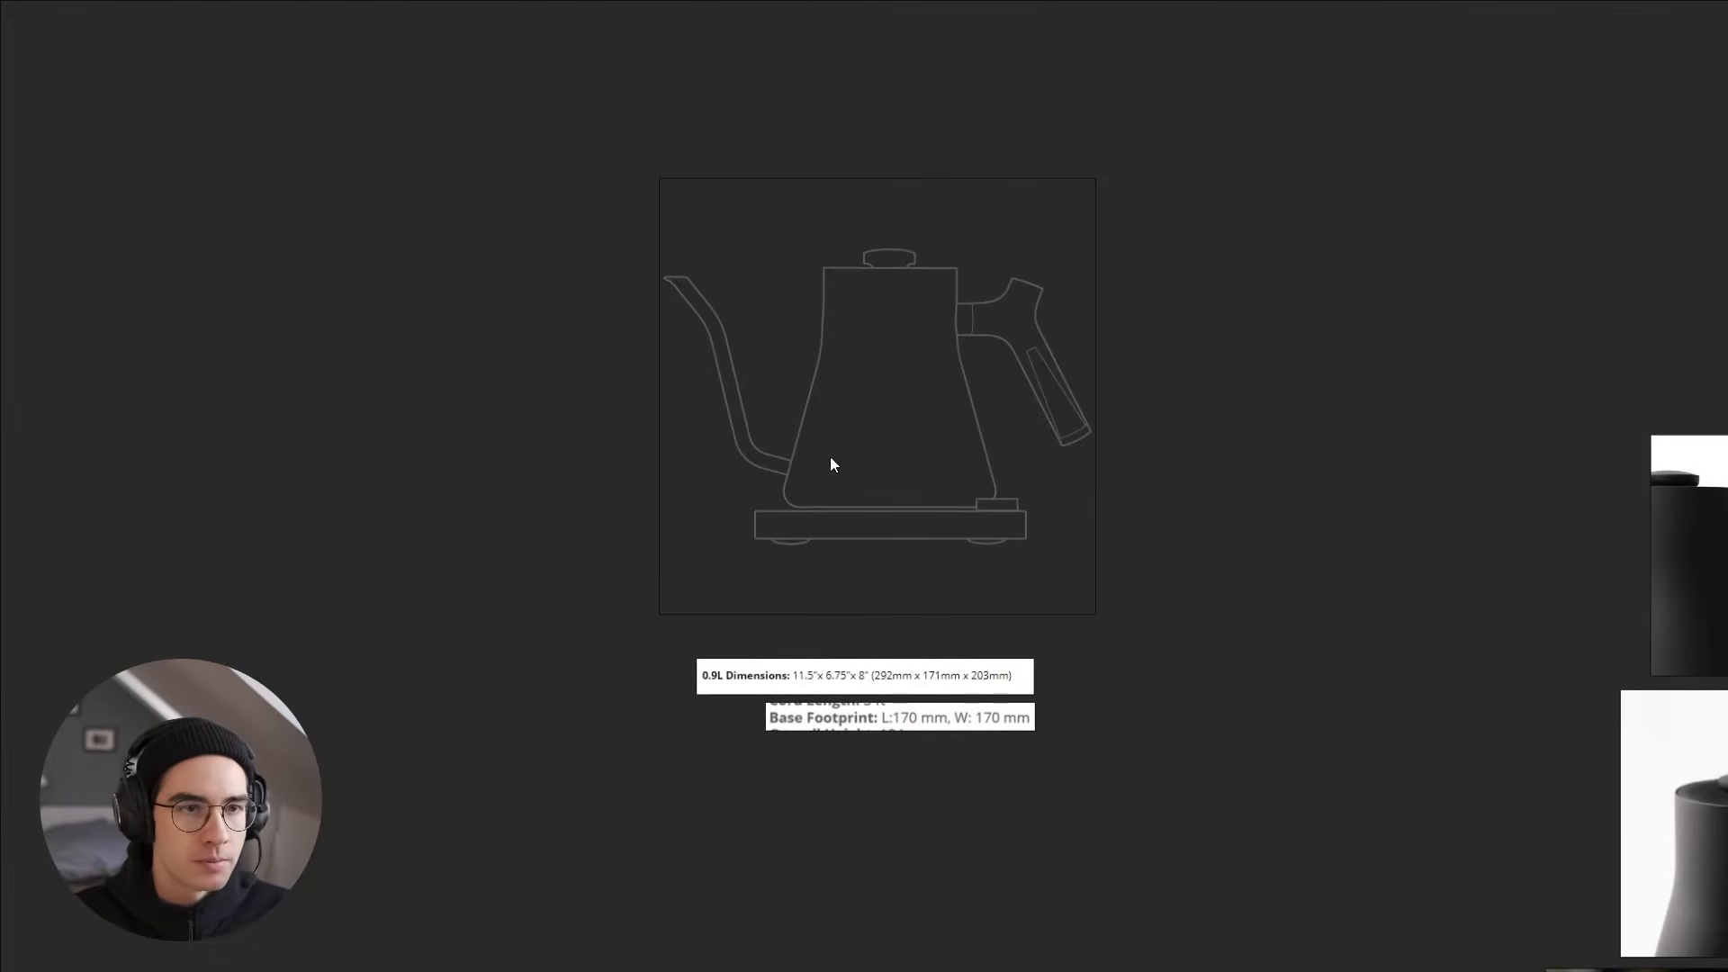
{"action": "left_click", "coordinate": [962, 344], "text": "ctrl"}
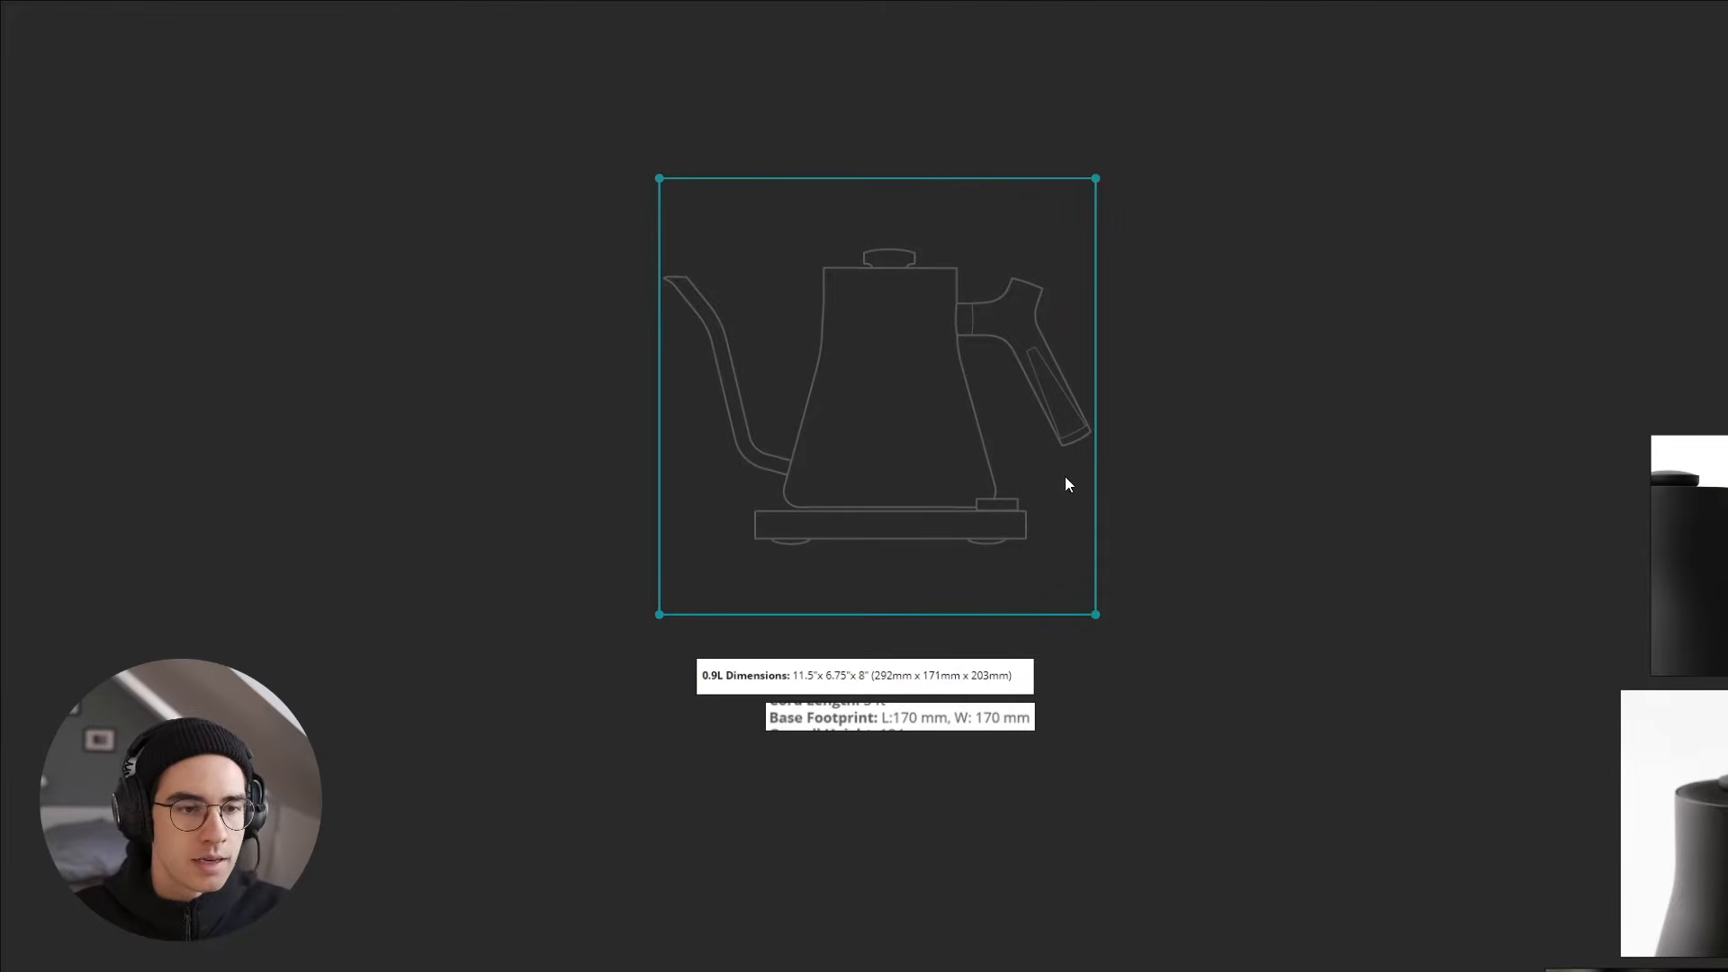
{"action": "key", "text": "ctrl+c"}
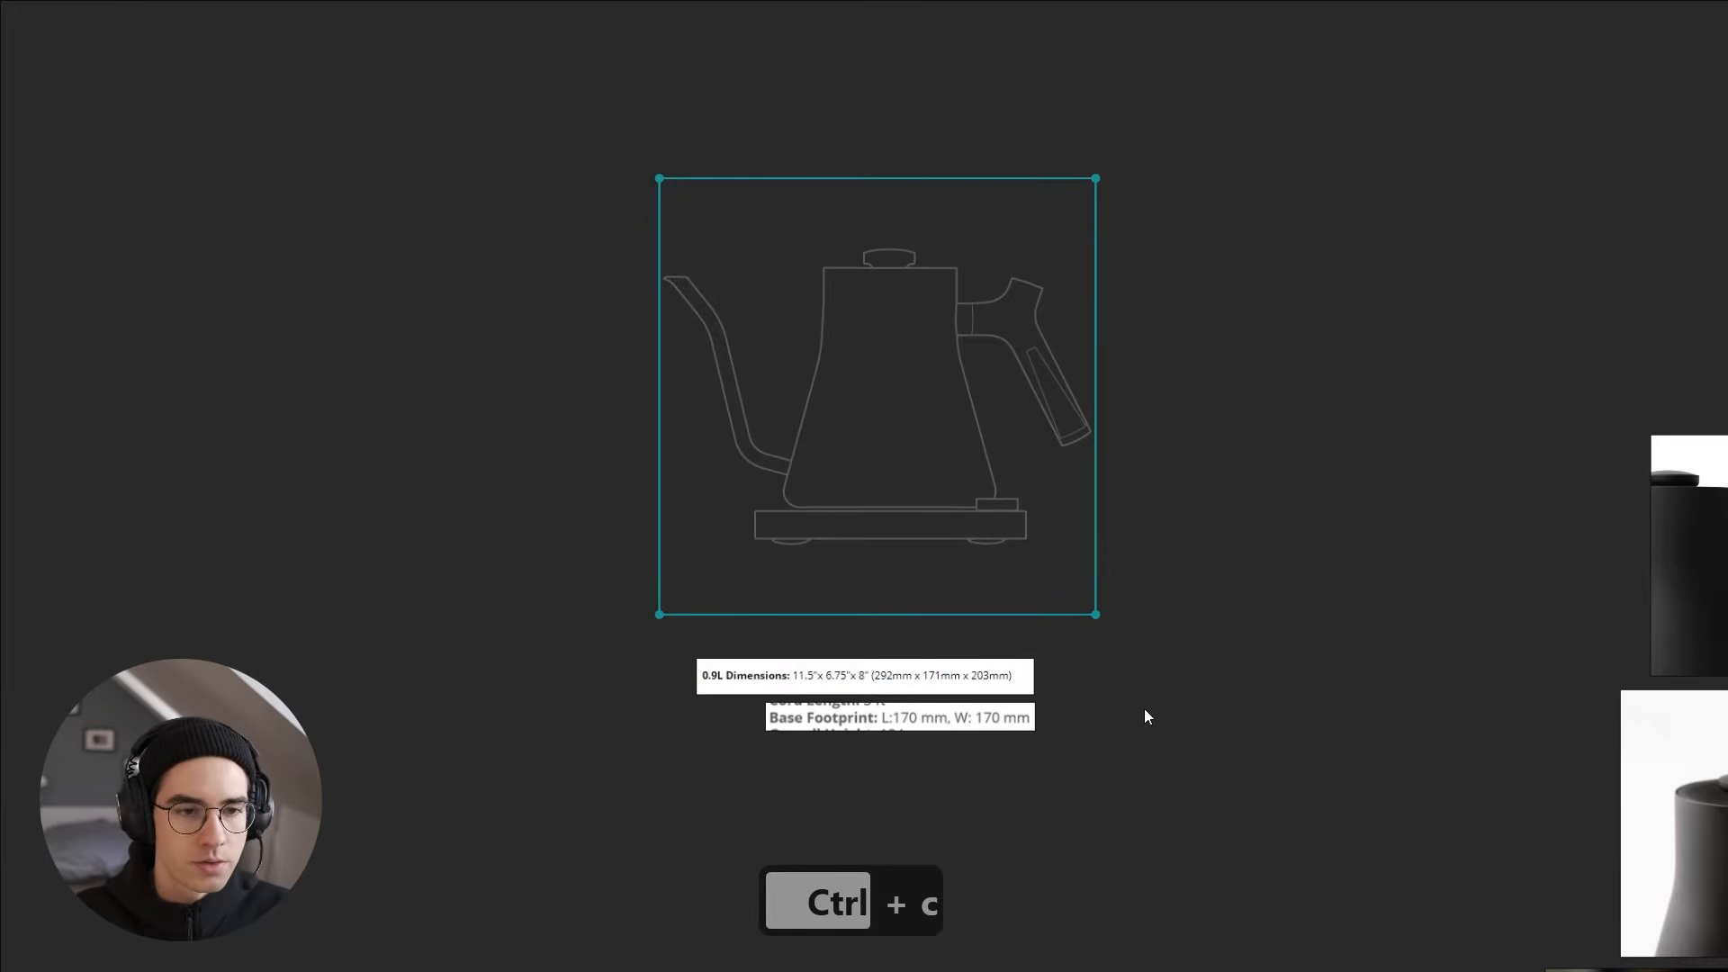
{"action": "key", "text": "alt+Tab"}
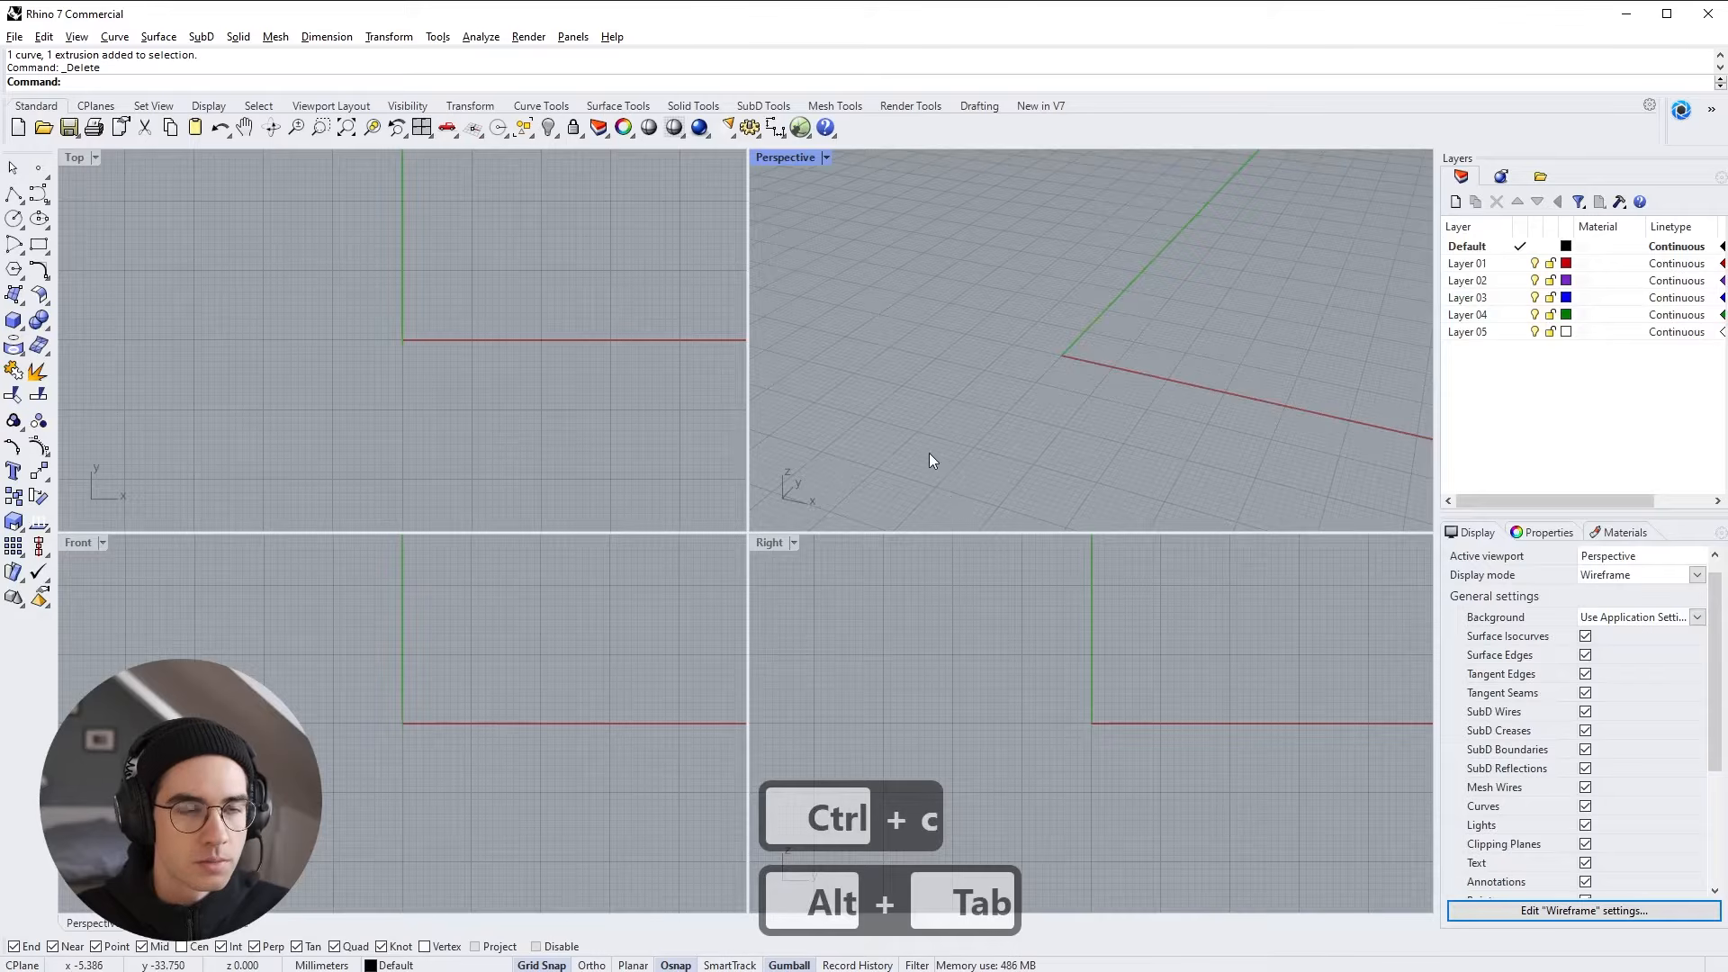
Paste the copied kettle outline as a picture in the maximized Front viewport and roughly centre it on the vertical axis
{"action": "key", "text": "ctrl+v"}
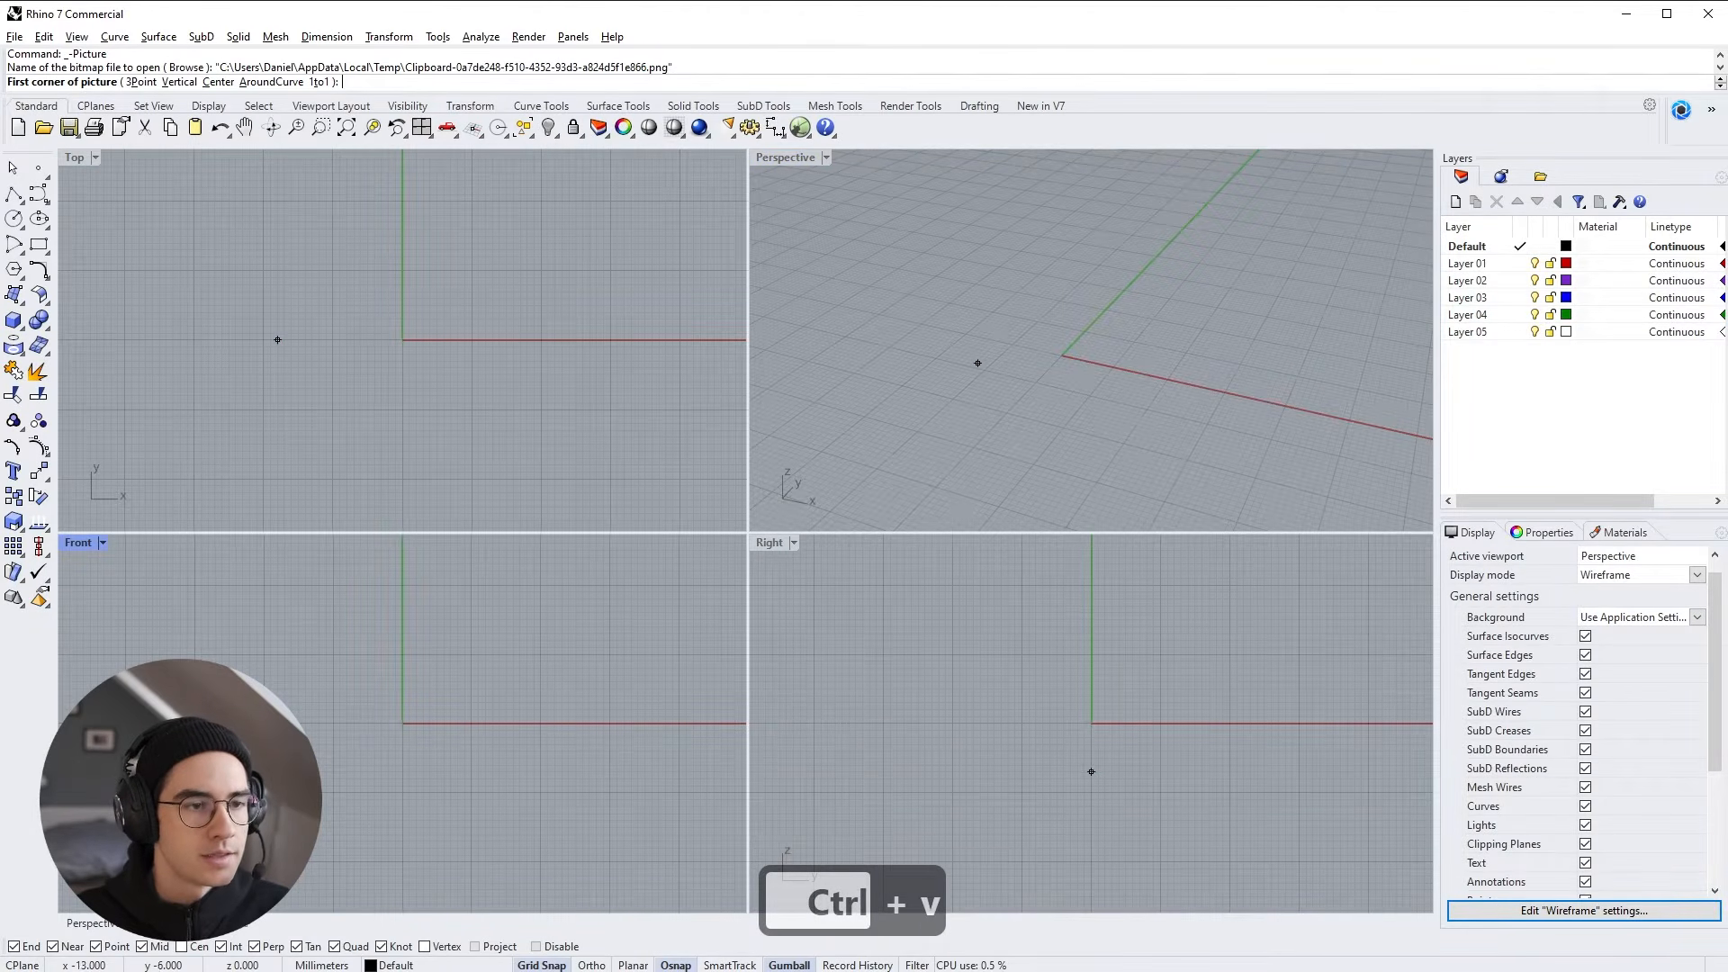
{"action": "double_click", "coordinate": [80, 544]}
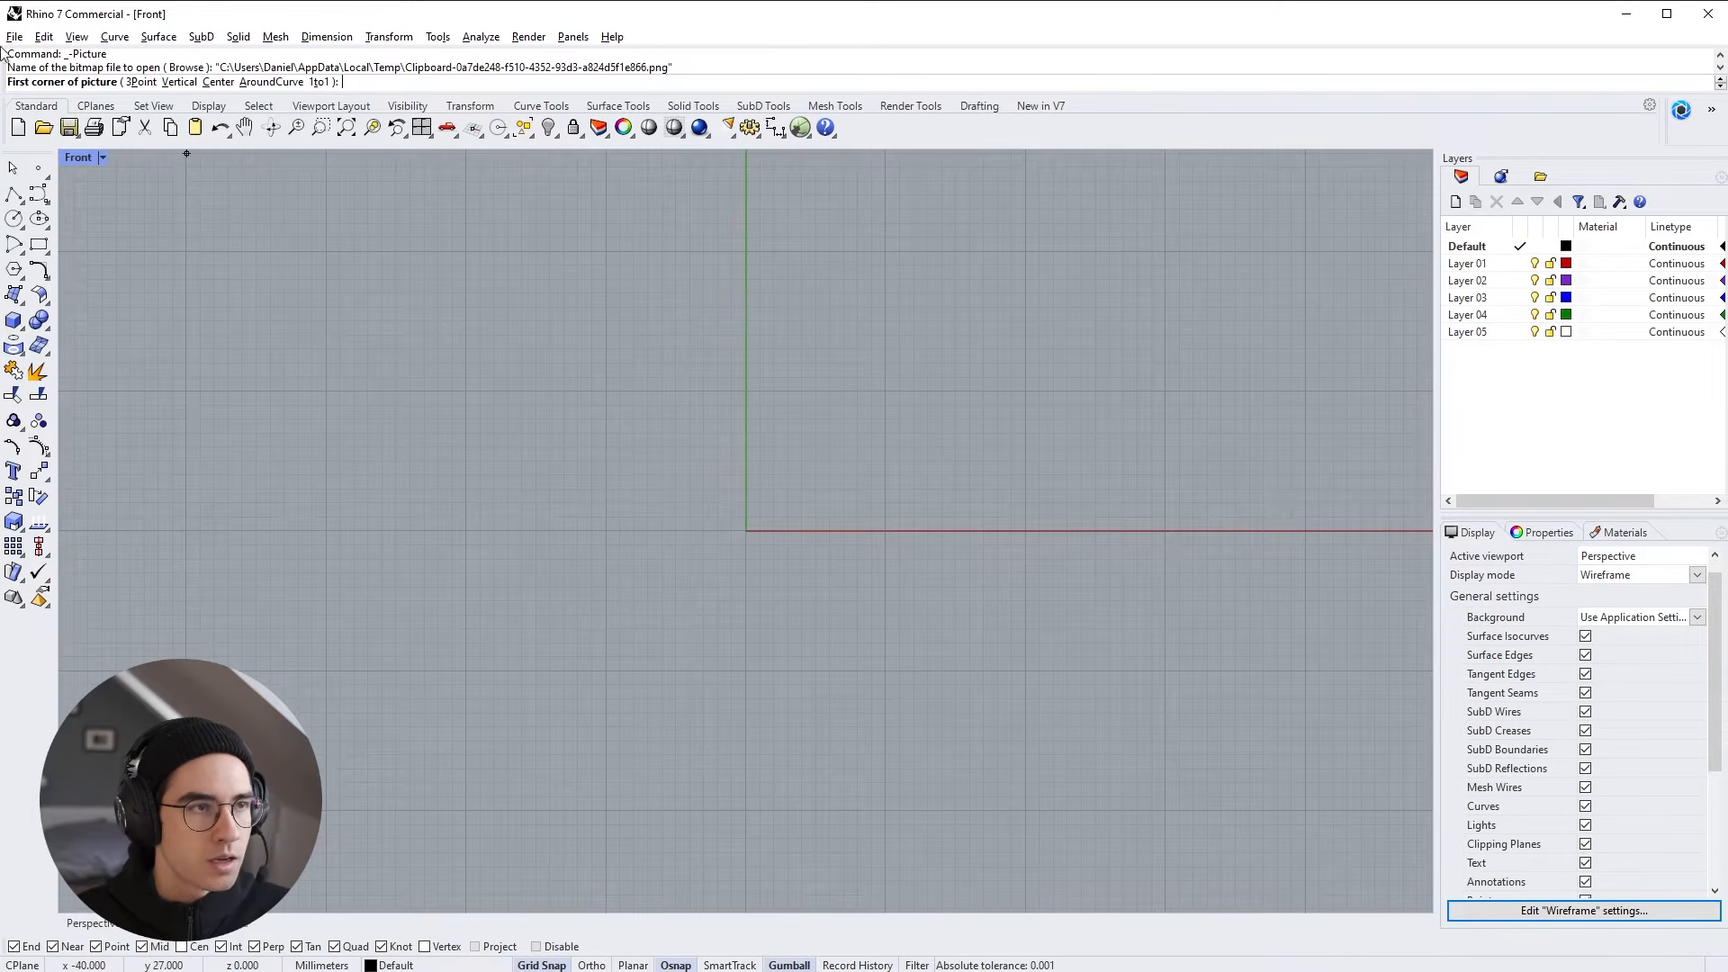
{"action": "scroll", "coordinate": [700, 684], "scroll_direction": "down", "scroll_amount": 4}
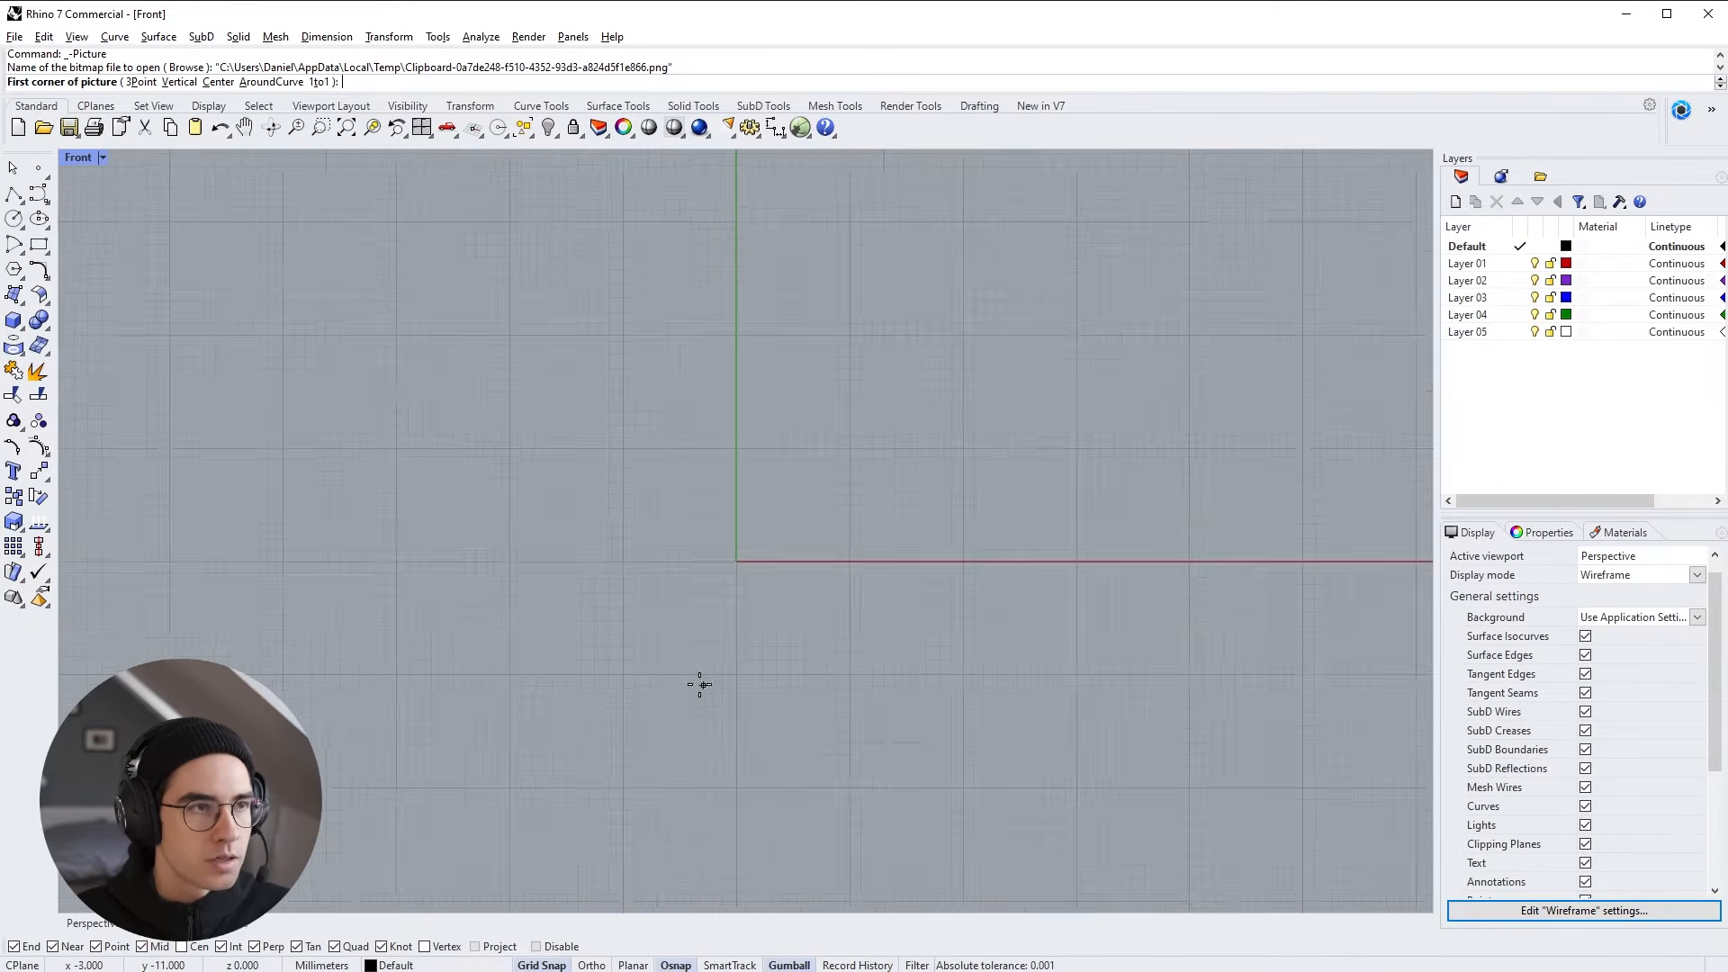
{"action": "left_click", "coordinate": [579, 821]}
{"action": "left_click", "coordinate": [1232, 694]}
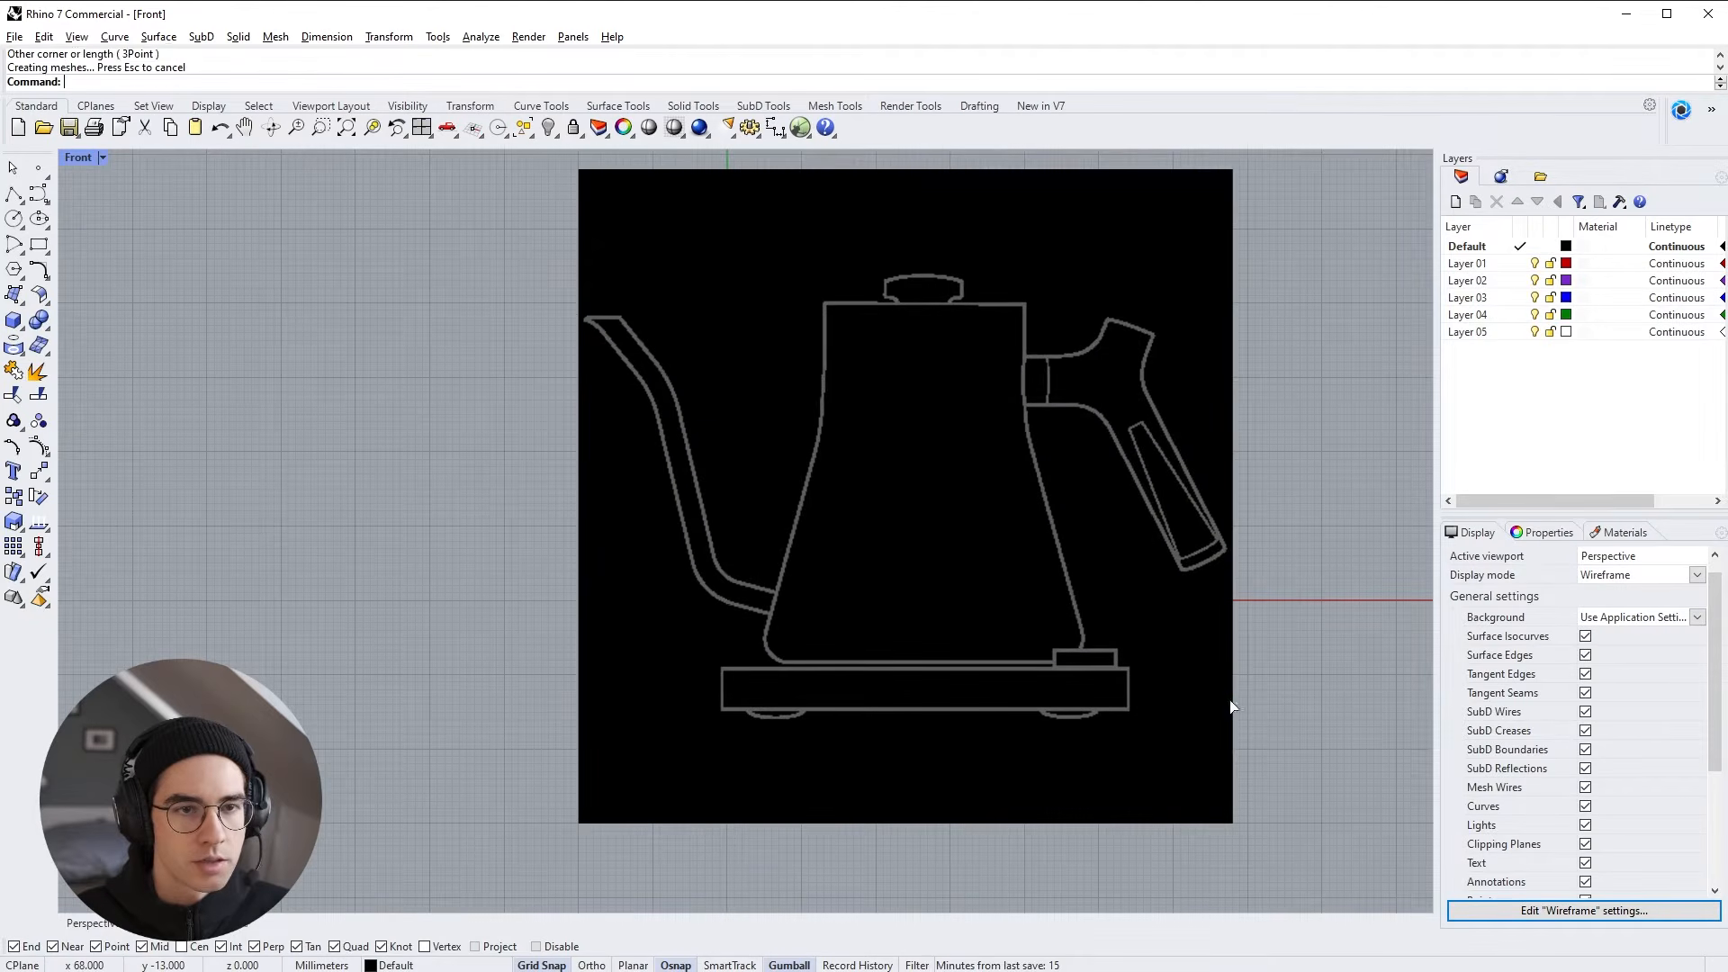
{"action": "left_click_drag", "start_coordinate": [982, 502], "coordinate": [873, 499]}
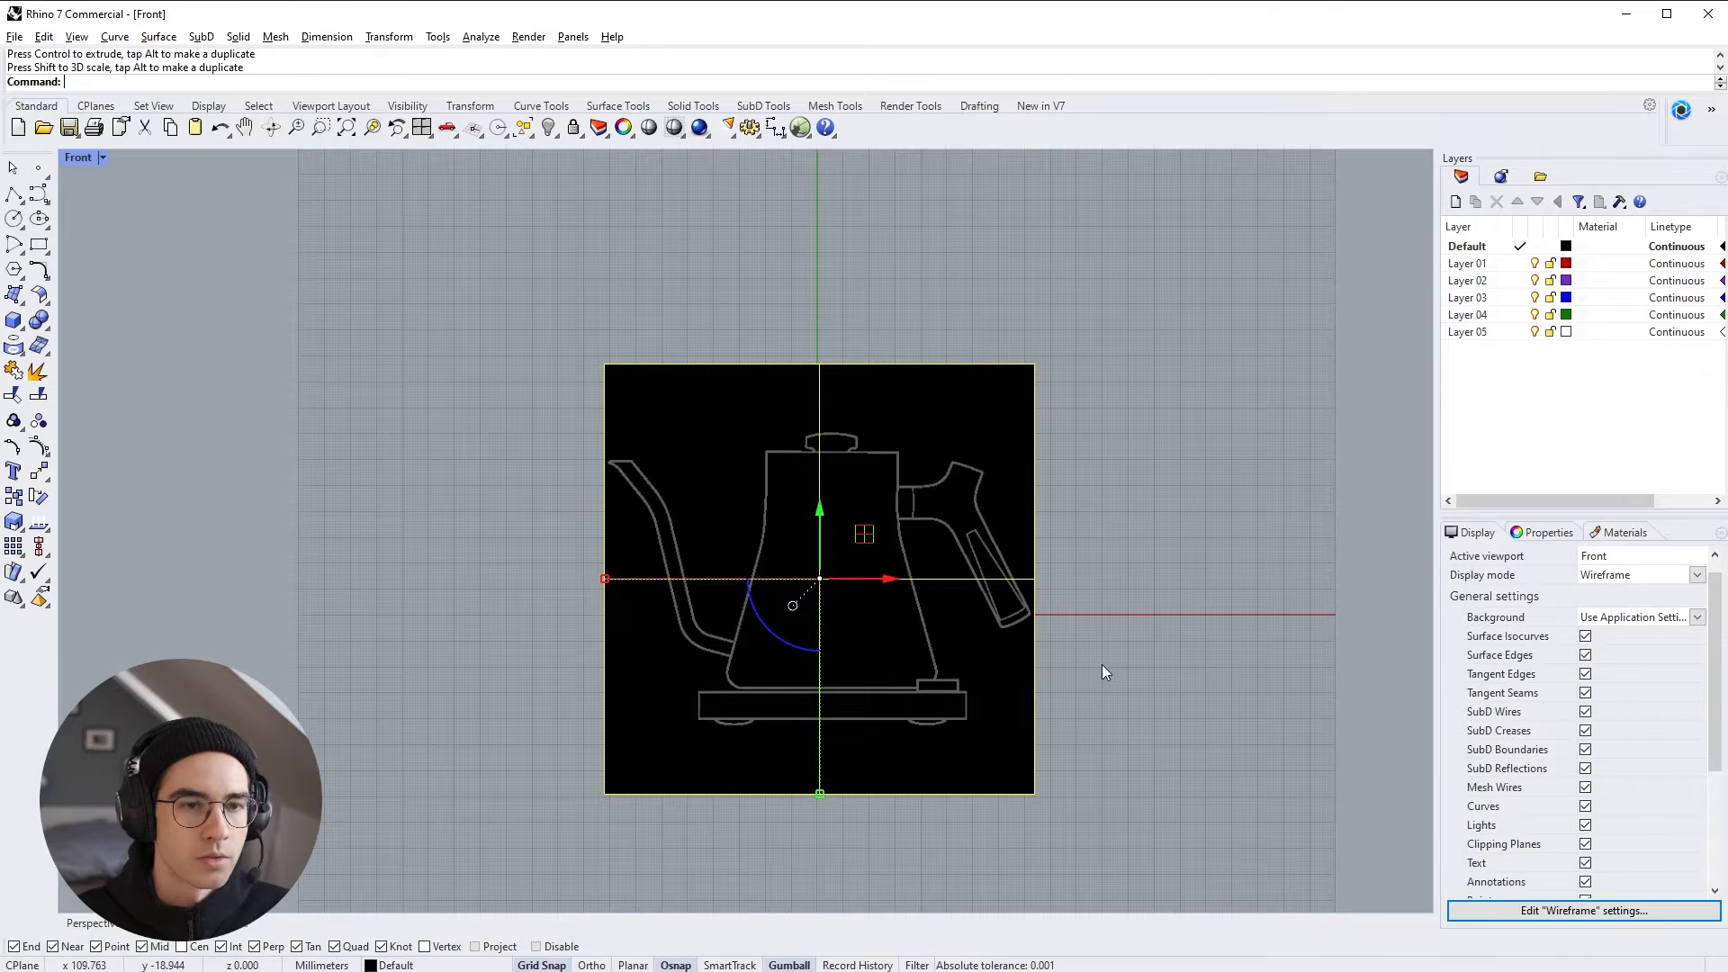
Enable the black color mask in the kettle picture's material and shift the picture slightly in the positive X direction
{"action": "left_click", "coordinate": [1012, 612]}
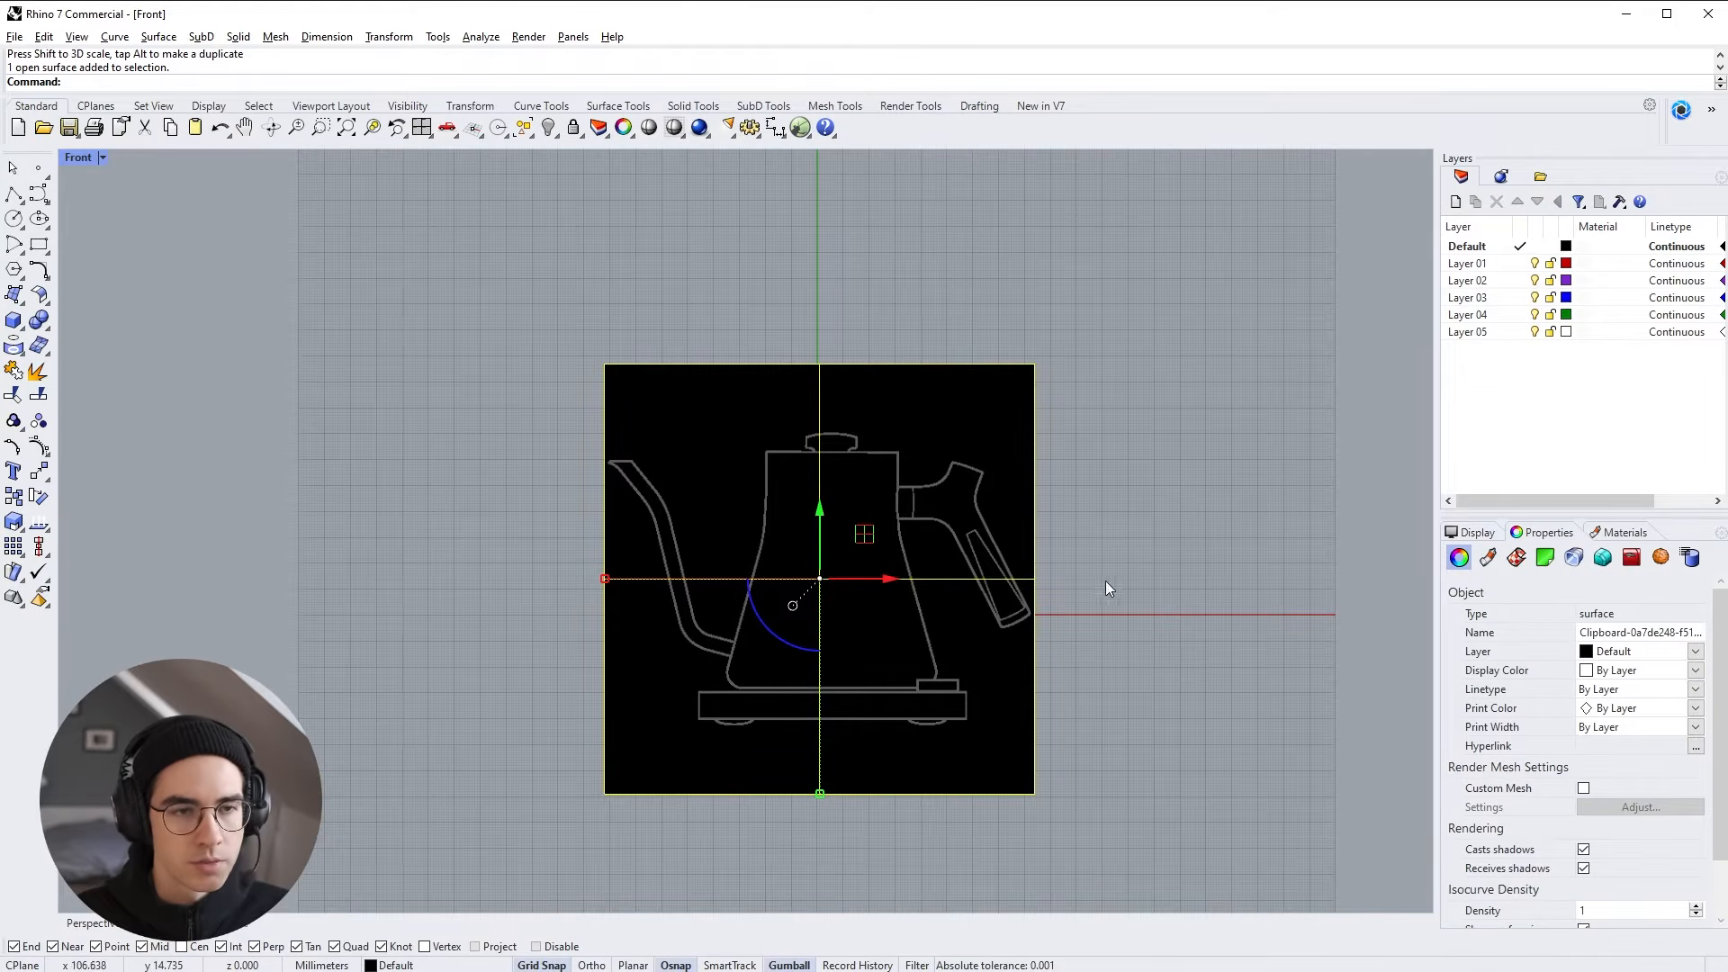
{"action": "left_click", "coordinate": [1473, 532]}
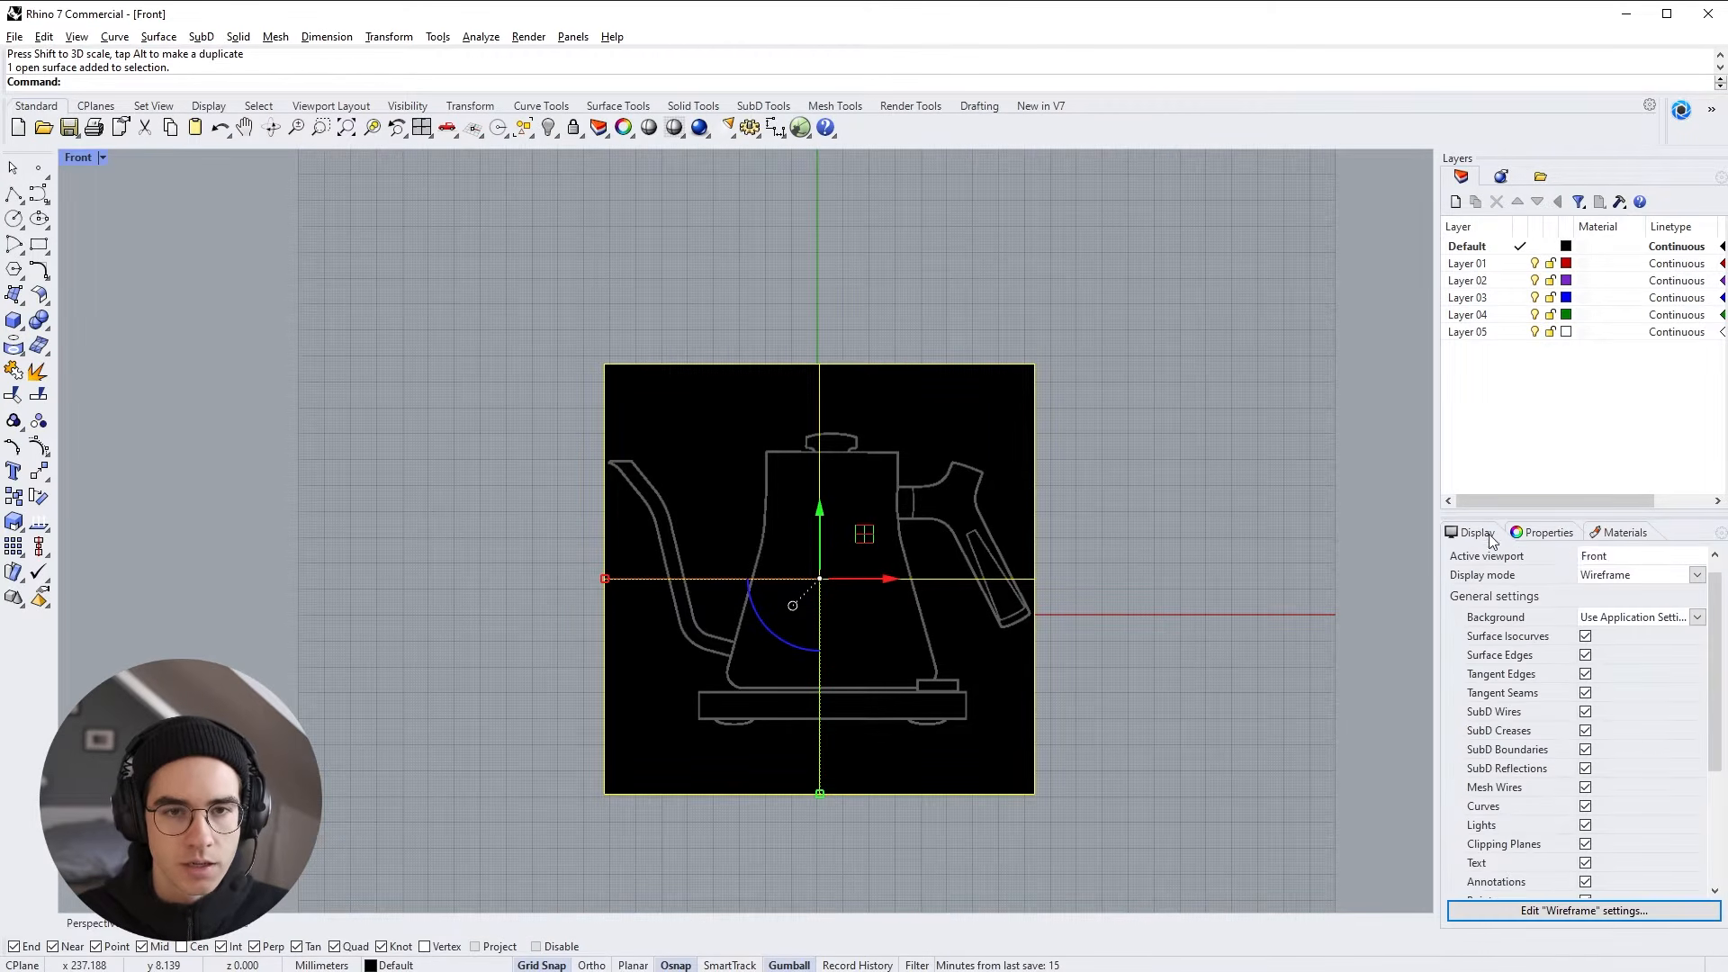
{"action": "left_click", "coordinate": [1546, 533]}
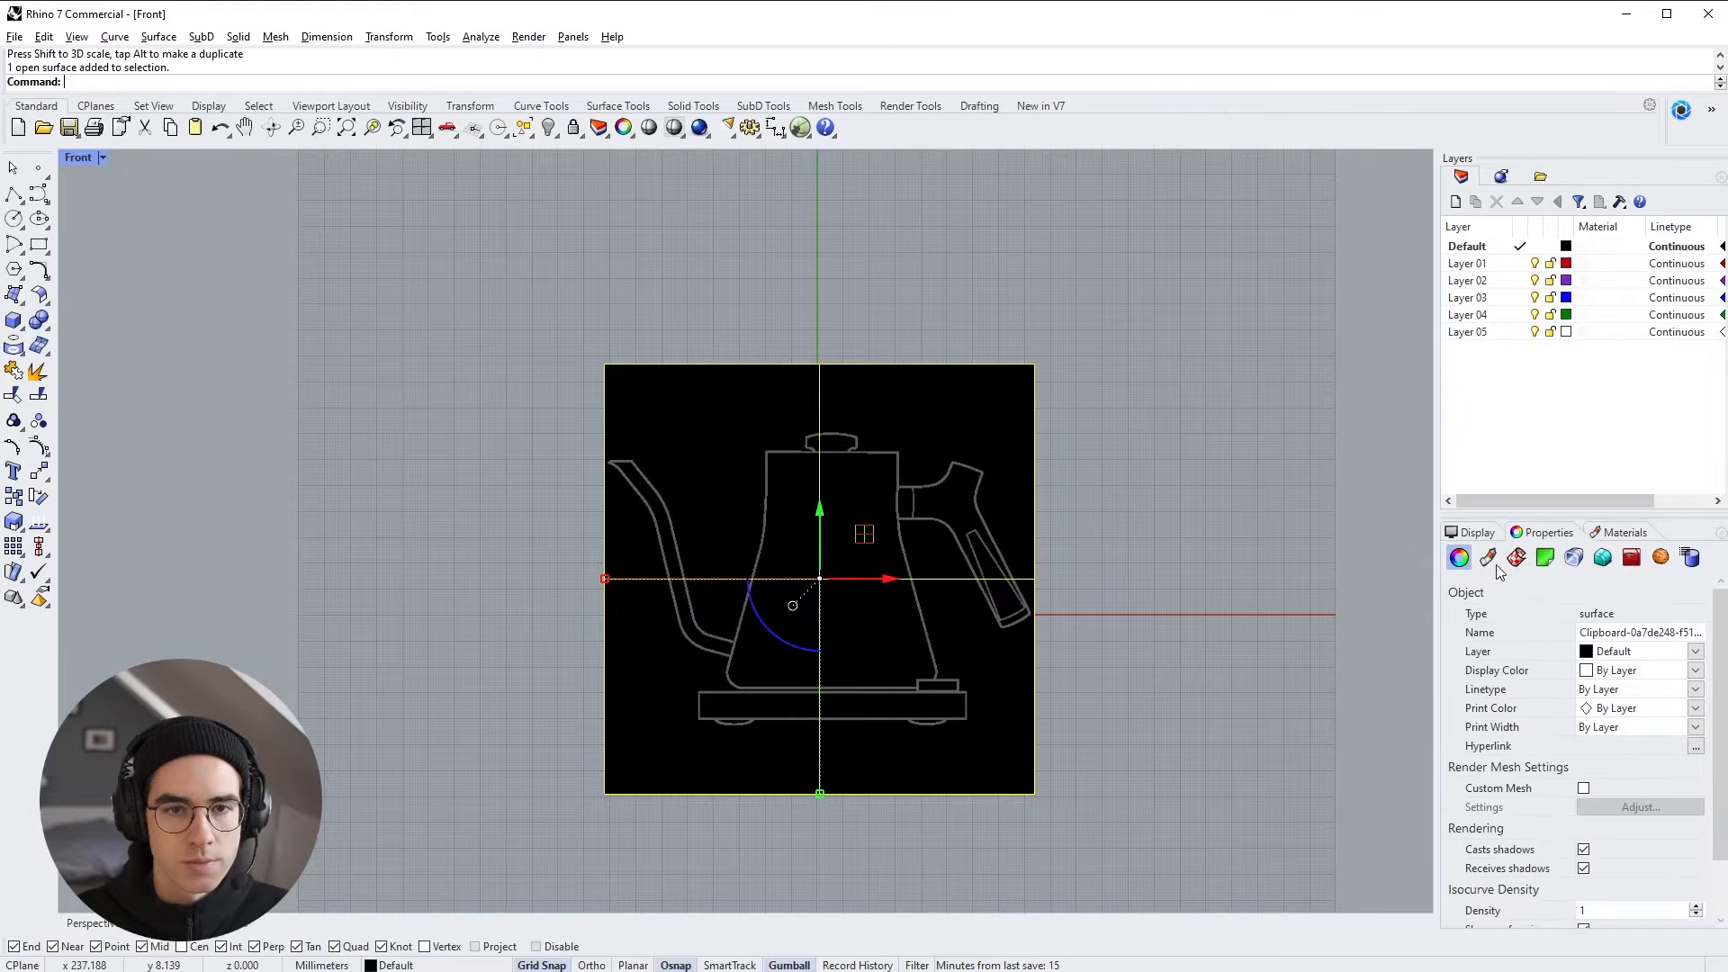
{"action": "left_click", "coordinate": [1489, 558]}
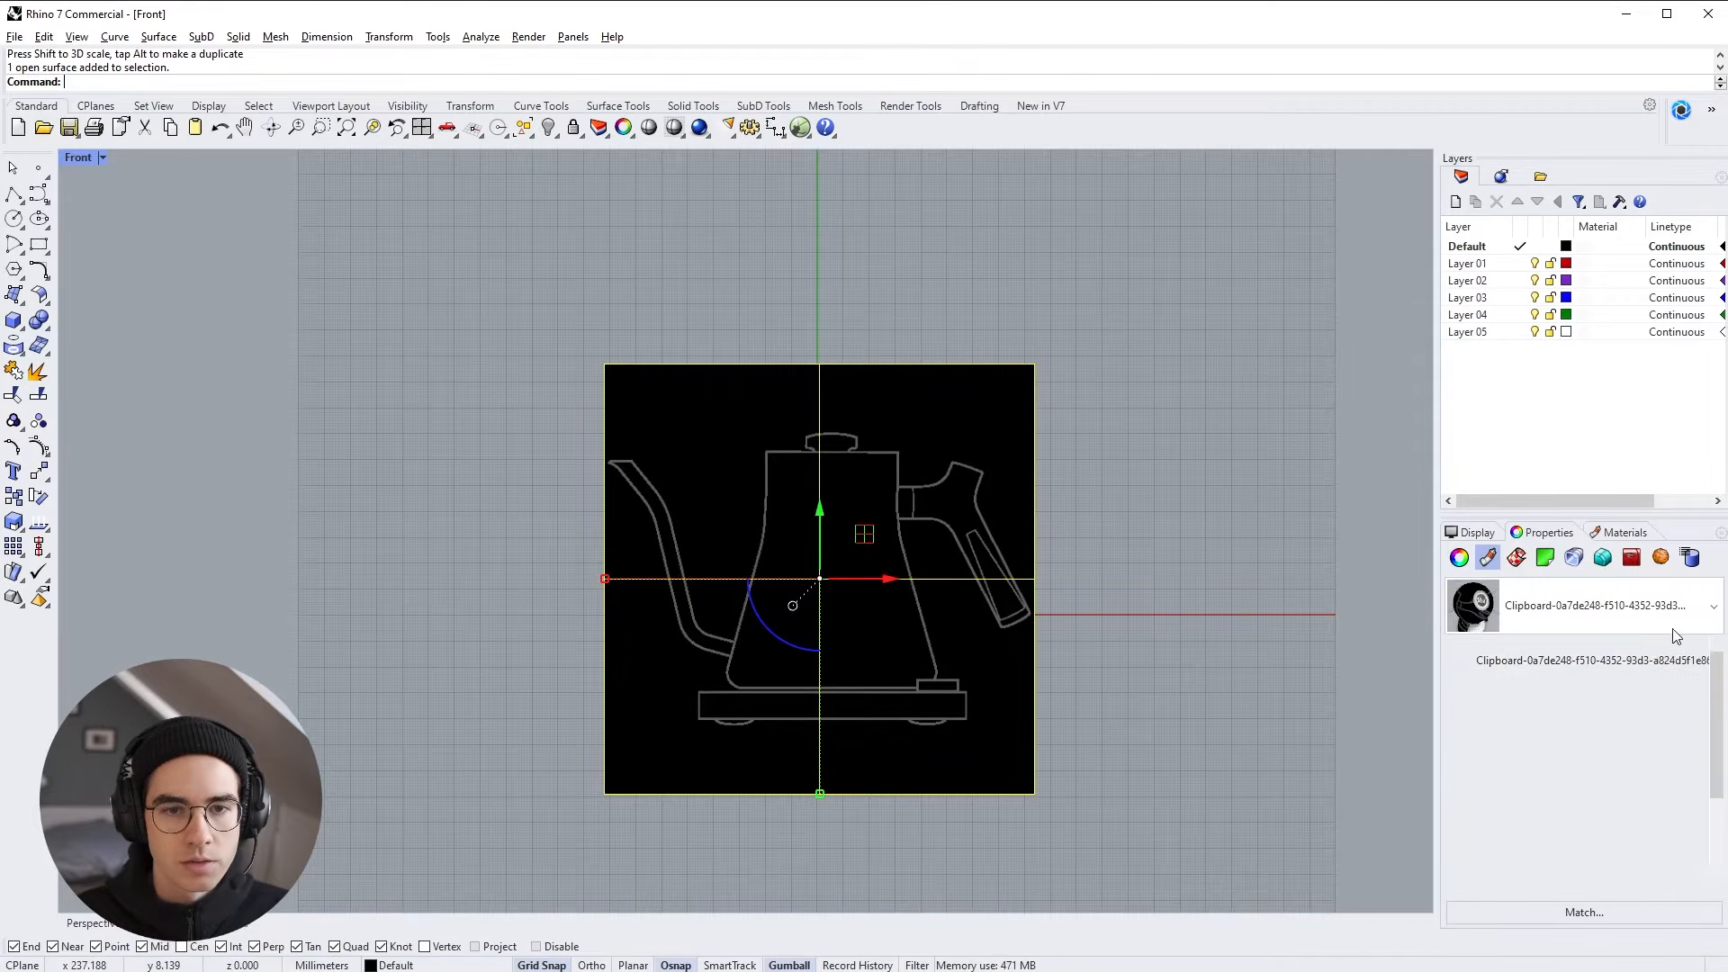
{"action": "left_click_drag", "start_coordinate": [1719, 702], "coordinate": [1718, 791]}
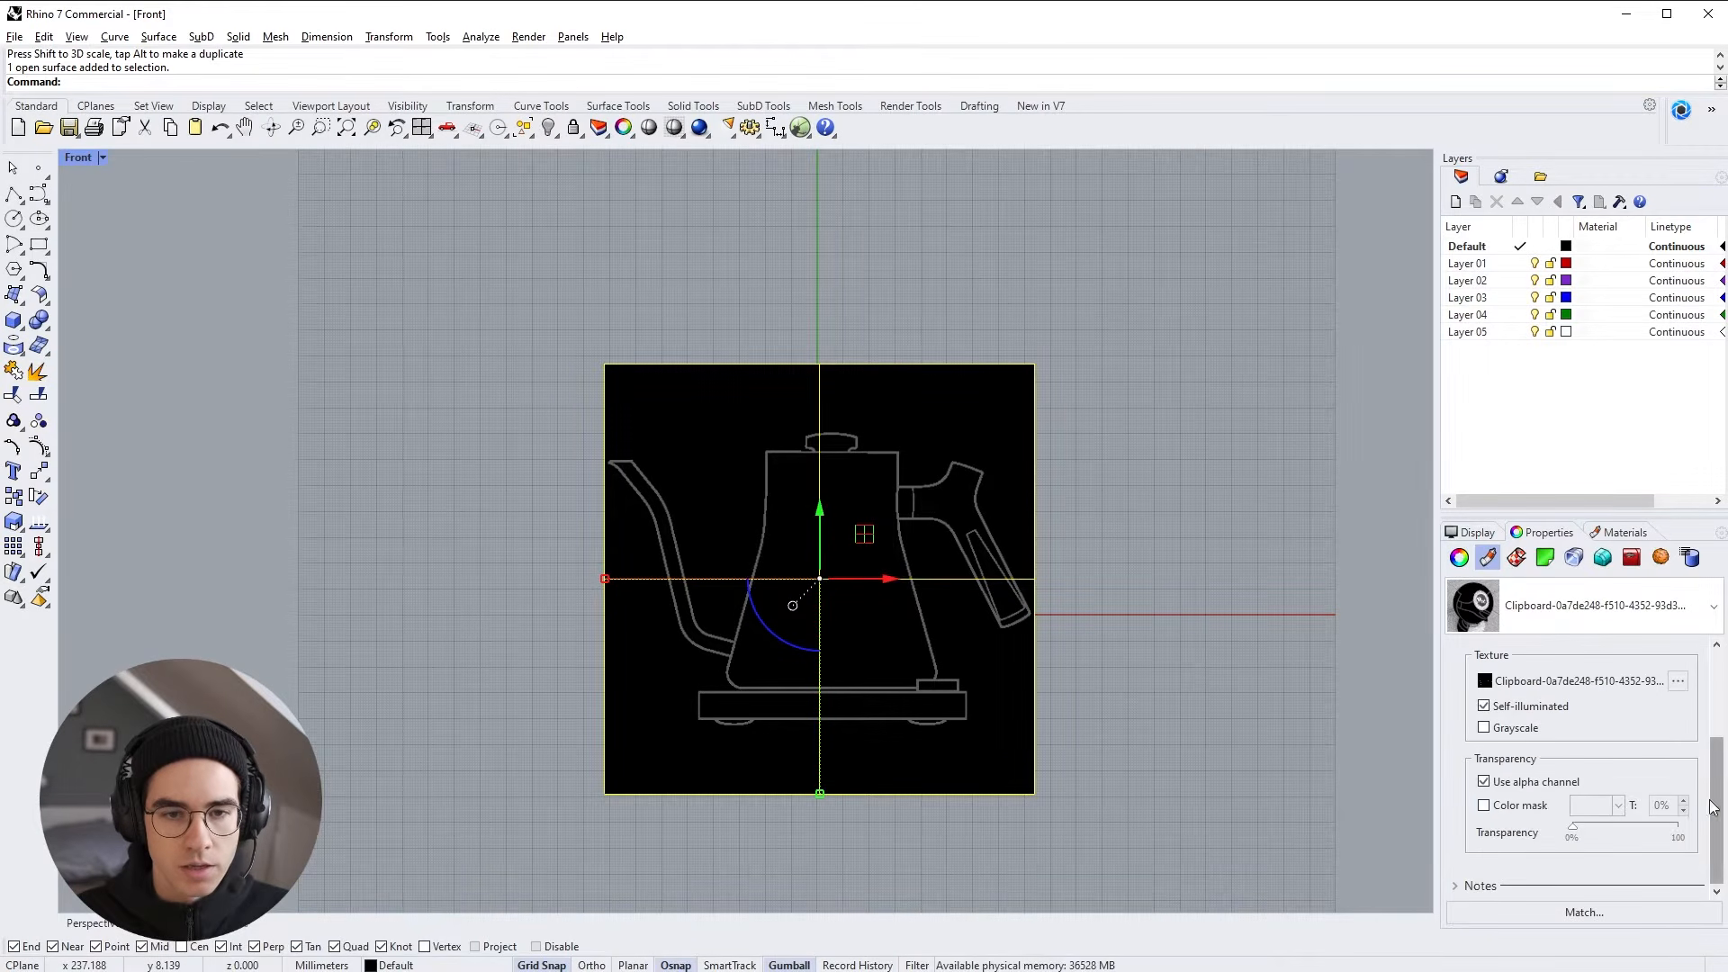
{"action": "left_click", "coordinate": [1521, 806]}
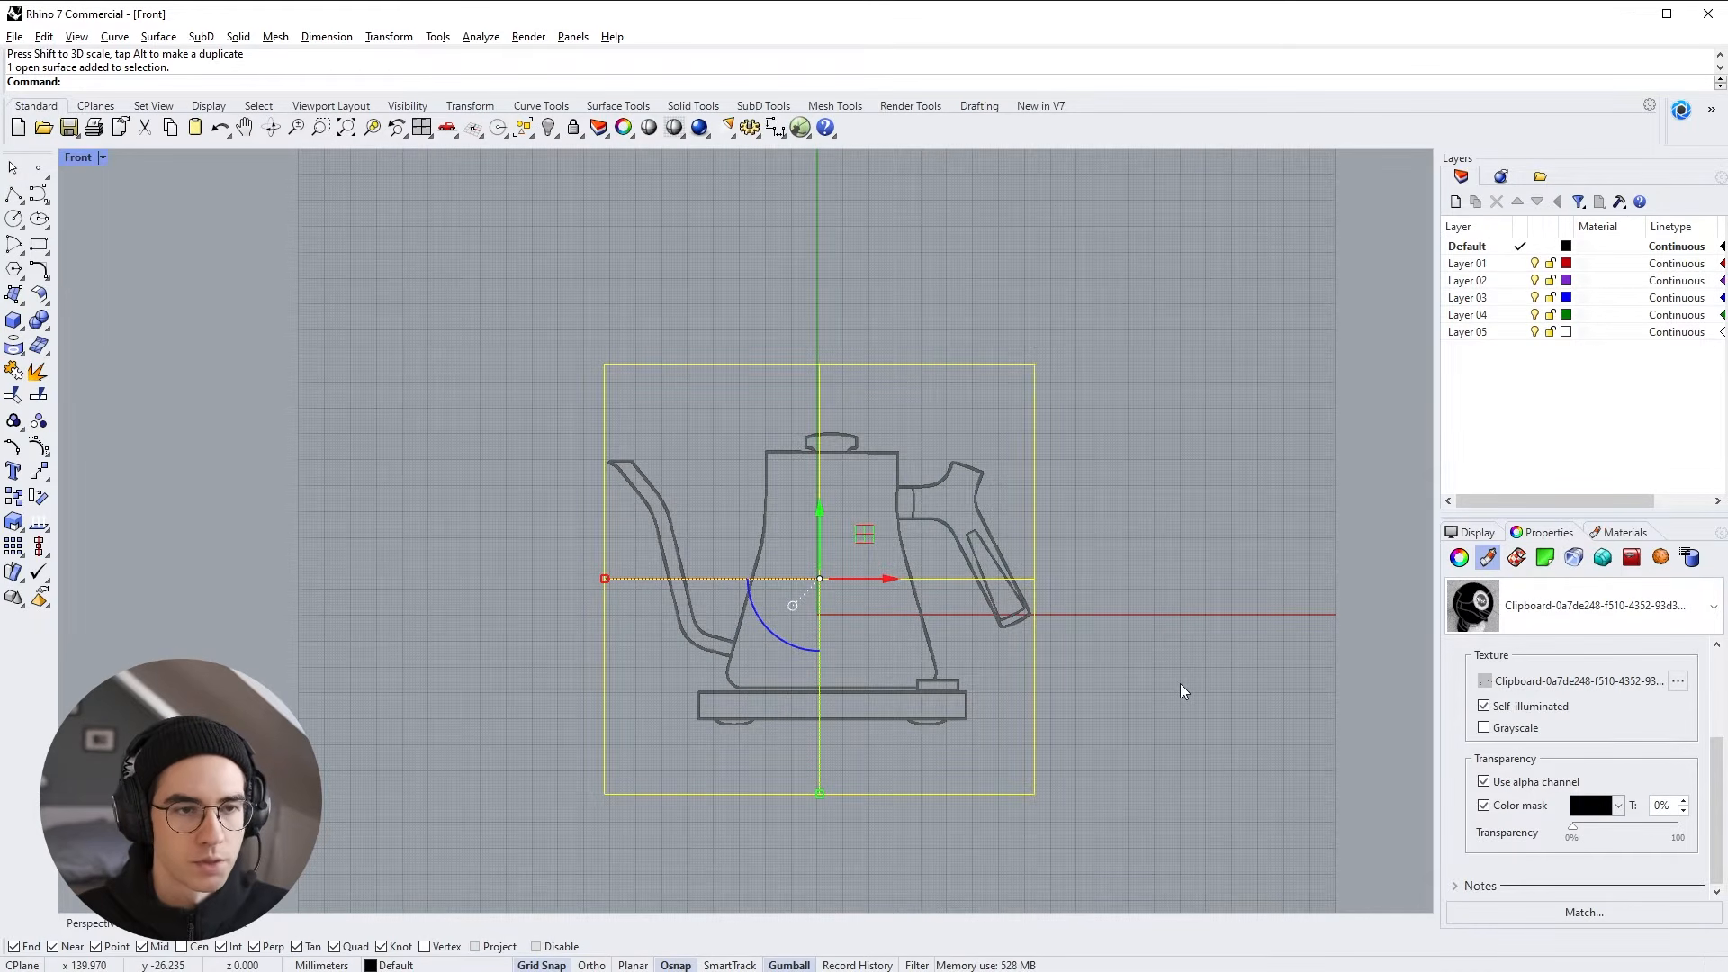
{"action": "left_click_drag", "start_coordinate": [889, 579], "coordinate": [920, 576]}
{"action": "left_click", "coordinate": [1192, 549]}
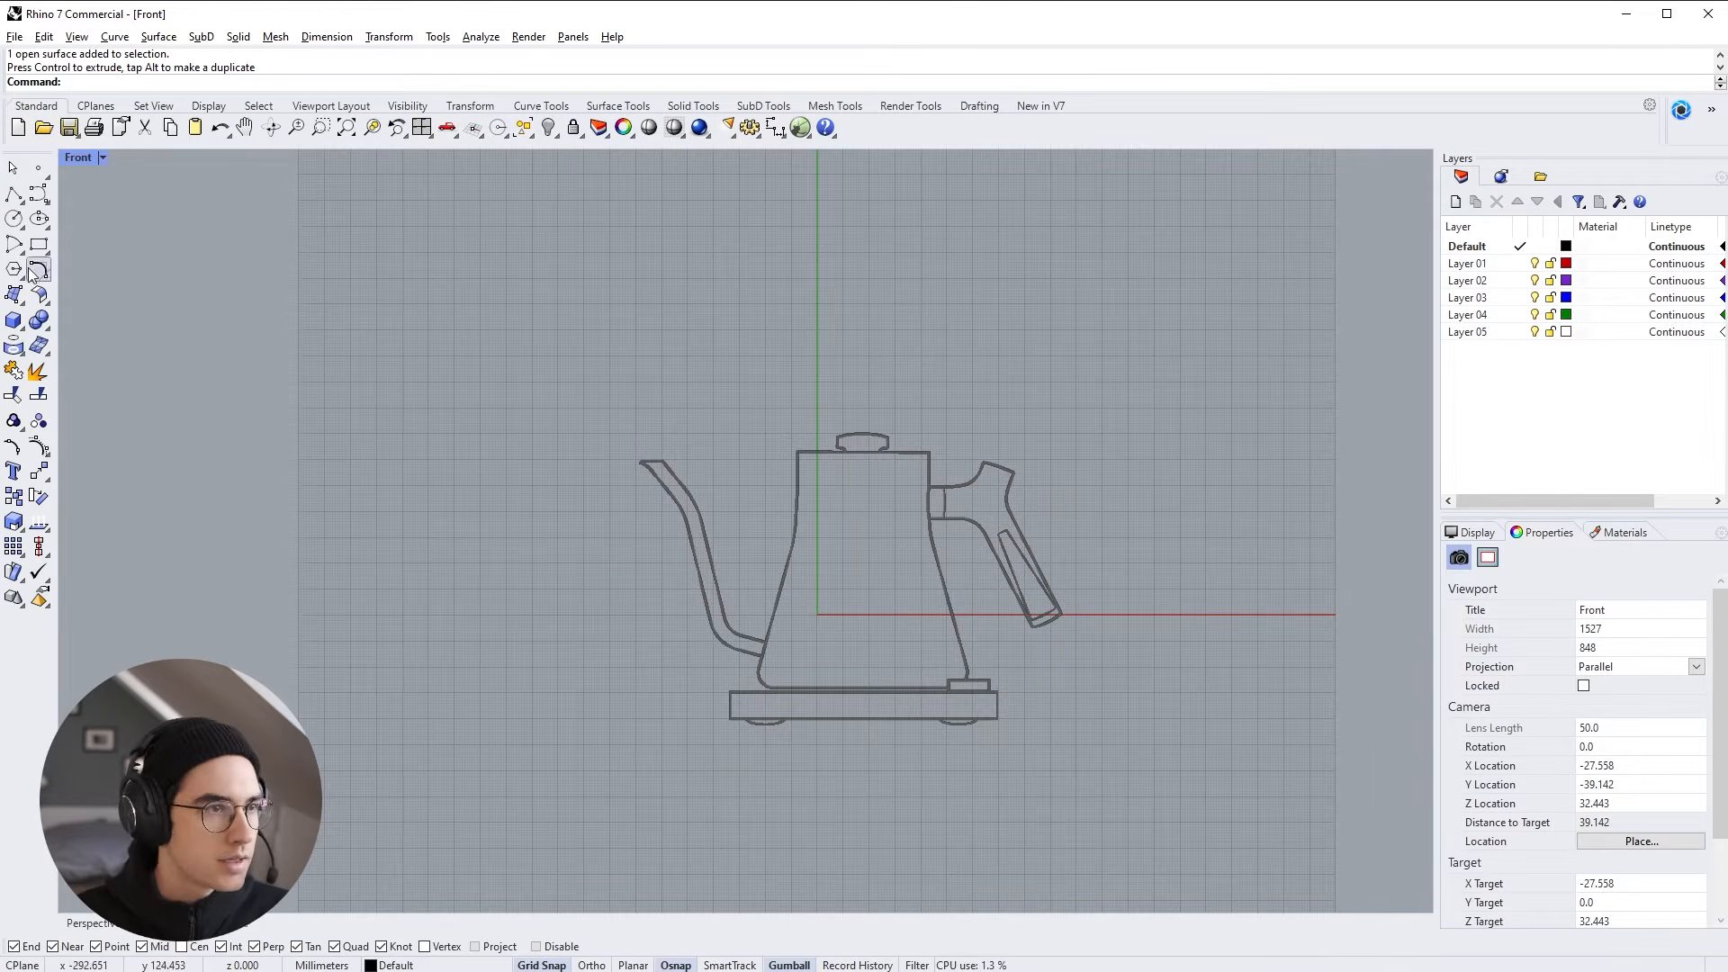
Switch to the reference board to check the kettle's overall dimensions and base footprint, and return to Rhino
{"action": "key", "text": "alt+Tab"}
{"action": "scroll", "coordinate": [897, 707], "scroll_direction": "up", "scroll_amount": 4}
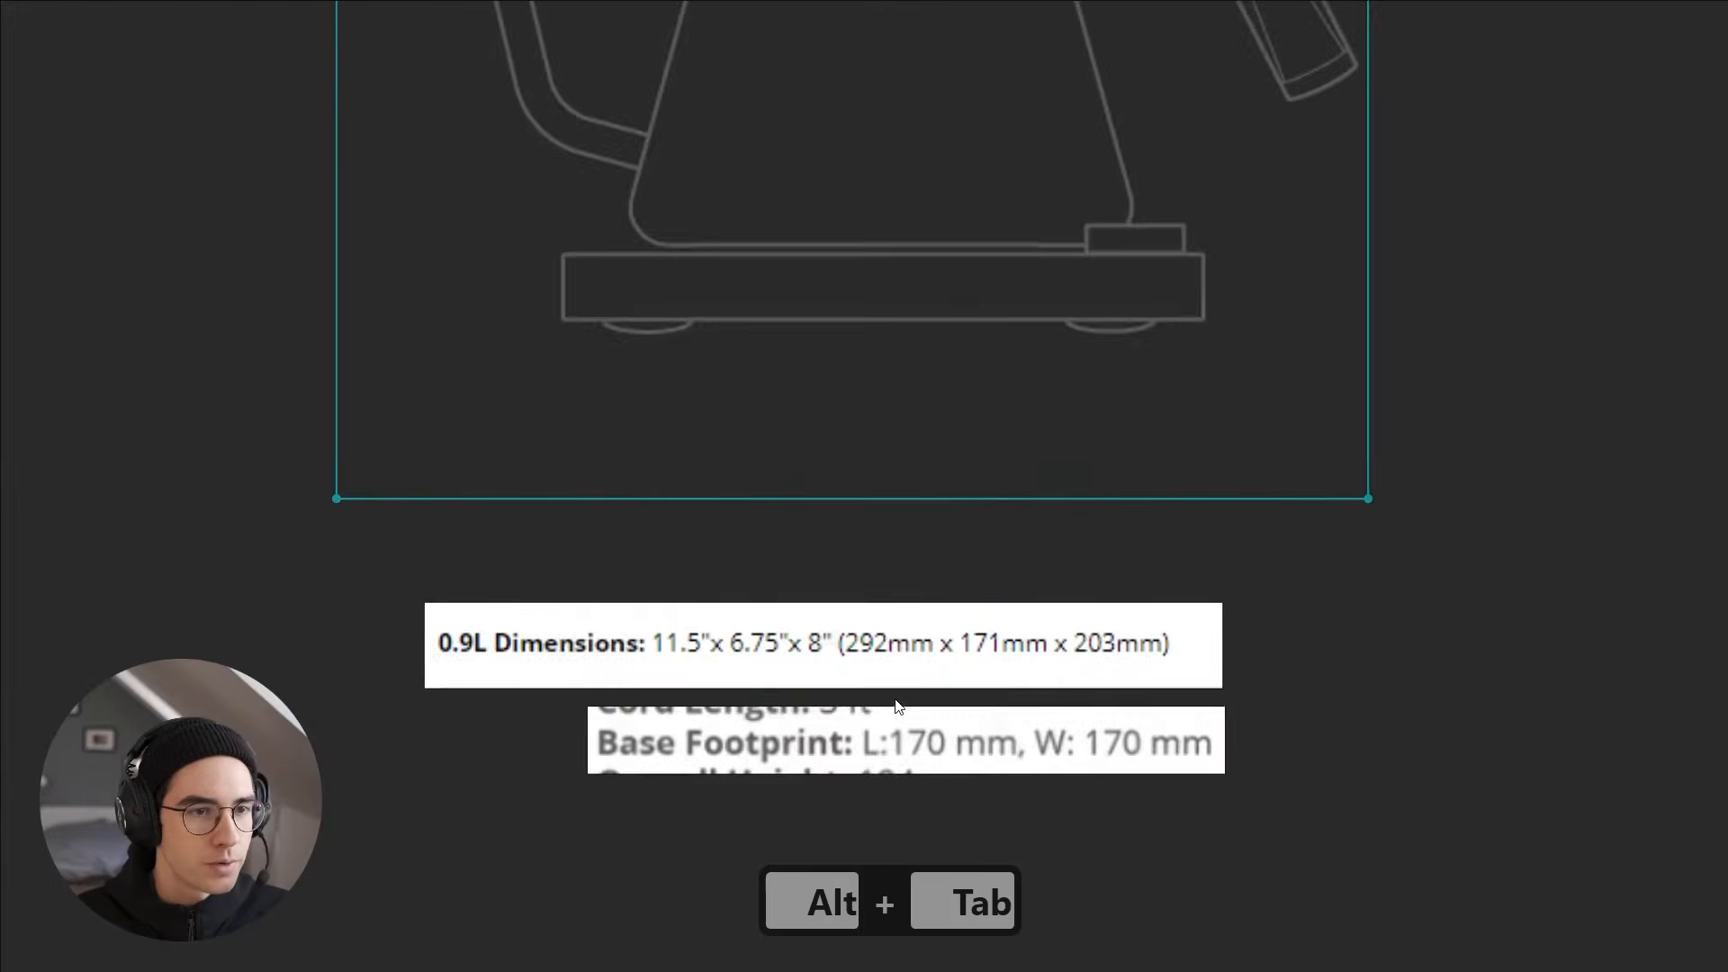
{"action": "left_click", "coordinate": [1335, 628]}
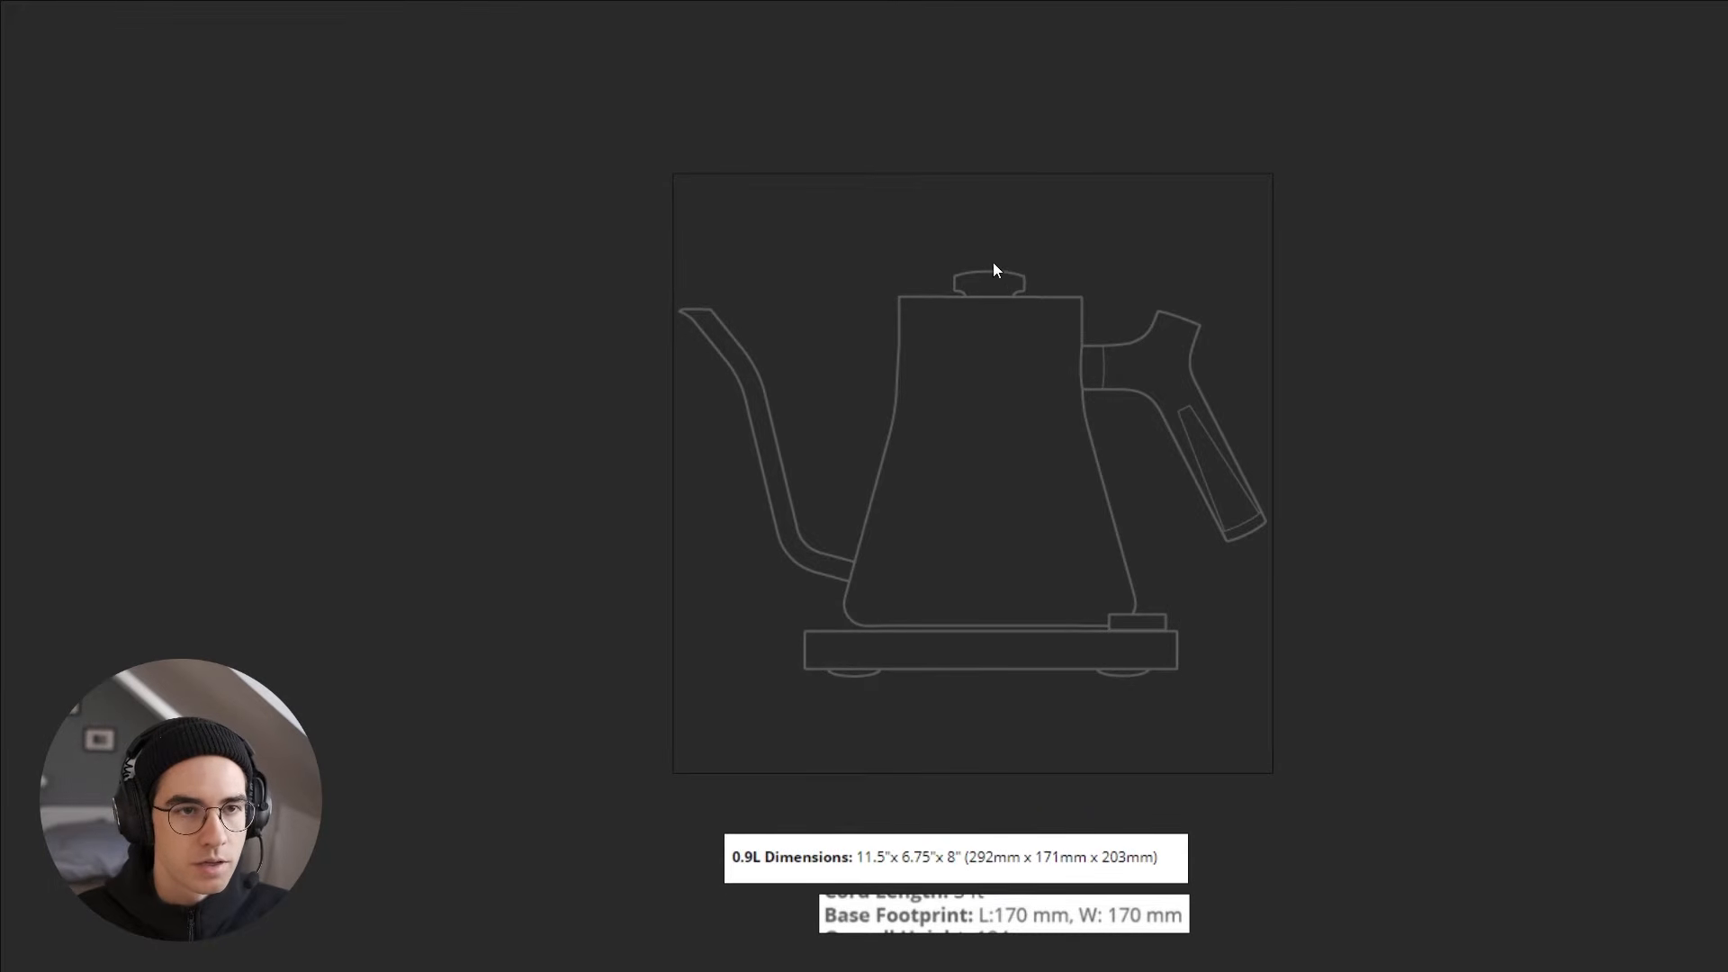
{"action": "key", "text": "alt+Tab"}
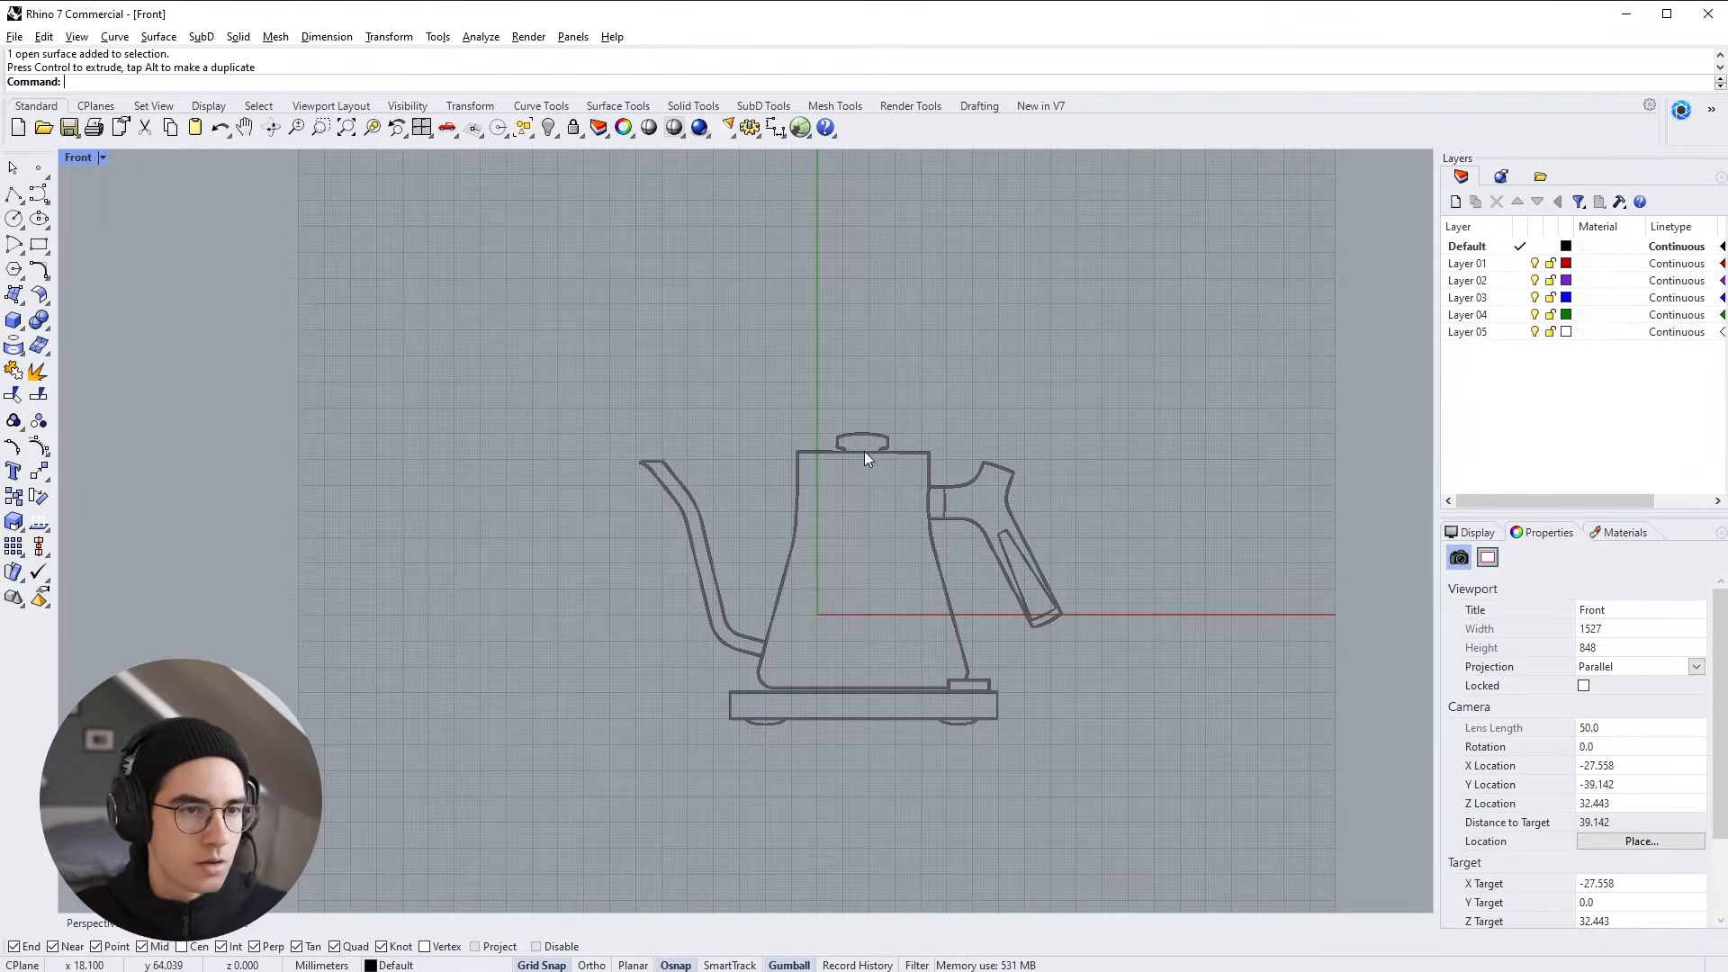
{"action": "scroll", "coordinate": [864, 451], "scroll_direction": "up", "scroll_amount": 5}
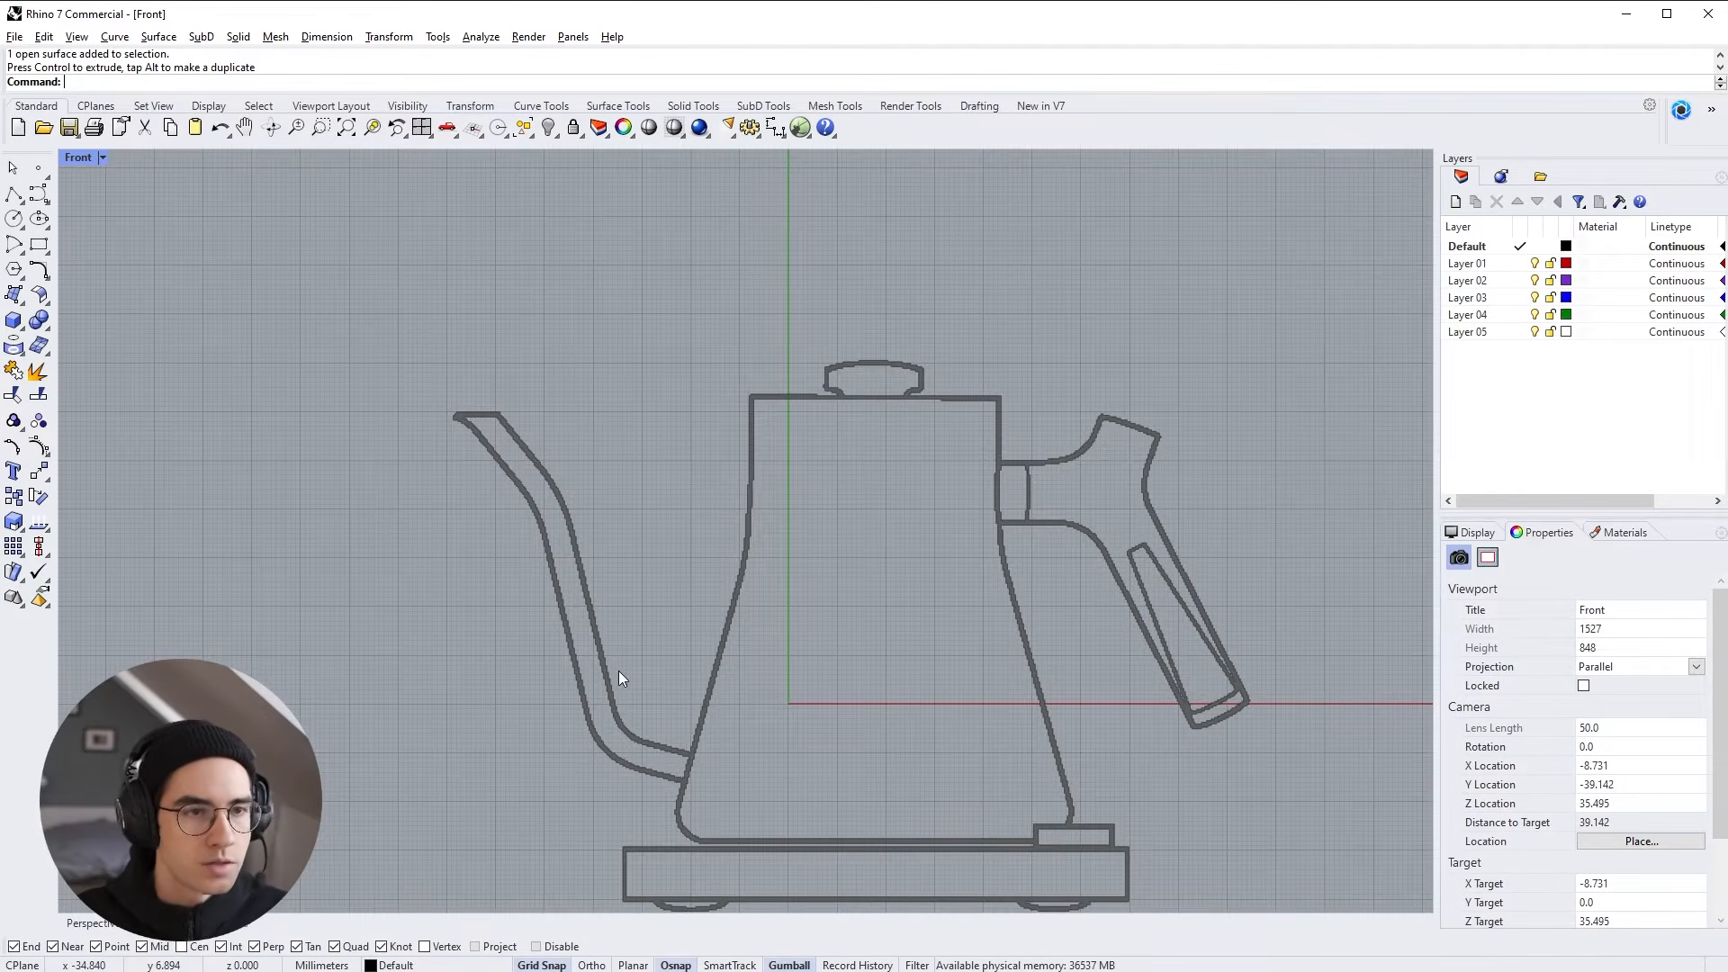
{"action": "left_click", "coordinate": [13, 193]}
{"action": "scroll", "coordinate": [1008, 524], "scroll_direction": "down", "scroll_amount": 5}
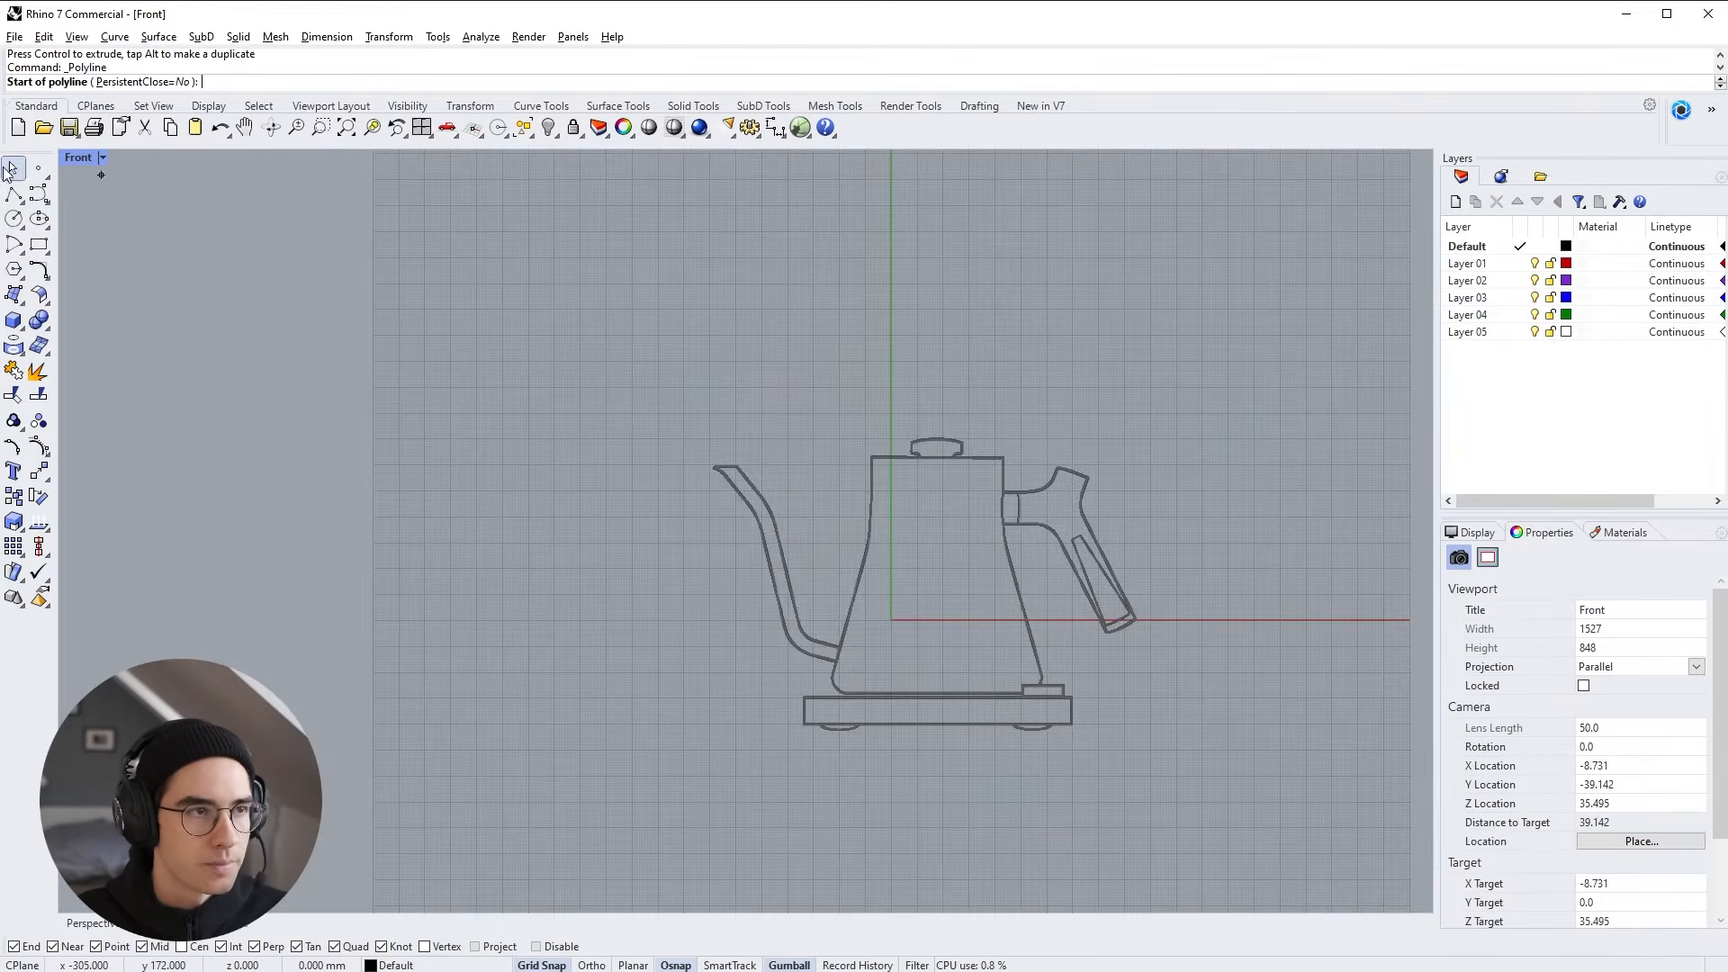
{"action": "left_click", "coordinate": [13, 218]}
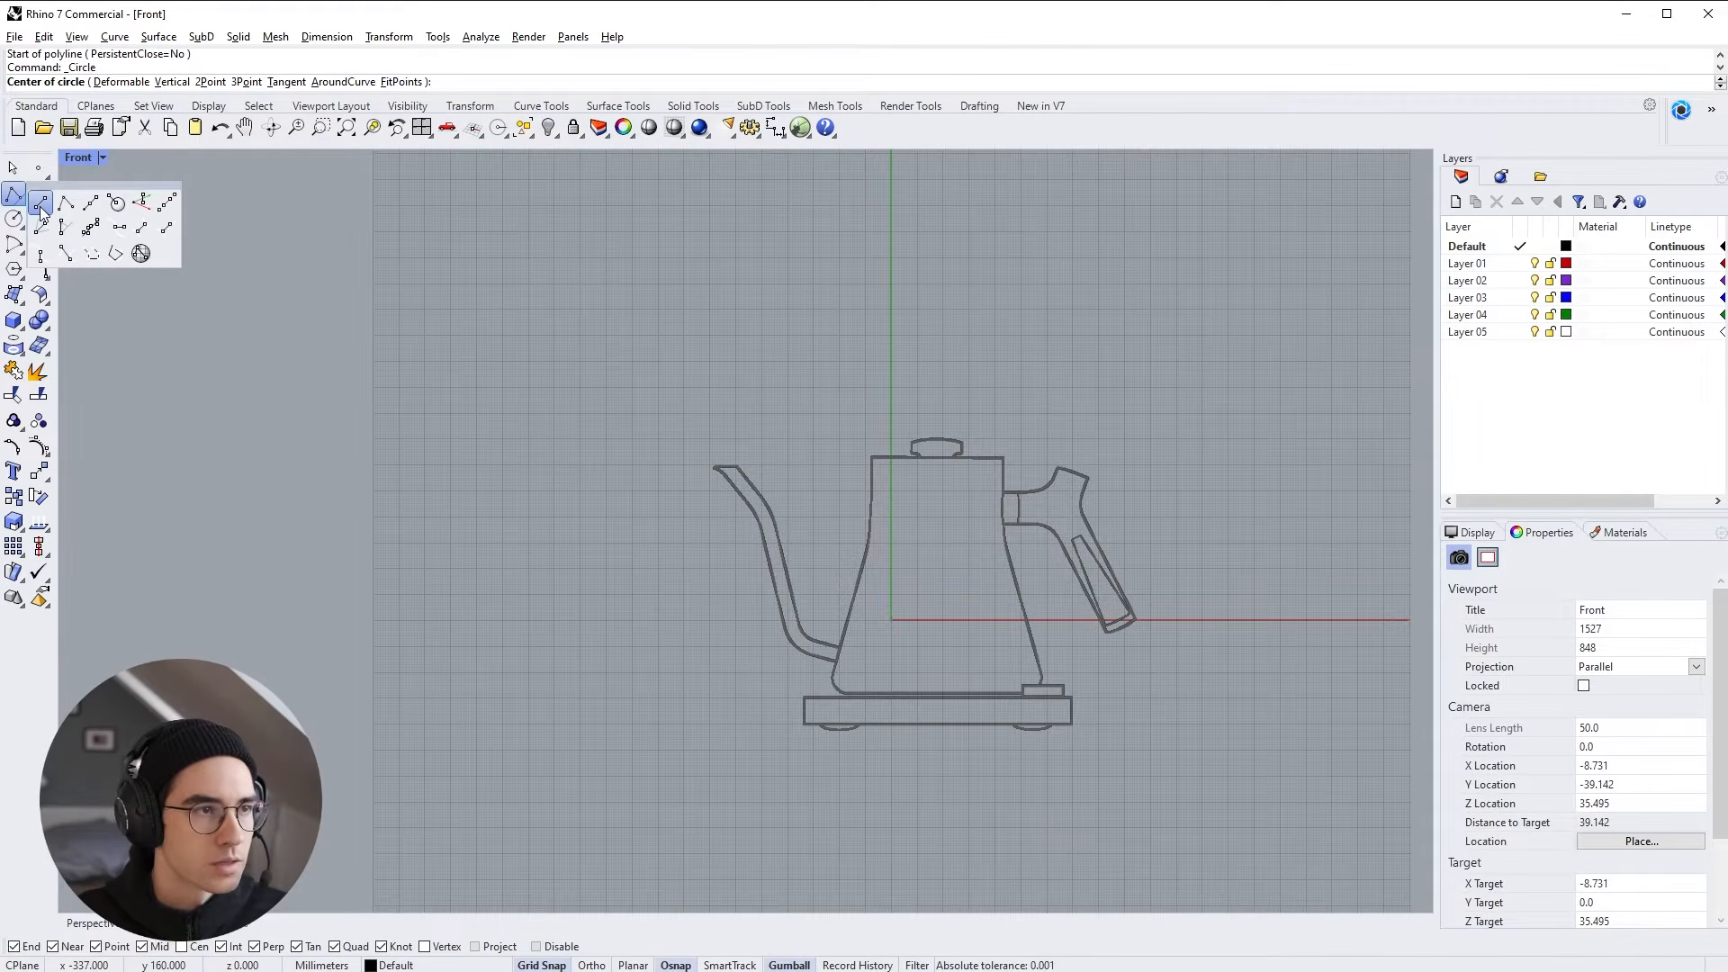
Draw a vertical 160 mm line upward from the origin (0) in the Front view
{"action": "left_click", "coordinate": [28, 216]}
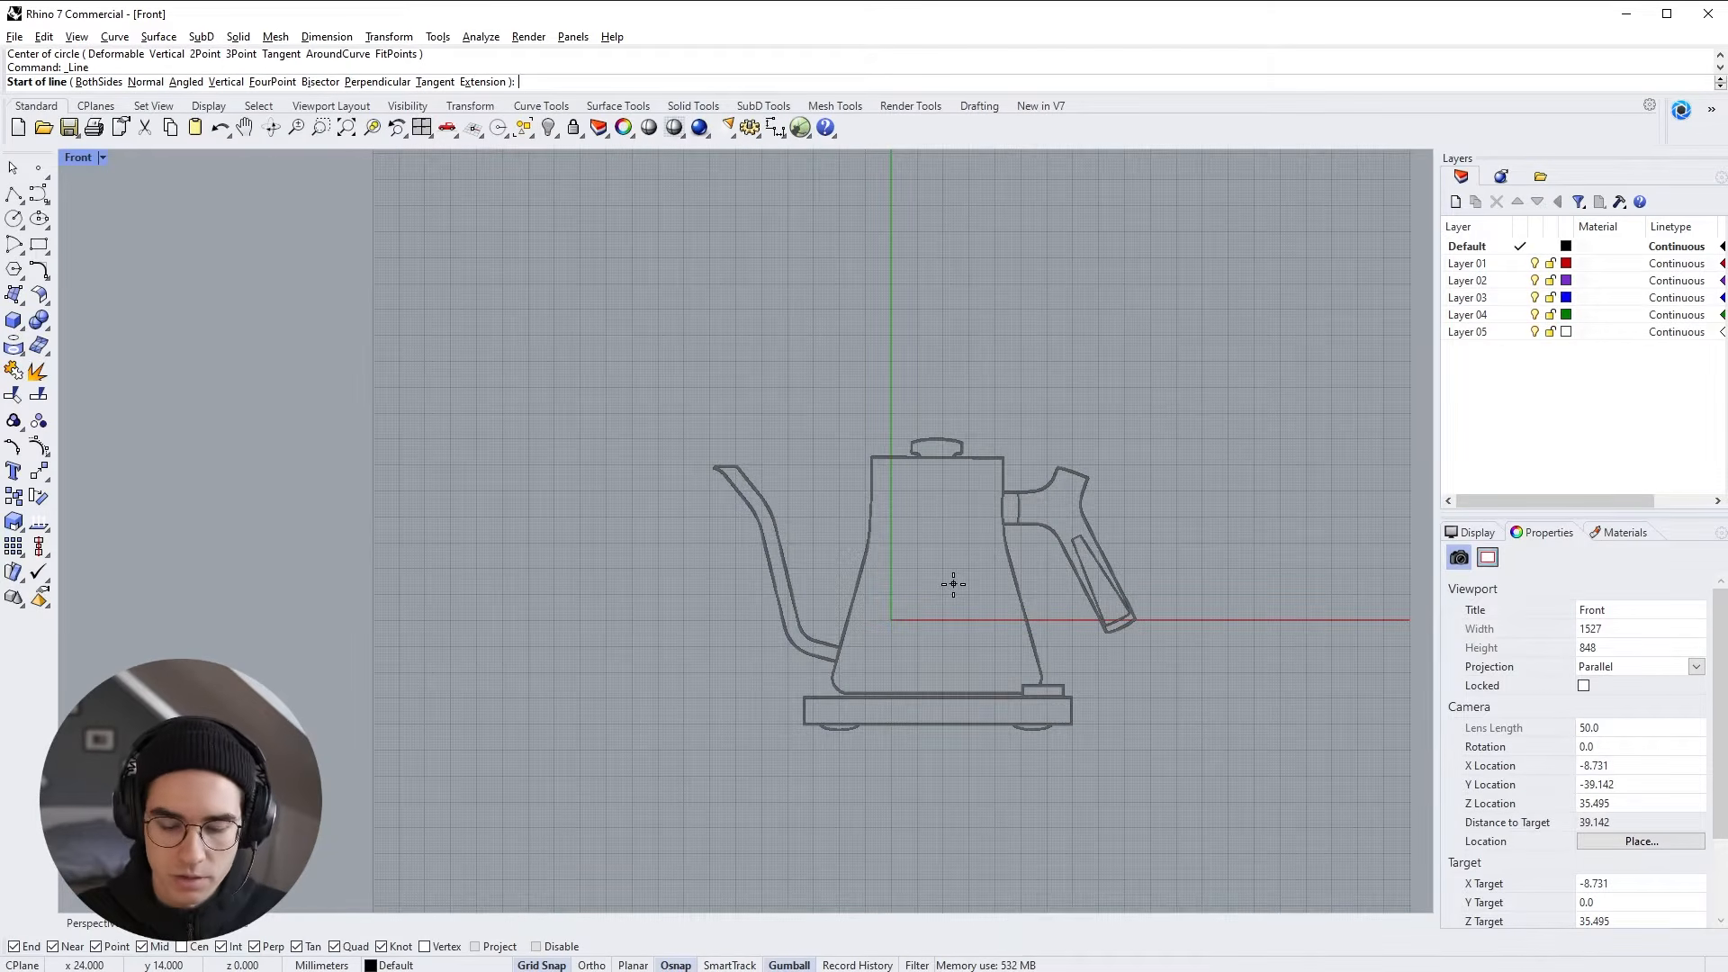
{"action": "type", "text": "0"}
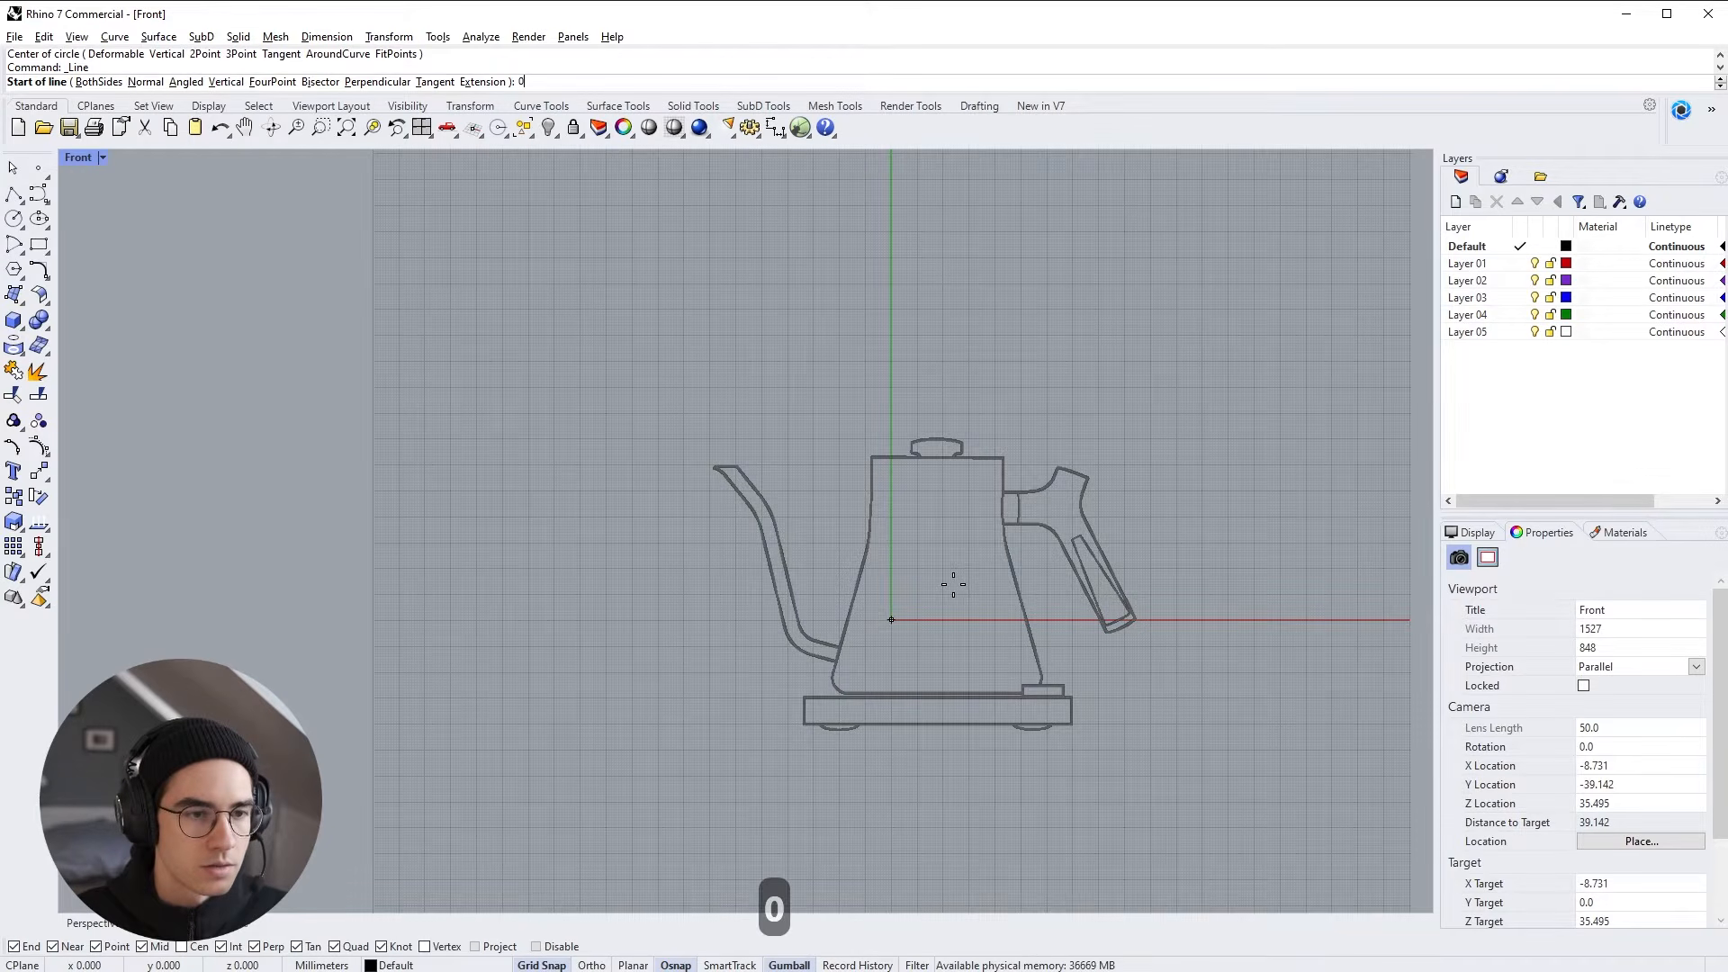
{"action": "key", "text": "Return"}
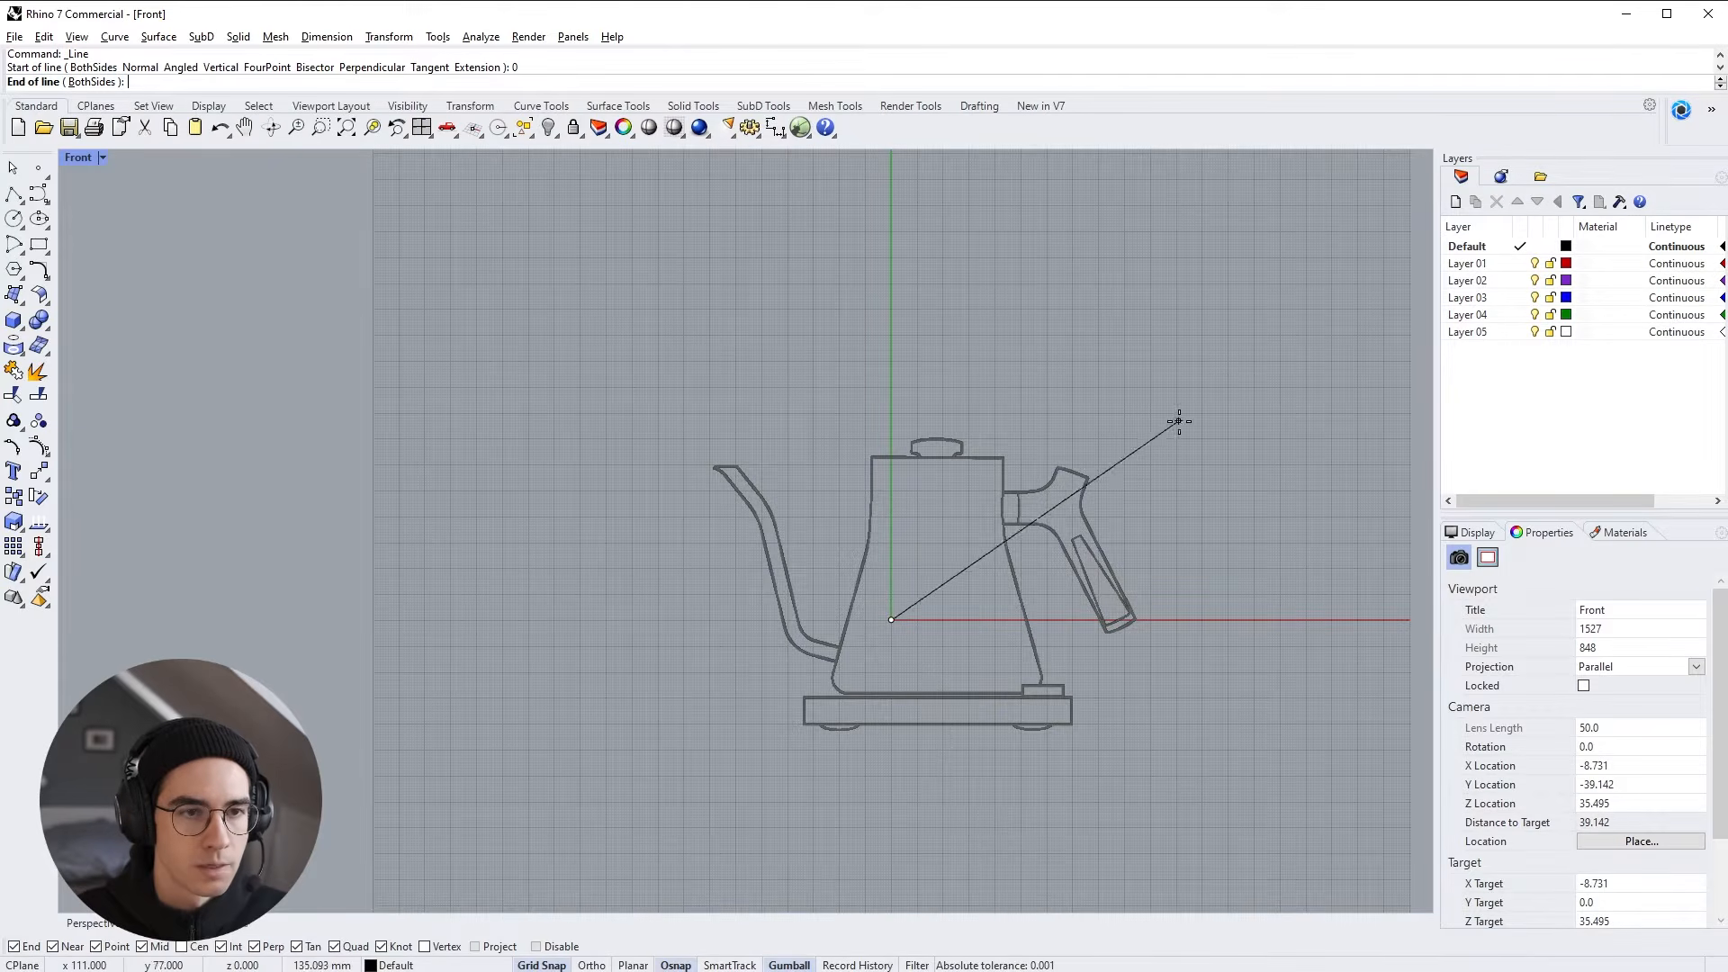
{"action": "type", "text": "160"}
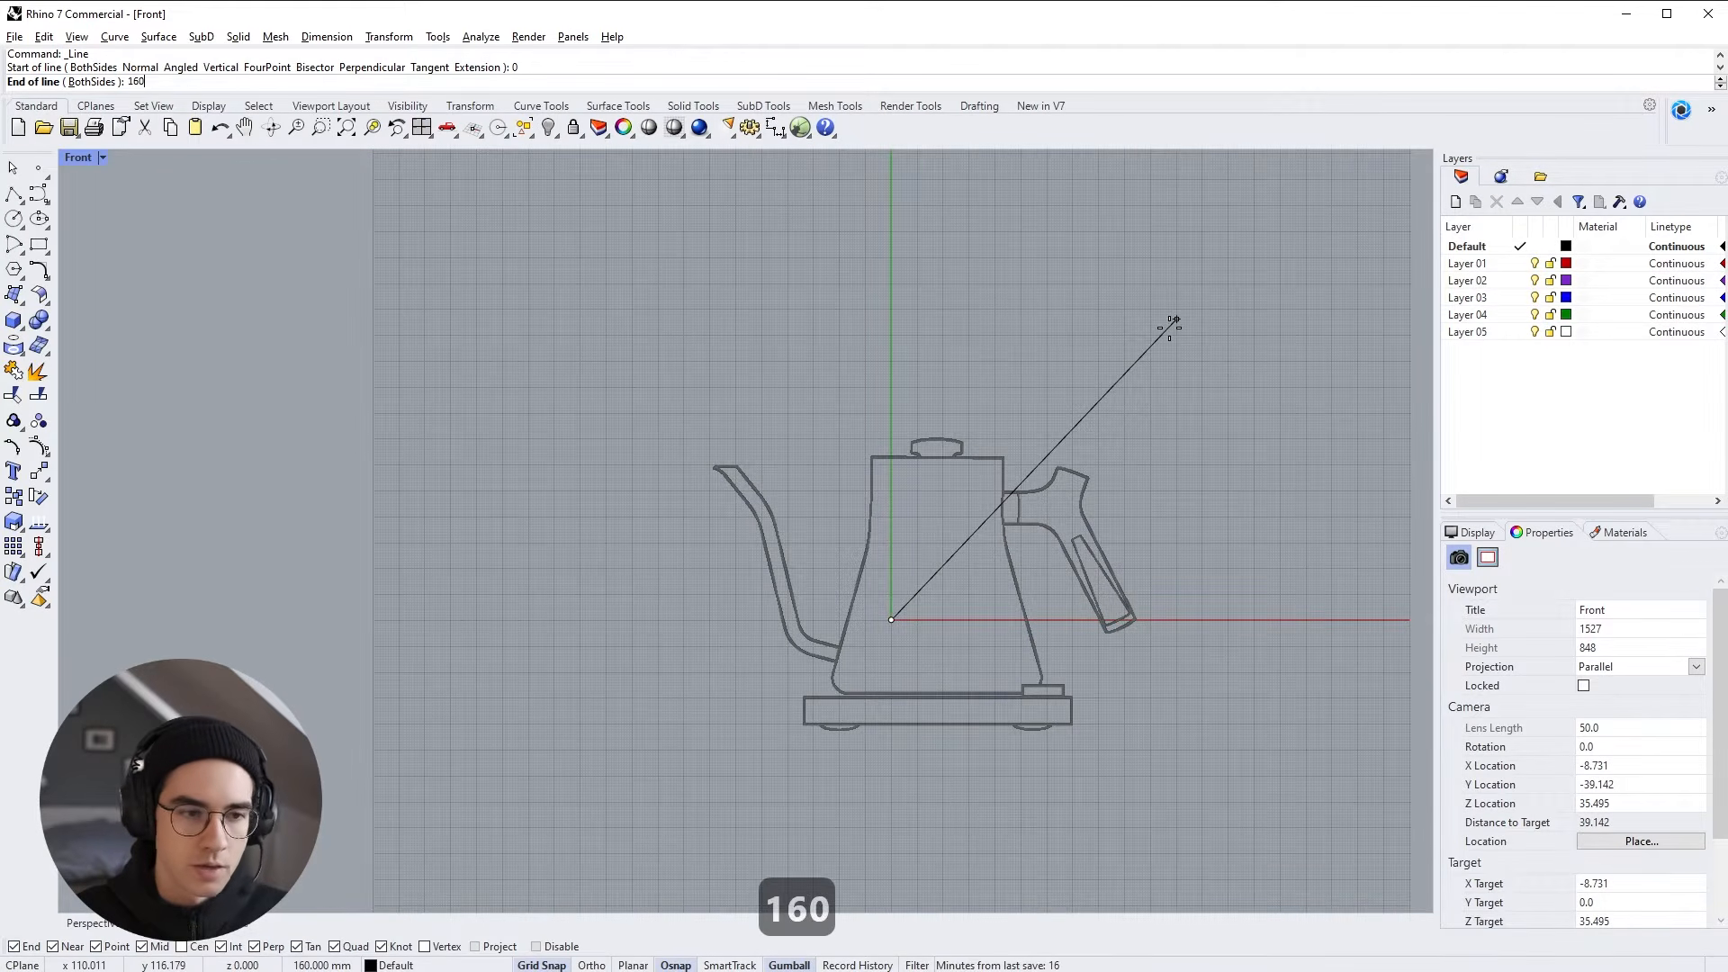
{"action": "key", "text": "Return"}
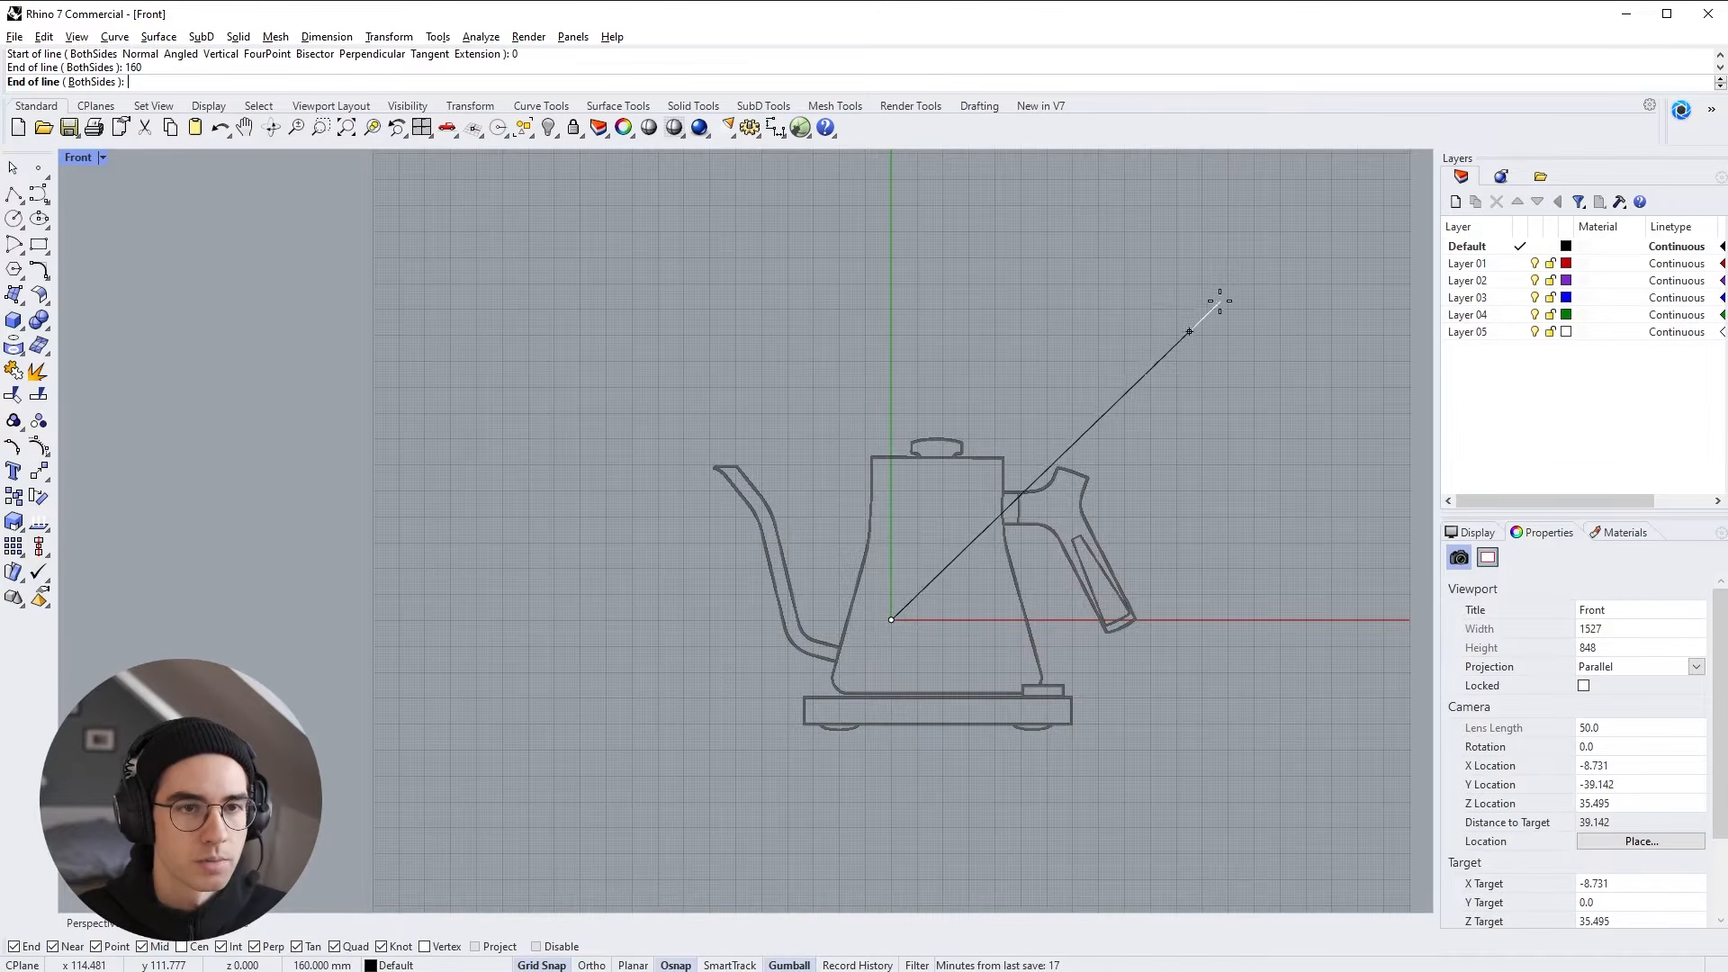
{"action": "right_click_drag", "start_coordinate": [1098, 160], "coordinate": [1085, 274]}
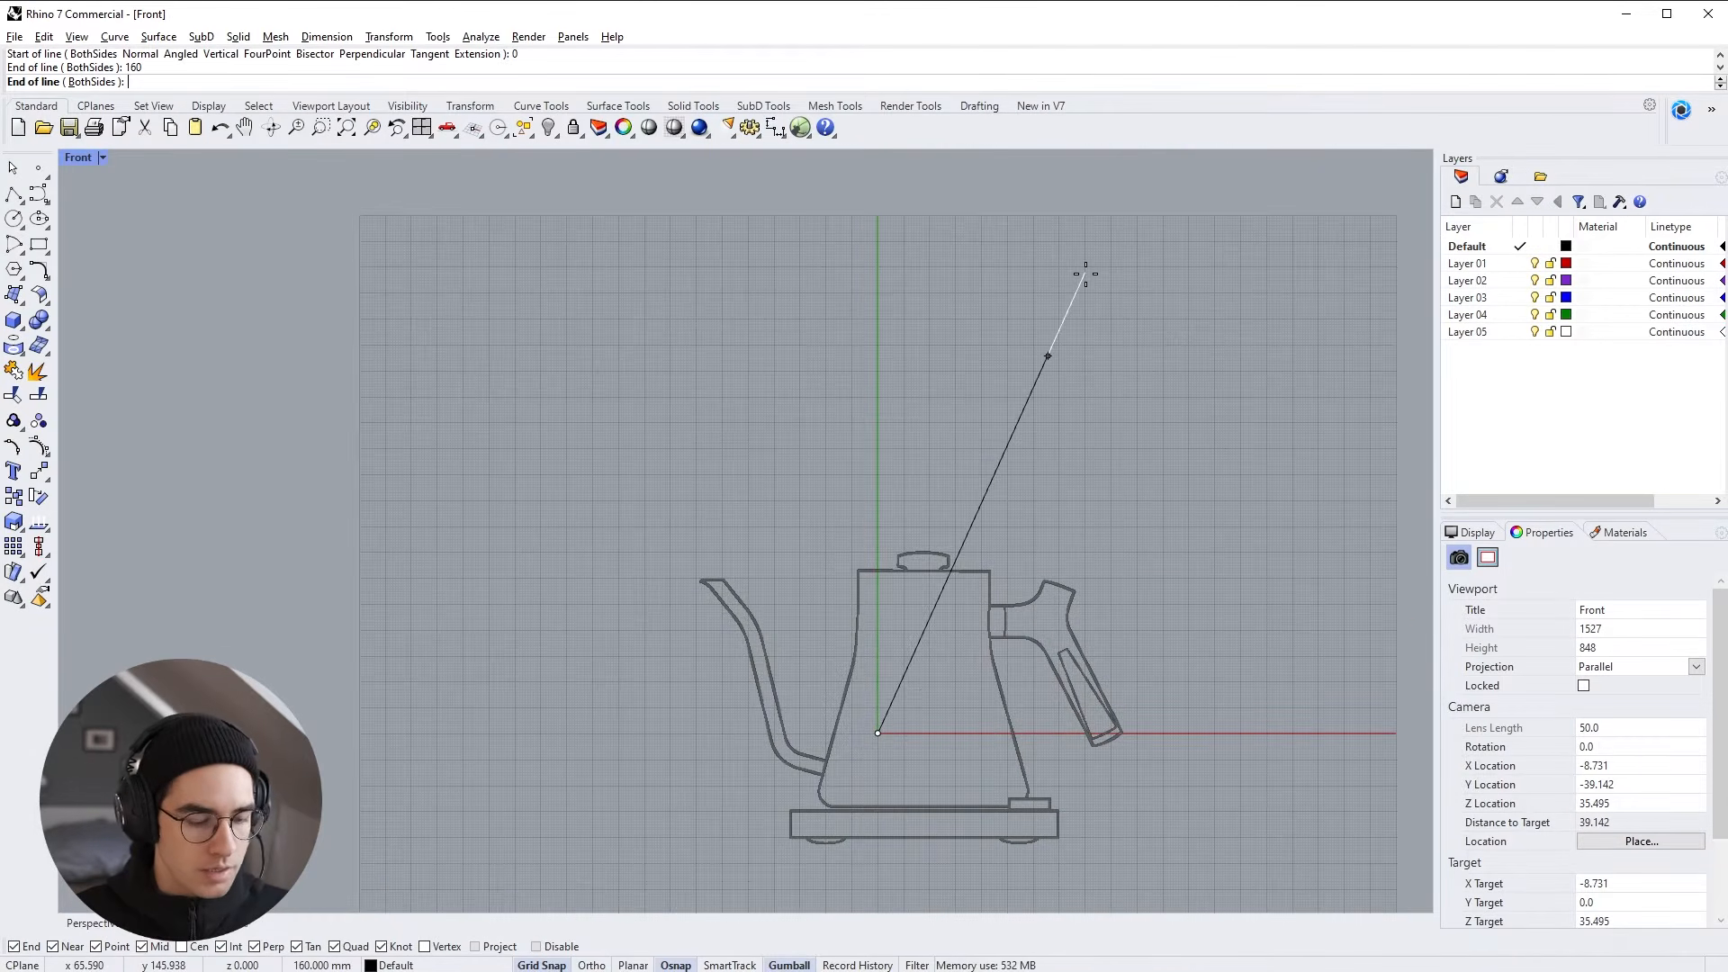
{"action": "key", "text": "shift"}
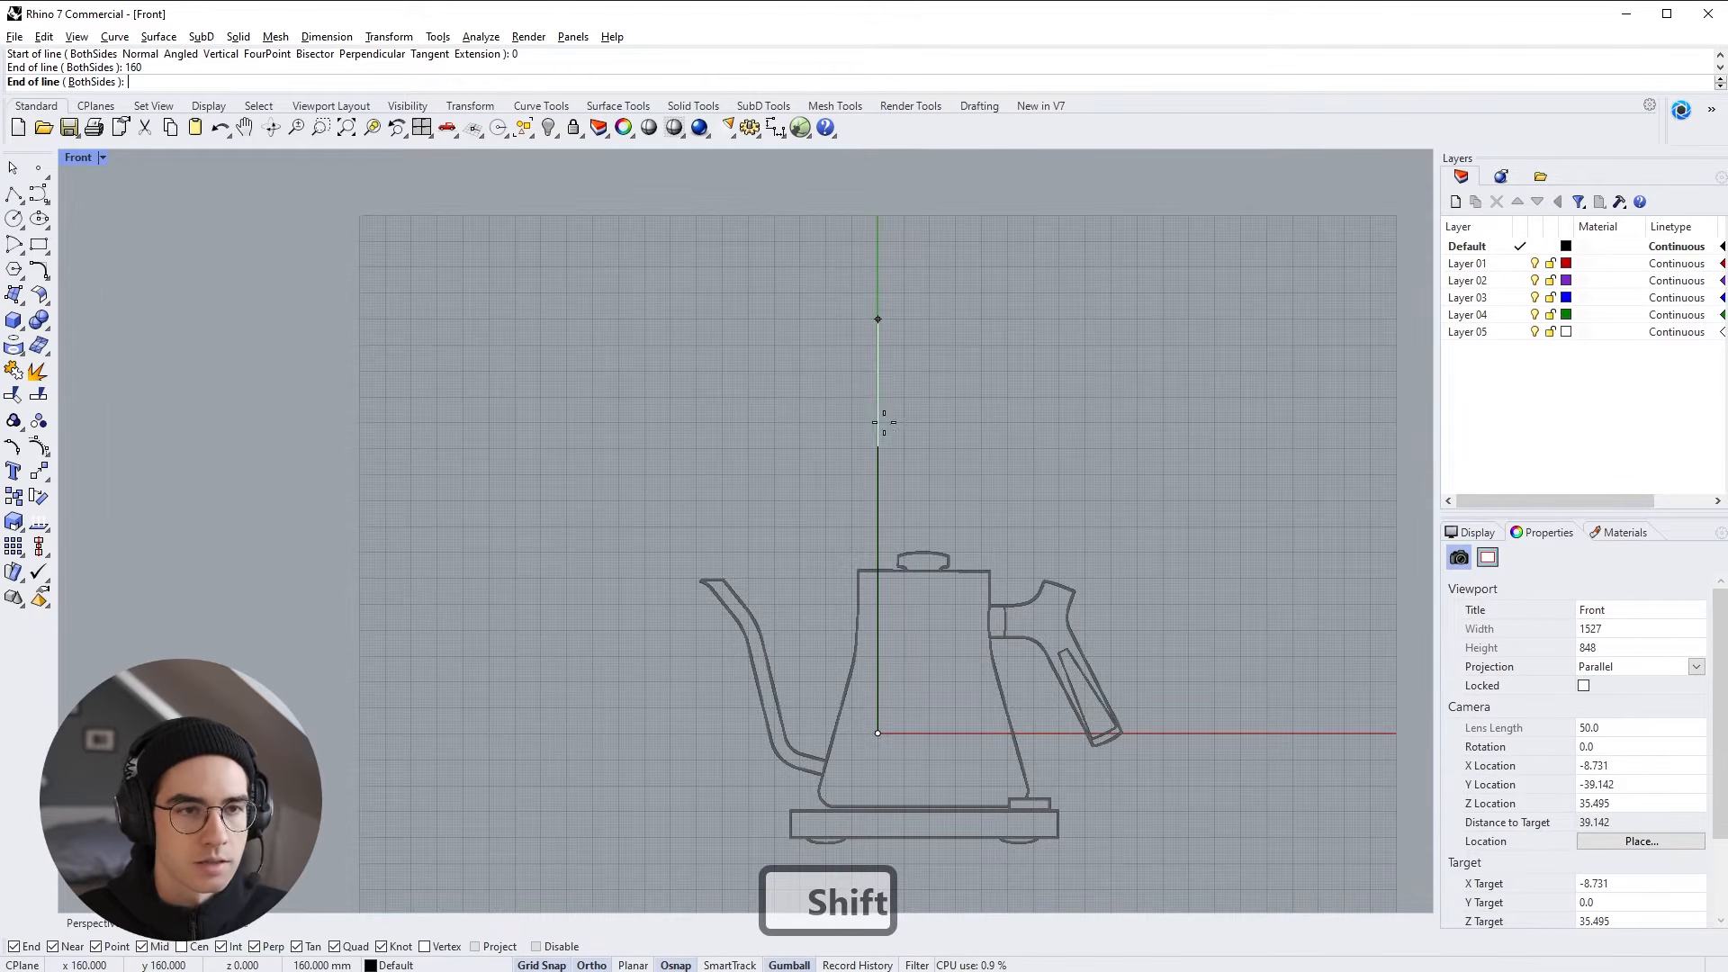
{"action": "left_click", "coordinate": [916, 250]}
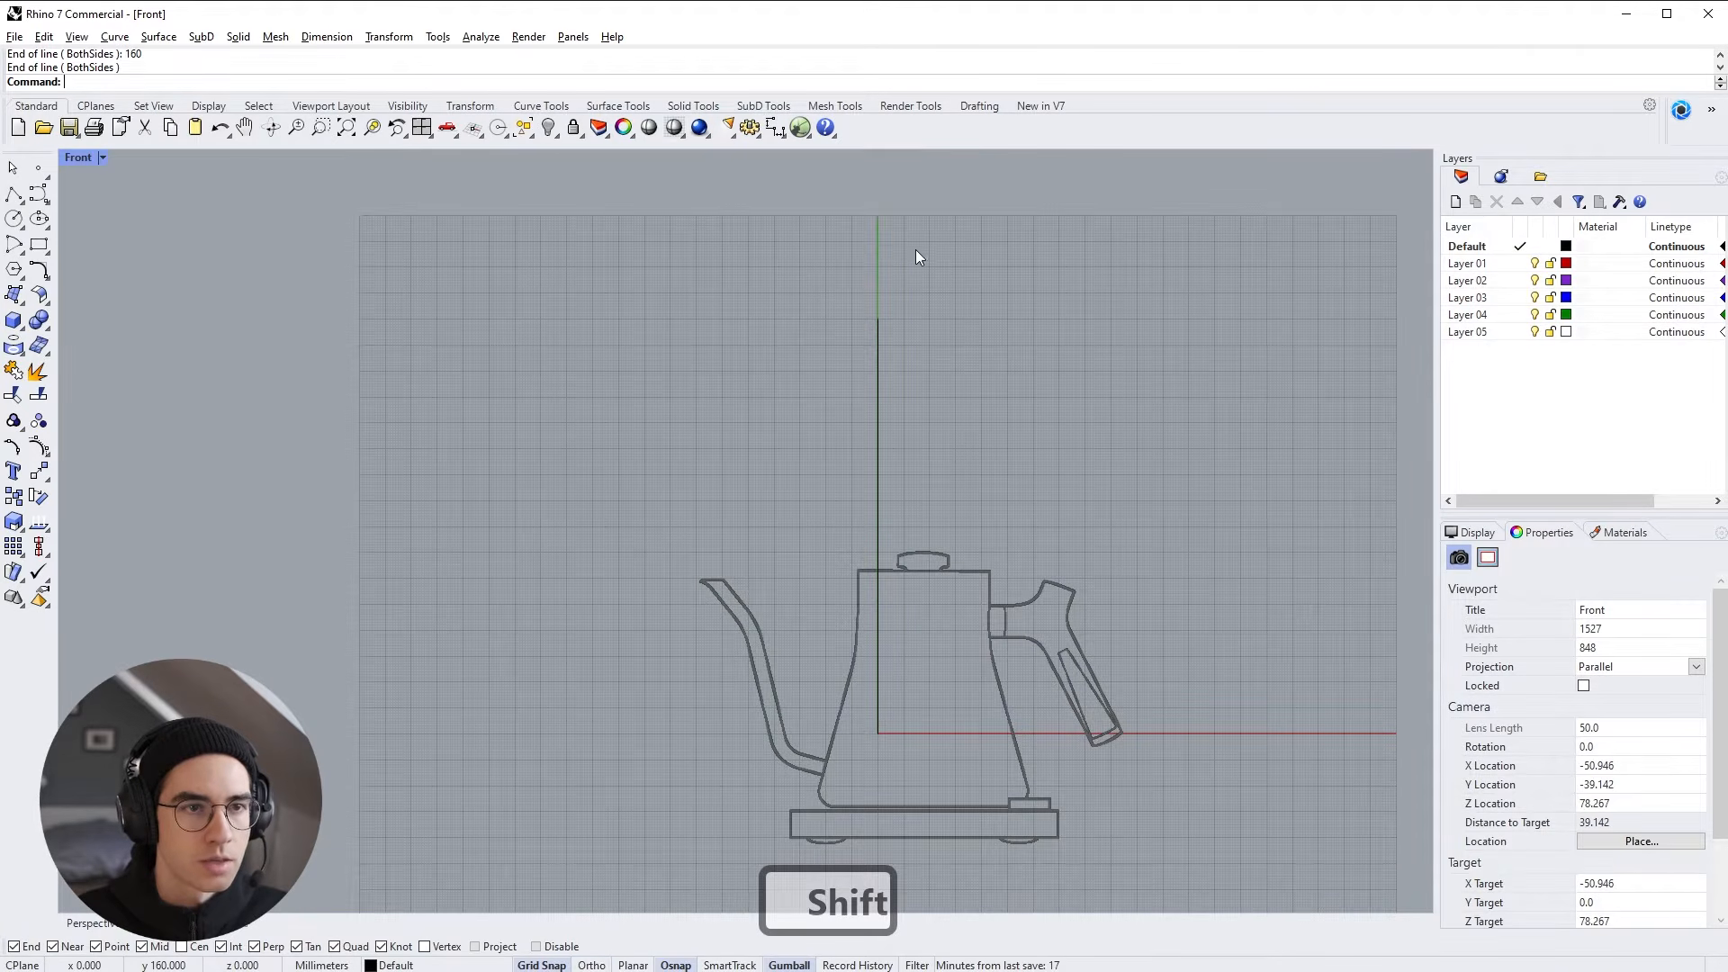
Move the kettle picture with Grid Snap off, placing the upper-left corner of the kettle body on the vertical line's top endpoint
{"action": "left_click", "coordinate": [880, 381]}
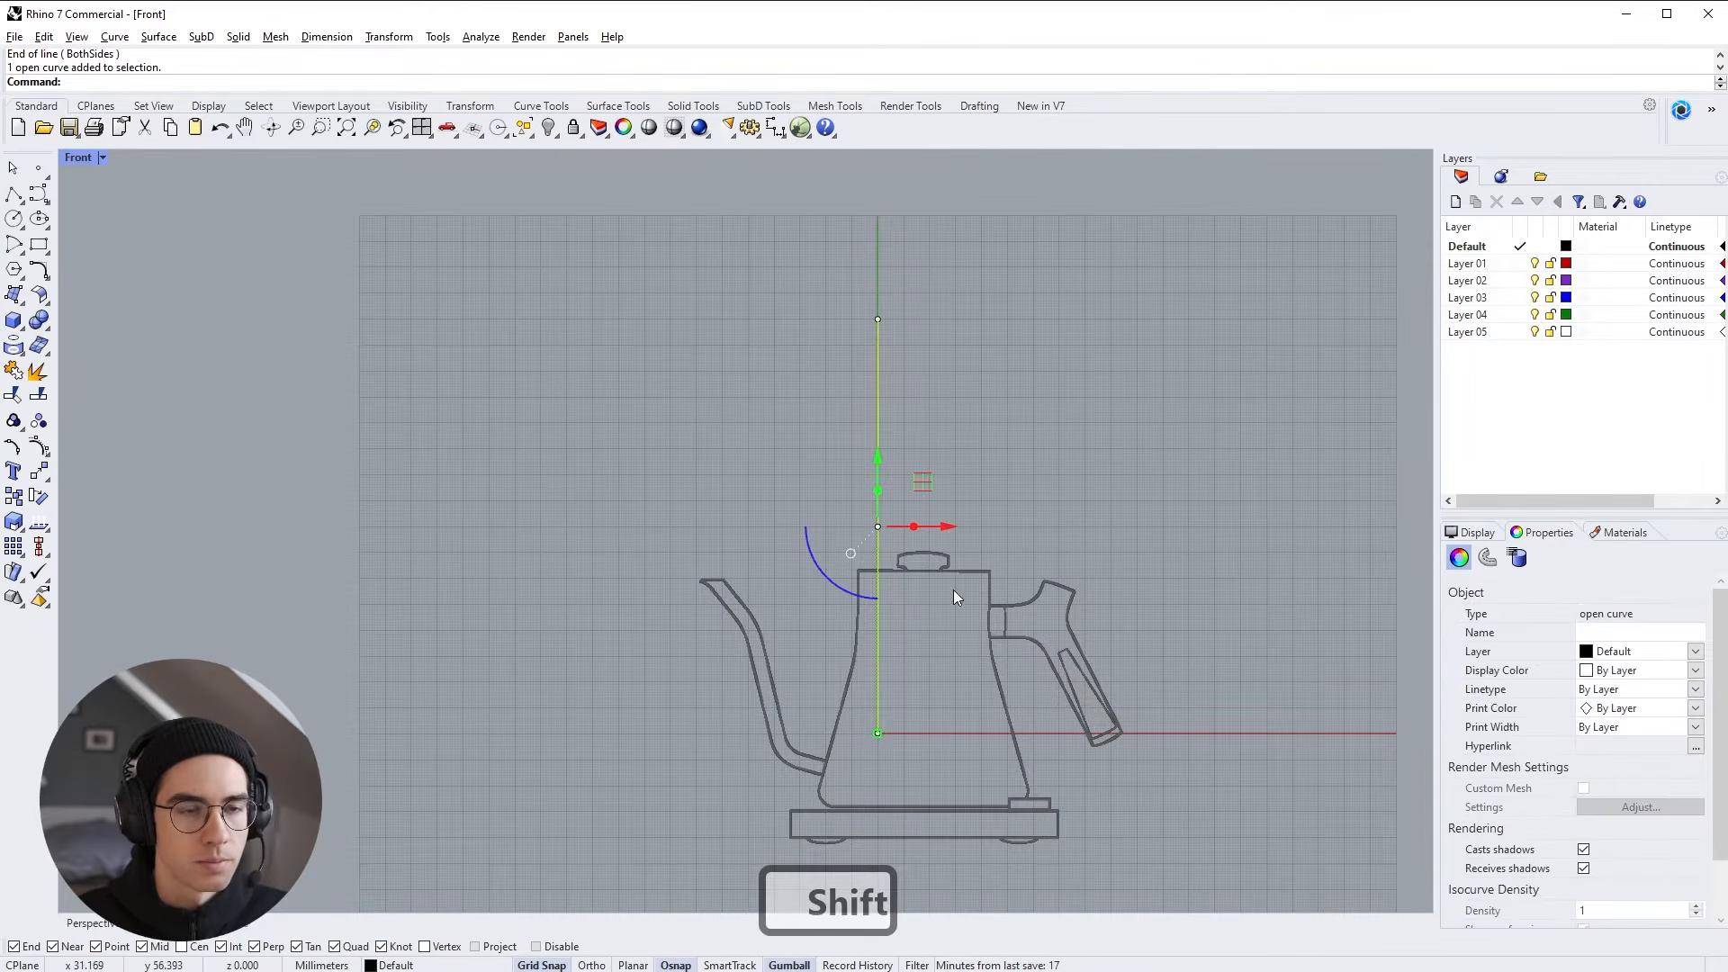
{"action": "right_click_drag", "start_coordinate": [1071, 493], "coordinate": [1041, 419]}
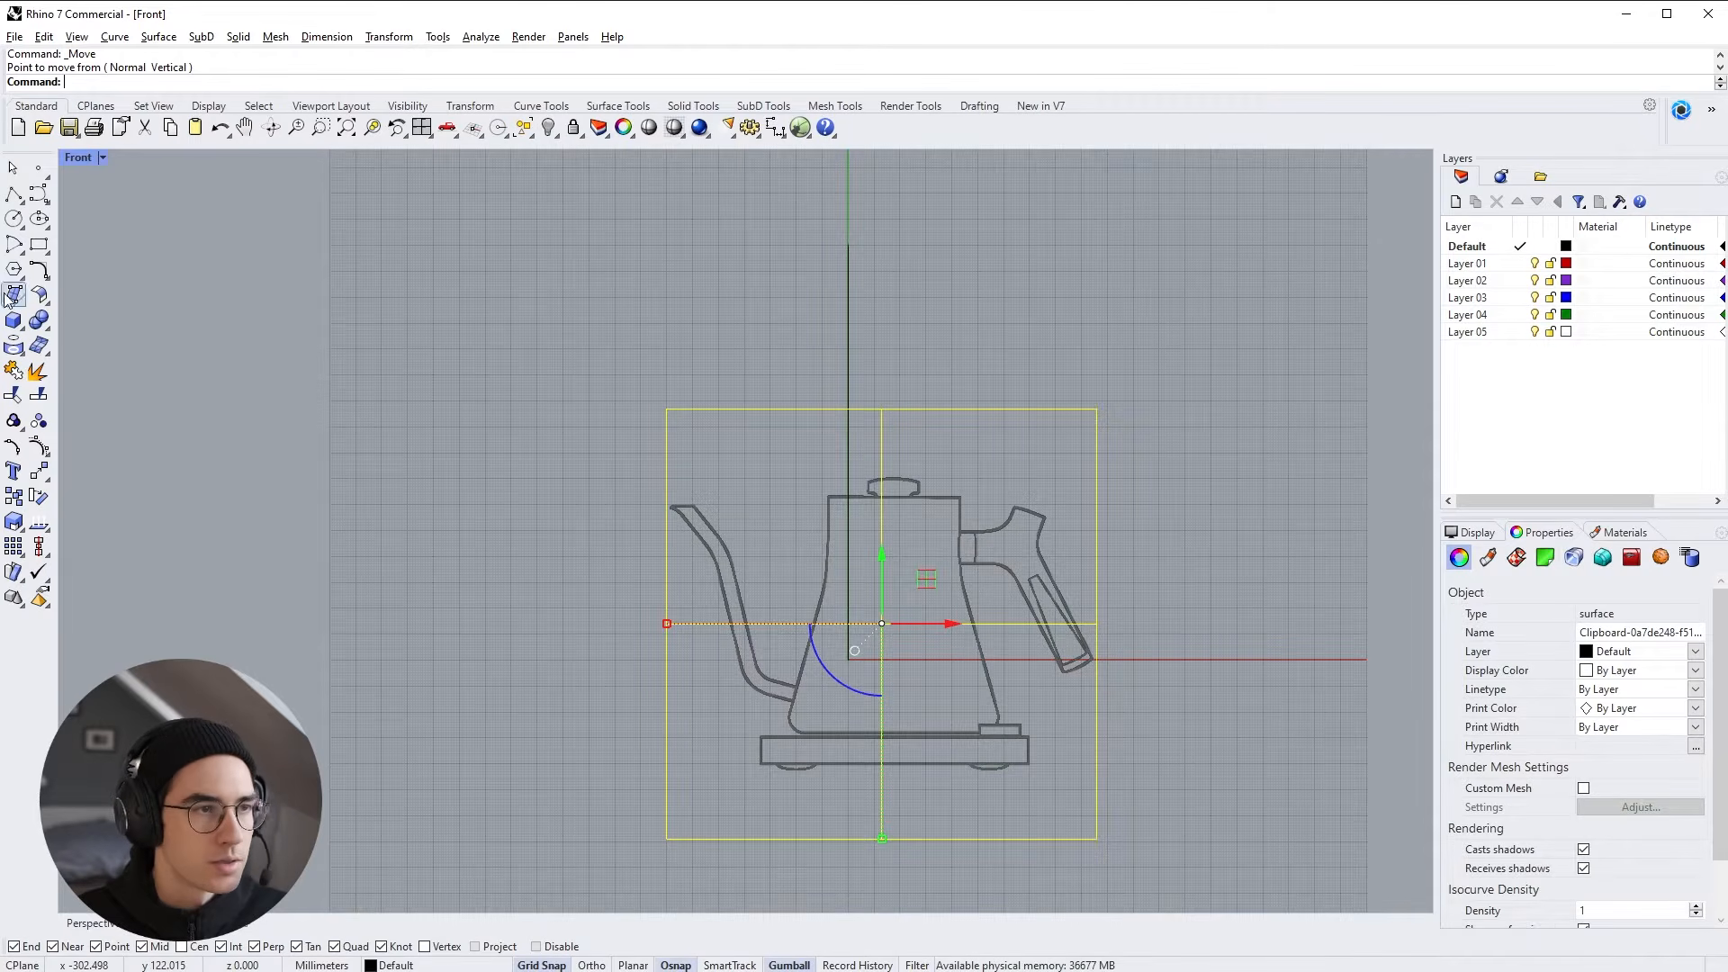
{"action": "left_click", "coordinate": [38, 471]}
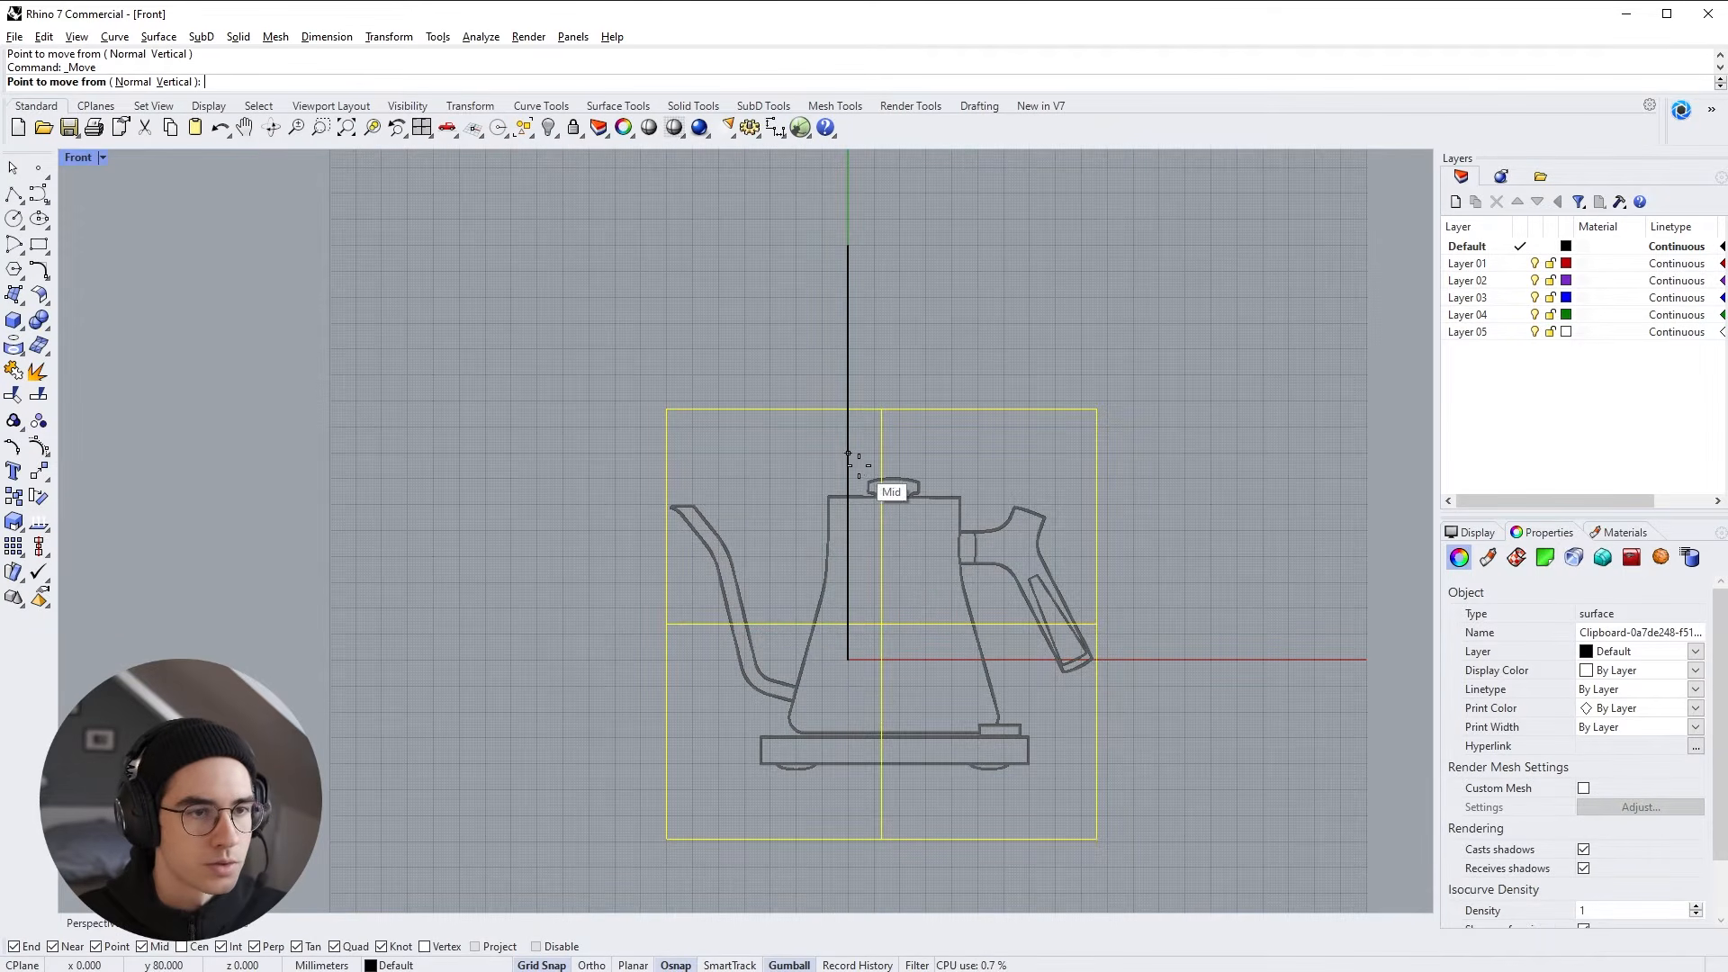
{"action": "scroll", "coordinate": [818, 503], "scroll_direction": "up", "scroll_amount": 6}
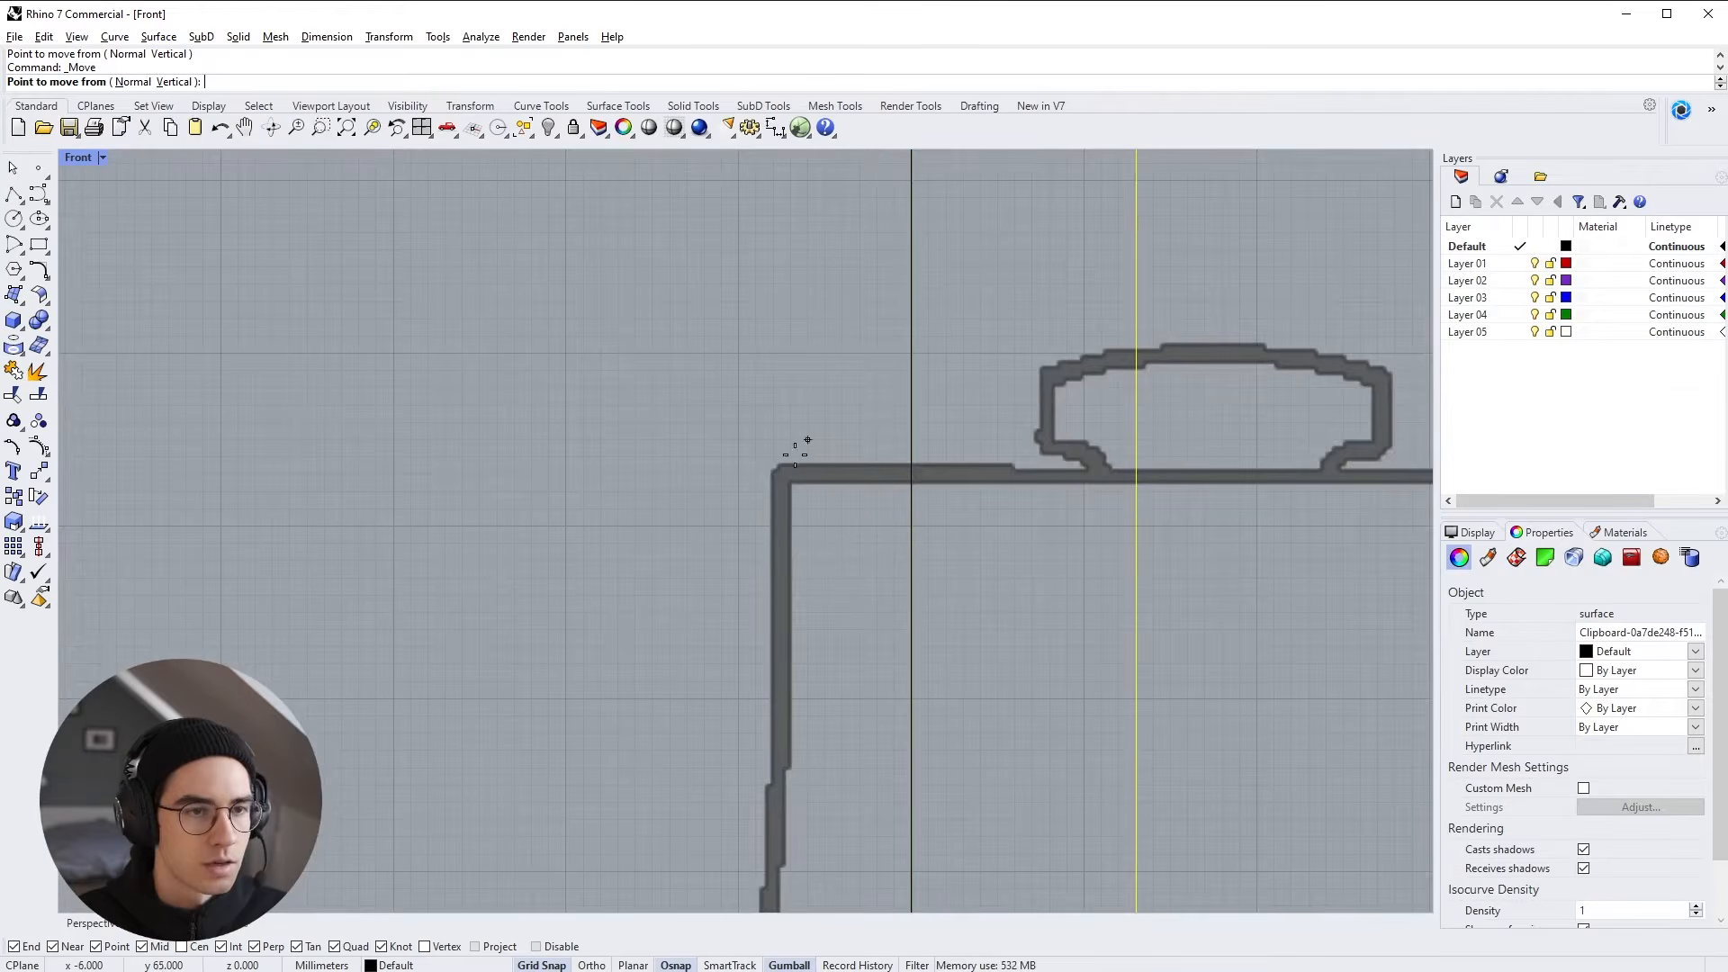
{"action": "left_click", "coordinate": [541, 965]}
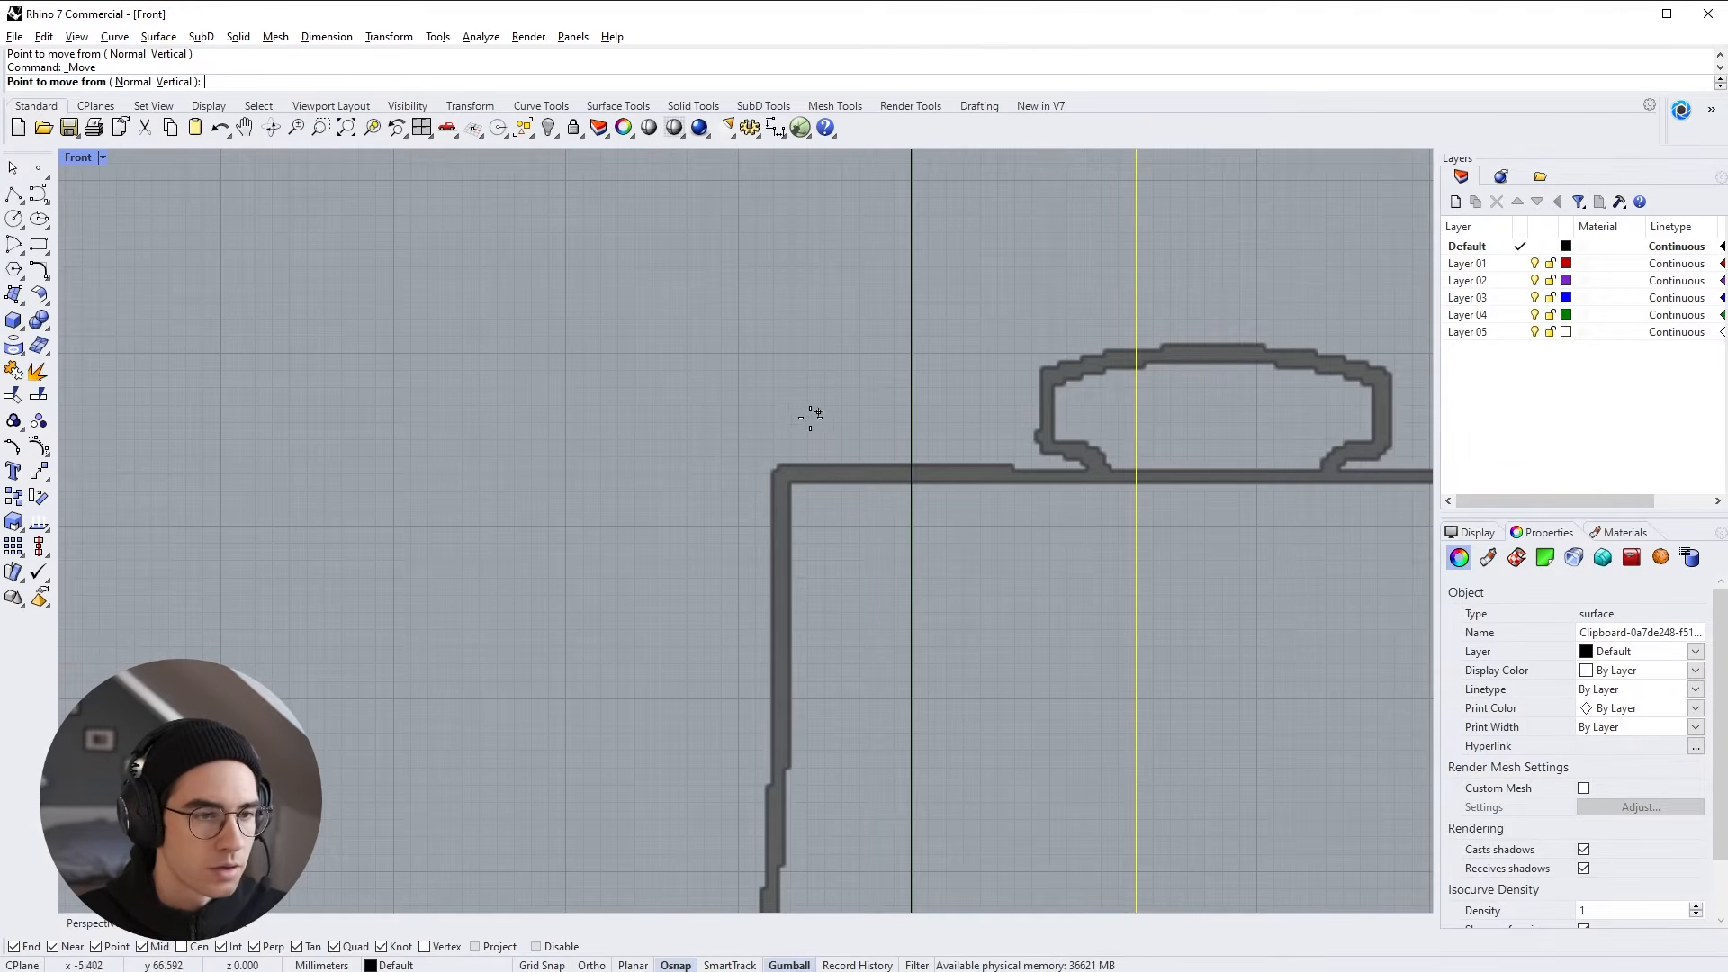
{"action": "left_click", "coordinate": [784, 475]}
{"action": "scroll", "coordinate": [783, 475], "scroll_direction": "down", "scroll_amount": 6}
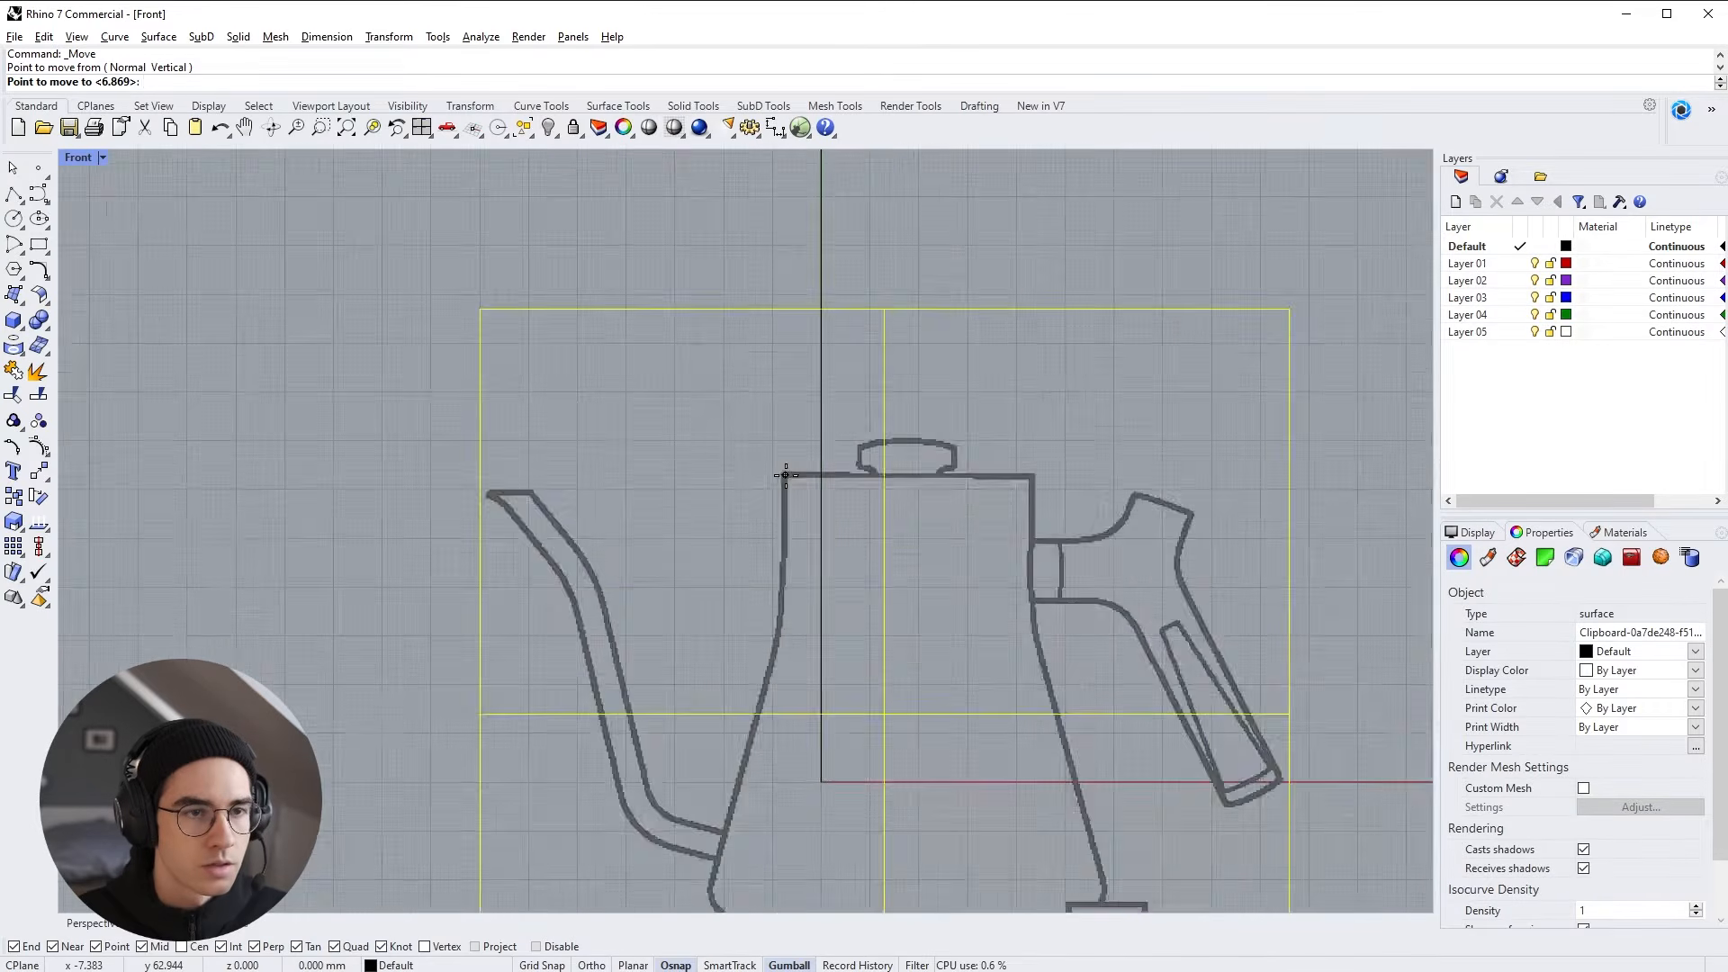
{"action": "scroll", "coordinate": [766, 385], "scroll_direction": "down", "scroll_amount": 3}
{"action": "scroll", "coordinate": [769, 385], "scroll_direction": "up", "scroll_amount": 12}
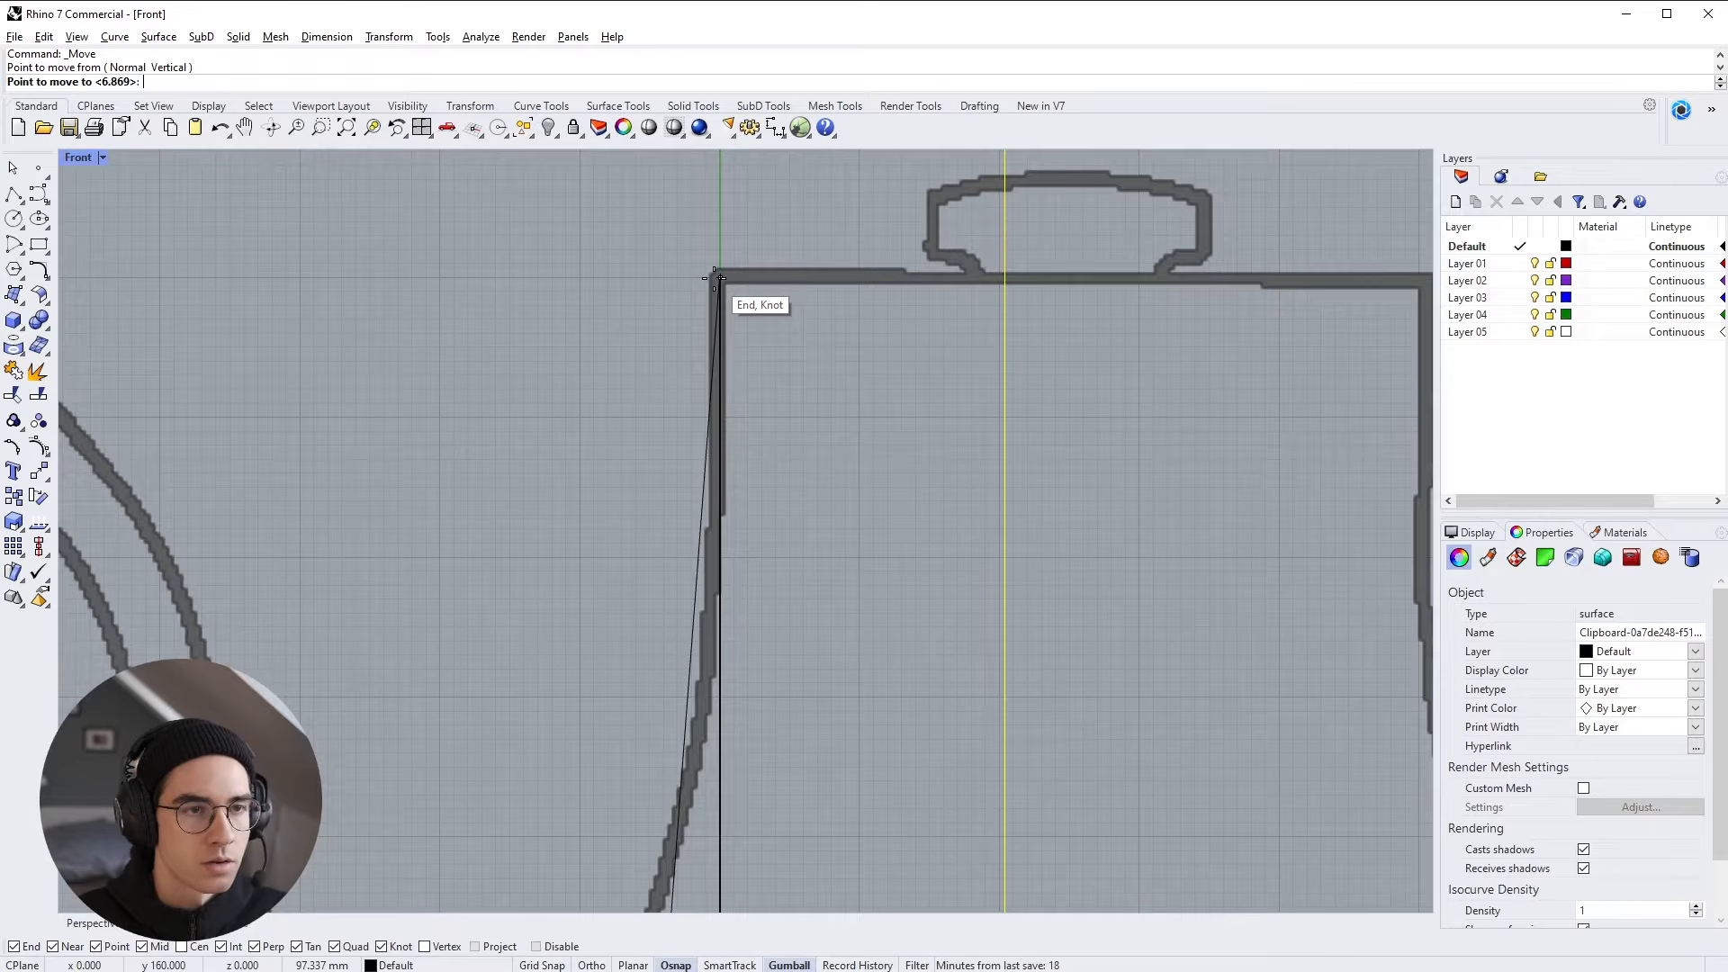
{"action": "left_click", "coordinate": [716, 278]}
{"action": "scroll", "coordinate": [716, 456], "scroll_direction": "down", "scroll_amount": 6}
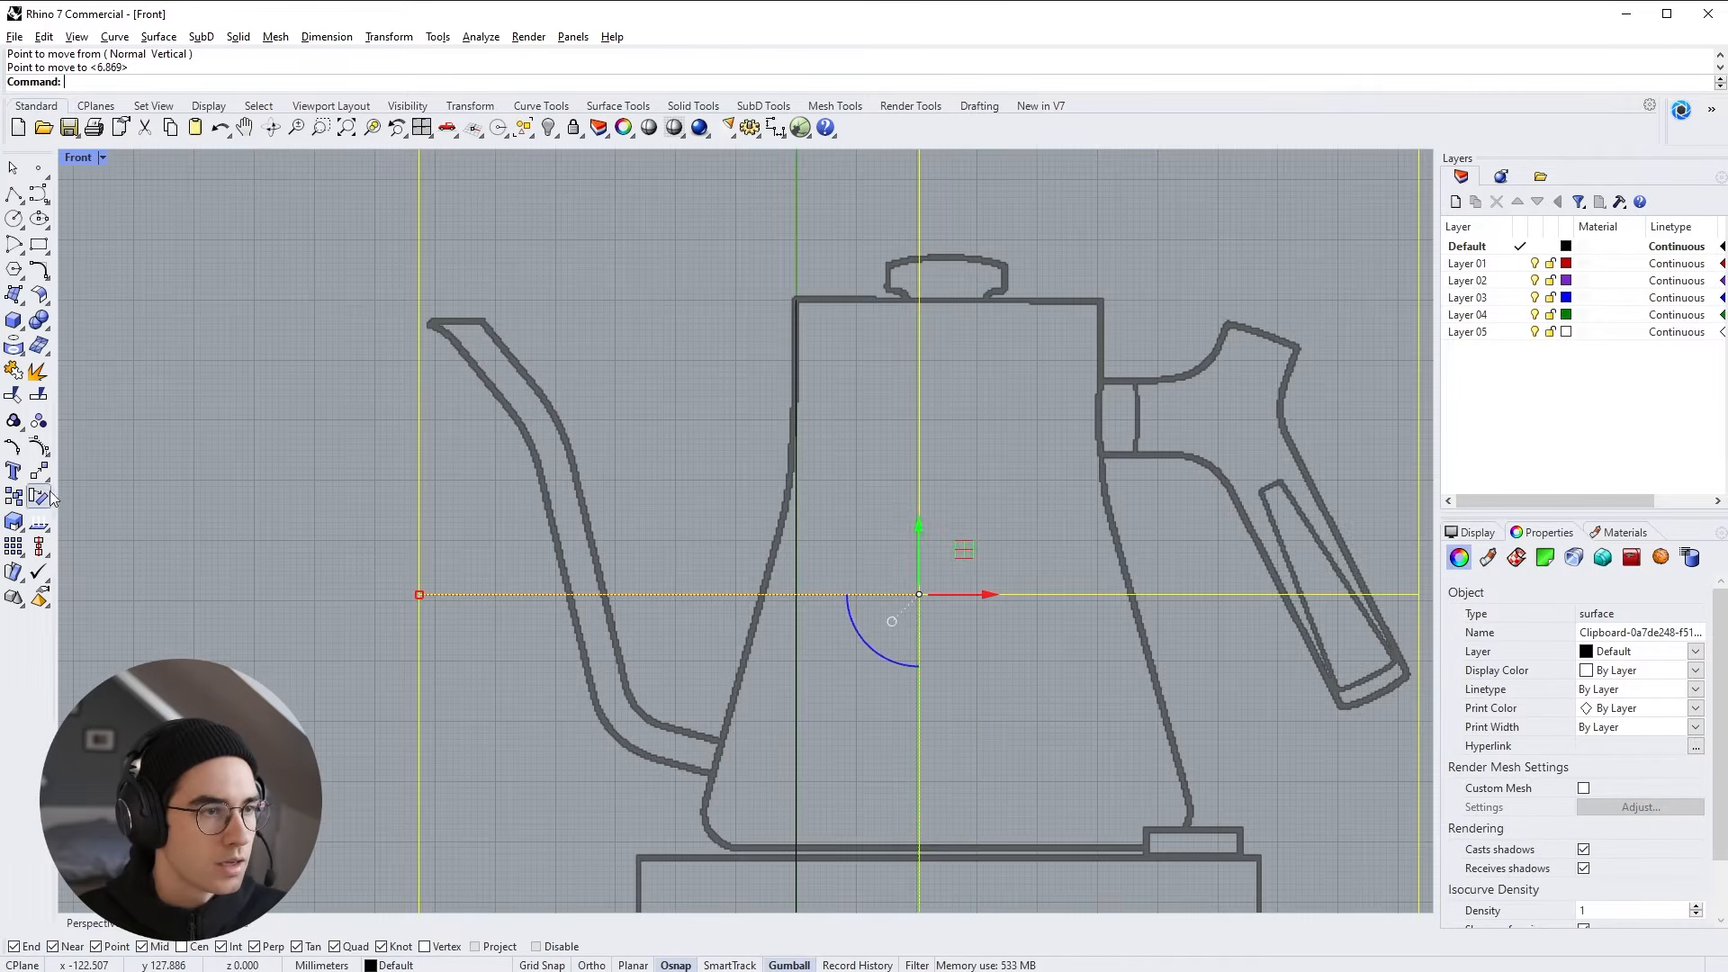
Scale the kettle picture with Scale2D from the body's upper-left corner, matching the body's bottom edge to the vertical line's lower endpoint
{"action": "left_click", "coordinate": [23, 538]}
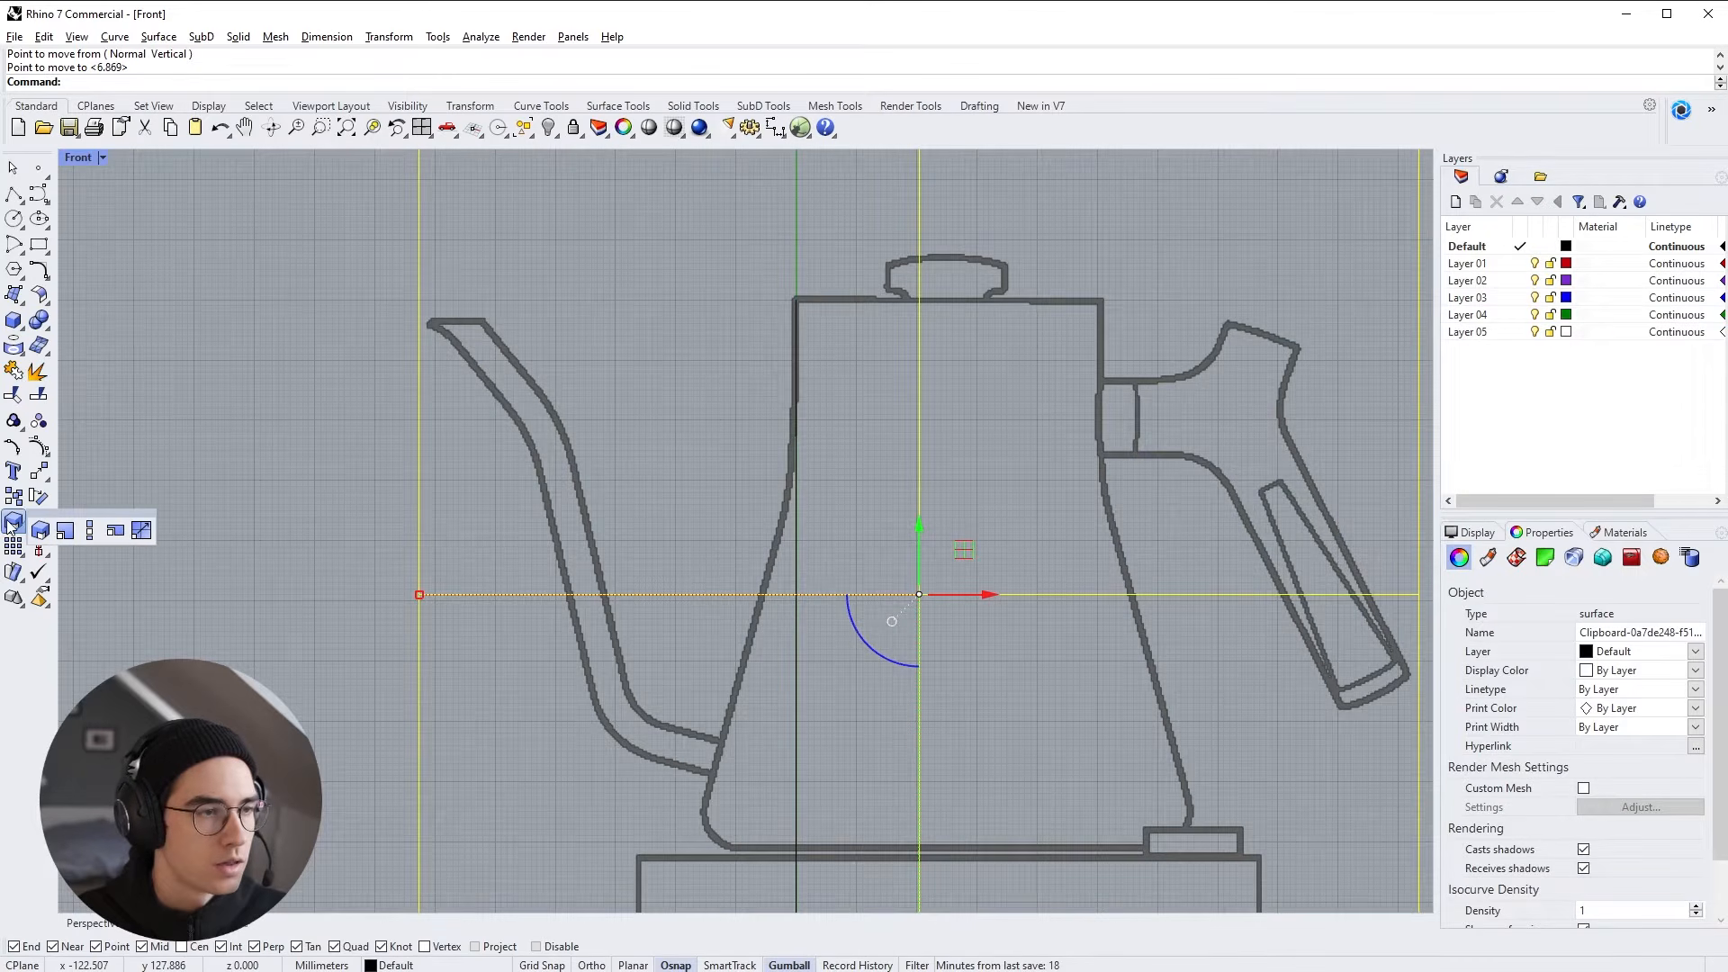
{"action": "left_click", "coordinate": [63, 531]}
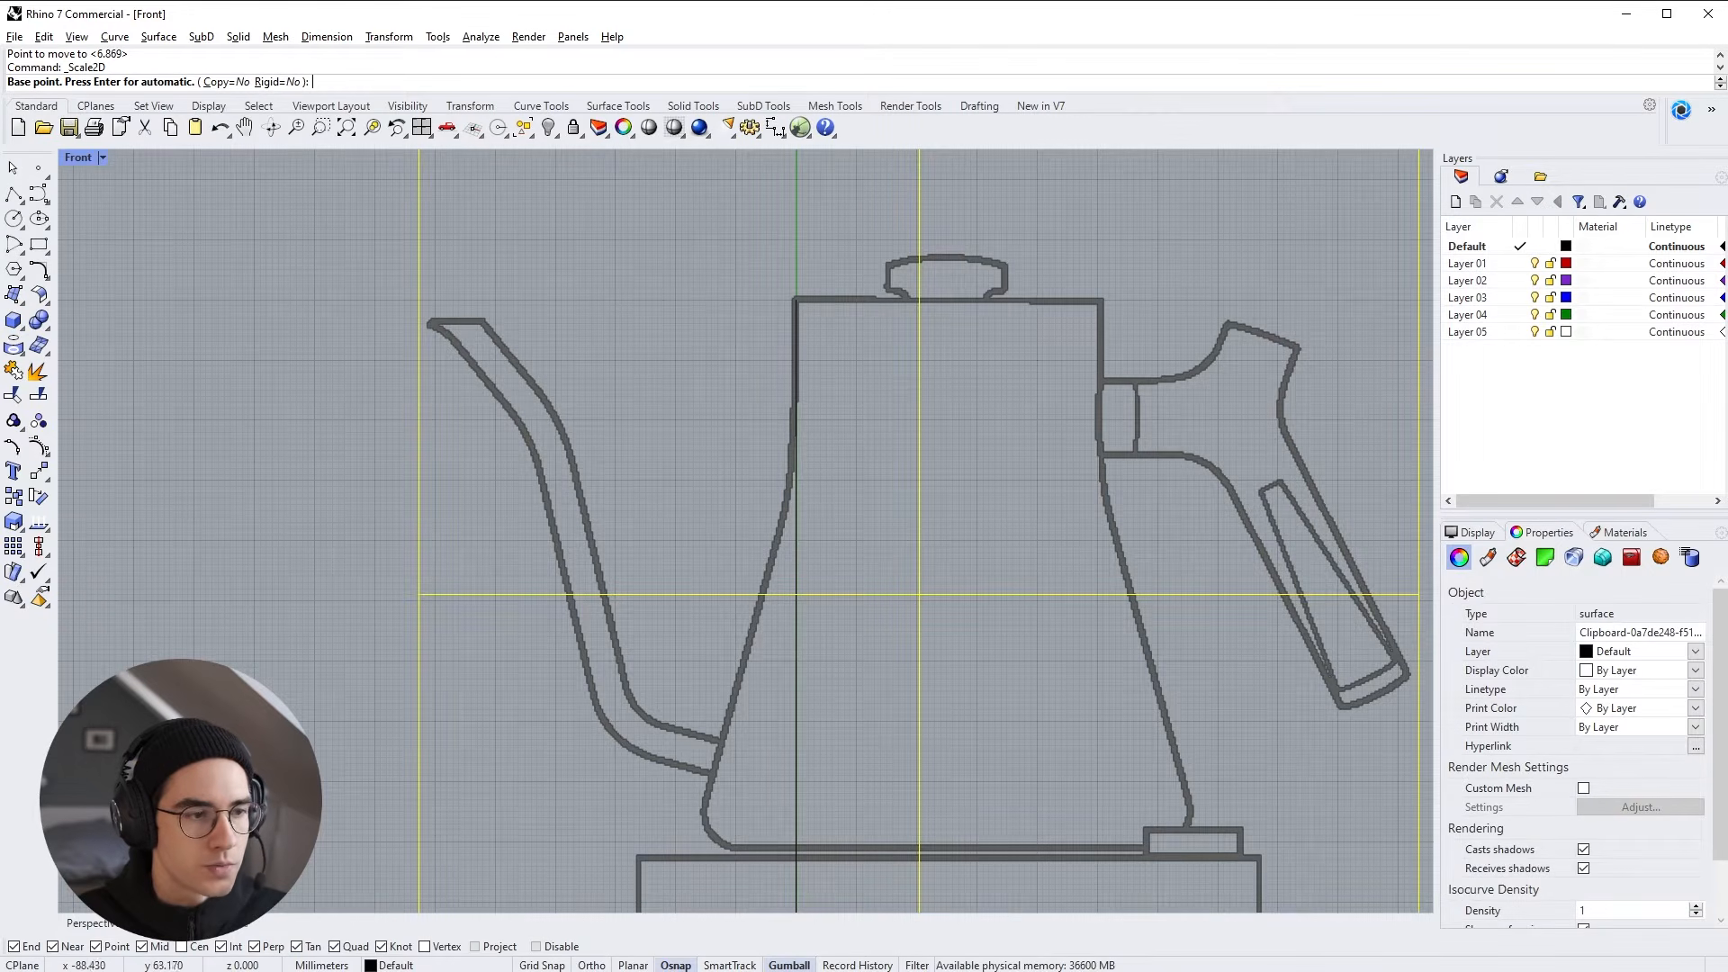
{"action": "left_click", "coordinate": [796, 299]}
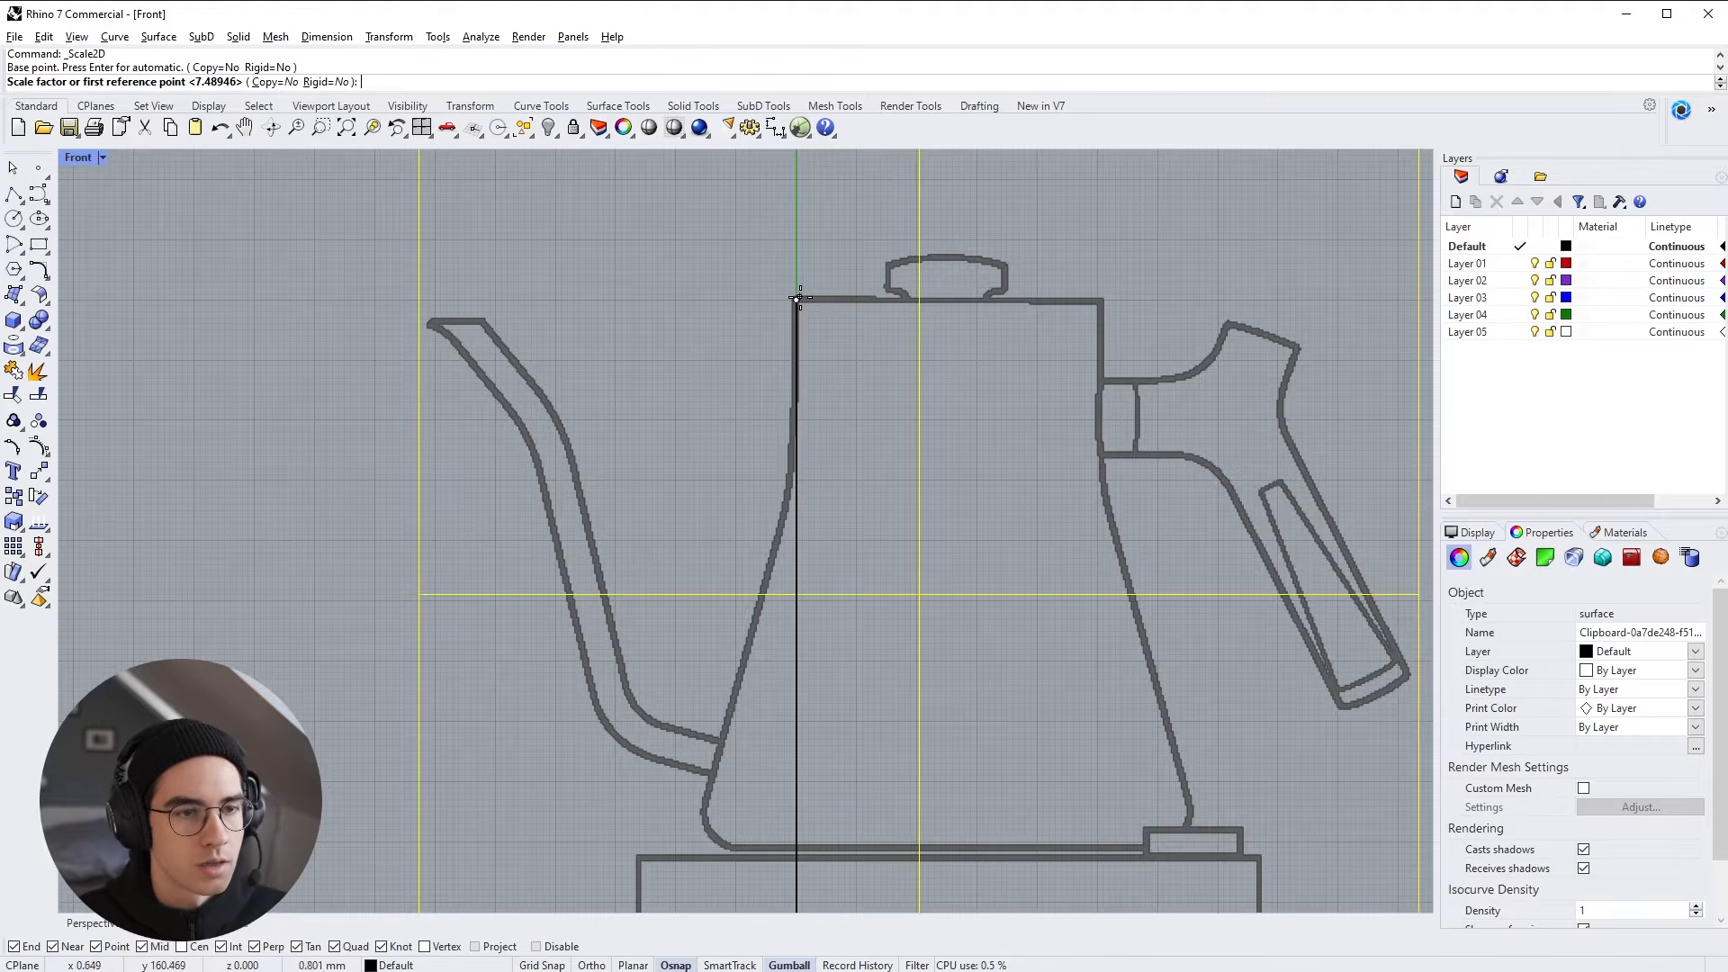
{"action": "scroll", "coordinate": [824, 702], "scroll_direction": "up", "scroll_amount": 10}
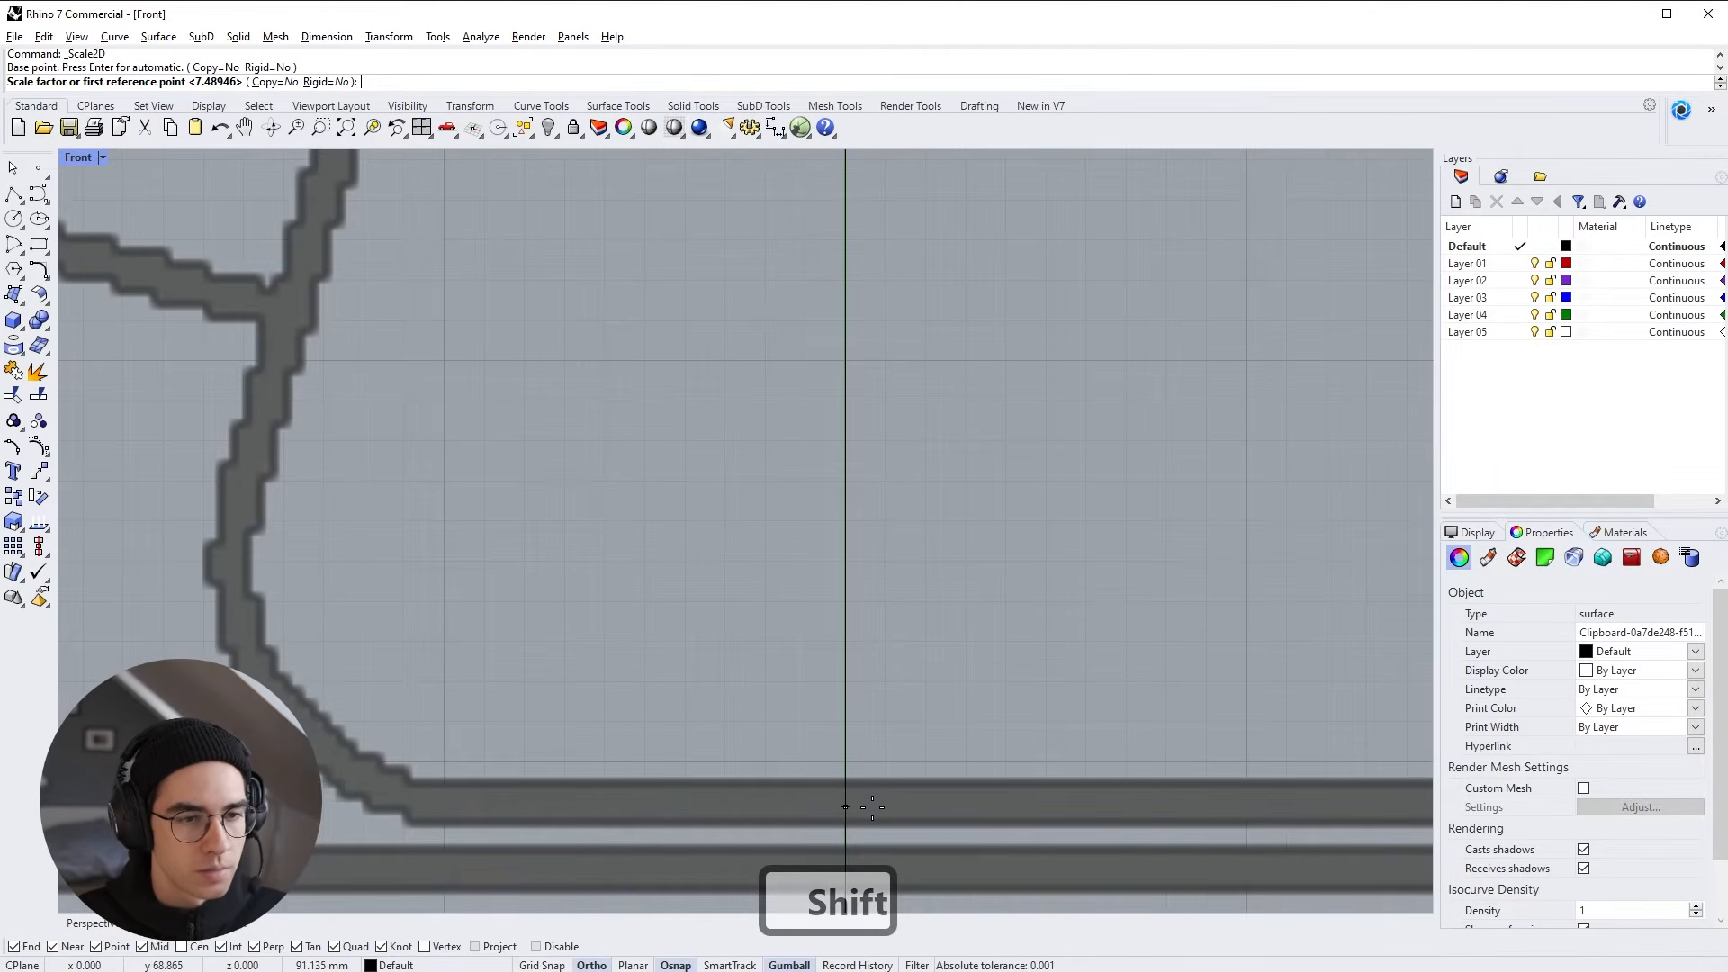
{"action": "left_click", "coordinate": [846, 804]}
{"action": "scroll", "coordinate": [846, 803], "scroll_direction": "down", "scroll_amount": 10}
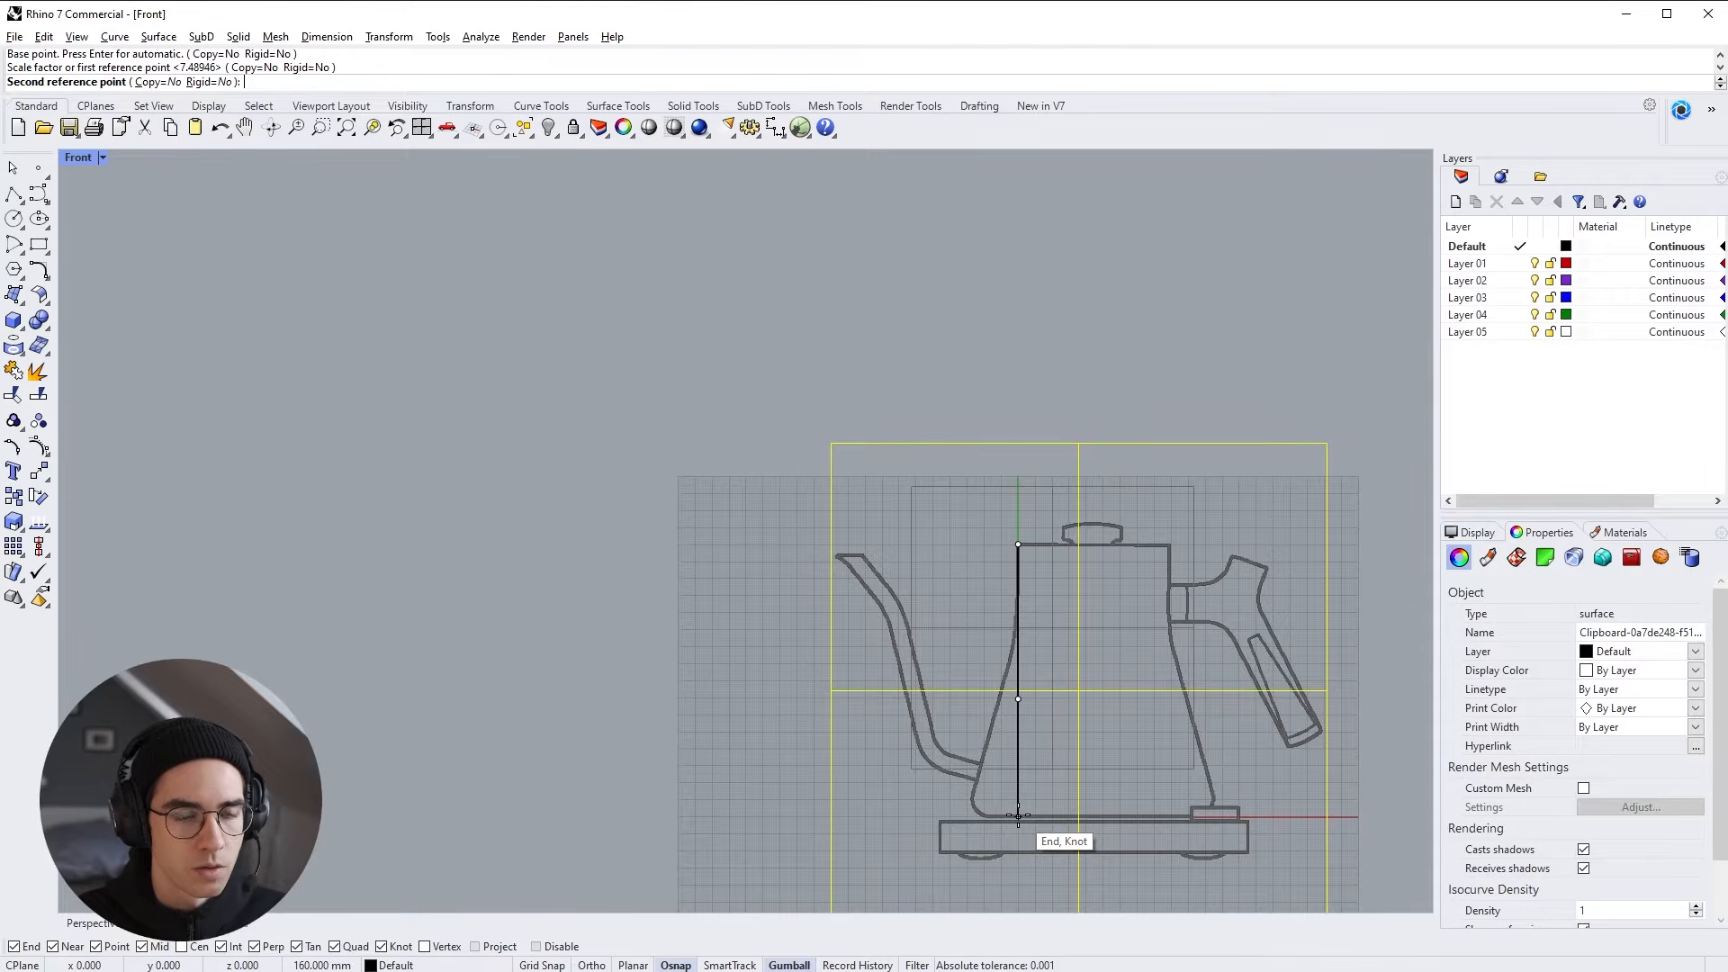
{"action": "left_click", "coordinate": [1018, 816]}
{"action": "scroll", "coordinate": [1034, 607], "scroll_direction": "up", "scroll_amount": 3}
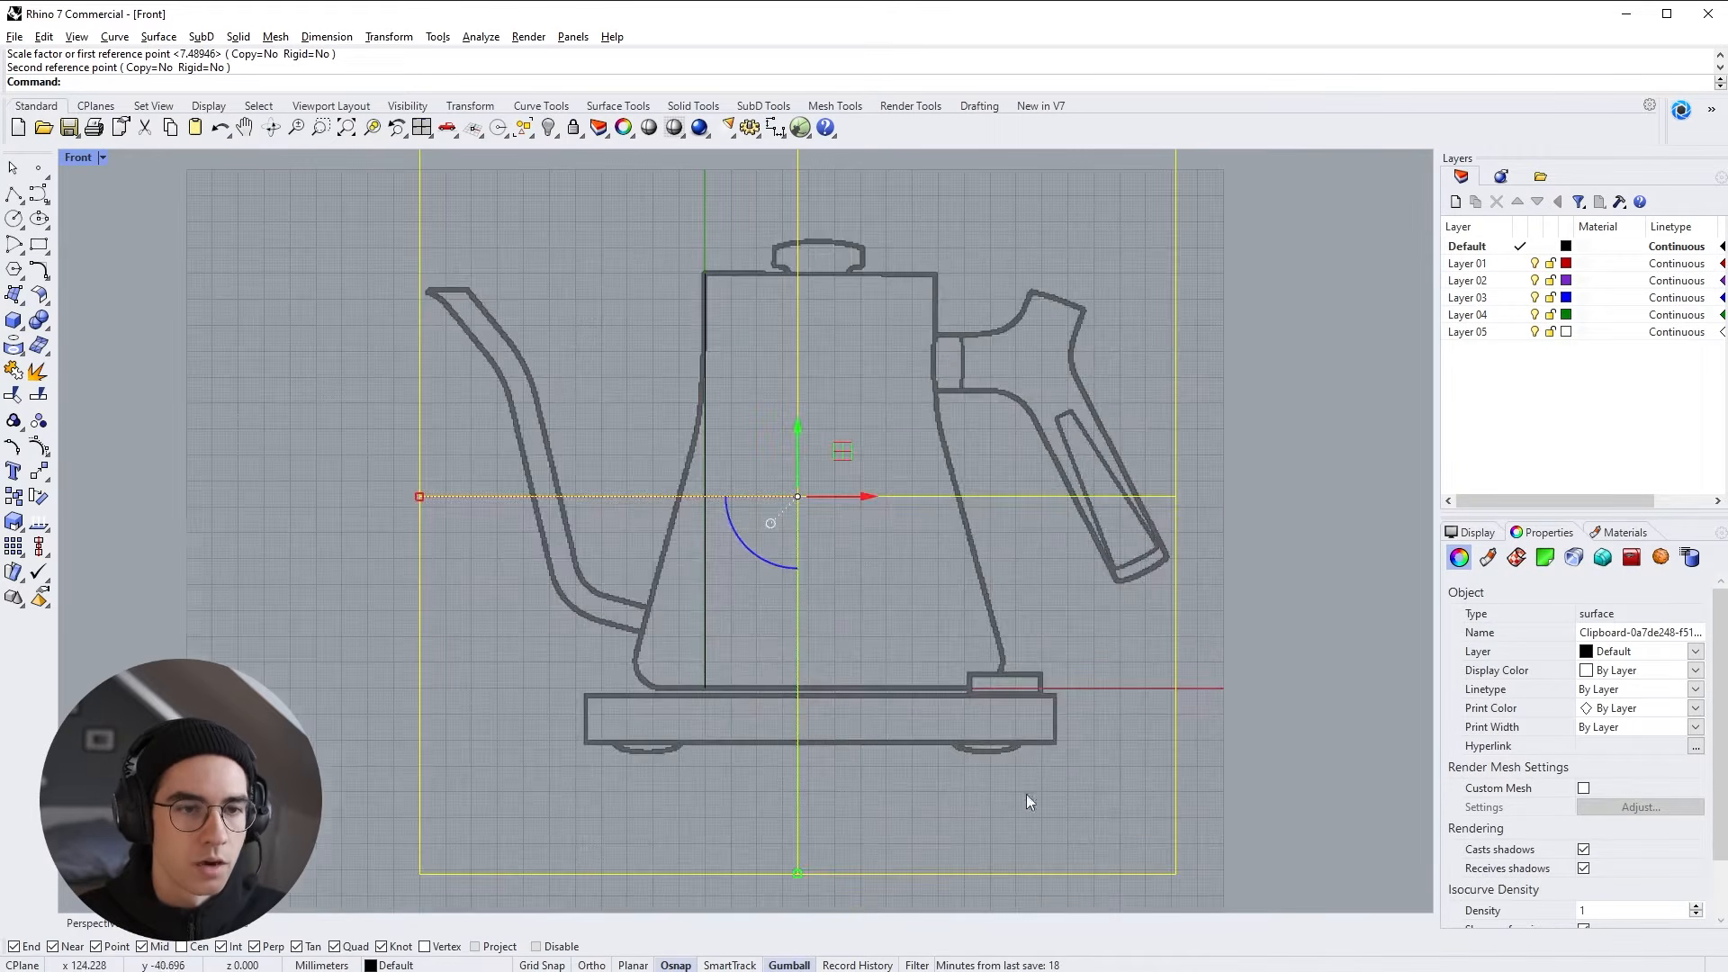
Draw a horizontal line about 89 mm long along the kettle body's top edge, from the vertical line's top endpoint to the opposite corner
{"action": "left_click", "coordinate": [705, 564]}
{"action": "left_click", "coordinate": [770, 636]}
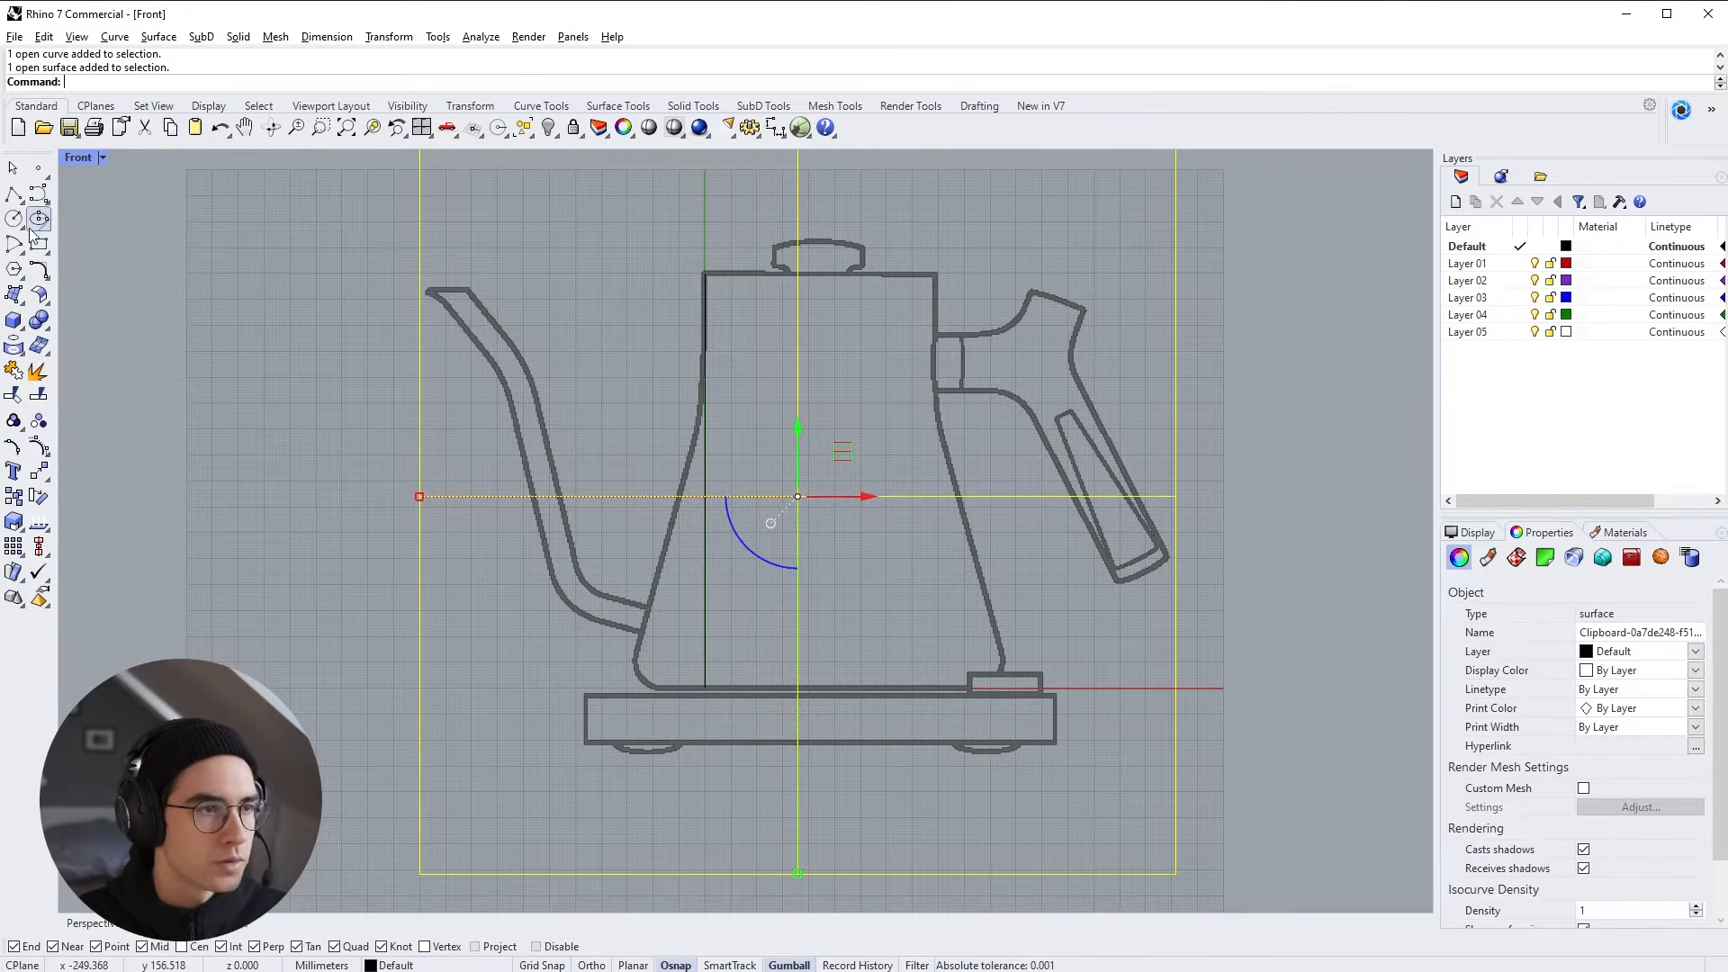
{"action": "left_click", "coordinate": [23, 201]}
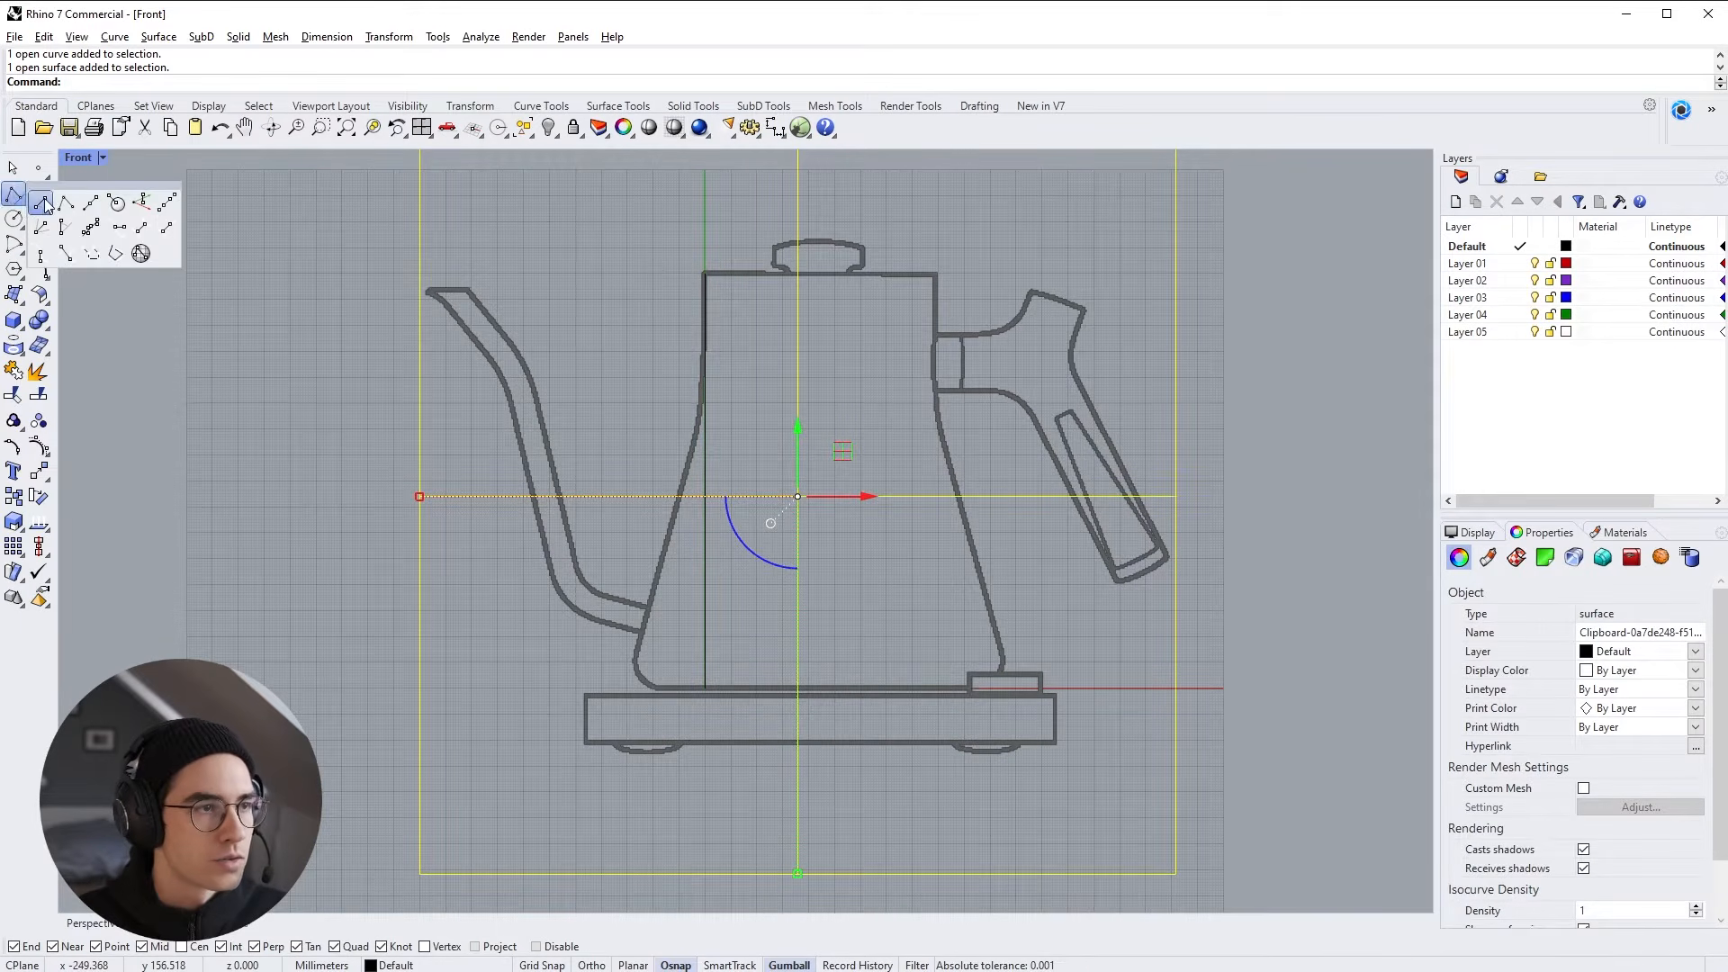
{"action": "left_click", "coordinate": [38, 204]}
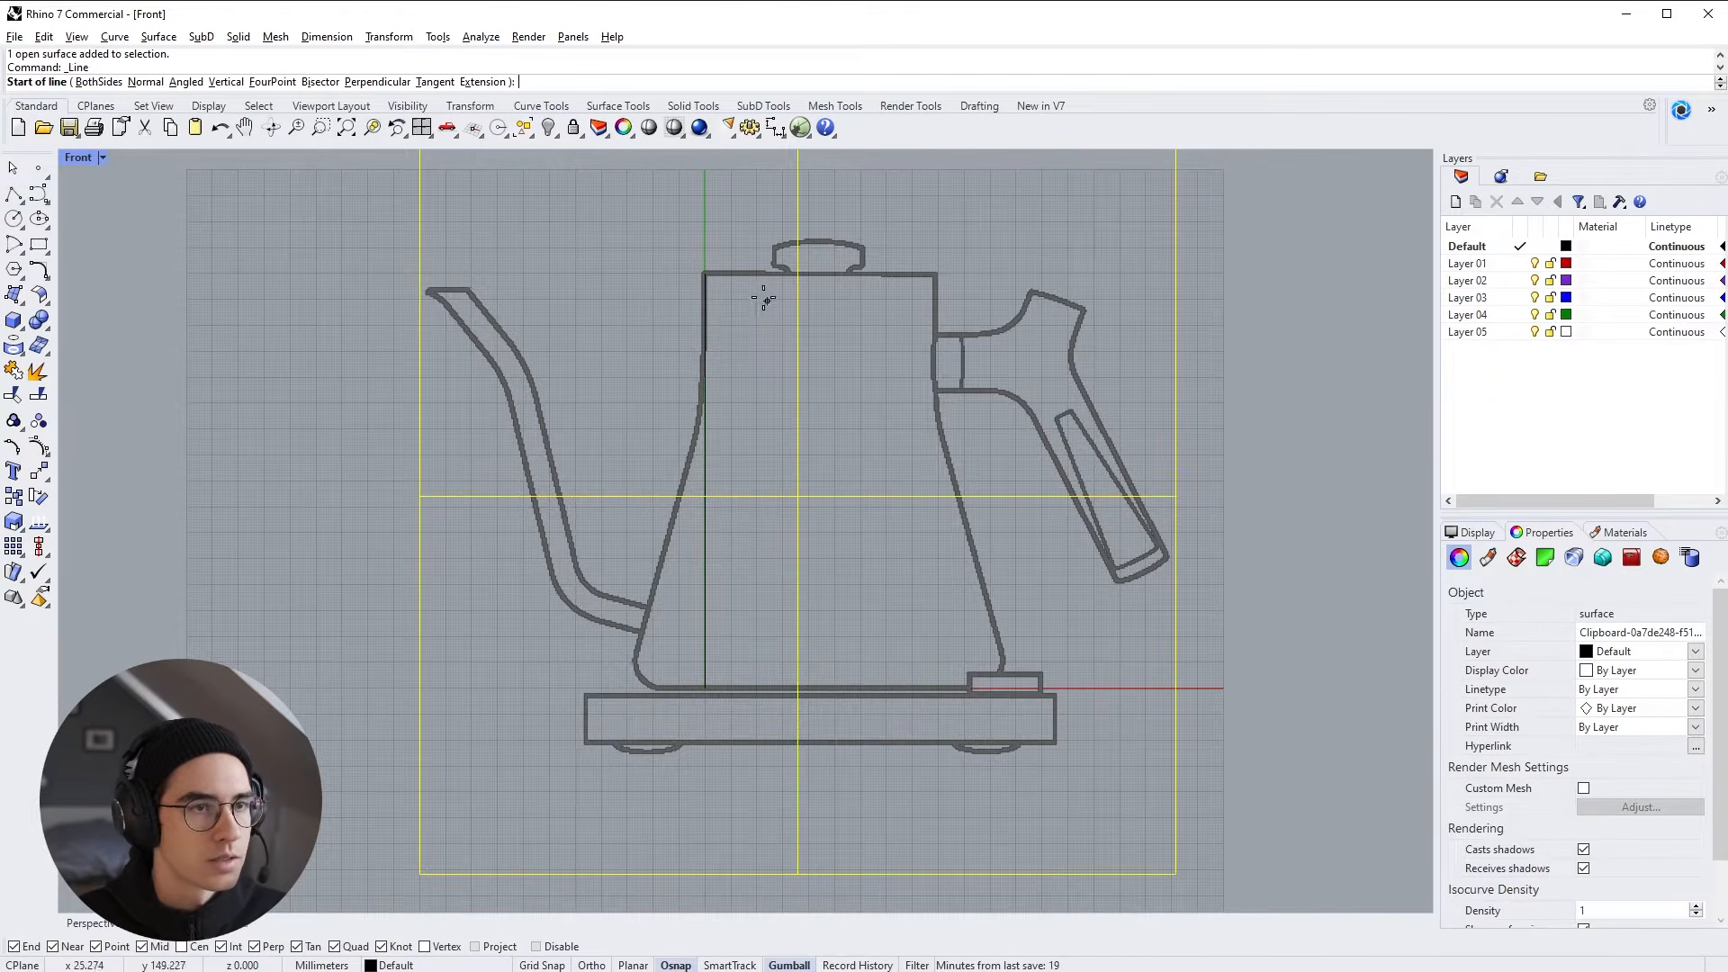
{"action": "left_click", "coordinate": [704, 272]}
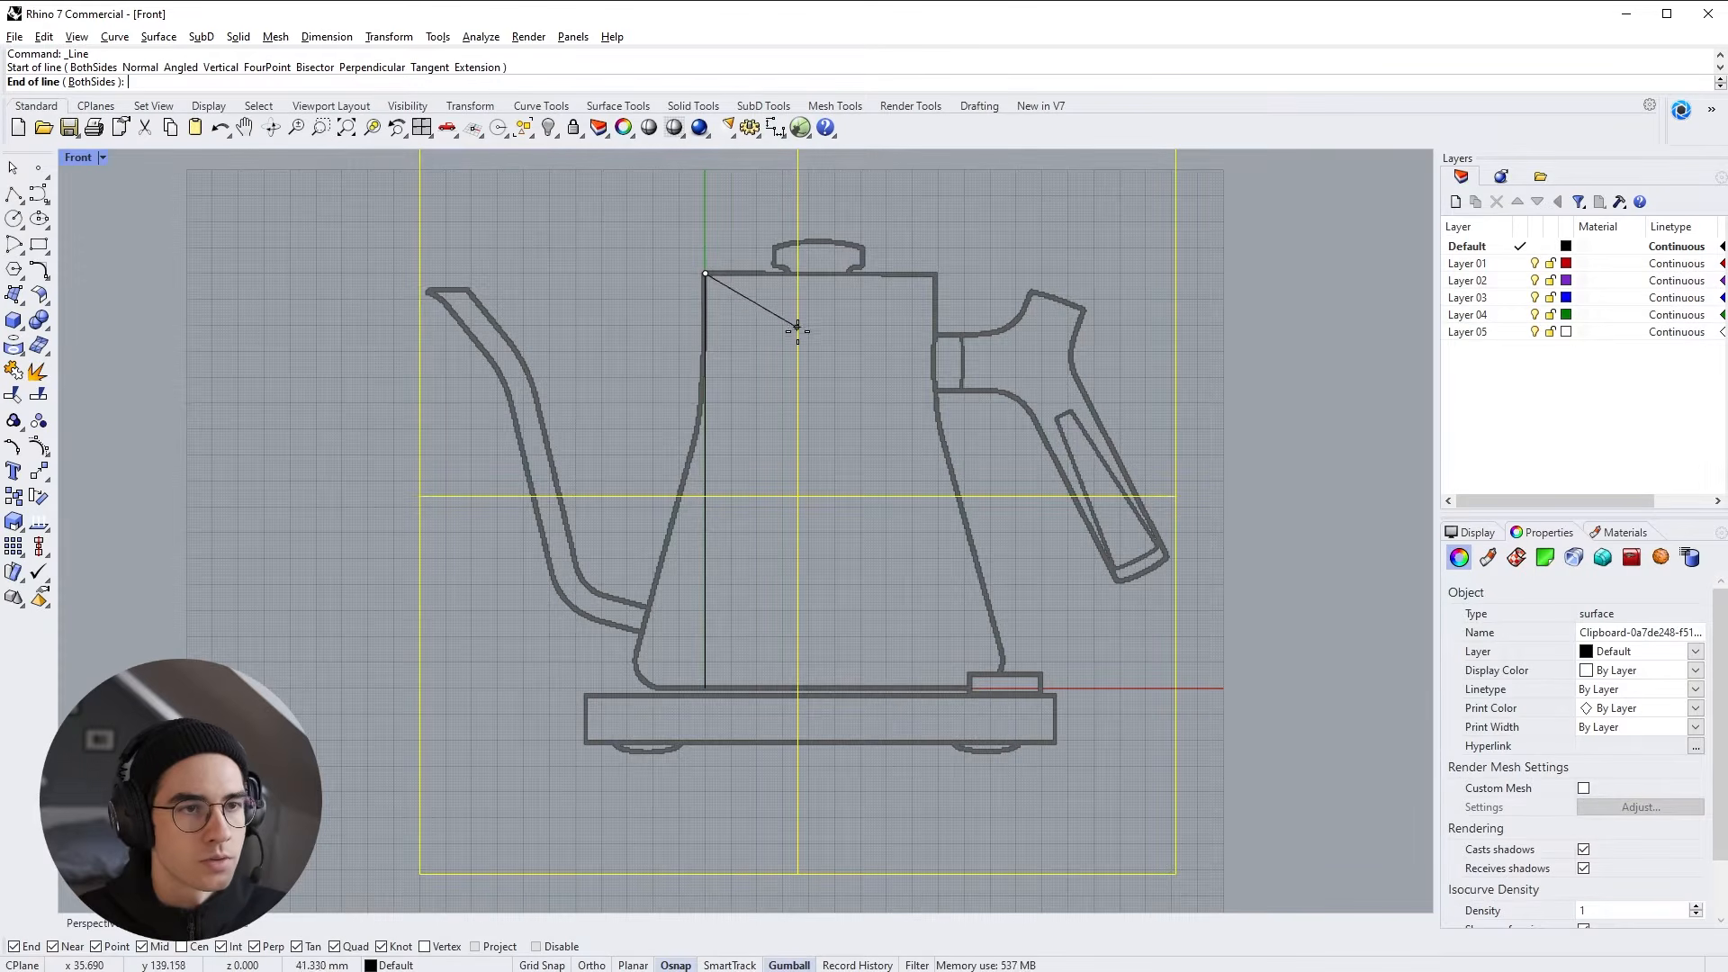
{"action": "key", "text": "shift"}
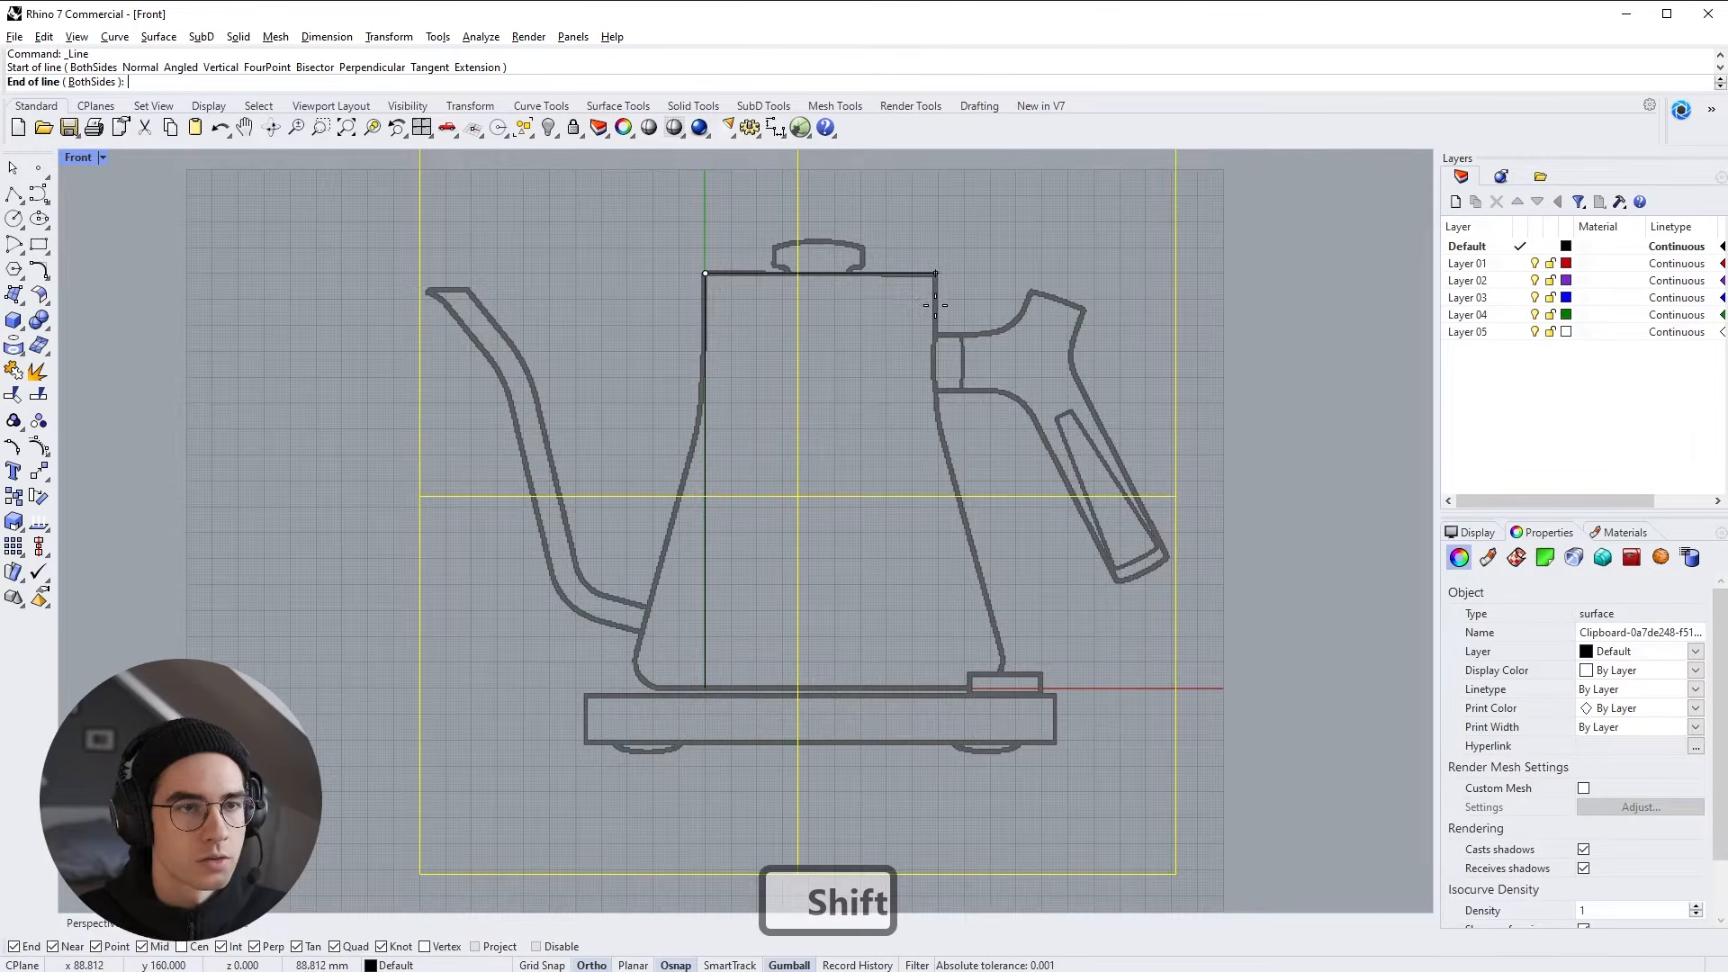
{"action": "scroll", "coordinate": [936, 306], "scroll_direction": "up", "scroll_amount": 6}
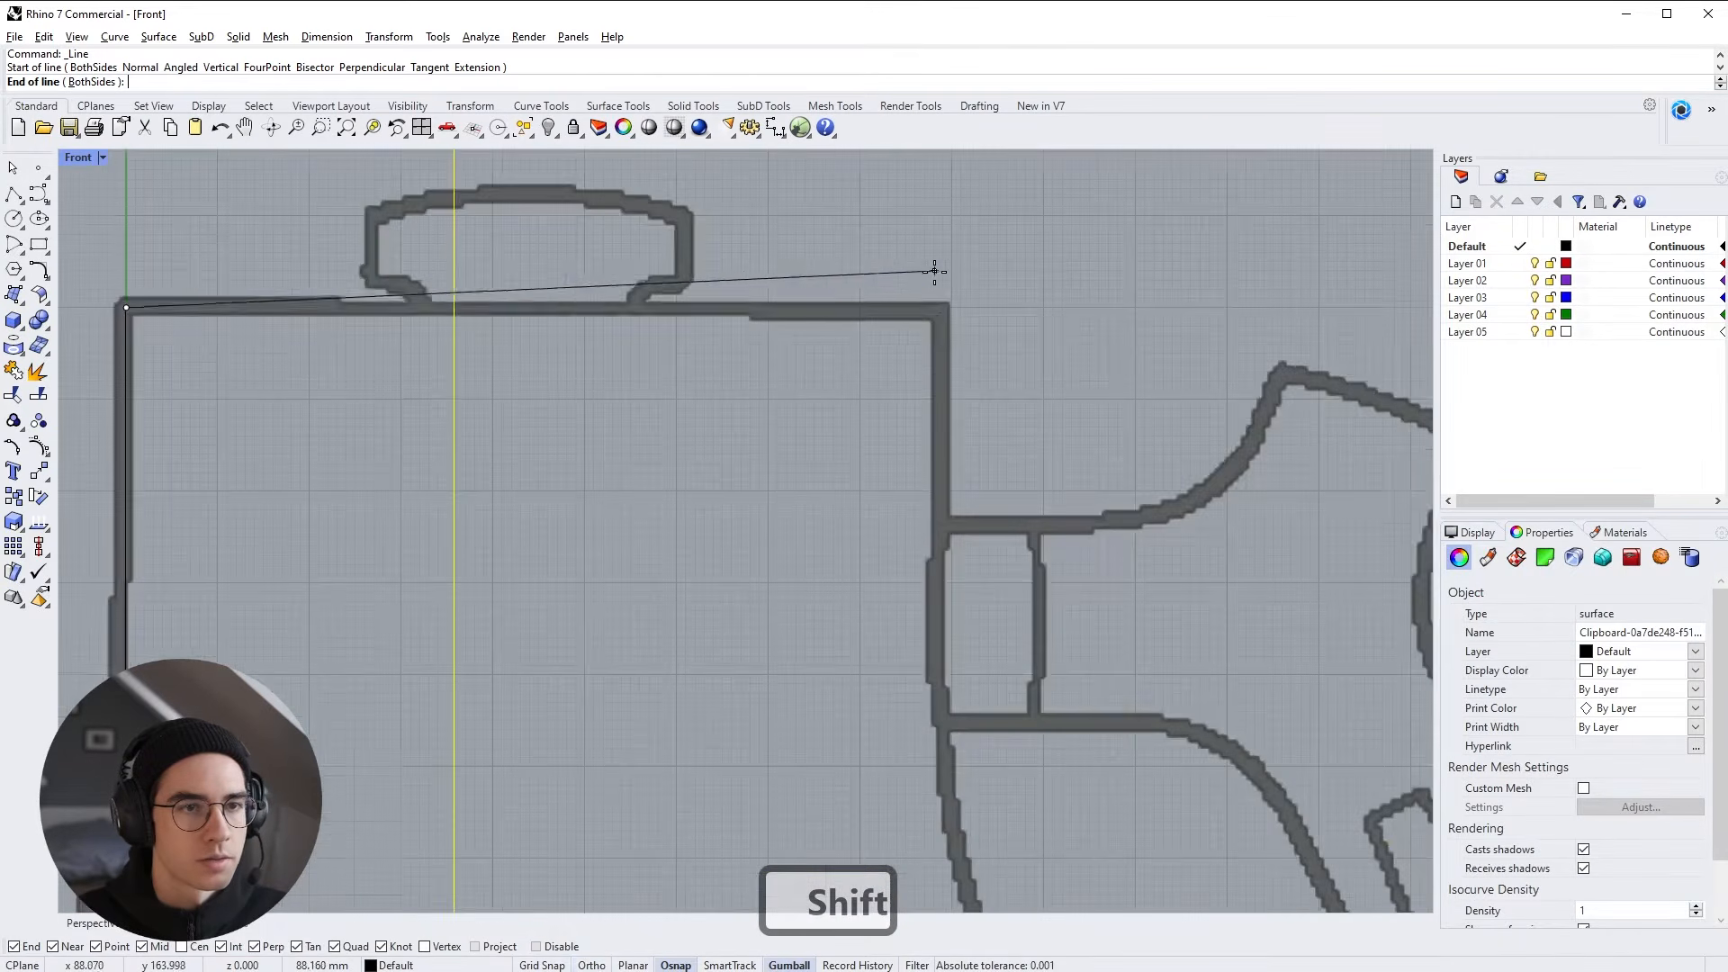
{"action": "left_click", "coordinate": [939, 354], "text": "shift"}
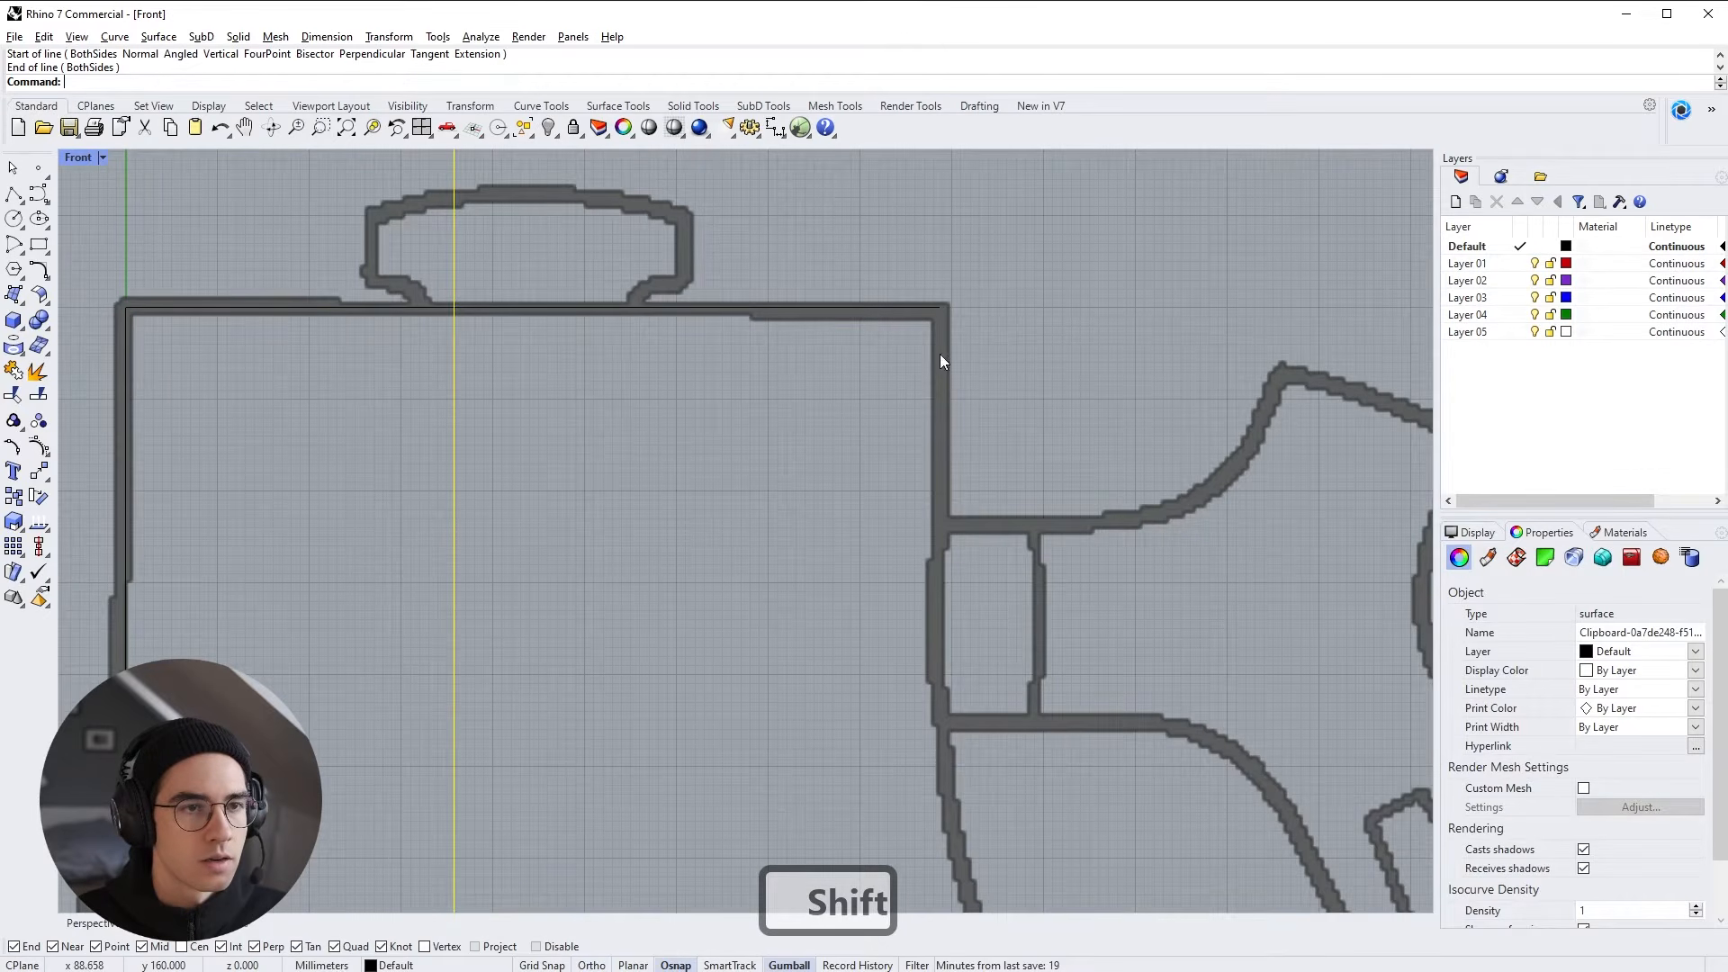
Move the horizontal top line and kettle picture together, from the line's midpoint to the vertical line's top endpoint
{"action": "left_click", "coordinate": [863, 306]}
{"action": "left_click", "coordinate": [930, 353]}
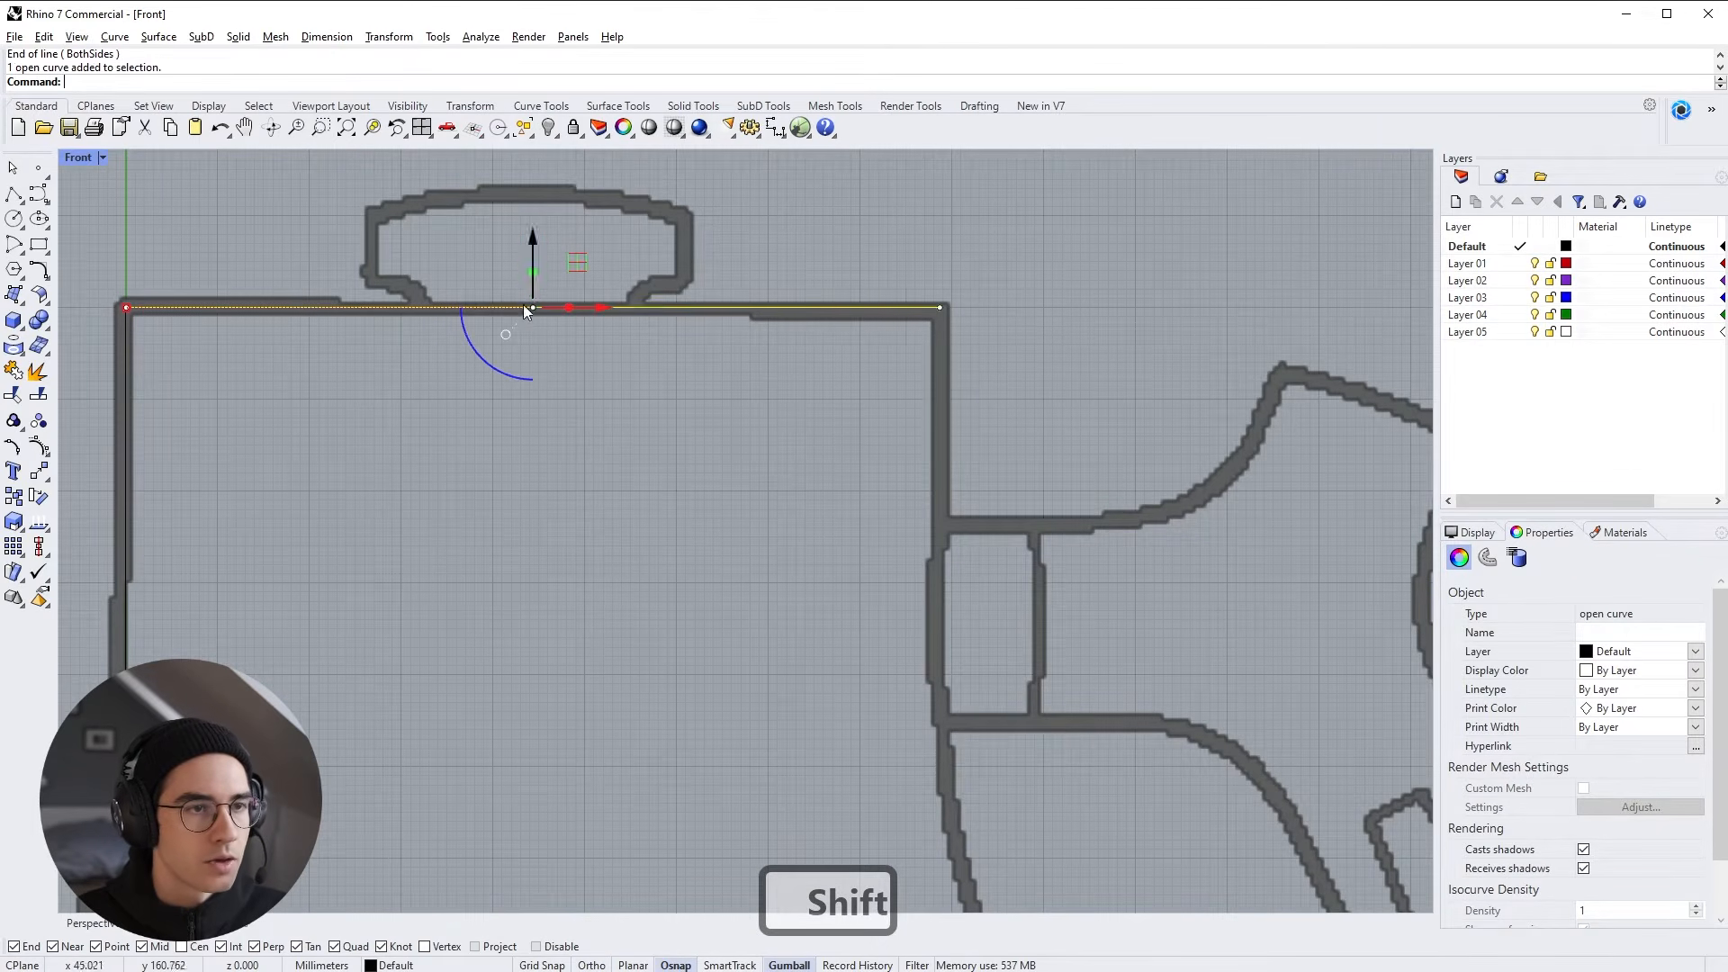
{"action": "scroll", "coordinate": [808, 288], "scroll_direction": "down", "scroll_amount": 8}
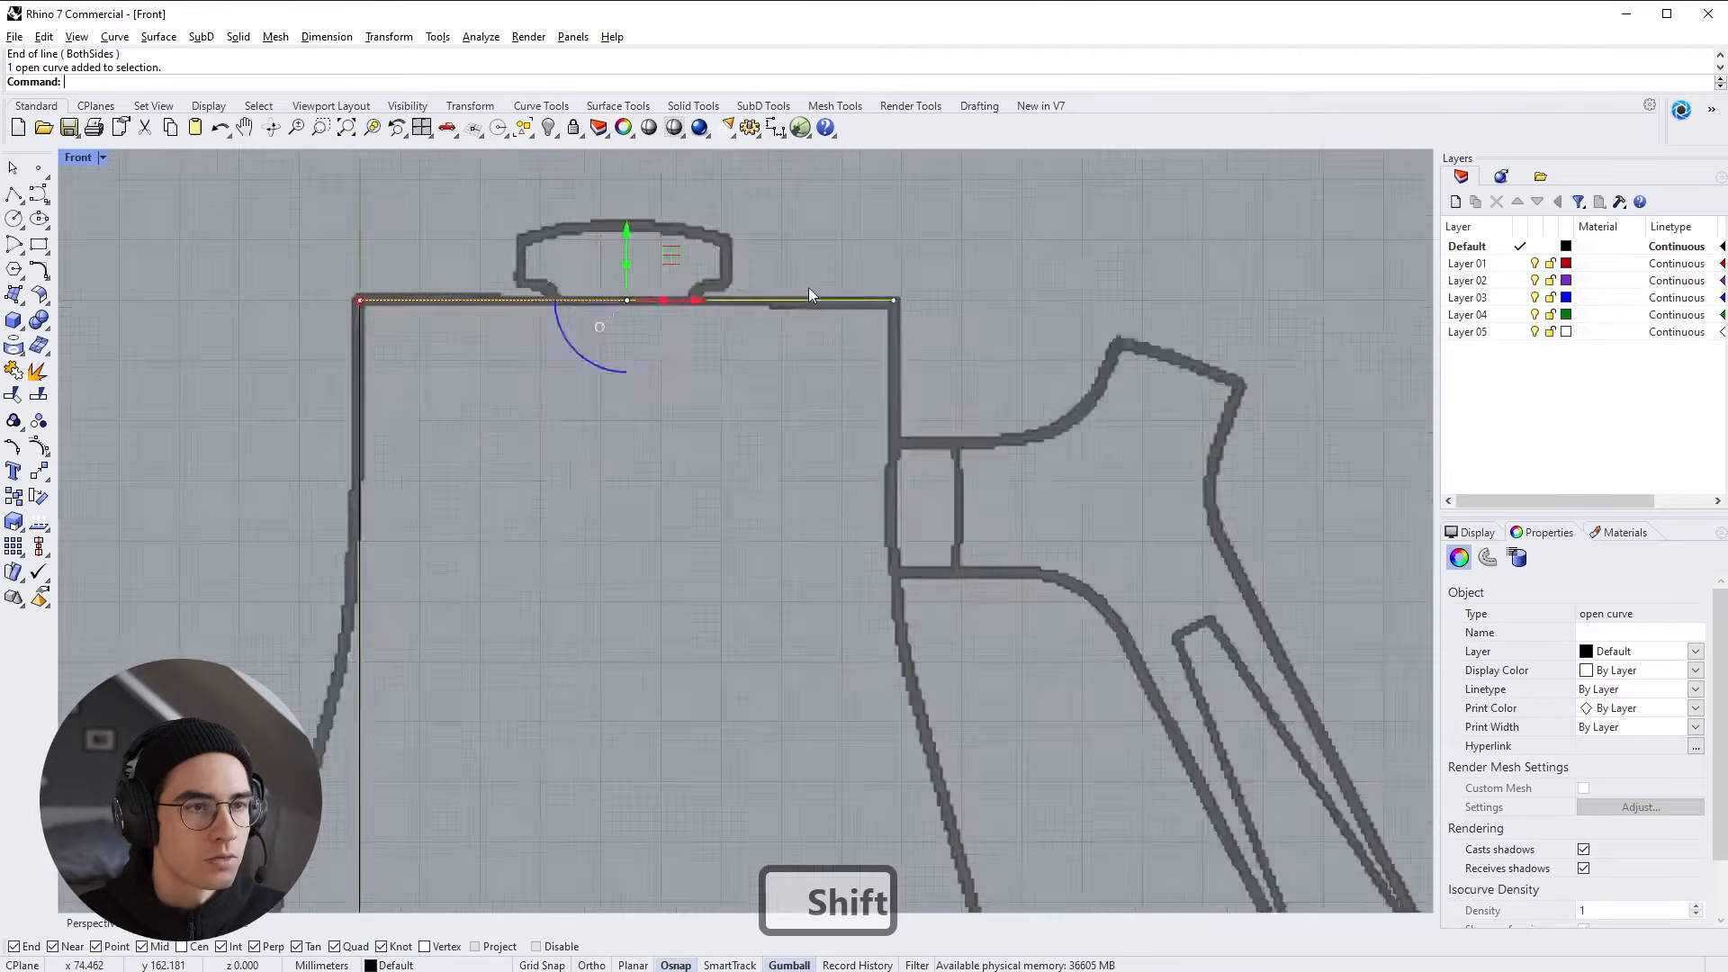
{"action": "scroll", "coordinate": [756, 322], "scroll_direction": "up", "scroll_amount": 4}
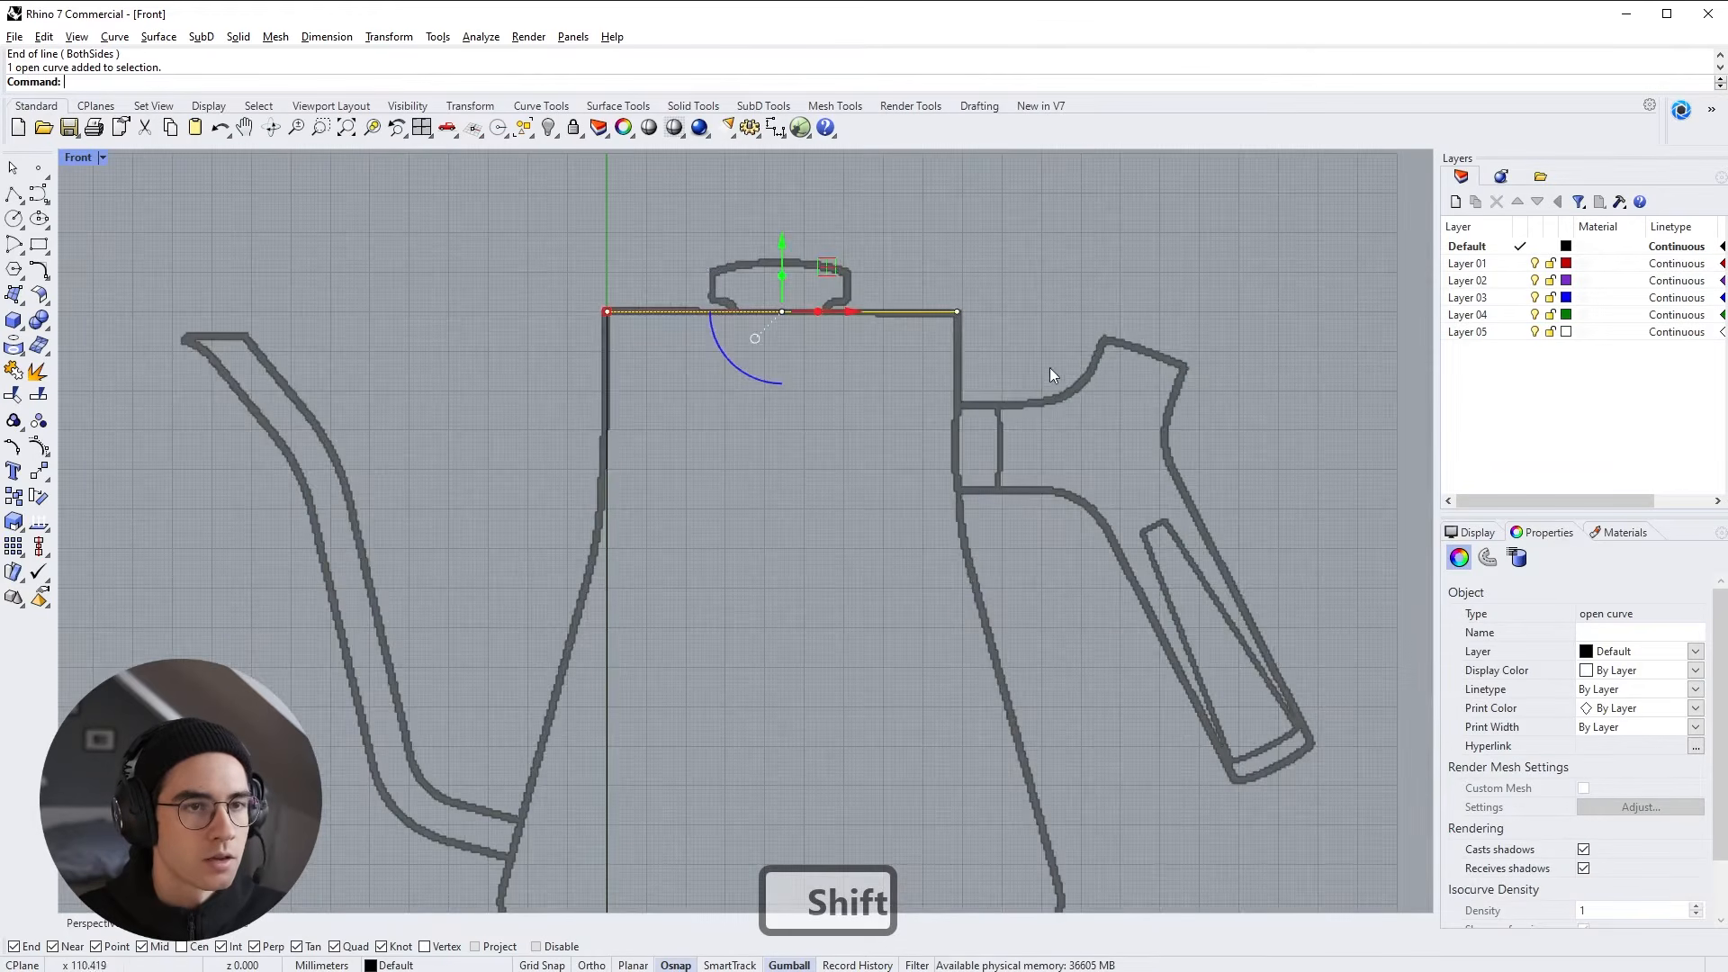
{"action": "left_click", "coordinate": [1049, 394], "text": "shift"}
{"action": "scroll", "coordinate": [910, 315], "scroll_direction": "down", "scroll_amount": 7}
{"action": "scroll", "coordinate": [862, 360], "scroll_direction": "up", "scroll_amount": 7}
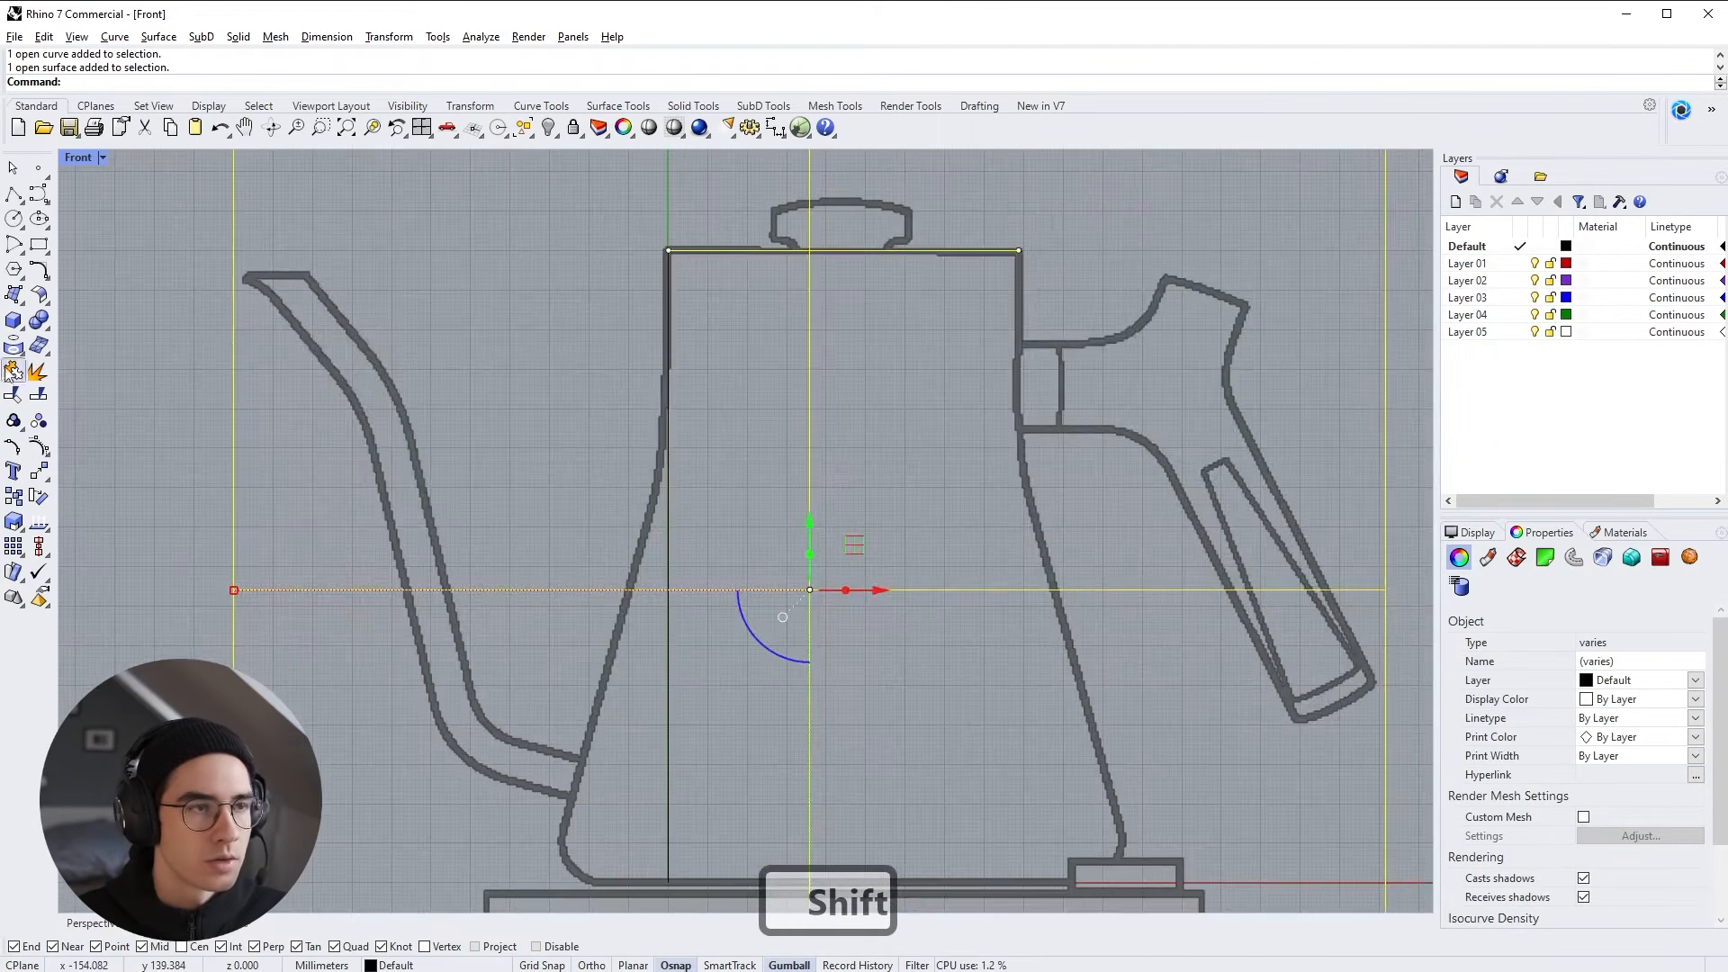
{"action": "left_click", "coordinate": [13, 372]}
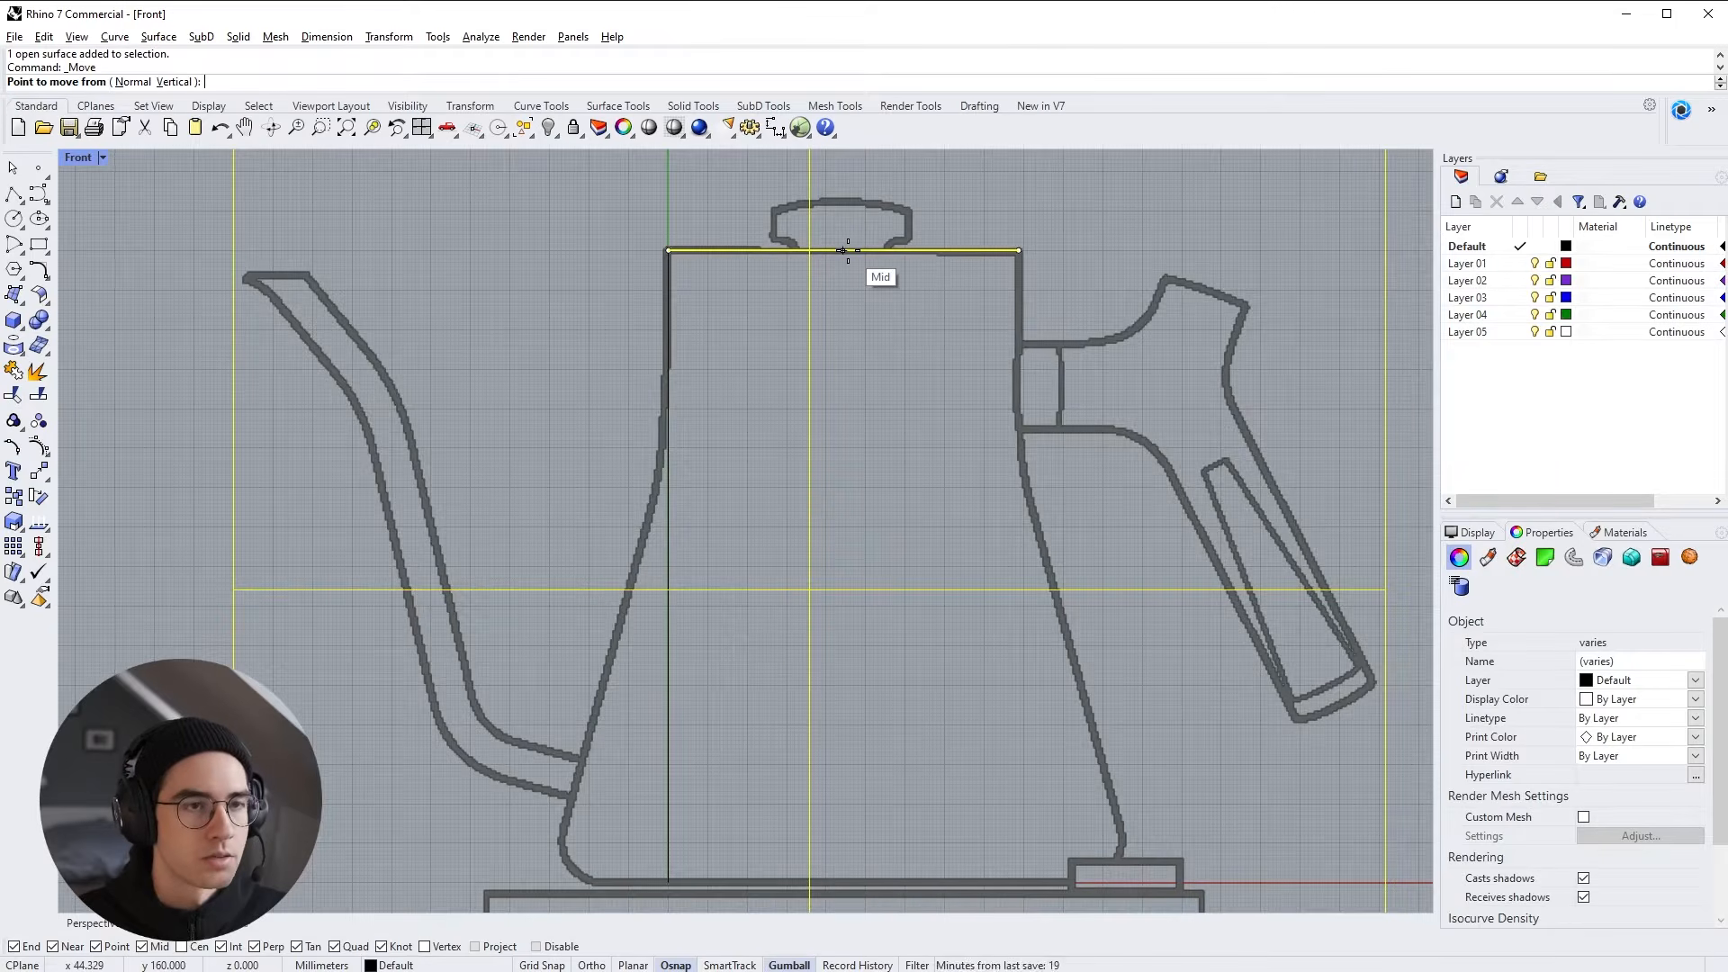
{"action": "left_click", "coordinate": [842, 250]}
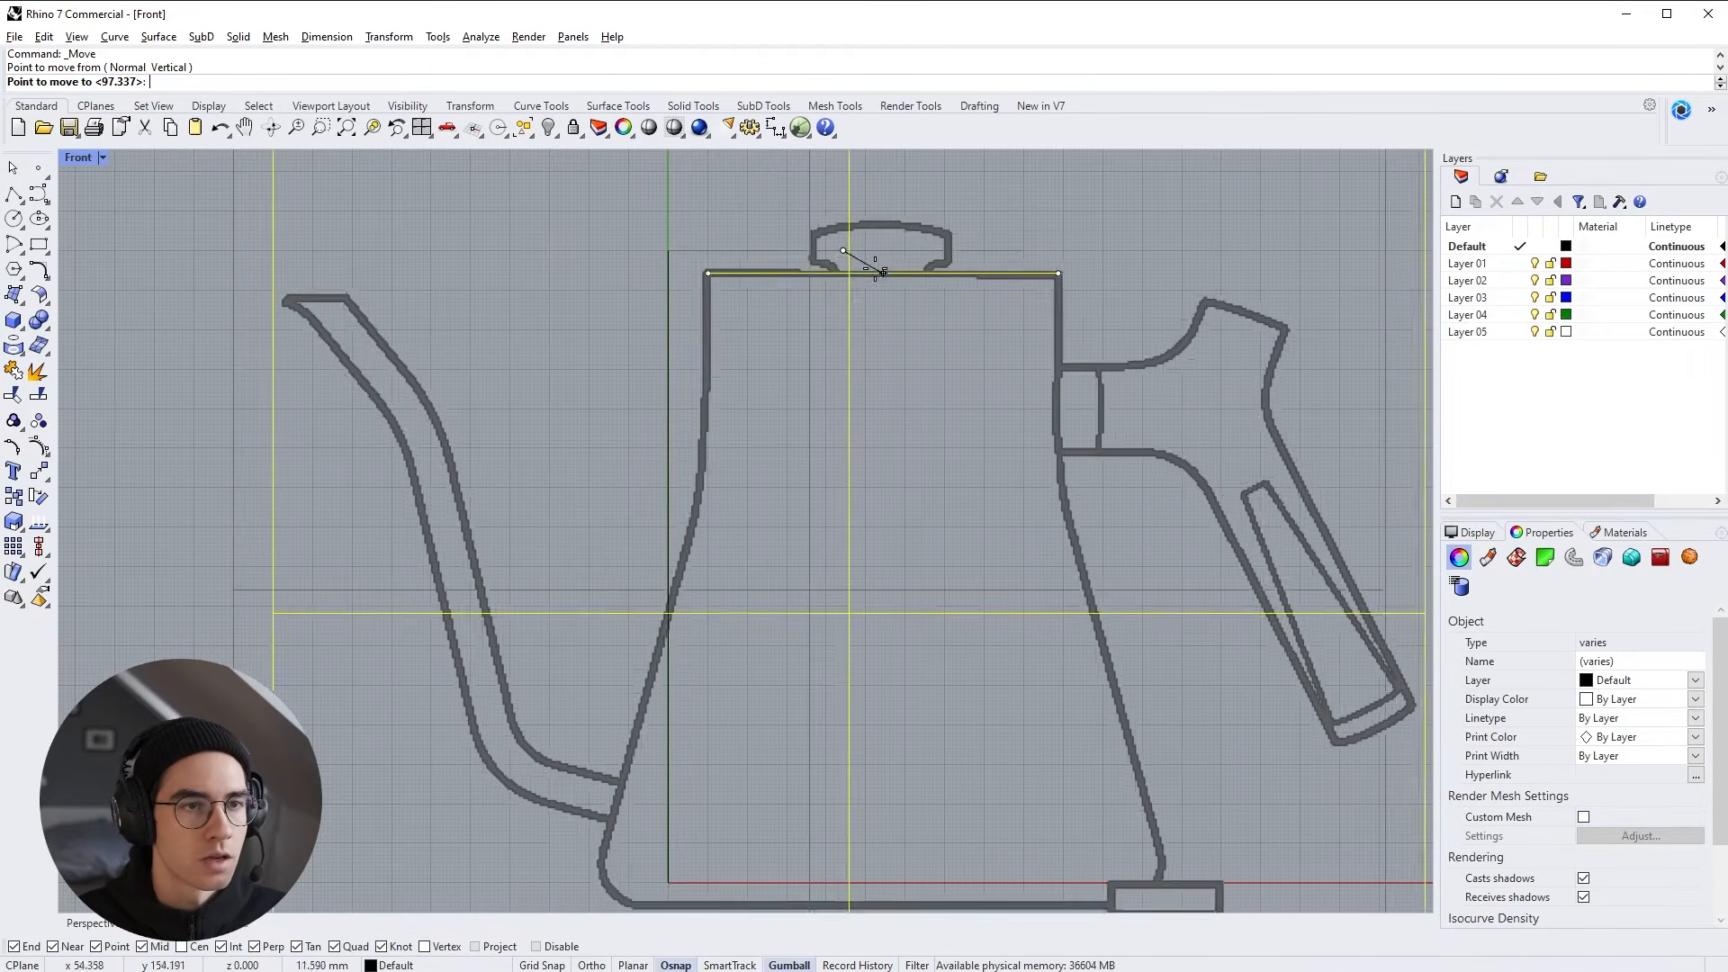
{"action": "left_click", "coordinate": [668, 250]}
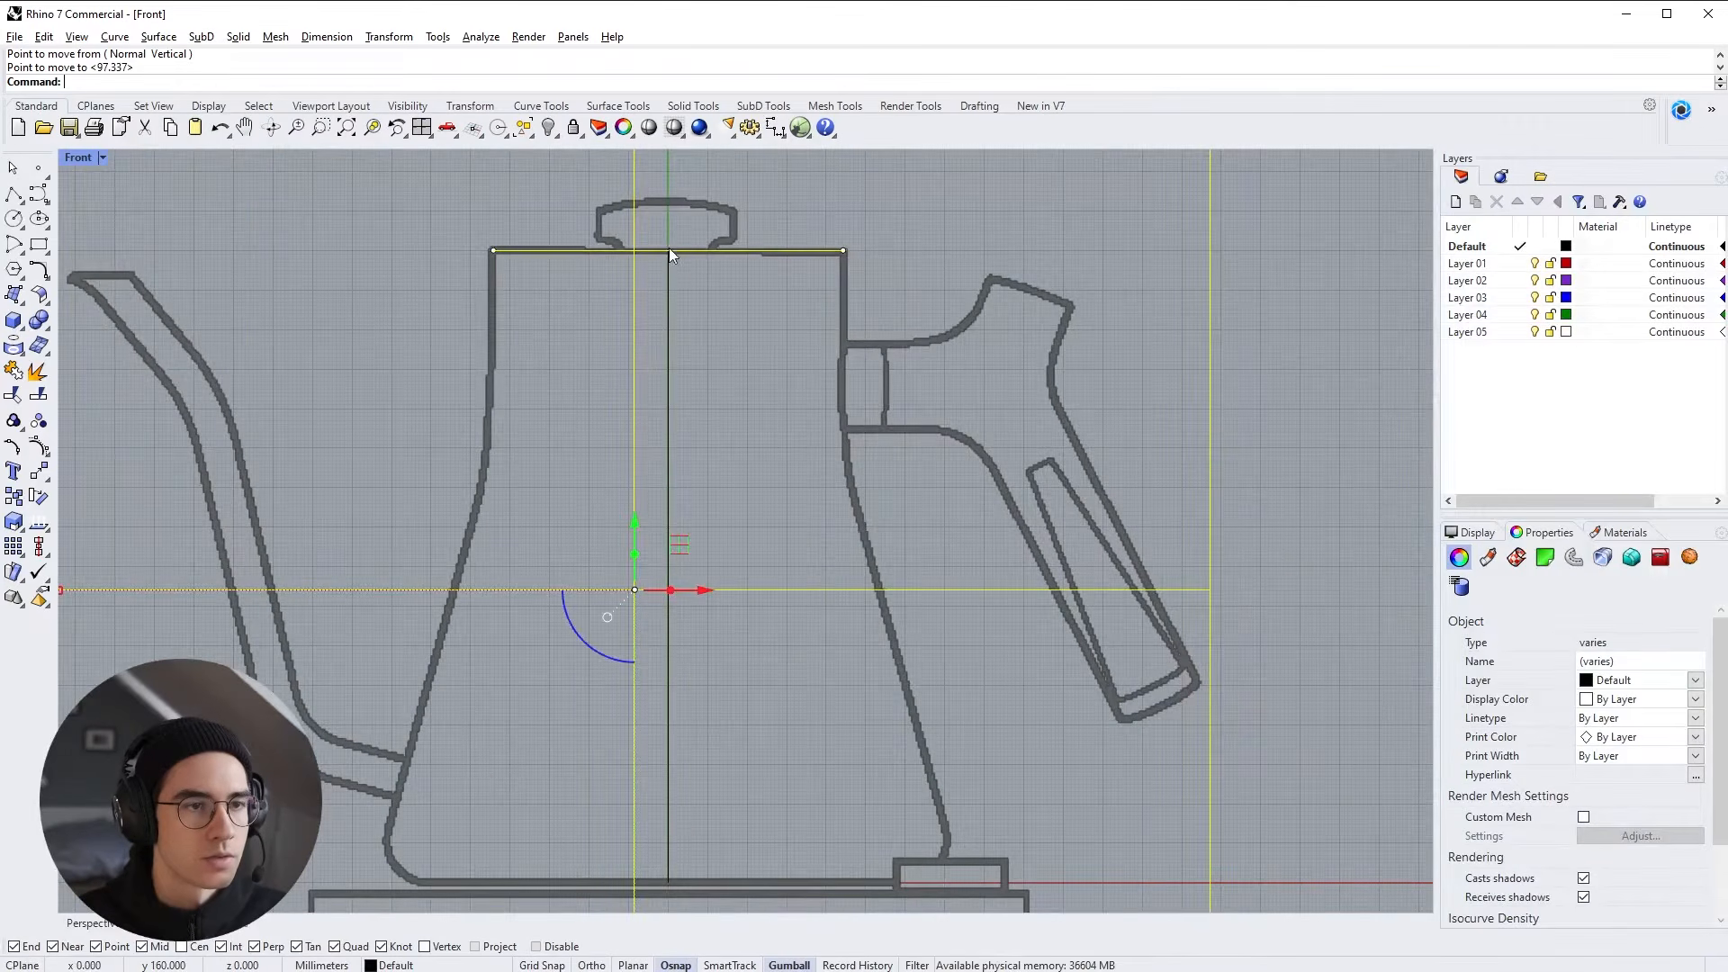
{"action": "scroll", "coordinate": [726, 273], "scroll_direction": "down", "scroll_amount": 3}
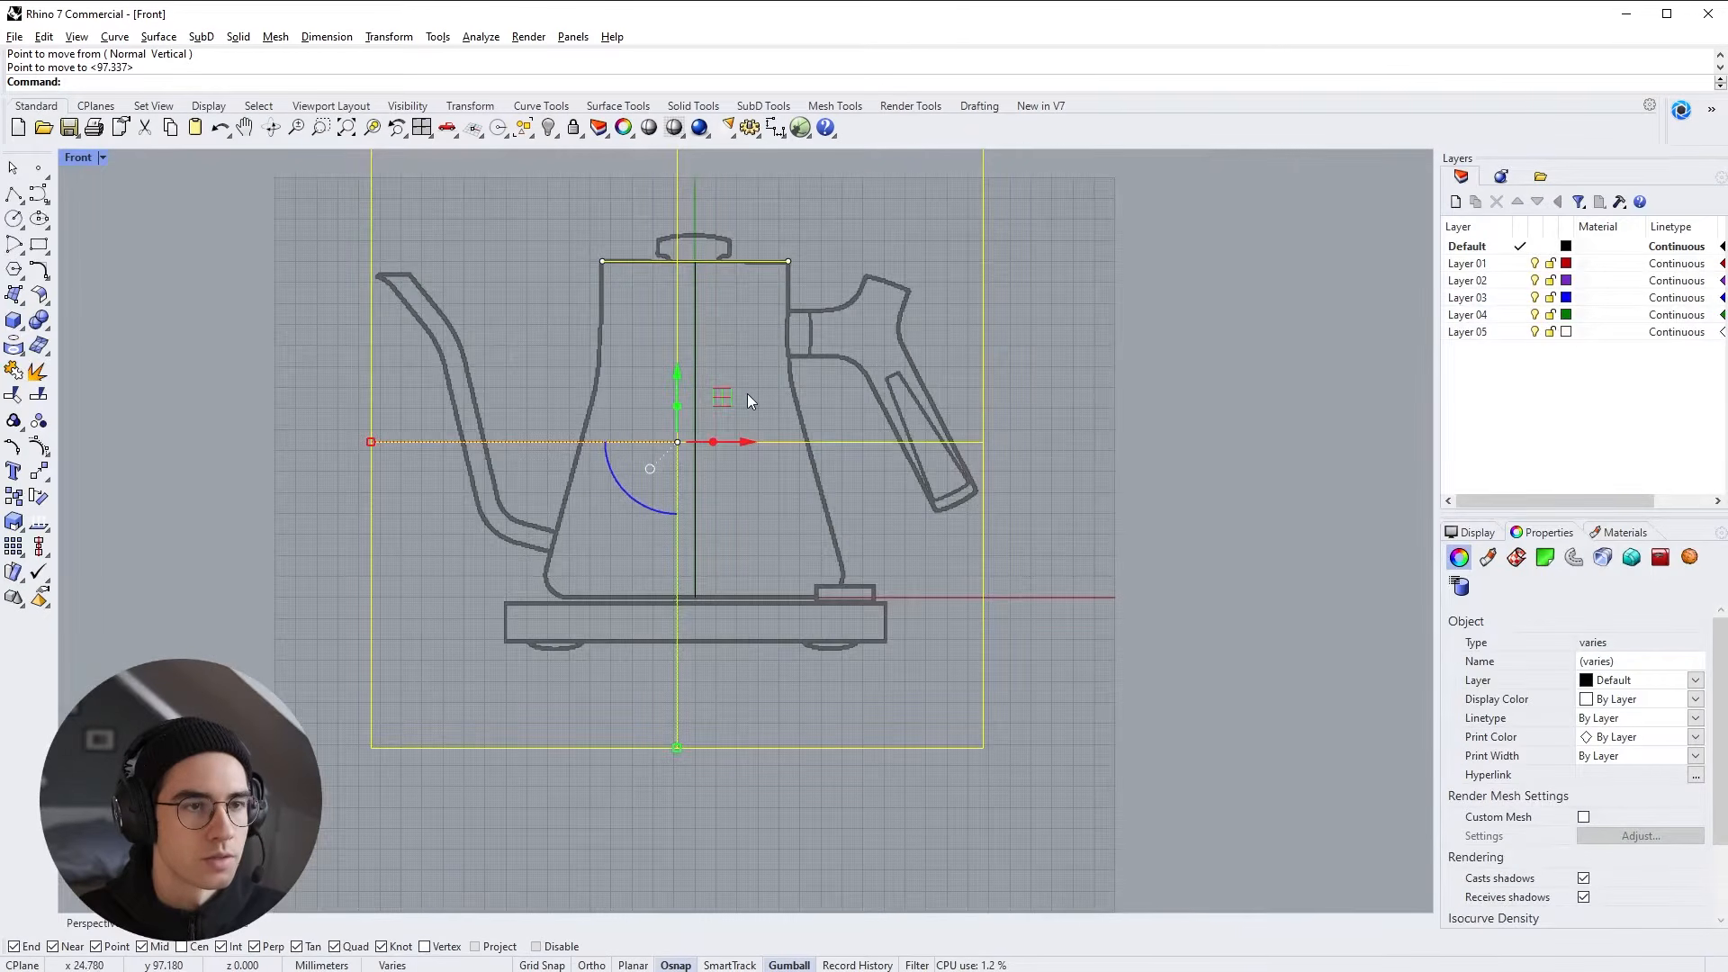
{"action": "left_click", "coordinate": [1079, 369]}
Create a layer named "underlay" and assign the kettle picture to it
{"action": "mouse_move", "coordinate": [1030, 407]}
{"action": "right_mouse_down", "text": "shift"}
{"action": "mouse_move", "coordinate": [1153, 408]}
{"action": "mouse_move", "coordinate": [1070, 367]}
{"action": "right_mouse_up", "text": "shift"}
{"action": "right_click_drag", "start_coordinate": [950, 370], "coordinate": [1017, 468], "text": "shift"}
{"action": "right_click_drag", "start_coordinate": [948, 511], "coordinate": [862, 509], "text": "shift"}
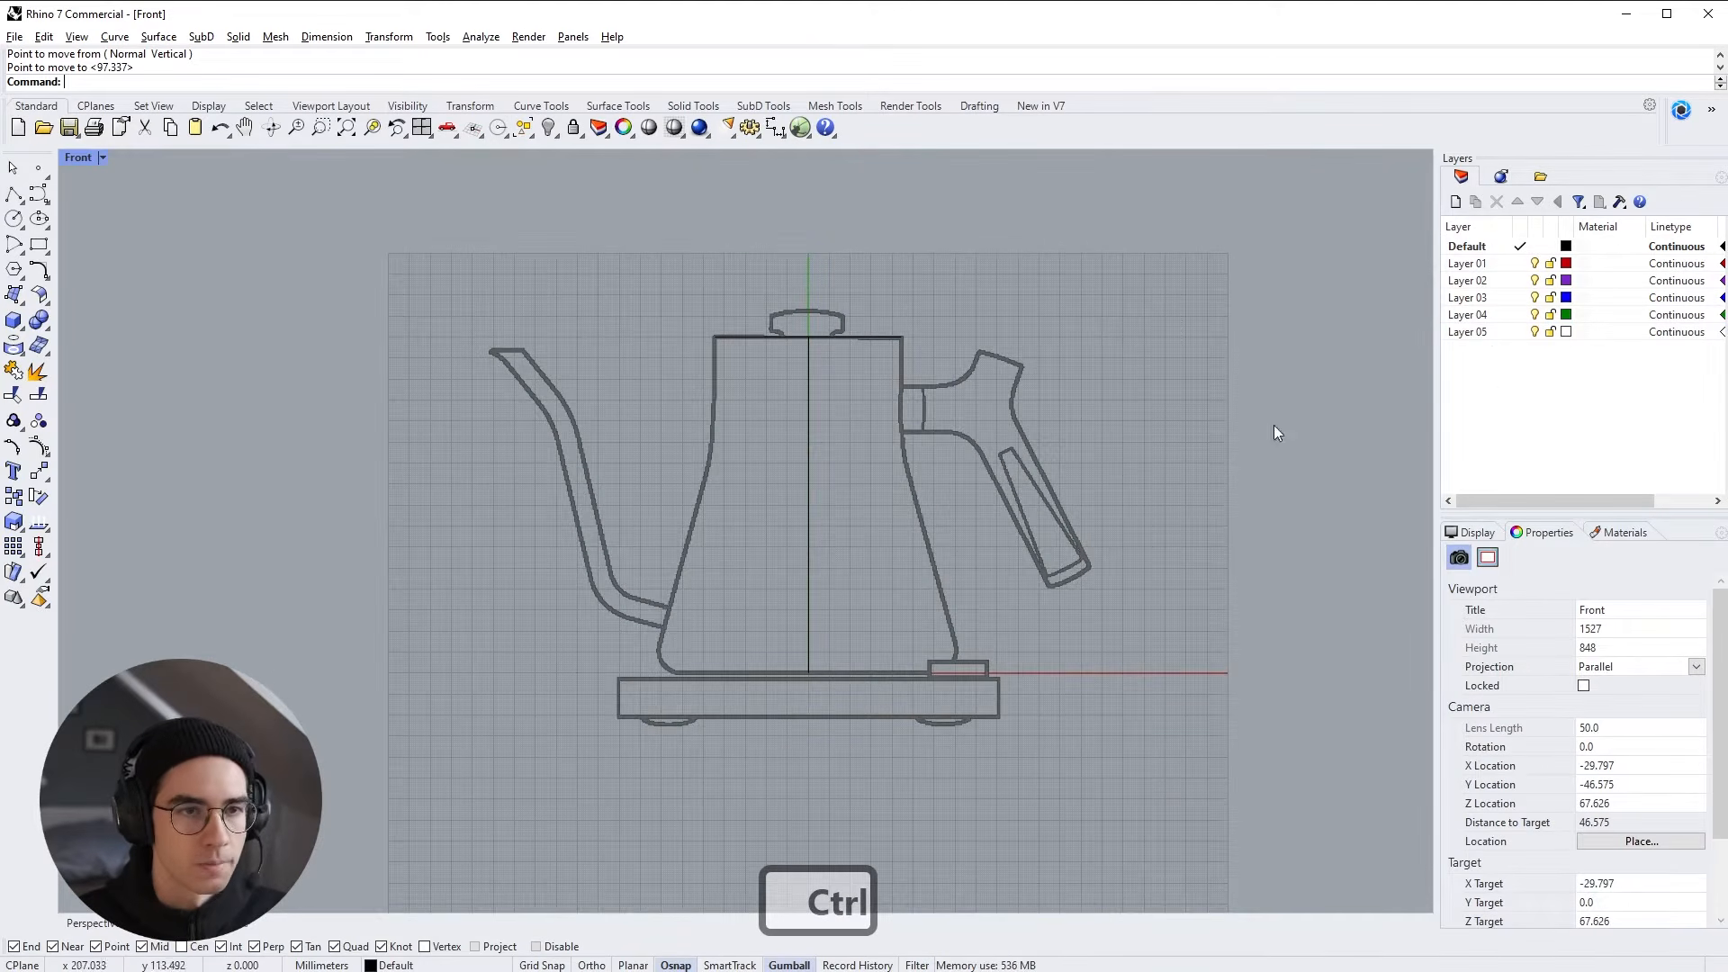
{"action": "left_click", "coordinate": [1456, 202]}
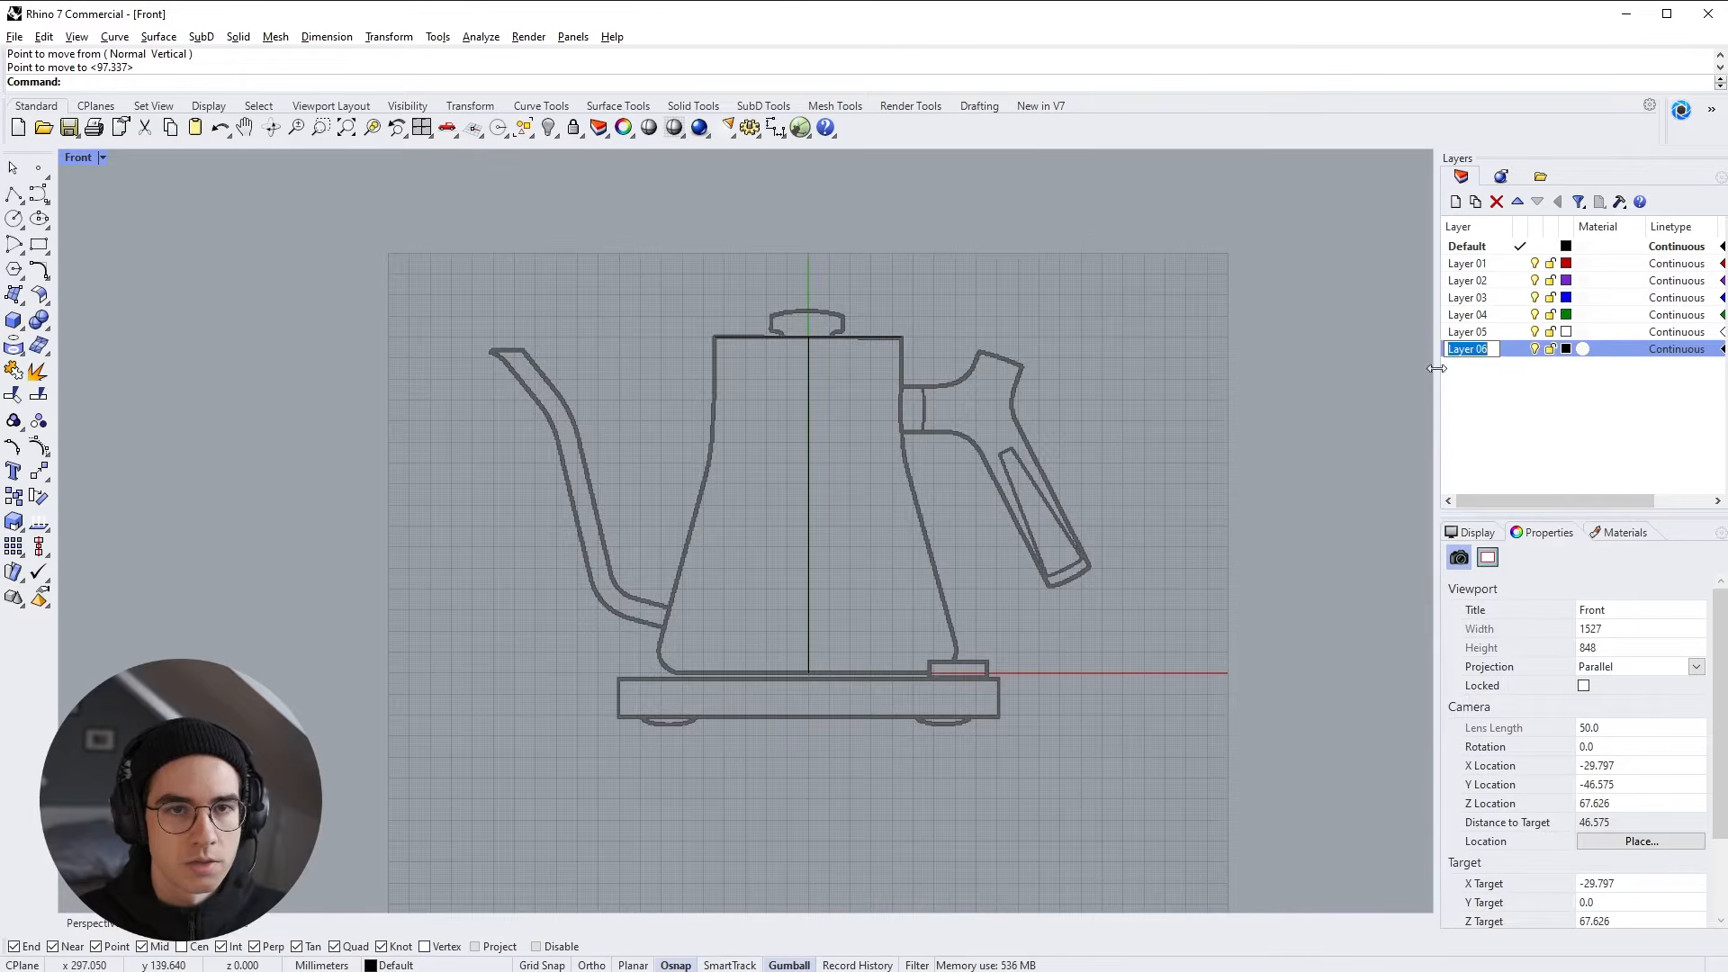
{"action": "type", "text": "underlay"}
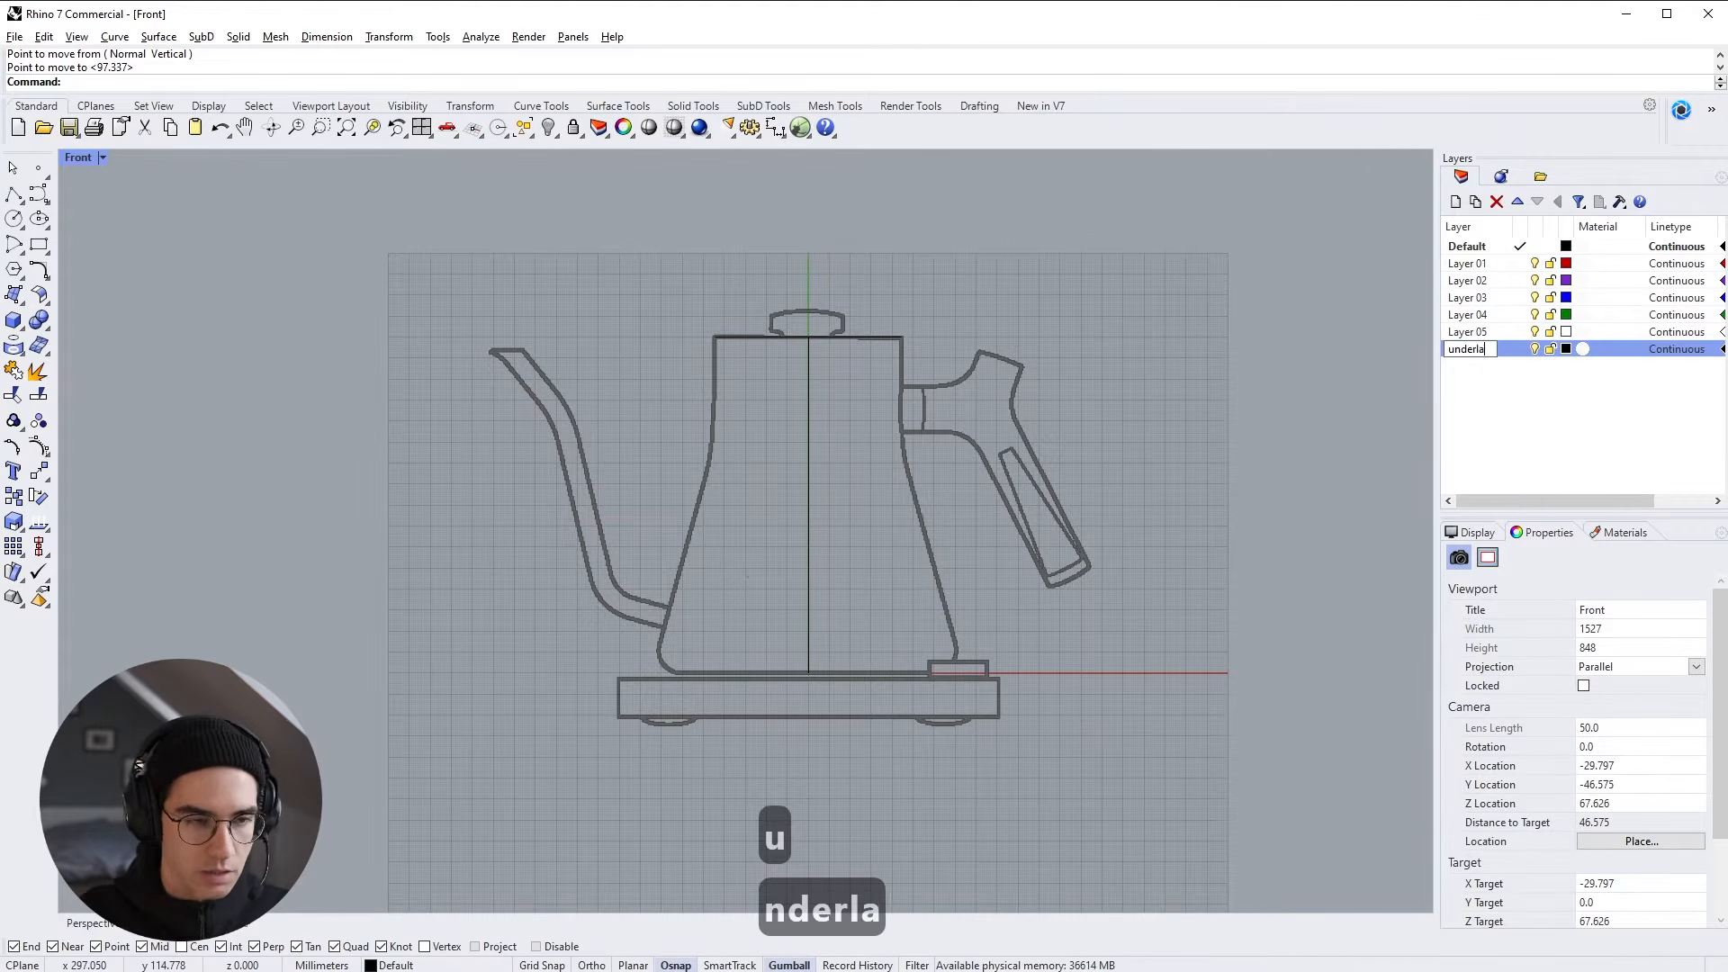
{"action": "left_click", "coordinate": [1093, 396]}
{"action": "right_click", "coordinate": [1483, 350]}
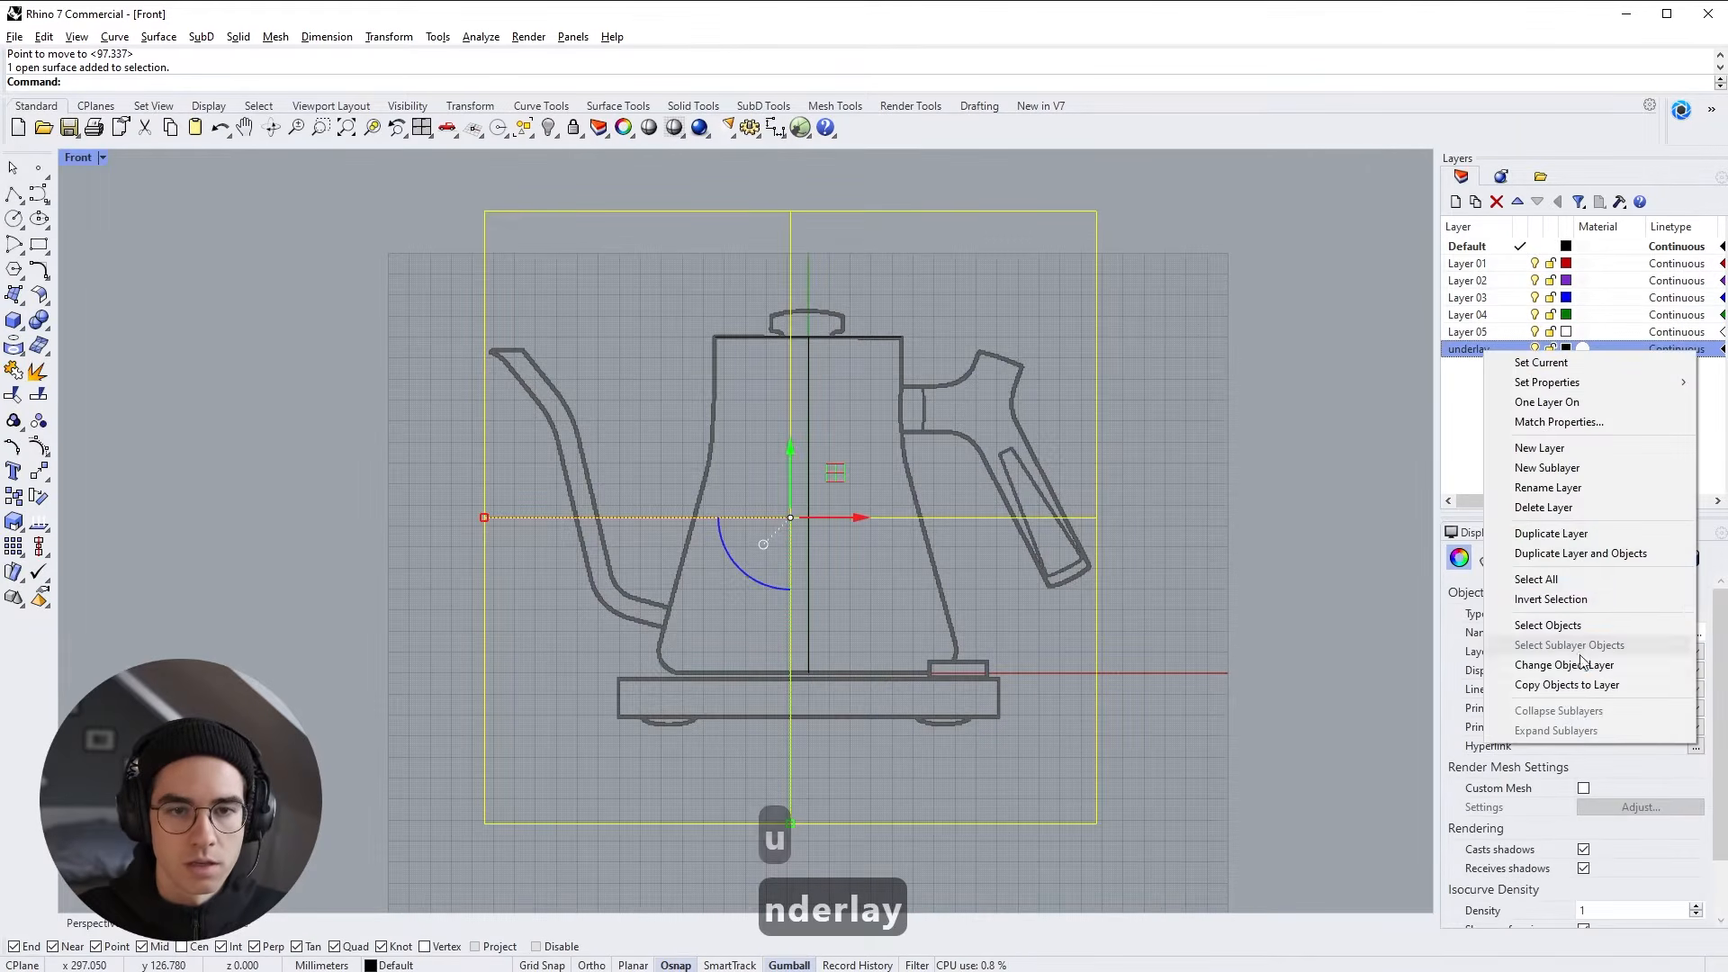
{"action": "left_click", "coordinate": [1563, 665]}
Lock the underlay layer so the kettle picture cannot be selected
{"action": "left_click", "coordinate": [1496, 351]}
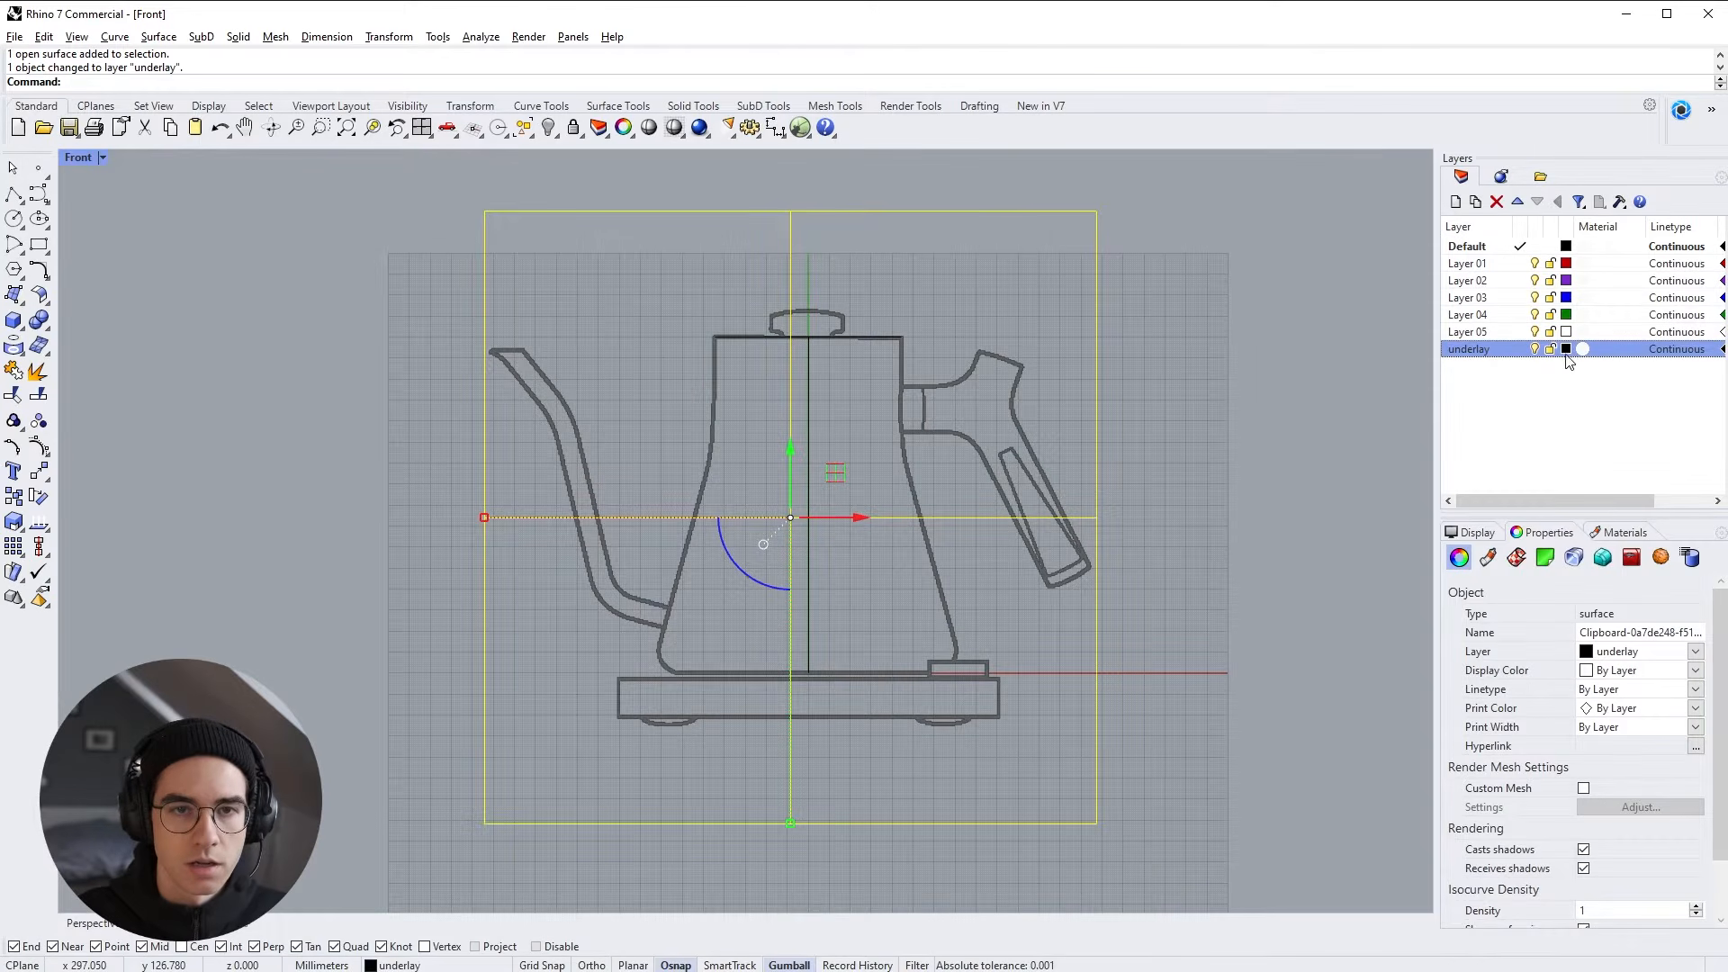
{"action": "left_click", "coordinate": [1552, 353]}
{"action": "left_click", "coordinate": [1549, 350]}
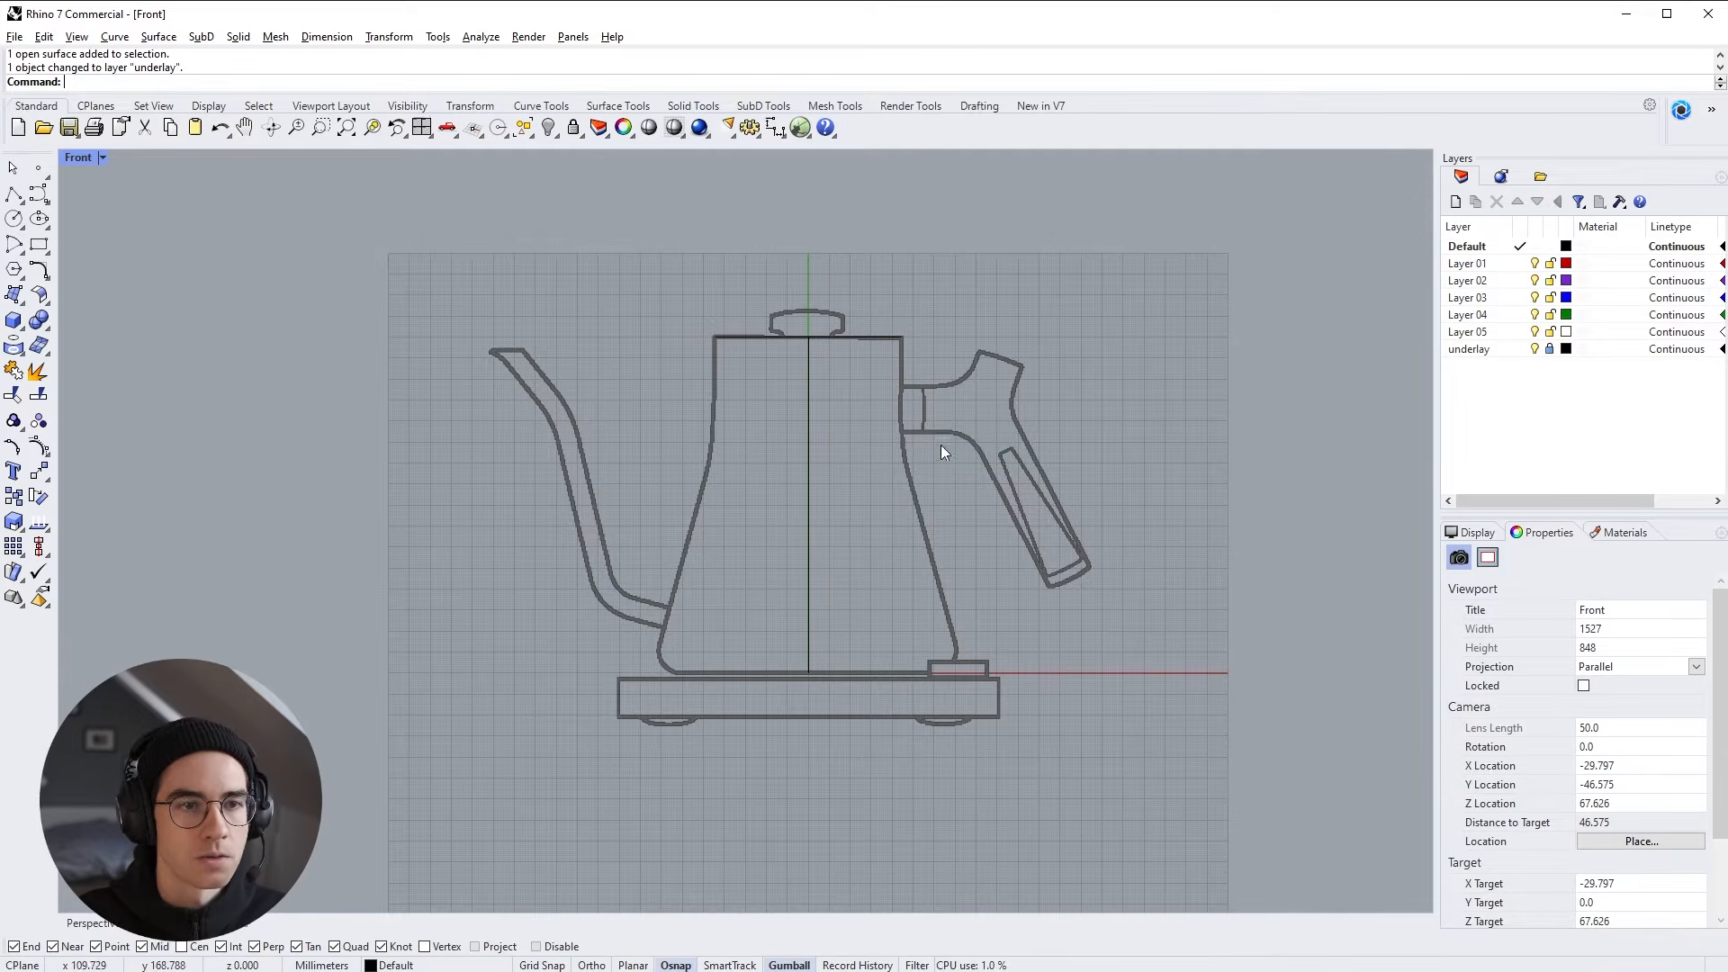
Toggle the underlay layer's visibility off and back on to check the reference lines without the picture
{"action": "left_click", "coordinate": [1534, 350]}
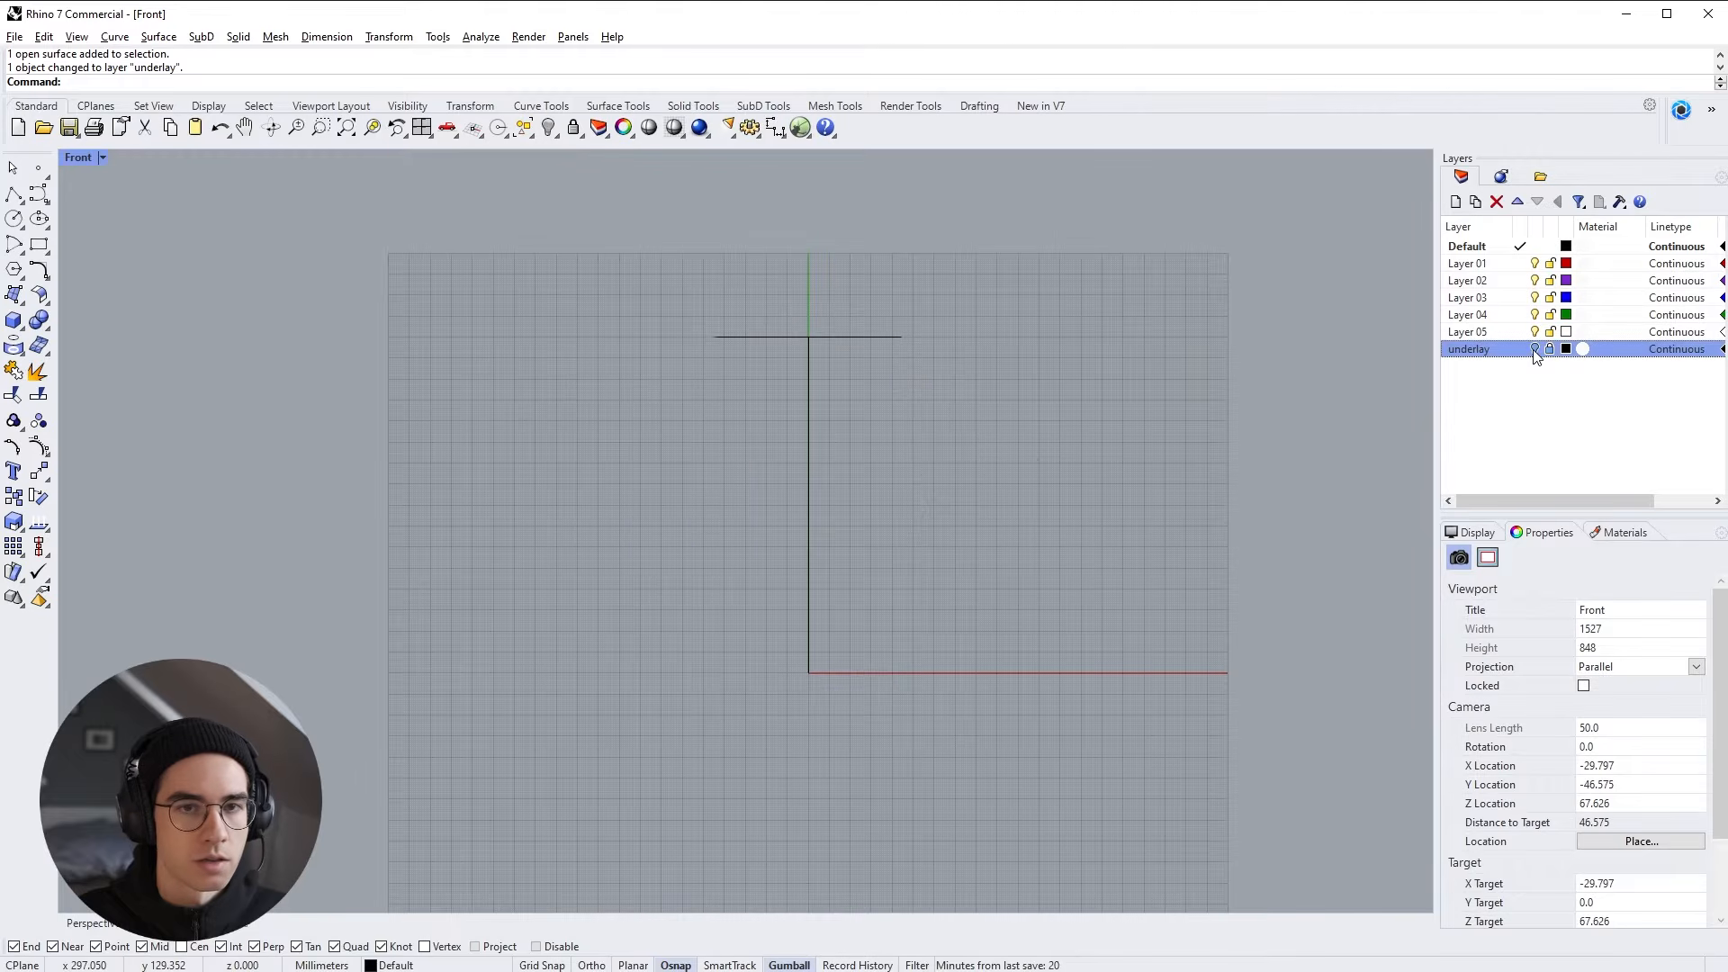
{"action": "left_click", "coordinate": [1534, 350]}
{"action": "left_click", "coordinate": [1534, 350]}
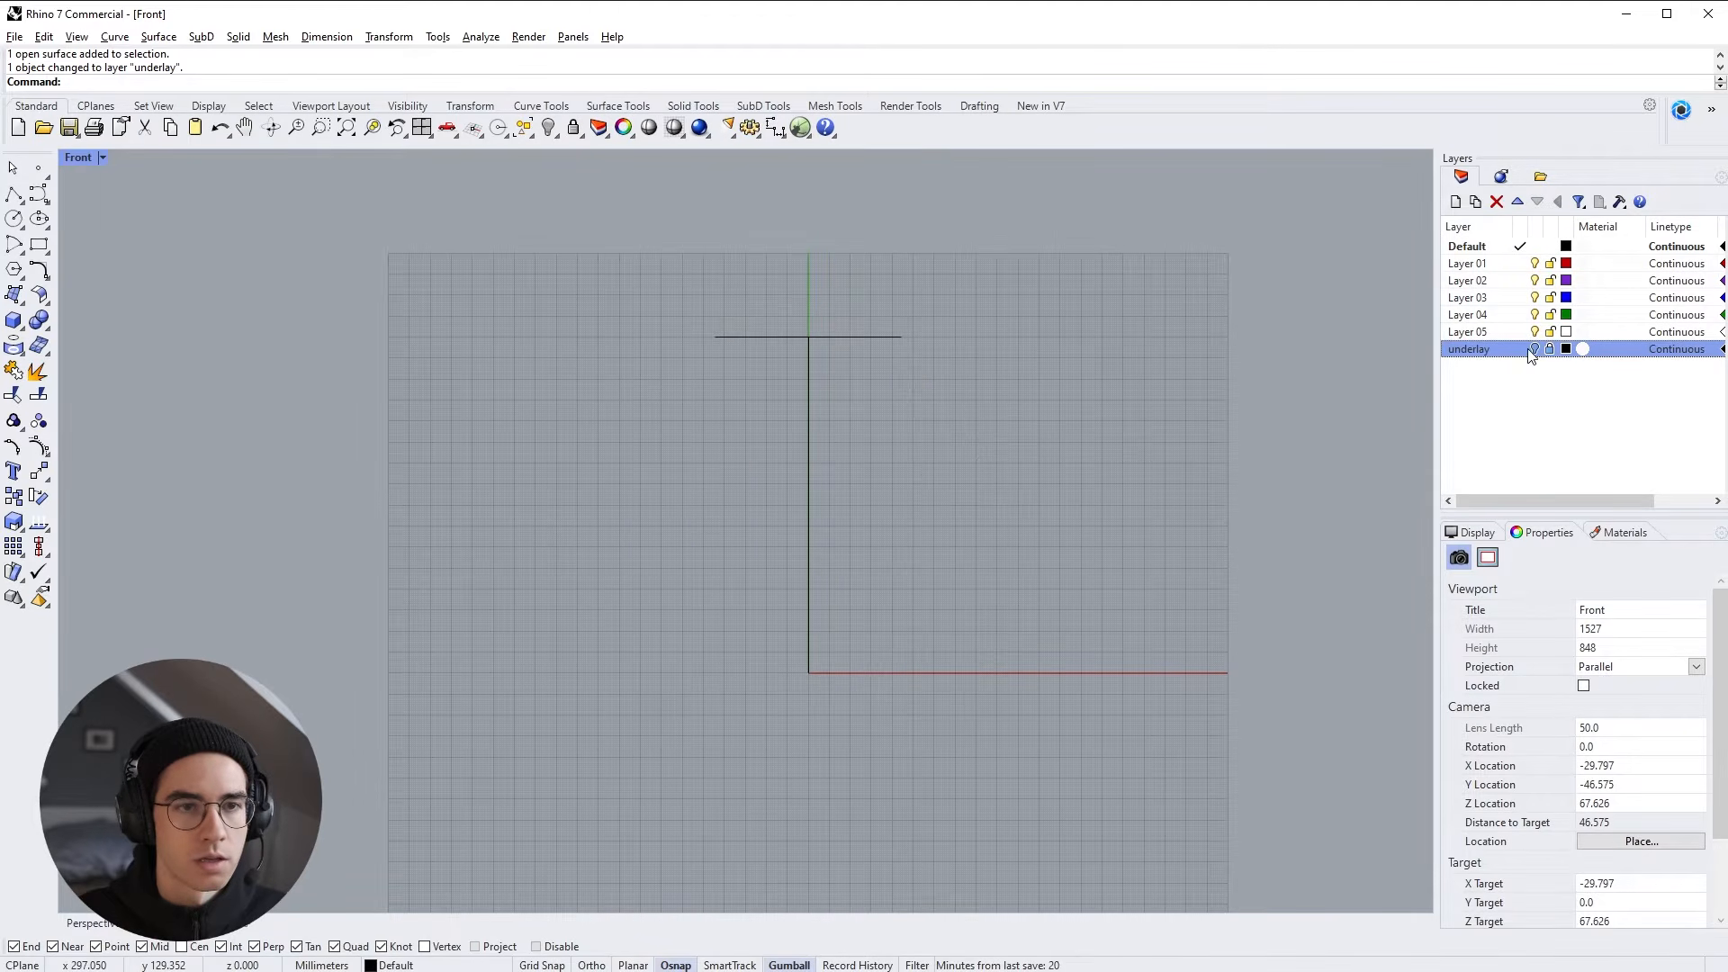
{"action": "left_click", "coordinate": [1534, 350]}
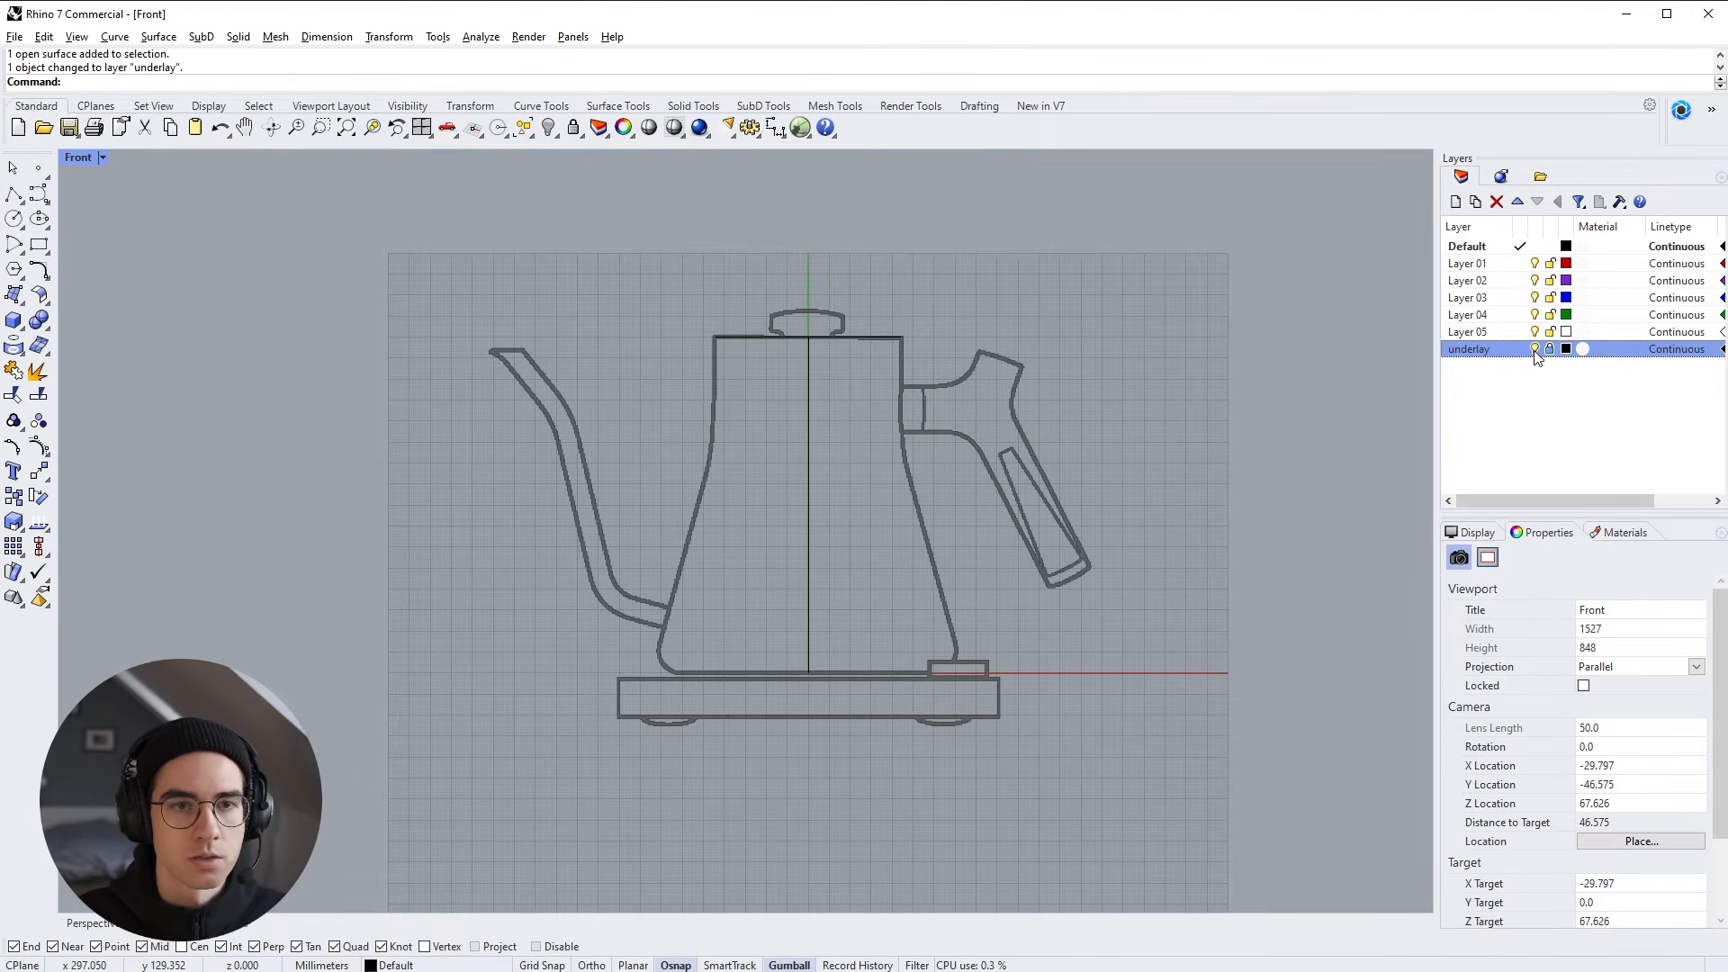
{"action": "left_click", "coordinate": [1534, 350]}
{"action": "left_click", "coordinate": [1534, 350]}
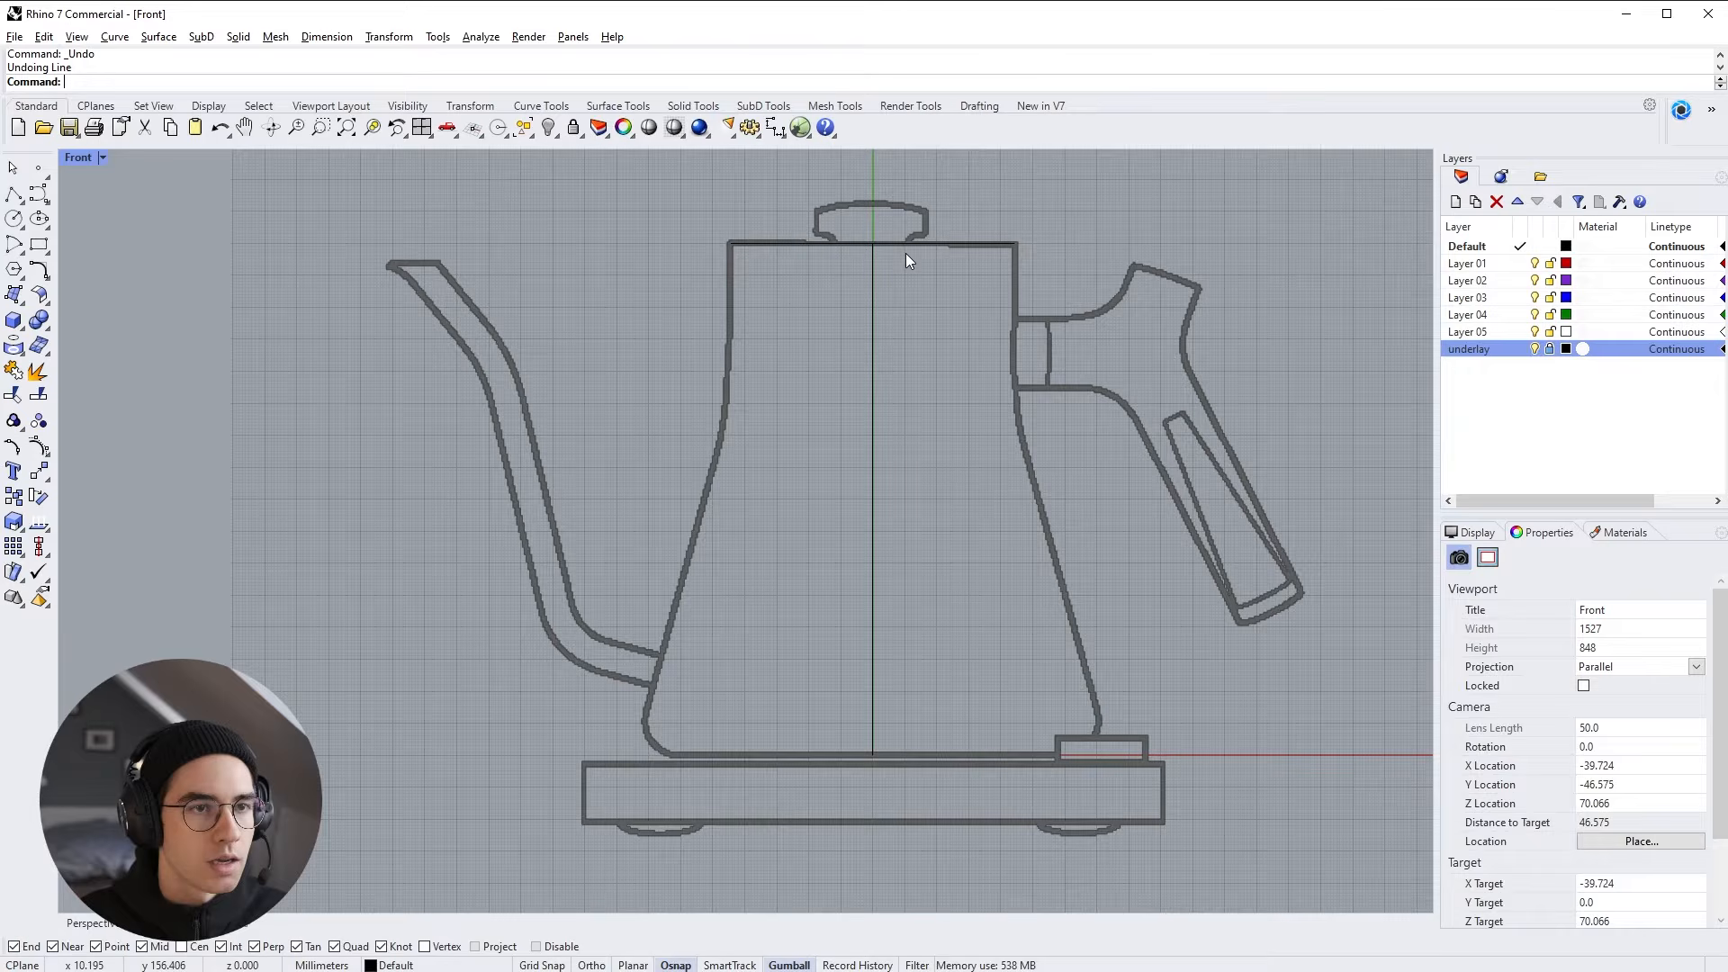
Draw a line from the vertical centerline's top endpoint to the right endpoint of the kettle's horizontal top line
{"action": "left_click", "coordinate": [909, 245]}
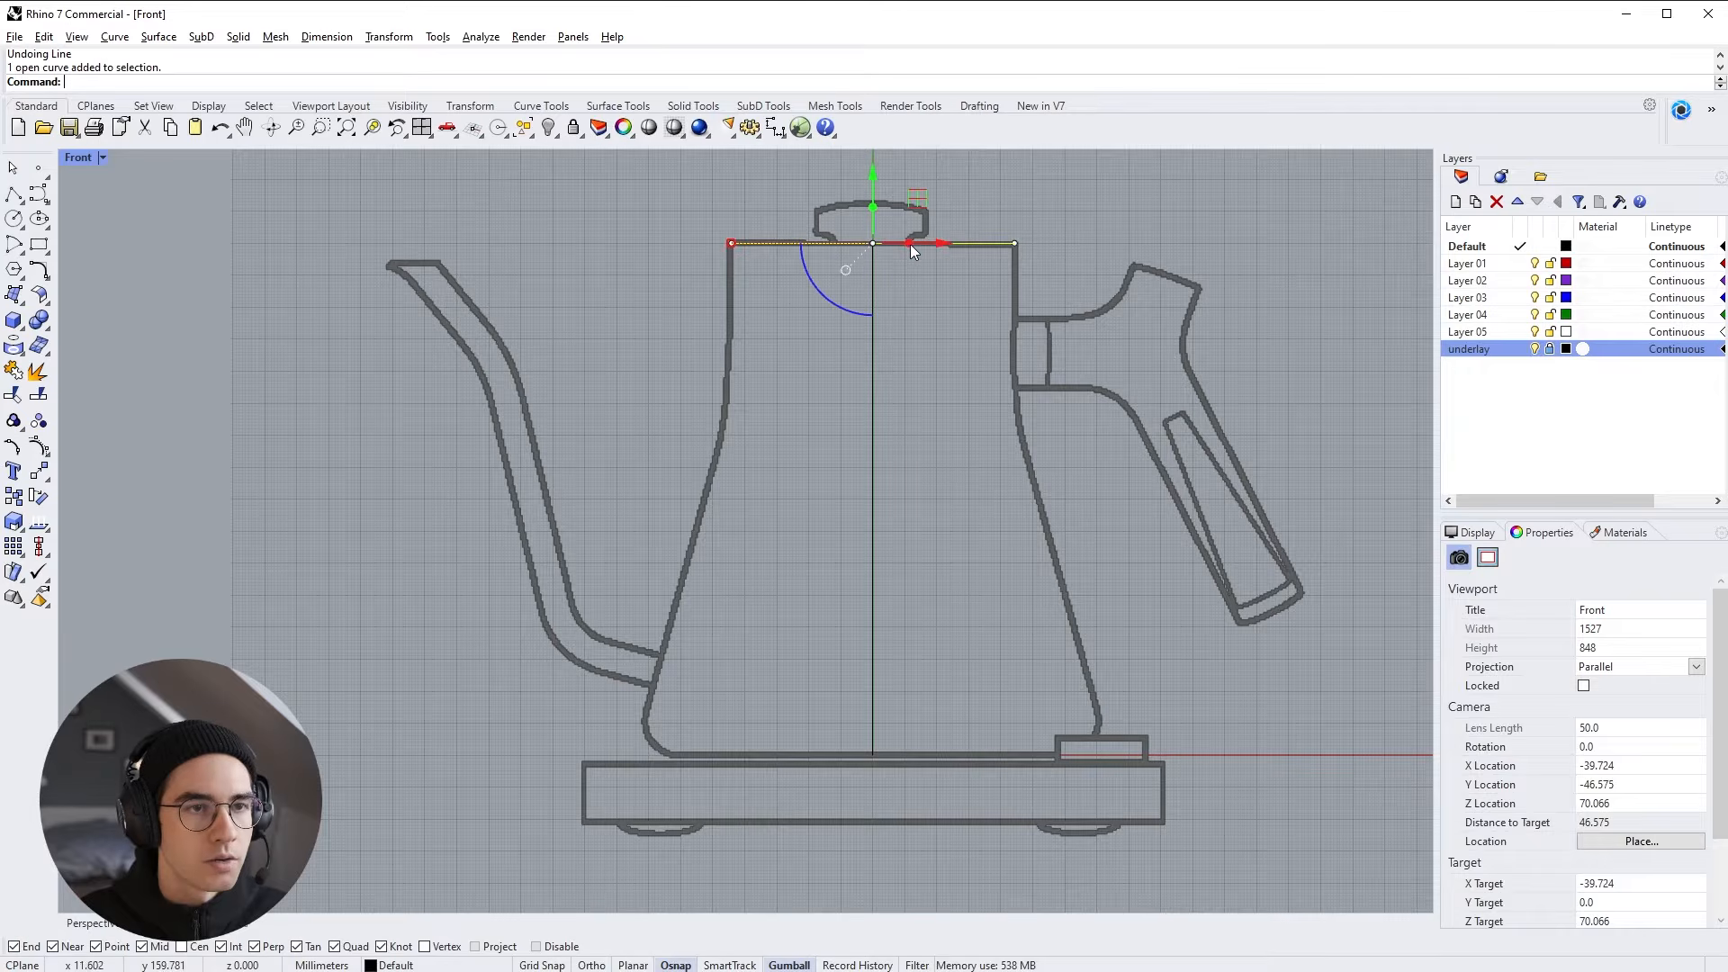
{"action": "left_click", "coordinate": [935, 317]}
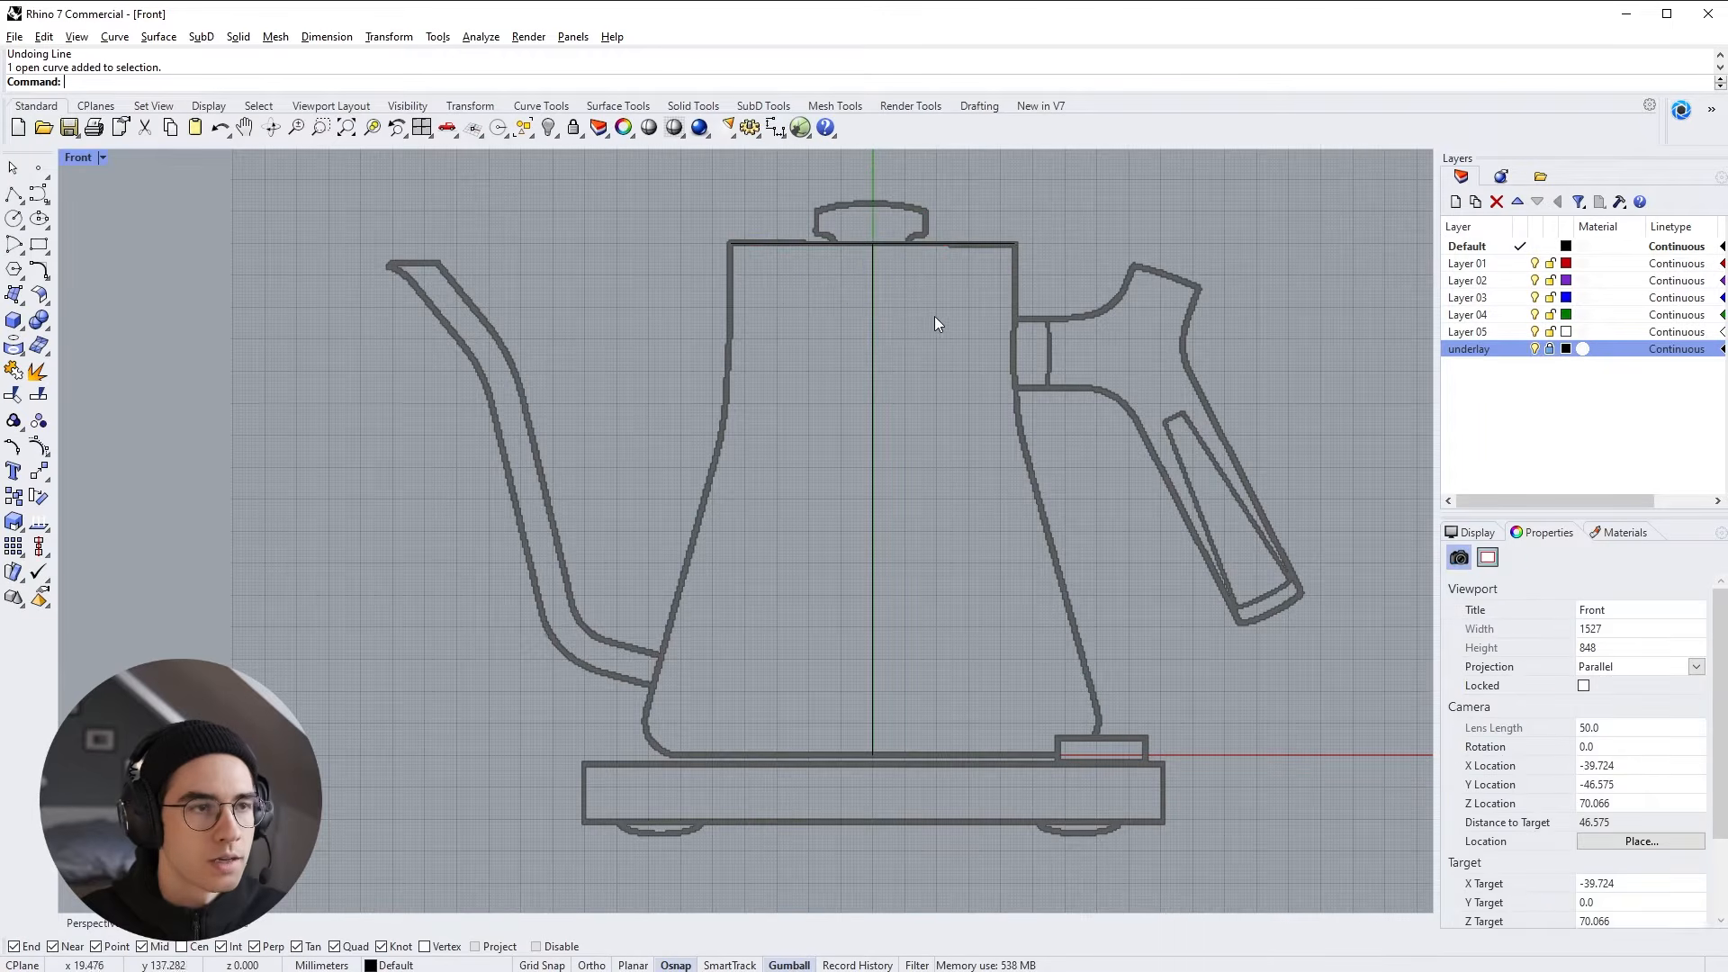
{"action": "left_click", "coordinate": [15, 195]}
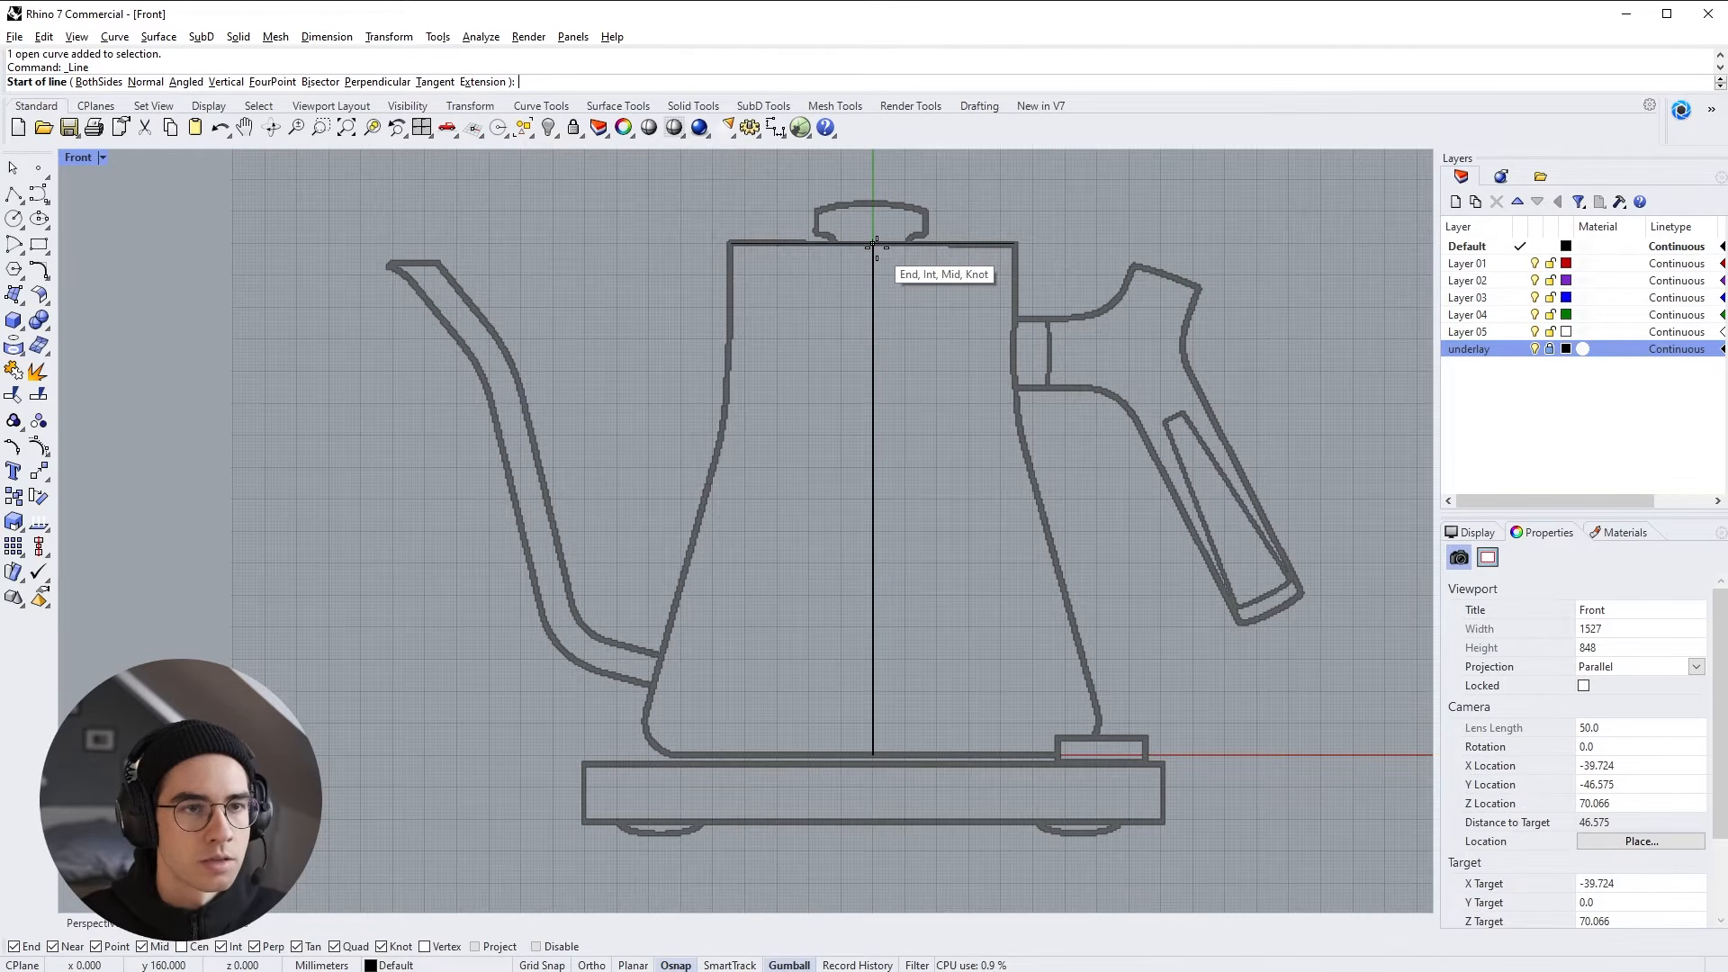
{"action": "left_click", "coordinate": [873, 244]}
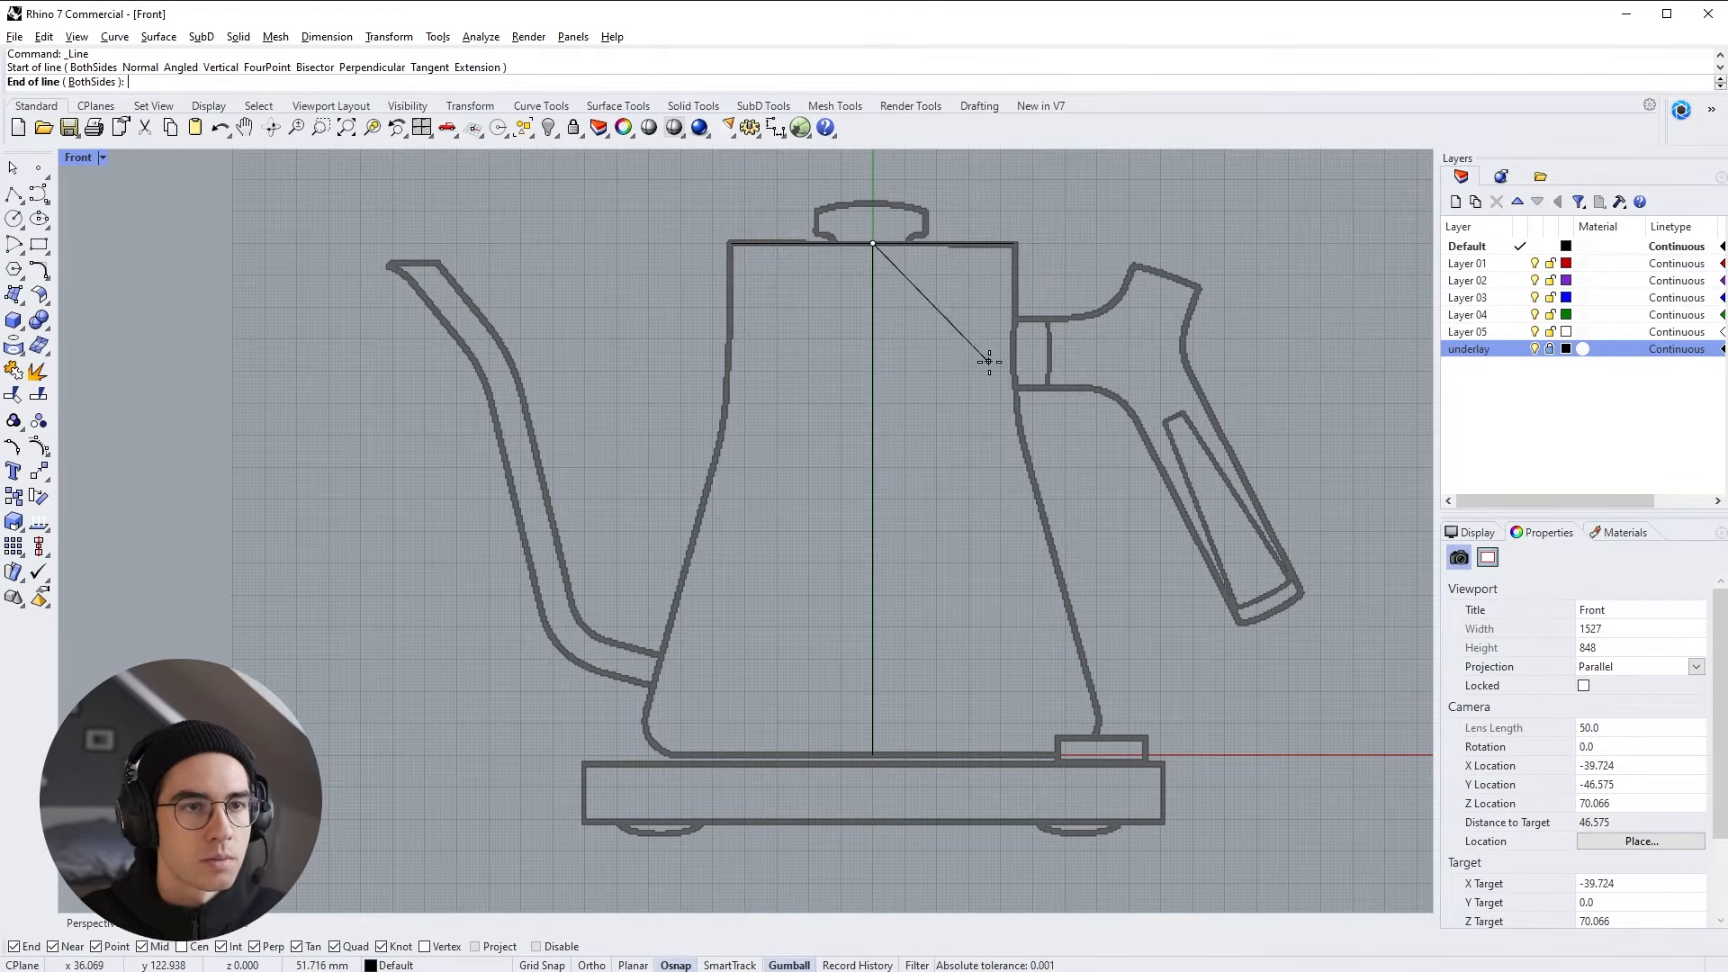
{"action": "left_click", "coordinate": [1016, 242]}
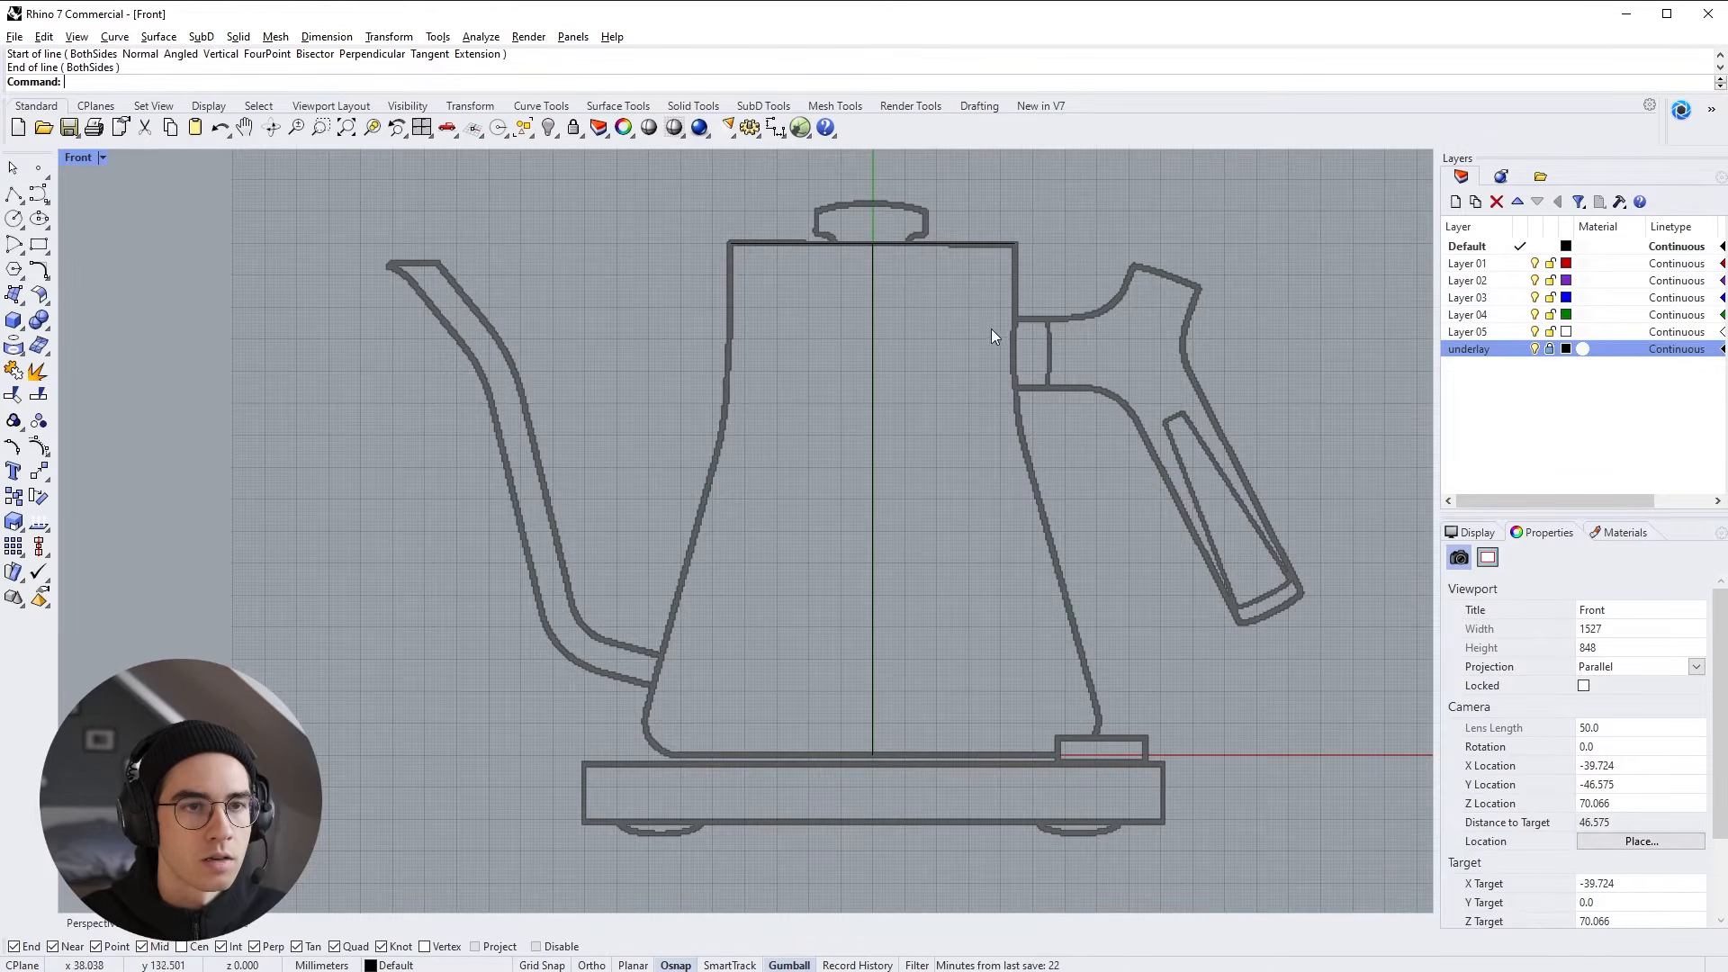
Draw a vertical line straight down from the kettle's top-right corner, ending below the shoulder where the body begins to flare
{"action": "right_click", "coordinate": [1035, 247]}
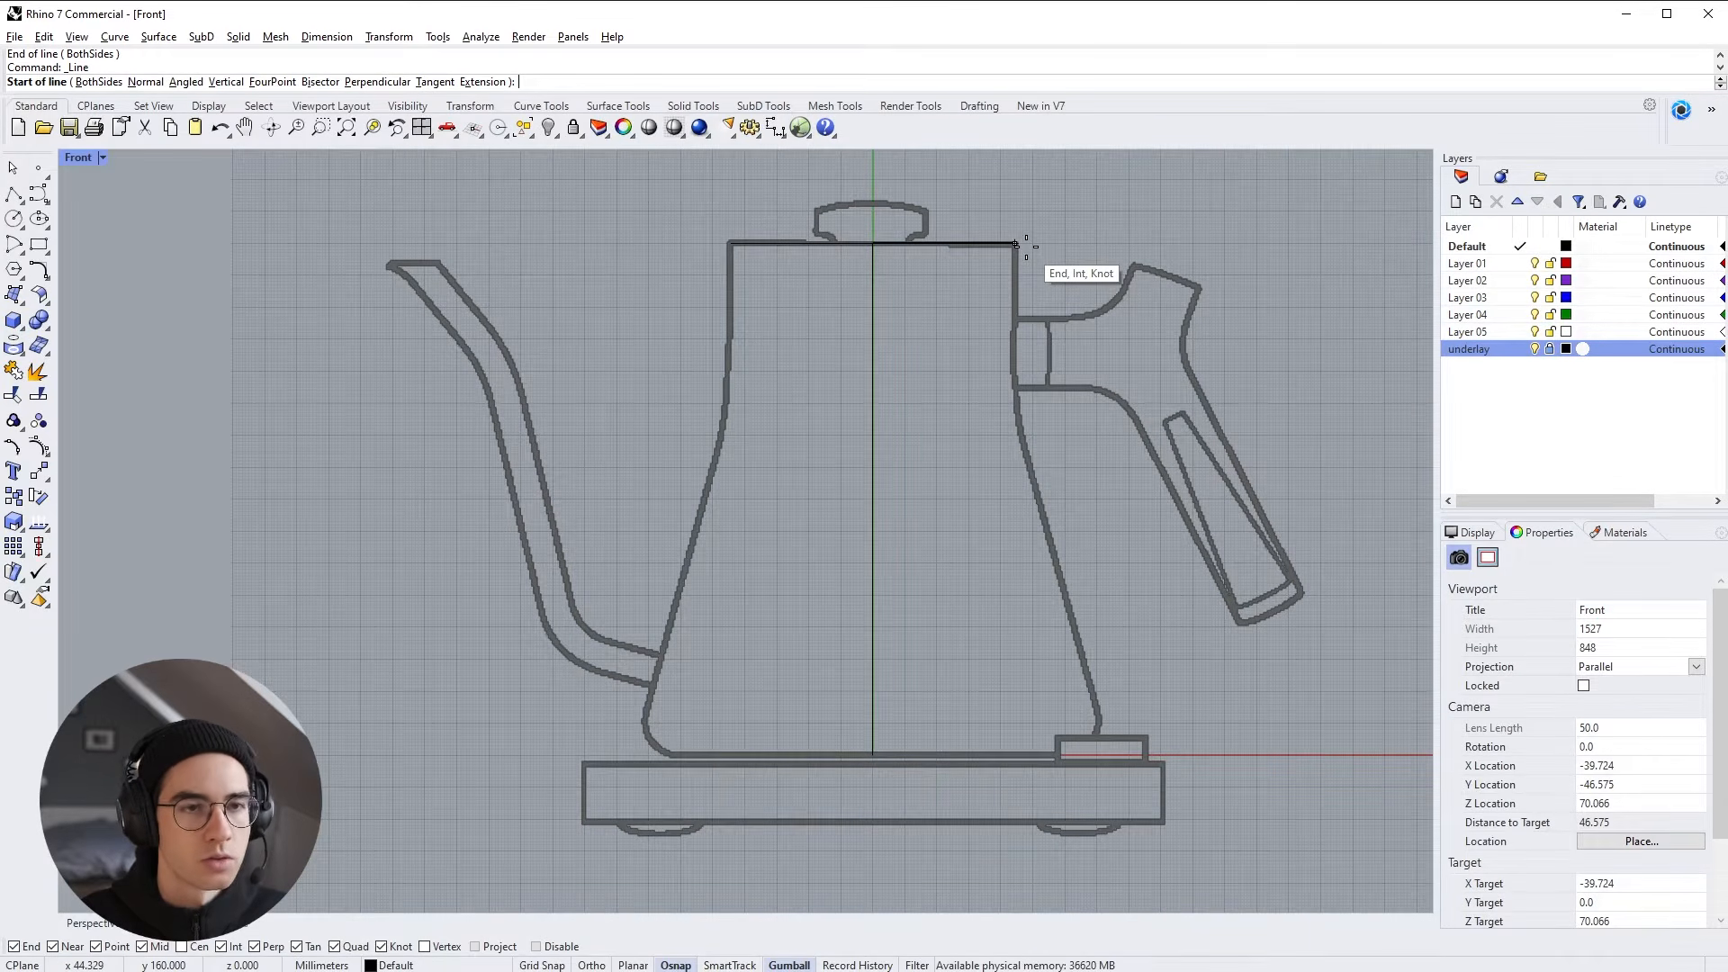
{"action": "key", "text": "Escape"}
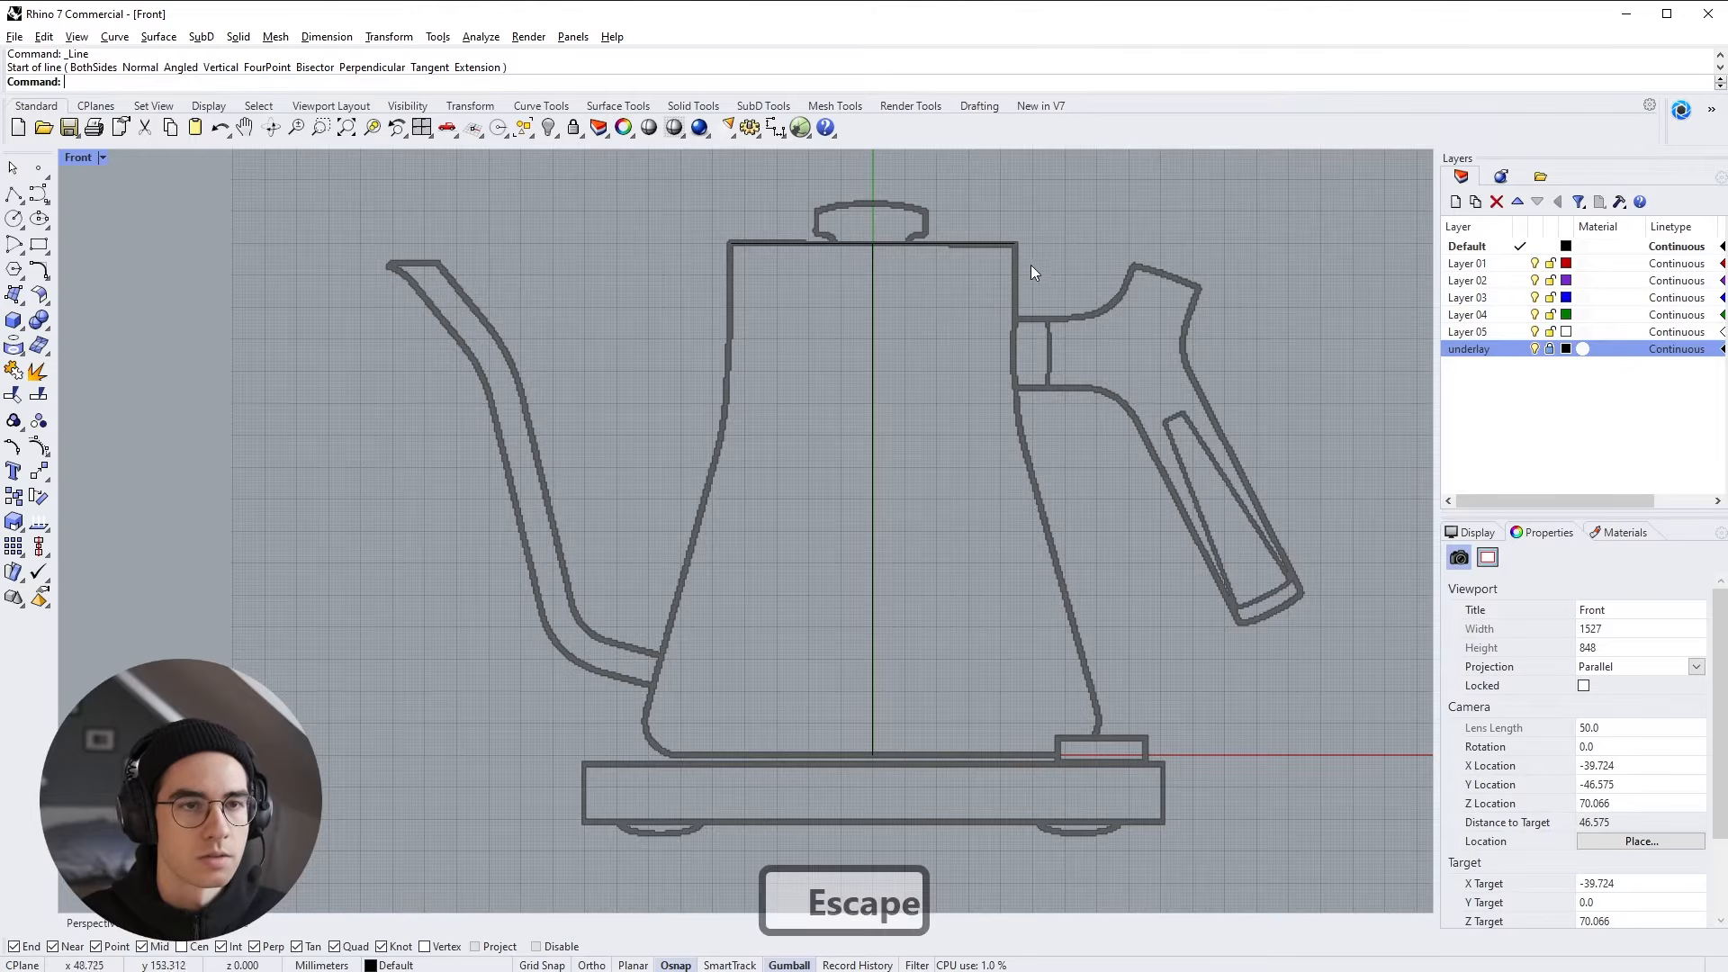
{"action": "key", "text": "Return"}
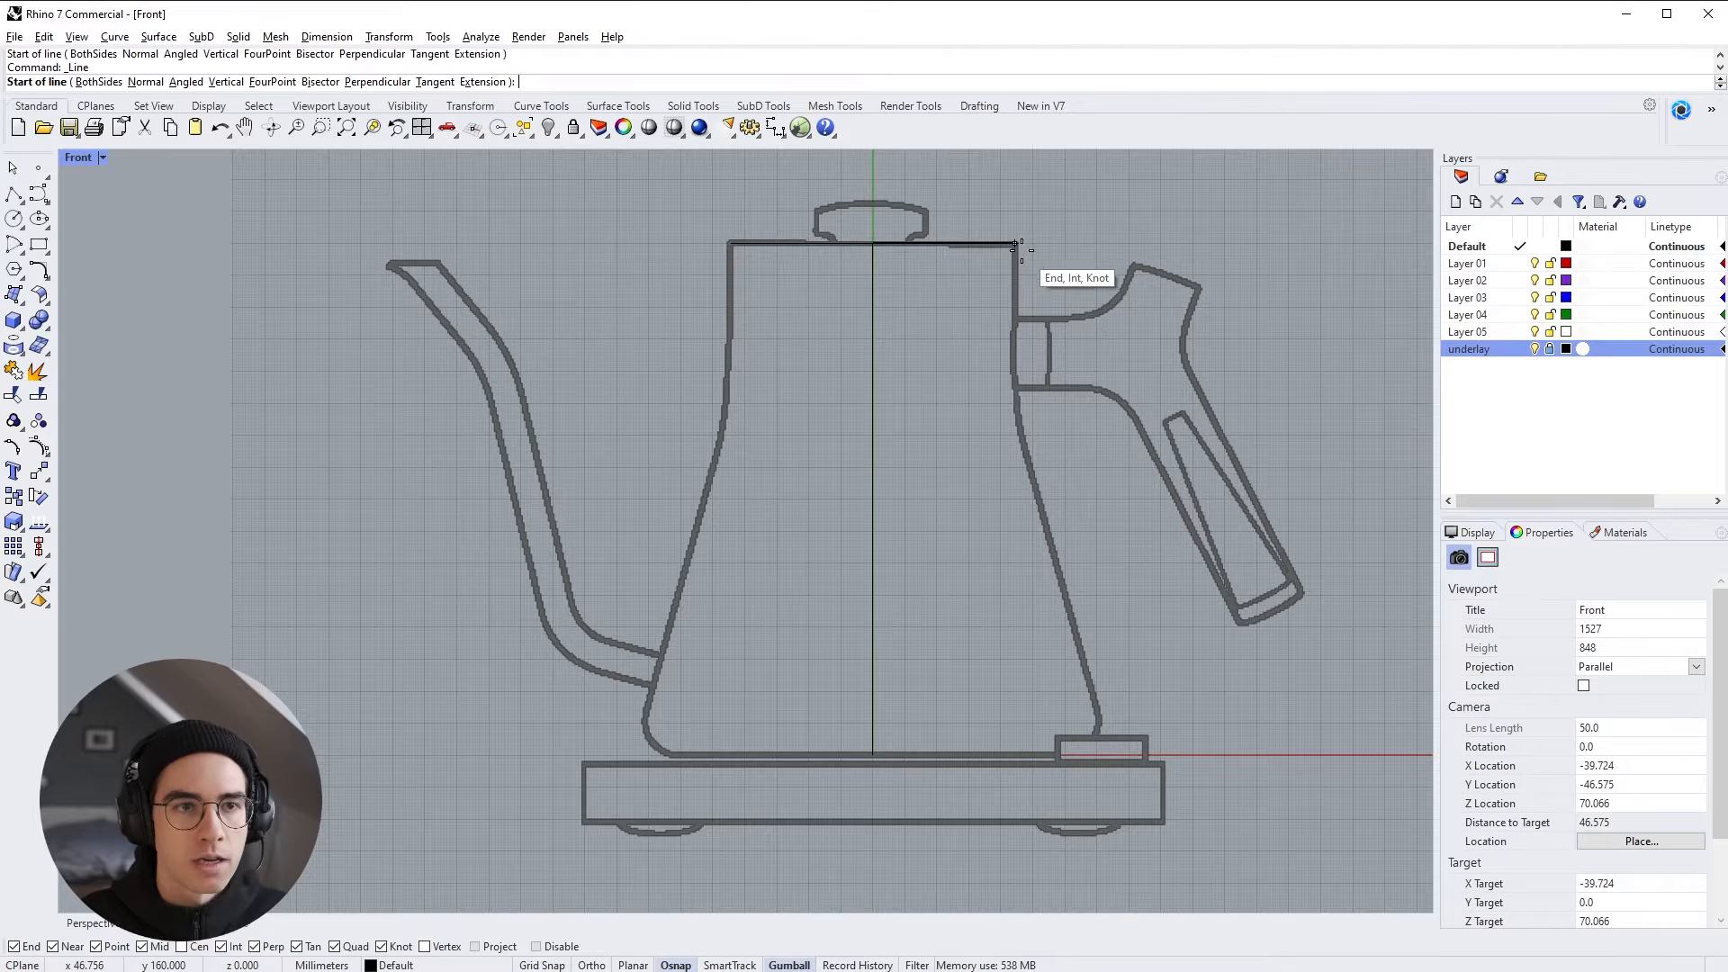
{"action": "left_click", "coordinate": [1012, 243]}
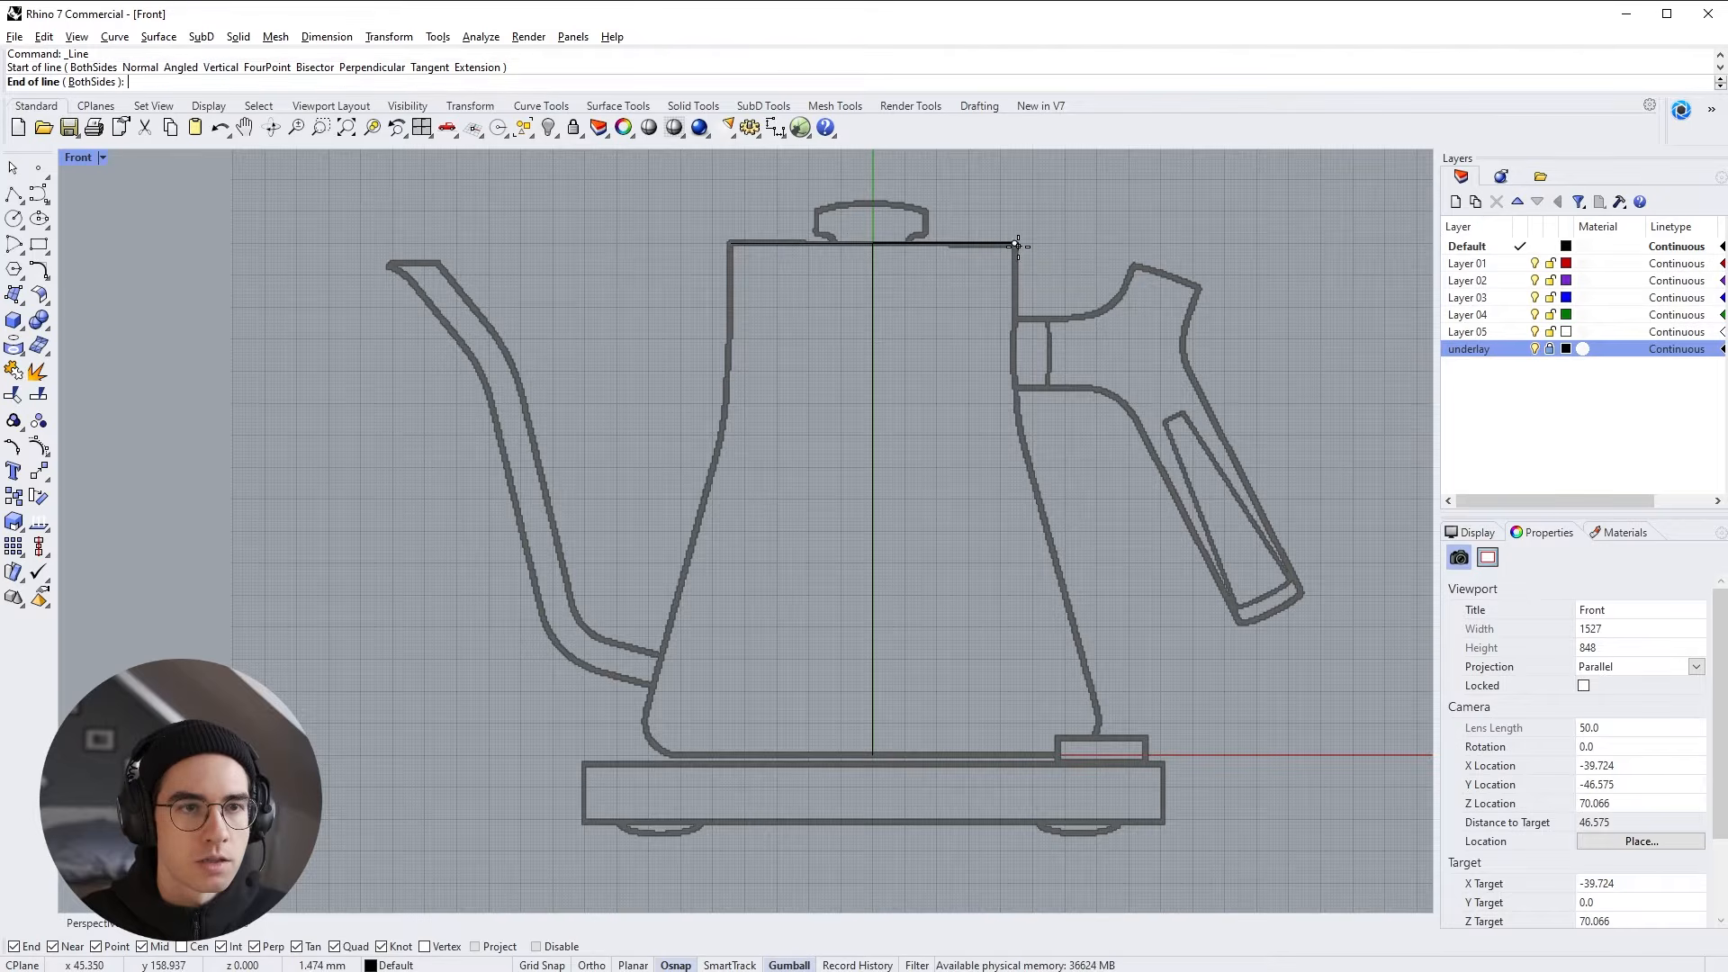
{"action": "left_click", "coordinate": [1001, 525]}
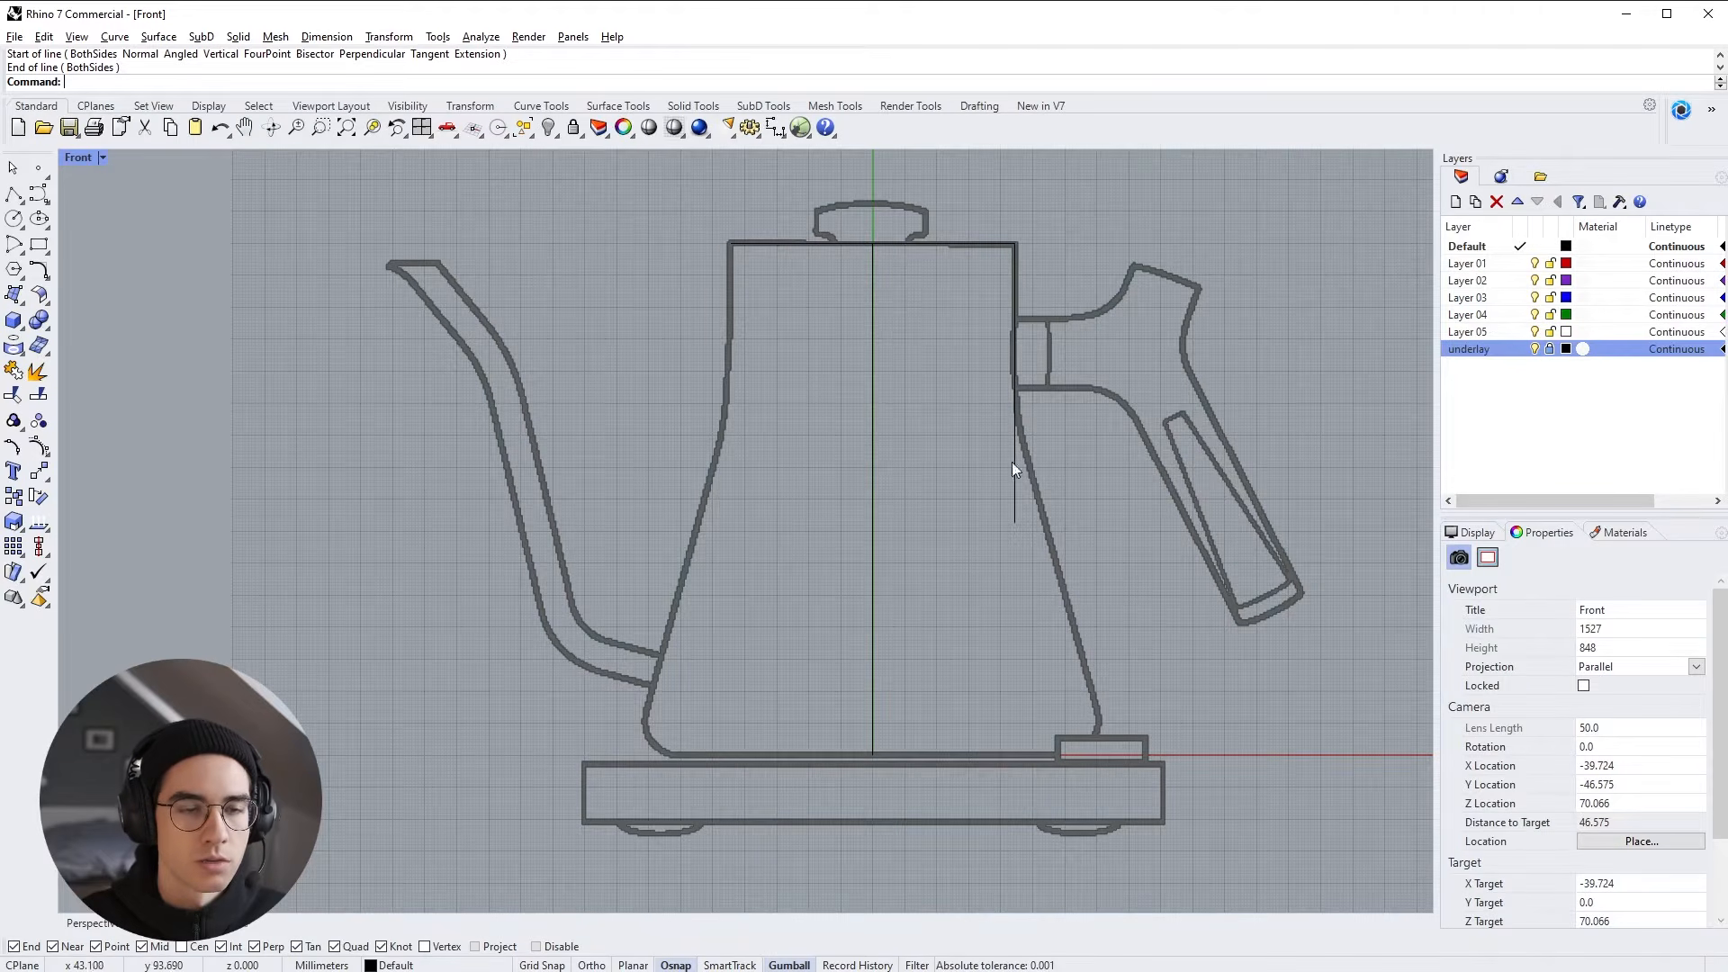
Draw a horizontal line from the centerline's bottom endpoint to the right, ending beyond the edge of the base
{"action": "key", "text": "Return"}
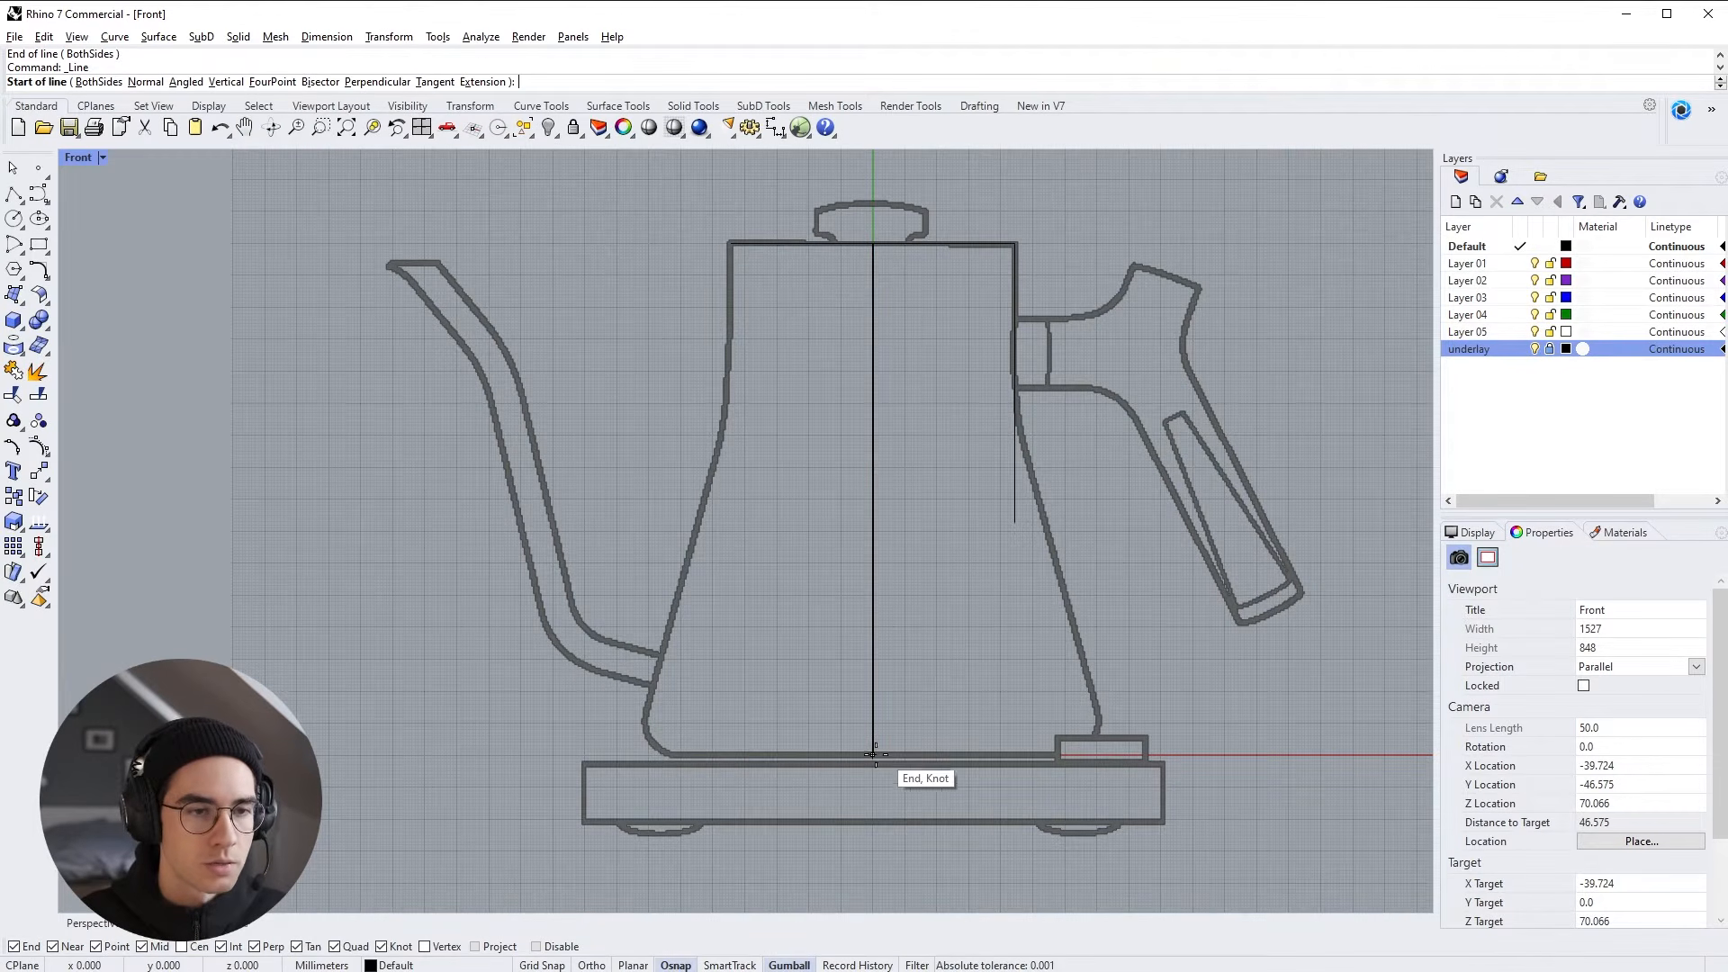
{"action": "left_click", "coordinate": [873, 754]}
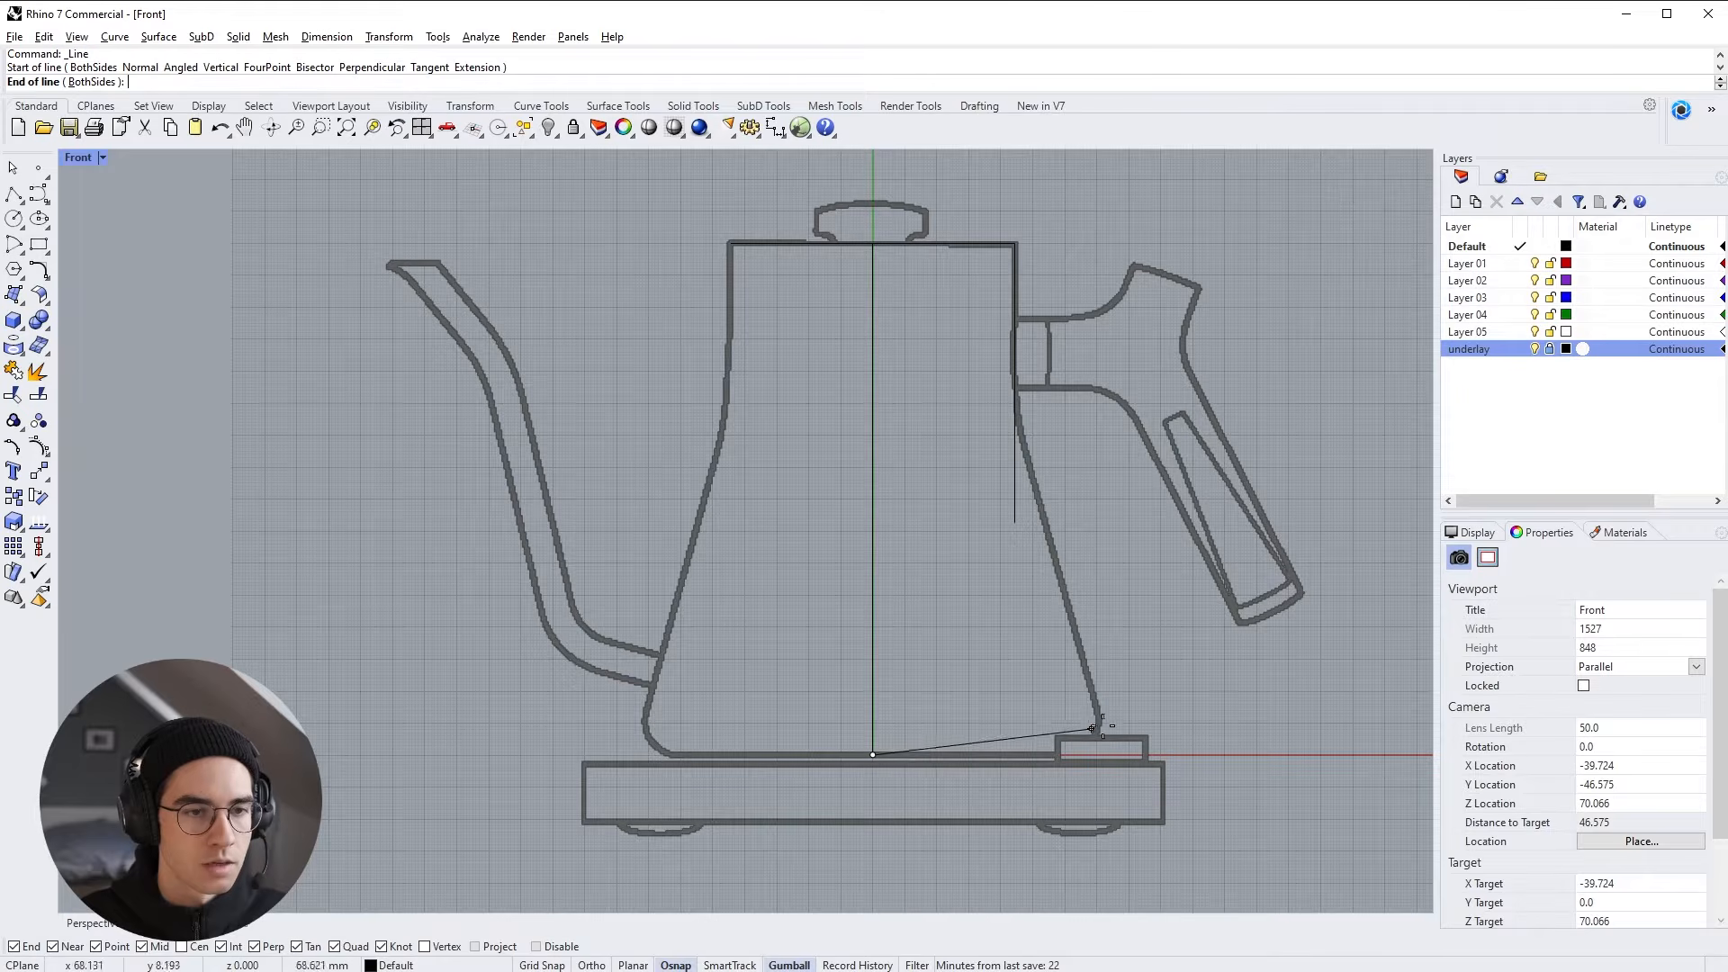
{"action": "left_click", "coordinate": [1229, 754], "text": "shift"}
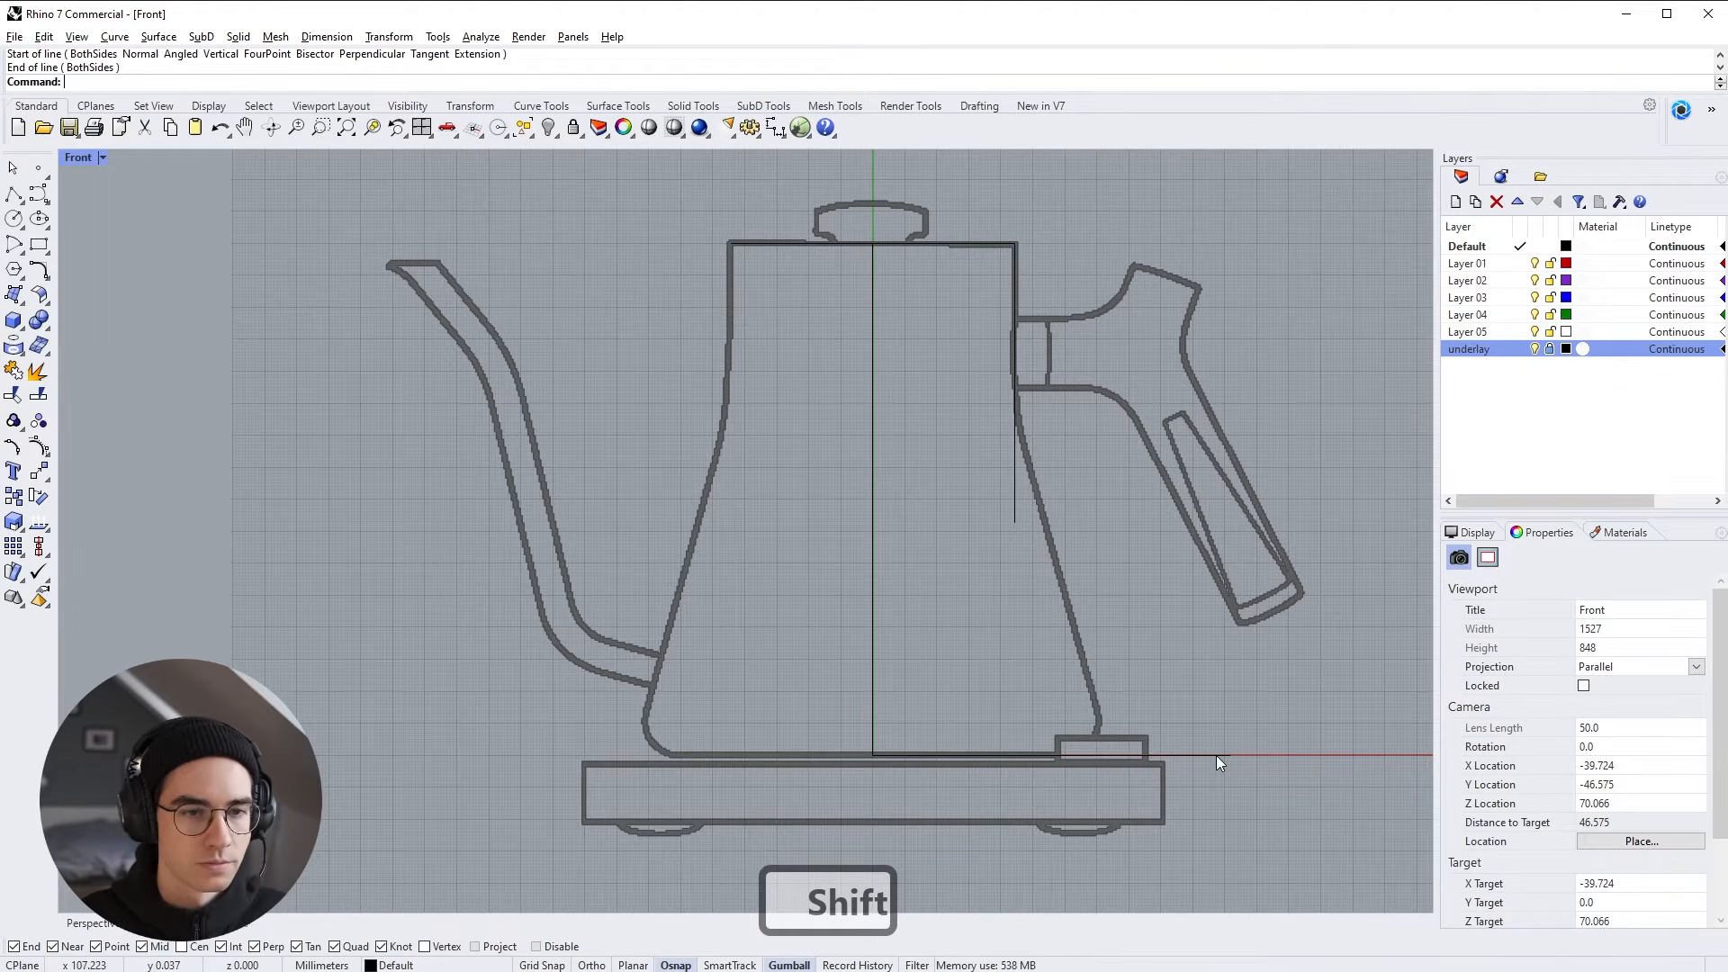
Draw a short slanted line along the outer edge of the kettle's right side wall, following the underlay
{"action": "scroll", "coordinate": [1088, 652], "scroll_direction": "up", "scroll_amount": 6}
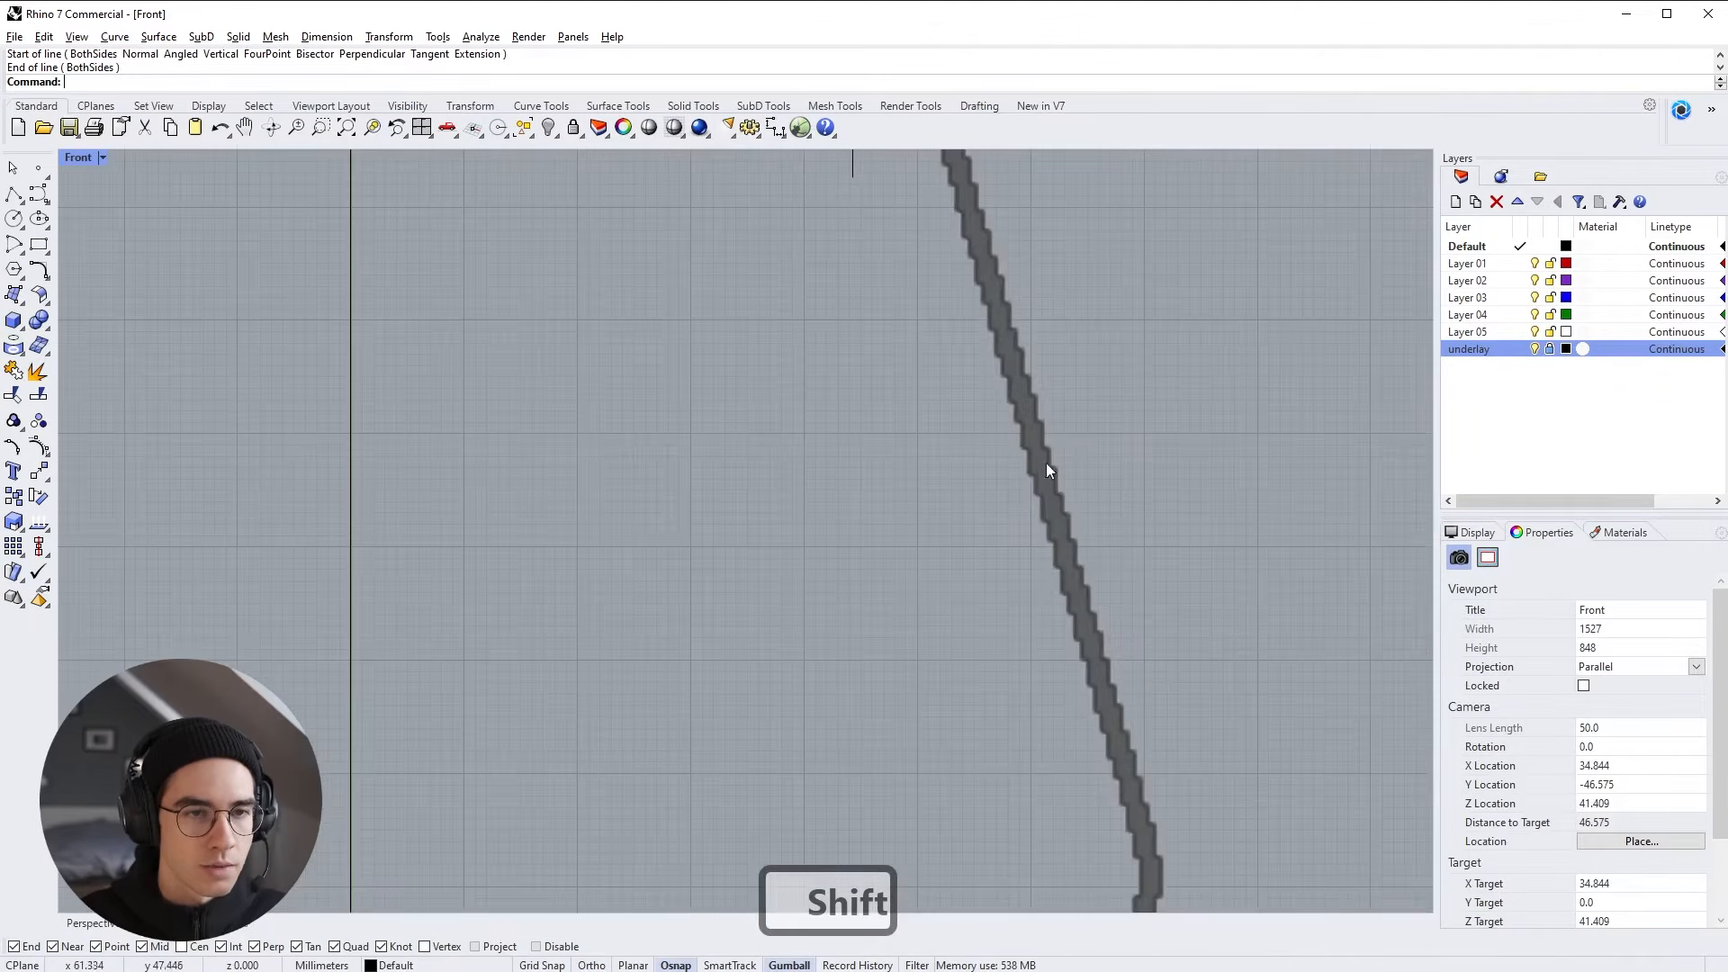
{"action": "scroll", "coordinate": [1050, 289], "scroll_direction": "up", "scroll_amount": 3}
{"action": "right_click", "coordinate": [987, 308]}
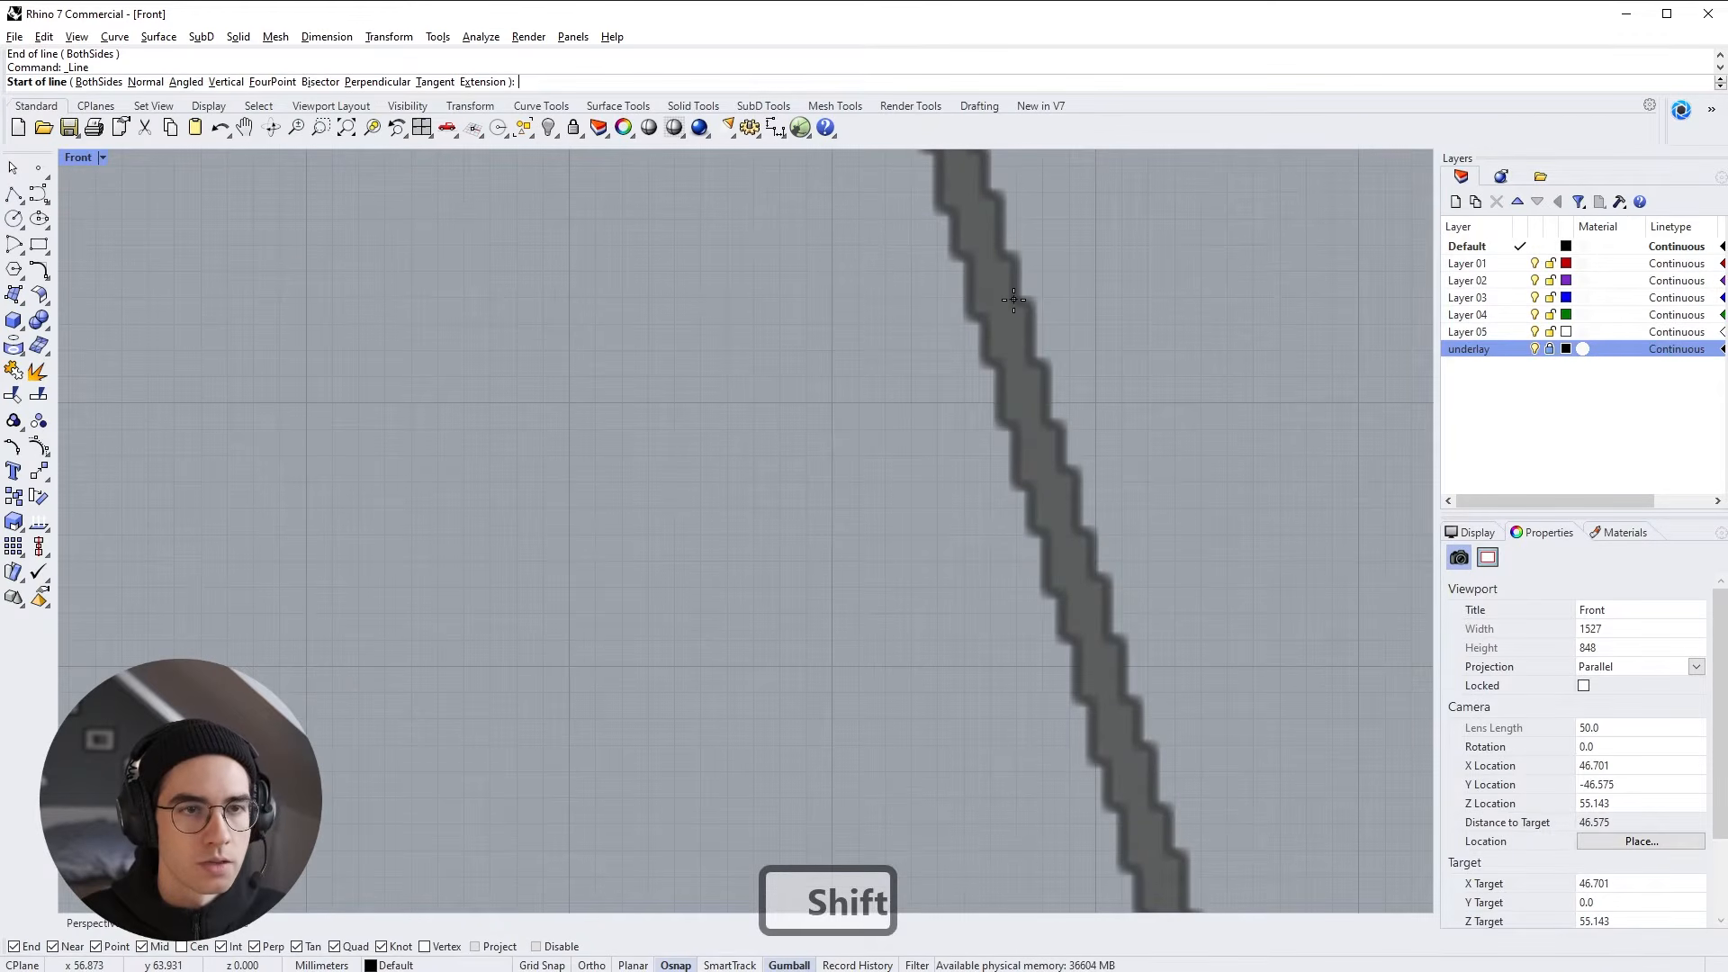
{"action": "left_click", "coordinate": [1013, 300]}
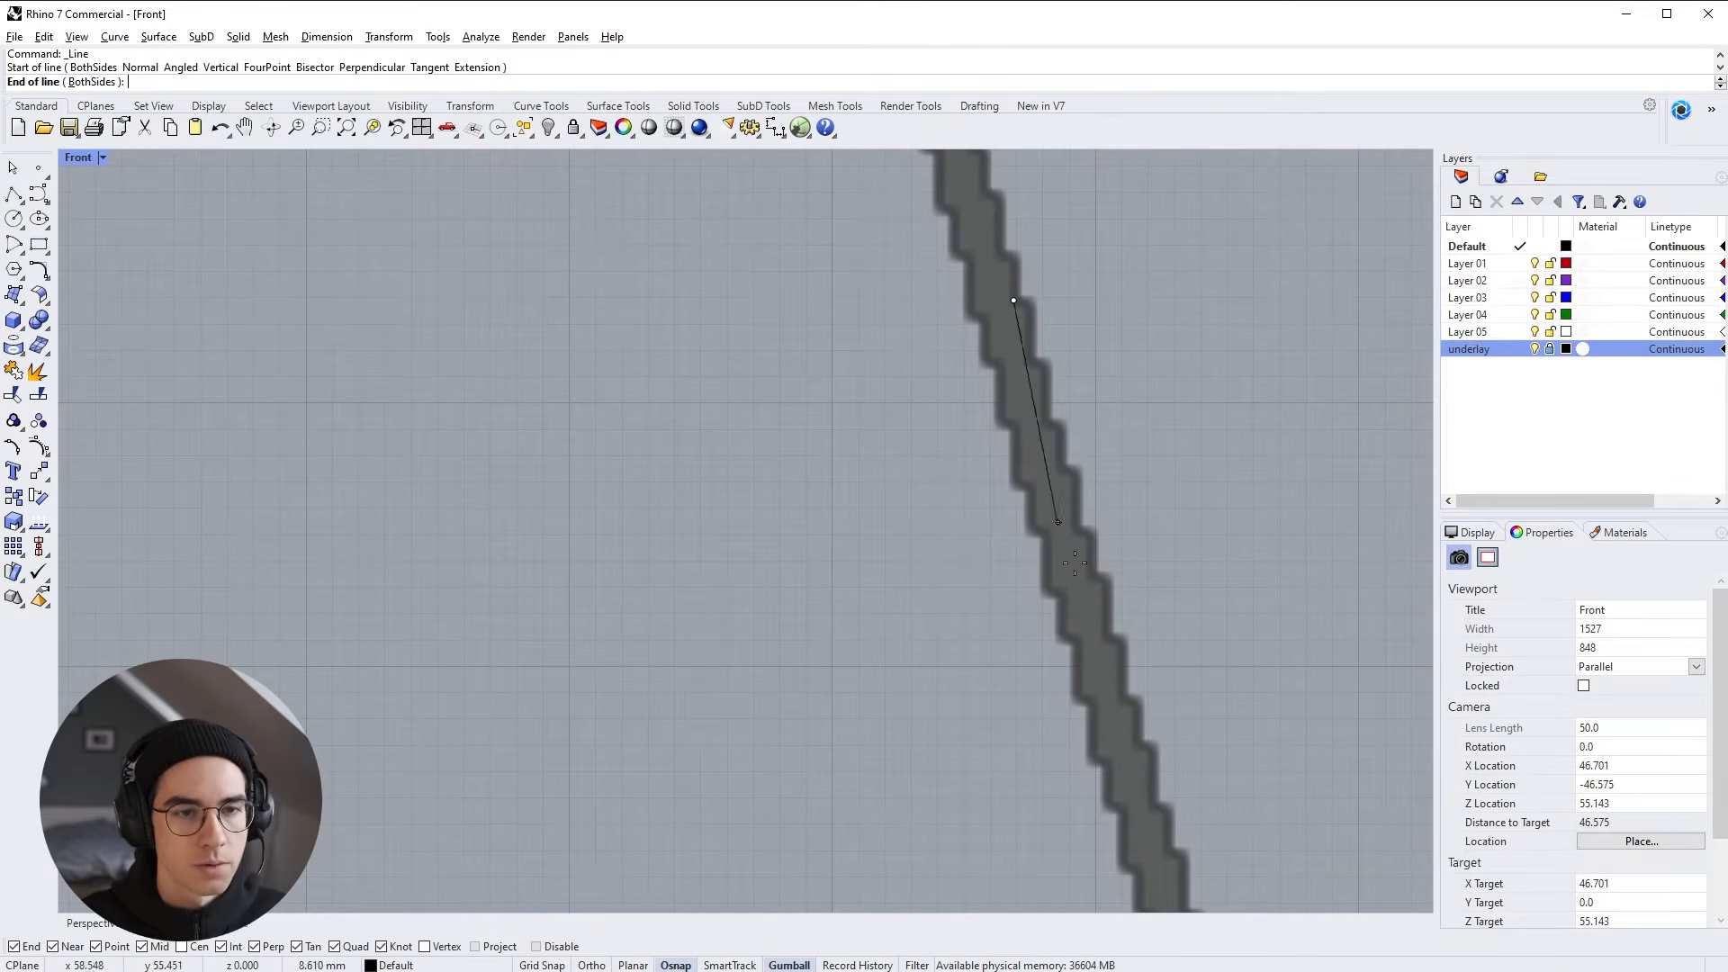
{"action": "left_click", "coordinate": [1153, 809]}
Scale the short slanted line uniformly so it extends past both the right vertical line and the bottom line
{"action": "scroll", "coordinate": [1056, 517], "scroll_direction": "down", "scroll_amount": 5}
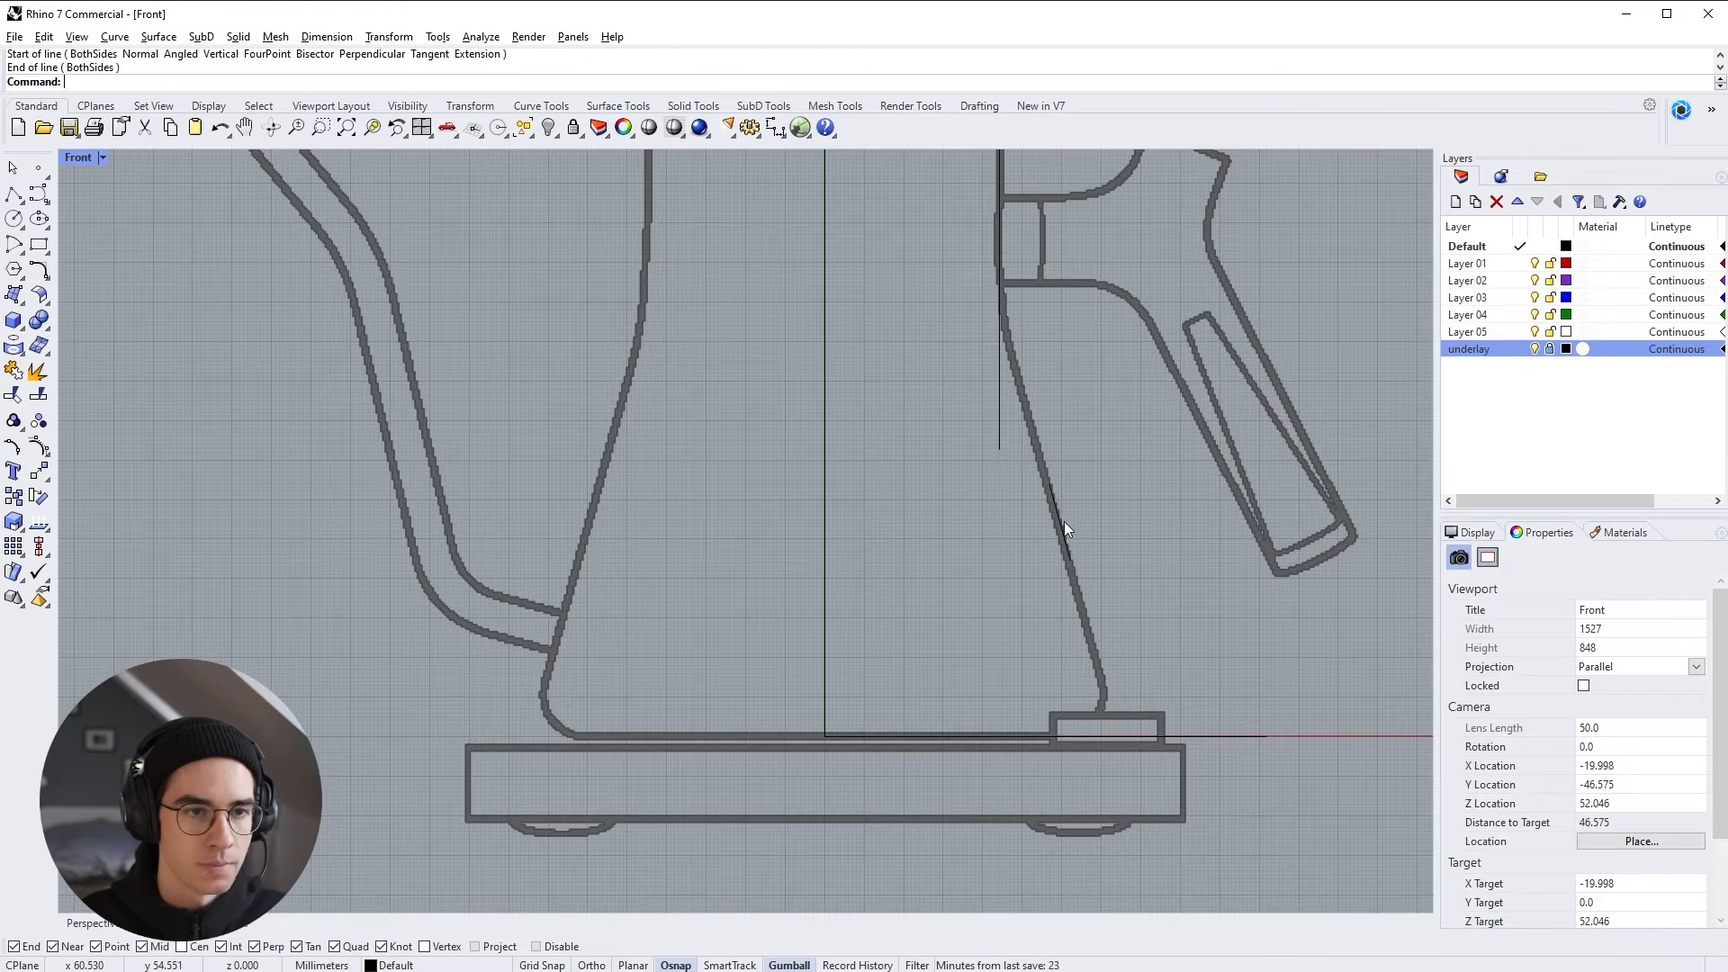
{"action": "scroll", "coordinate": [1060, 516], "scroll_direction": "up", "scroll_amount": 5}
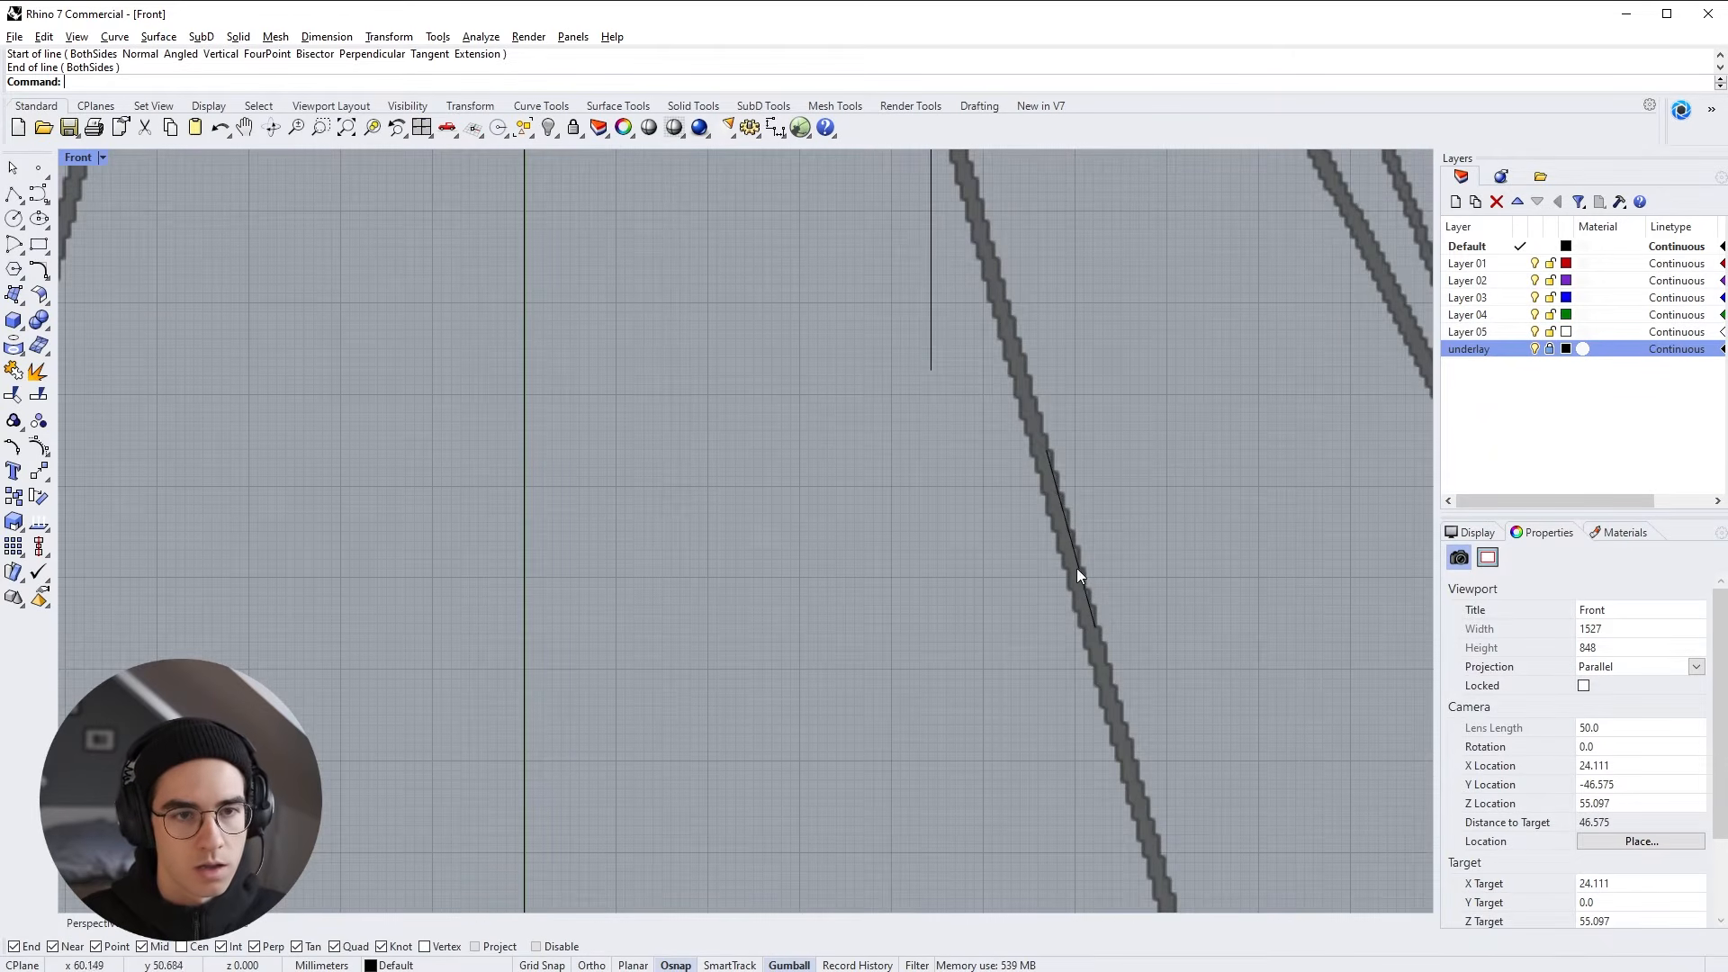
{"action": "left_click", "coordinate": [1071, 542]}
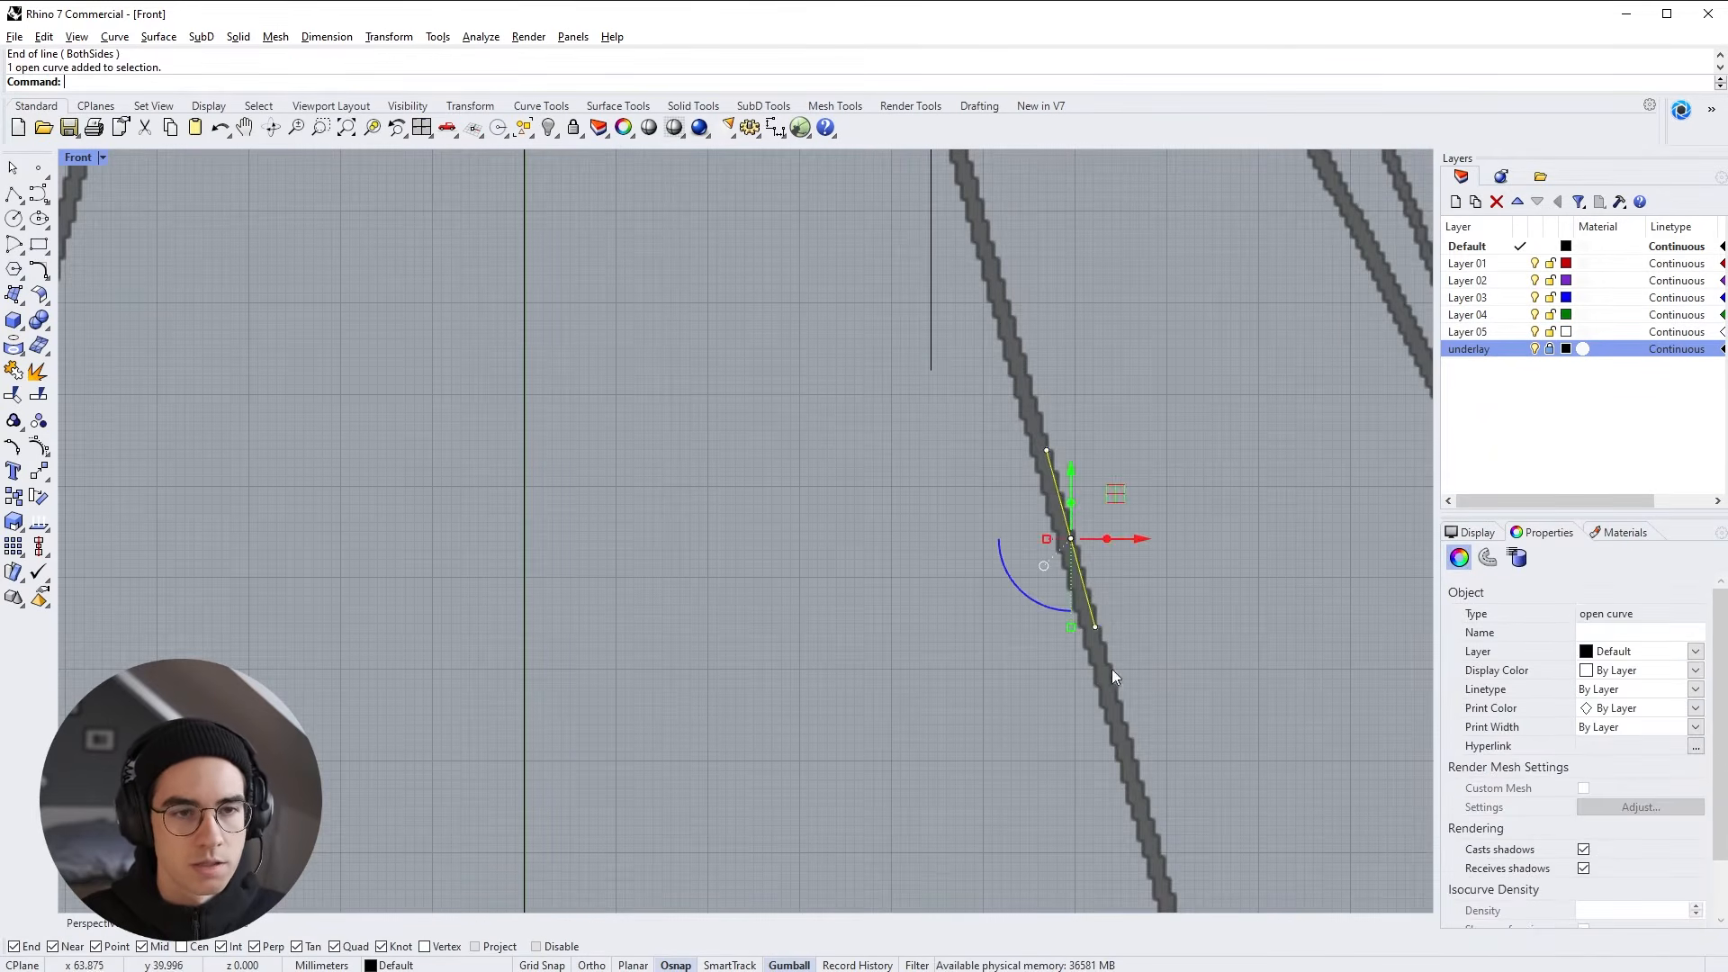
{"action": "scroll", "coordinate": [1148, 571], "scroll_direction": "down", "scroll_amount": 4}
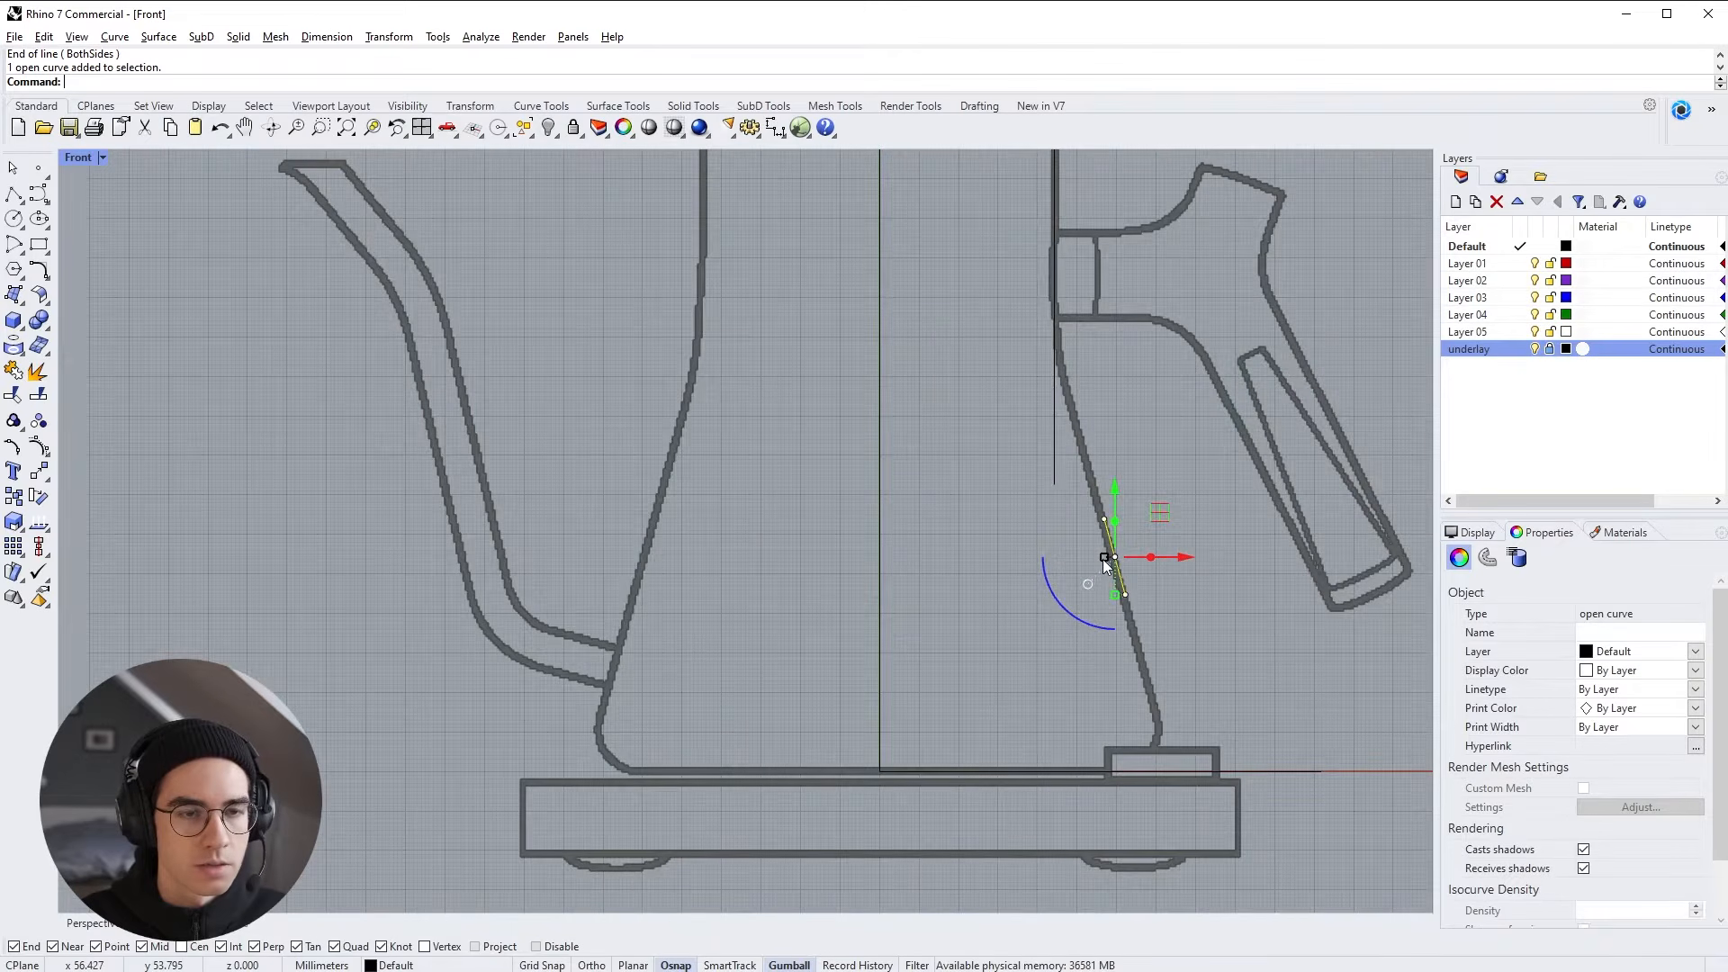
{"action": "left_click_drag", "start_coordinate": [1103, 558], "coordinate": [1039, 544], "text": "shift"}
Trim the overhanging ends of the right vertical, slanted and bottom lines at their intersections with one another
{"action": "left_click", "coordinate": [1055, 369], "text": "shift"}
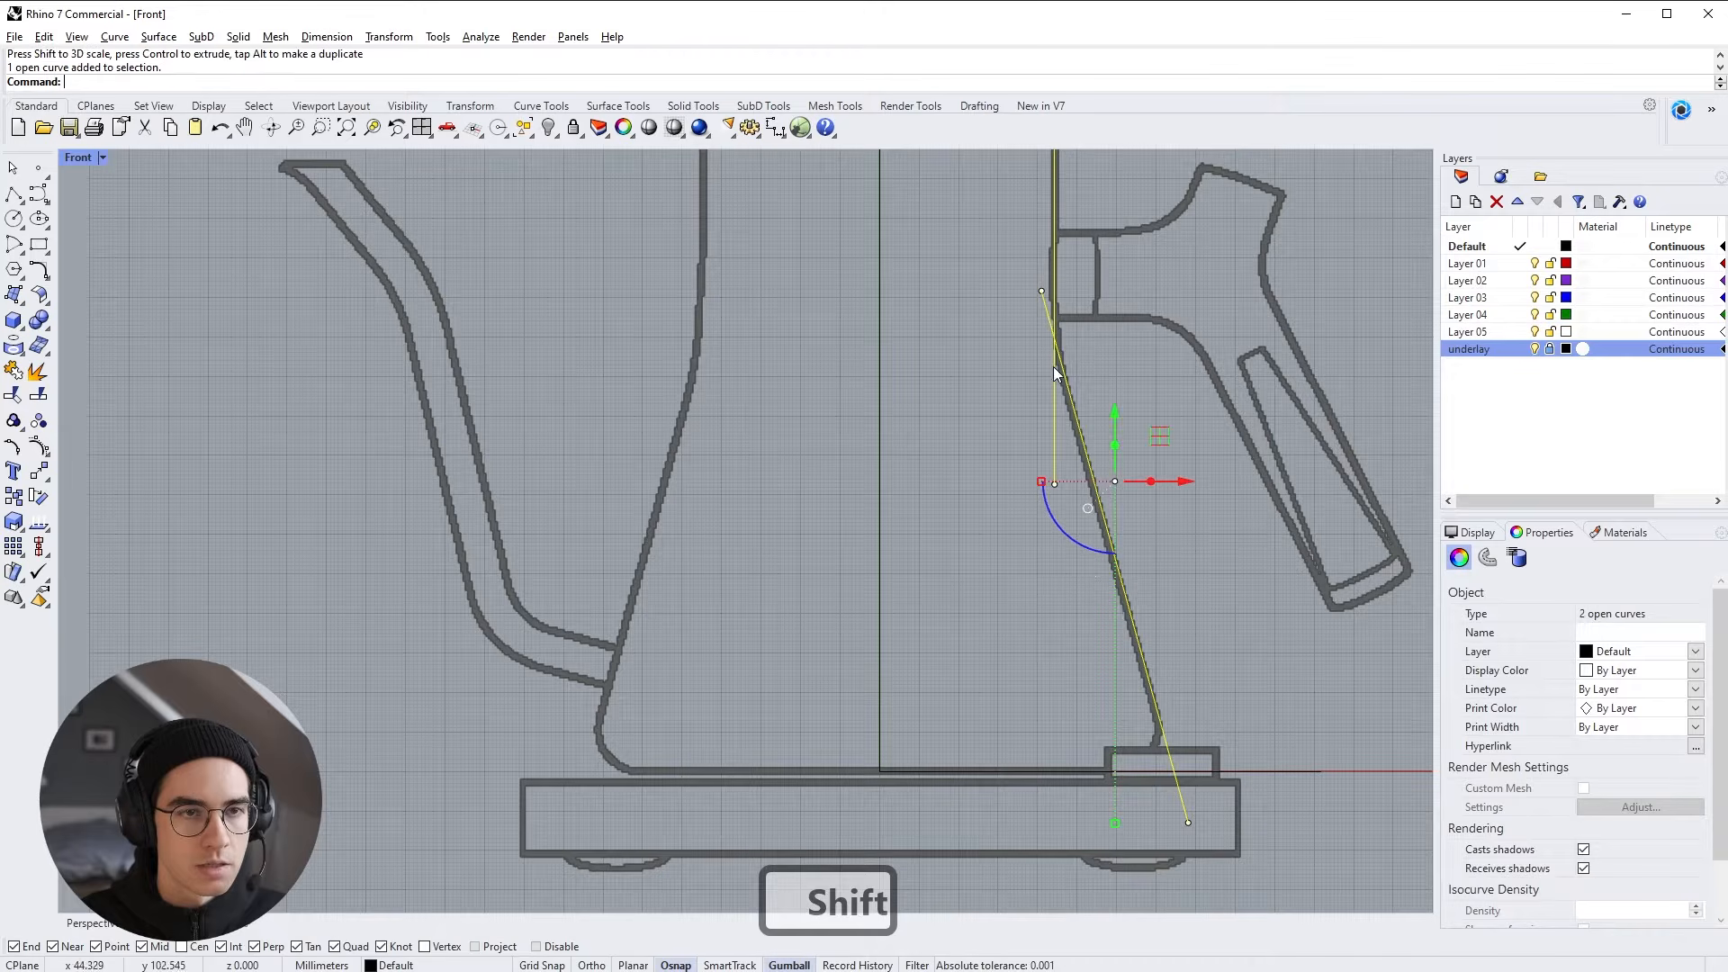
{"action": "left_click", "coordinate": [1192, 773], "text": "shift"}
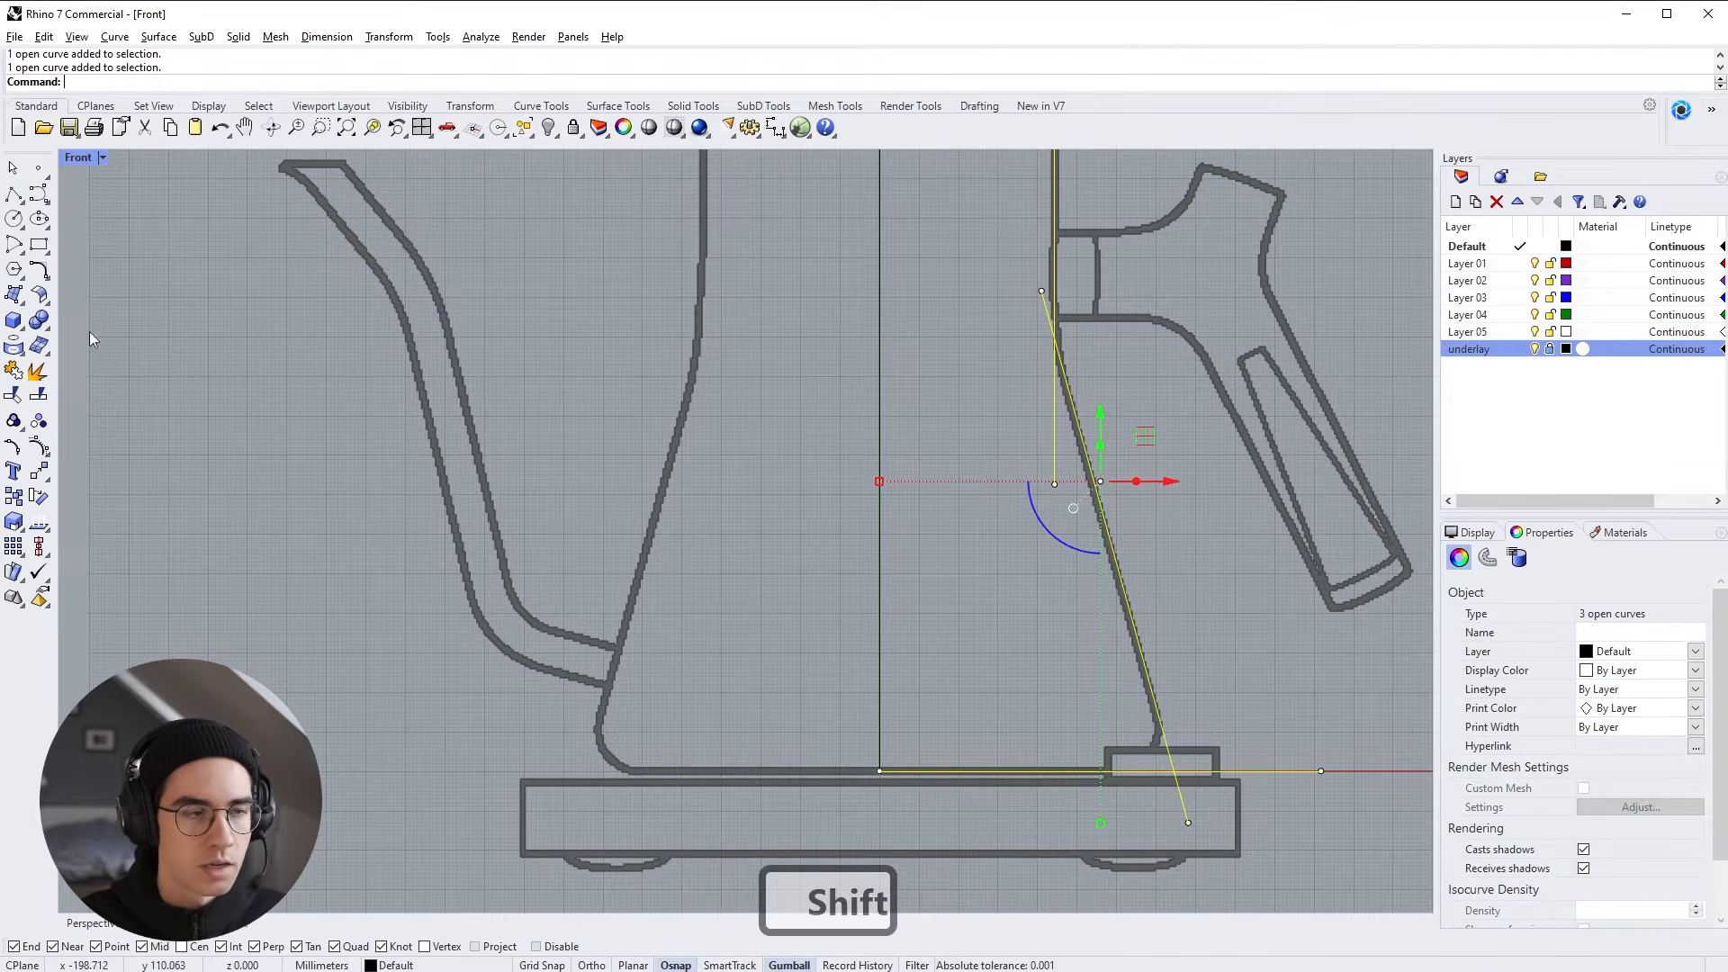
{"action": "left_click", "coordinate": [14, 396]}
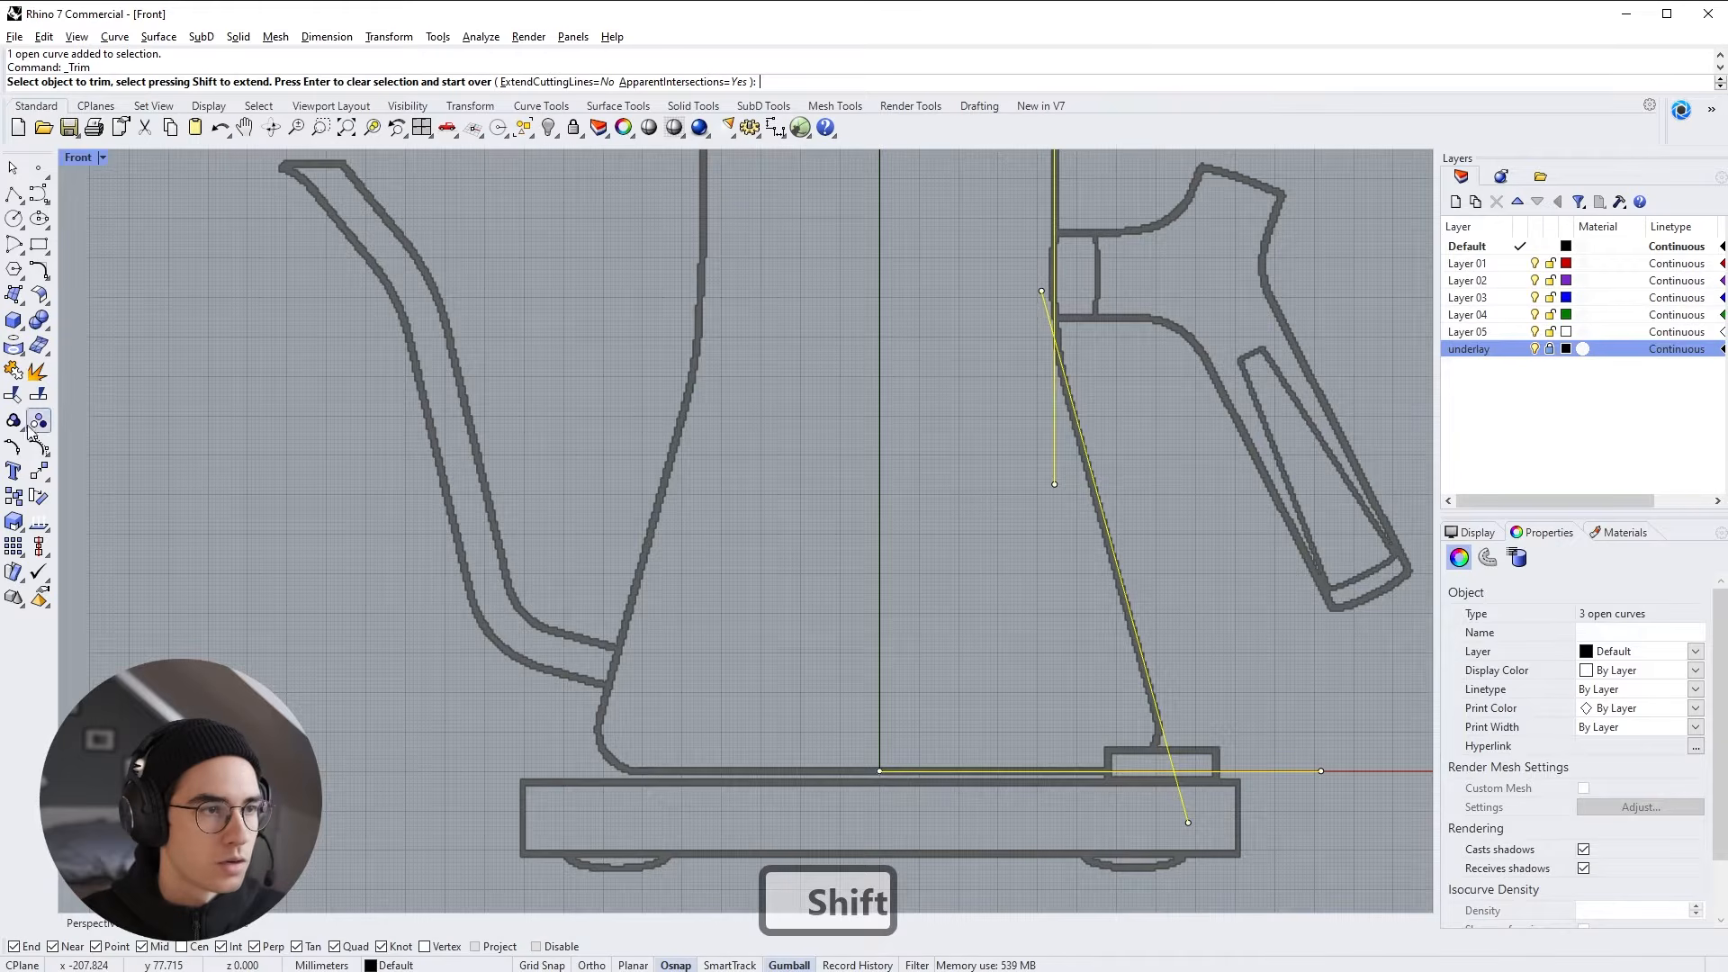
{"action": "left_click", "coordinate": [1047, 309]}
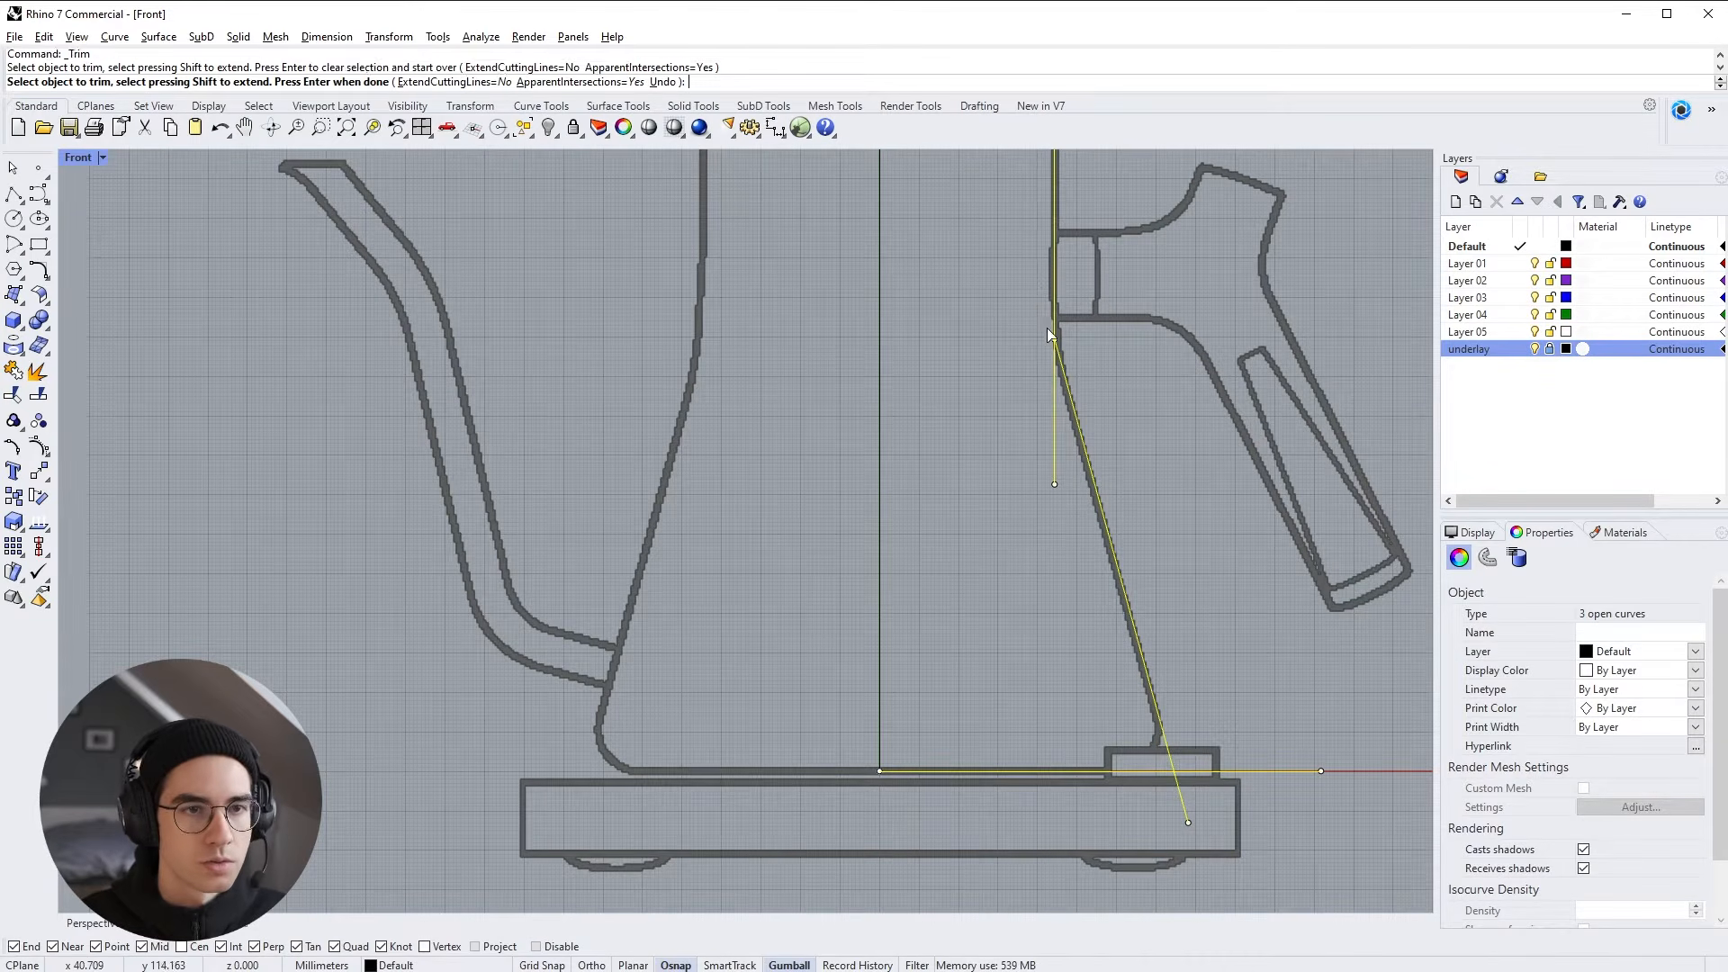
{"action": "left_click", "coordinate": [1054, 393]}
{"action": "left_click", "coordinate": [1186, 804]}
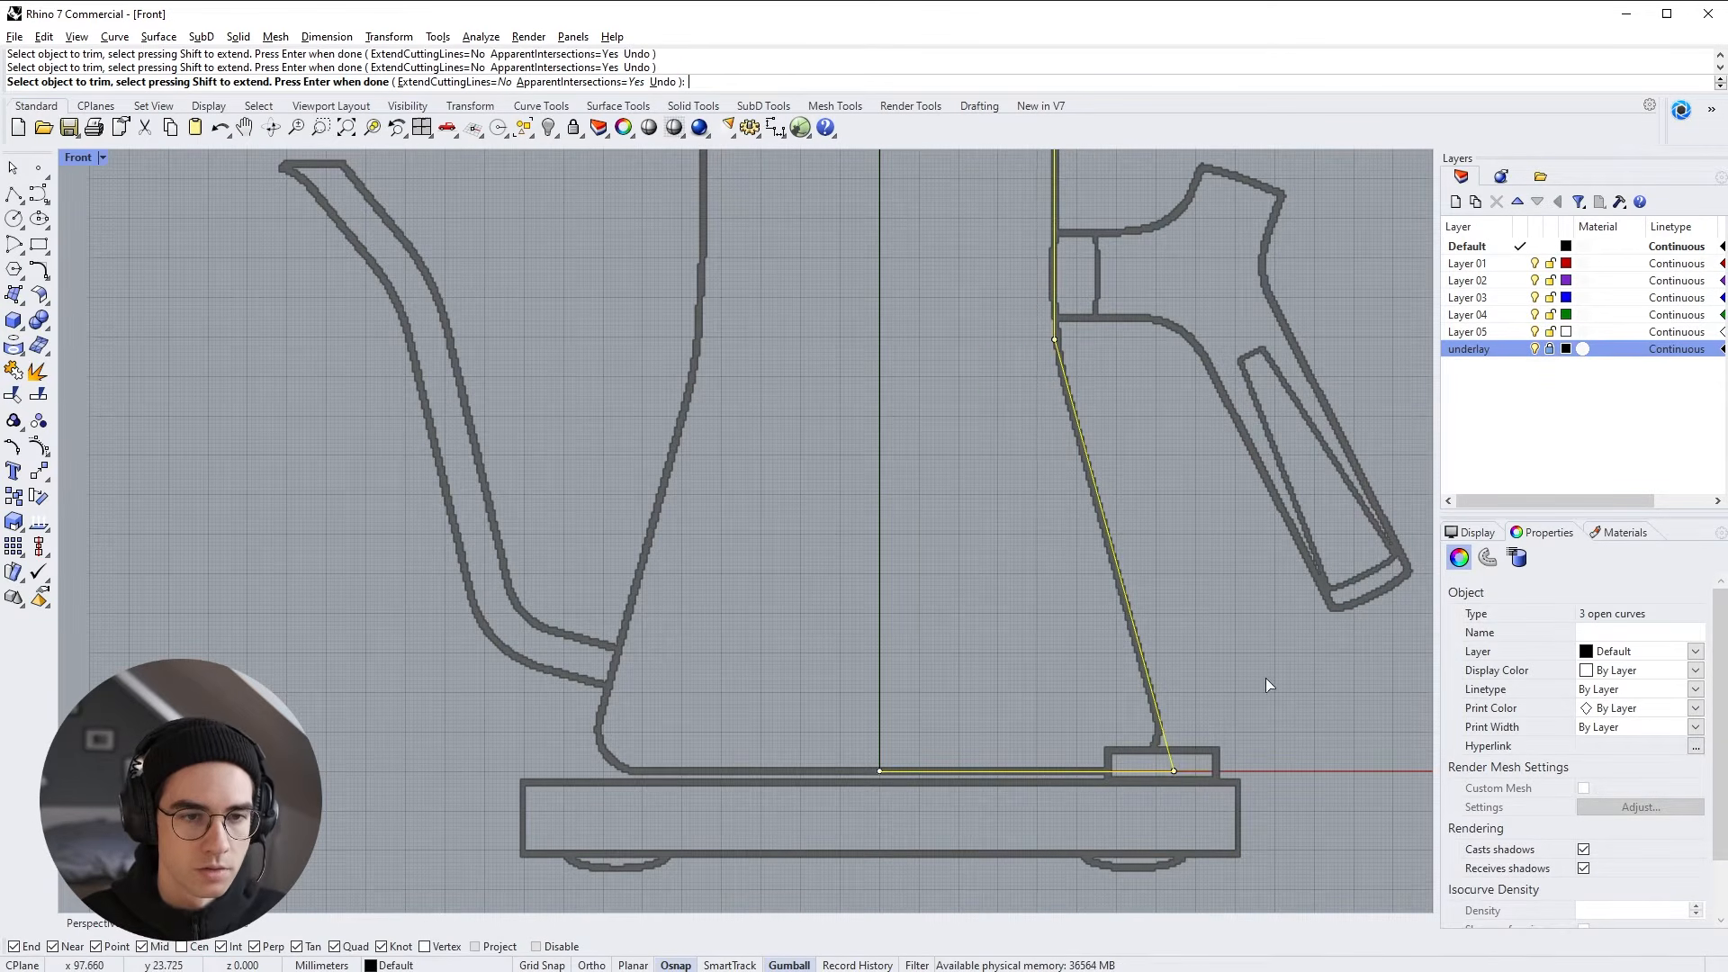
{"action": "key", "text": "Return"}
Select the half top line along with the three trimmed lines to check the half profile, and clear the selection
{"action": "scroll", "coordinate": [1188, 547], "scroll_direction": "down", "scroll_amount": 3, "text": "shift"}
{"action": "left_click", "coordinate": [1089, 236], "text": "shift"}
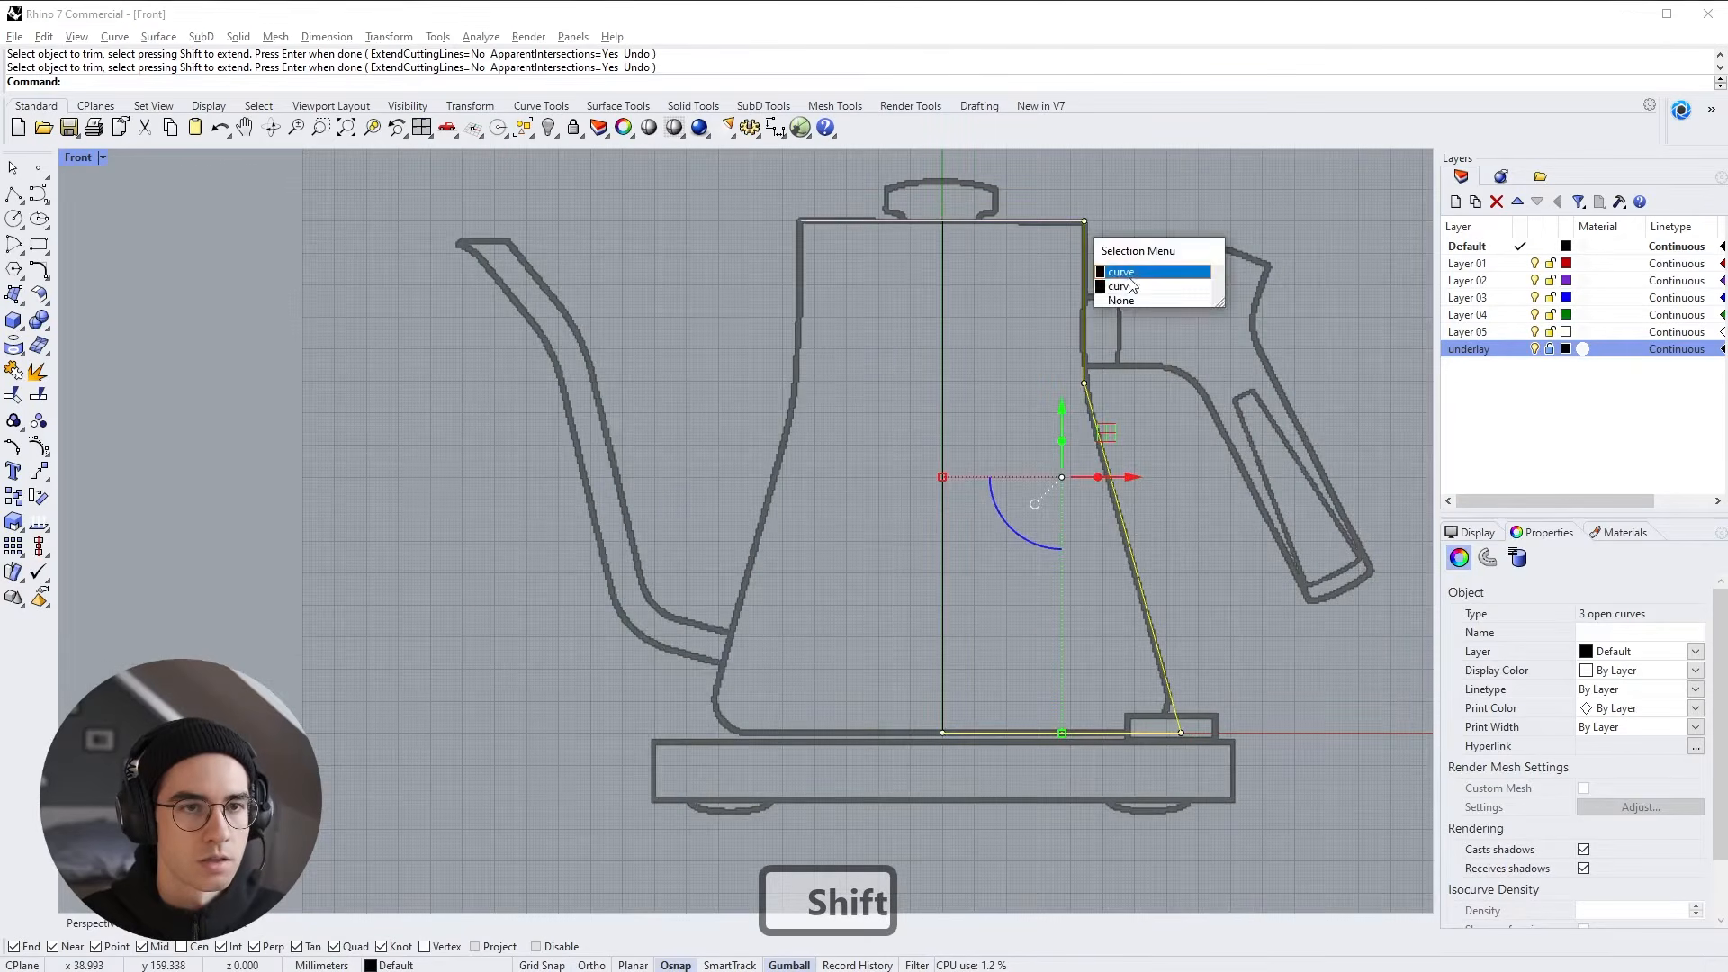
{"action": "left_click", "coordinate": [1131, 286]}
{"action": "right_click_drag", "start_coordinate": [1078, 432], "coordinate": [1055, 481]}
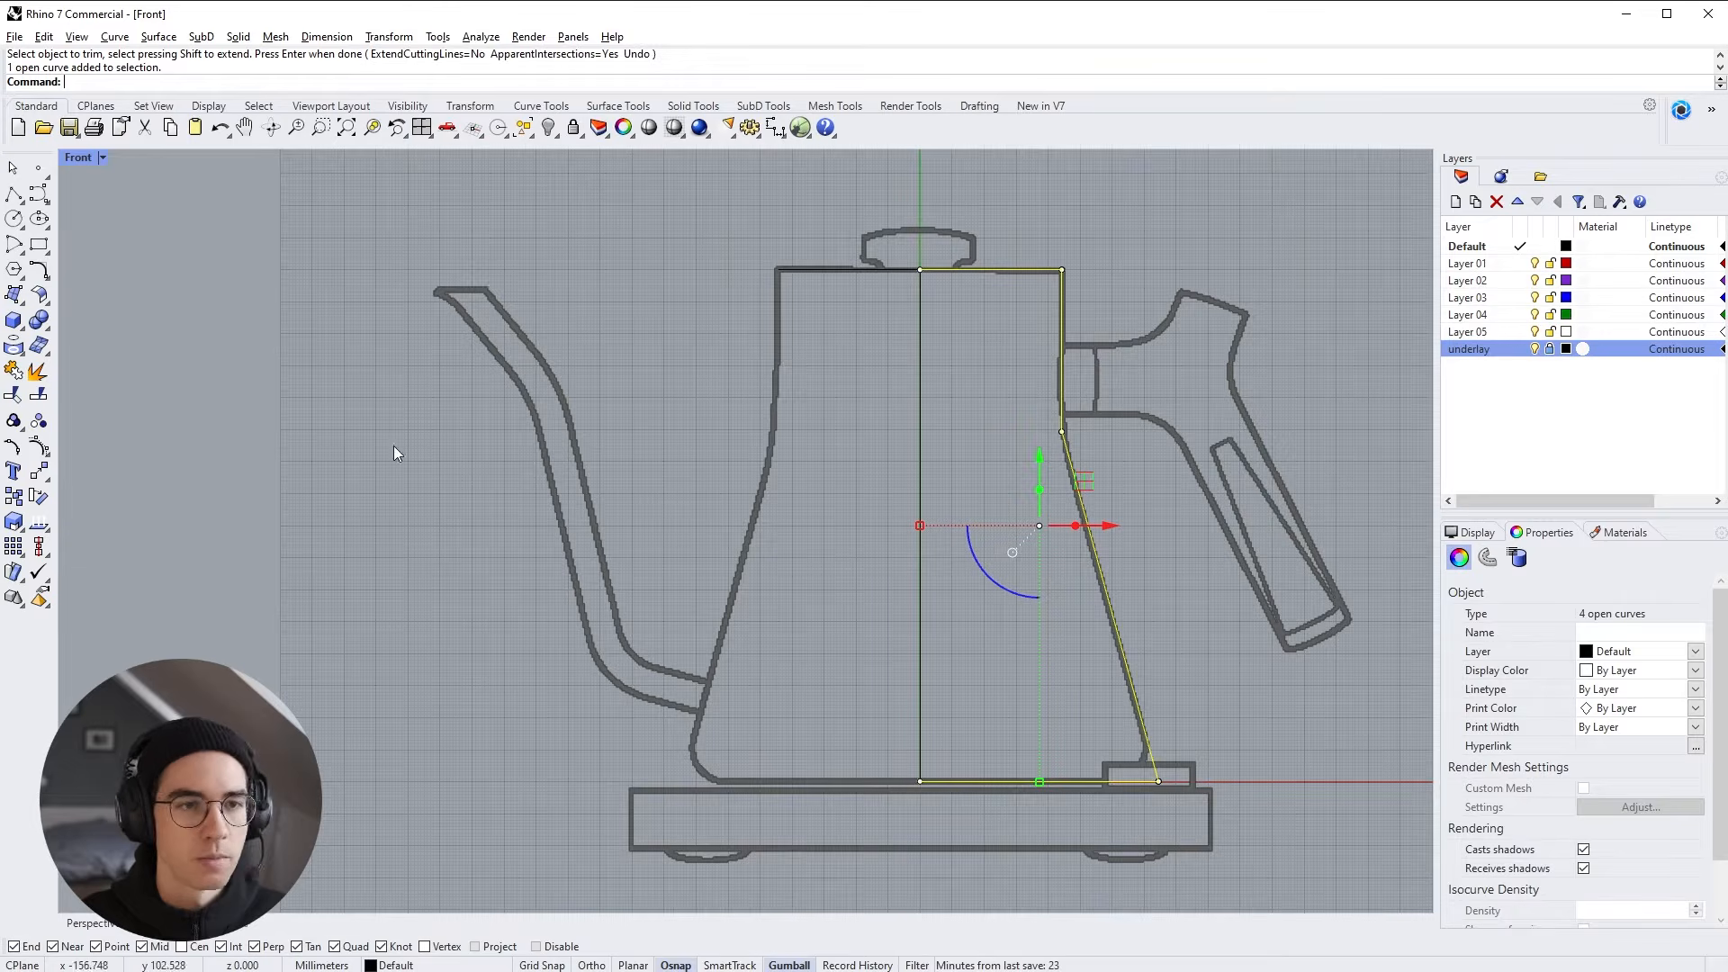
{"action": "left_click", "coordinate": [133, 250]}
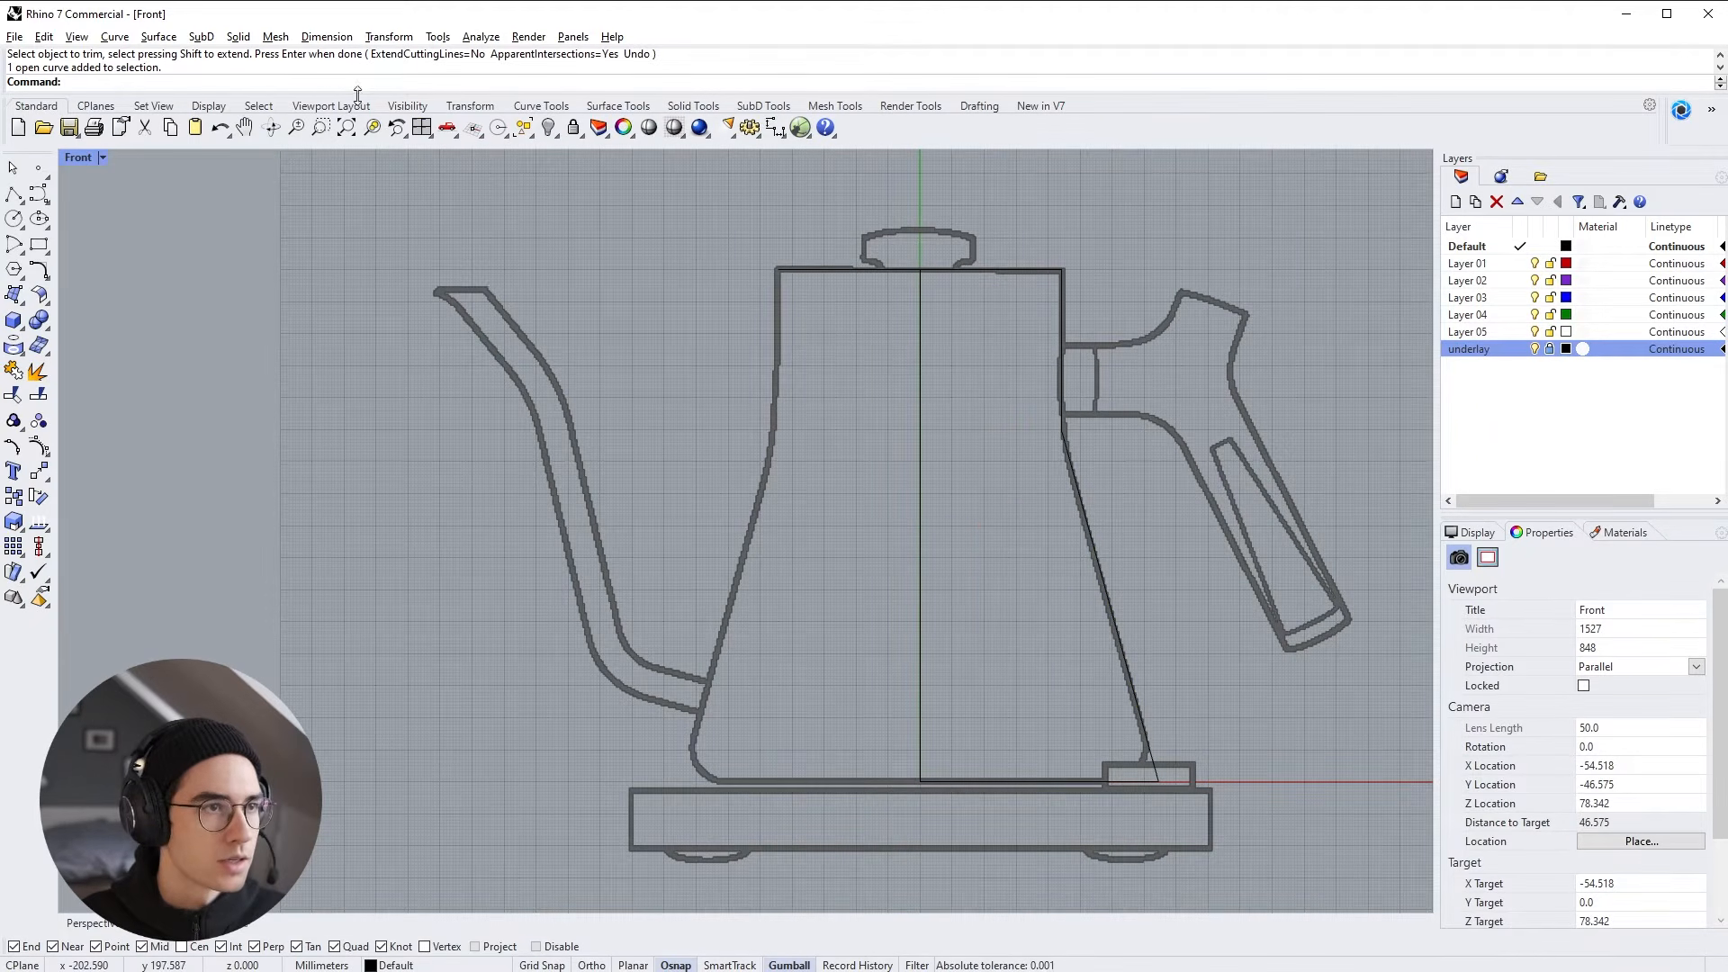
Fillet the corner between the bottom line and the slanted side line with a radius of 12
{"action": "left_click", "coordinate": [542, 106]}
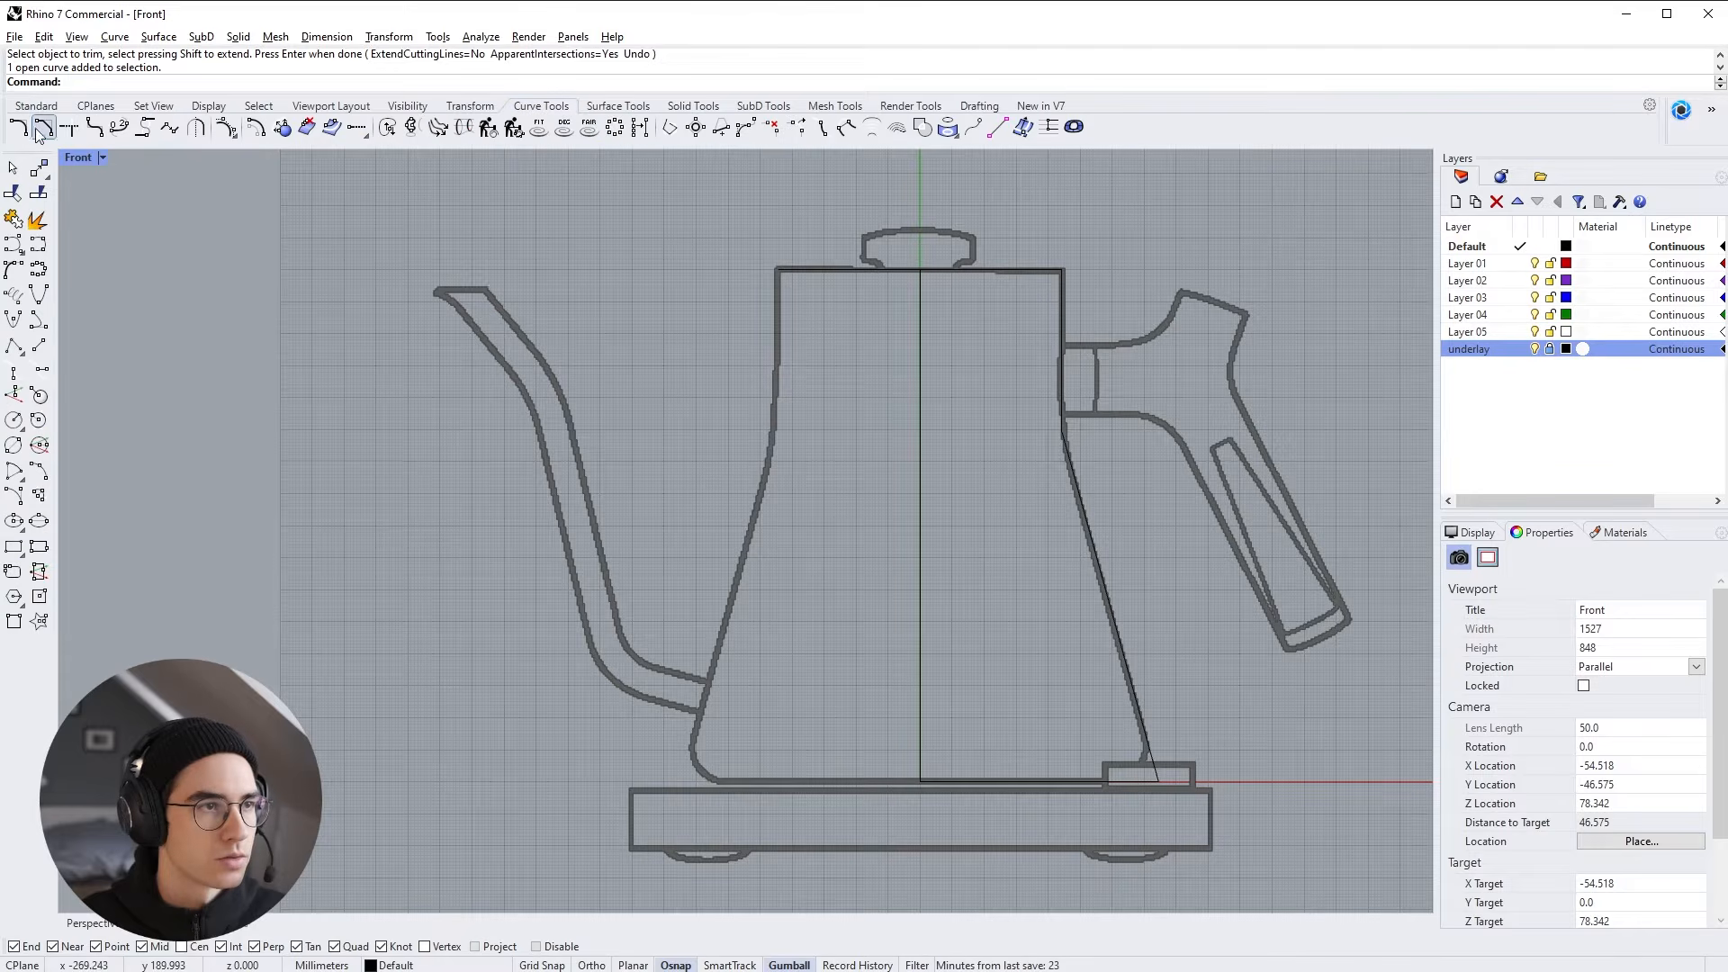
{"action": "left_click", "coordinate": [18, 127]}
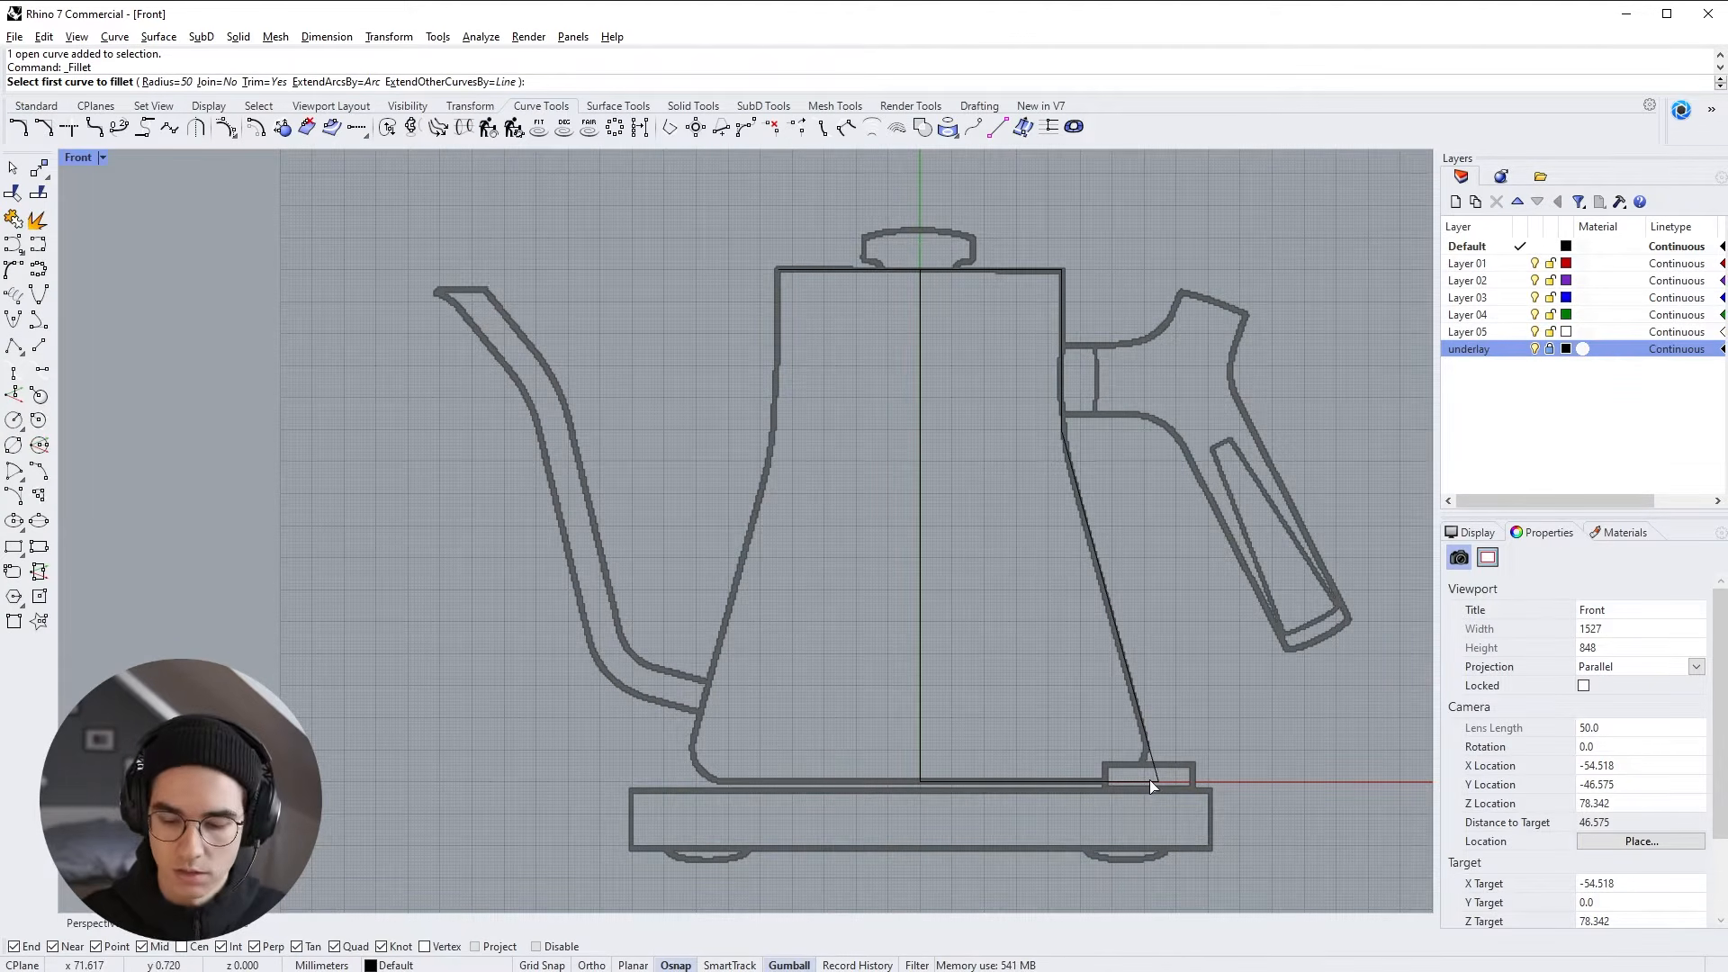
{"action": "type", "text": "12"}
{"action": "key", "text": "Return"}
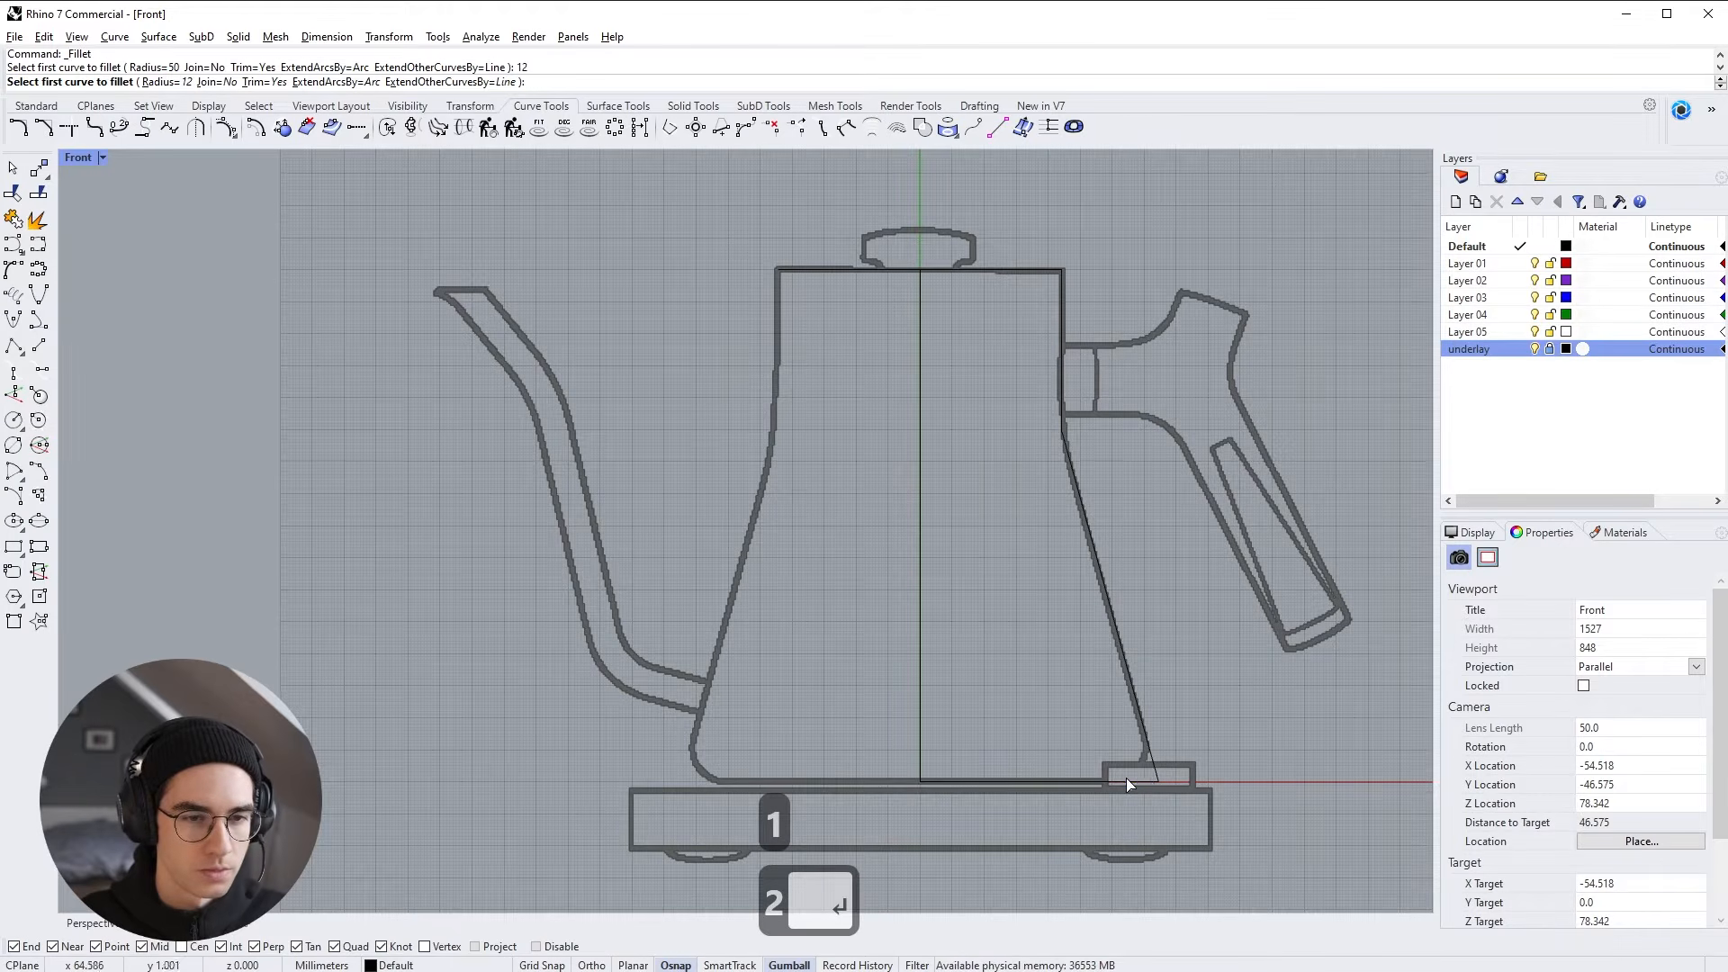
{"action": "left_click", "coordinate": [1126, 779]}
{"action": "left_click", "coordinate": [1165, 756]}
{"action": "scroll", "coordinate": [1131, 768], "scroll_direction": "up", "scroll_amount": 18}
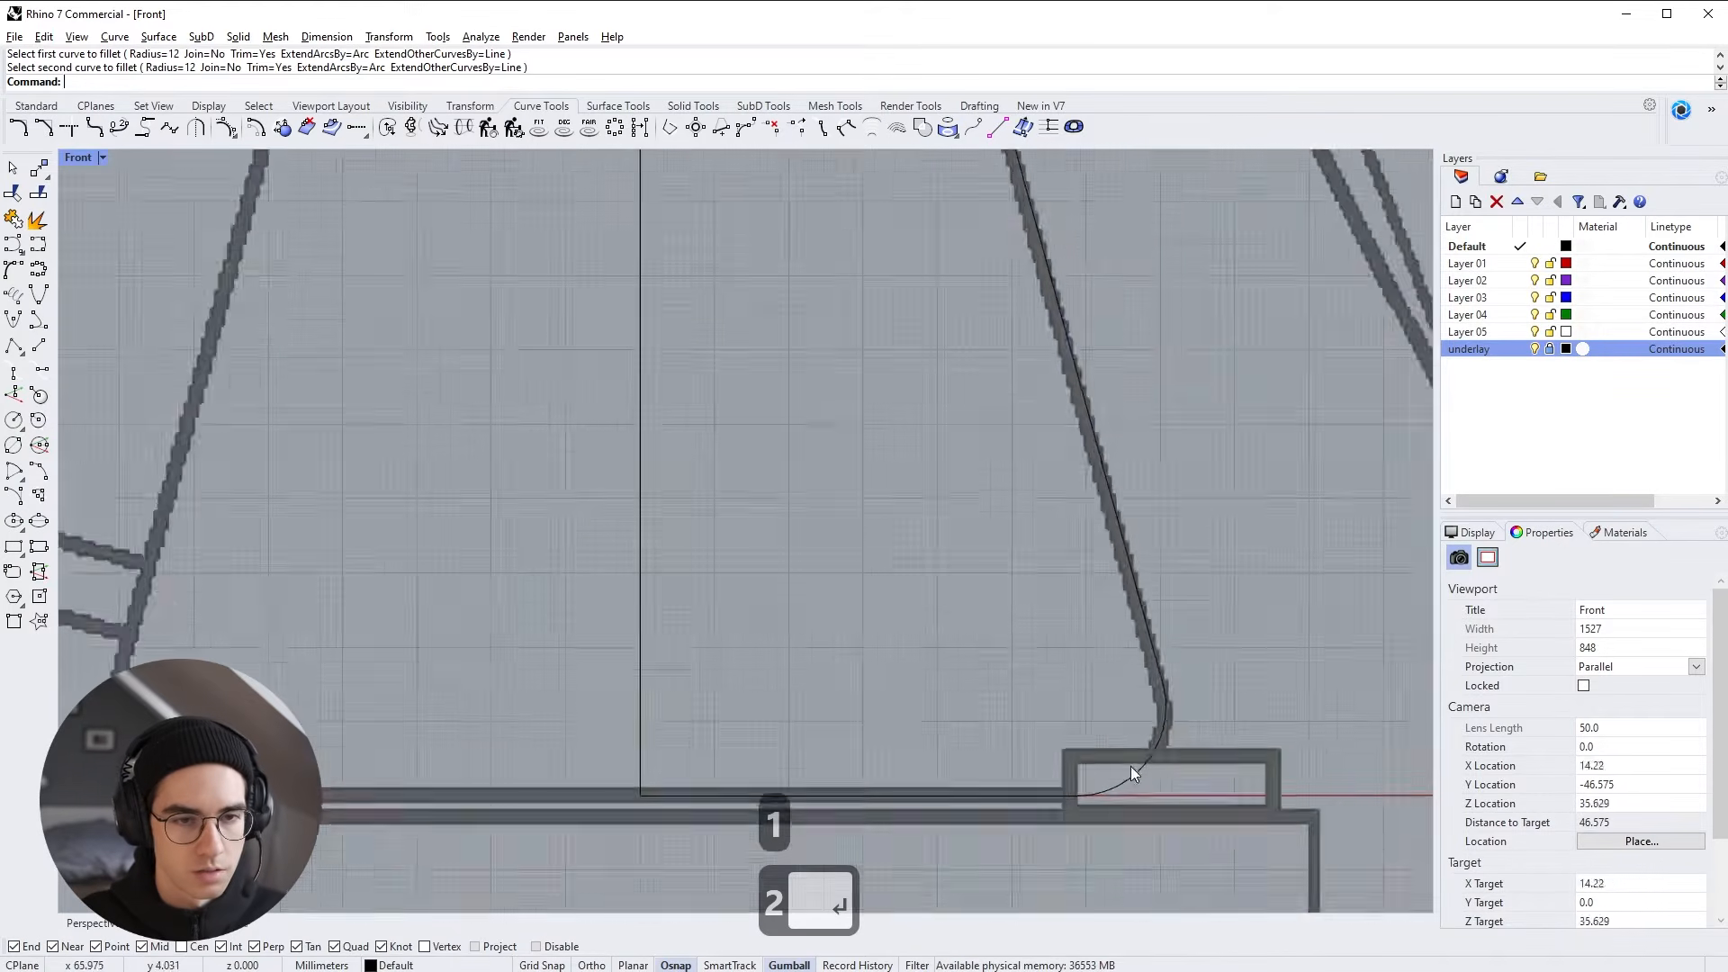
{"action": "scroll", "coordinate": [1135, 754], "scroll_direction": "down", "scroll_amount": 4}
Undo the last fillet and fillet the corner between the right vertical line and the slanted side line with a radius of 100
{"action": "right_click_drag", "start_coordinate": [1005, 417], "coordinate": [1000, 565]}
{"action": "scroll", "coordinate": [943, 376], "scroll_direction": "down", "scroll_amount": 10}
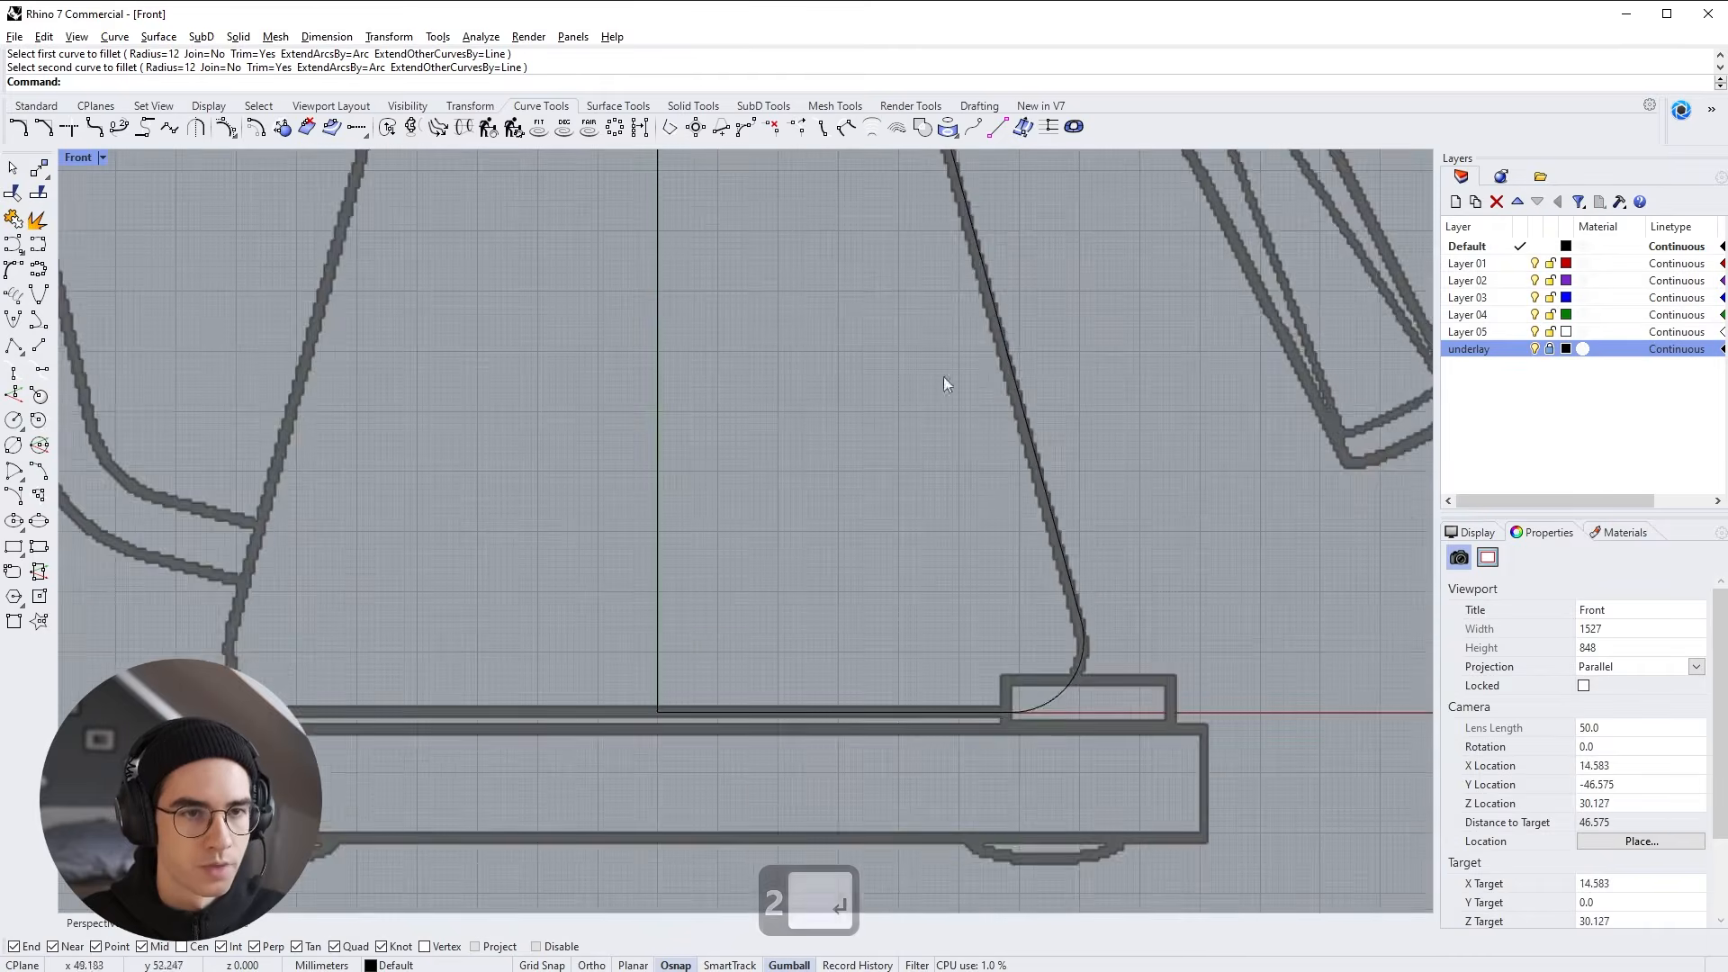
{"action": "key", "text": "ctrl+z"}
{"action": "left_click", "coordinate": [18, 128]}
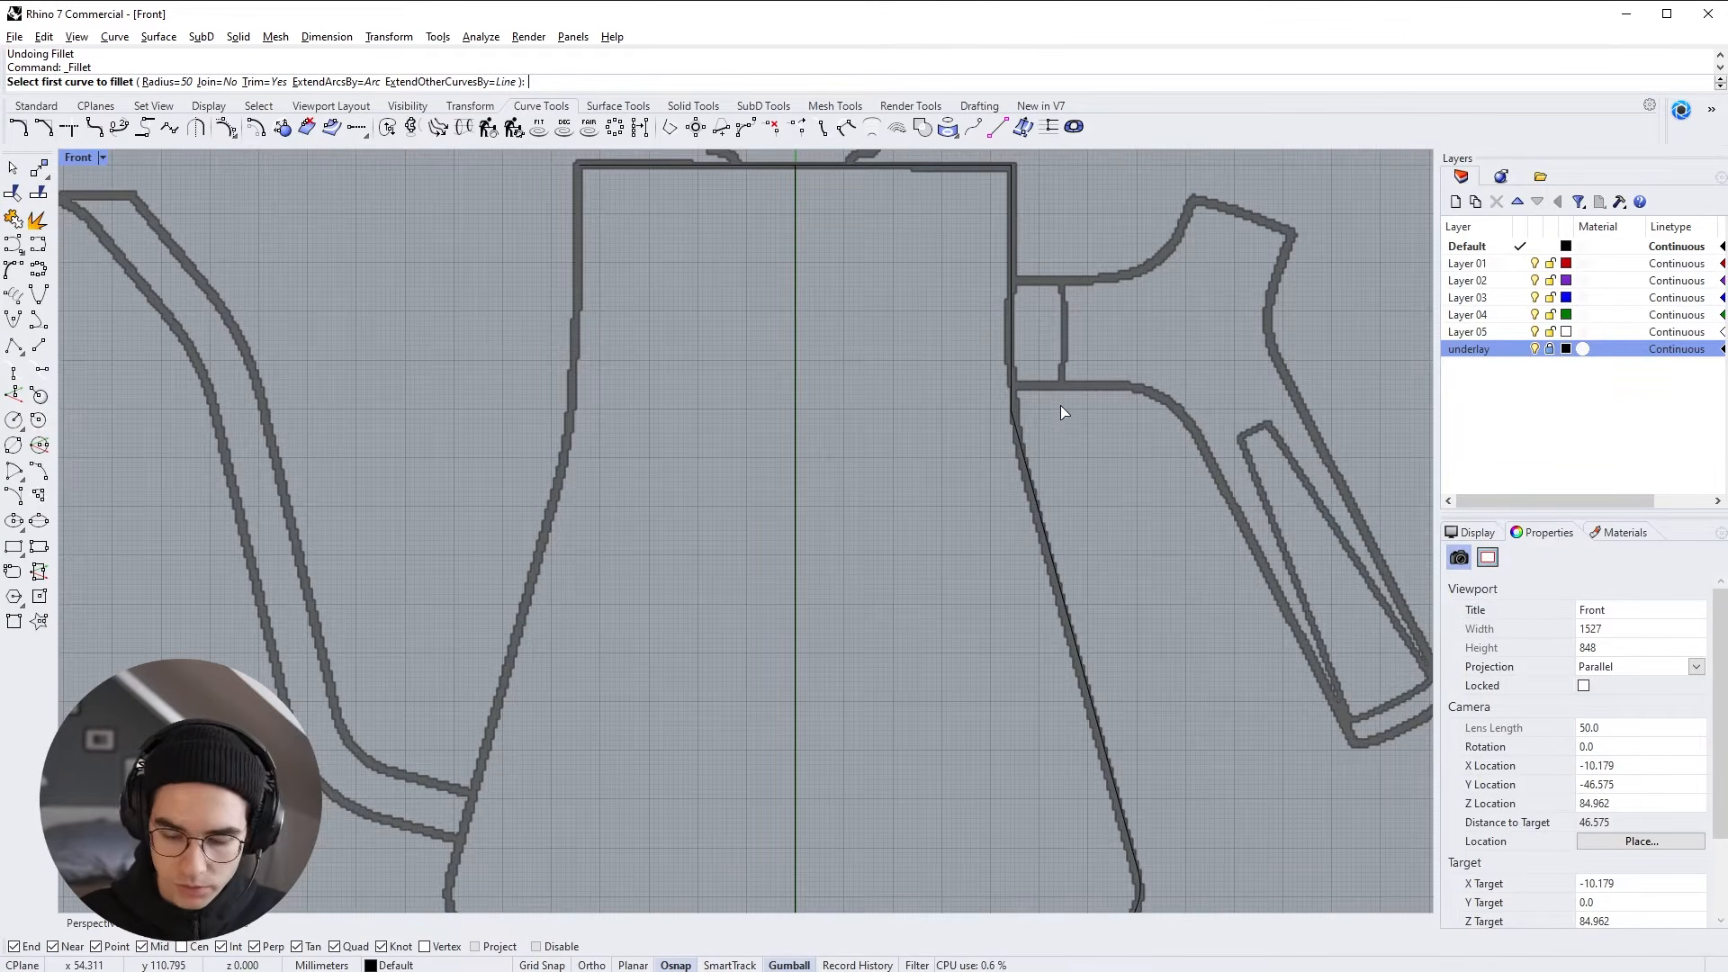
{"action": "type", "text": "100"}
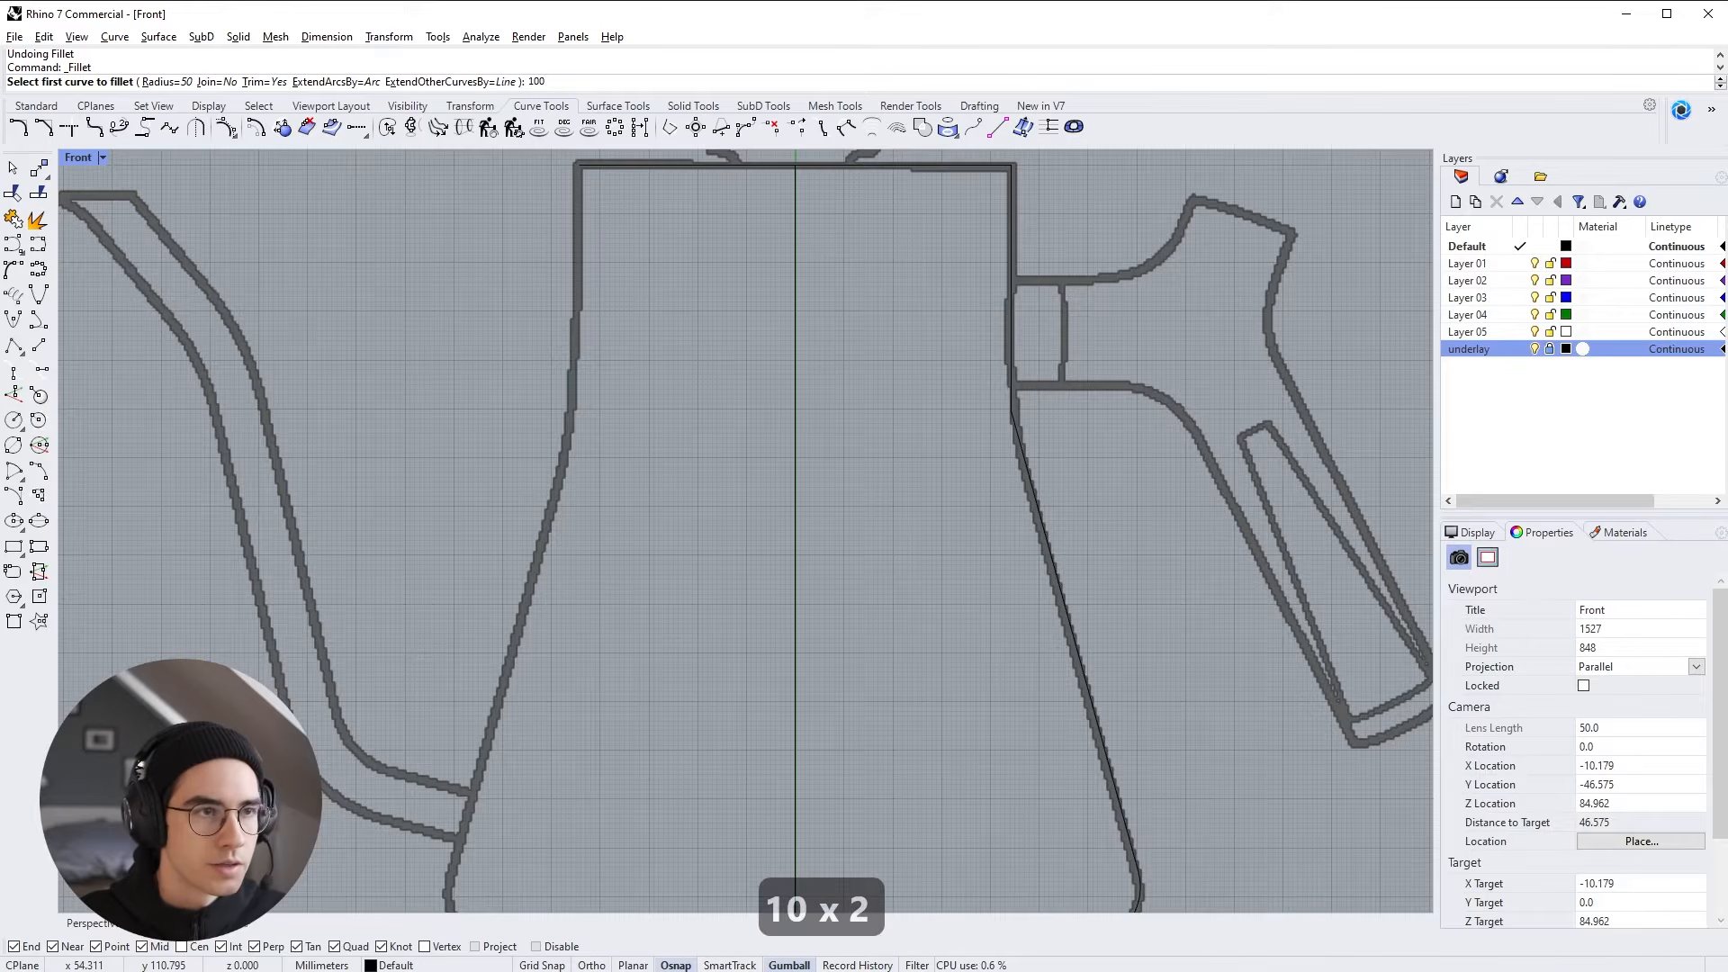
{"action": "key", "text": "Return"}
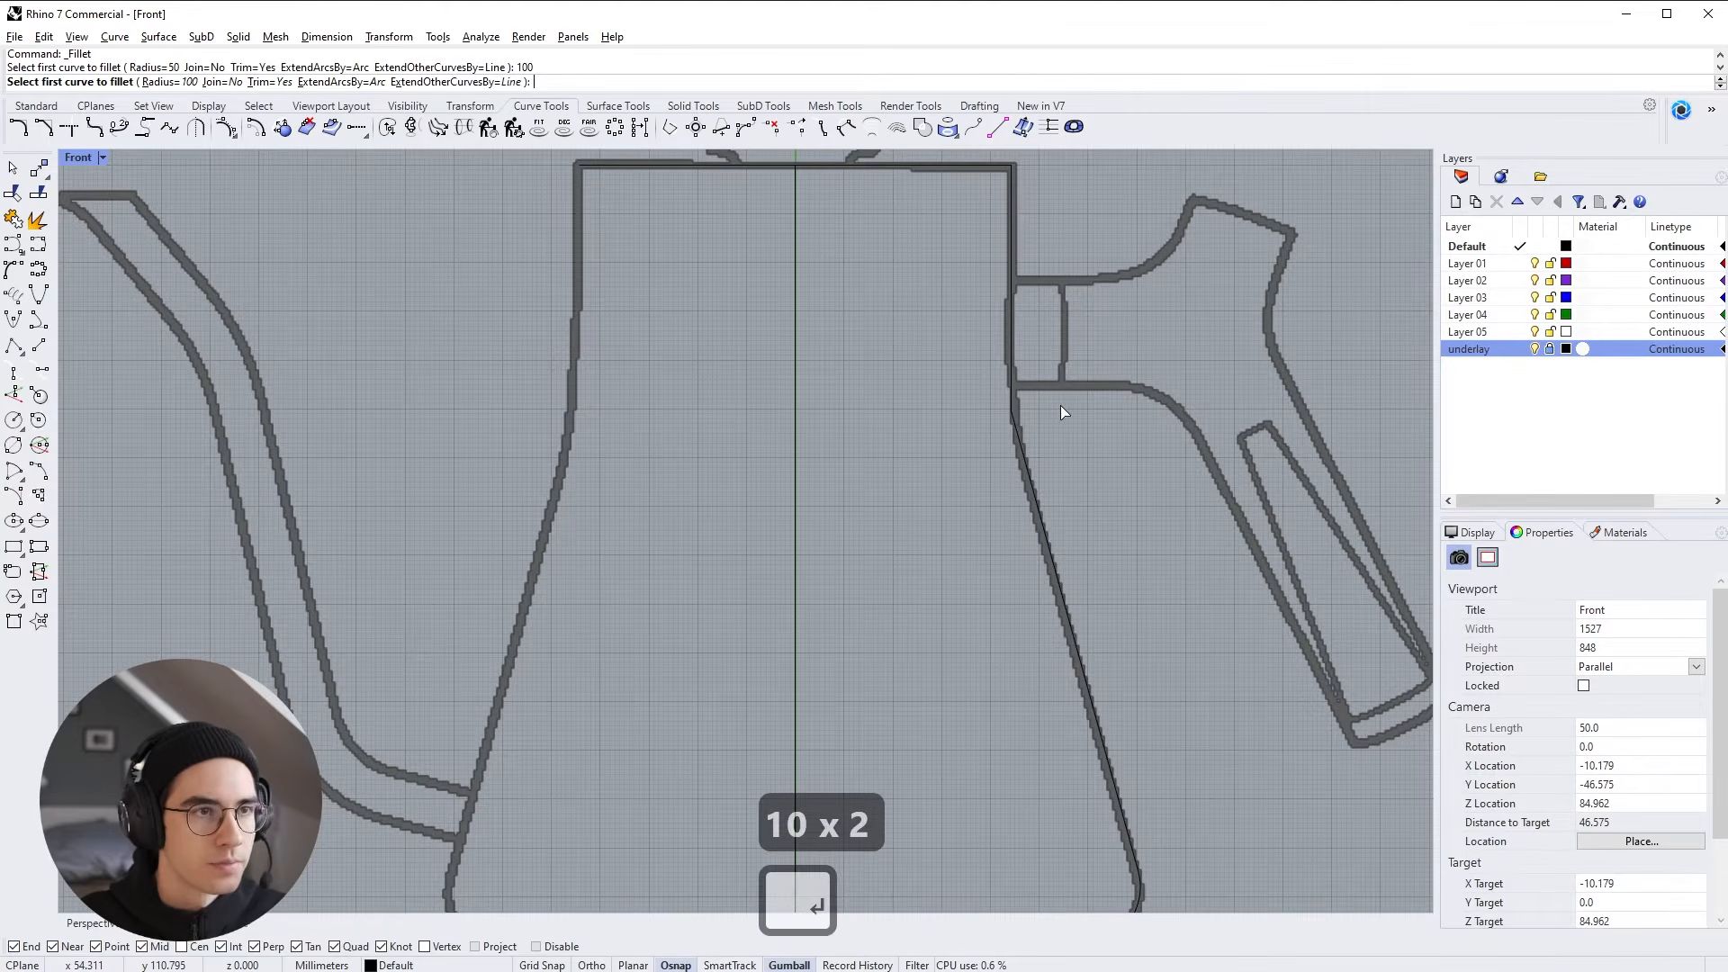
{"action": "left_click", "coordinate": [1014, 383]}
{"action": "left_click", "coordinate": [1028, 437]}
{"action": "key", "text": "Return"}
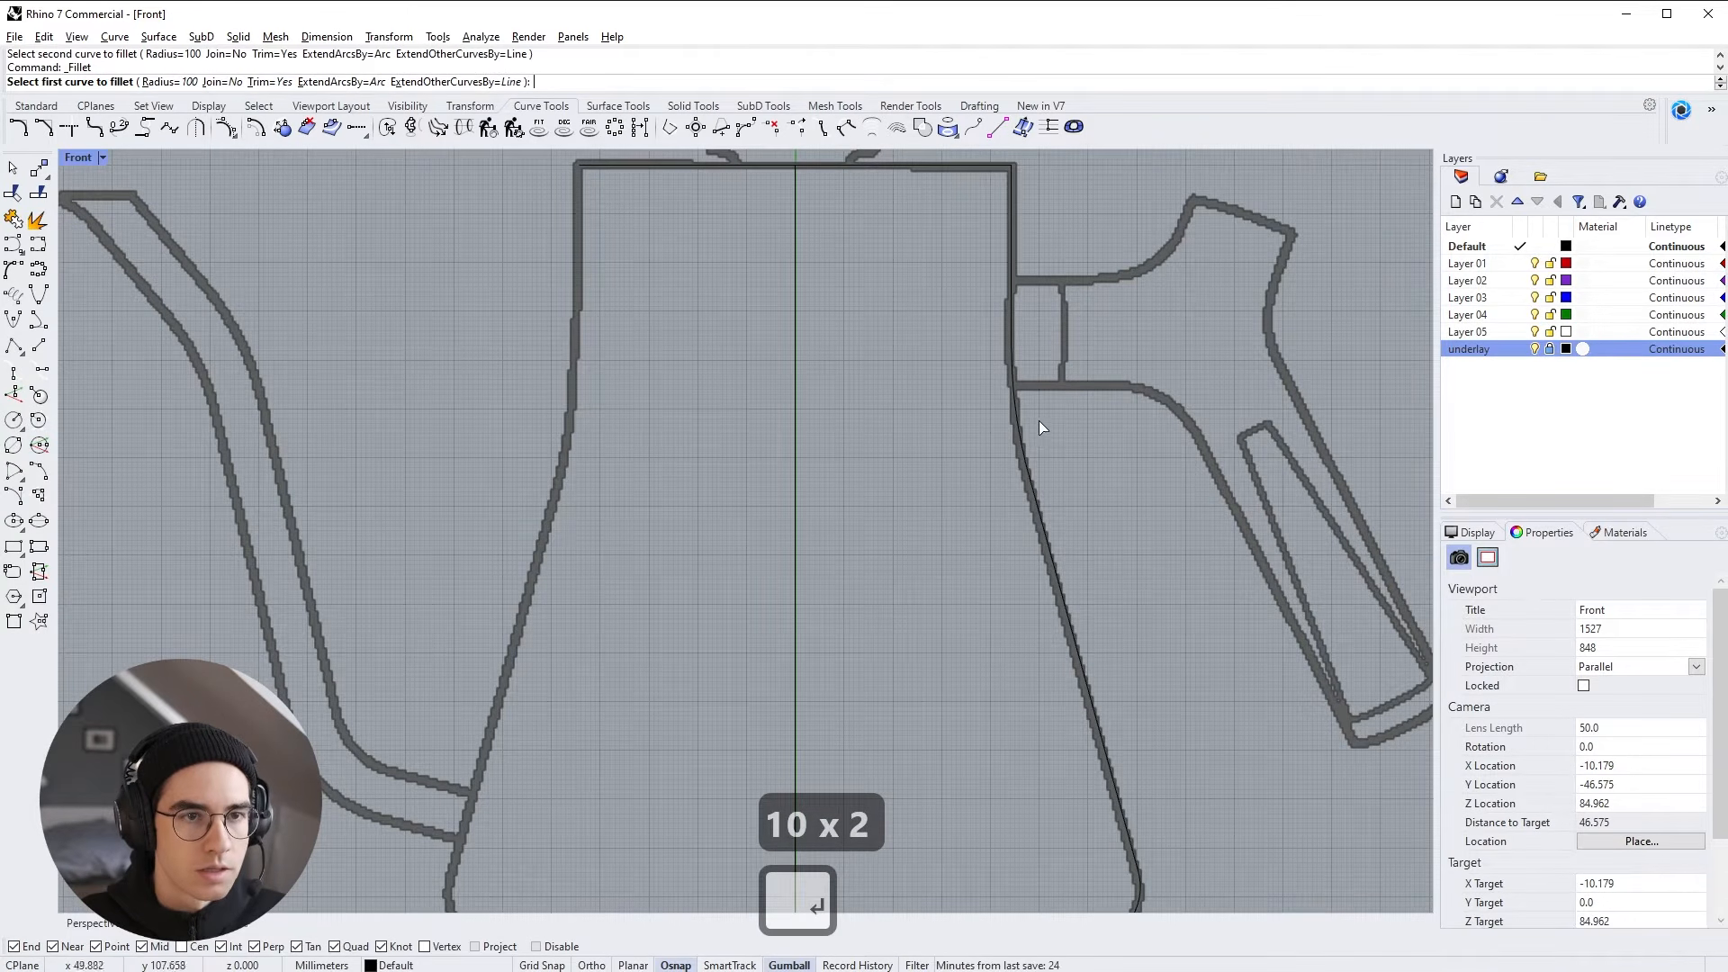
{"action": "key", "text": "Escape"}
Select the upper and bottom fillet arcs, and the straight side lines they connect, to examine the side profile's transitions
{"action": "left_click", "coordinate": [1018, 413]}
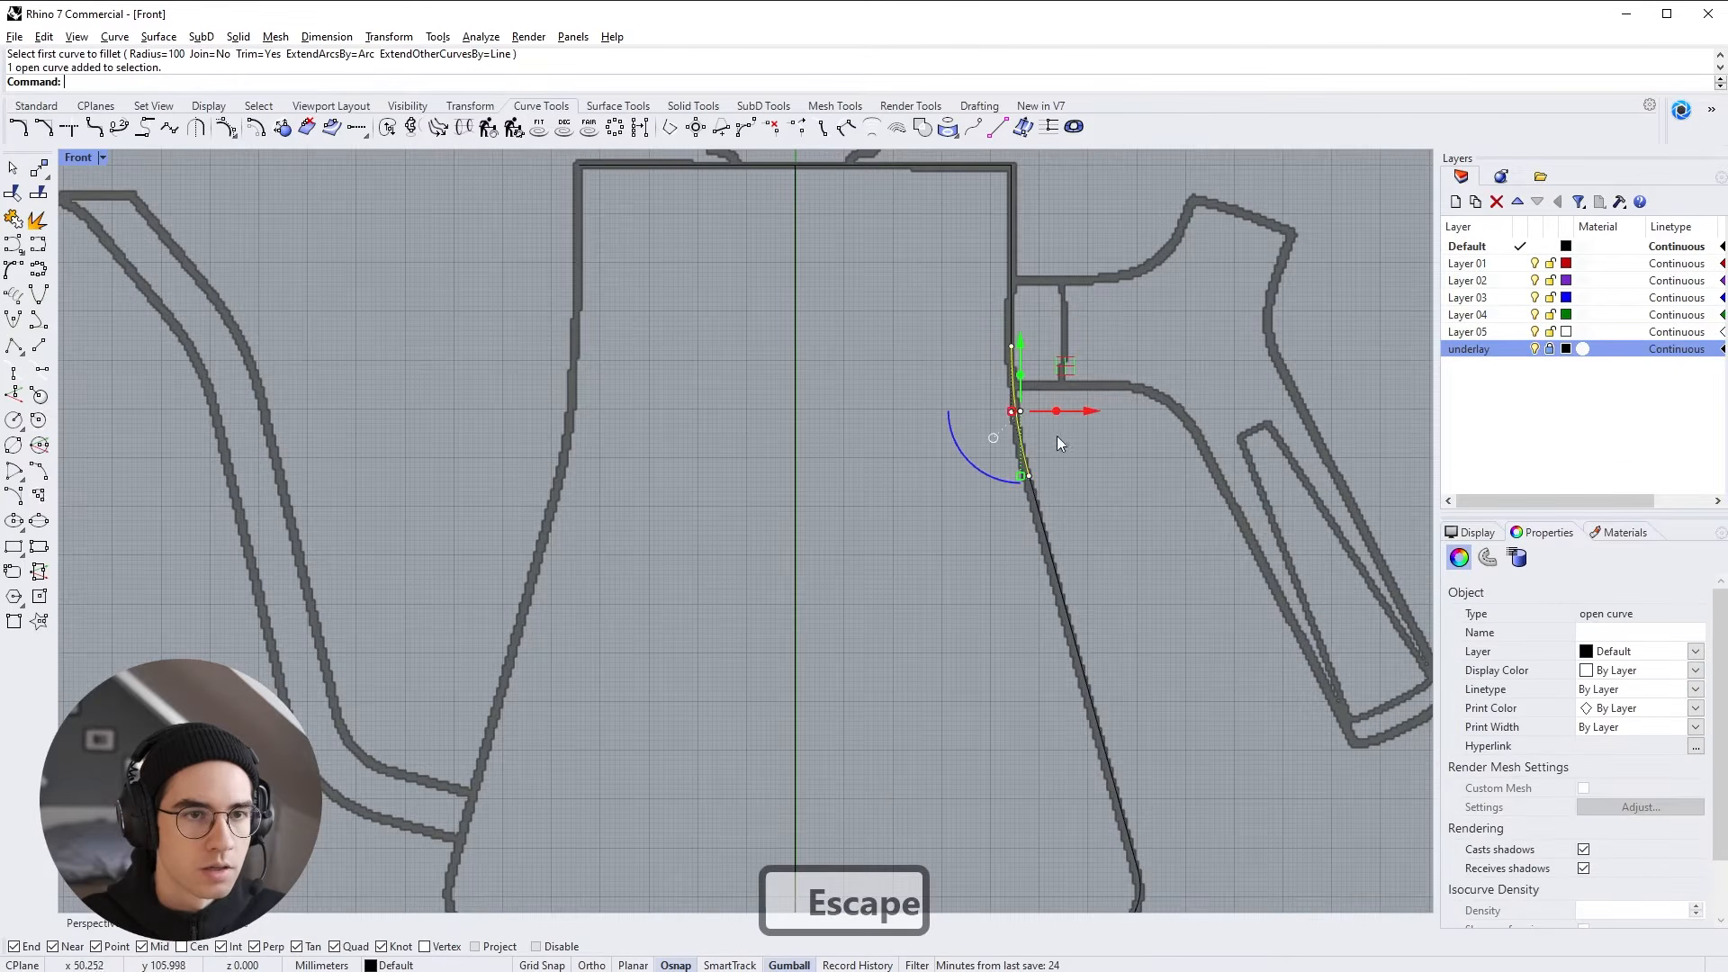
{"action": "scroll", "coordinate": [1078, 460], "scroll_direction": "down", "scroll_amount": 5}
{"action": "scroll", "coordinate": [1086, 333], "scroll_direction": "up", "scroll_amount": 6}
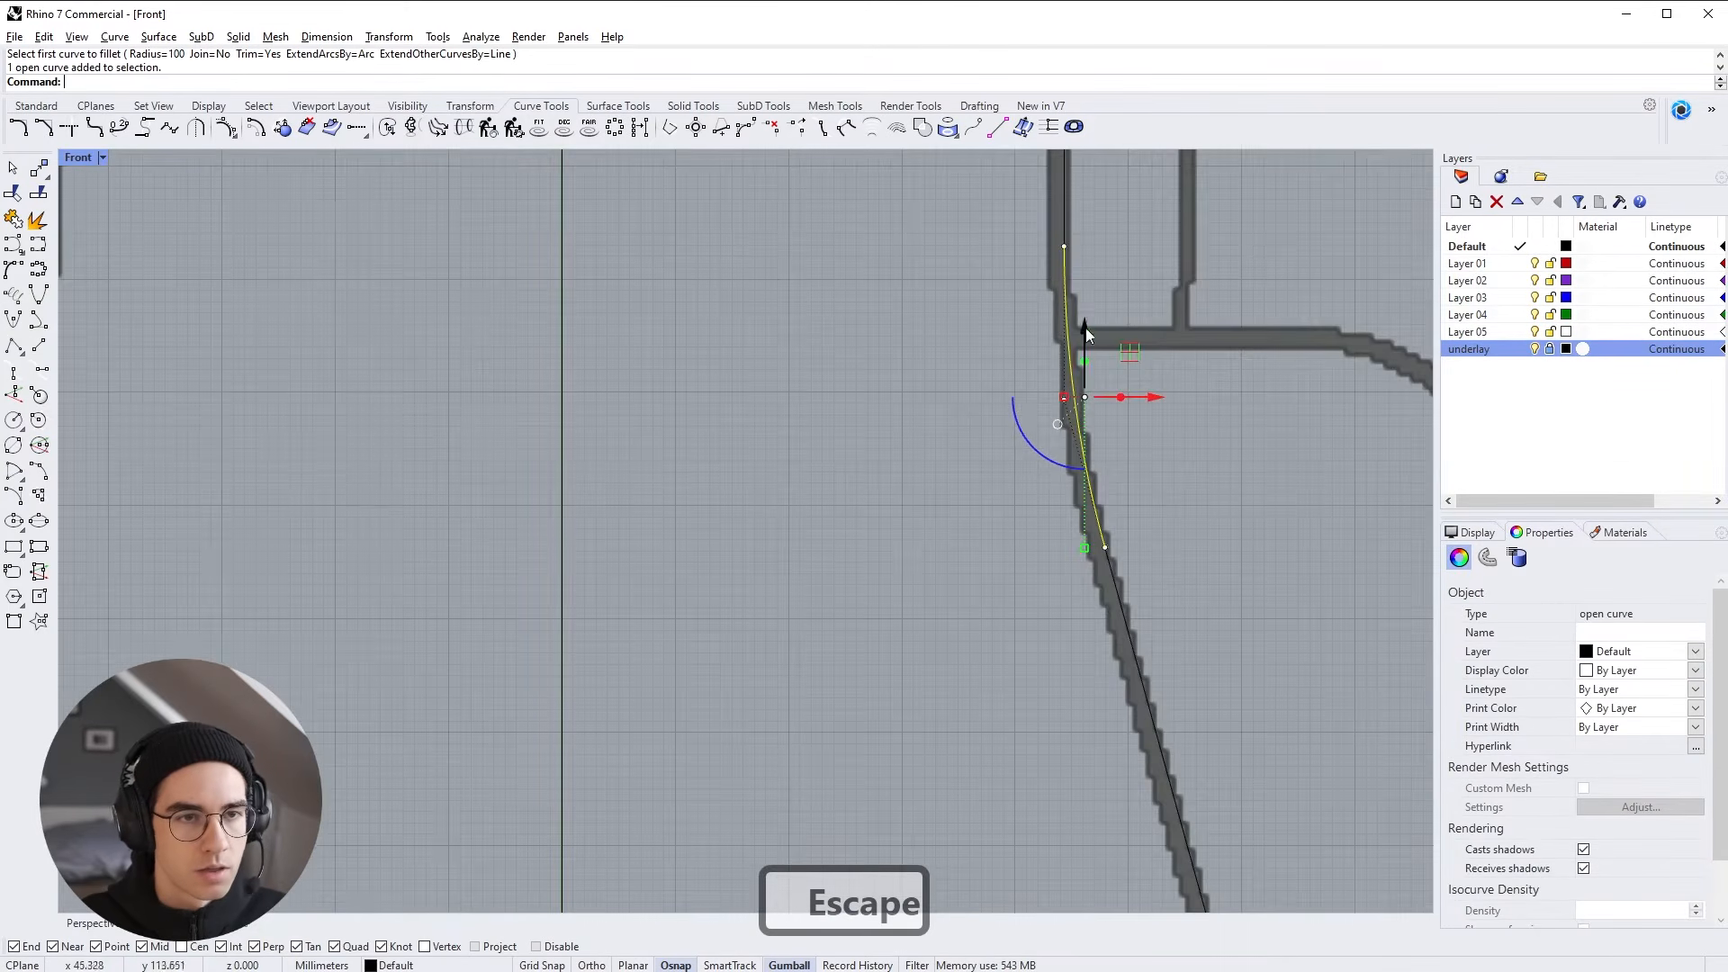
{"action": "scroll", "coordinate": [1121, 526], "scroll_direction": "down", "scroll_amount": 10}
{"action": "right_click_drag", "start_coordinate": [1221, 878], "coordinate": [1132, 639]}
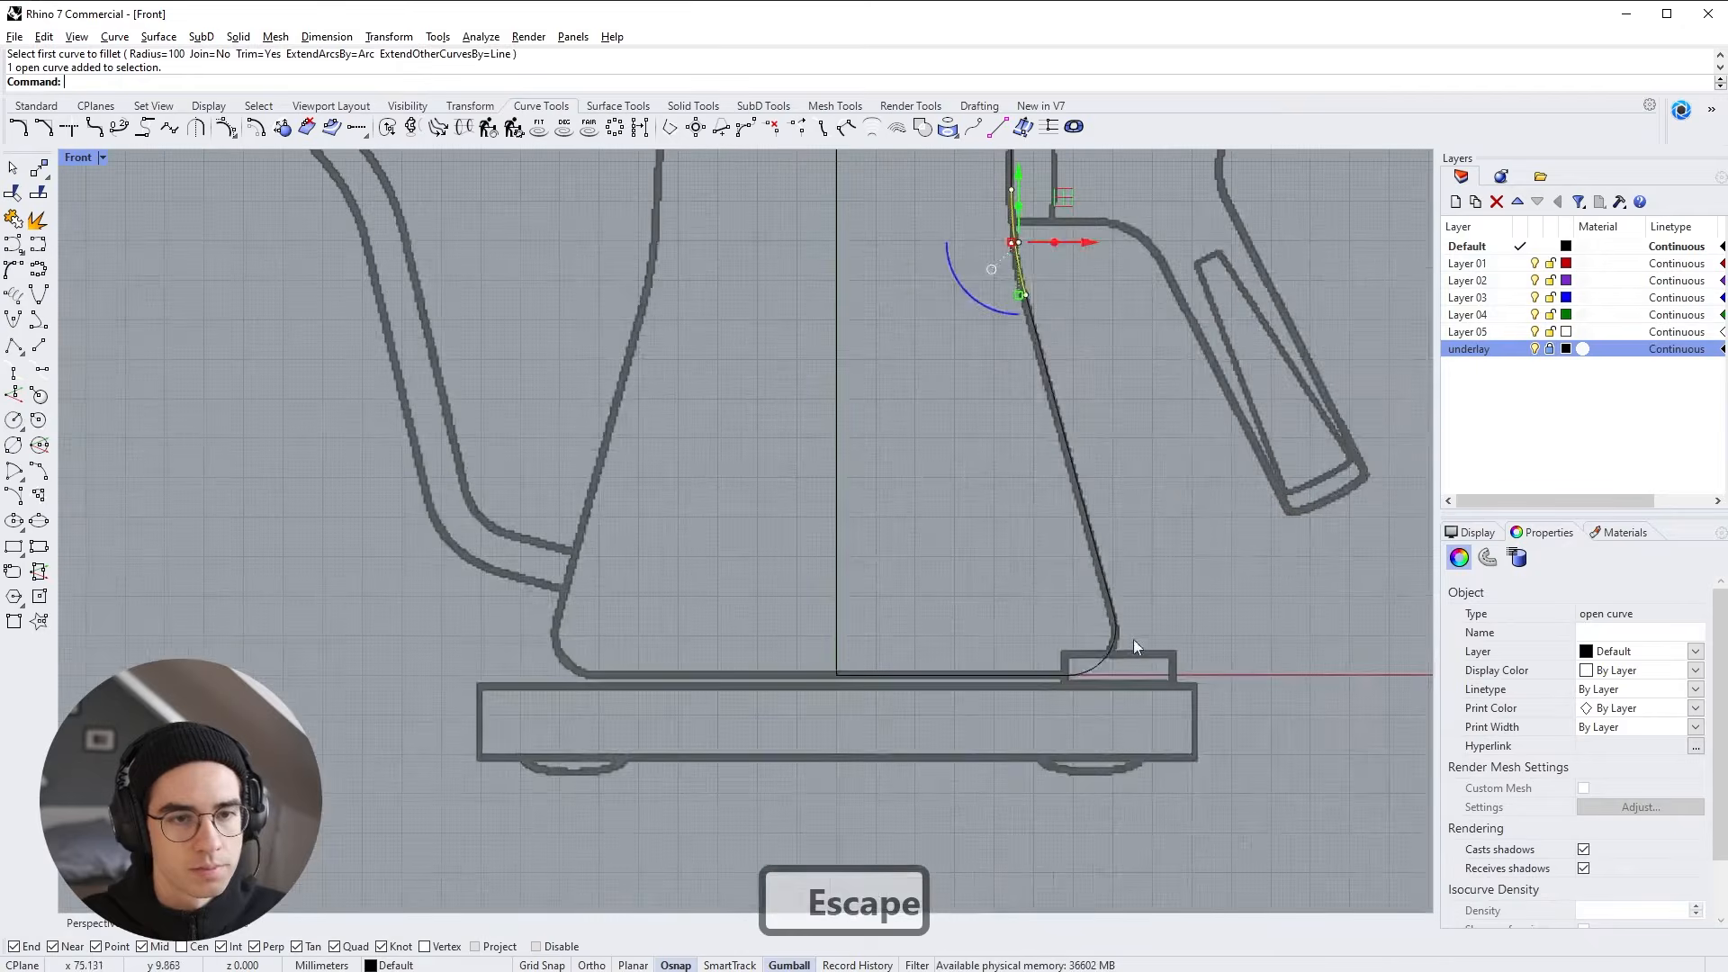
{"action": "left_click", "coordinate": [1117, 623], "text": "shift"}
{"action": "right_click_drag", "start_coordinate": [1221, 566], "coordinate": [1233, 766]}
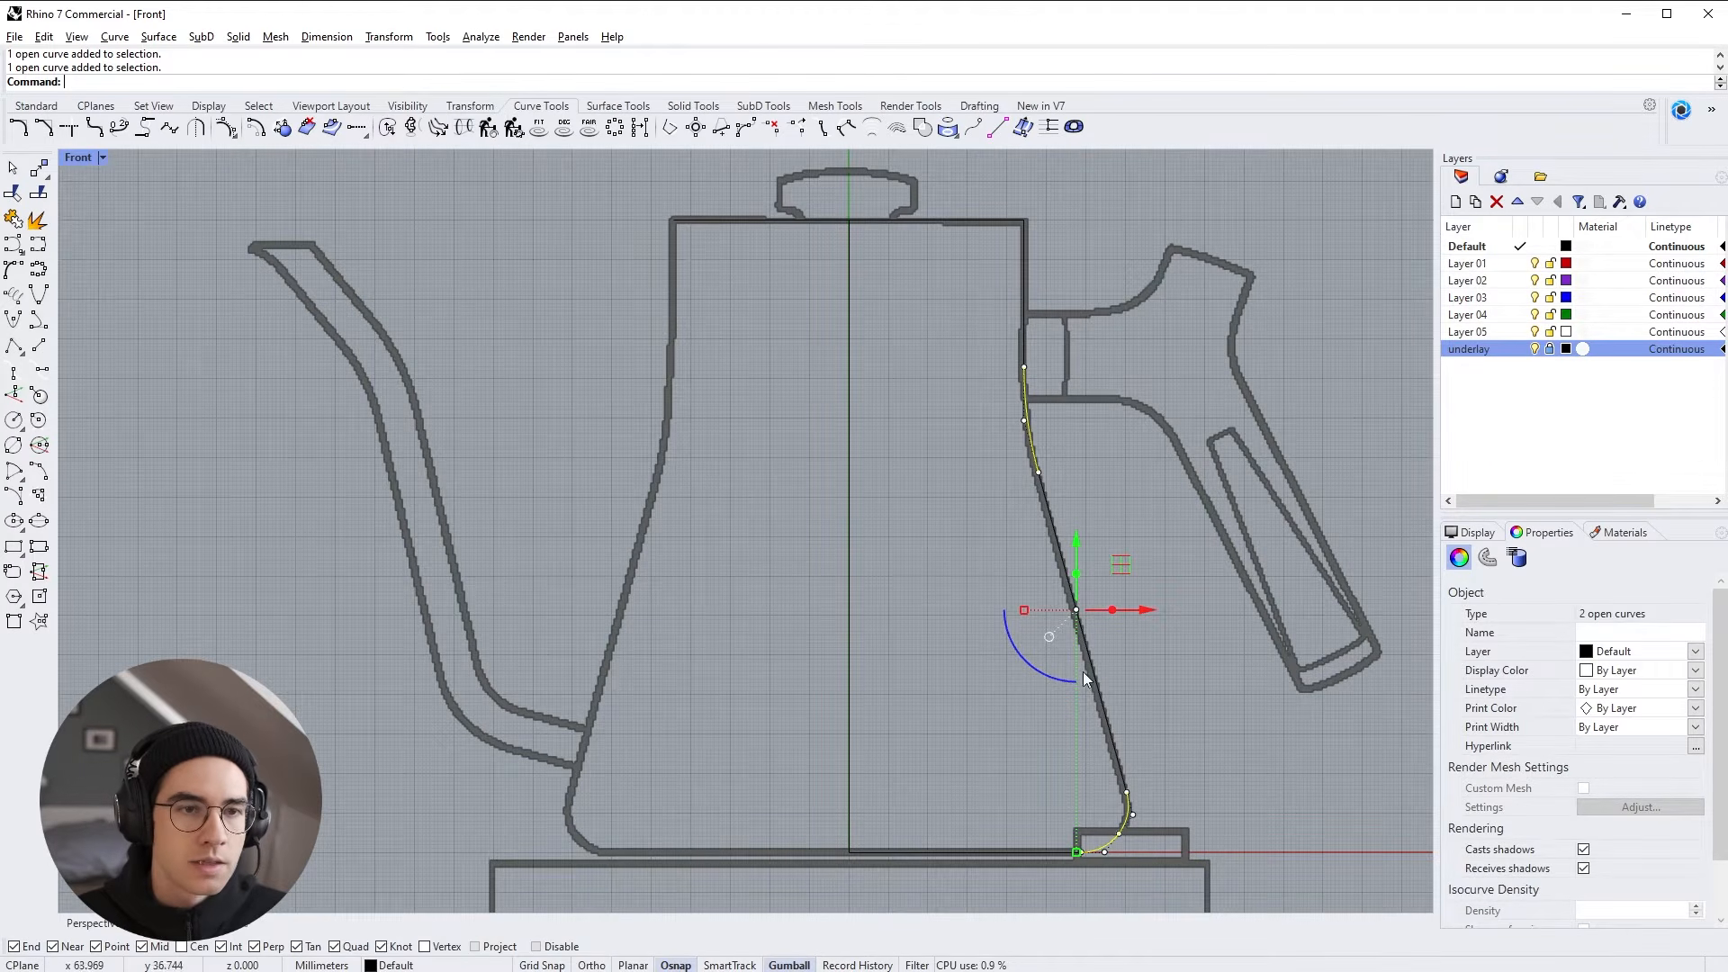
{"action": "left_click", "coordinate": [1019, 286]}
{"action": "left_click", "coordinate": [1078, 625], "text": "shift"}
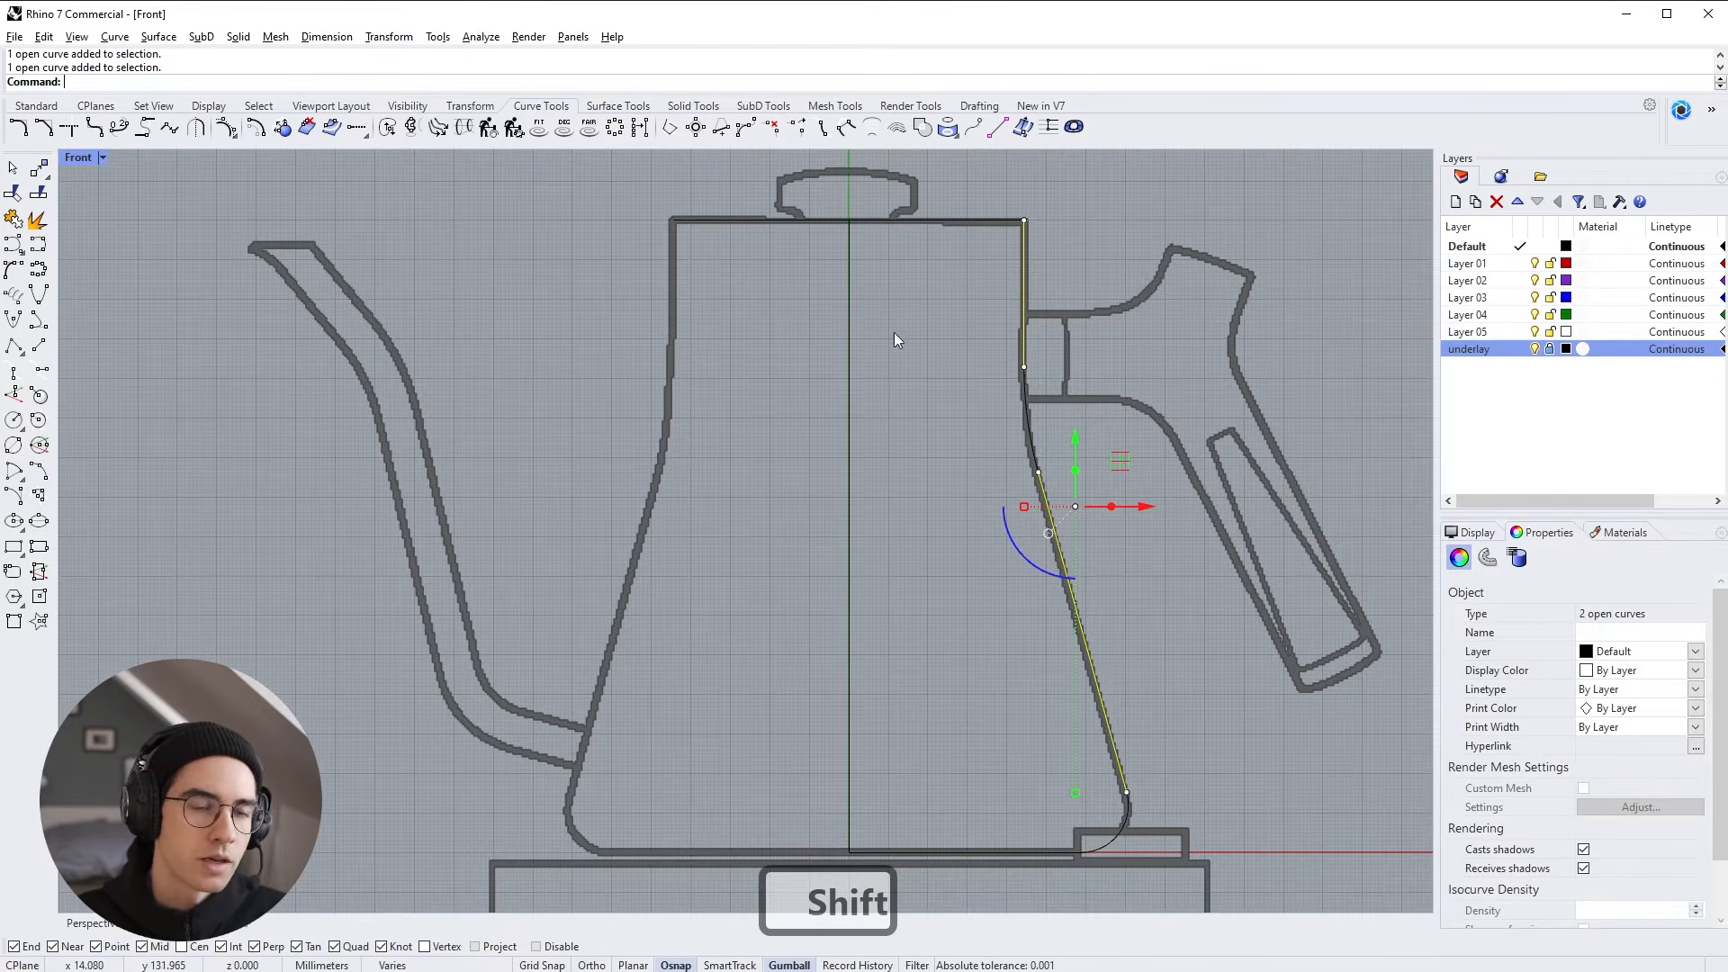
{"action": "left_click", "coordinate": [1029, 432]}
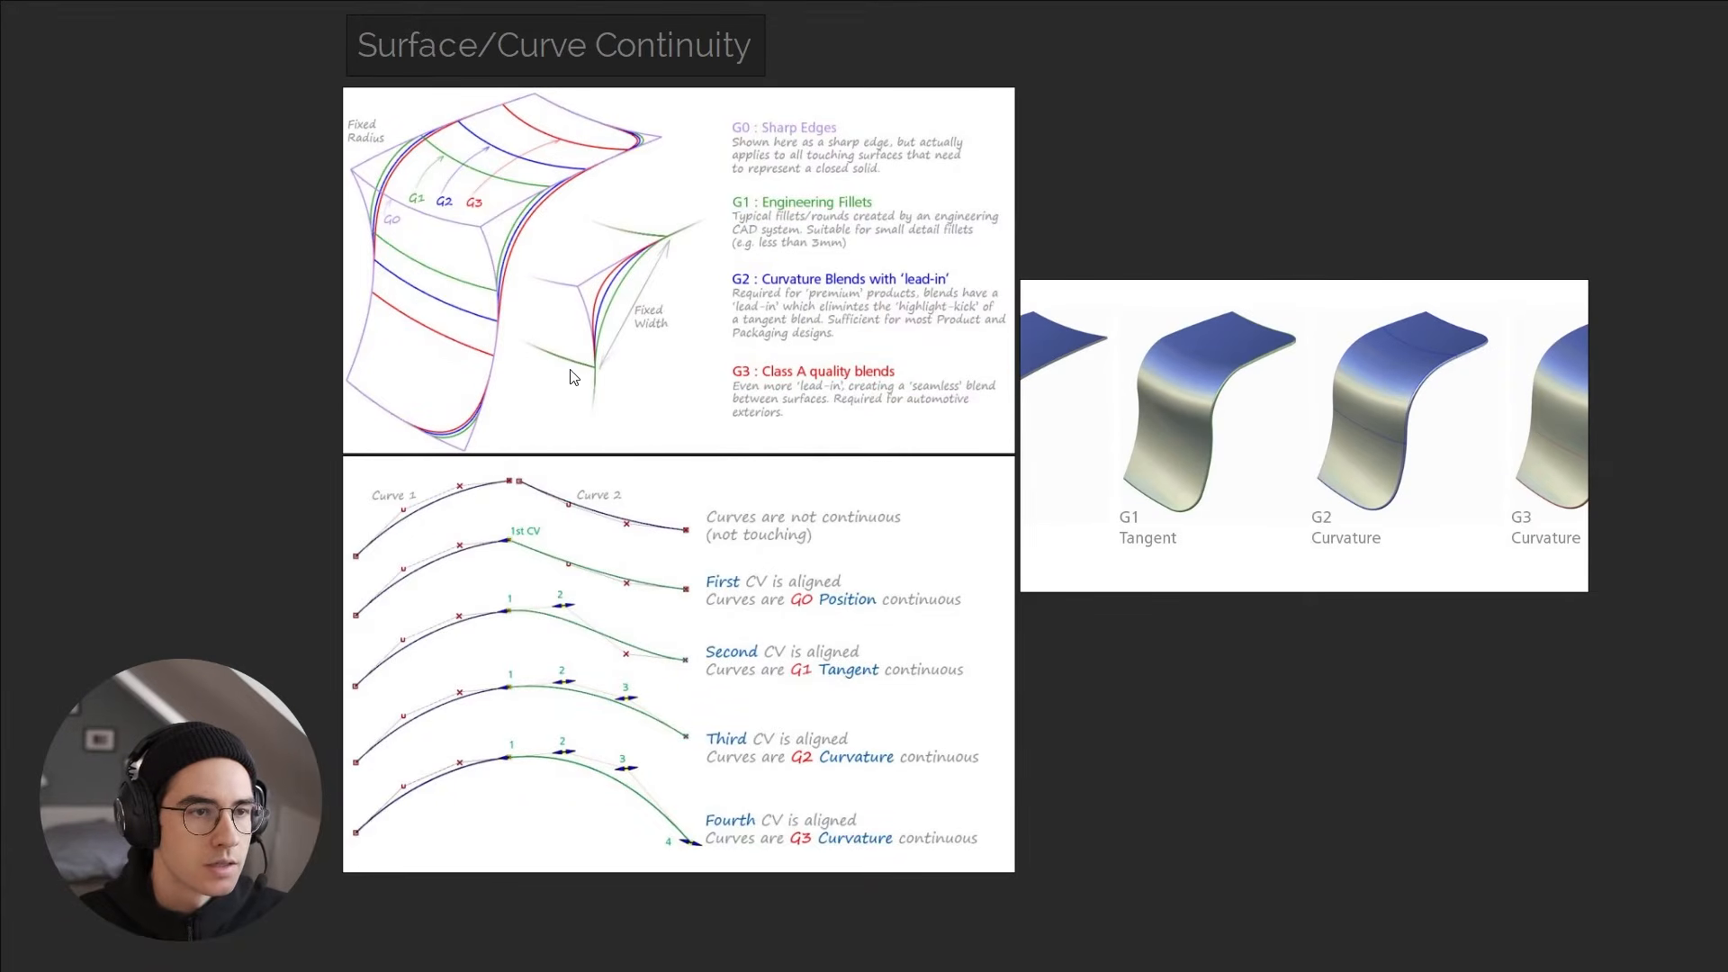
Switch to the reference board and examine the Surface/Curve Continuity chart up close, from G0 to G3
{"action": "middle_click_drag", "start_coordinate": [651, 293], "coordinate": [956, 515]}
{"action": "scroll", "coordinate": [956, 515], "scroll_direction": "up", "scroll_amount": 3}
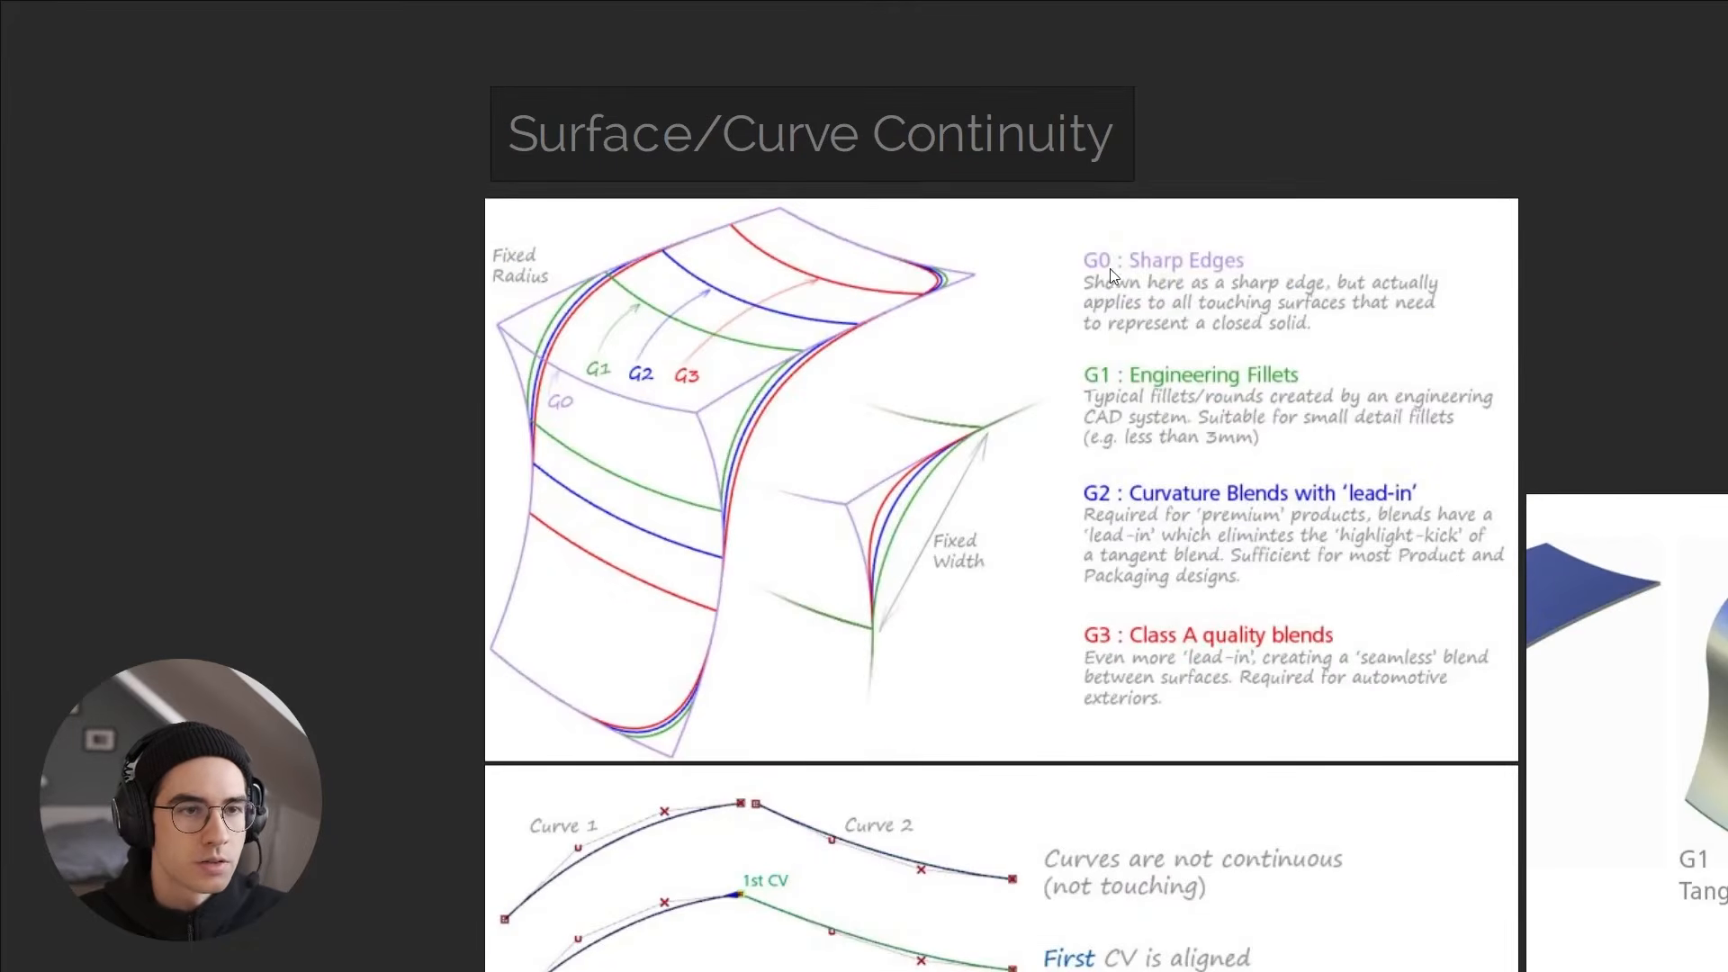
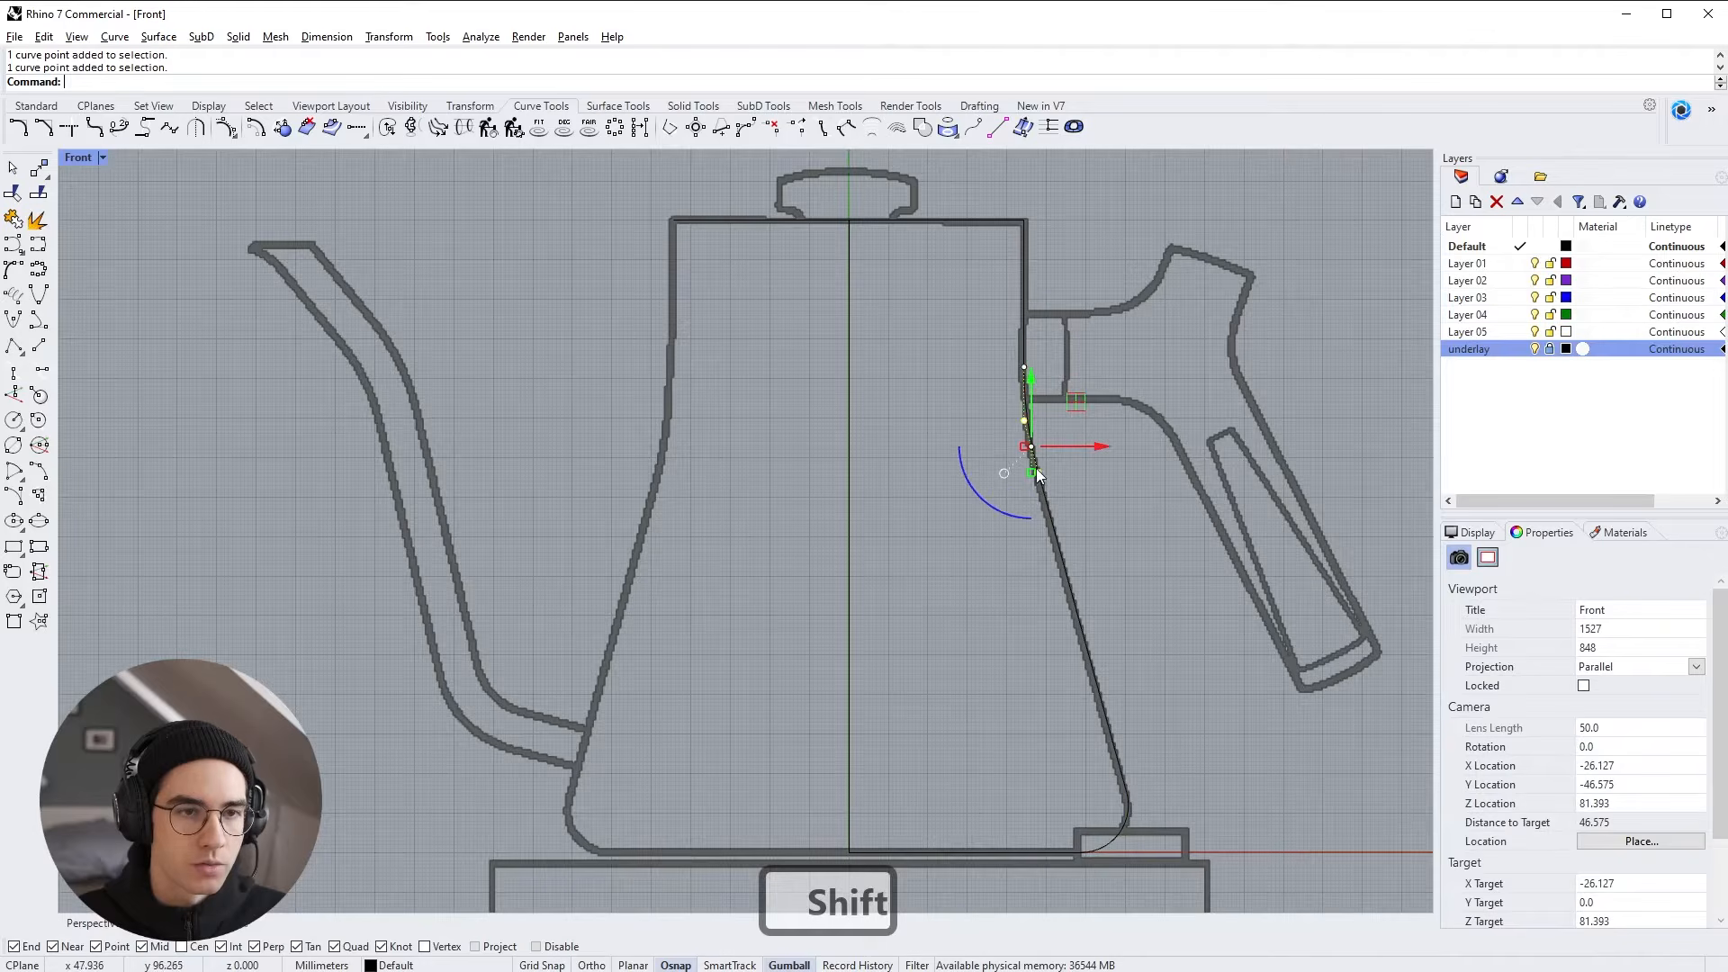
Select the slanted side line together with the bottom fillet arc to check where they meet, and clear the selection
{"action": "left_click", "coordinate": [1100, 693], "text": "shift"}
{"action": "left_click", "coordinate": [1135, 810], "text": "shift"}
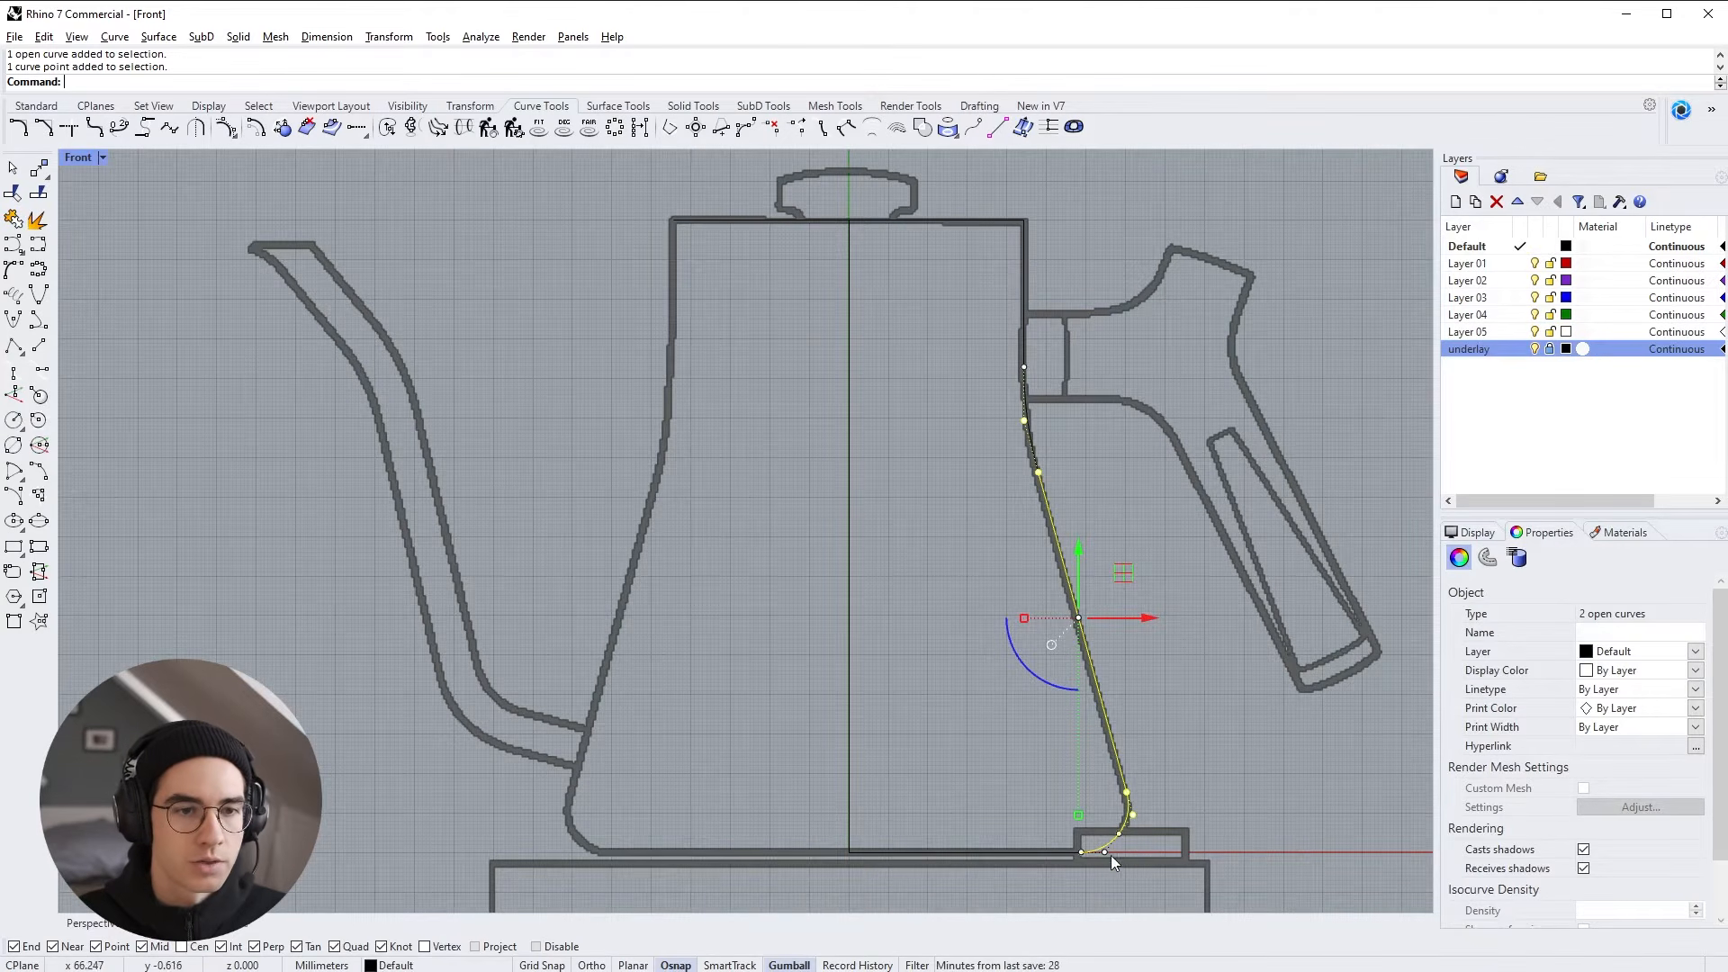
{"action": "key", "text": "Escape"}
{"action": "key", "text": "Escape"}
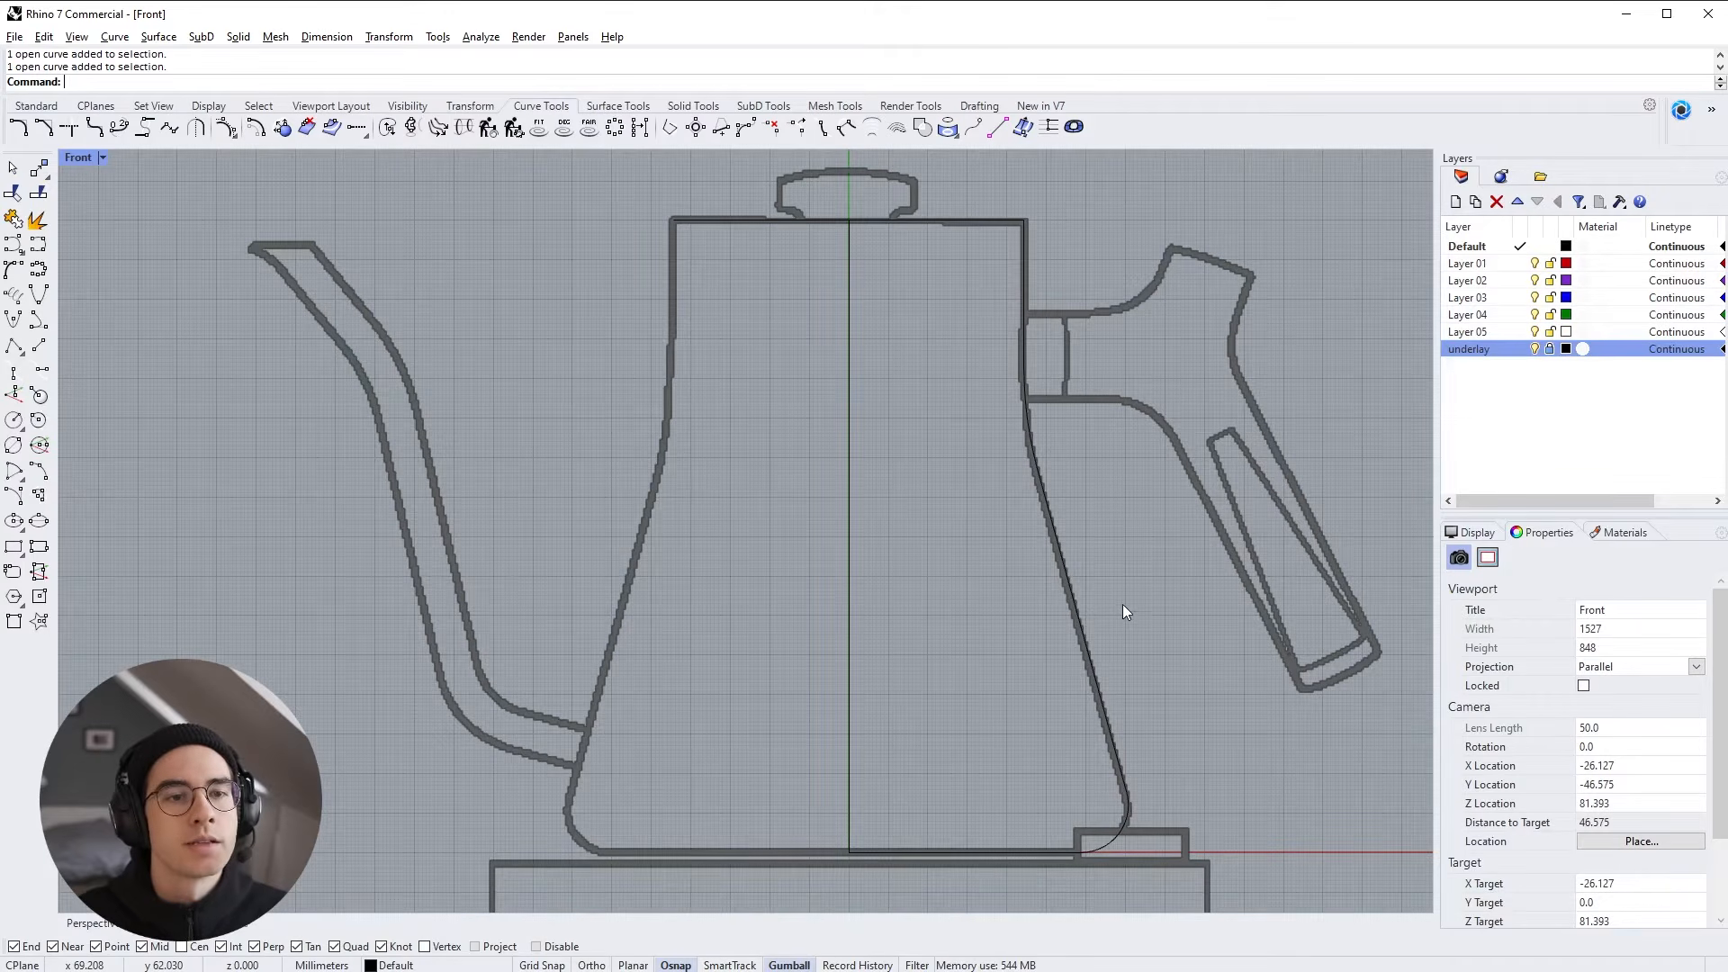
Inspect the right vertical line, slanted line, upper fillet and bottom fillet in turn, comparing the bottom arc with the underlay
{"action": "left_click", "coordinate": [1019, 277]}
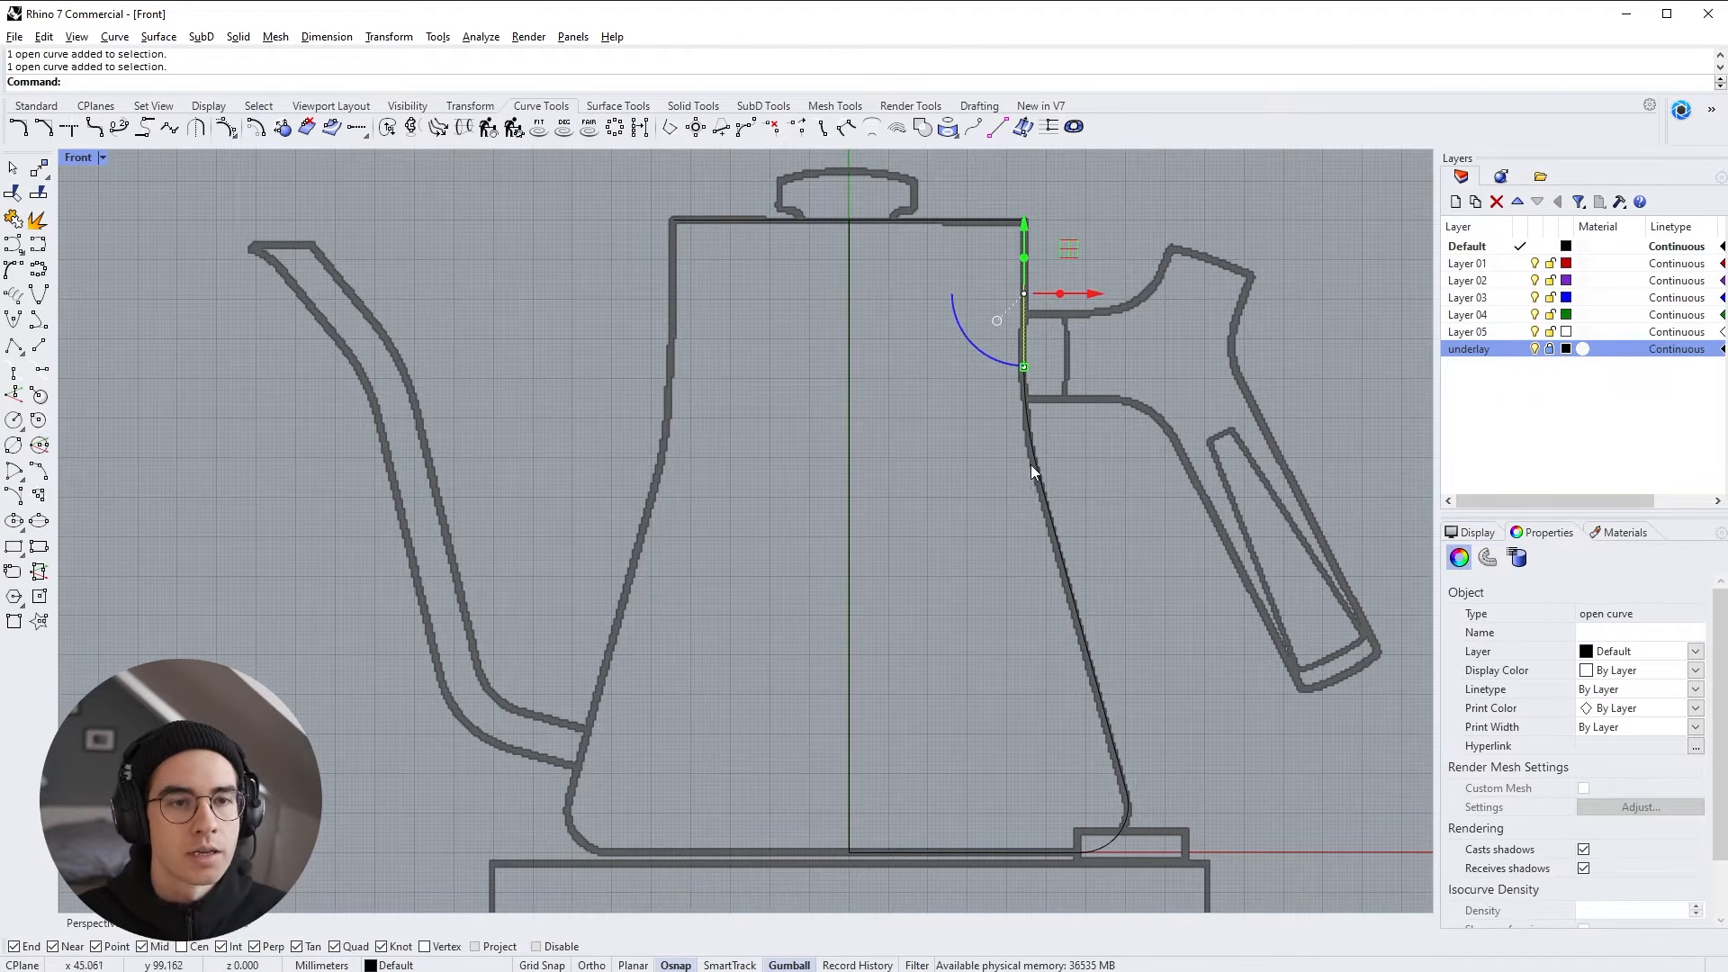
{"action": "left_click", "coordinate": [1046, 512]}
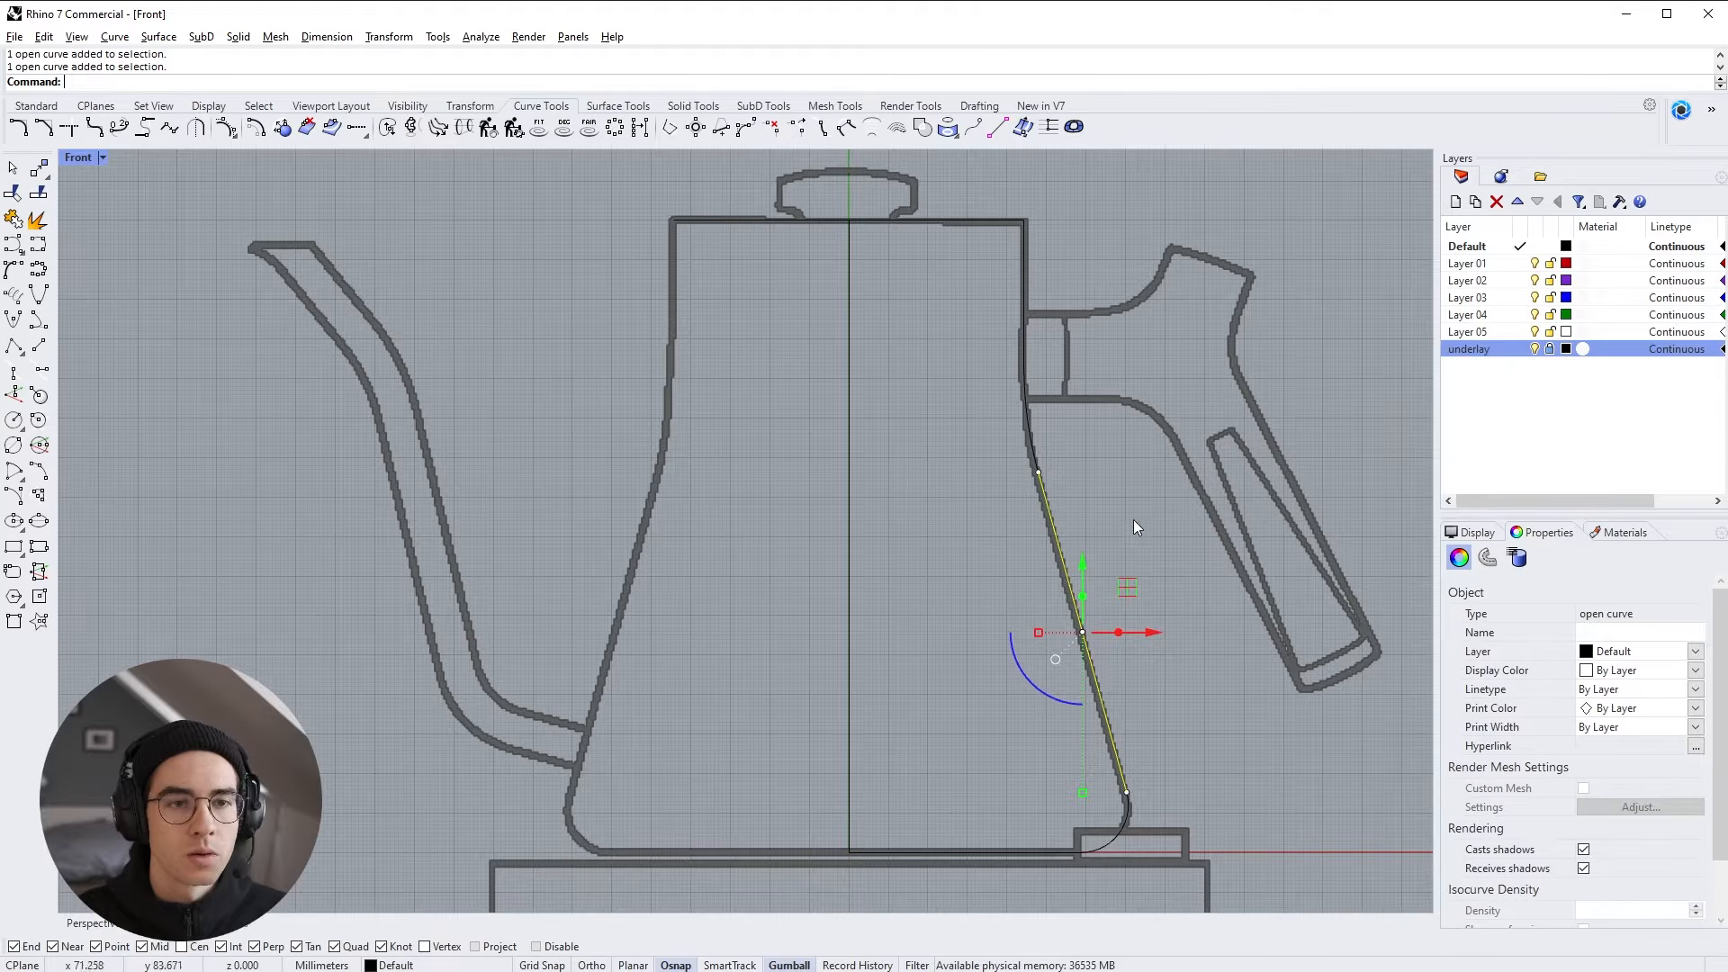
{"action": "left_click", "coordinate": [1023, 431]}
{"action": "left_click", "coordinate": [1152, 572]}
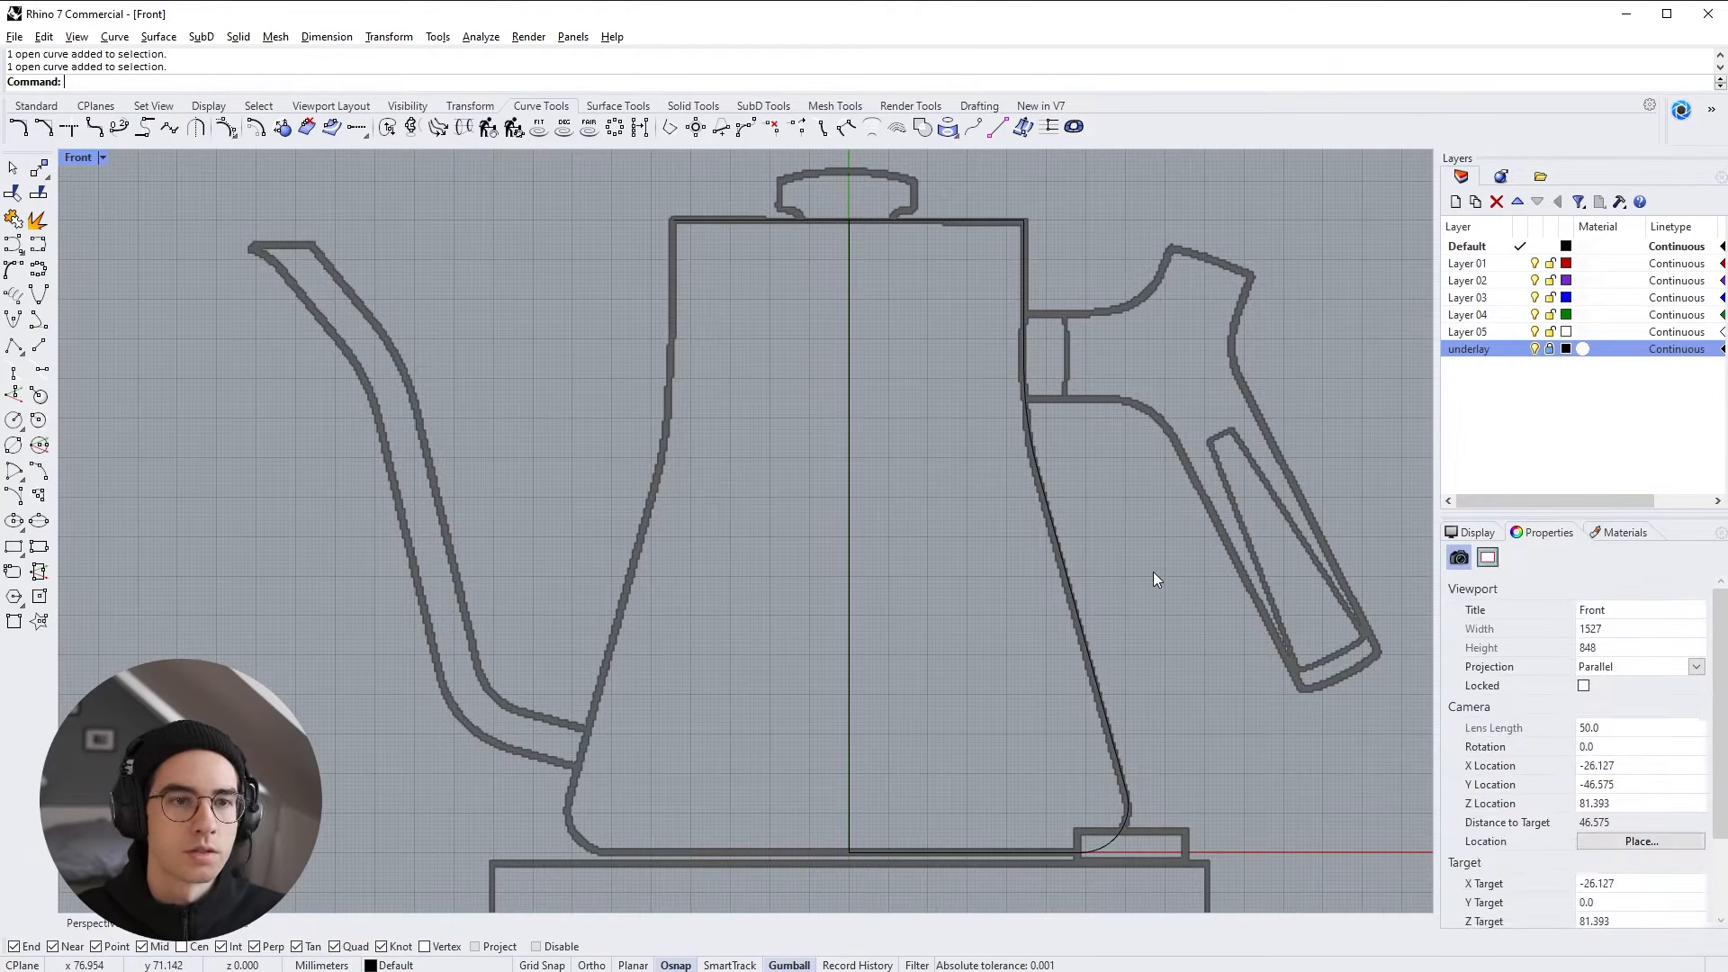
{"action": "left_click", "coordinate": [1127, 816]}
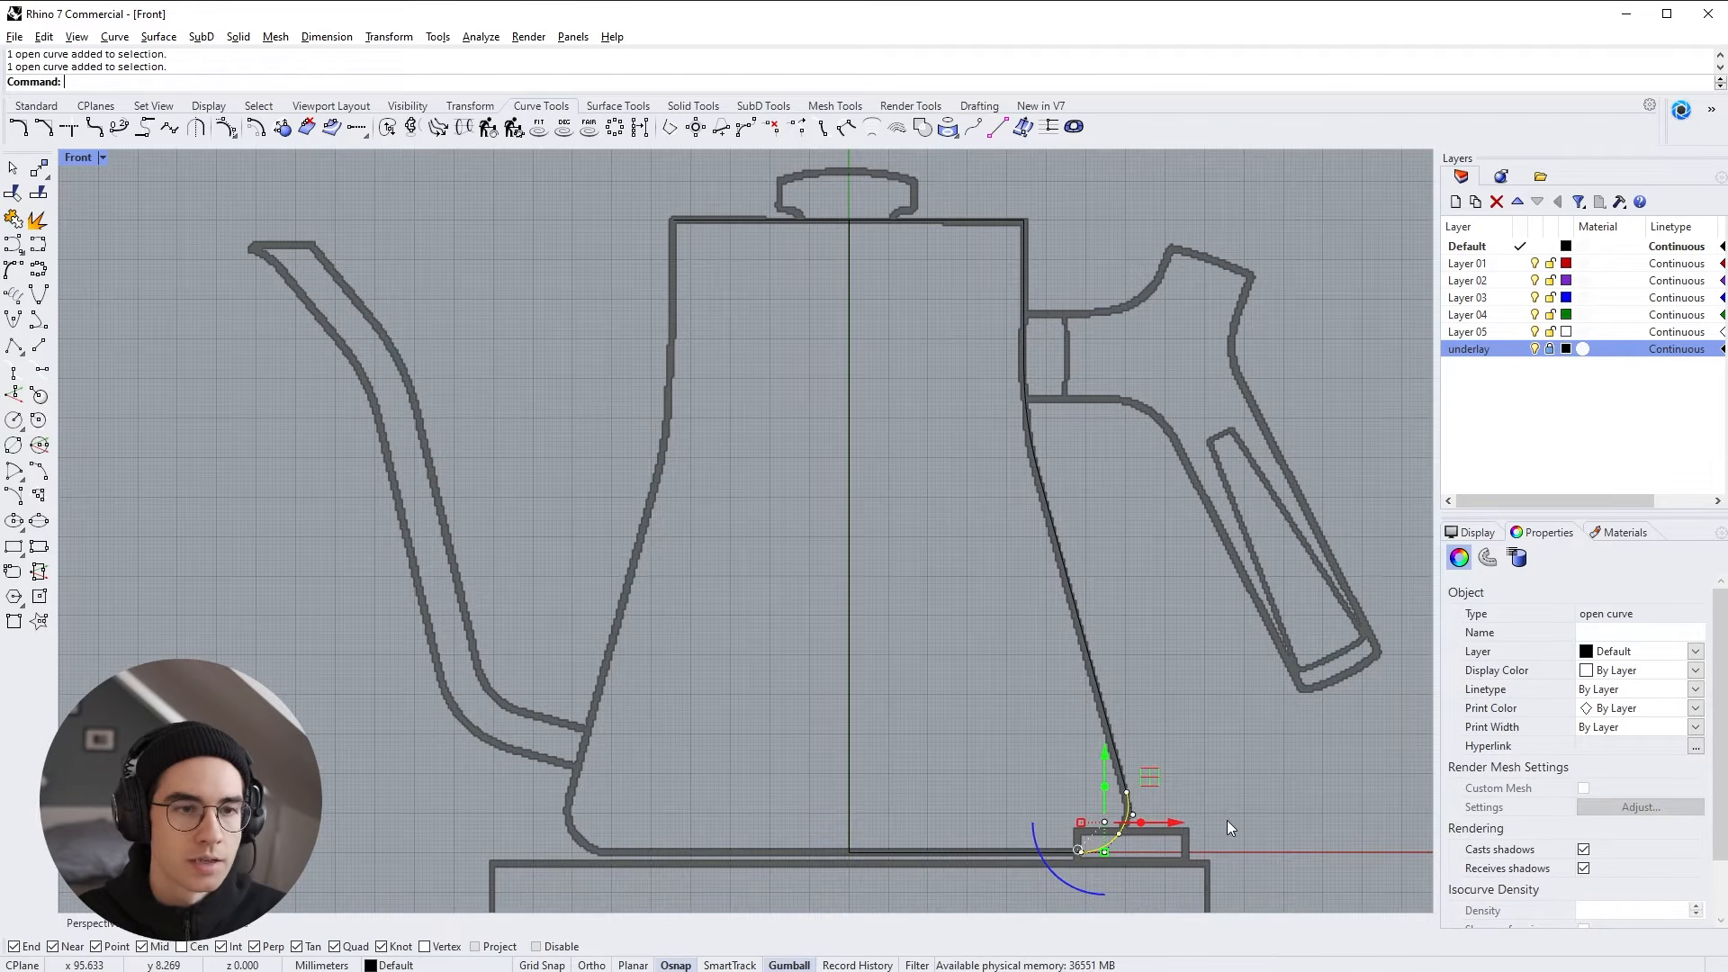
{"action": "scroll", "coordinate": [1223, 813], "scroll_direction": "up", "scroll_amount": 5}
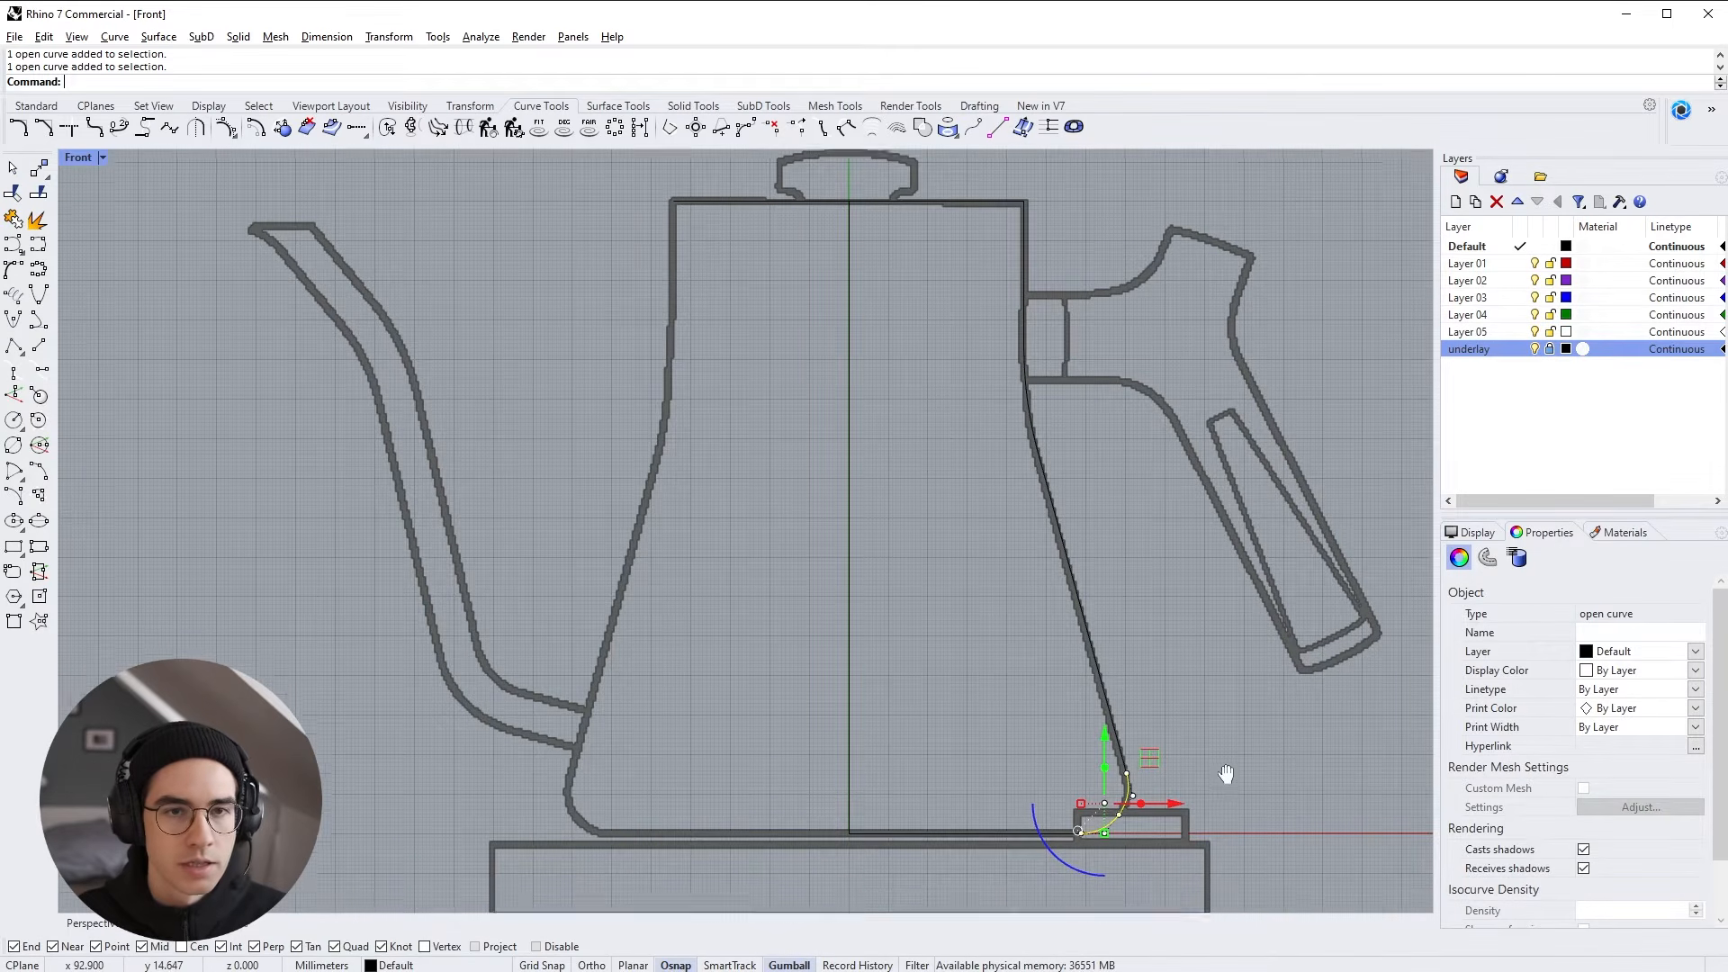
{"action": "scroll", "coordinate": [1090, 756], "scroll_direction": "up", "scroll_amount": 3}
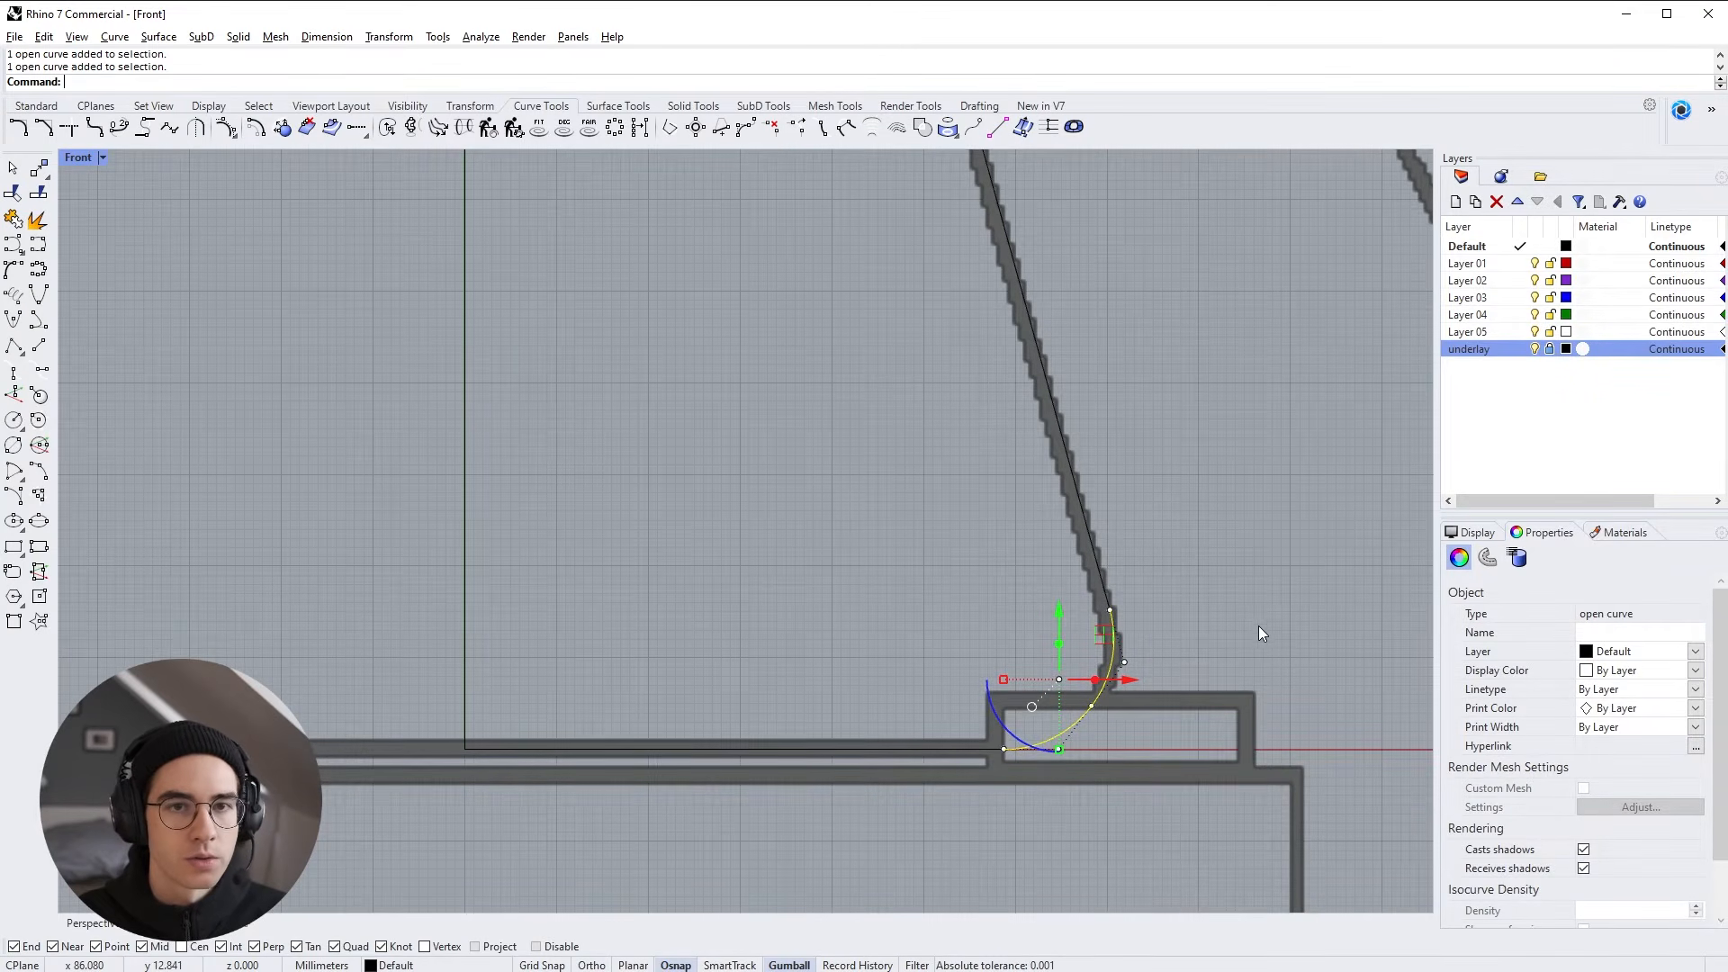
{"action": "scroll", "coordinate": [1265, 590], "scroll_direction": "down", "scroll_amount": 6}
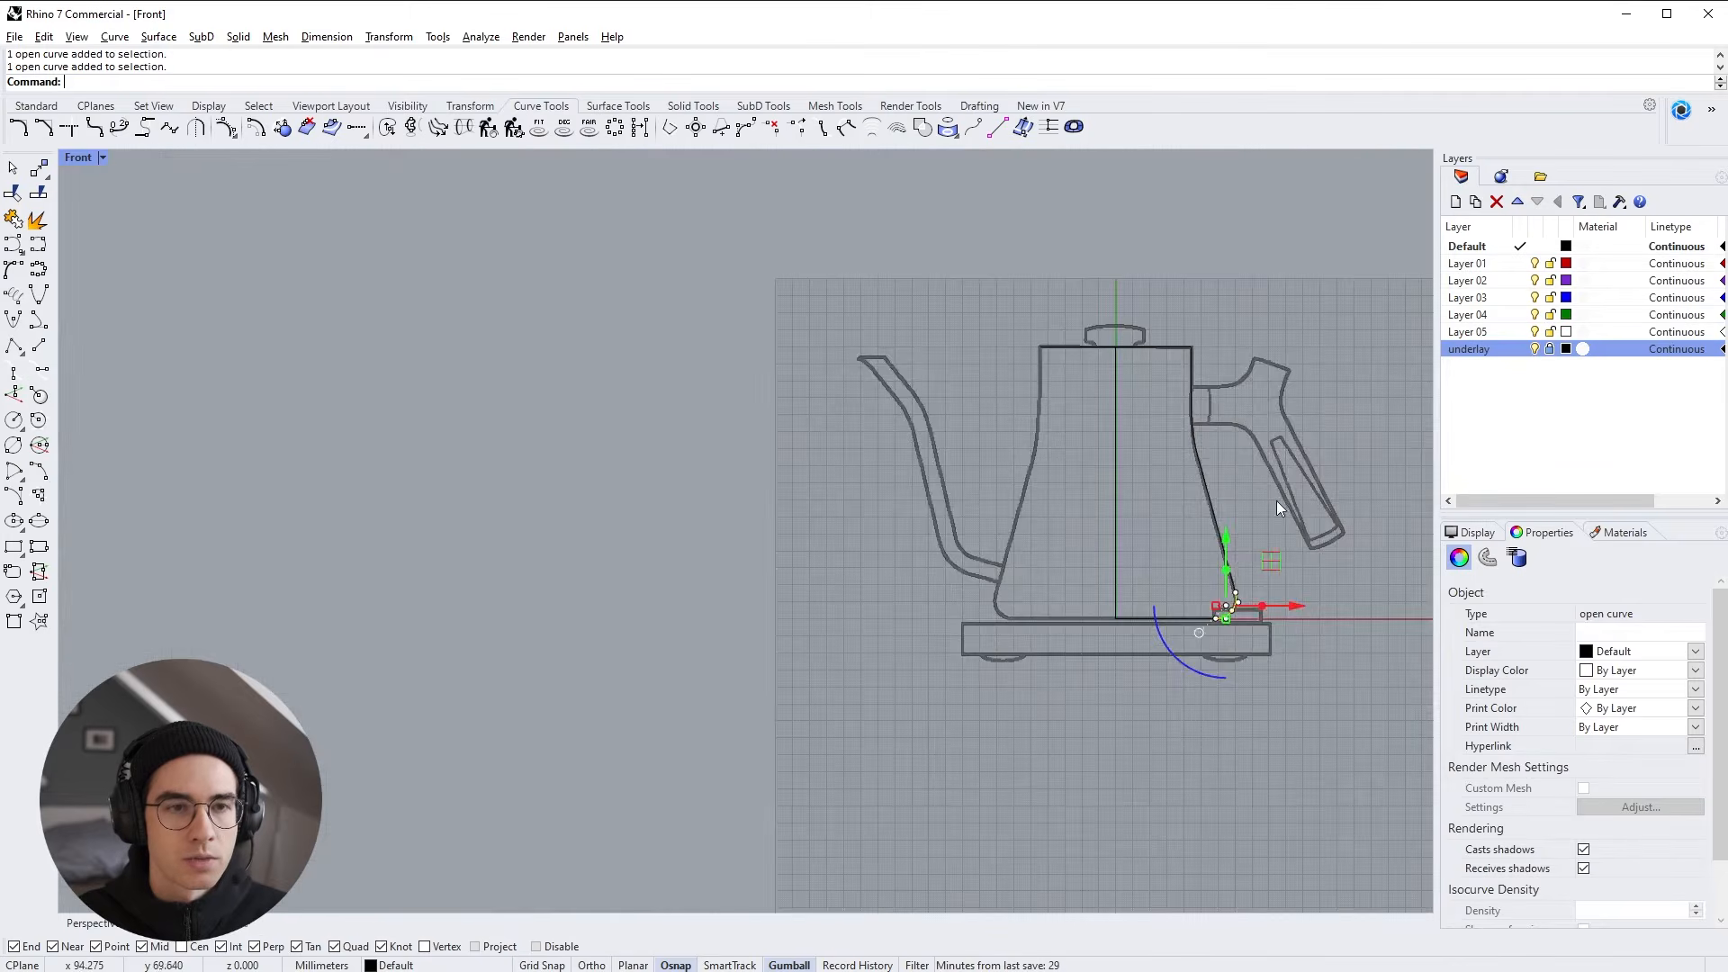
{"action": "scroll", "coordinate": [1276, 501], "scroll_direction": "up", "scroll_amount": 3}
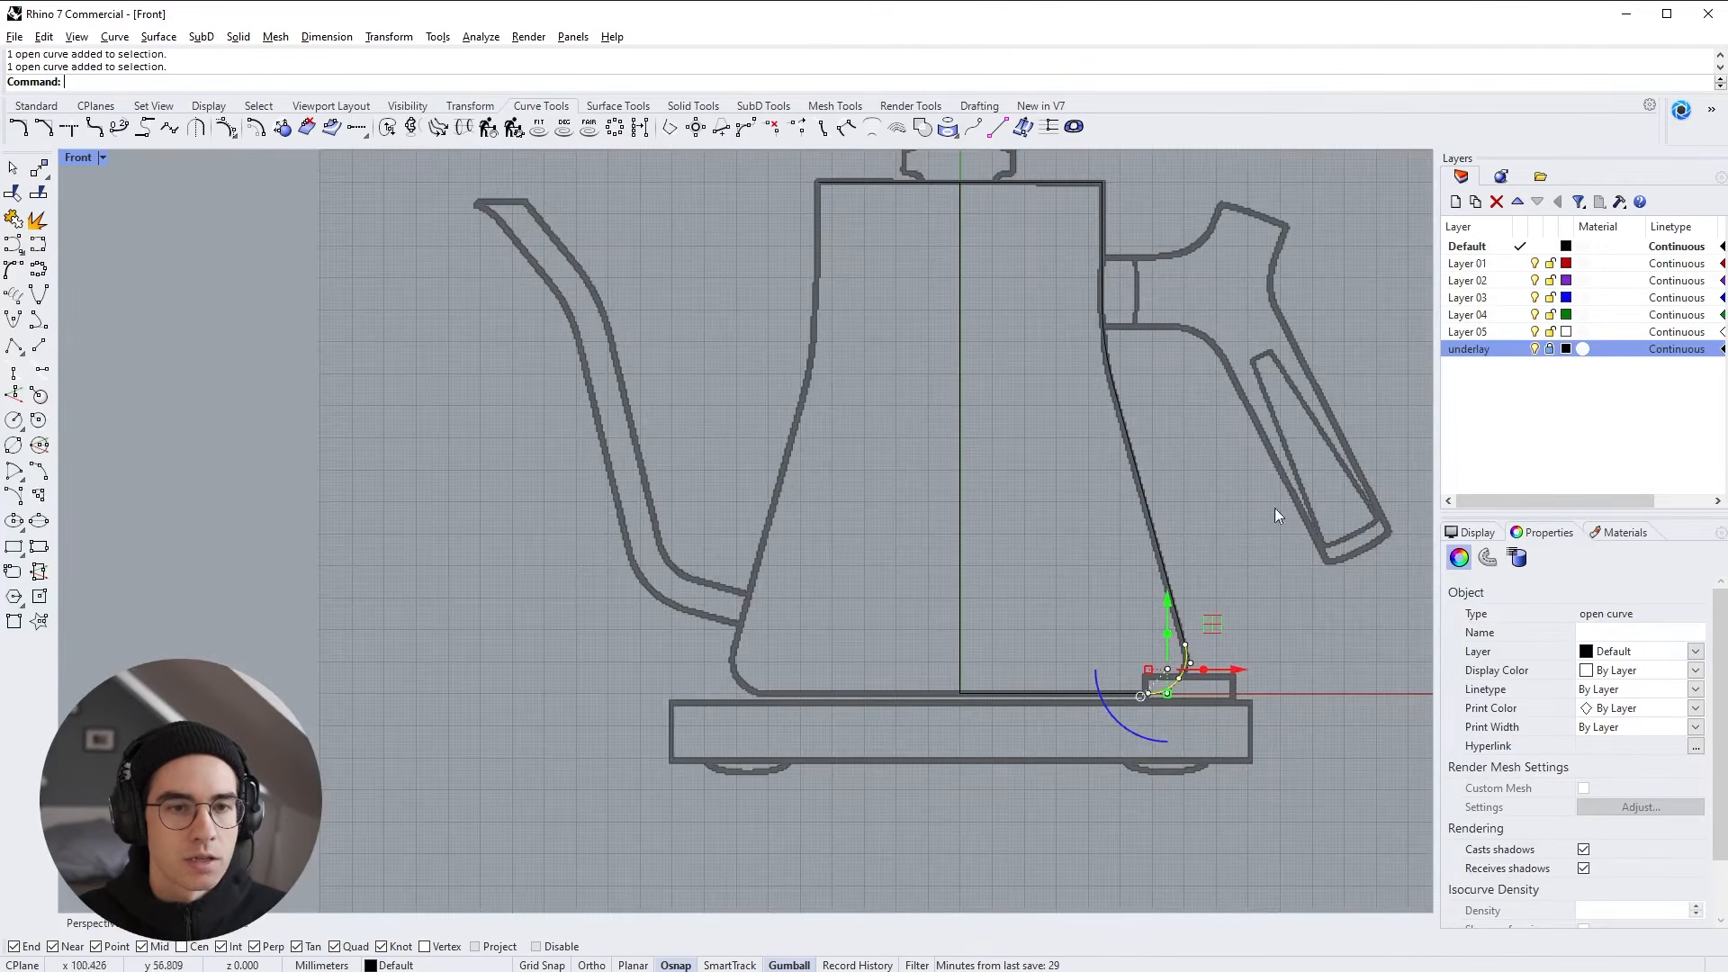
Select all curves of the half profile and move them to Layer 01
{"action": "left_click", "coordinate": [260, 106]}
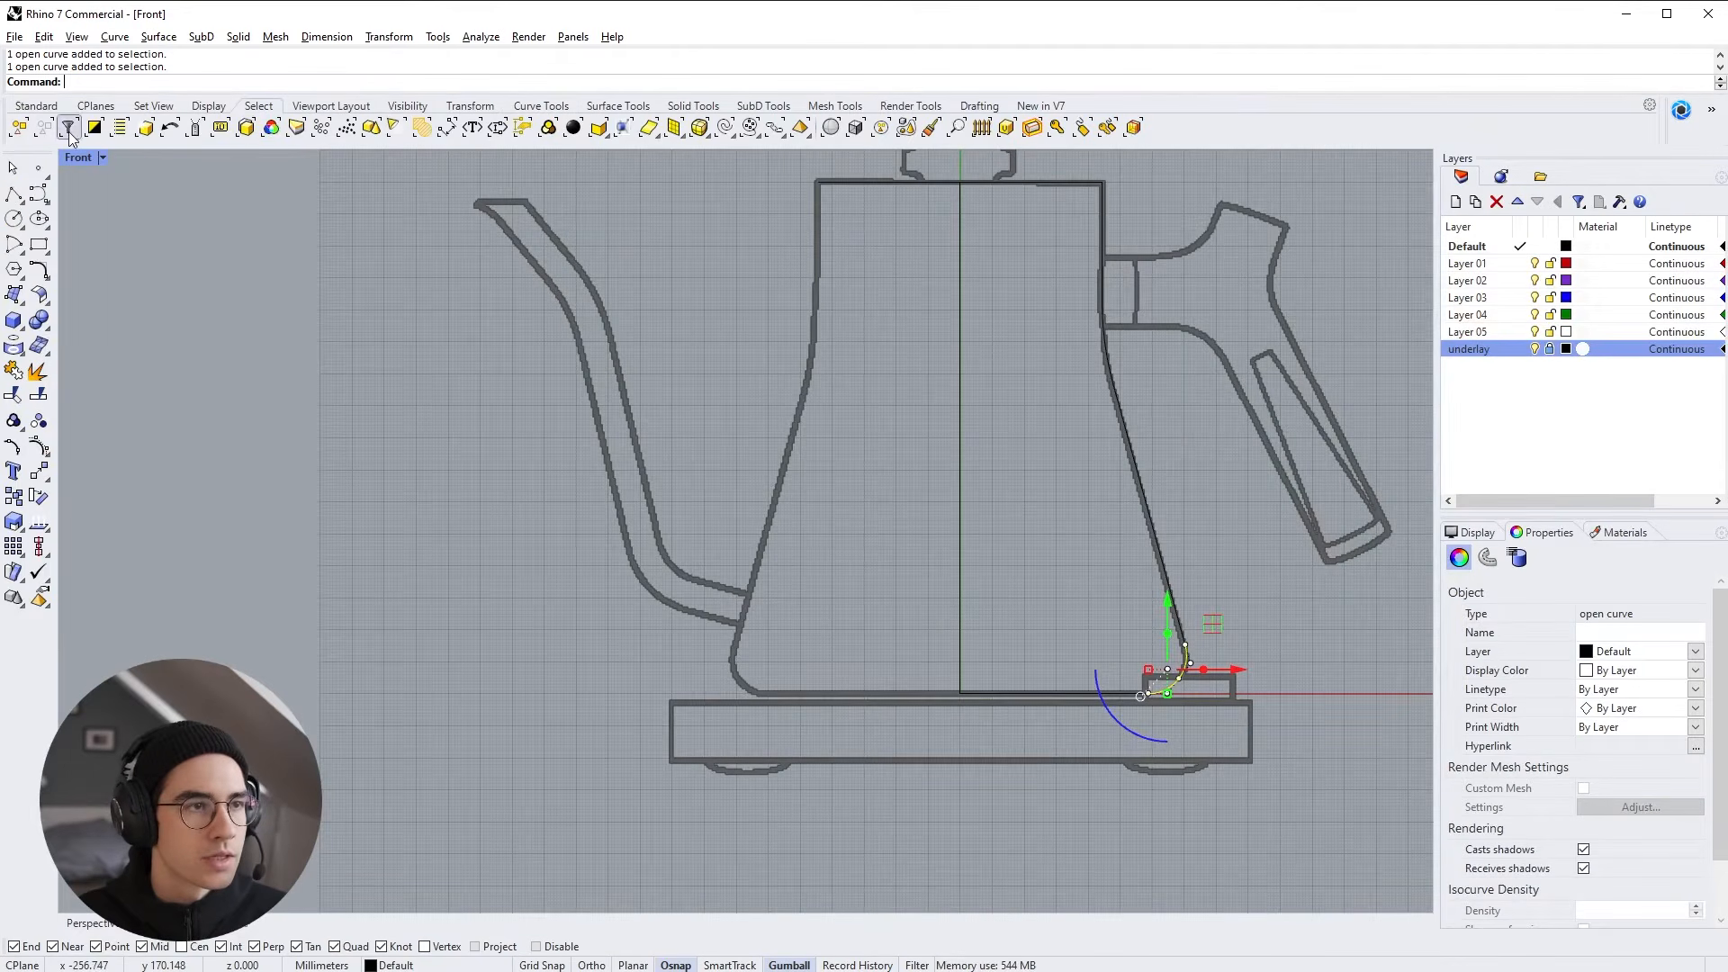
{"action": "left_click", "coordinate": [722, 130]}
{"action": "right_click_drag", "start_coordinate": [1174, 428], "coordinate": [1061, 502]}
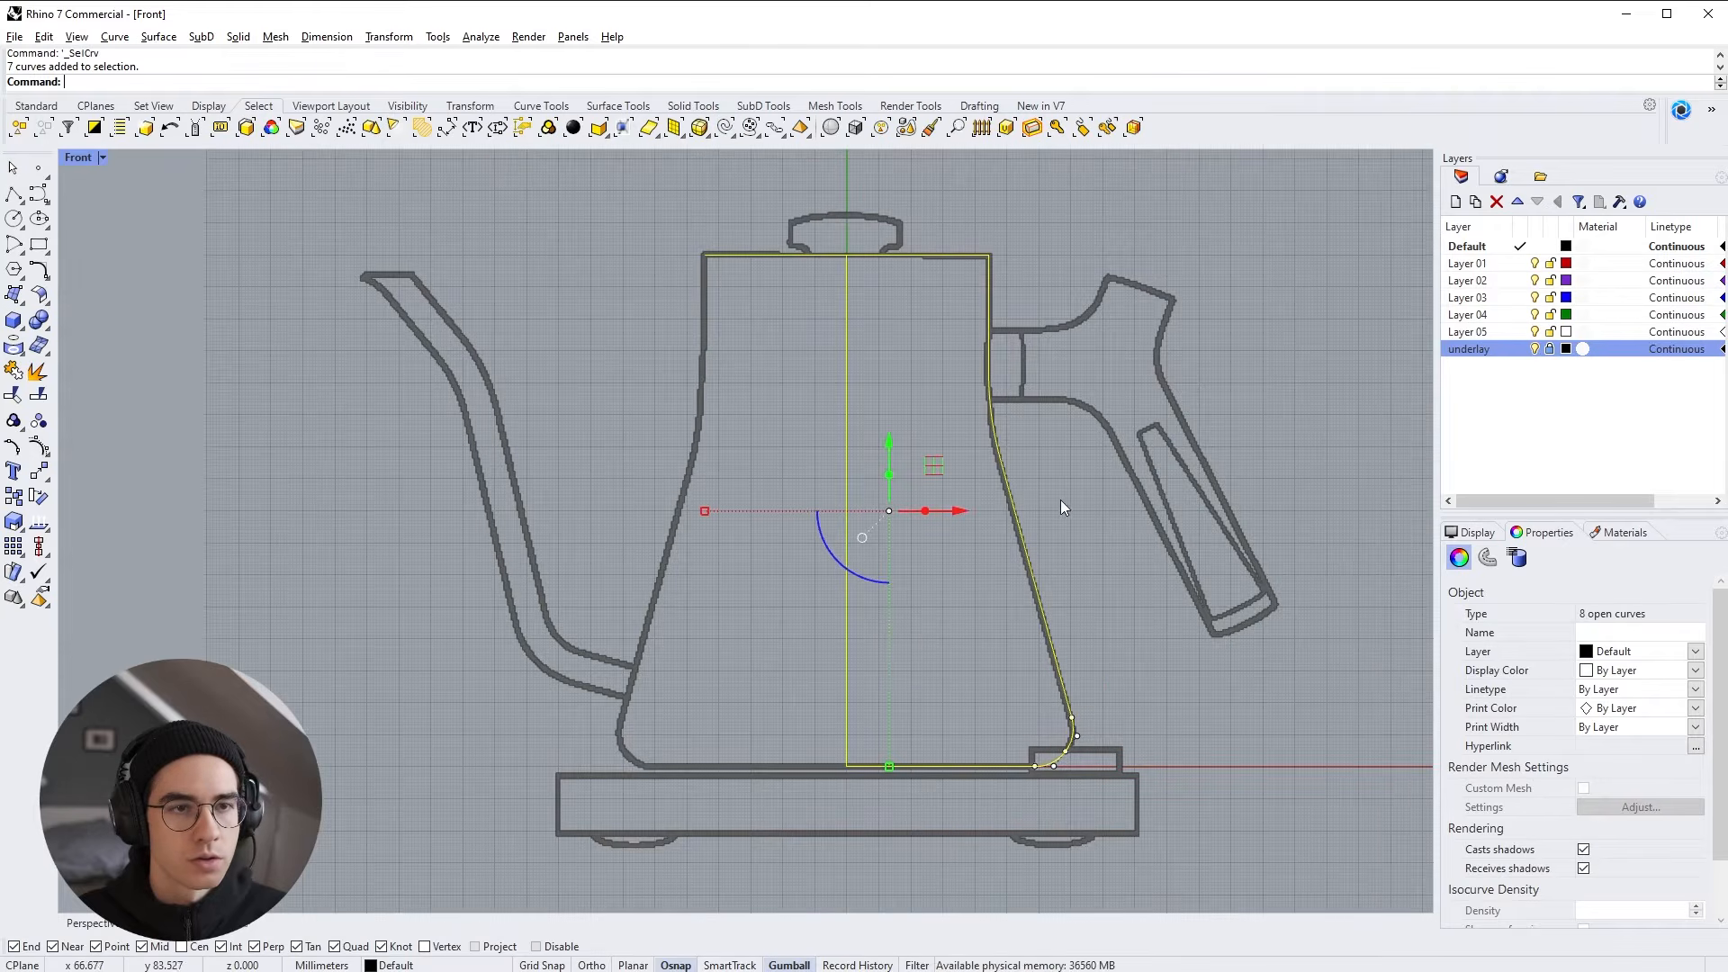
{"action": "right_click", "coordinate": [1479, 270]}
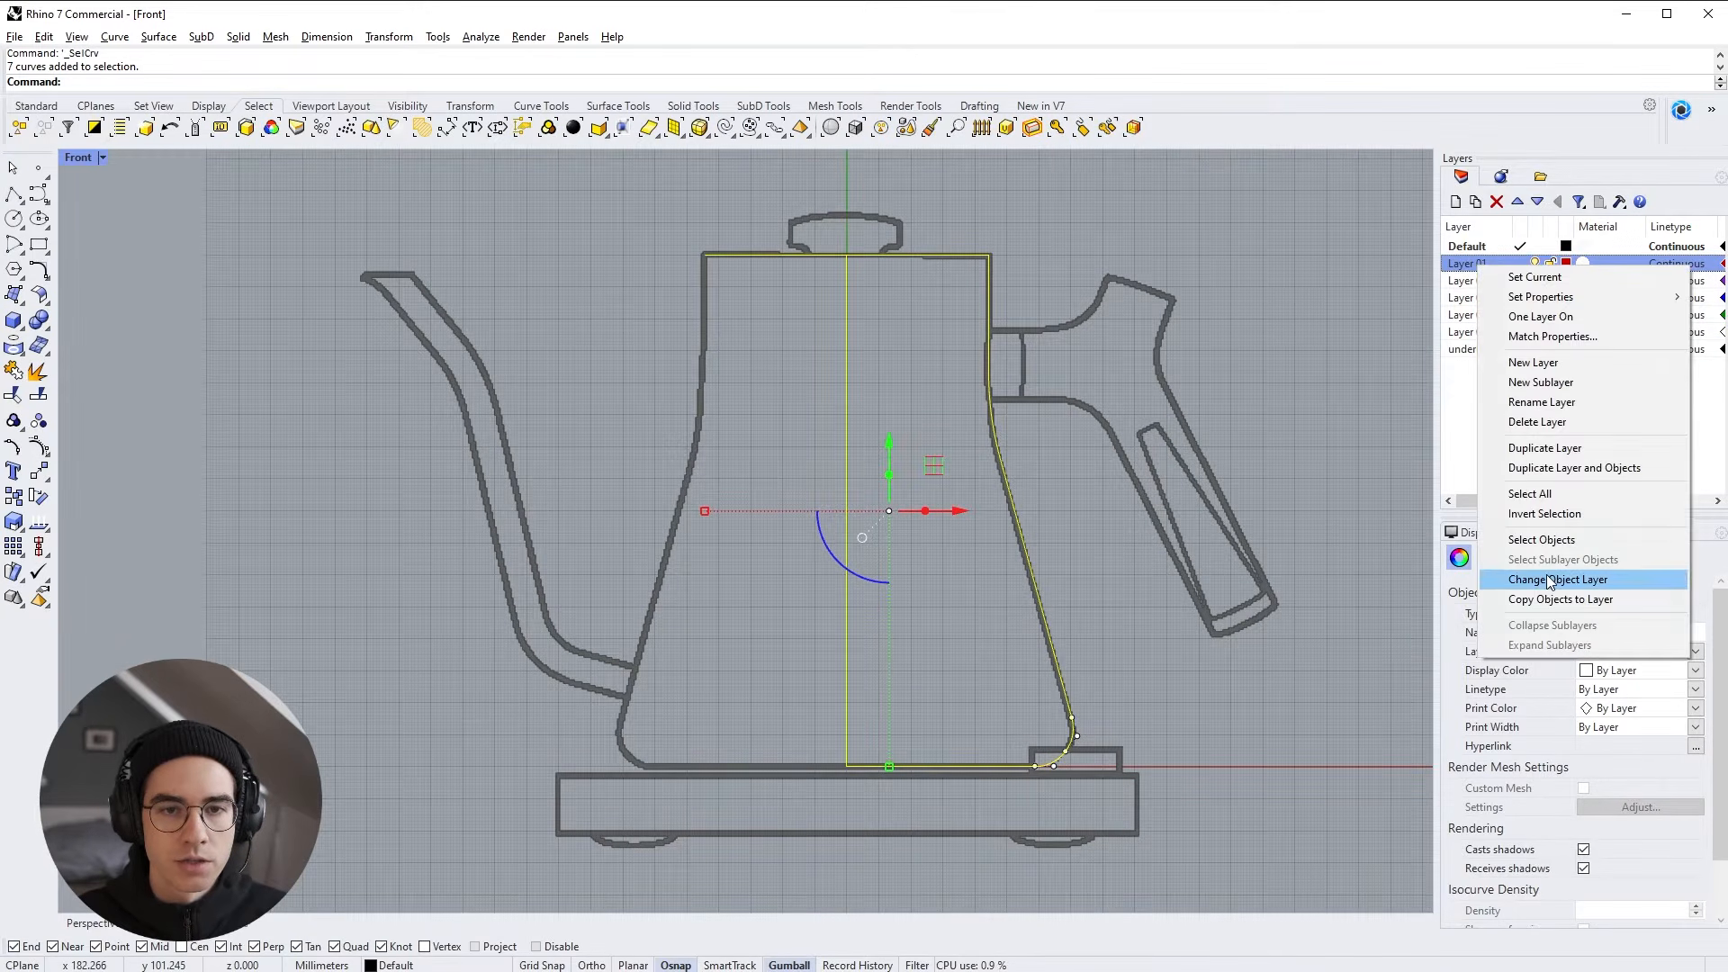
{"action": "left_click", "coordinate": [1538, 580]}
Rename Layer 01 to "curves", deselect the profile and check the layer's color setting
{"action": "double_click", "coordinate": [1479, 263]}
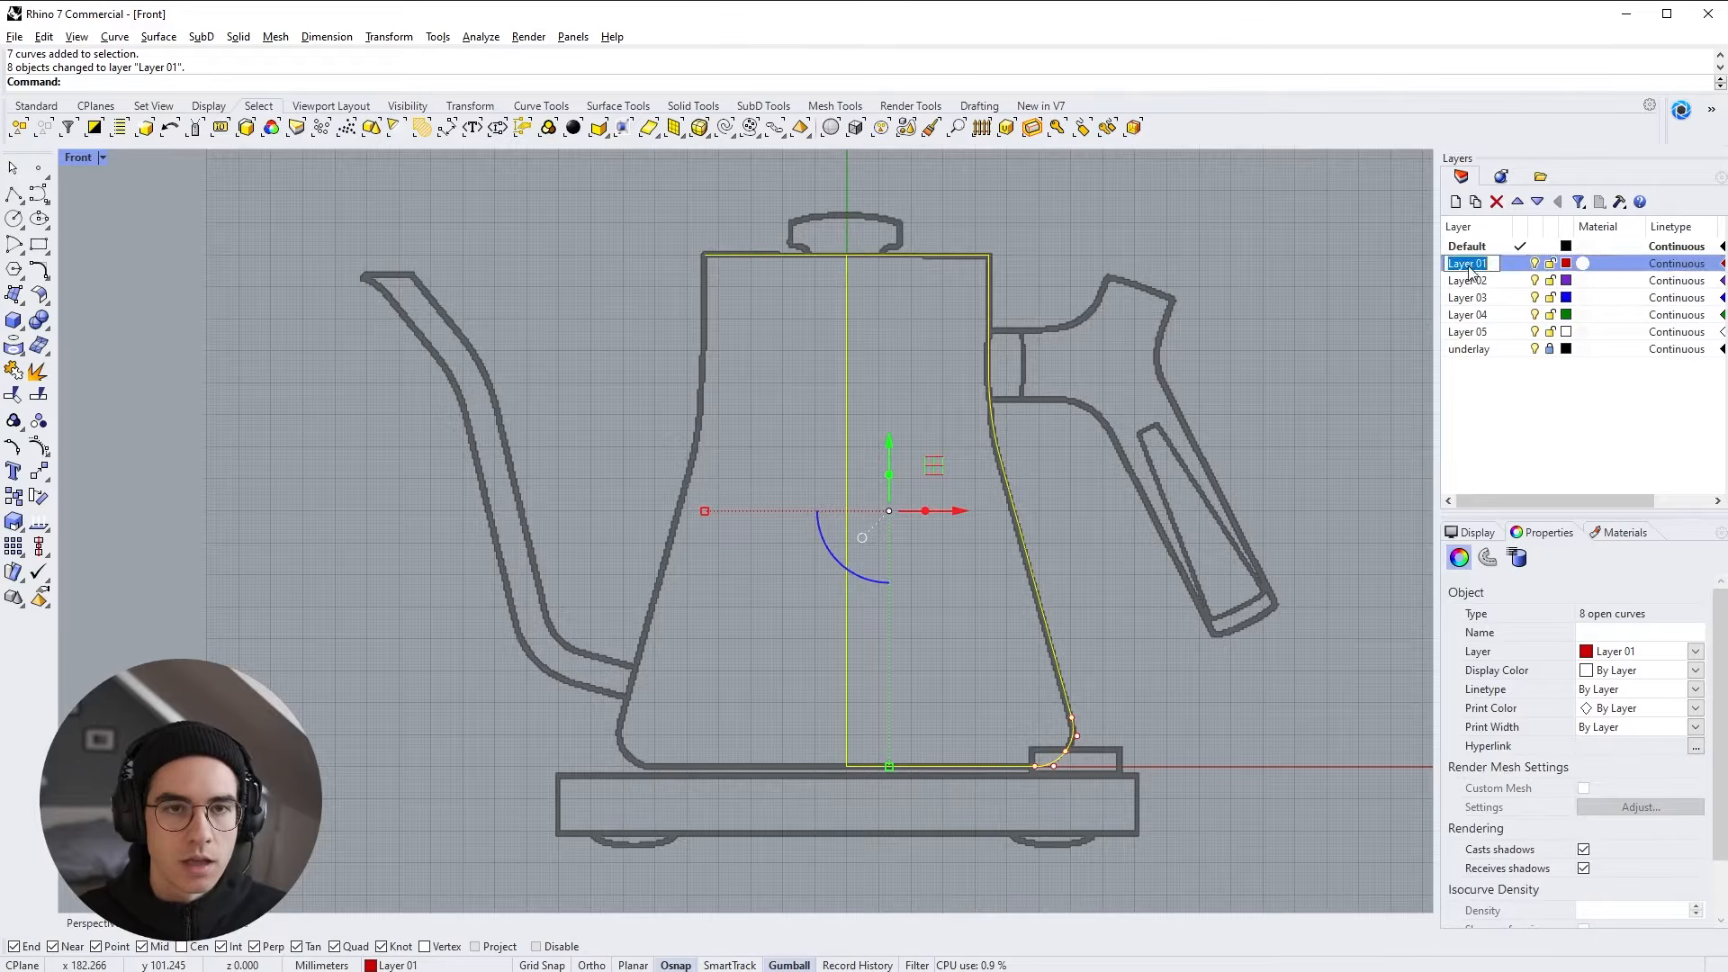
{"action": "type", "text": "curves"}
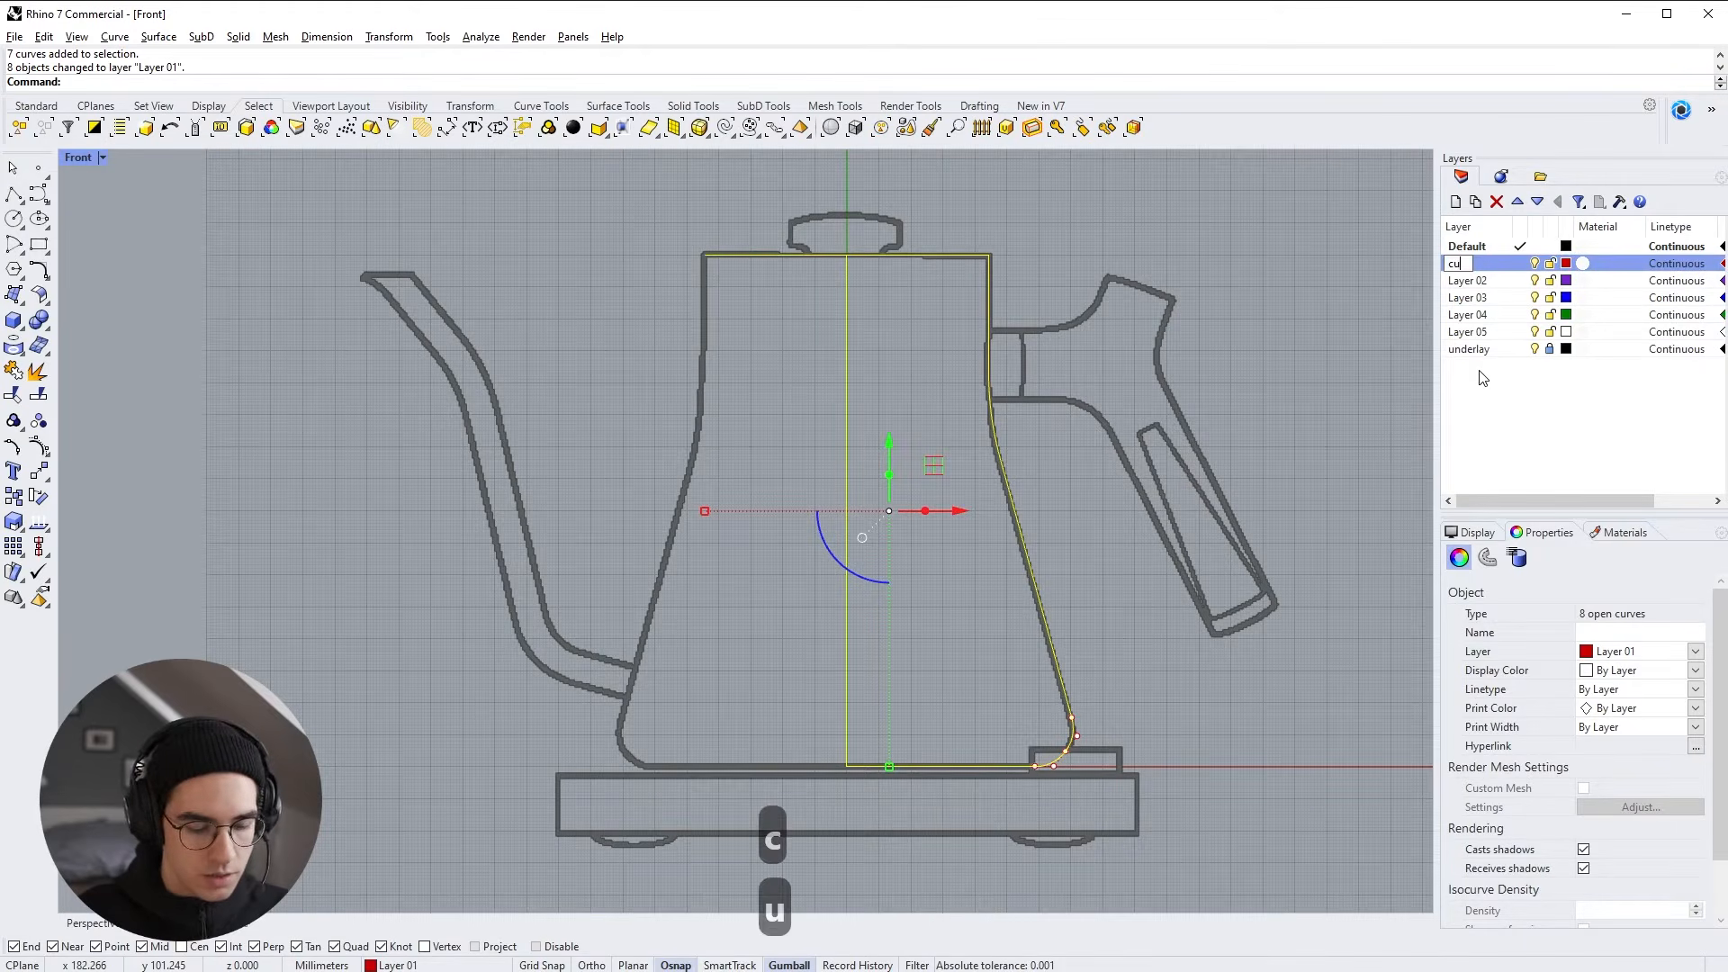
{"action": "key", "text": "Return"}
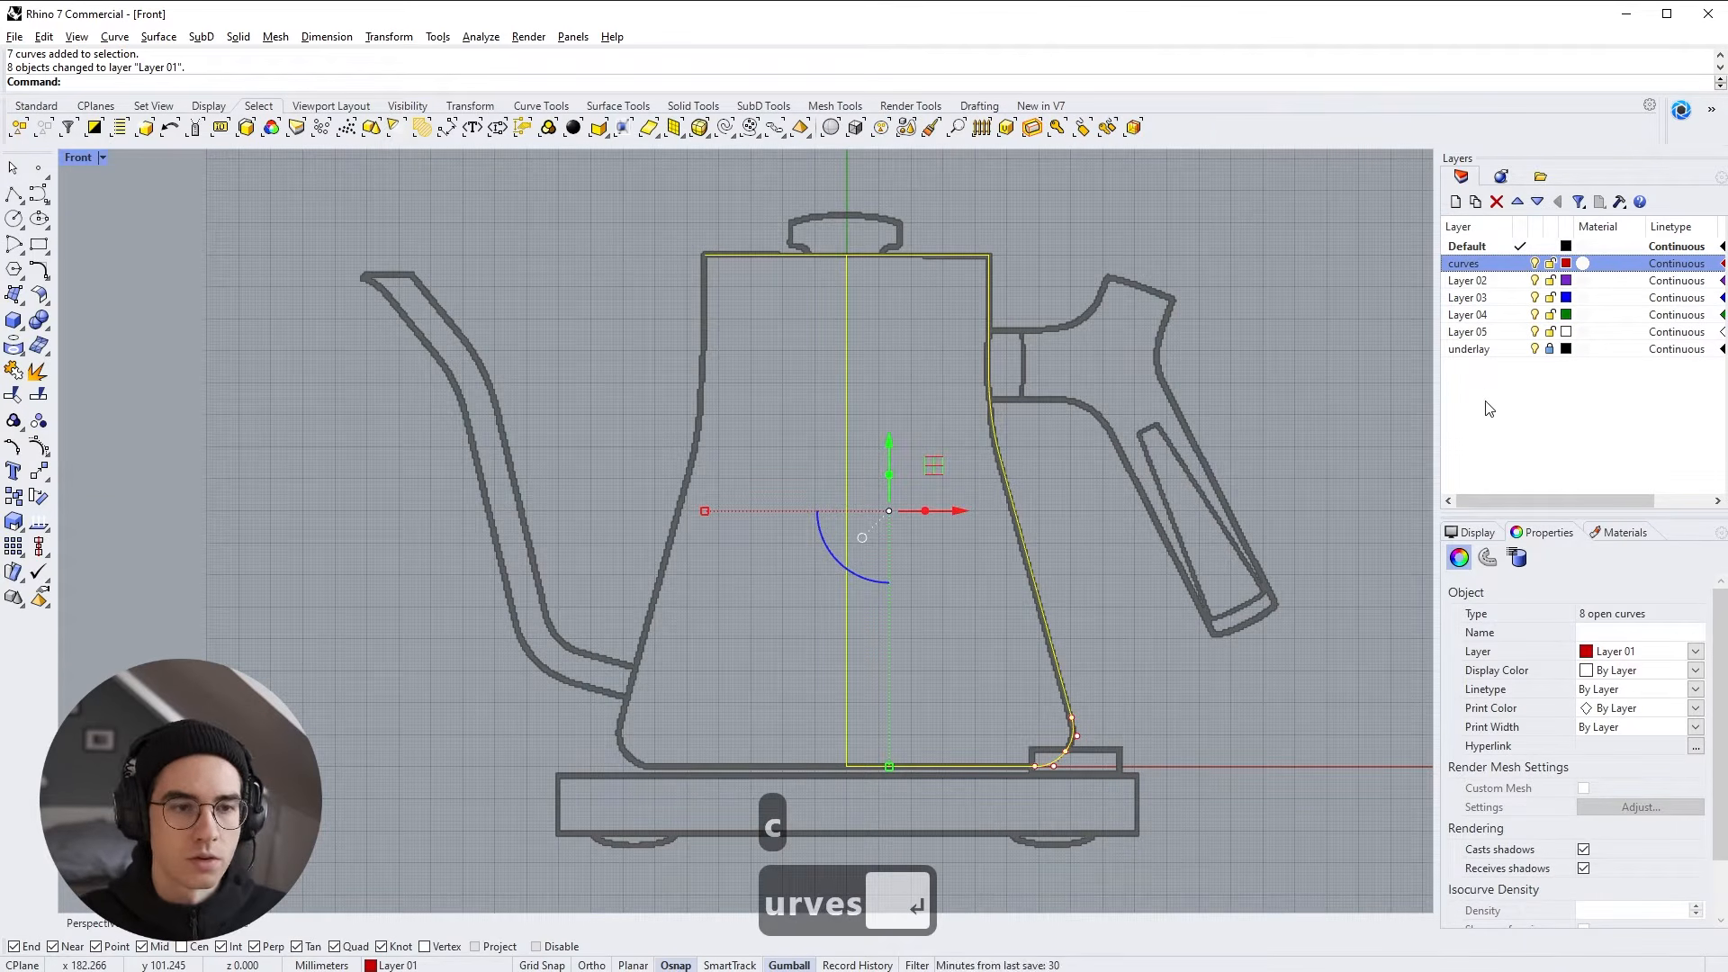
{"action": "left_click", "coordinate": [1353, 347]}
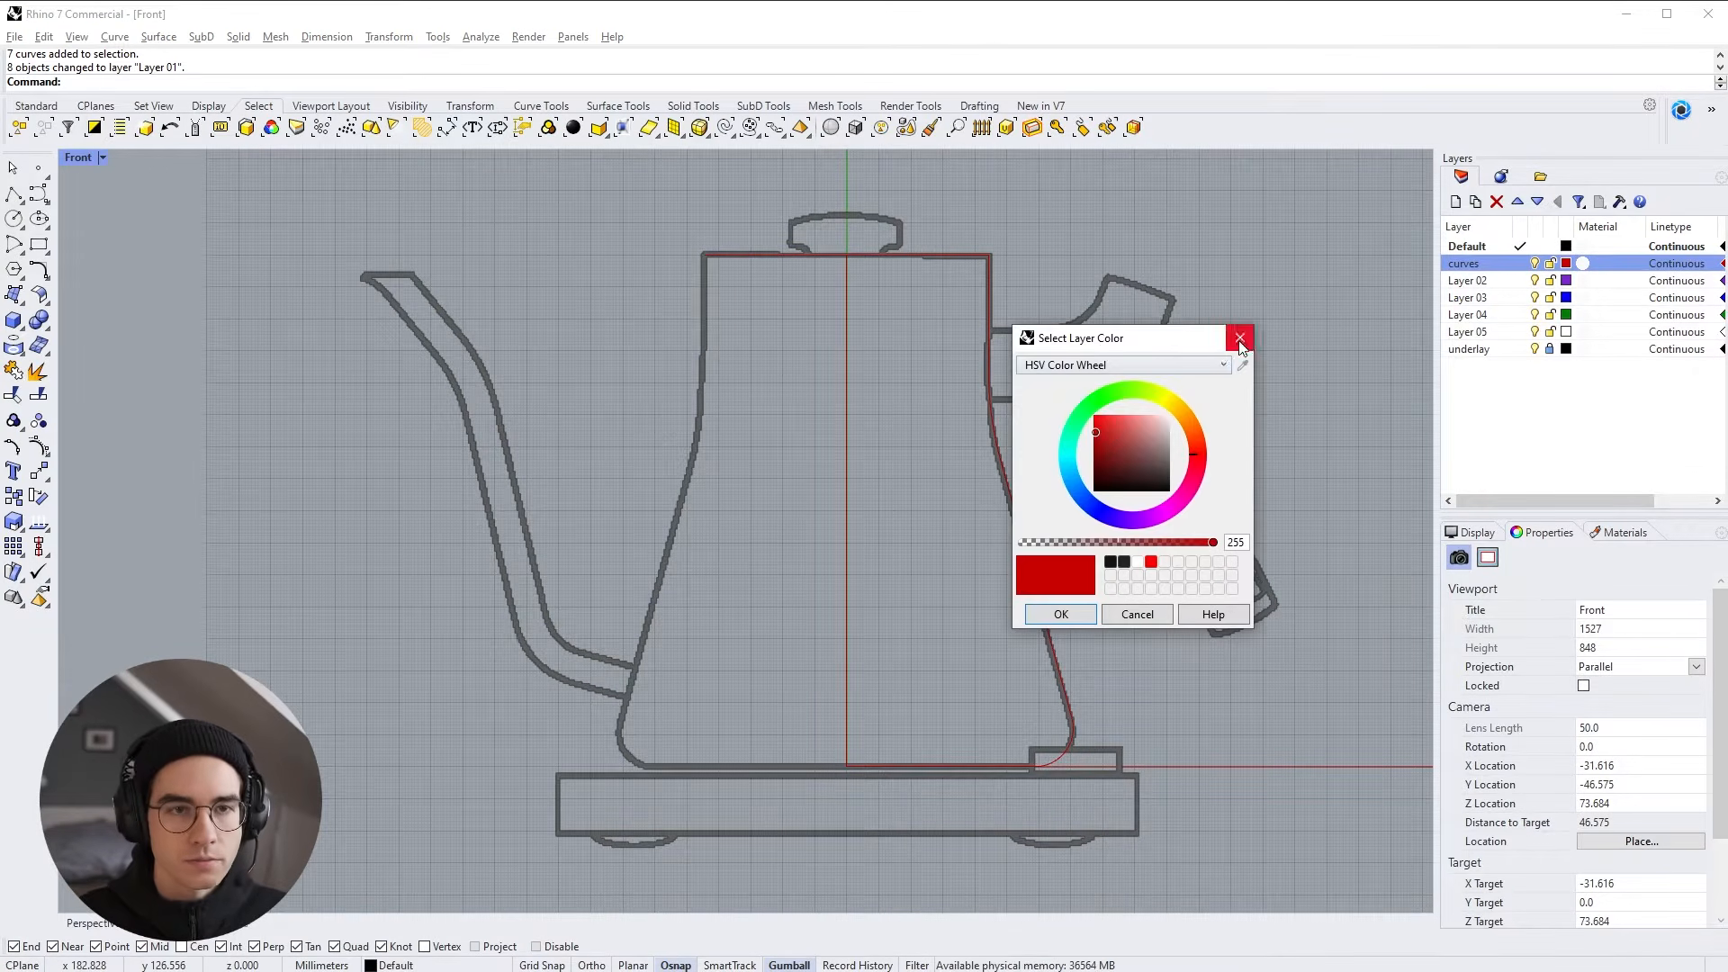
{"action": "left_click", "coordinate": [1239, 339]}
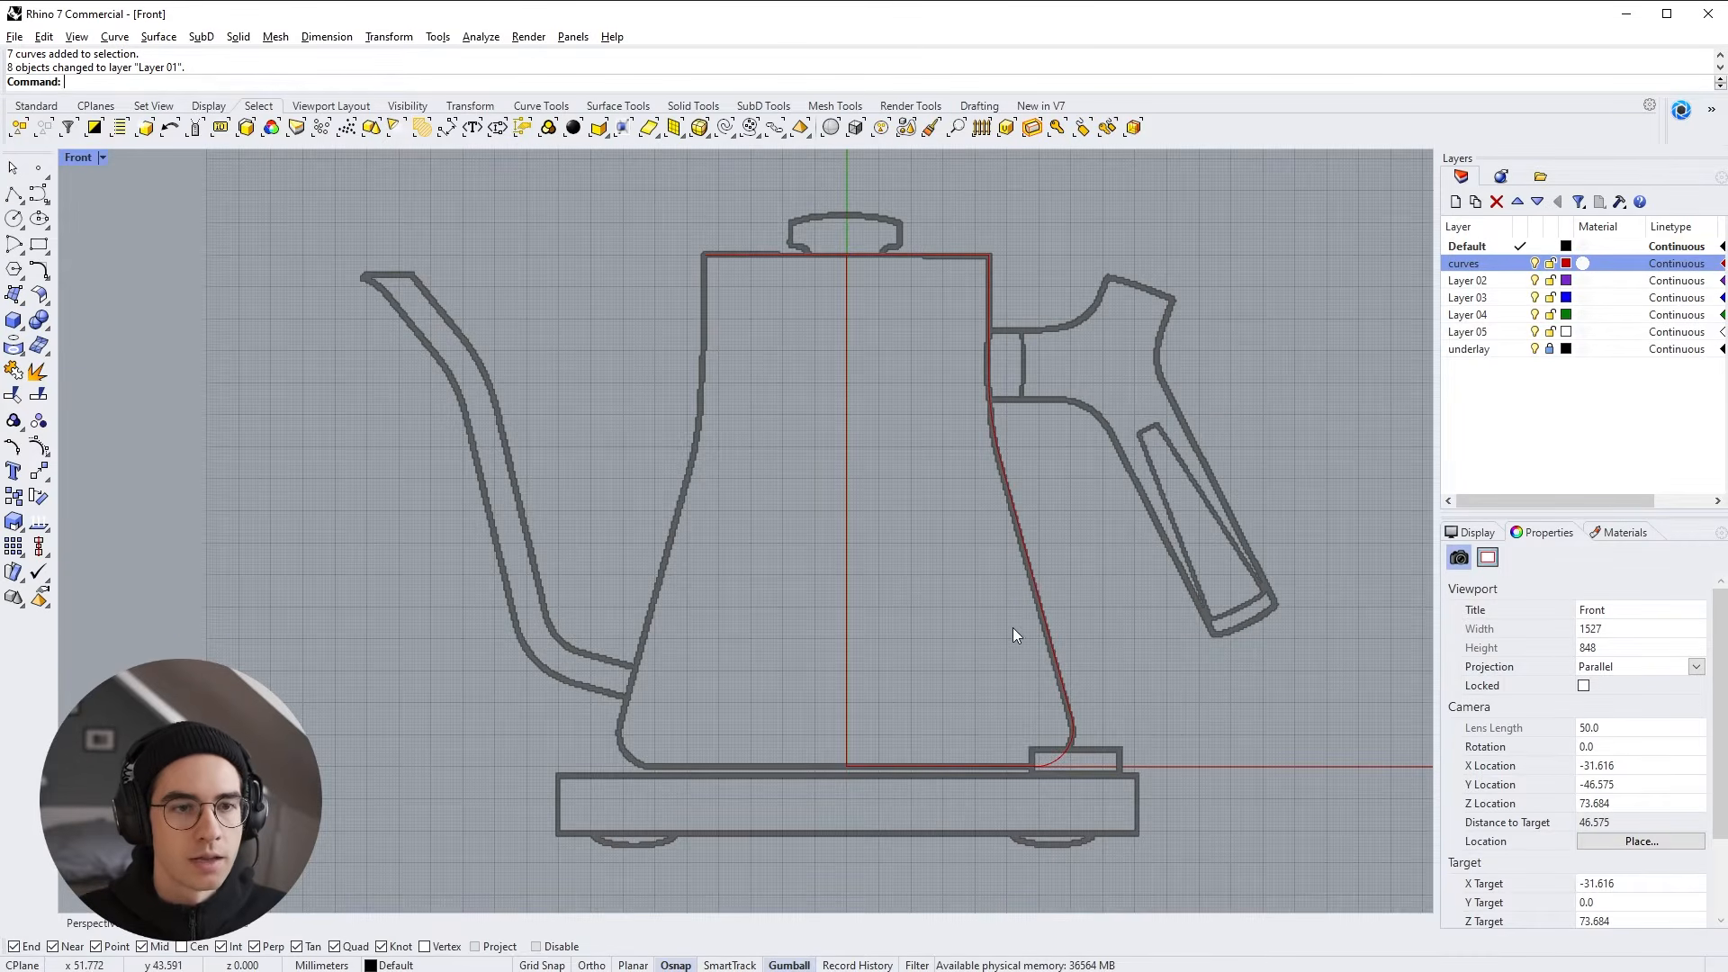
Check the bottom fillet arc's layer, hide the underlay layer and clear the selection to show only the profile curves
{"action": "left_click", "coordinate": [1468, 250]}
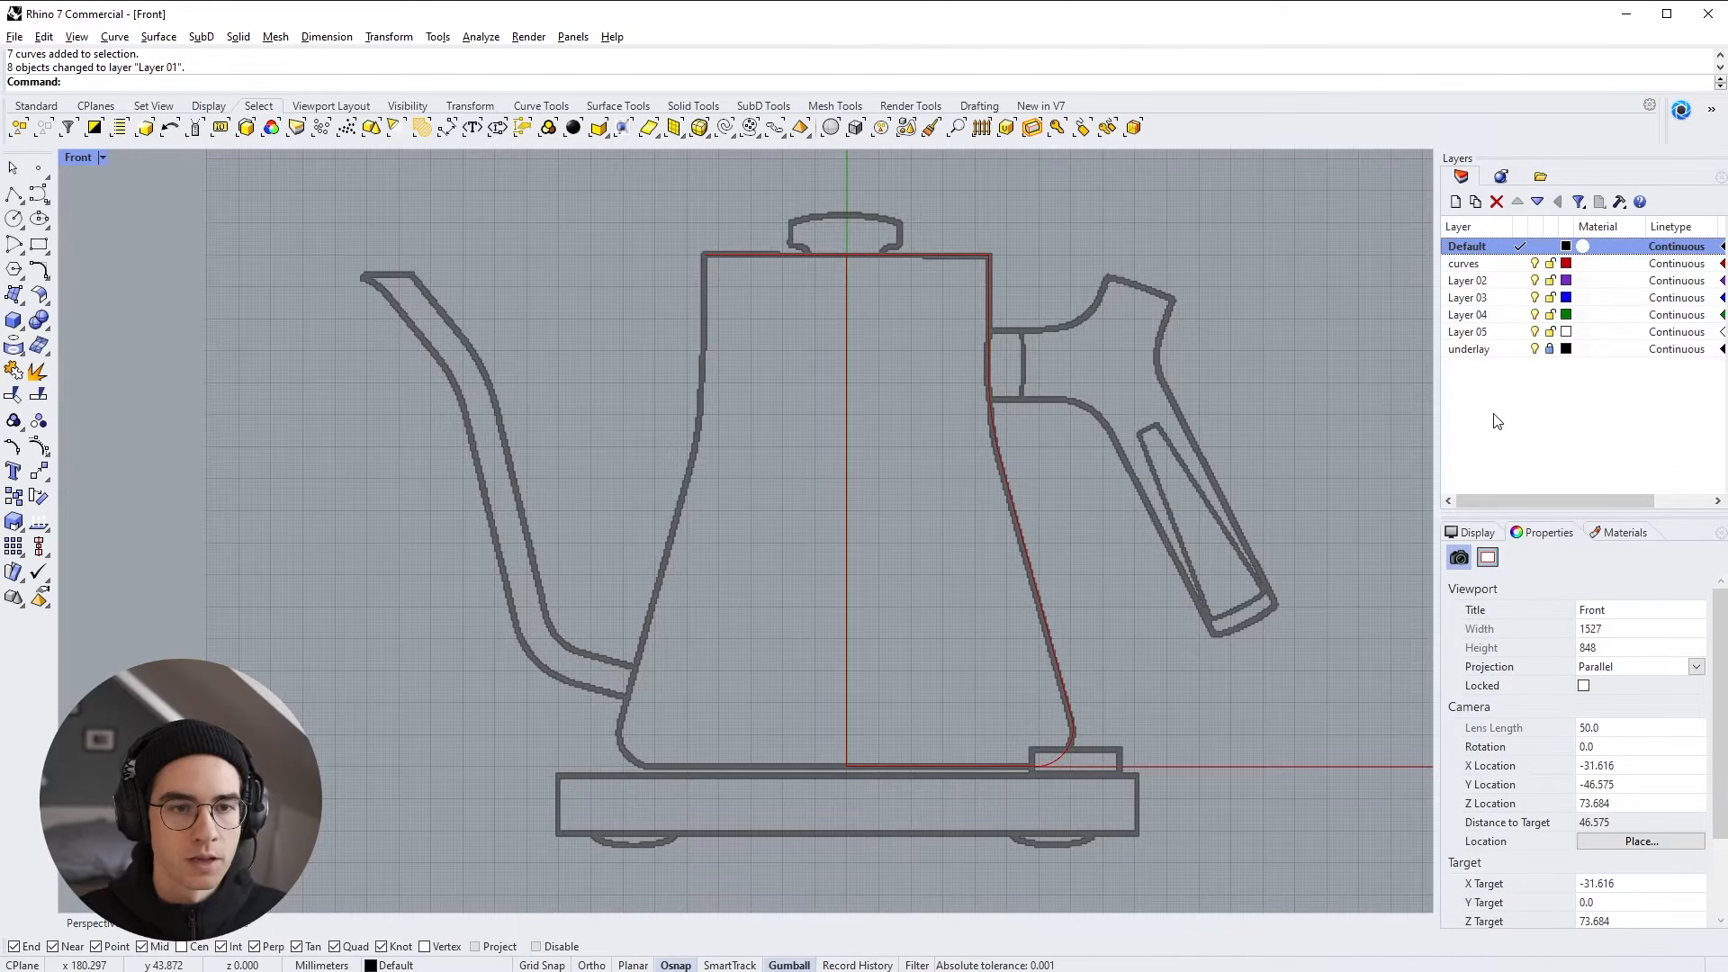
{"action": "left_click", "coordinate": [1070, 749]}
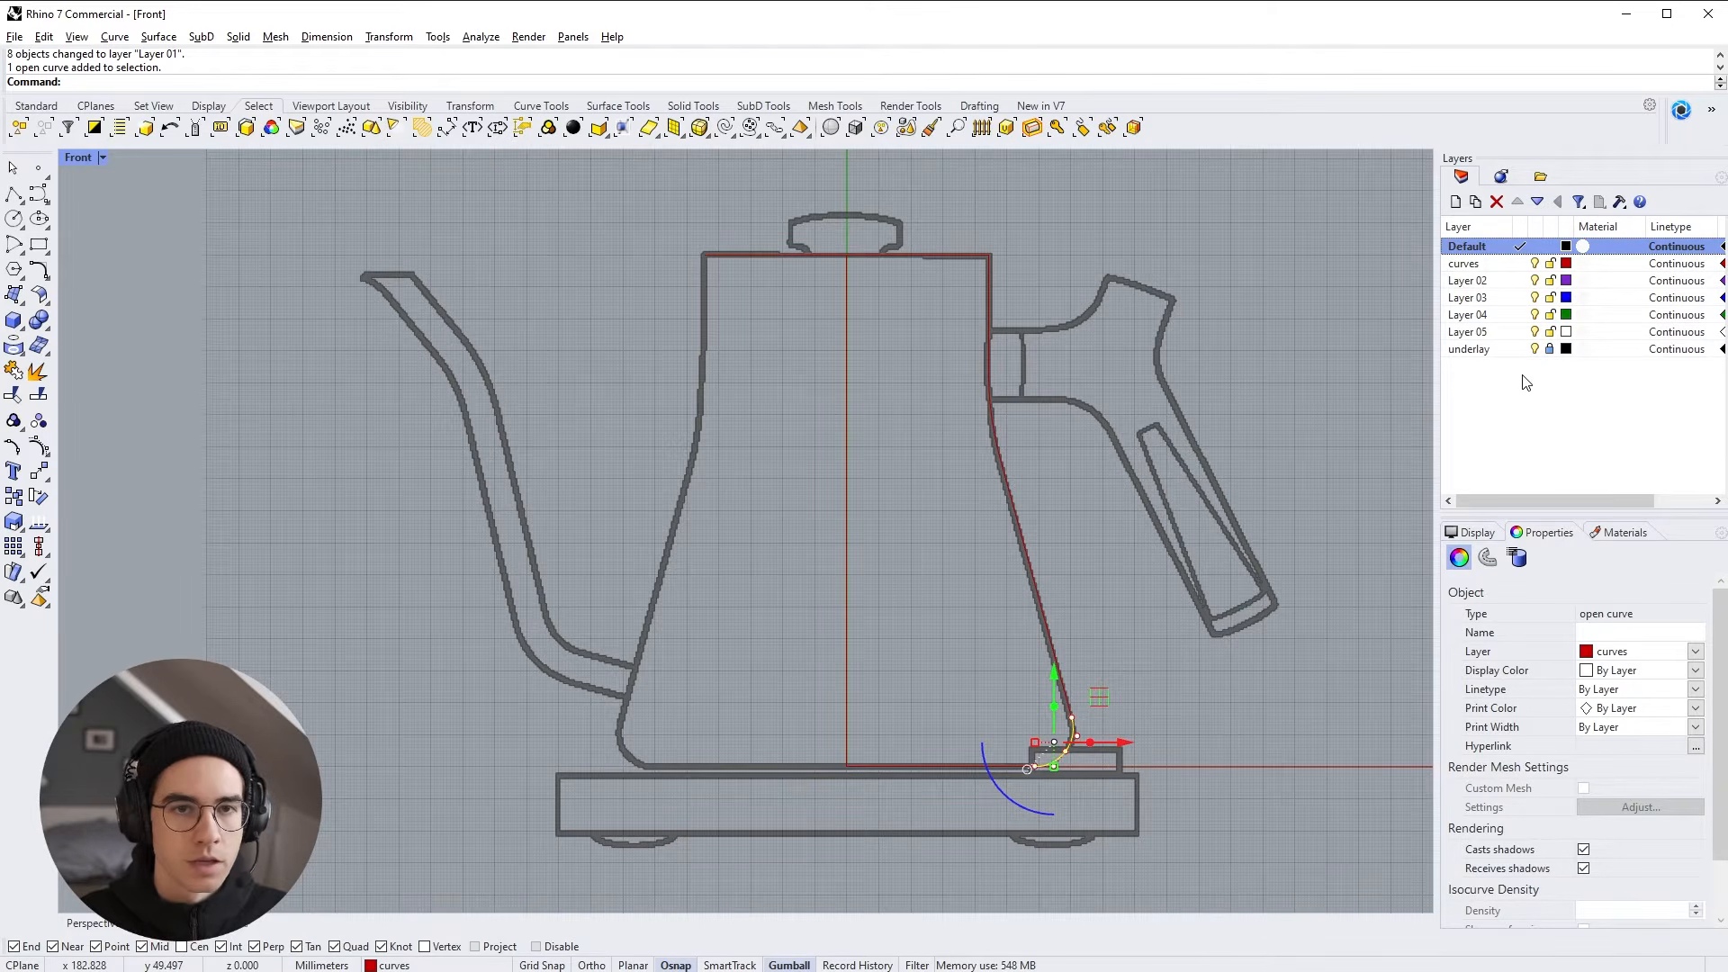
{"action": "left_click", "coordinate": [1535, 348]}
{"action": "left_click", "coordinate": [1297, 694]}
{"action": "scroll", "coordinate": [1051, 781], "scroll_direction": "up", "scroll_amount": 4}
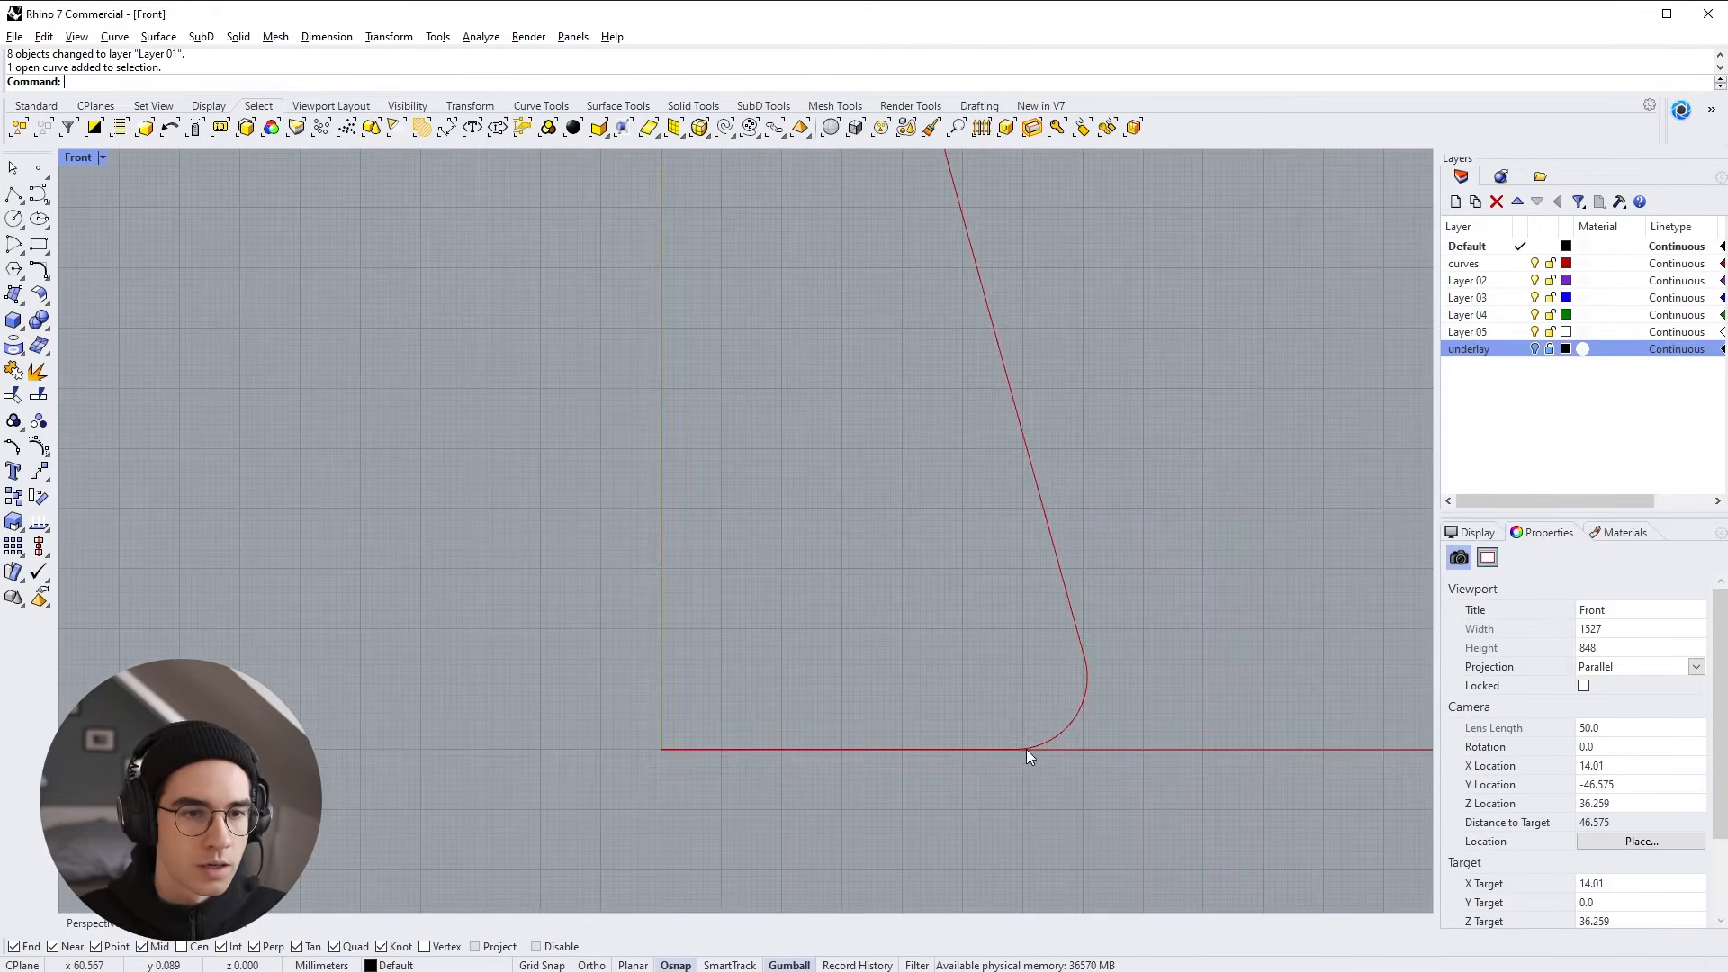
{"action": "scroll", "coordinate": [1025, 748], "scroll_direction": "up", "scroll_amount": 3}
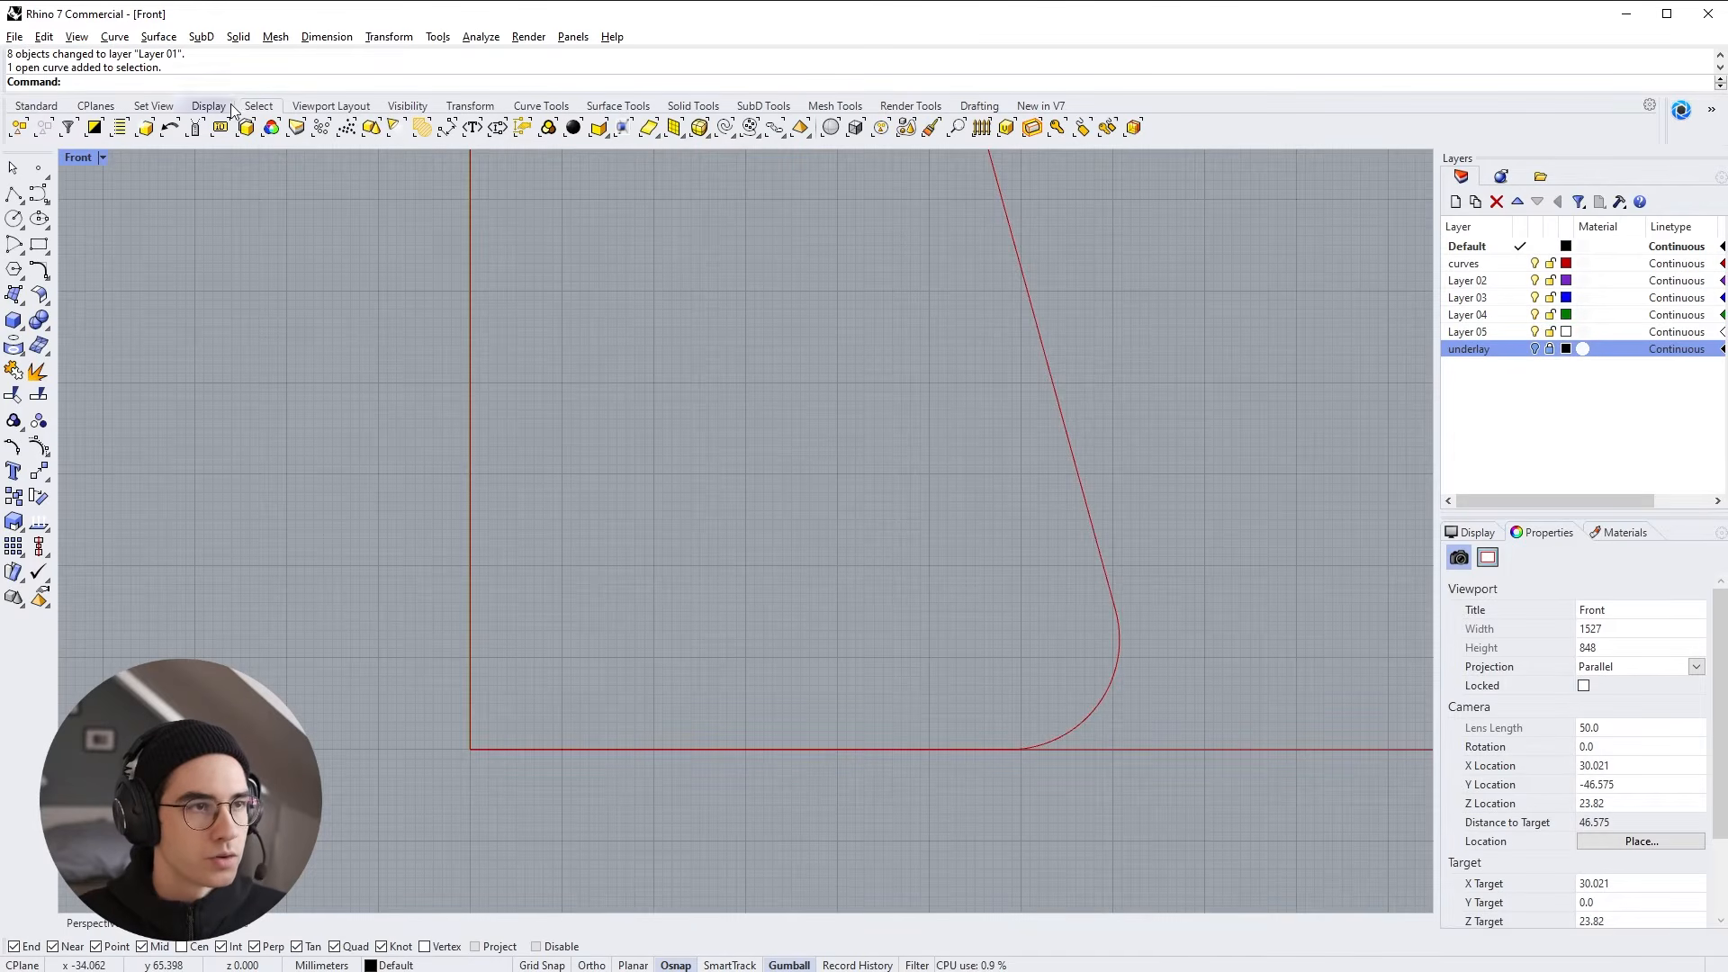
Start an adjustable curve blend between the profile's bottom line and slanted line, with Curvature continuity at both ends
{"action": "left_click", "coordinate": [540, 105]}
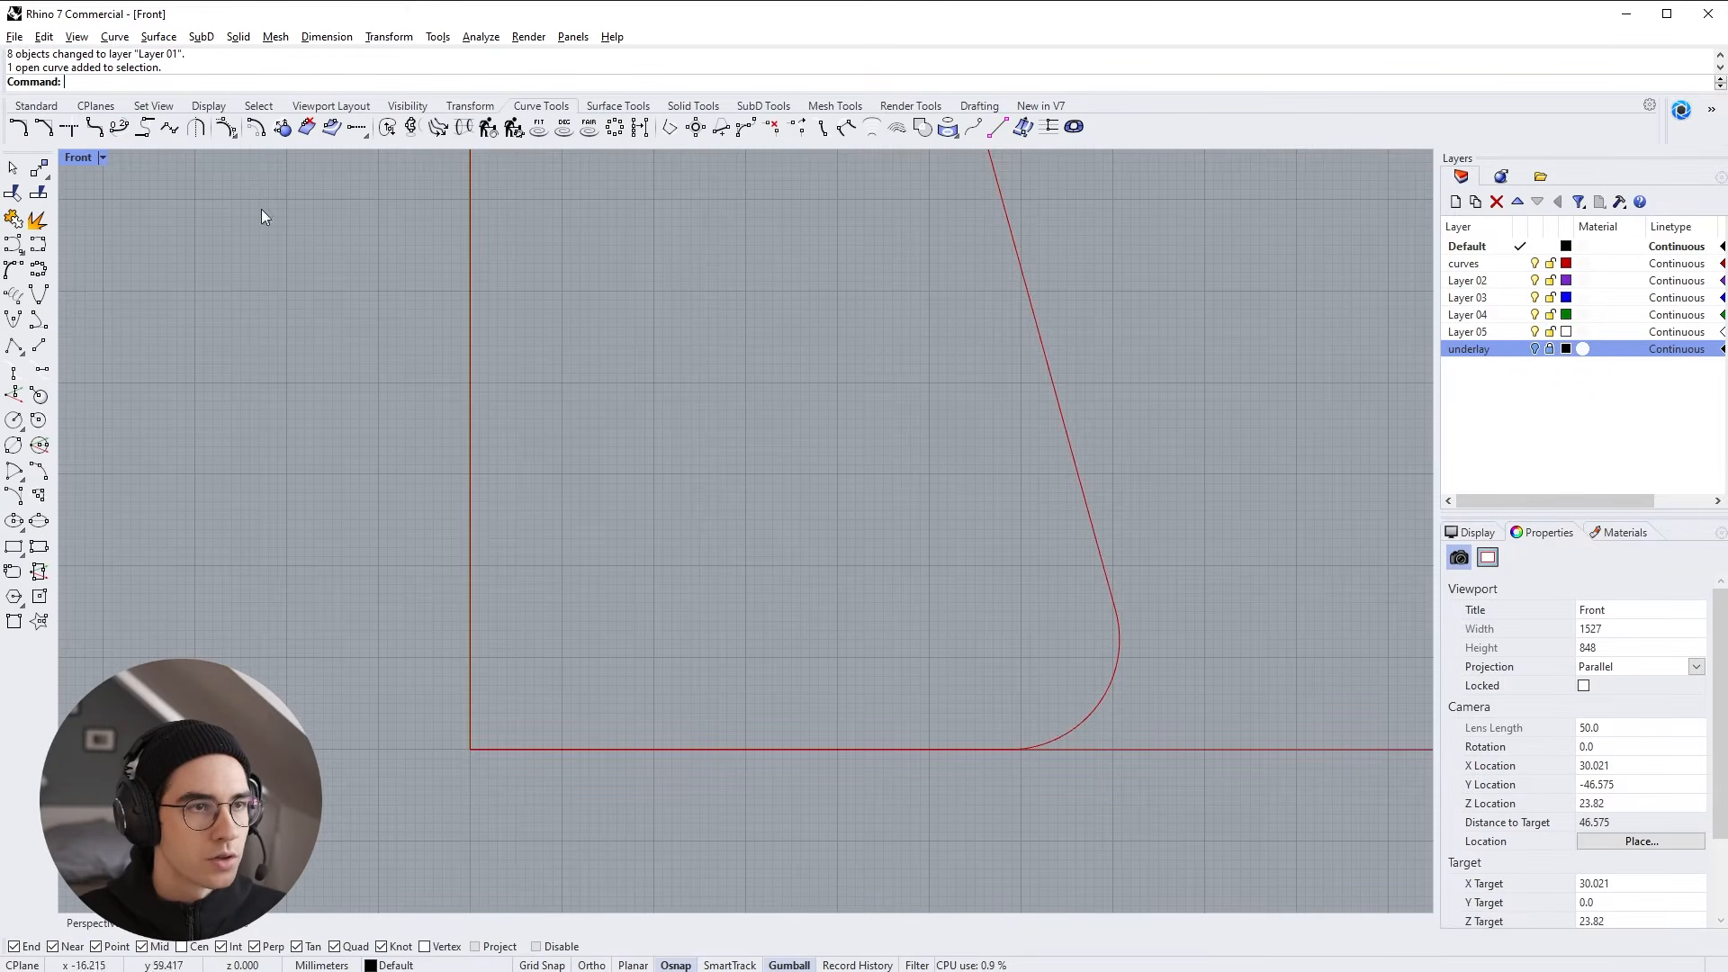
{"action": "left_click", "coordinate": [120, 128]}
{"action": "key", "text": "Escape"}
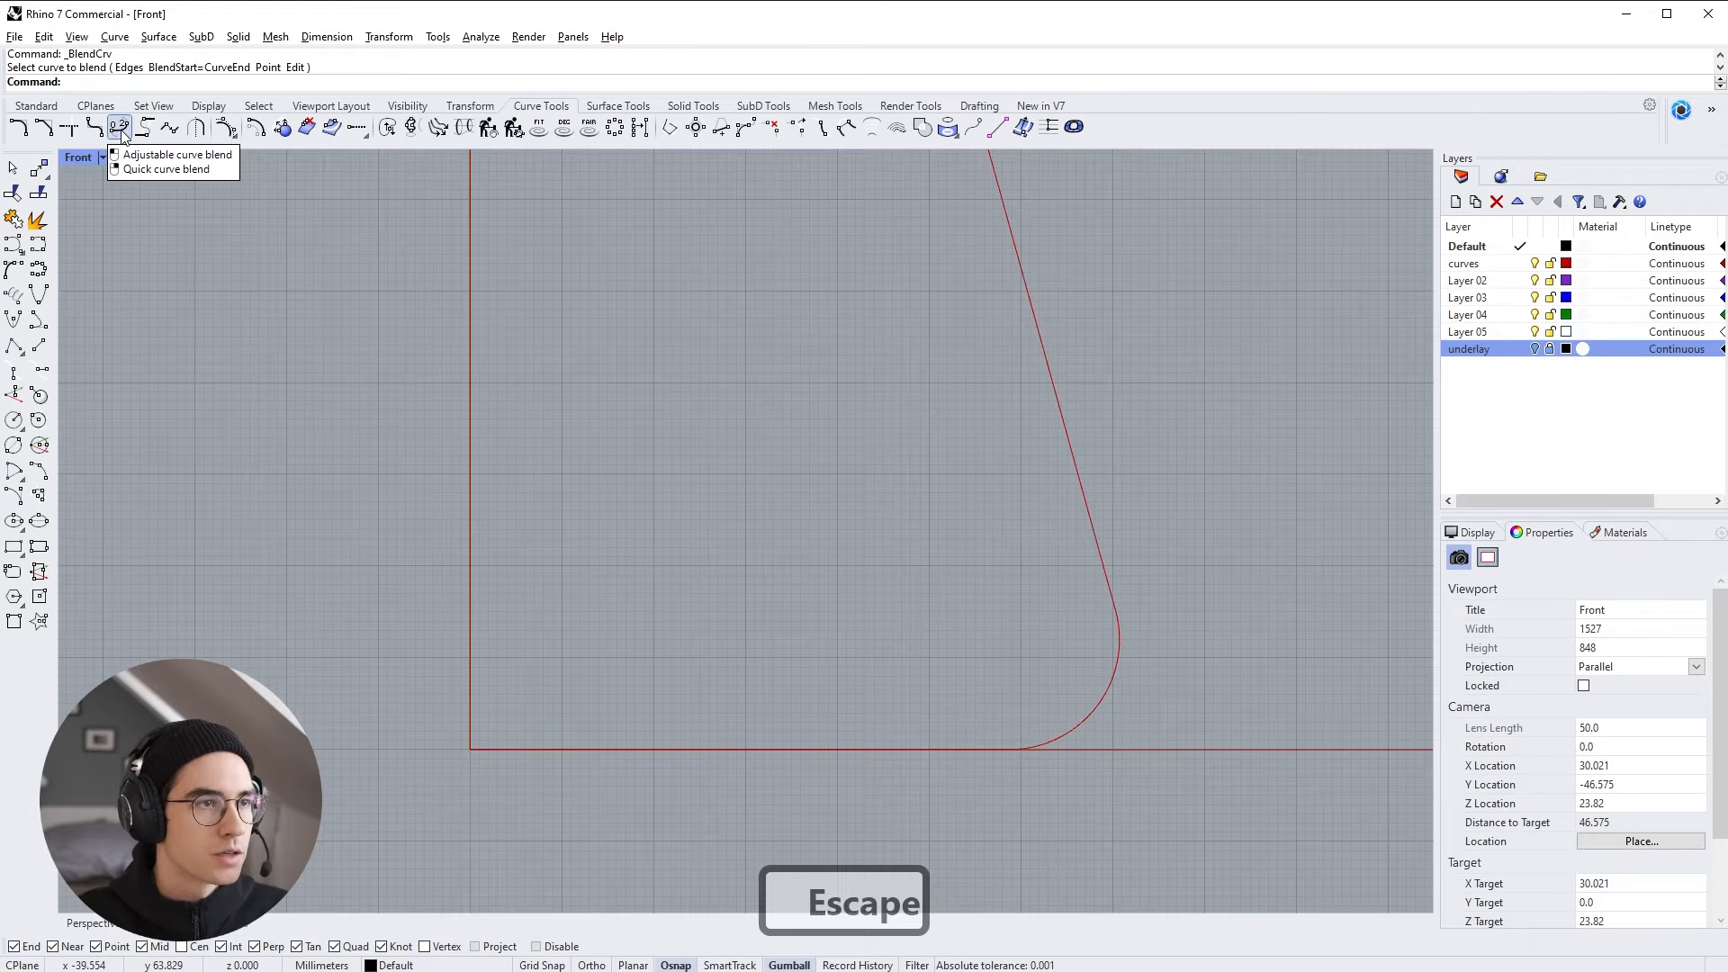
{"action": "left_click", "coordinate": [119, 128]}
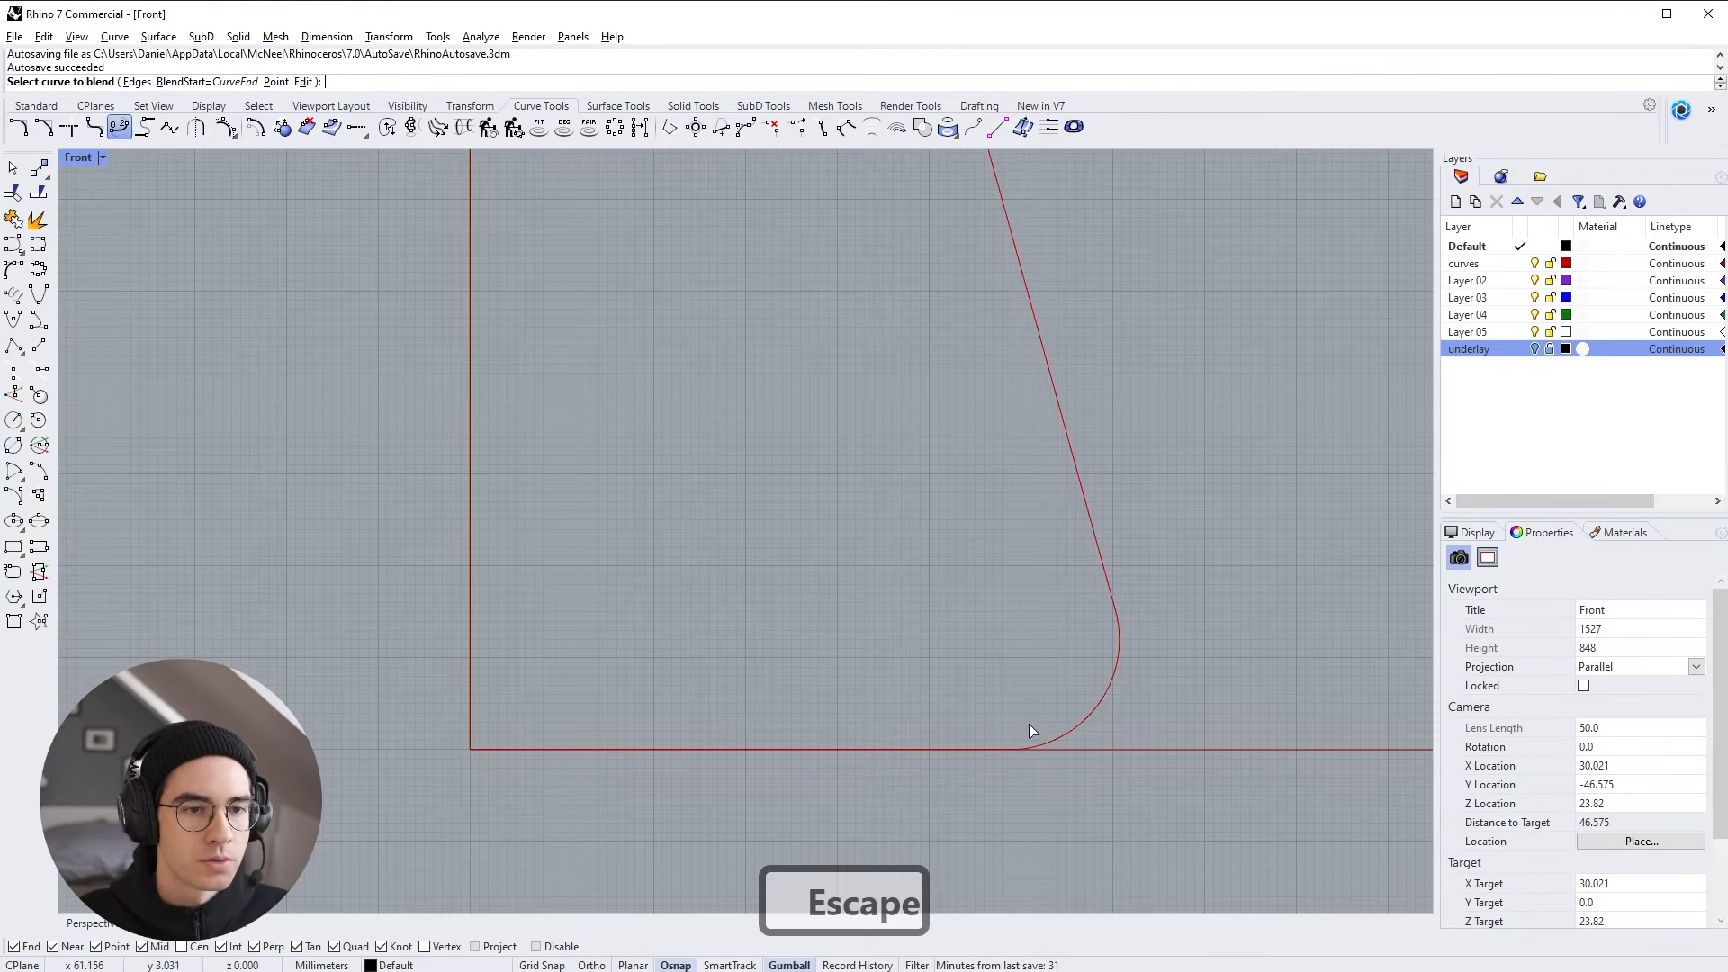
{"action": "left_click", "coordinate": [972, 750]}
{"action": "left_click", "coordinate": [1102, 544]}
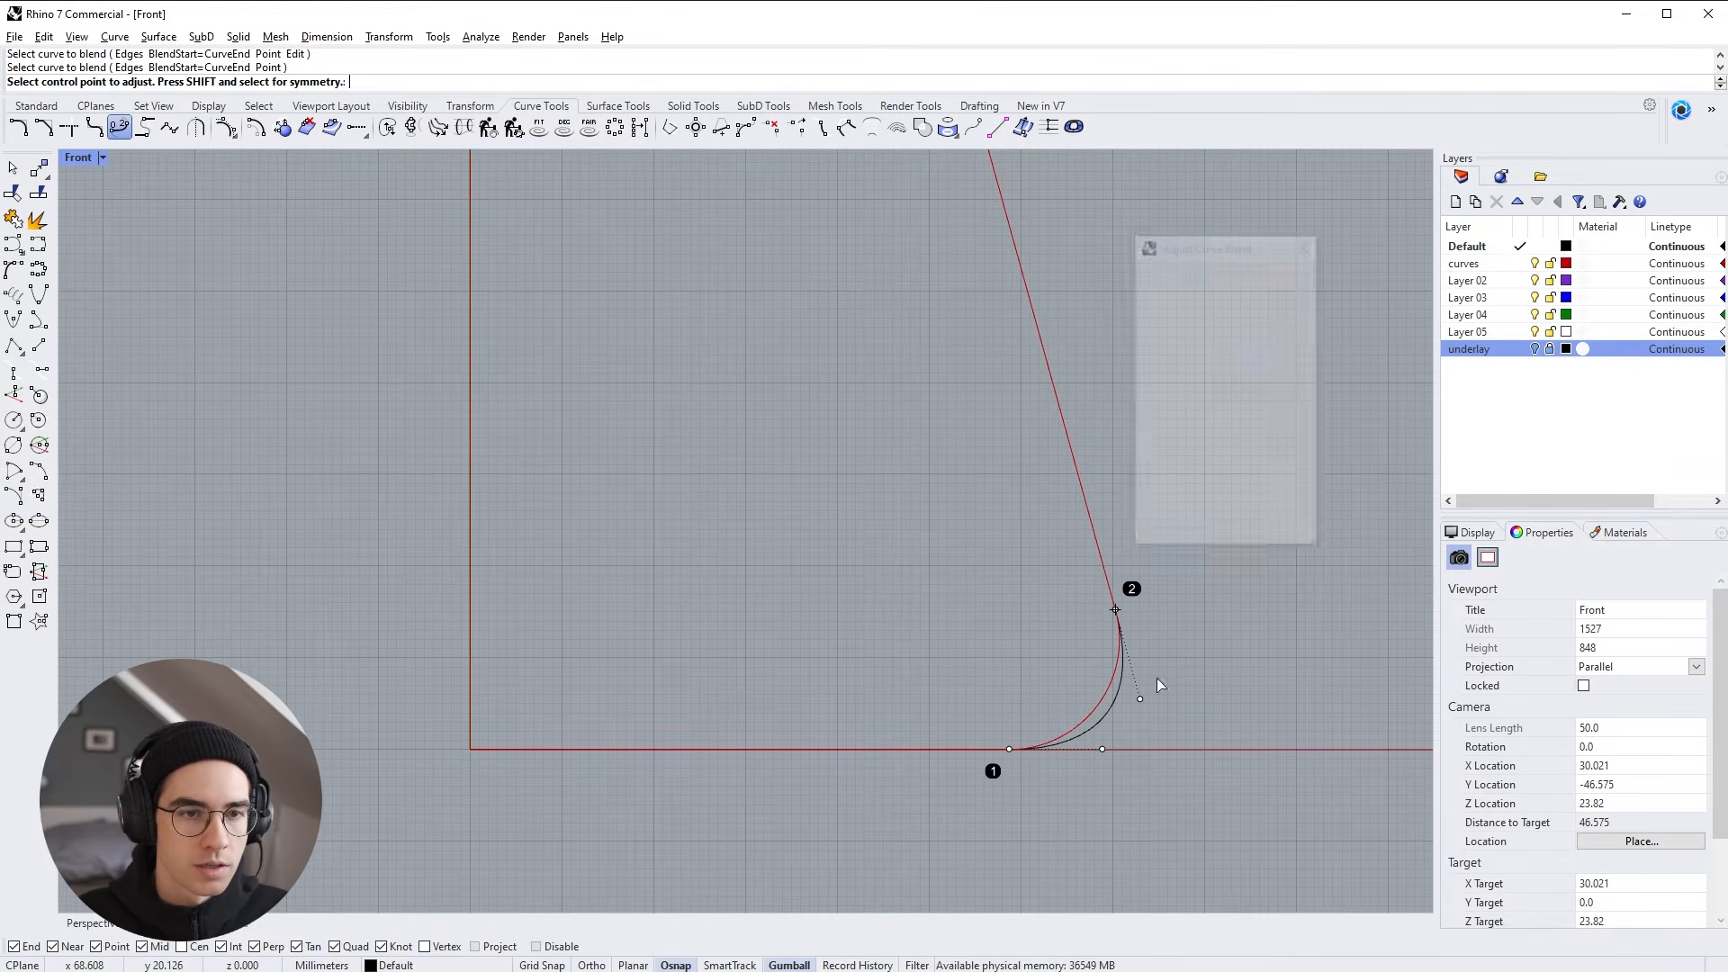
{"action": "left_click_drag", "start_coordinate": [1210, 247], "coordinate": [826, 320]}
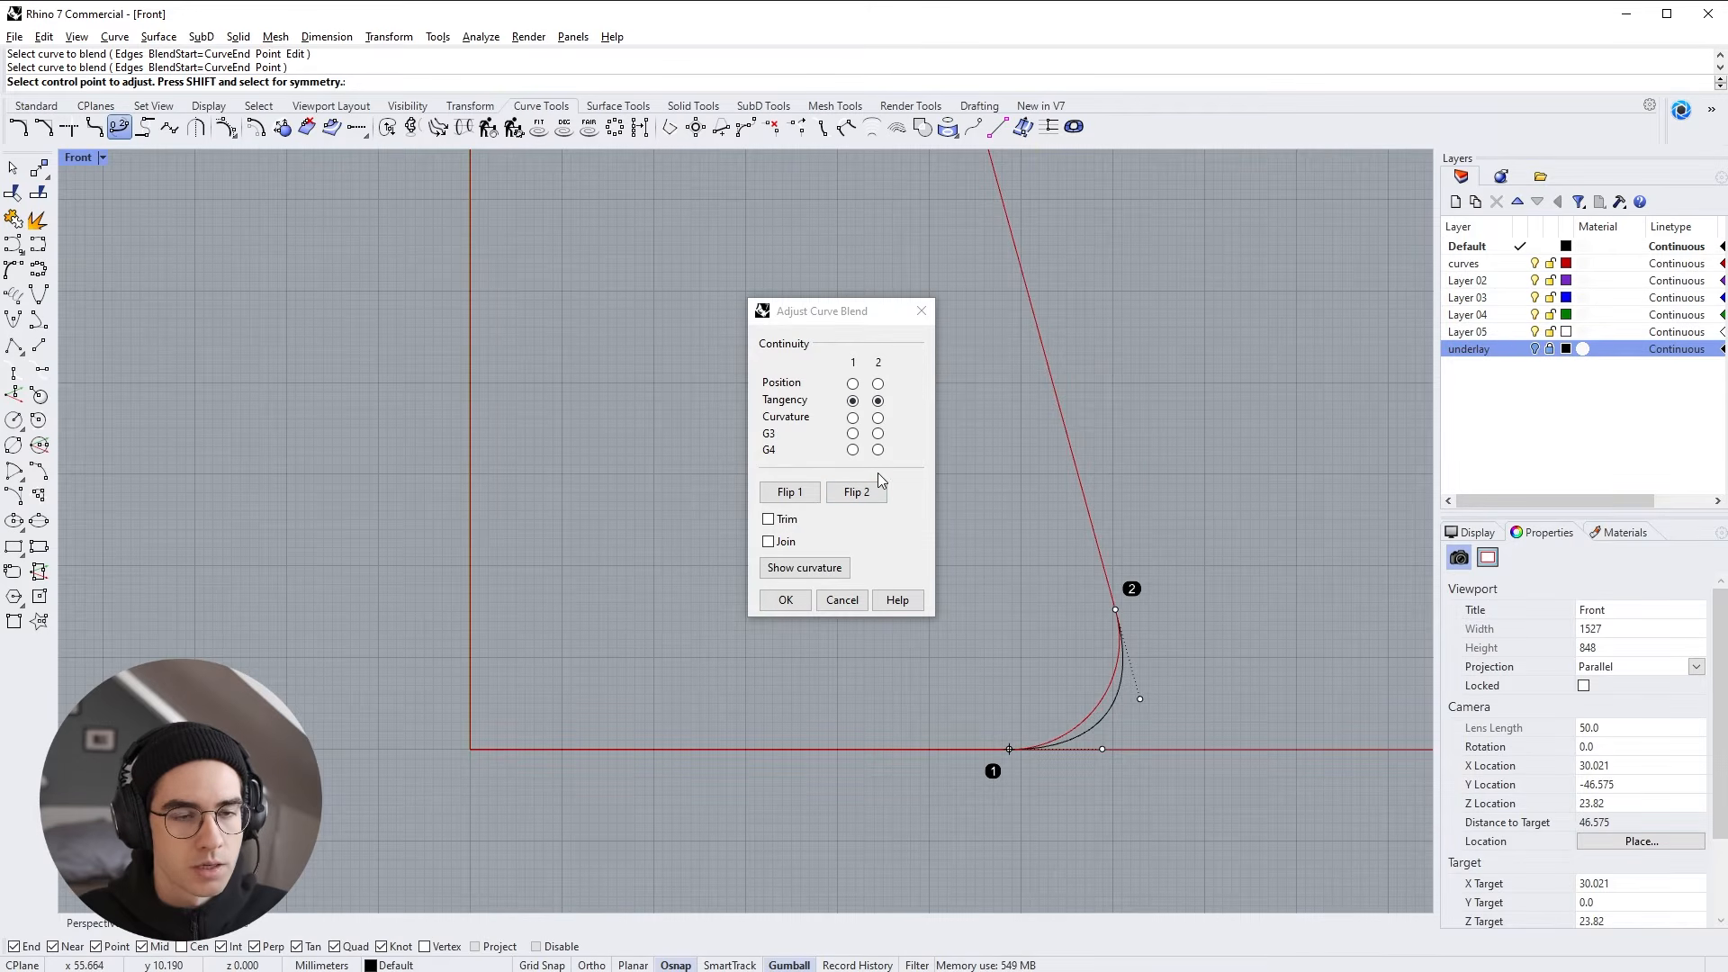
{"action": "left_click", "coordinate": [853, 418], "text": "shift"}
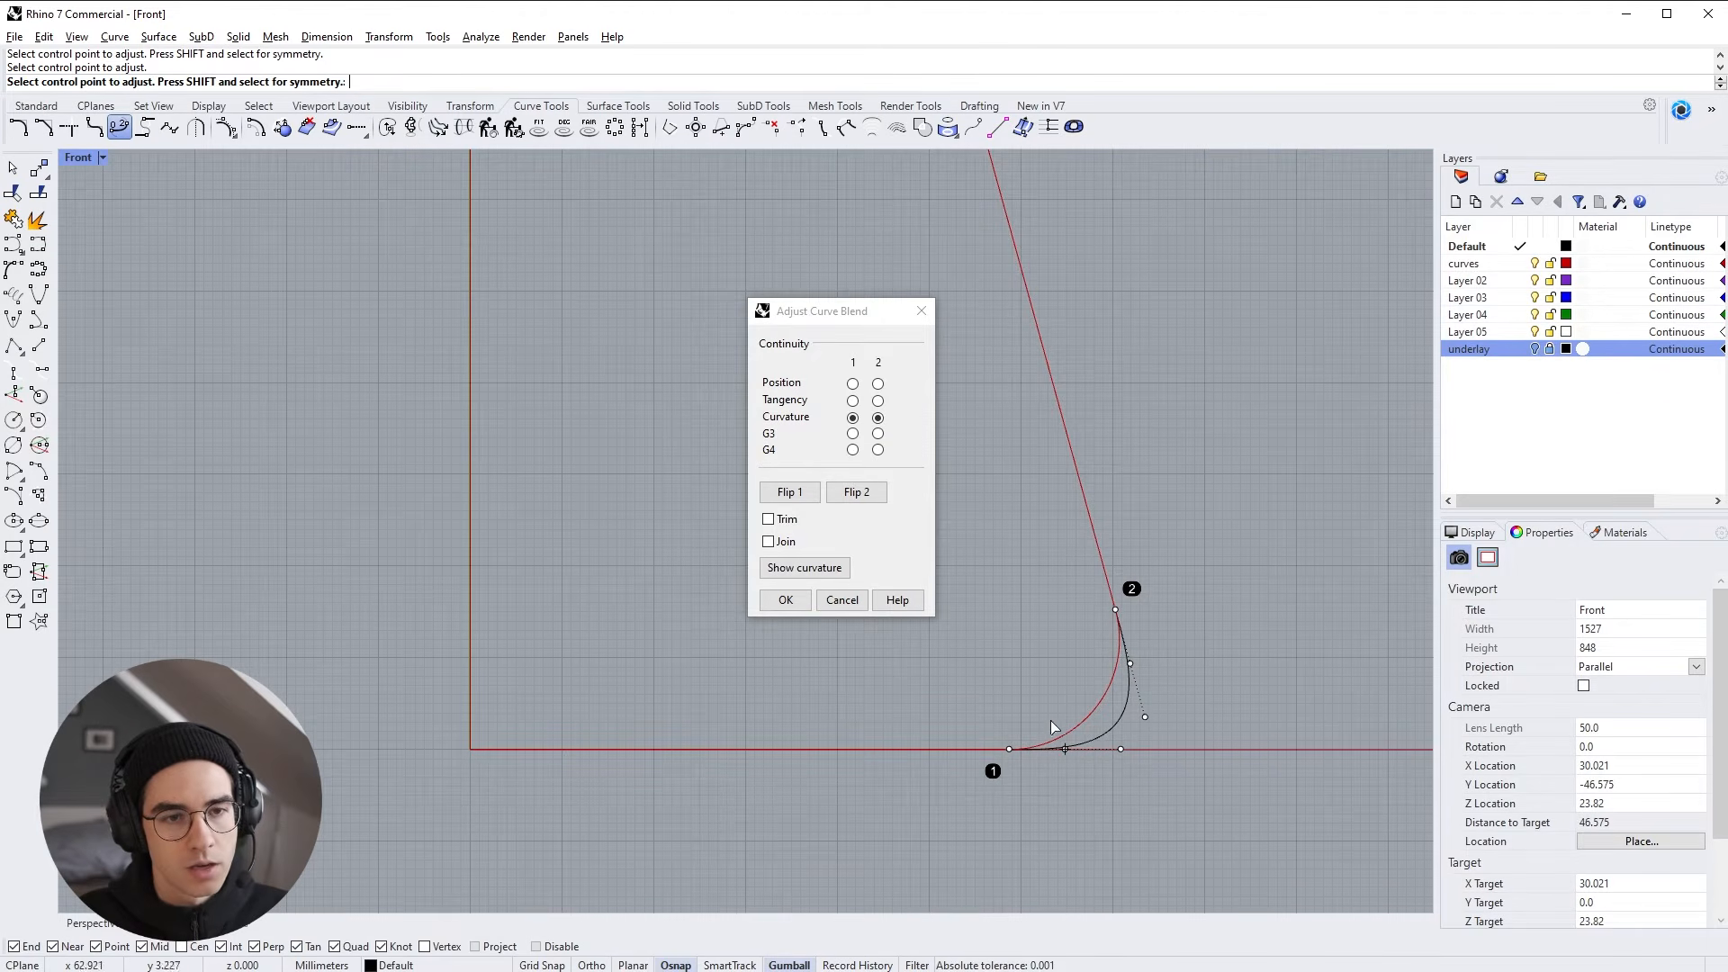
Adjust the blend's control points symmetrically so the curve runs close to the bottom fillet arc, and accept the blend
{"action": "scroll", "coordinate": [1039, 695], "scroll_direction": "up", "scroll_amount": 4}
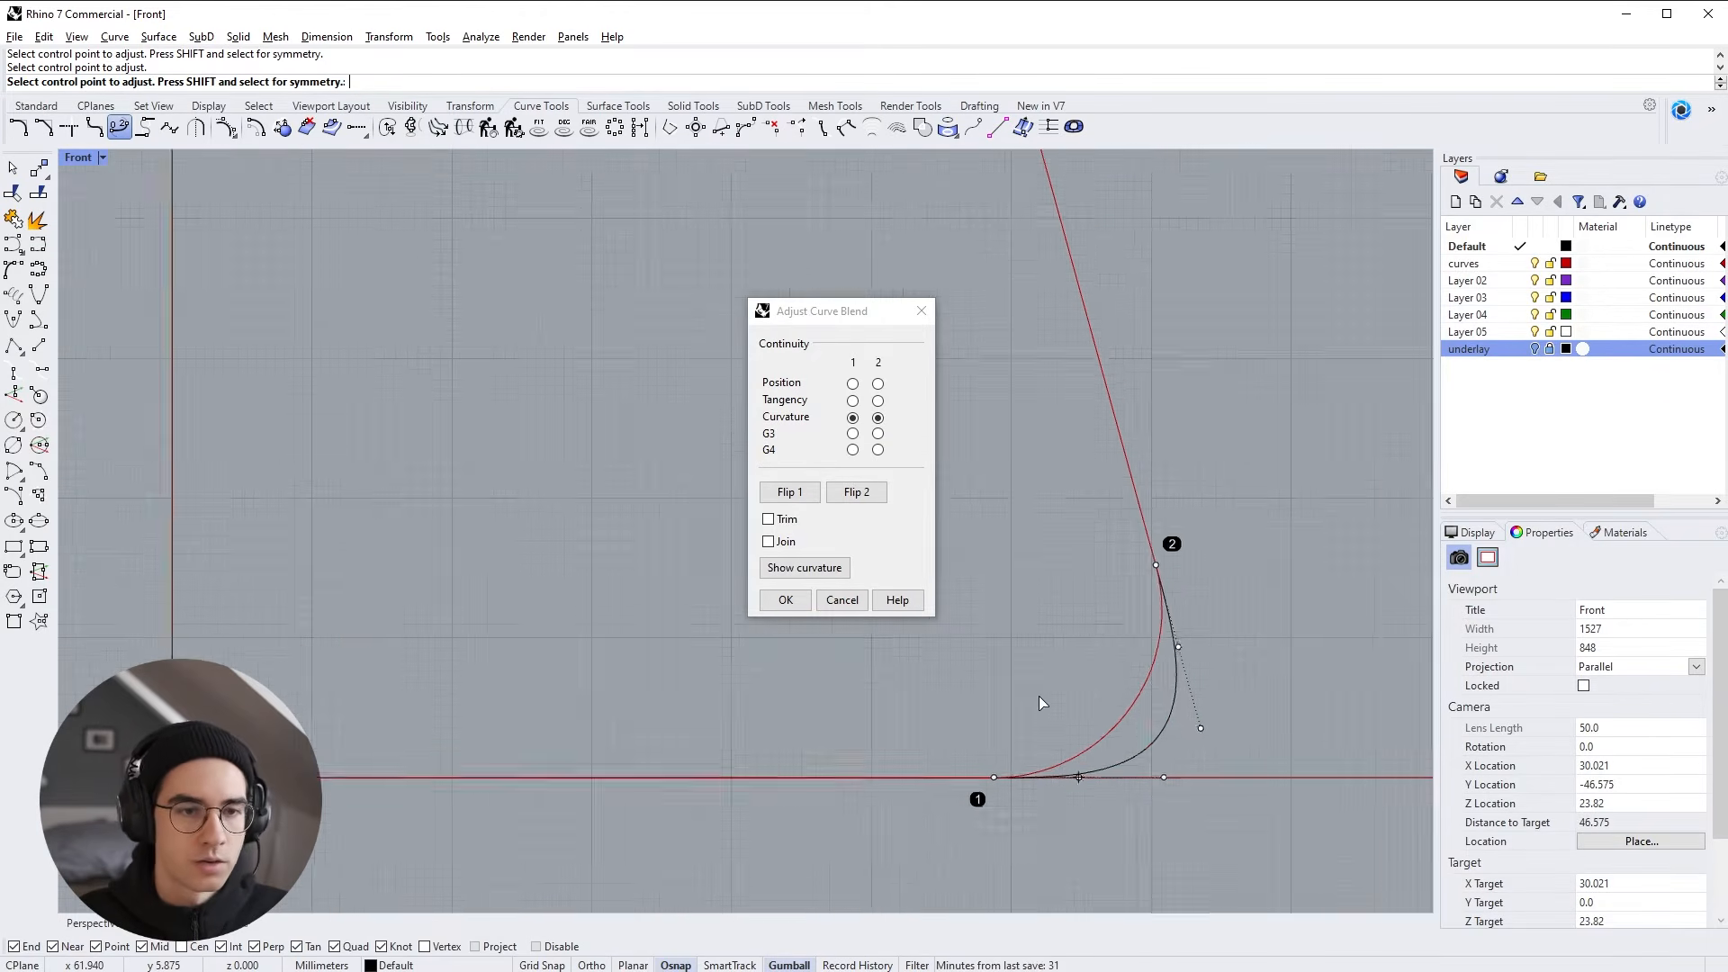
{"action": "key", "text": "shift"}
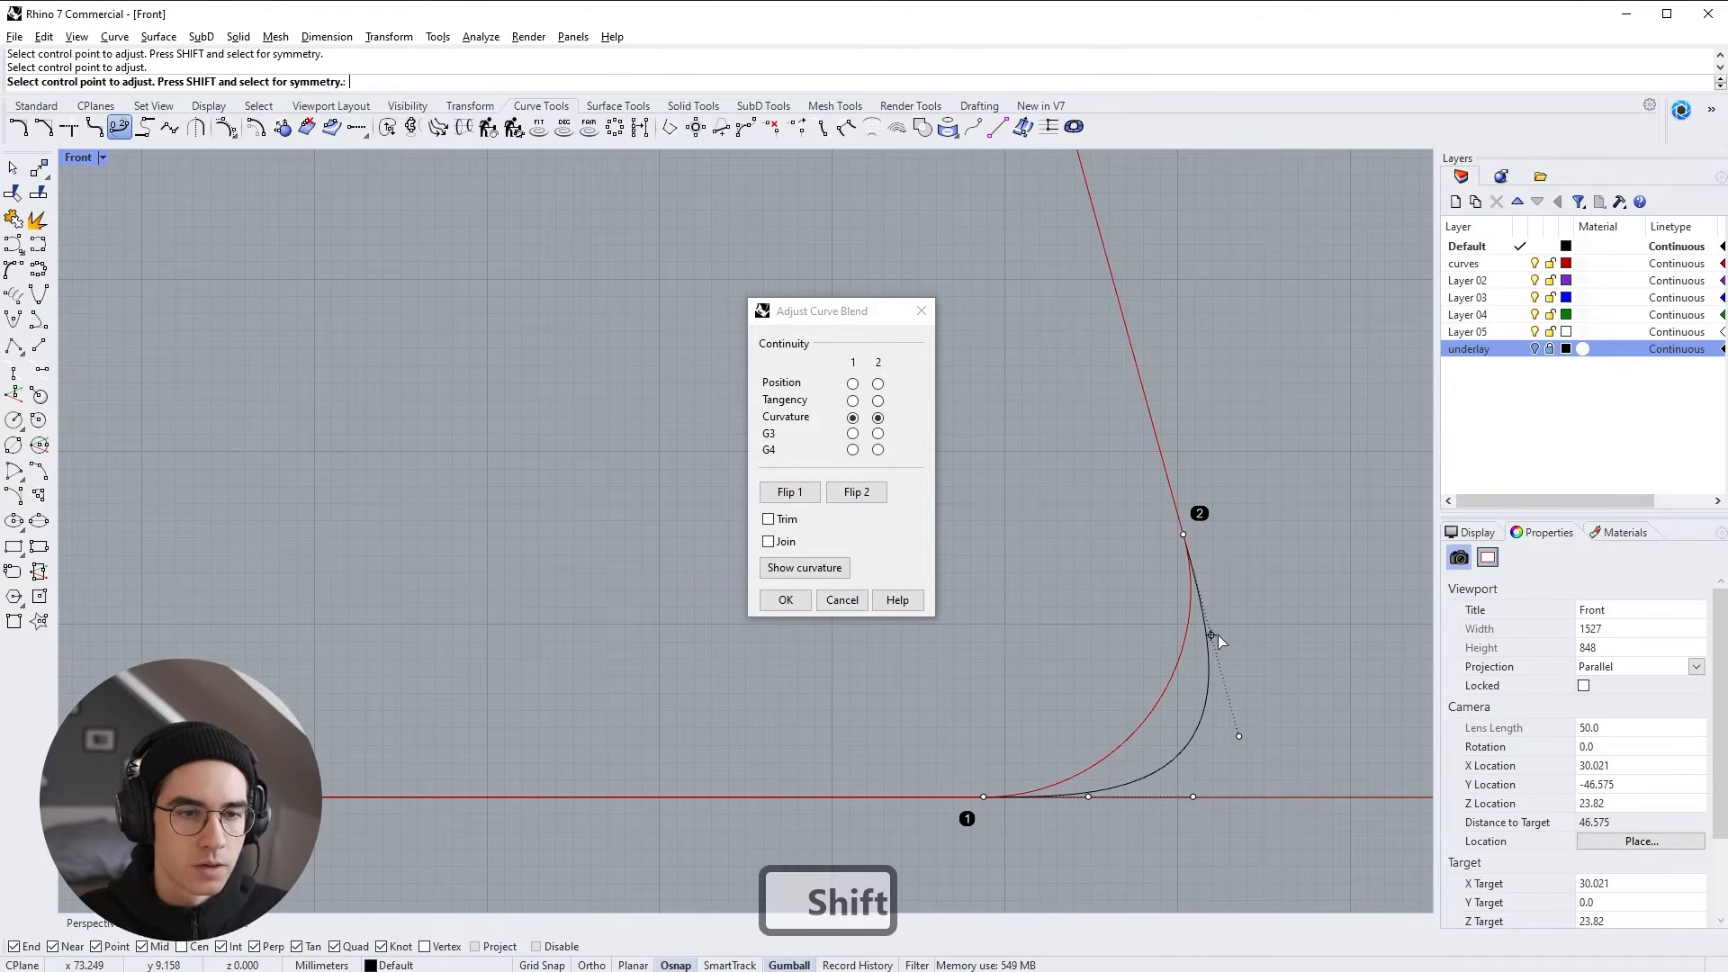
{"action": "left_click", "coordinate": [1212, 636], "text": "shift"}
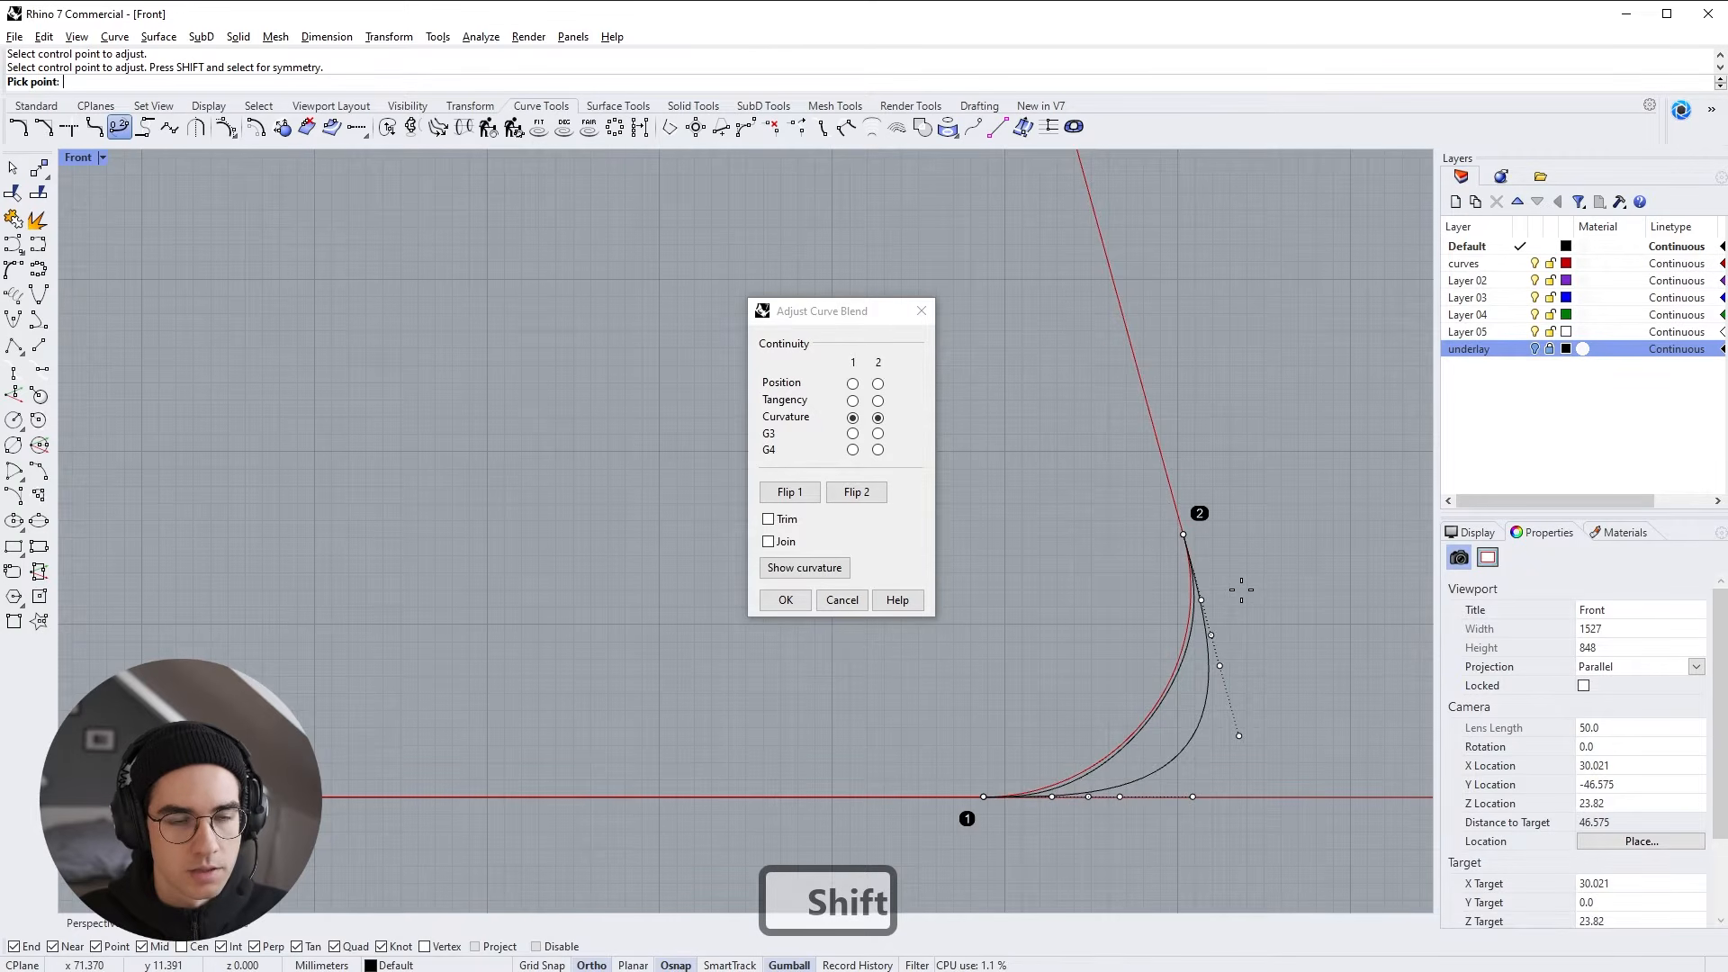
{"action": "left_click", "coordinate": [1242, 596]}
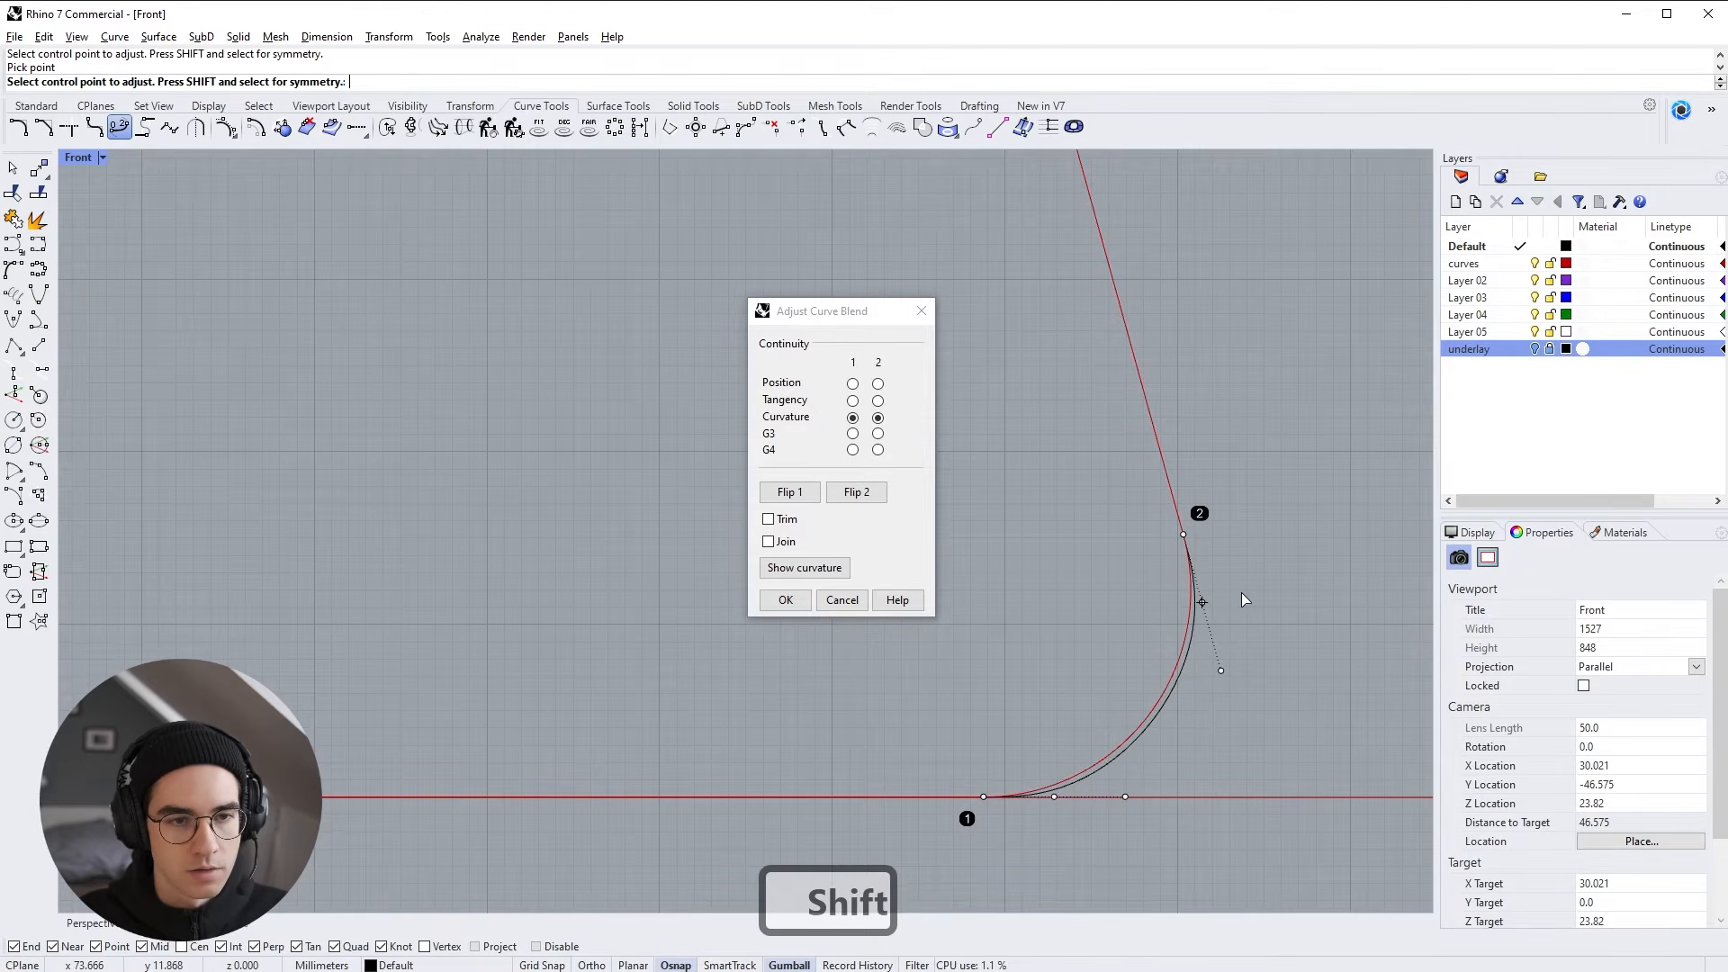
{"action": "left_click", "coordinate": [1221, 670], "text": "shift"}
{"action": "left_click", "coordinate": [1228, 673], "text": "shift"}
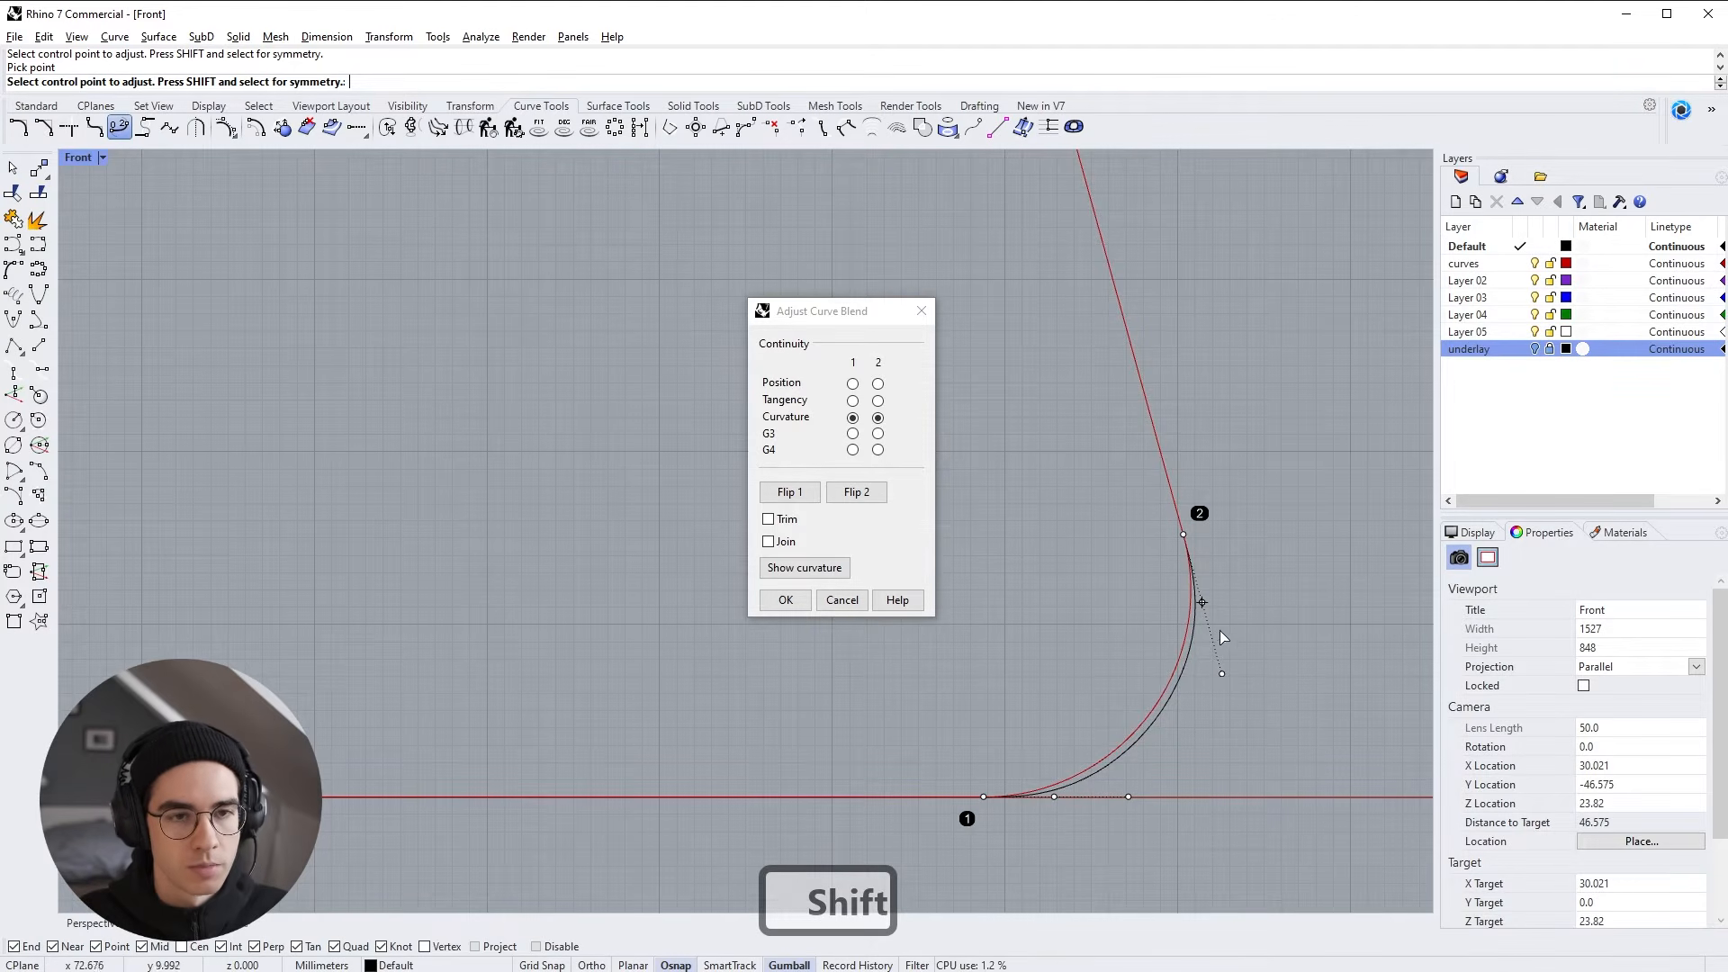
{"action": "left_click", "coordinate": [787, 601]}
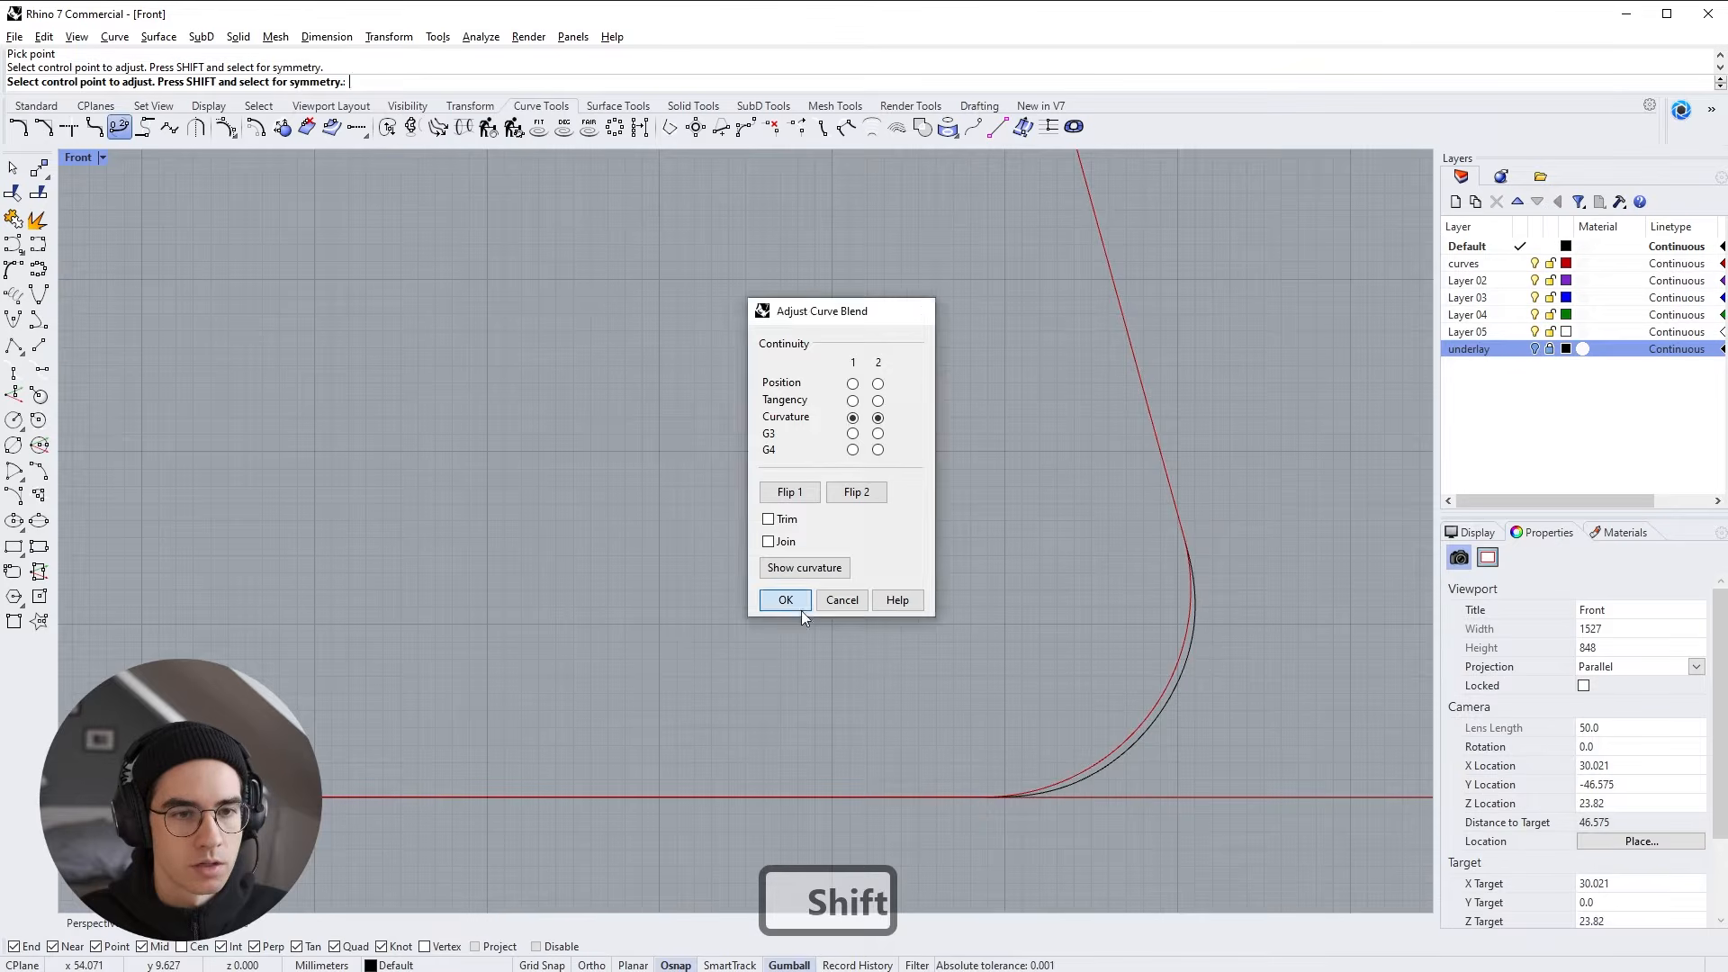
Delete the original bottom fillet arc, keeping the new blend curve at that corner
{"action": "left_click", "coordinate": [1164, 731]}
{"action": "left_click", "coordinate": [1174, 731]}
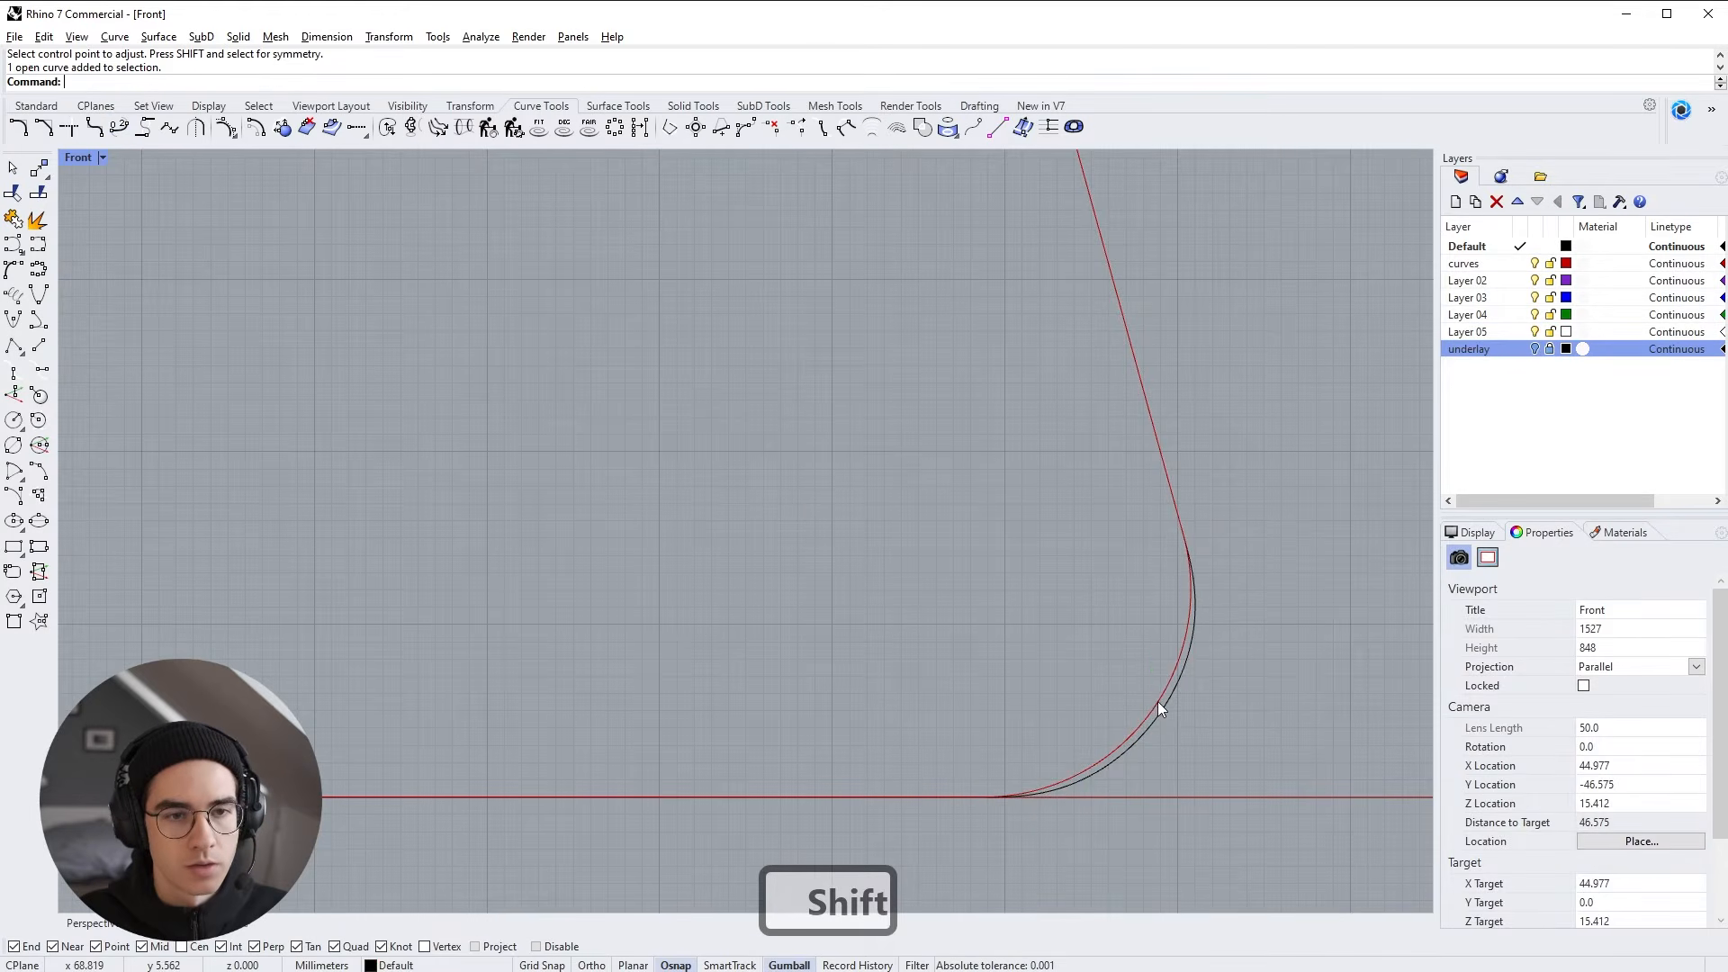
{"action": "left_click", "coordinate": [1157, 701]}
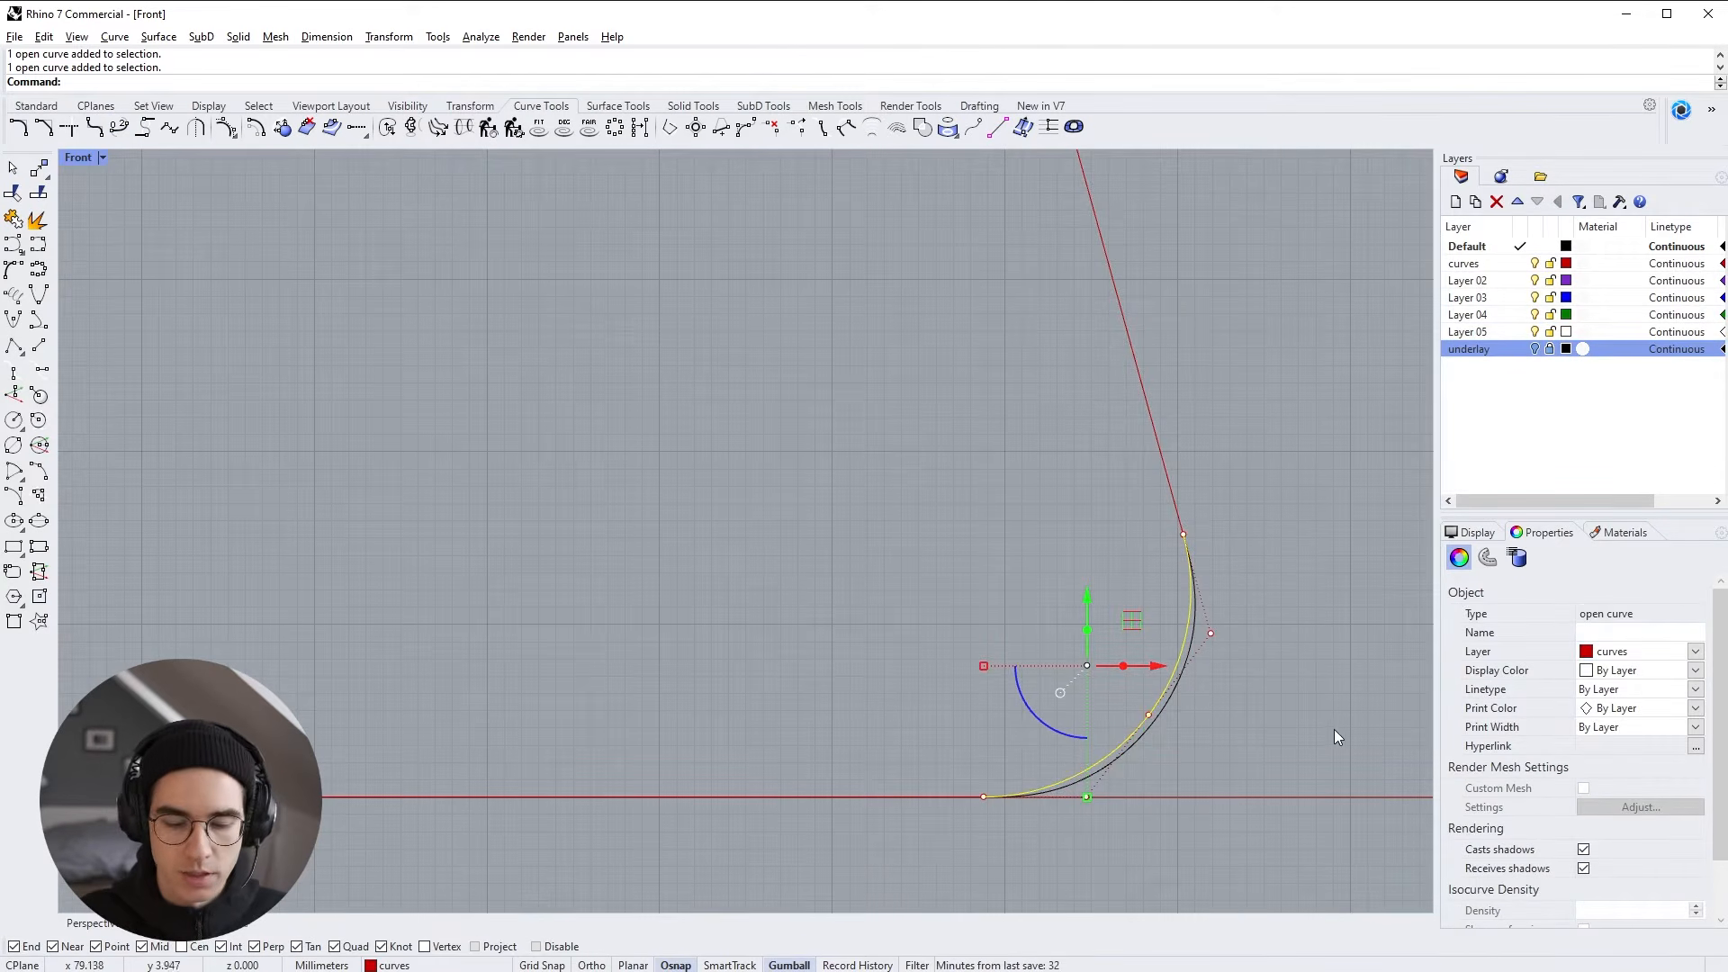
{"action": "key", "text": "Delete"}
Move the new bottom blend curve to the curves layer and check it against the adjoining slanted line
{"action": "left_click", "coordinate": [1170, 704]}
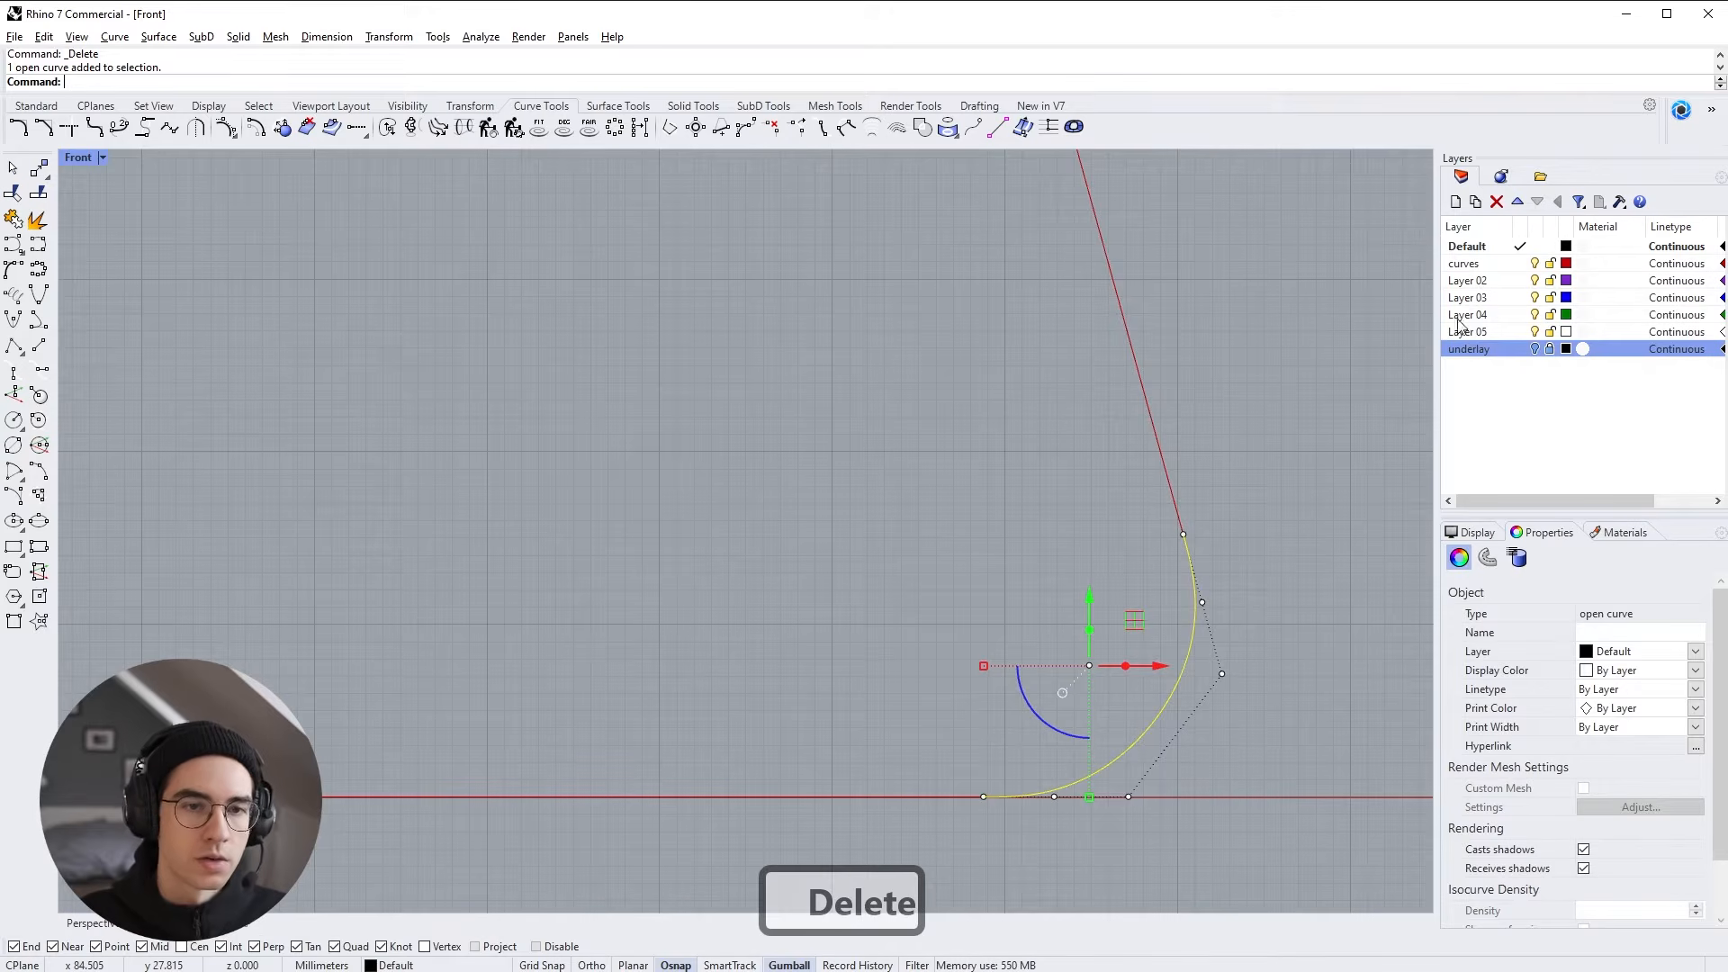
{"action": "right_click", "coordinate": [1472, 266]}
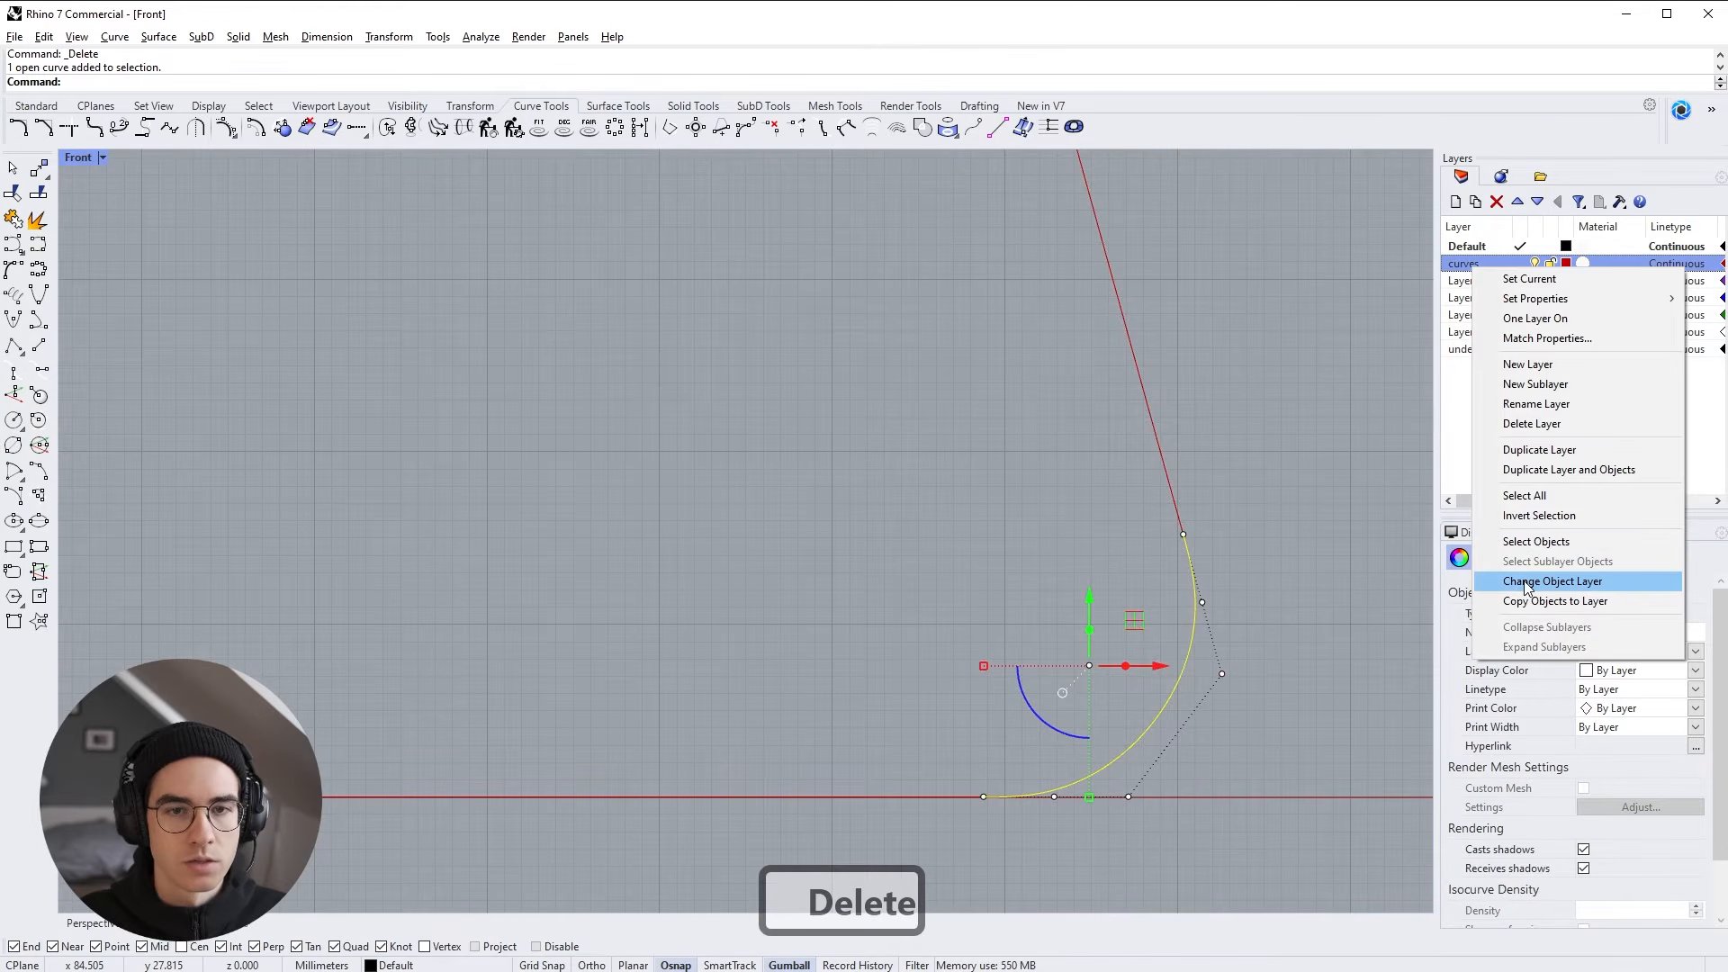
{"action": "left_click", "coordinate": [1540, 580]}
{"action": "left_click", "coordinate": [1164, 715]}
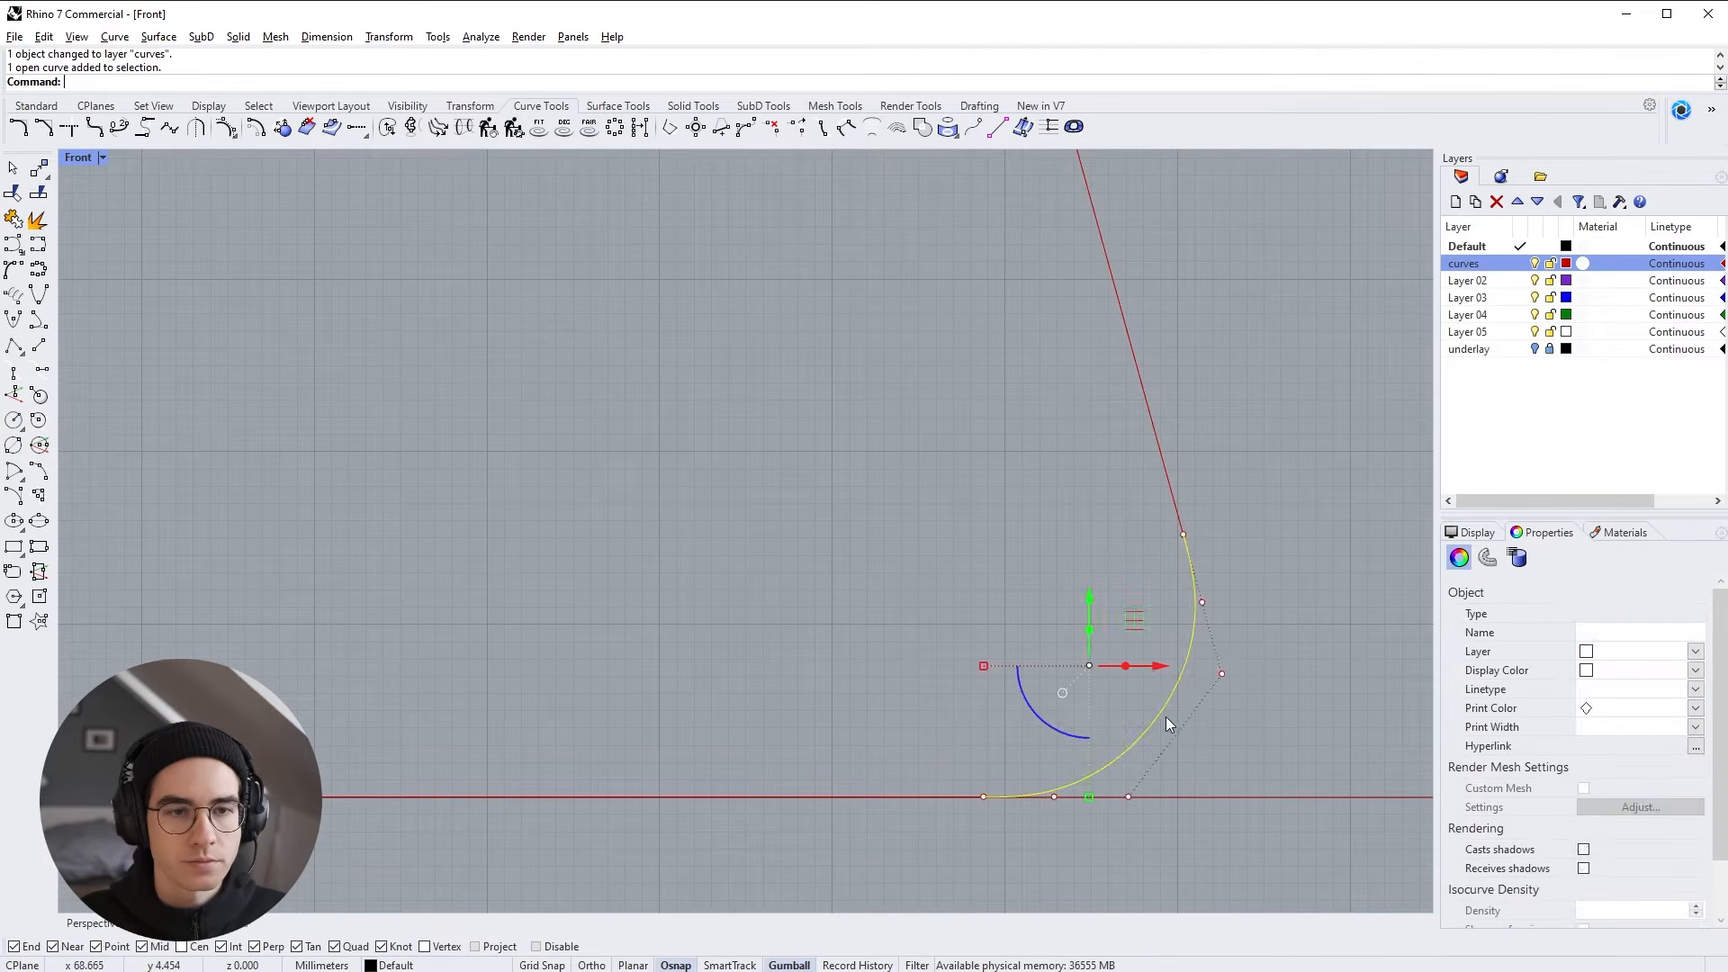
{"action": "left_click", "coordinate": [1168, 483], "text": "shift"}
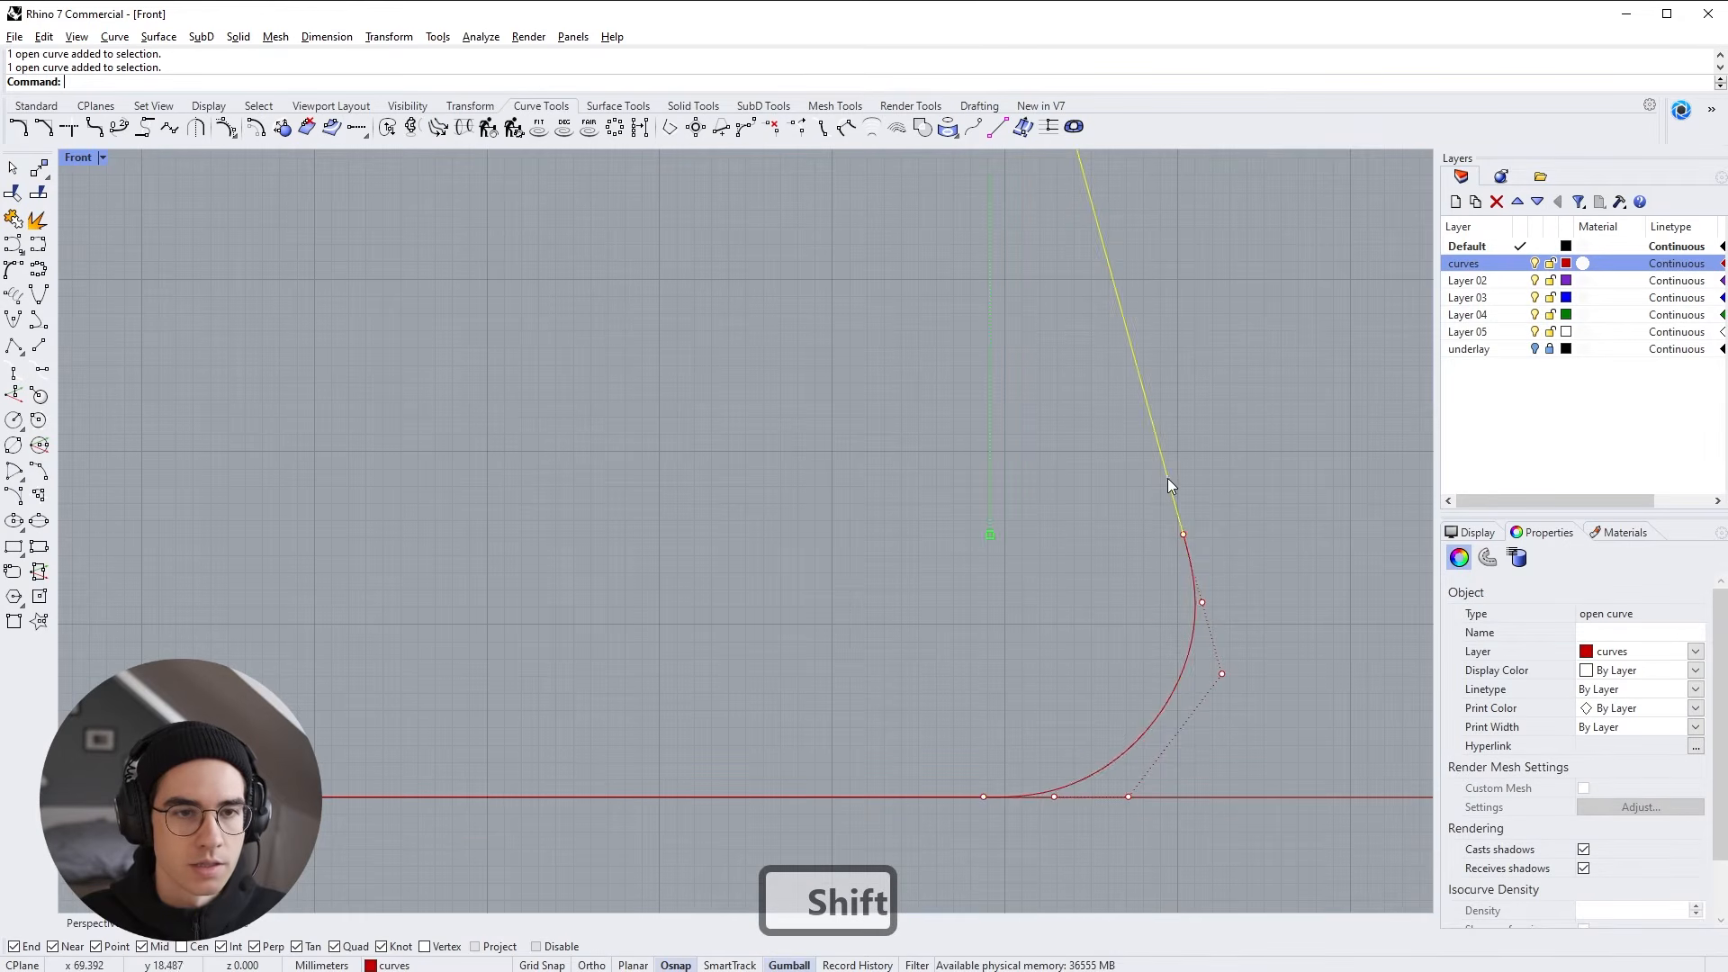
{"action": "left_click", "coordinate": [1154, 717]}
Select all curves of the half profile and join them into one closed curve
{"action": "scroll", "coordinate": [1188, 754], "scroll_direction": "down", "scroll_amount": 5}
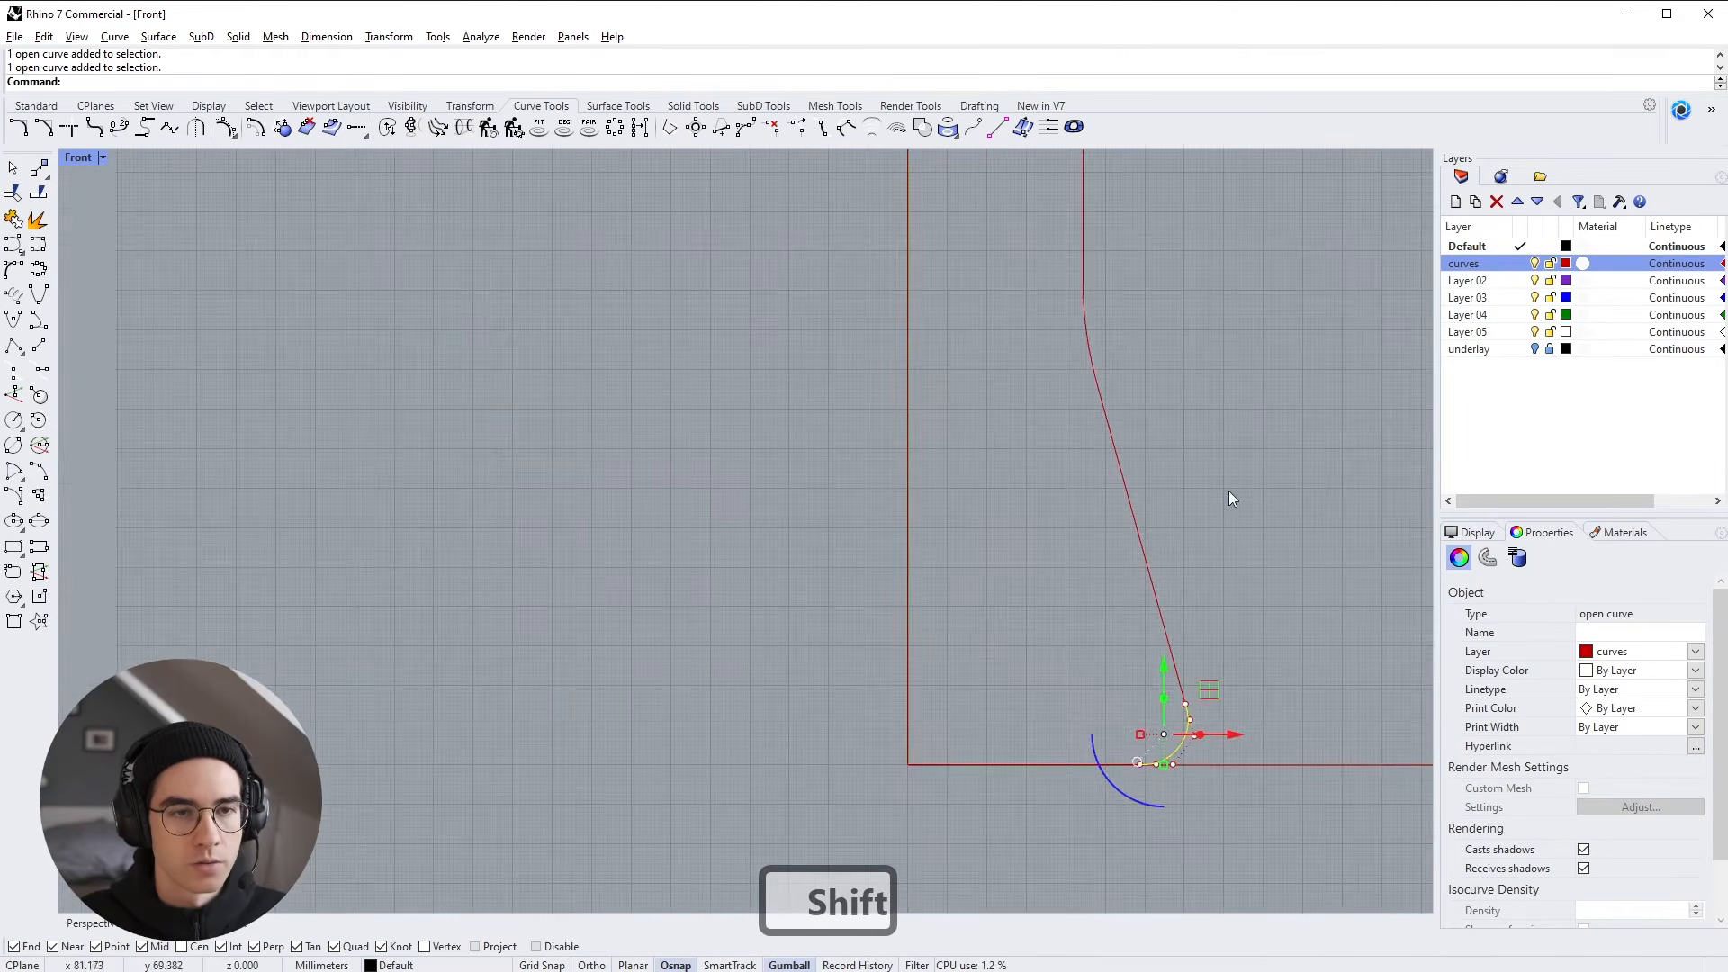
{"action": "left_click", "coordinate": [1203, 463]}
{"action": "scroll", "coordinate": [1170, 441], "scroll_direction": "down", "scroll_amount": 3}
{"action": "left_click_drag", "start_coordinate": [942, 321], "coordinate": [1188, 806]}
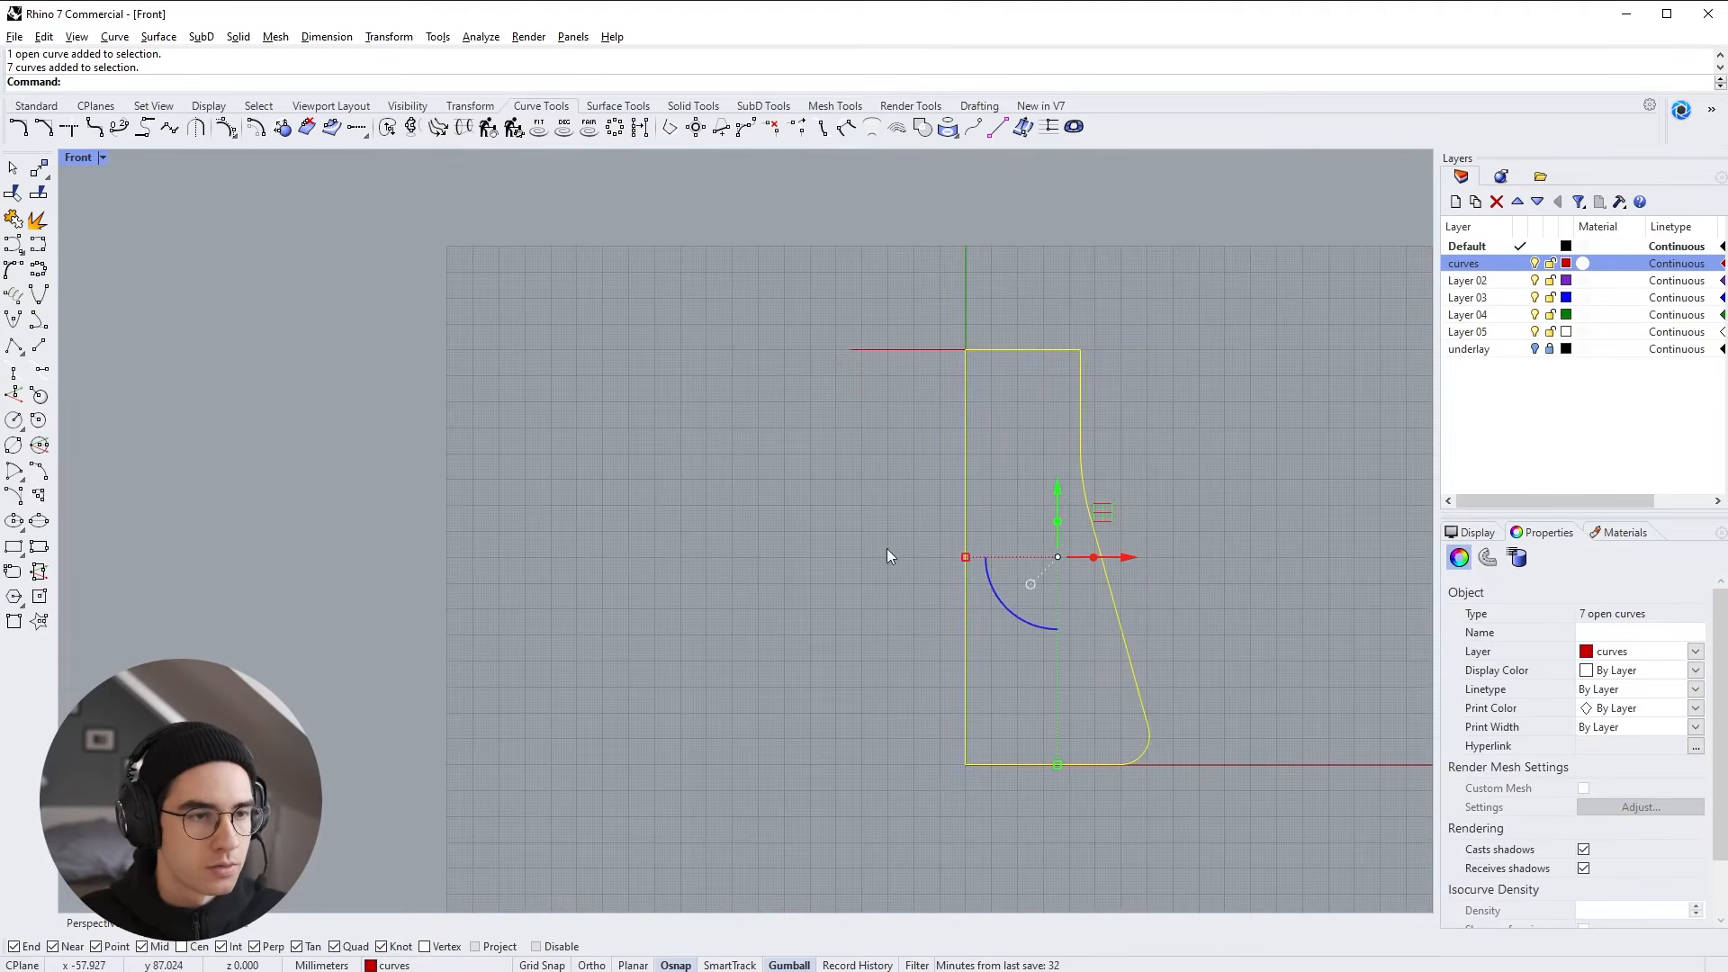
{"action": "left_click", "coordinate": [13, 219]}
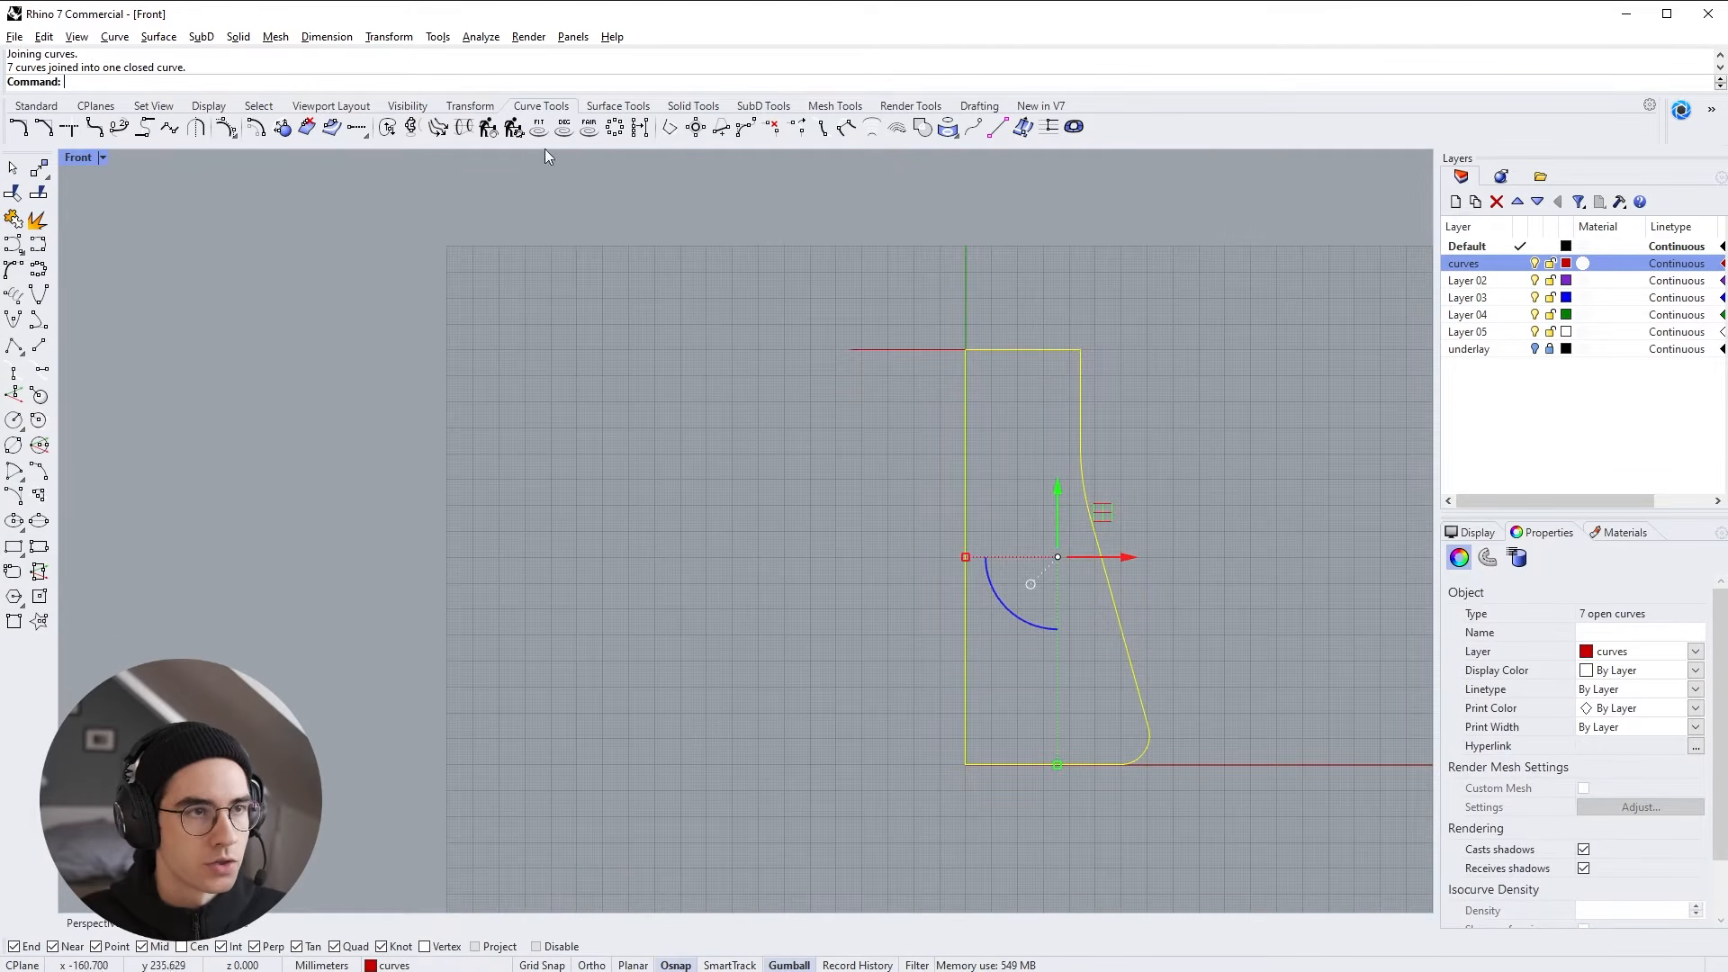
Revolve the closed half profile a full circle around its vertical center line to create the kettle body surface
{"action": "left_click", "coordinate": [617, 108]}
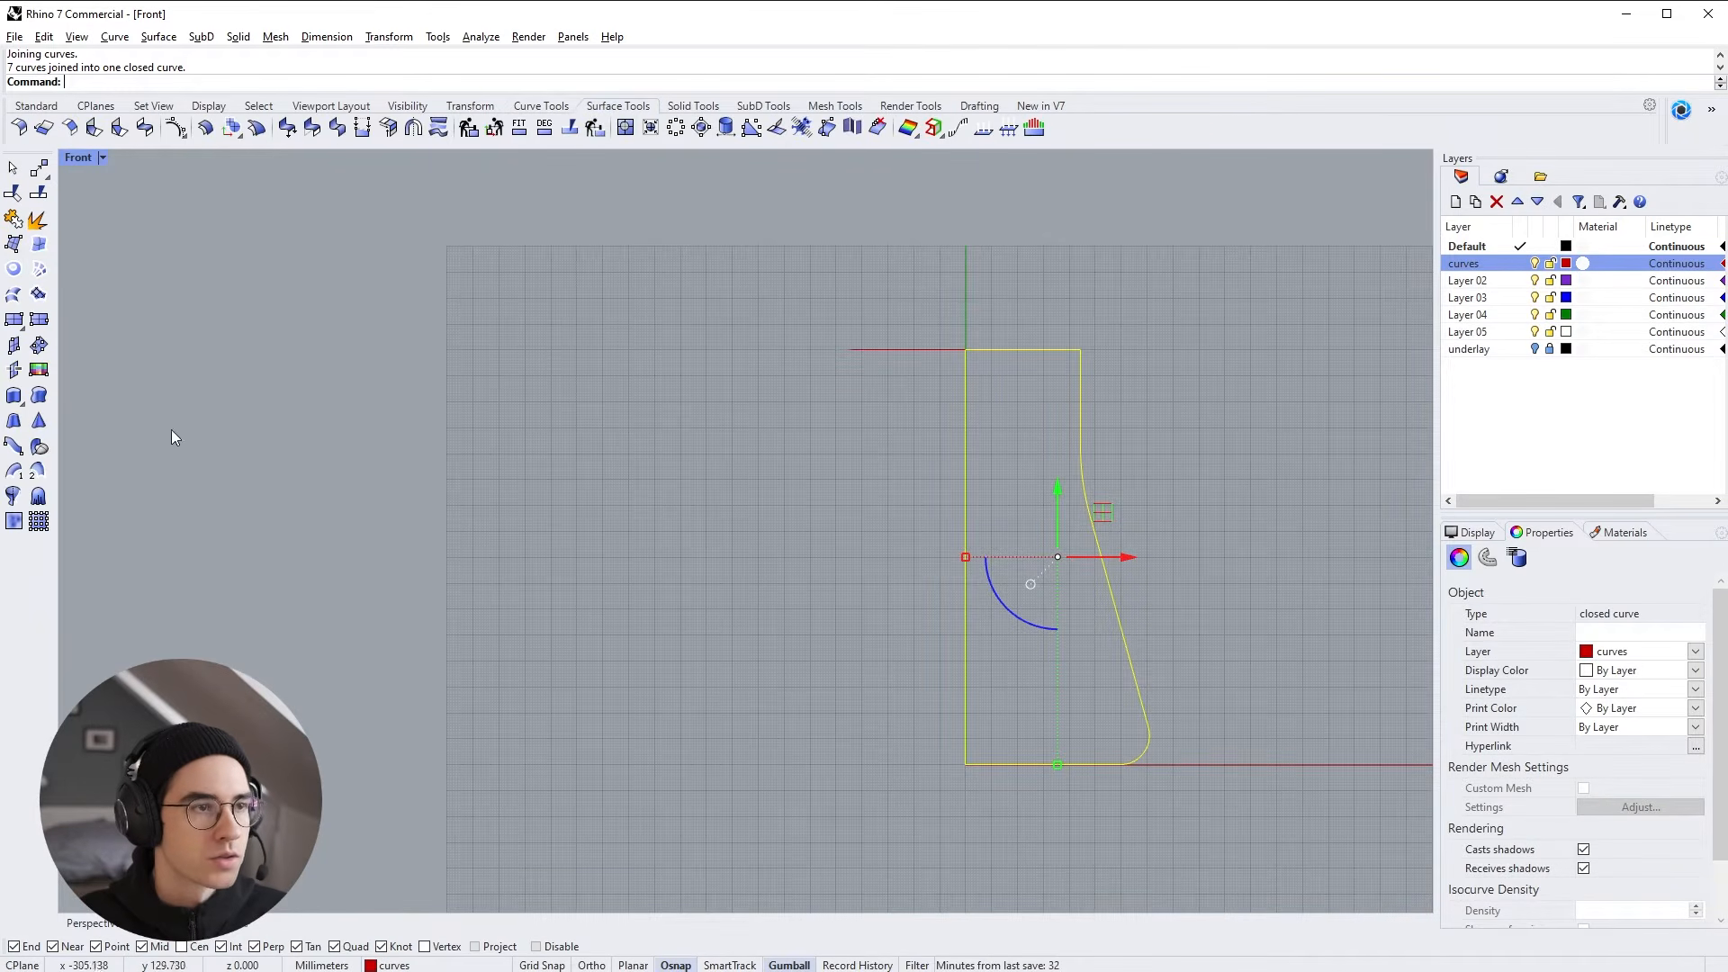
{"action": "left_click", "coordinate": [13, 497]}
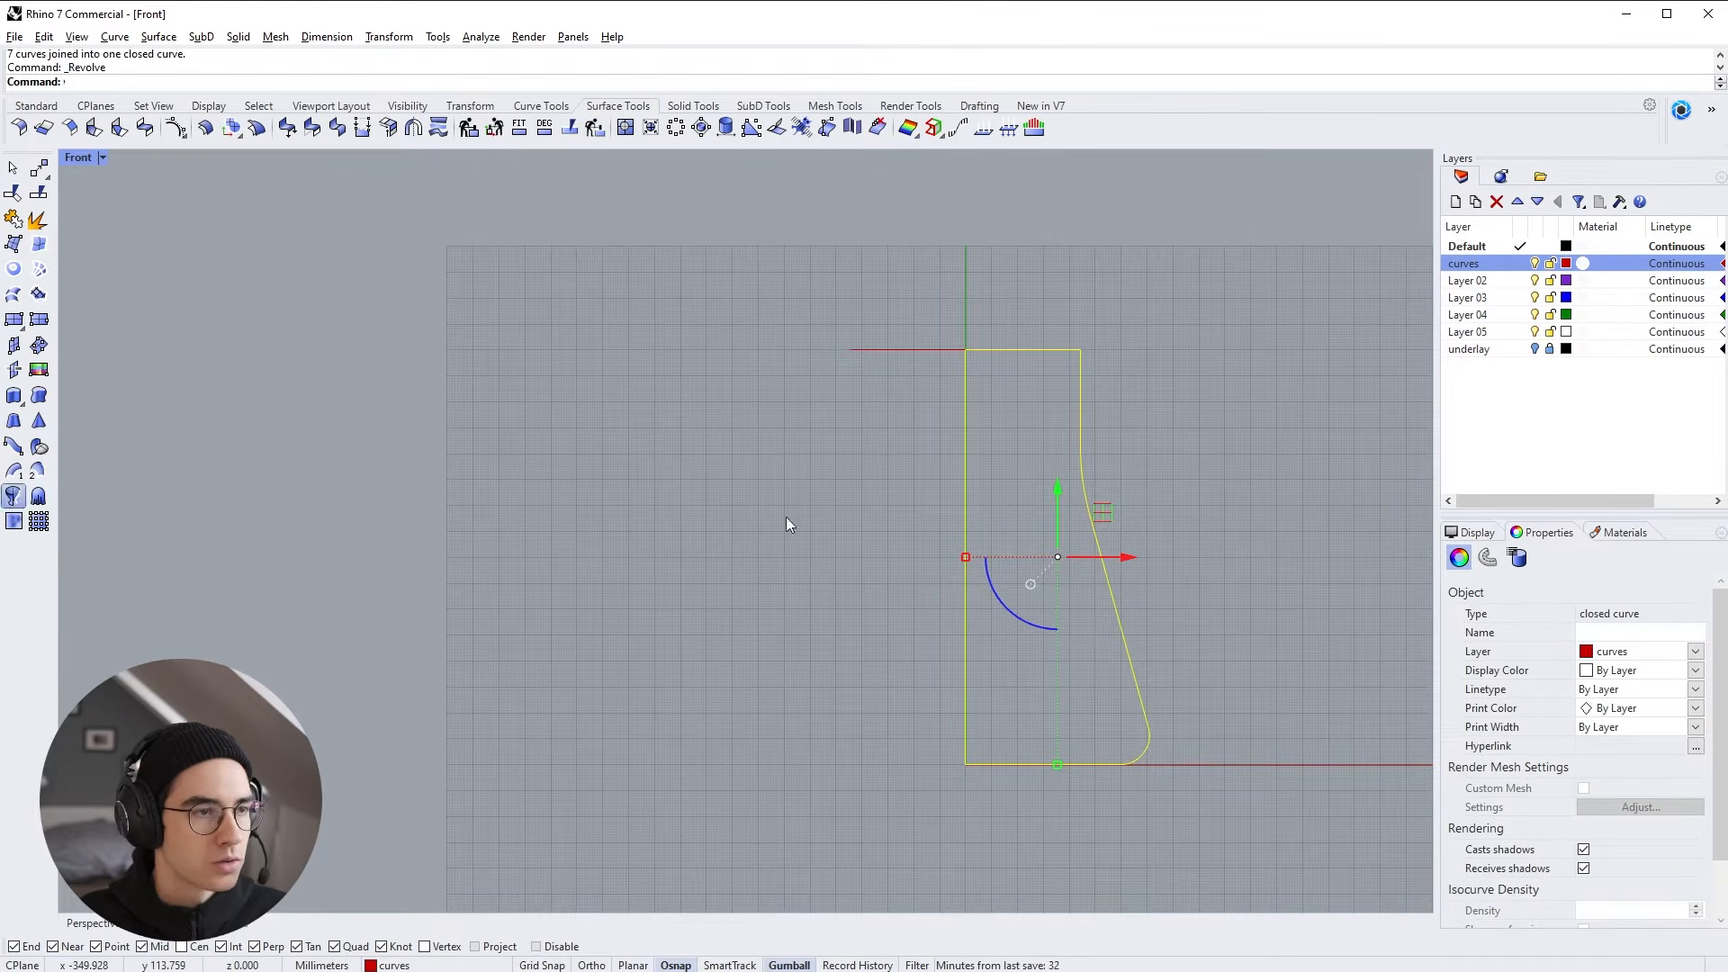
{"action": "left_click", "coordinate": [965, 349]}
{"action": "left_click", "coordinate": [965, 485]}
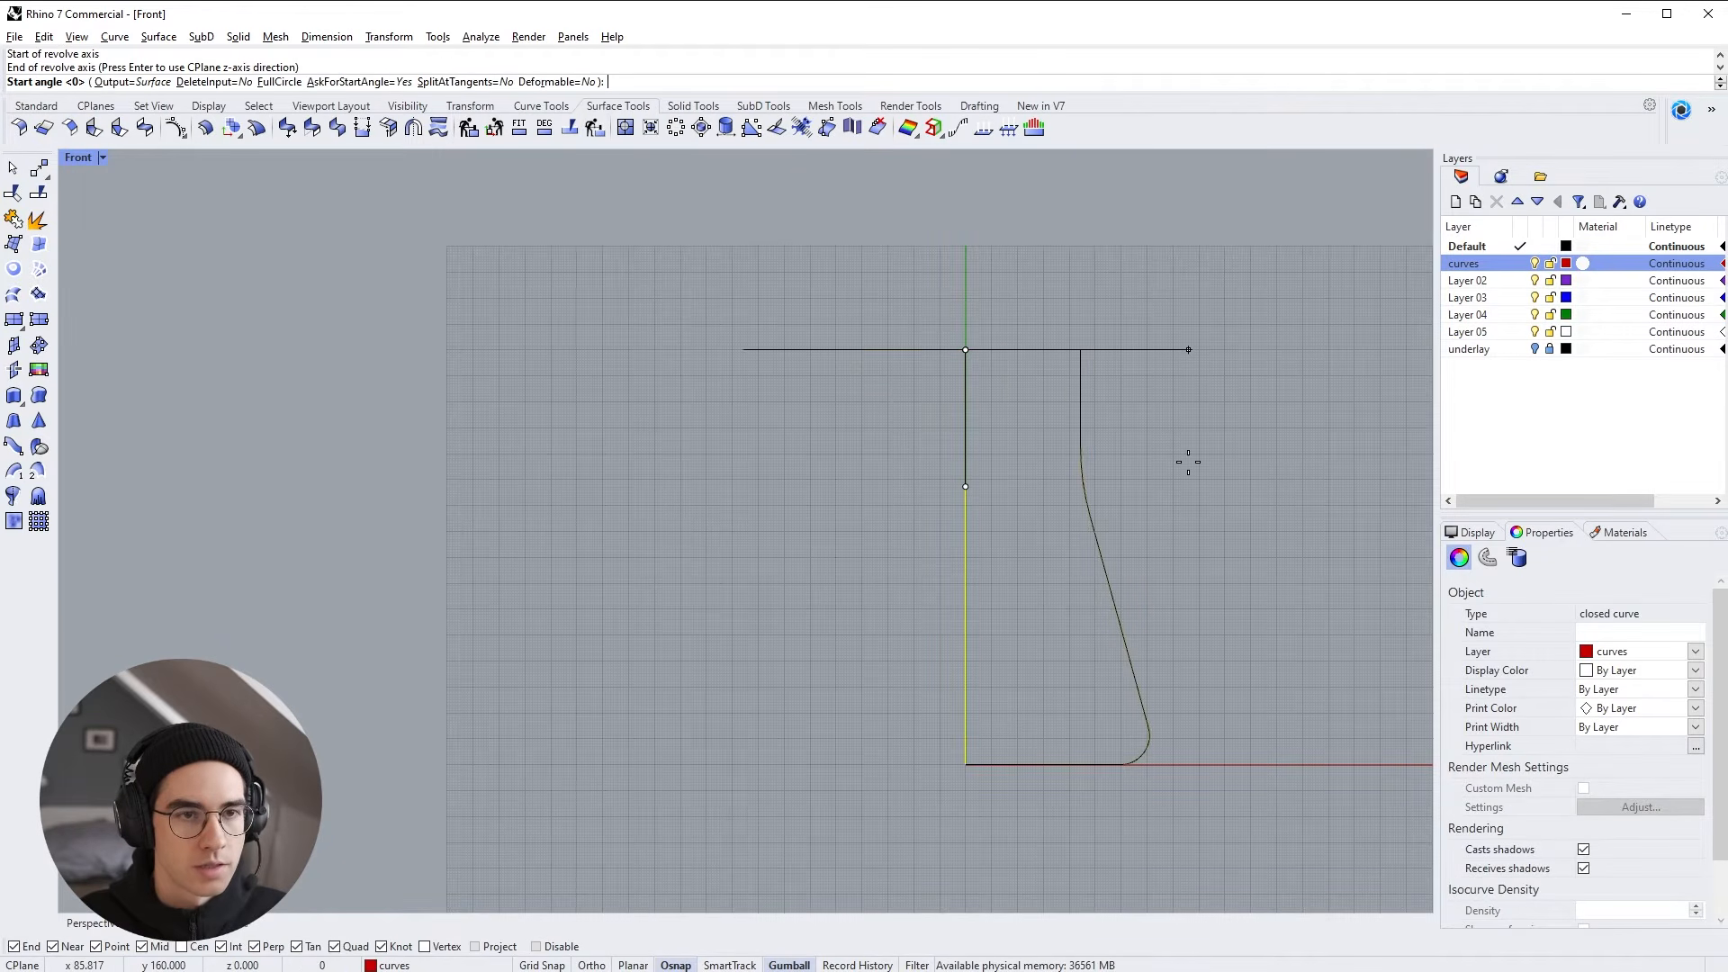
{"action": "left_click", "coordinate": [279, 81]}
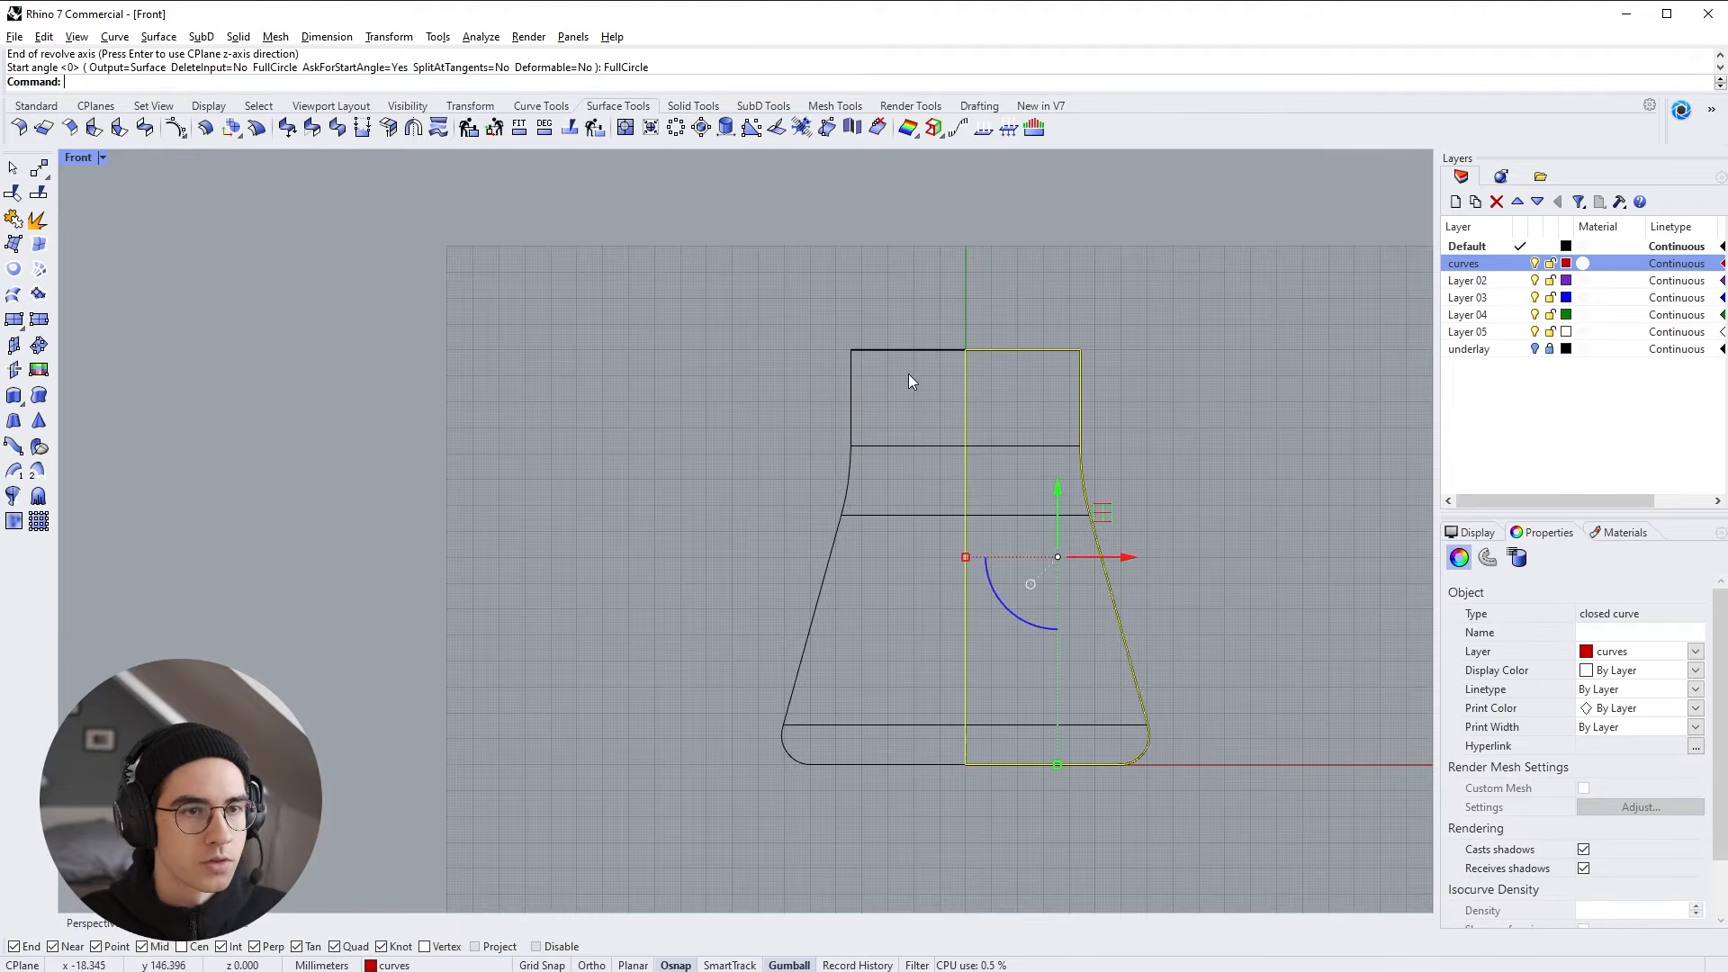
Return to the four-viewport layout, frame the kettle body in the Perspective view and display it as Shaded
{"action": "double_click", "coordinate": [78, 158]}
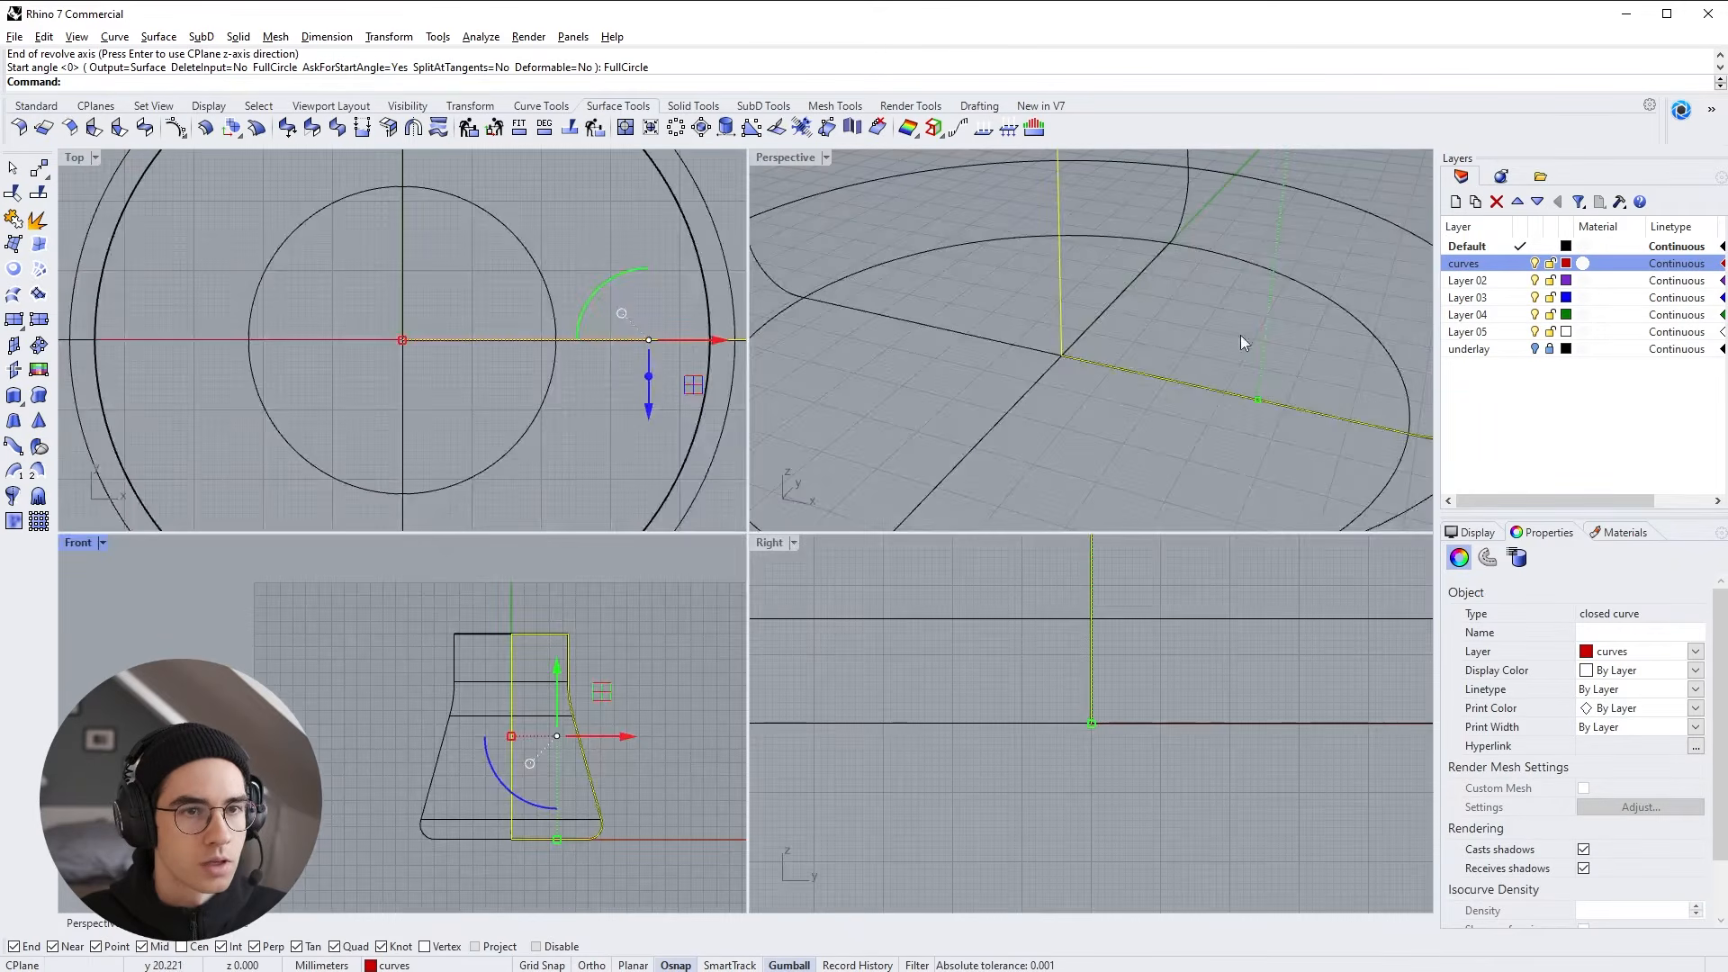
{"action": "right_click_drag", "start_coordinate": [1136, 290], "coordinate": [1152, 430], "text": "ctrl"}
{"action": "right_click_drag", "start_coordinate": [1154, 360], "coordinate": [1177, 515], "text": "shift"}
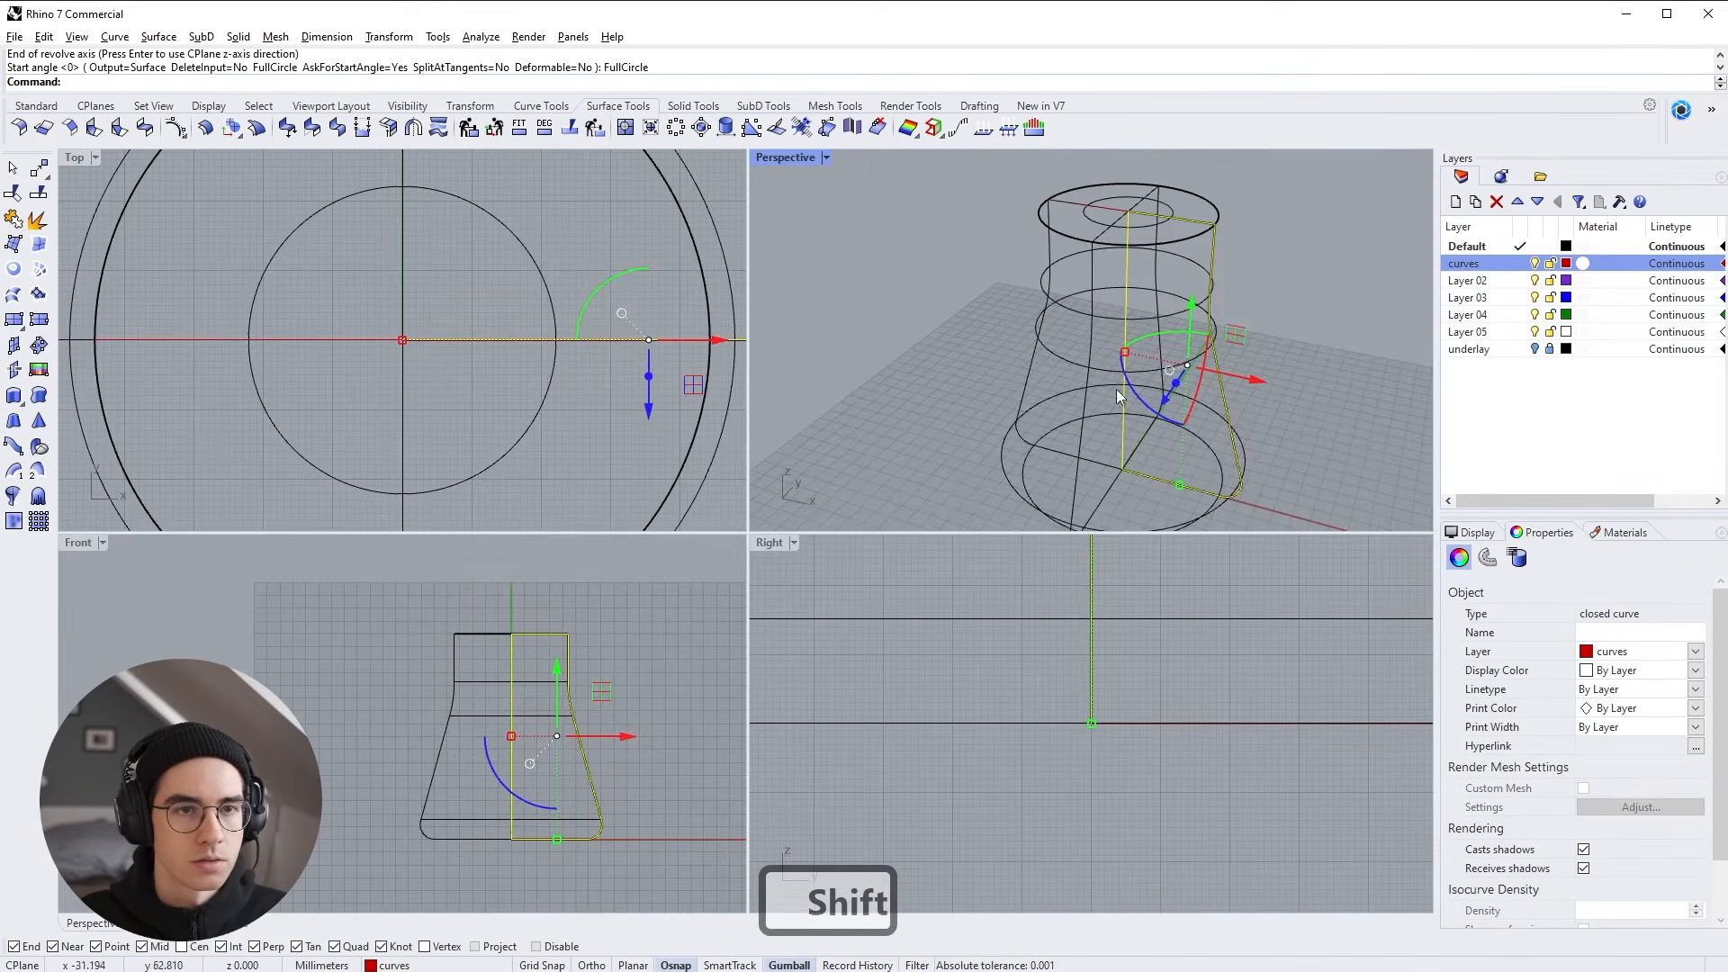
{"action": "mouse_move", "coordinate": [1116, 397]}
{"action": "right_mouse_down", "text": "ctrl"}
{"action": "mouse_move", "coordinate": [1123, 425]}
{"action": "mouse_move", "coordinate": [1090, 387]}
{"action": "right_mouse_up", "text": "ctrl"}
{"action": "left_click", "coordinate": [1186, 312]}
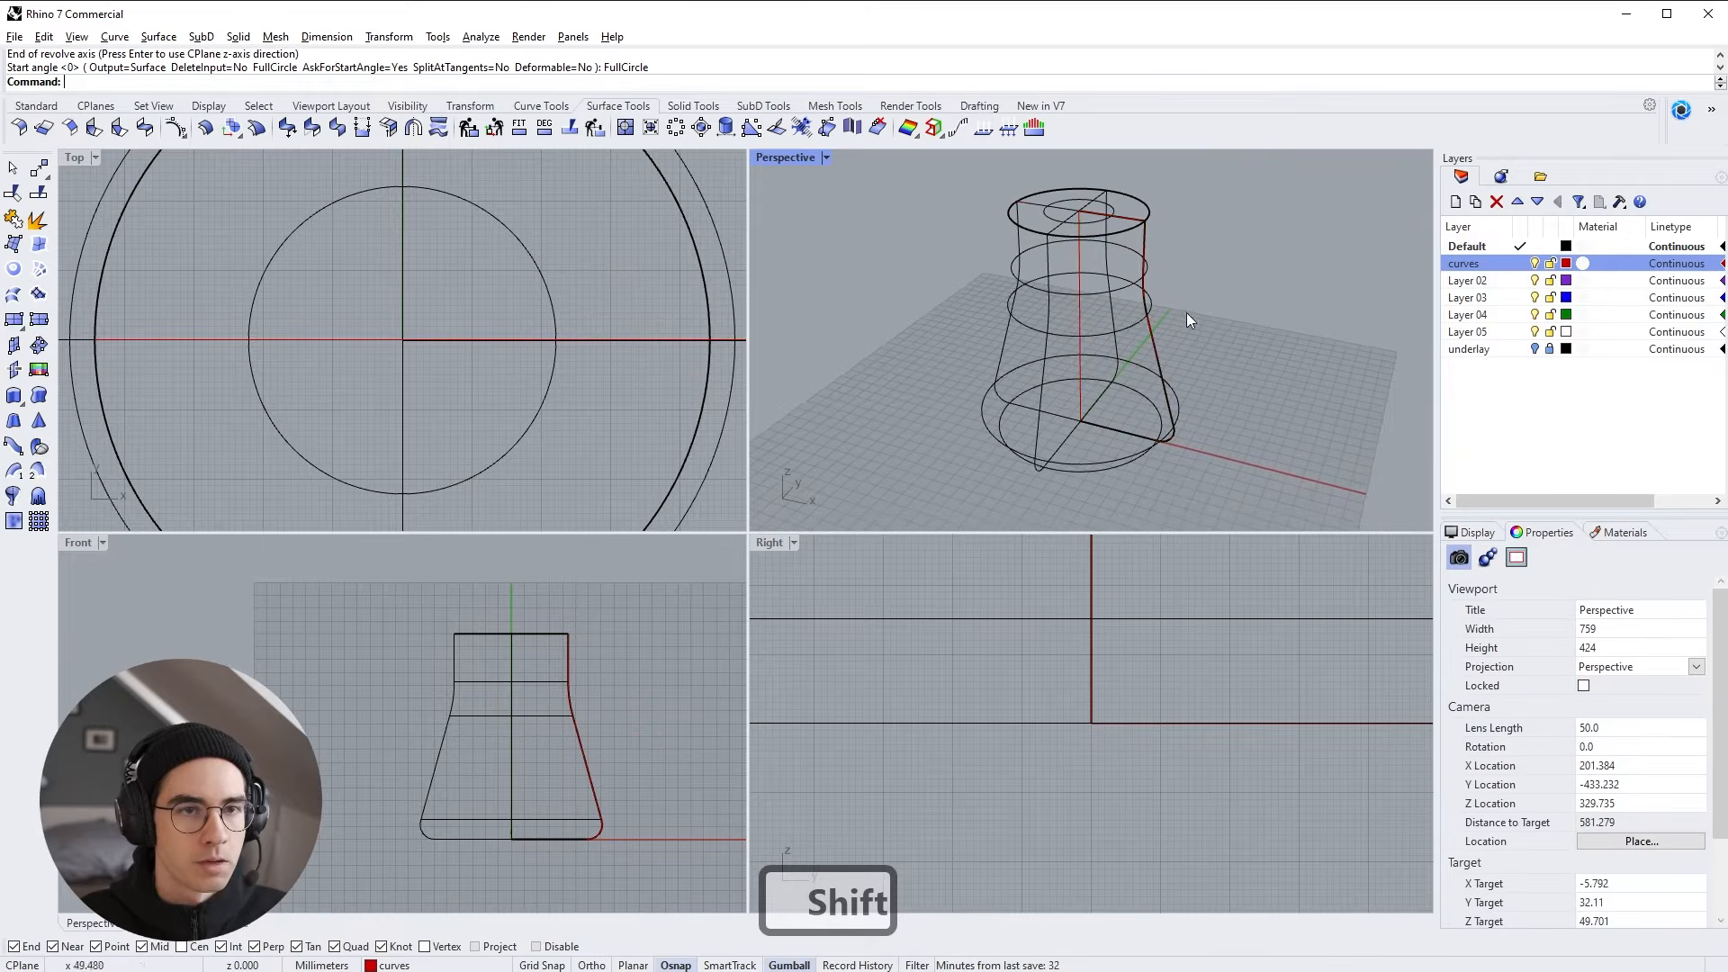
{"action": "left_click", "coordinate": [773, 159]}
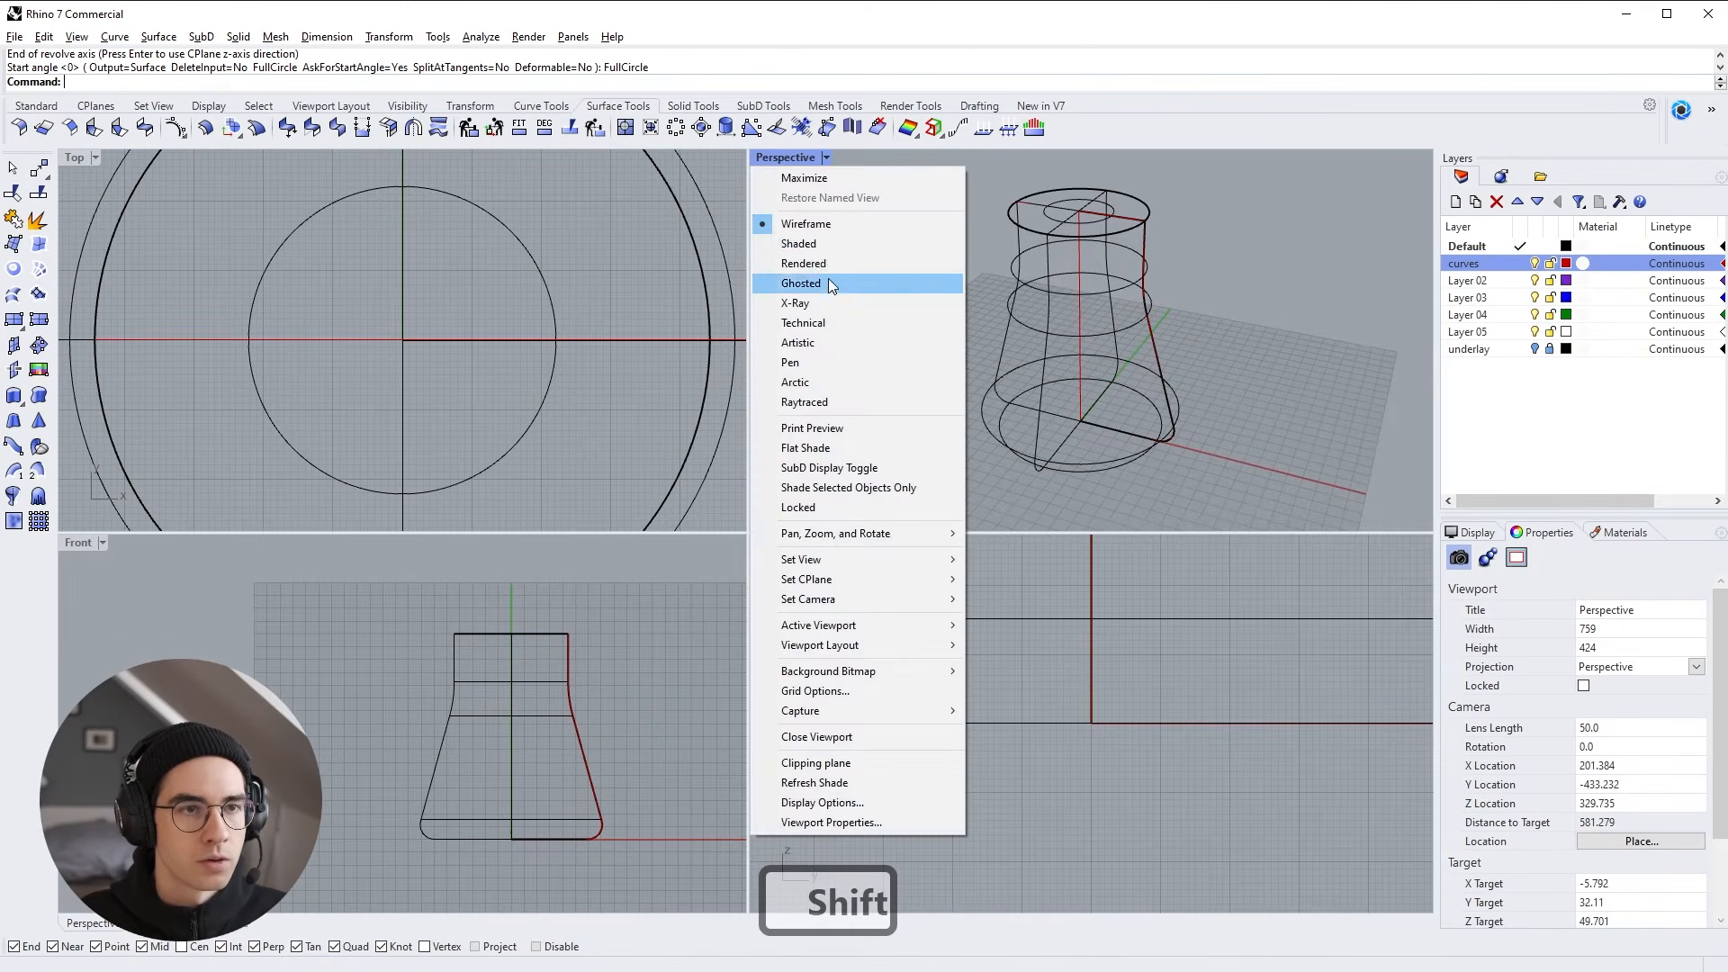
{"action": "left_click", "coordinate": [826, 247]}
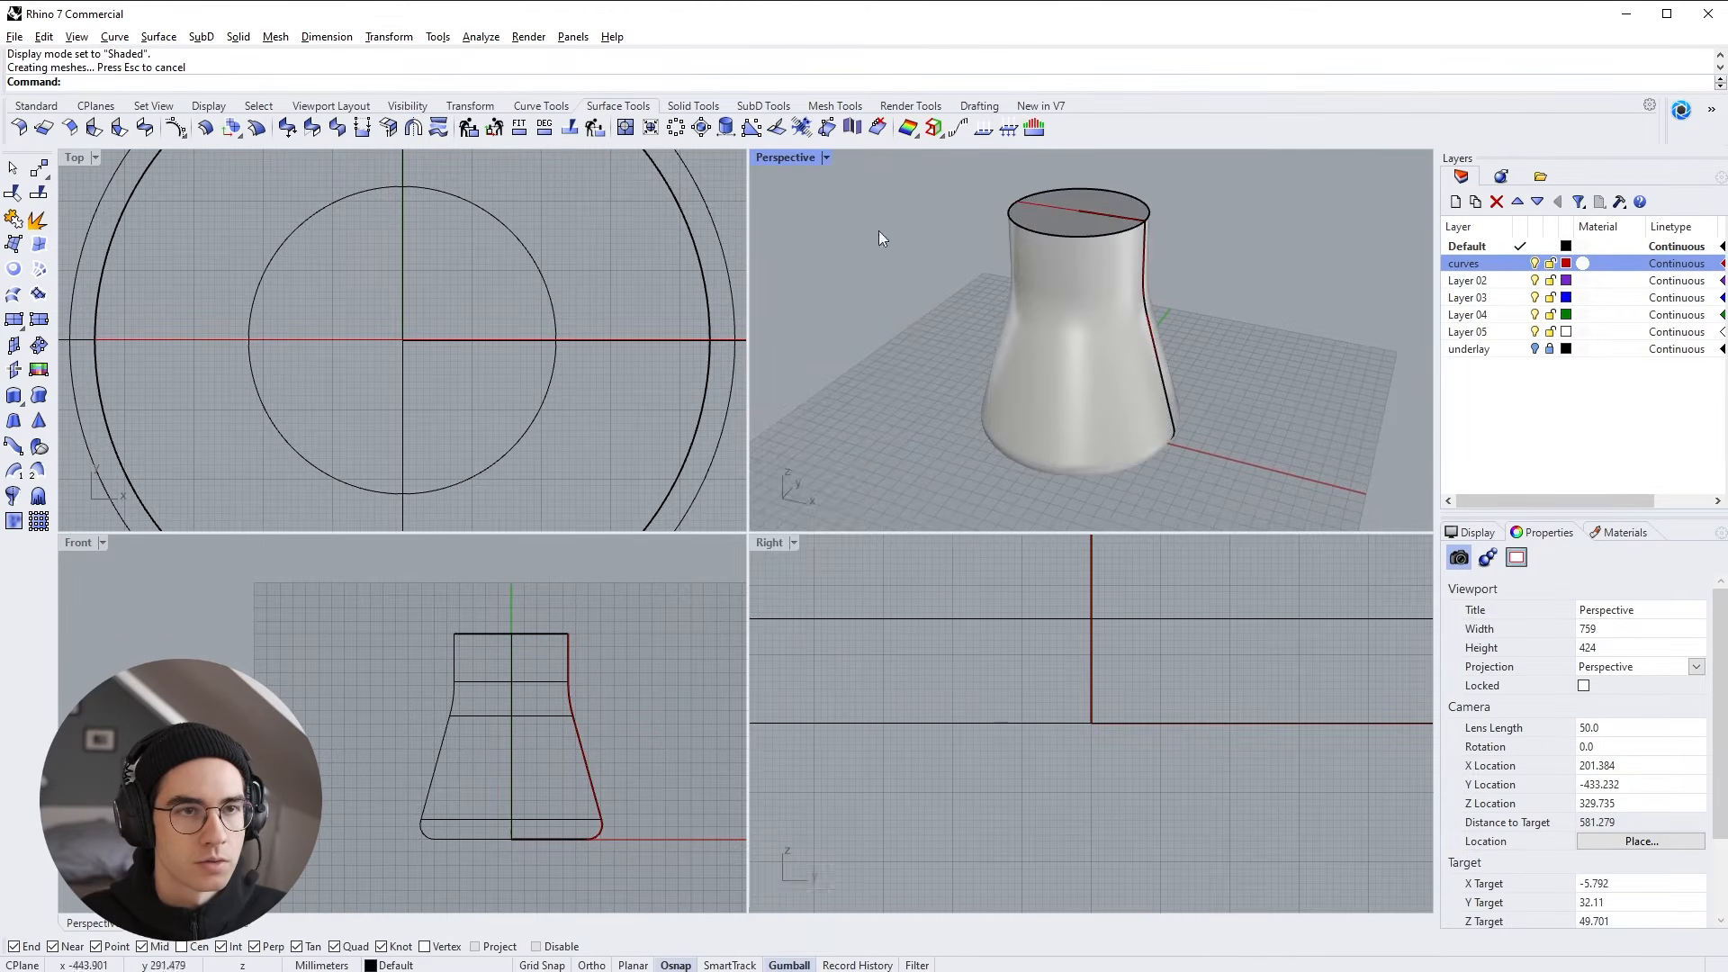
{"action": "mouse_move", "coordinate": [1031, 355]}
{"action": "right_mouse_down"}
{"action": "mouse_move", "coordinate": [1190, 311]}
{"action": "mouse_move", "coordinate": [1169, 289]}
{"action": "mouse_move", "coordinate": [819, 268]}
{"action": "mouse_move", "coordinate": [775, 360]}
{"action": "mouse_move", "coordinate": [1112, 385]}
{"action": "right_mouse_up"}
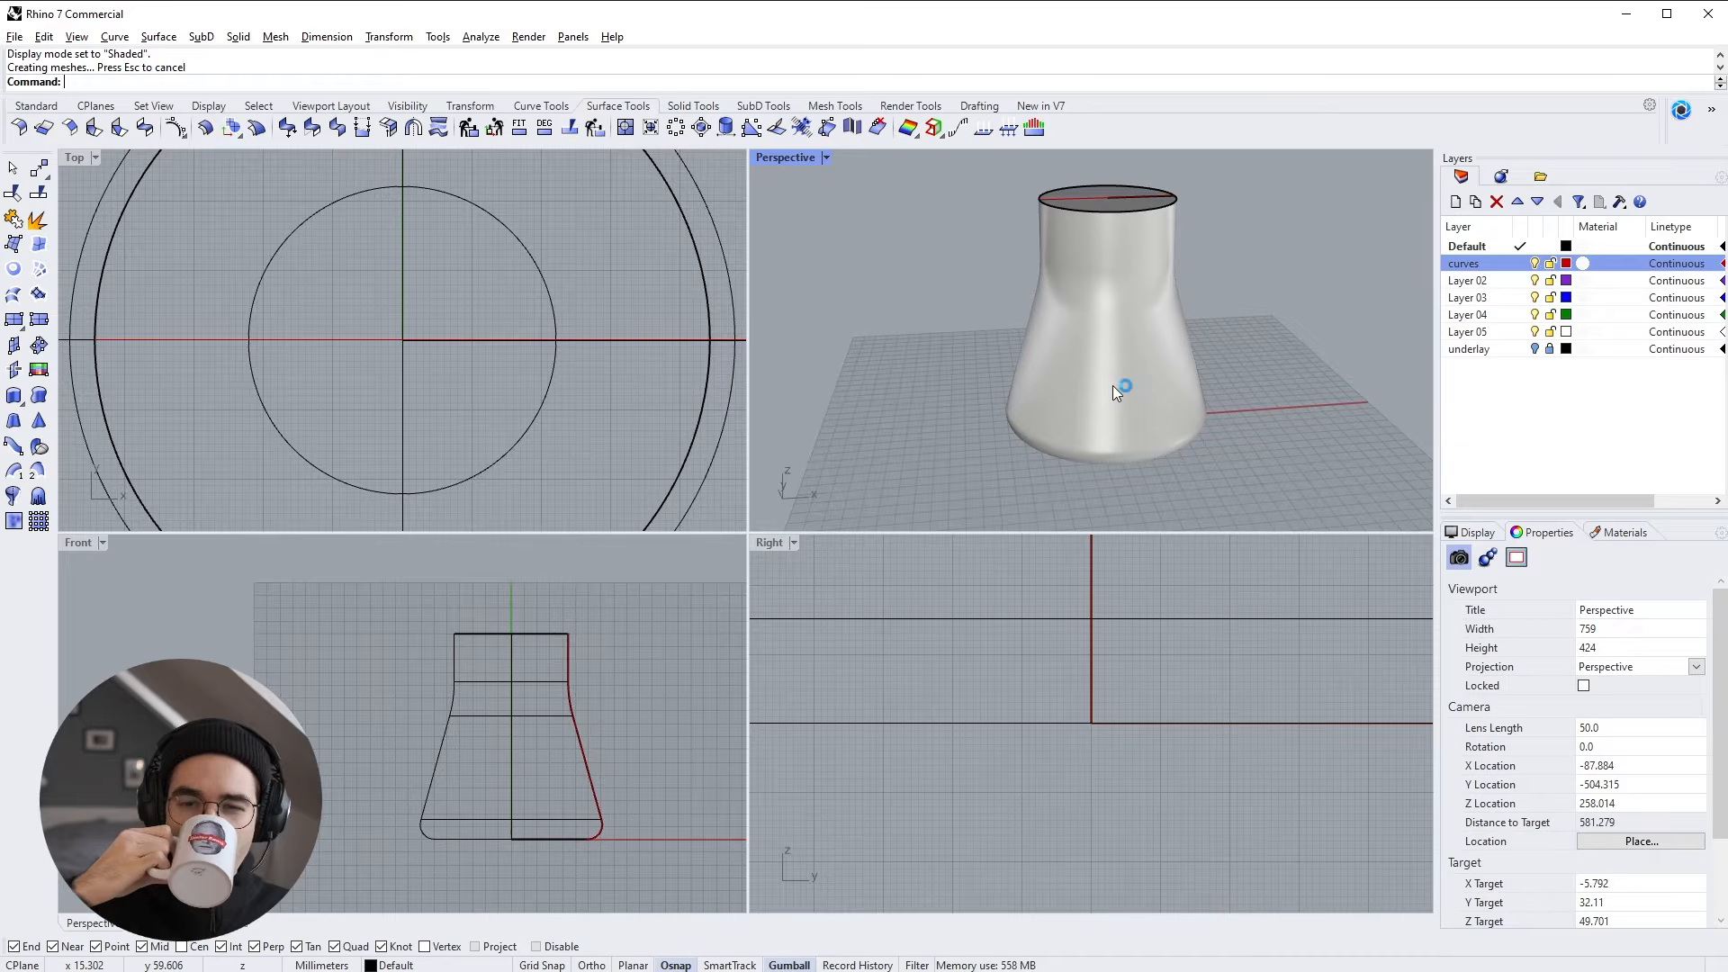
{"action": "key", "text": "a"}
{"action": "key", "text": "Escape"}
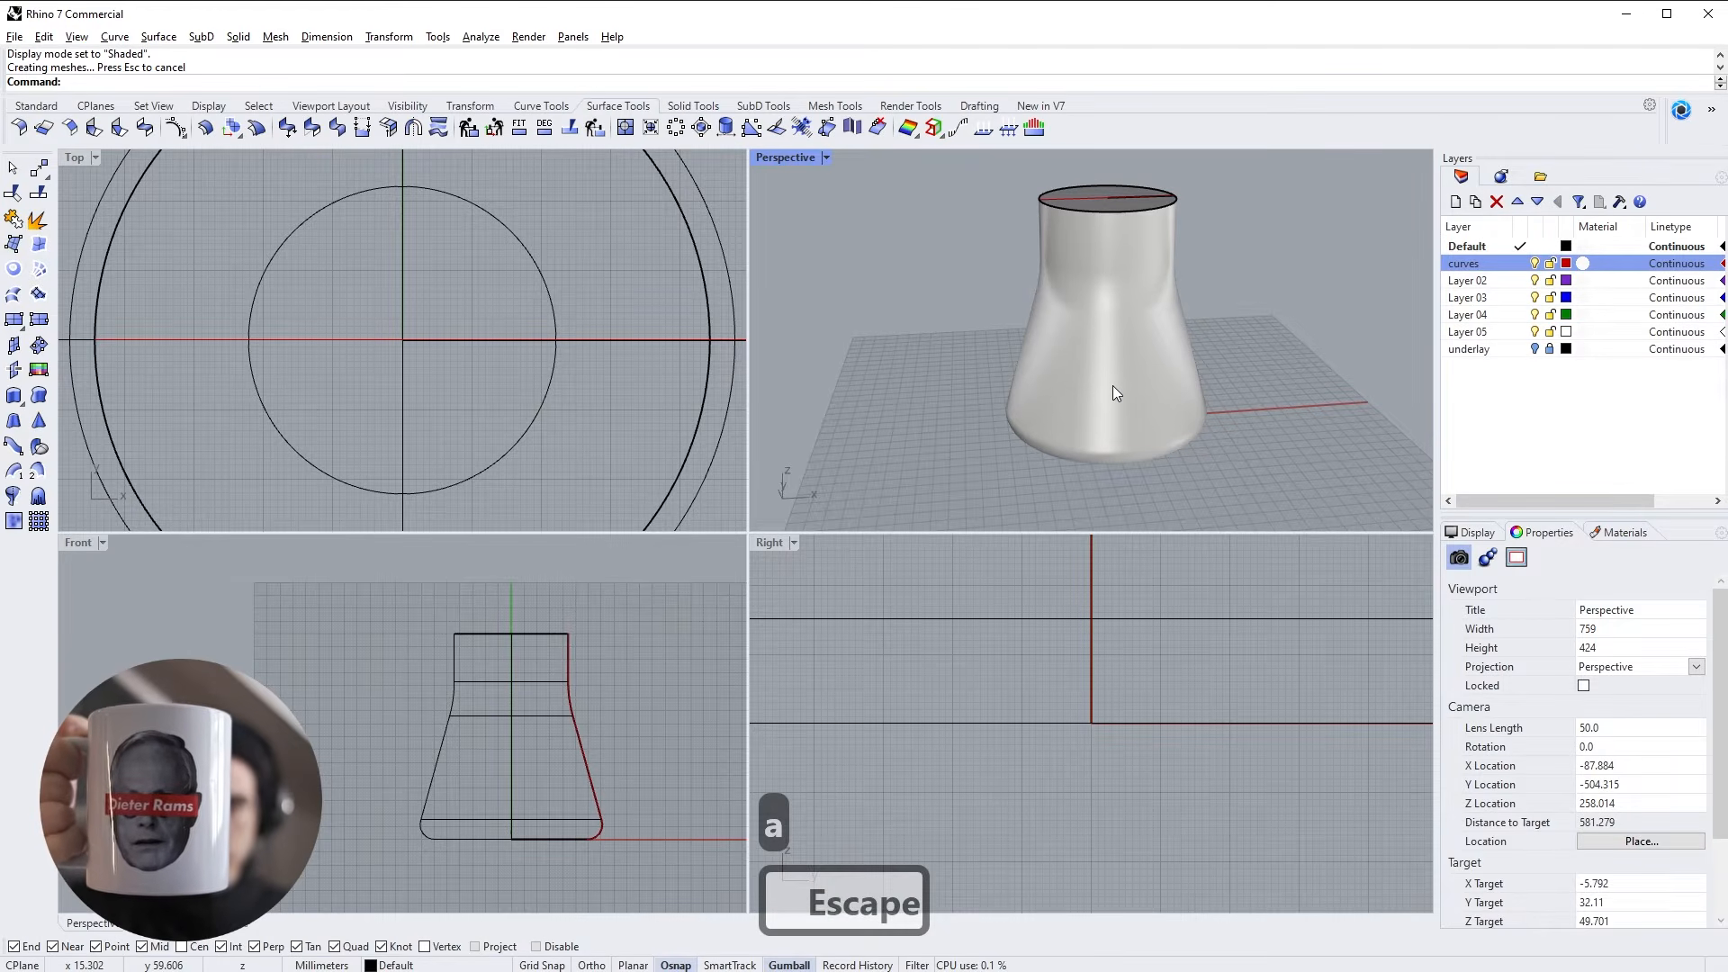
Show the underlay layer again and maximize the Front view with the whole kettle drawing in sight
{"action": "left_click", "coordinate": [1534, 350]}
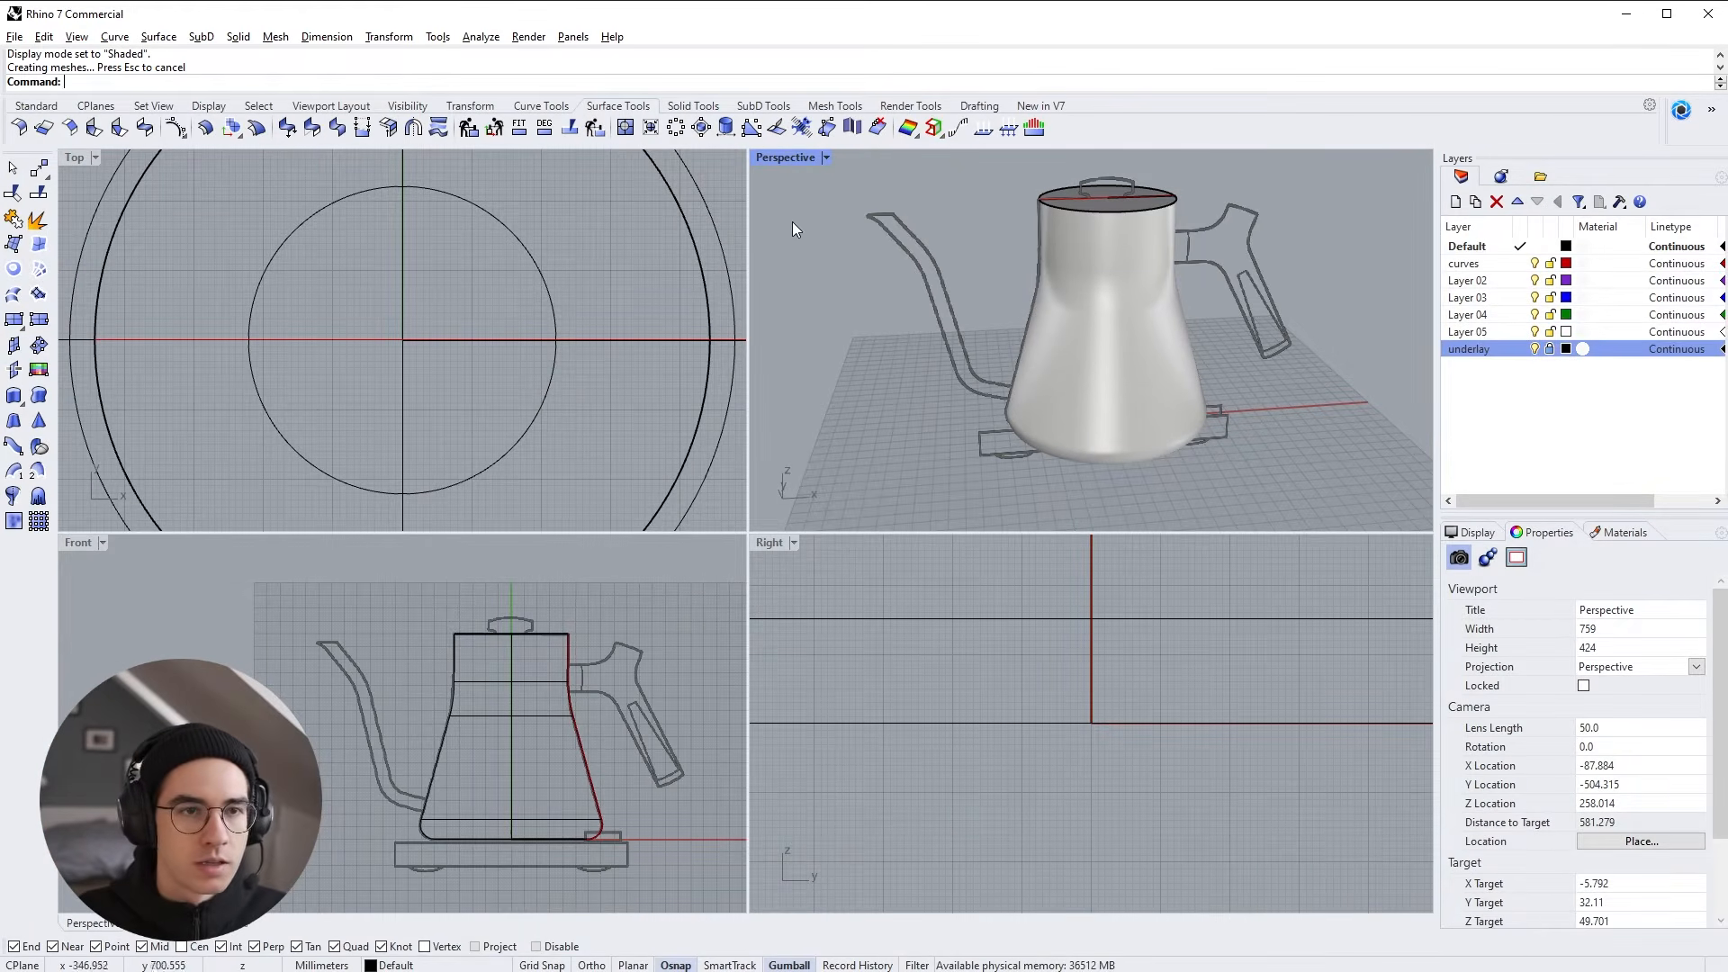
{"action": "double_click", "coordinate": [74, 544]}
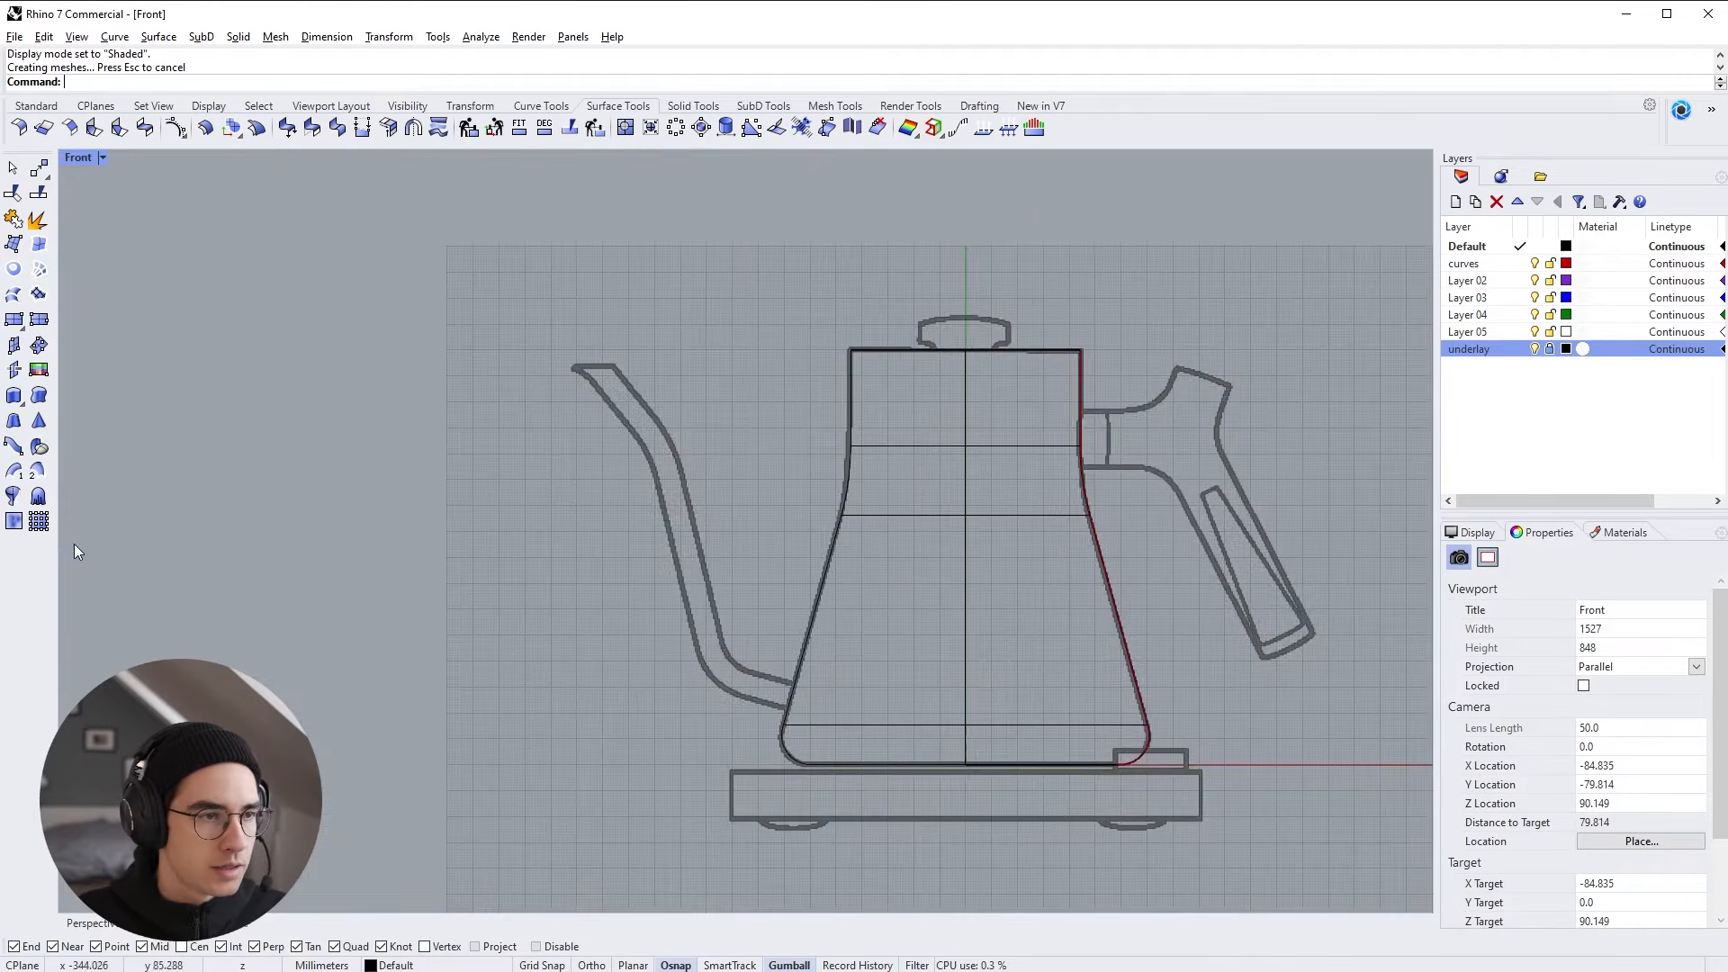
{"action": "right_click_drag", "start_coordinate": [1398, 509], "coordinate": [1160, 500]}
{"action": "right_click_drag", "start_coordinate": [698, 527], "coordinate": [739, 508]}
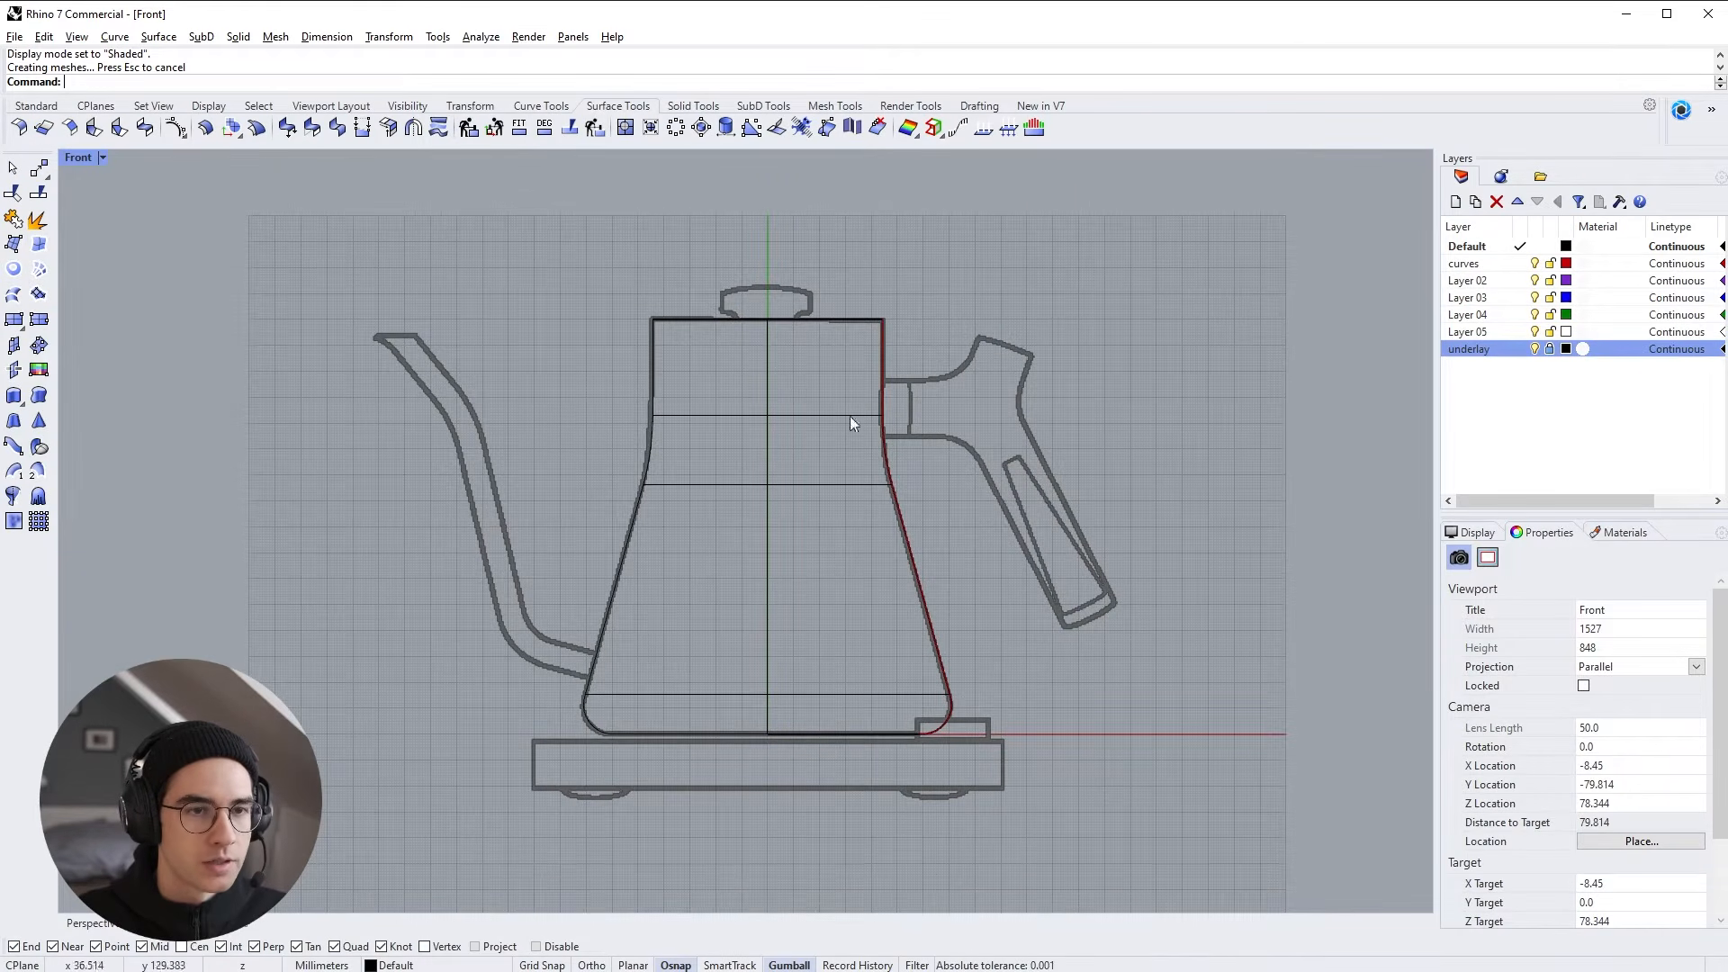
Draw a three-segment polyline along the middle of the spout, from just above its tip through both bends into the kettle body
{"action": "right_click_drag", "start_coordinate": [492, 495], "coordinate": [644, 489]}
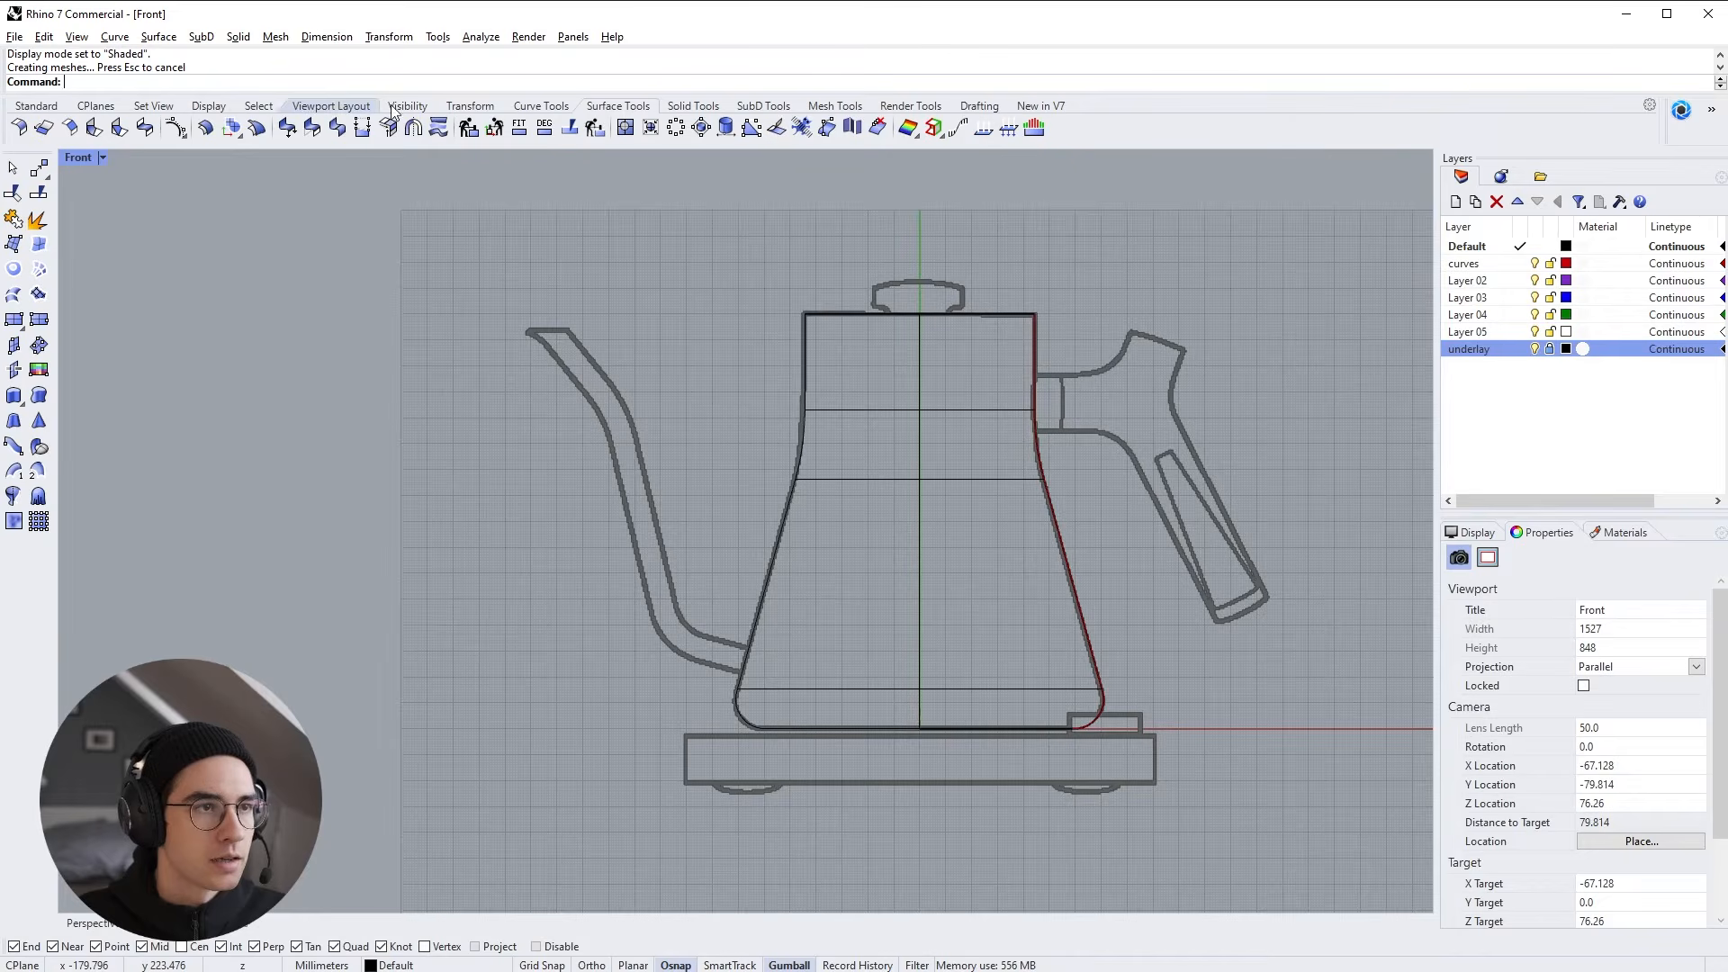
{"action": "left_click", "coordinate": [546, 106]}
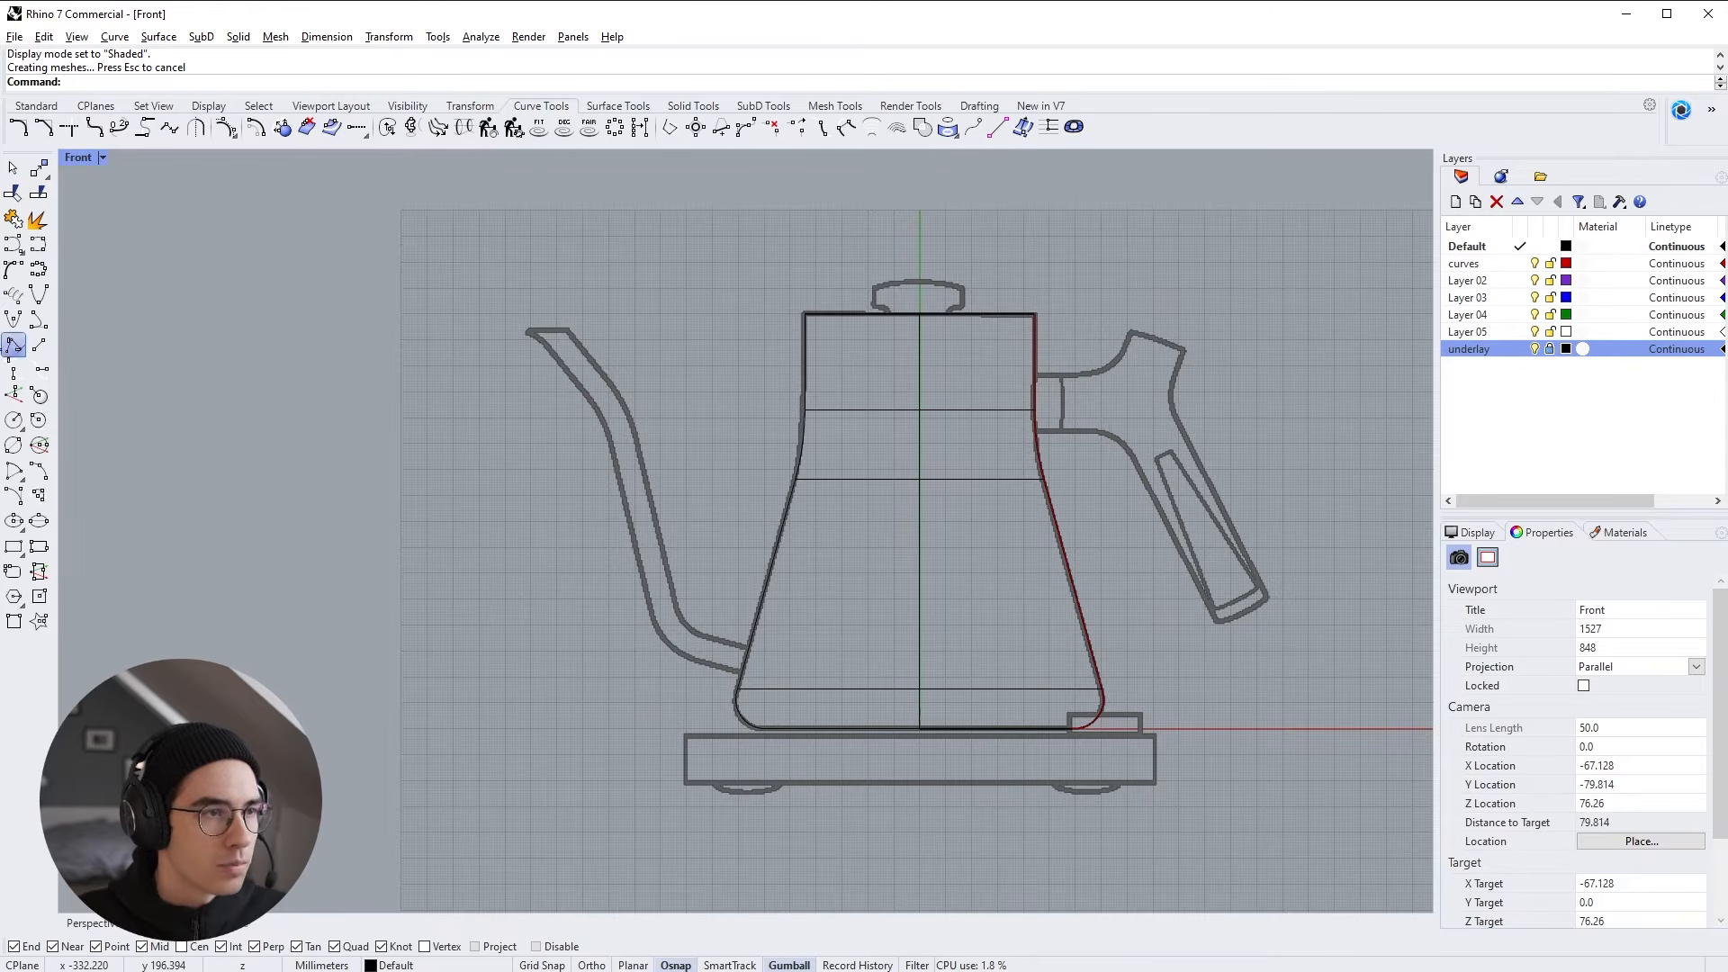
{"action": "left_click", "coordinate": [13, 347]}
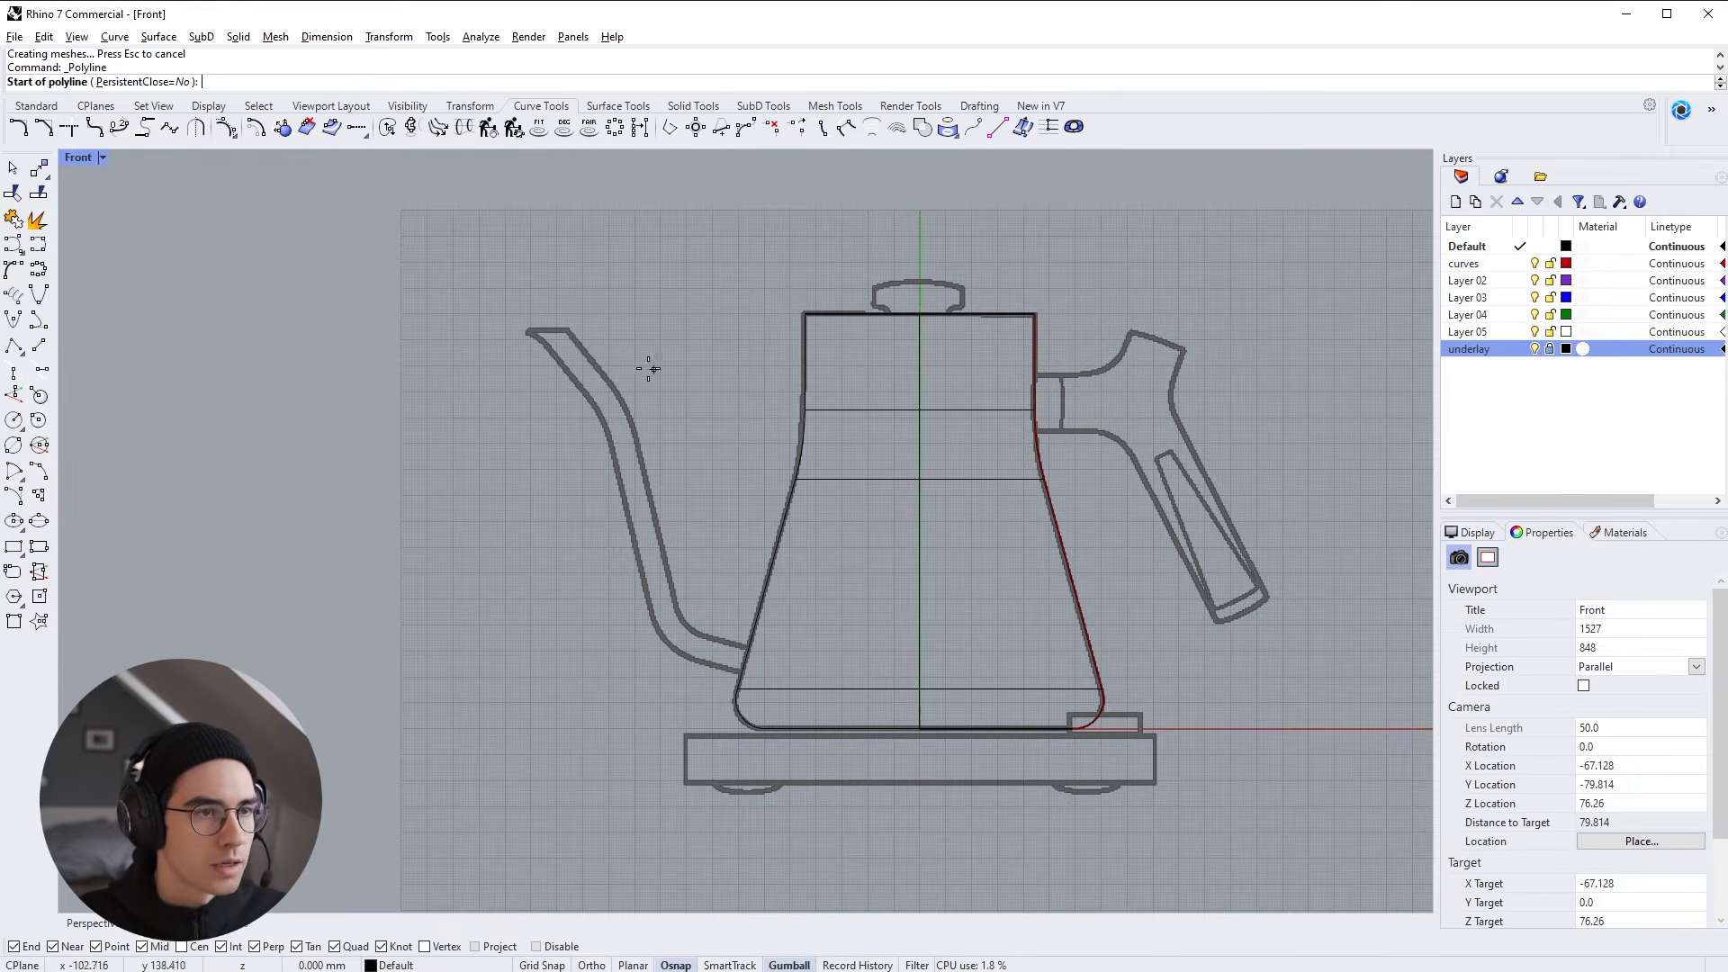
{"action": "left_click", "coordinate": [541, 319]}
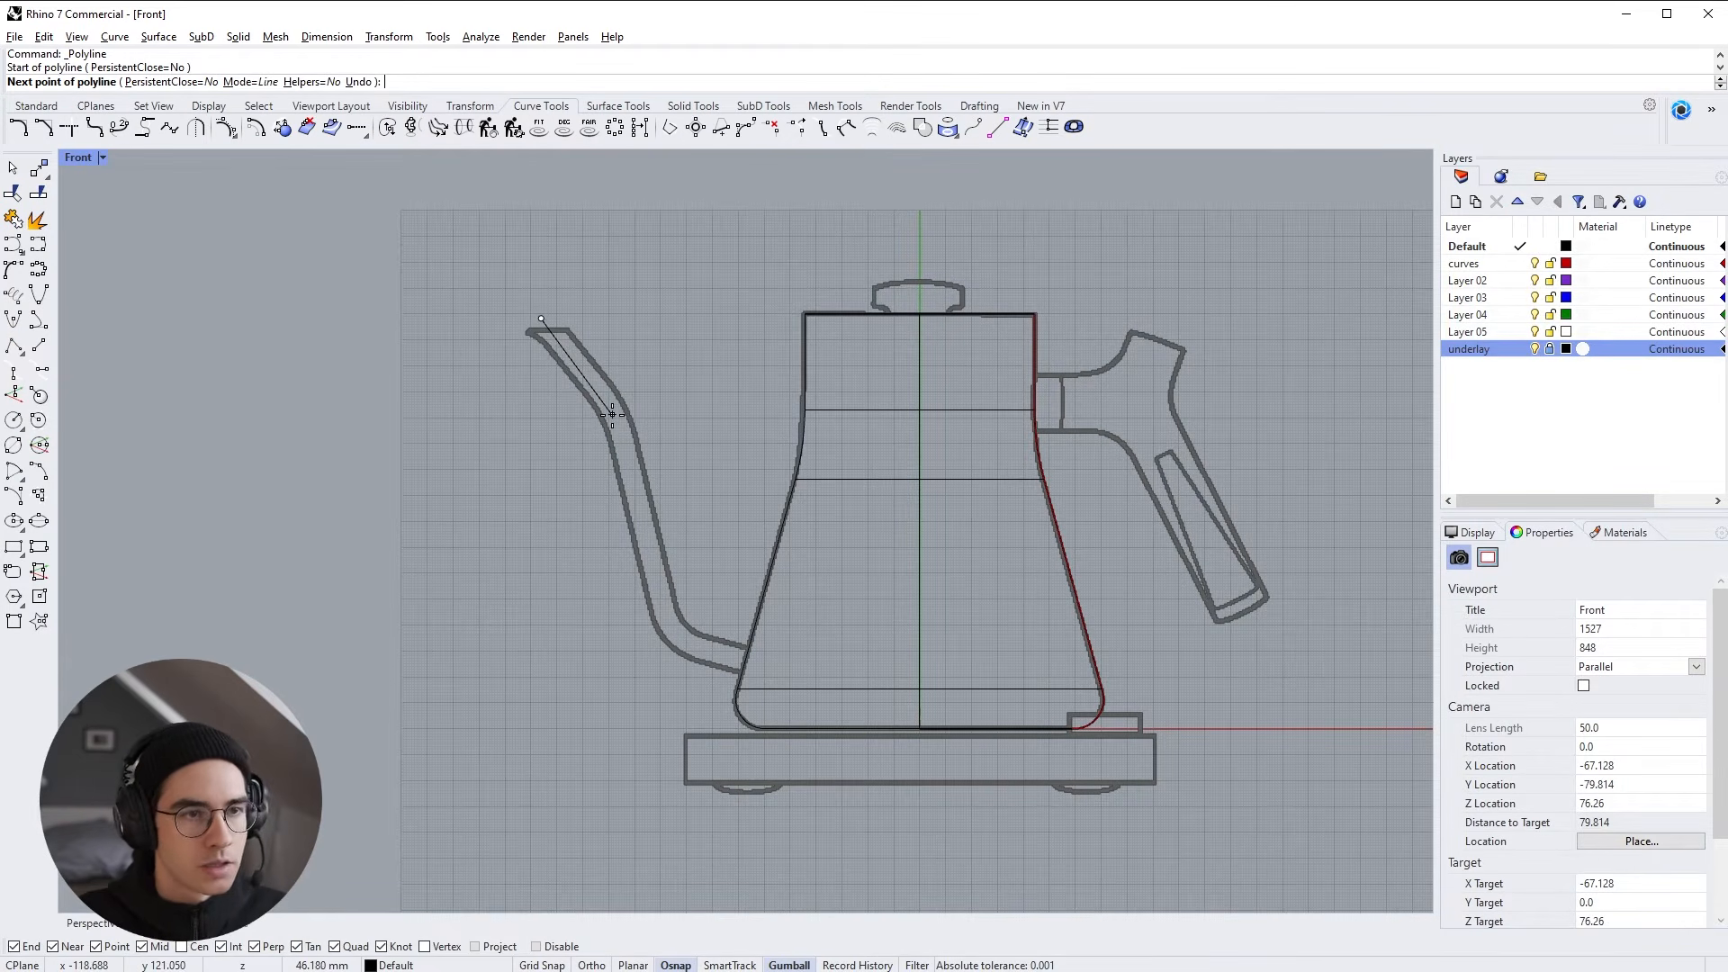
{"action": "left_click", "coordinate": [612, 414]}
{"action": "left_click", "coordinate": [672, 636]}
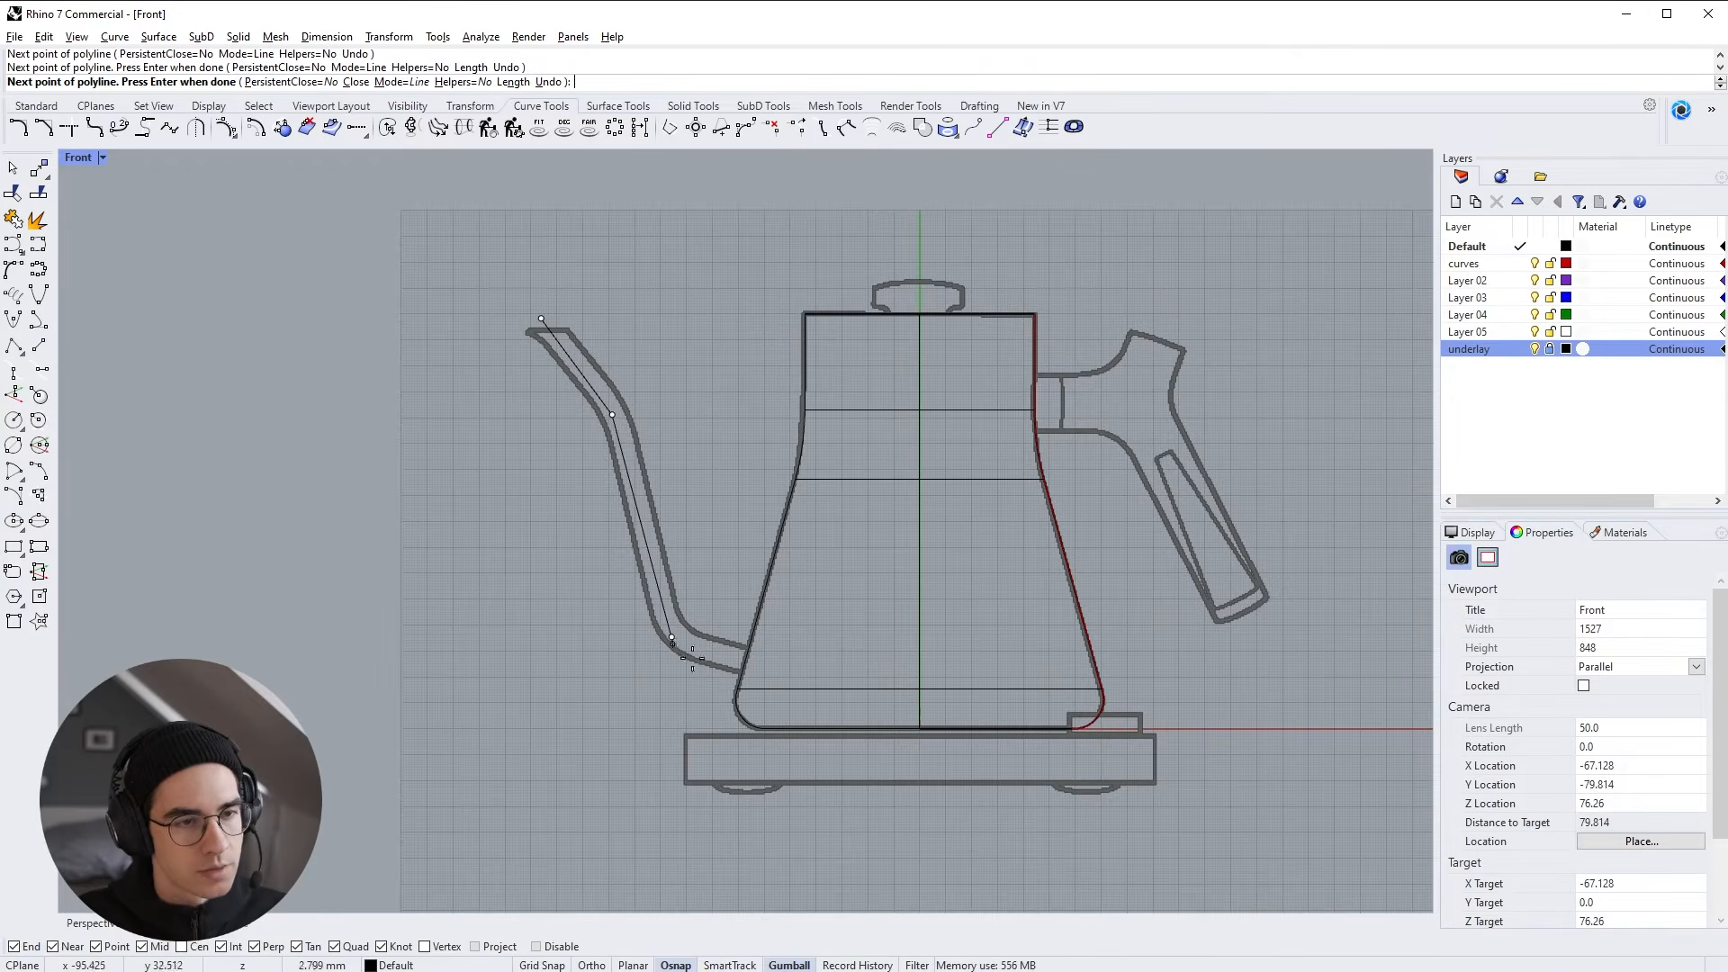
{"action": "left_click", "coordinate": [766, 669]}
{"action": "key", "text": "Return"}
Move the polyline's upper bend point and both end points so the segments run centered between the spout's outlines
{"action": "left_click", "coordinate": [723, 651]}
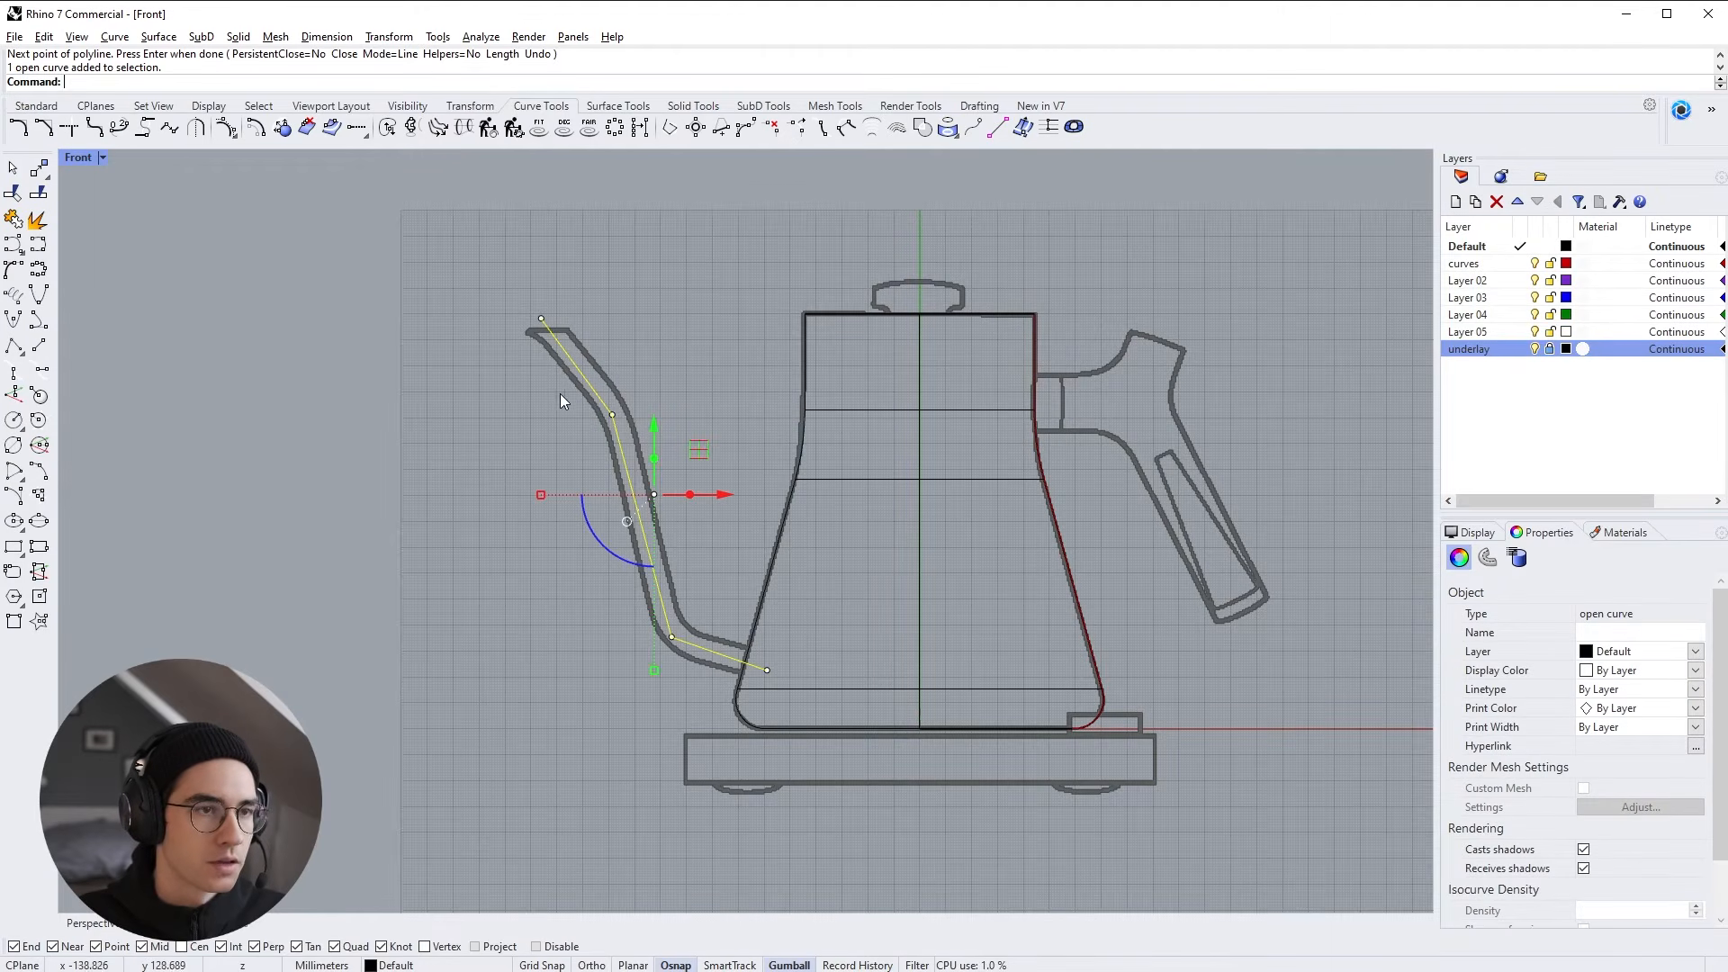
{"action": "scroll", "coordinate": [552, 498], "scroll_direction": "up", "scroll_amount": 3}
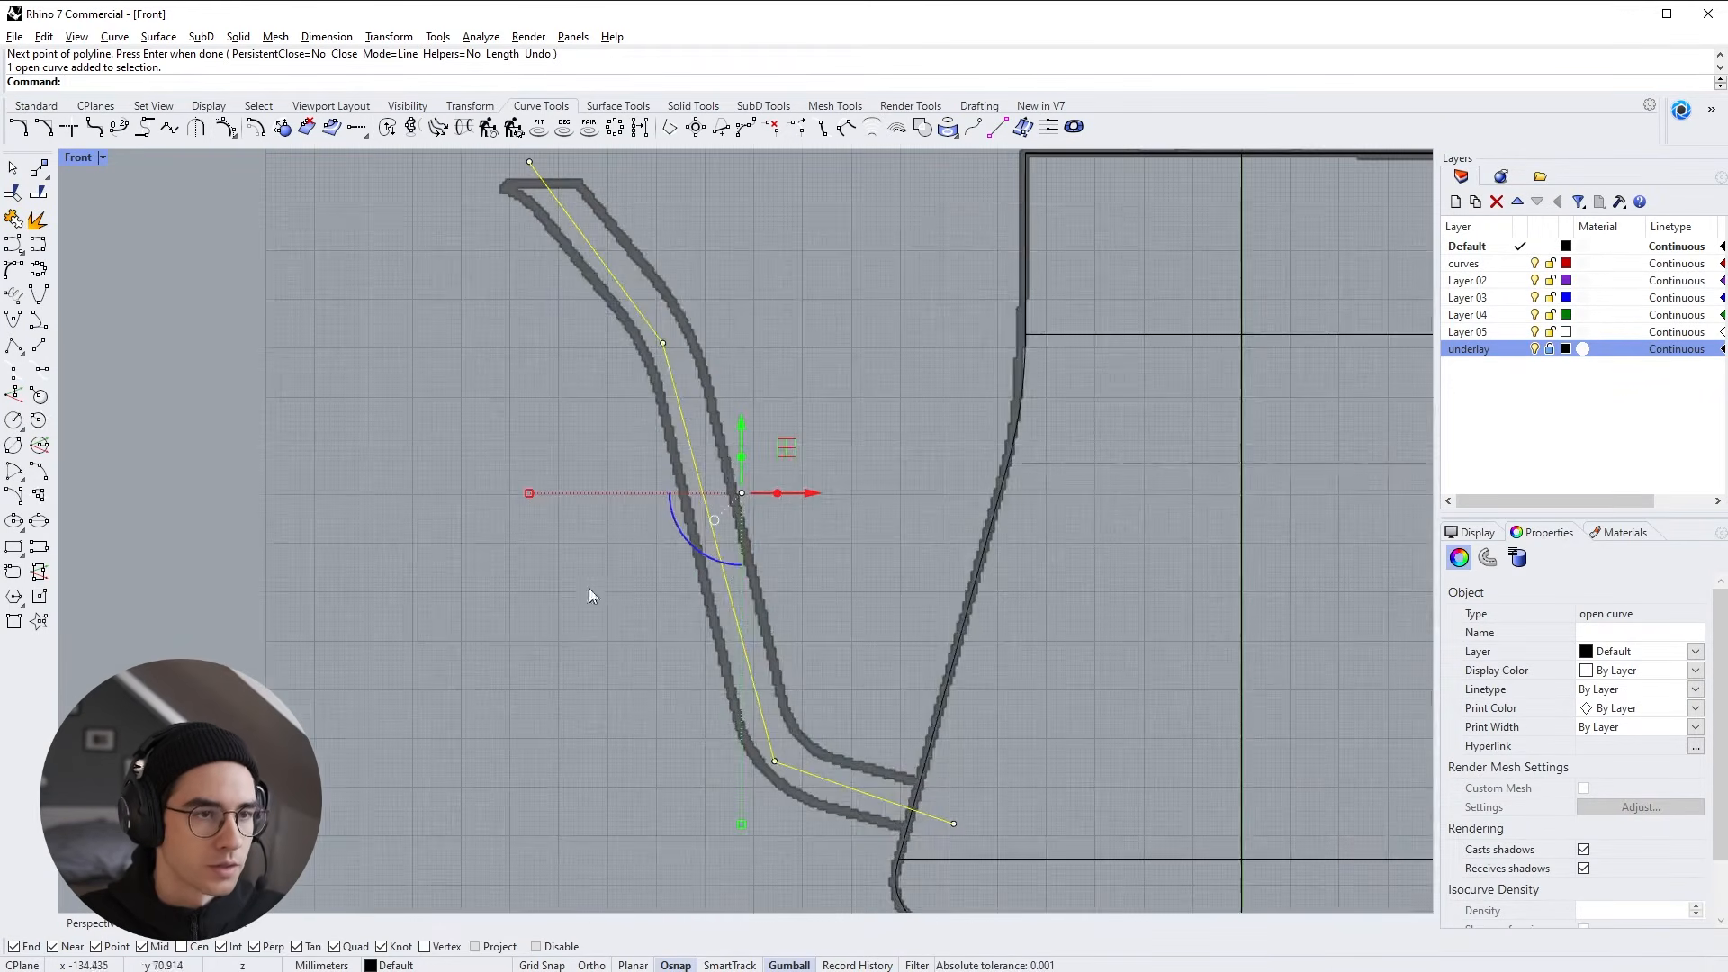
{"action": "left_click", "coordinate": [663, 343]}
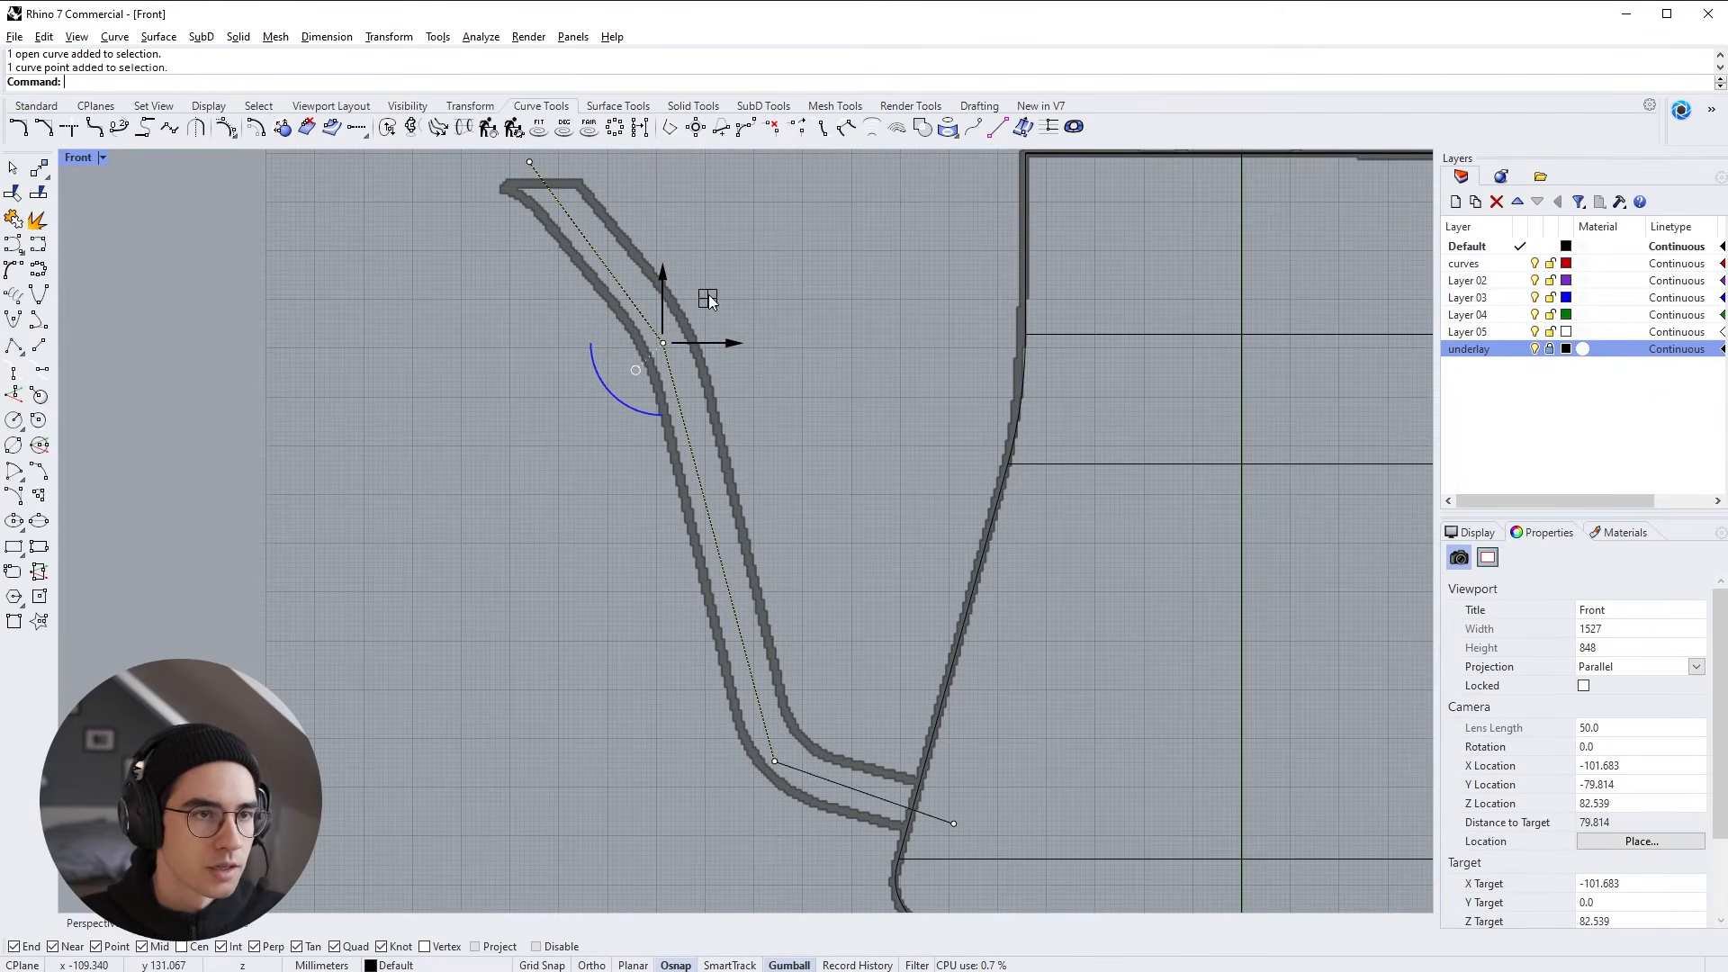
{"action": "left_click_drag", "start_coordinate": [709, 297], "coordinate": [714, 291]}
{"action": "left_click", "coordinate": [530, 163]}
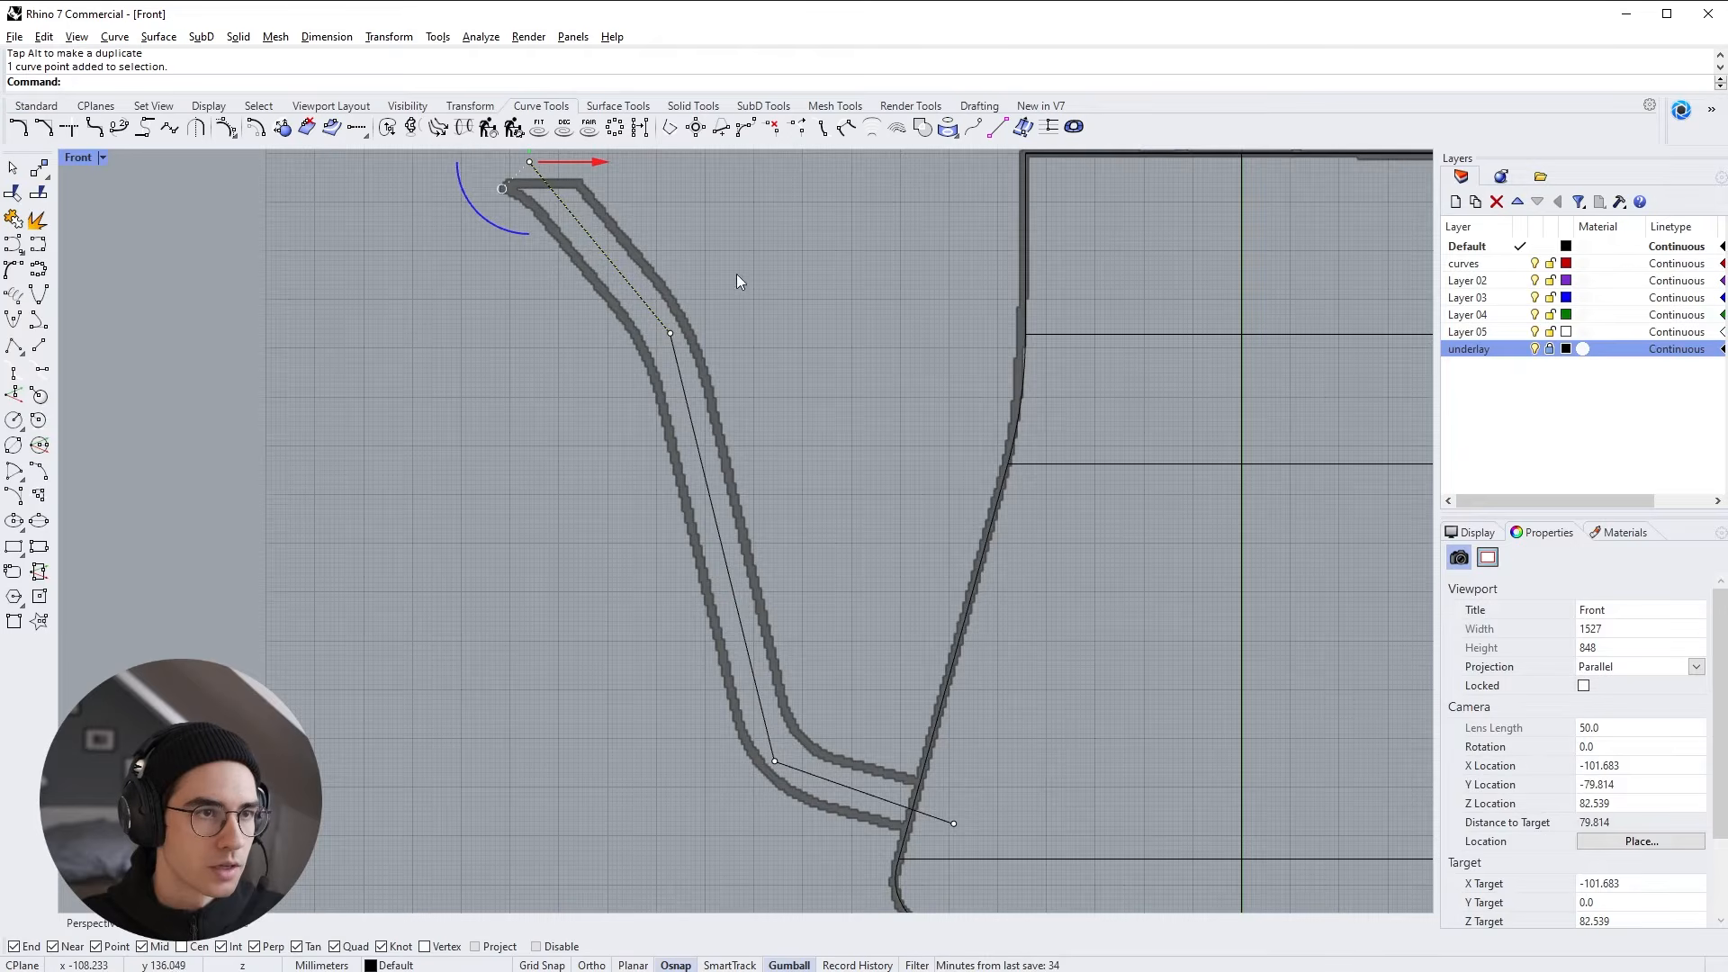
{"action": "right_click_drag", "start_coordinate": [739, 274], "coordinate": [782, 425]}
{"action": "left_click_drag", "start_coordinate": [616, 270], "coordinate": [608, 264]}
{"action": "right_click_drag", "start_coordinate": [868, 574], "coordinate": [747, 336]}
{"action": "left_click", "coordinate": [878, 732]}
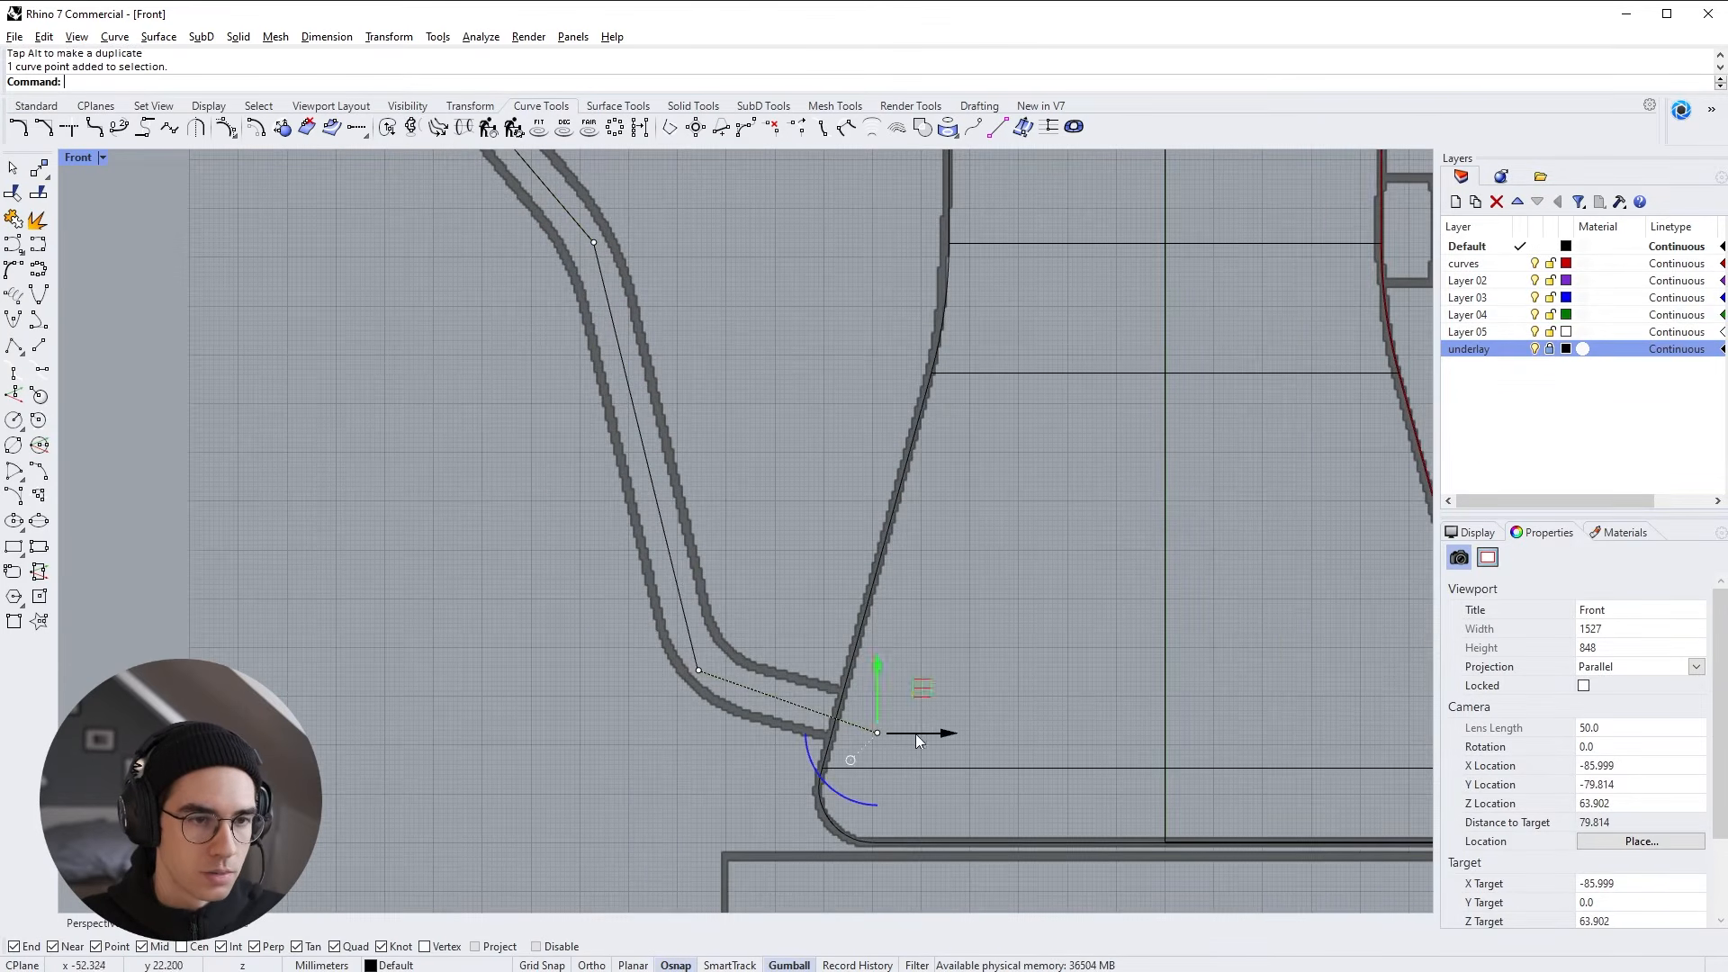
{"action": "left_click_drag", "start_coordinate": [923, 687], "coordinate": [927, 680]}
{"action": "right_click_drag", "start_coordinate": [612, 270], "coordinate": [886, 508]}
Draw a slightly rising line from the polyline's upper end outward, away from the kettle body
{"action": "left_click", "coordinate": [857, 468]}
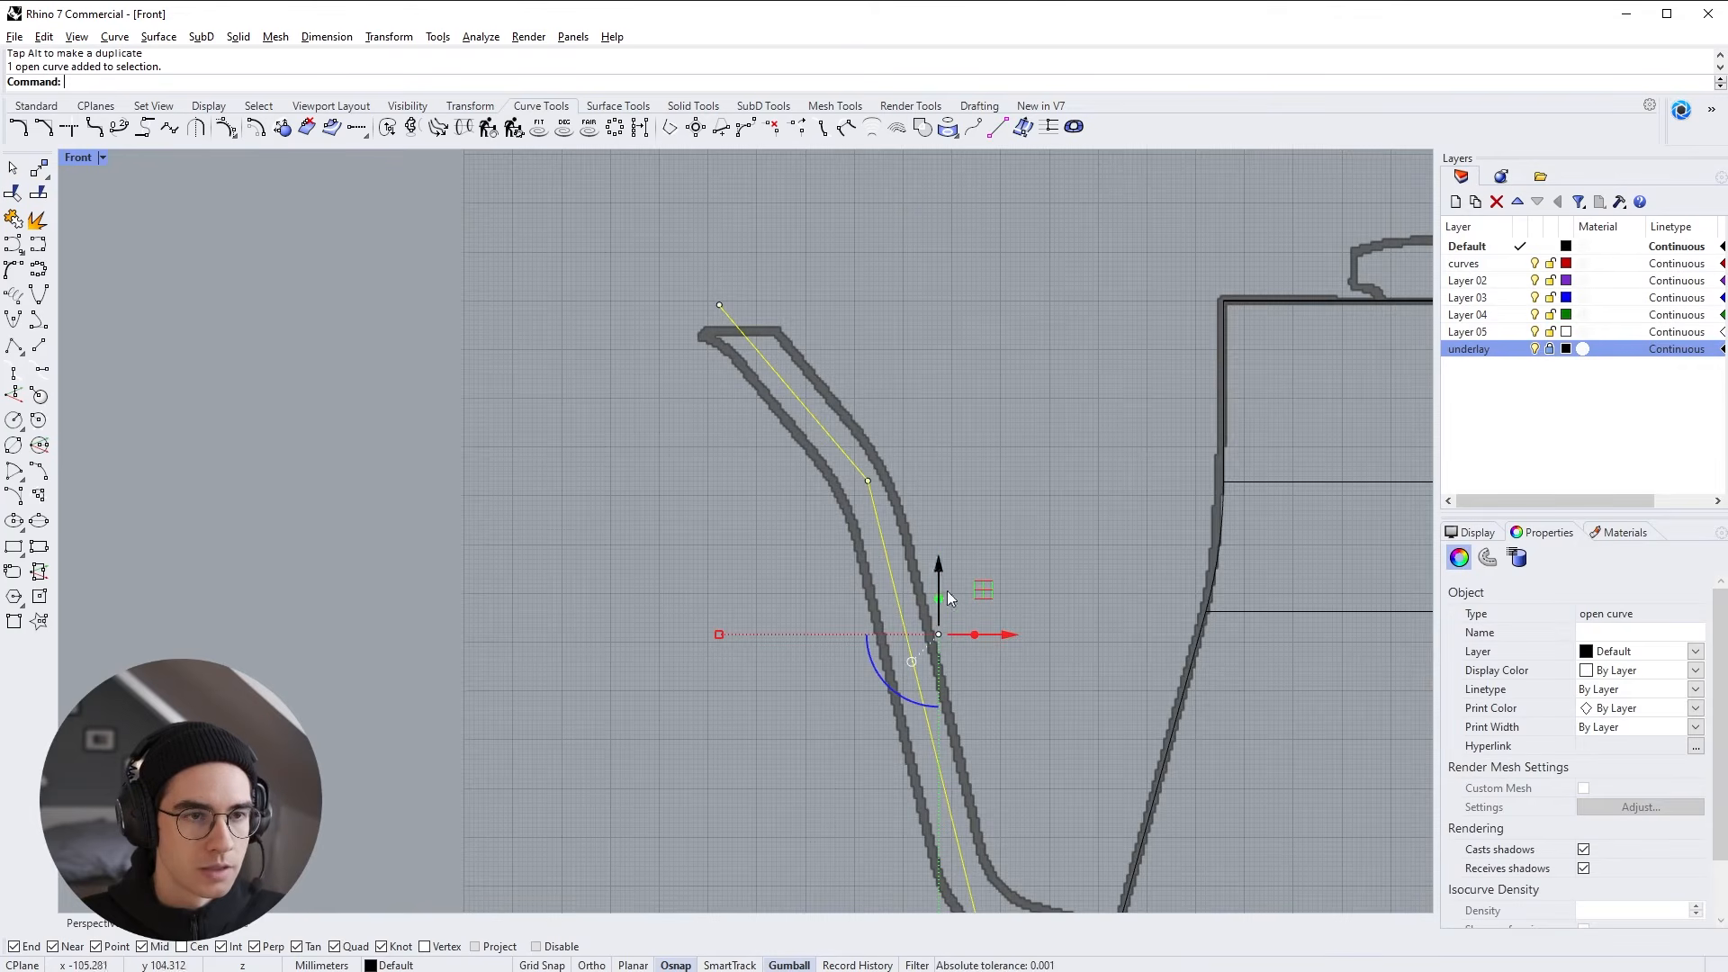
{"action": "right_click_drag", "start_coordinate": [947, 591], "coordinate": [888, 521]}
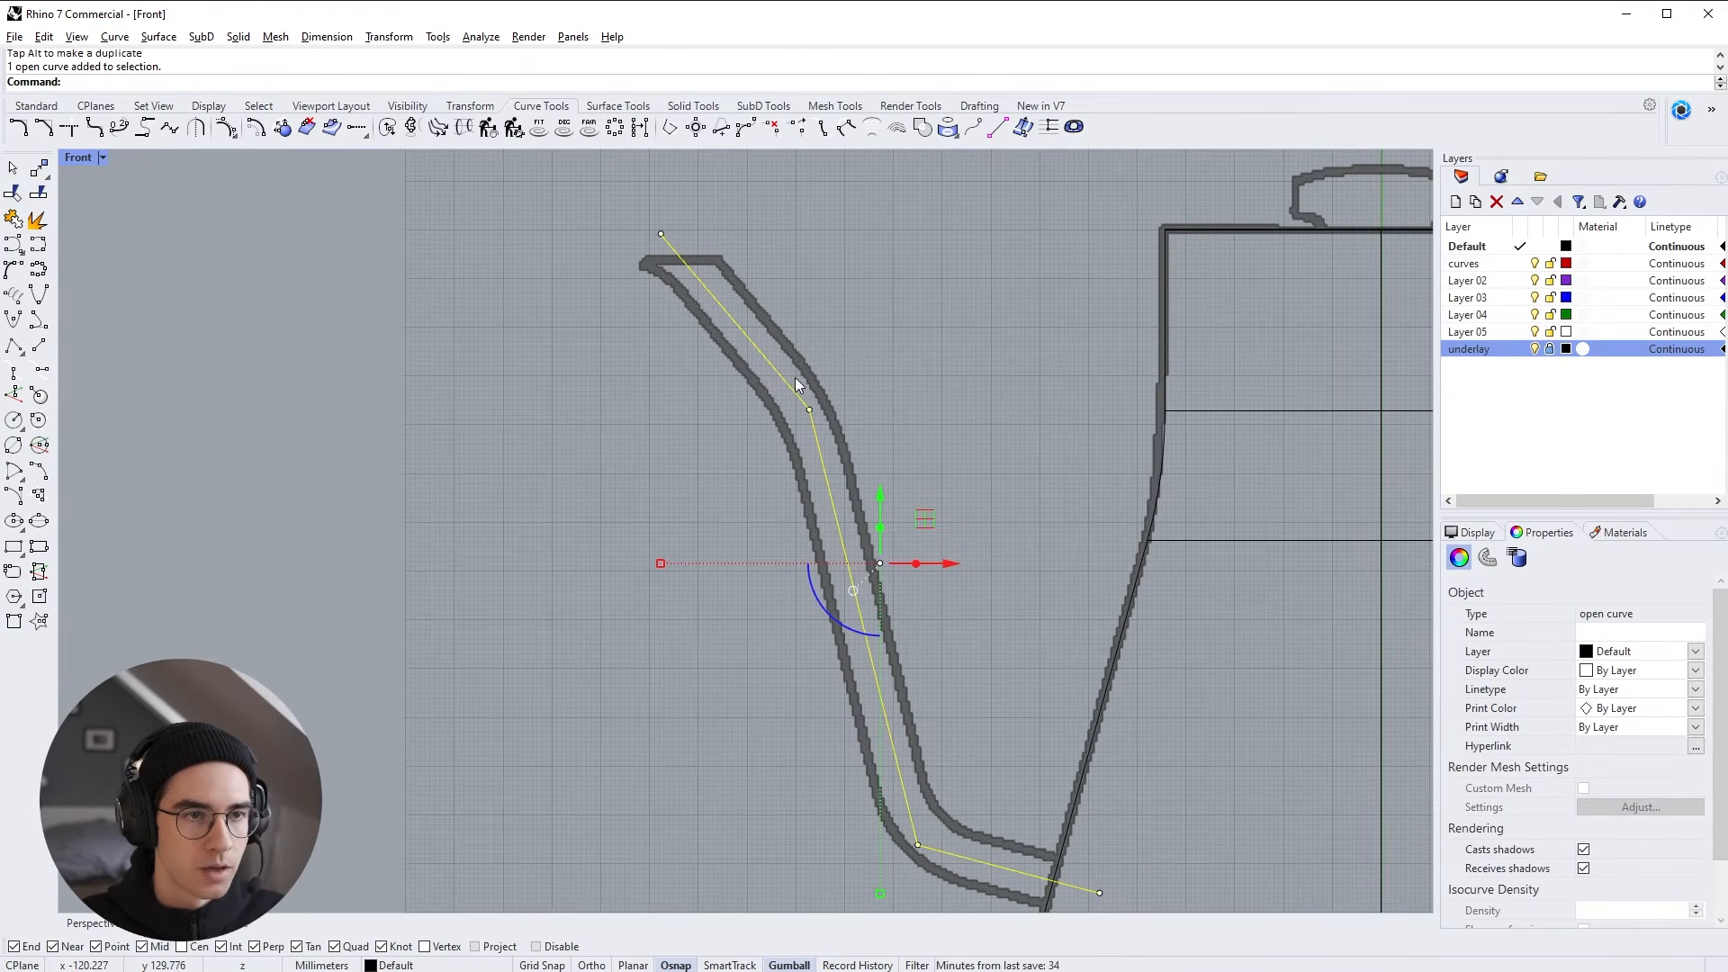
{"action": "right_click_drag", "start_coordinate": [841, 509], "coordinate": [767, 437]}
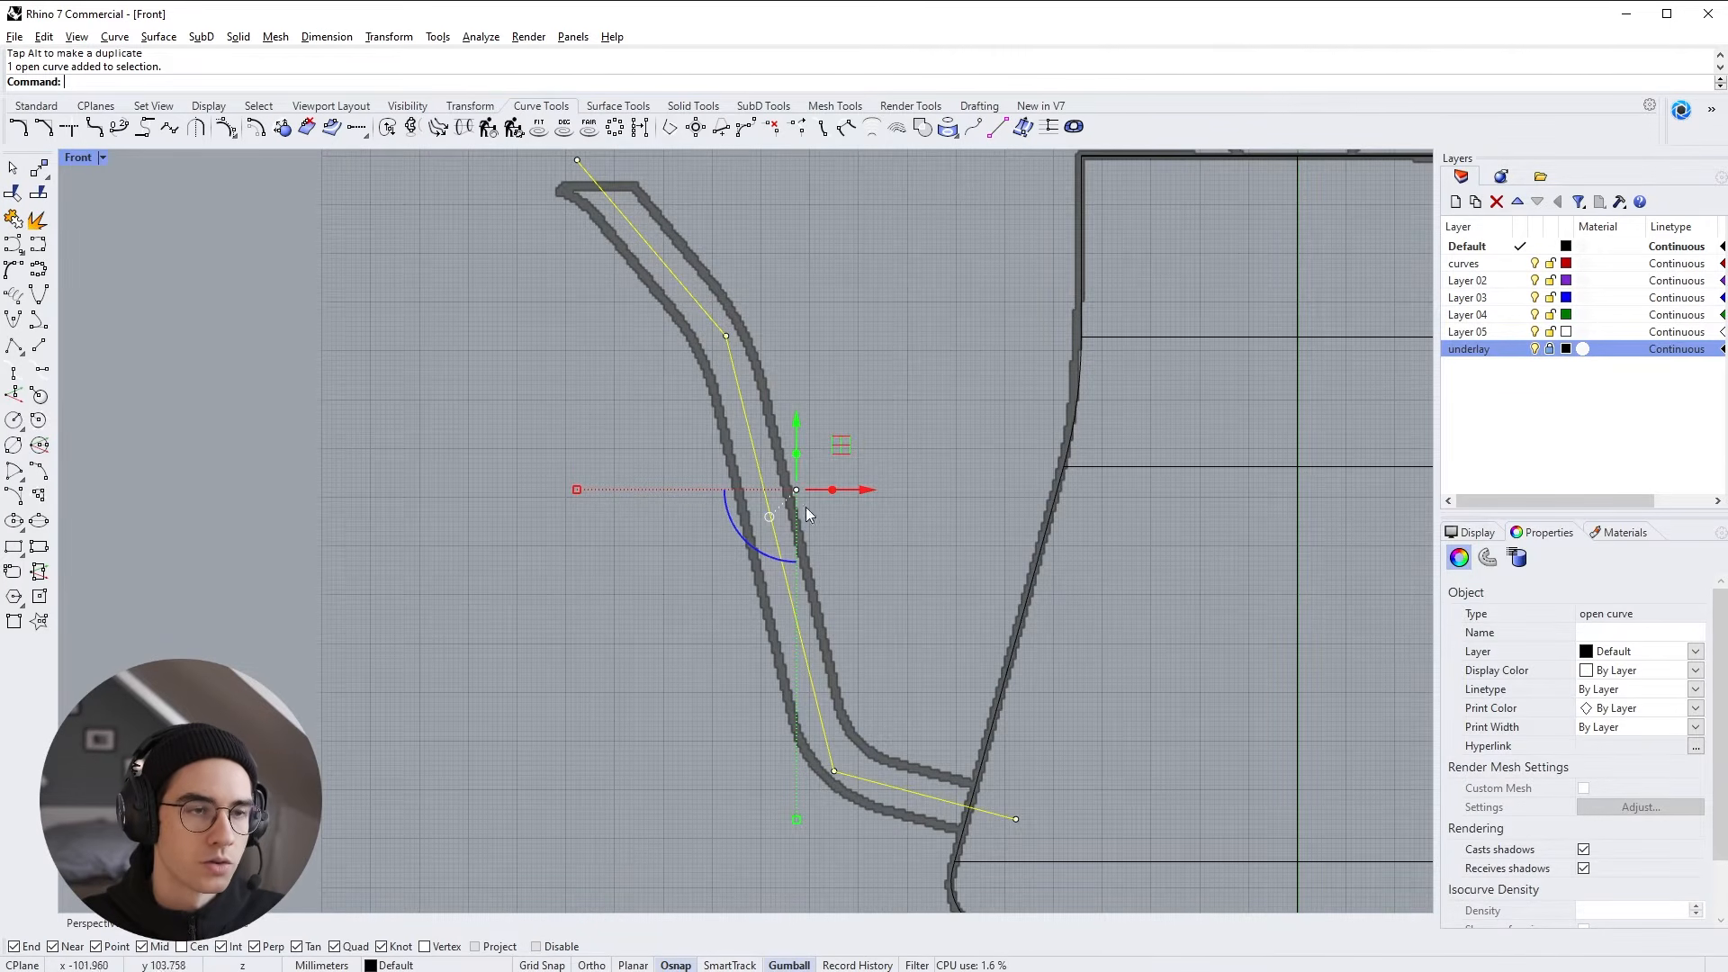
{"action": "right_click_drag", "start_coordinate": [584, 208], "coordinate": [843, 456]}
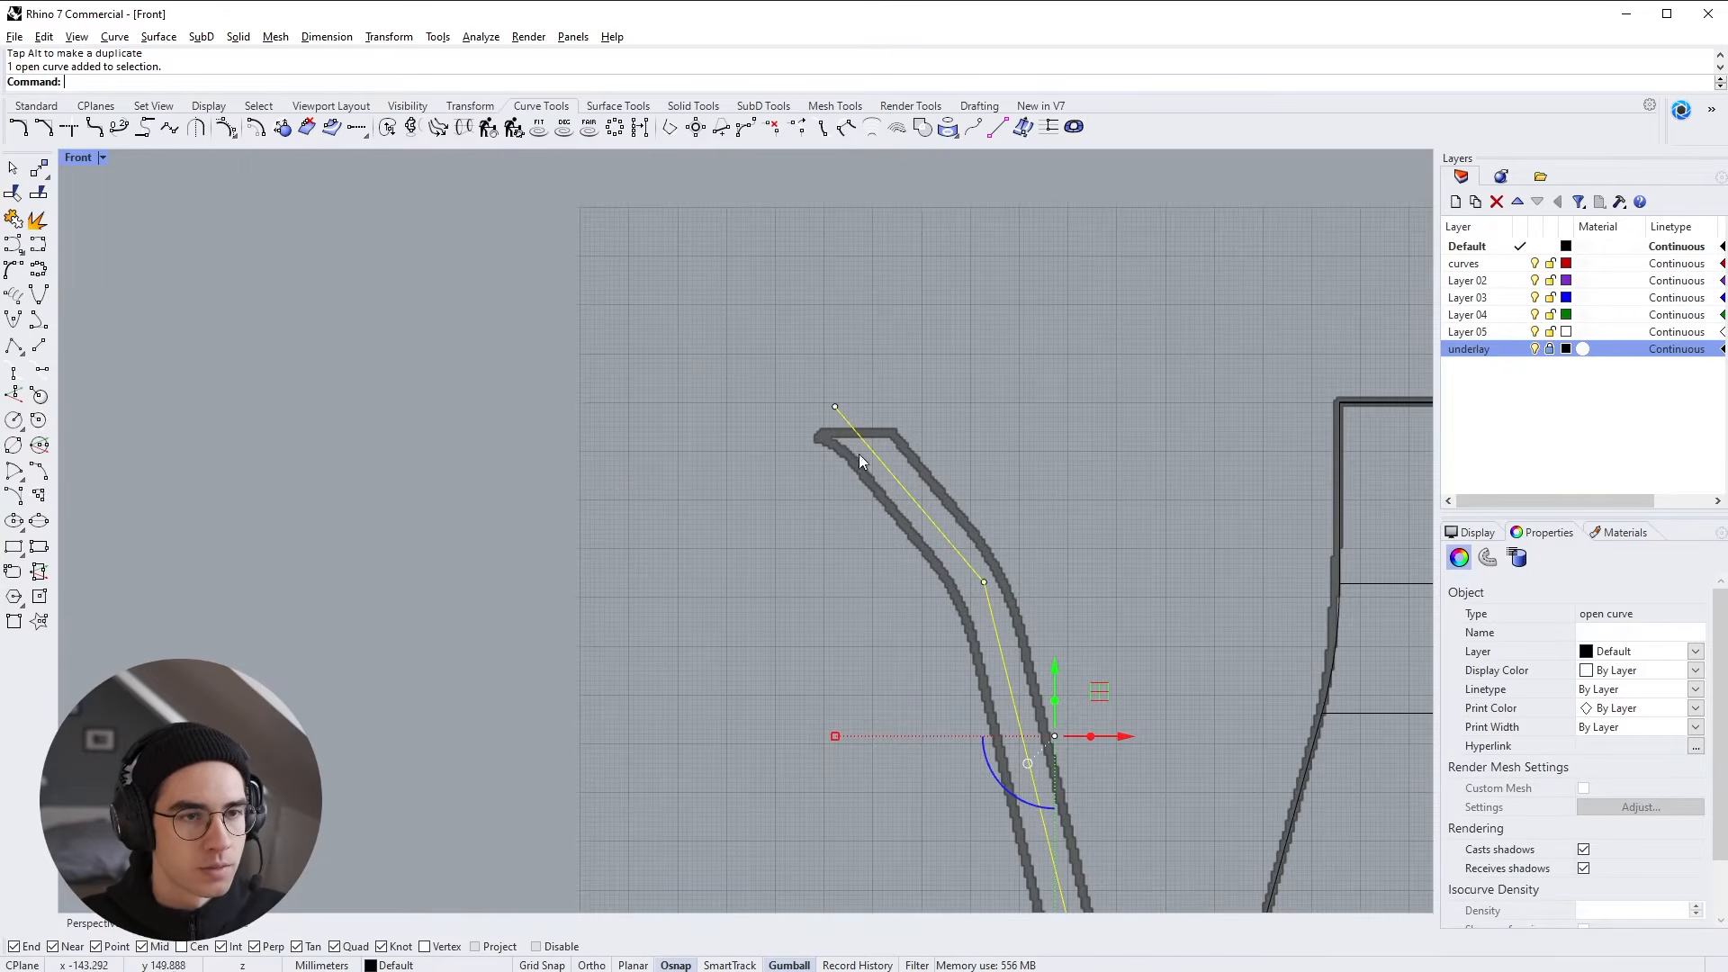
{"action": "left_click", "coordinate": [38, 345]}
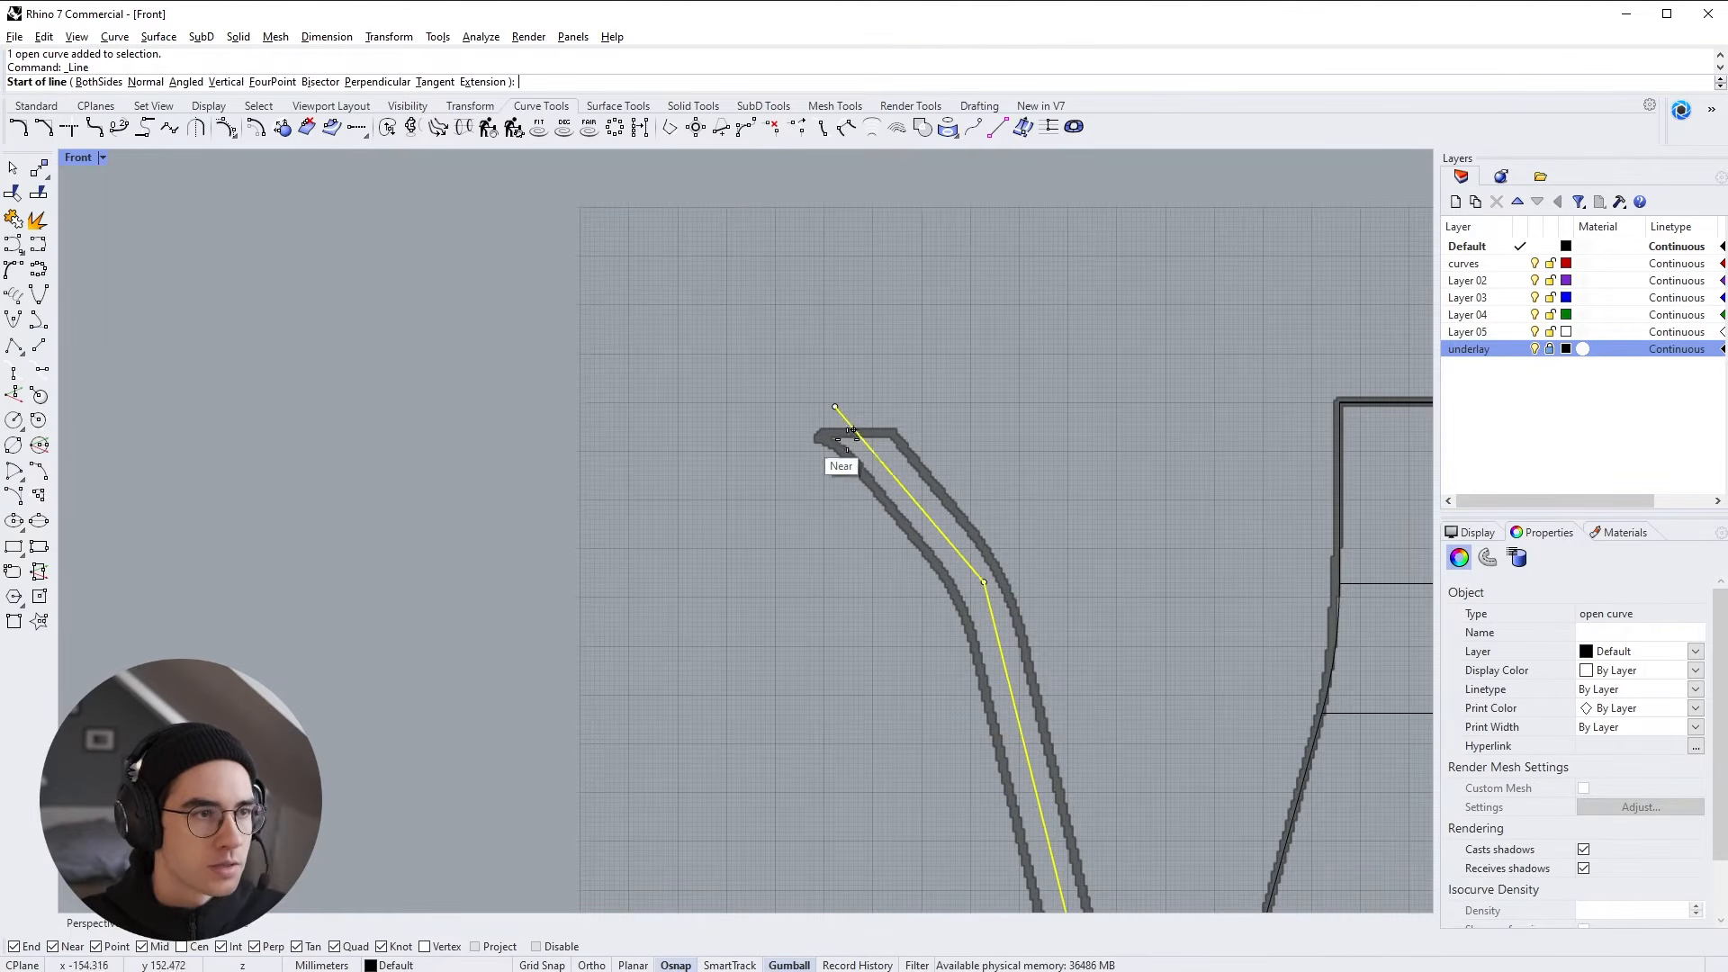
{"action": "left_click", "coordinate": [835, 406]}
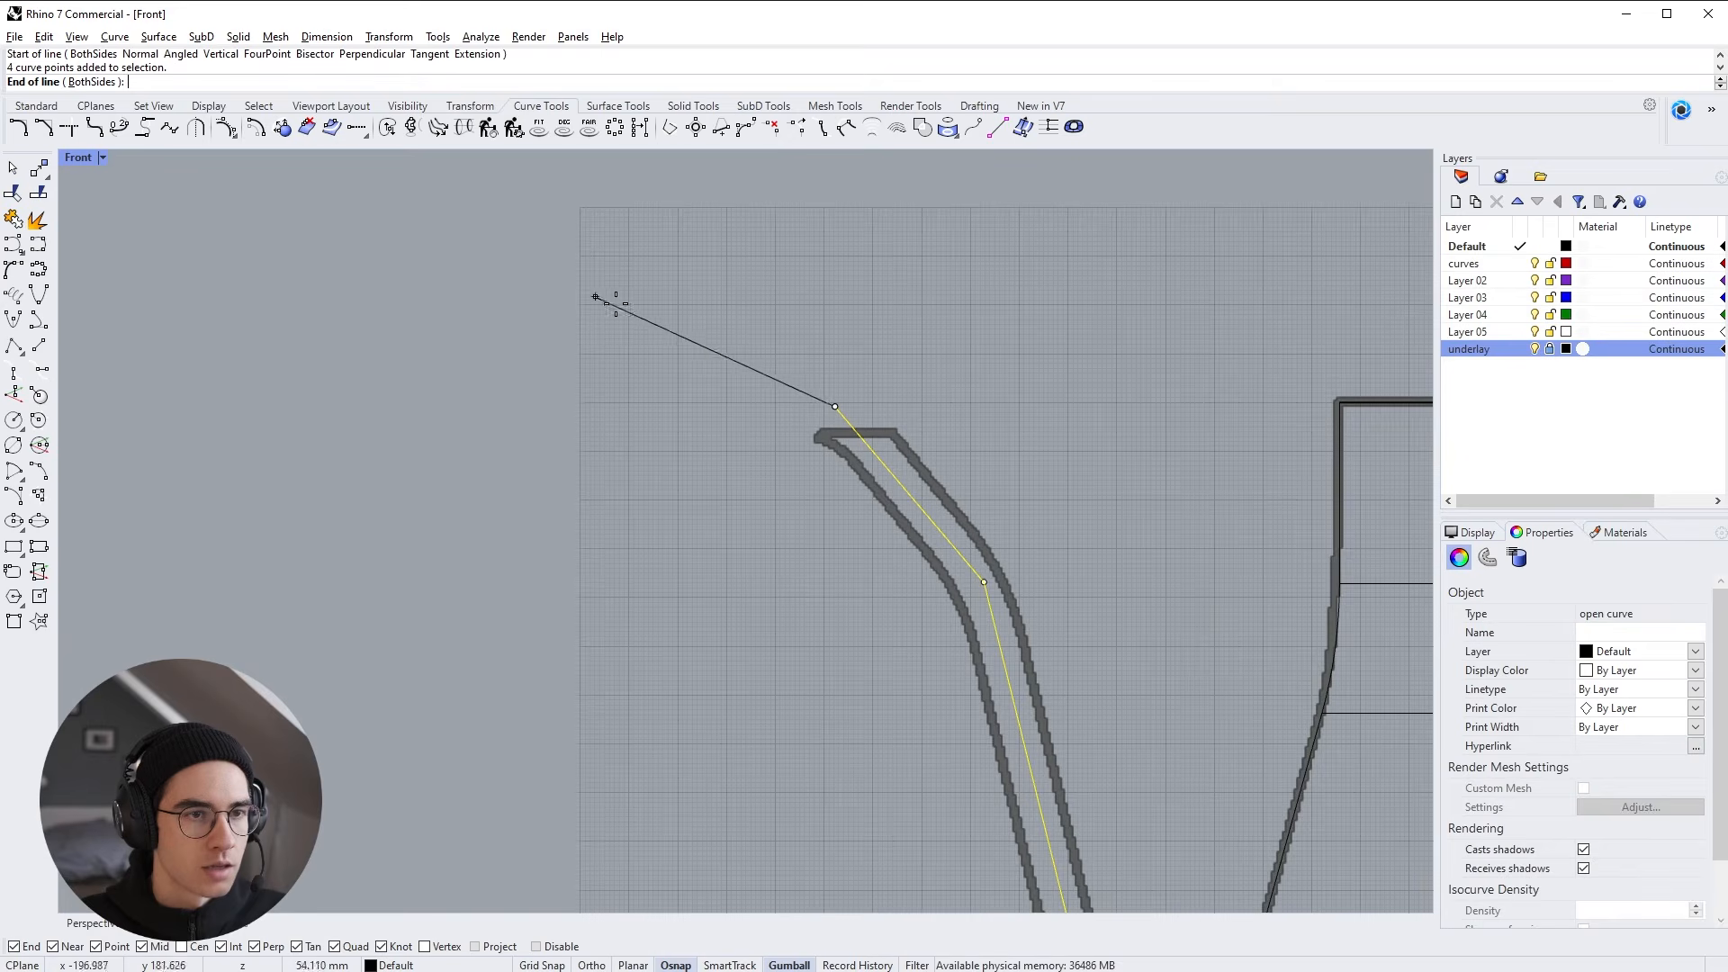
{"action": "left_click", "coordinate": [681, 370]}
Join the short line above the spout tip and the spout polyline into one open curve
{"action": "right_click_drag", "start_coordinate": [860, 573], "coordinate": [657, 485]}
{"action": "left_click", "coordinate": [580, 306], "text": "shift"}
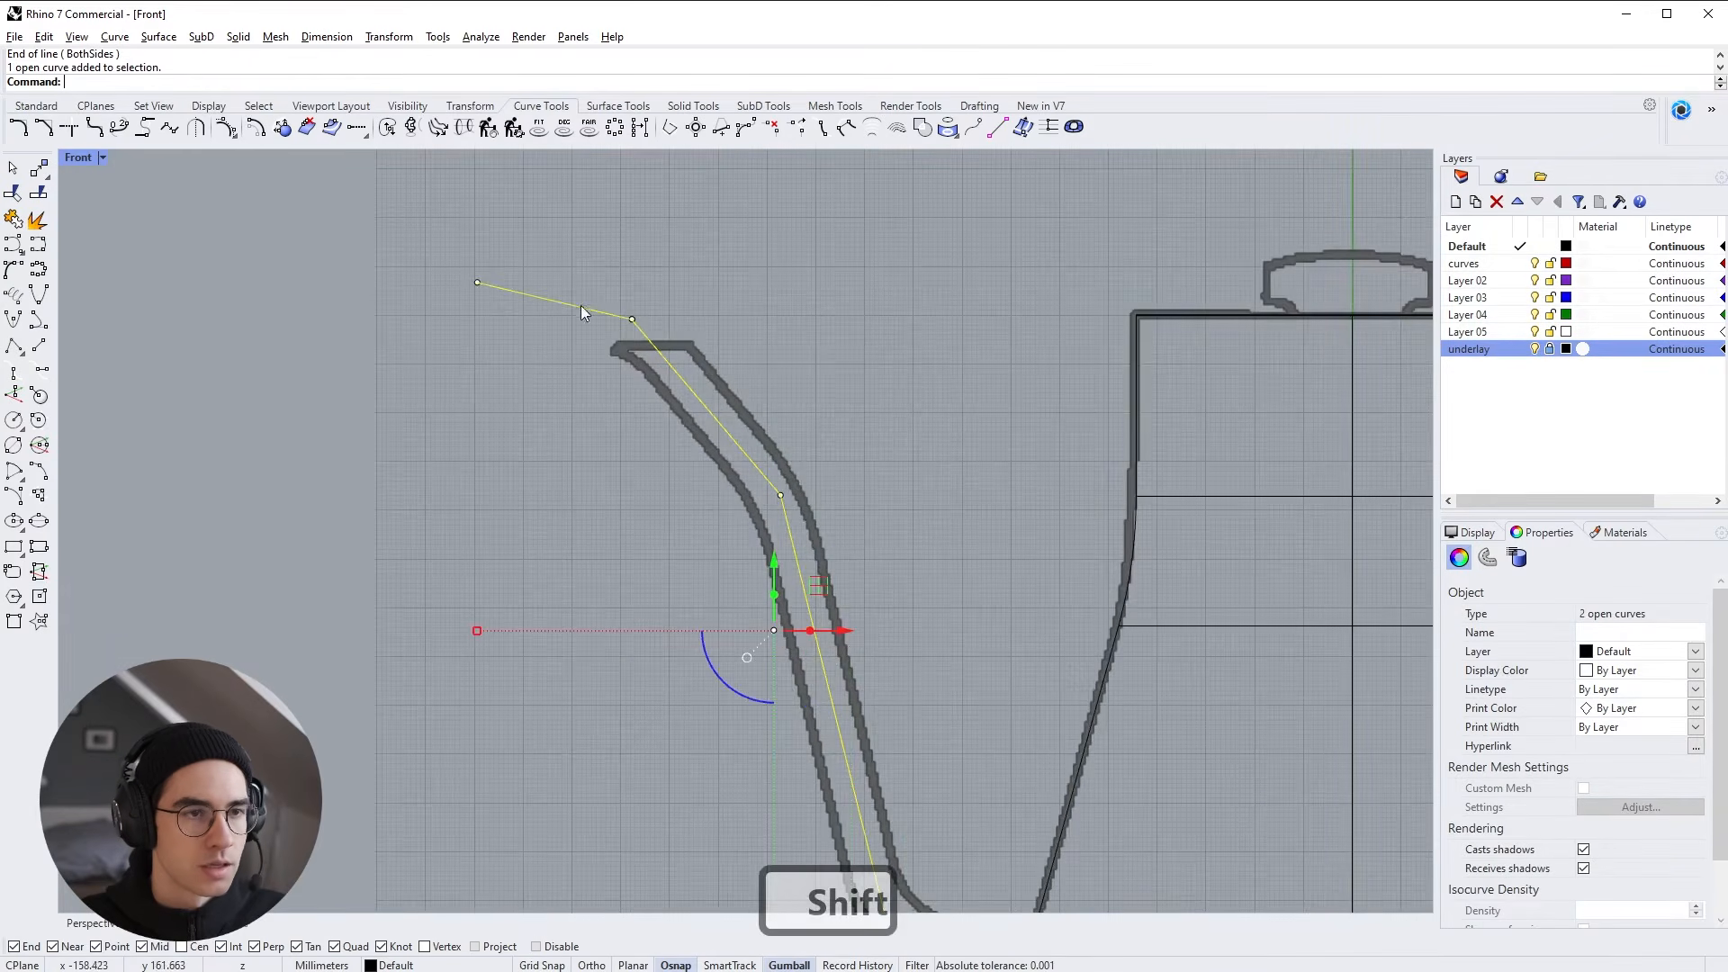
{"action": "left_click", "coordinate": [16, 223]}
{"action": "left_click", "coordinate": [767, 316]}
Try to fillet the spout curve's upper bend with a radius of 100 and undo it
{"action": "right_click_drag", "start_coordinate": [884, 587], "coordinate": [790, 417]}
{"action": "scroll", "coordinate": [790, 417], "scroll_direction": "down", "scroll_amount": 2}
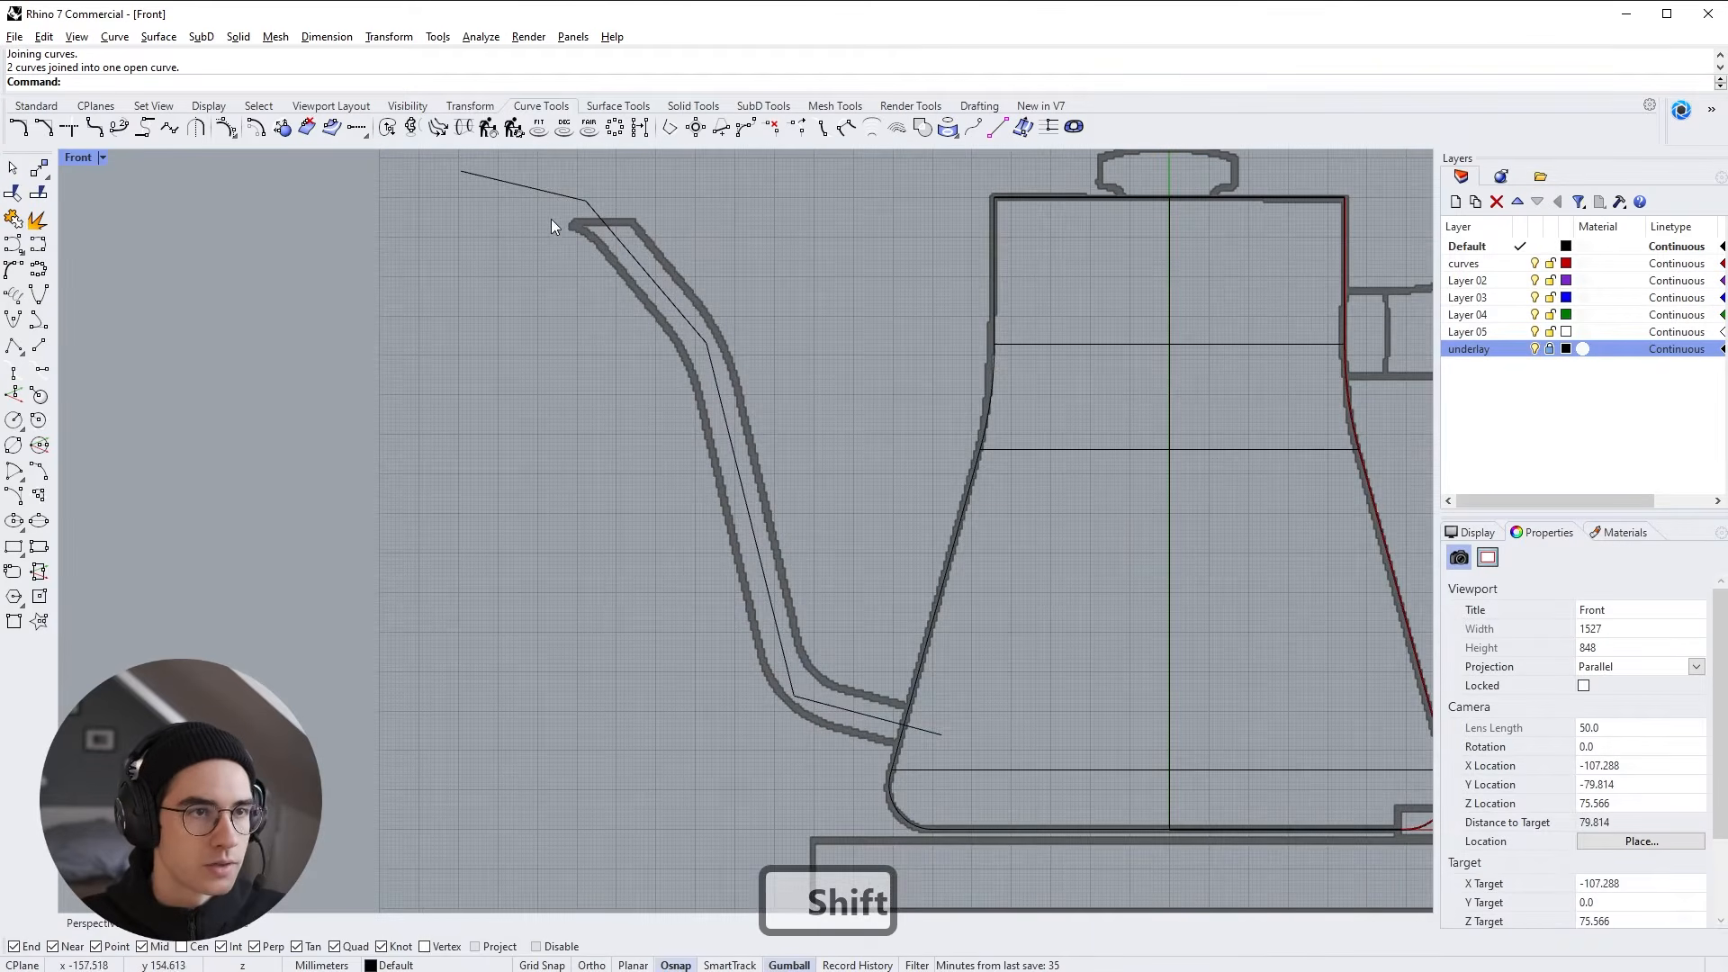
{"action": "right_click_drag", "start_coordinate": [724, 267], "coordinate": [765, 310]}
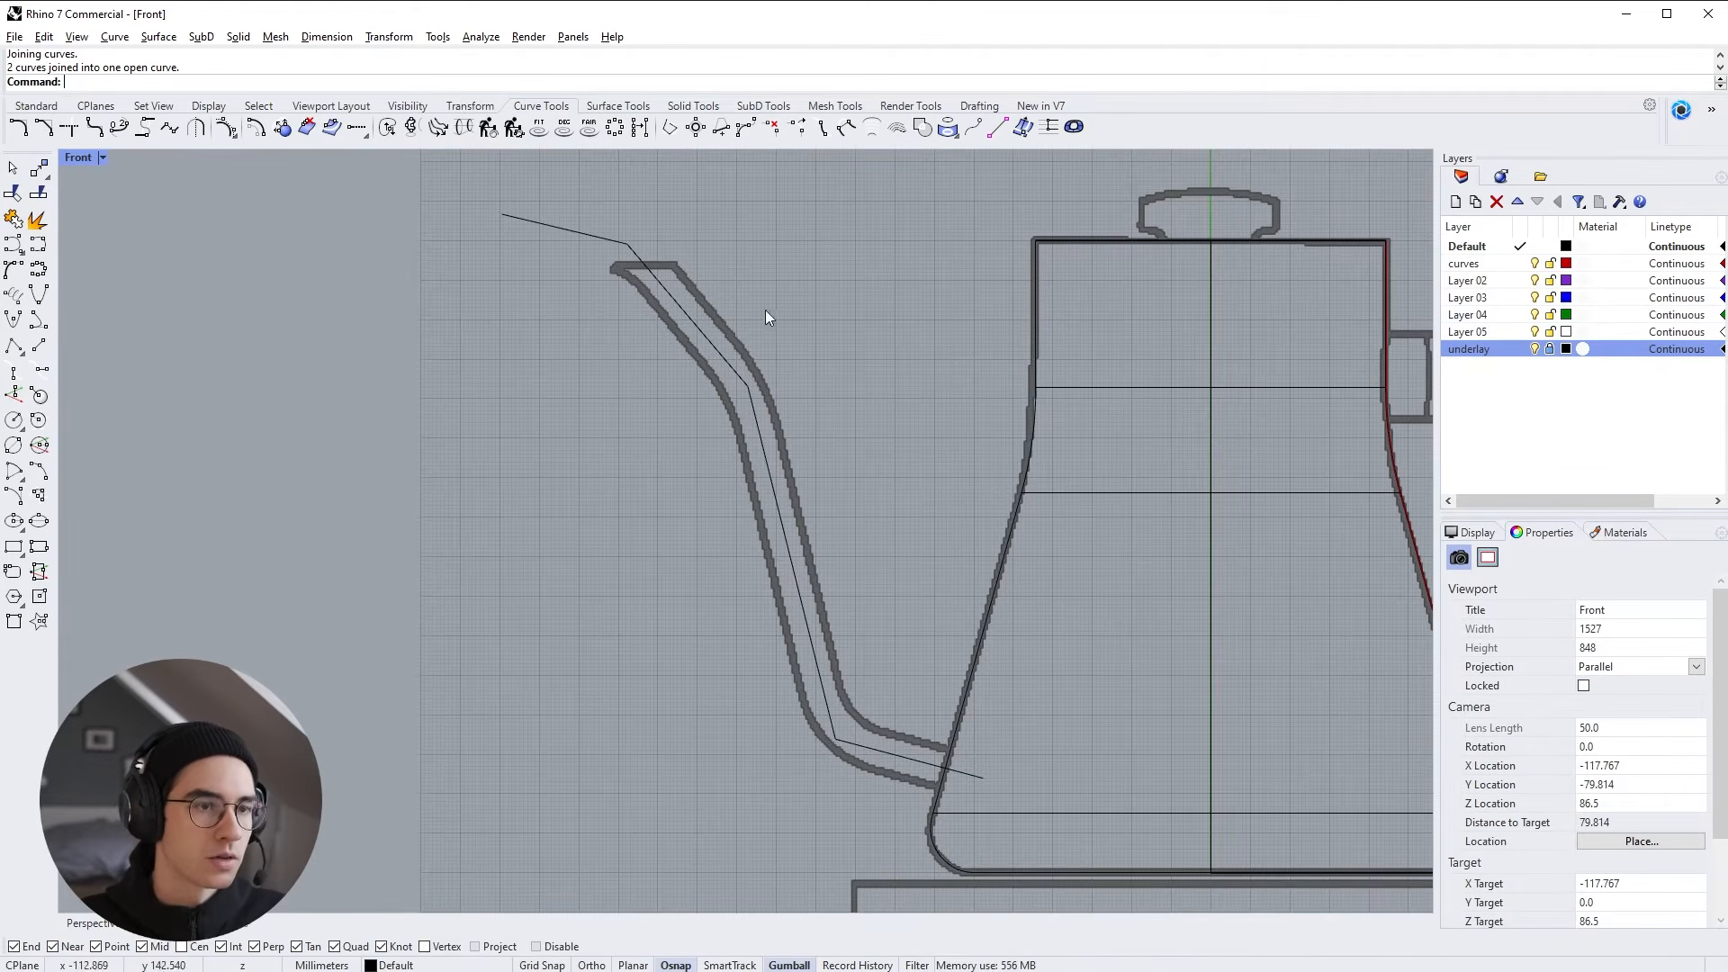
{"action": "left_click", "coordinate": [93, 135]}
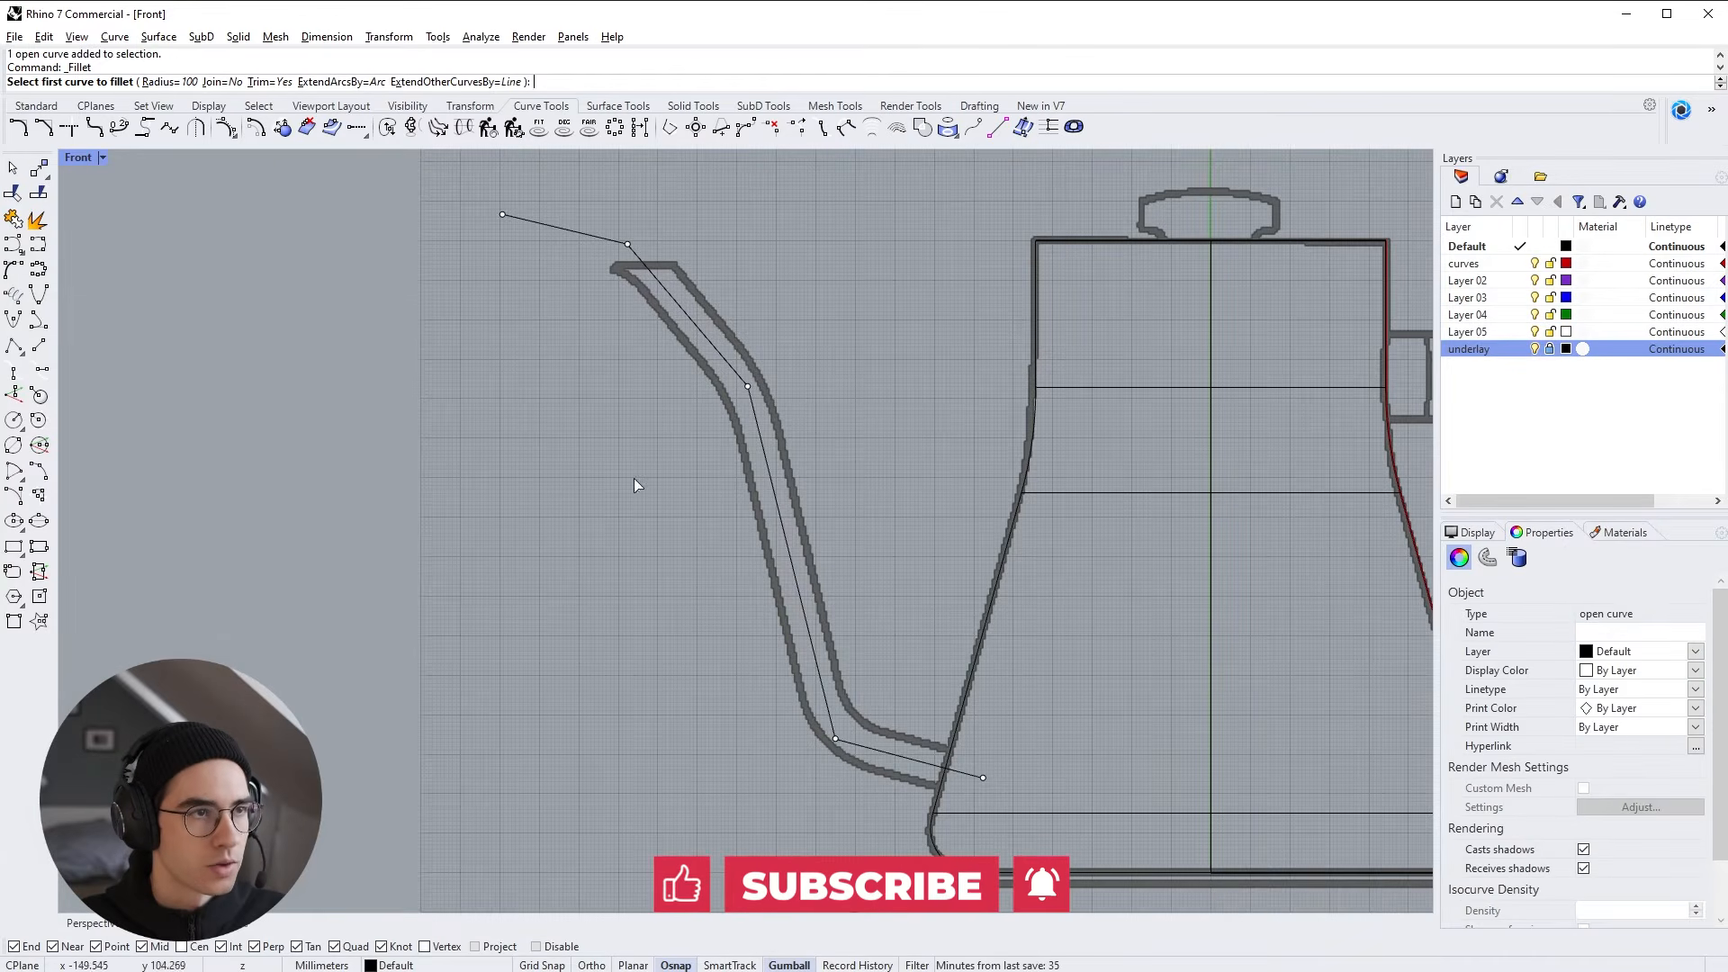
{"action": "left_click", "coordinate": [723, 360]}
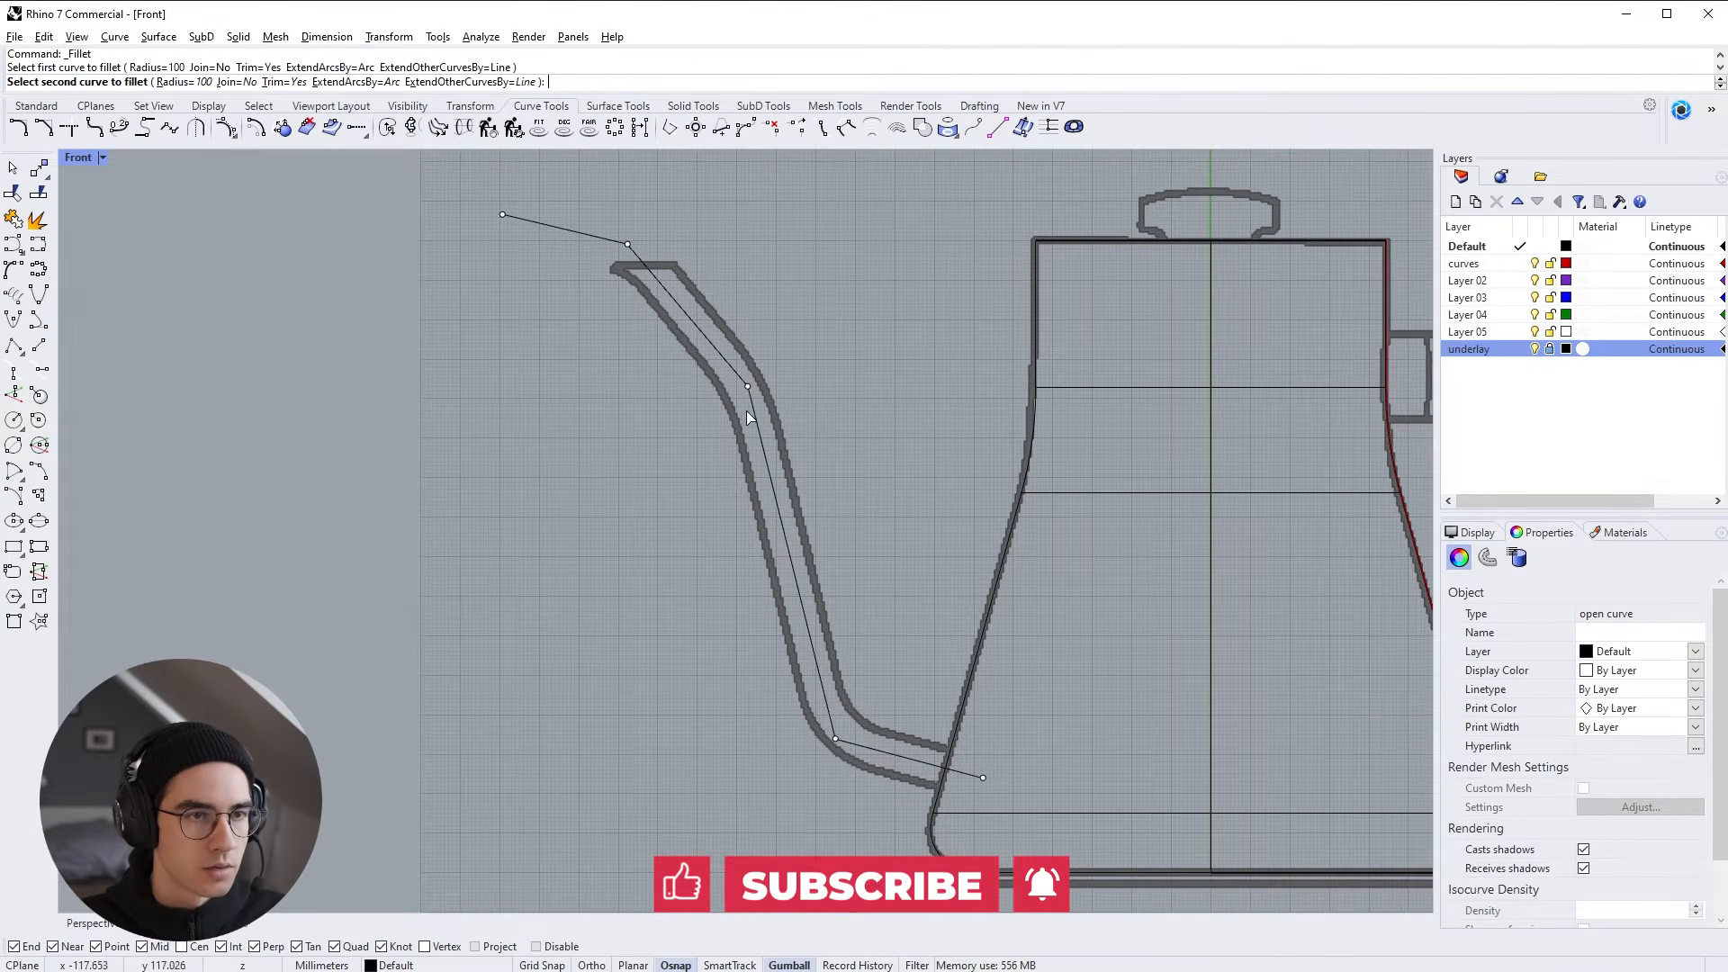
{"action": "left_click", "coordinate": [747, 411]}
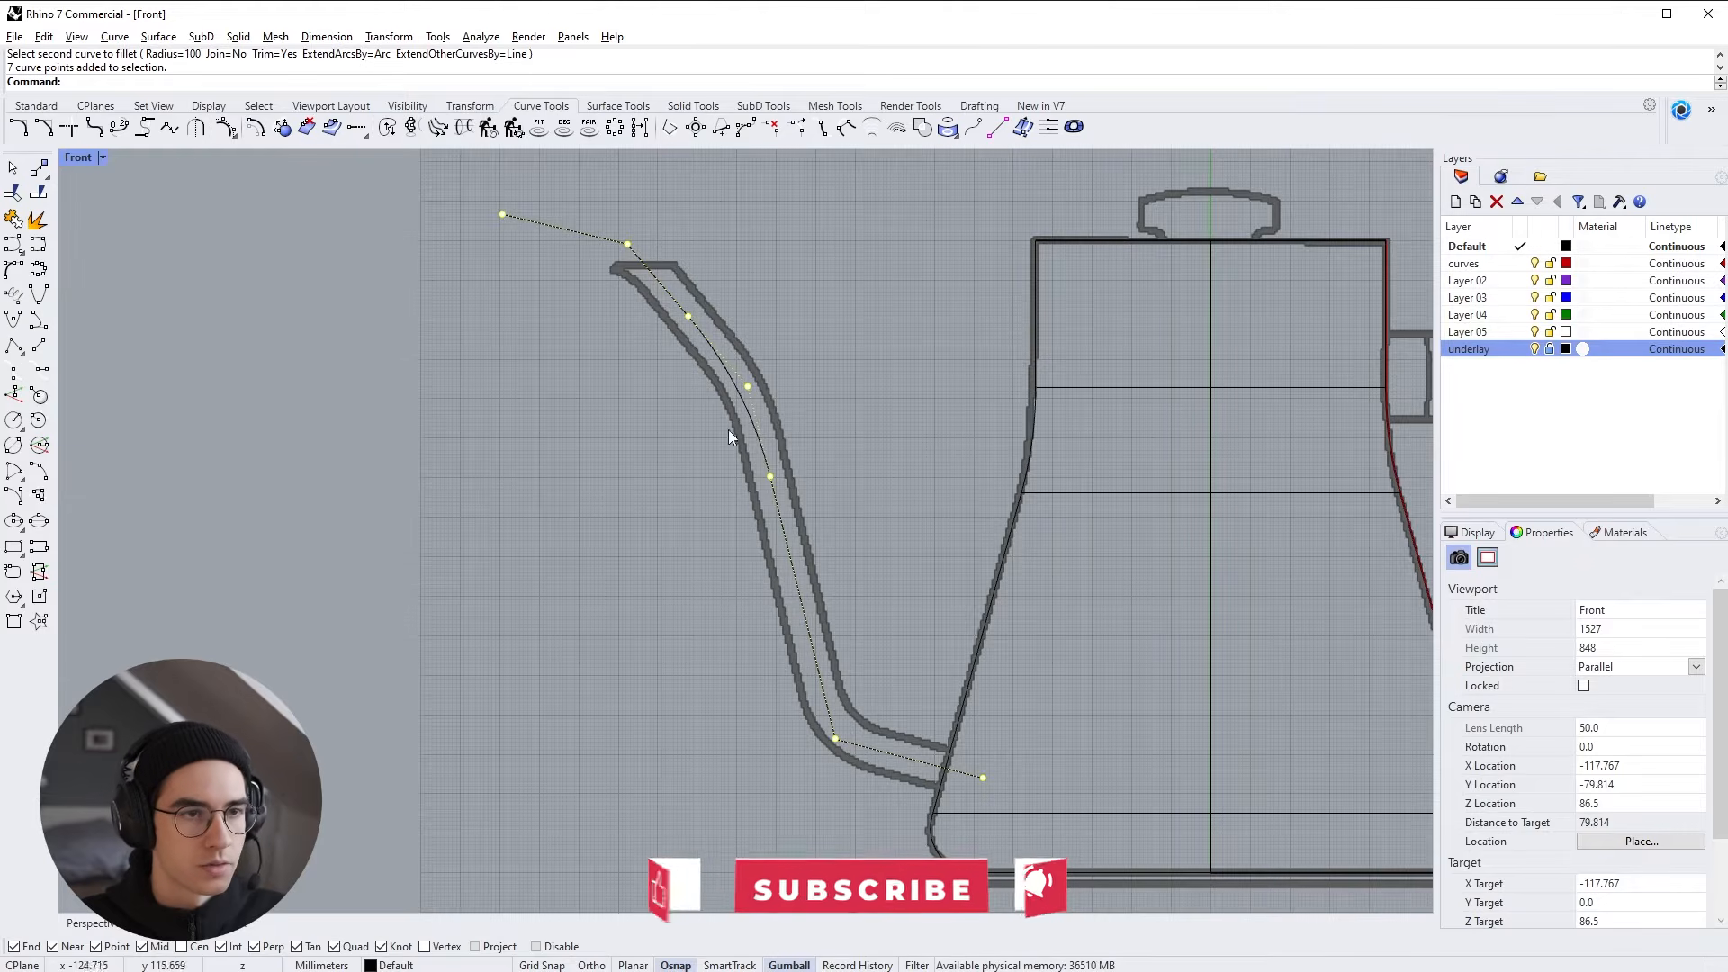
{"action": "key", "text": "ctrl+z"}
Fillet the spout curve's upper bend with a radius of 80
{"action": "right_click", "coordinate": [936, 481]}
{"action": "type", "text": "80"}
{"action": "key", "text": "Return"}
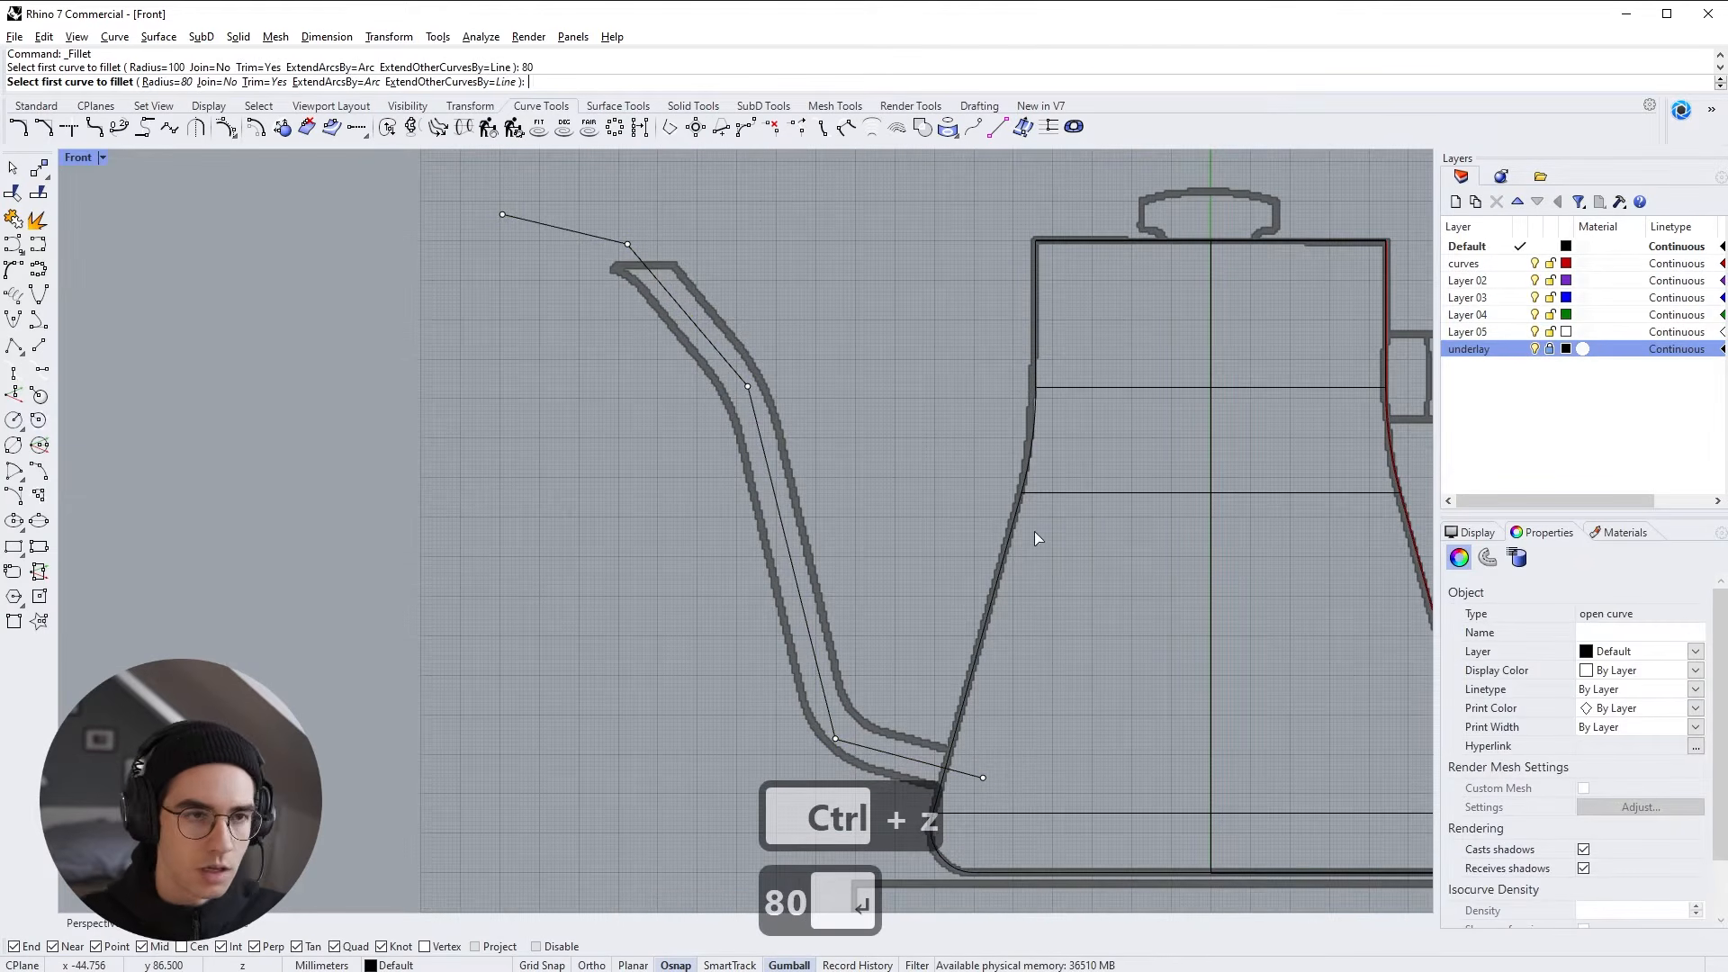
{"action": "left_click", "coordinate": [726, 375]}
{"action": "left_click", "coordinate": [752, 405]}
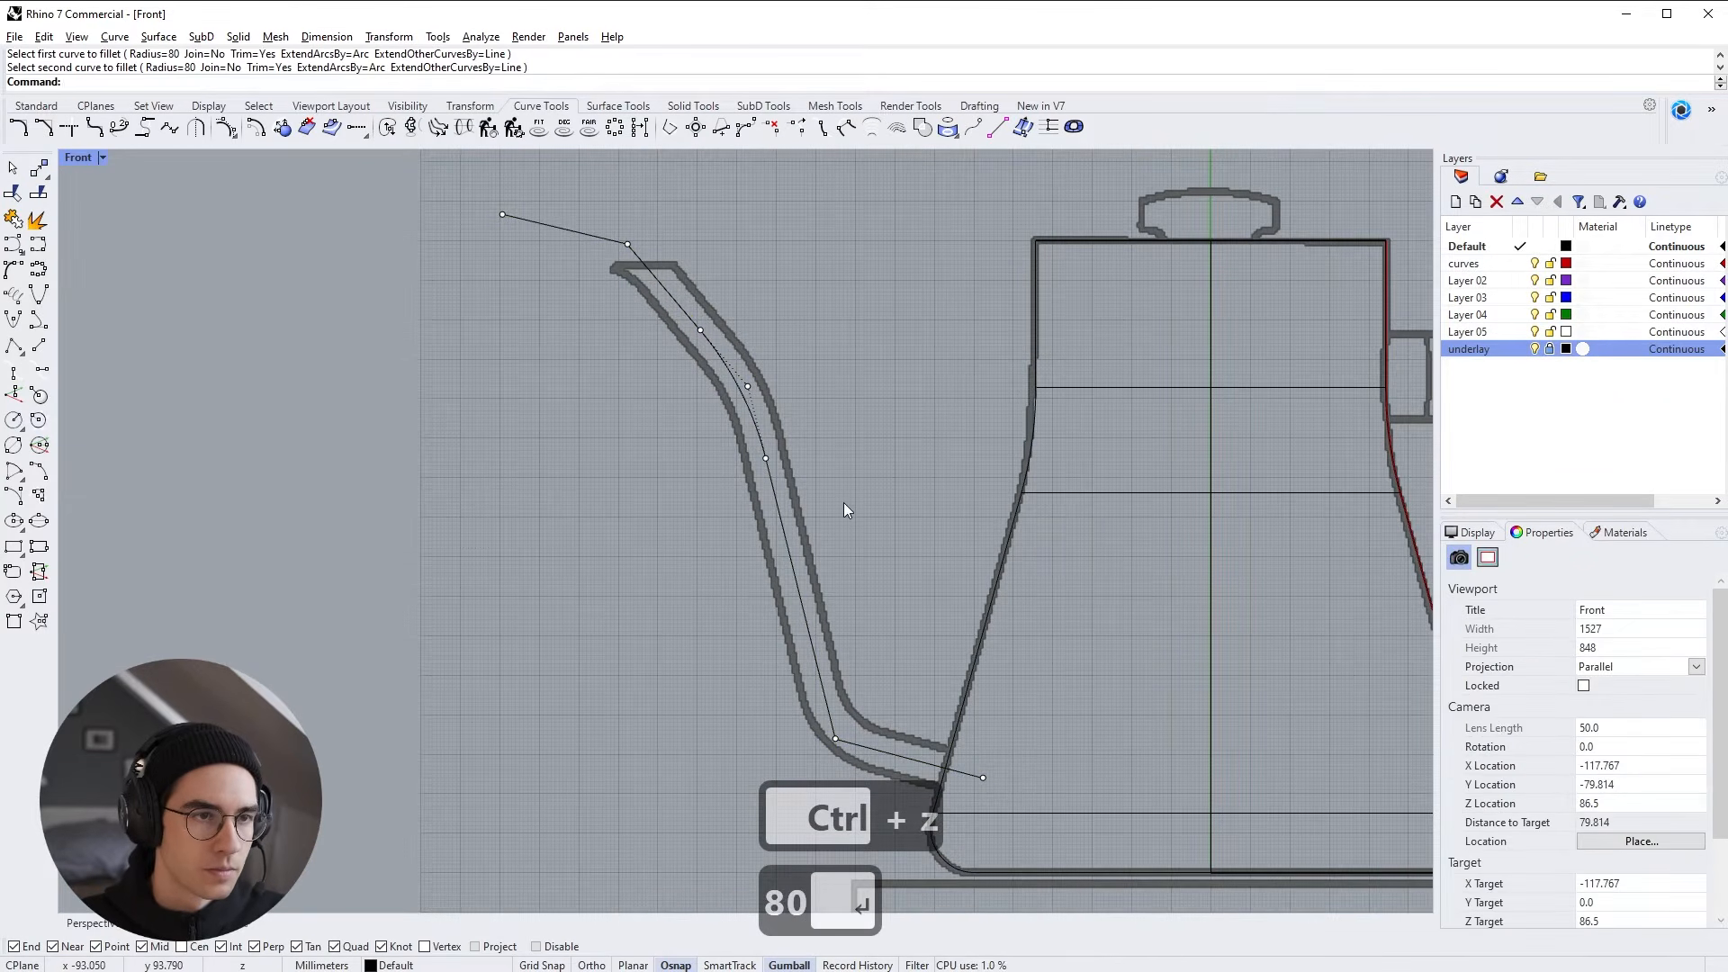
Try to fillet the spout curve's lower bend with a radius of 50 and undo it
{"action": "right_click", "coordinate": [900, 601]}
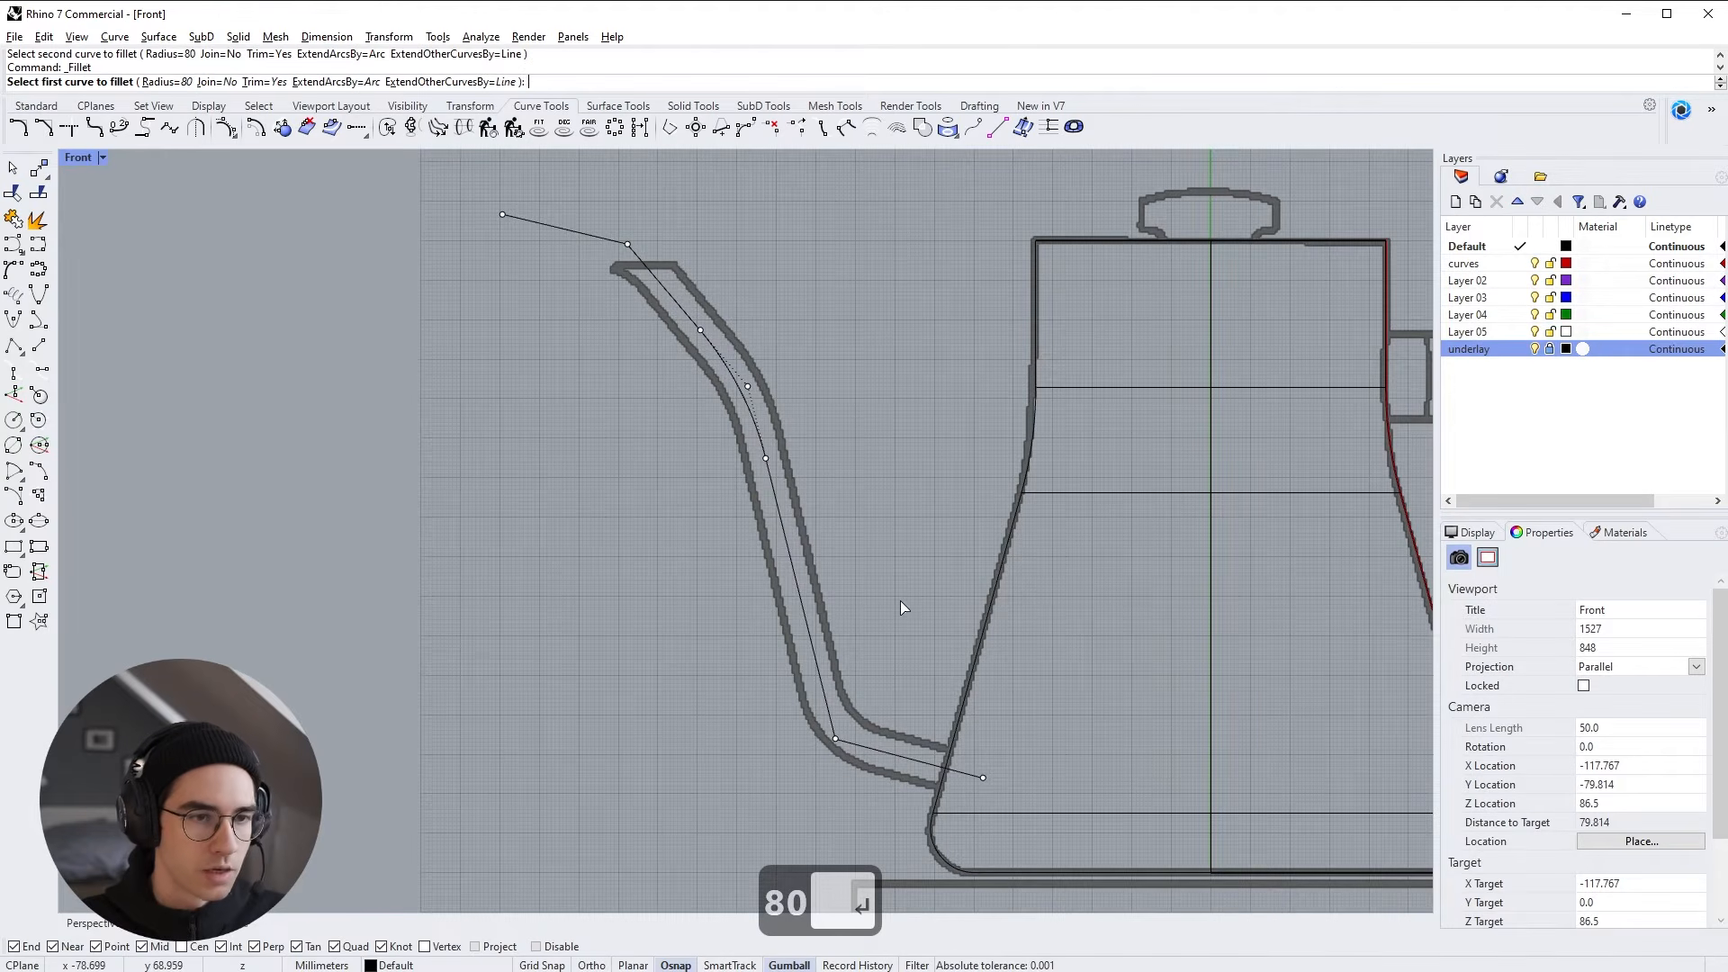
{"action": "type", "text": "50"}
{"action": "key", "text": "Return"}
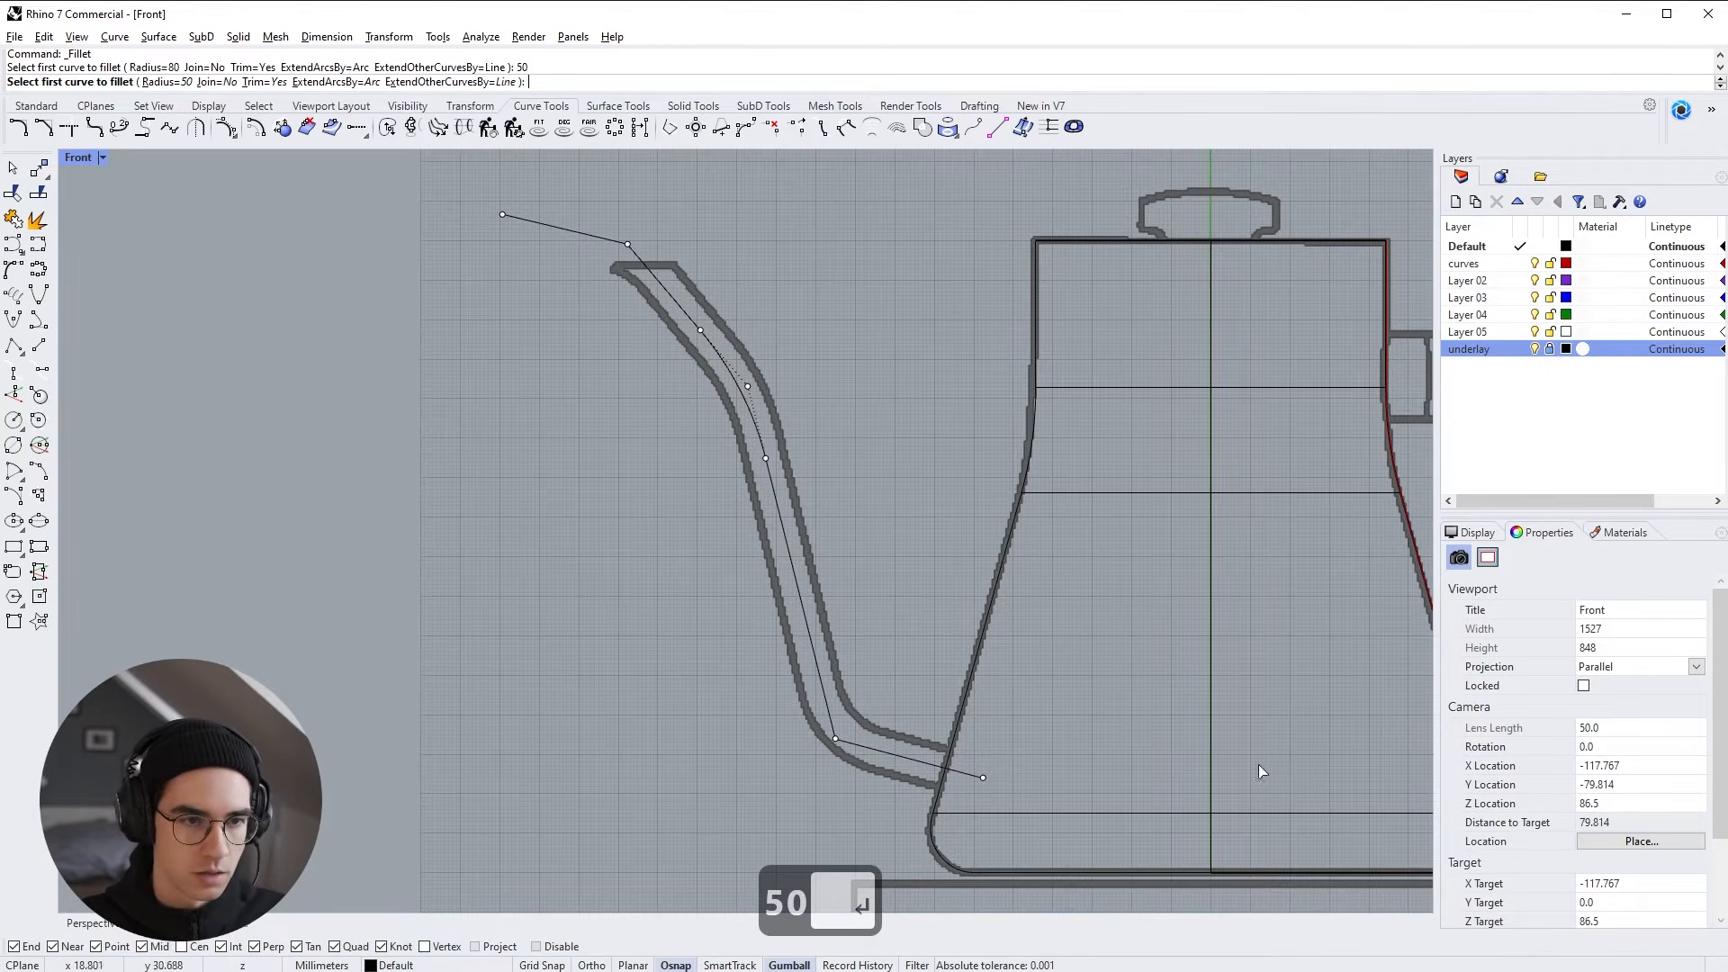
{"action": "left_click", "coordinate": [831, 720]}
{"action": "left_click", "coordinate": [851, 742]}
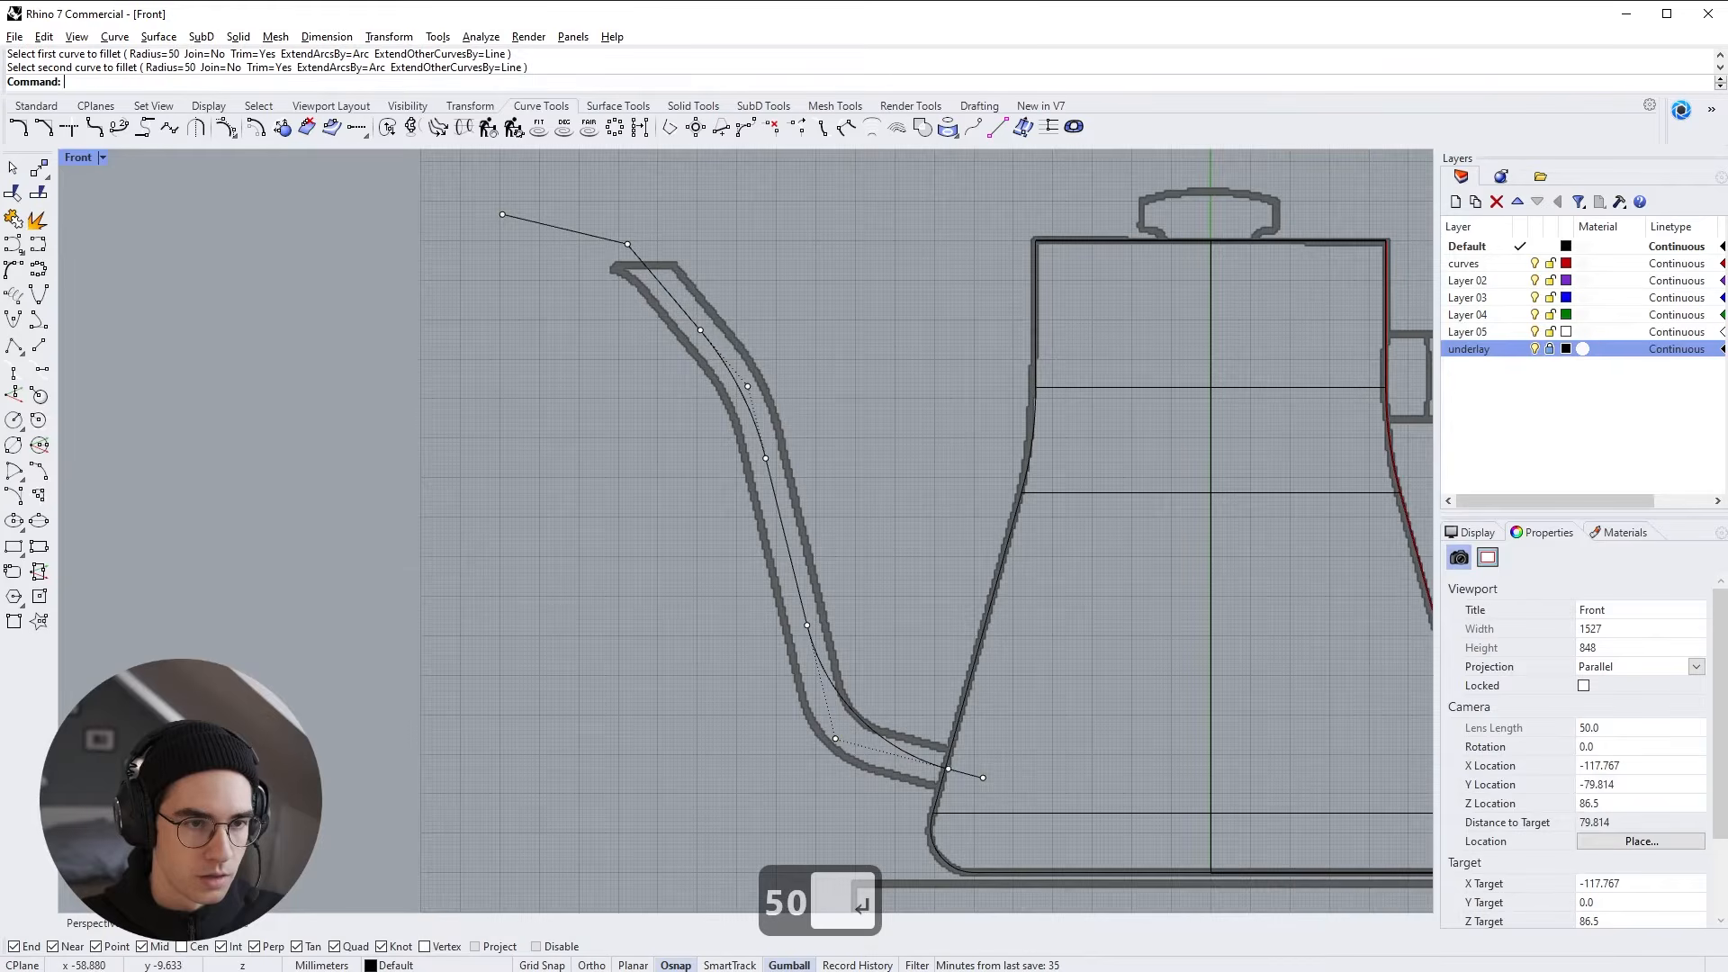
{"action": "key", "text": "ctrl+z"}
Fillet the spout curve's lower bend with a radius of 20
{"action": "right_click", "coordinate": [925, 681]}
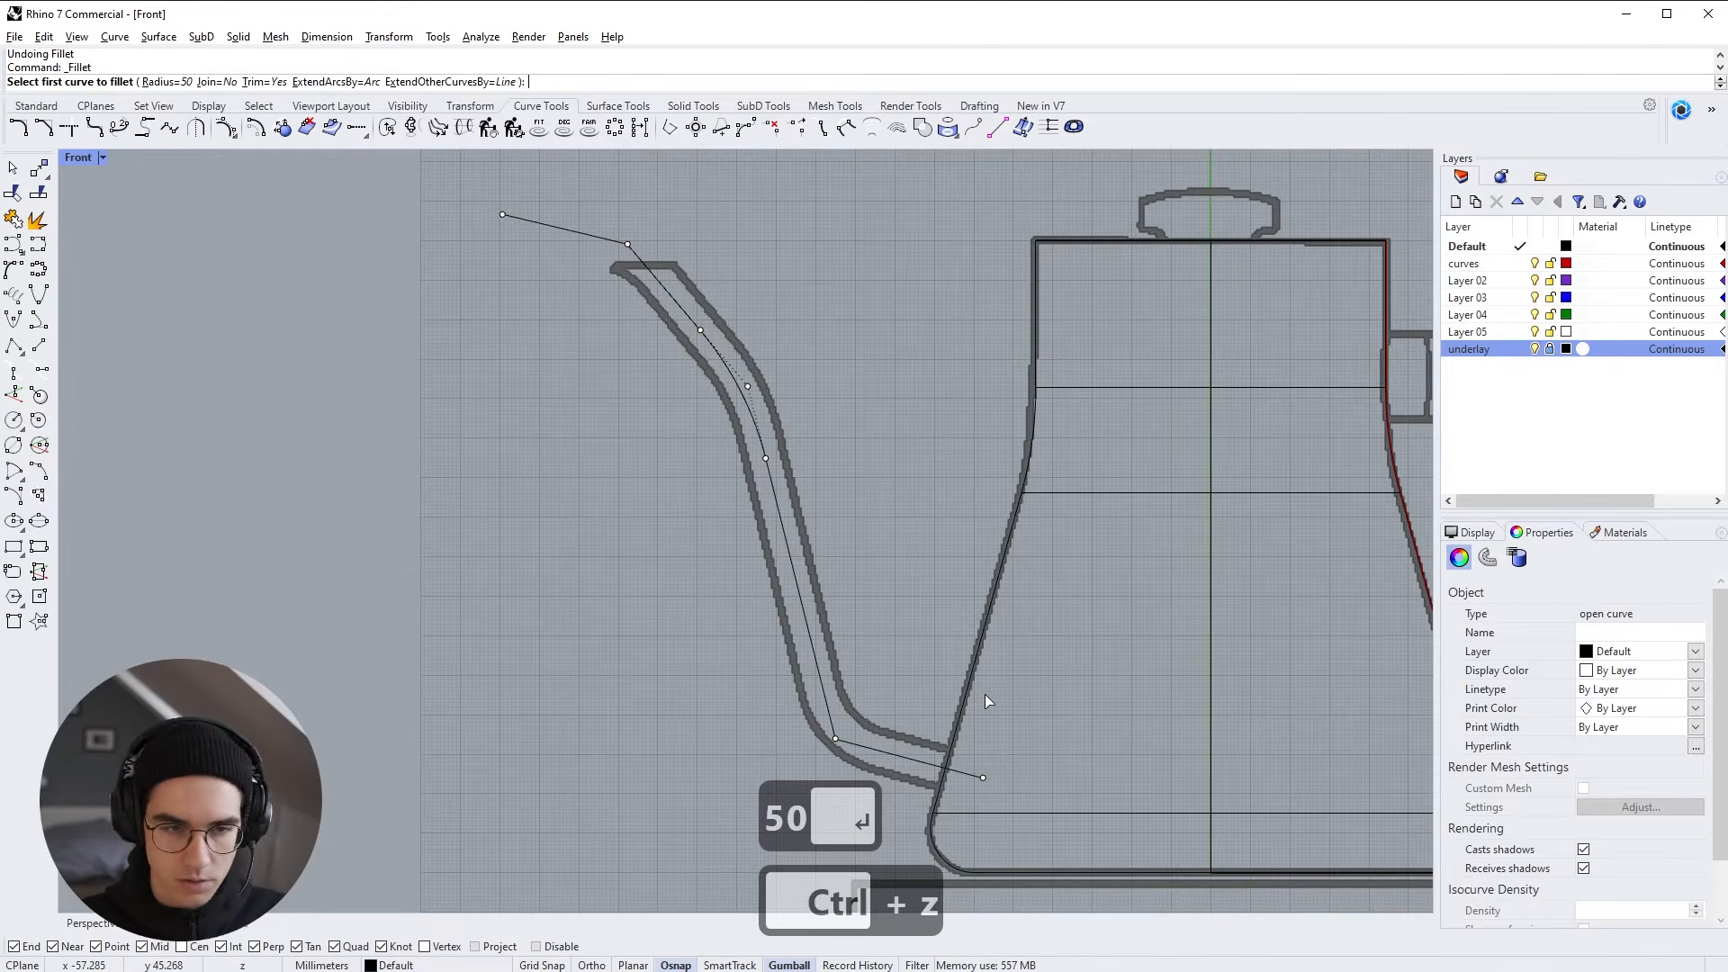
{"action": "type", "text": "20"}
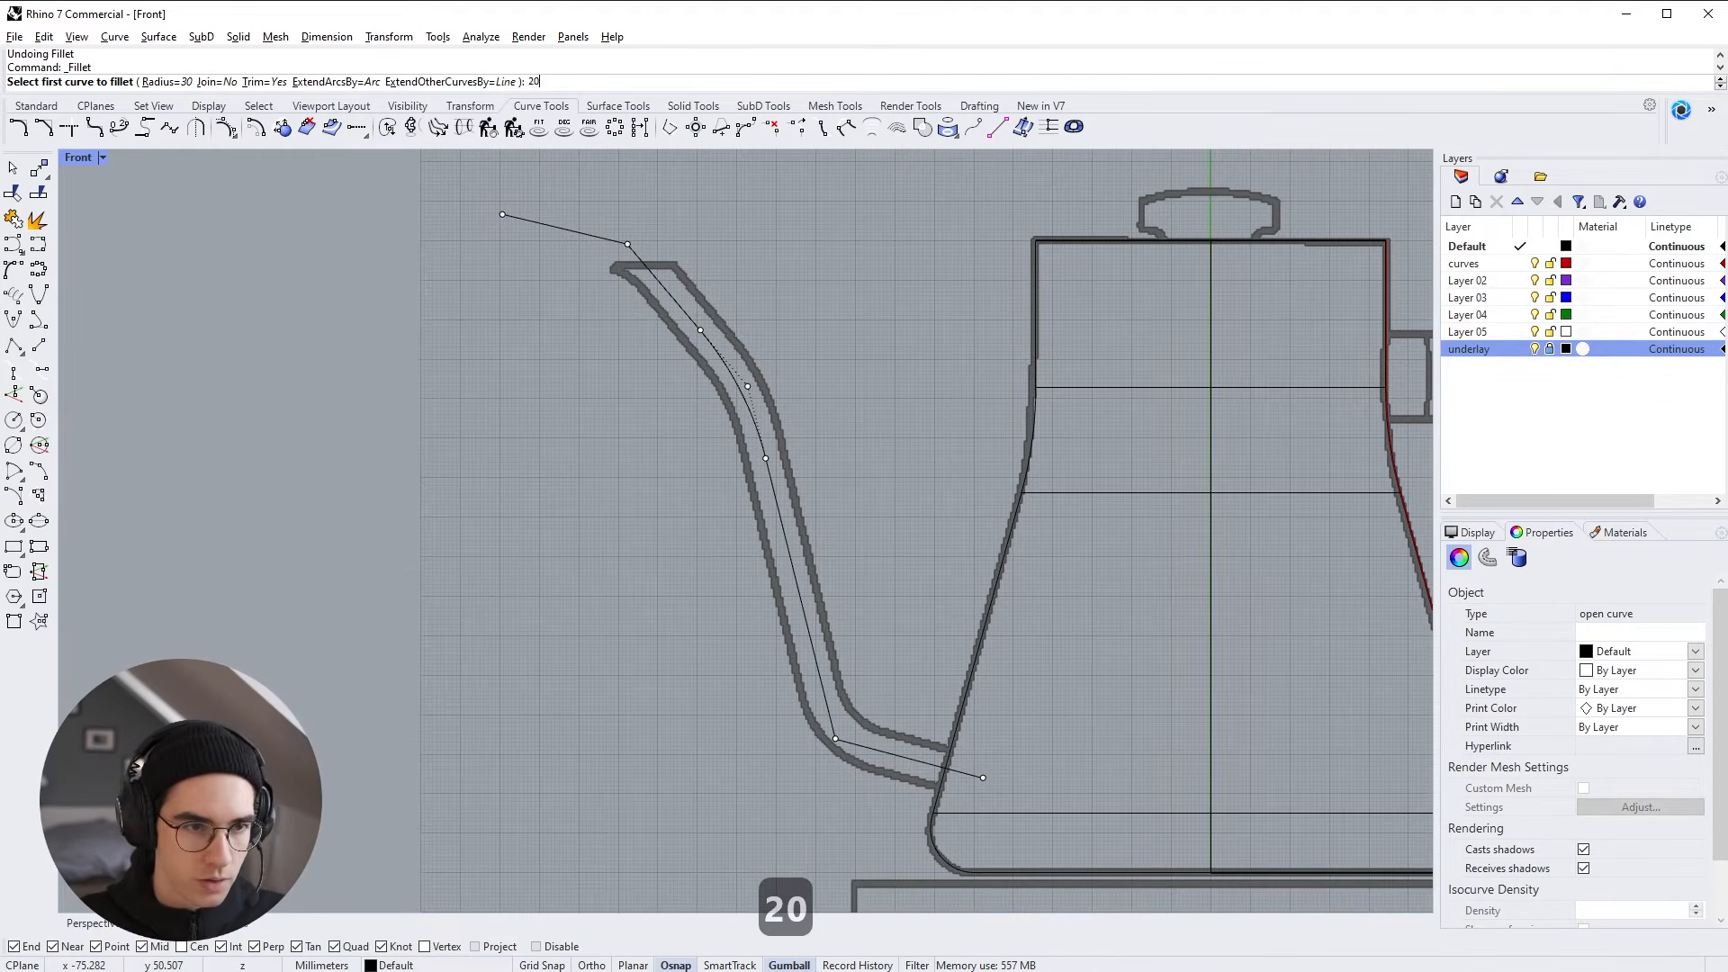
{"action": "key", "text": "Return"}
{"action": "left_click", "coordinate": [836, 704]}
{"action": "left_click", "coordinate": [869, 746]}
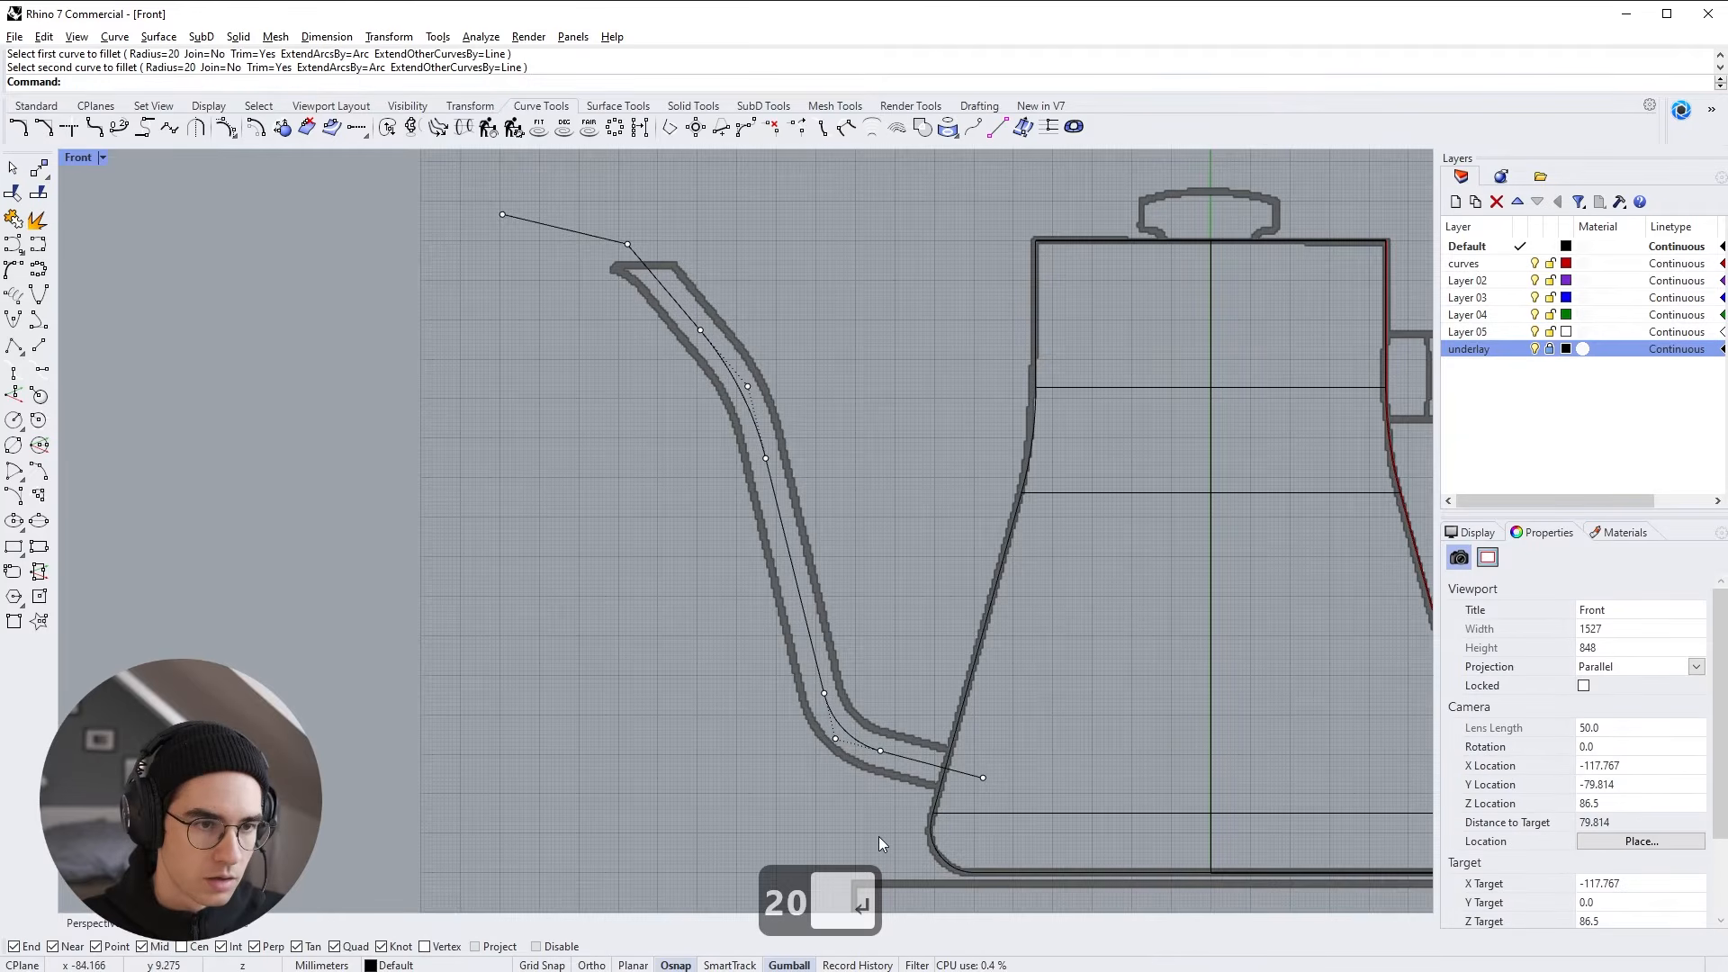
Fillet the corner of the spout curve just above the tip with a radius of 50 and select the whole curve
{"action": "right_click_drag", "start_coordinate": [823, 461], "coordinate": [1138, 612]}
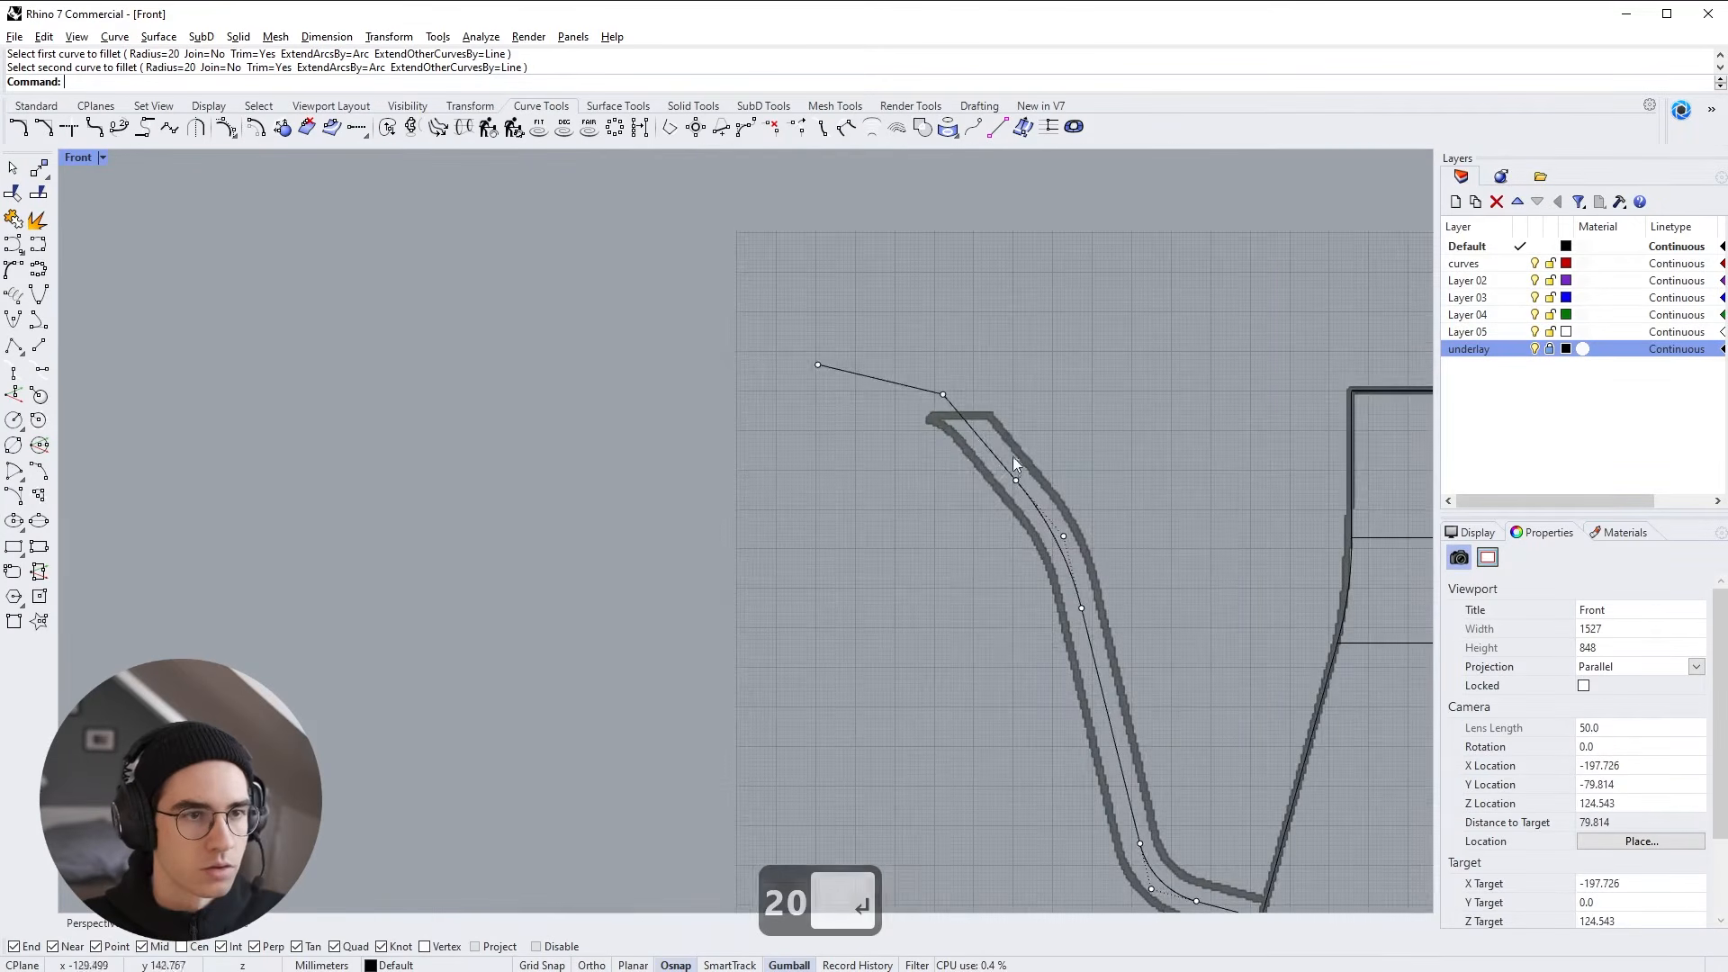
{"action": "right_click", "coordinate": [963, 516]}
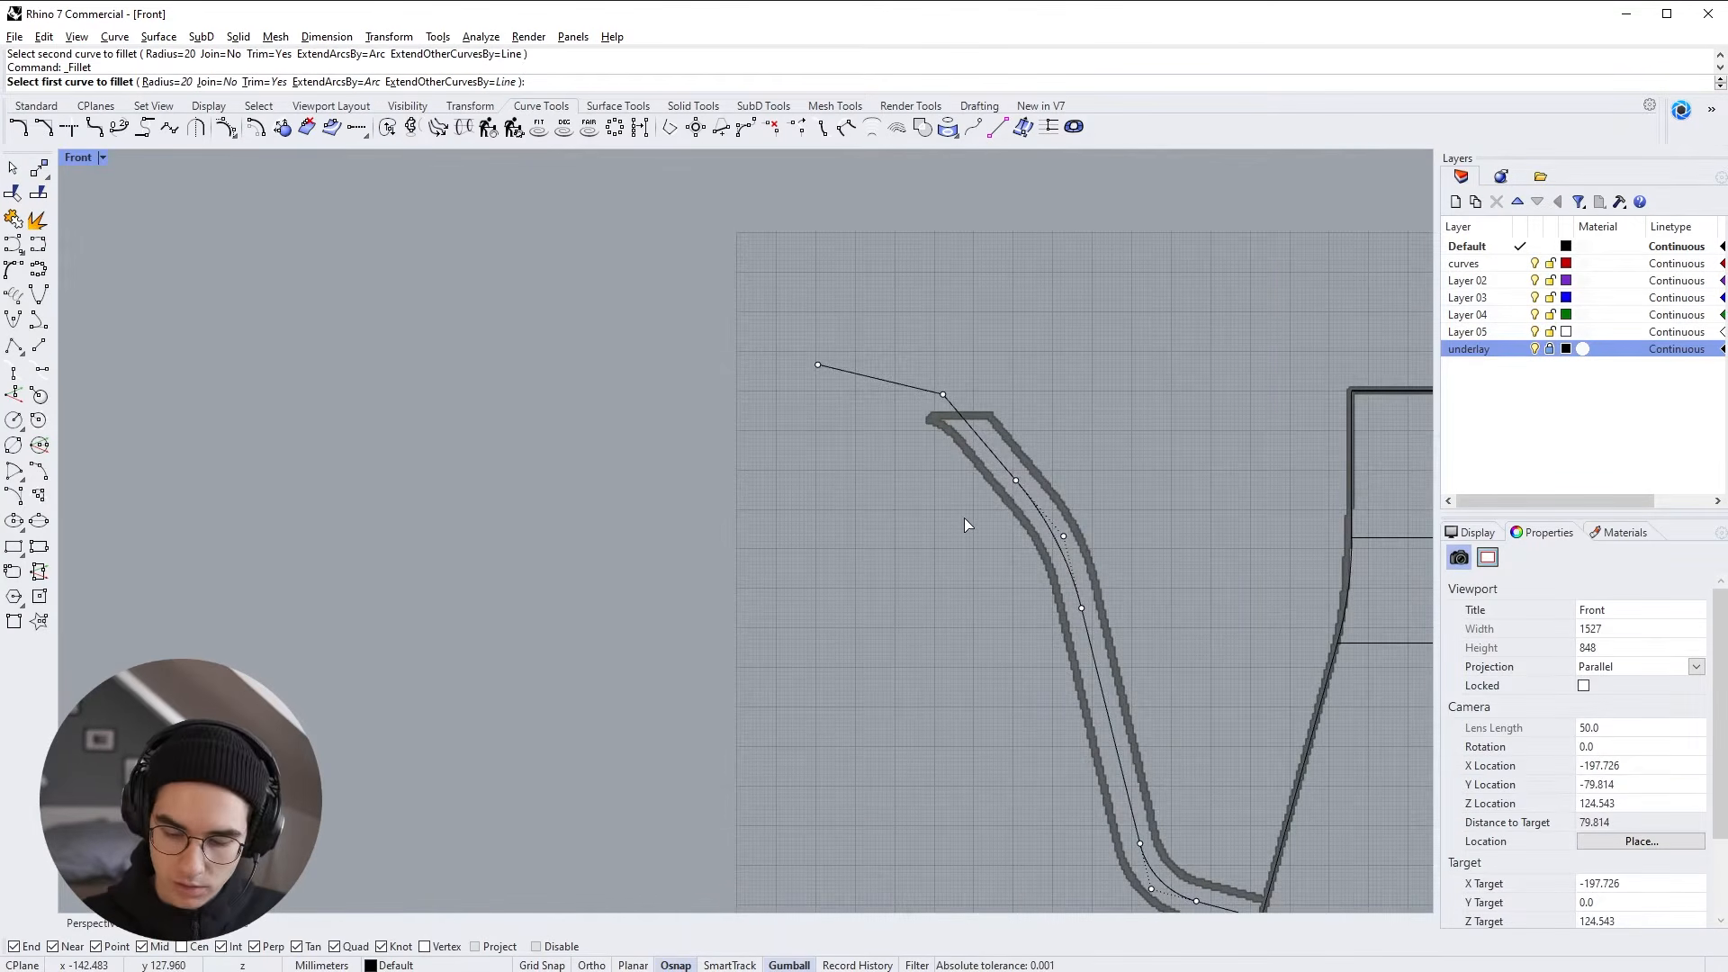
{"action": "type", "text": "50"}
{"action": "key", "text": "Return"}
{"action": "left_click", "coordinate": [907, 397]}
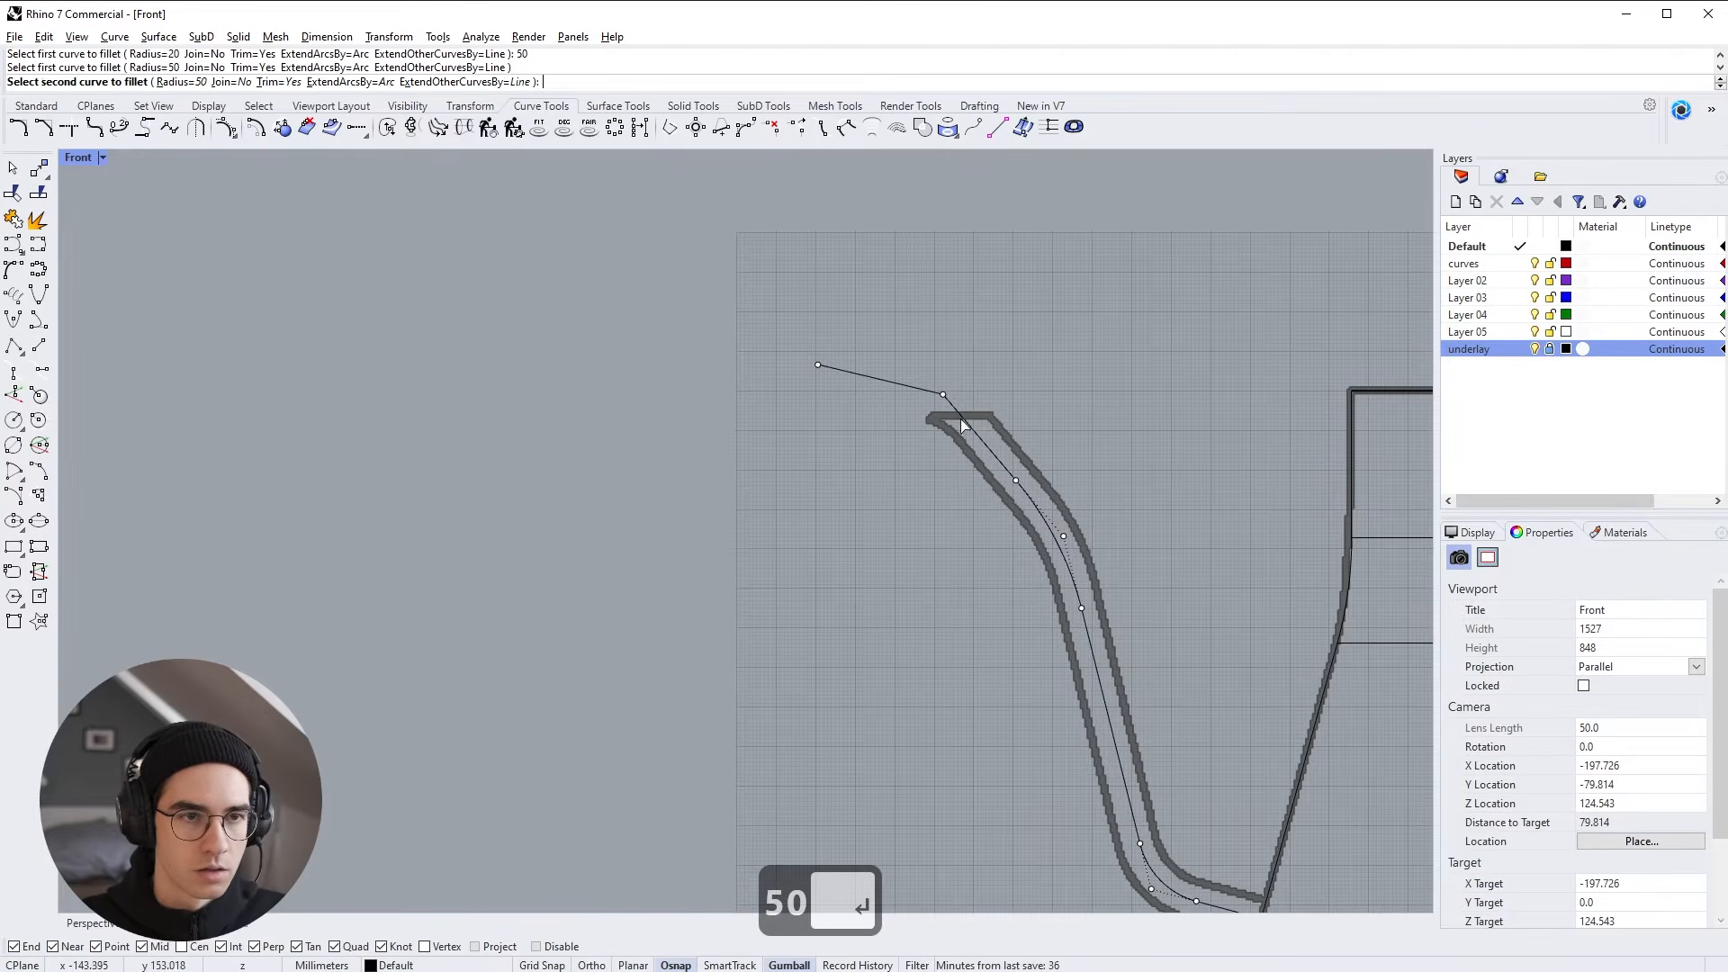
{"action": "left_click", "coordinate": [960, 418]}
{"action": "key", "text": "Escape"}
{"action": "key", "text": "Escape"}
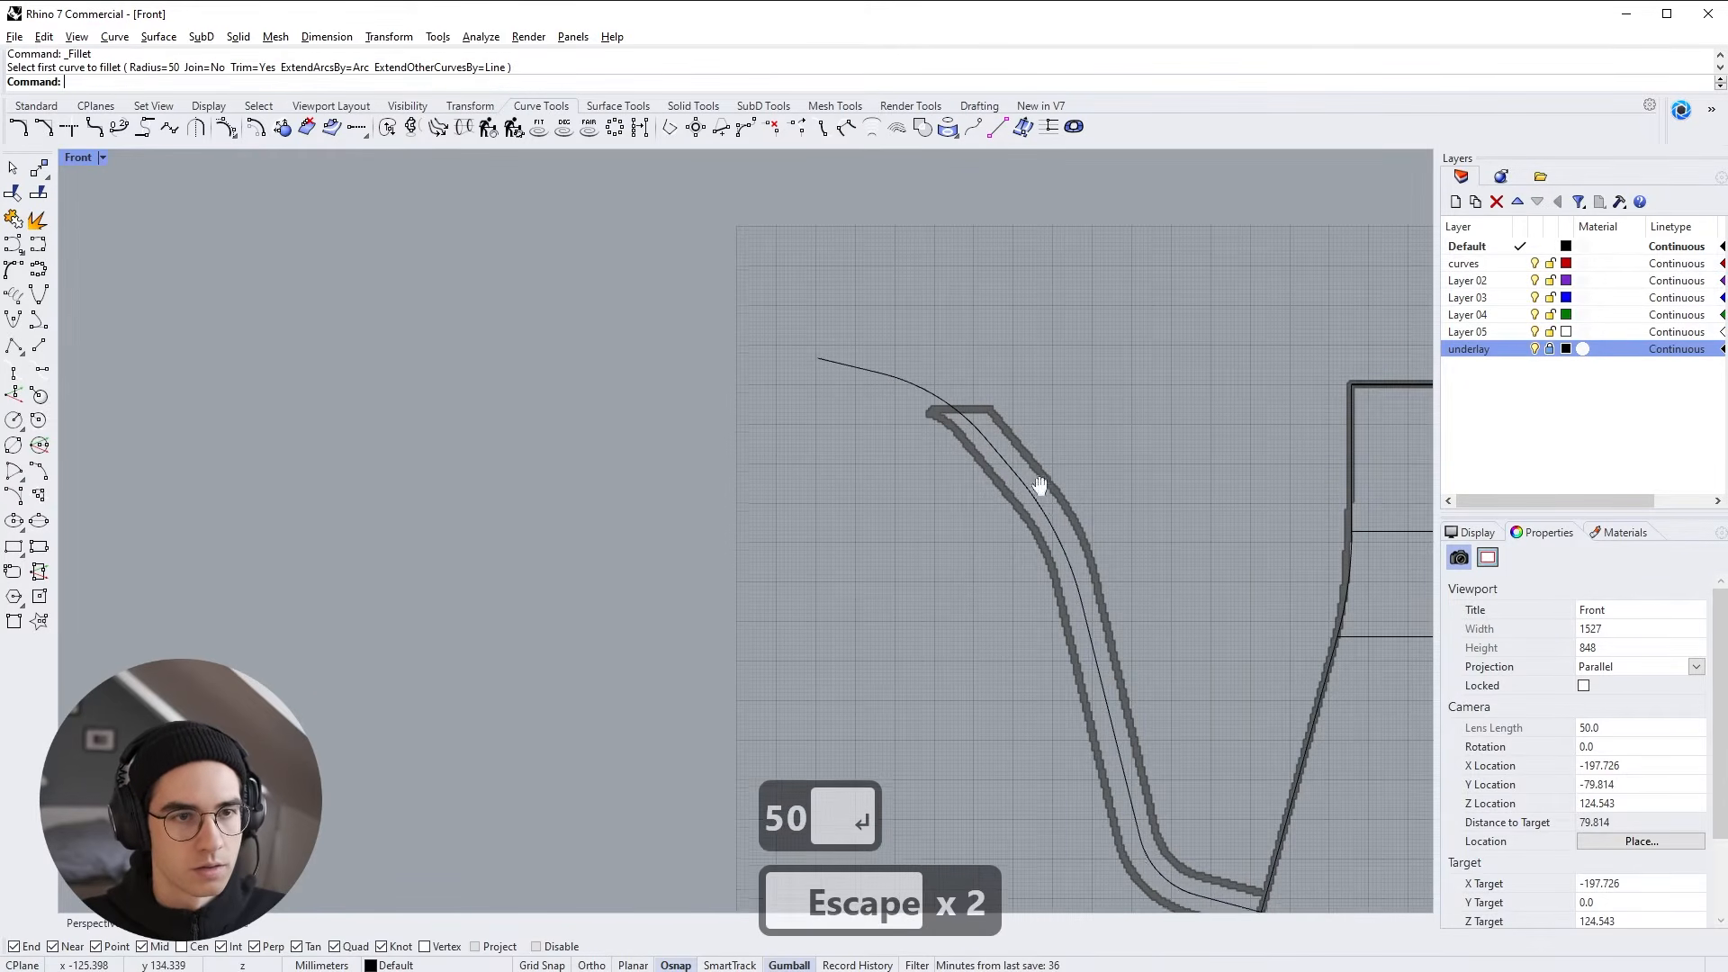
{"action": "right_click_drag", "start_coordinate": [922, 383], "coordinate": [850, 290]}
{"action": "left_click", "coordinate": [859, 324]}
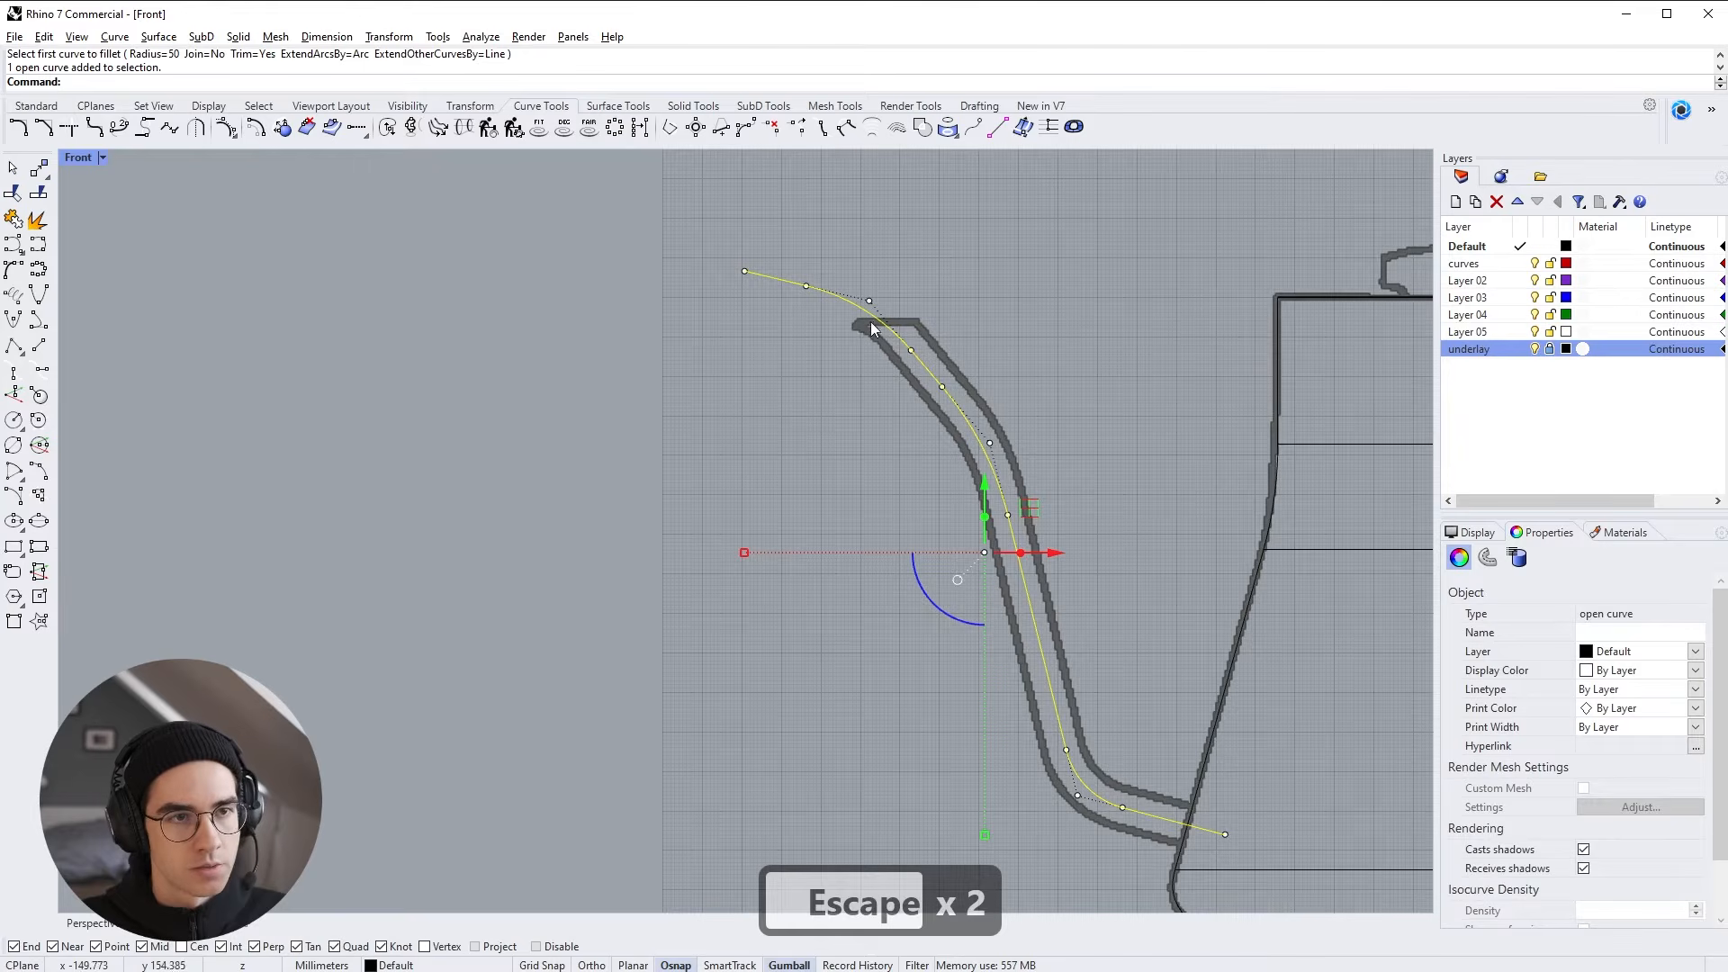
Create a flat-capped pipe along the spout's center curve with start and end radii of 6
{"action": "right_click_drag", "start_coordinate": [1074, 461], "coordinate": [915, 386]}
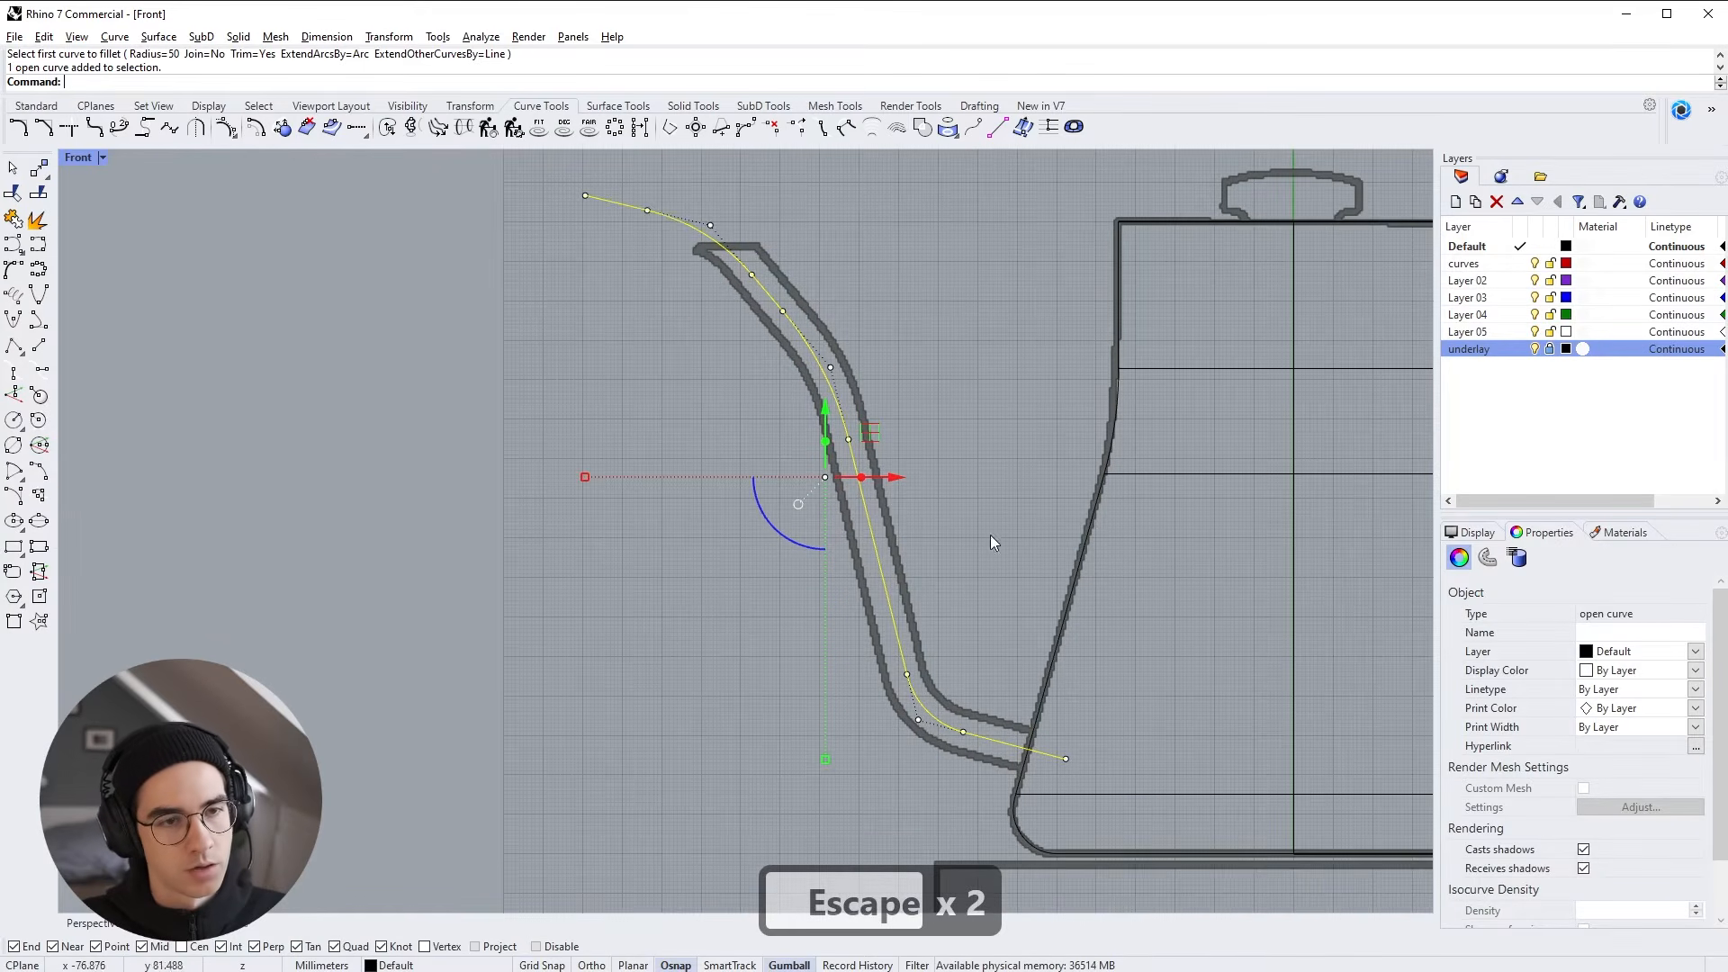
{"action": "mouse_move", "coordinate": [997, 661]}
{"action": "right_mouse_down"}
{"action": "mouse_move", "coordinate": [959, 648]}
{"action": "mouse_move", "coordinate": [925, 670]}
{"action": "right_mouse_up"}
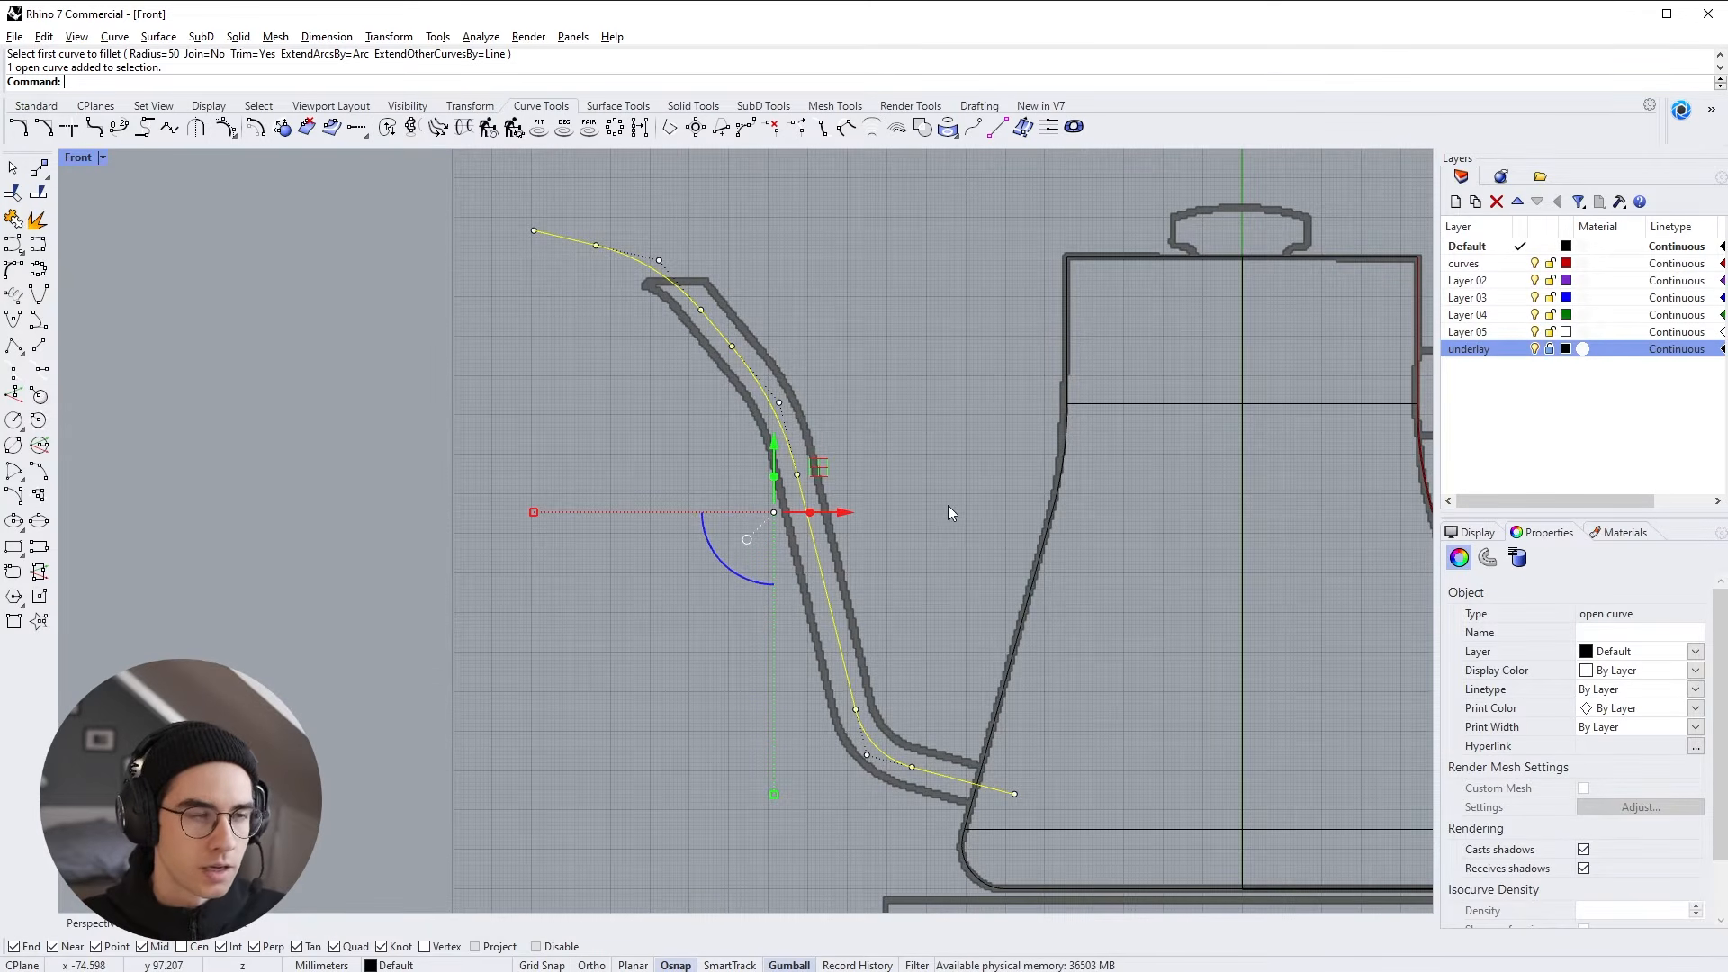
{"action": "left_click", "coordinate": [693, 105]}
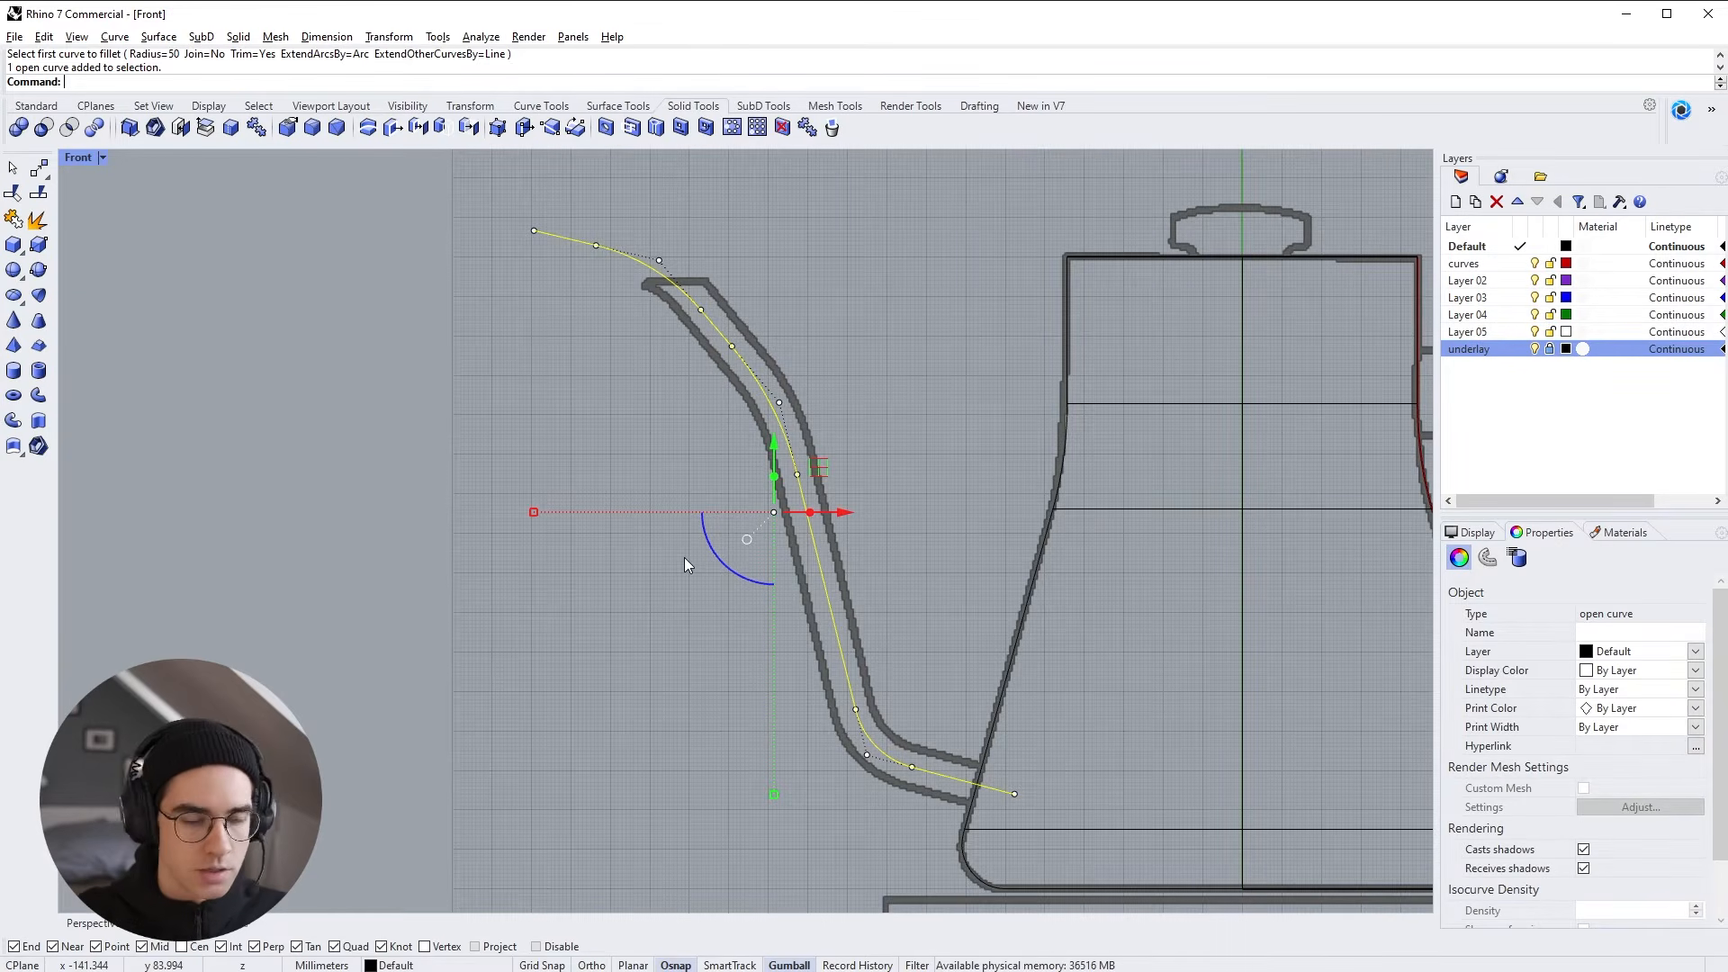
{"action": "type", "text": "pip"}
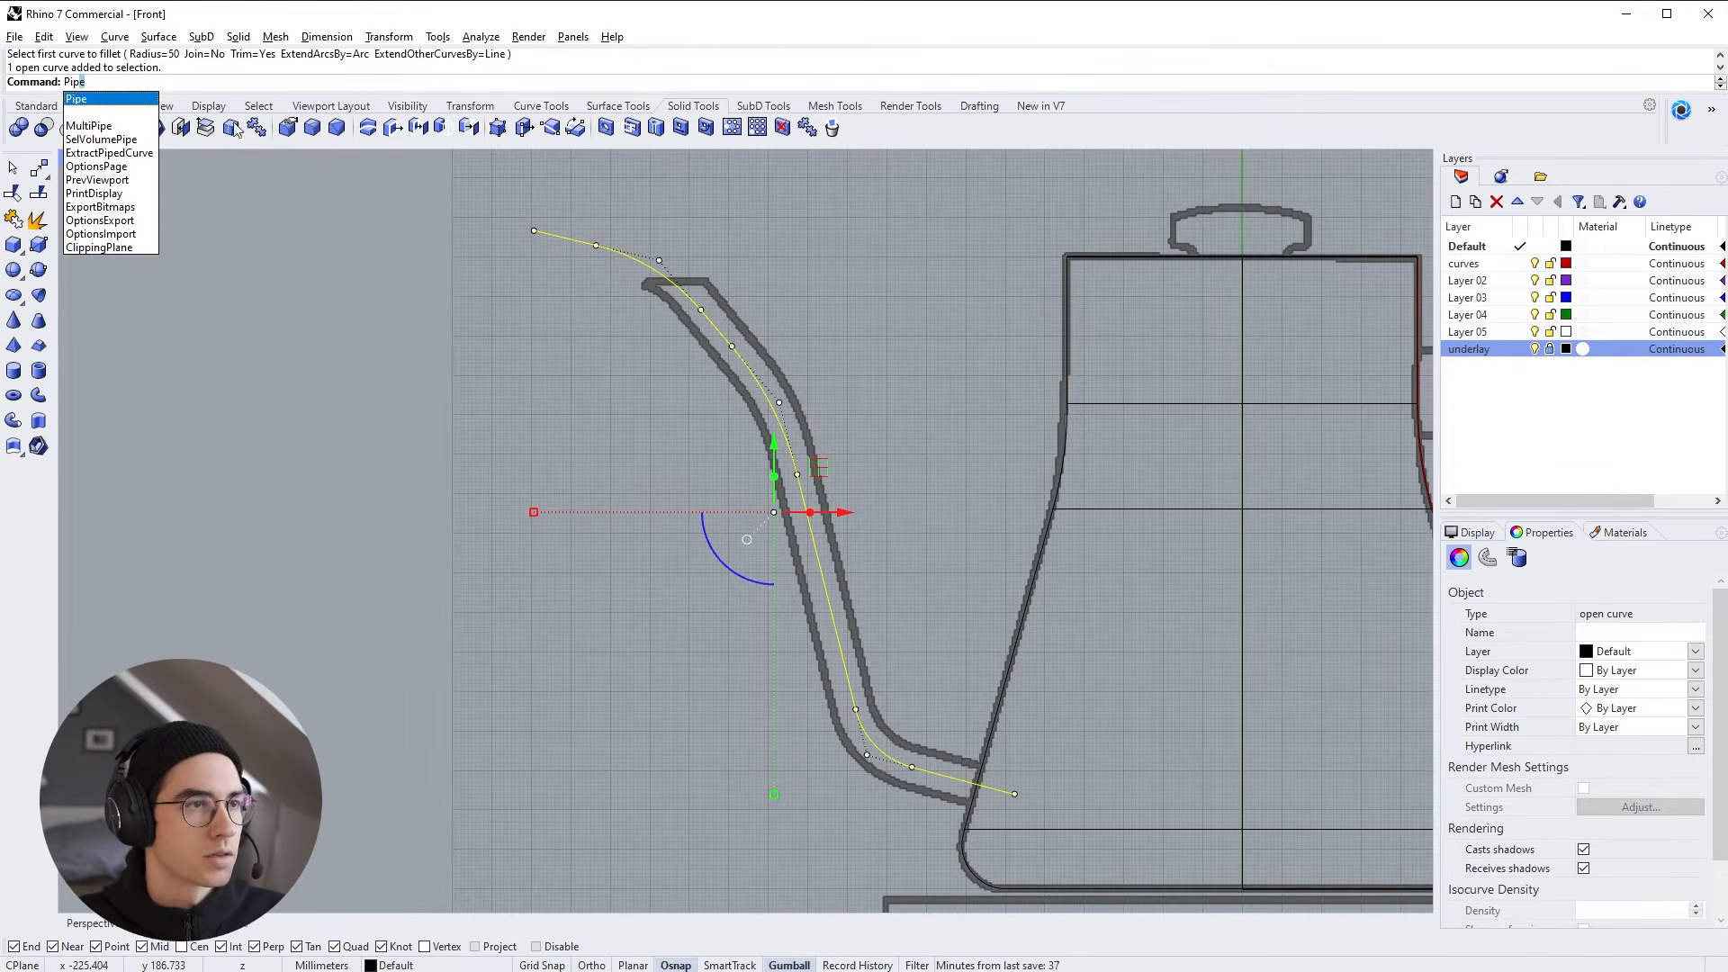
{"action": "key", "text": "Return"}
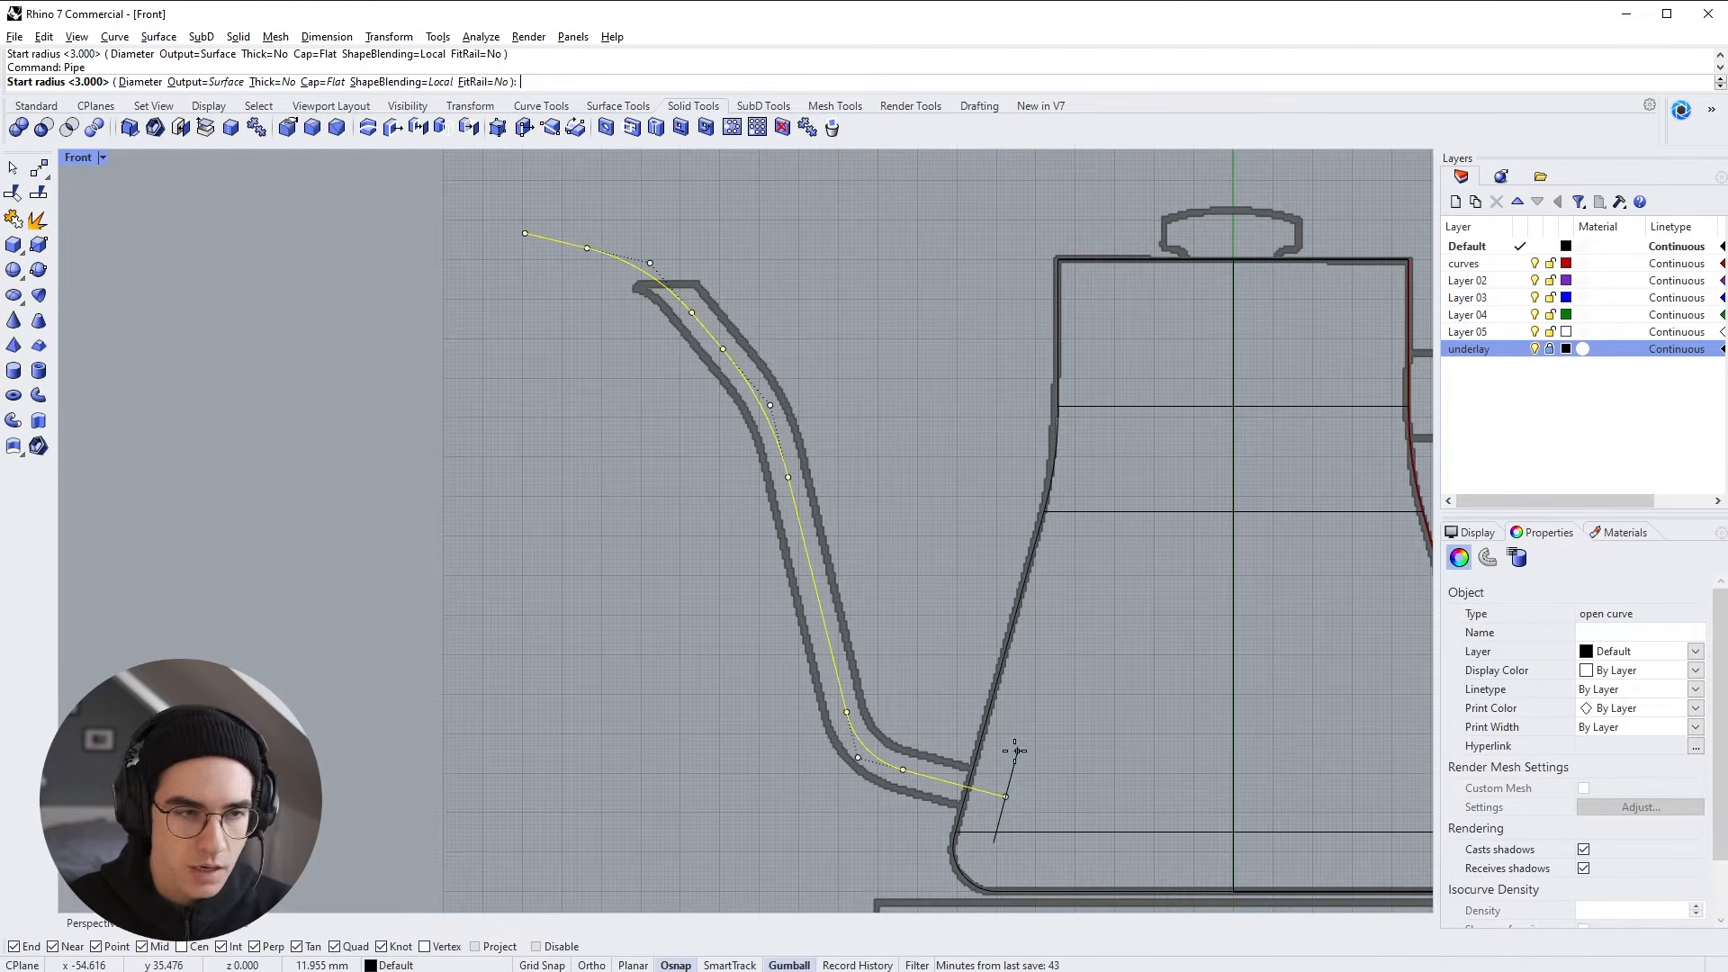
{"action": "type", "text": "6"}
{"action": "key", "text": "Return"}
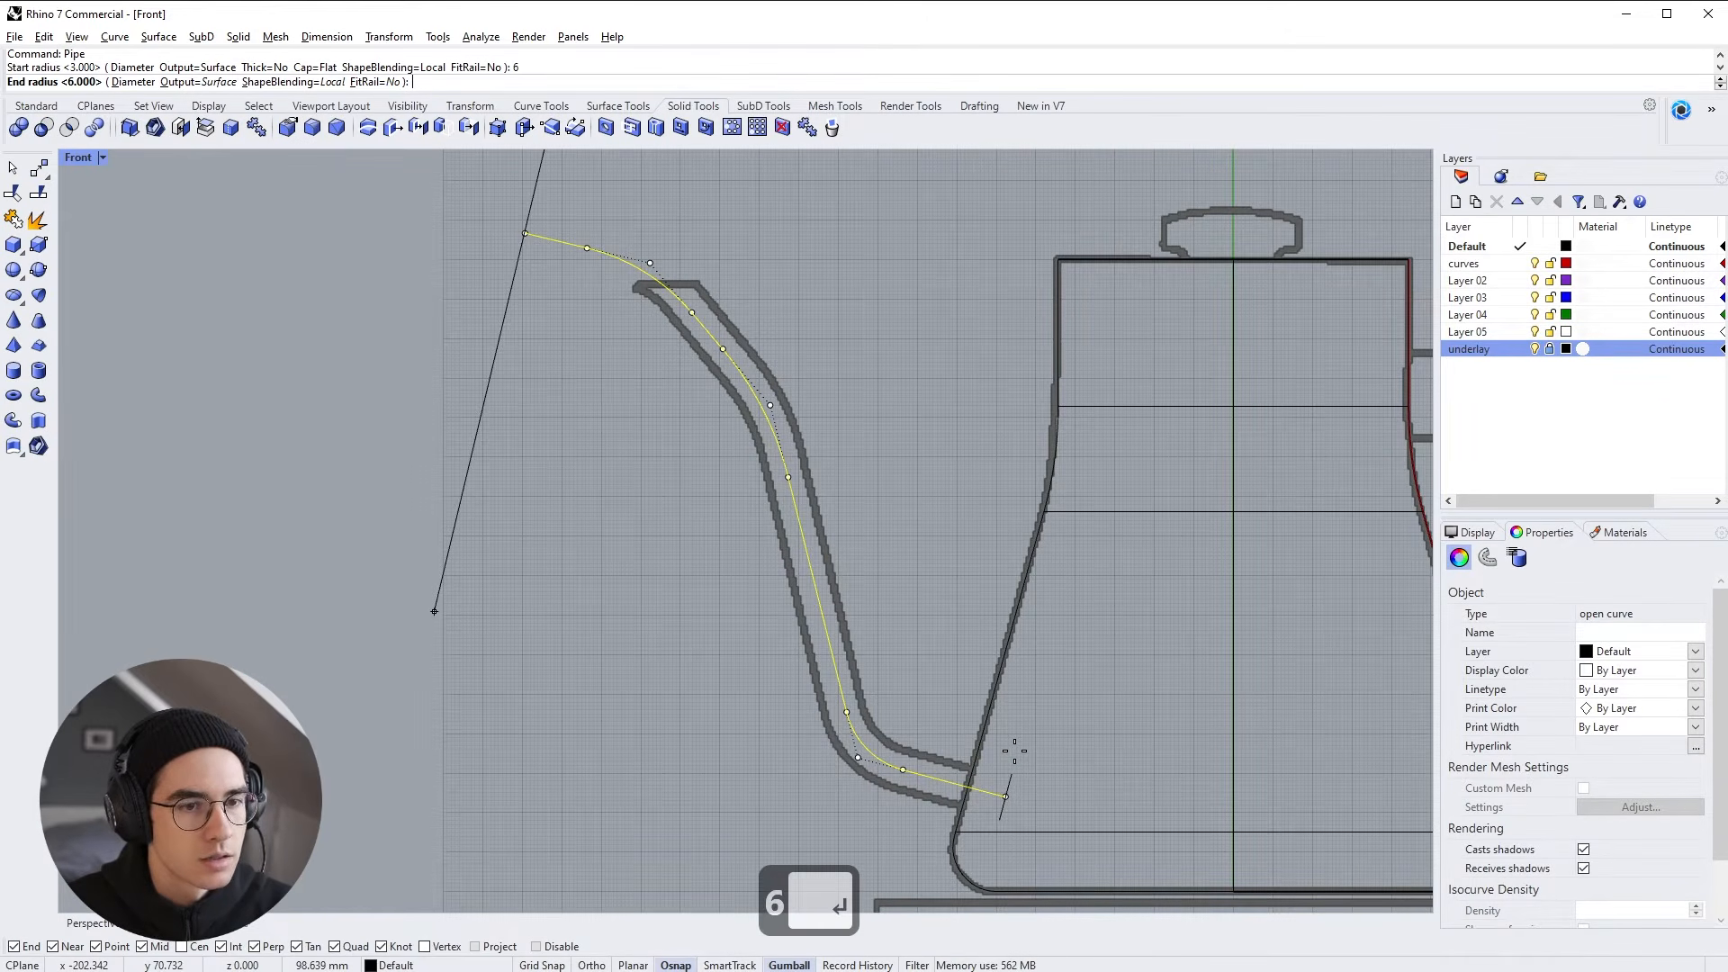
{"action": "key", "text": "Return"}
{"action": "key", "text": "Return"}
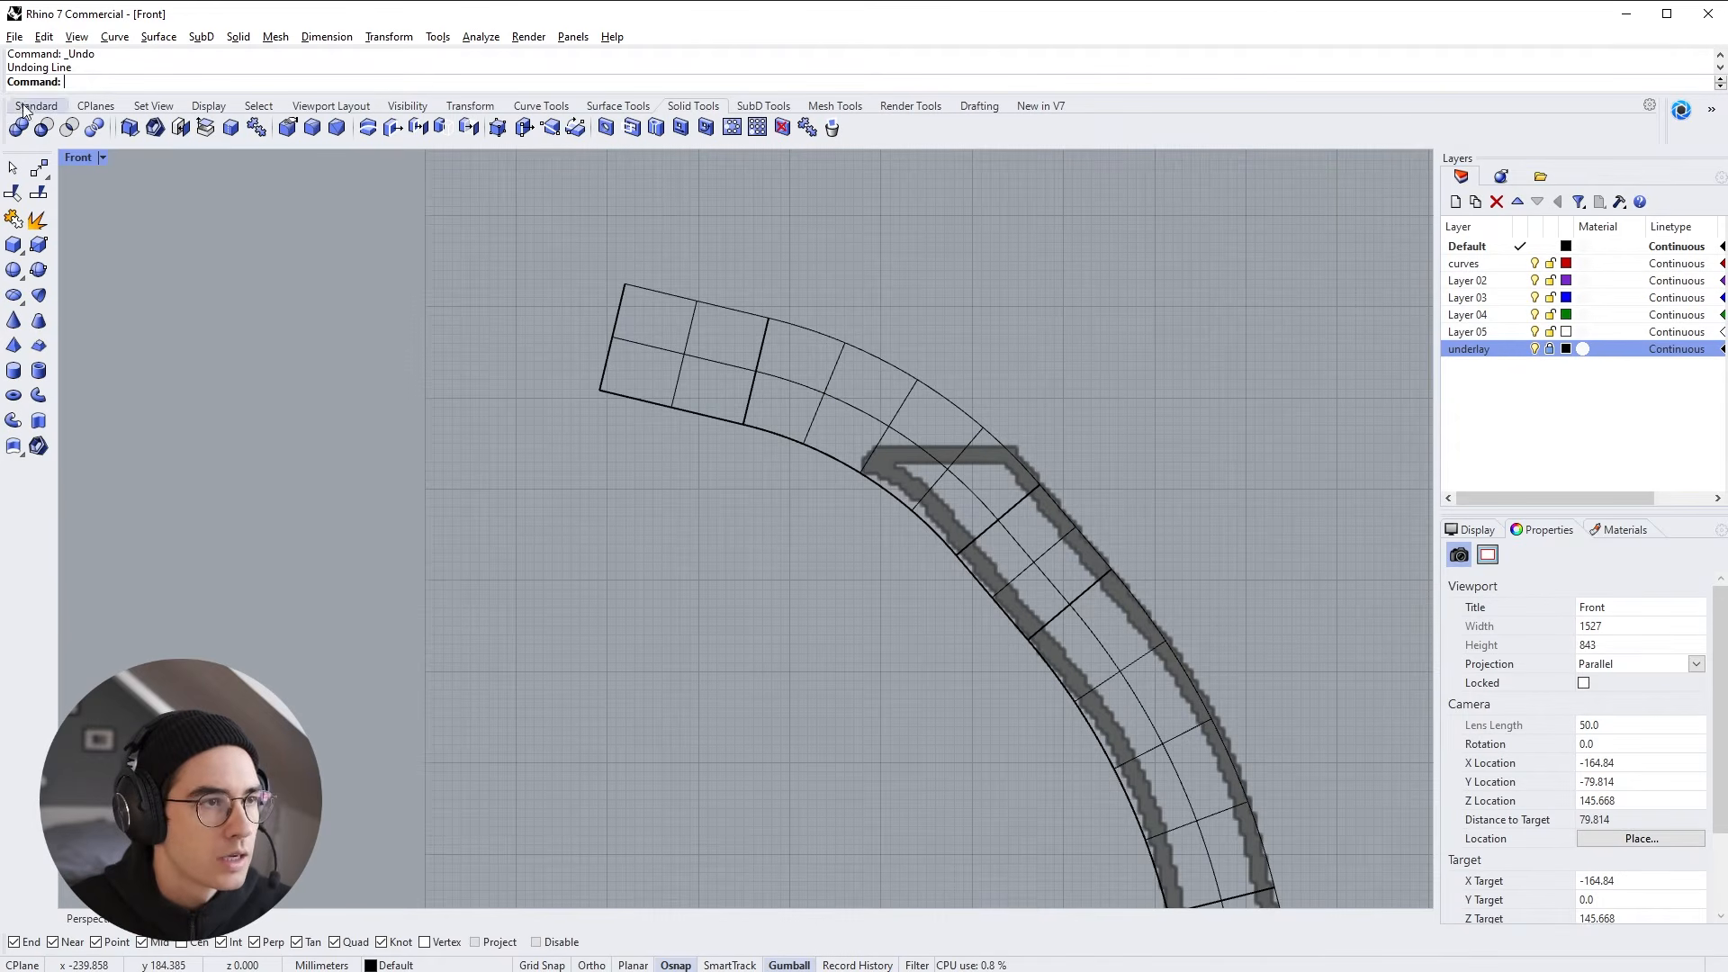
Draw a horizontal line across the spout pipe, level with the top edge of the underlay's spout tip
{"action": "left_click", "coordinate": [541, 106]}
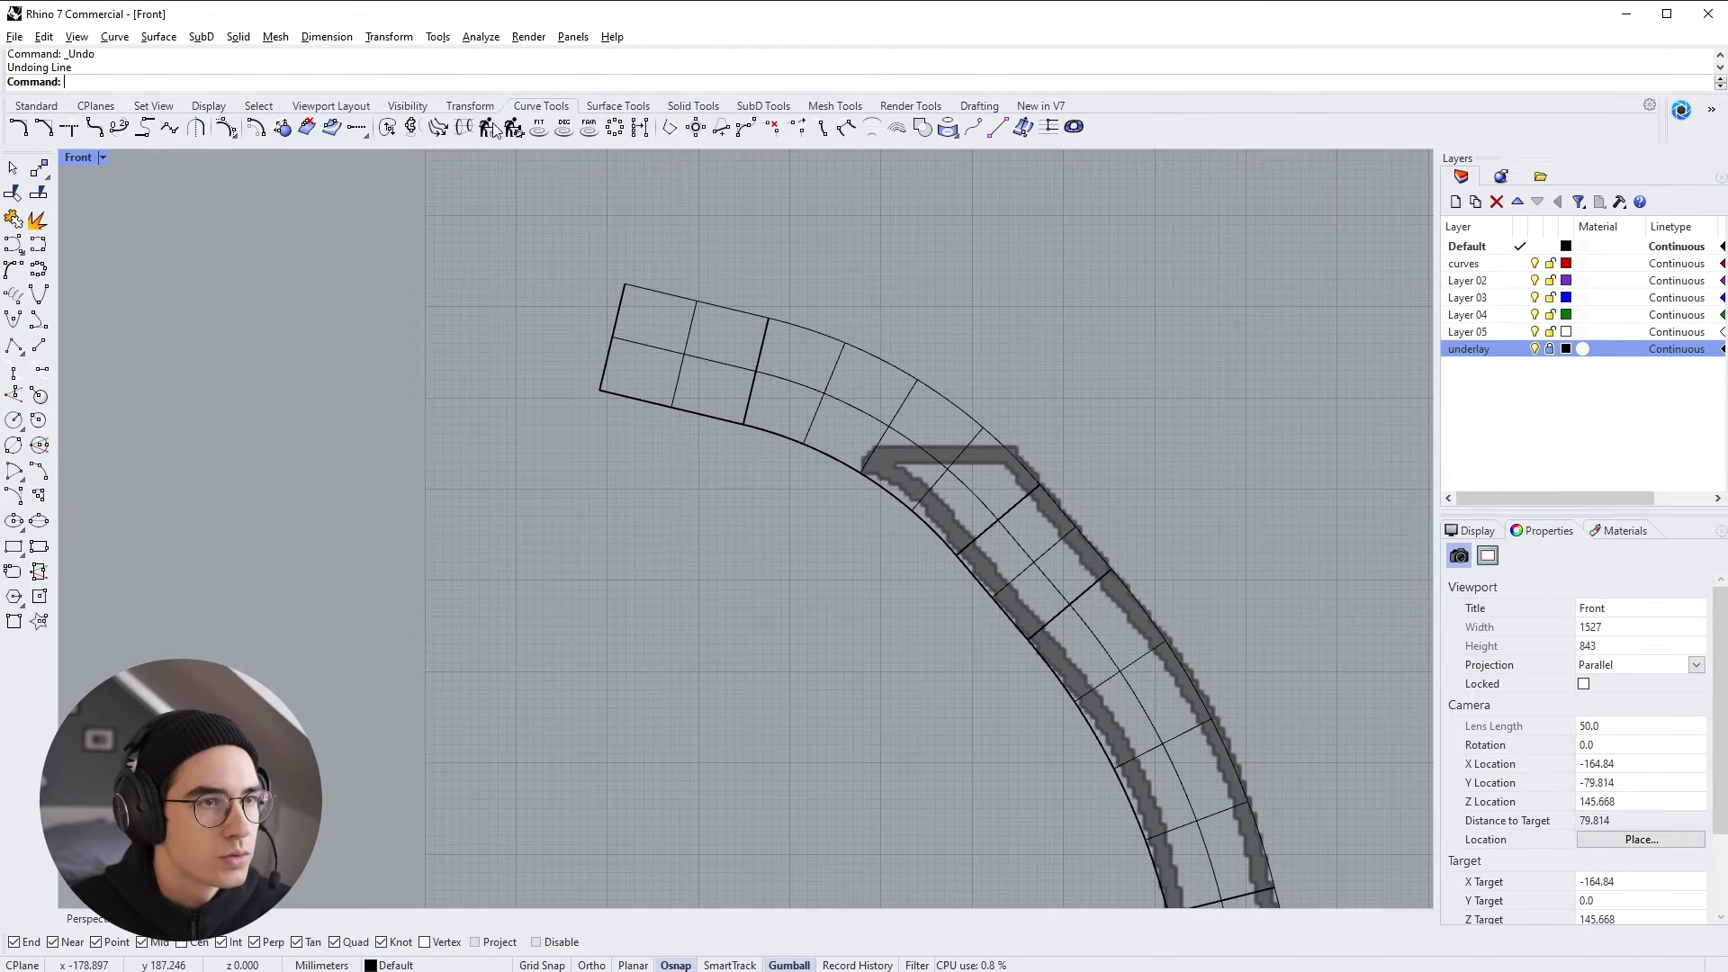
{"action": "left_click", "coordinate": [38, 346]}
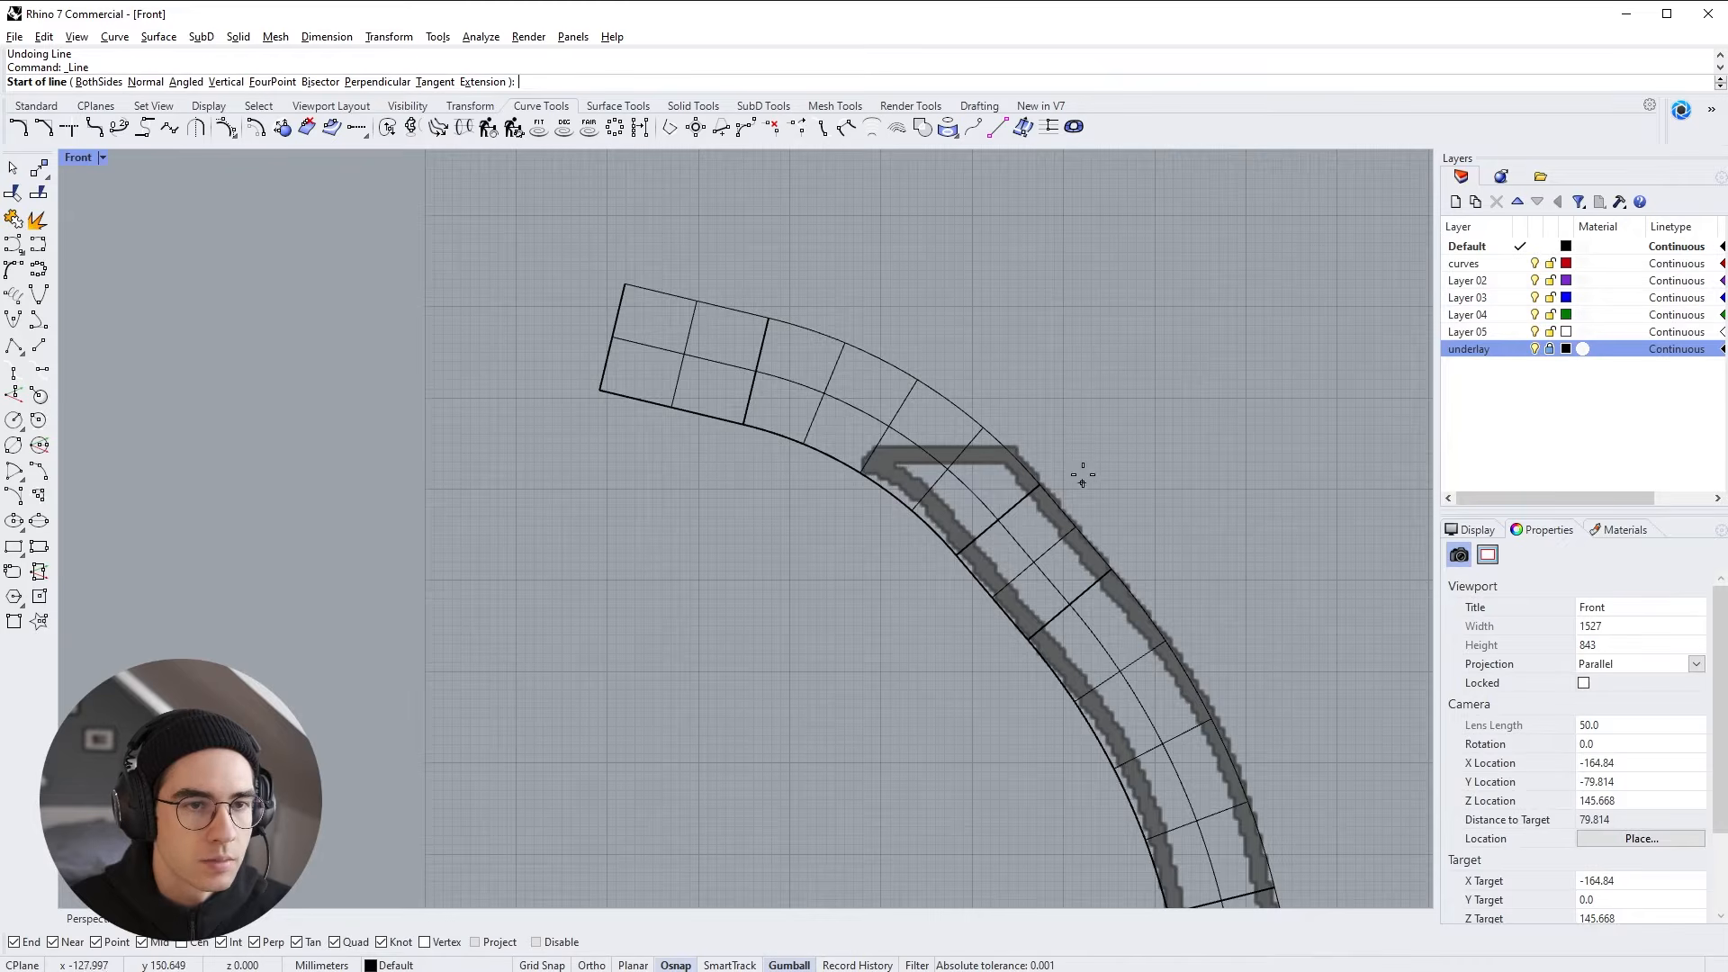
{"action": "left_click", "coordinate": [1077, 447]}
{"action": "left_click", "coordinate": [756, 452], "text": "shift"}
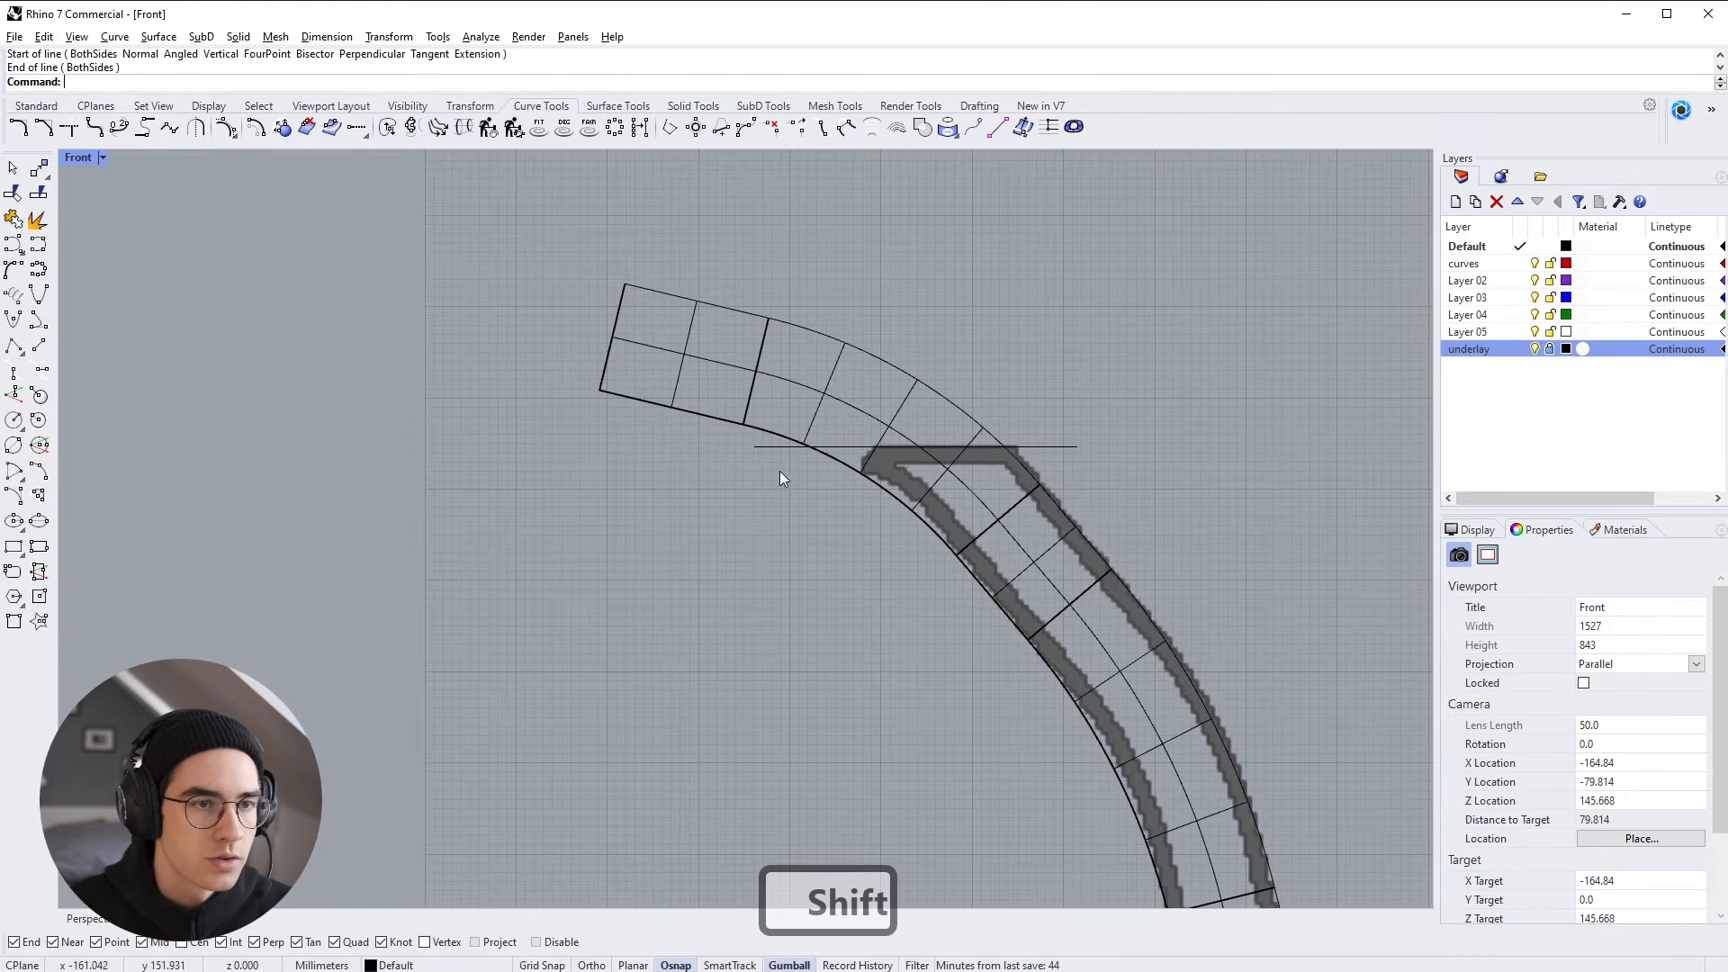
Trim away the part of the spout pipe above the horizontal line, using that line as the cutter
{"action": "left_click", "coordinate": [763, 447]}
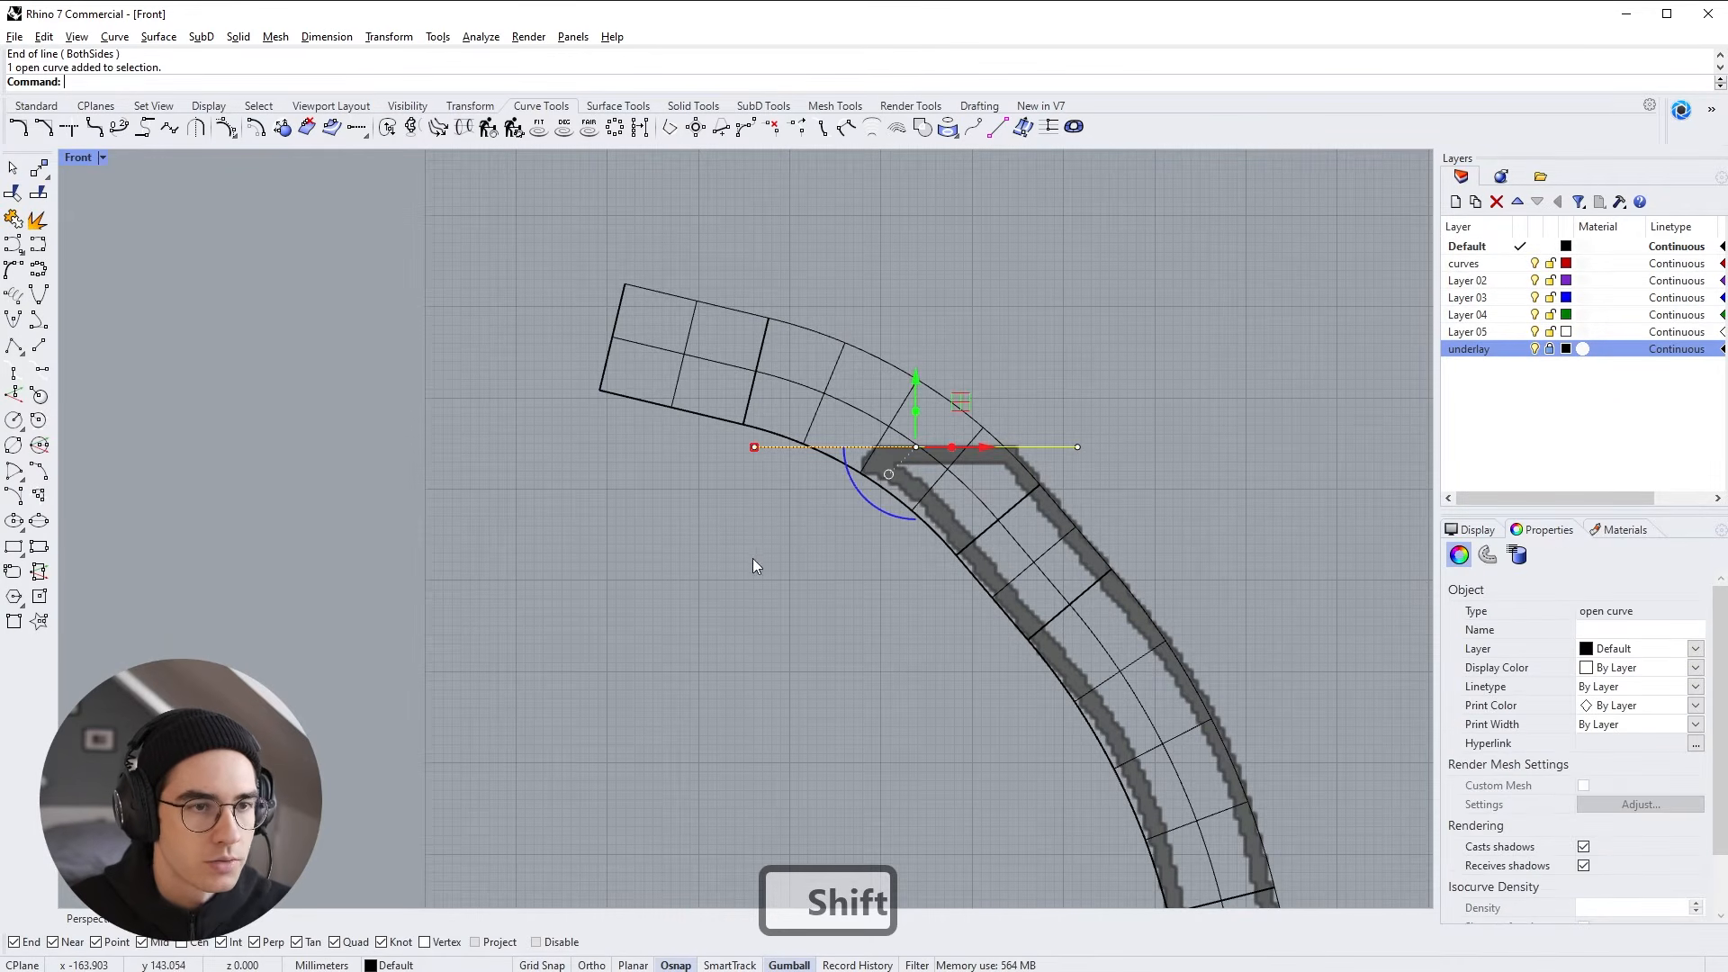
{"action": "left_click", "coordinate": [12, 194]}
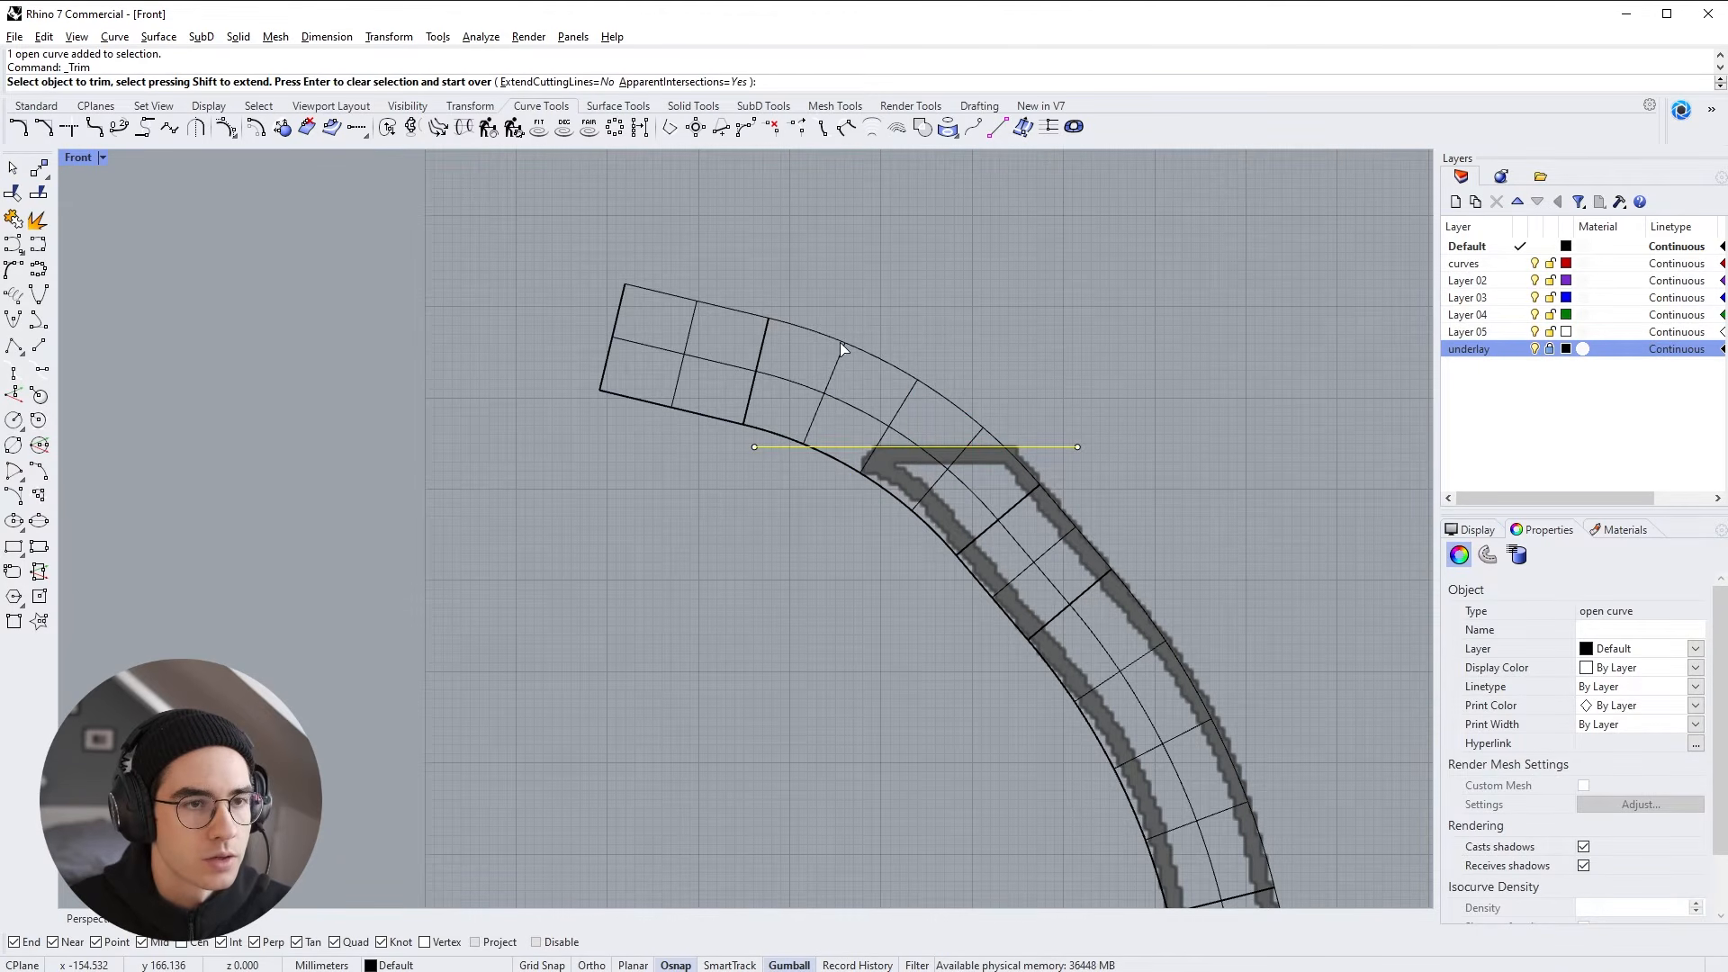
{"action": "left_click", "coordinate": [842, 347]}
{"action": "key", "text": "Return"}
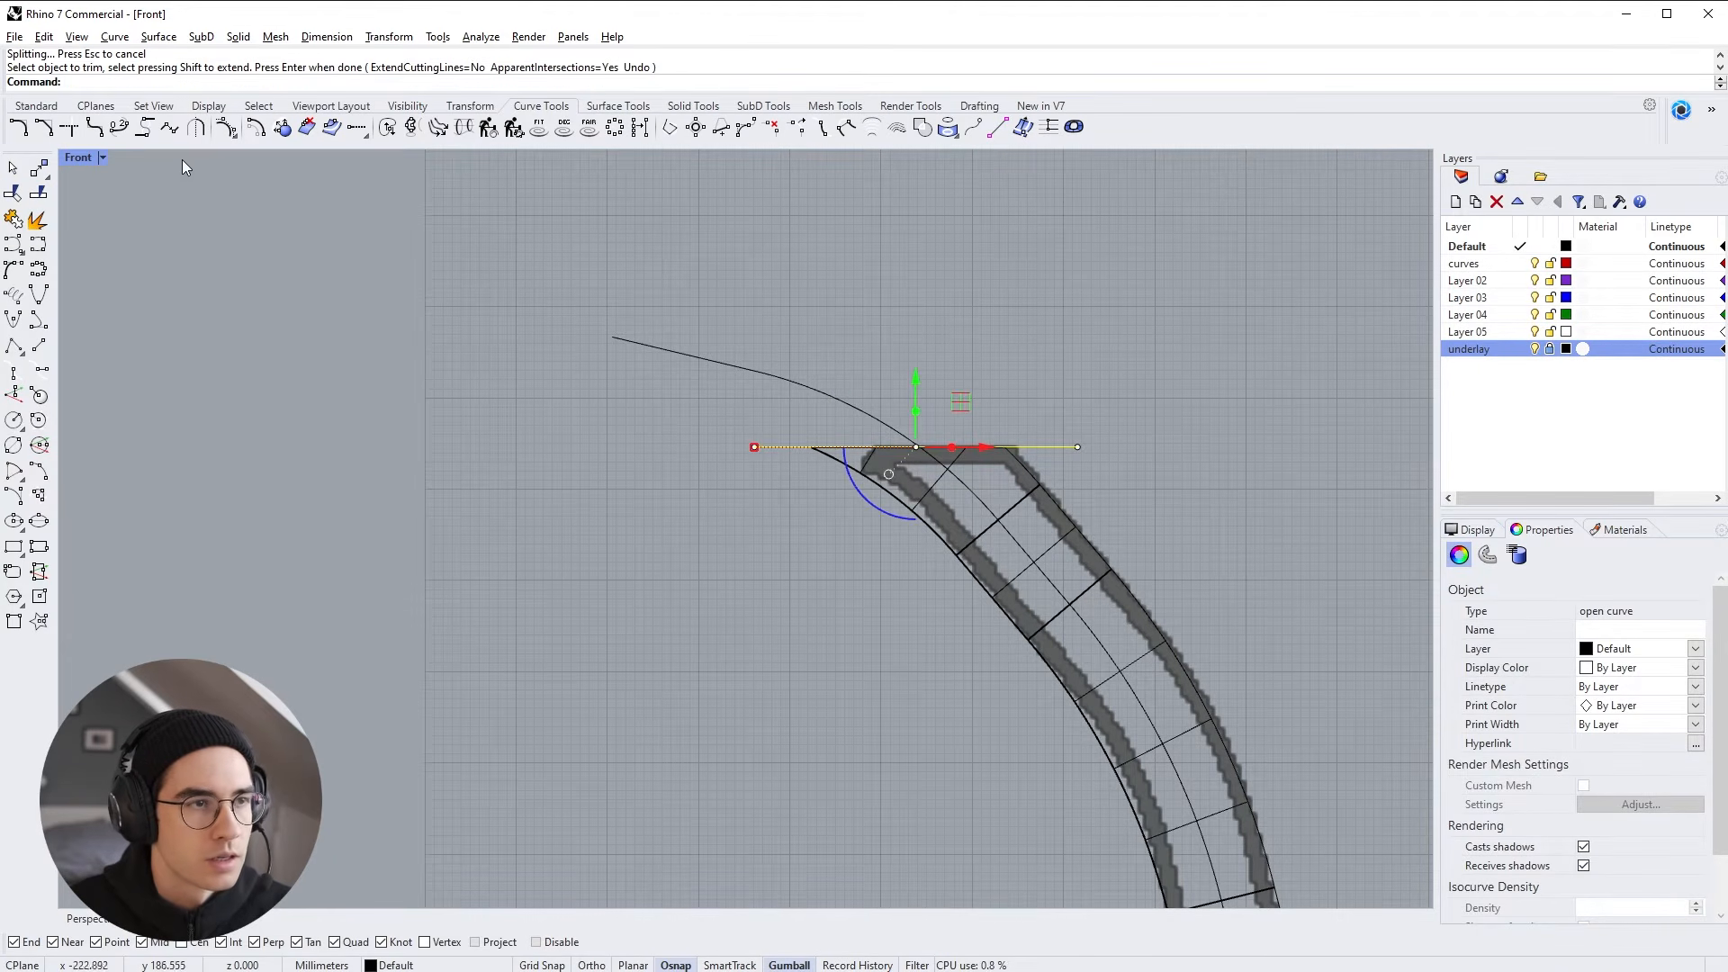
Examine the trimmed spout beside the kettle body in the Perspective view and against the underlay in the Front view
{"action": "double_click", "coordinate": [79, 158]}
{"action": "double_click", "coordinate": [784, 158]}
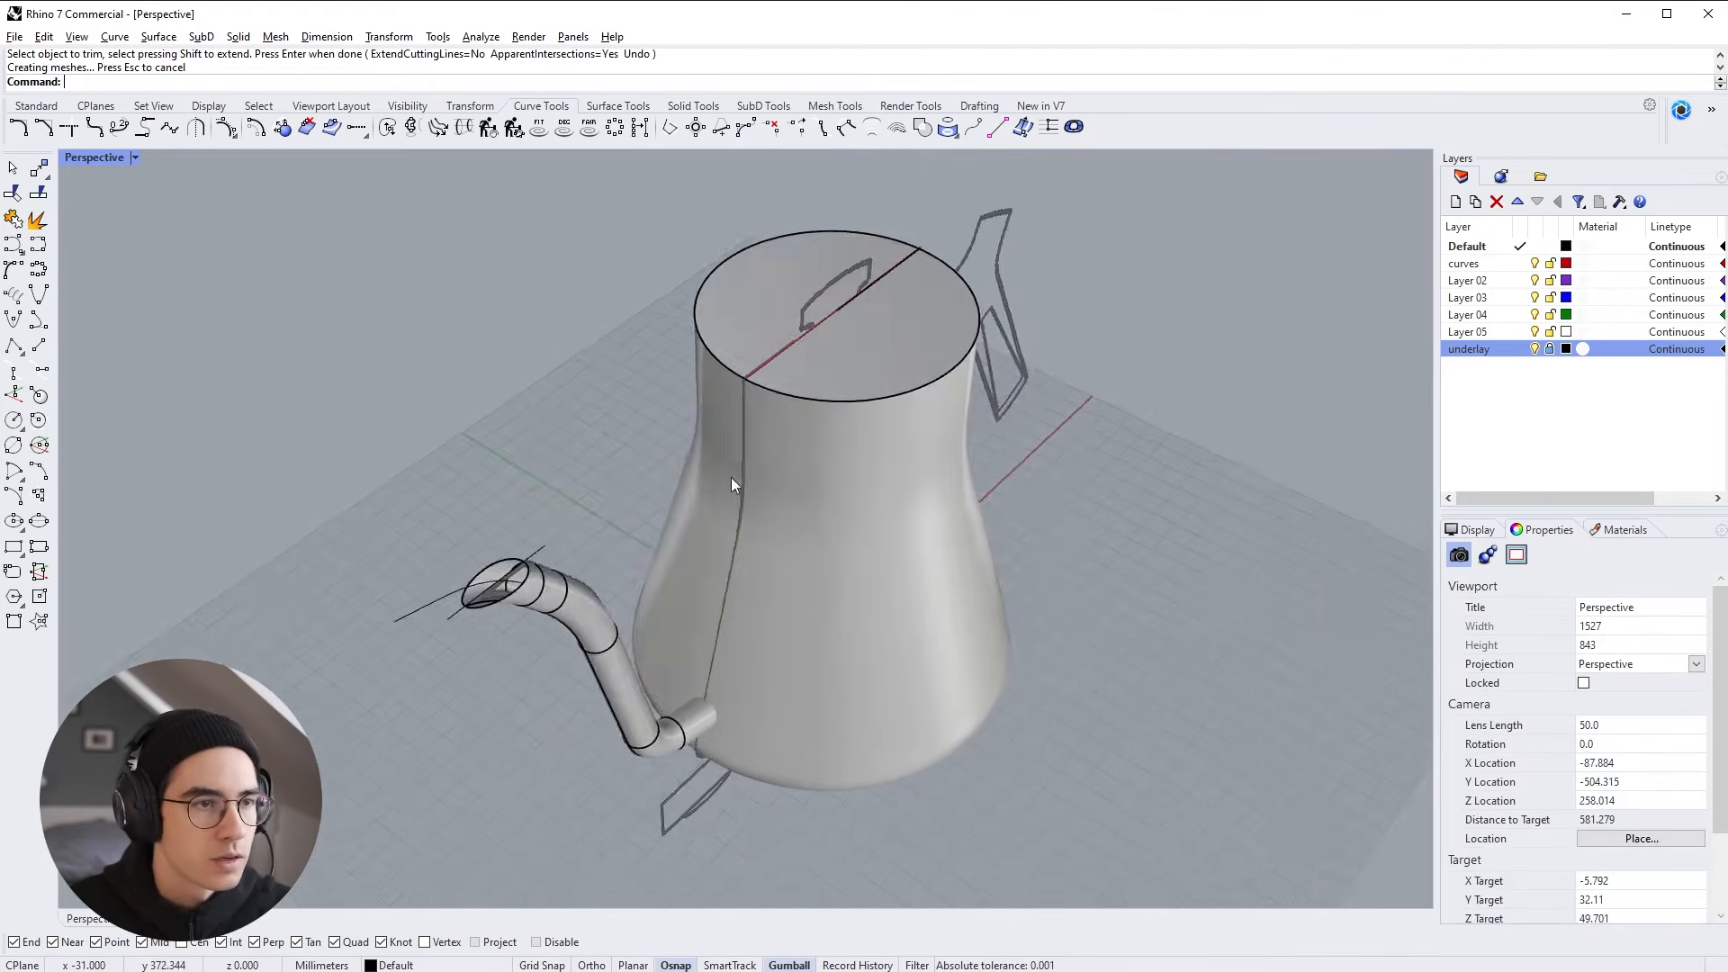
{"action": "right_click_drag", "start_coordinate": [731, 477], "coordinate": [923, 432], "text": "shift"}
{"action": "right_click_drag", "start_coordinate": [920, 333], "coordinate": [898, 375], "text": "shift"}
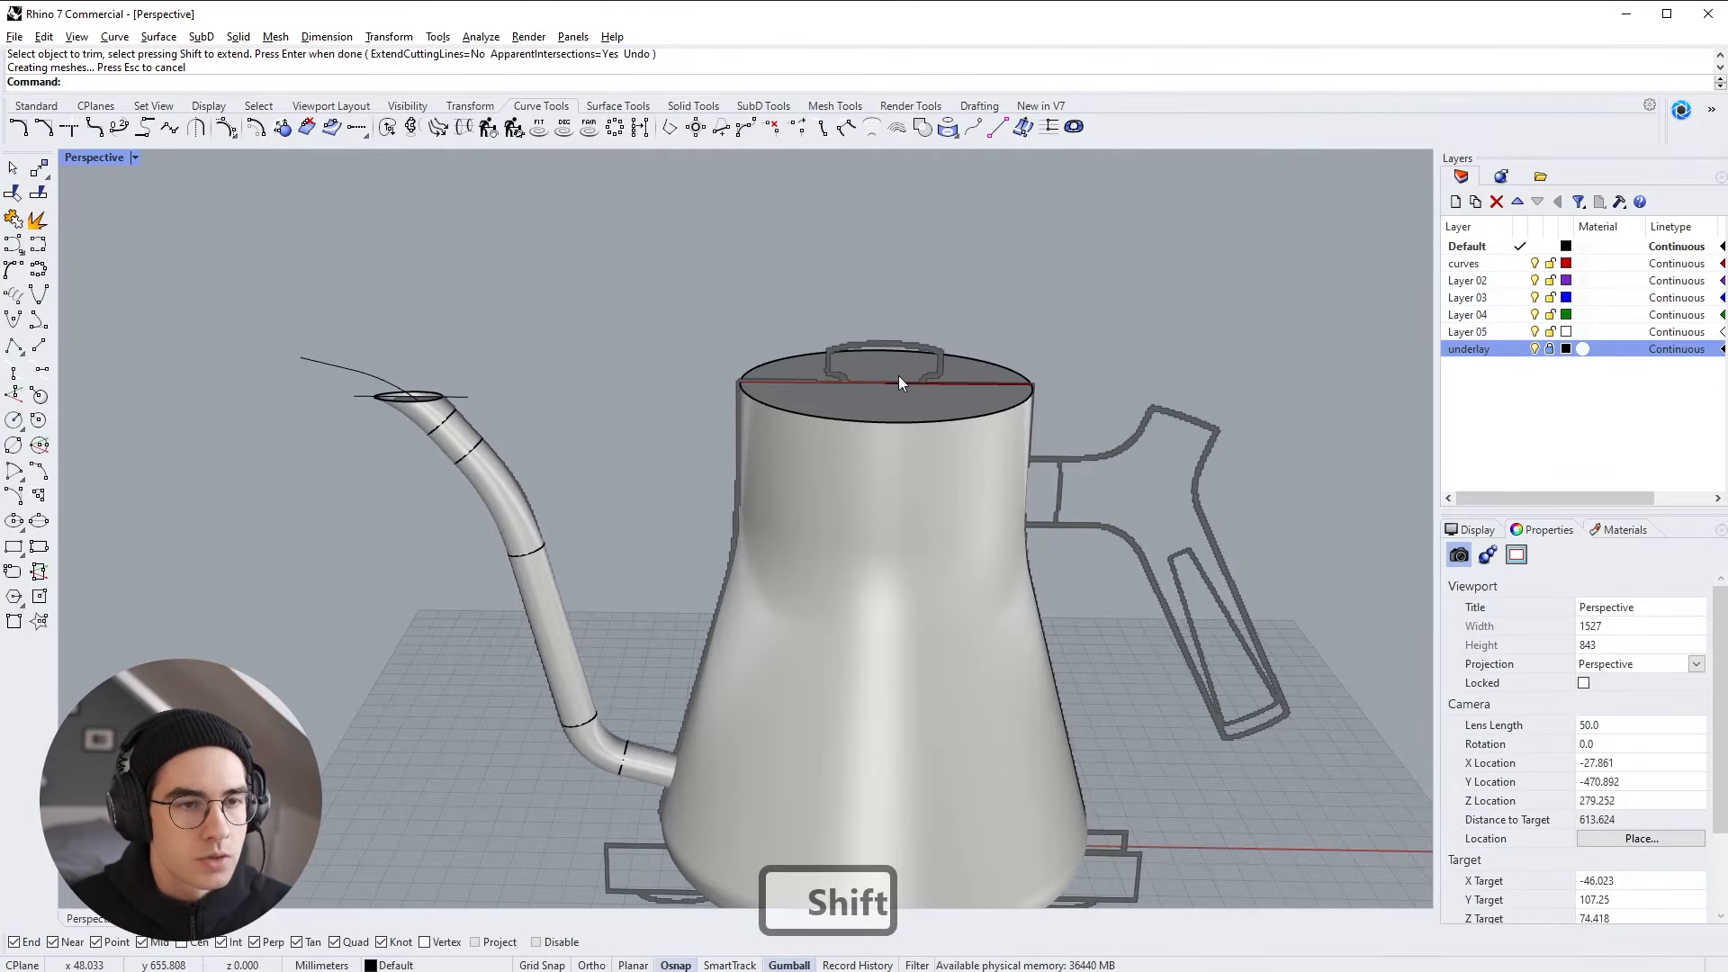
{"action": "double_click", "coordinate": [95, 158]}
{"action": "double_click", "coordinate": [86, 542]}
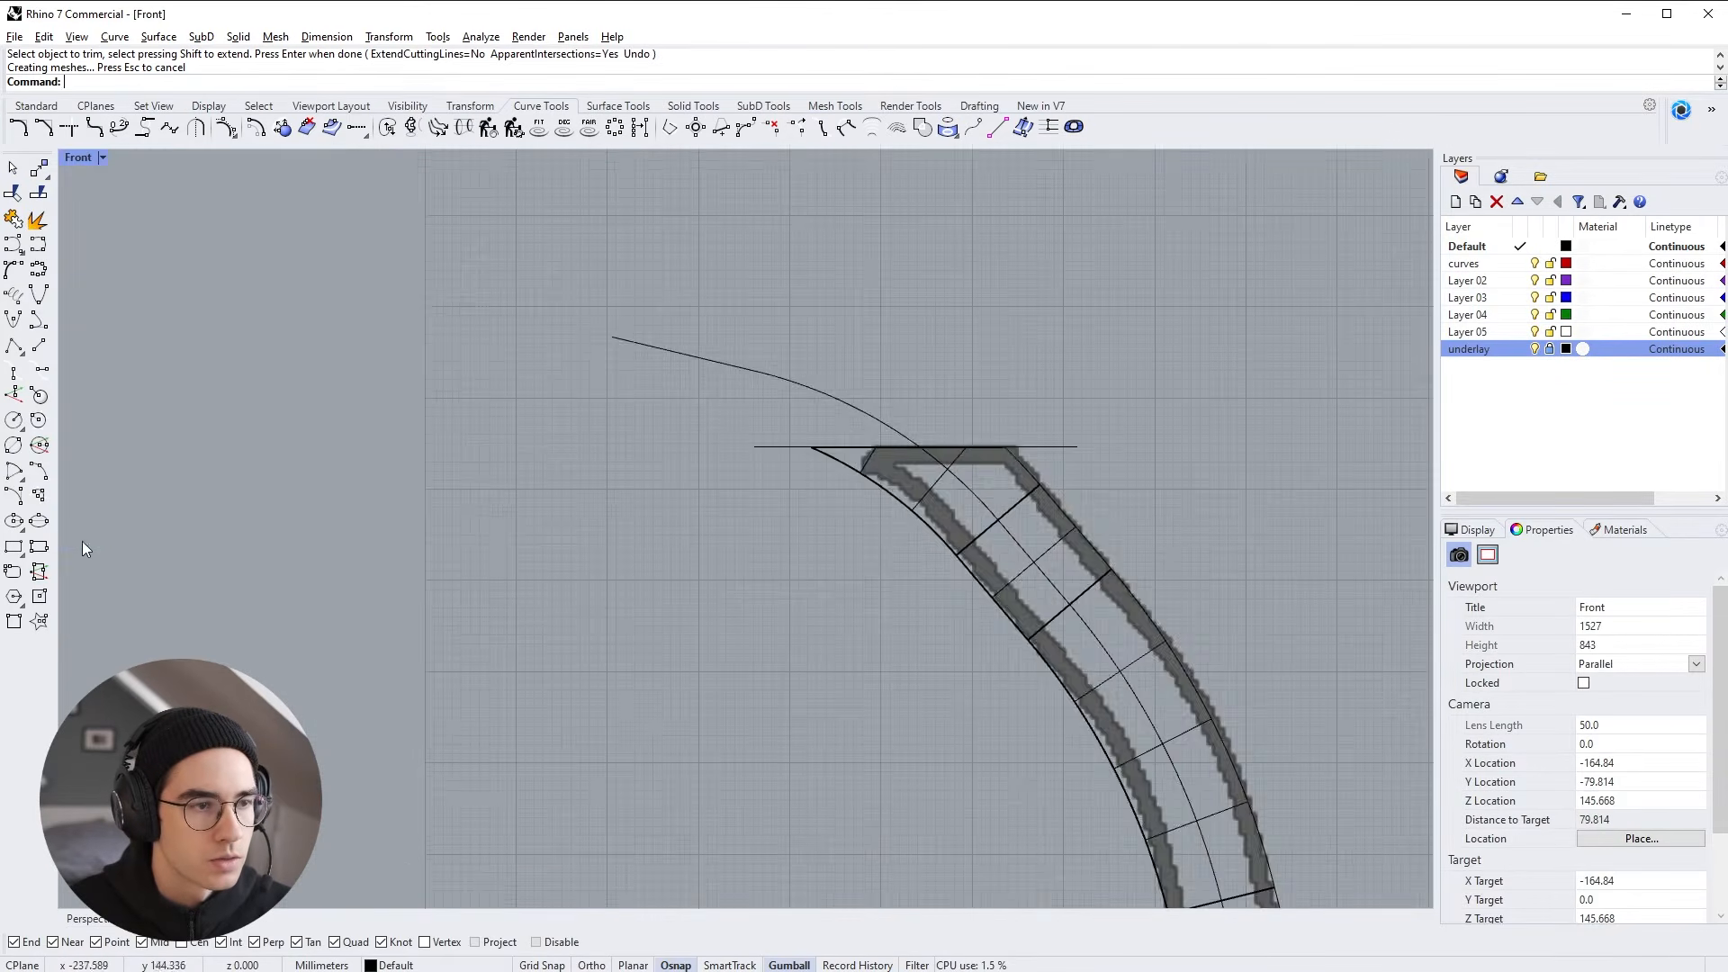
{"action": "scroll", "coordinate": [889, 429], "scroll_direction": "down", "scroll_amount": 8}
{"action": "right_click_drag", "start_coordinate": [1150, 571], "coordinate": [644, 524]}
{"action": "right_click_drag", "start_coordinate": [981, 393], "coordinate": [839, 405]}
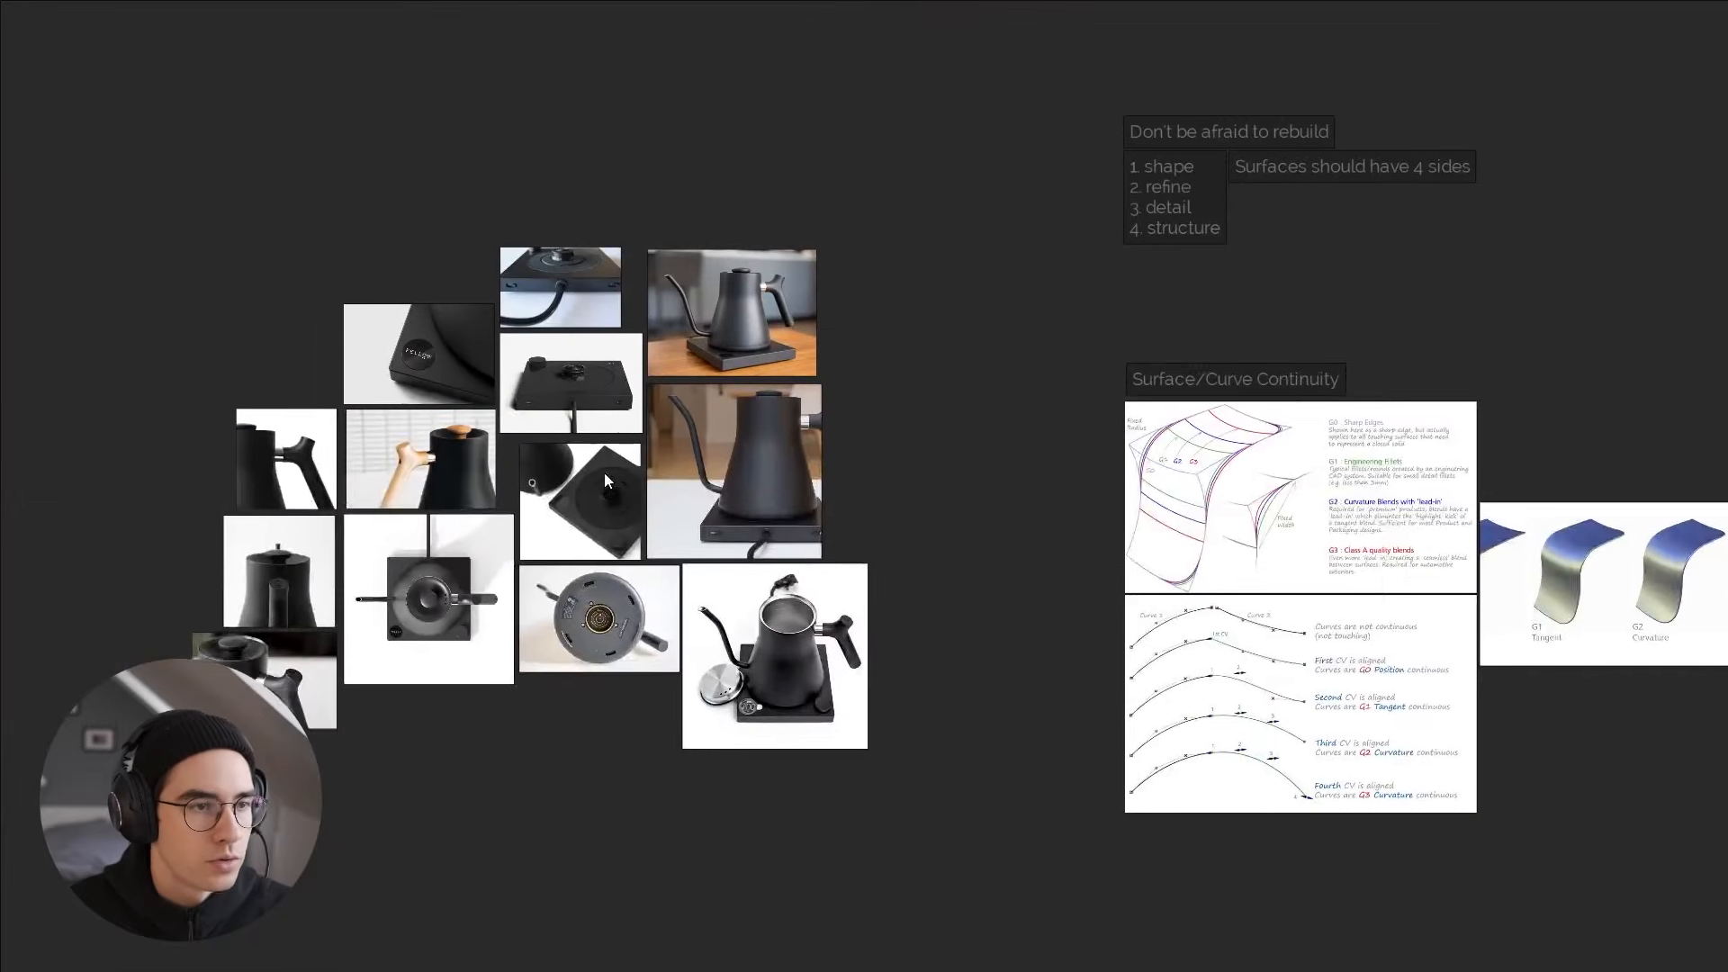
Examine the kettle's lid and knob in the rear and close-up reference photos
{"action": "middle_click_drag", "start_coordinate": [605, 481], "coordinate": [907, 467]}
{"action": "scroll", "coordinate": [585, 506], "scroll_direction": "up", "scroll_amount": 8}
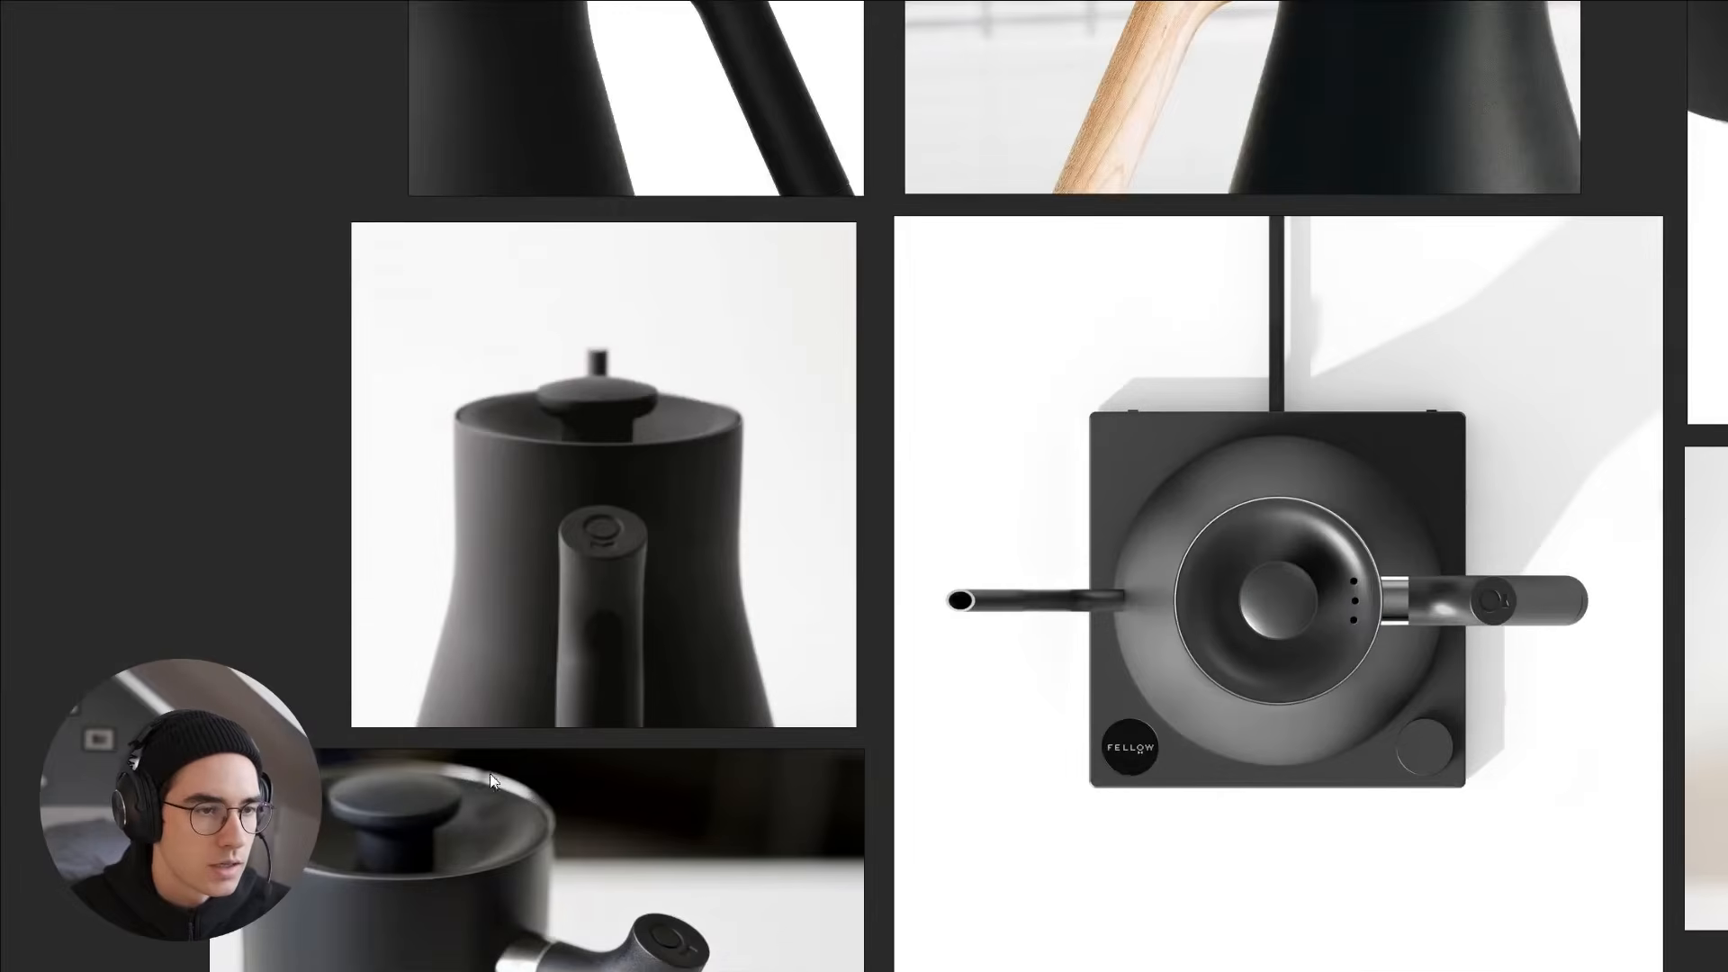
{"action": "middle_click_drag", "start_coordinate": [520, 751], "coordinate": [814, 566]}
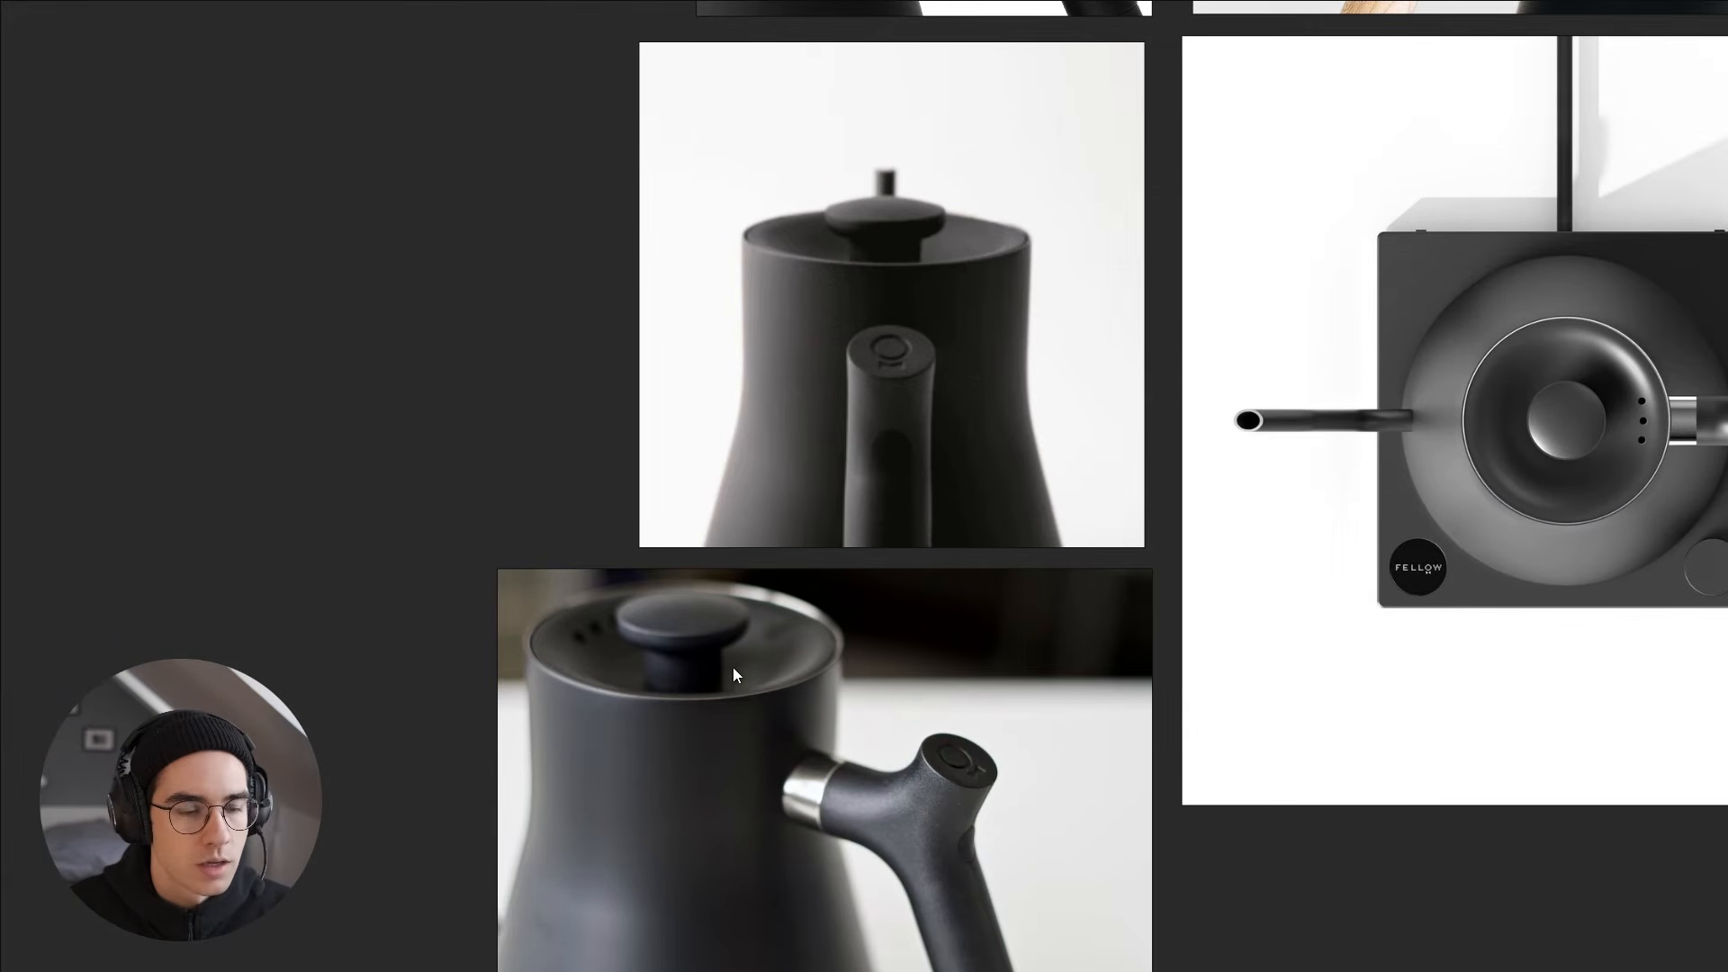
Switch to Rhino and, with grid snap on, draw the knob's closed half-profile polyline through (0,173), (17,173), (17,162), (10,162), (10,140) and (0,140)
{"action": "key", "text": "alt+Tab"}
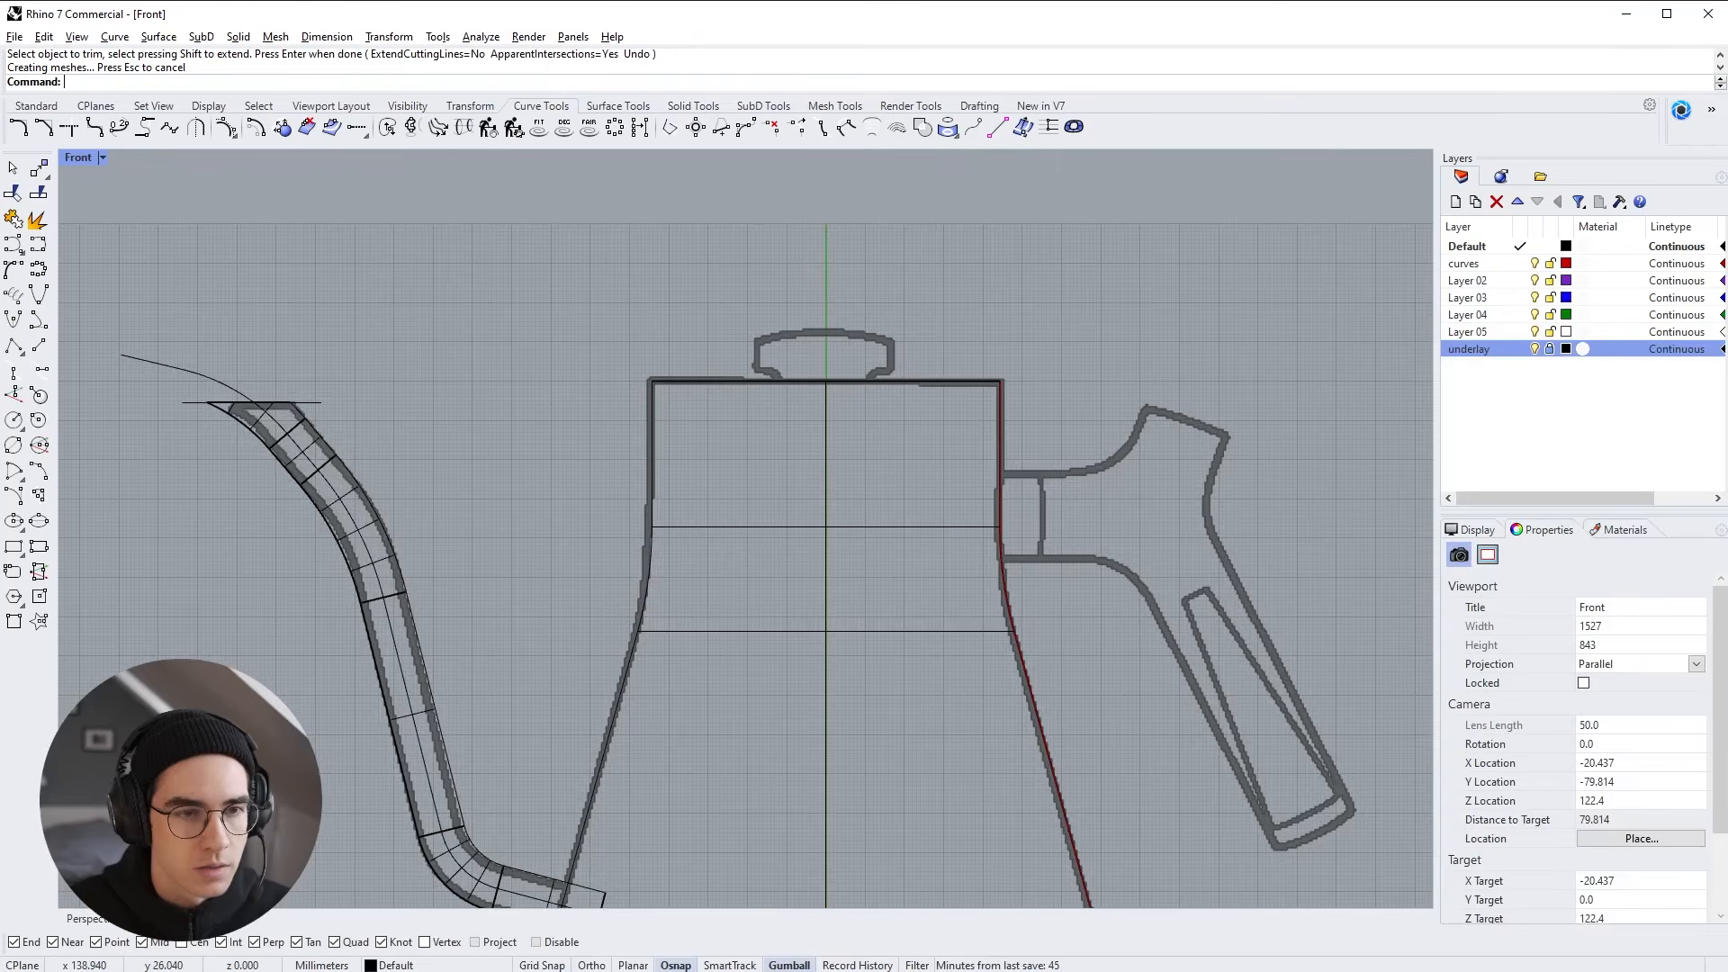
{"action": "left_click", "coordinate": [13, 347]}
{"action": "scroll", "coordinate": [804, 322], "scroll_direction": "up", "scroll_amount": 2}
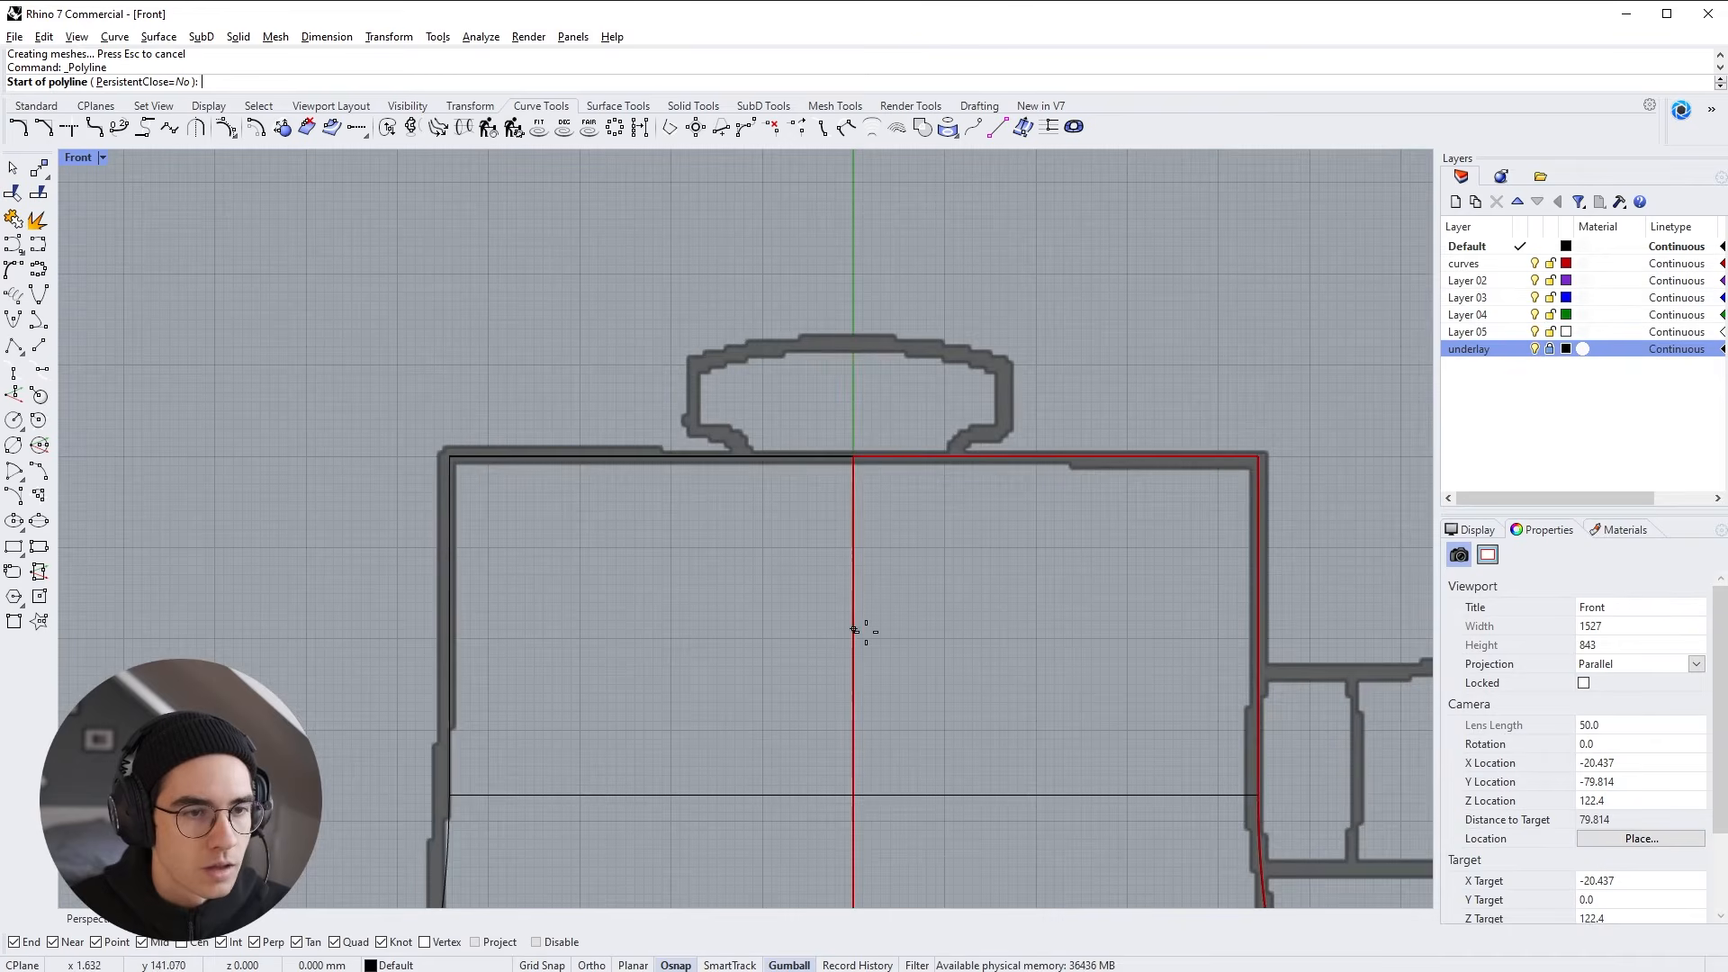
{"action": "key", "text": "F9"}
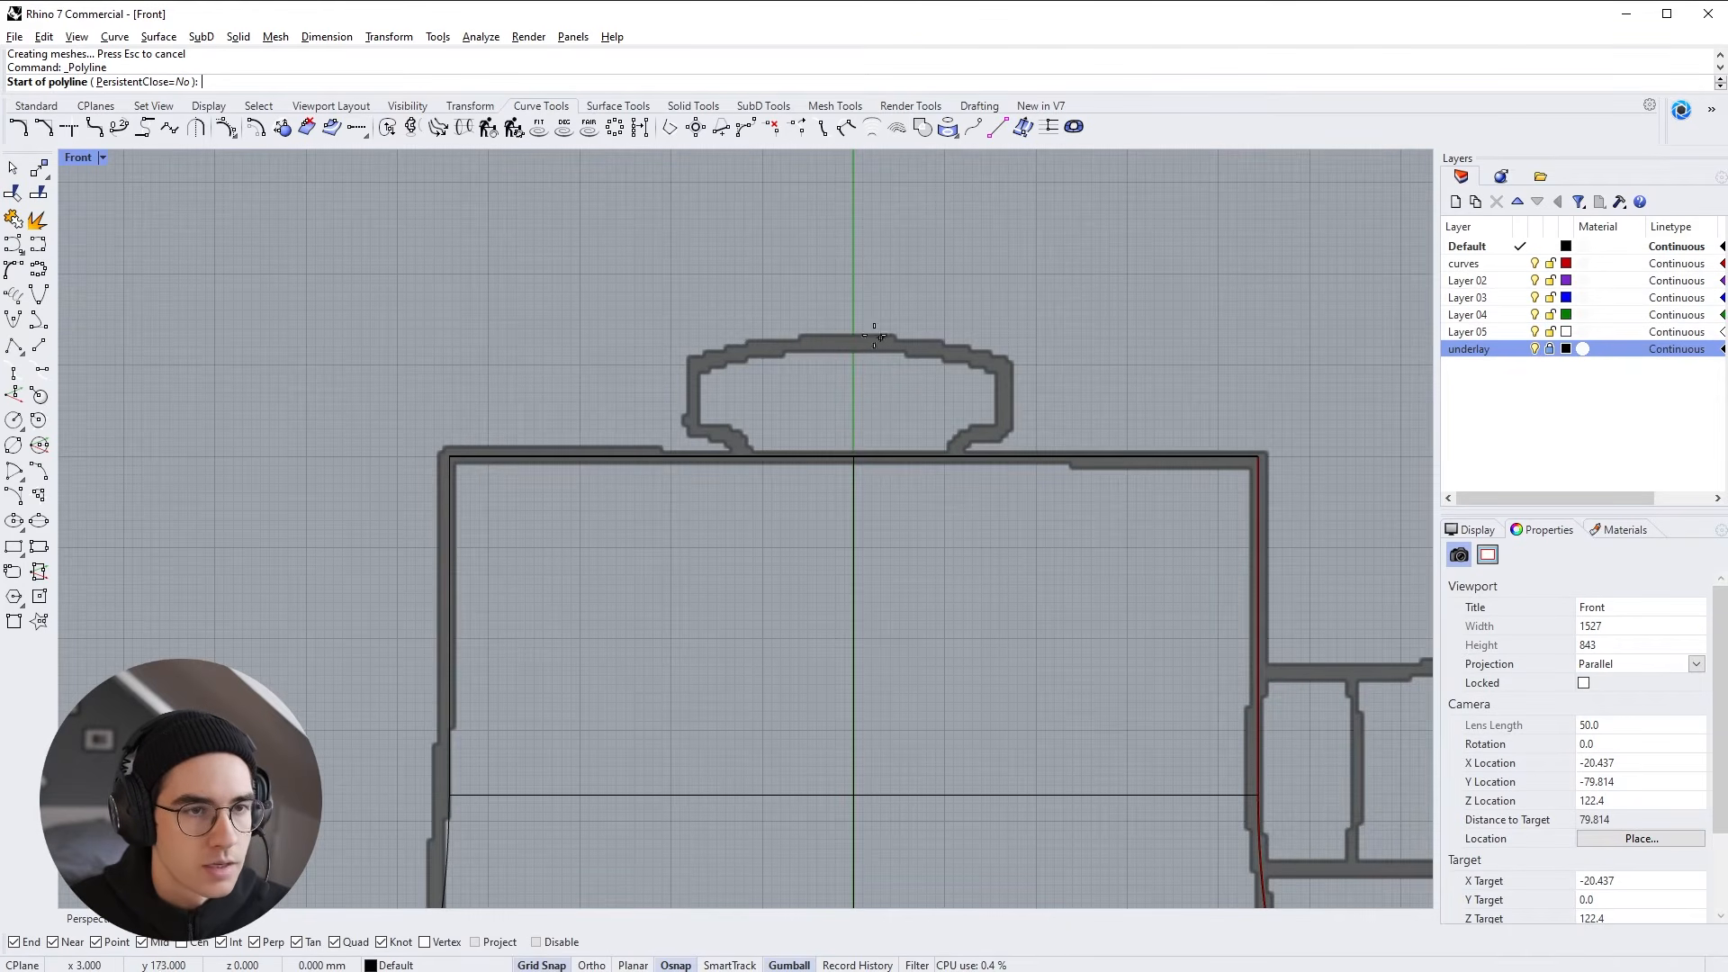
{"action": "left_click", "coordinate": [853, 337]}
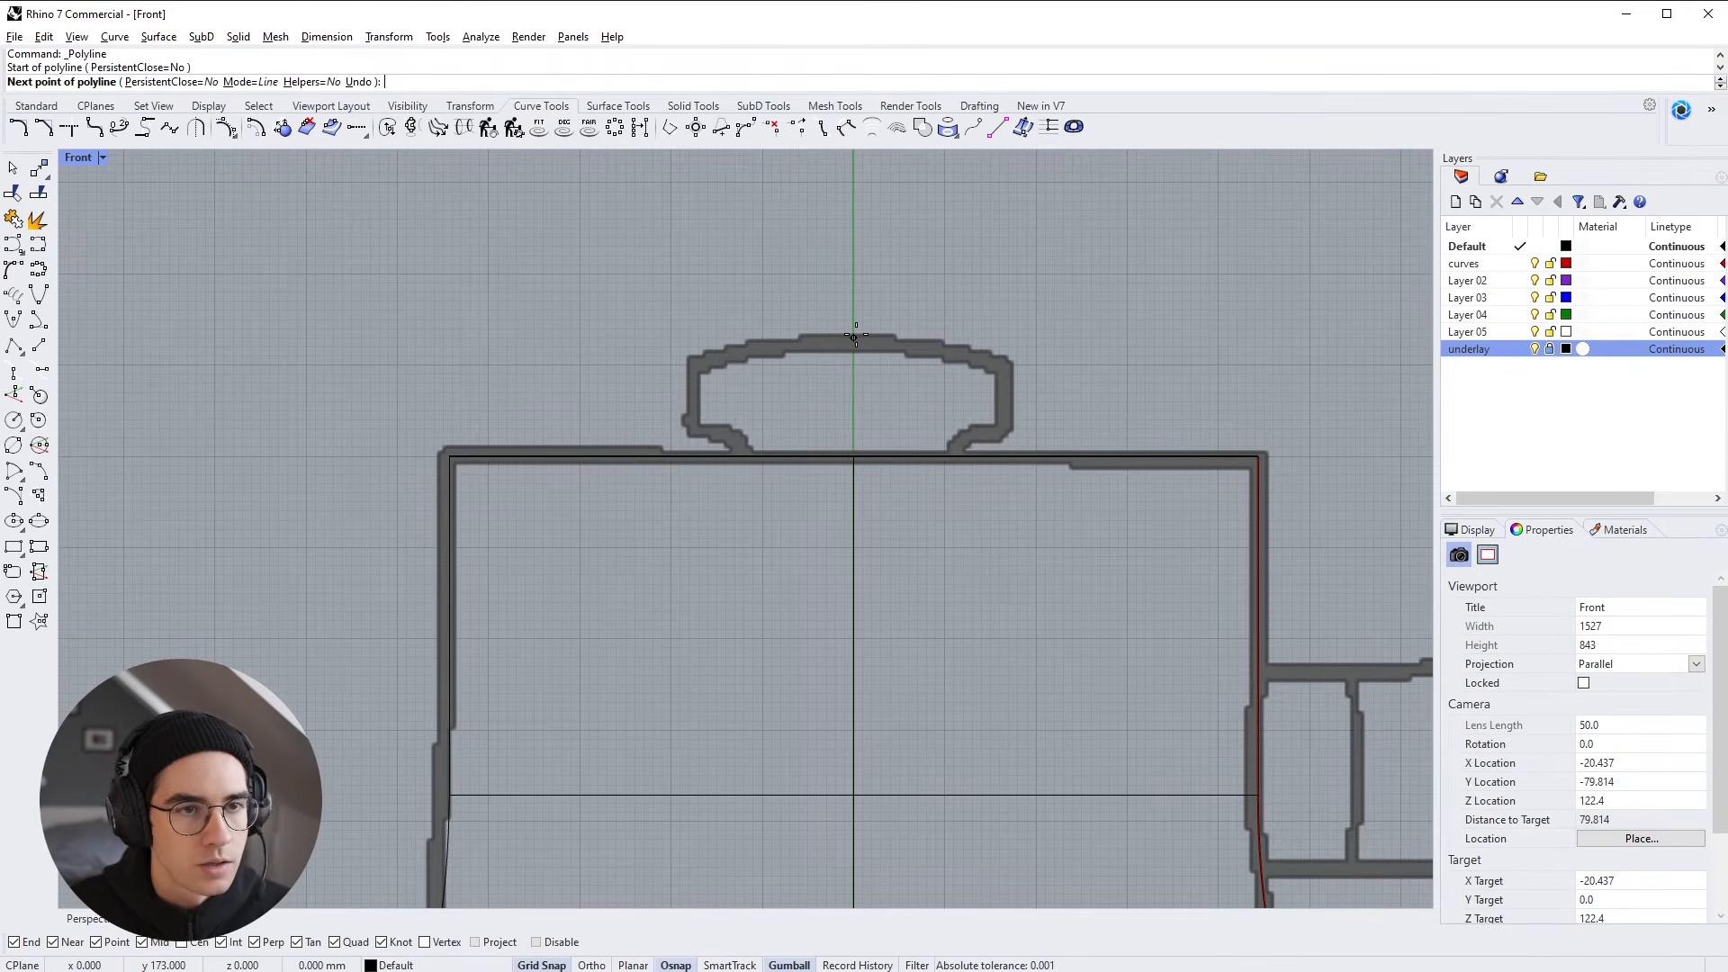
{"action": "left_click", "coordinate": [1007, 338]}
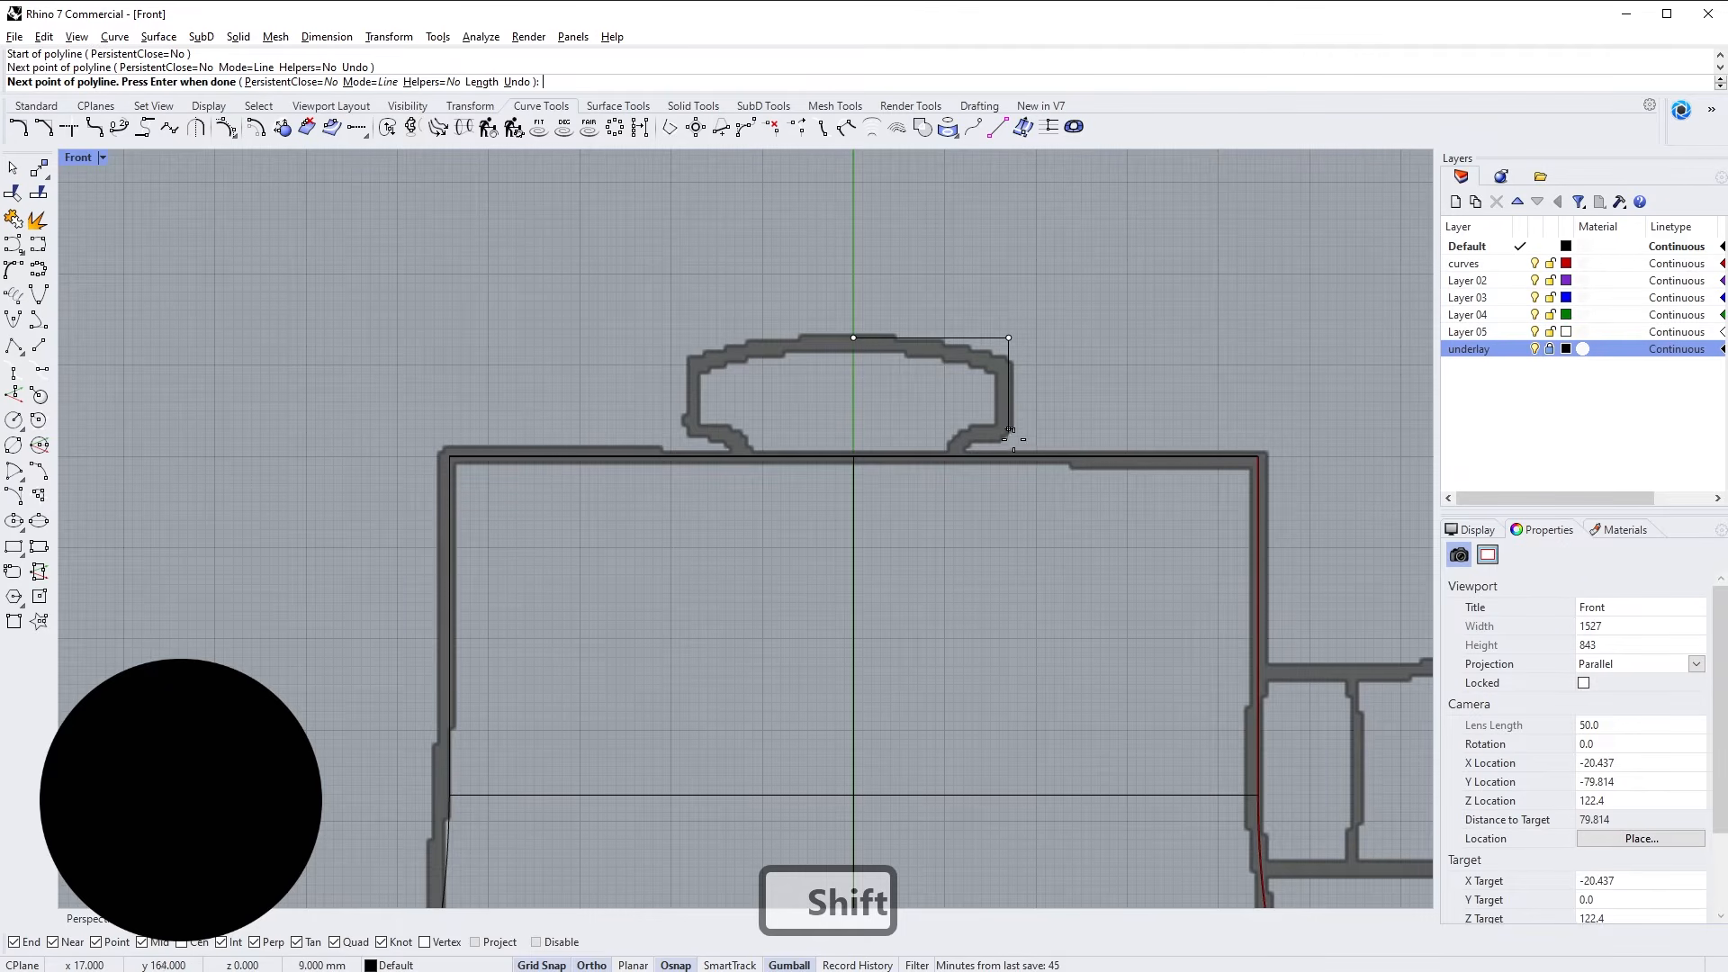
{"action": "left_click", "coordinate": [1007, 438]}
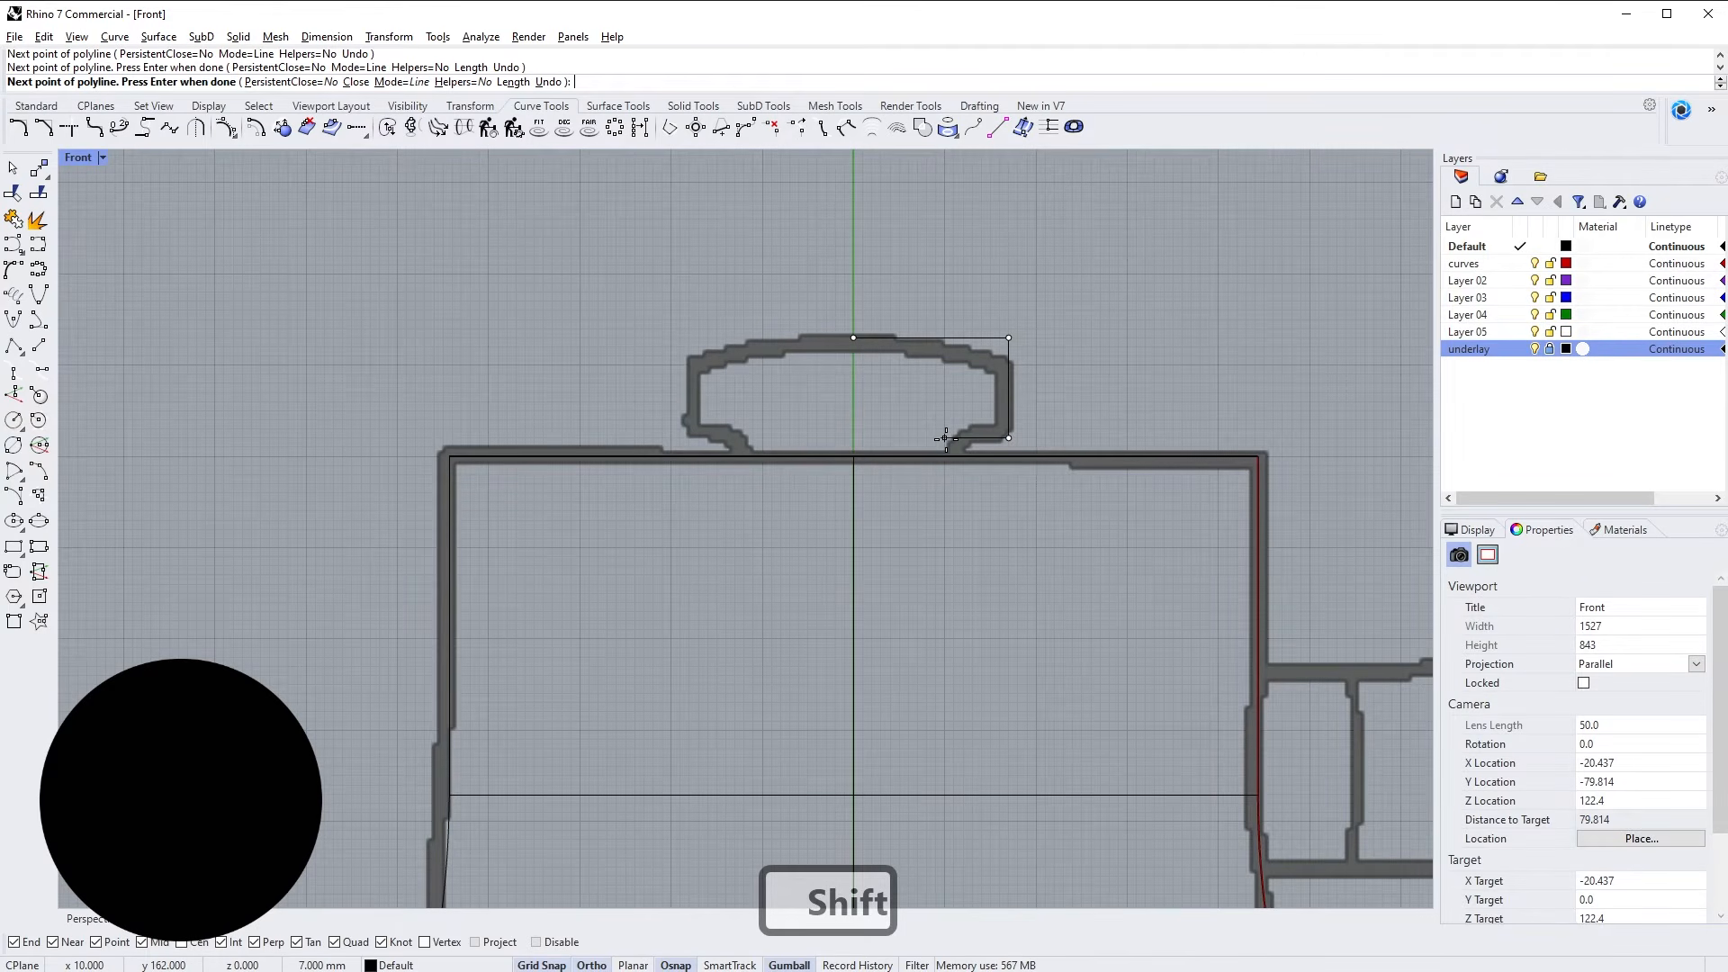
{"action": "left_click", "coordinate": [944, 439]}
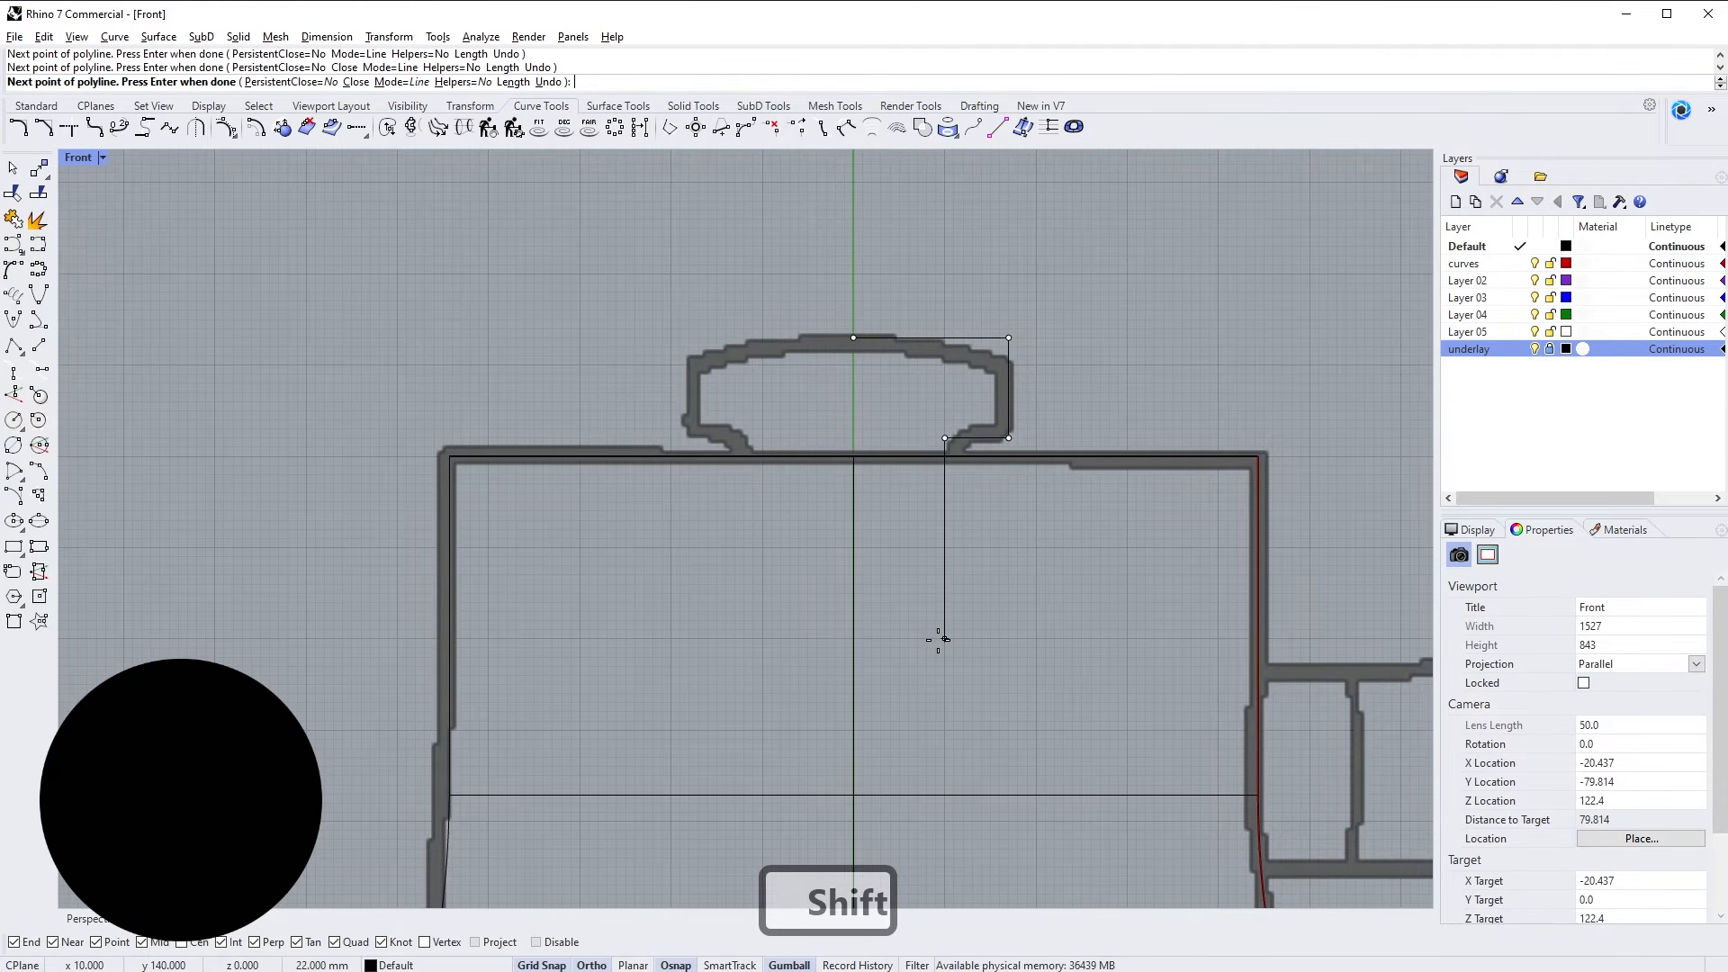
{"action": "left_click", "coordinate": [945, 638]}
{"action": "left_click", "coordinate": [853, 638]}
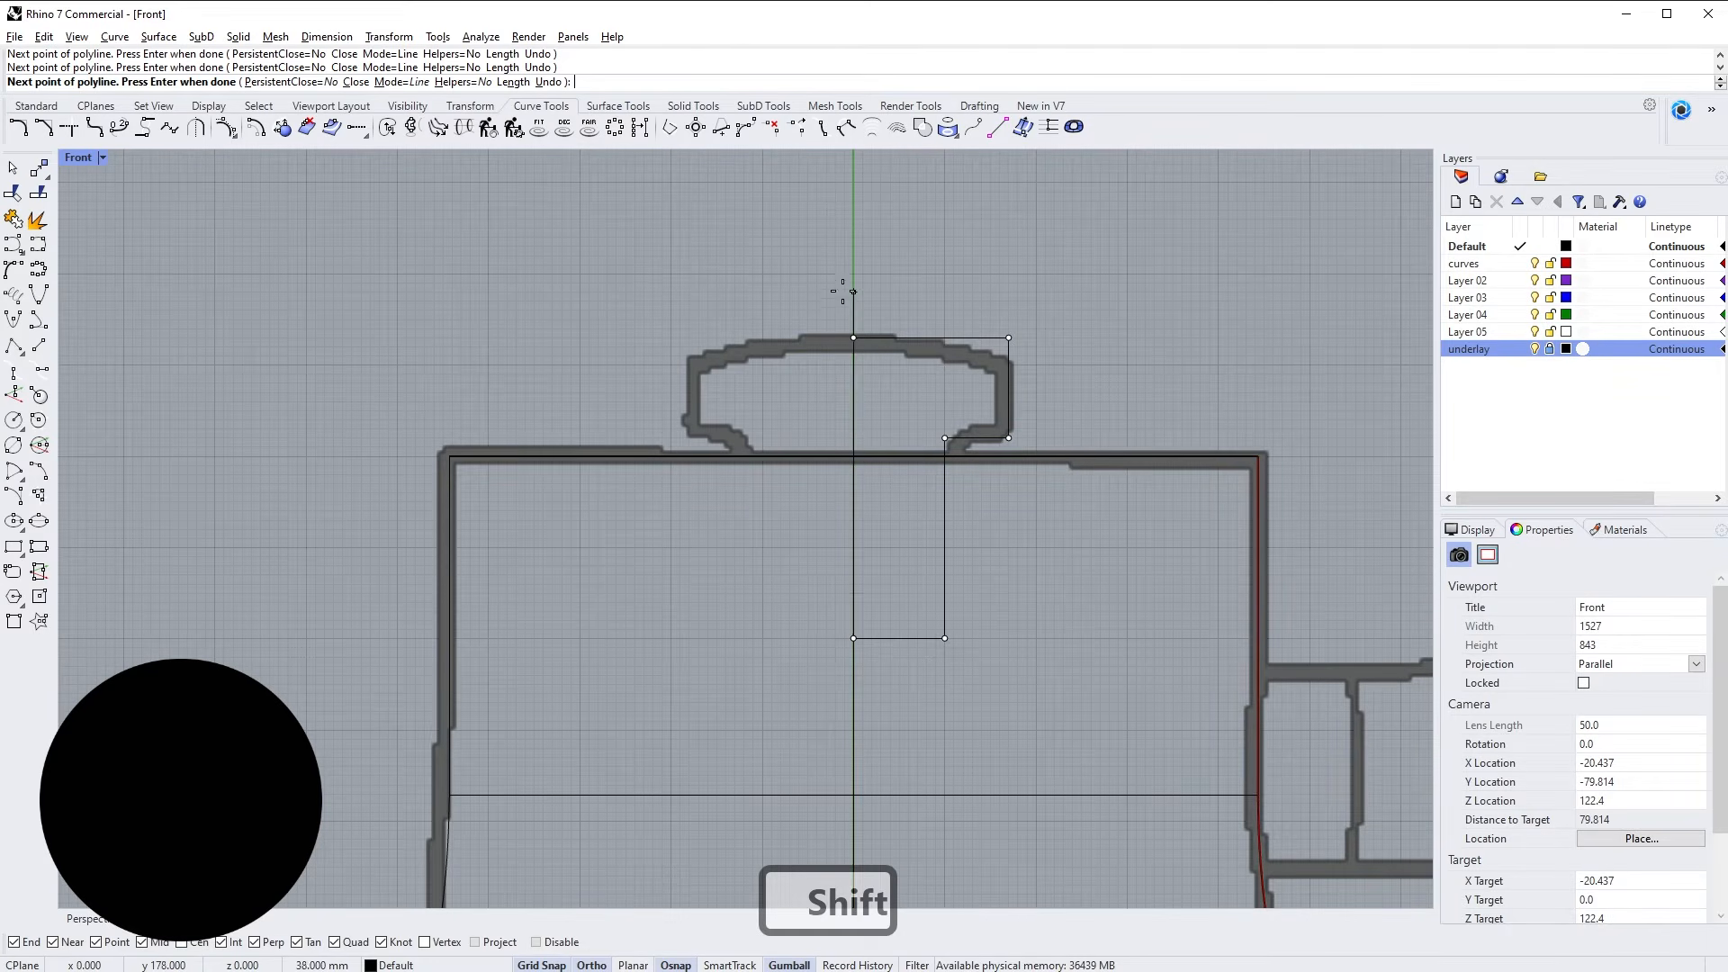
{"action": "left_click", "coordinate": [853, 338]}
{"action": "key", "text": "Escape"}
Explode the knob profile into separate segments and change the top segment to degree 2
{"action": "left_click", "coordinate": [1004, 334]}
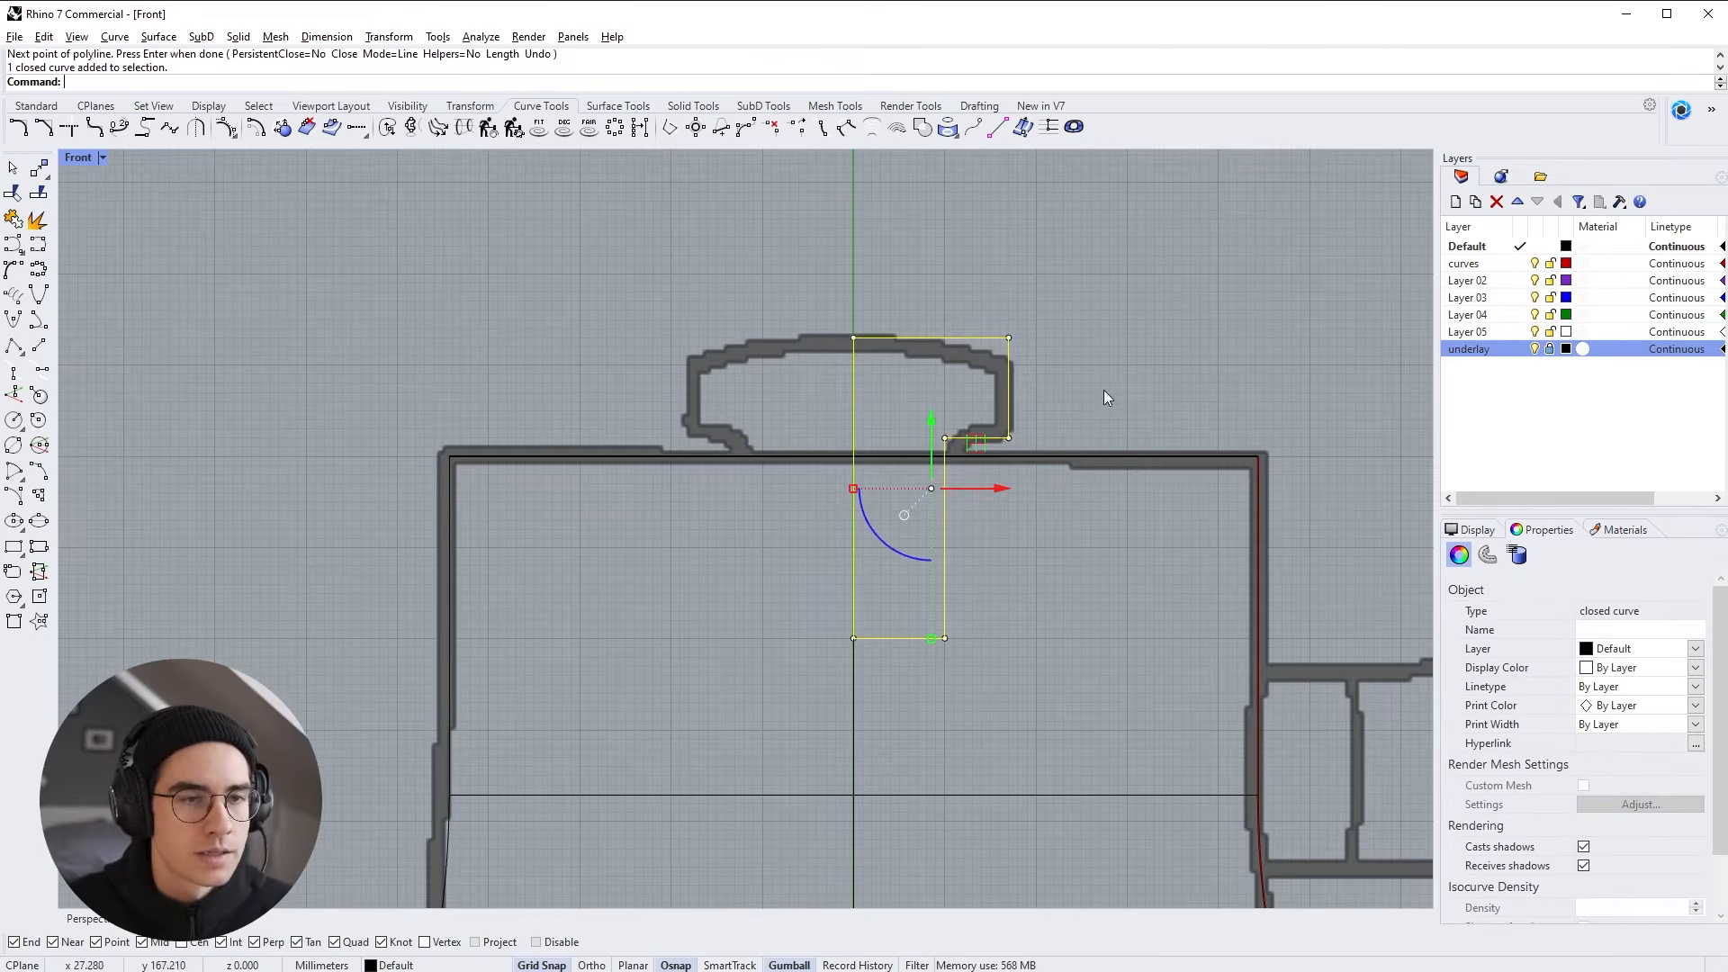
{"action": "left_click", "coordinate": [38, 218]}
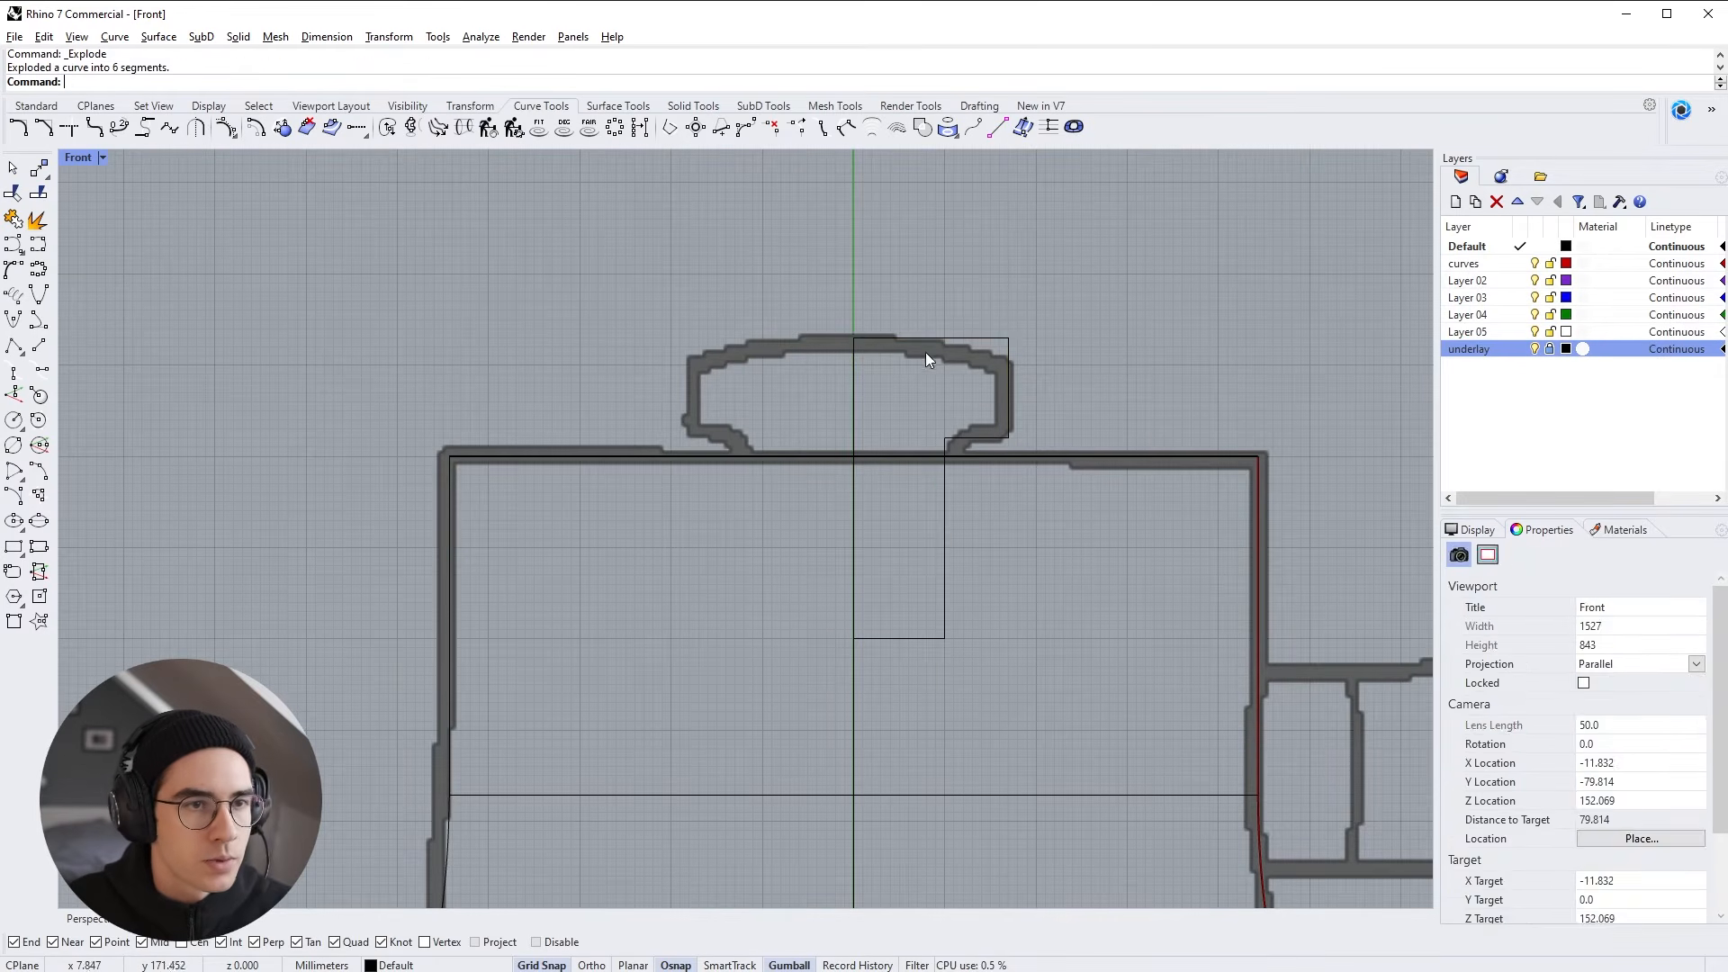
{"action": "left_click", "coordinate": [959, 339]}
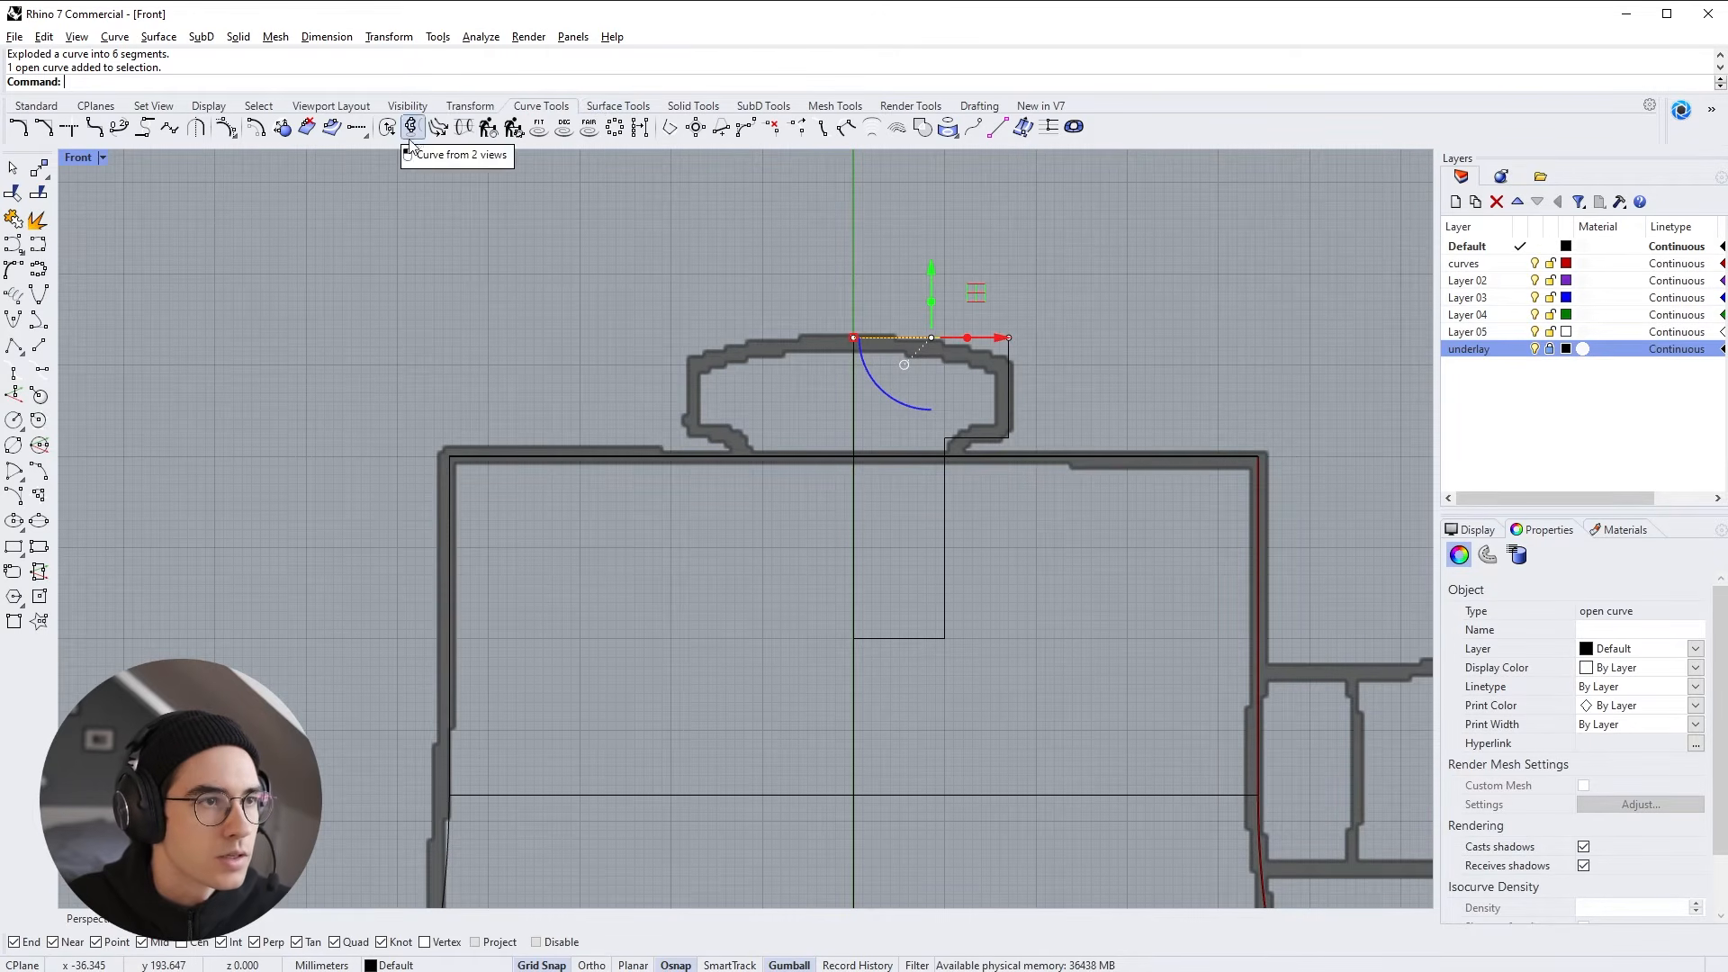
{"action": "left_click", "coordinate": [565, 128]}
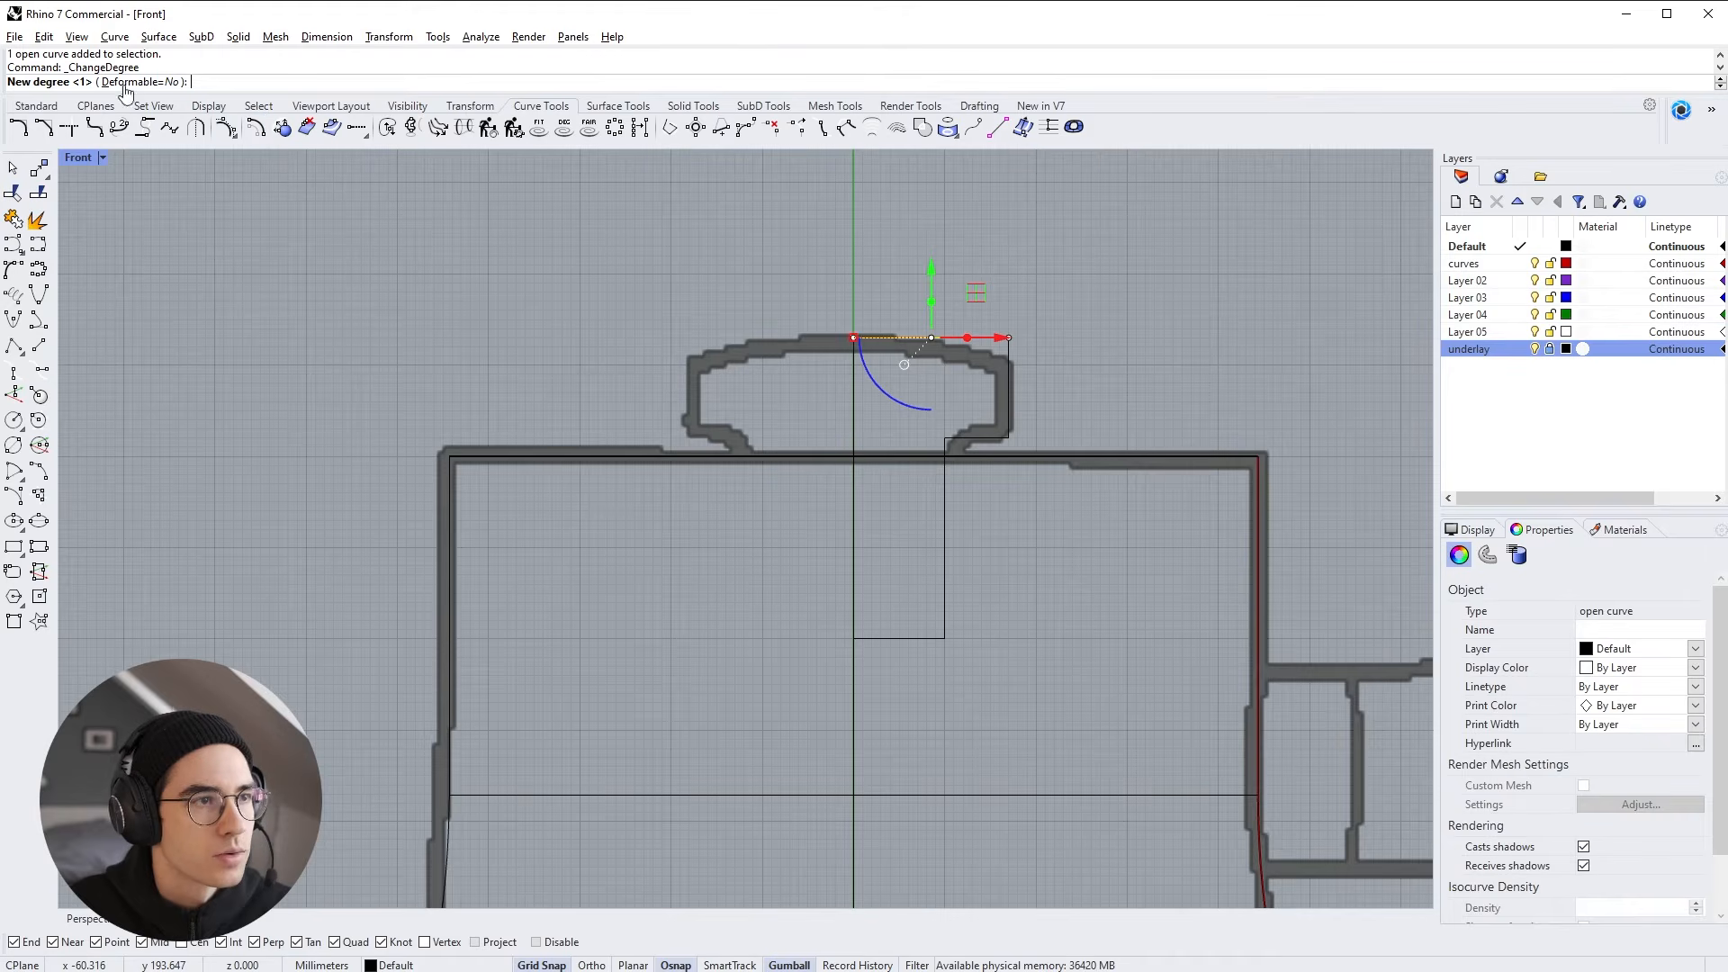
{"action": "type", "text": "2"}
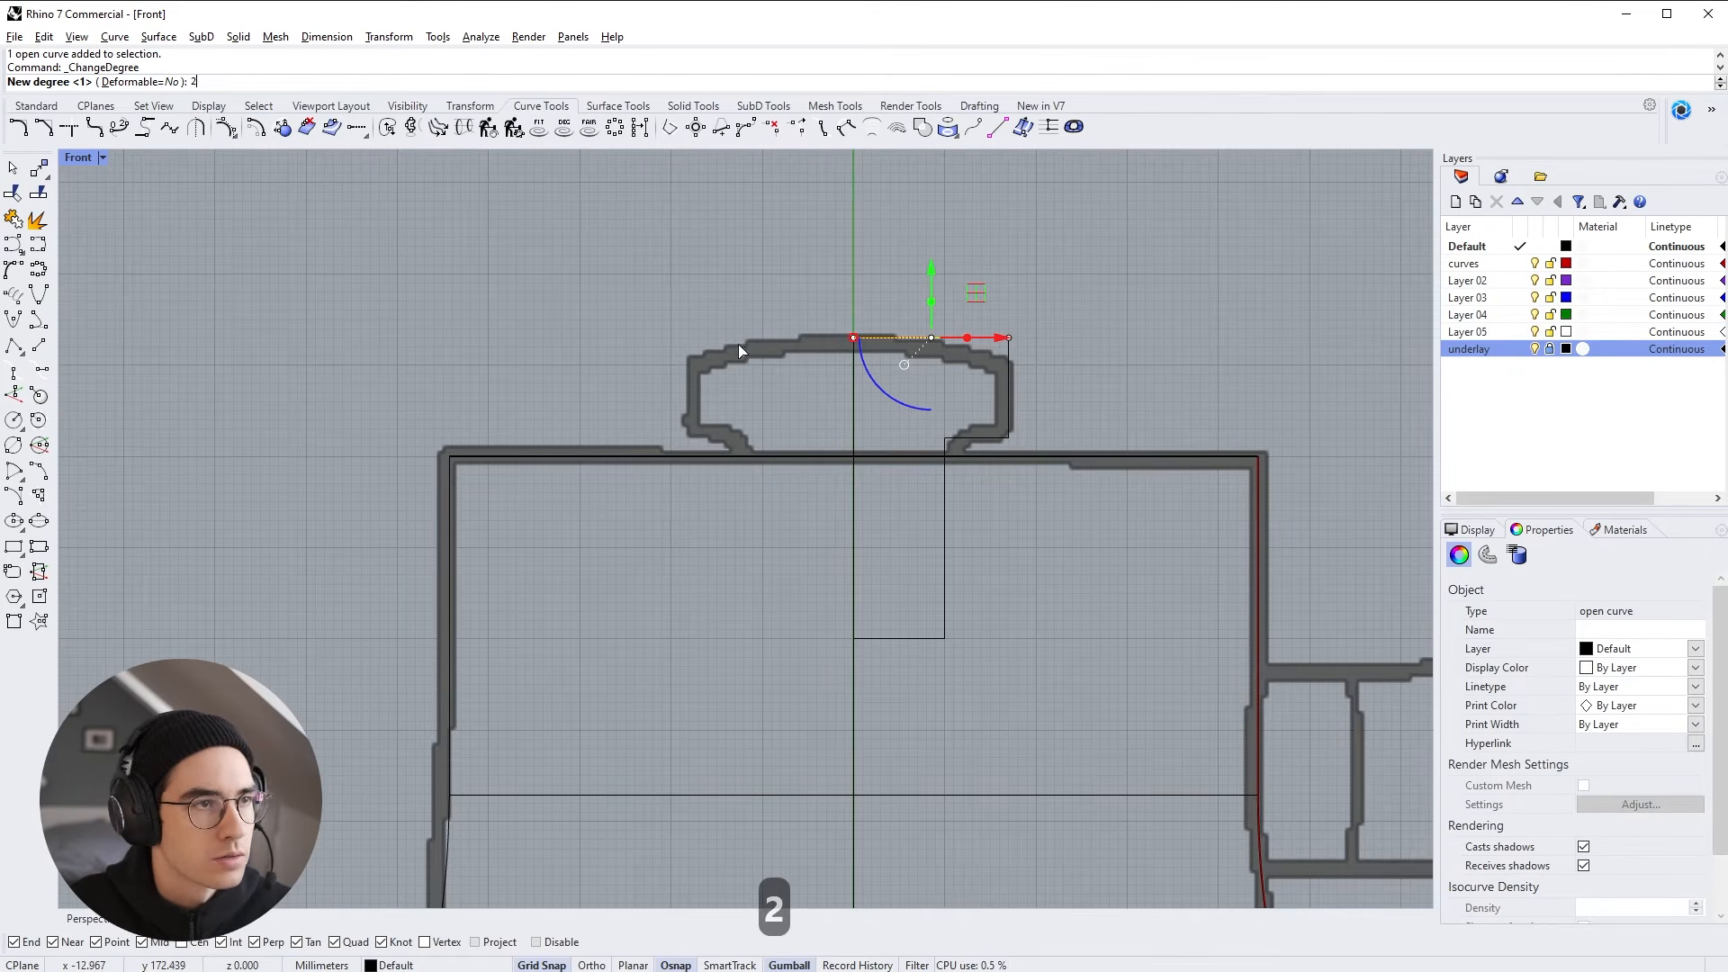
{"action": "key", "text": "Return"}
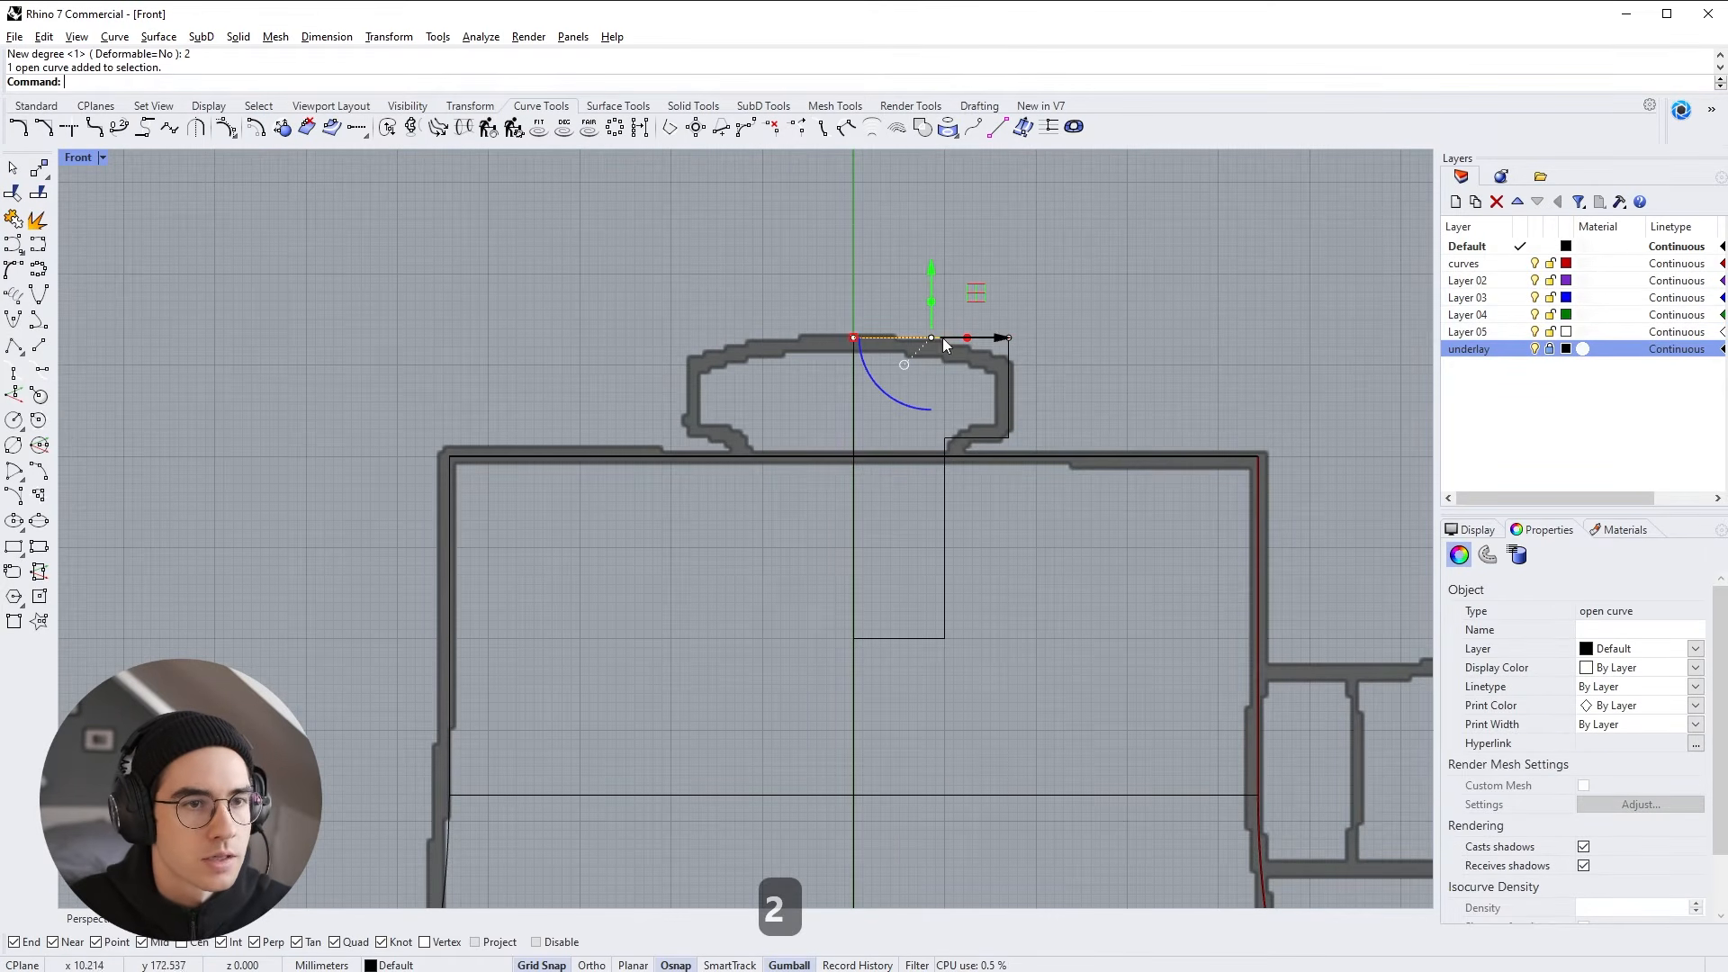
Lower the shared outer corner of the knob's top and side segments to follow the underlay, bowing the top edge
{"action": "left_click", "coordinate": [1007, 337]}
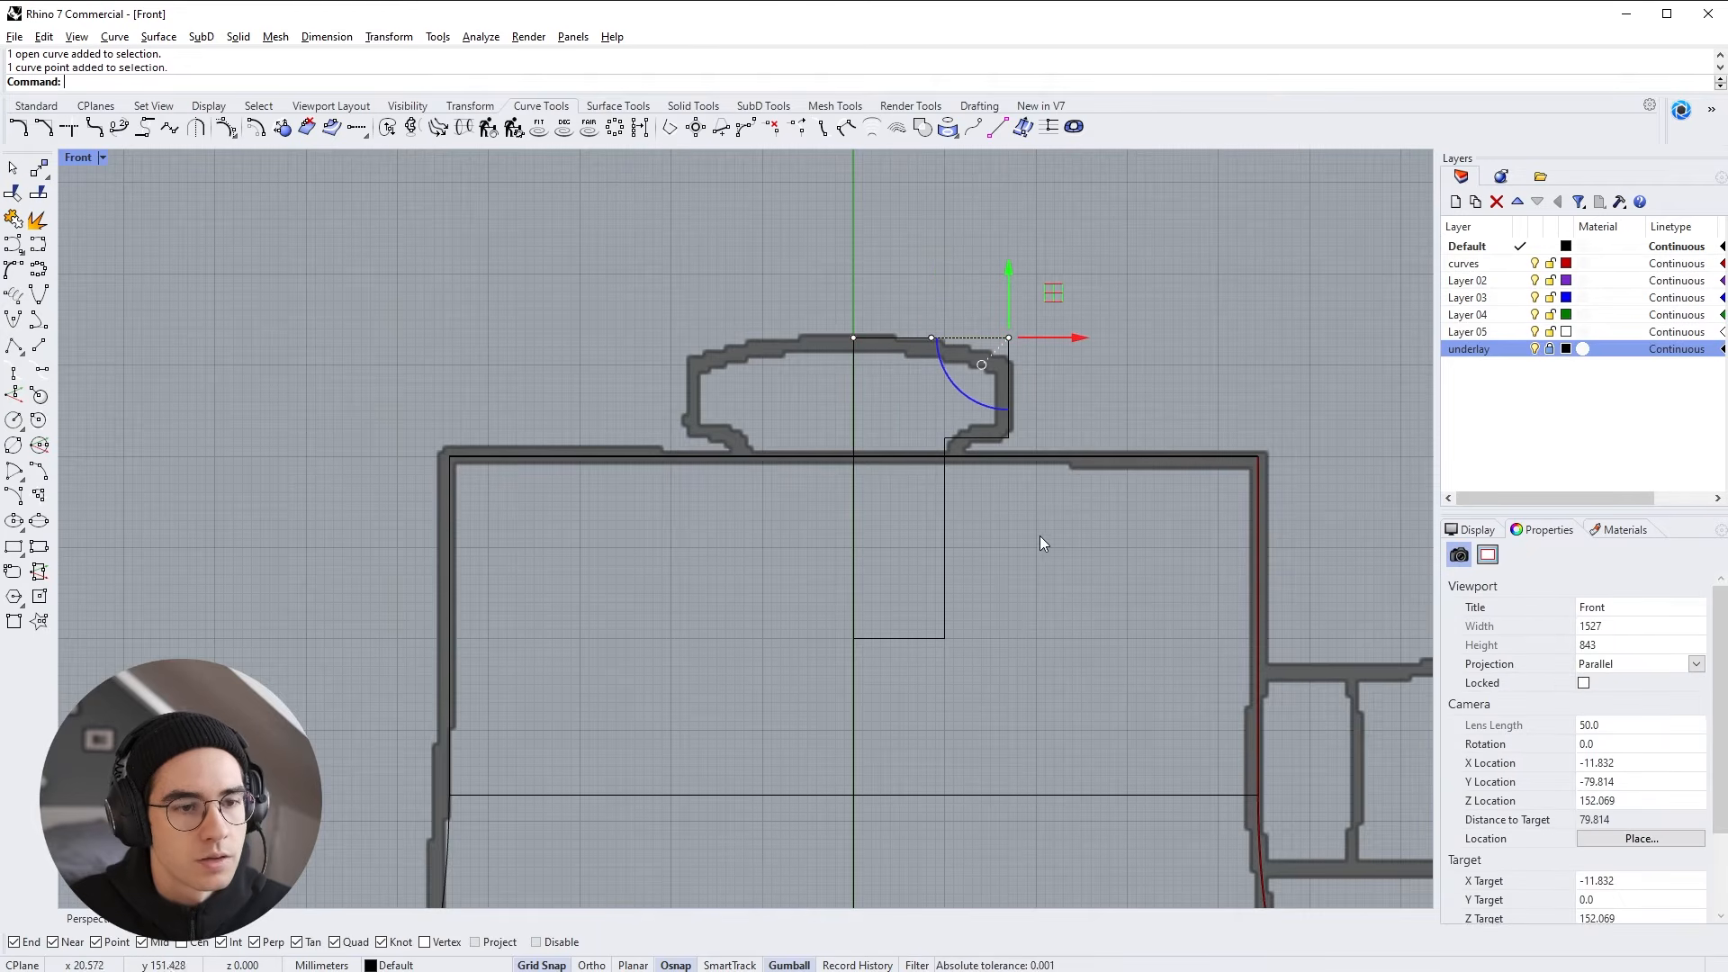
{"action": "key", "text": "ctrl+z"}
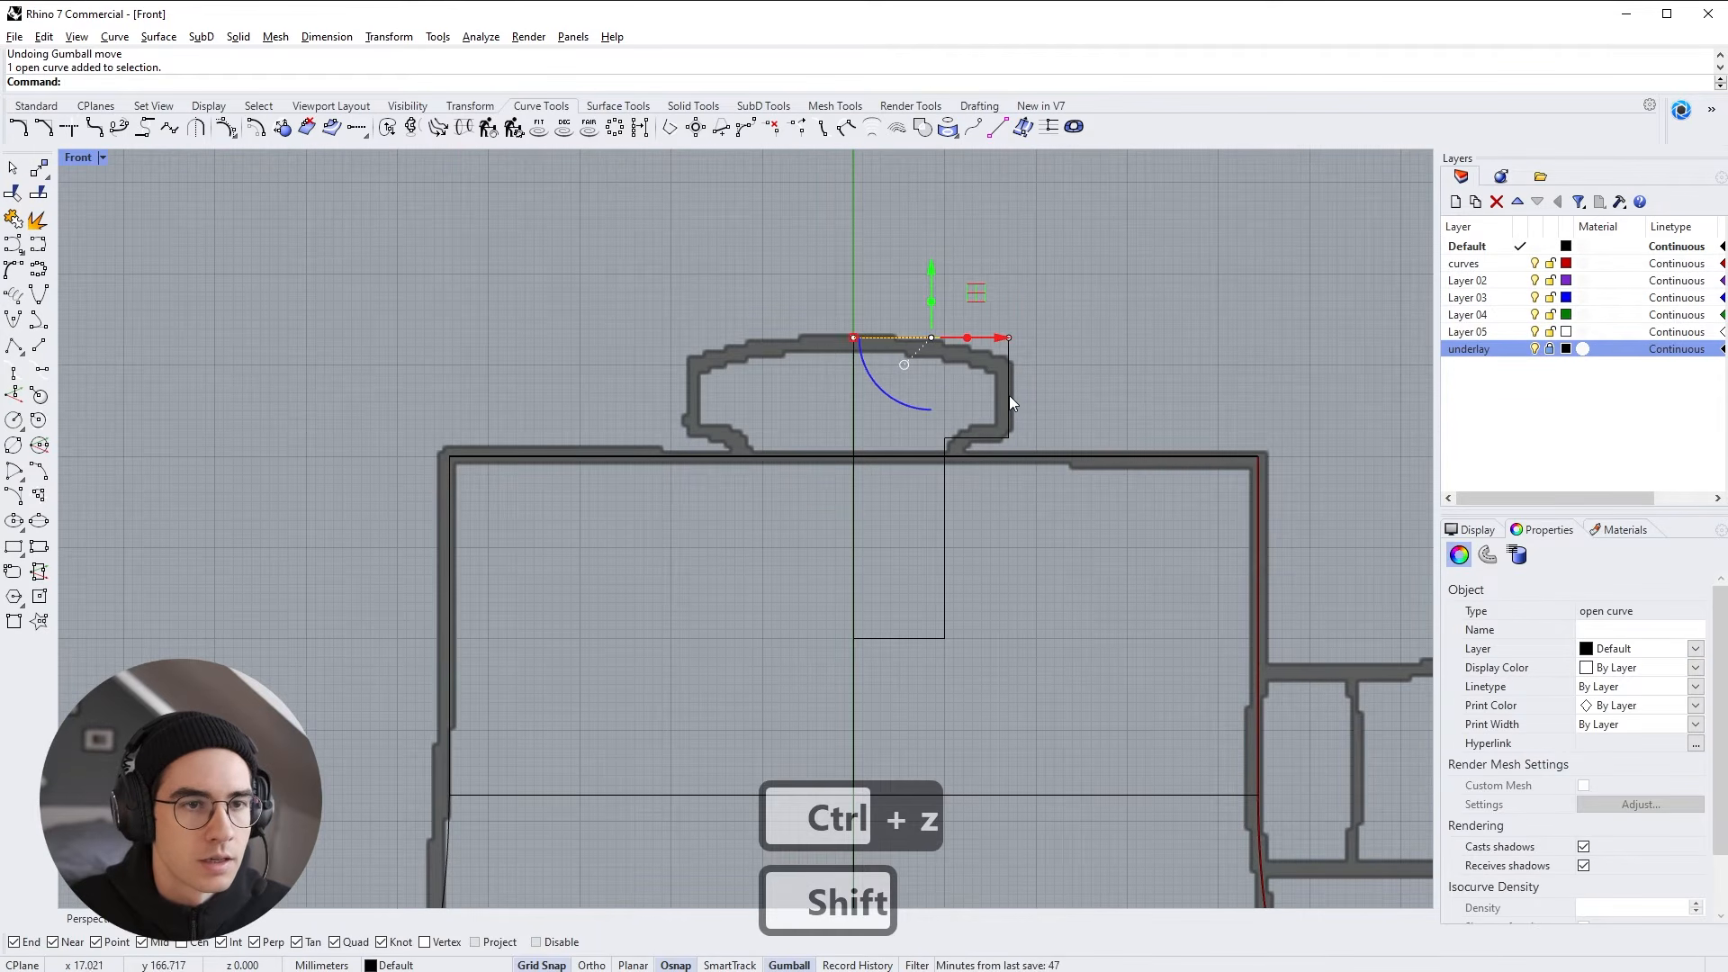
{"action": "left_click", "coordinate": [1008, 396], "text": "shift"}
{"action": "mouse_move", "coordinate": [987, 293]}
{"action": "left_mouse_down"}
{"action": "mouse_move", "coordinate": [1039, 359]}
{"action": "mouse_move", "coordinate": [1006, 273]}
{"action": "mouse_move", "coordinate": [1006, 294]}
{"action": "left_mouse_up"}
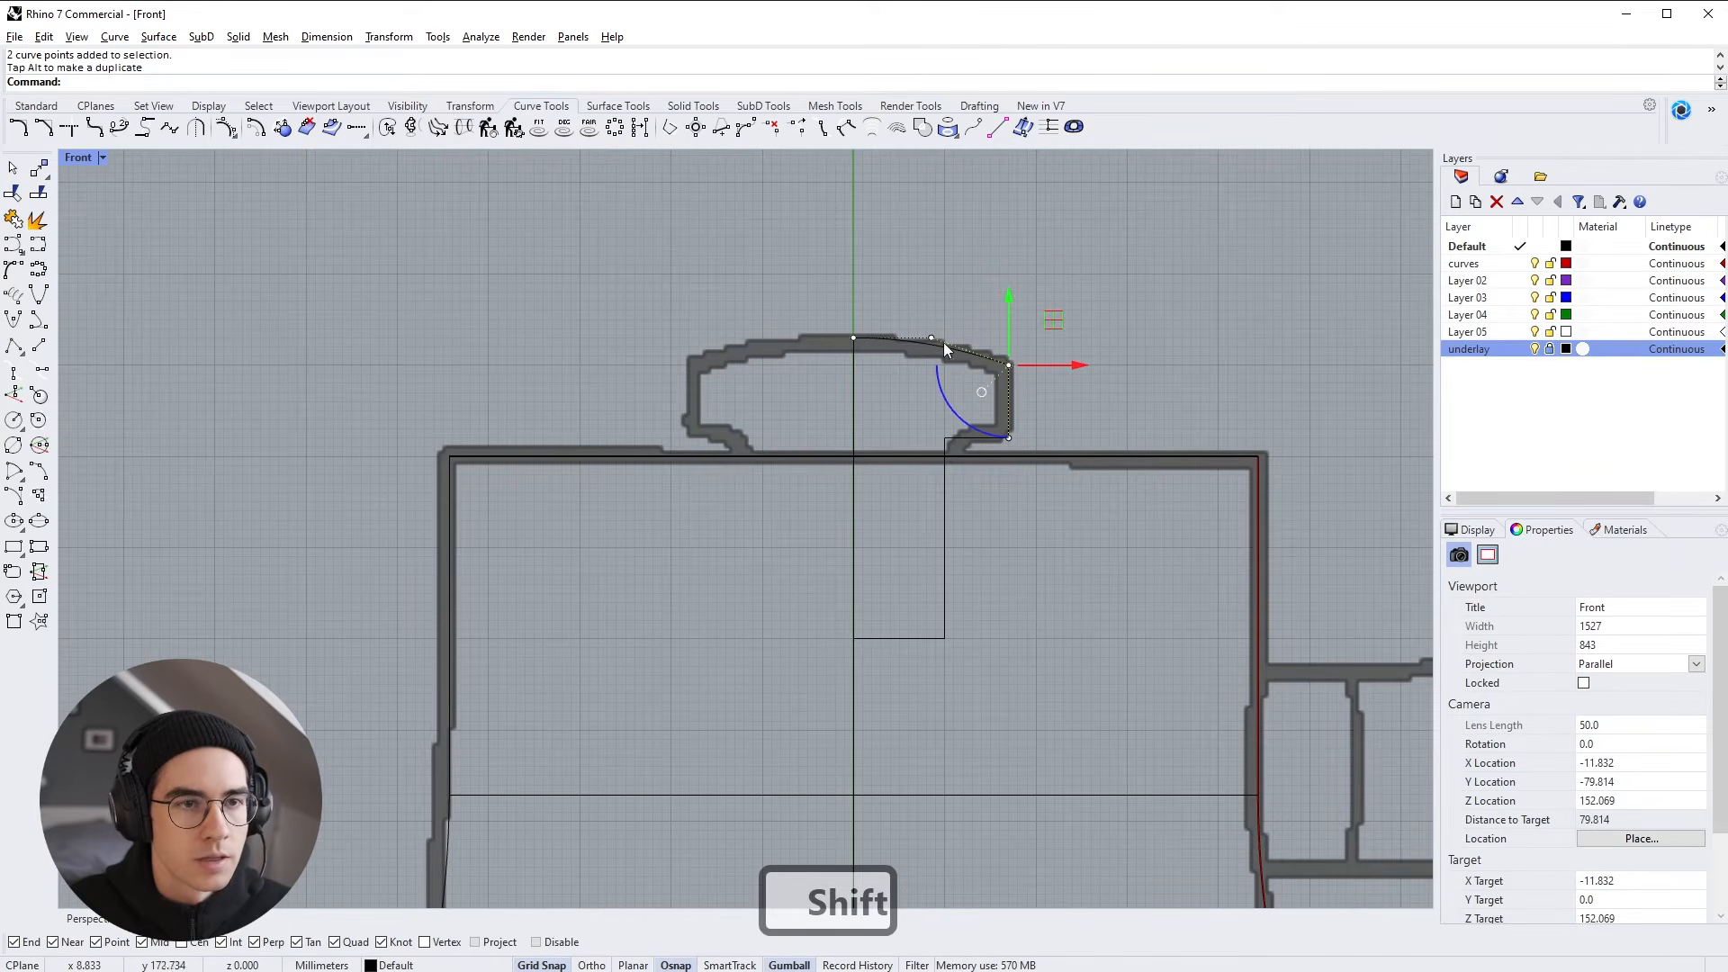
{"action": "left_click", "coordinate": [1055, 401]}
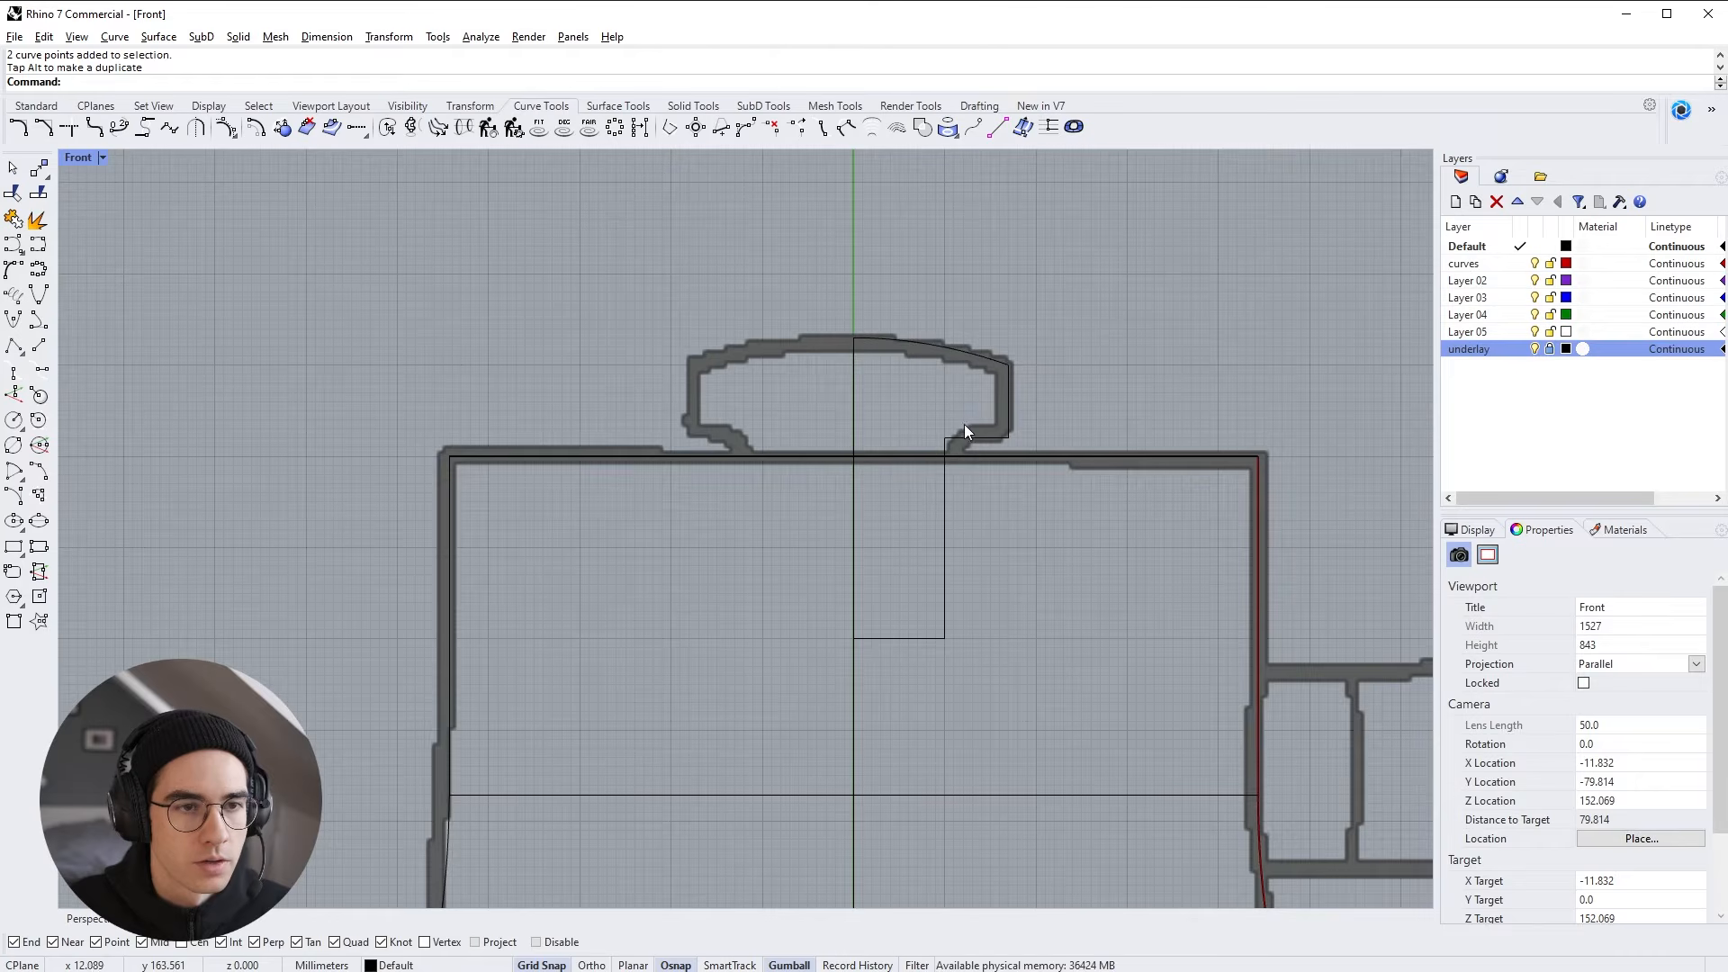
Join the six knob curves into one closed profile and revolve it 360° about the kettle's vertical centre axis
{"action": "left_click_drag", "start_coordinate": [821, 311], "coordinate": [1028, 662]}
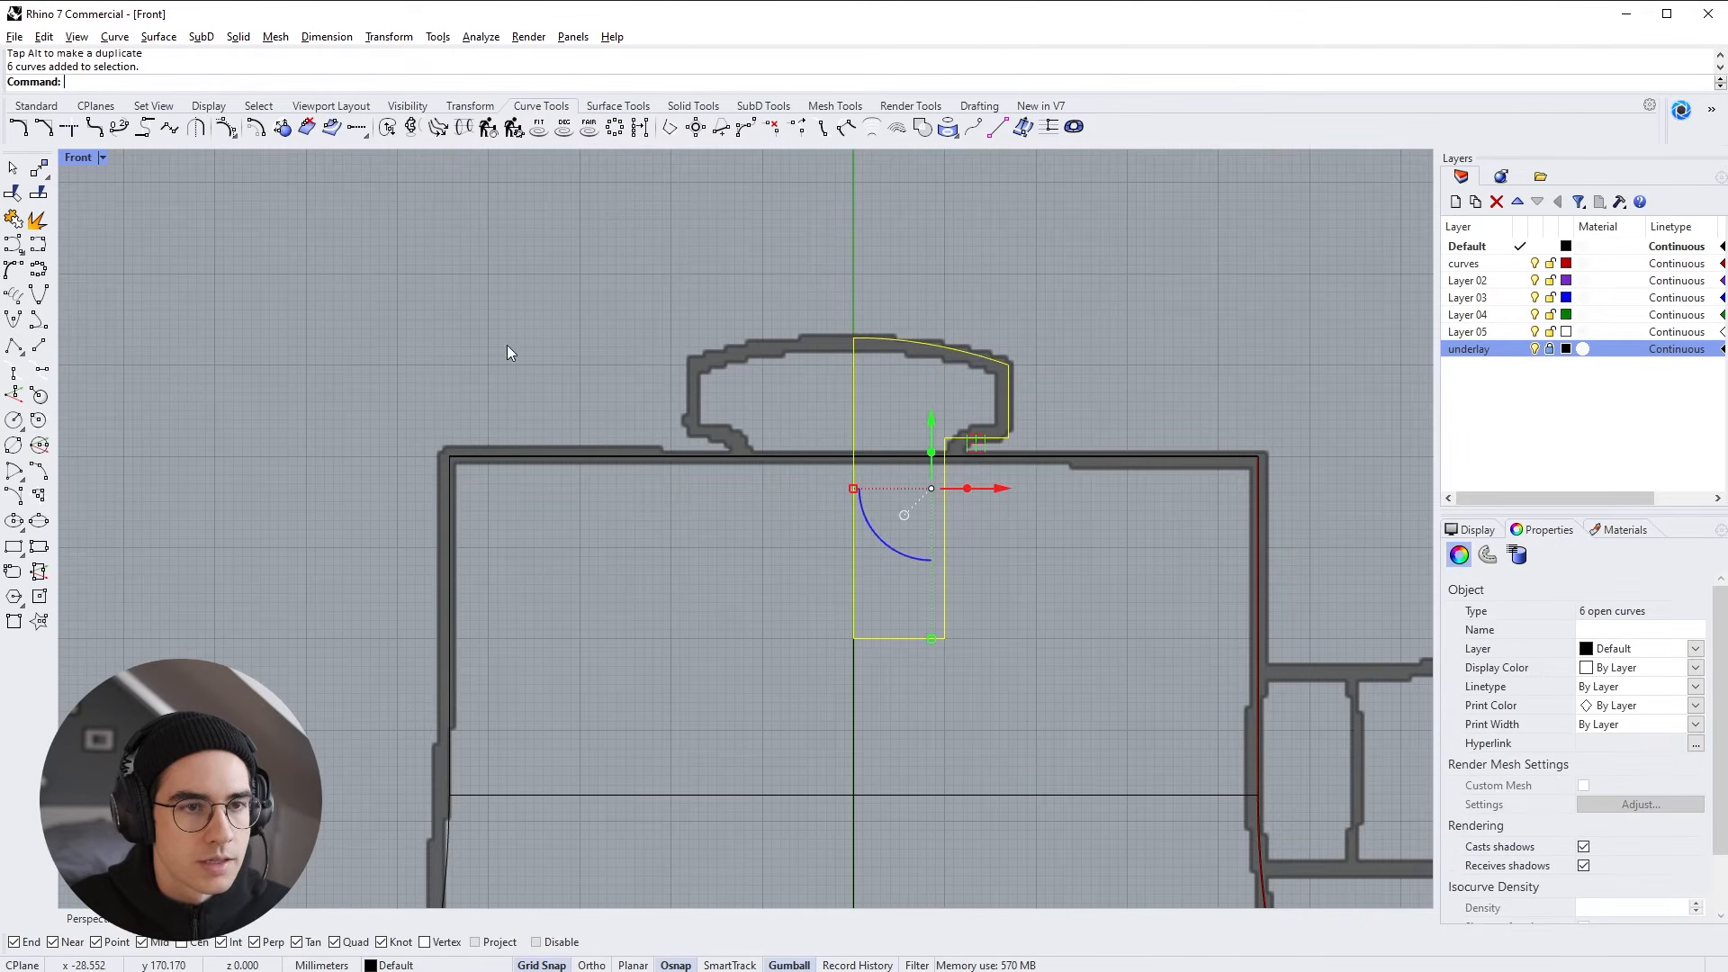
{"action": "left_click", "coordinate": [13, 219]}
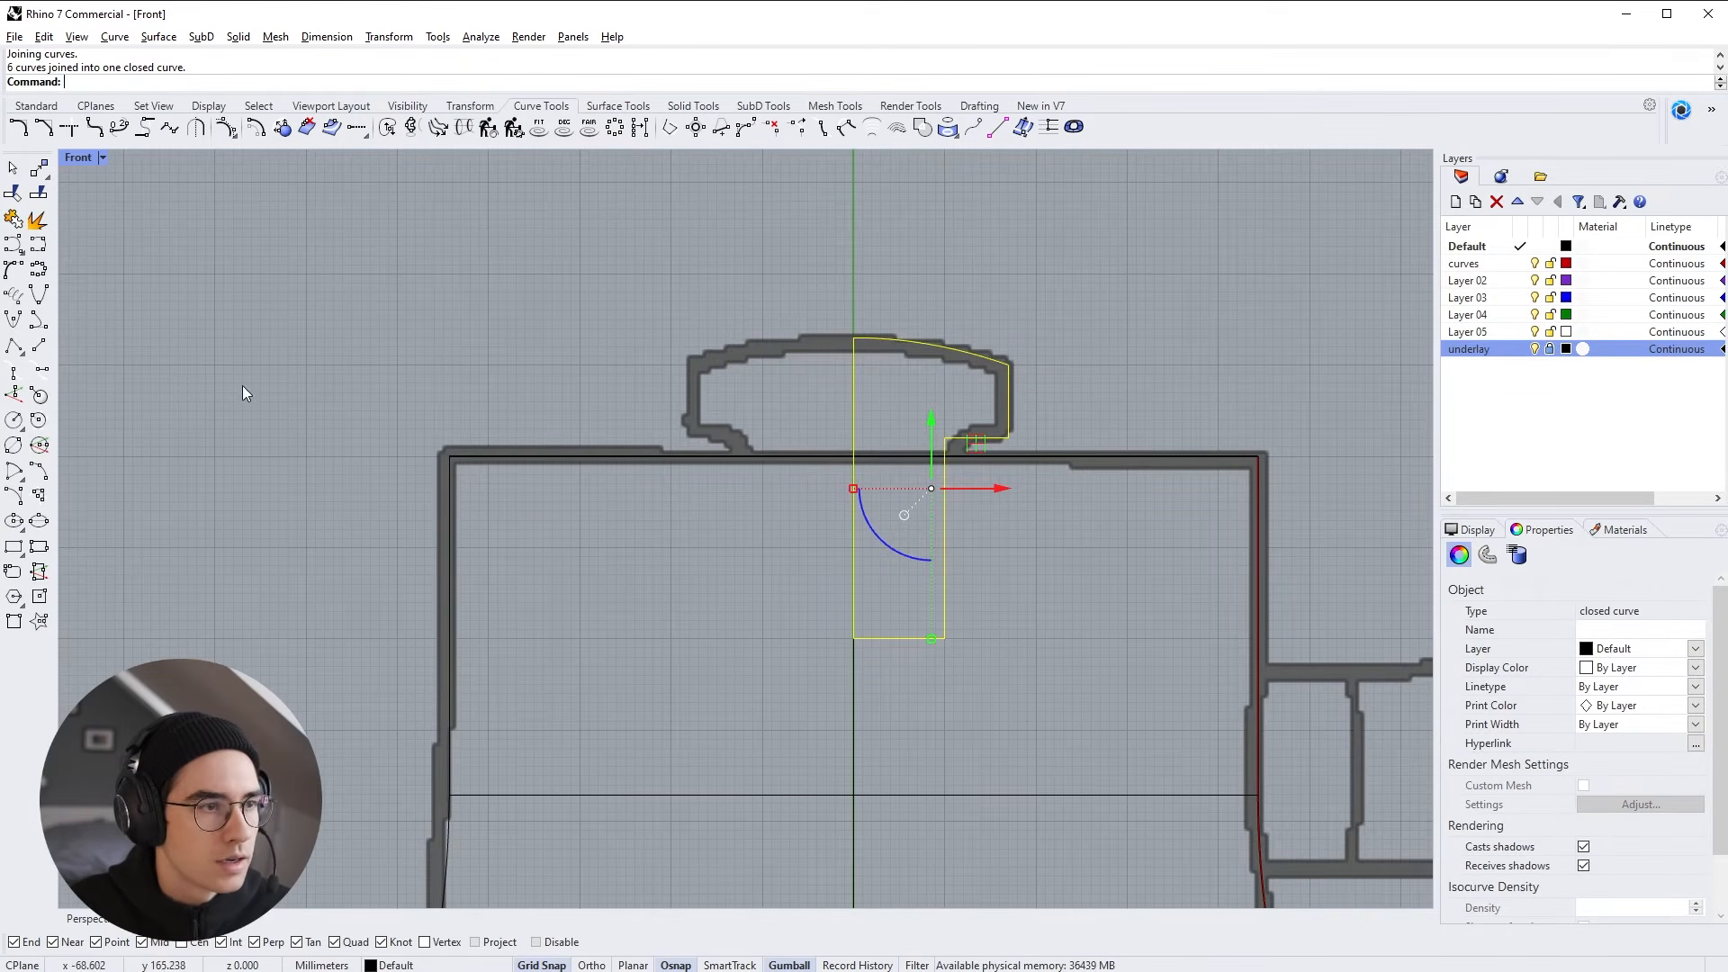
{"action": "left_click", "coordinate": [617, 105]}
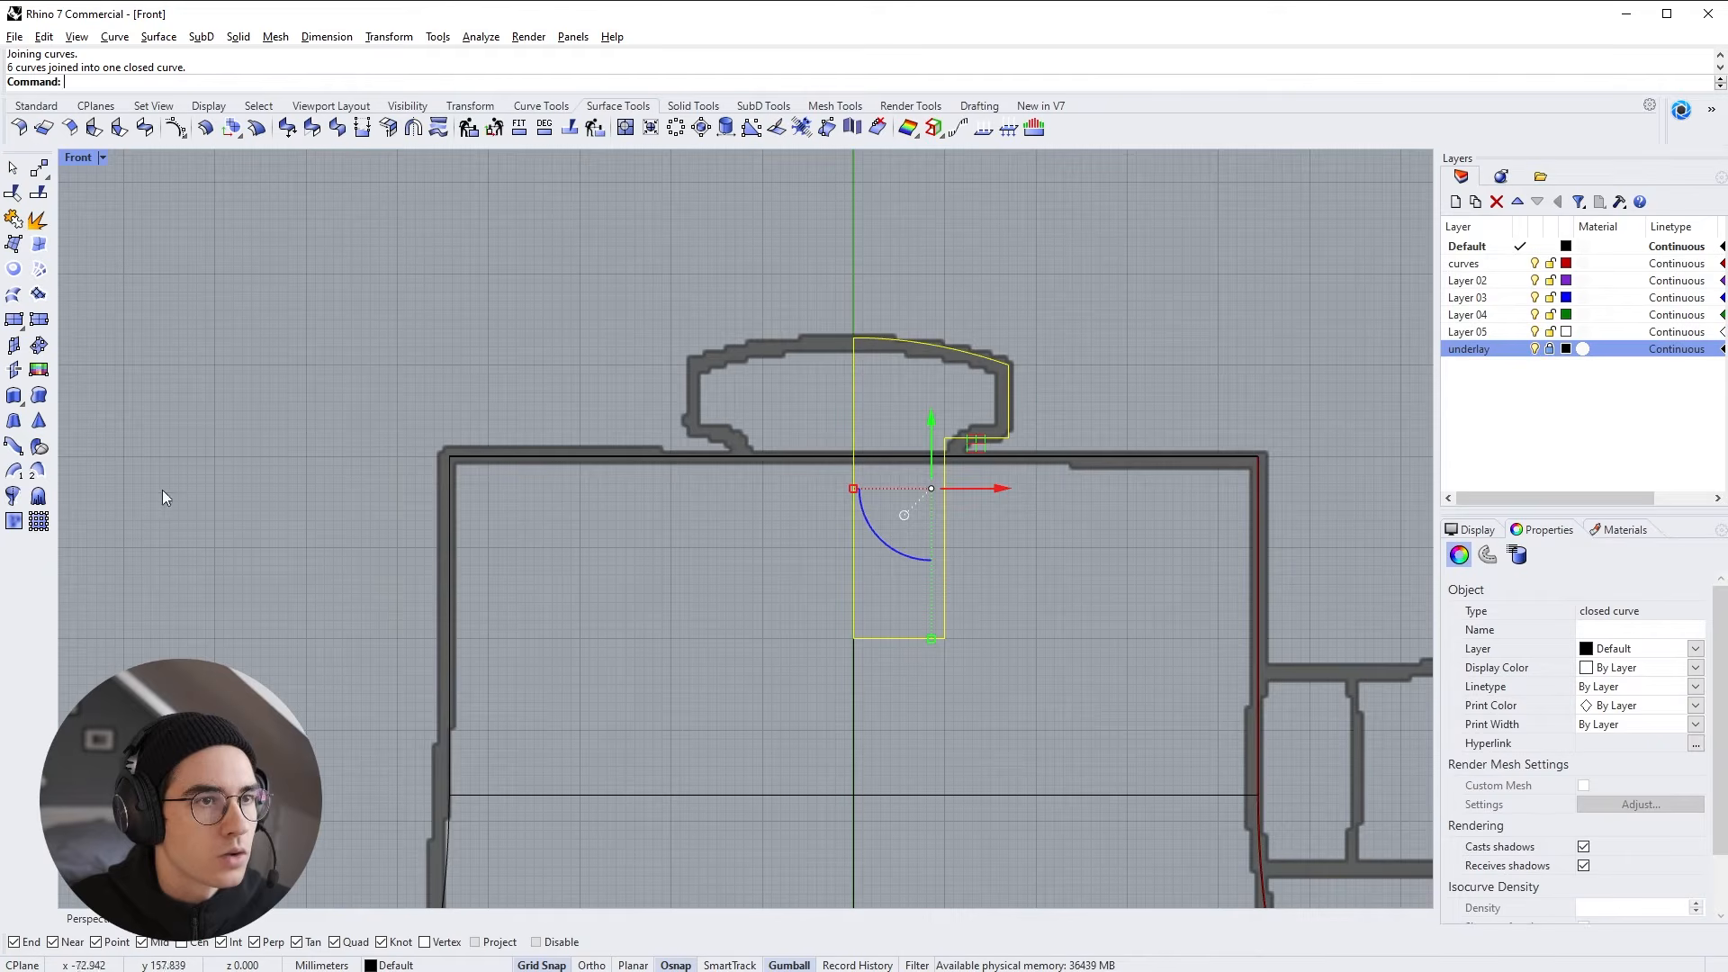
{"action": "left_click", "coordinate": [12, 500]}
{"action": "left_click", "coordinate": [853, 356]}
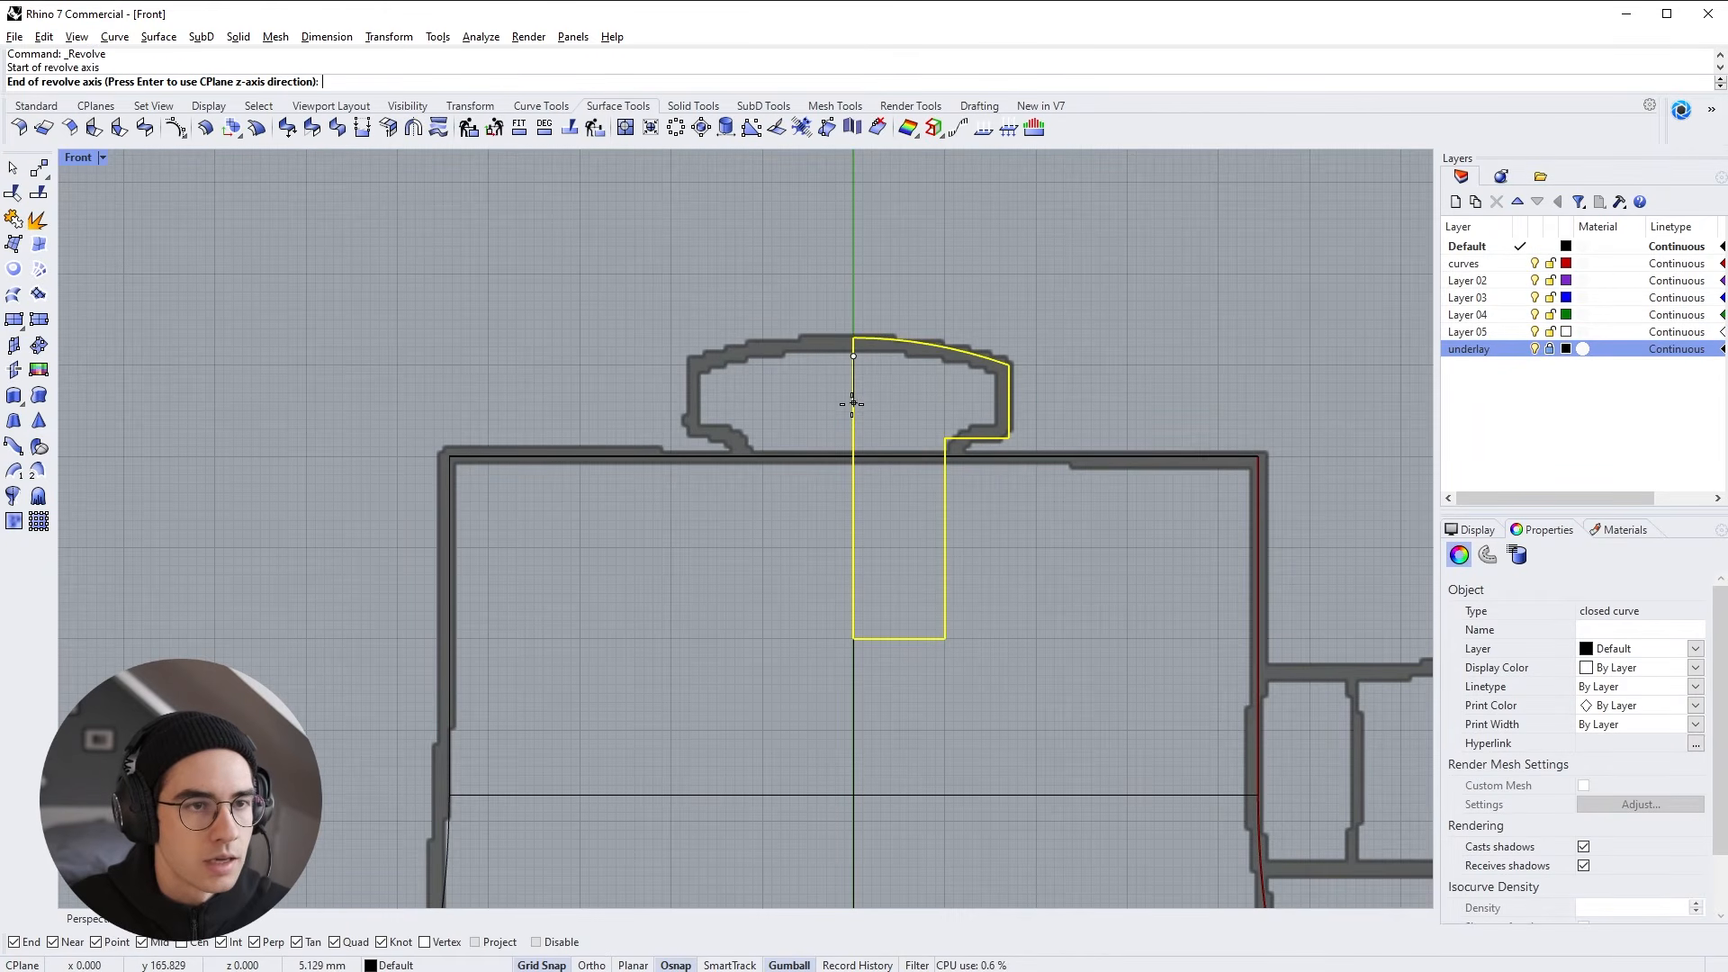
{"action": "left_click", "coordinate": [853, 402]}
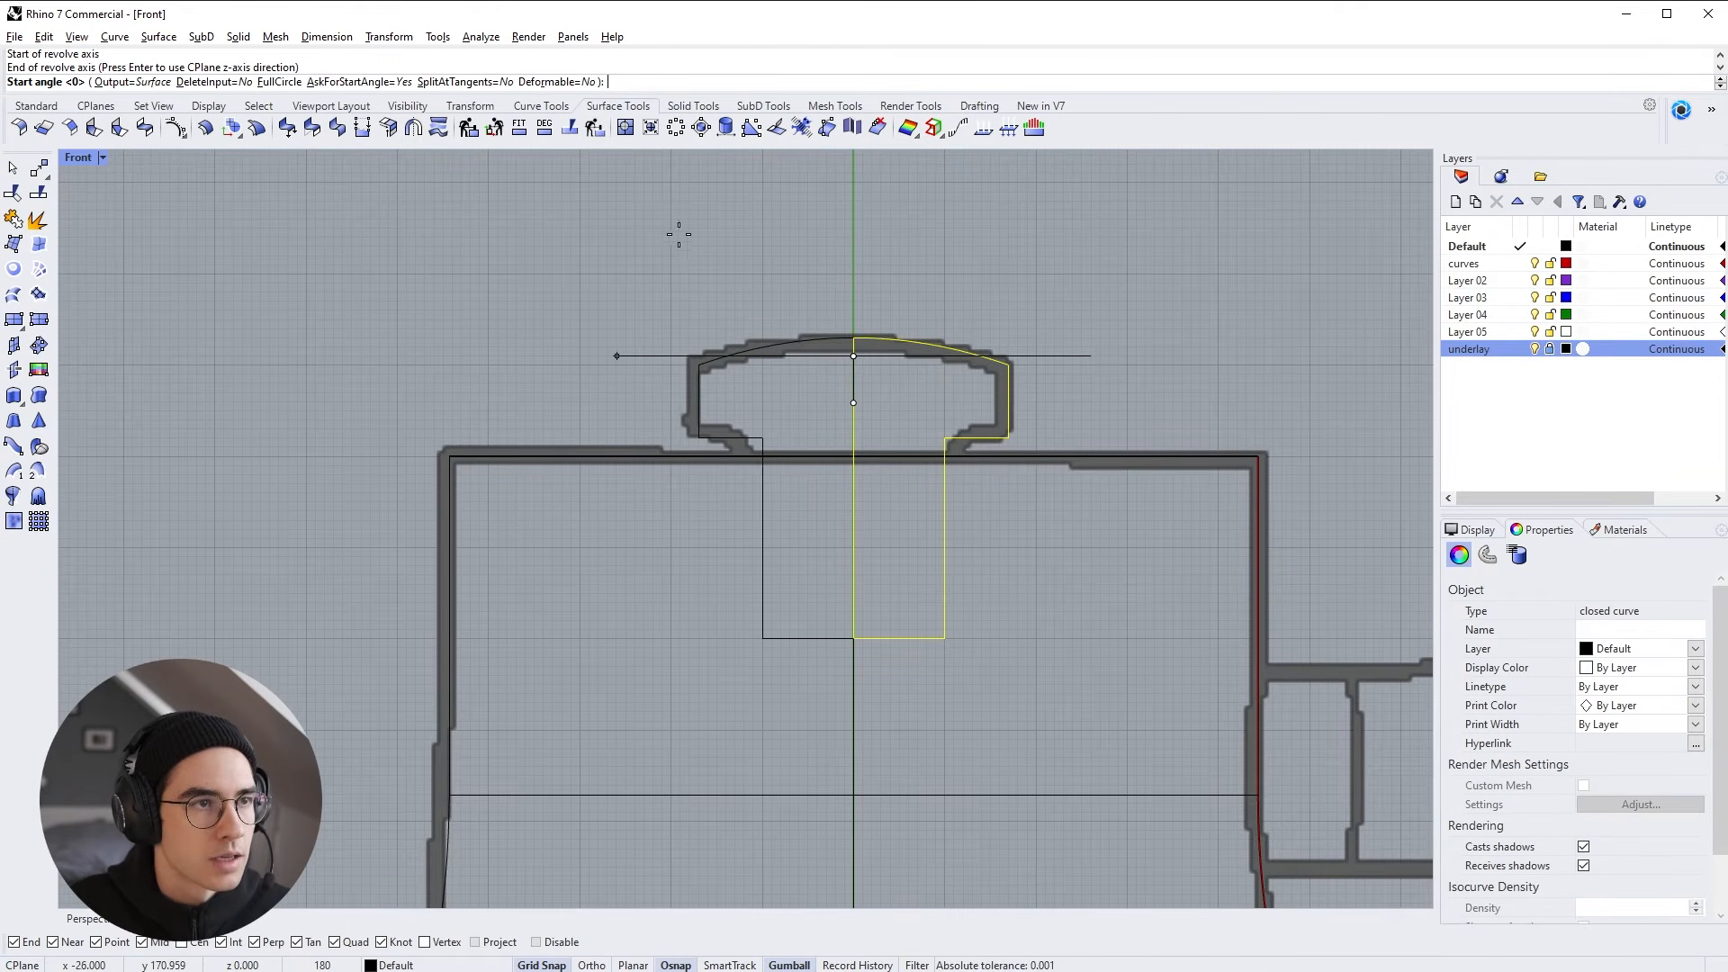
{"action": "left_click", "coordinate": [942, 273]}
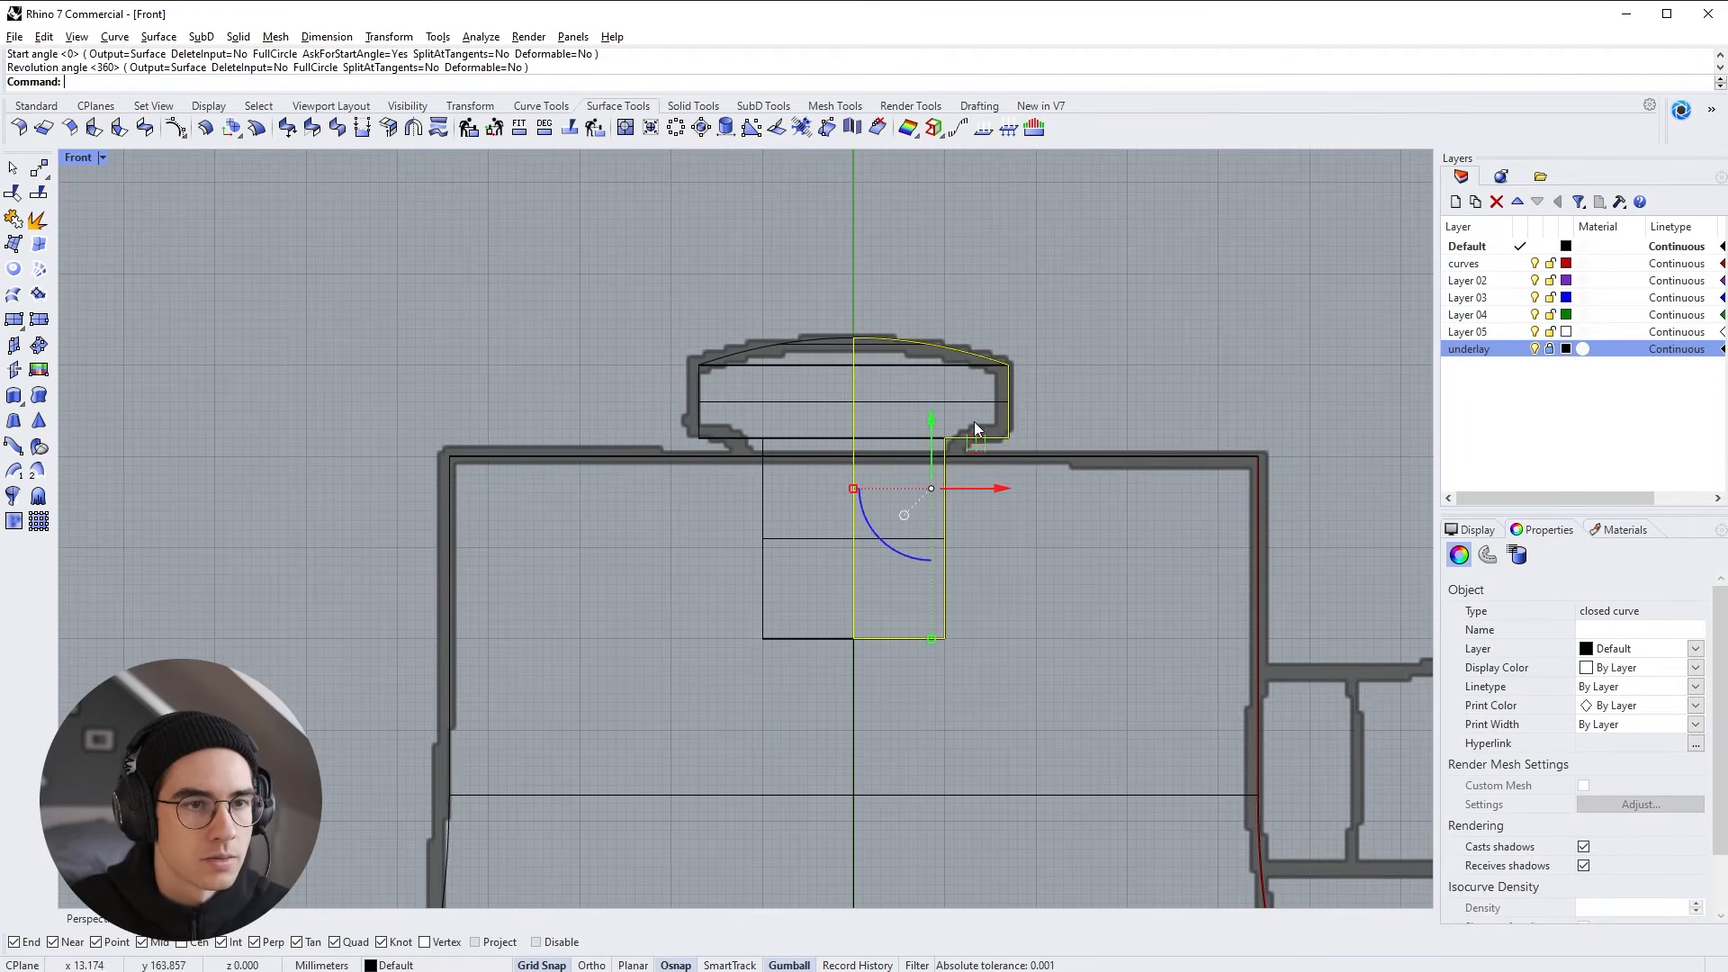
{"action": "key", "text": "Return"}
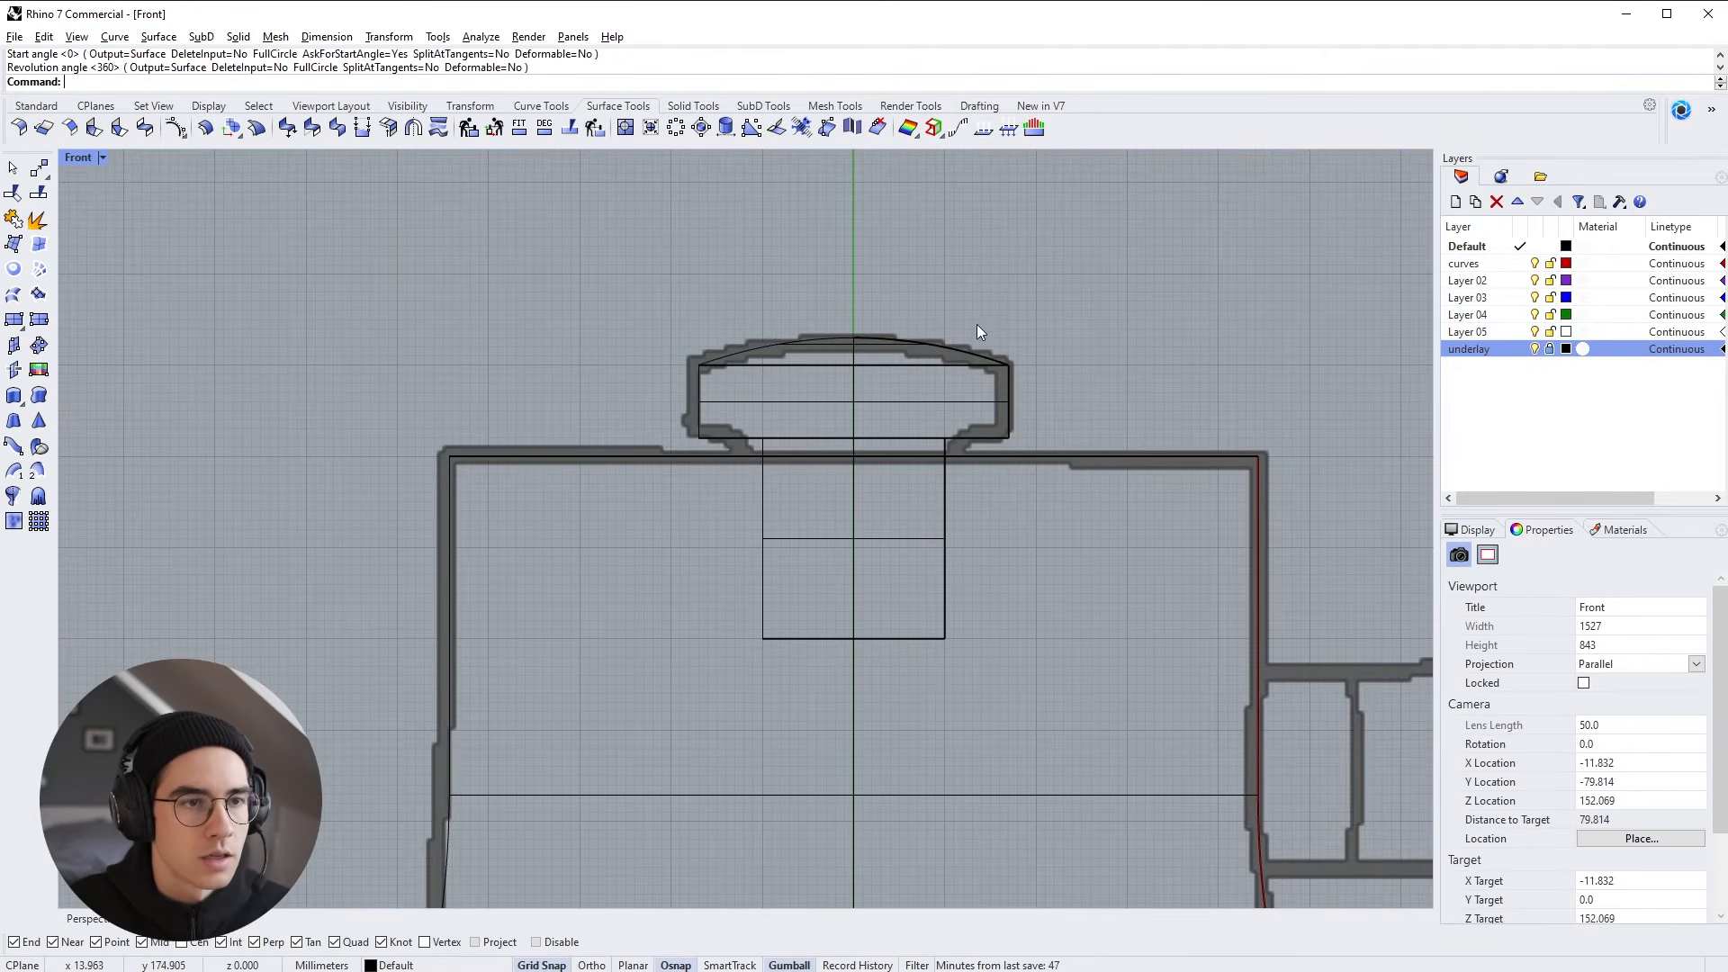
Inspect the revolved knob on top of the kettle body in the Perspective view
{"action": "double_click", "coordinate": [80, 162]}
{"action": "double_click", "coordinate": [772, 155]}
{"action": "right_click_drag", "start_coordinate": [925, 415], "coordinate": [723, 460]}
{"action": "right_click_drag", "start_coordinate": [723, 461], "coordinate": [918, 300], "text": "ctrl"}
{"action": "key", "text": "Escape"}
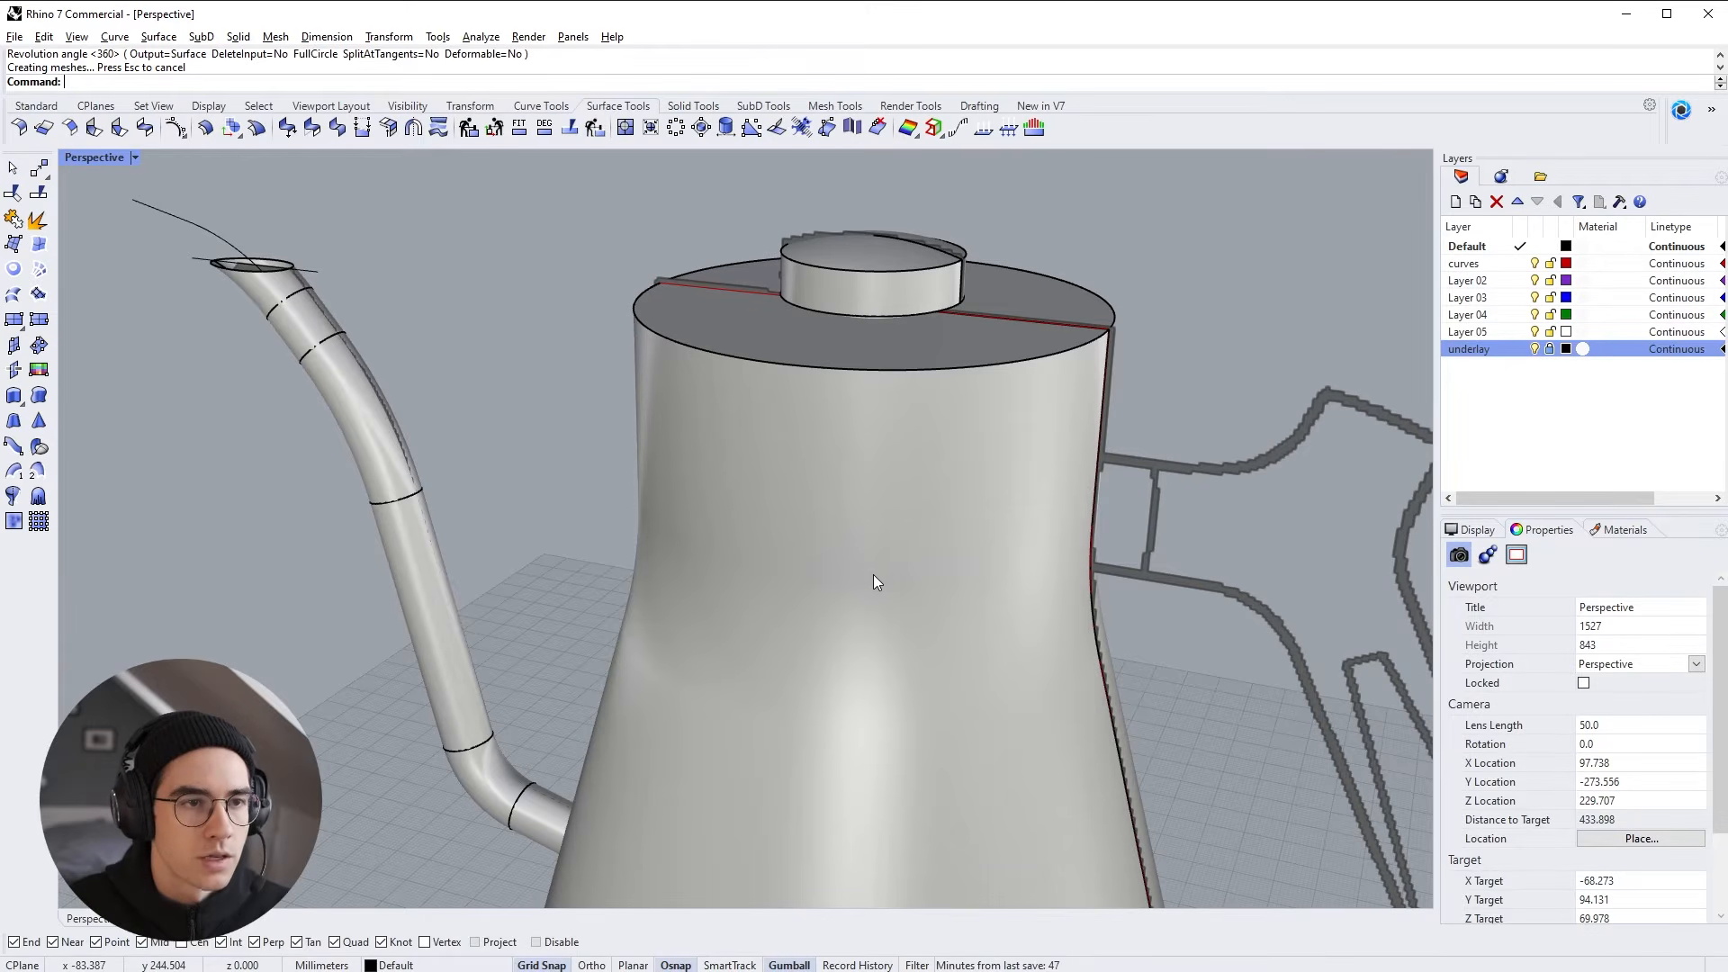
Switch to the reference board, read the notes on modelling order and four-sided surfaces, and return to Rhino
{"action": "key", "text": "alt+Tab"}
{"action": "scroll", "coordinate": [585, 484], "scroll_direction": "down", "scroll_amount": 4}
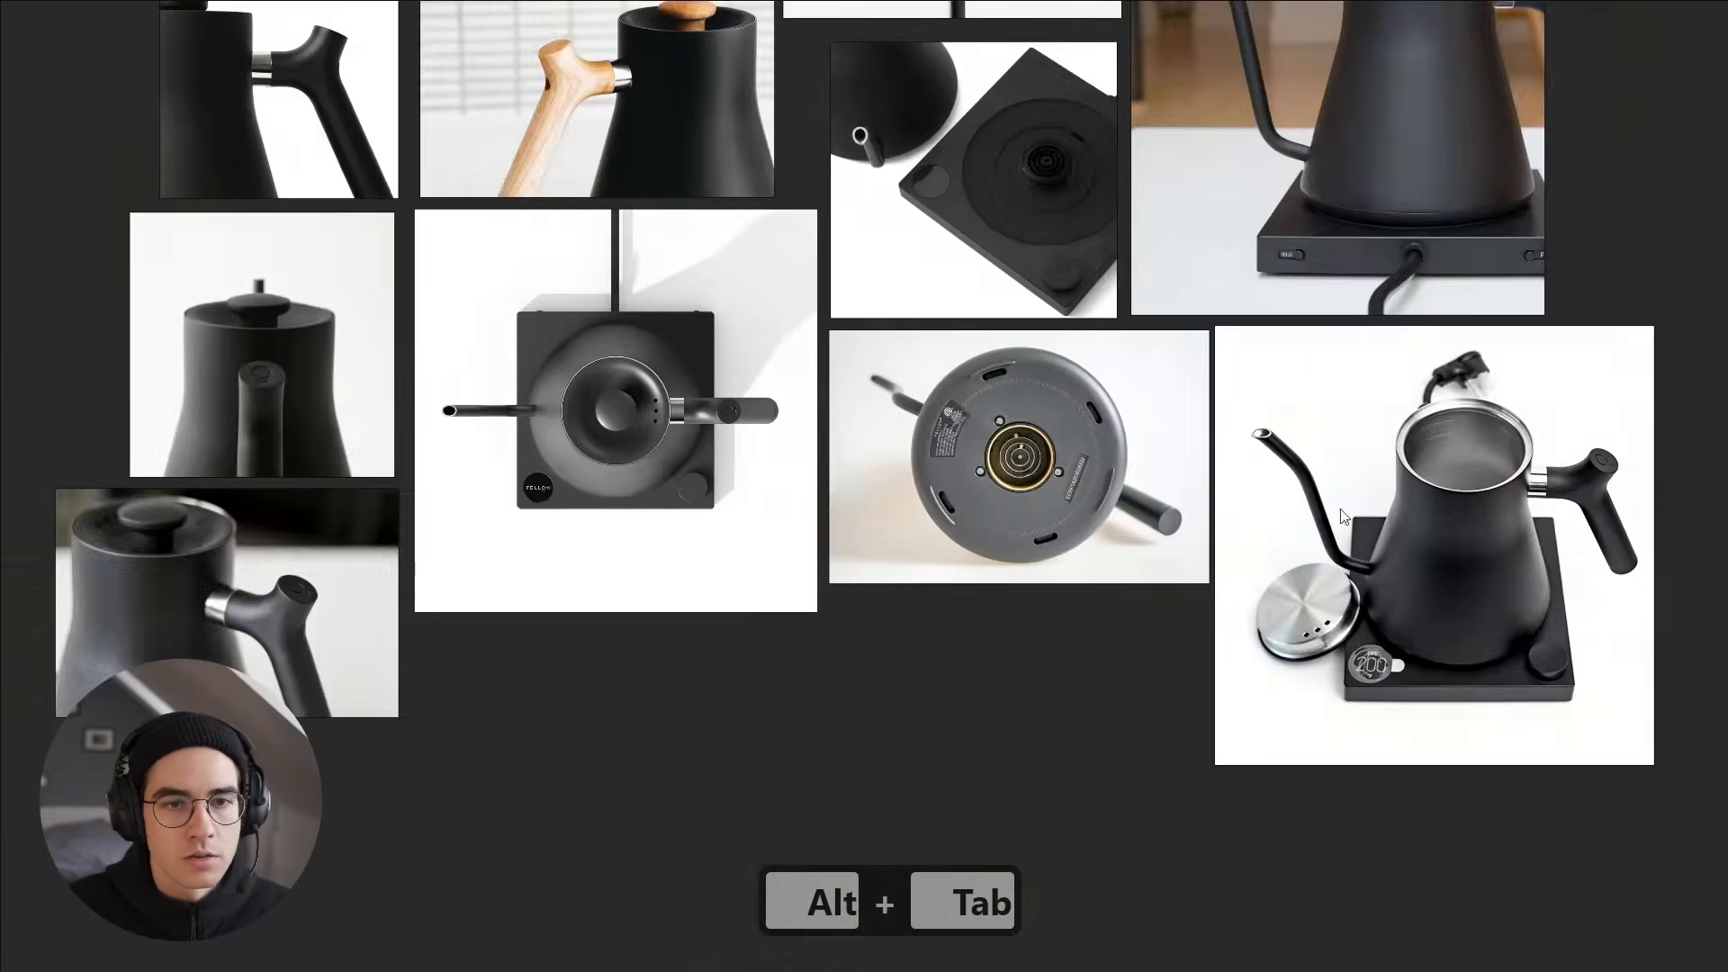
{"action": "middle_click_drag", "start_coordinate": [1656, 288], "coordinate": [686, 655]}
{"action": "middle_click_drag", "start_coordinate": [990, 162], "coordinate": [889, 673]}
{"action": "scroll", "coordinate": [892, 640], "scroll_direction": "up", "scroll_amount": 2}
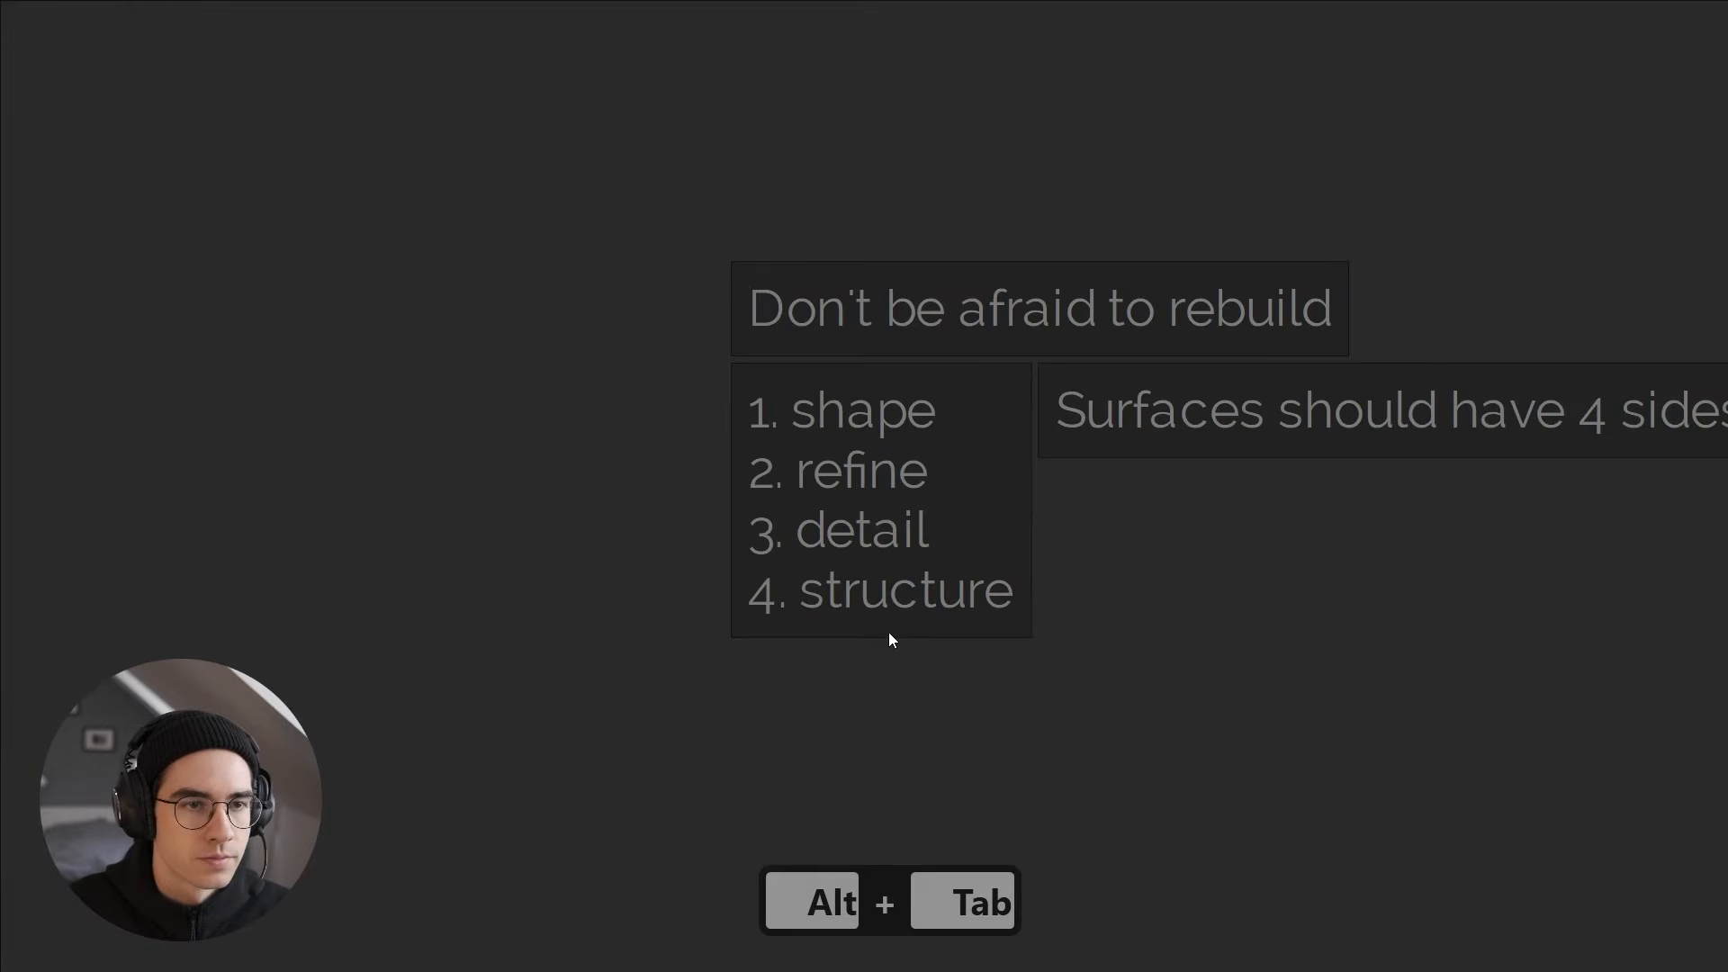
{"action": "middle_click_drag", "start_coordinate": [1203, 408], "coordinate": [871, 451]}
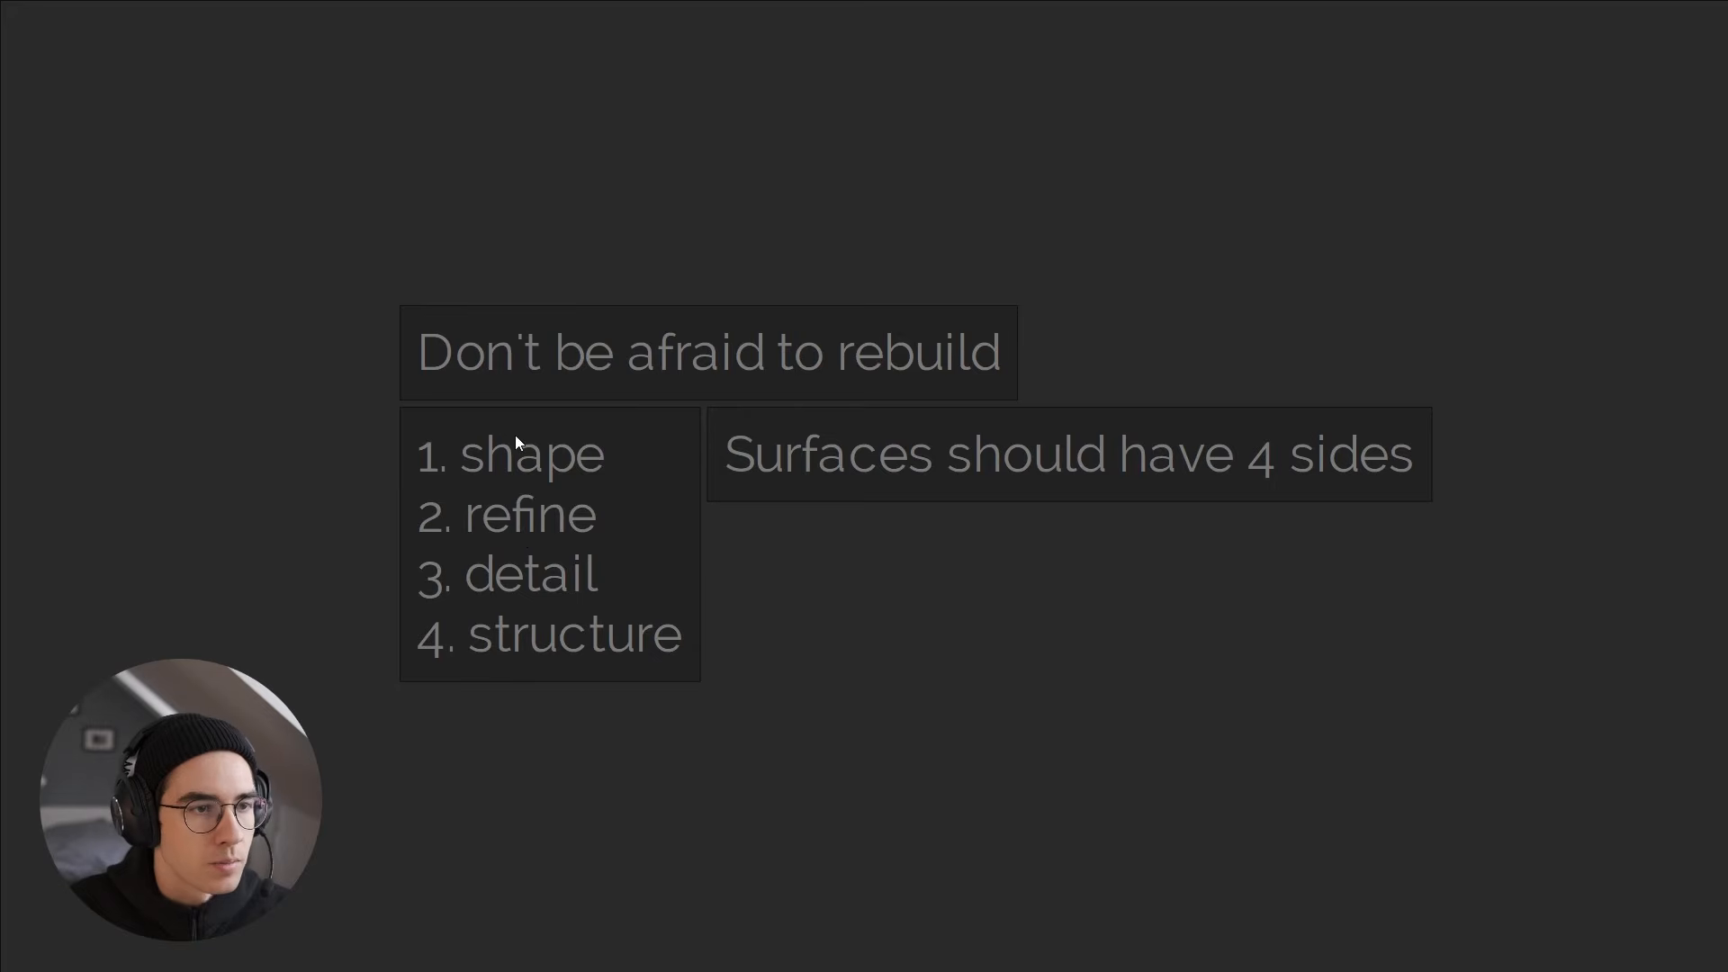
{"action": "key", "text": "alt+Tab"}
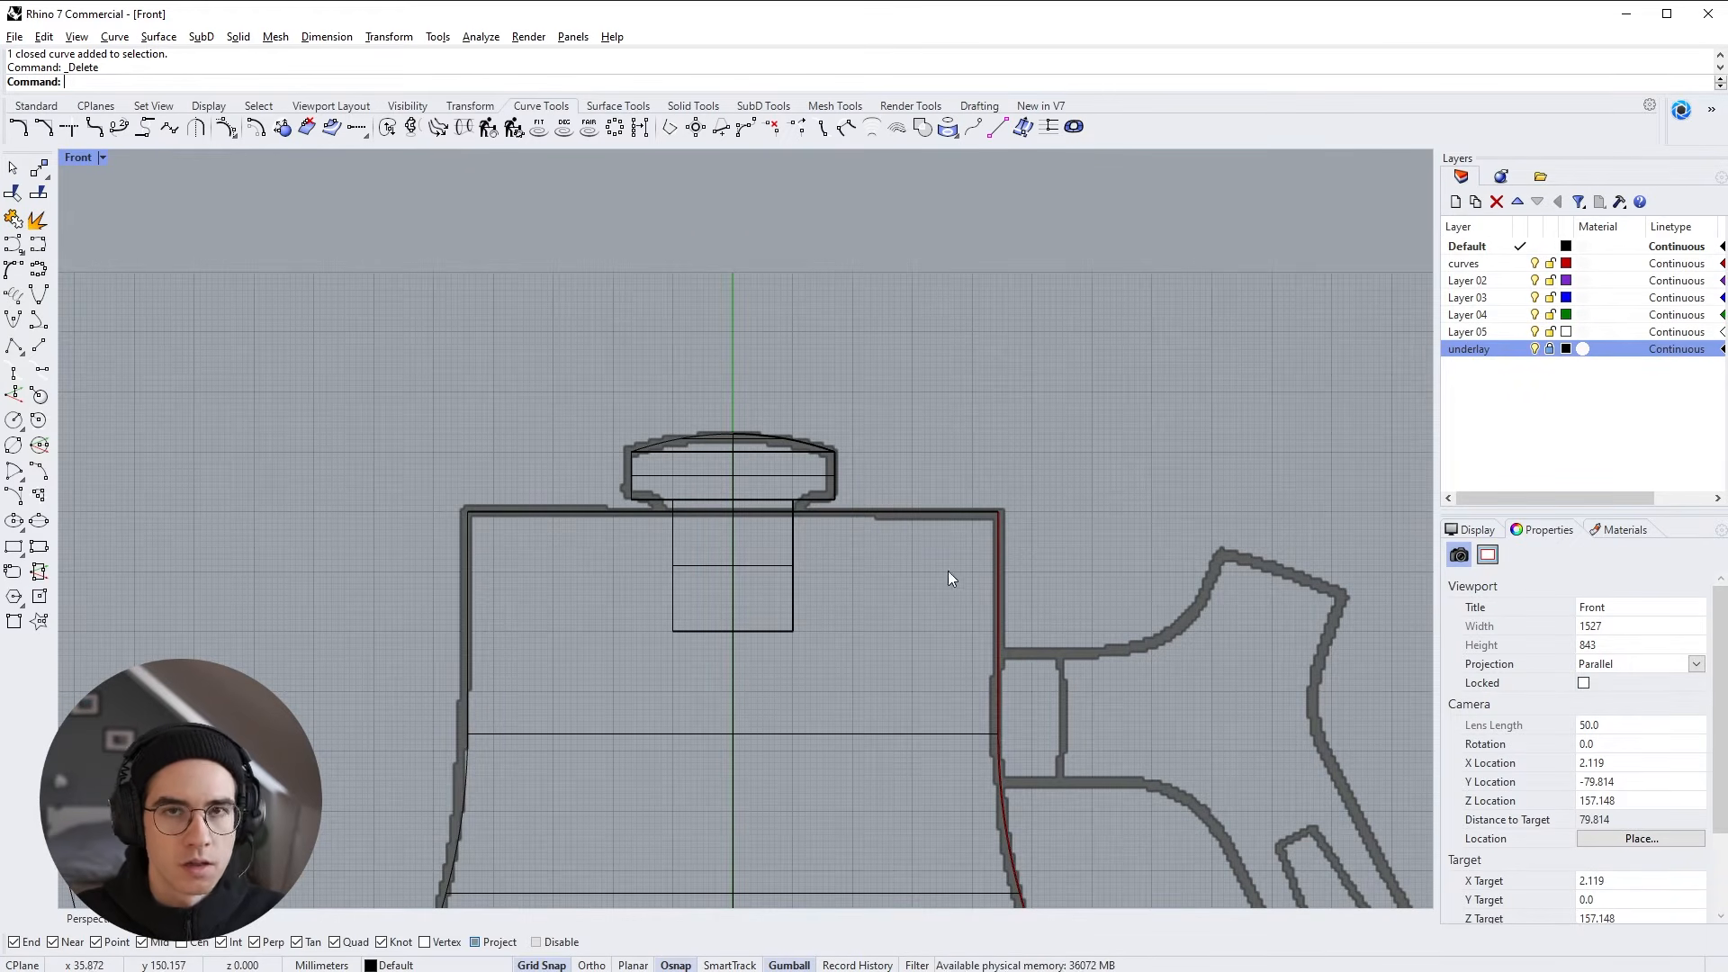
Study the removed lid and the recessed lid surface around the knob in the reference photos
{"action": "key", "text": "Escape"}
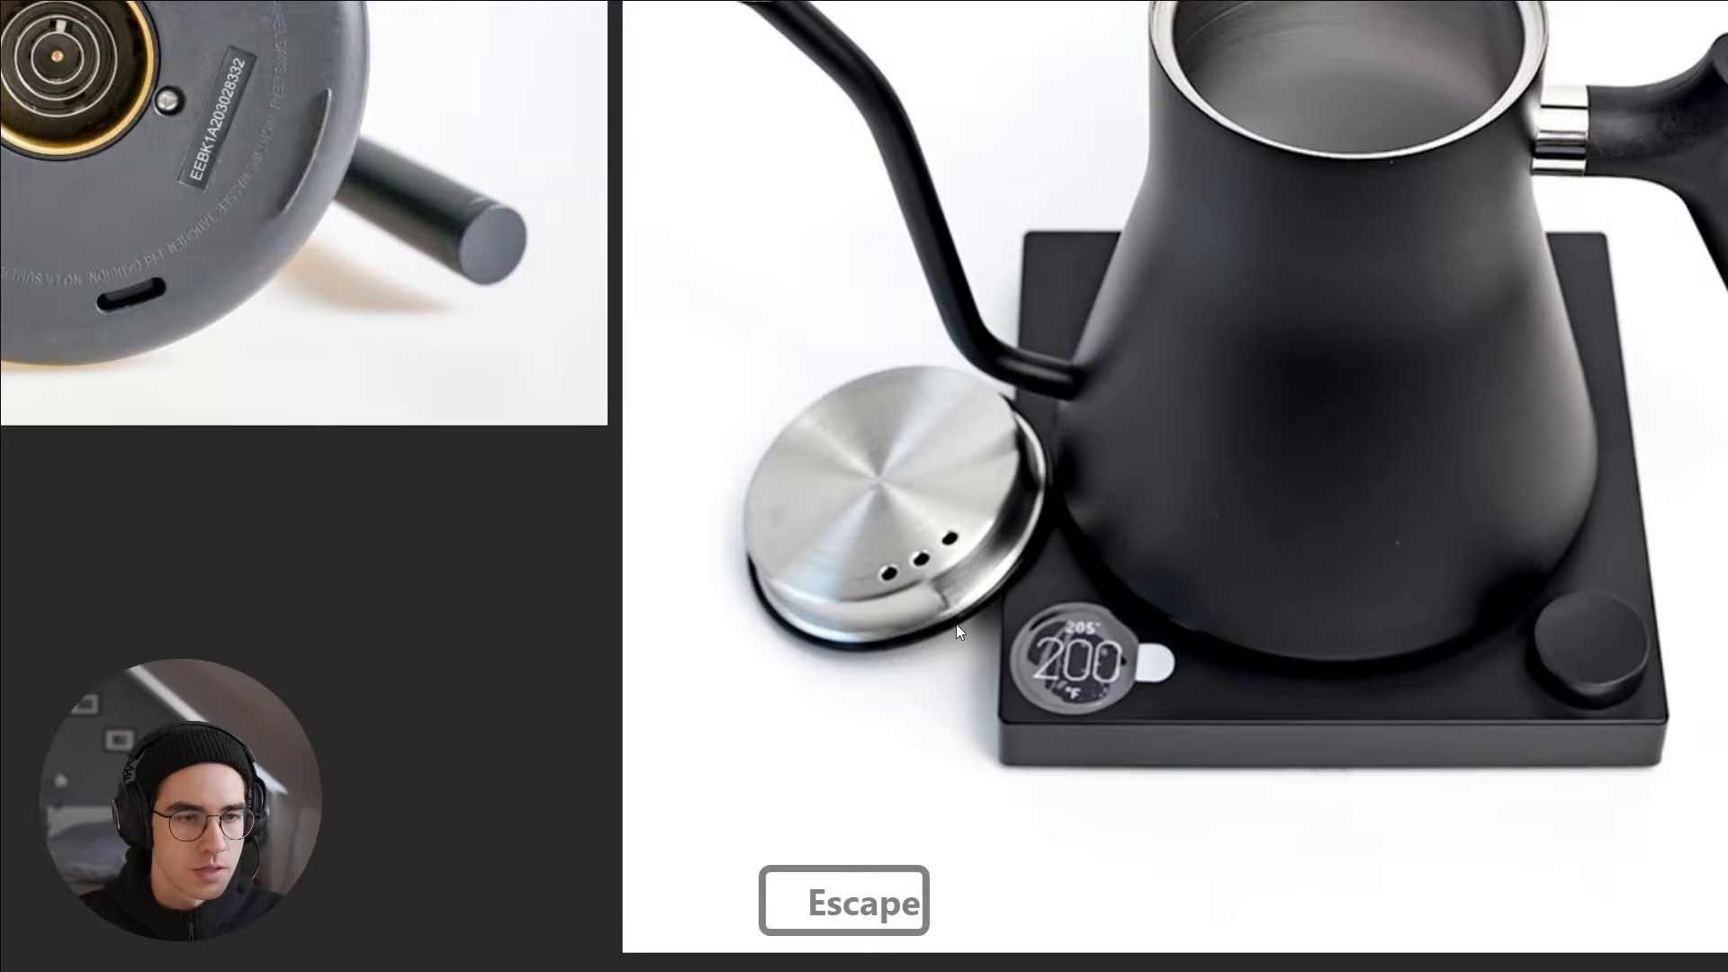
{"action": "middle_click_drag", "start_coordinate": [610, 491], "coordinate": [732, 525]}
{"action": "scroll", "coordinate": [567, 488], "scroll_direction": "down", "scroll_amount": 5}
{"action": "middle_click_drag", "start_coordinate": [567, 488], "coordinate": [963, 447]}
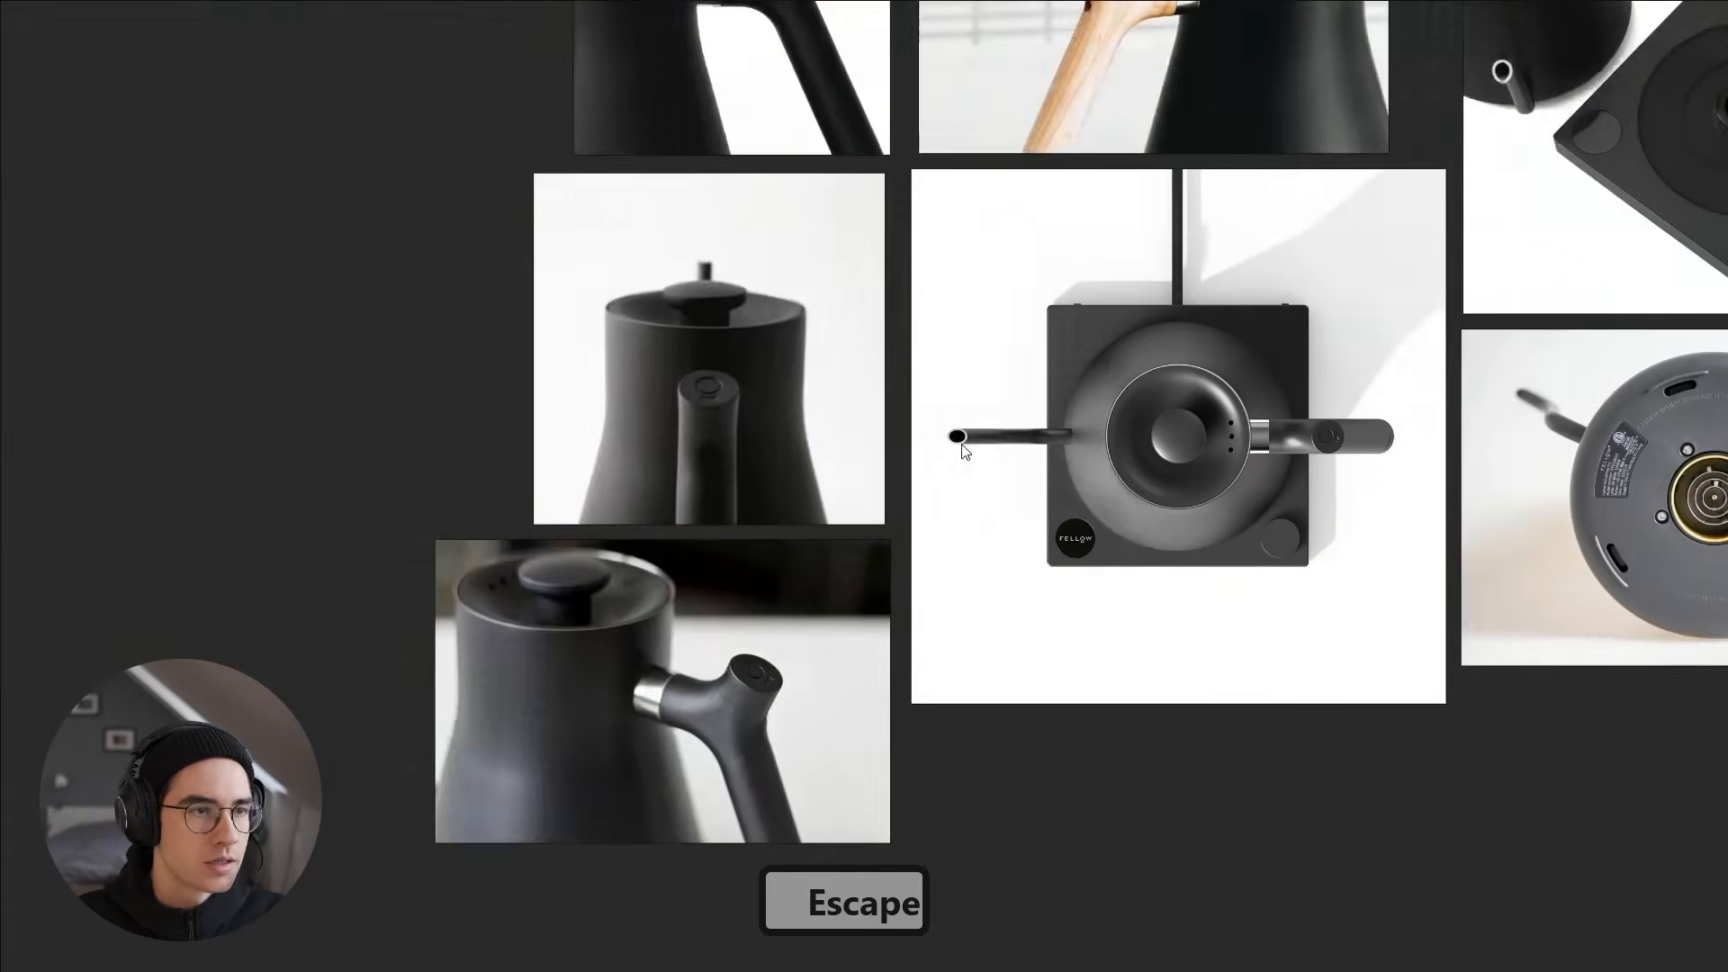
{"action": "scroll", "coordinate": [798, 547], "scroll_direction": "up", "scroll_amount": 6}
{"action": "scroll", "coordinate": [795, 547], "scroll_direction": "up", "scroll_amount": 2}
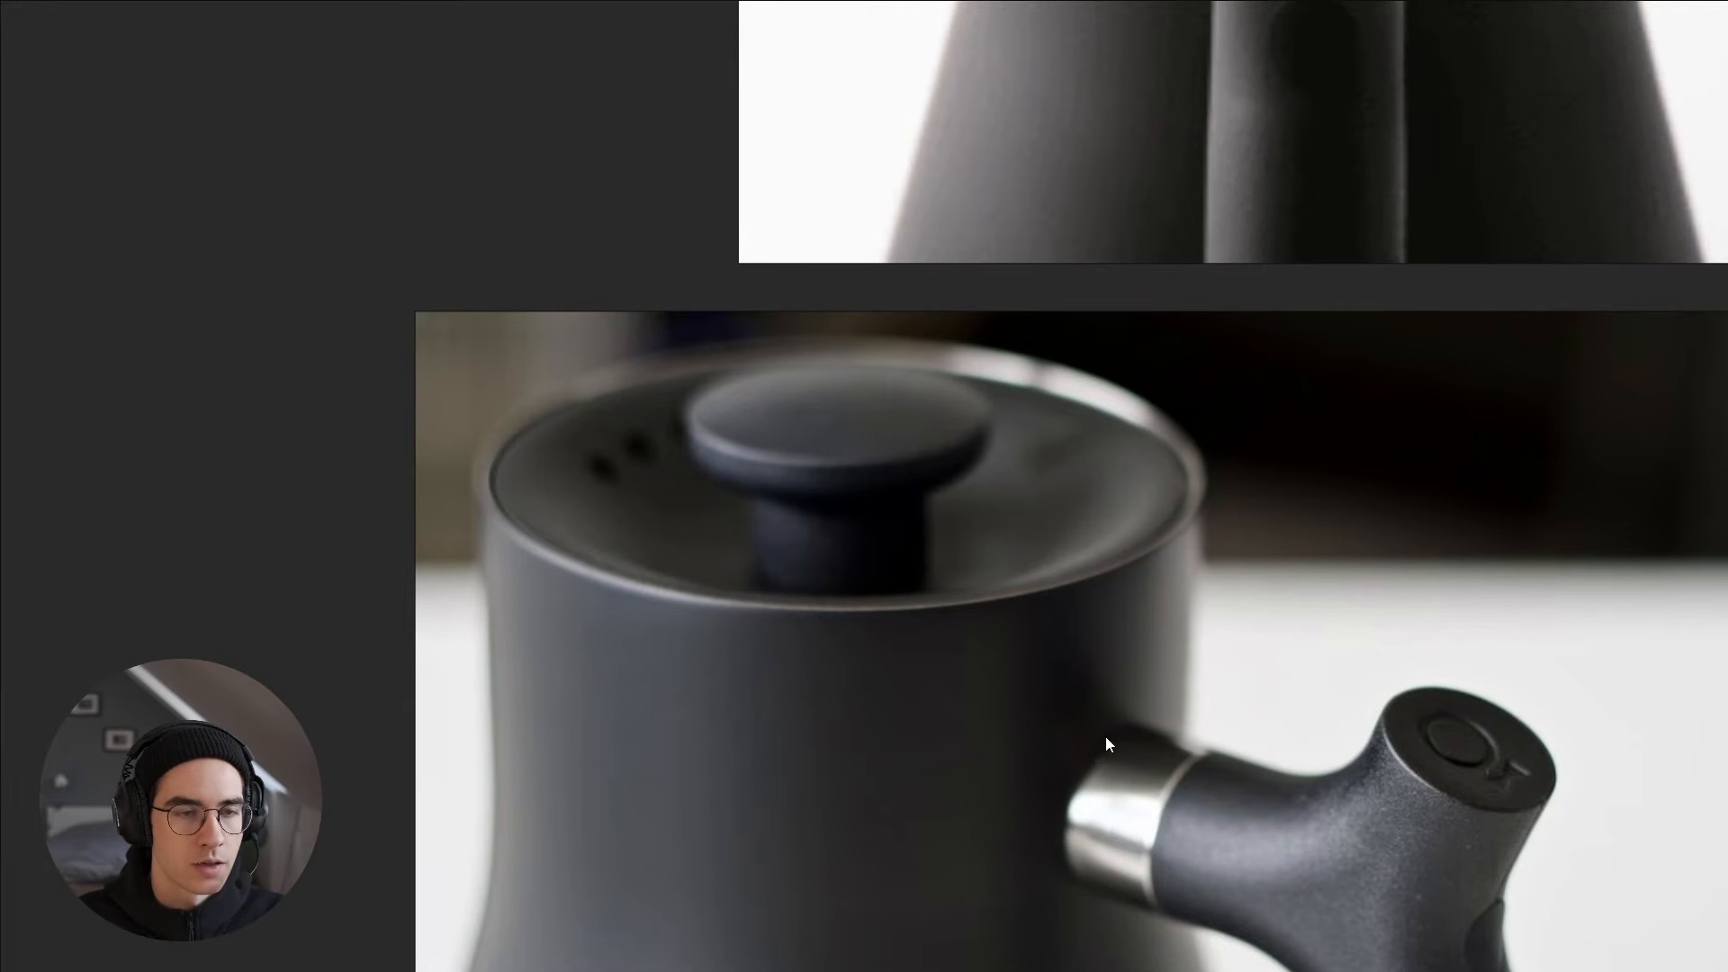
Return to Rhino and draw a 3 mm horizontal line just above the kettle's top edge, from X 40 to X 43 at Y 162
{"action": "key", "text": "alt+Tab"}
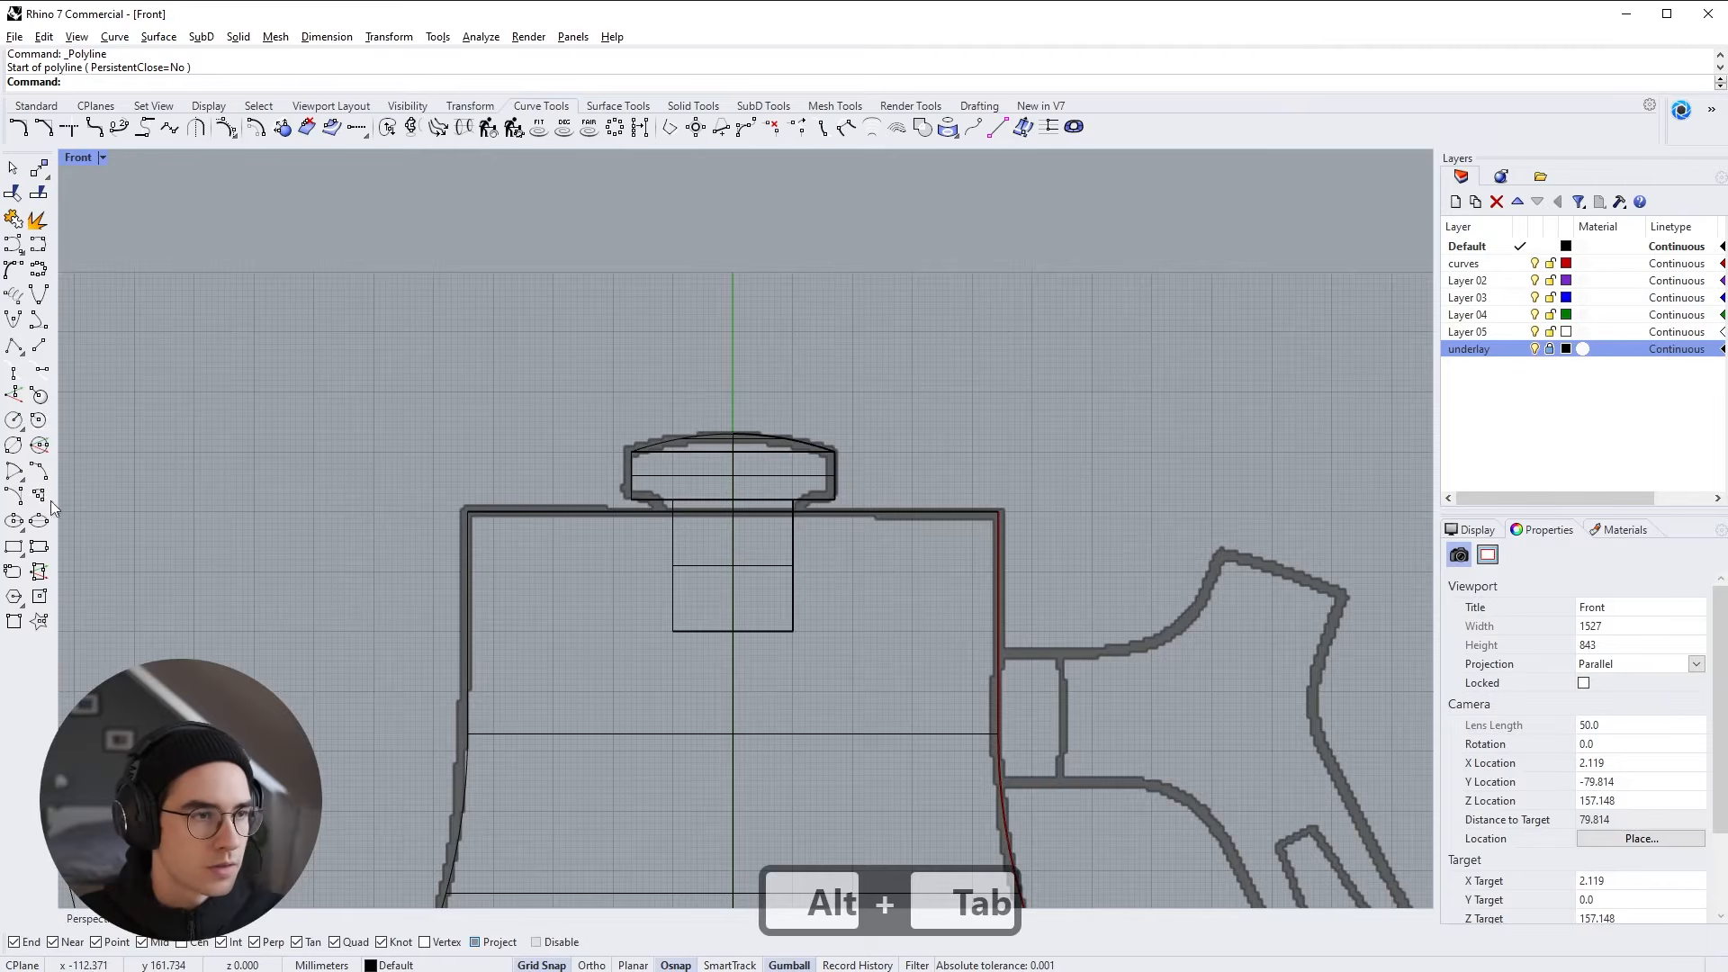
{"action": "left_click", "coordinate": [38, 346]}
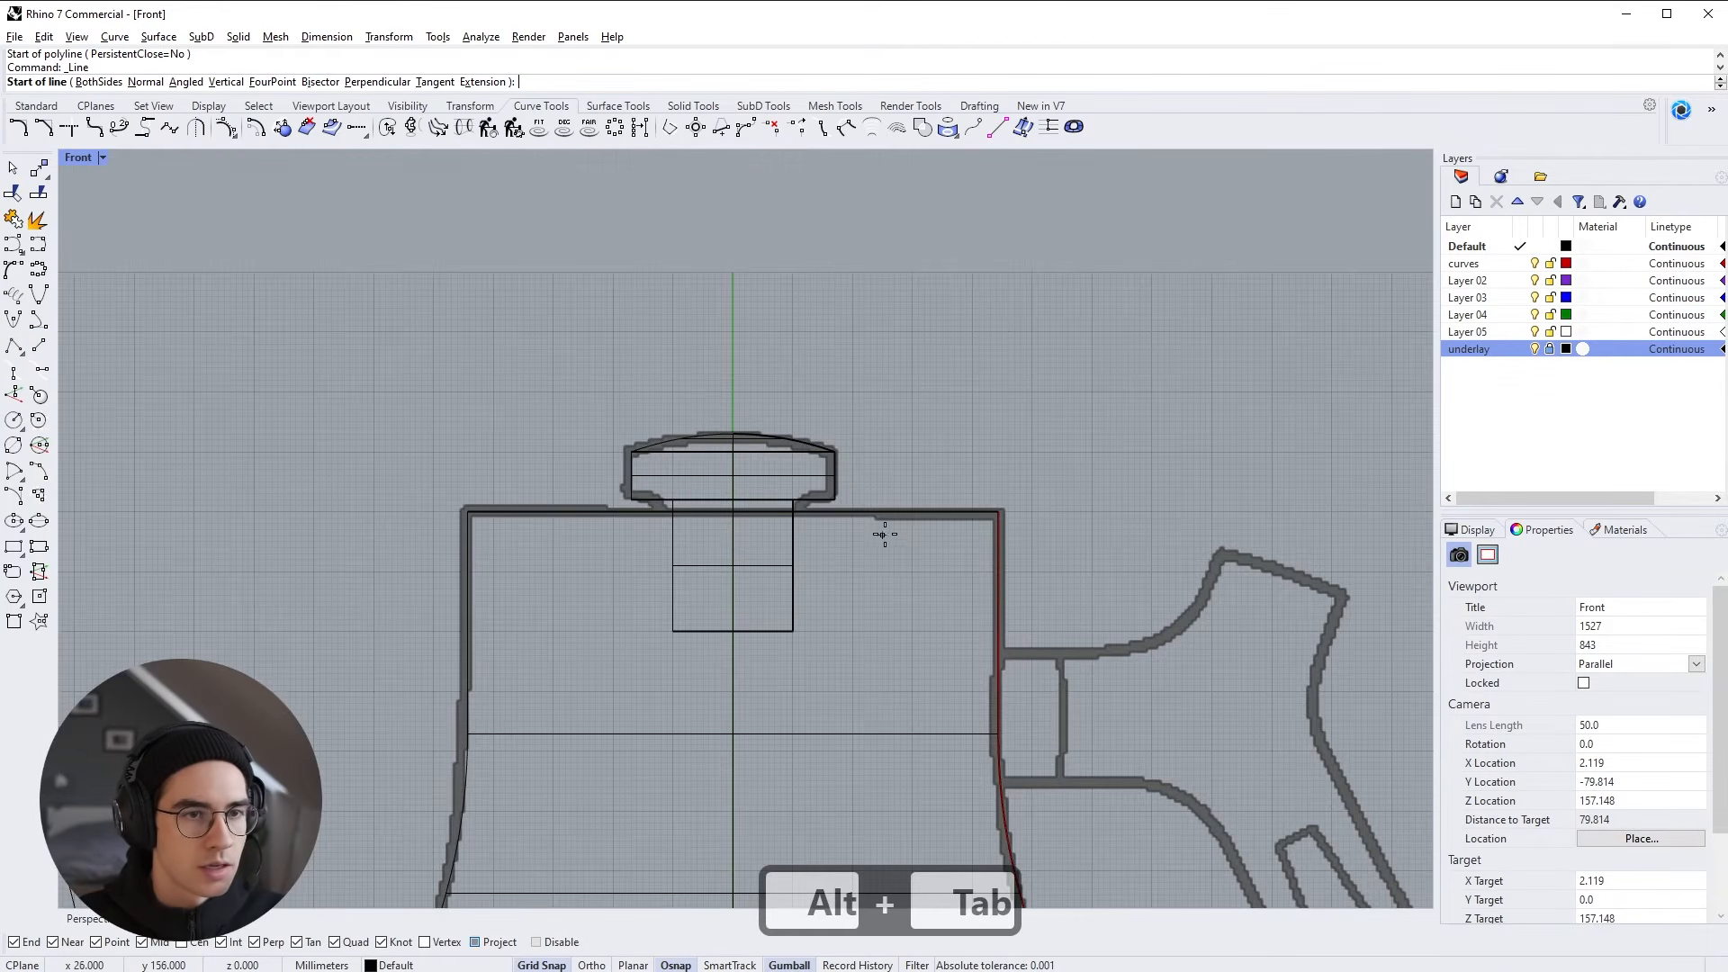
{"action": "scroll", "coordinate": [881, 529], "scroll_direction": "up", "scroll_amount": 4}
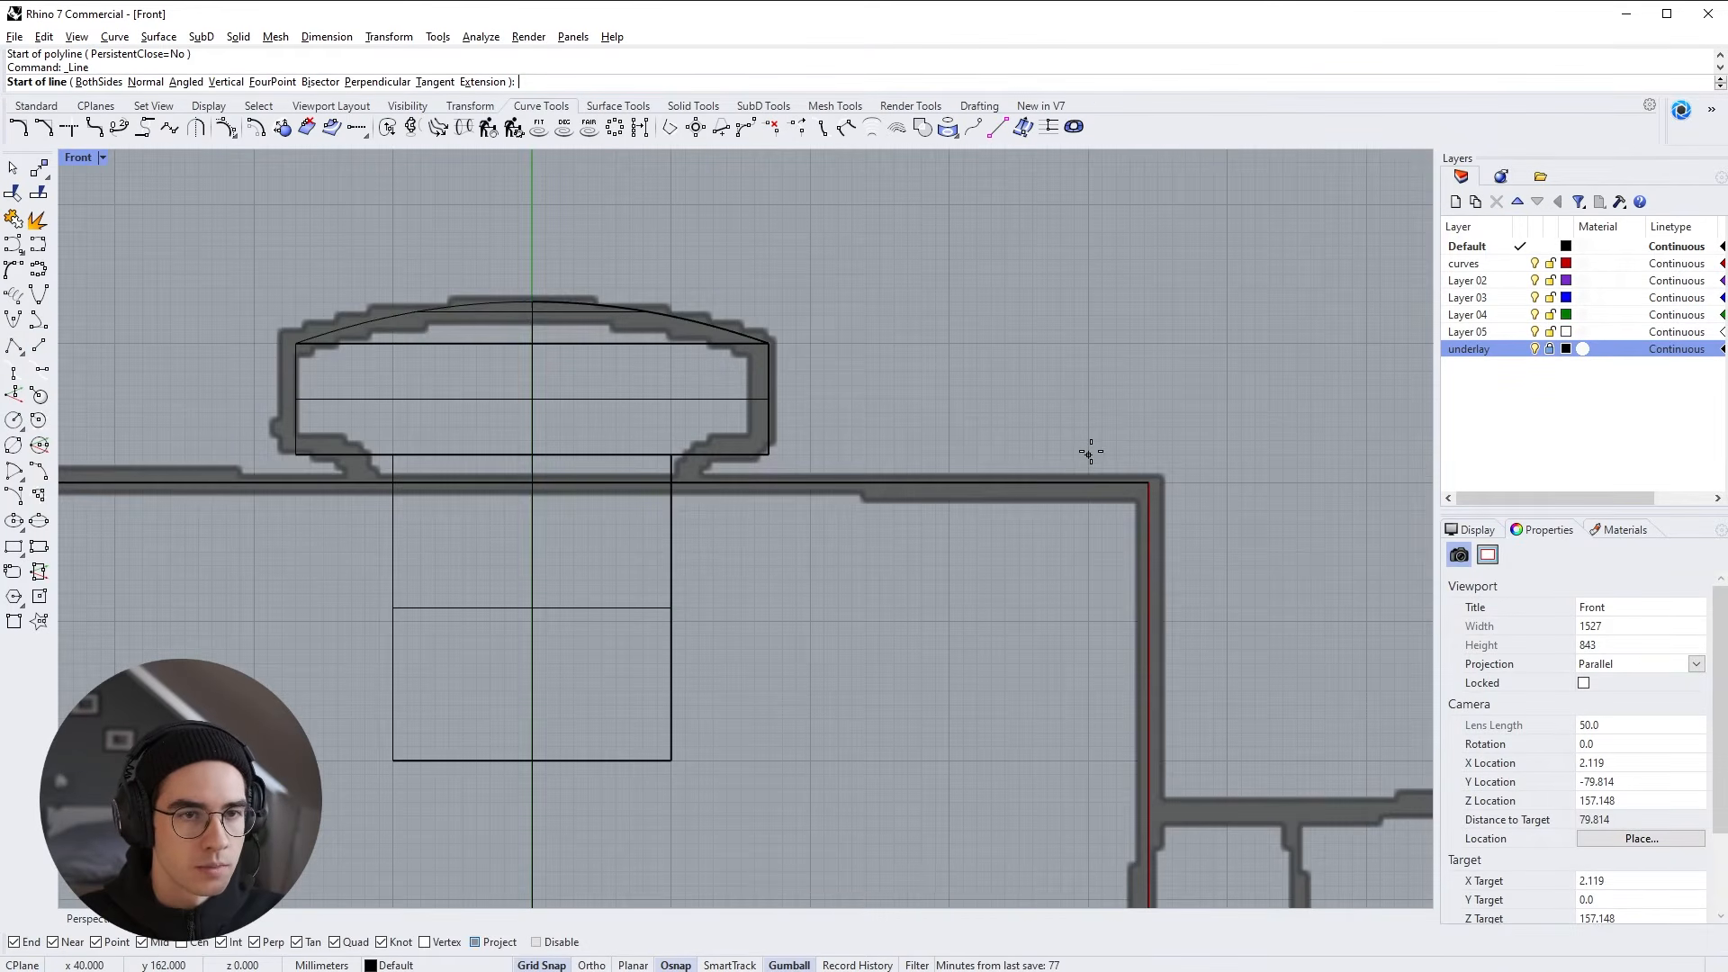
{"action": "left_click", "coordinate": [1089, 455]}
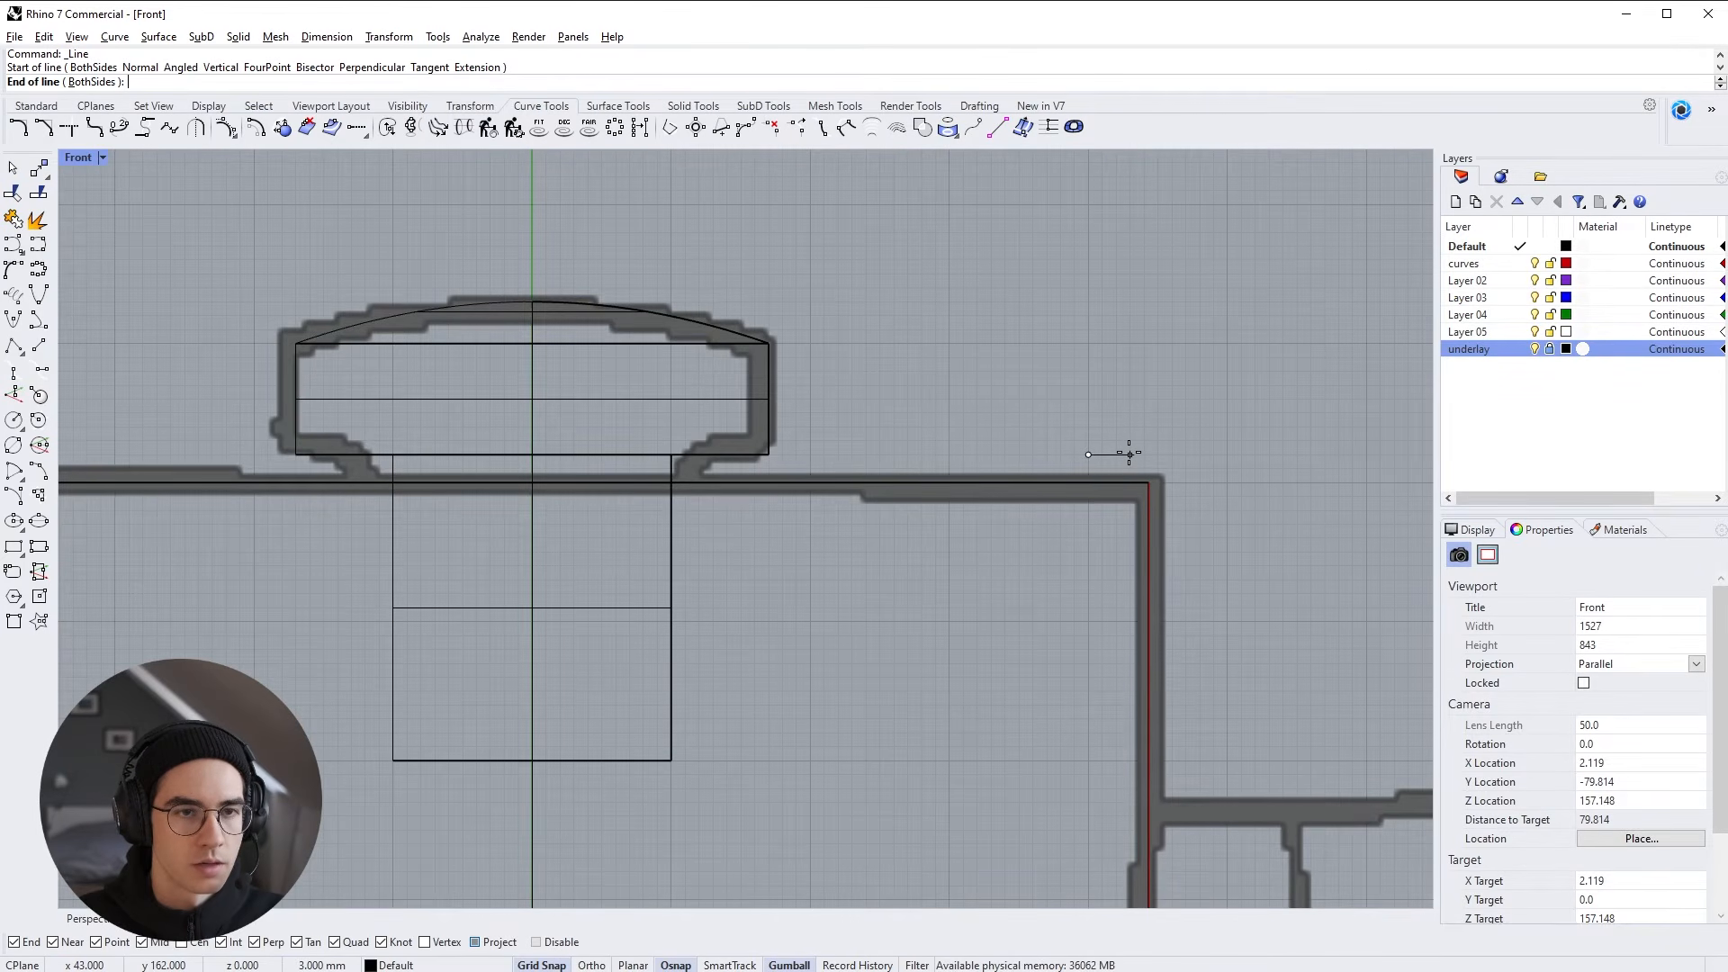
{"action": "left_click", "coordinate": [1128, 452]}
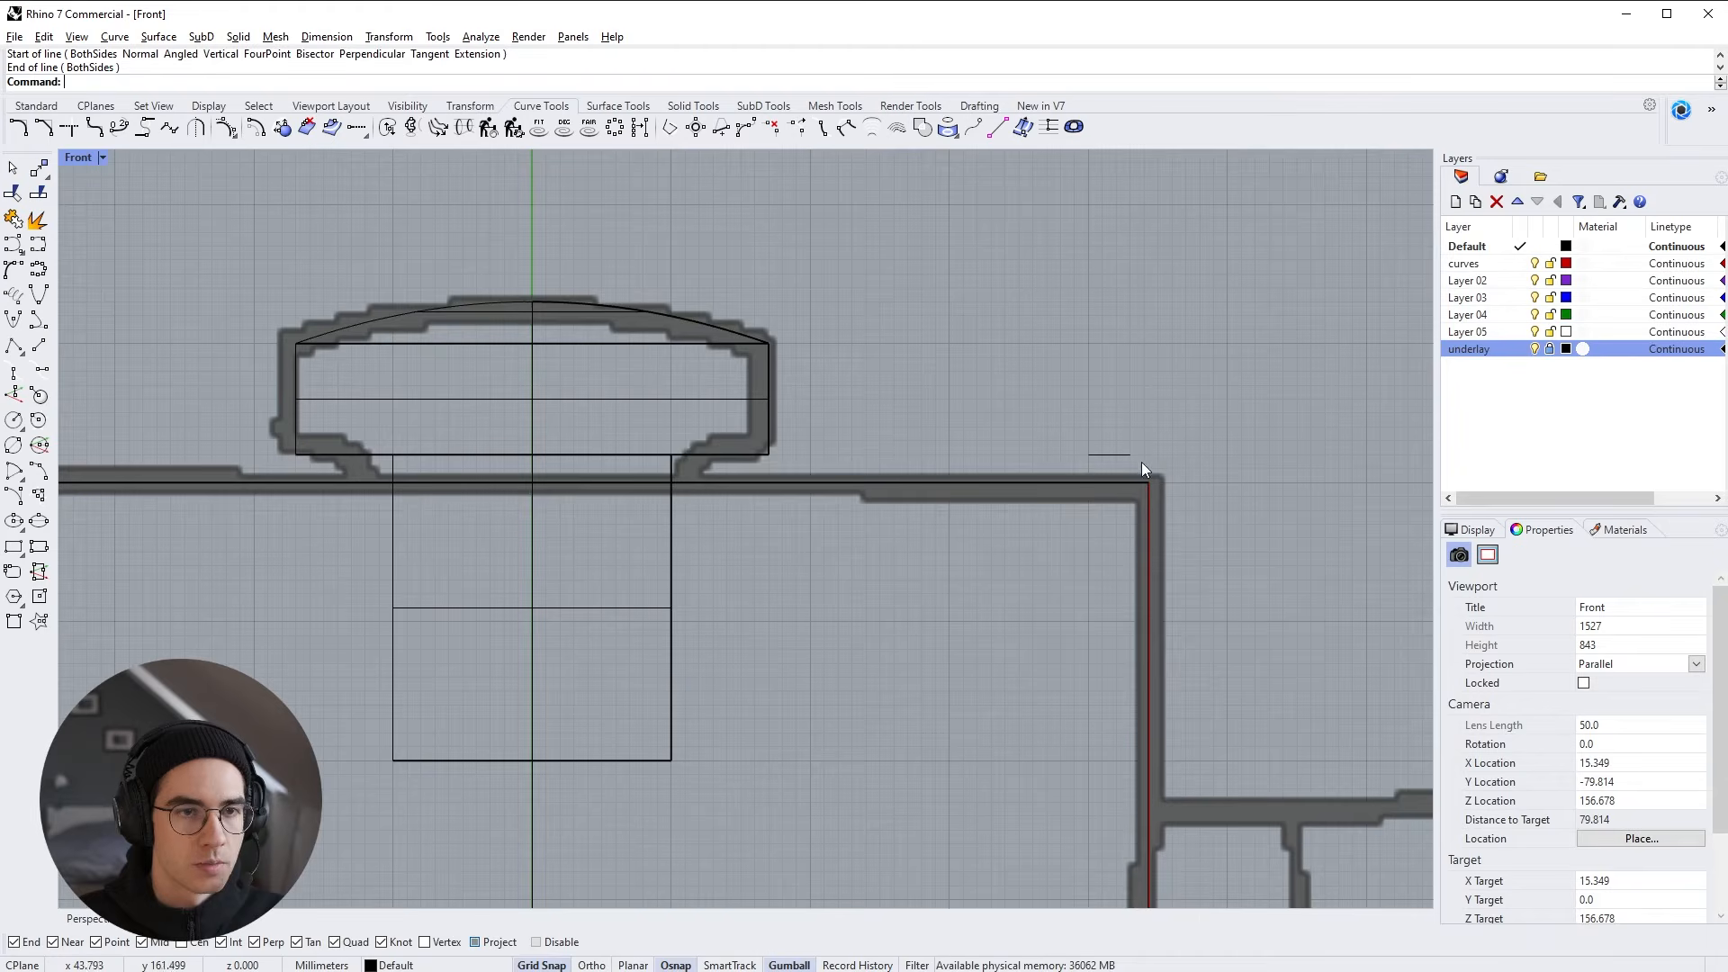
Draw an 11 mm horizontal line at Y 145, from just outside the knob stem to the kettle's vertical centre axis
{"action": "key", "text": "Return"}
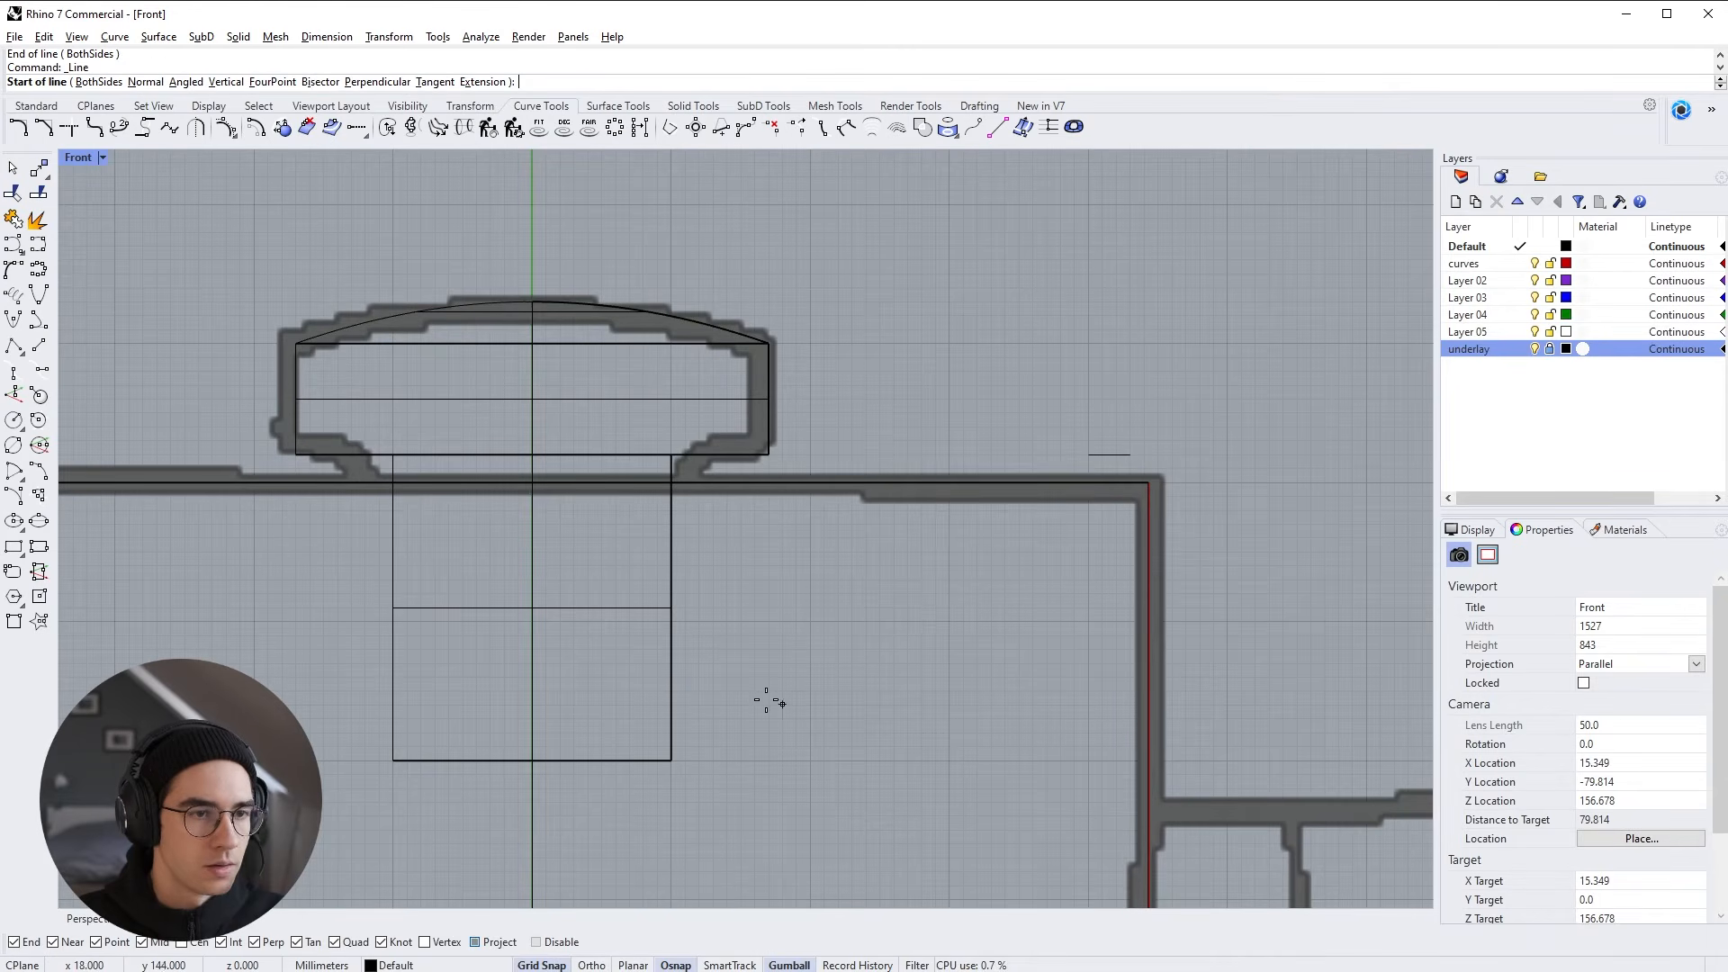
{"action": "left_click", "coordinate": [689, 691]}
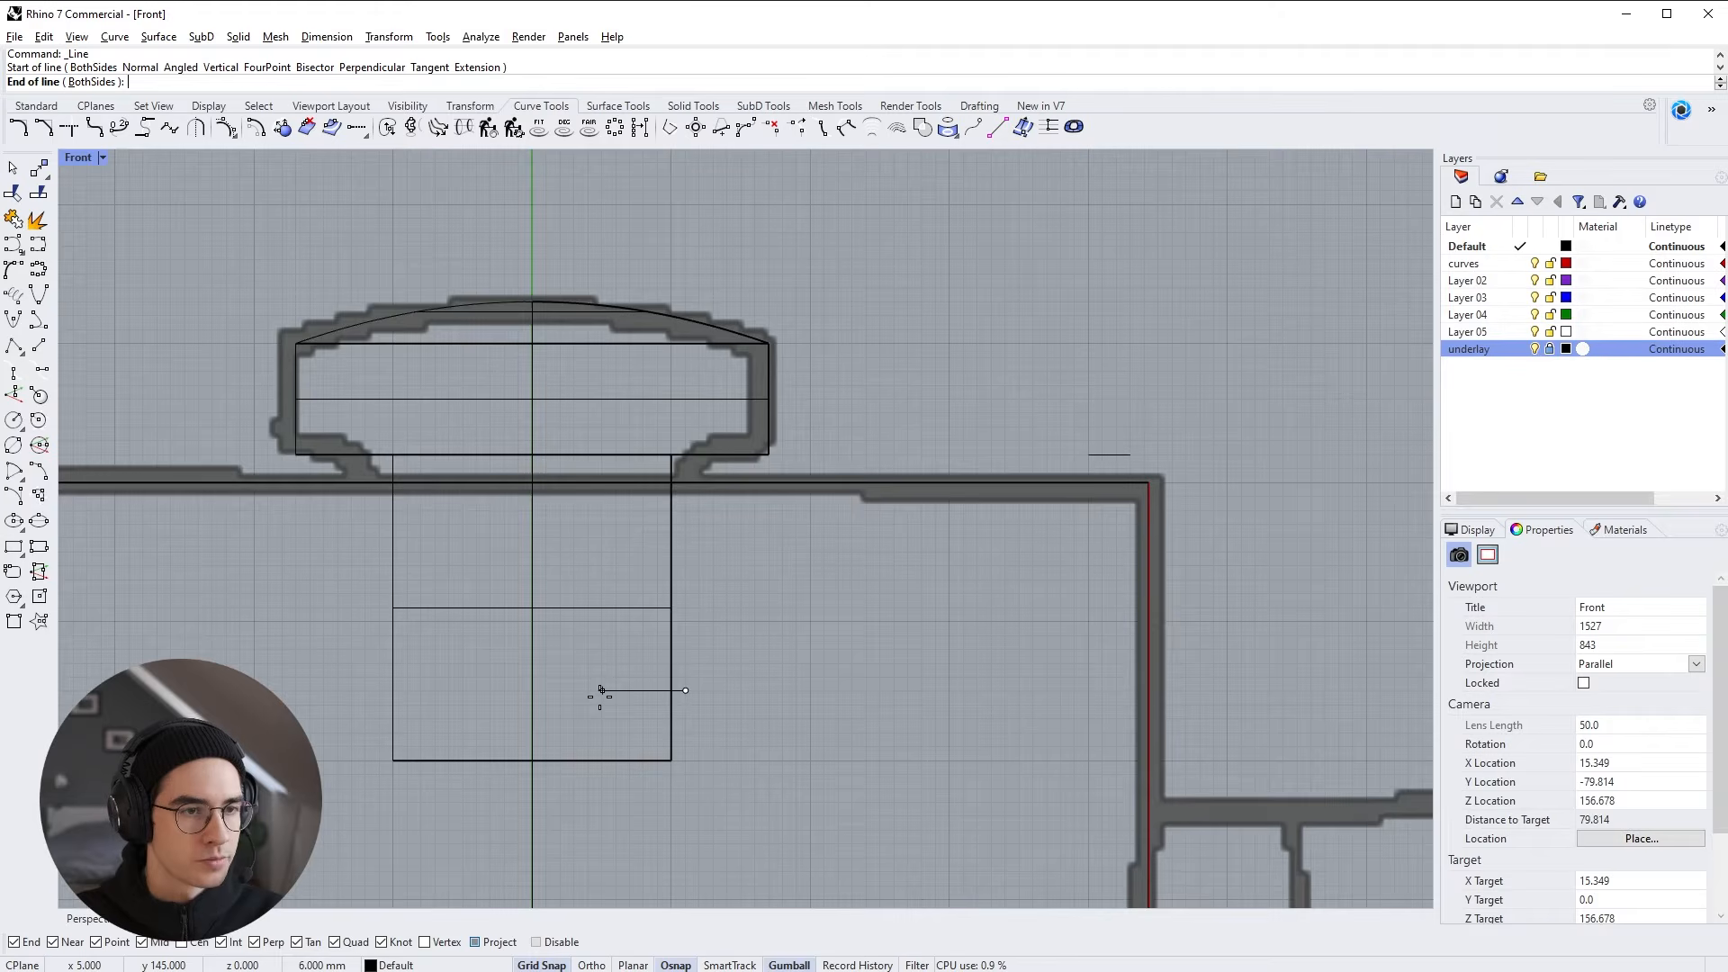
{"action": "key", "text": "shift"}
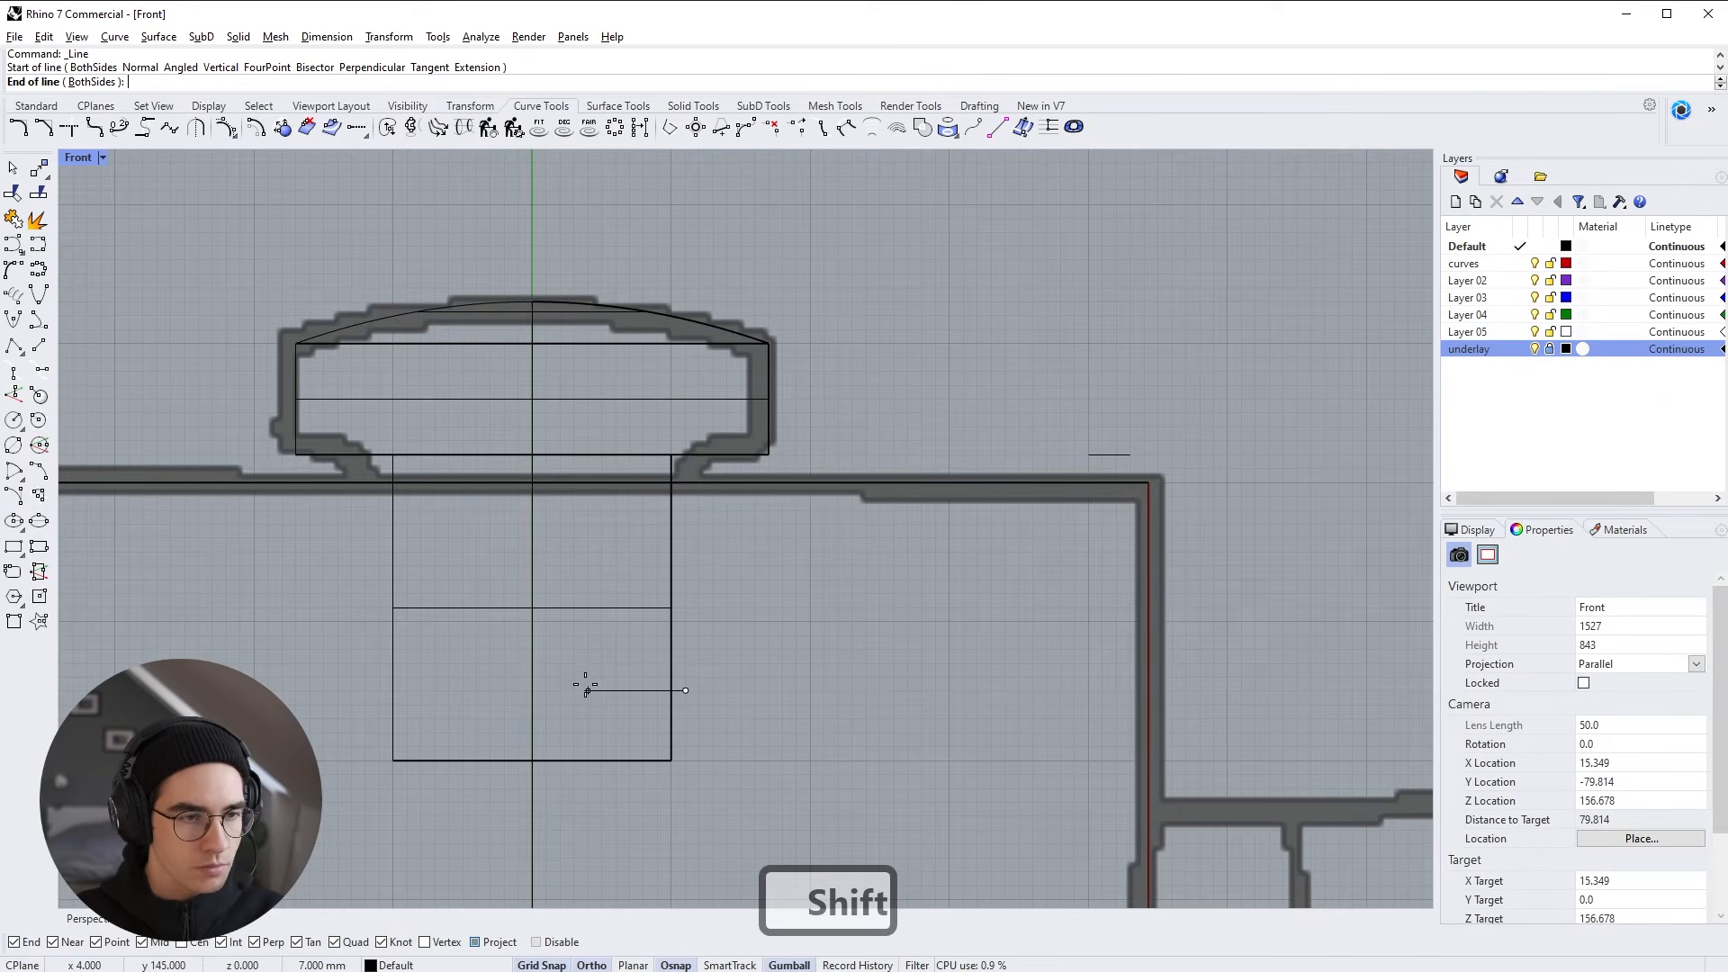
{"action": "key", "text": "Tab"}
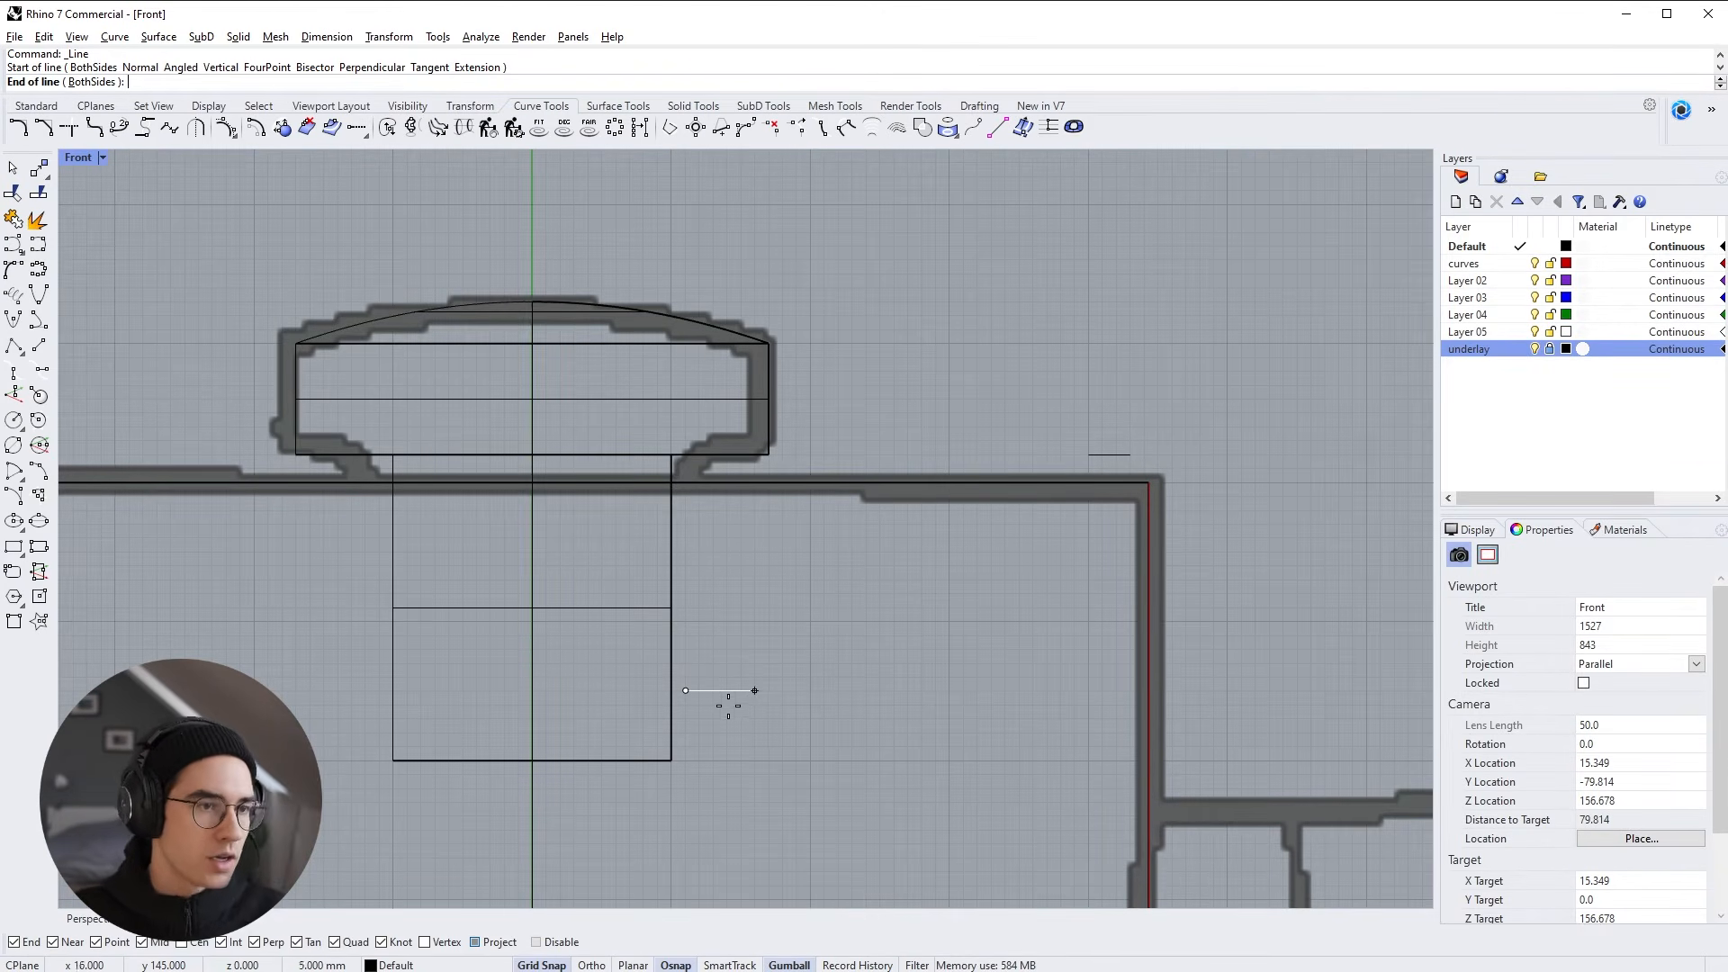
{"action": "left_click", "coordinate": [532, 761]}
{"action": "left_click", "coordinate": [628, 689]}
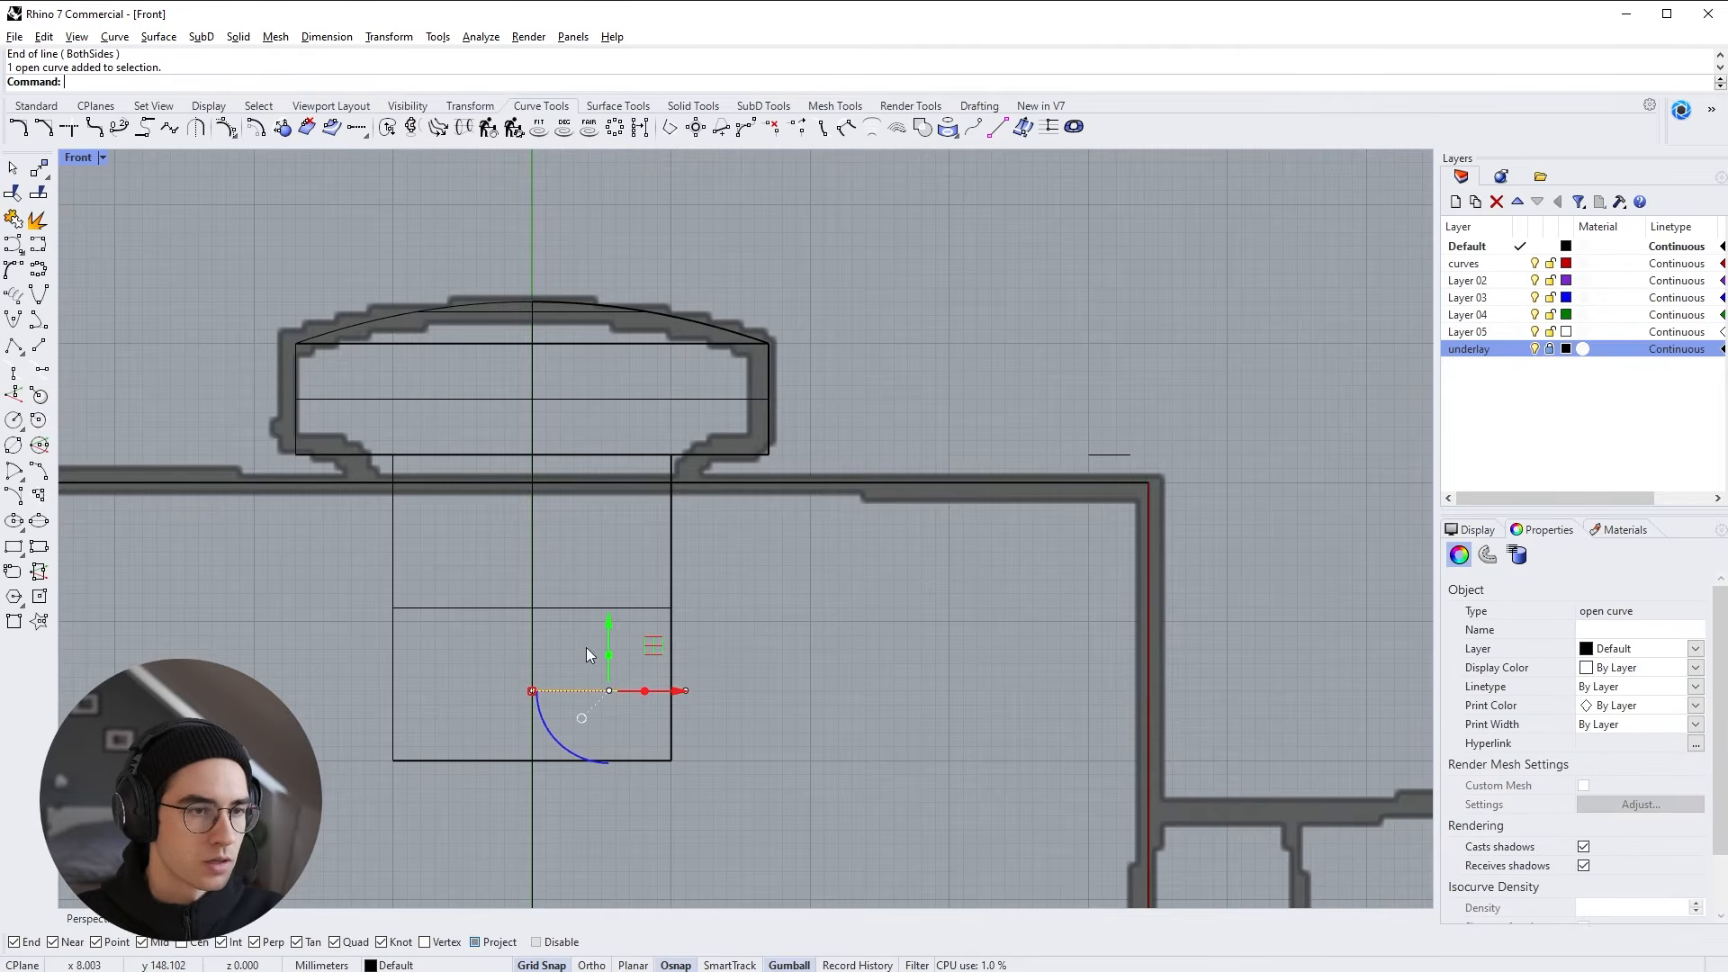
{"action": "left_click", "coordinate": [767, 686]}
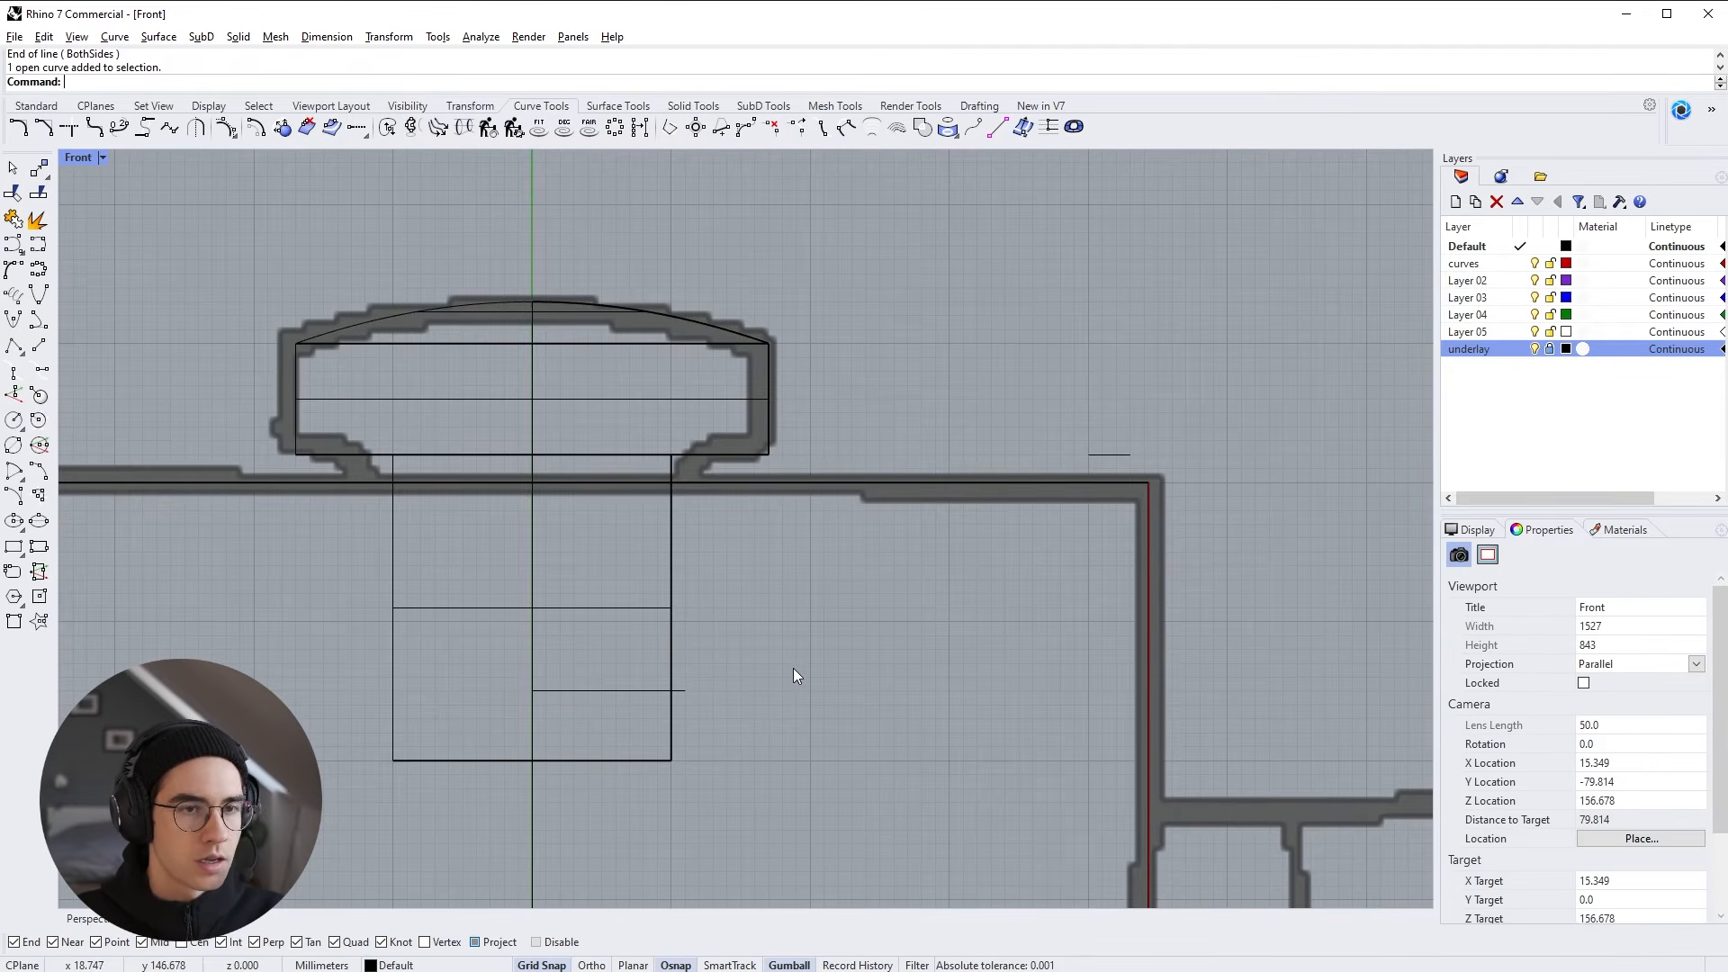
Blend the facing ends of the two horizontal lines into an S-curve with Curvature continuity at both ends
{"action": "left_click", "coordinate": [122, 135]}
{"action": "left_click", "coordinate": [684, 691]}
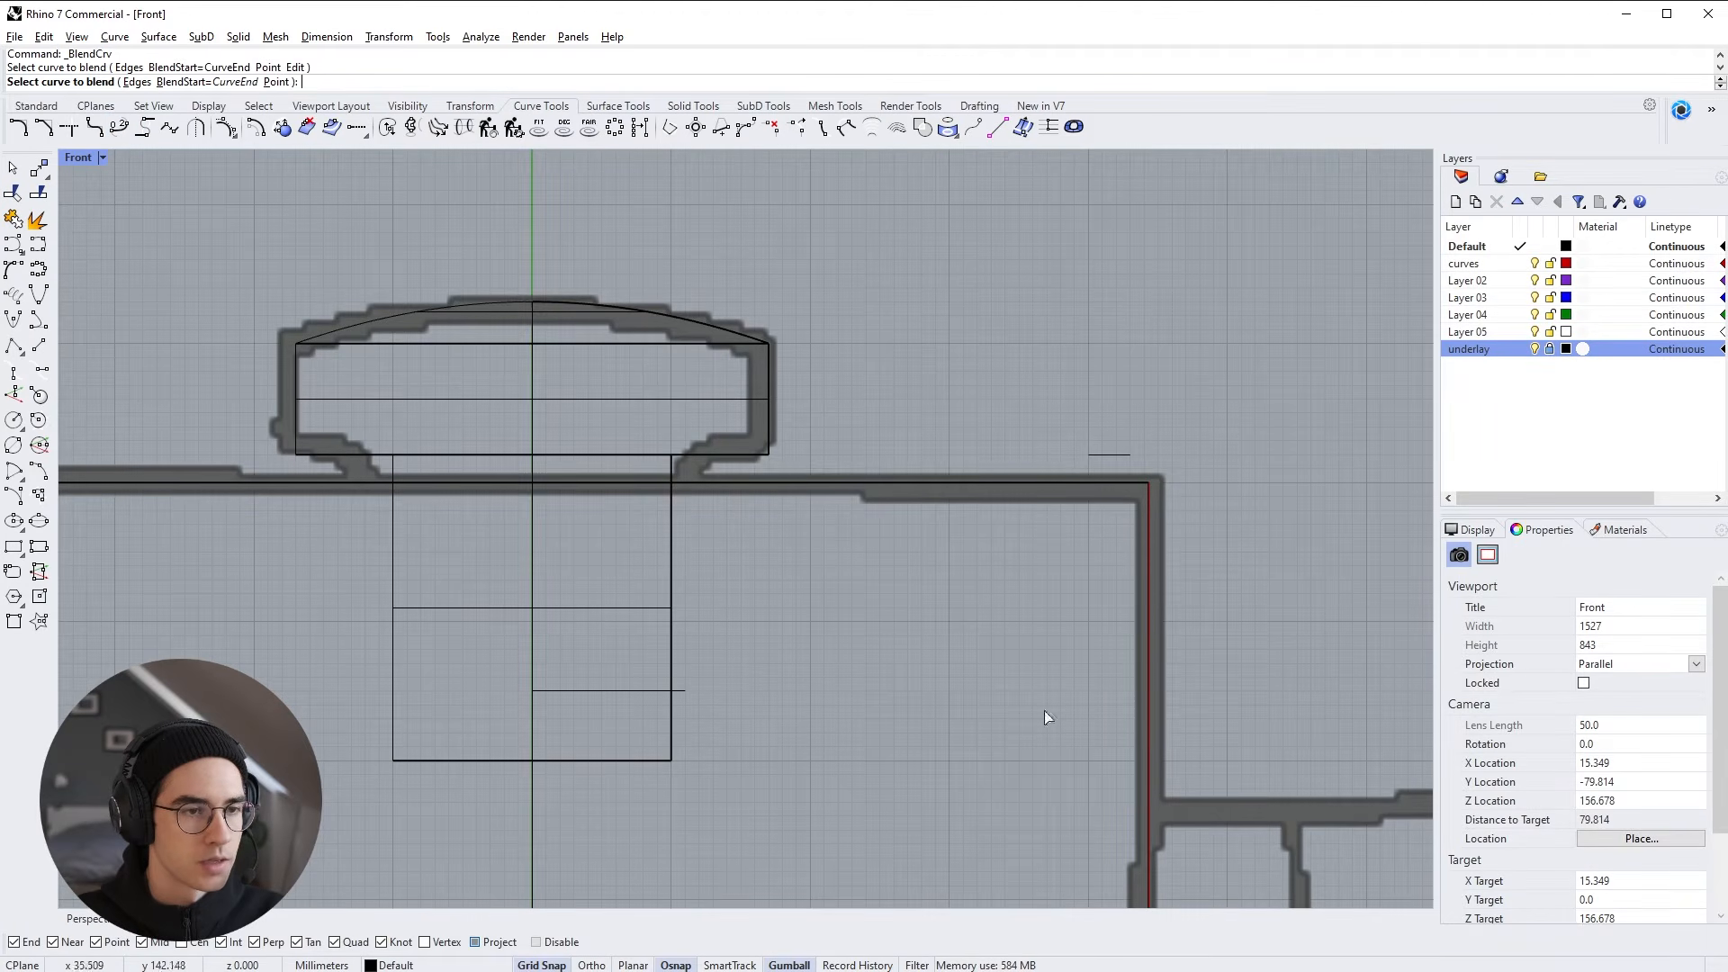
{"action": "left_click", "coordinate": [1092, 456]}
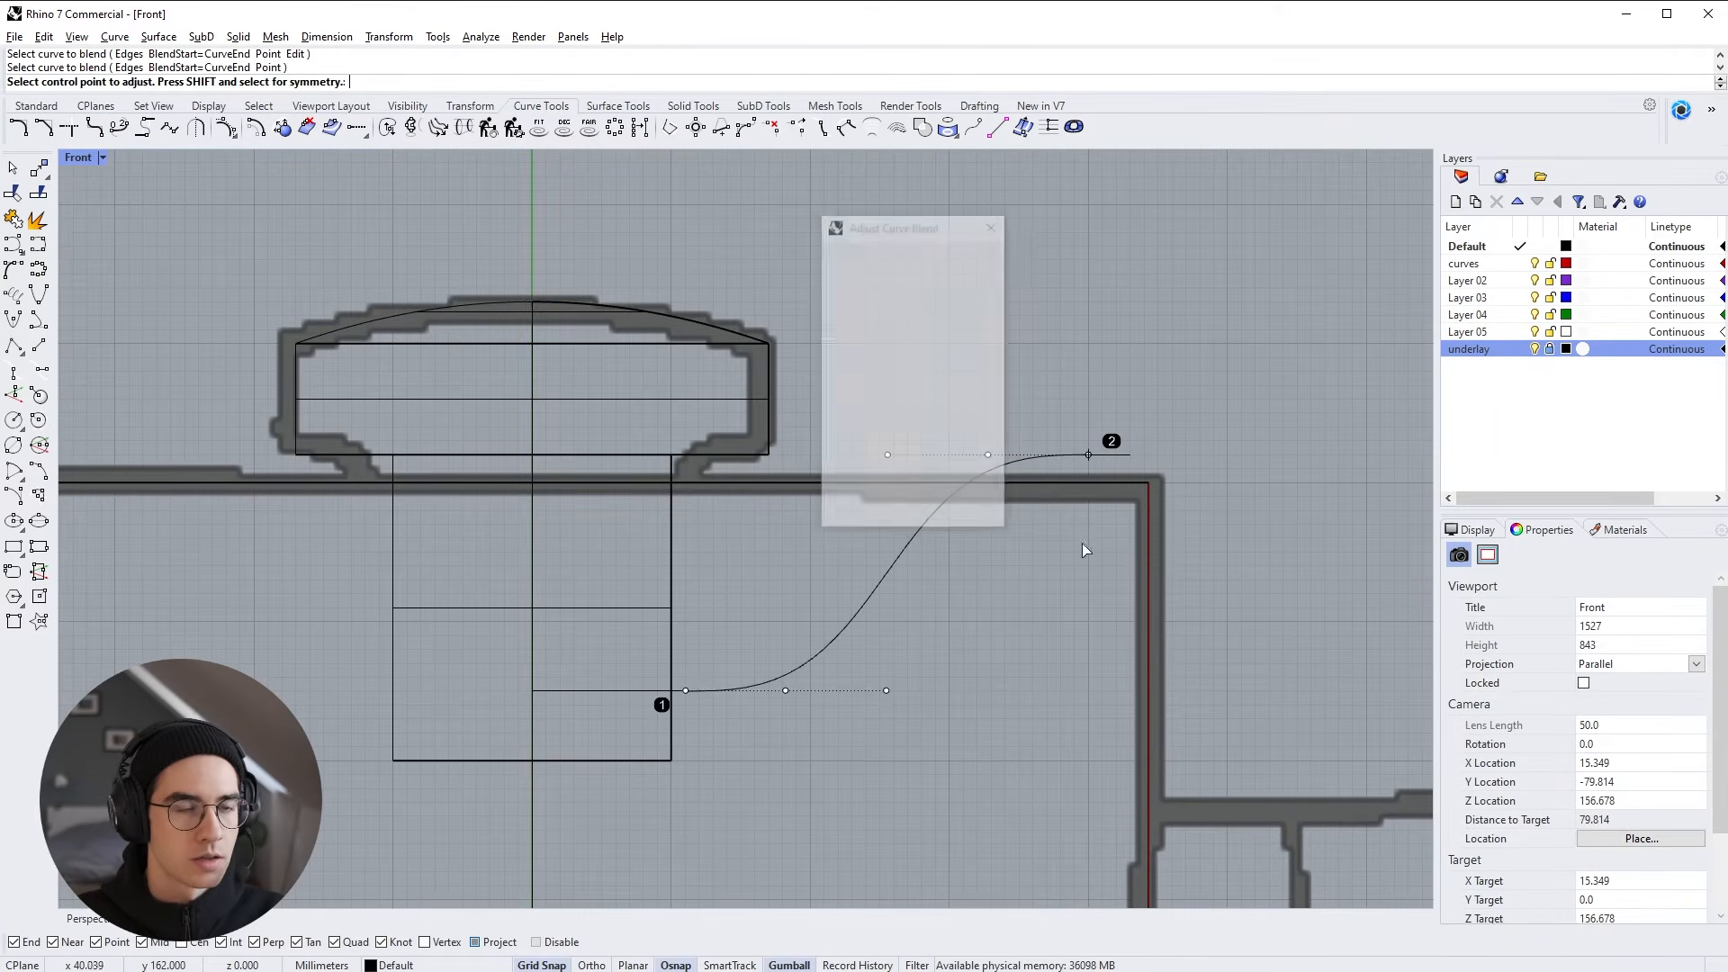
{"action": "left_click_drag", "start_coordinate": [936, 224], "coordinate": [720, 216]}
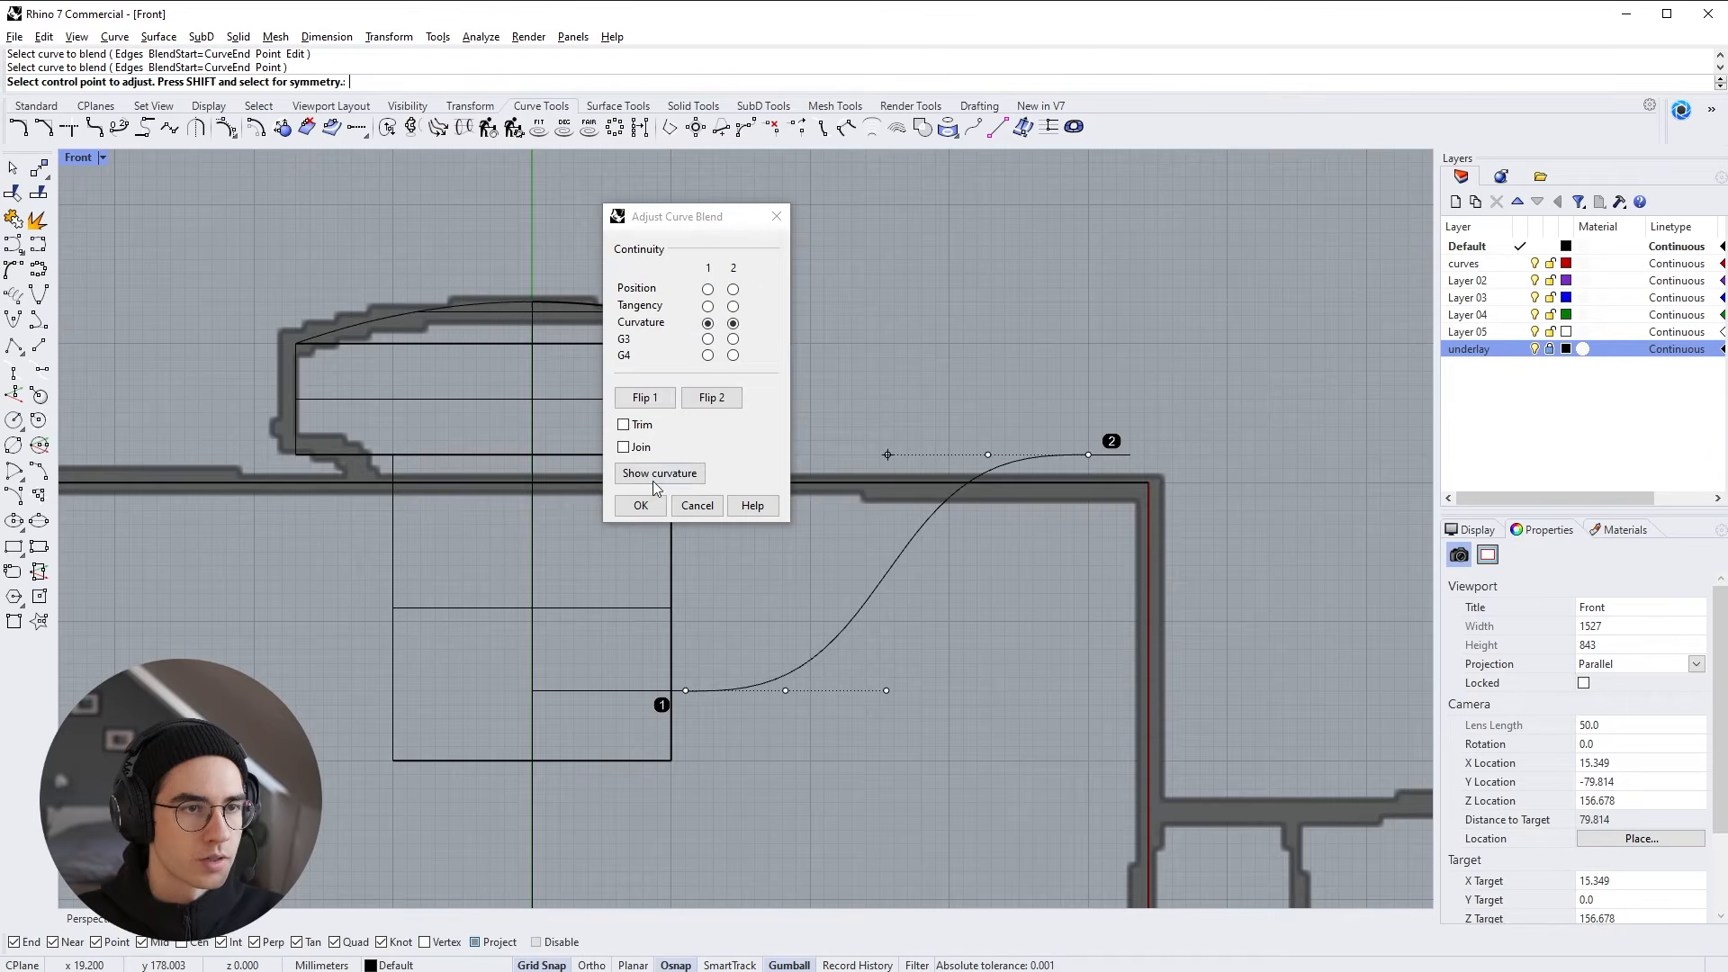
{"action": "left_click", "coordinate": [640, 504]}
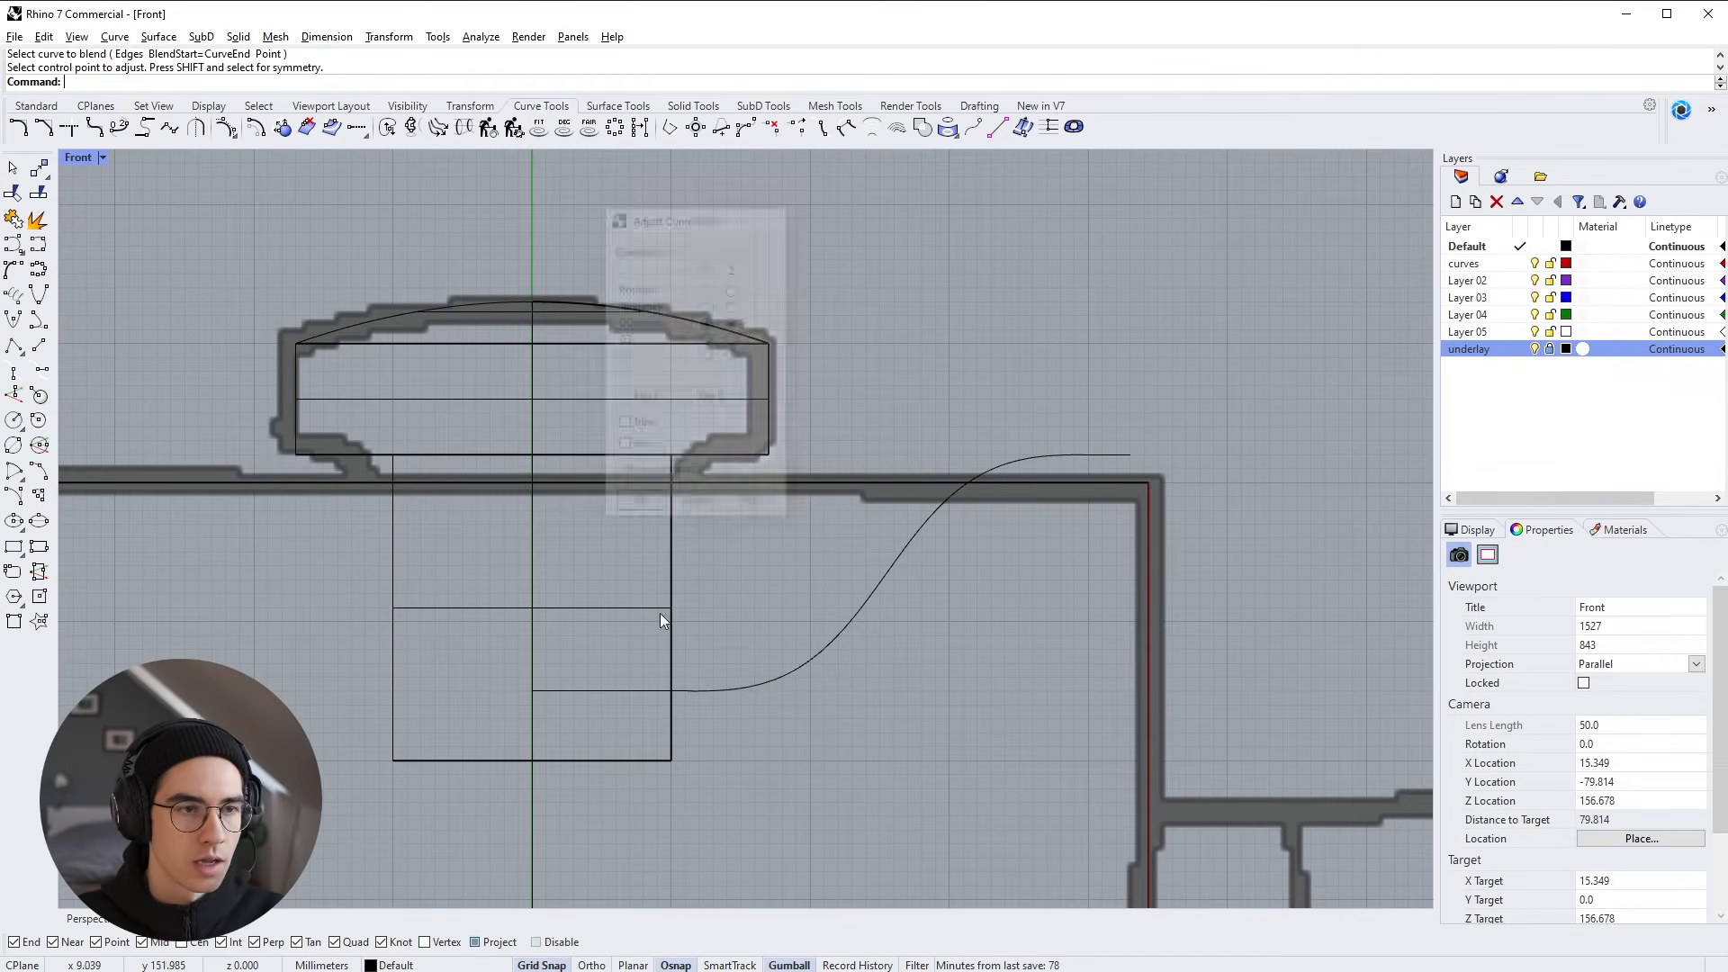
Join the two horizontal lines and the blend curve into one open lid profile
{"action": "left_click", "coordinate": [623, 691]}
{"action": "left_click", "coordinate": [772, 677], "text": "shift"}
{"action": "left_click", "coordinate": [1105, 455], "text": "shift"}
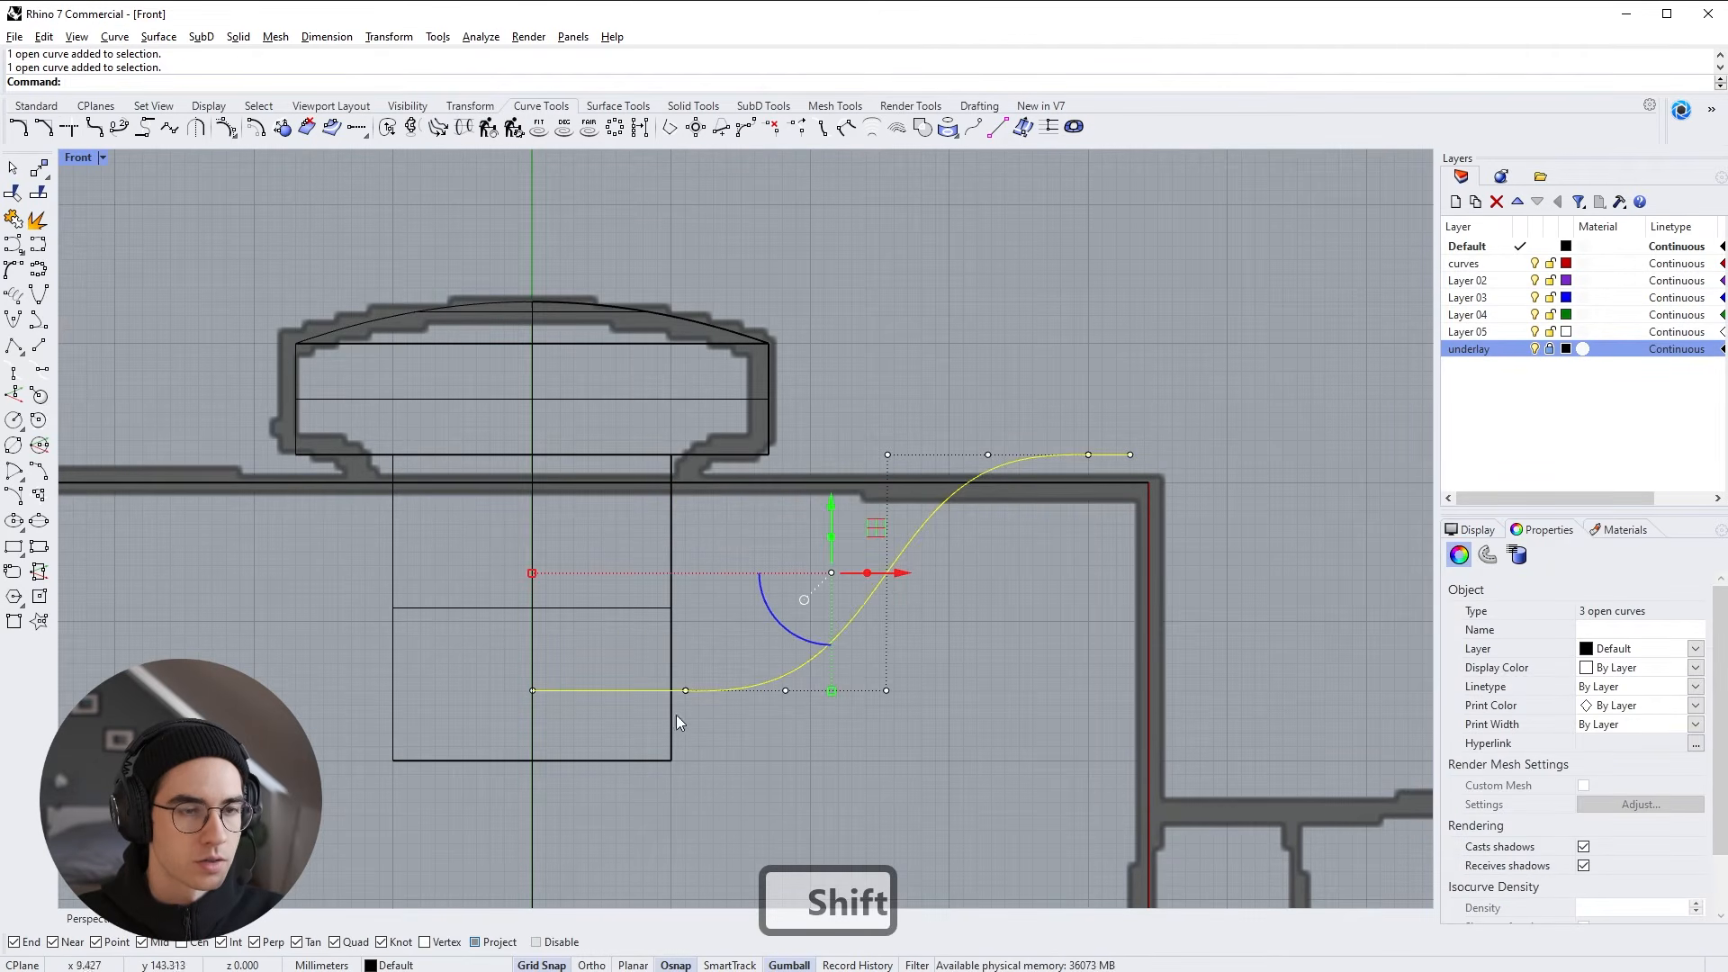
{"action": "left_click", "coordinate": [14, 220]}
{"action": "key", "text": "Escape"}
Move the joined lid profile 50 mm straight up, clear of the kettle body and knob
{"action": "left_click", "coordinate": [1092, 455]}
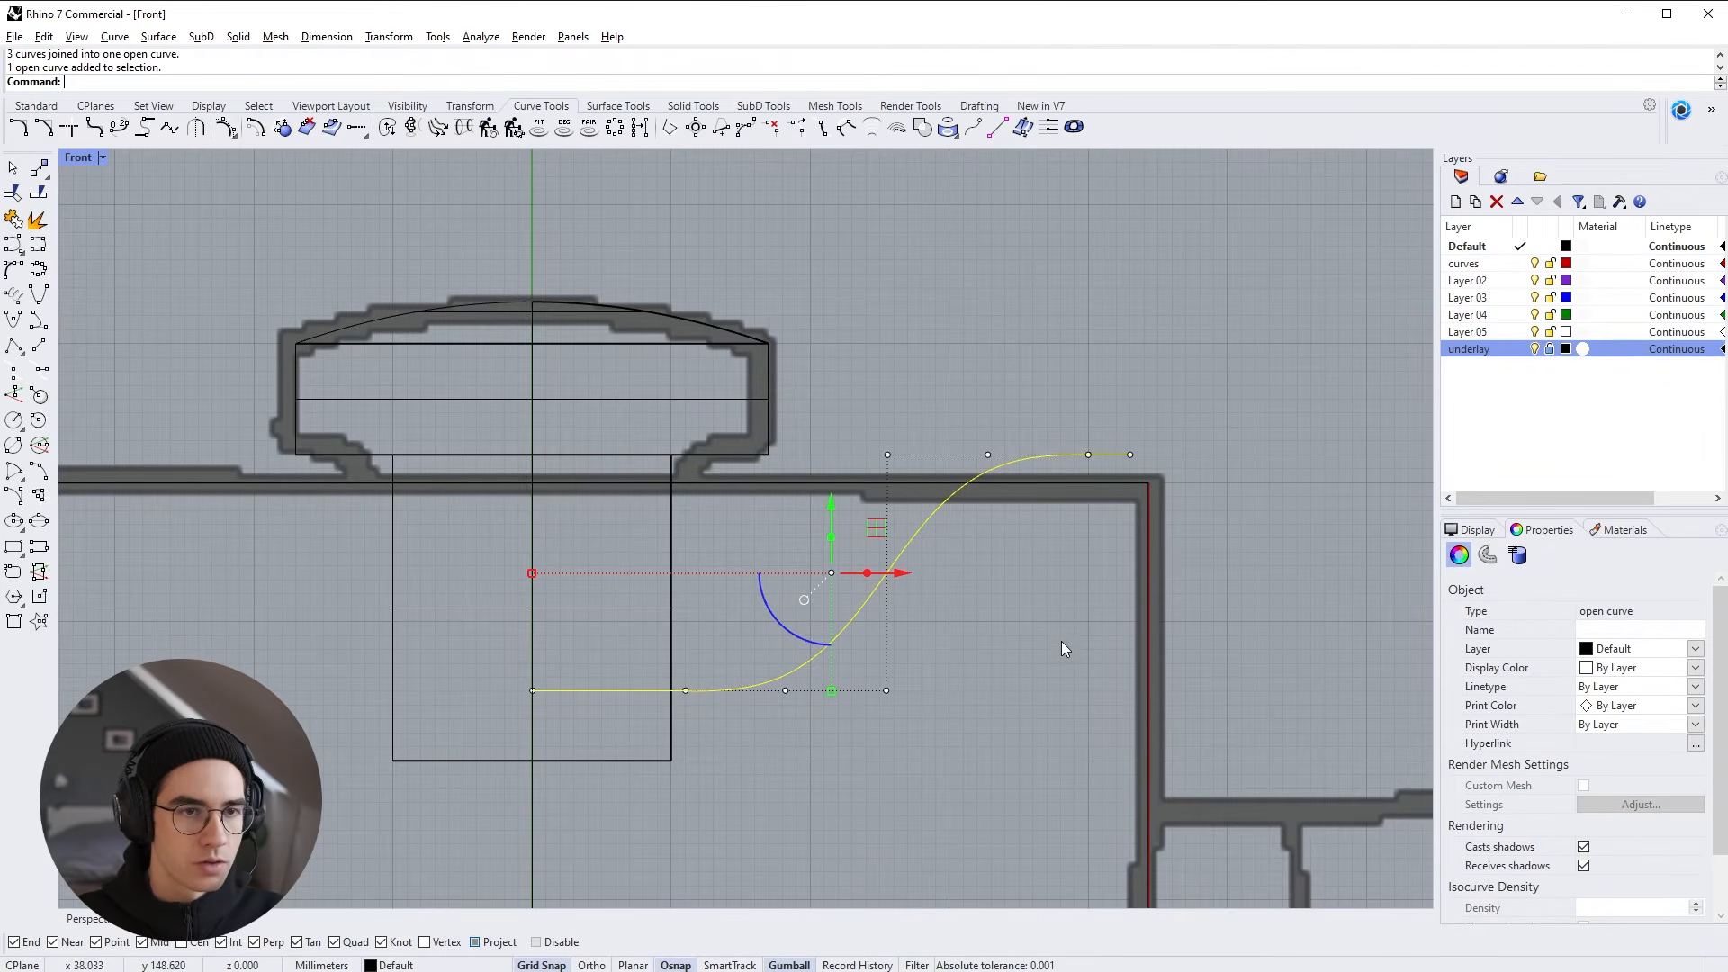
{"action": "left_click", "coordinate": [832, 509]}
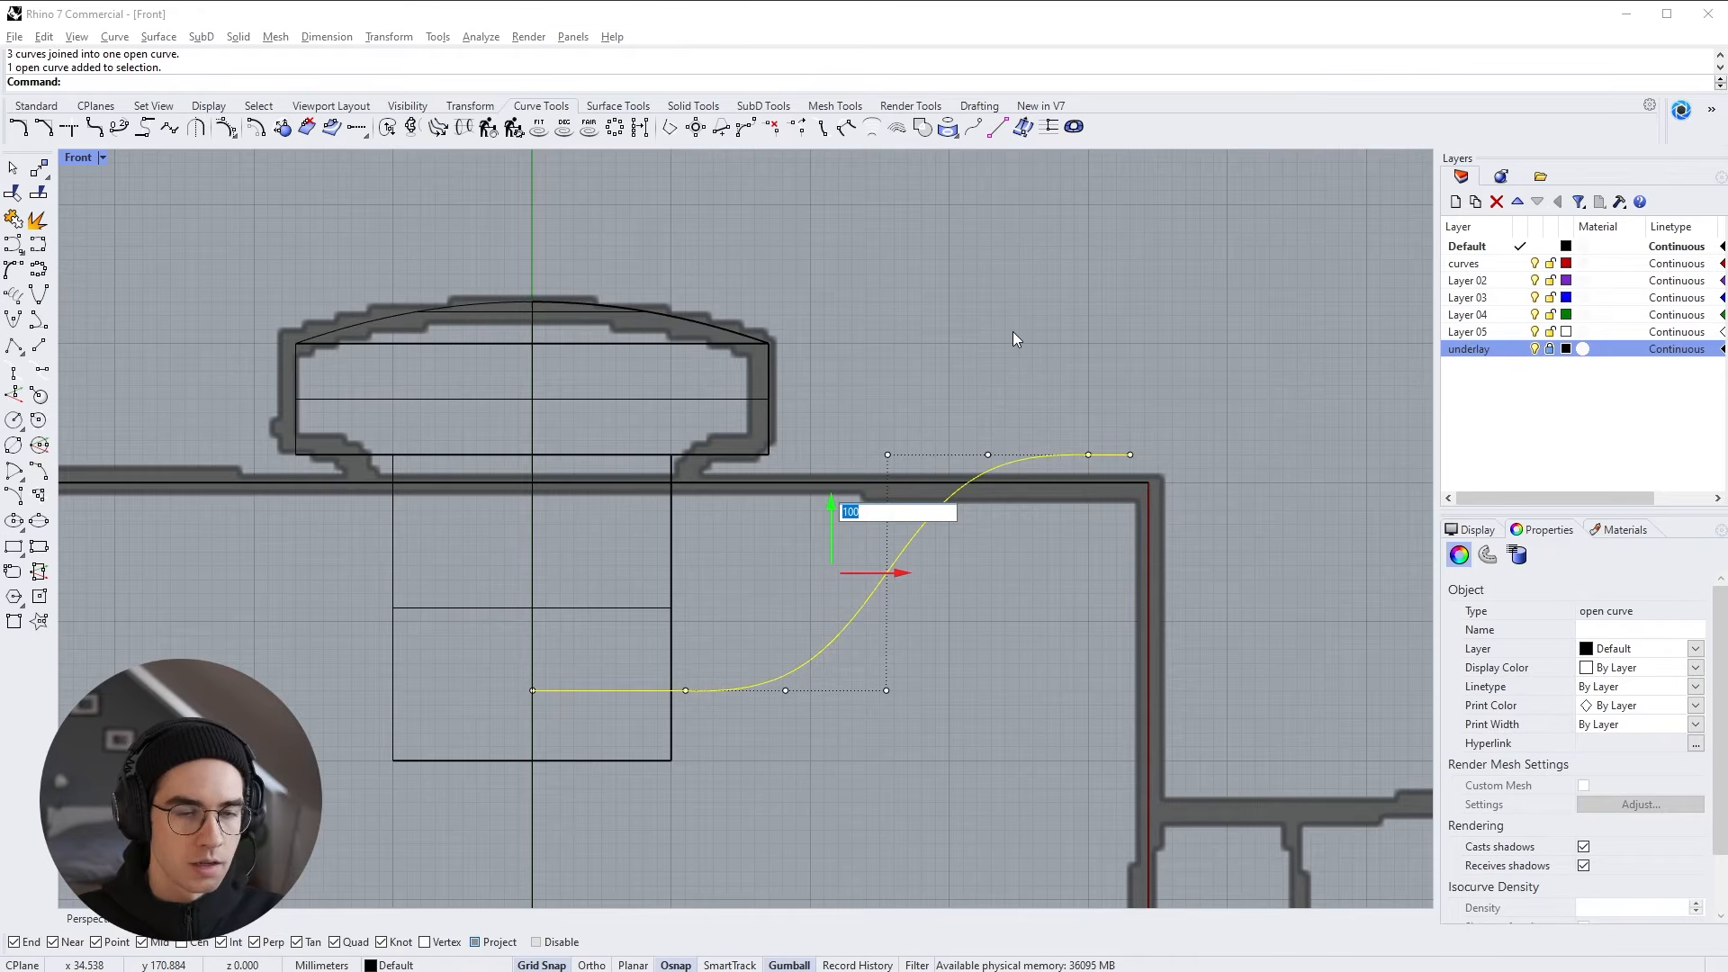
{"action": "type", "text": "50"}
{"action": "key", "text": "Return"}
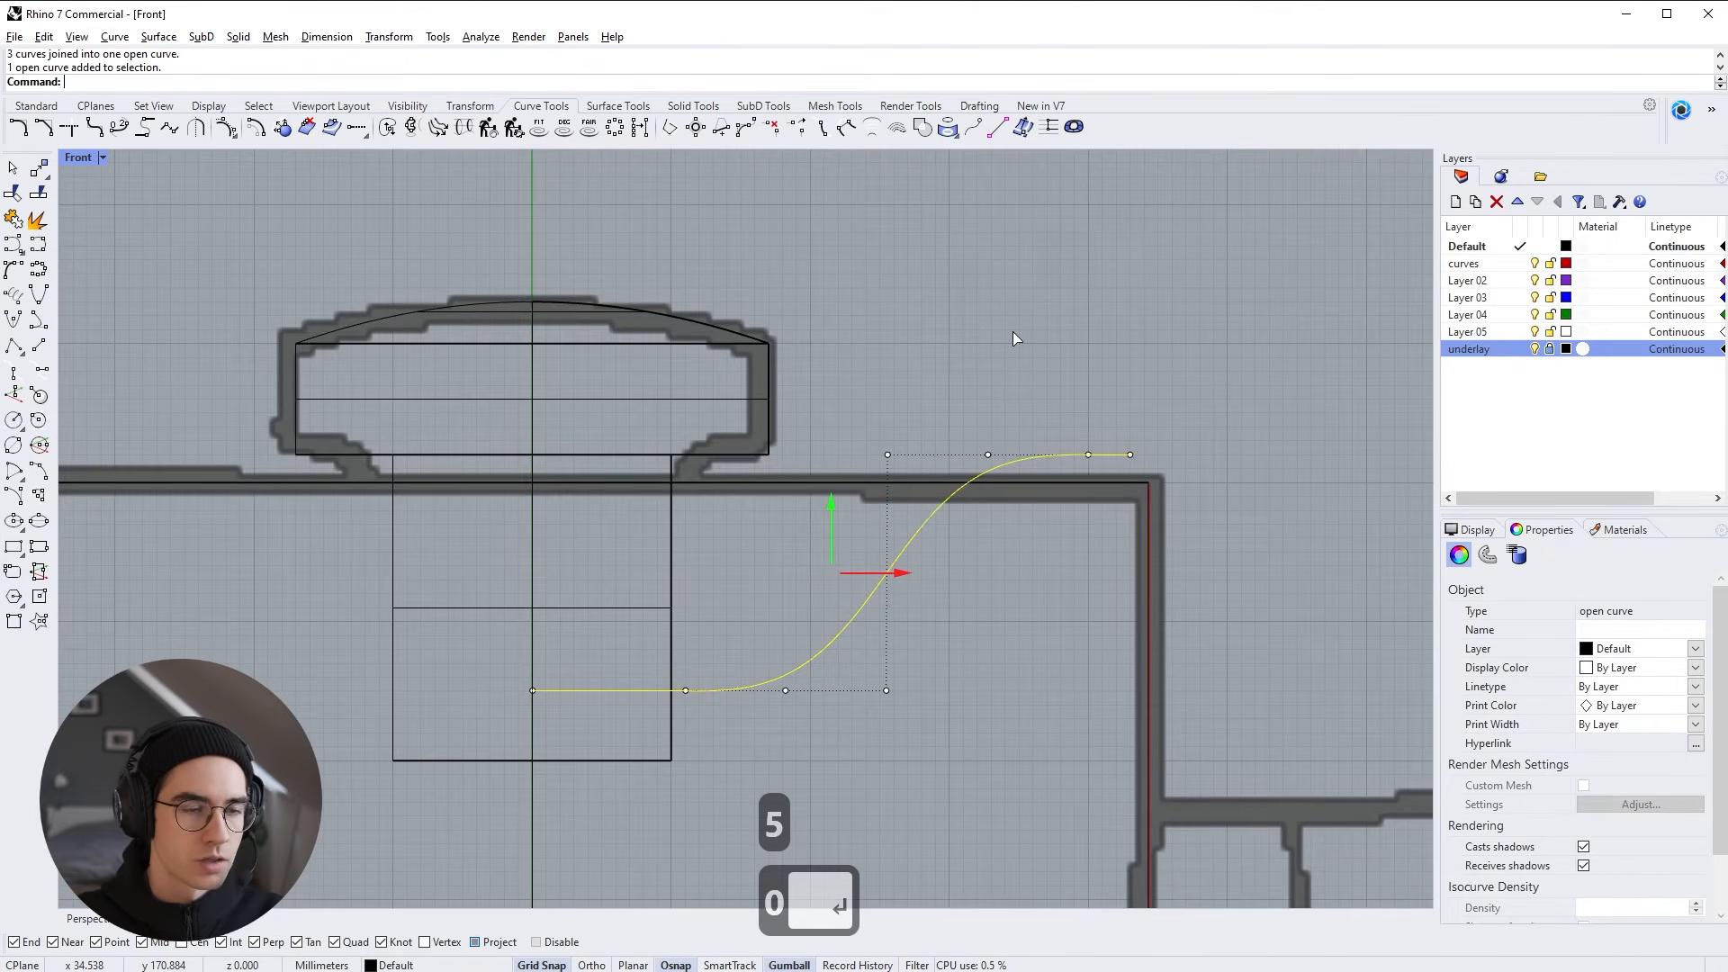
{"action": "scroll", "coordinate": [1016, 349], "scroll_direction": "down", "scroll_amount": 4}
{"action": "right_click_drag", "start_coordinate": [956, 370], "coordinate": [963, 597]}
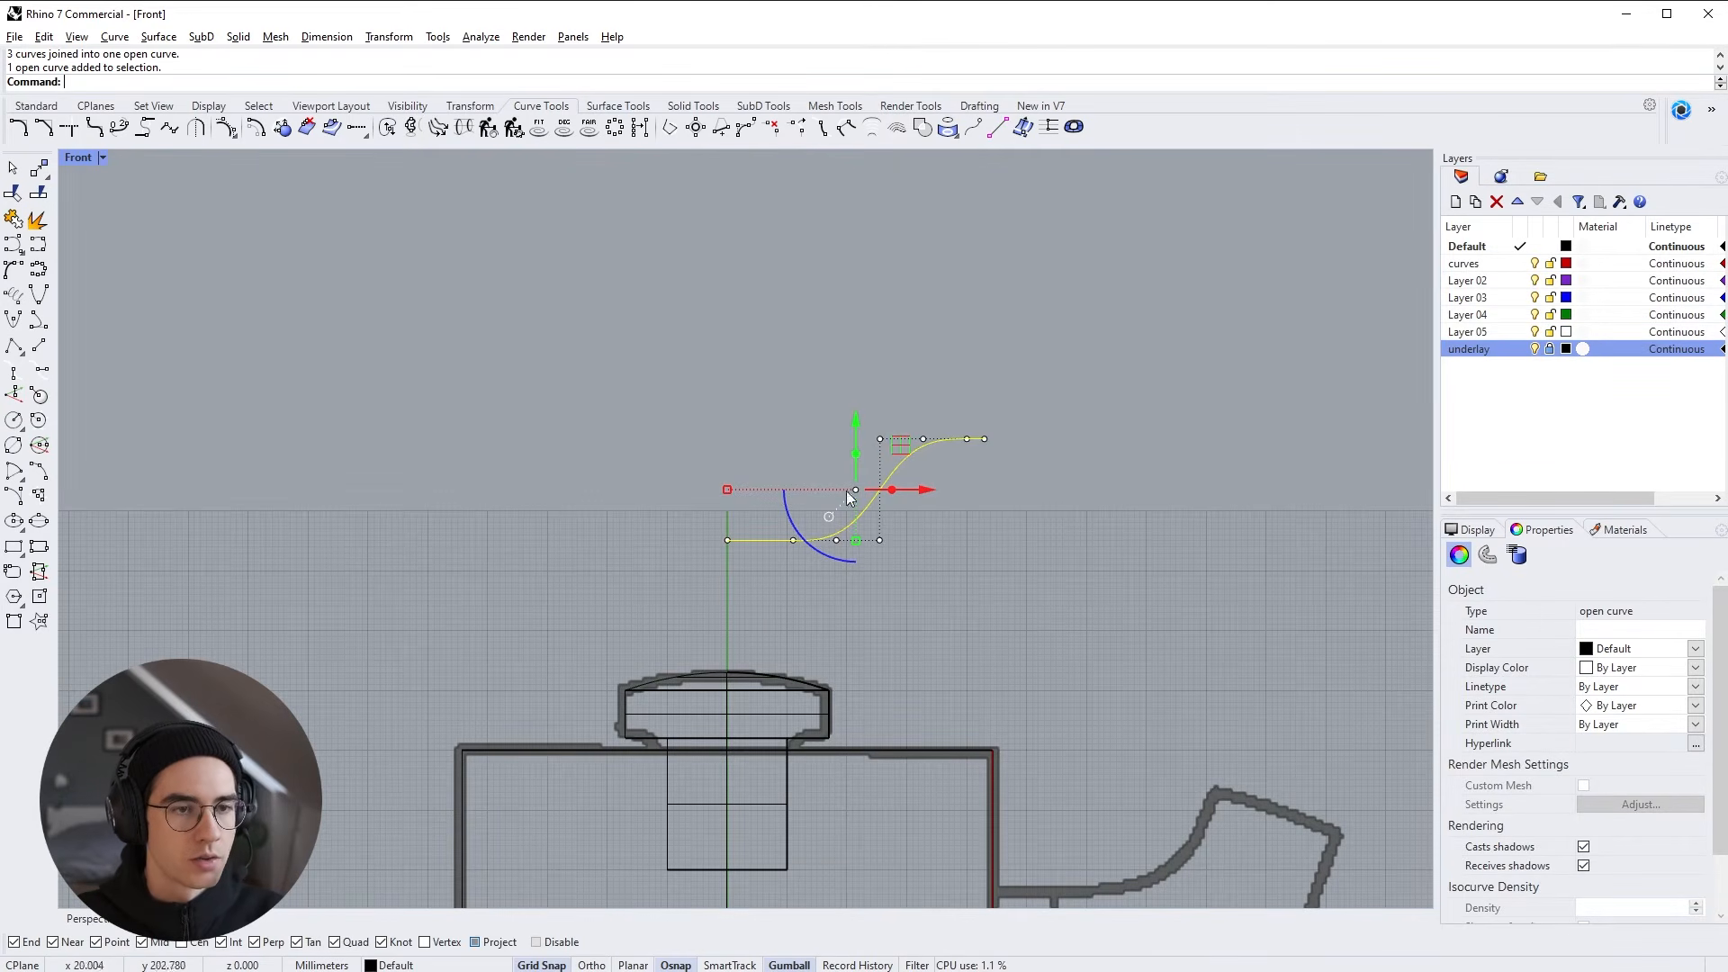
Move the lid profile 50 mm down into the kettle and 50 mm back up
{"action": "left_click", "coordinate": [862, 418]}
{"action": "type", "text": "-50"}
{"action": "key", "text": "Return"}
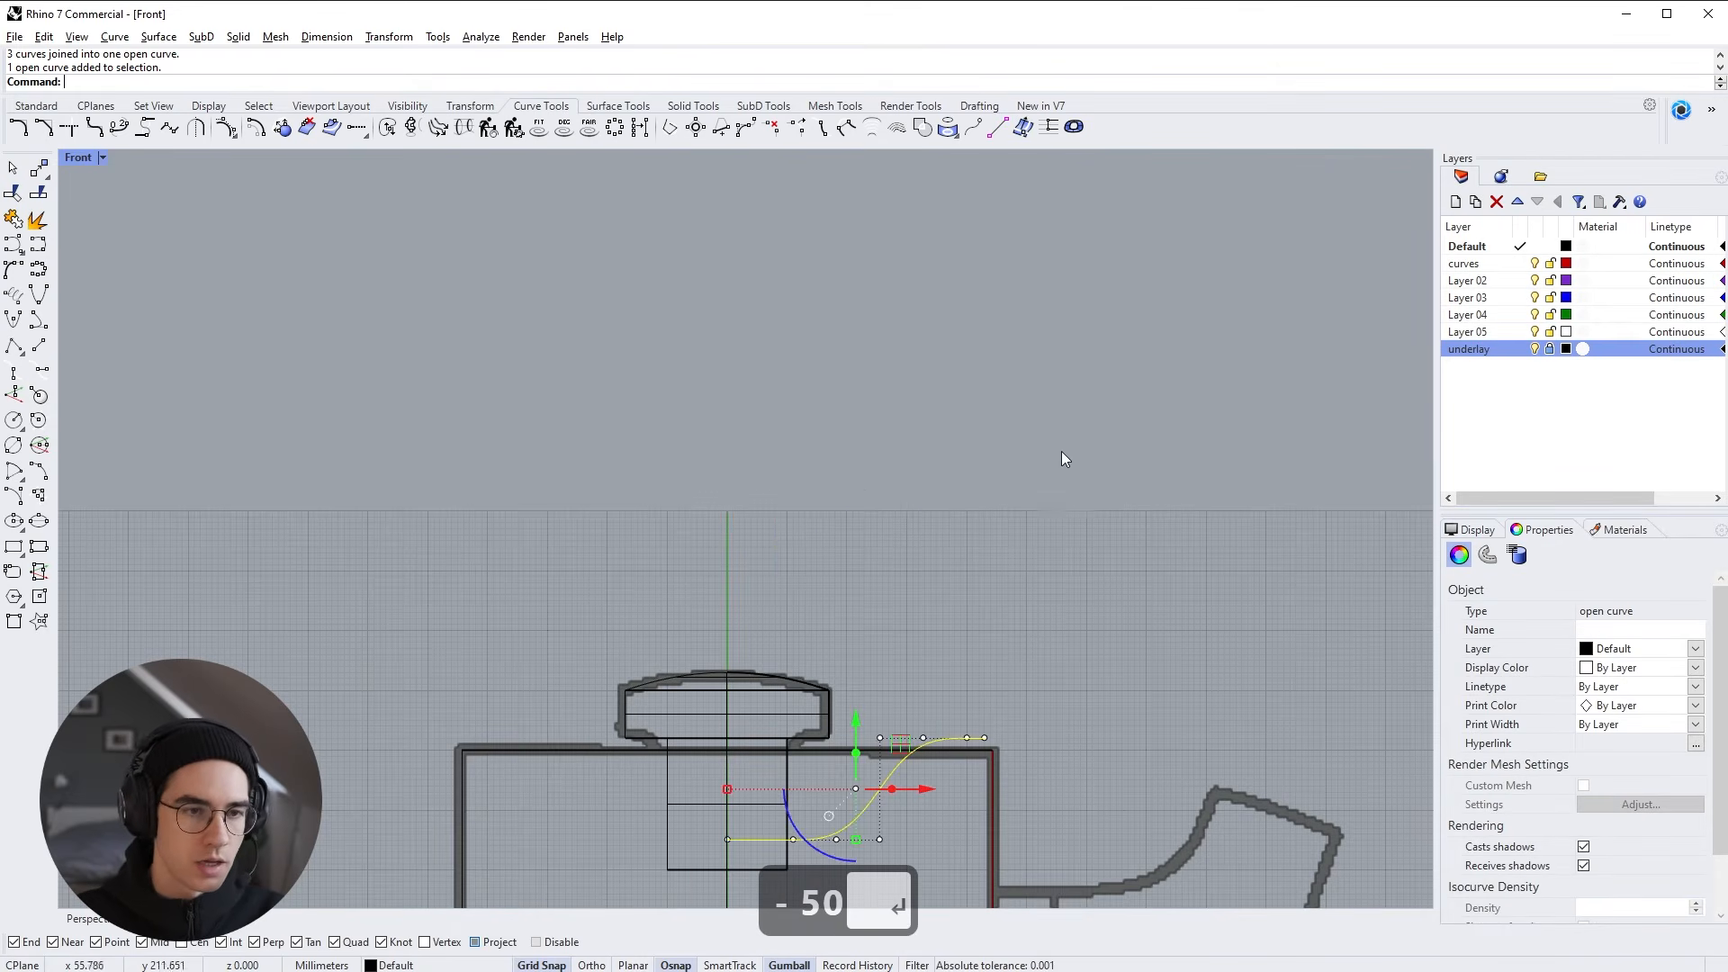
{"action": "left_click", "coordinate": [857, 719]}
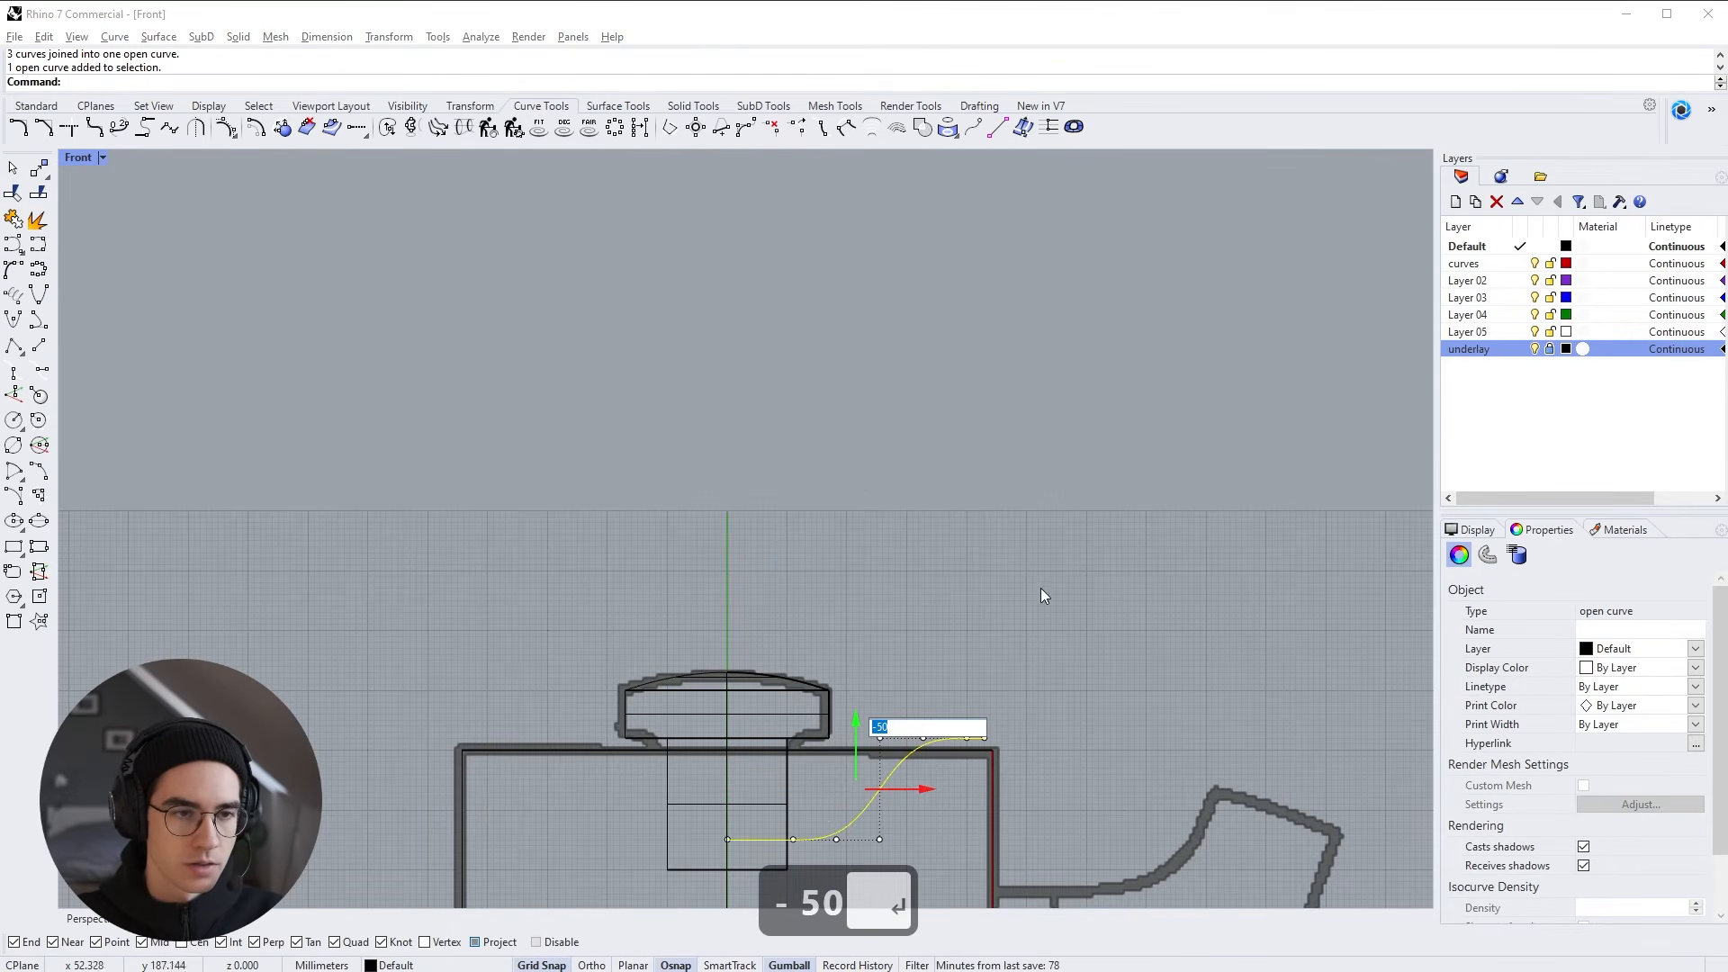
{"action": "type", "text": "50"}
{"action": "key", "text": "Return"}
{"action": "left_click", "coordinate": [974, 586]}
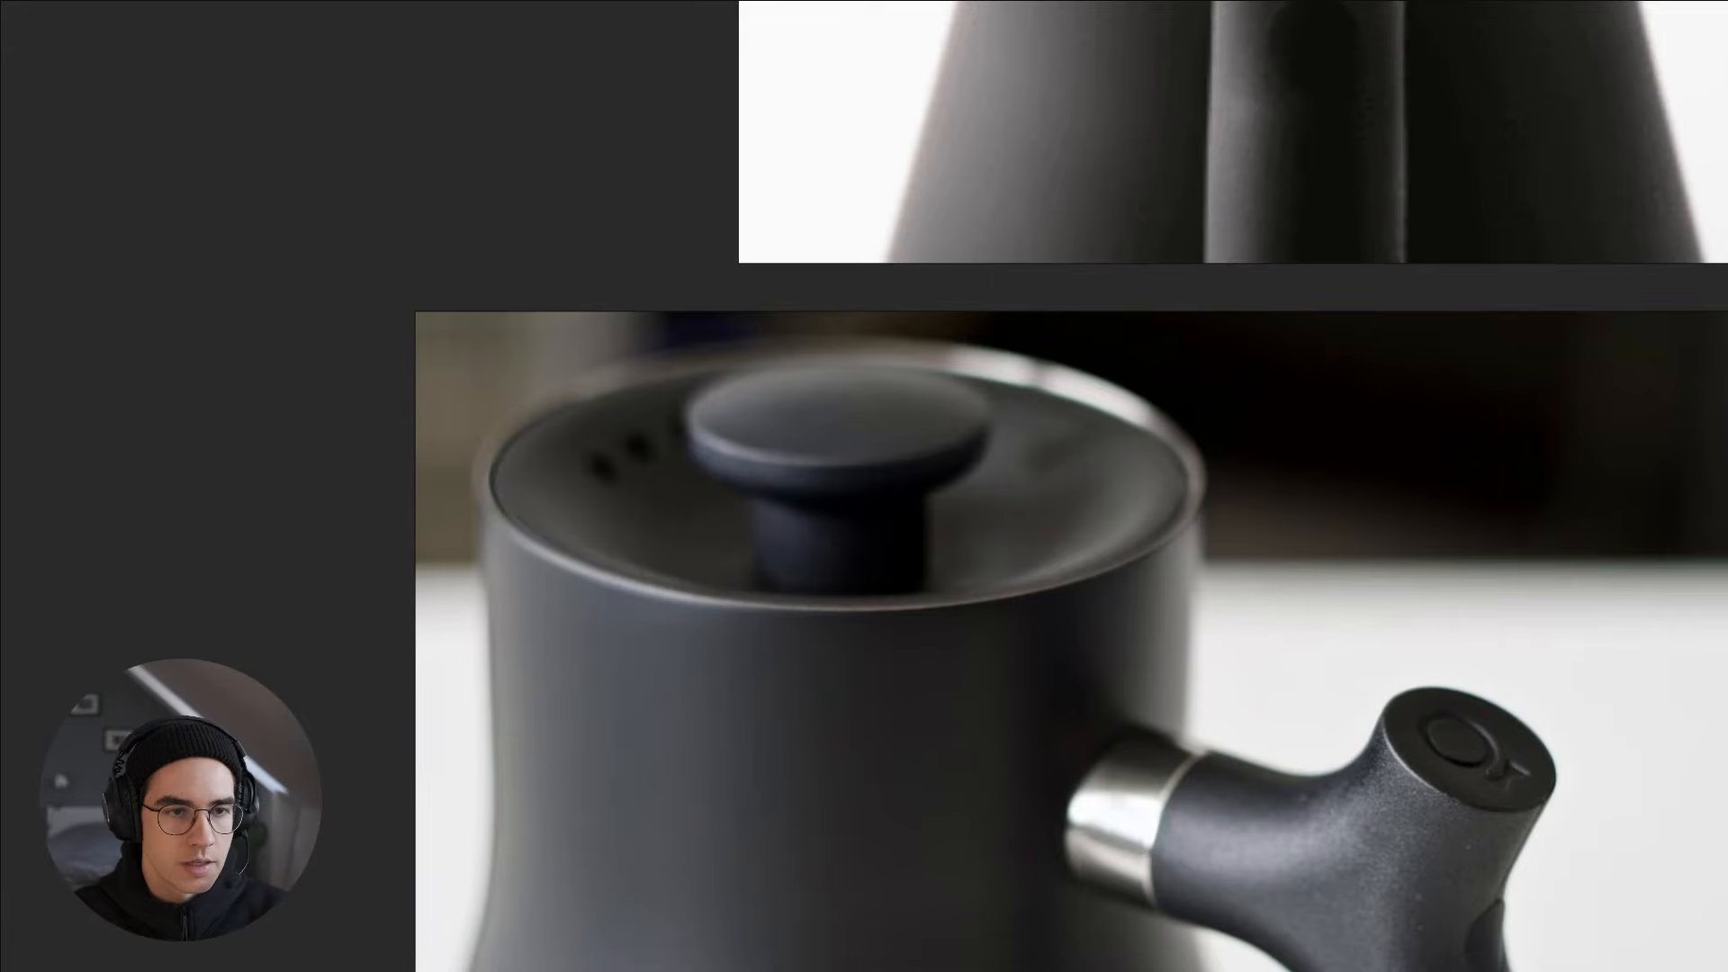
Examine the removed lid's underside, side wall and projecting rim in the reference photos, and return to Rhino
{"action": "scroll", "coordinate": [1172, 574], "scroll_direction": "down", "scroll_amount": 5}
{"action": "middle_click_drag", "start_coordinate": [1431, 606], "coordinate": [810, 533]}
{"action": "middle_click_drag", "start_coordinate": [1508, 531], "coordinate": [1034, 674]}
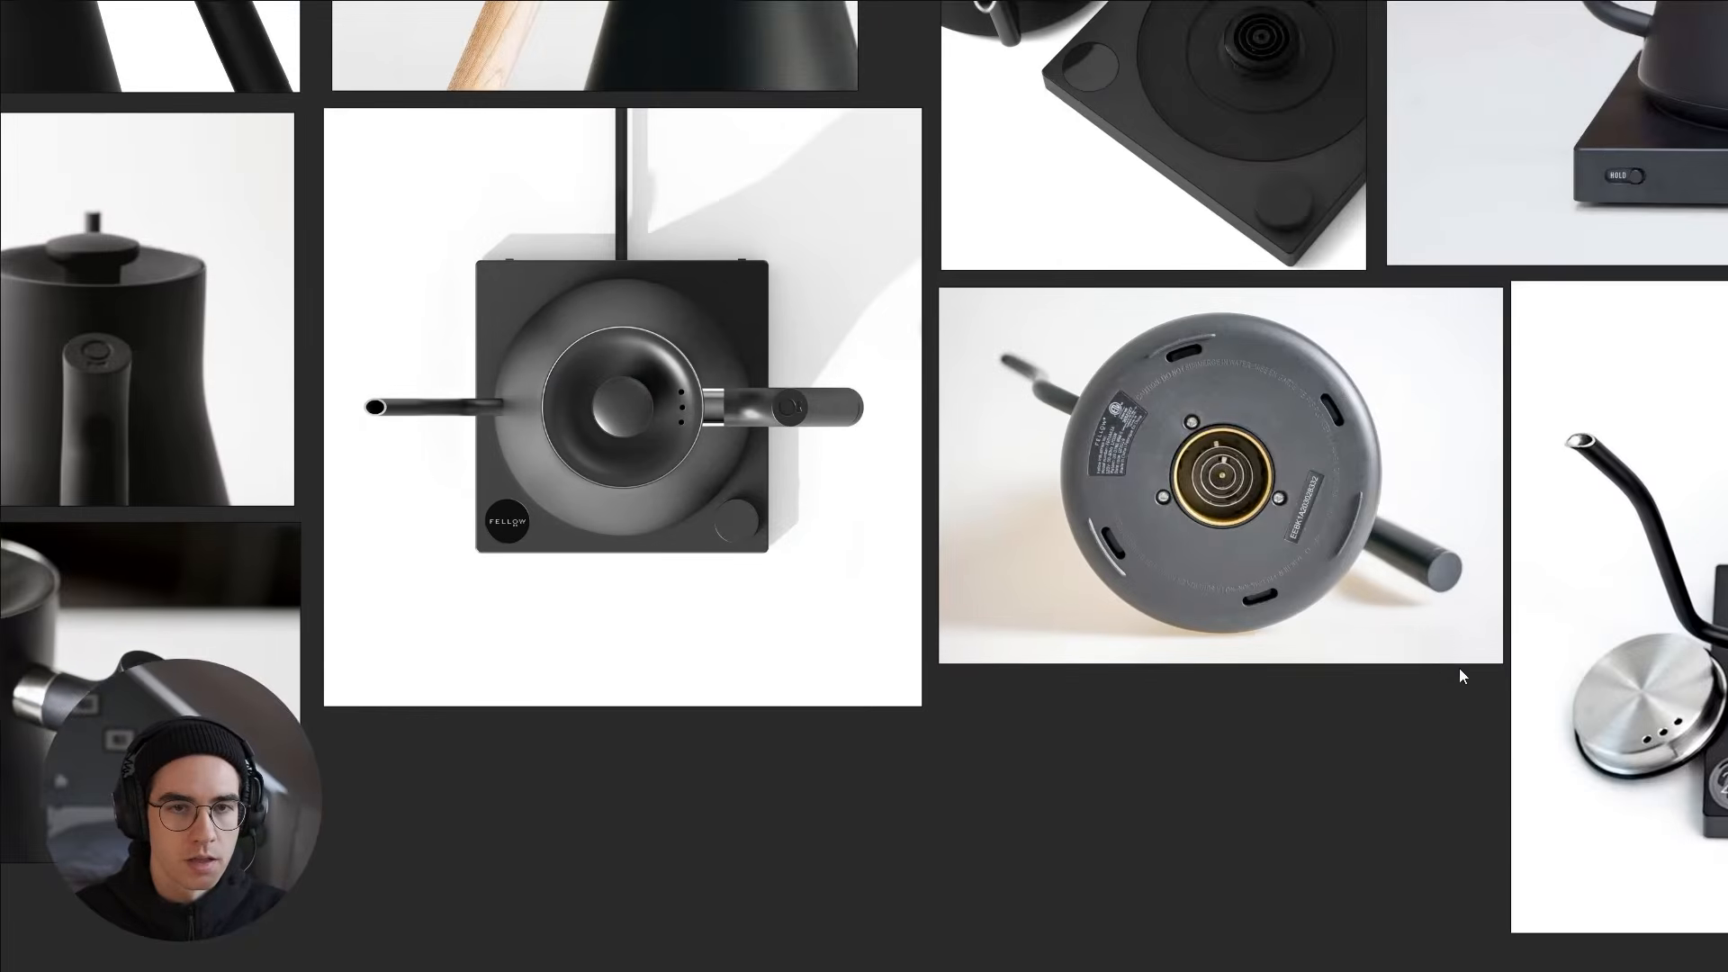
{"action": "middle_click_drag", "start_coordinate": [1462, 674], "coordinate": [910, 520]}
{"action": "scroll", "coordinate": [1128, 587], "scroll_direction": "up", "scroll_amount": 1}
{"action": "scroll", "coordinate": [1128, 586], "scroll_direction": "up", "scroll_amount": 3}
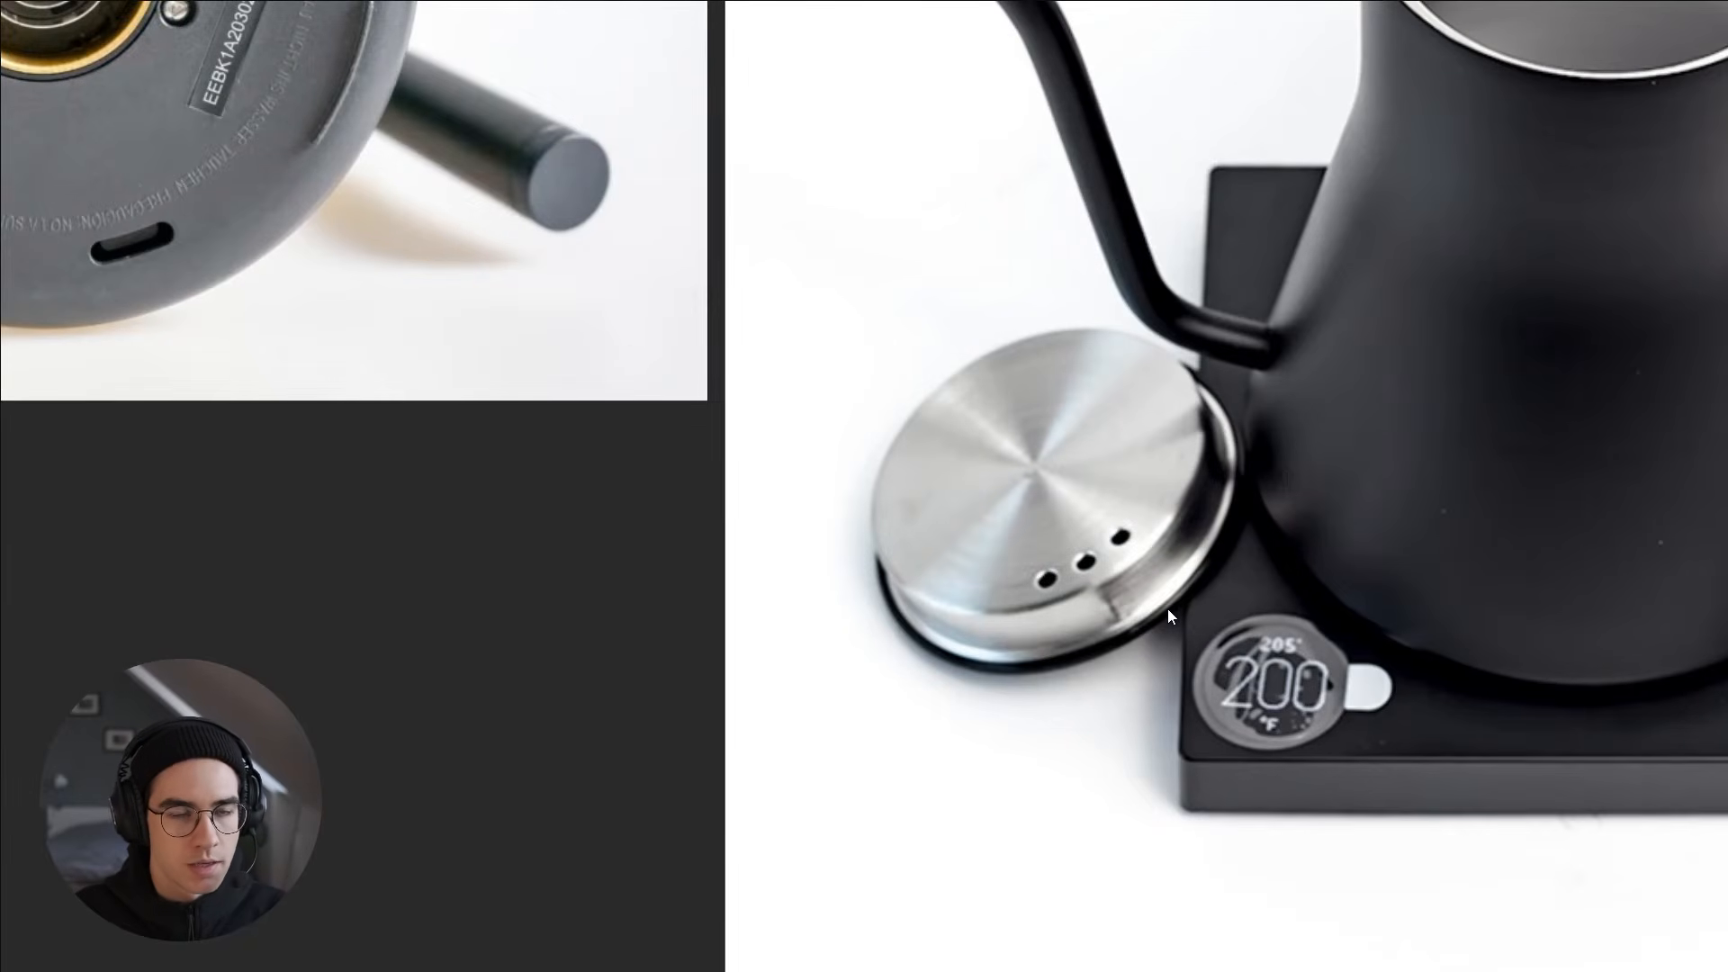
{"action": "scroll", "coordinate": [1169, 599], "scroll_direction": "up", "scroll_amount": 2}
{"action": "scroll", "coordinate": [1177, 599], "scroll_direction": "down", "scroll_amount": 1}
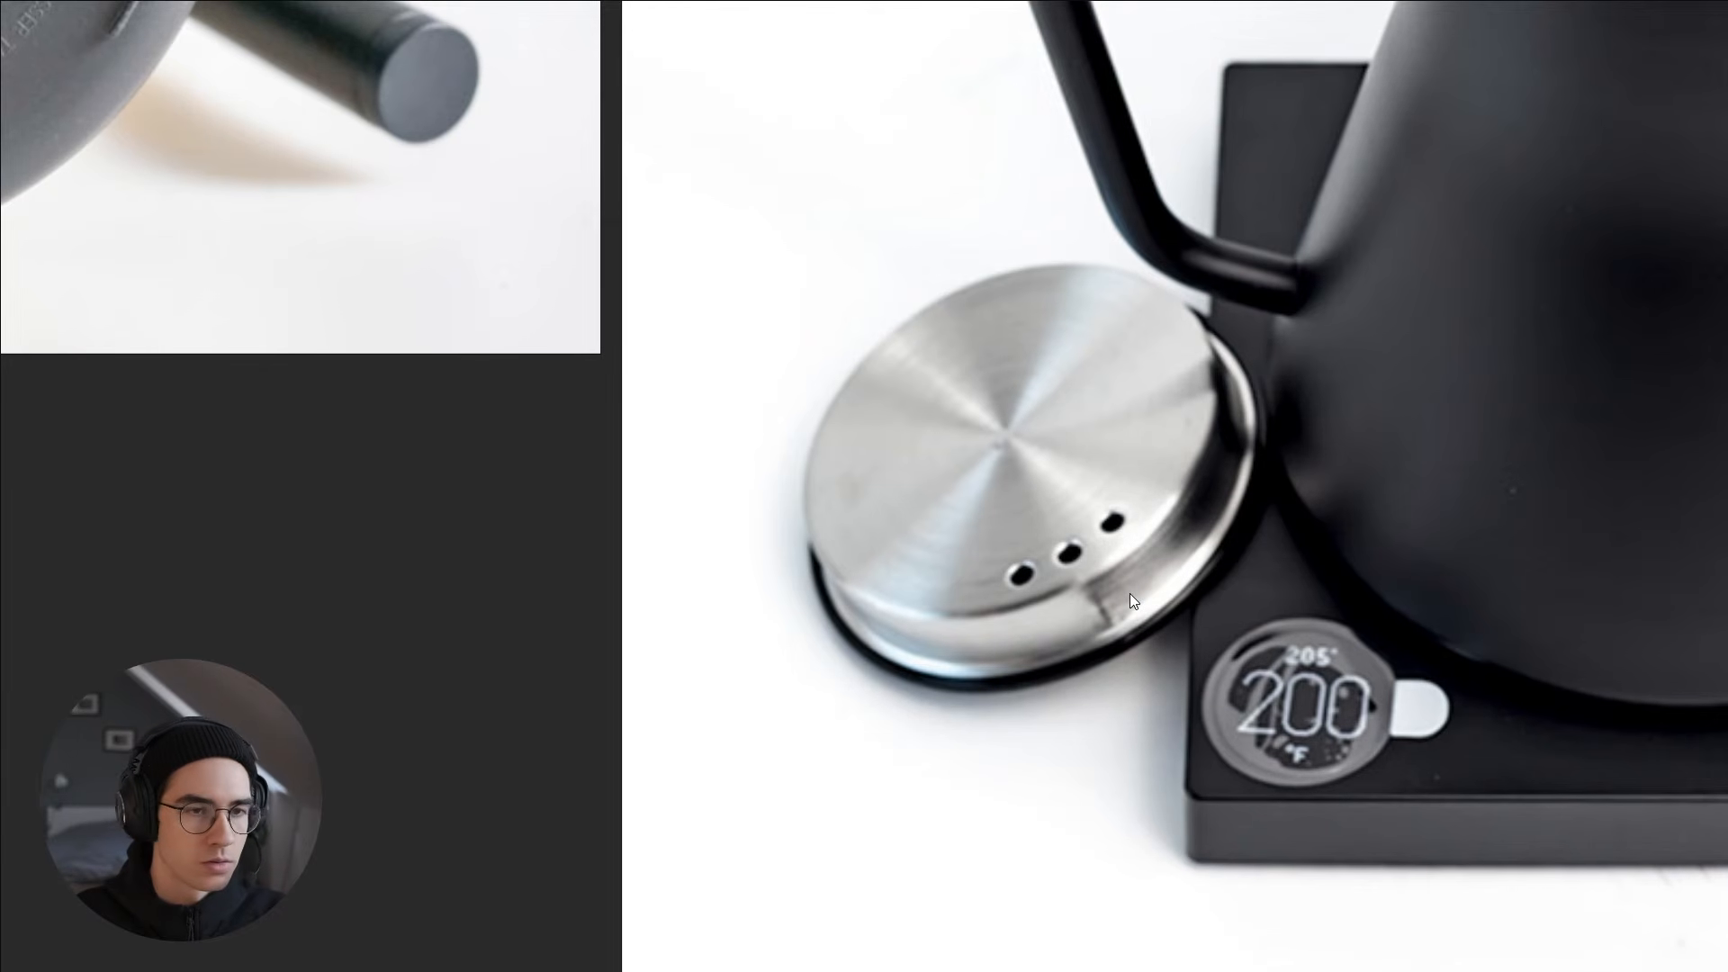
{"action": "key", "text": "alt+Tab"}
{"action": "key", "text": "alt+Tab"}
{"action": "left_click", "coordinate": [1500, 616]}
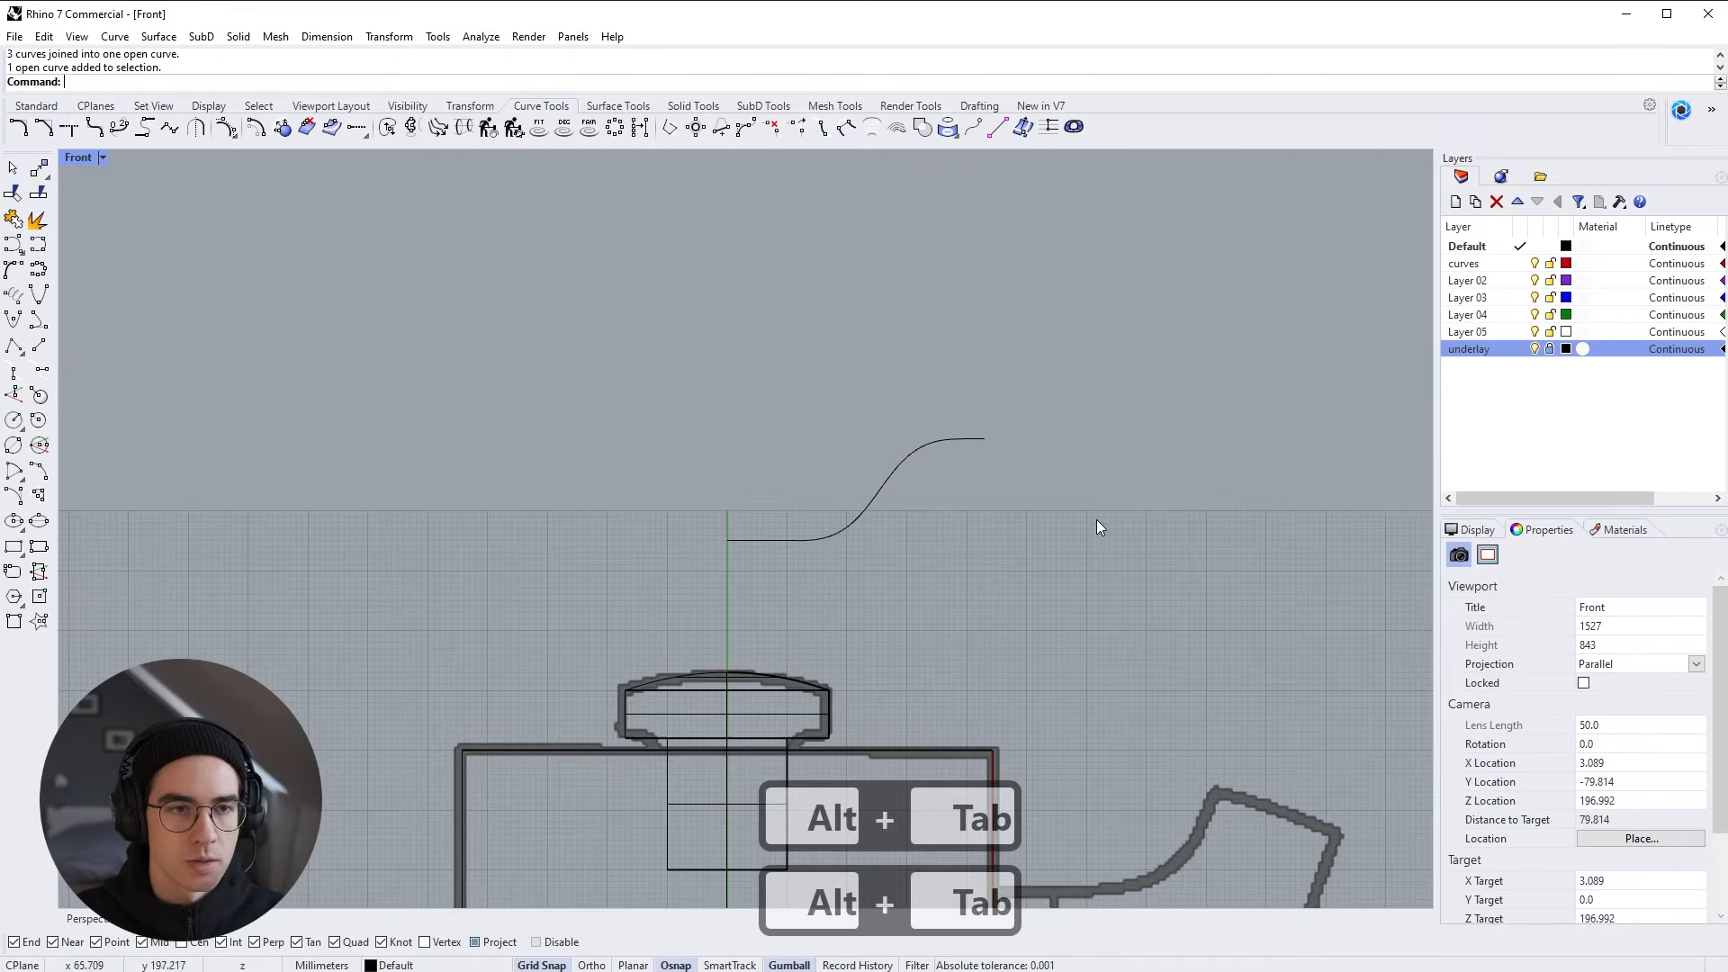
Start a polyline at the lid profile's outer end and draw the rim 3 mm down and 3 mm inward
{"action": "scroll", "coordinate": [948, 498], "scroll_direction": "up", "scroll_amount": 2}
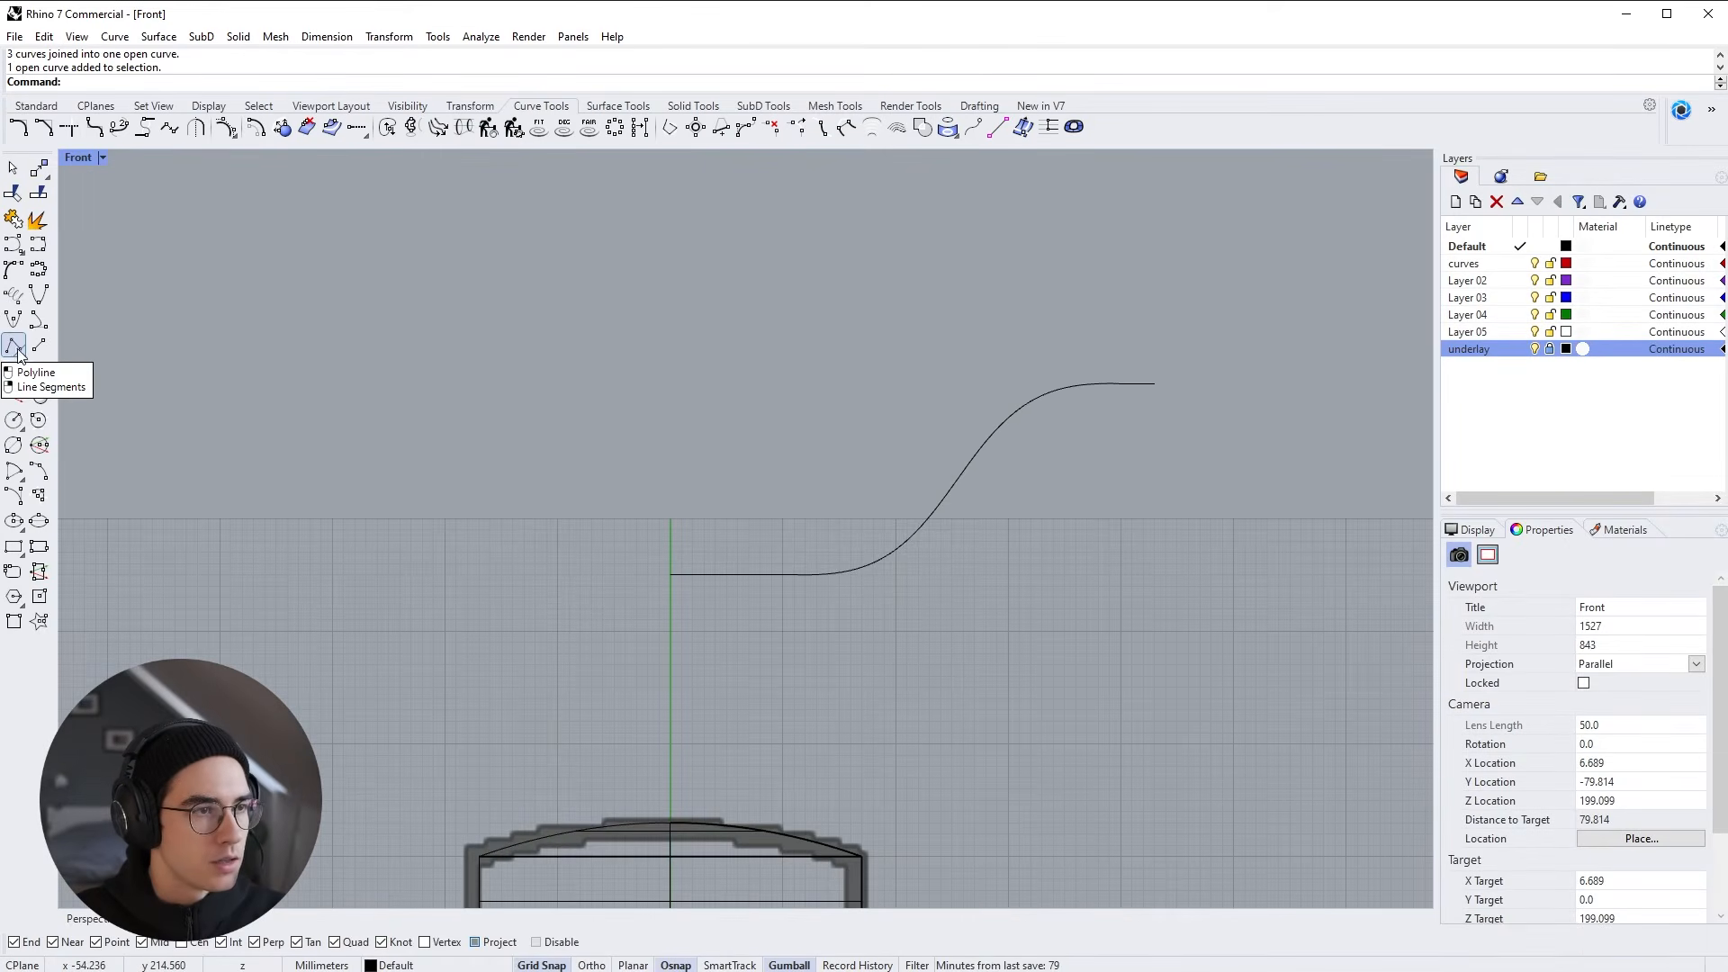
{"action": "left_click", "coordinate": [12, 351]}
{"action": "left_click", "coordinate": [1155, 383]}
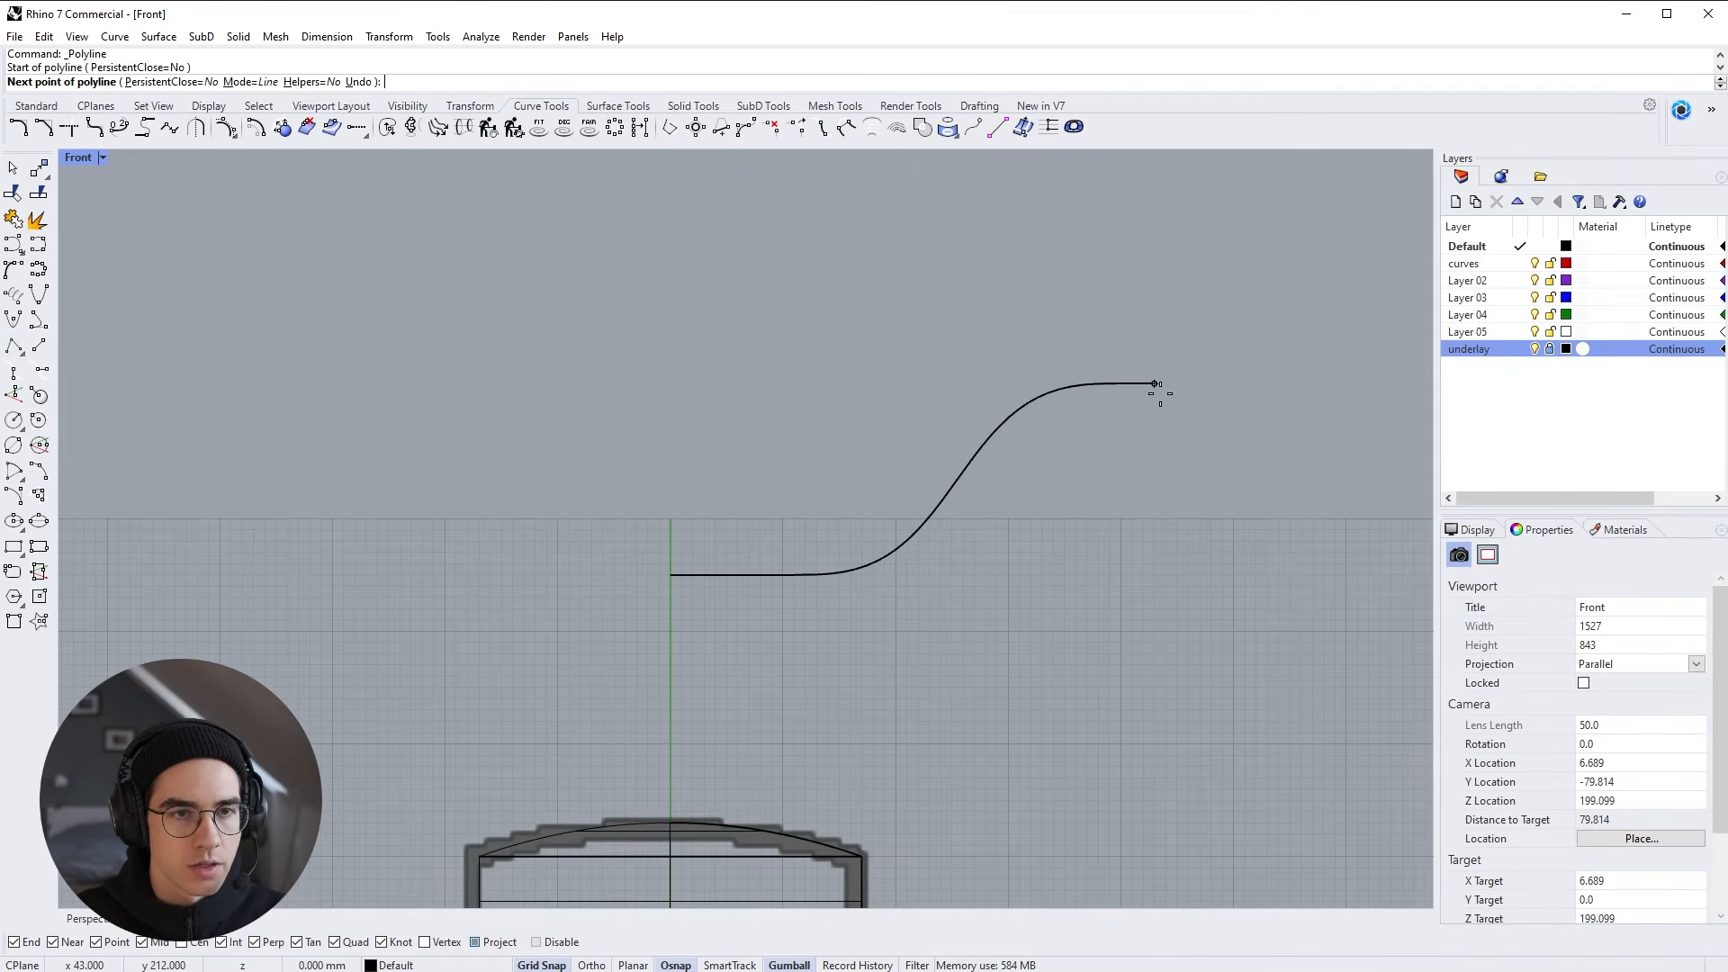
{"action": "key", "text": "Tab"}
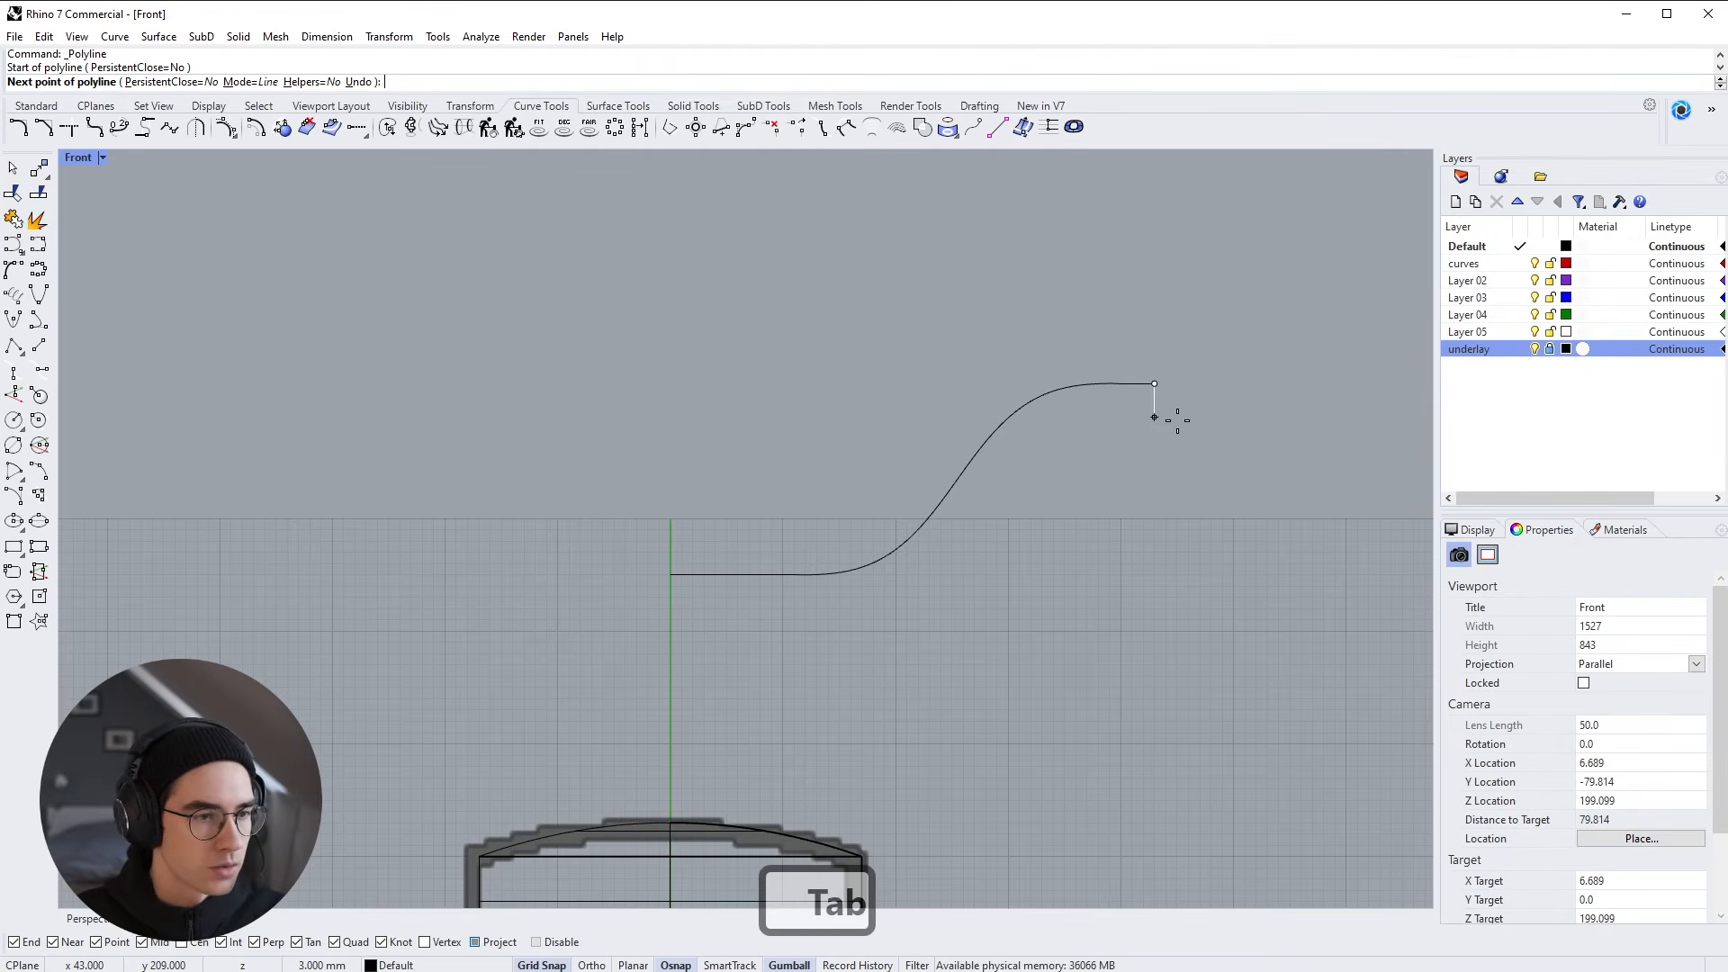
{"action": "left_click", "coordinate": [1177, 420]}
{"action": "key", "text": "shift"}
{"action": "key", "text": "Tab"}
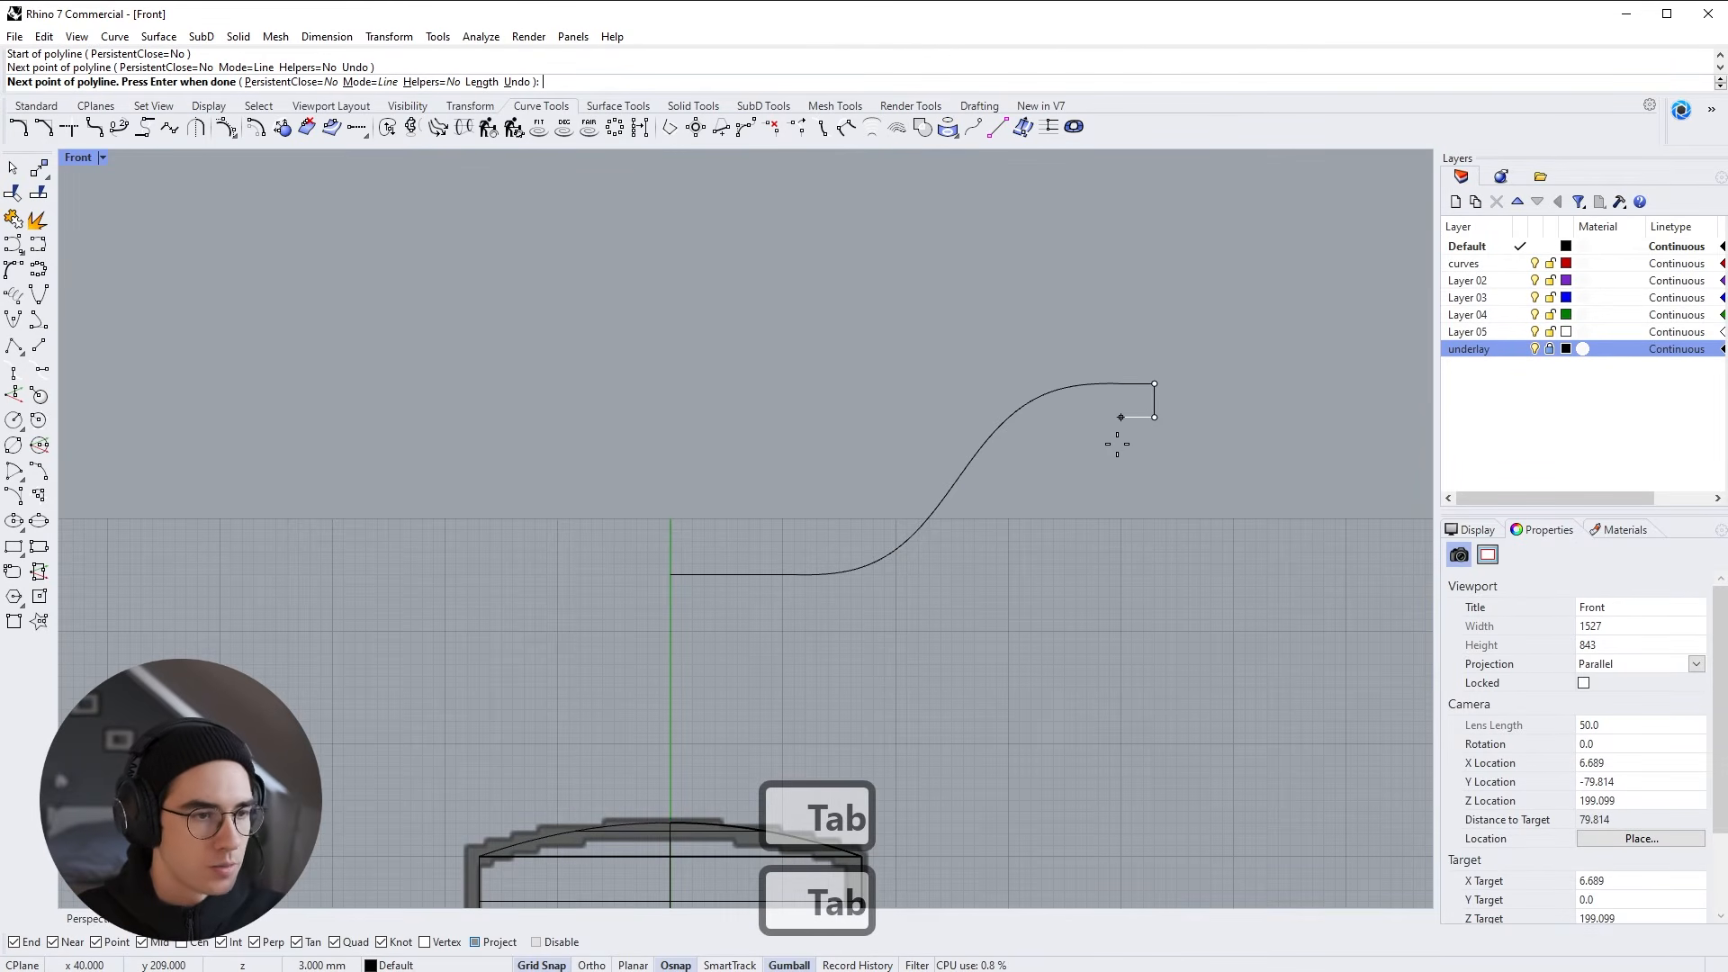
{"action": "left_click", "coordinate": [1117, 440]}
Continue the polyline 18 mm down, across to the centre axis and up to the profile's inner end, and join both curves into one closed profile
{"action": "key", "text": "Tab"}
{"action": "key", "text": "shift"}
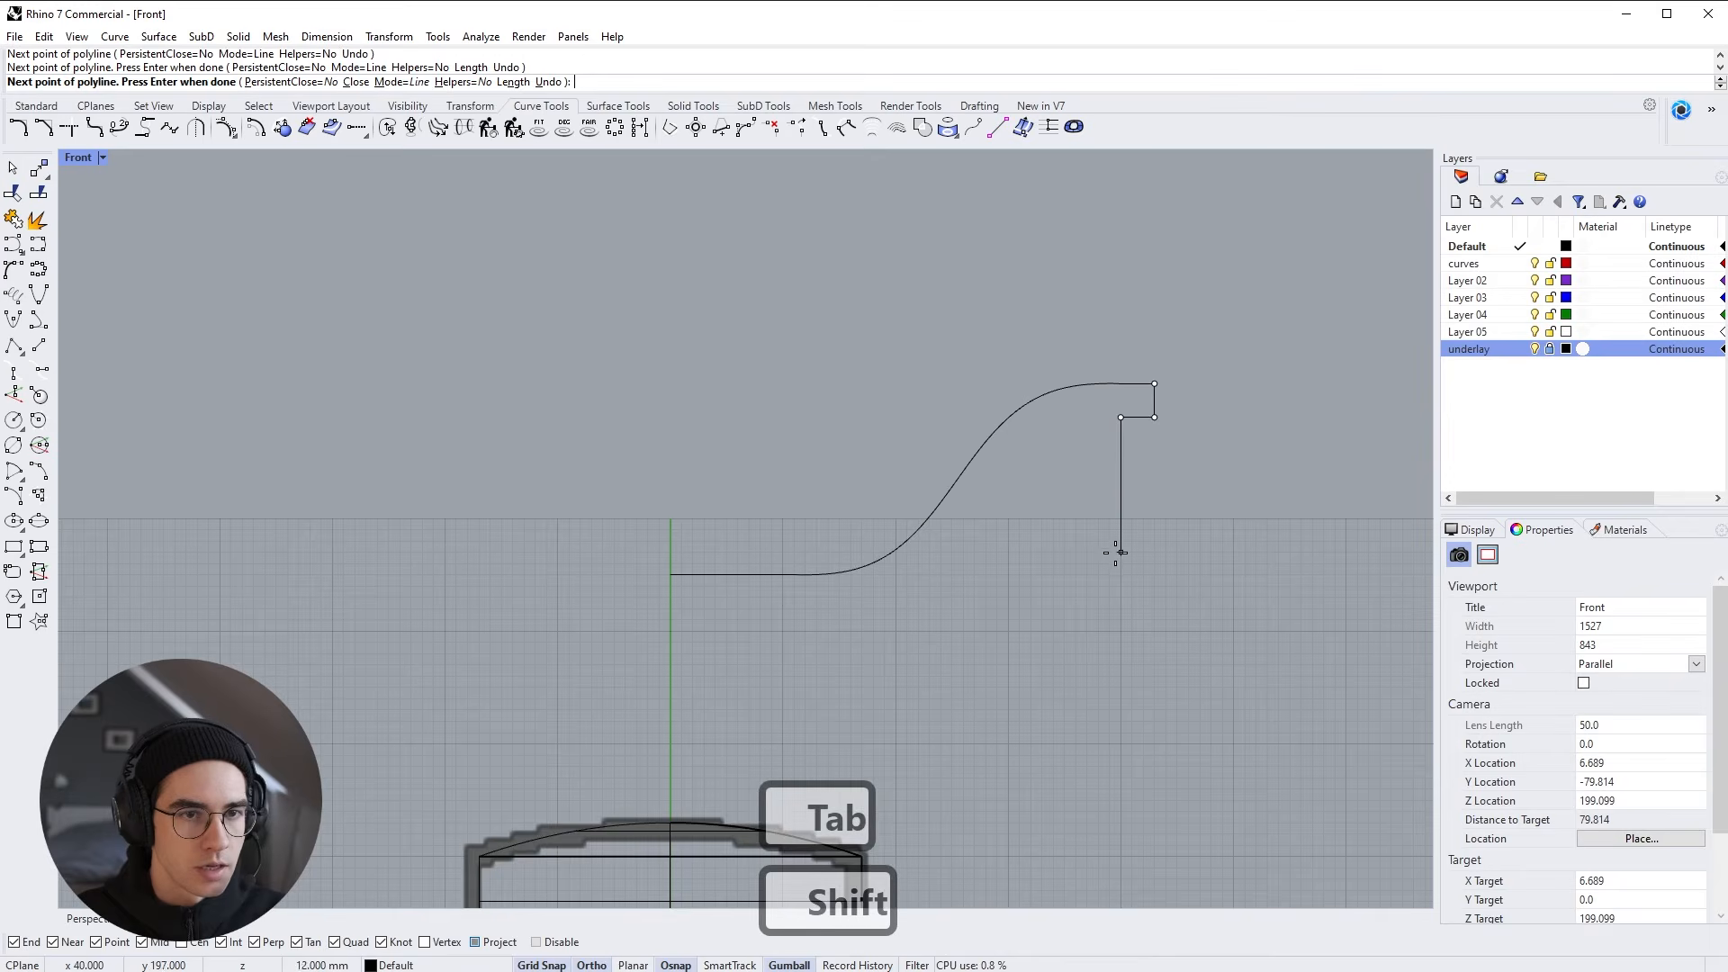
{"action": "left_click", "coordinate": [1121, 620]}
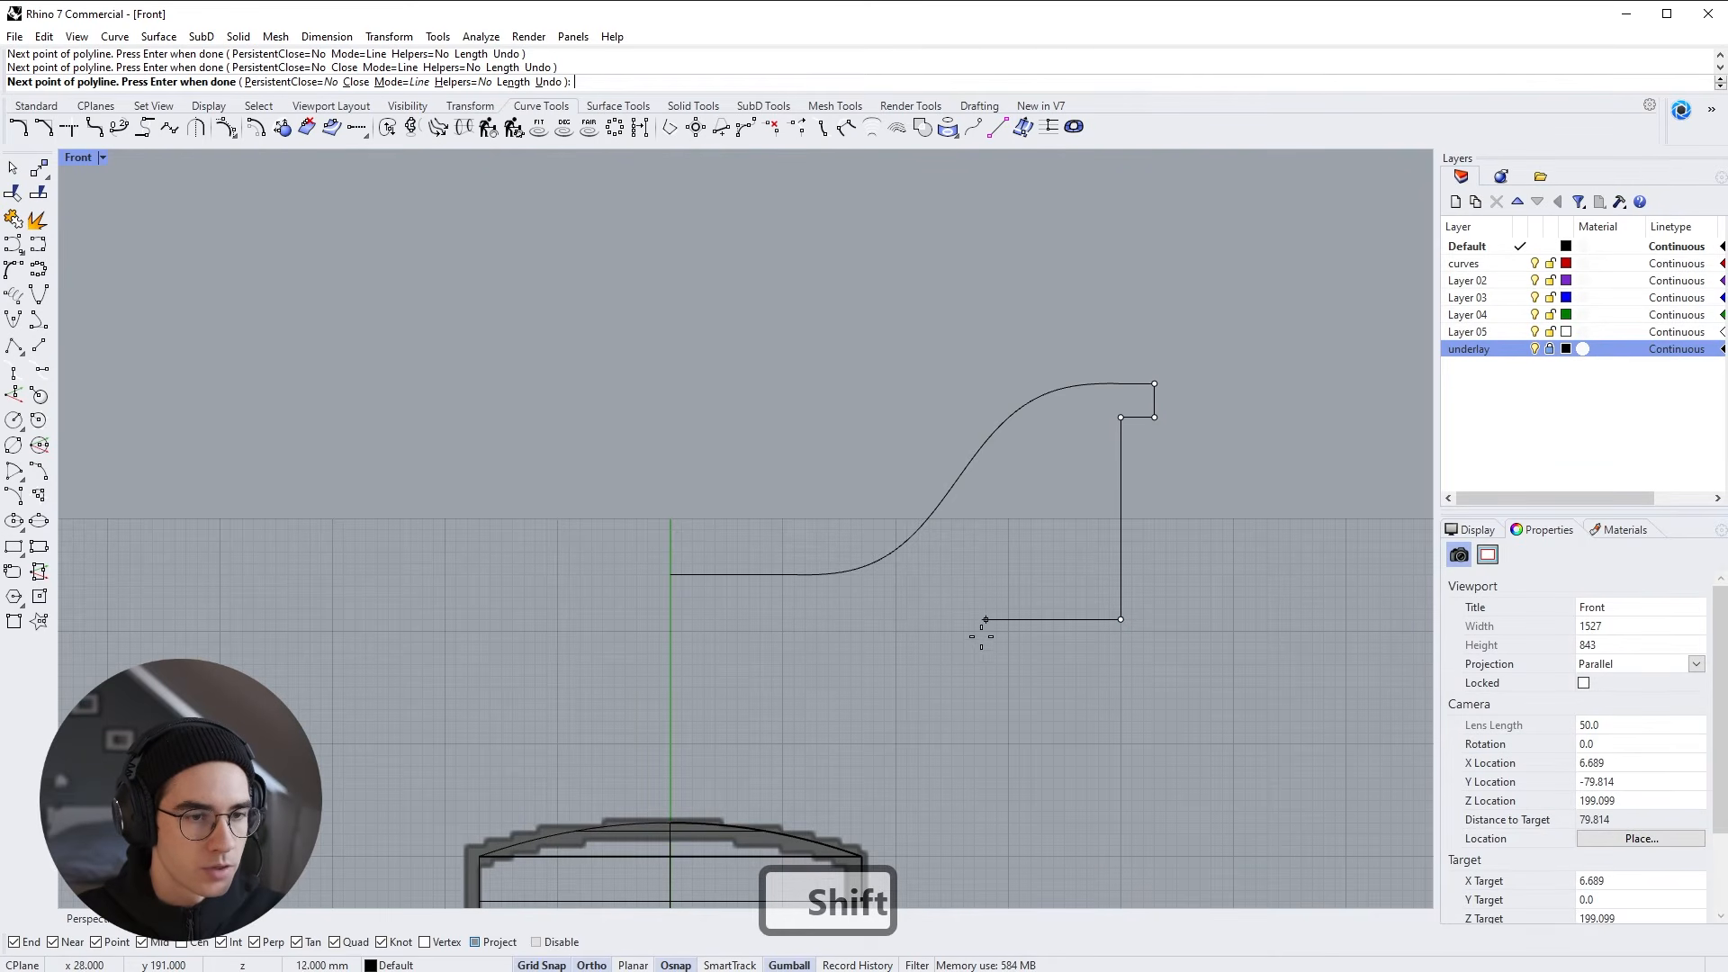
{"action": "key", "text": "Tab"}
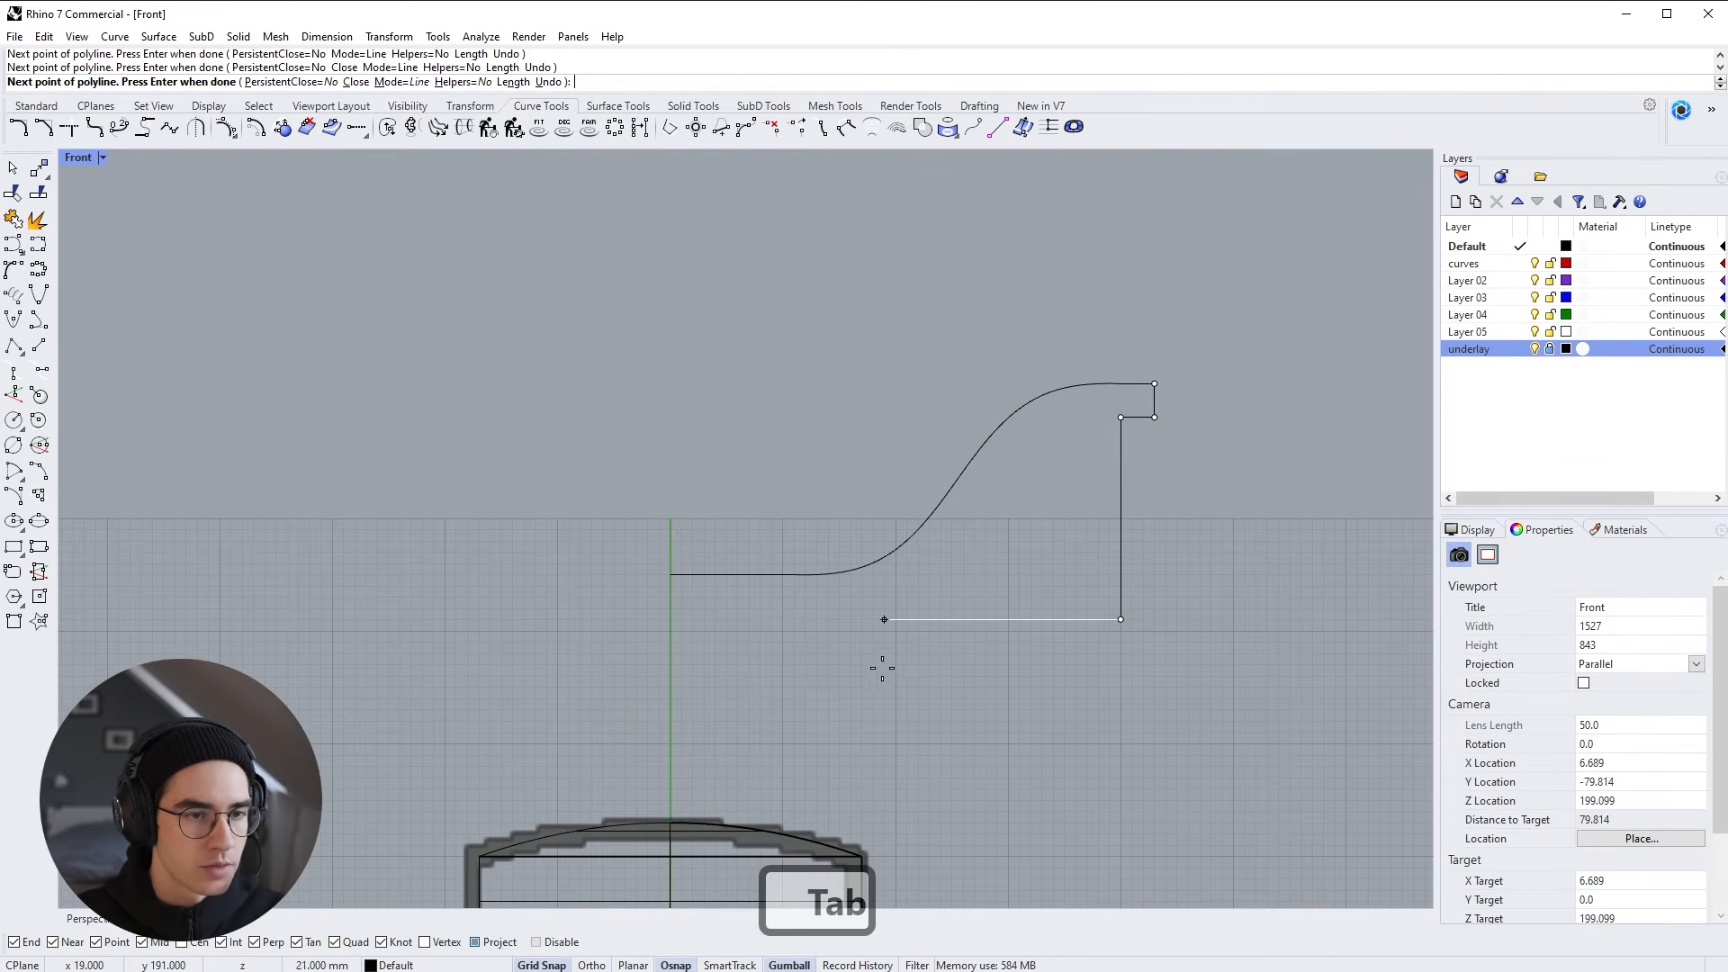
{"action": "left_click", "coordinate": [664, 568]}
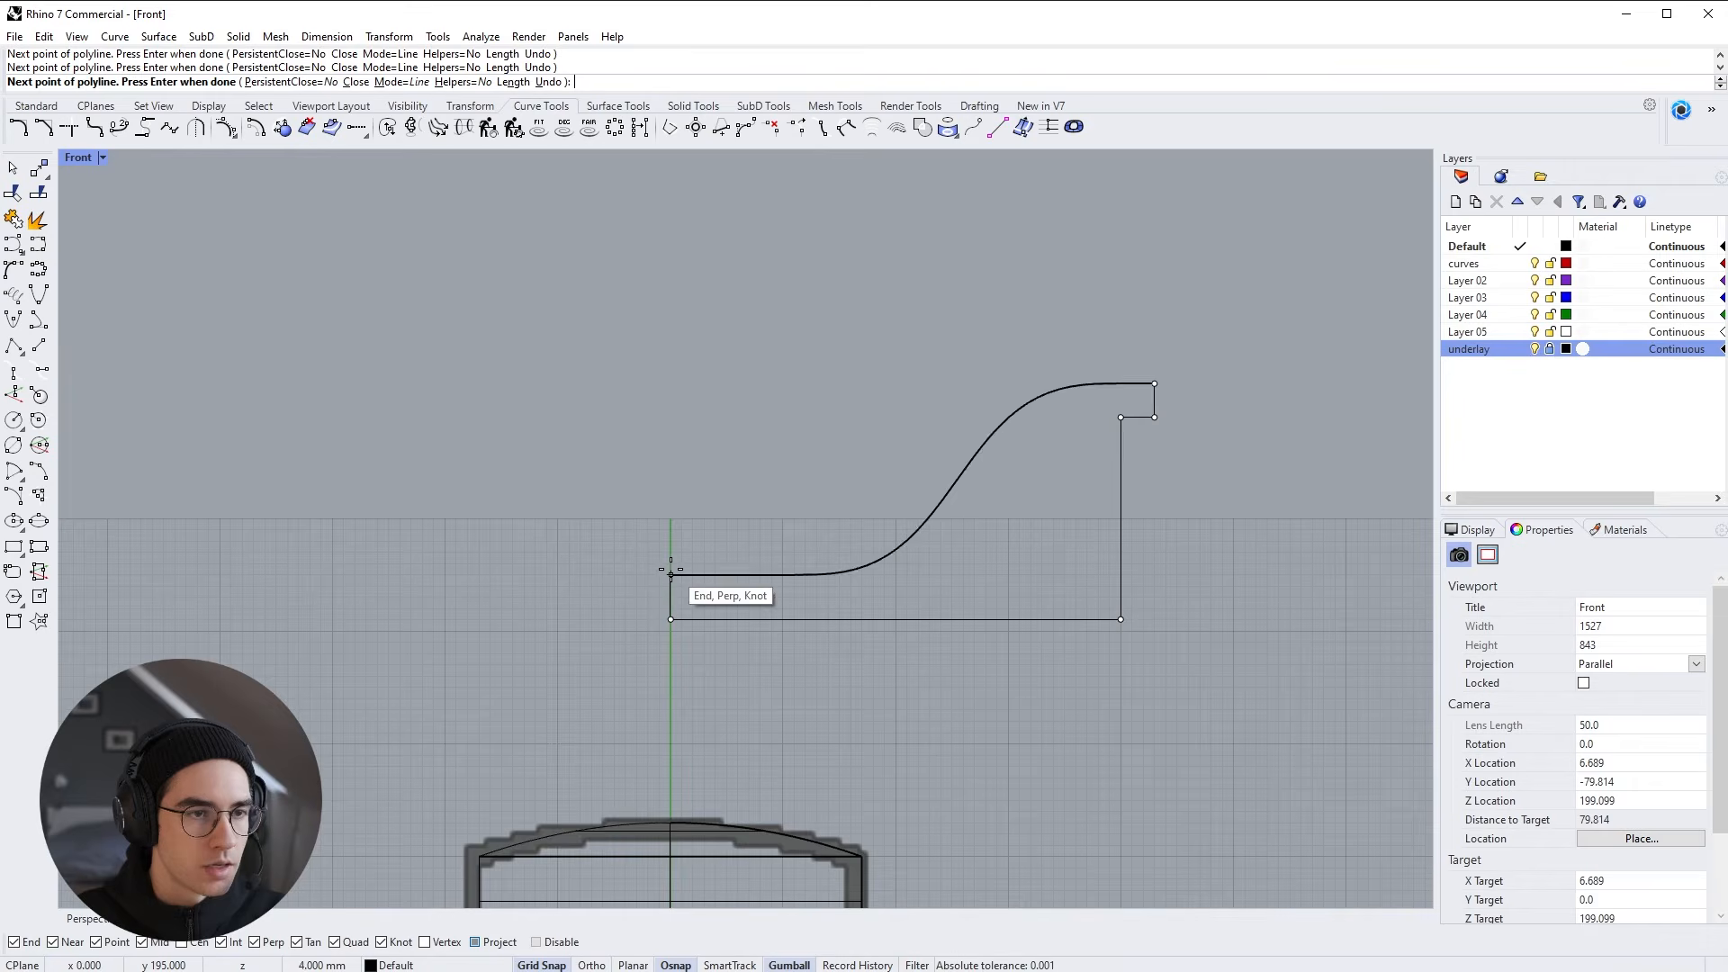
{"action": "right_click", "coordinate": [891, 520]}
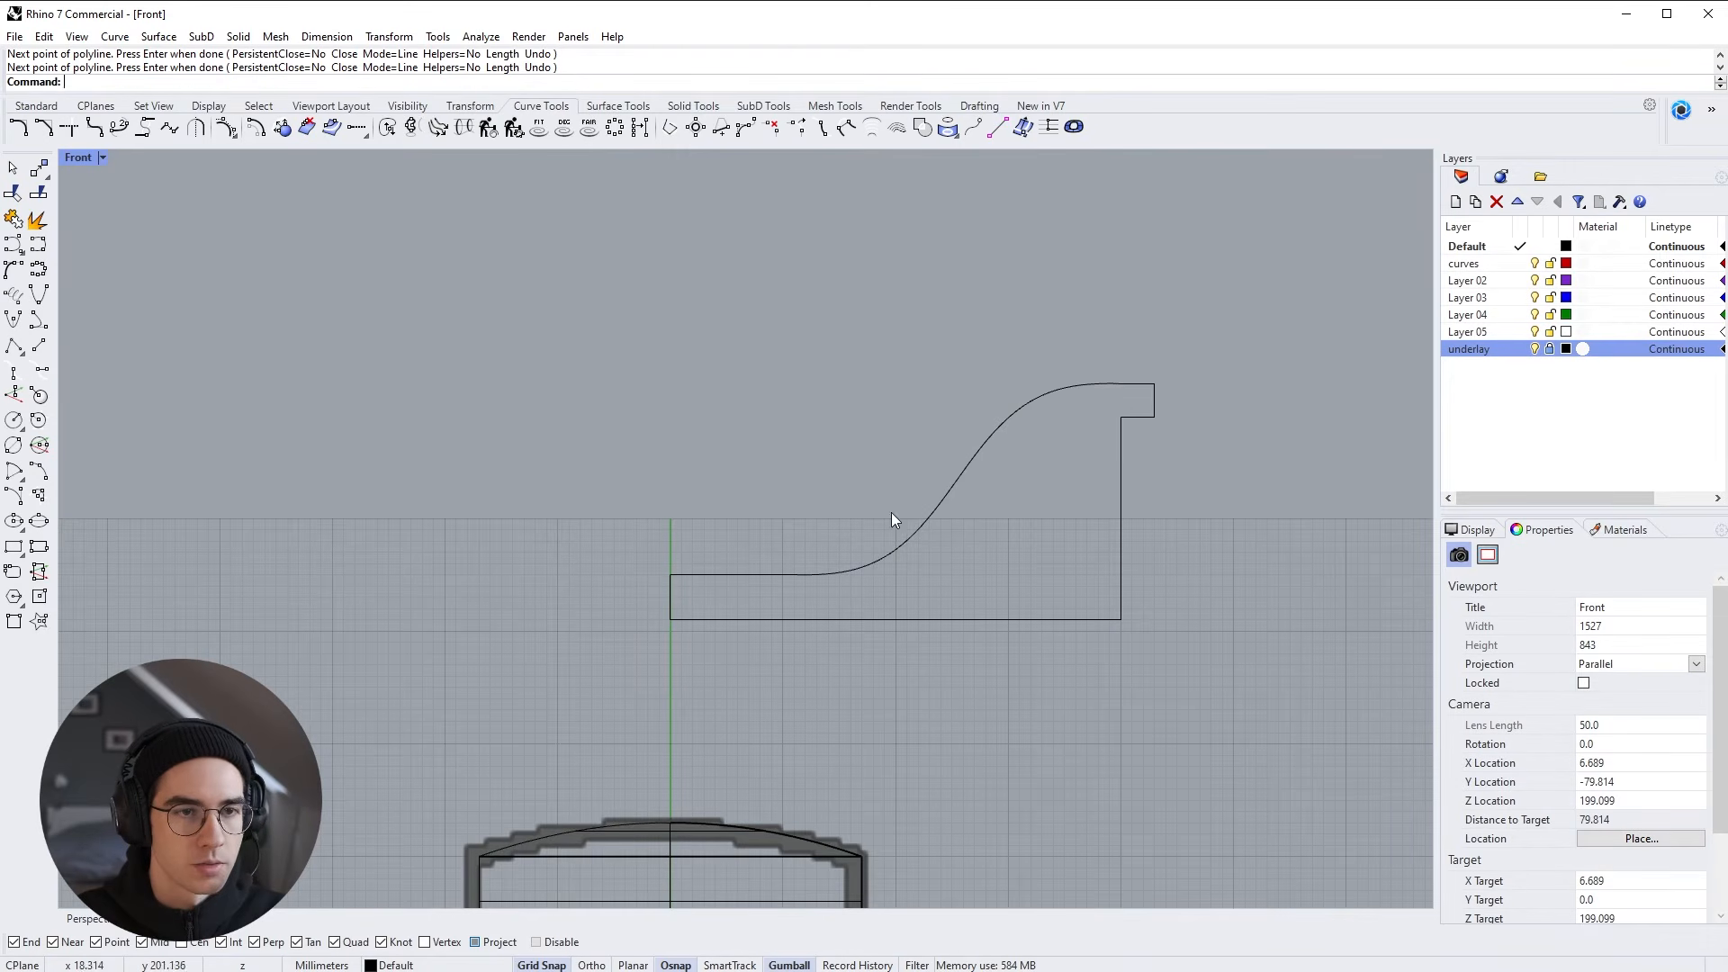
{"action": "left_click_drag", "start_coordinate": [583, 313], "coordinate": [1221, 756]}
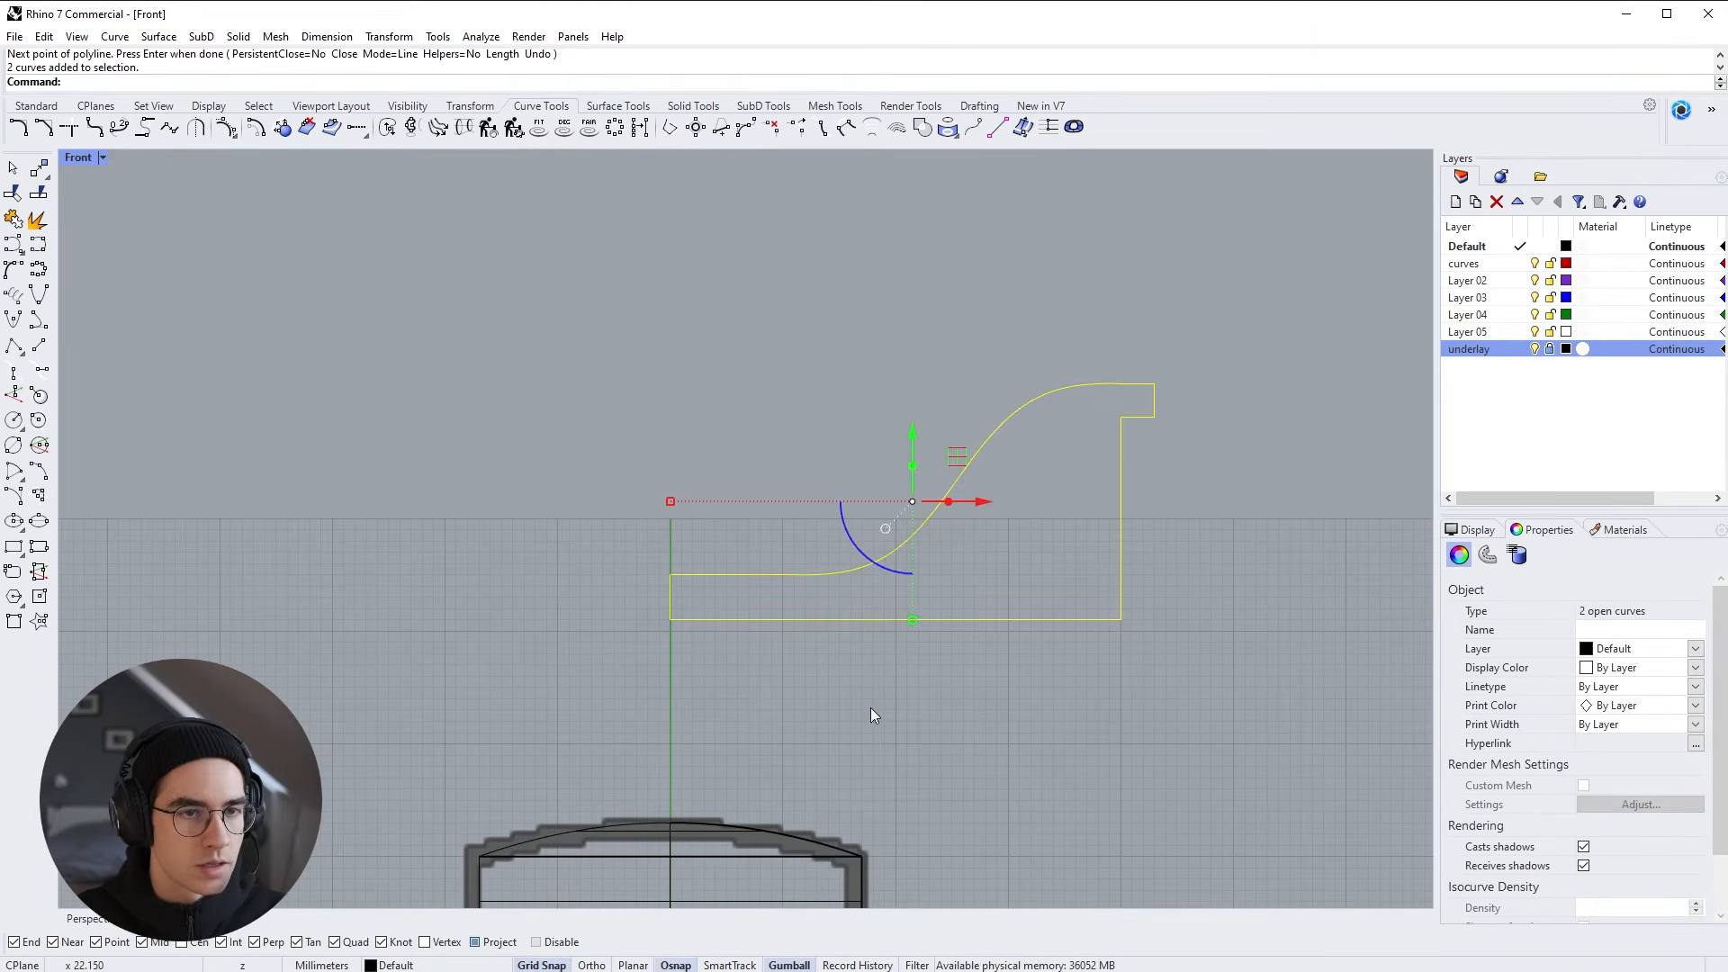
{"action": "left_click", "coordinate": [14, 220]}
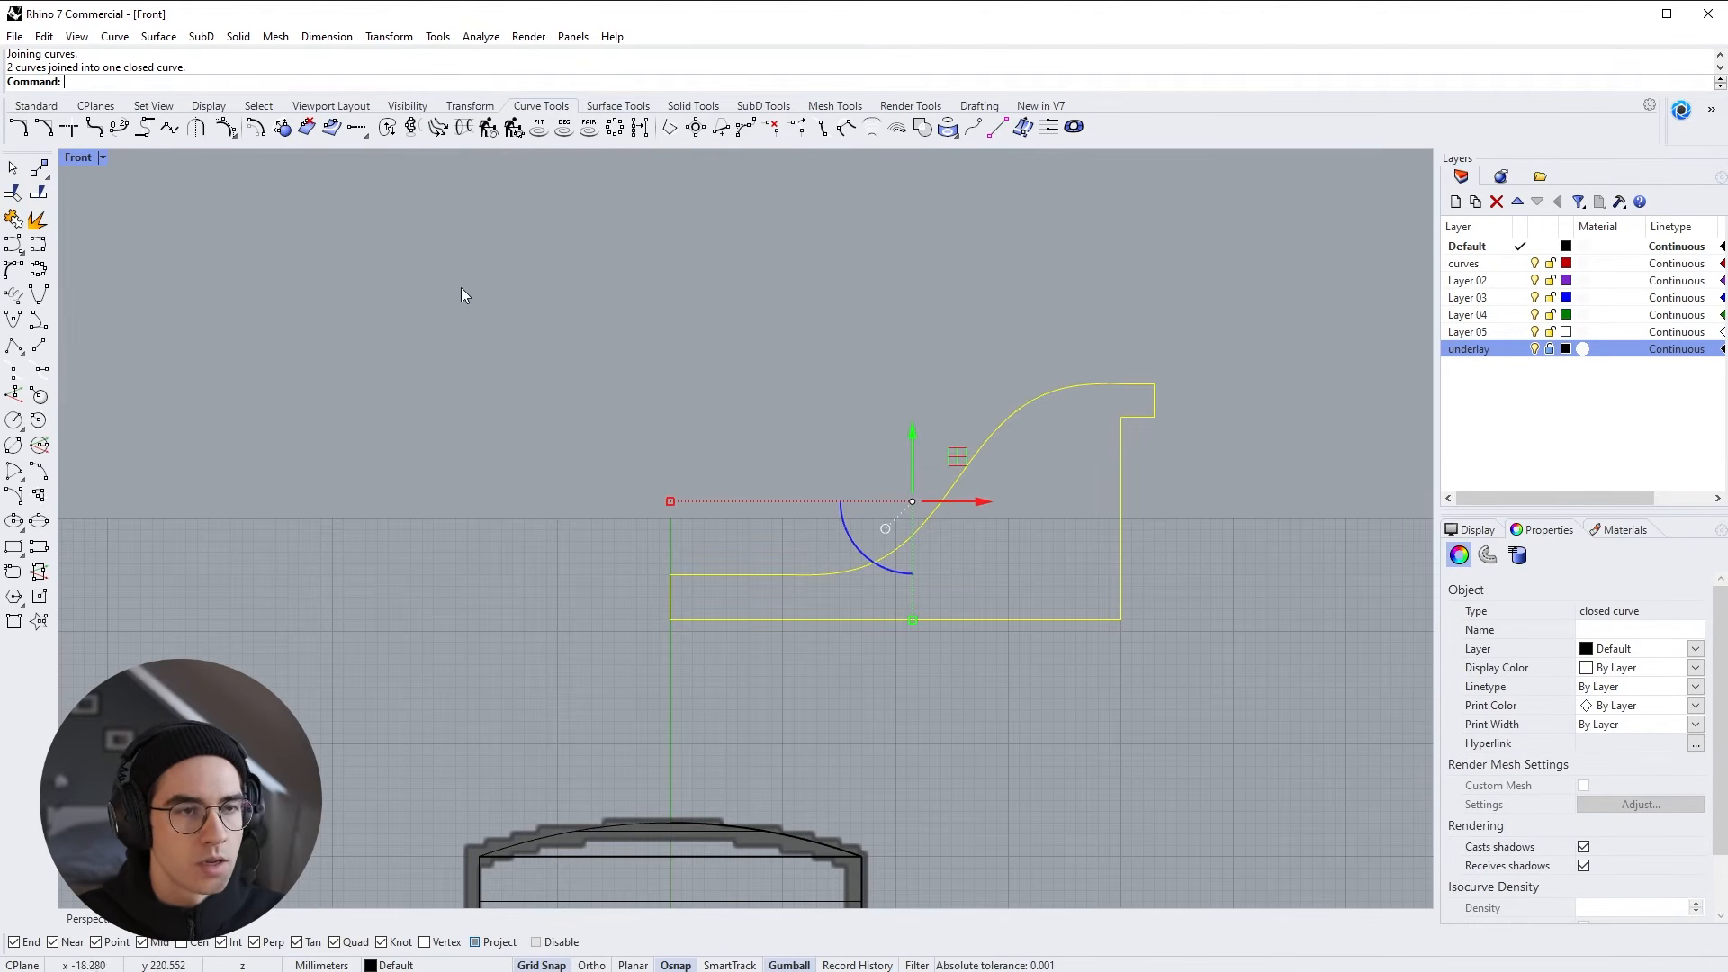
Show the lid profile's control points and raise the recess floor points and the bottom edge points by about 1 mm each
{"action": "left_click", "coordinate": [225, 132]}
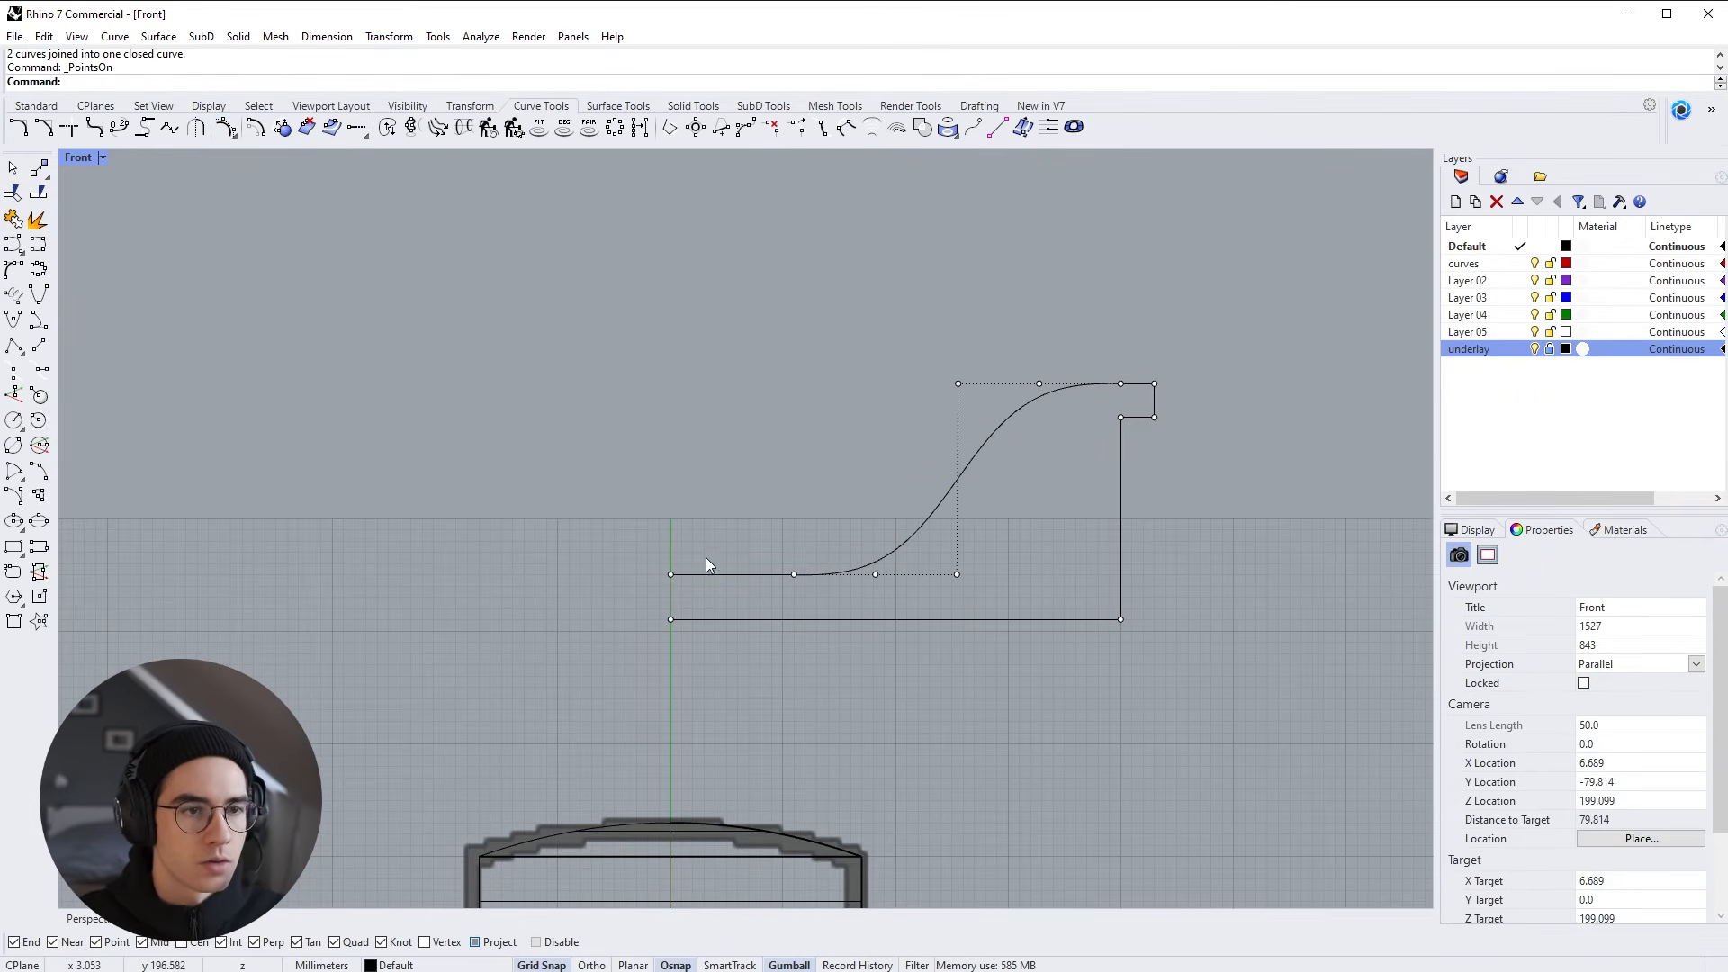
{"action": "left_click_drag", "start_coordinate": [635, 558], "coordinate": [958, 610]}
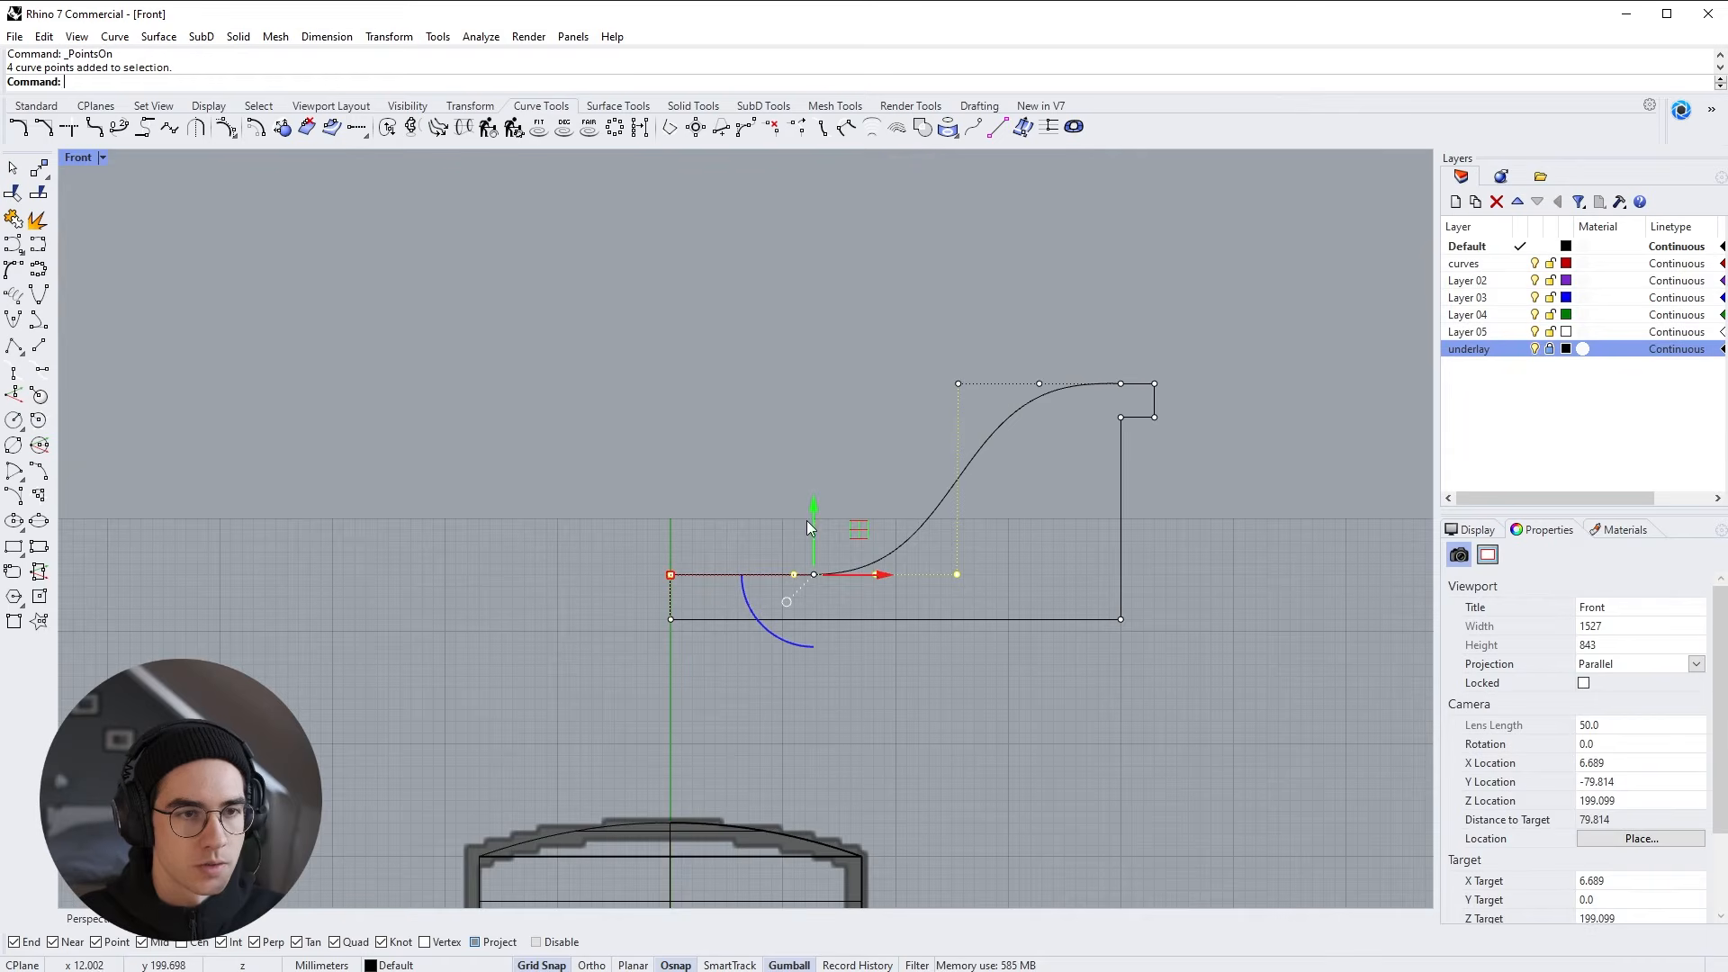
{"action": "left_click_drag", "start_coordinate": [813, 516], "coordinate": [813, 502]}
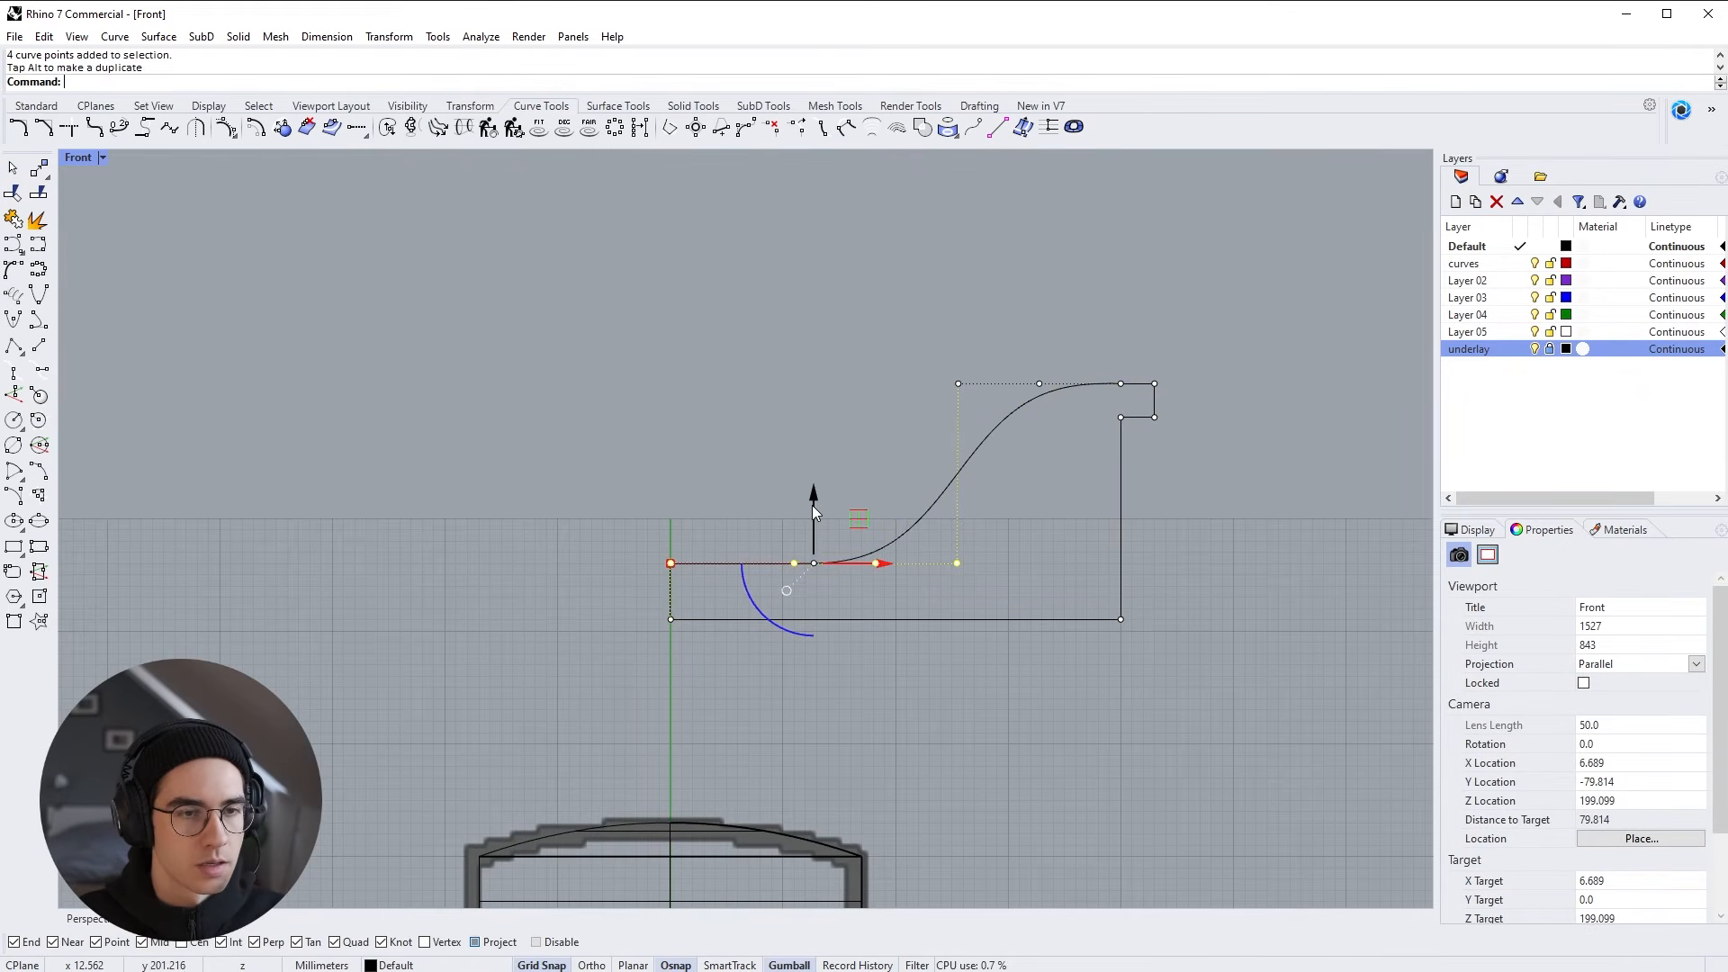
{"action": "left_click_drag", "start_coordinate": [650, 598], "coordinate": [1172, 646]}
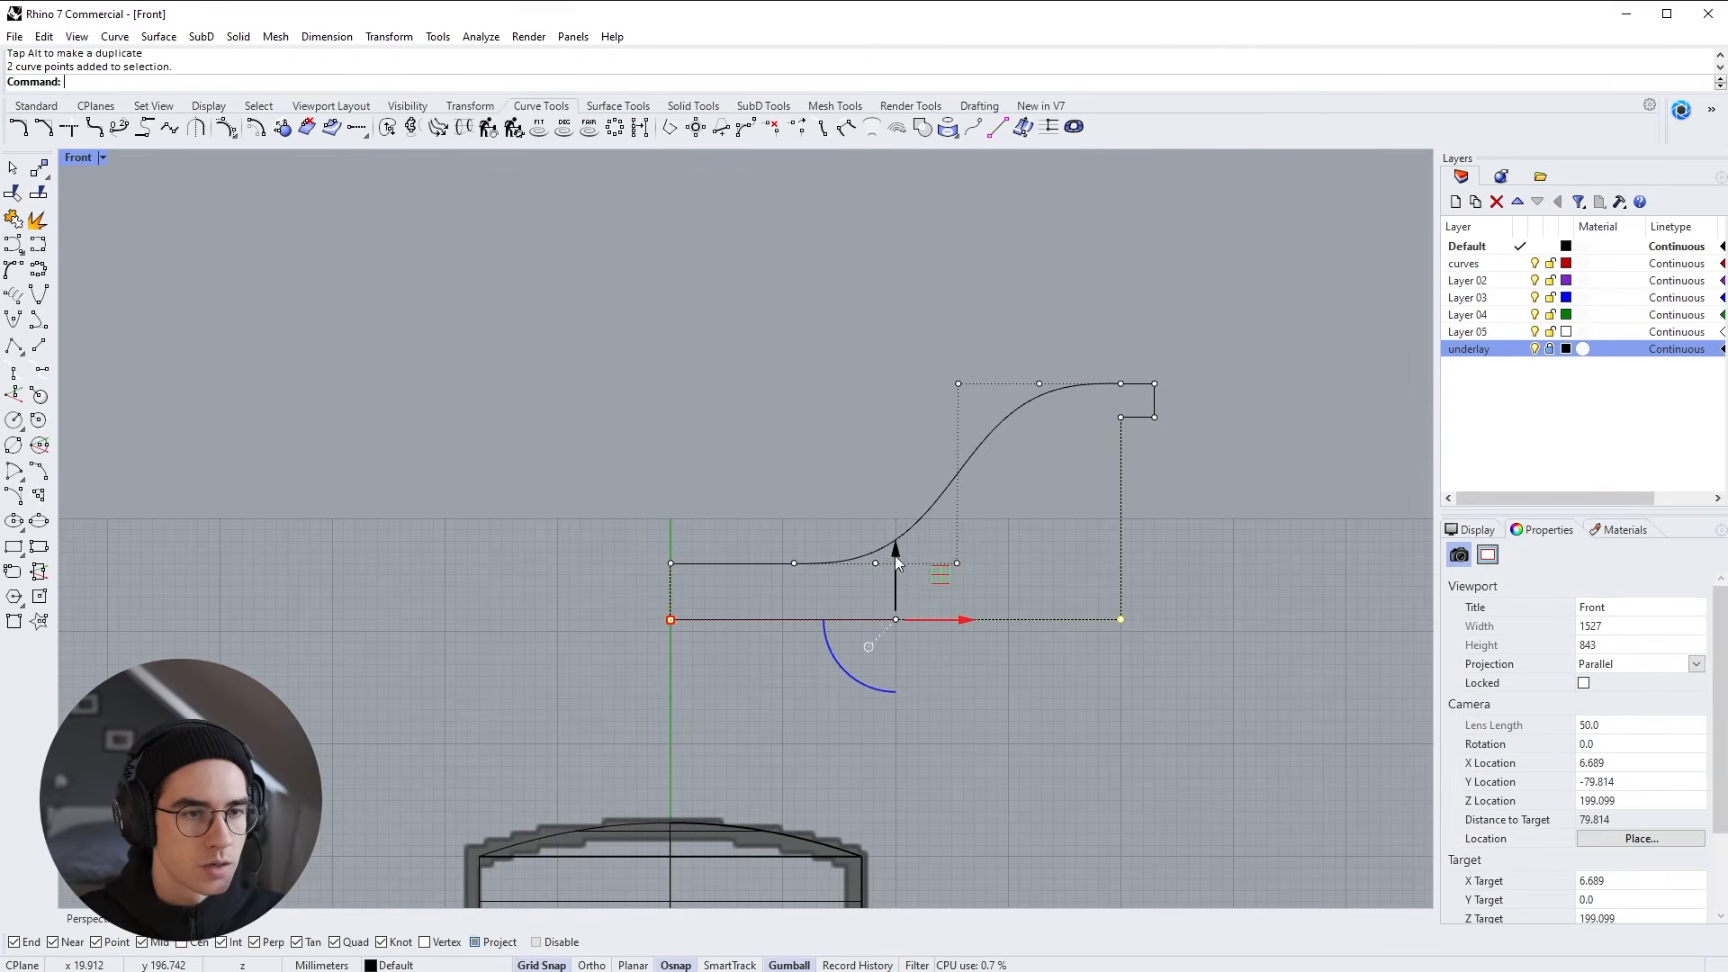
{"action": "left_click_drag", "start_coordinate": [895, 554], "coordinate": [898, 544]}
Move the lid profile's vertical side wall points about 2 mm inward to widen the rim's overhang
{"action": "left_click_drag", "start_coordinate": [1100, 402], "coordinate": [1134, 630]}
{"action": "left_click_drag", "start_coordinate": [1174, 515], "coordinate": [1160, 515]}
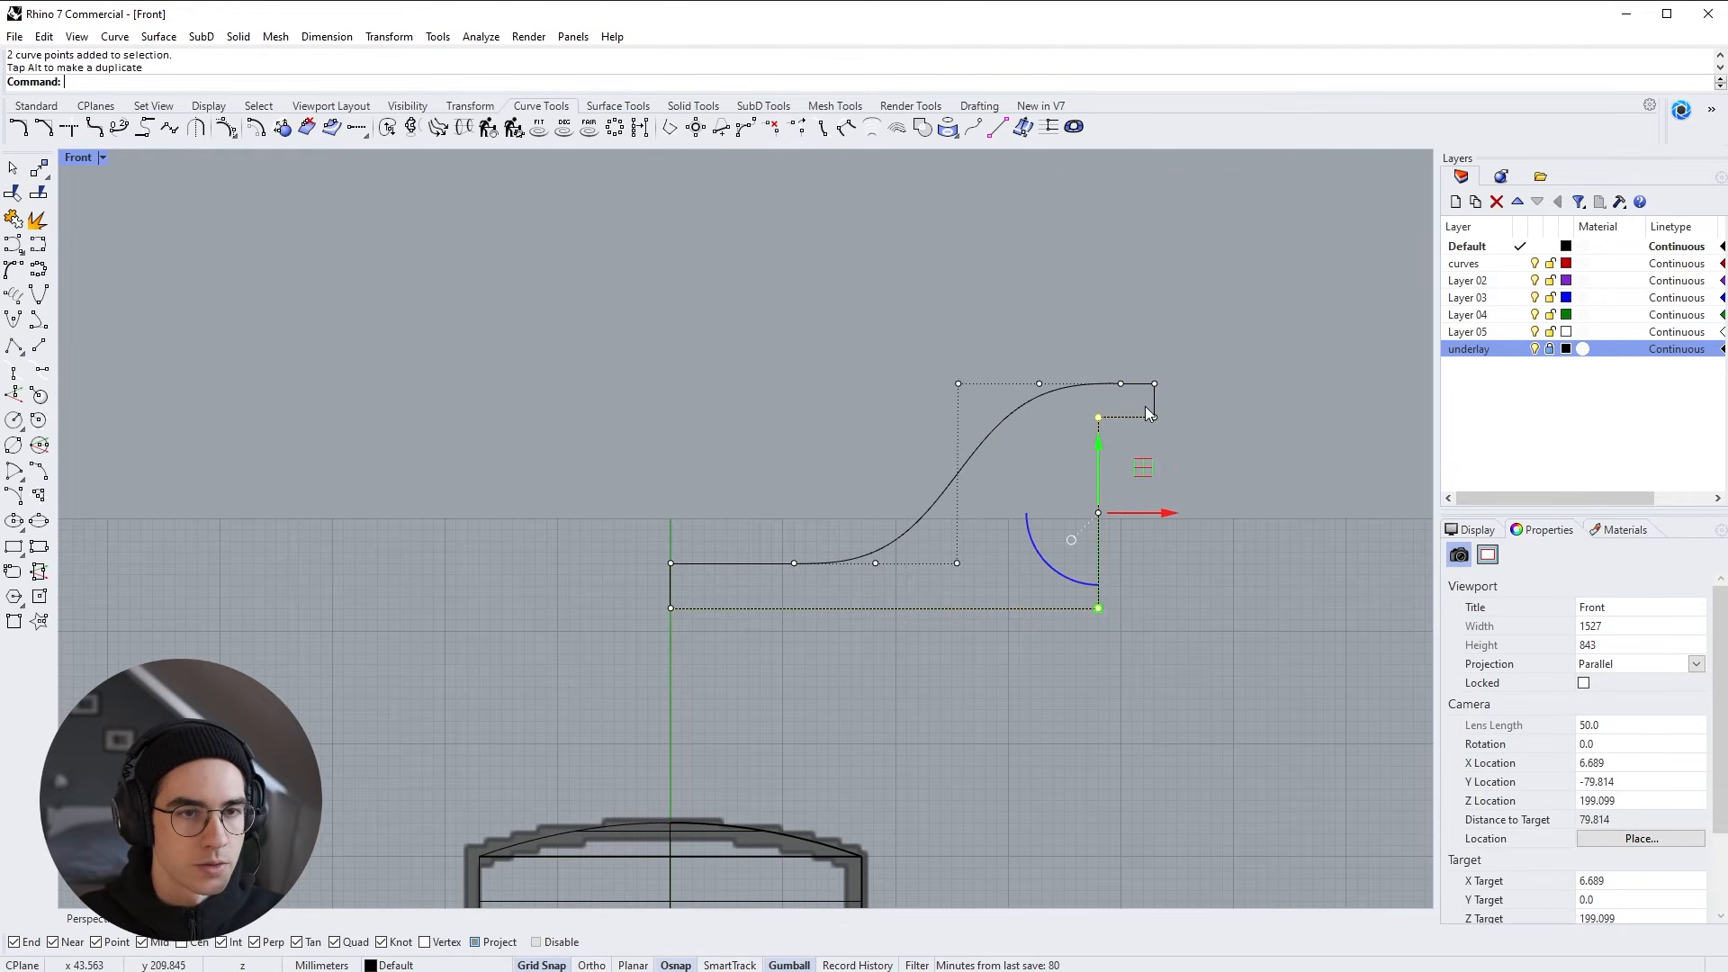
{"action": "key", "text": "Escape"}
{"action": "key", "text": "Escape"}
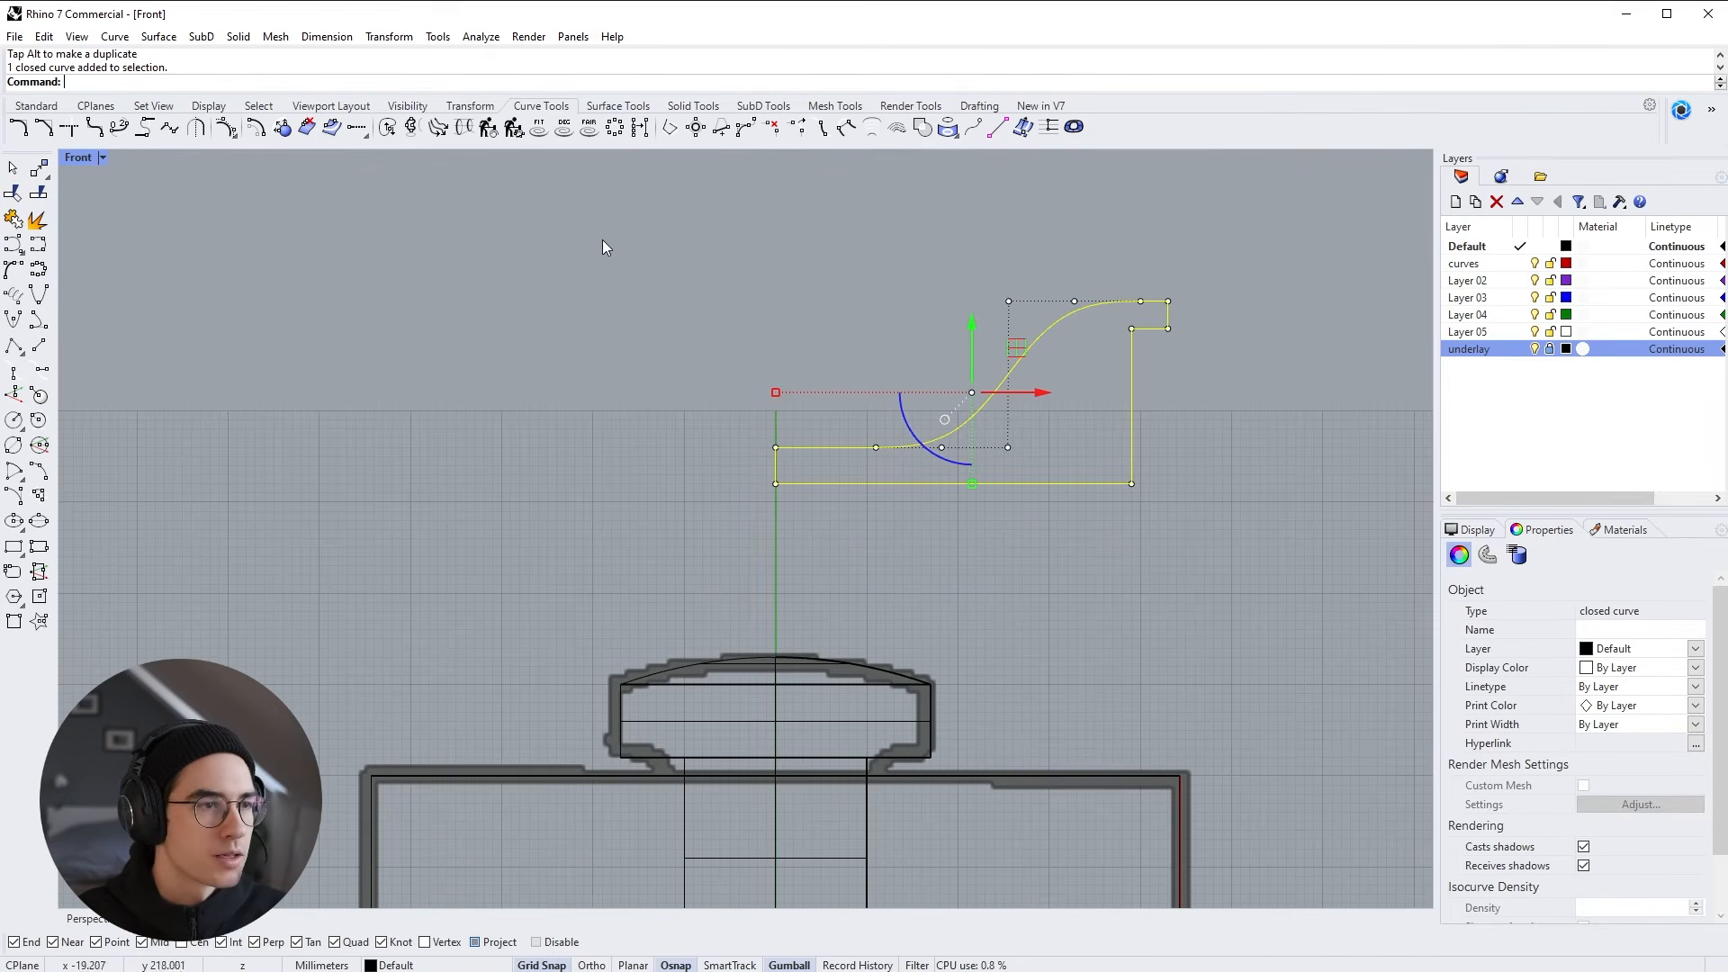
Revolve the closed lid profile a full 360 degrees around the vertical centre axis, starting at 0
{"action": "left_click", "coordinate": [617, 105]}
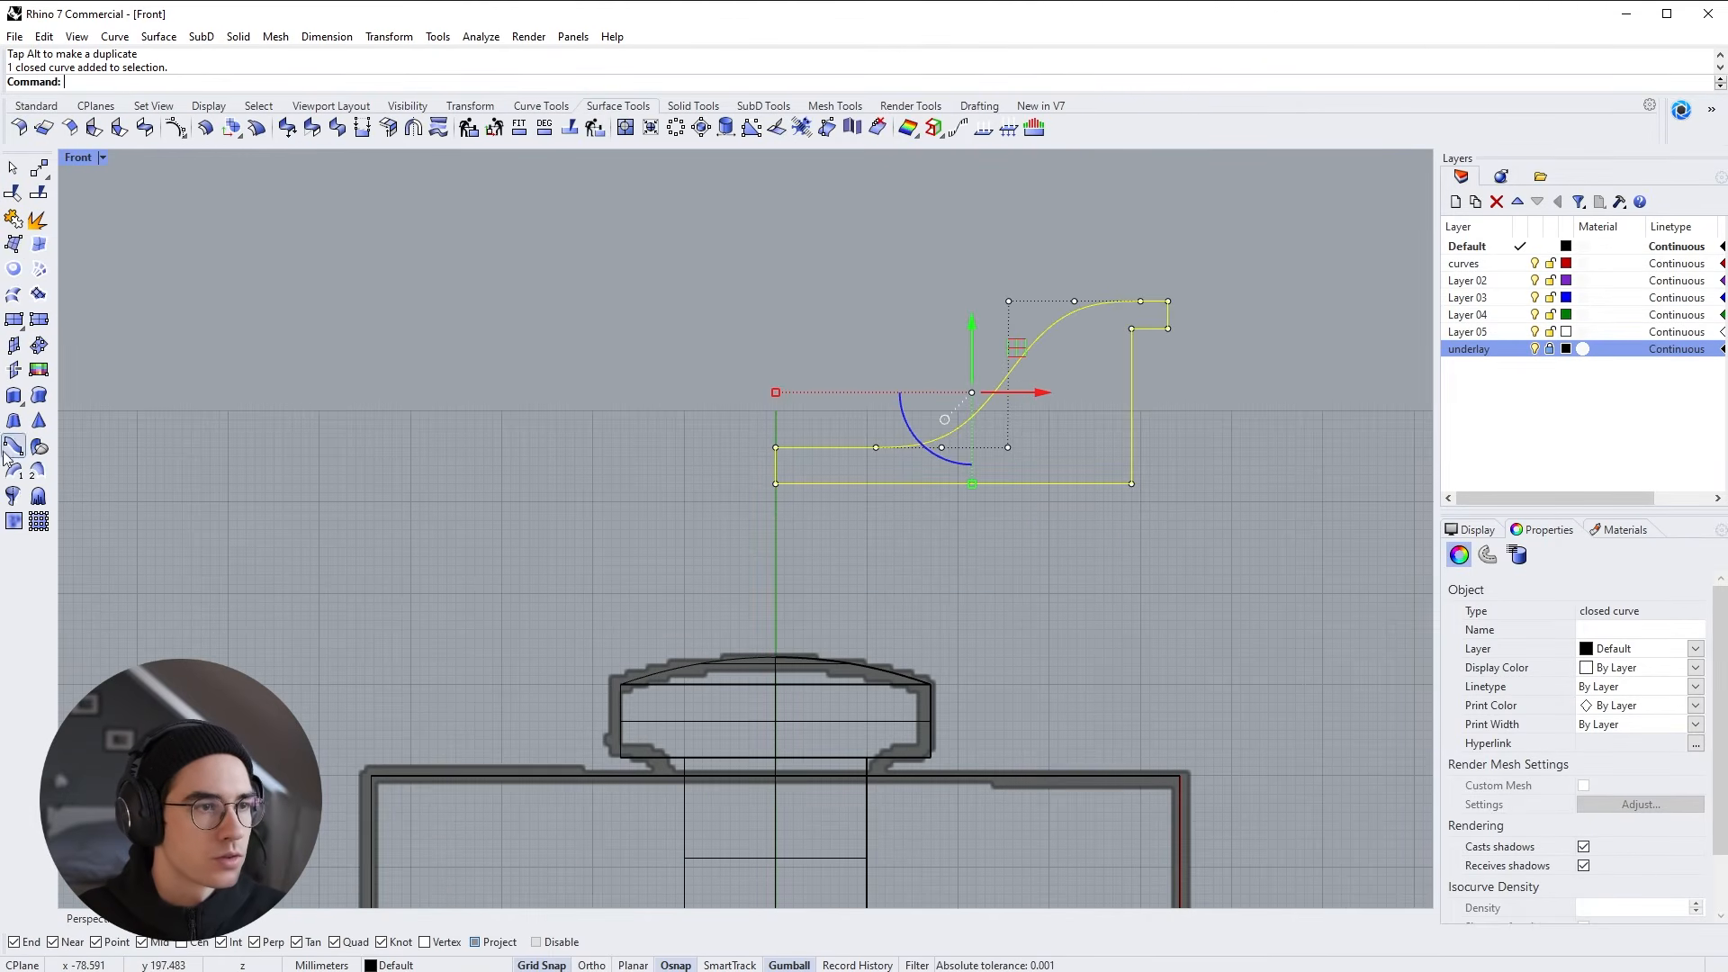
{"action": "left_click", "coordinate": [13, 496]}
{"action": "left_click", "coordinate": [777, 447]}
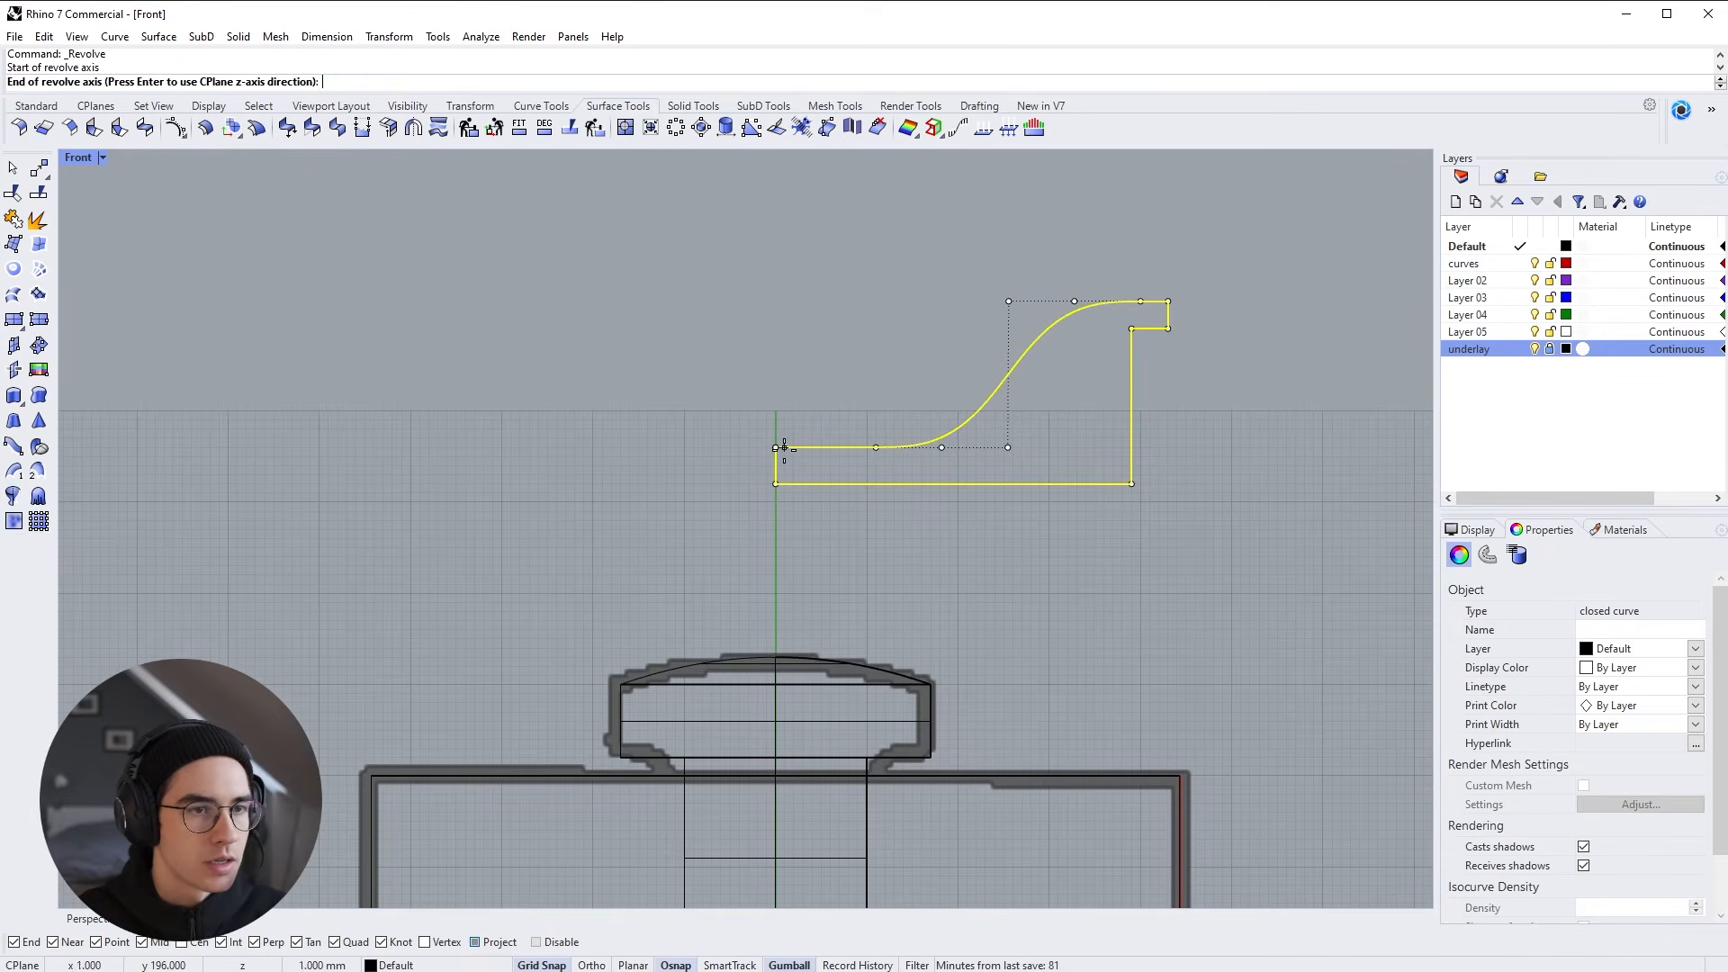
{"action": "left_click", "coordinate": [776, 483]}
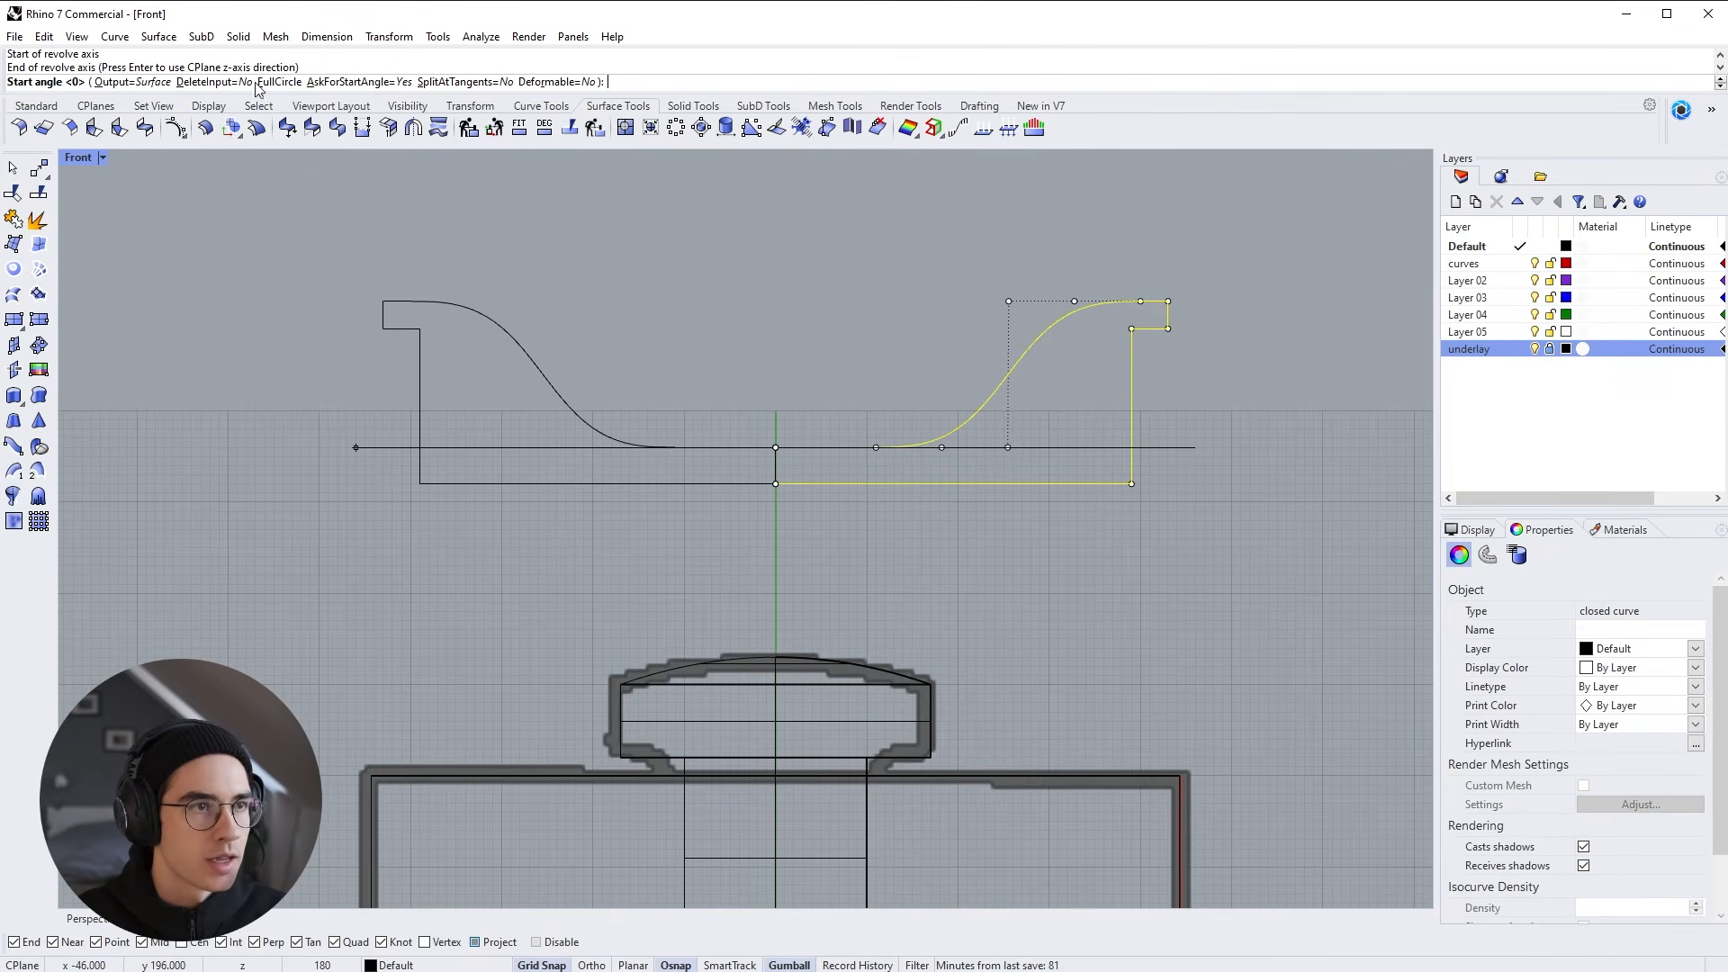
{"action": "key", "text": "Return"}
{"action": "key", "text": "Return"}
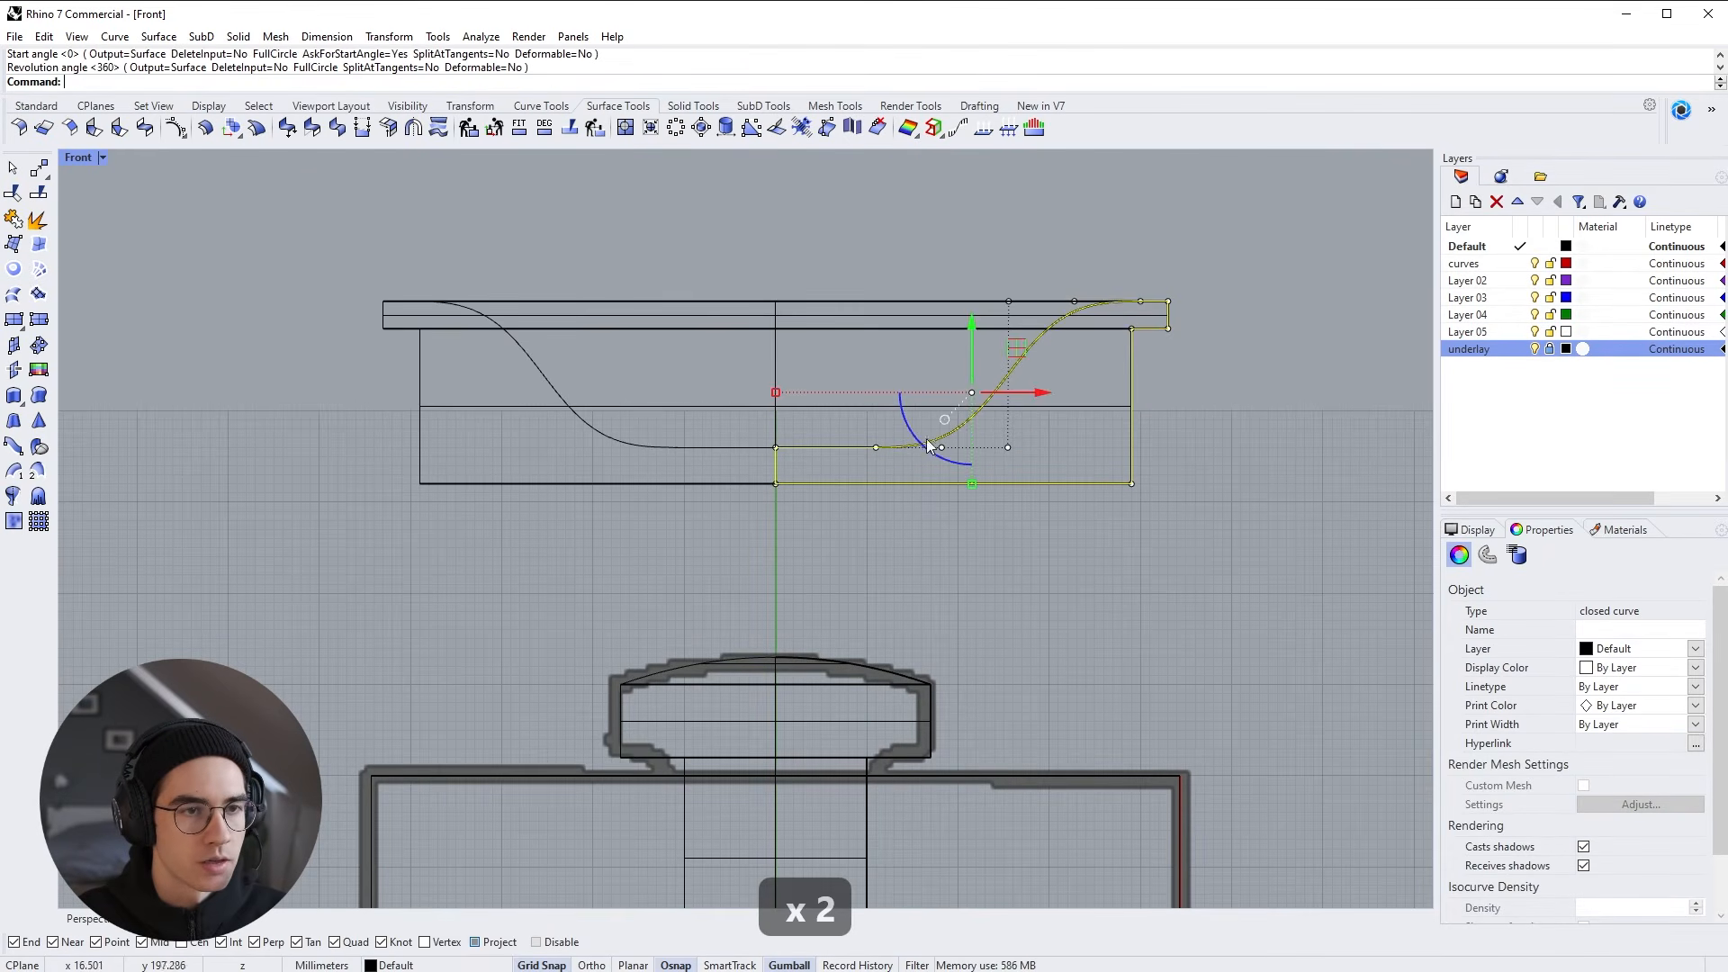
Inspect the revolved lid above the kettle in the shaded perspective view
{"action": "double_click", "coordinate": [79, 158]}
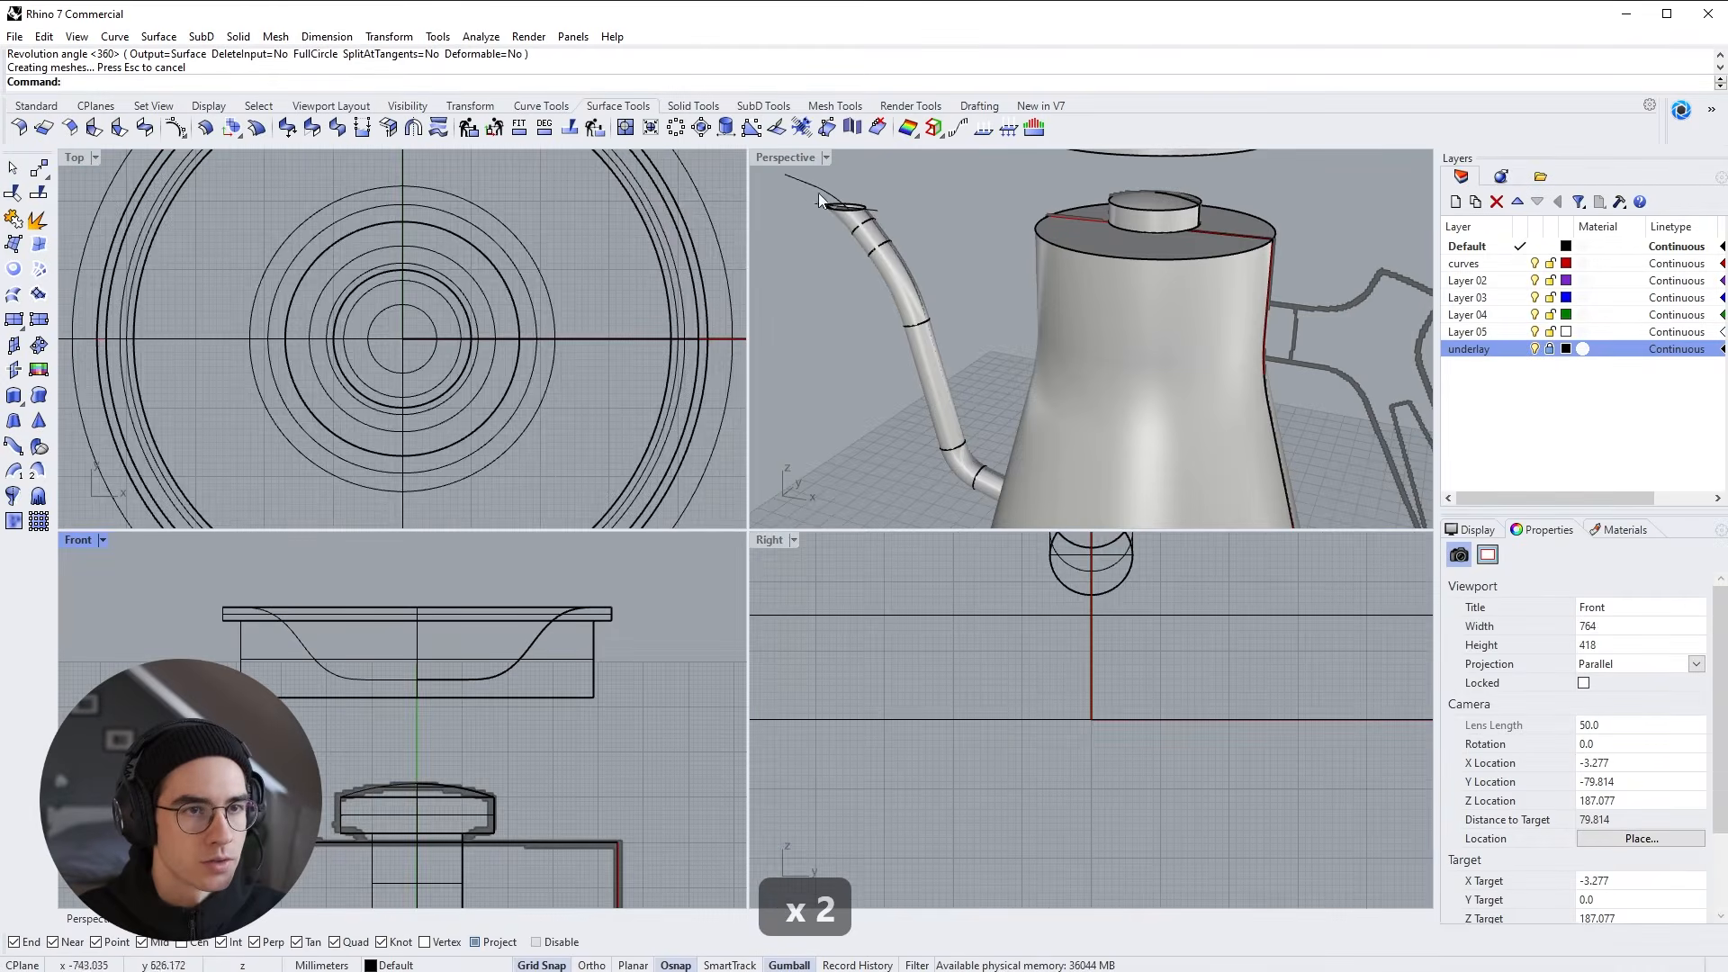
{"action": "double_click", "coordinate": [785, 157]}
{"action": "right_click_drag", "start_coordinate": [1120, 333], "coordinate": [903, 388], "text": "shift"}
{"action": "left_click", "coordinate": [898, 457]}
{"action": "left_click", "coordinate": [1087, 524]}
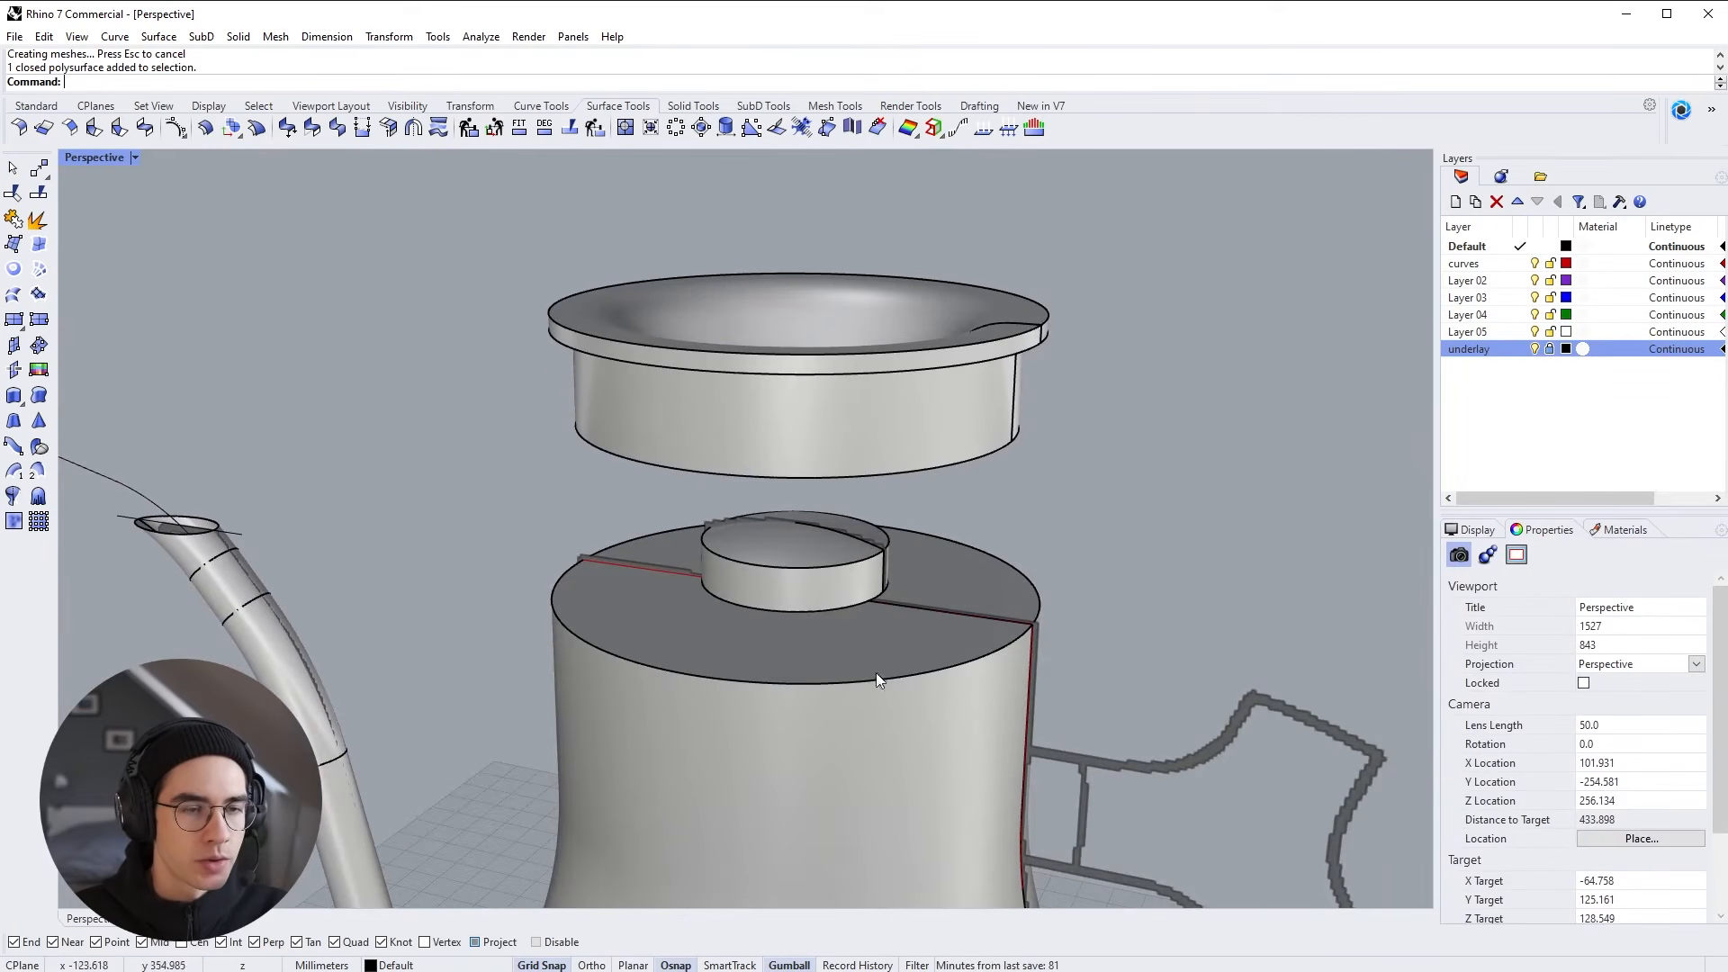
{"action": "right_click_drag", "start_coordinate": [877, 681], "coordinate": [920, 713], "text": "shift"}
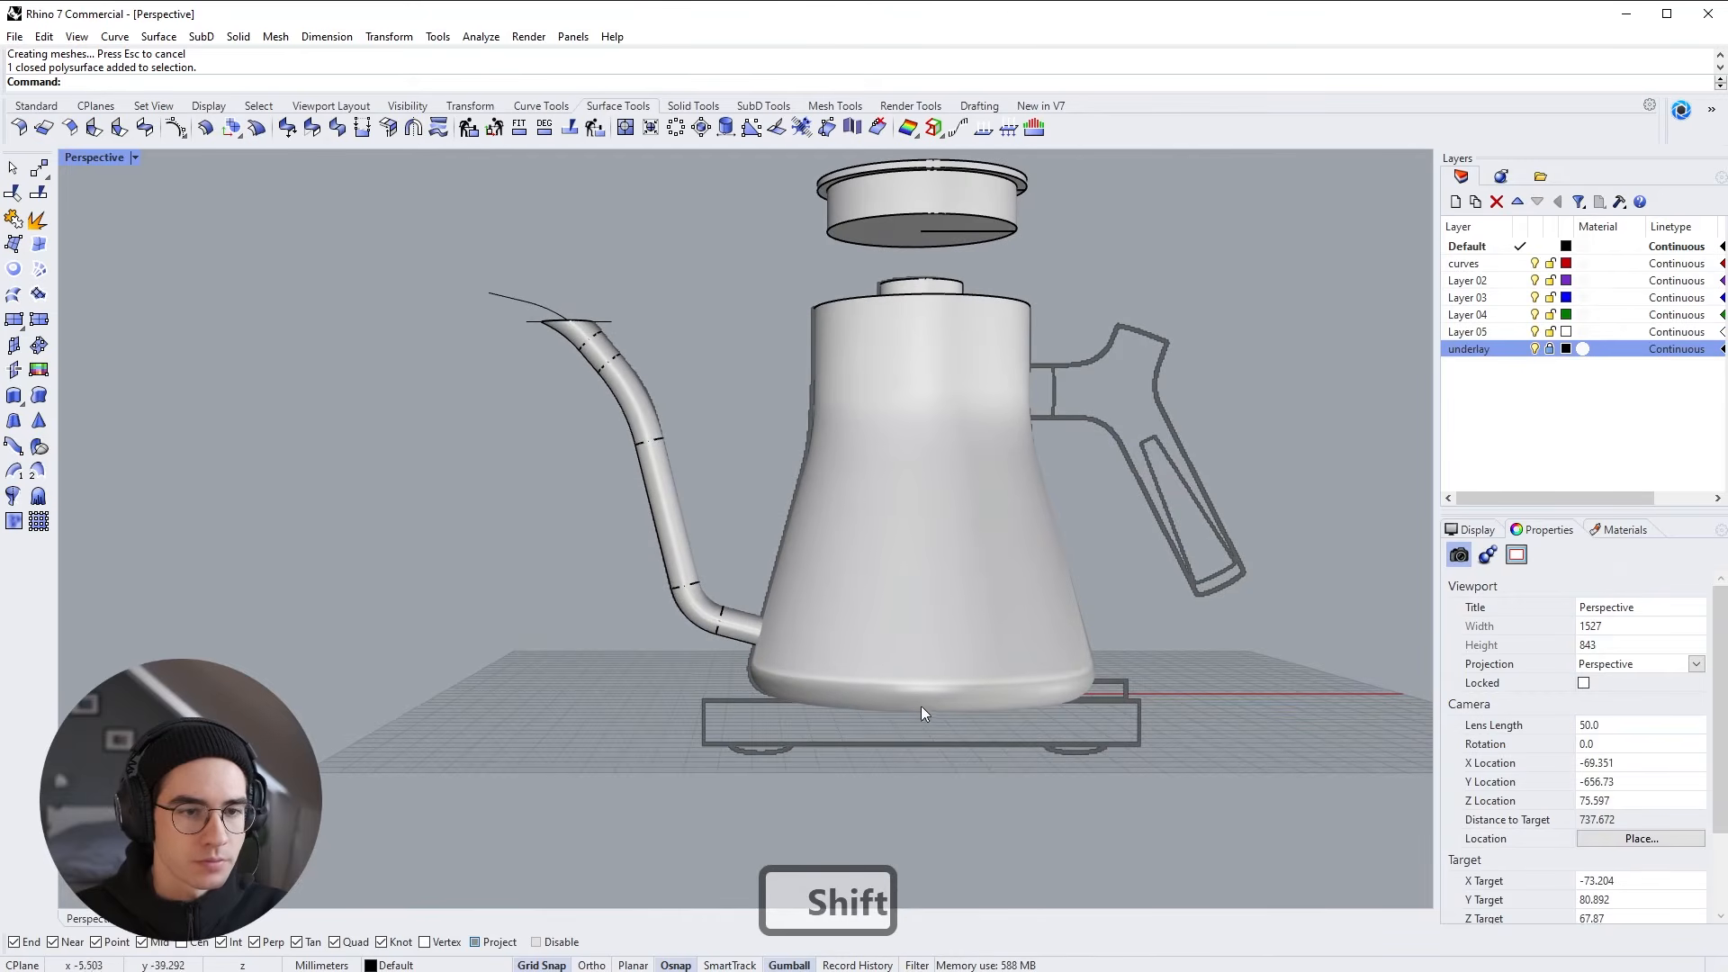
Switch to PureRef, examine how the kettle's lower edge meets its bottom and power base in the reference photos, and return to Rhino
{"action": "key", "text": "alt+Tab"}
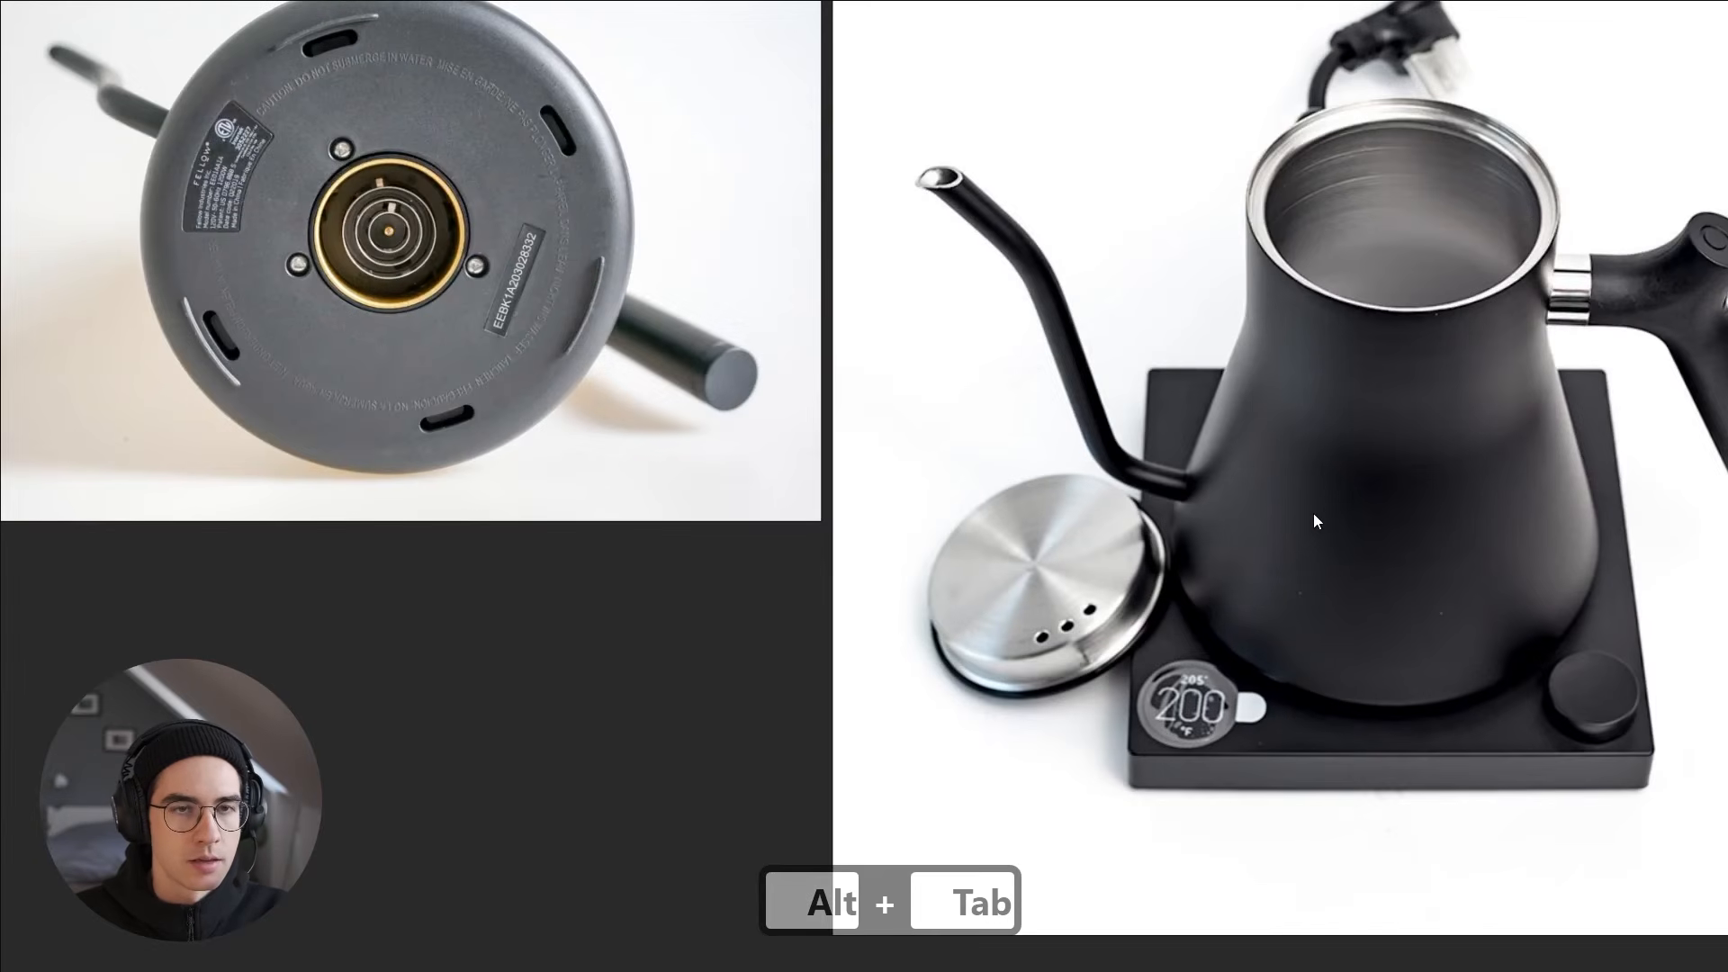
{"action": "scroll", "coordinate": [1114, 567], "scroll_direction": "down", "scroll_amount": 2}
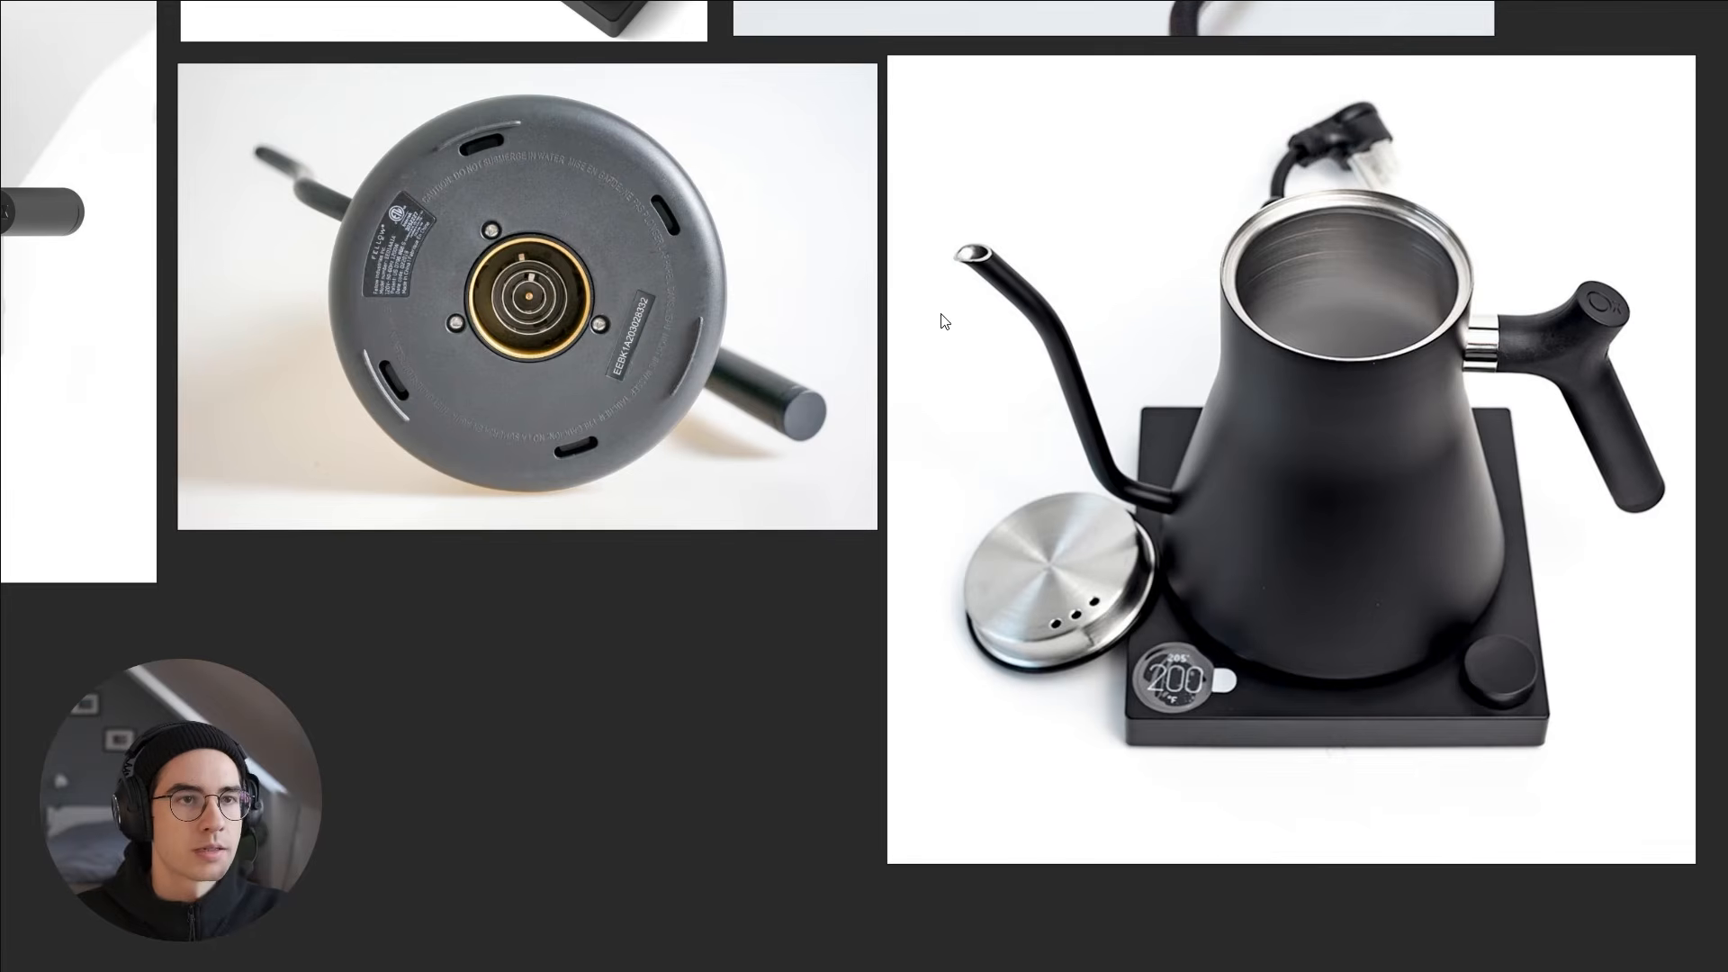
{"action": "middle_click_drag", "start_coordinate": [963, 300], "coordinate": [1013, 660]}
{"action": "middle_click_drag", "start_coordinate": [1013, 374], "coordinate": [695, 609]}
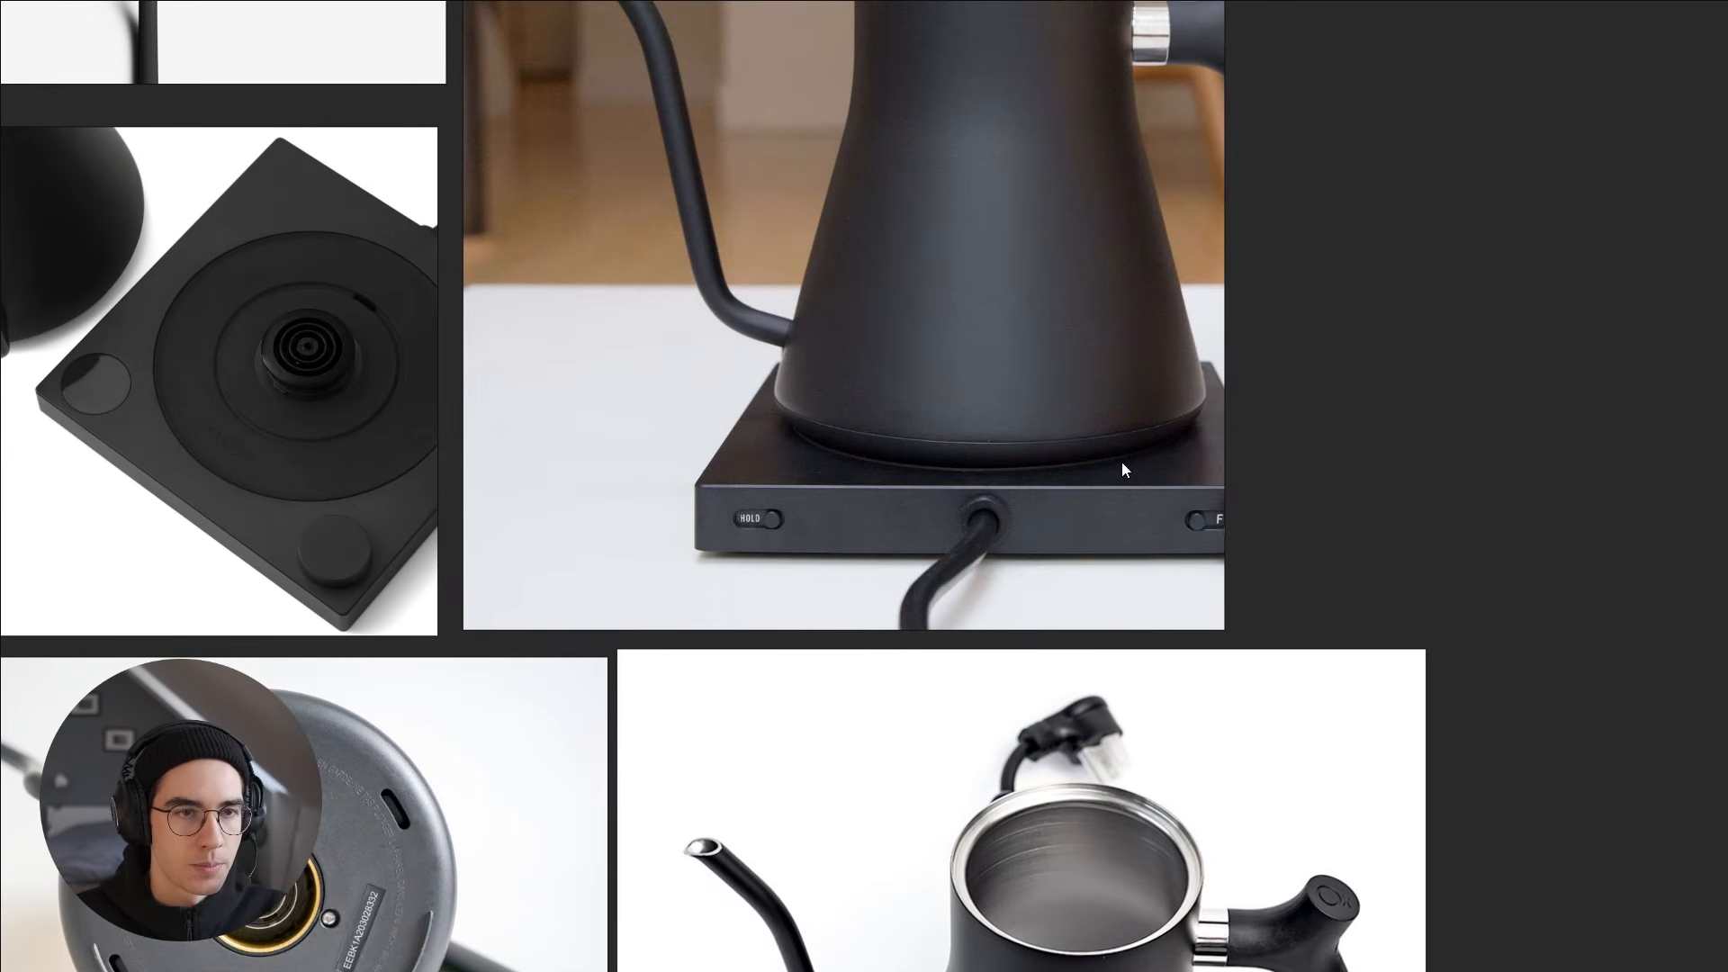
{"action": "scroll", "coordinate": [1056, 439], "scroll_direction": "up", "scroll_amount": 5}
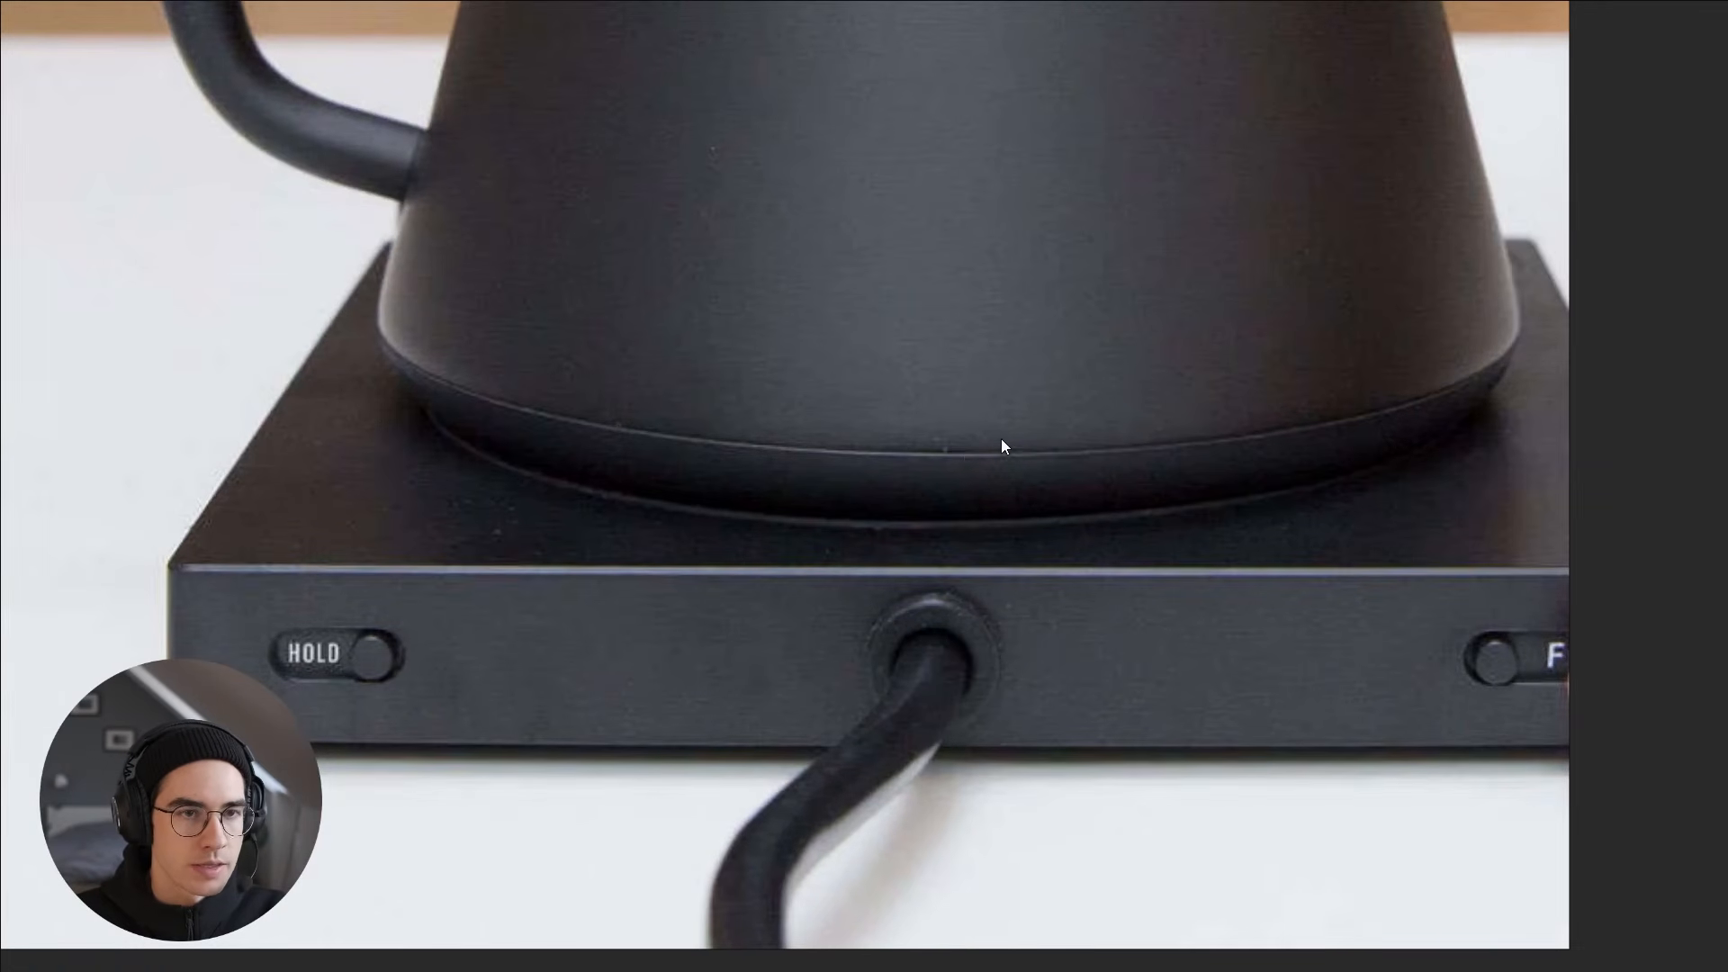
{"action": "scroll", "coordinate": [1001, 440], "scroll_direction": "down", "scroll_amount": 4}
{"action": "middle_click_drag", "start_coordinate": [1057, 664], "coordinate": [1112, 355]}
{"action": "middle_click_drag", "start_coordinate": [1115, 661], "coordinate": [1141, 421]}
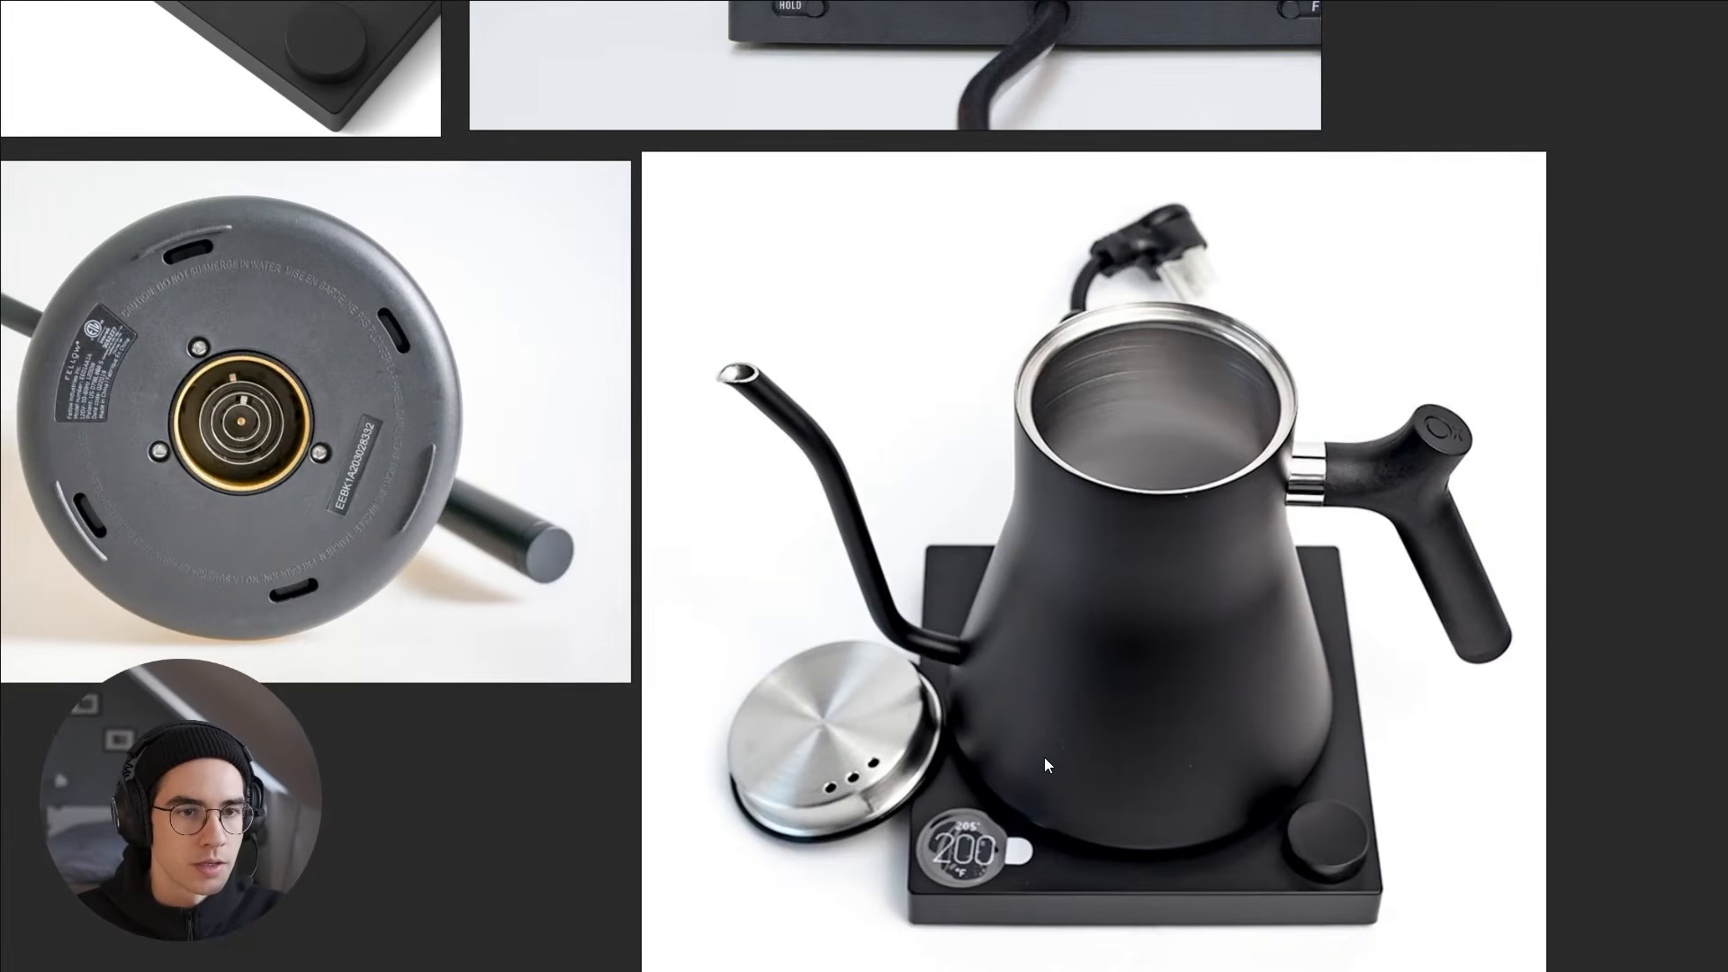
{"action": "key", "text": "alt+Tab"}
{"action": "key", "text": "alt+Tab"}
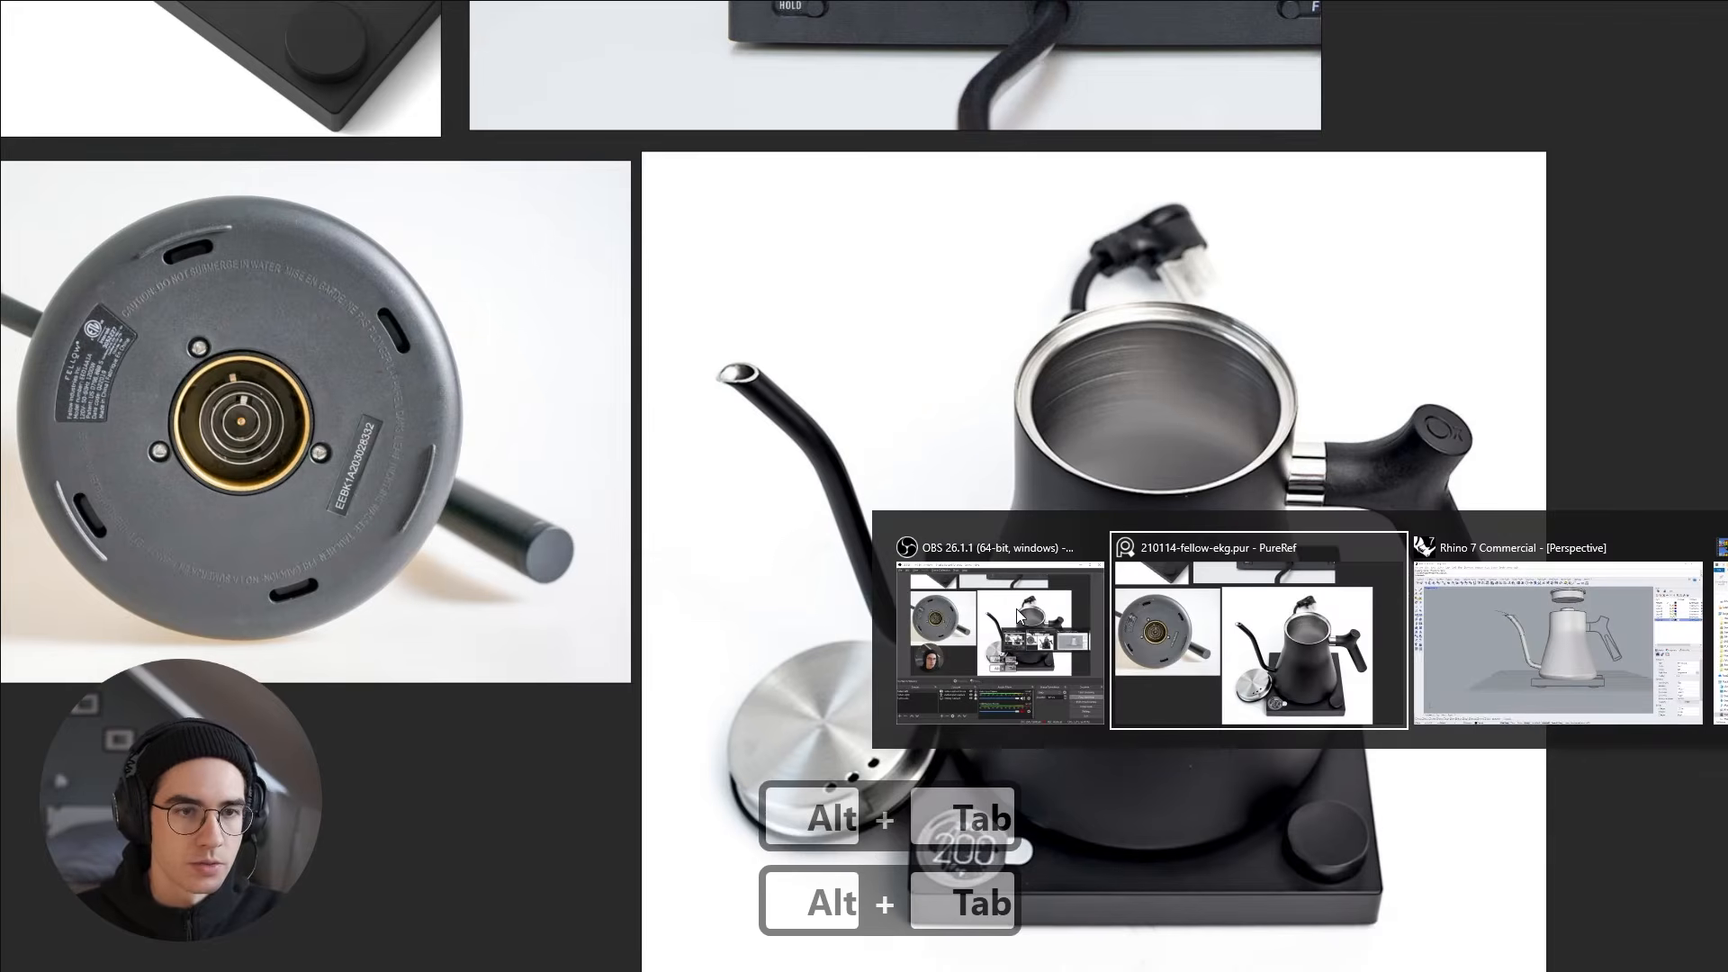
{"action": "key", "text": "alt+Tab"}
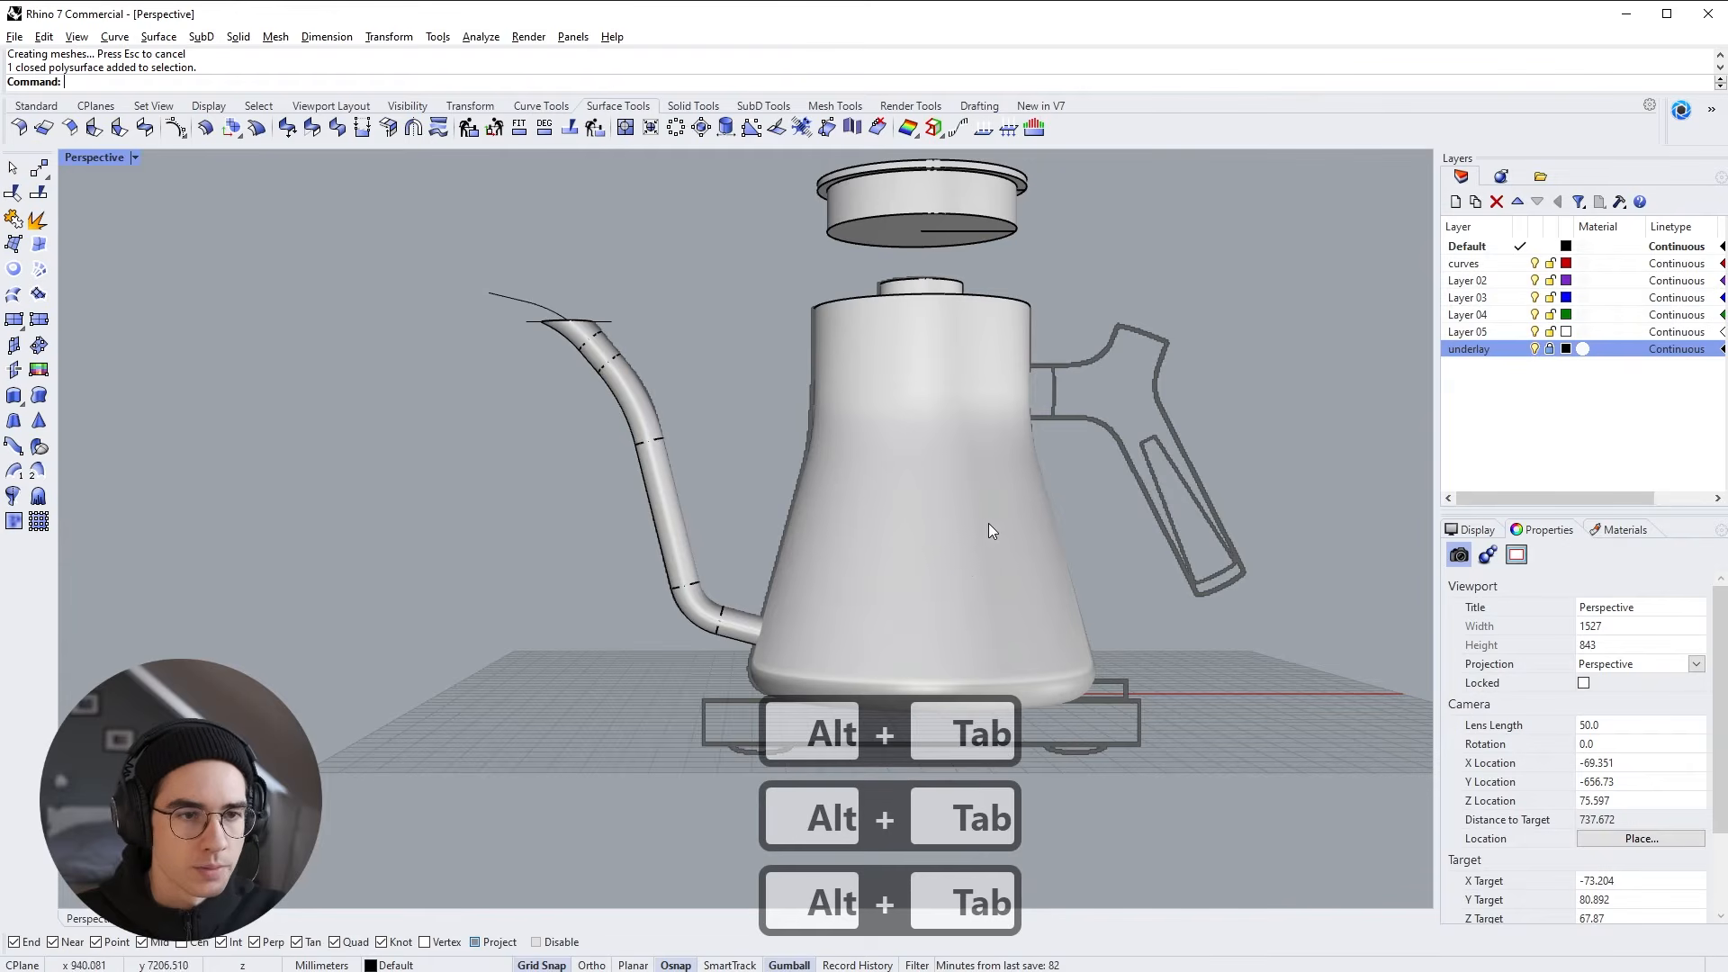
In the Front view, draw a horizontal both-sides line from the centre axis about 9.7 mm above the kettle's base, extending past both walls
{"action": "double_click", "coordinate": [78, 157]}
{"action": "double_click", "coordinate": [83, 537]}
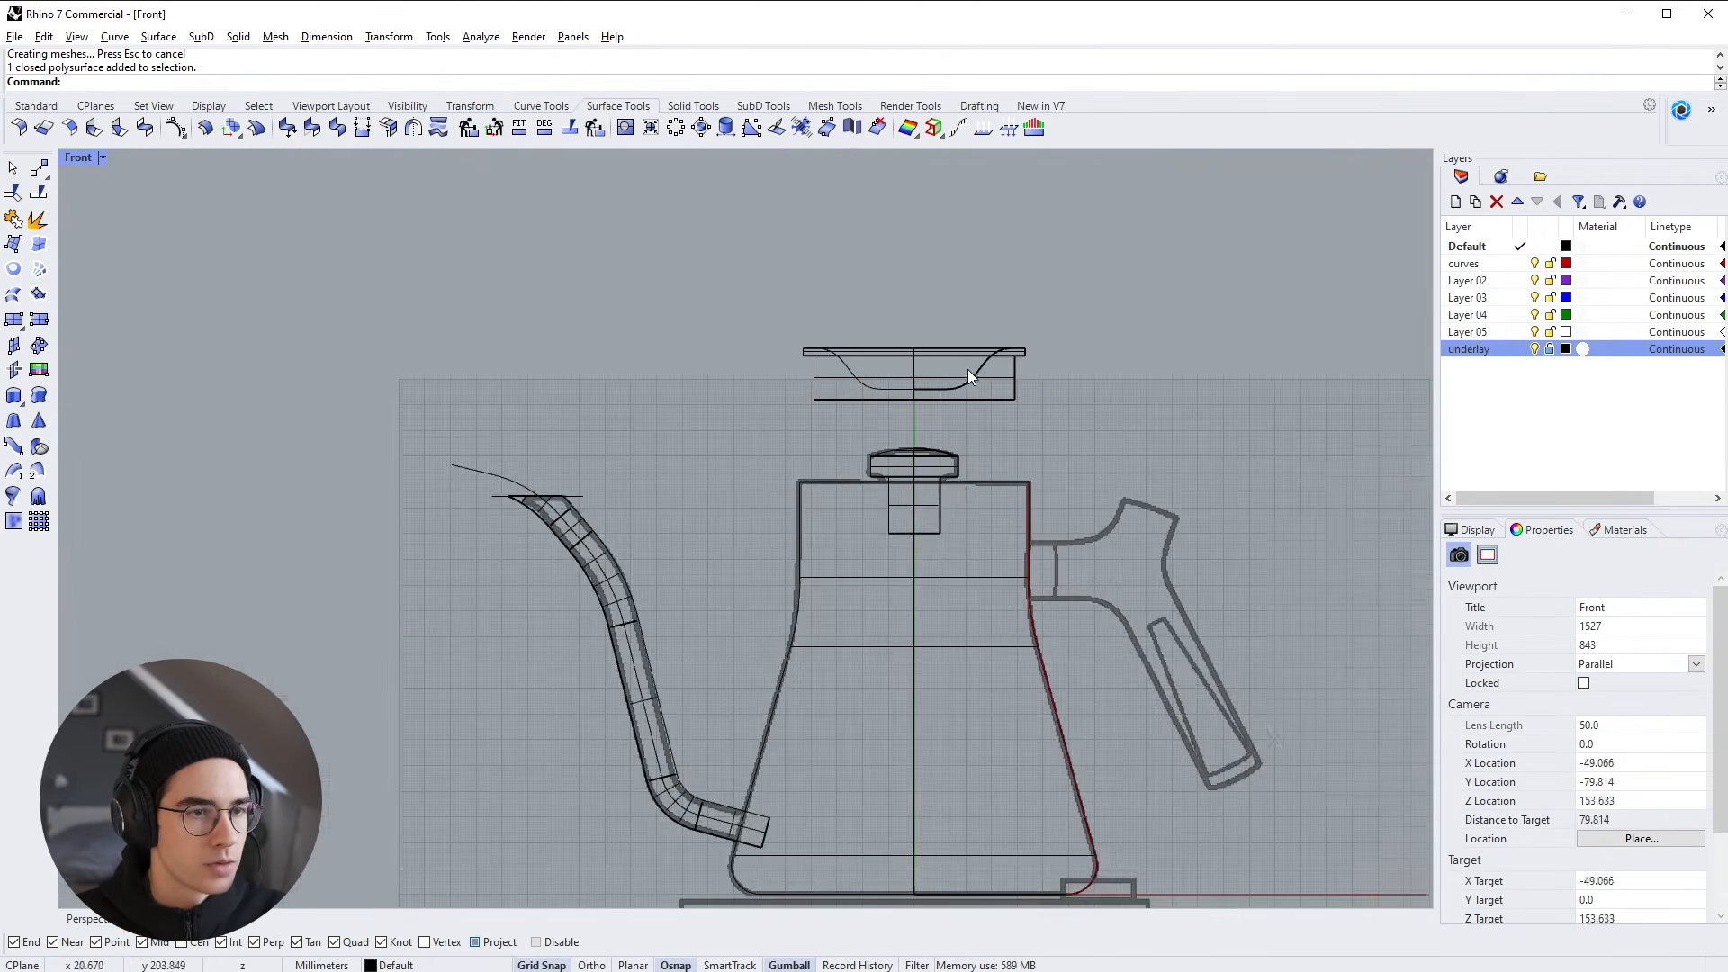
{"action": "right_click_drag", "start_coordinate": [1124, 719], "coordinate": [1029, 410]}
{"action": "scroll", "coordinate": [708, 554], "scroll_direction": "up", "scroll_amount": 6}
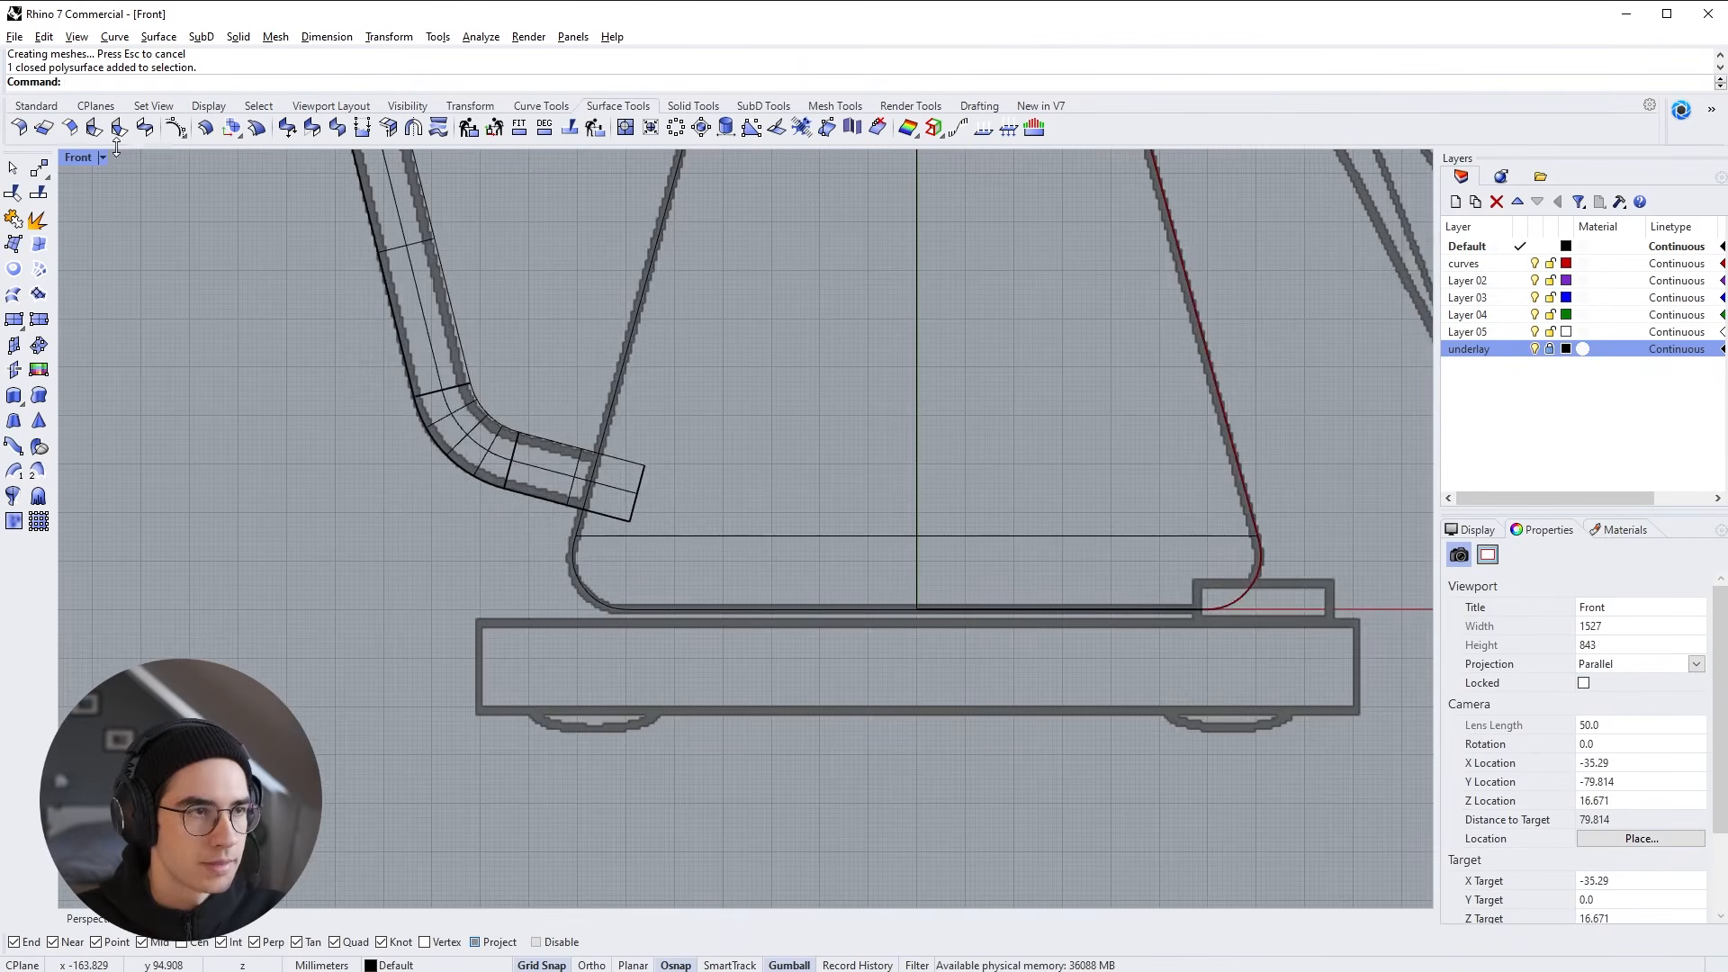
{"action": "left_click", "coordinate": [548, 107]}
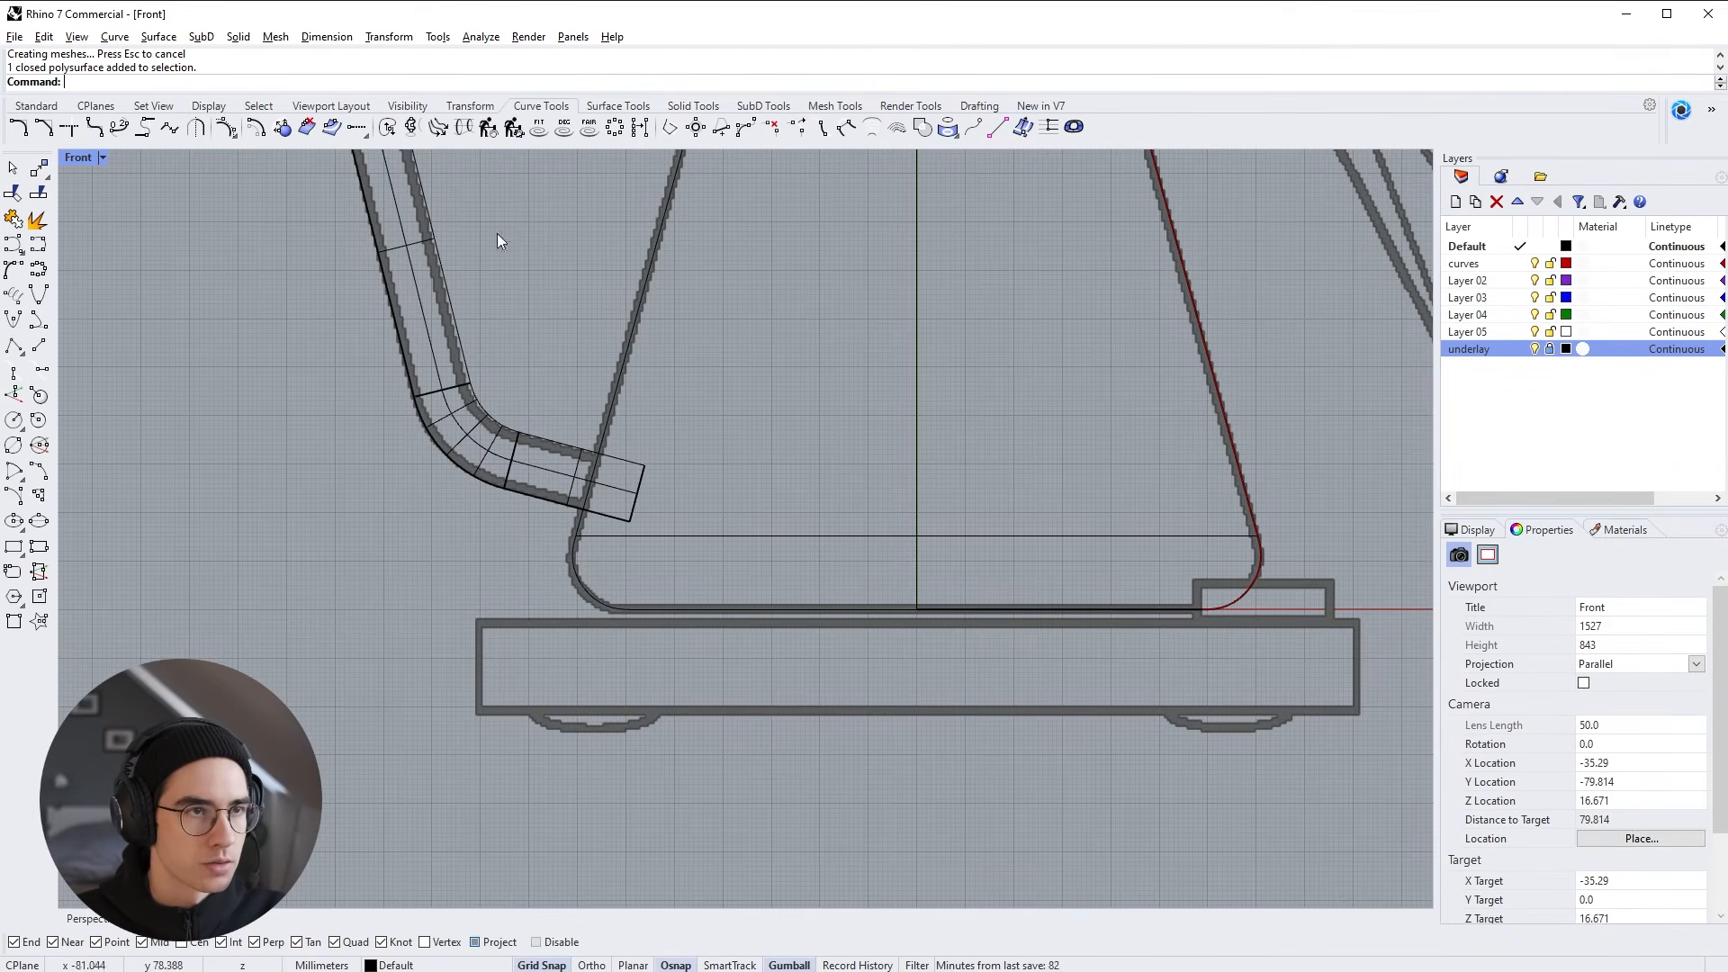
{"action": "left_click", "coordinate": [39, 349]}
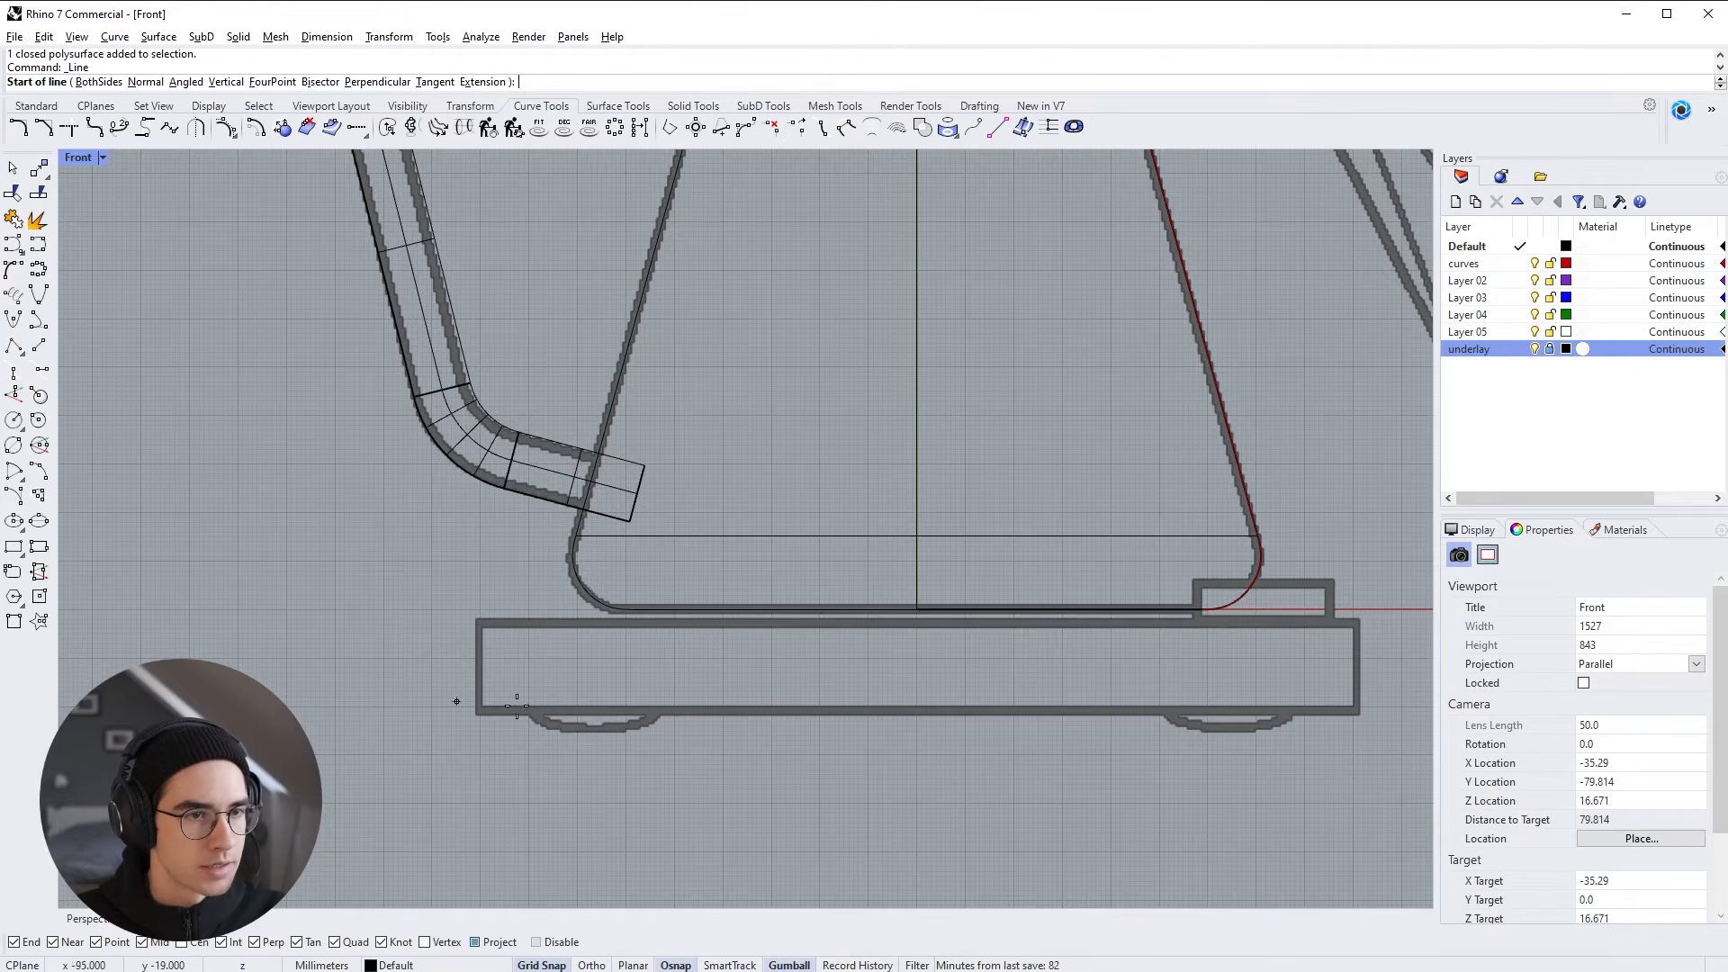
{"action": "left_click", "coordinate": [915, 562]}
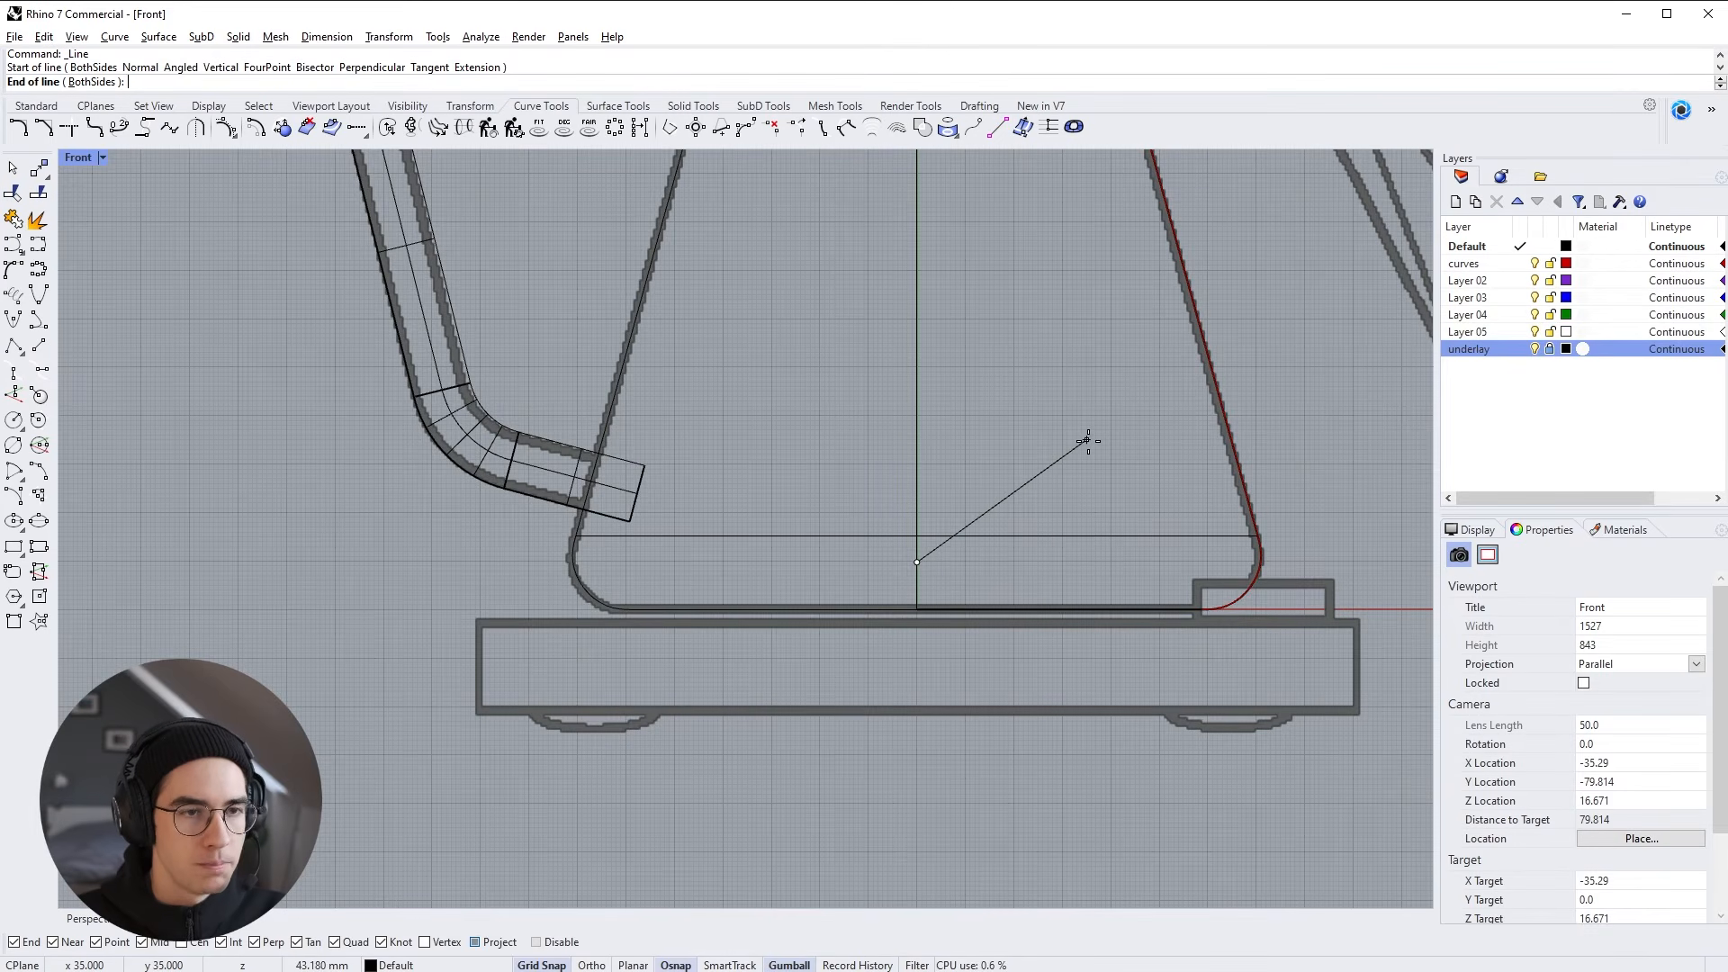
{"action": "type", "text": "b"}
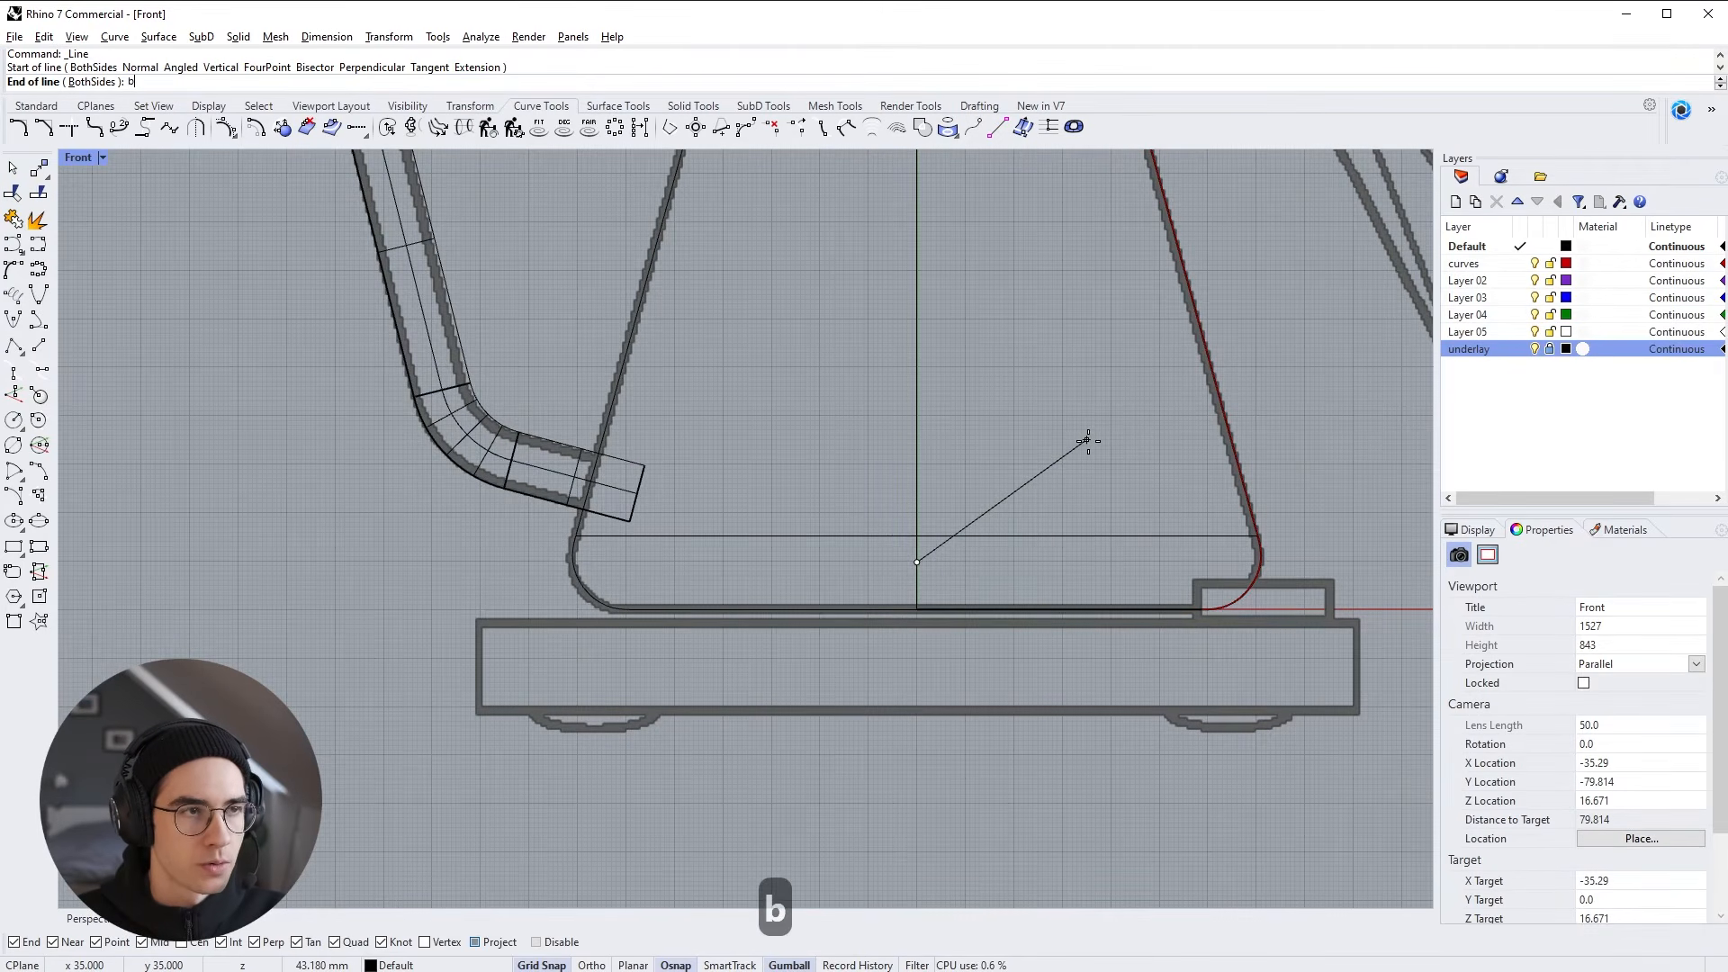
{"action": "key", "text": "Return"}
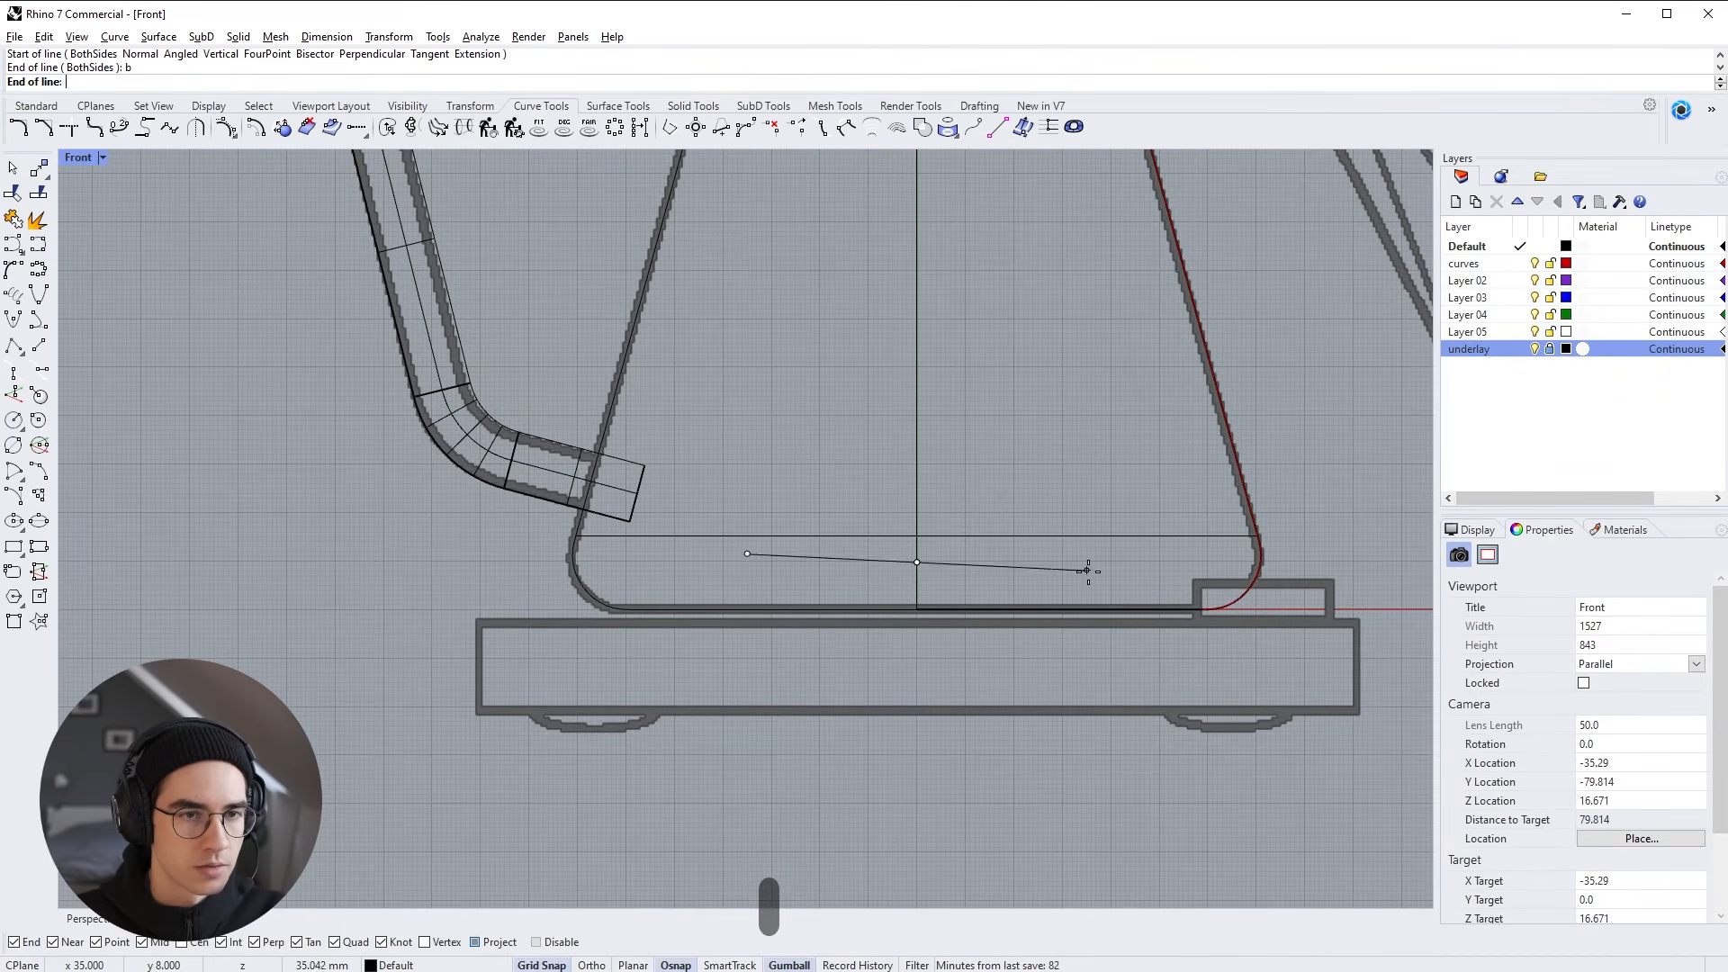
{"action": "key", "text": "shift"}
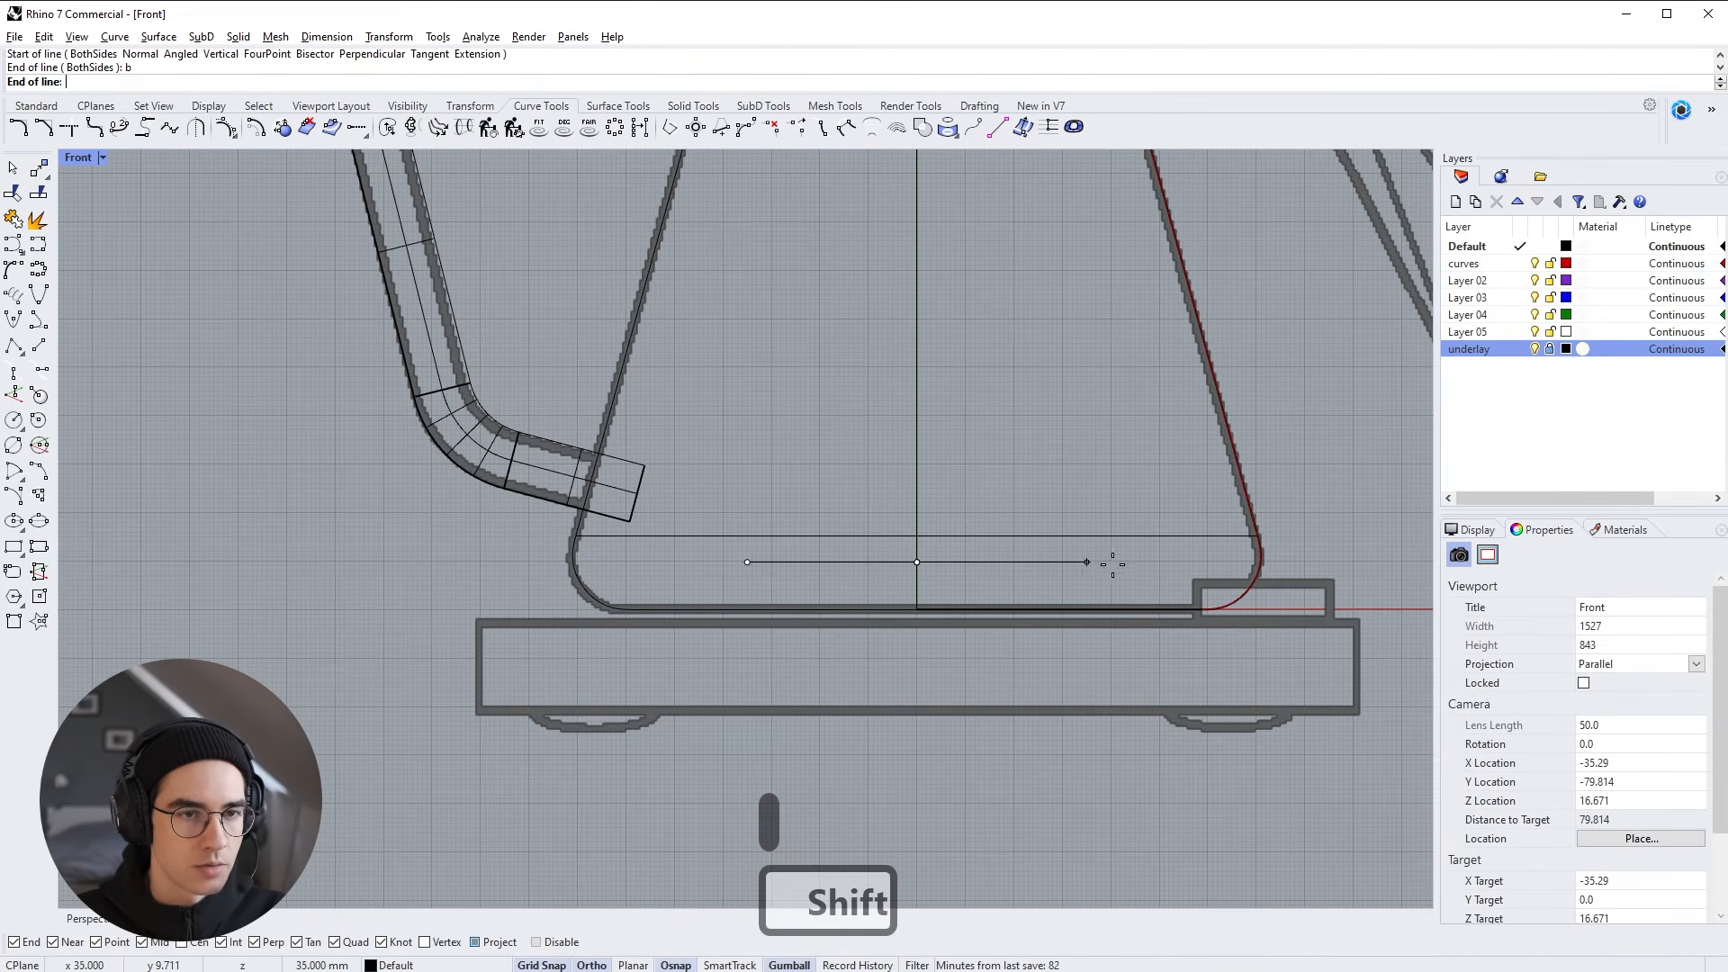
{"action": "left_click", "coordinate": [1334, 540], "text": "shift"}
{"action": "left_click", "coordinate": [1314, 561]}
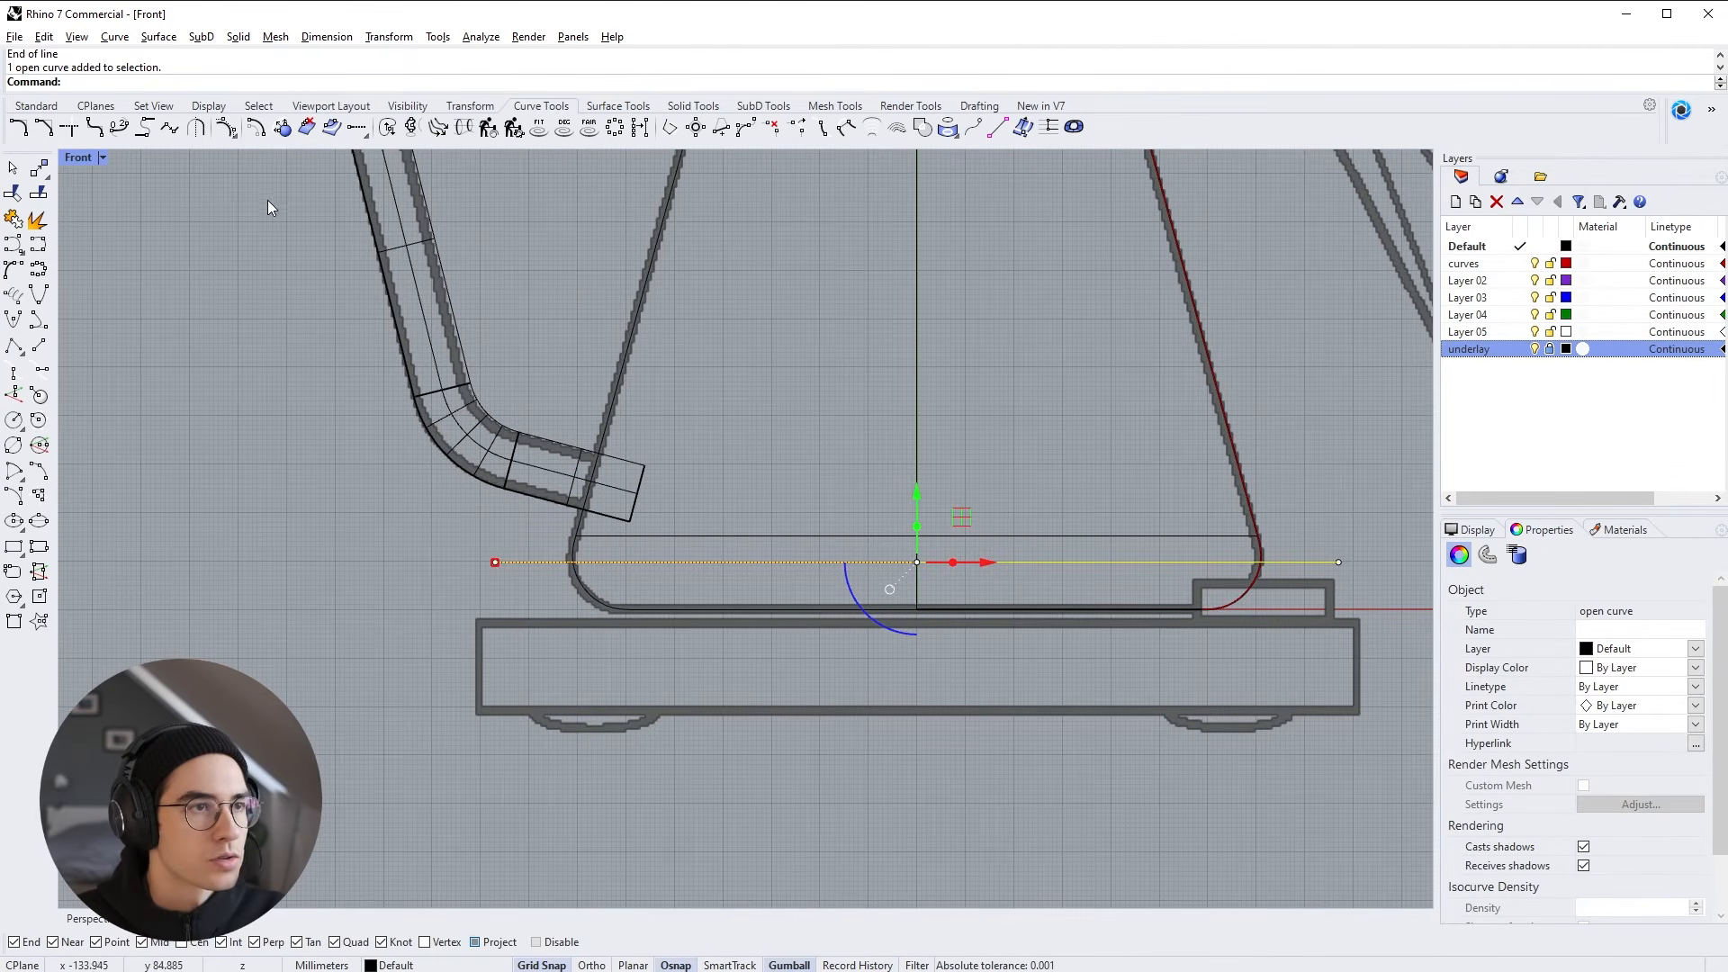
Offset the separating line 0.2 mm downward with a flat cap to form a thin closed profile
{"action": "left_click", "coordinate": [255, 132]}
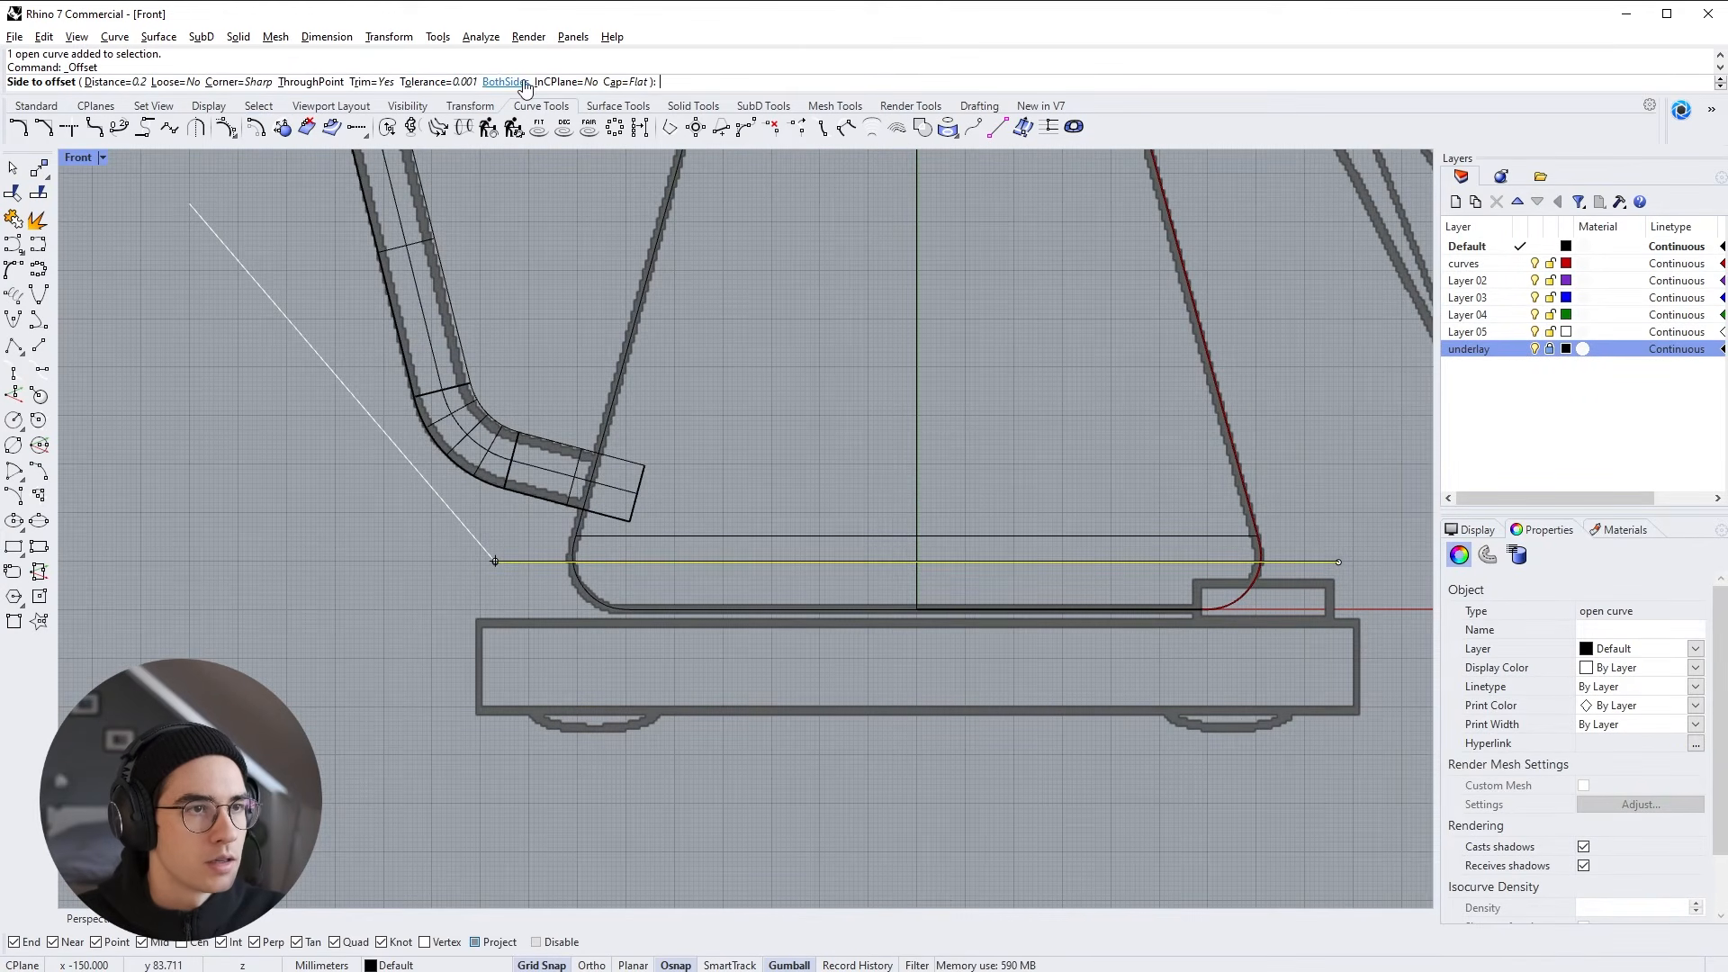
{"action": "left_click", "coordinate": [625, 82]}
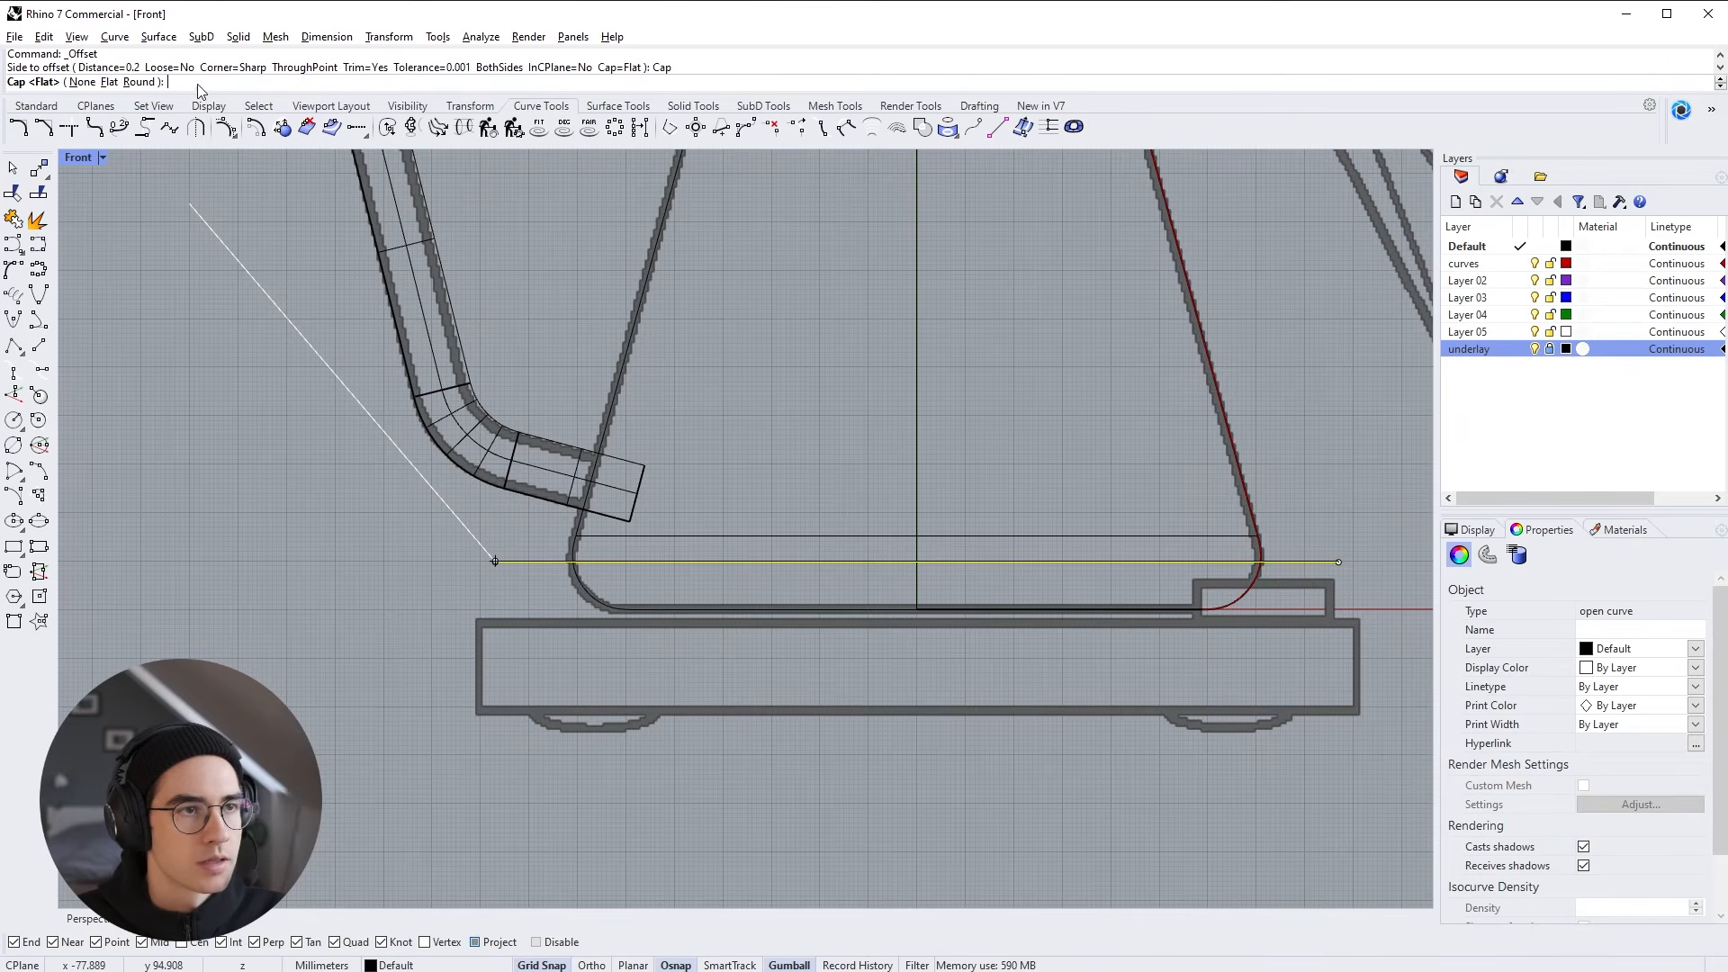
{"action": "left_click", "coordinate": [109, 82]}
{"action": "scroll", "coordinate": [1331, 565], "scroll_direction": "up", "scroll_amount": 8}
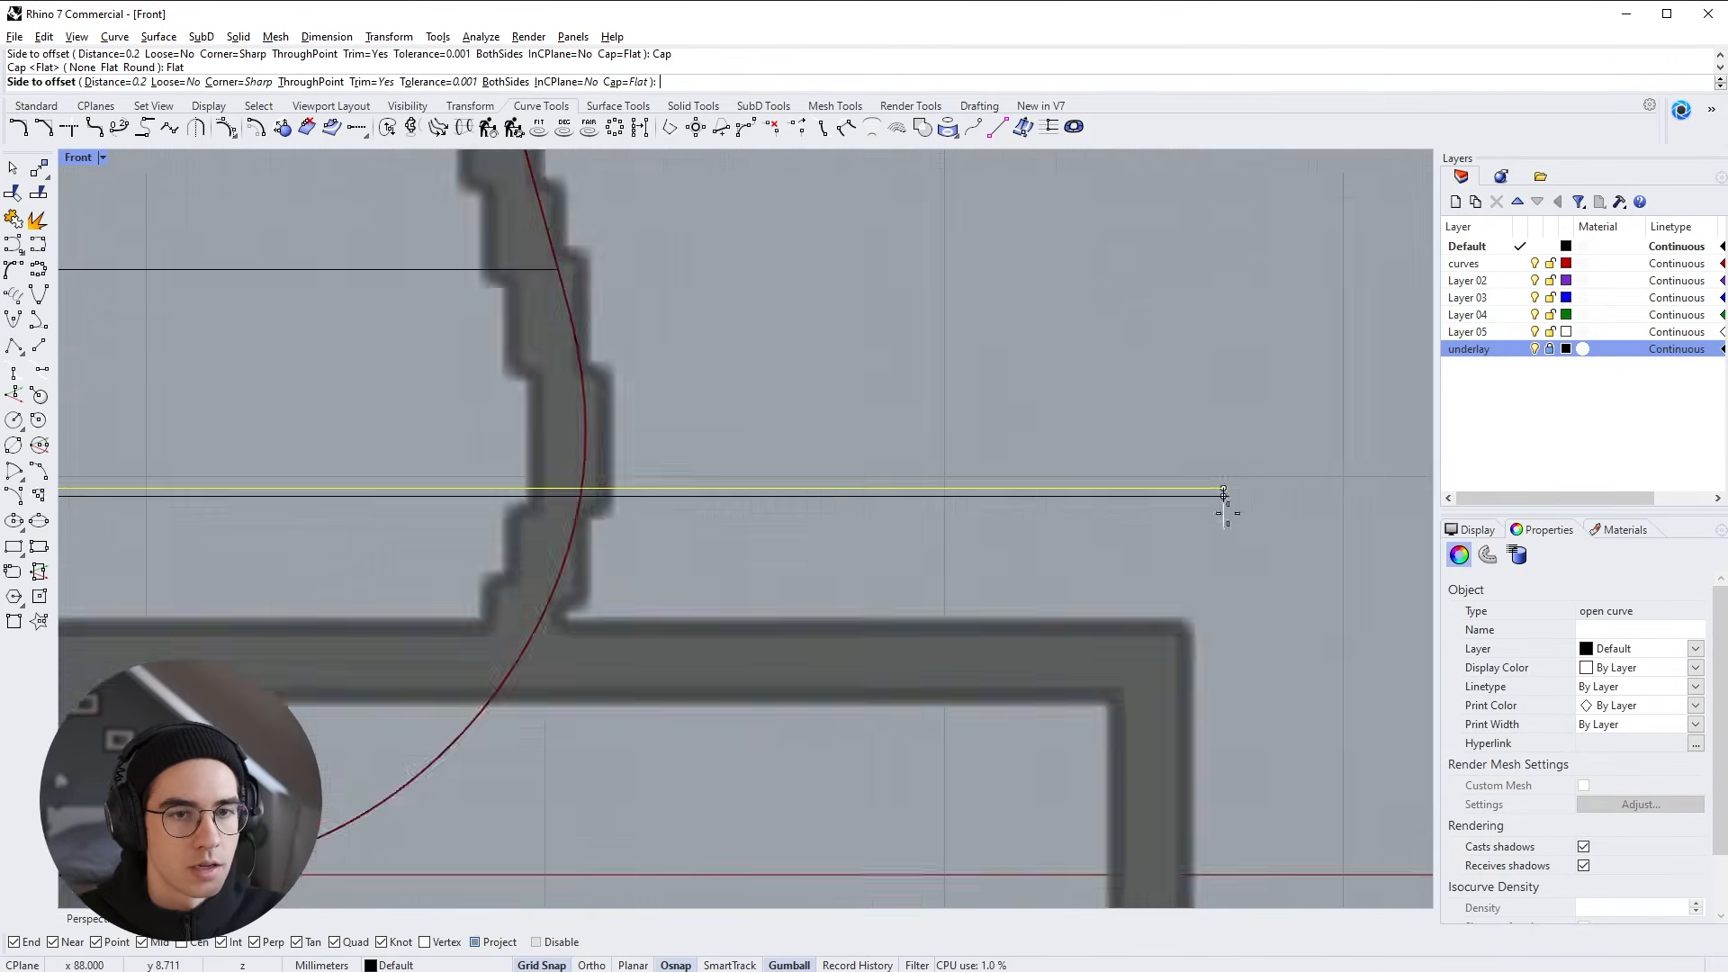
{"action": "scroll", "coordinate": [1179, 540], "scroll_direction": "down", "scroll_amount": 5}
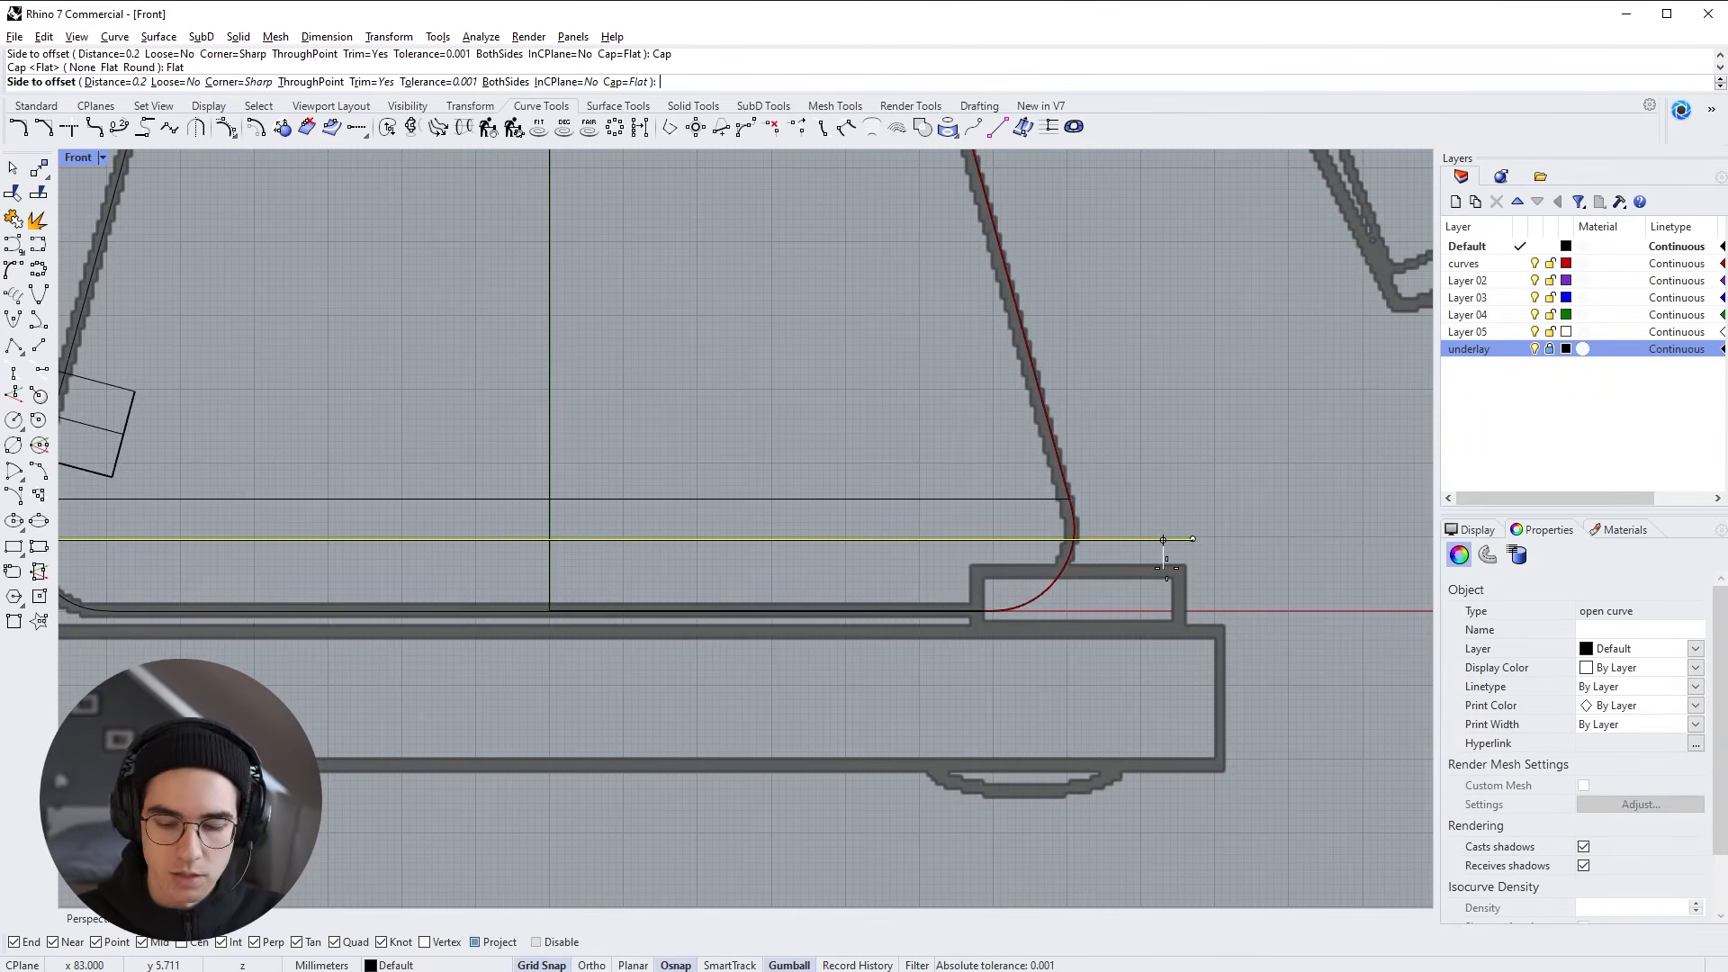
{"action": "type", "text": "0.2"}
{"action": "key", "text": "Return"}
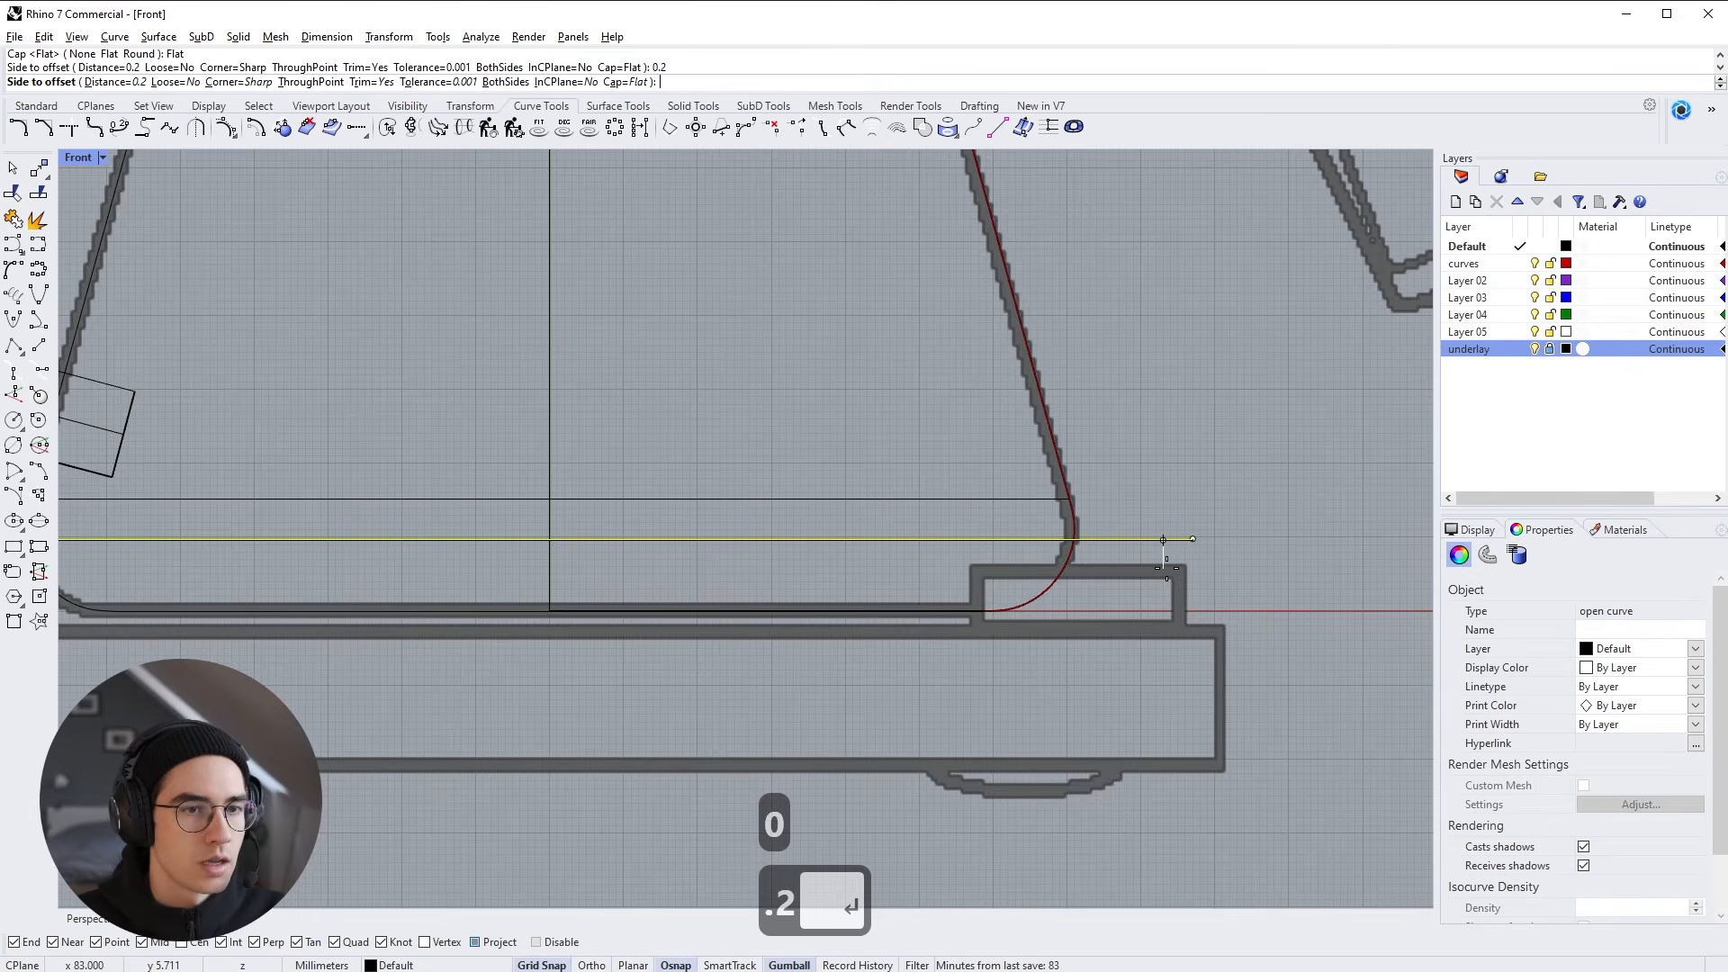
{"action": "scroll", "coordinate": [1310, 551], "scroll_direction": "down", "scroll_amount": 2}
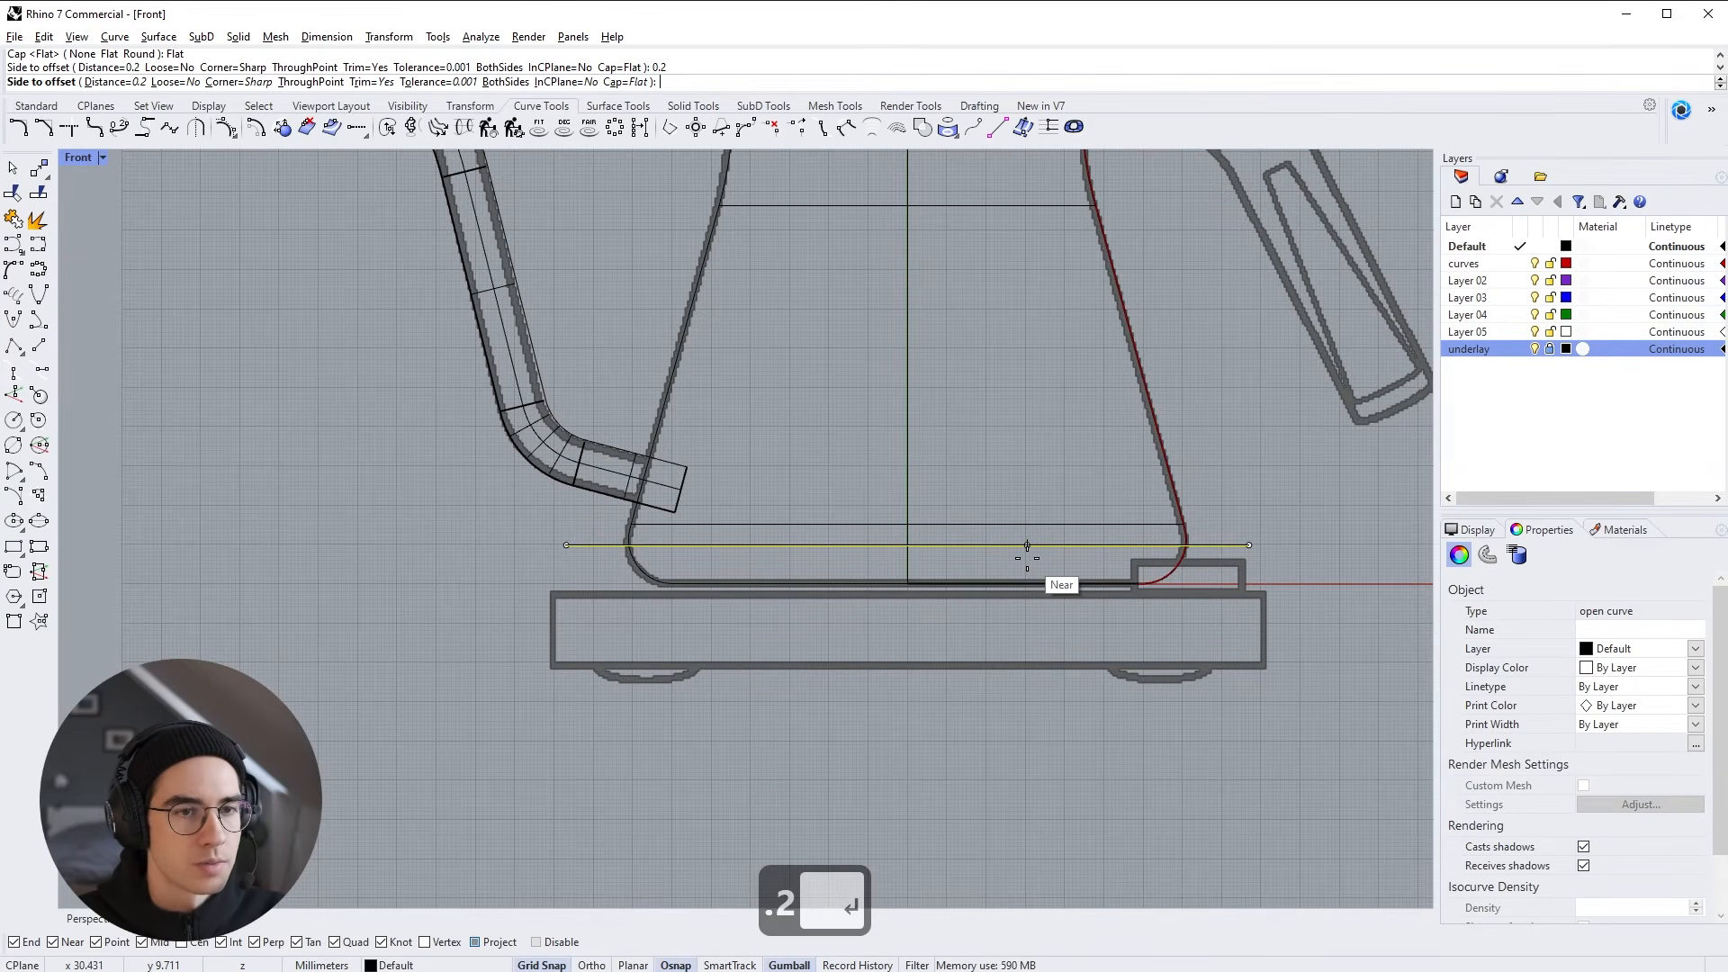
{"action": "scroll", "coordinate": [1025, 562], "scroll_direction": "up", "scroll_amount": 3}
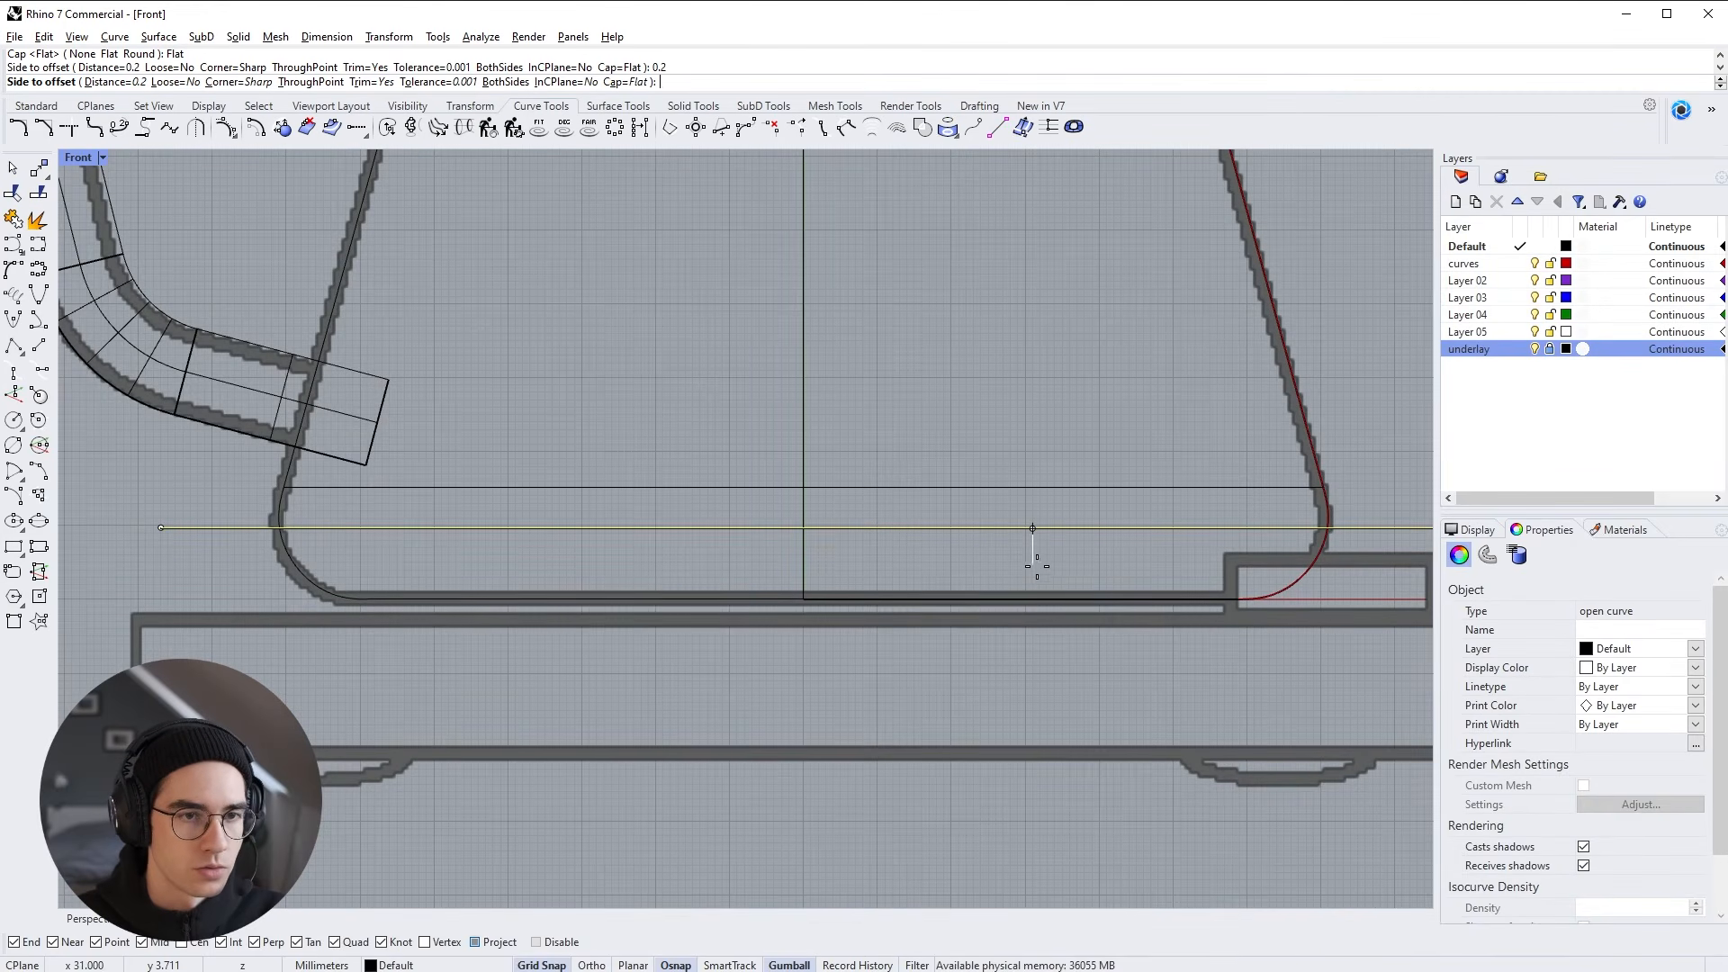
{"action": "left_click", "coordinate": [1015, 560]}
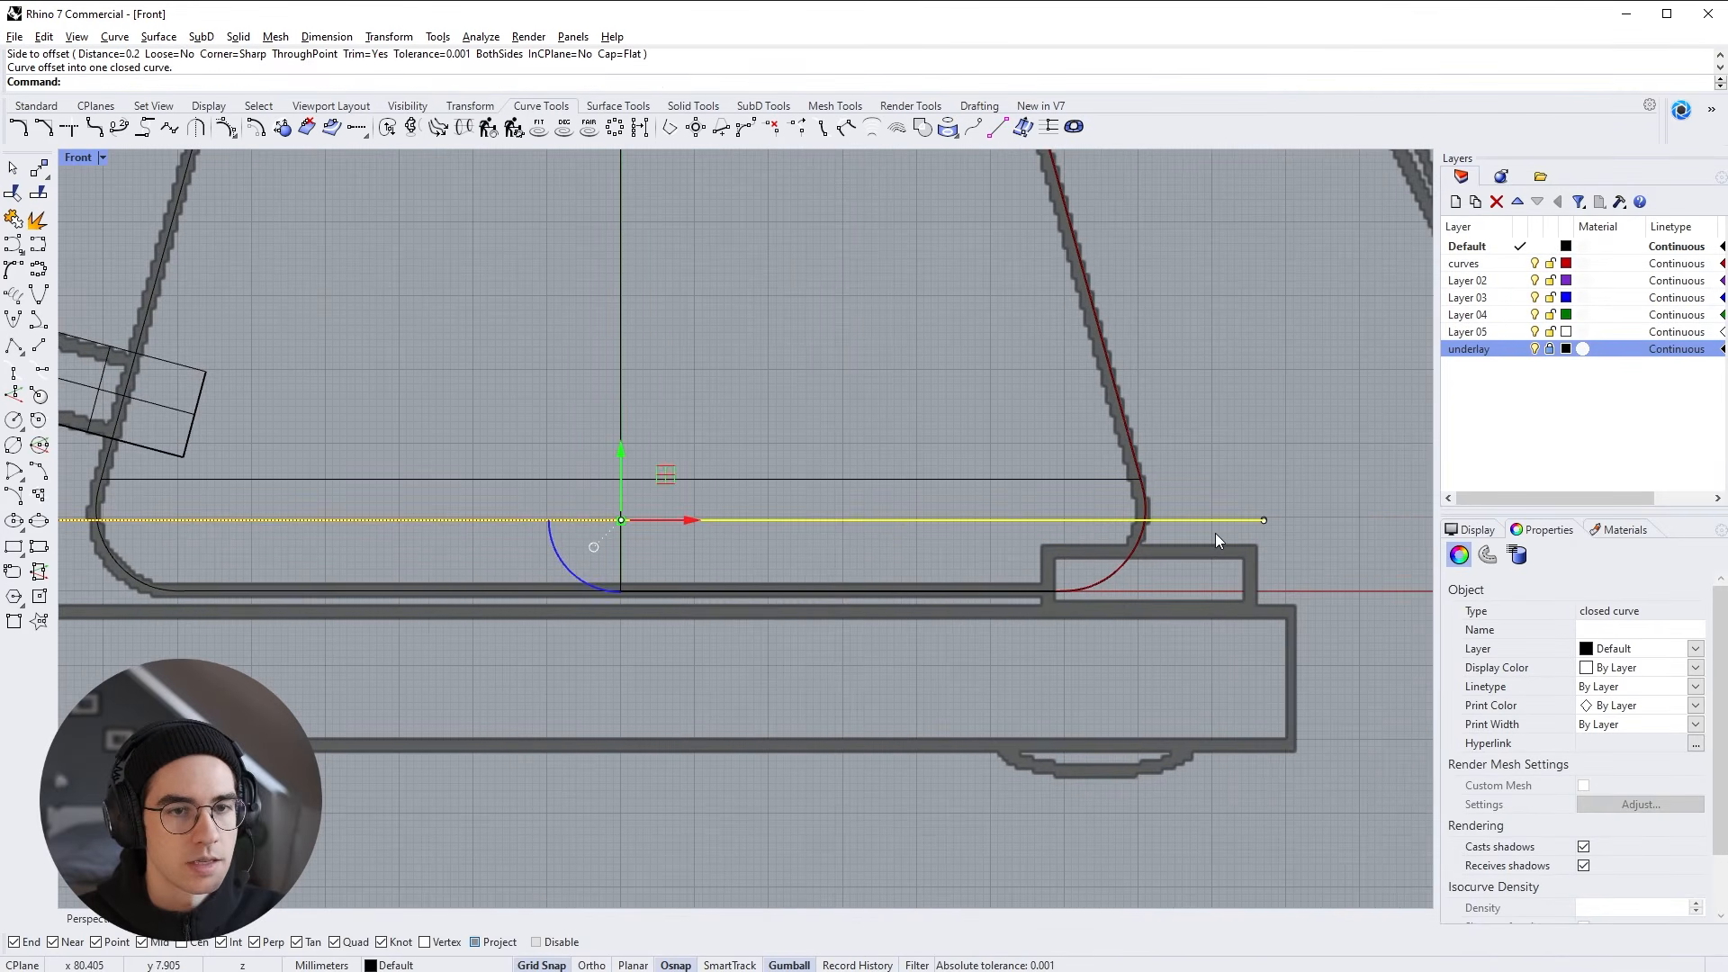
Extrude the thin closed profile to both sides as a non-solid surface extending beyond the front and back of the kettle
{"action": "scroll", "coordinate": [1214, 533], "scroll_direction": "down", "scroll_amount": 2}
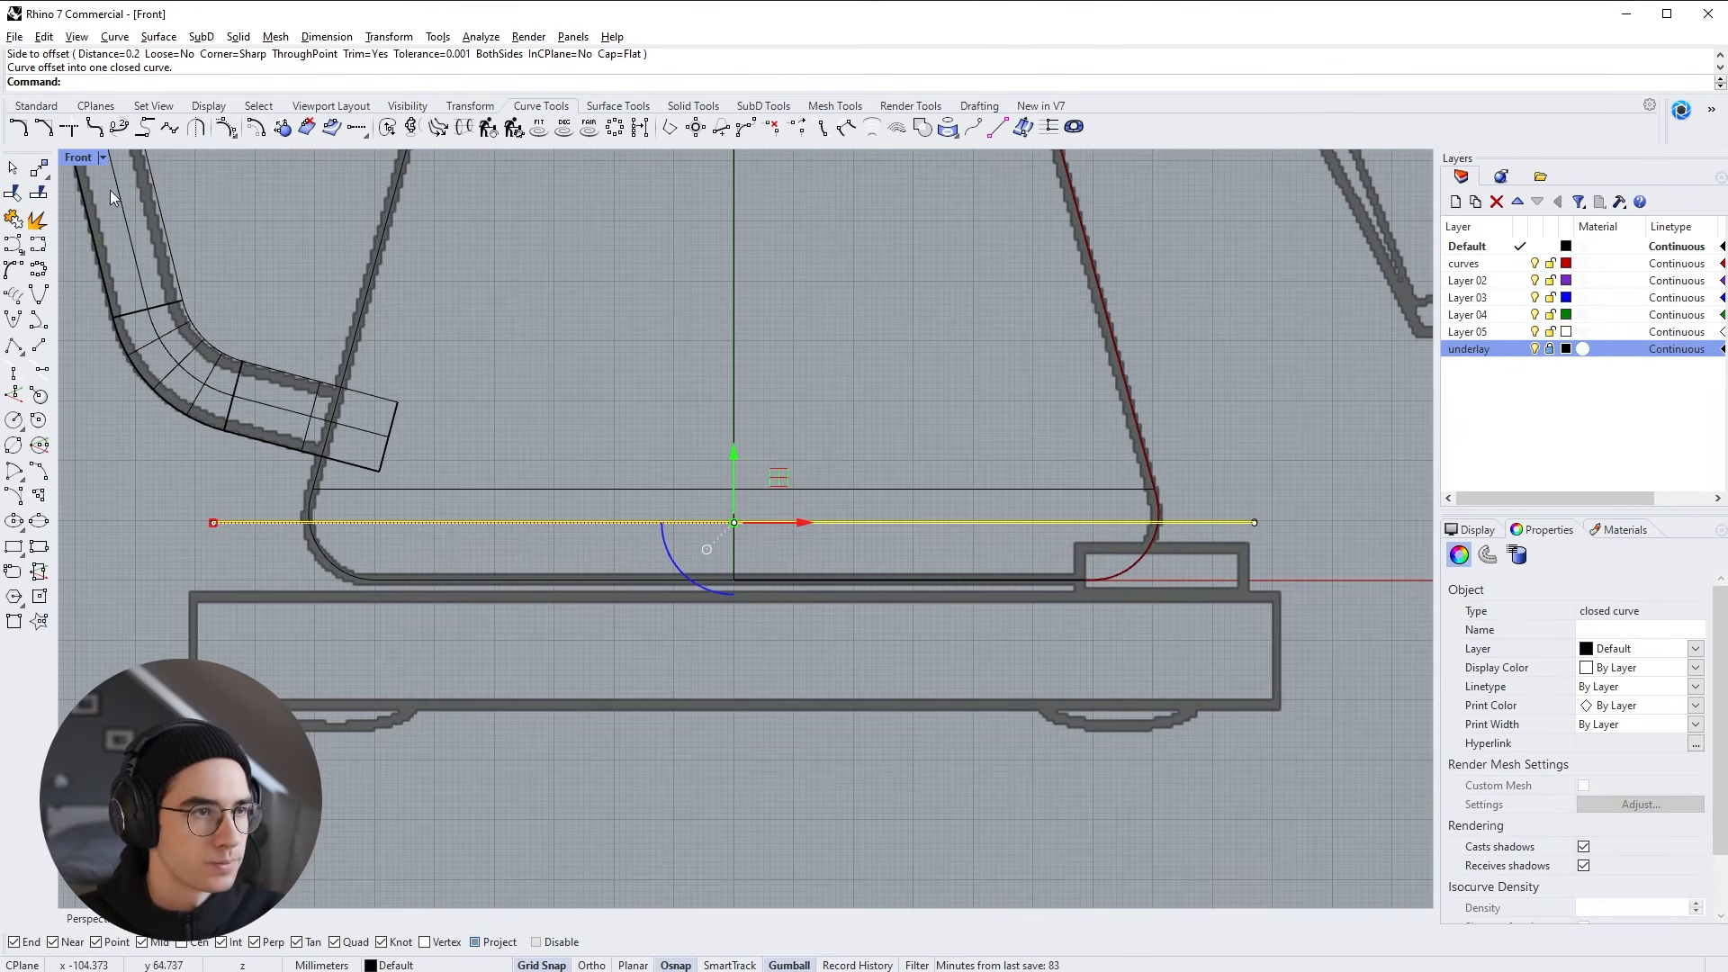
{"action": "double_click", "coordinate": [79, 157]}
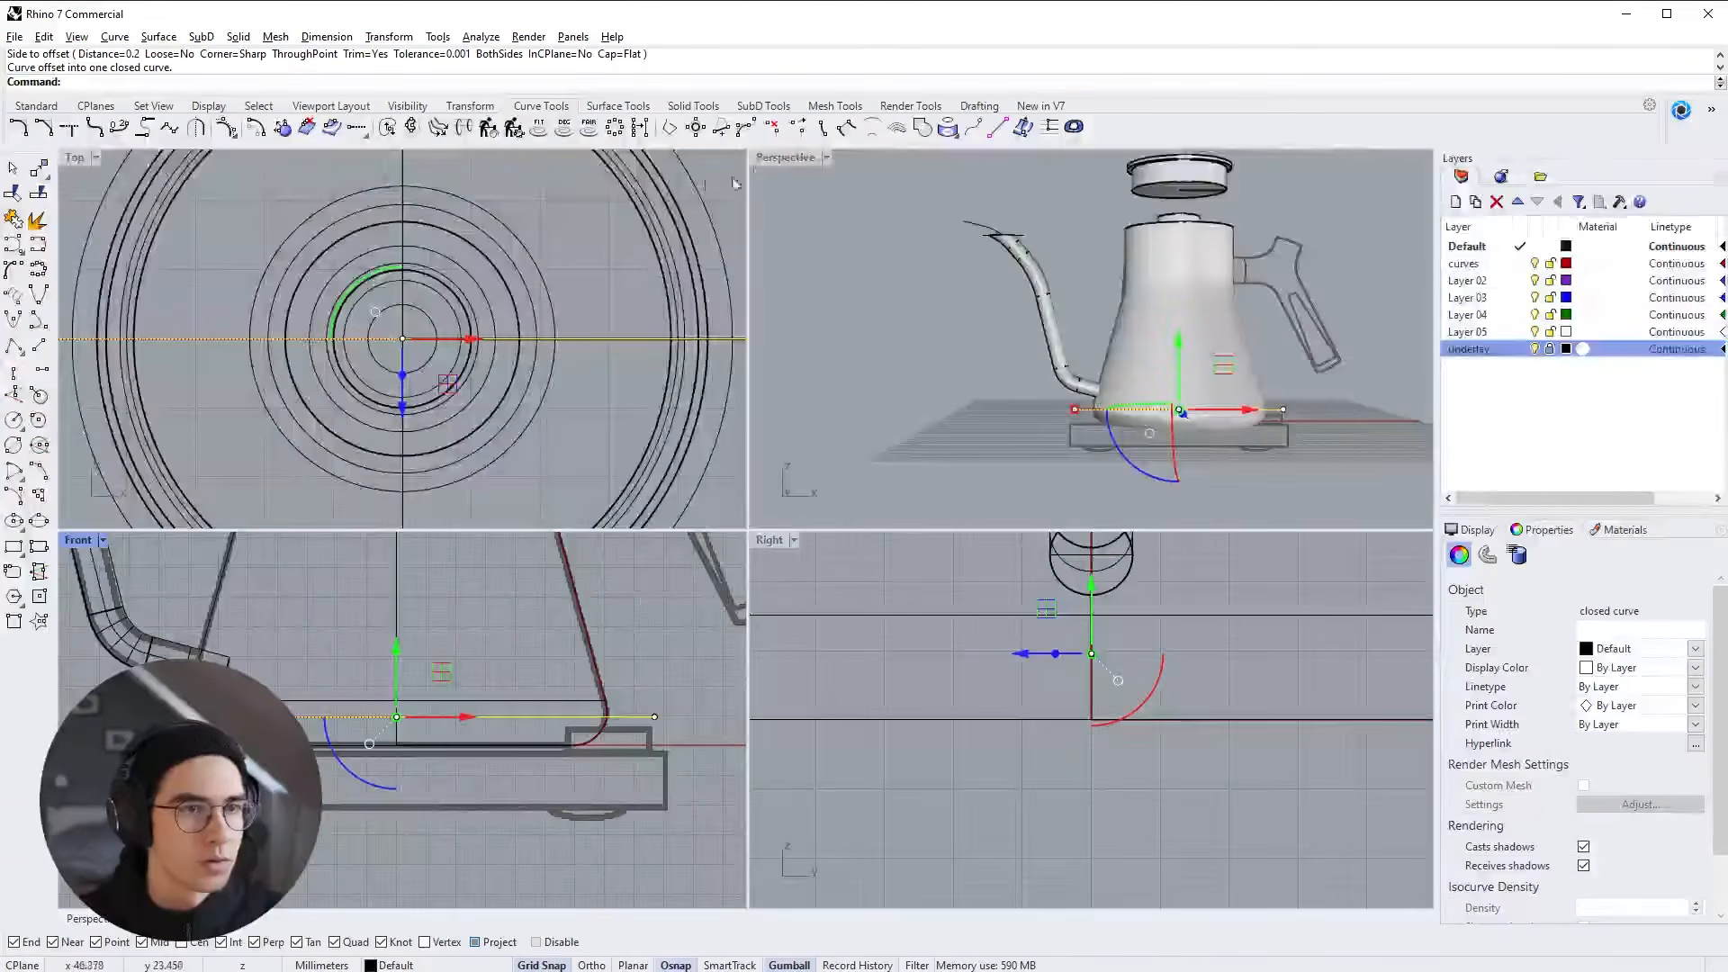
{"action": "double_click", "coordinate": [765, 162]}
{"action": "right_click_drag", "start_coordinate": [887, 396], "coordinate": [727, 495]}
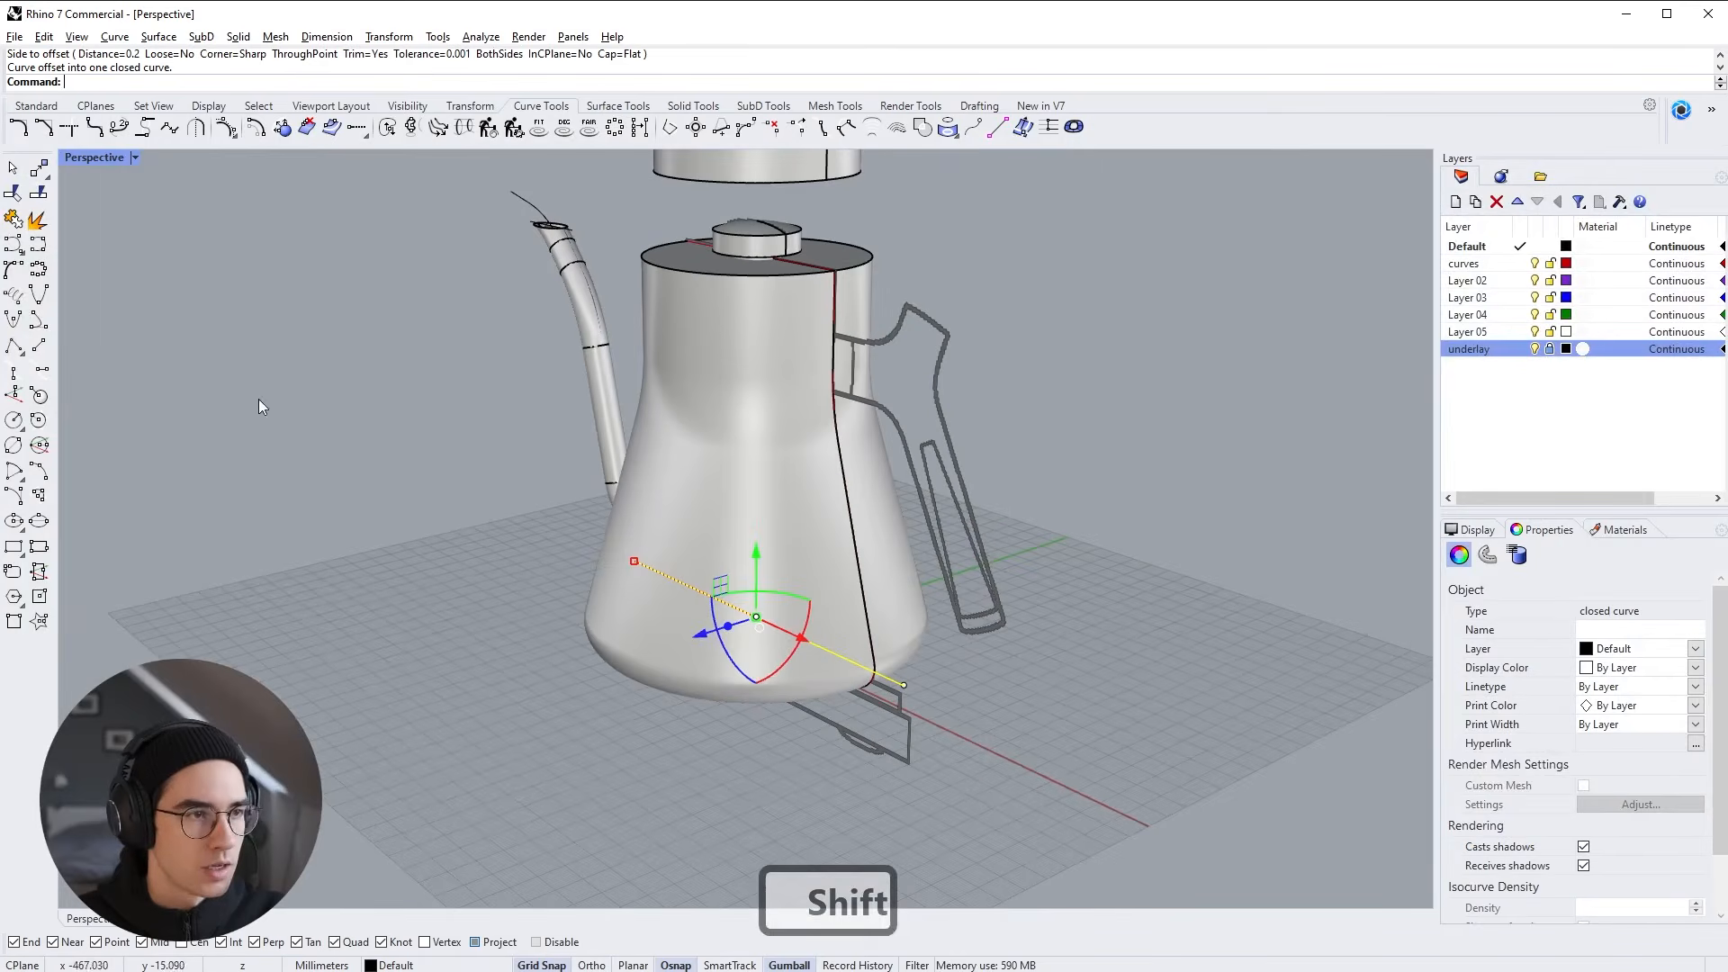
{"action": "left_click", "coordinate": [621, 107]}
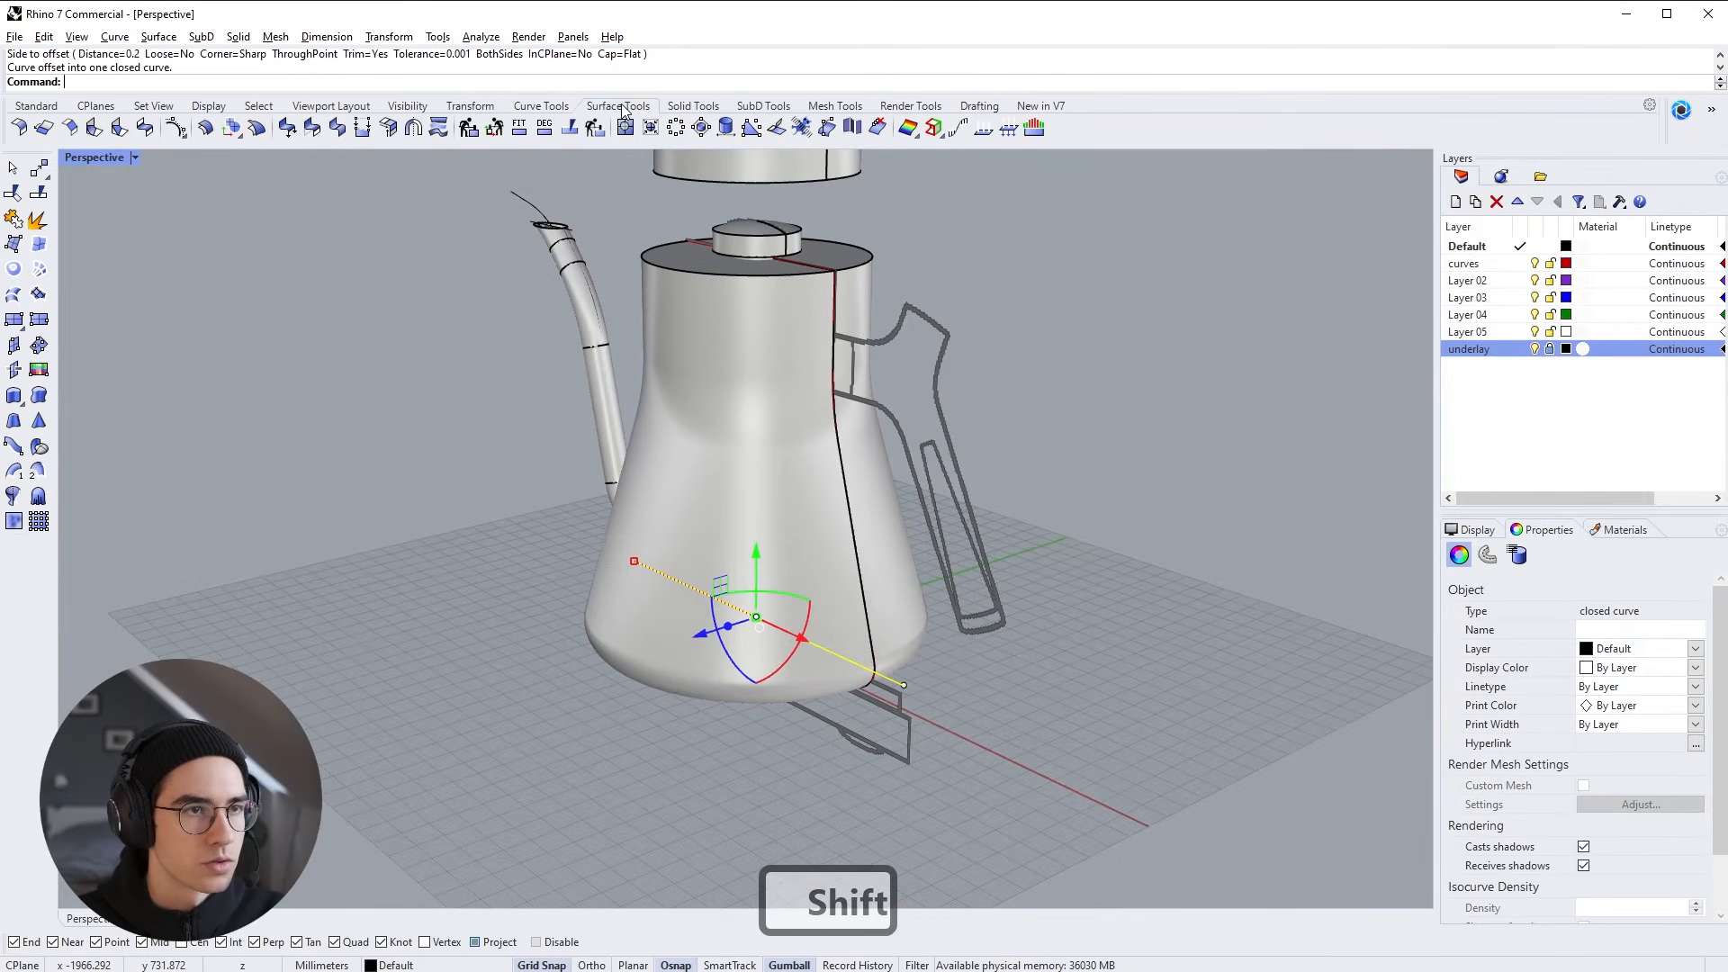
{"action": "left_click", "coordinate": [14, 395]}
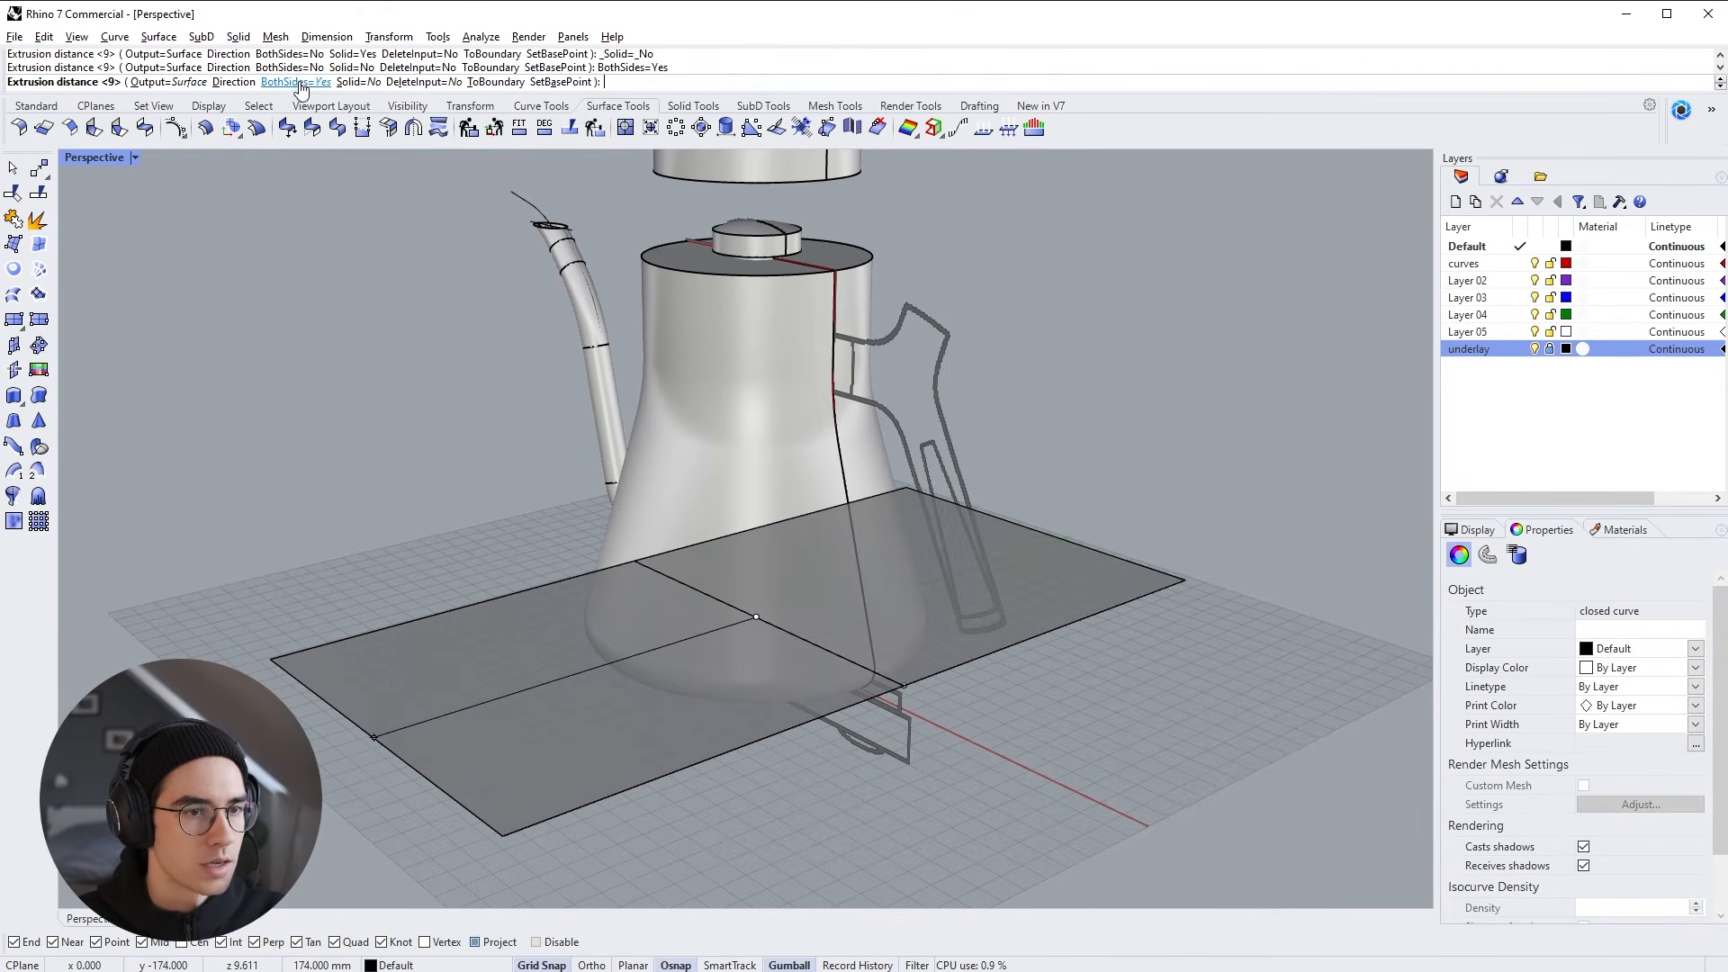
{"action": "left_click", "coordinate": [298, 81]}
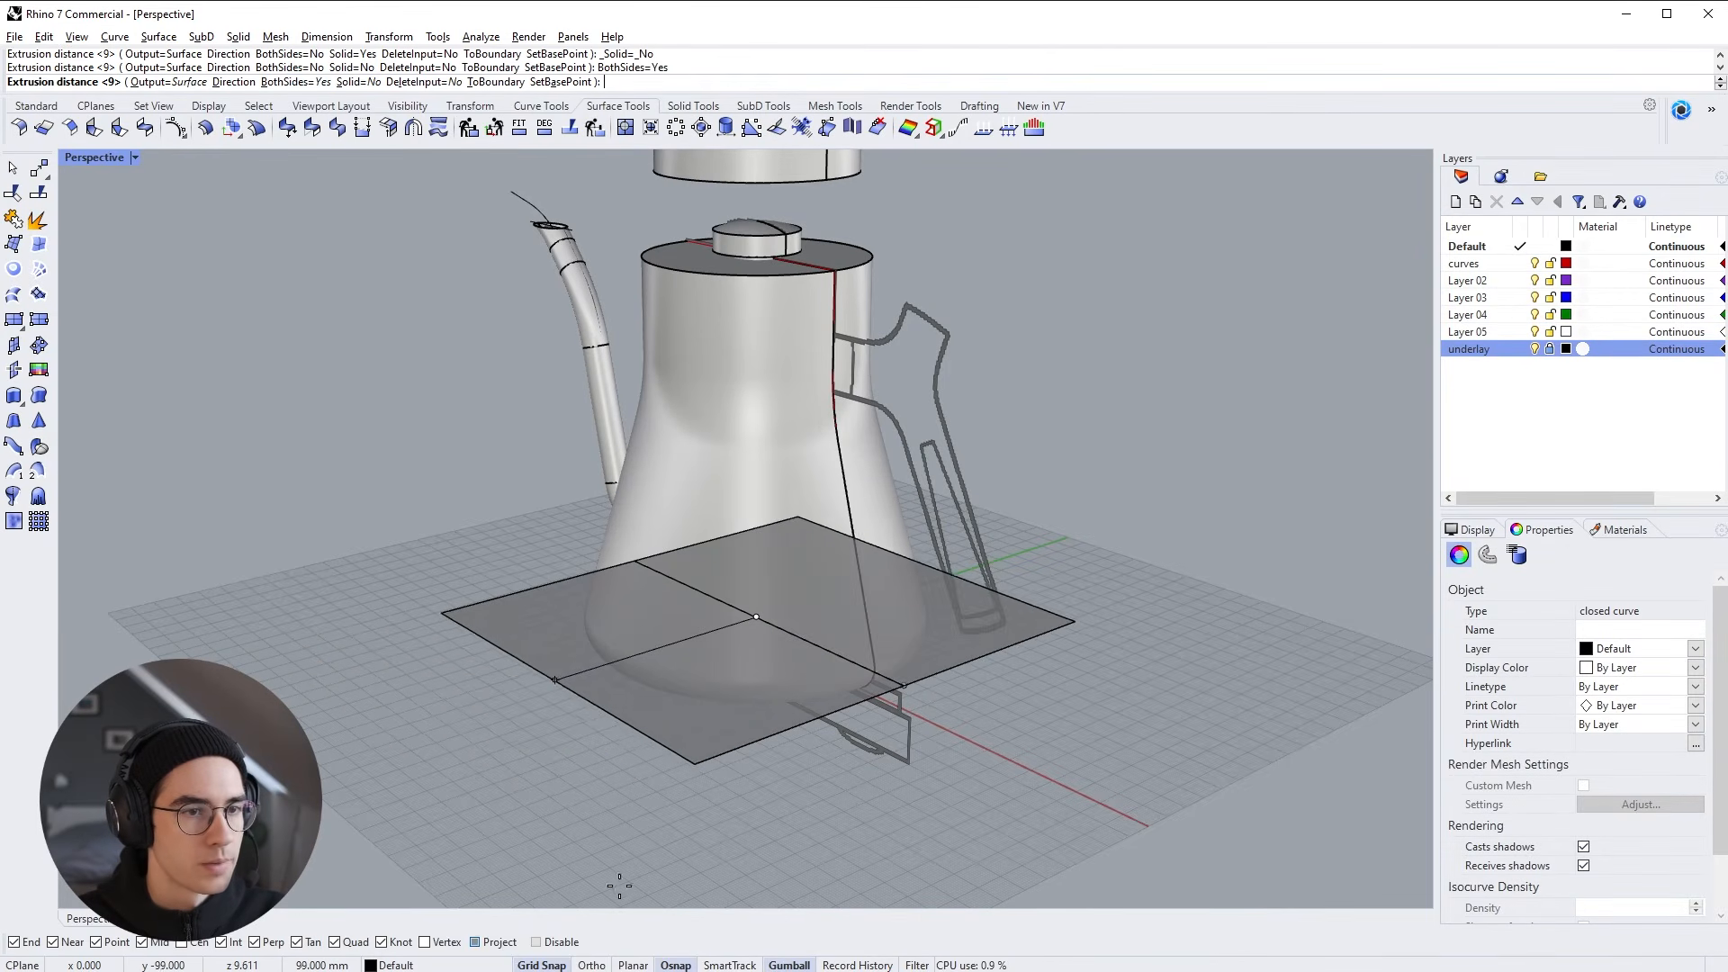
{"action": "left_click", "coordinate": [635, 835]}
{"action": "right_click_drag", "start_coordinate": [666, 797], "coordinate": [812, 702]}
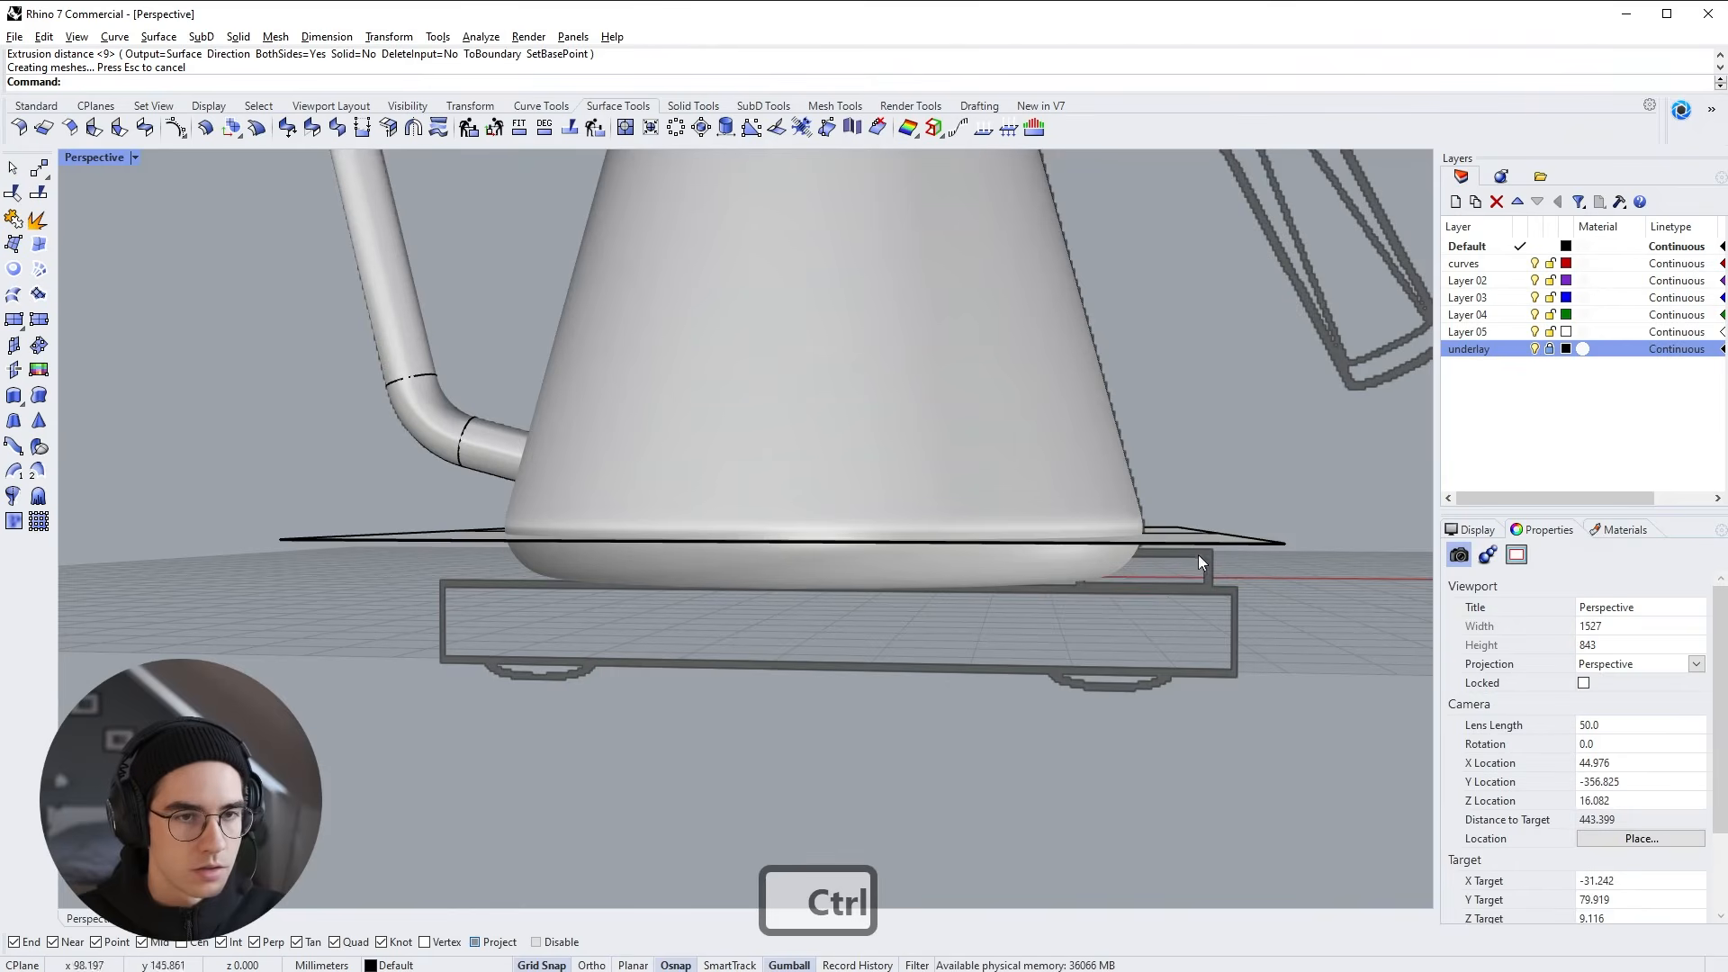
{"action": "left_click", "coordinate": [1233, 538]}
{"action": "right_click_drag", "start_coordinate": [991, 490], "coordinate": [949, 521]}
{"action": "left_click_drag", "start_coordinate": [822, 463], "coordinate": [823, 459]}
{"action": "right_click_drag", "start_coordinate": [977, 500], "coordinate": [796, 551]}
{"action": "mouse_move", "coordinate": [795, 504]}
{"action": "right_mouse_down", "text": "shift"}
{"action": "mouse_move", "coordinate": [795, 585]}
{"action": "mouse_move", "coordinate": [797, 533]}
{"action": "right_mouse_up", "text": "shift"}
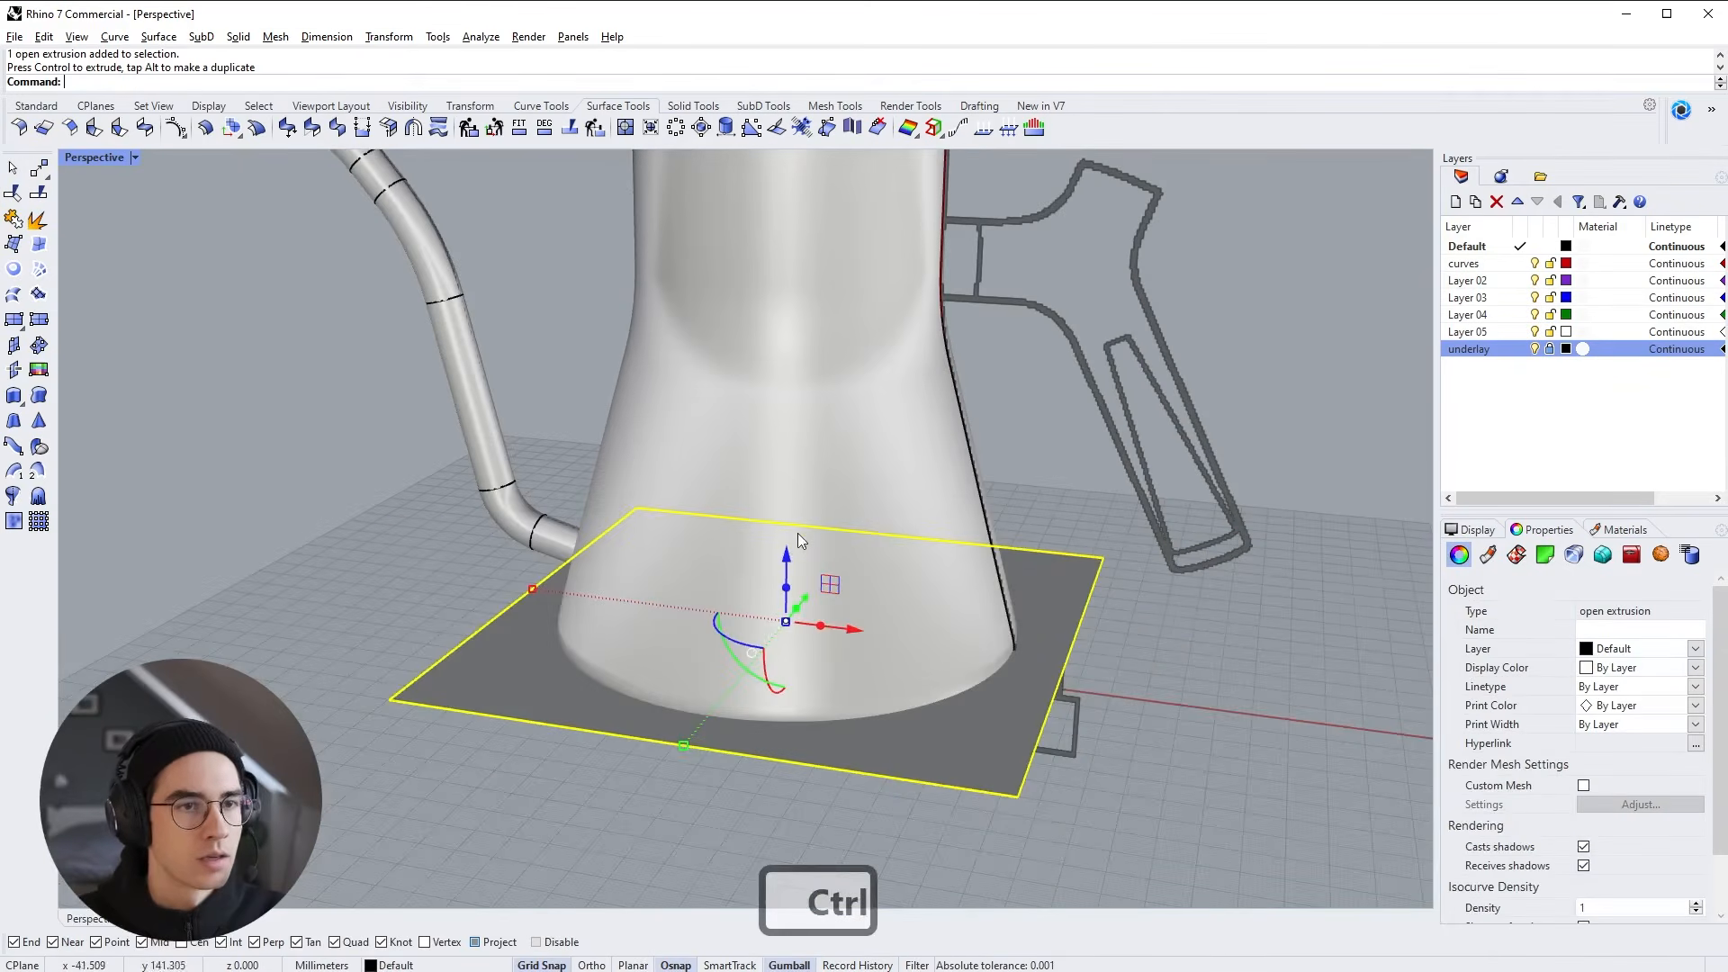
Boolean-subtract the thin extrusion from the kettle body with DeleteInput=Yes to separate the bottom part
{"action": "left_click", "coordinate": [815, 446]}
{"action": "right_click_drag", "start_coordinate": [816, 446], "coordinate": [856, 558], "text": "ctrl"}
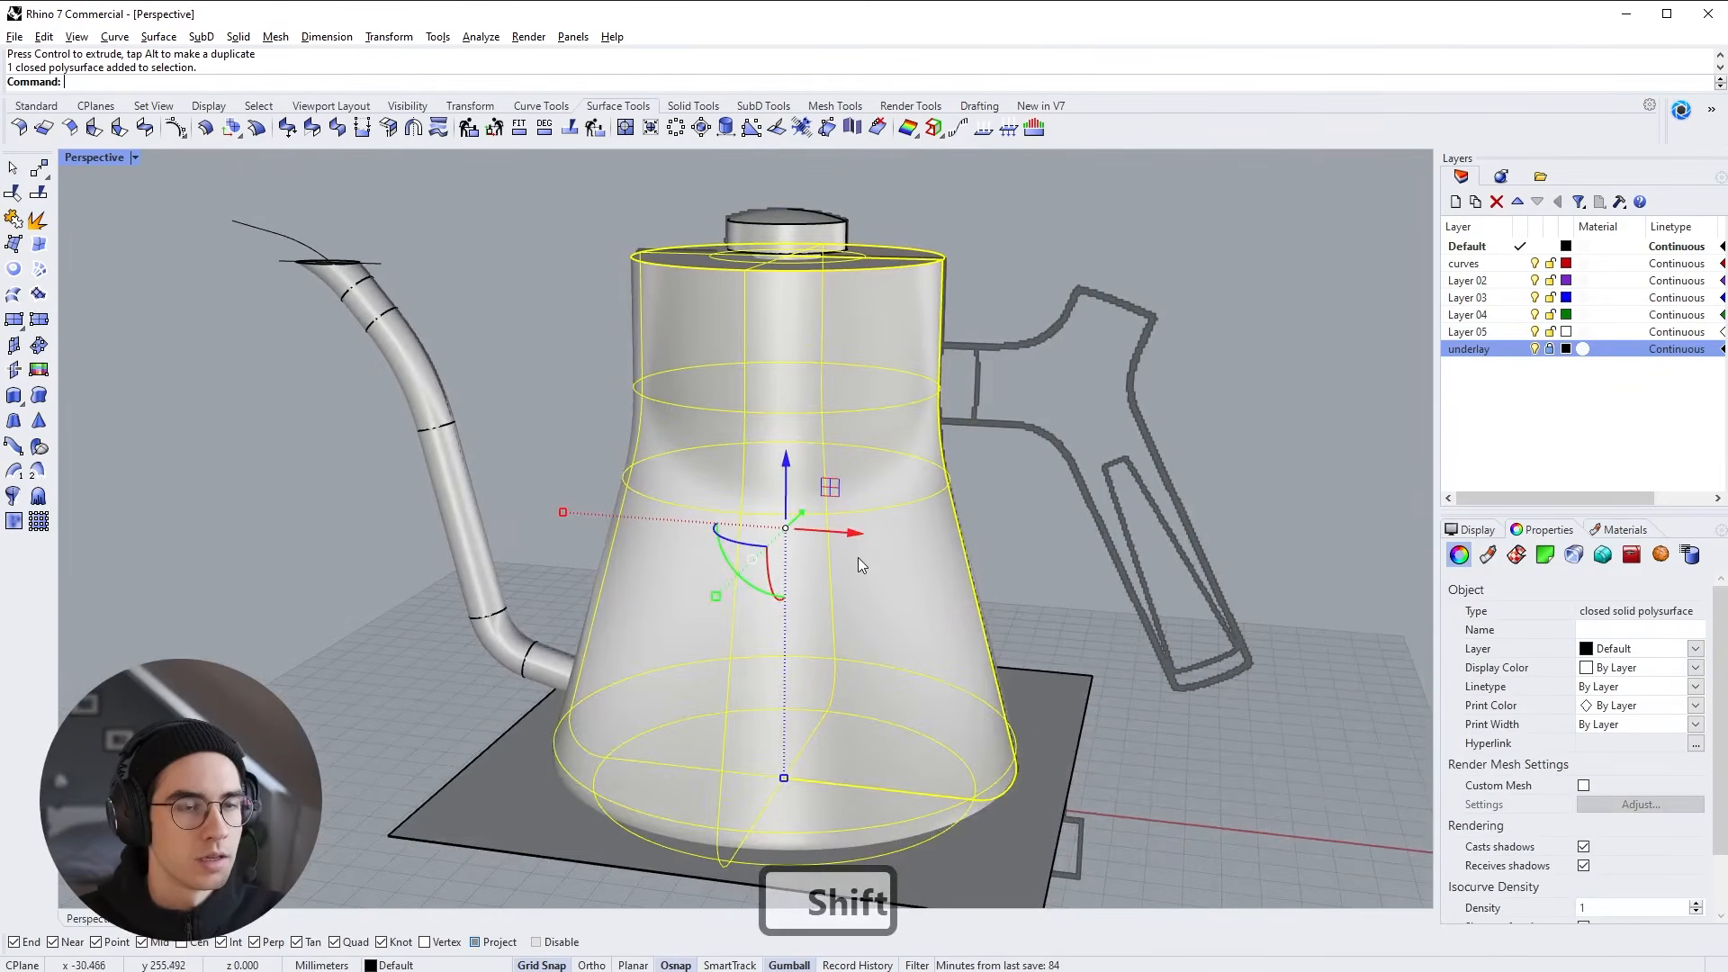
{"action": "left_click", "coordinate": [693, 106]}
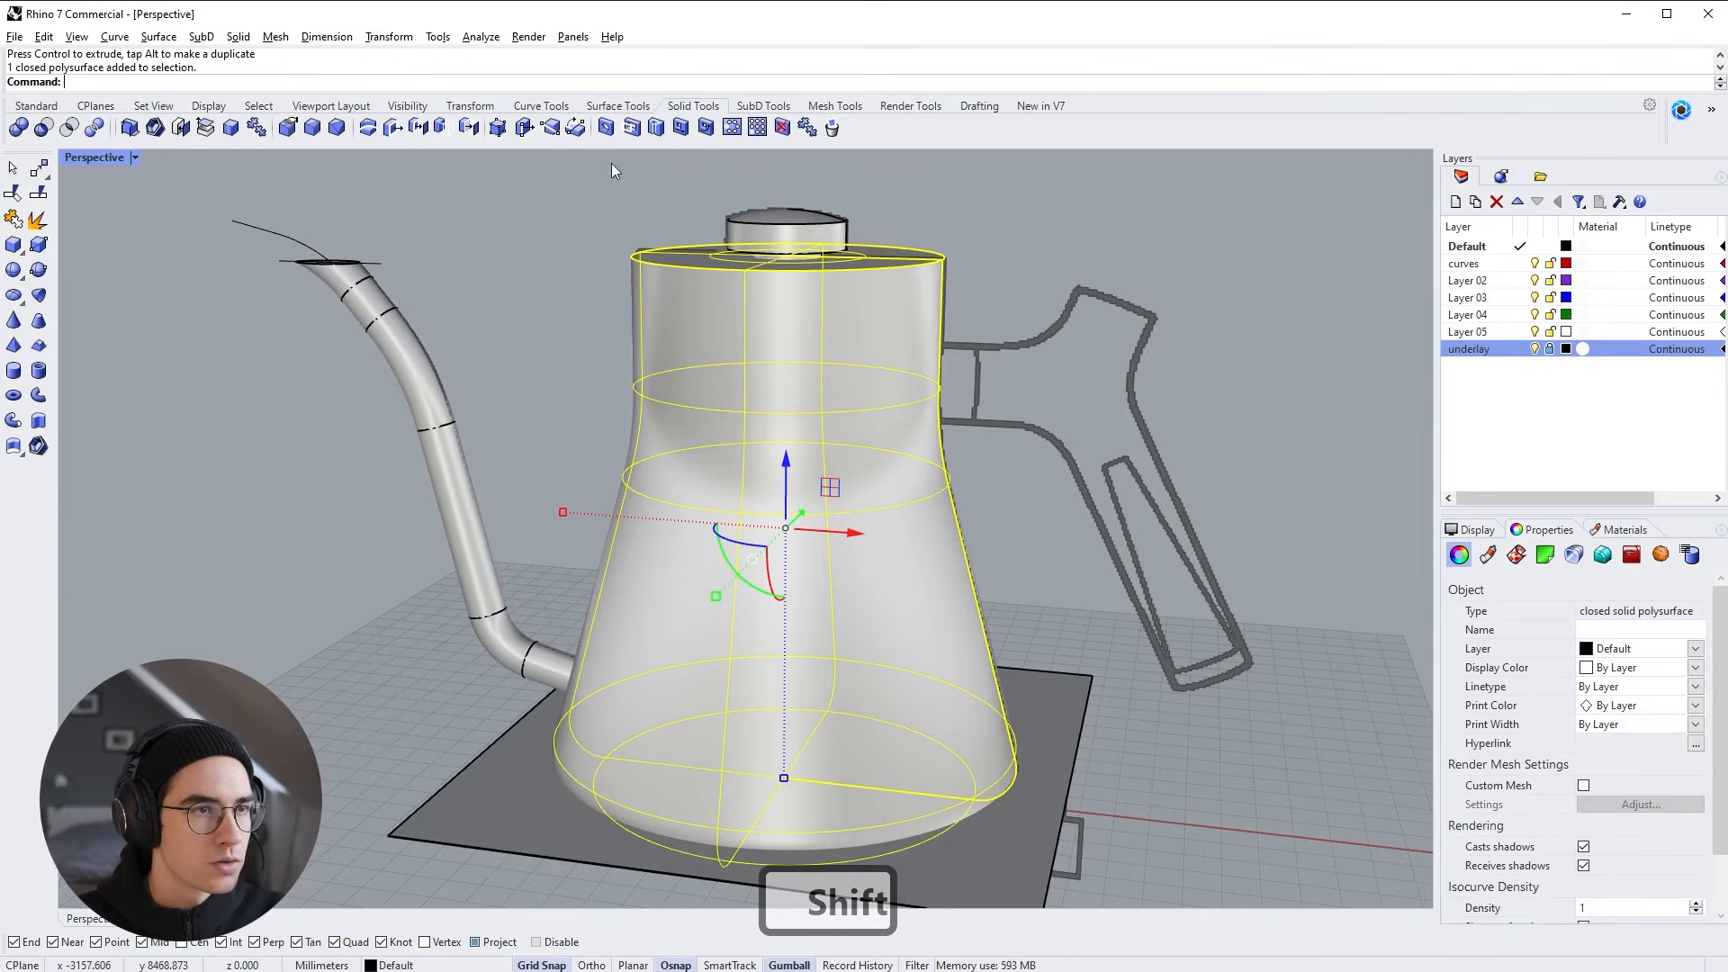
{"action": "left_click", "coordinate": [44, 127]}
{"action": "right_click_drag", "start_coordinate": [414, 850], "coordinate": [414, 831], "text": "shift"}
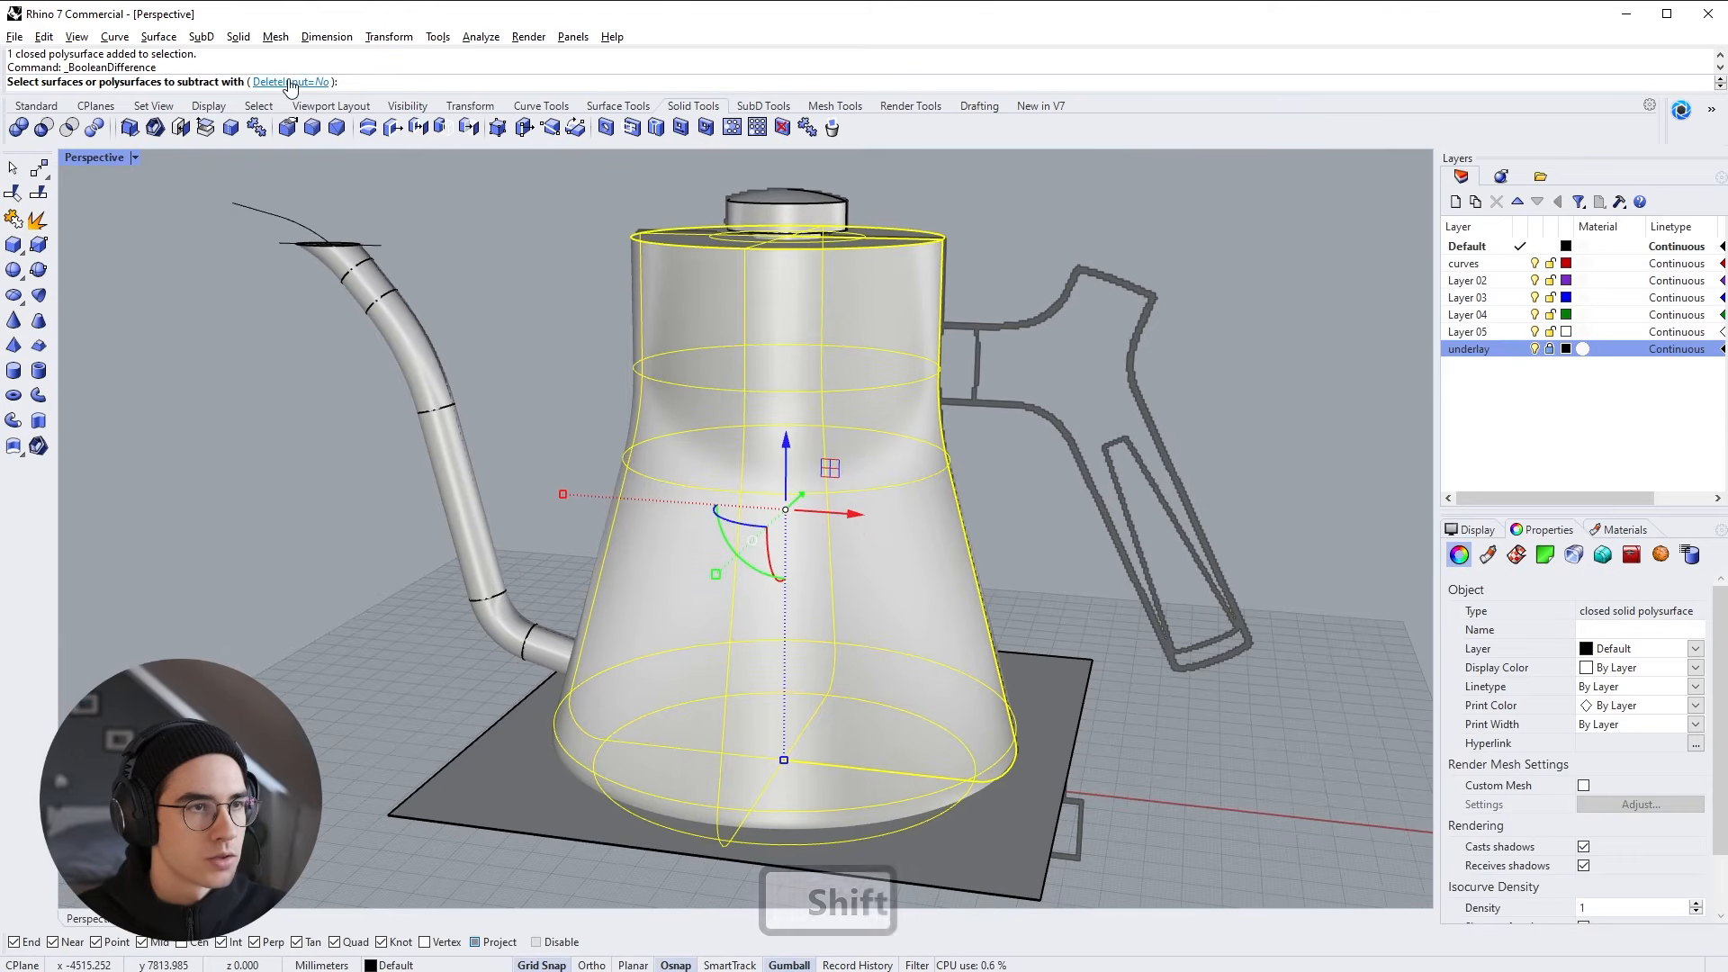
{"action": "left_click", "coordinate": [288, 82]}
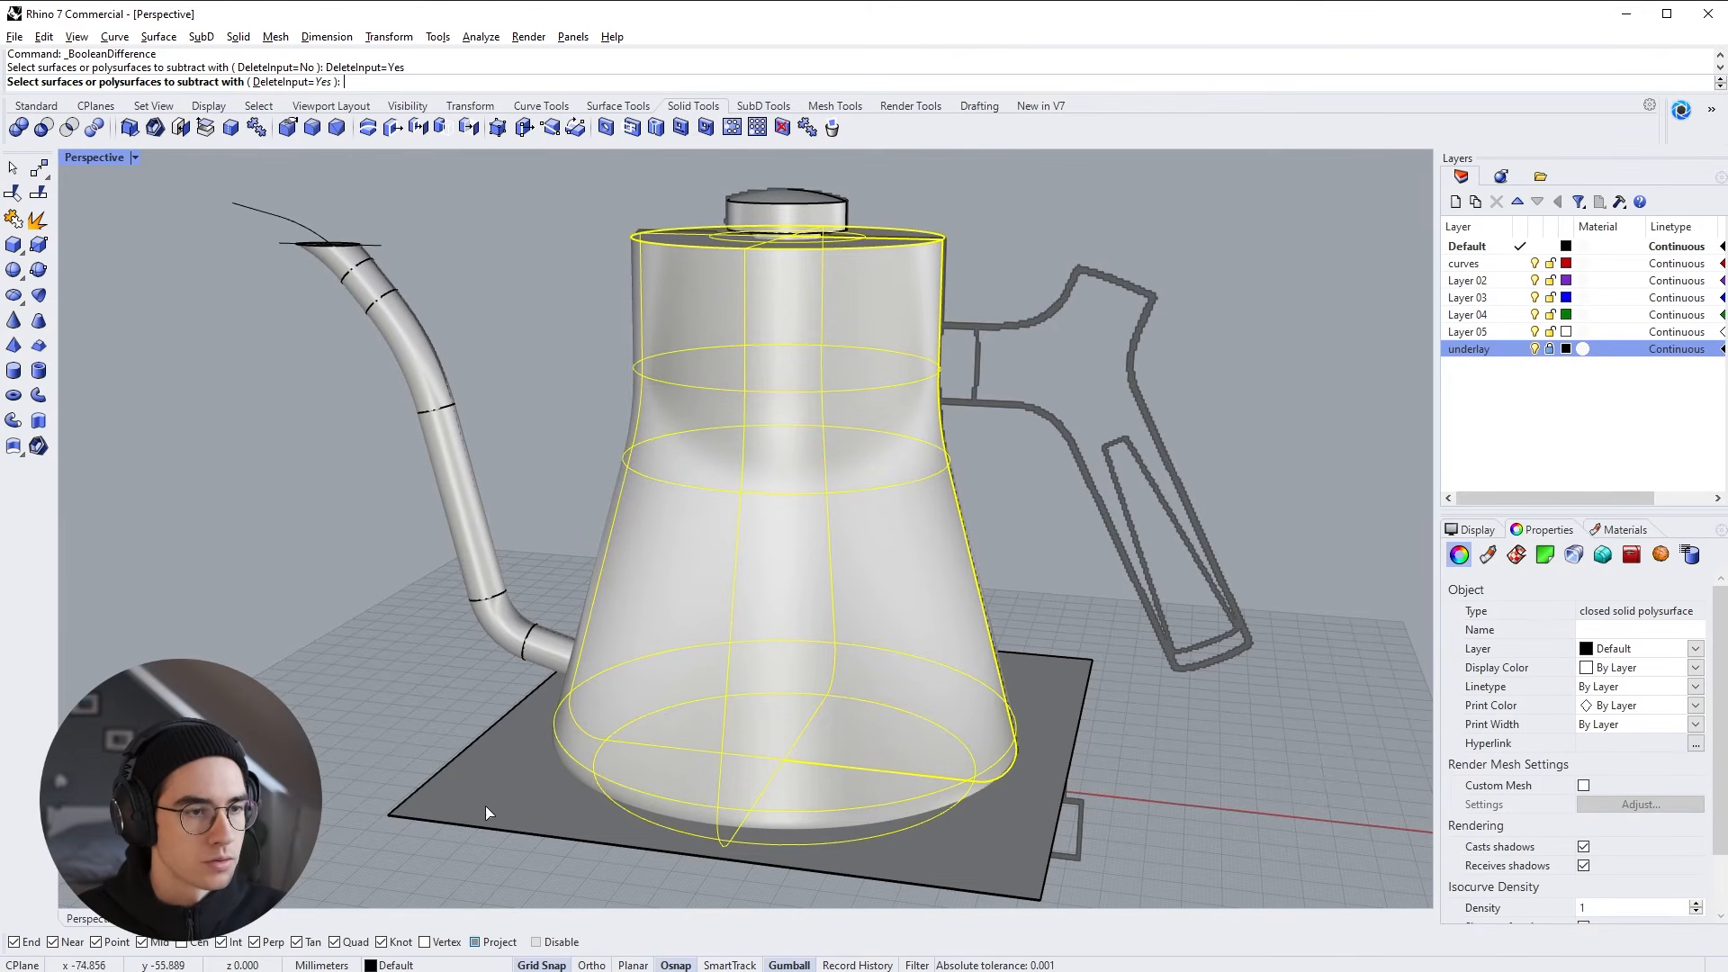
{"action": "left_click", "coordinate": [452, 807]}
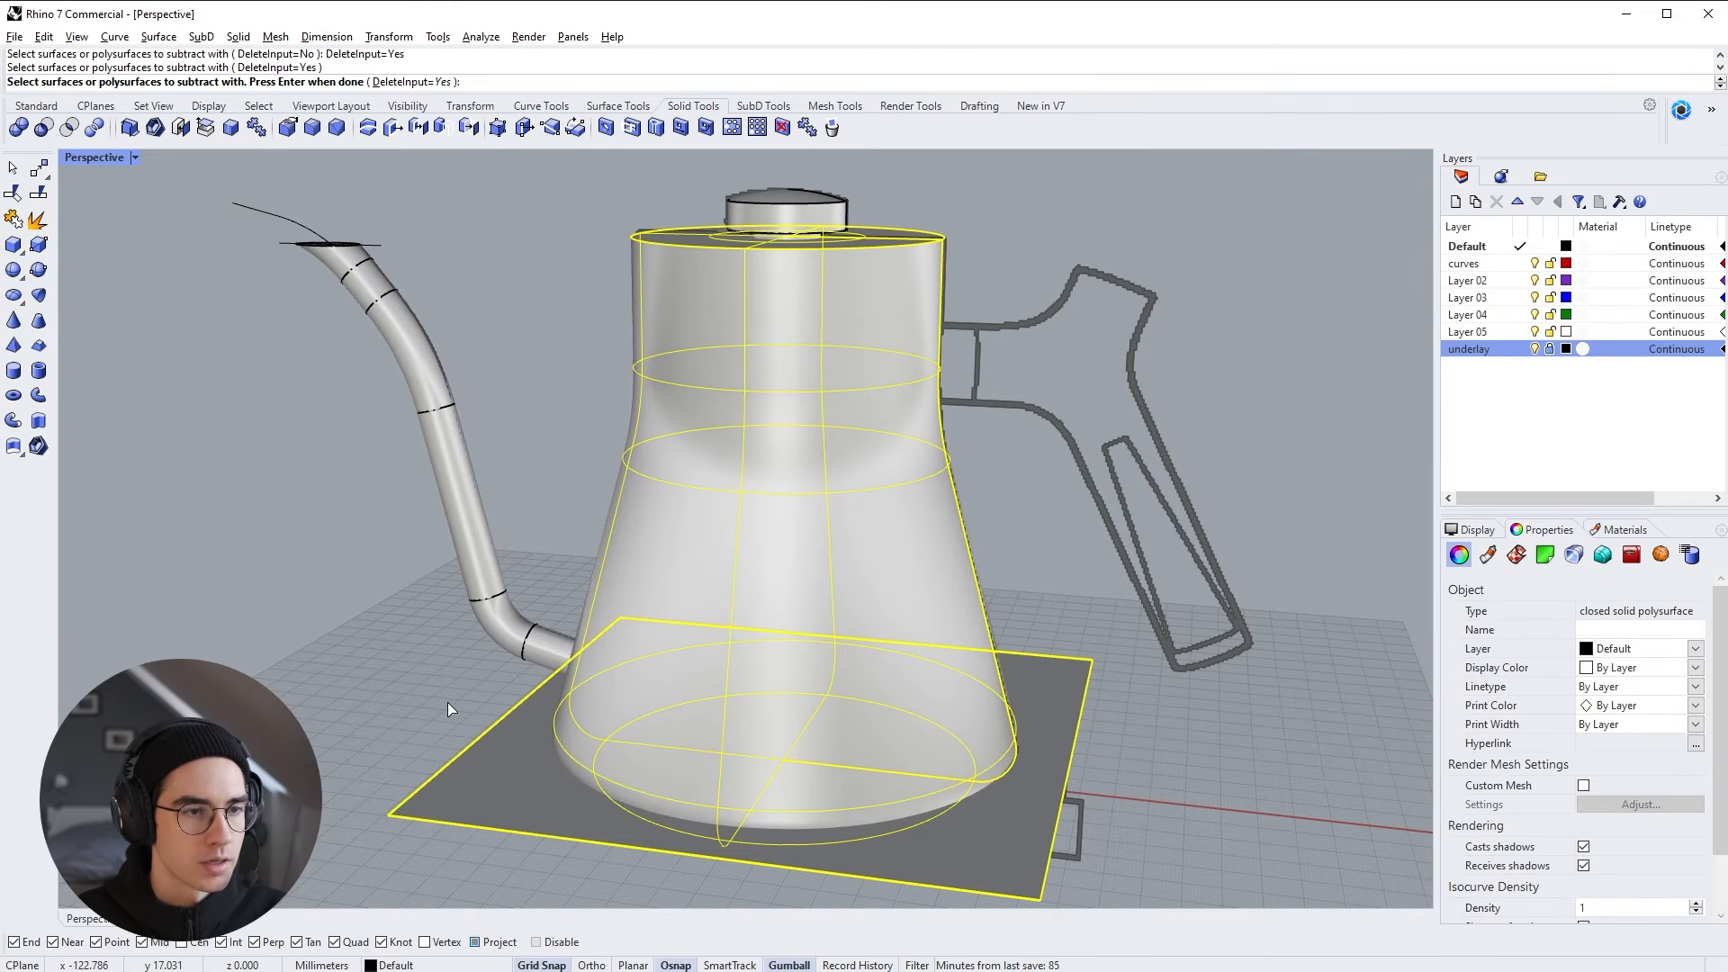
{"action": "key", "text": "Return"}
{"action": "left_click", "coordinate": [423, 730]}
{"action": "right_click_drag", "start_coordinate": [511, 752], "coordinate": [624, 722]}
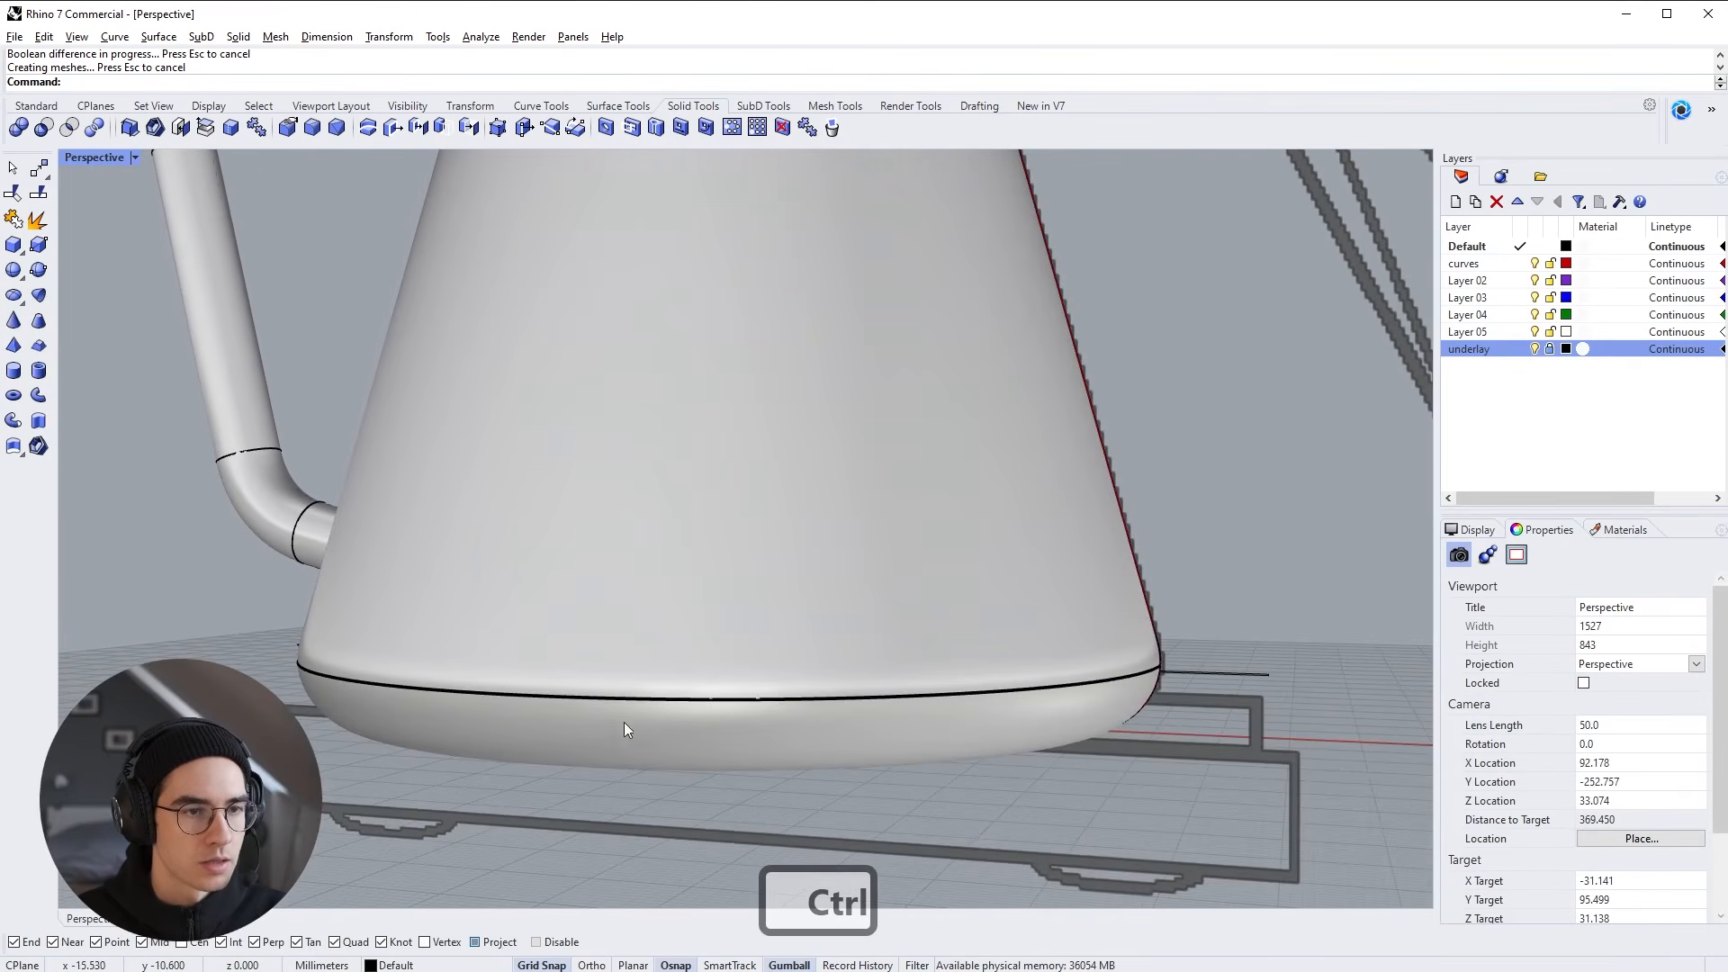
{"action": "scroll", "coordinate": [738, 630], "scroll_direction": "down", "scroll_amount": 3}
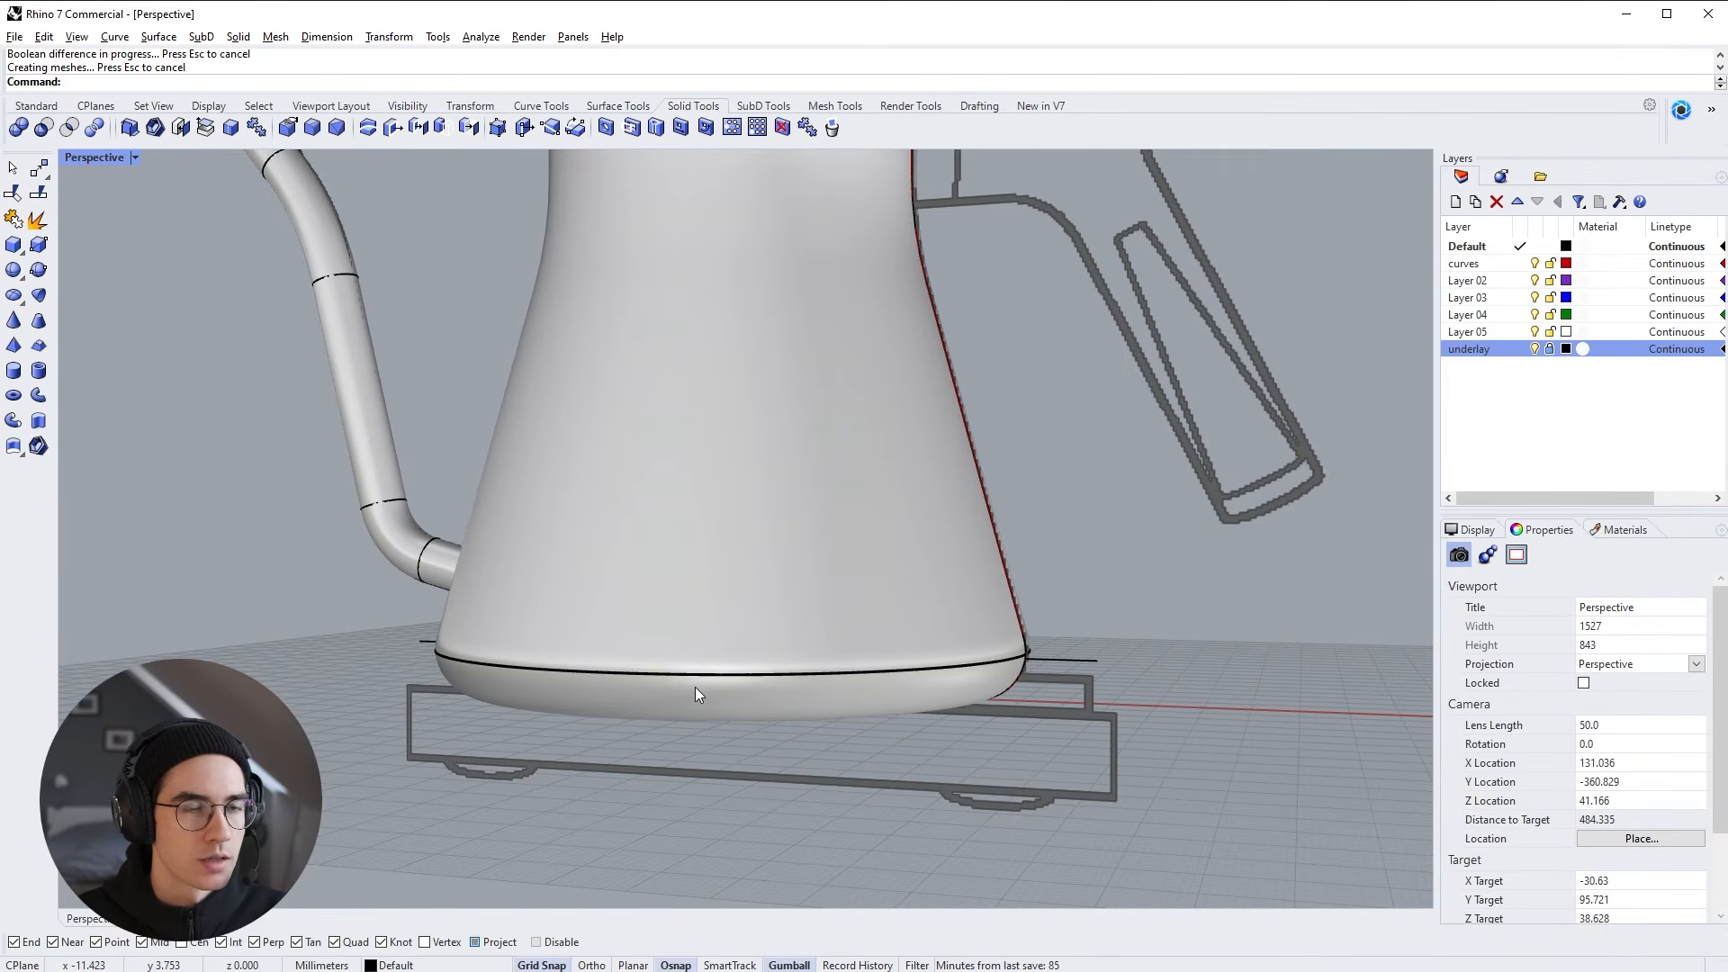
Shell the upper kettle body to a 5 mm wall thickness, removing its flat top face
{"action": "right_click_drag", "start_coordinate": [698, 429], "coordinate": [772, 495]}
{"action": "left_click", "coordinate": [770, 538]}
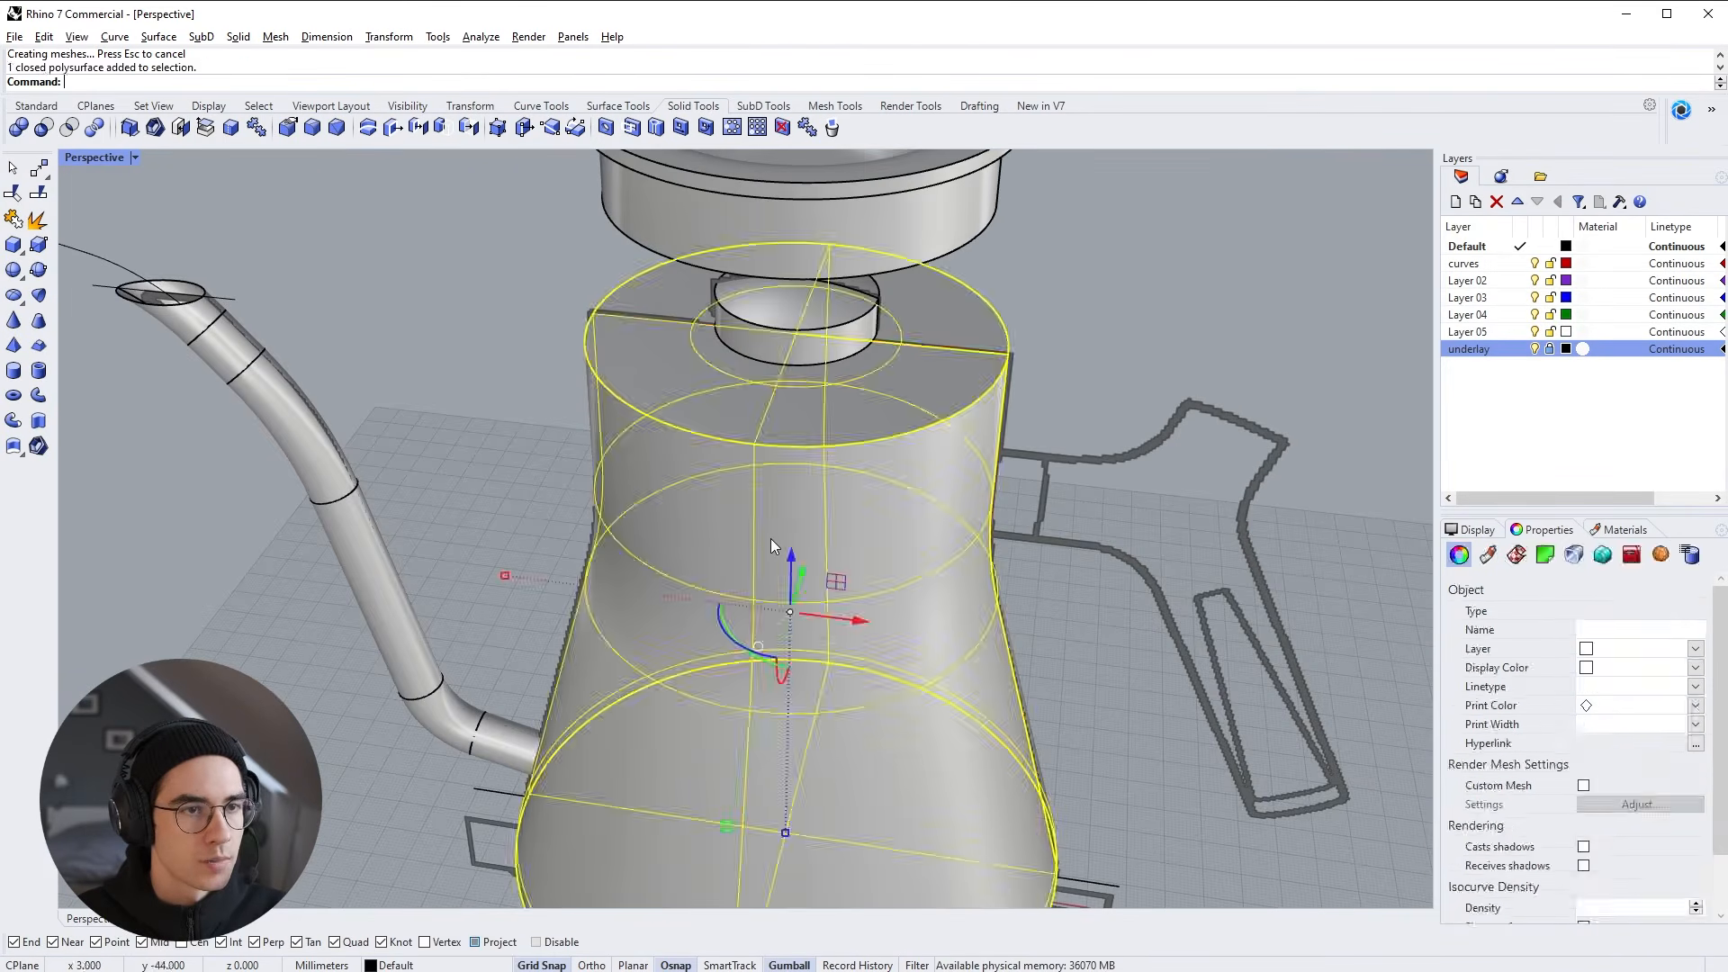
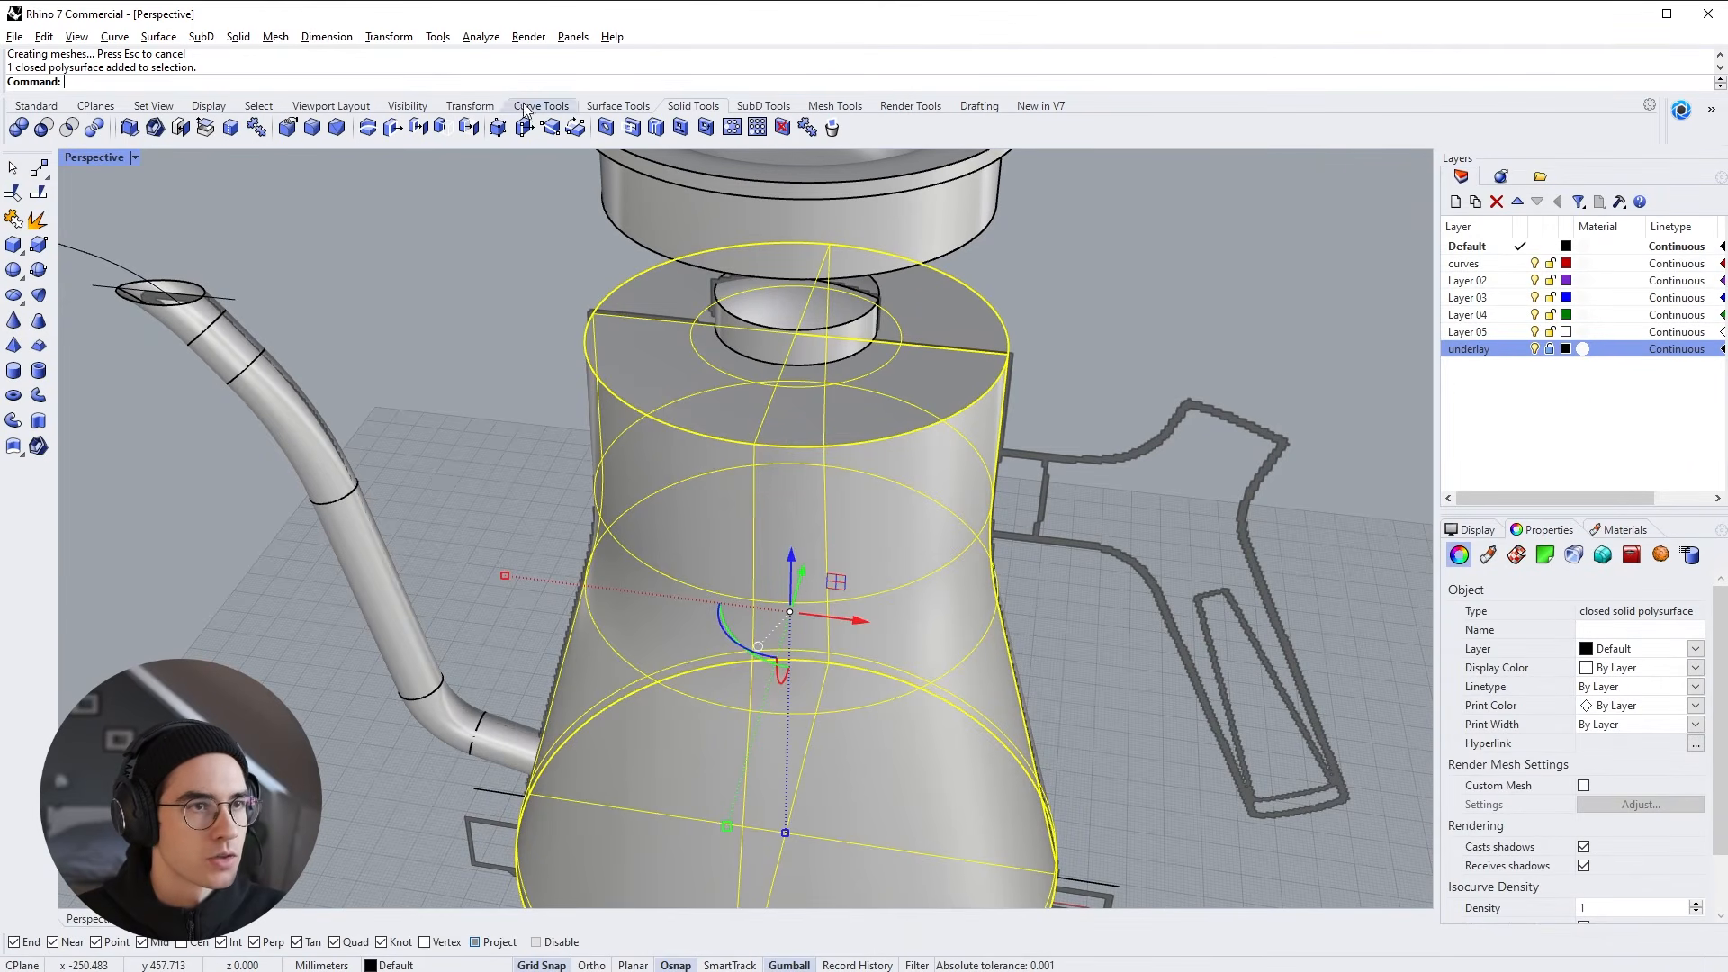
{"action": "left_click", "coordinate": [157, 128]}
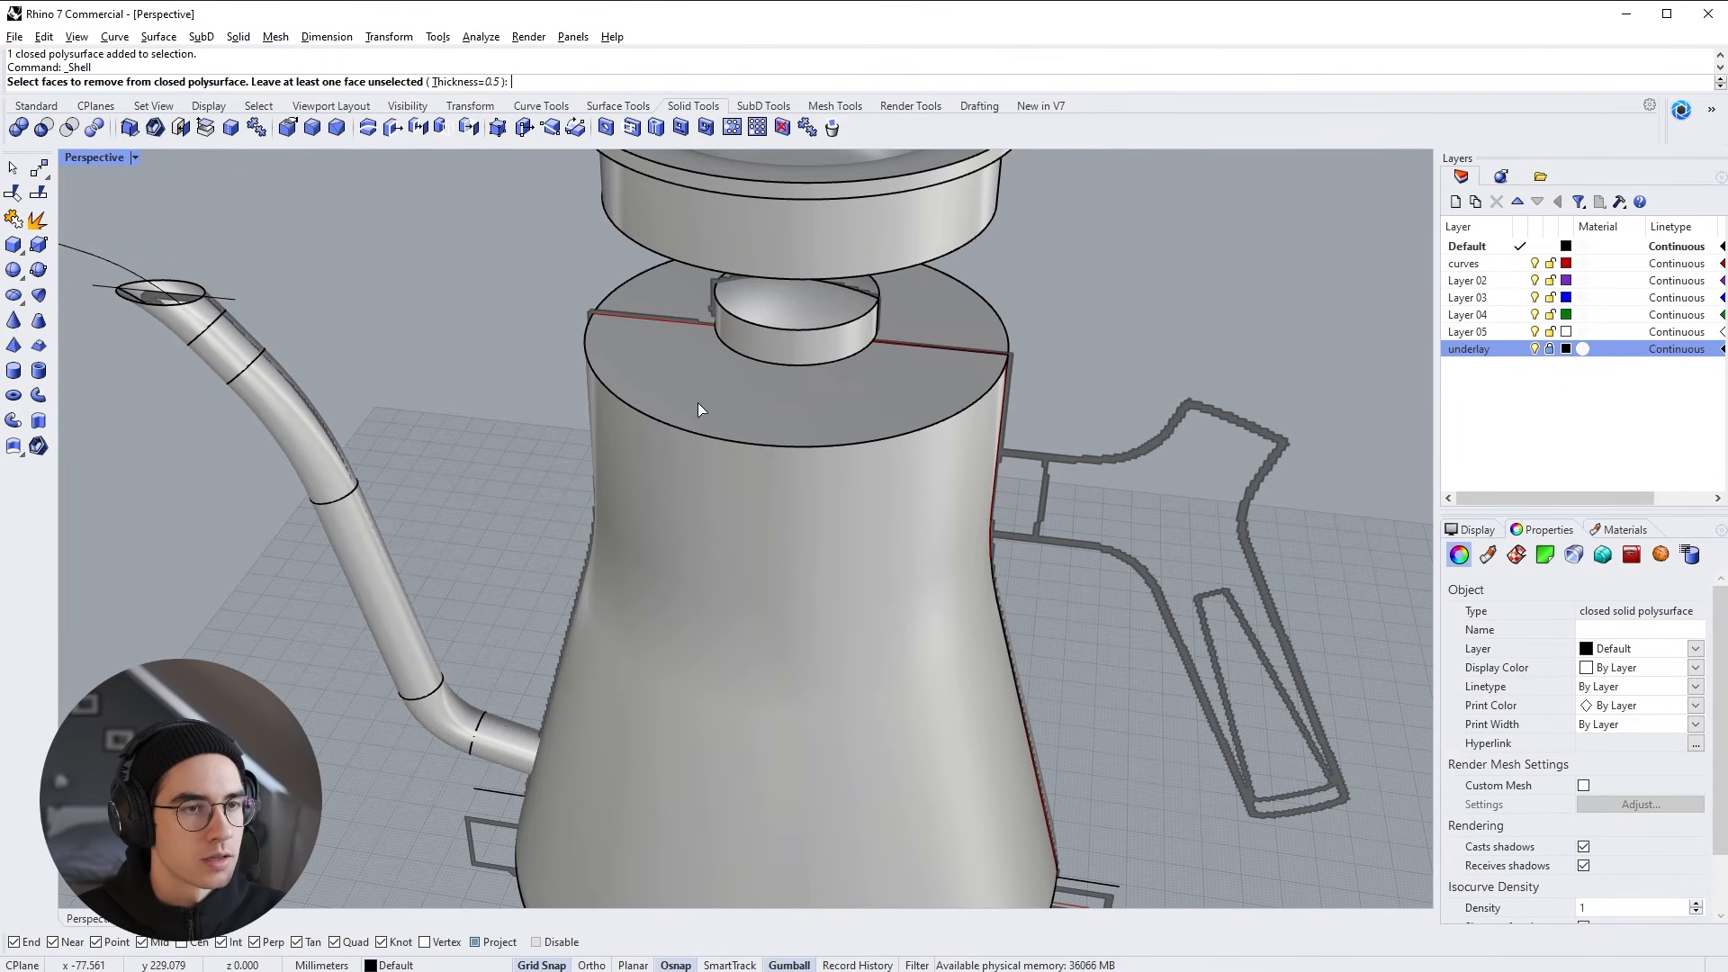
{"action": "left_click", "coordinate": [937, 359]}
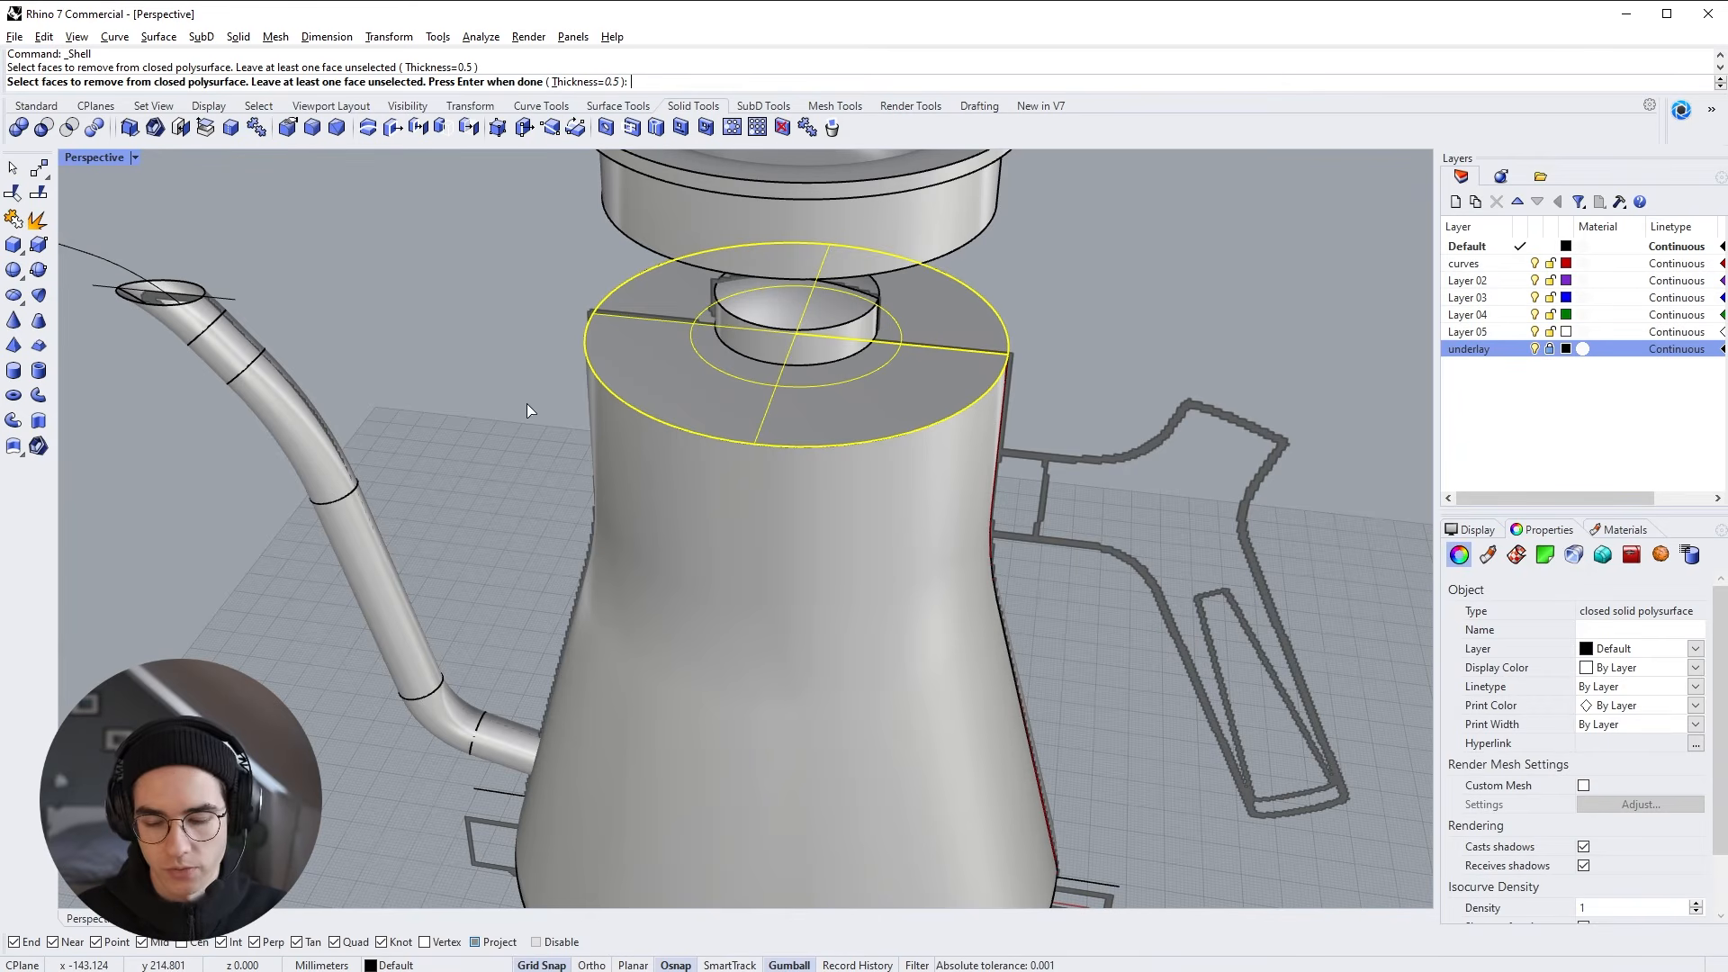
{"action": "type", "text": "5"}
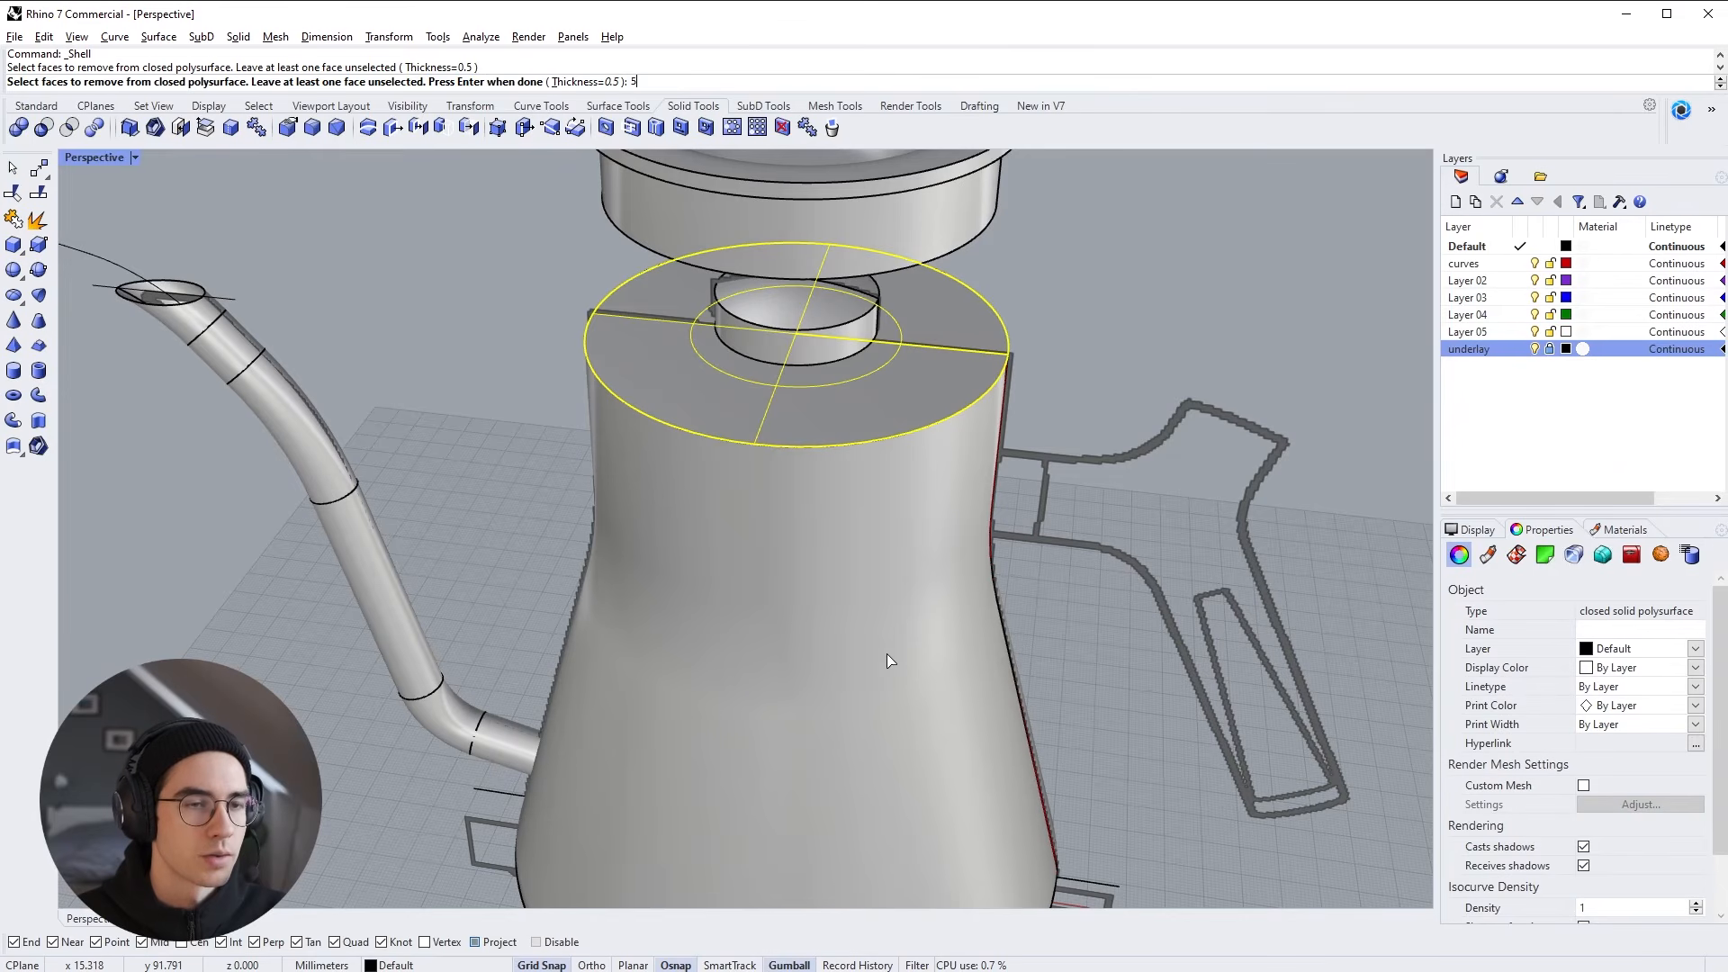
{"action": "key", "text": "Return"}
{"action": "key", "text": "Return"}
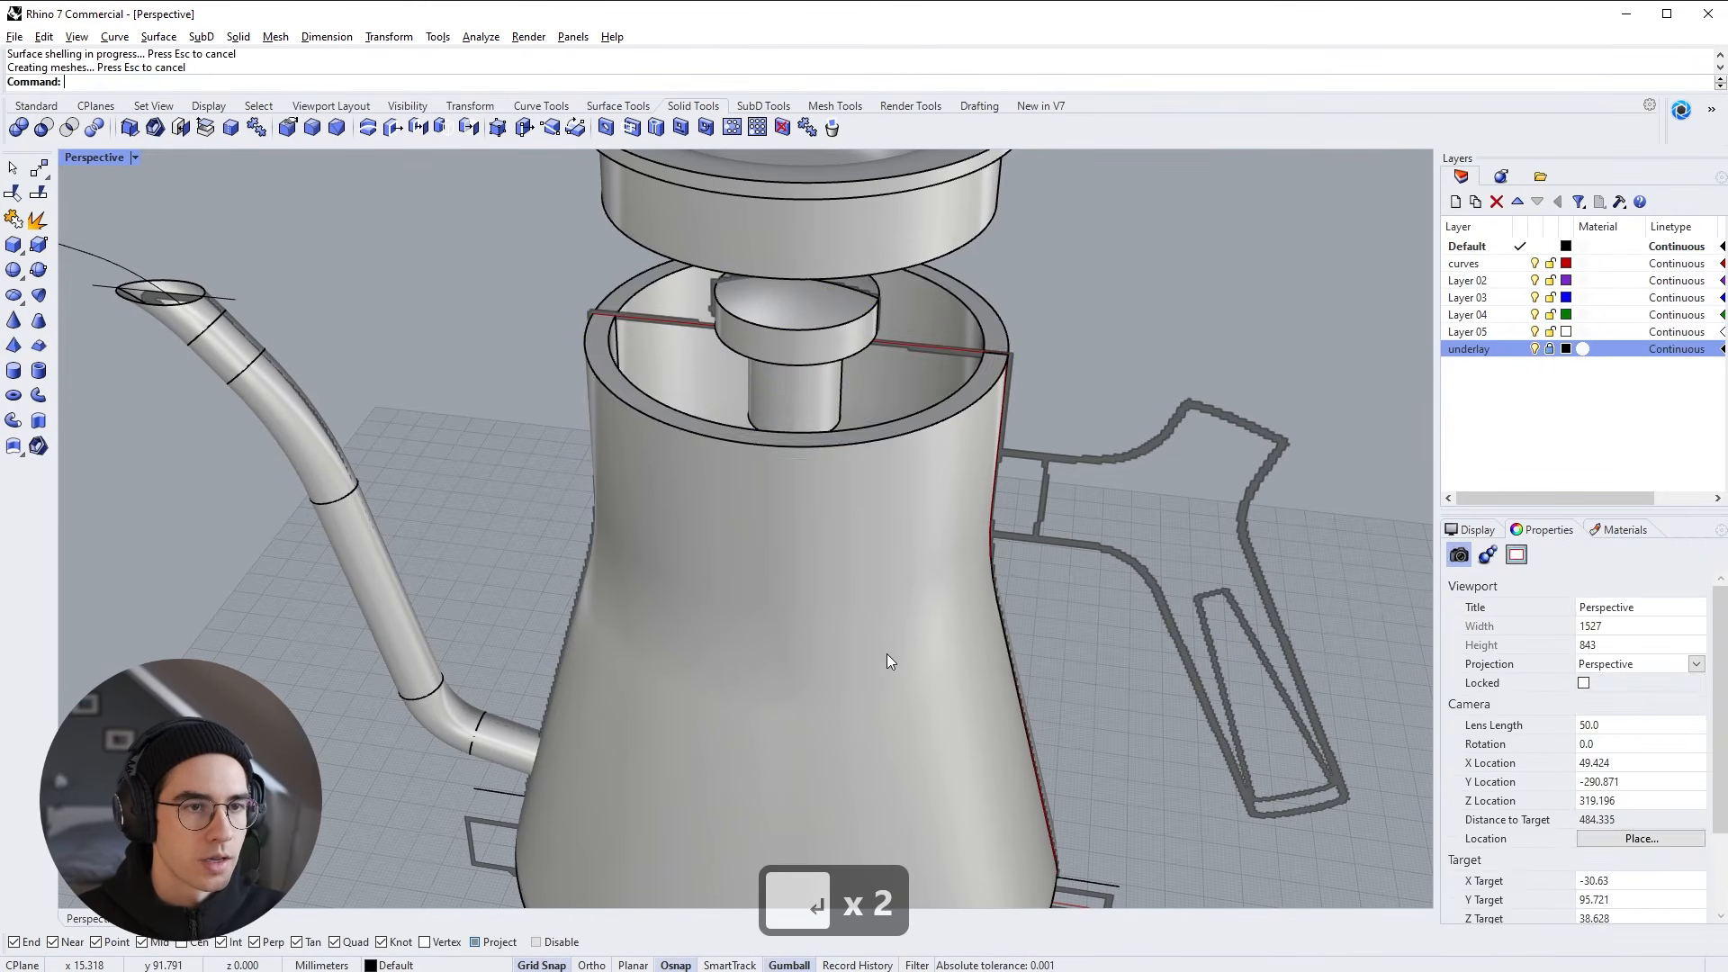
In the Front view, move the lid straight down into the body until its upper surface is flush with the body's top edge
{"action": "right_click_drag", "start_coordinate": [895, 387], "coordinate": [866, 428]}
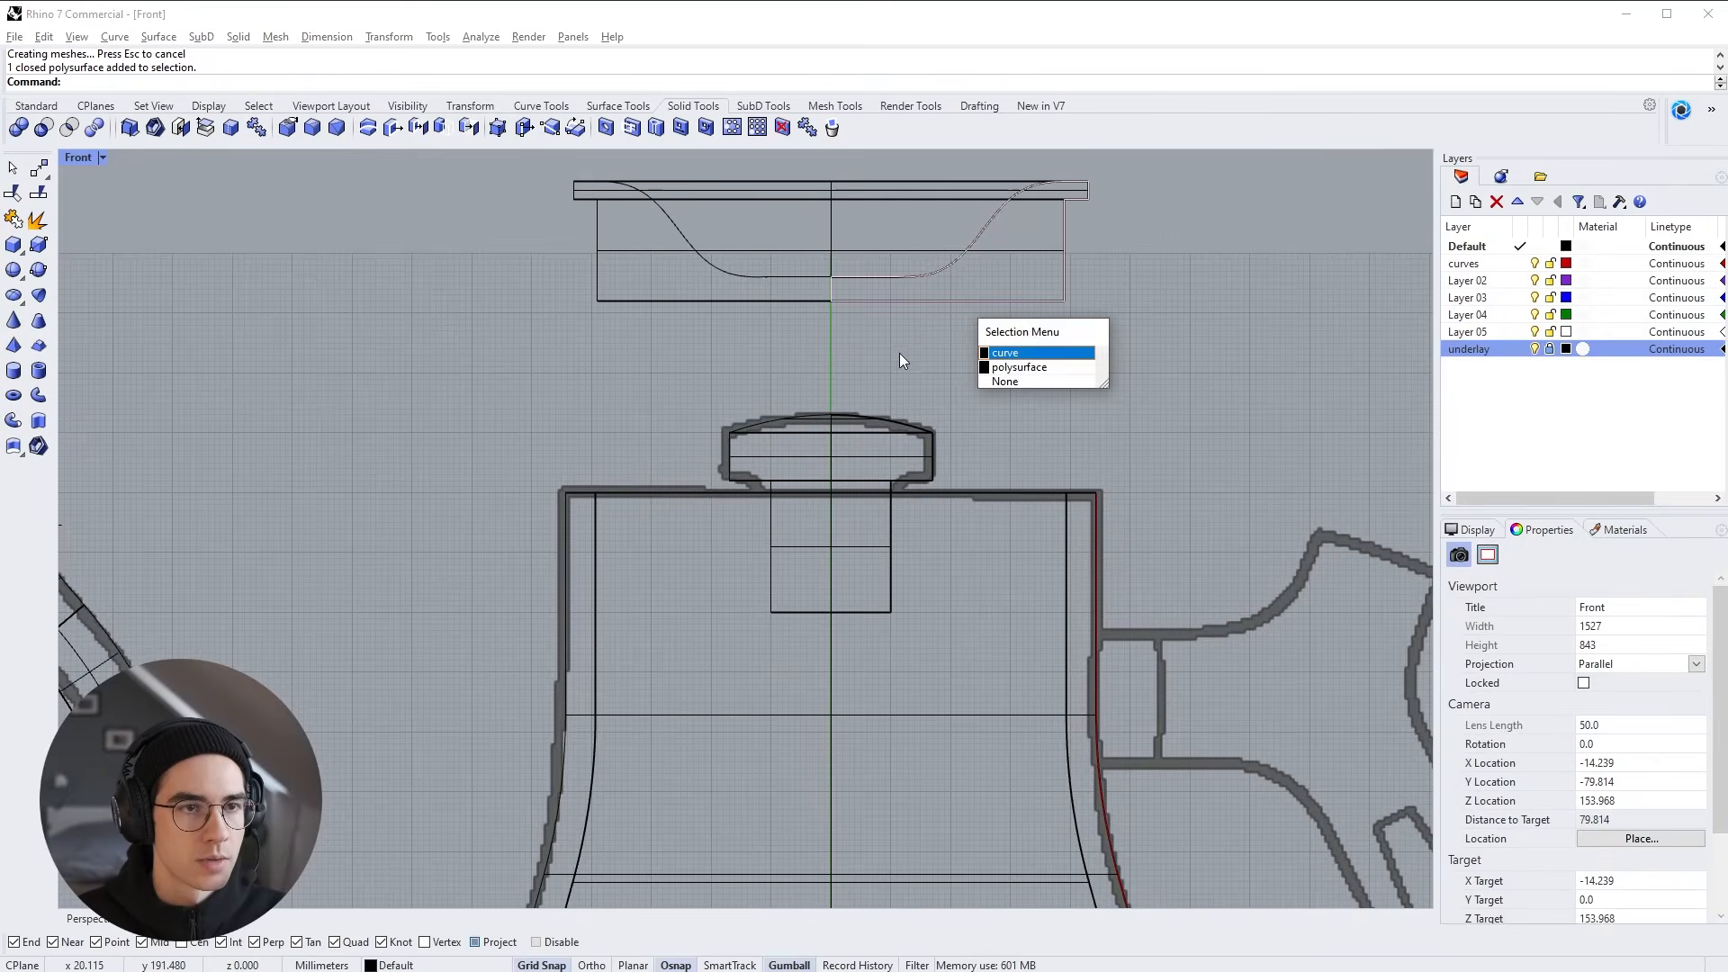
{"action": "left_click", "coordinate": [899, 352]}
{"action": "left_click", "coordinate": [851, 251]}
{"action": "right_click_drag", "start_coordinate": [865, 280], "coordinate": [866, 335]}
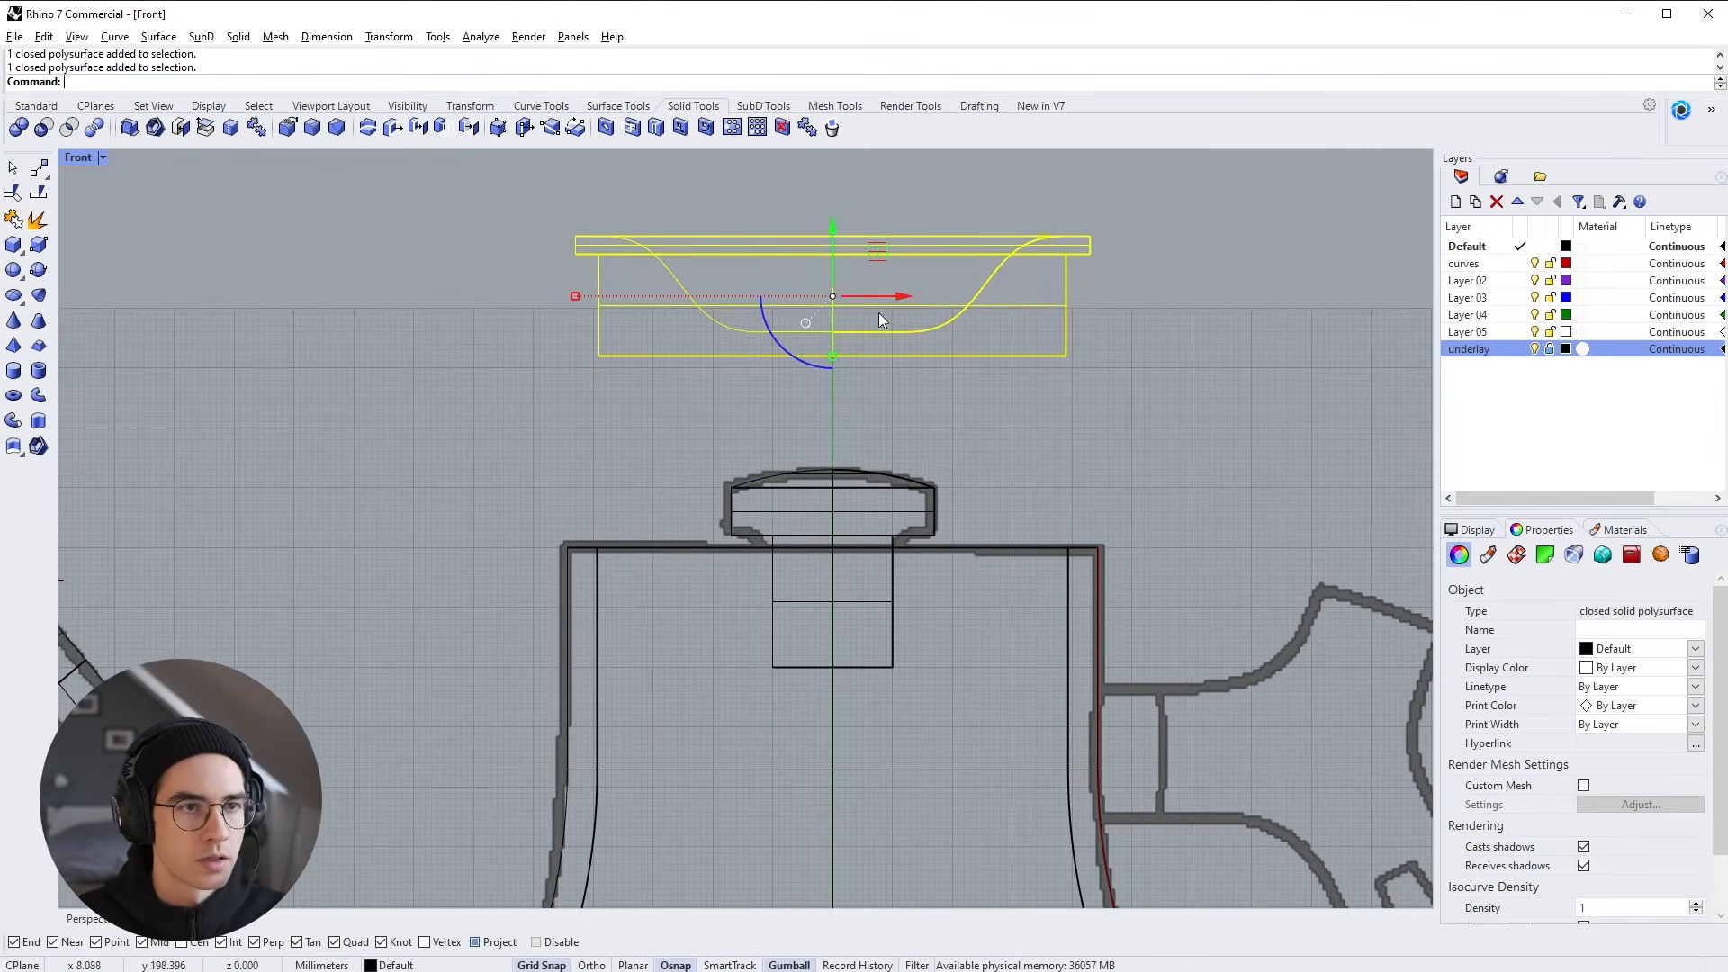
{"action": "left_click_drag", "start_coordinate": [838, 231], "coordinate": [837, 520]}
{"action": "scroll", "coordinate": [978, 563], "scroll_direction": "up", "scroll_amount": 4}
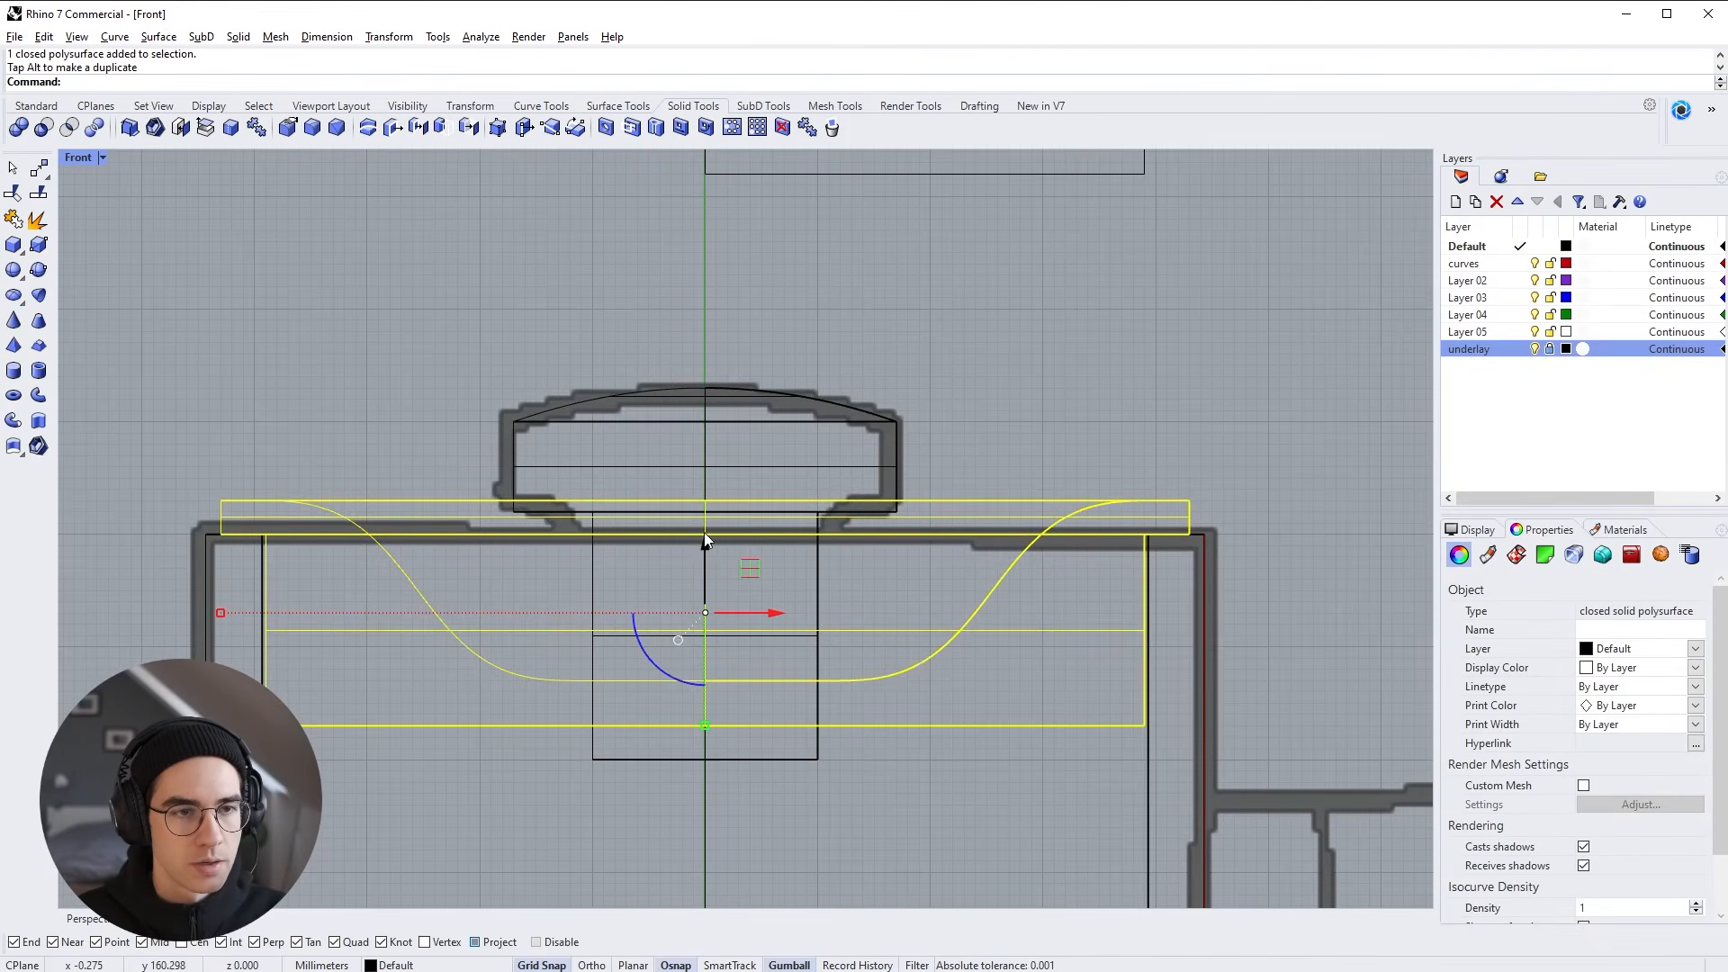
{"action": "left_click_drag", "start_coordinate": [704, 543], "coordinate": [705, 581]}
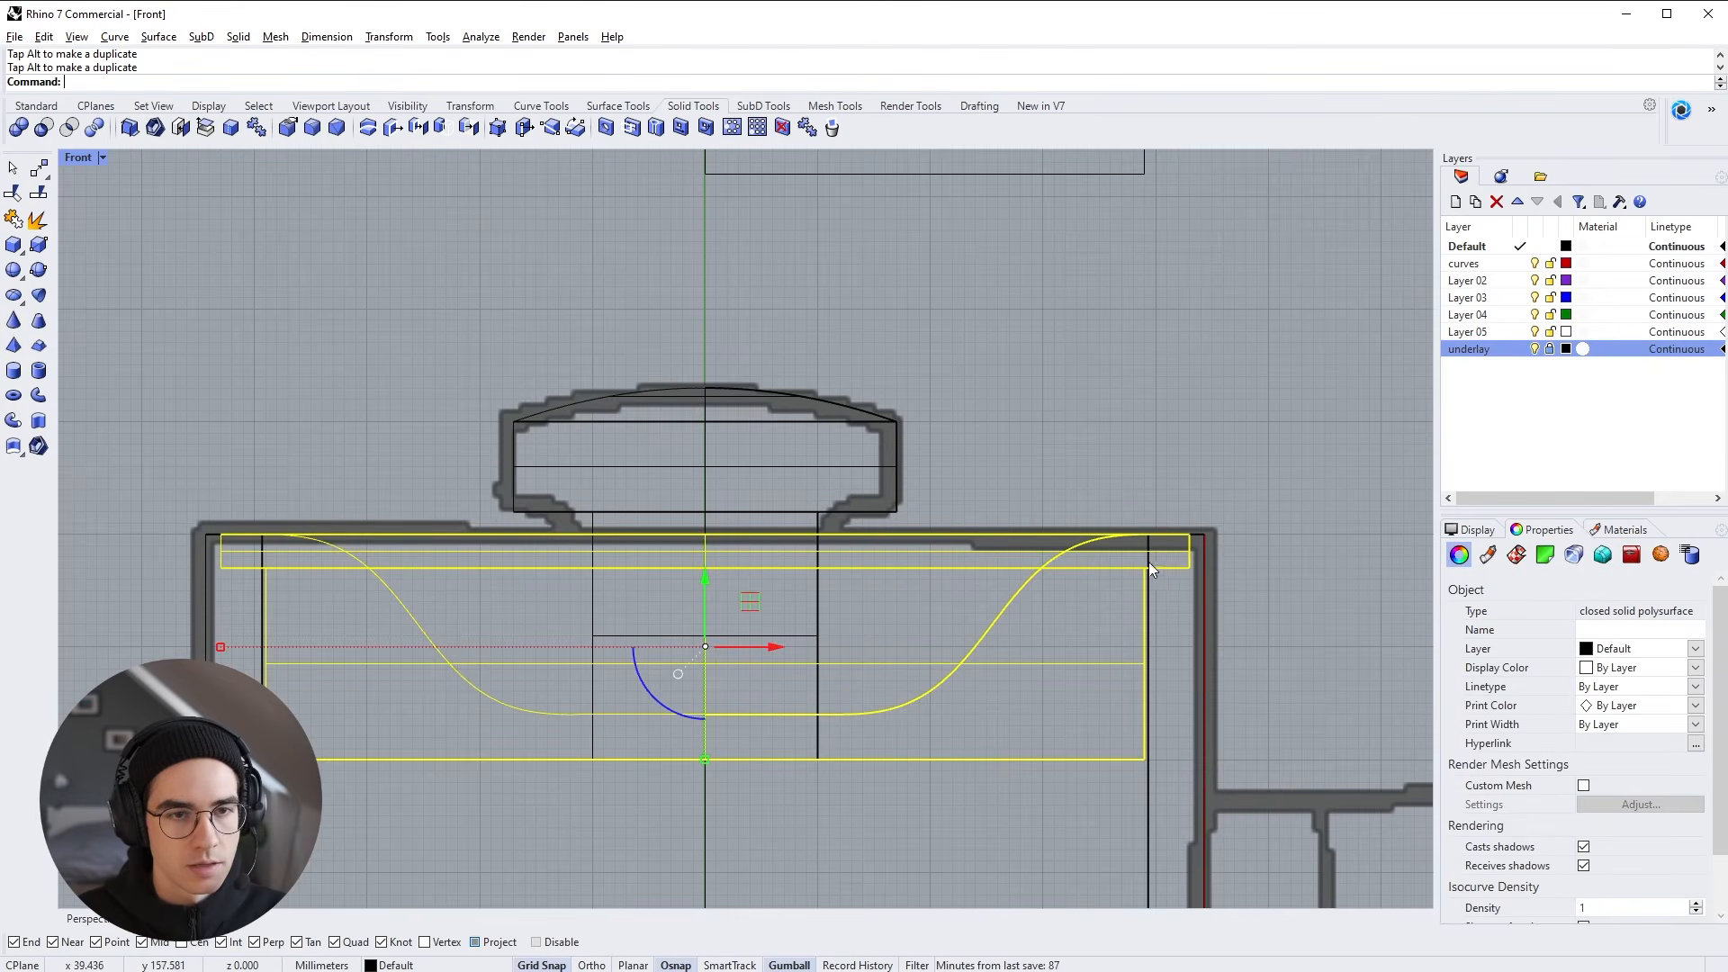
Check the open kettle's rim in the reference photo and raise the lid above the body in the Perspective view
{"action": "key", "text": "alt+Tab"}
{"action": "key", "text": "alt+Tab"}
{"action": "key", "text": "alt+Tab"}
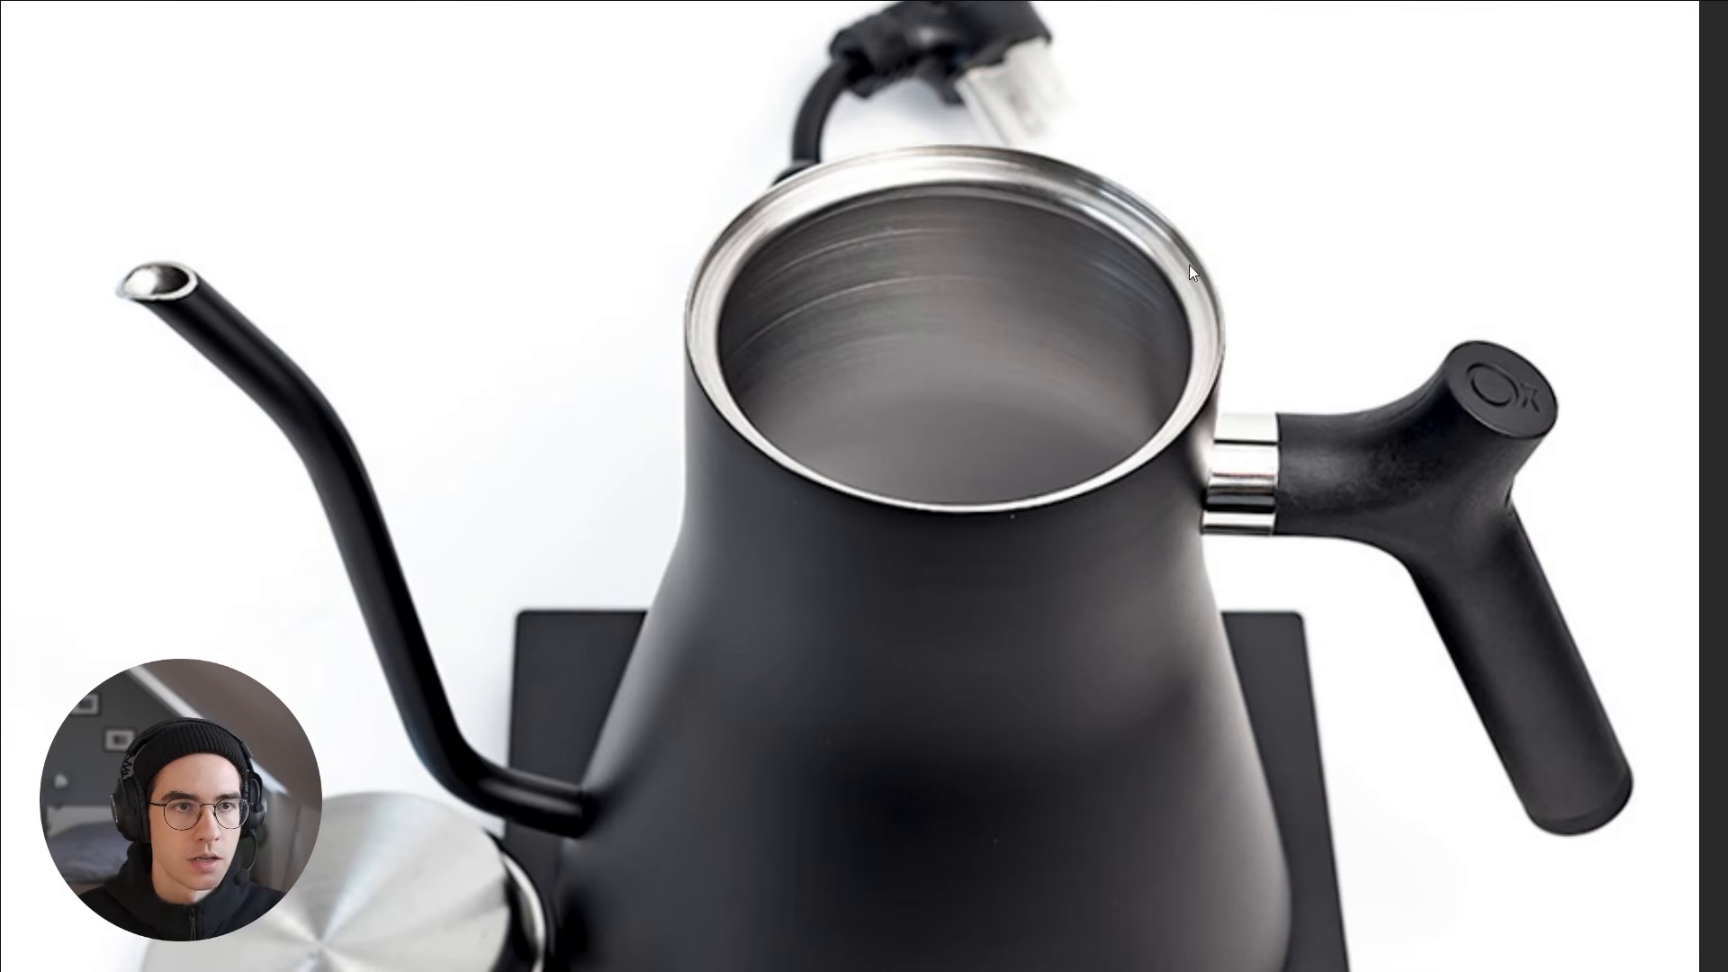
{"action": "key", "text": "alt+Tab"}
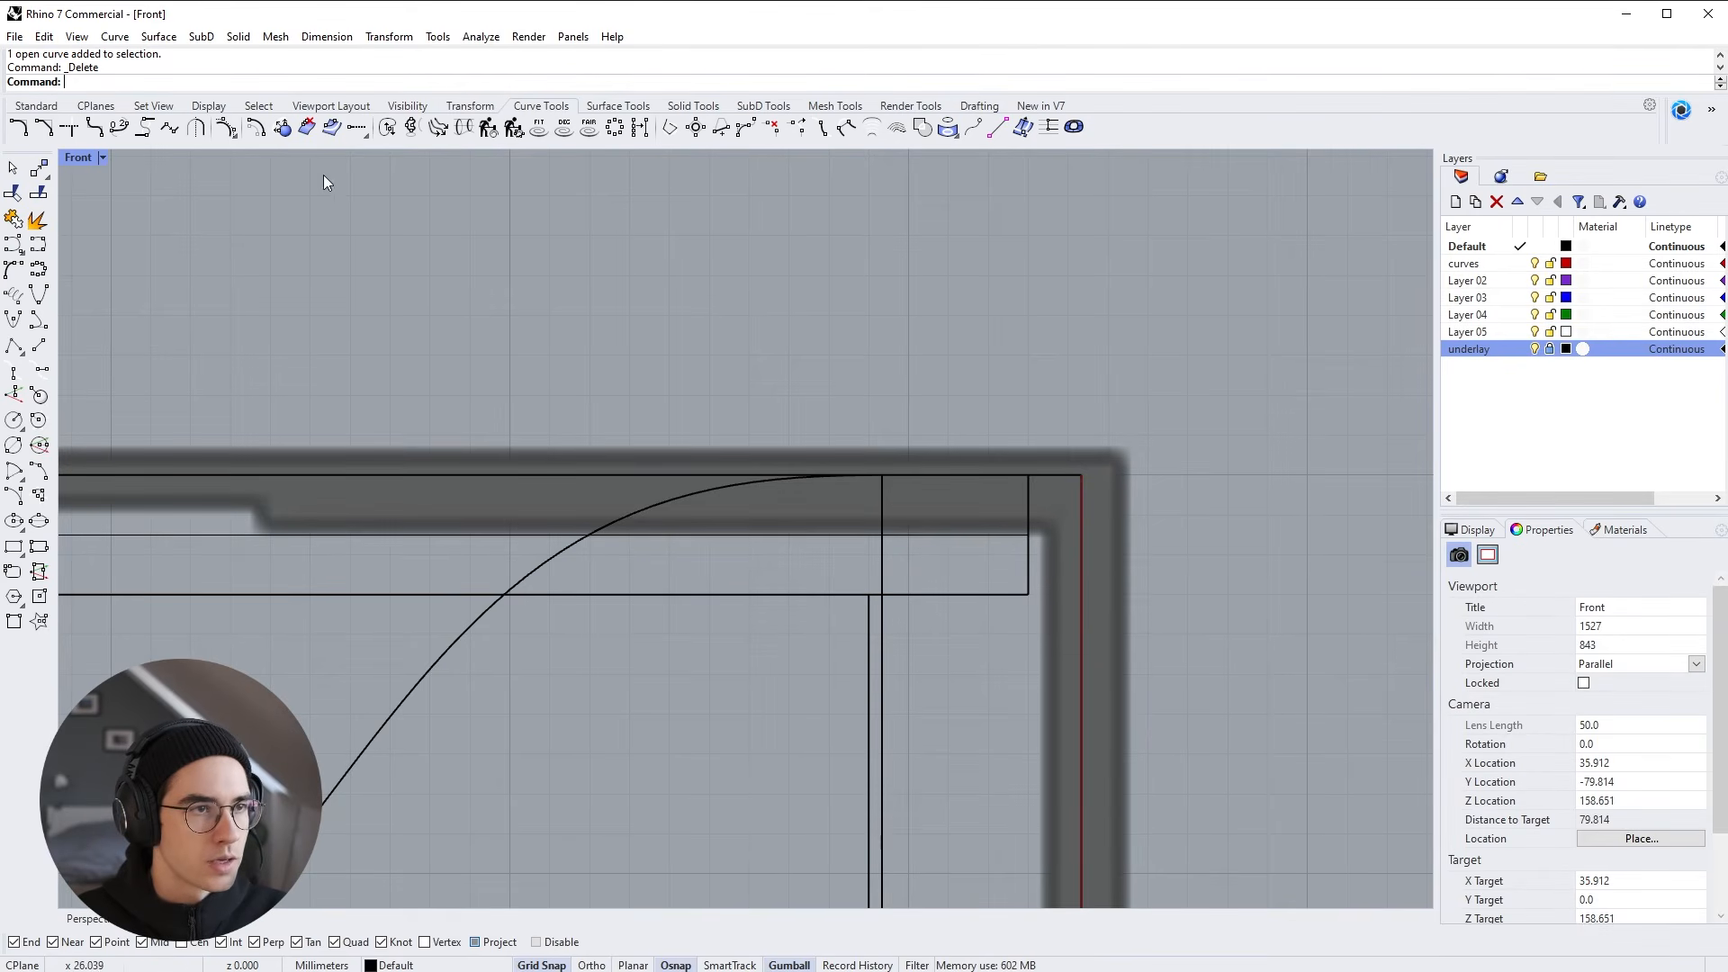
{"action": "double_click", "coordinate": [81, 158]}
{"action": "double_click", "coordinate": [783, 159]}
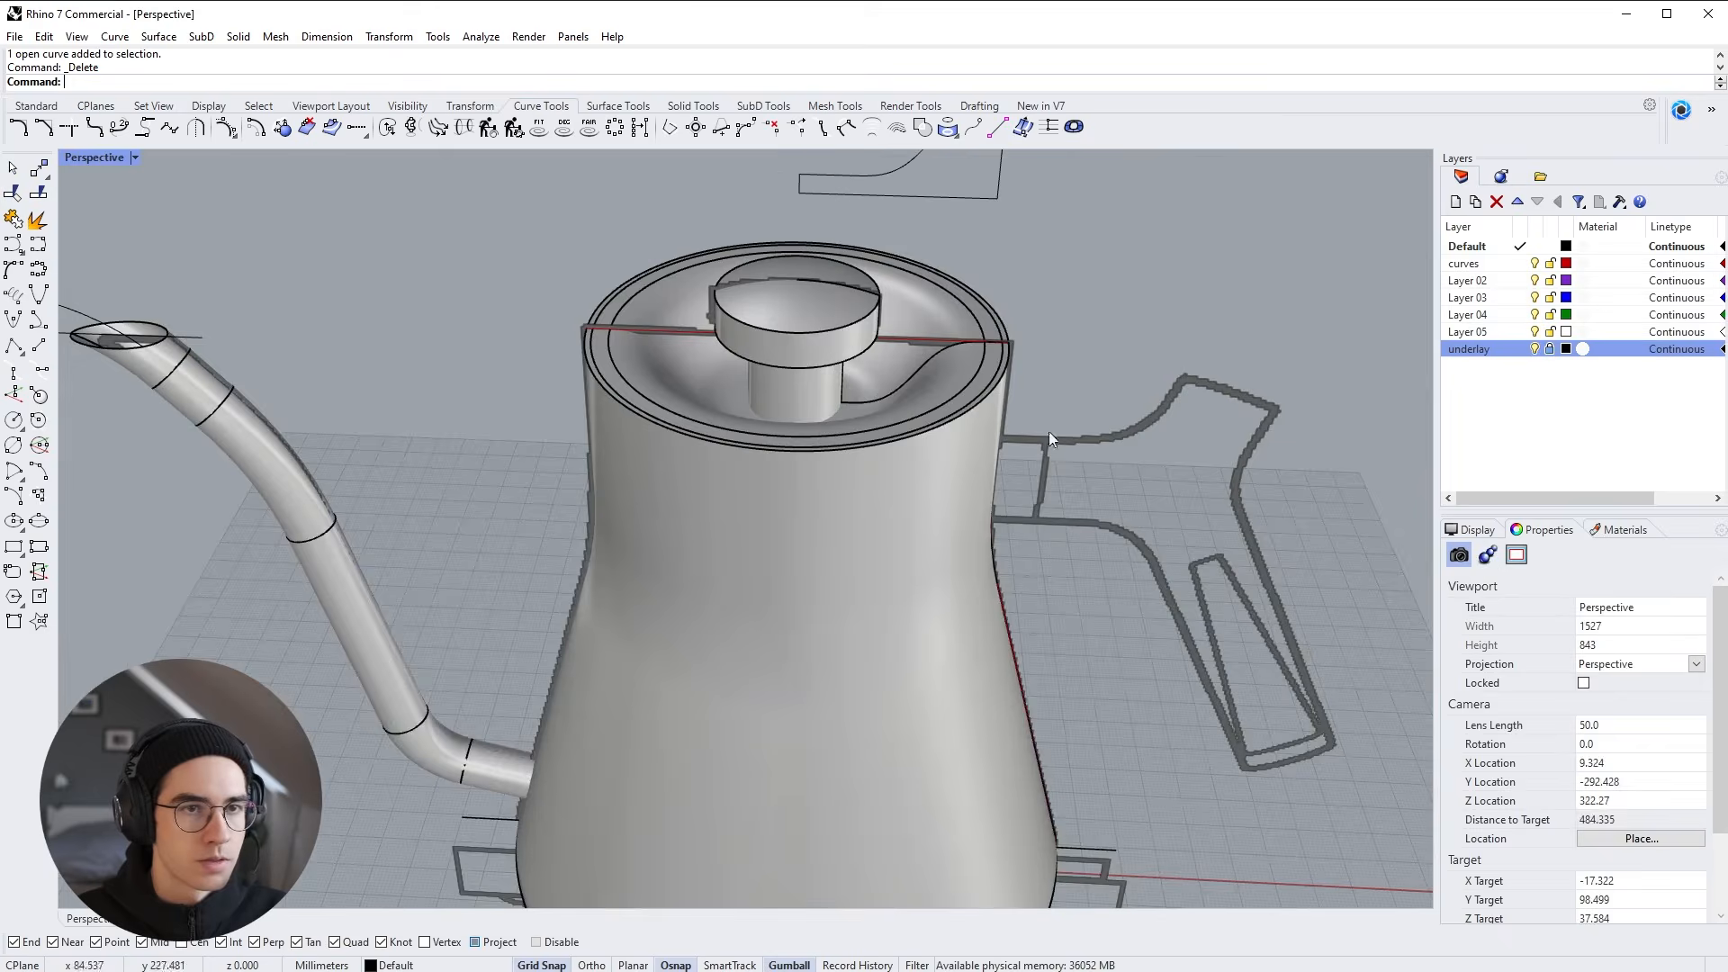
{"action": "right_click_drag", "start_coordinate": [1049, 431], "coordinate": [1013, 453]}
{"action": "scroll", "coordinate": [988, 482], "scroll_direction": "up", "scroll_amount": 7}
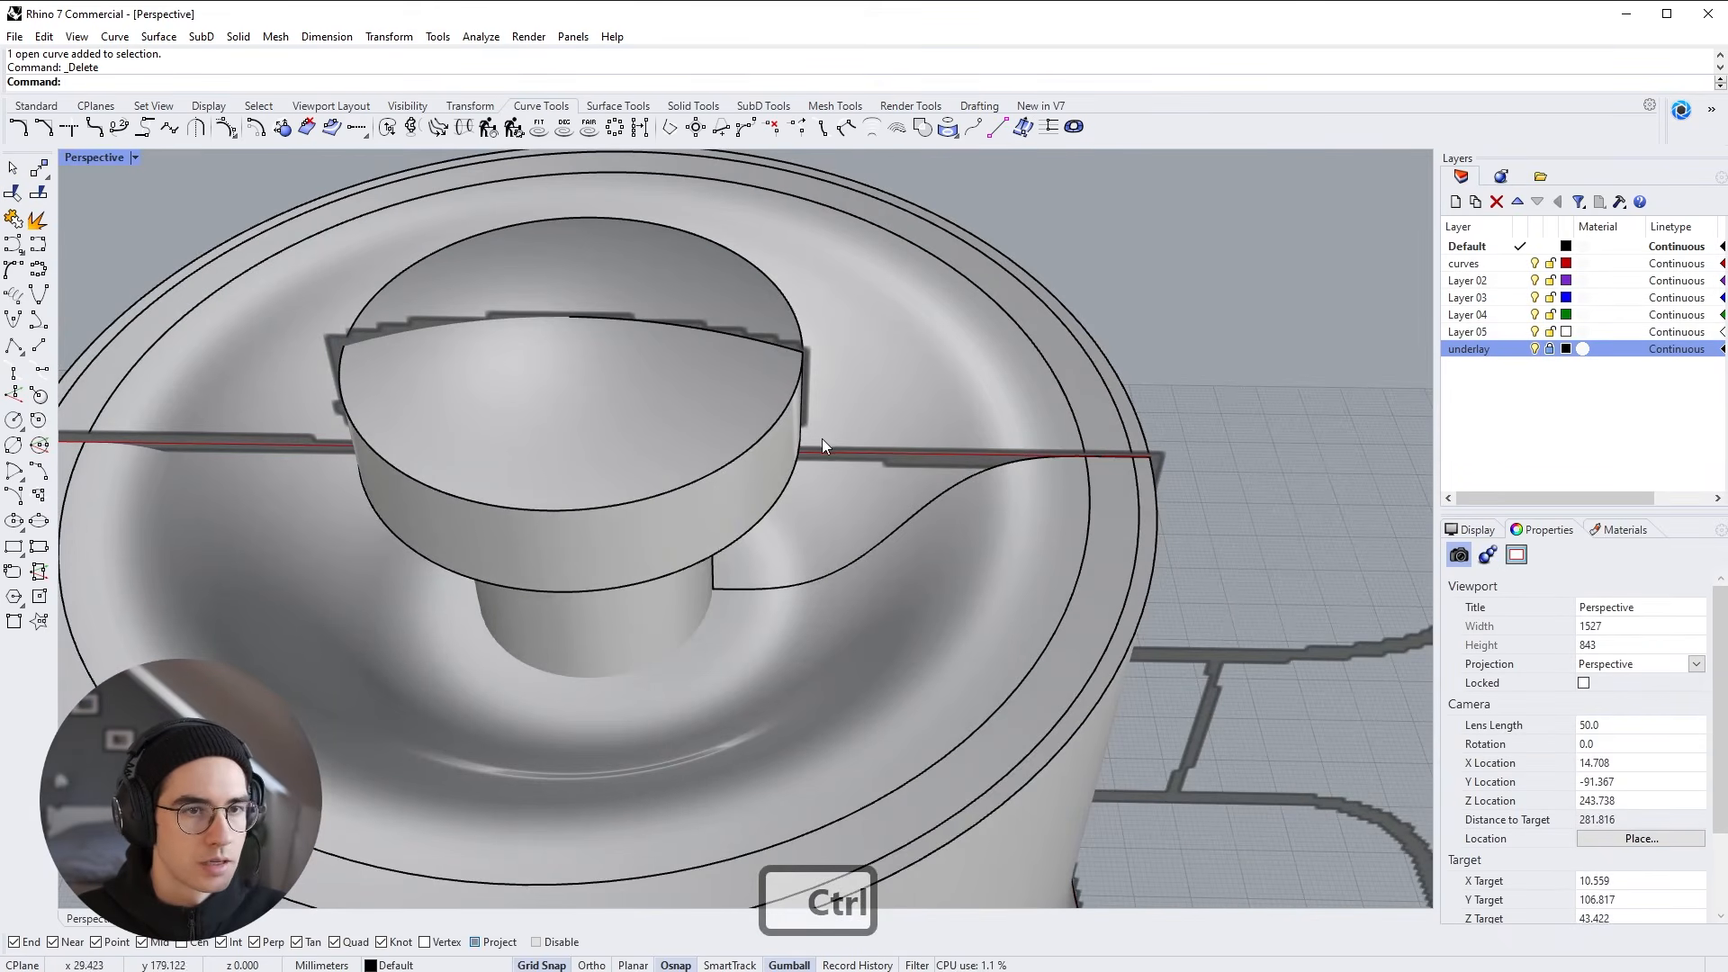
{"action": "left_click", "coordinate": [945, 517]}
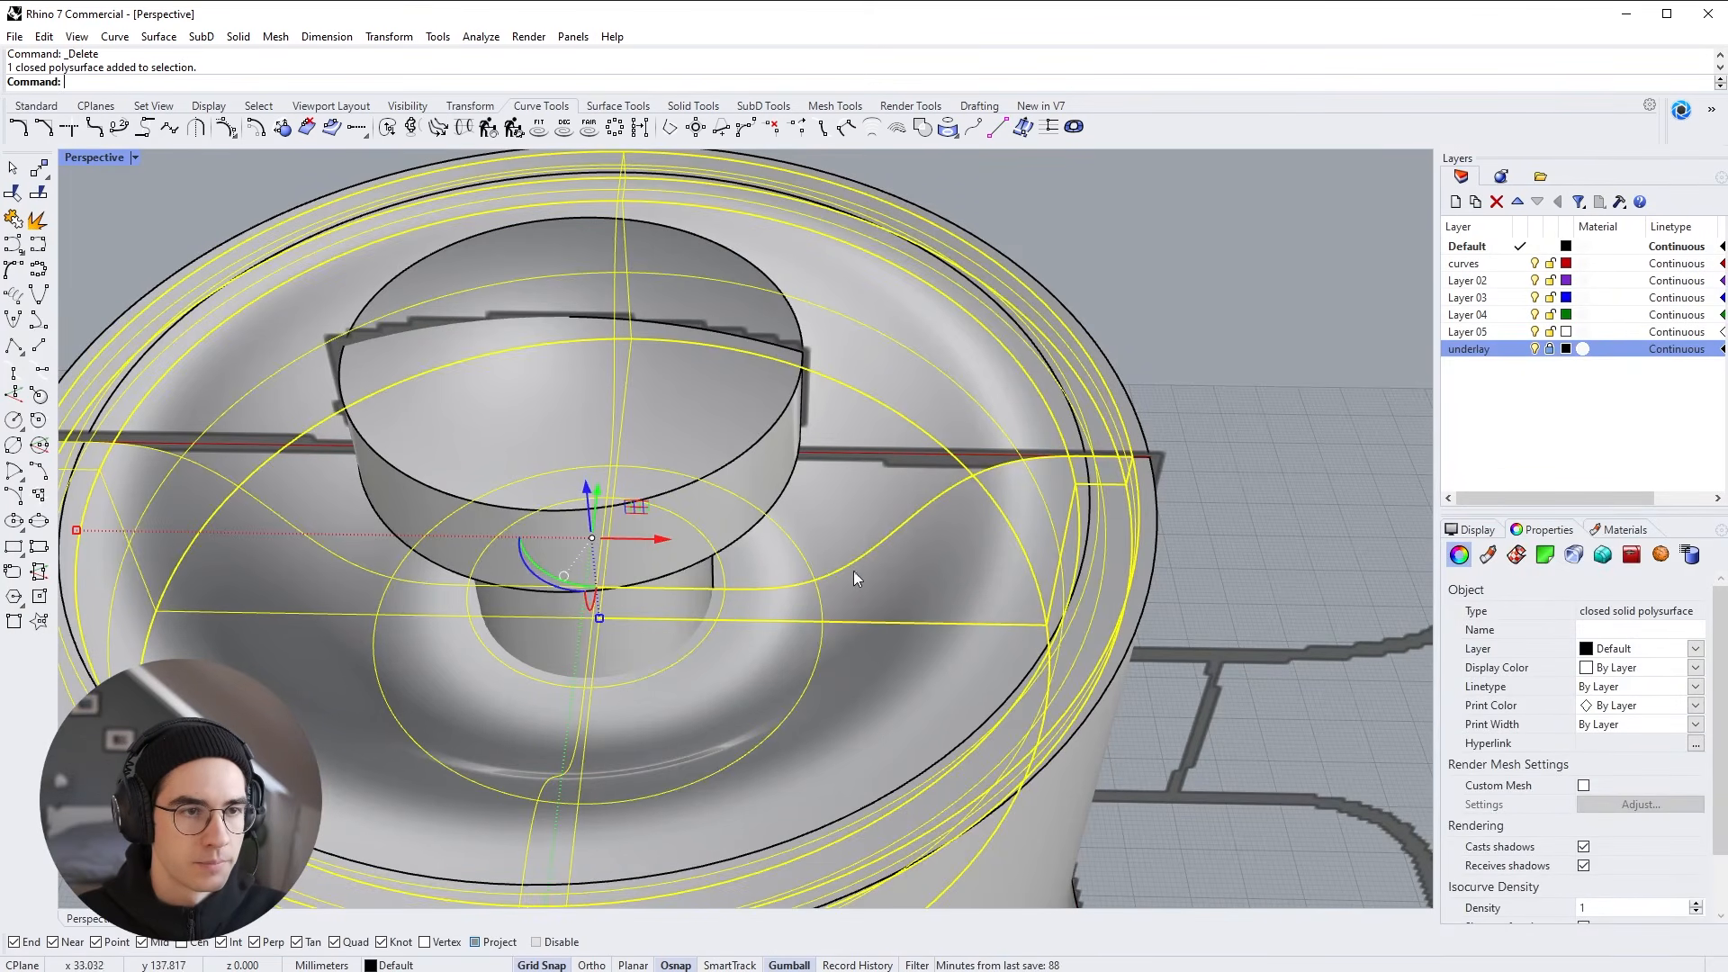
{"action": "right_click_drag", "start_coordinate": [853, 571], "coordinate": [733, 499]}
{"action": "left_click_drag", "start_coordinate": [584, 471], "coordinate": [582, 438]}
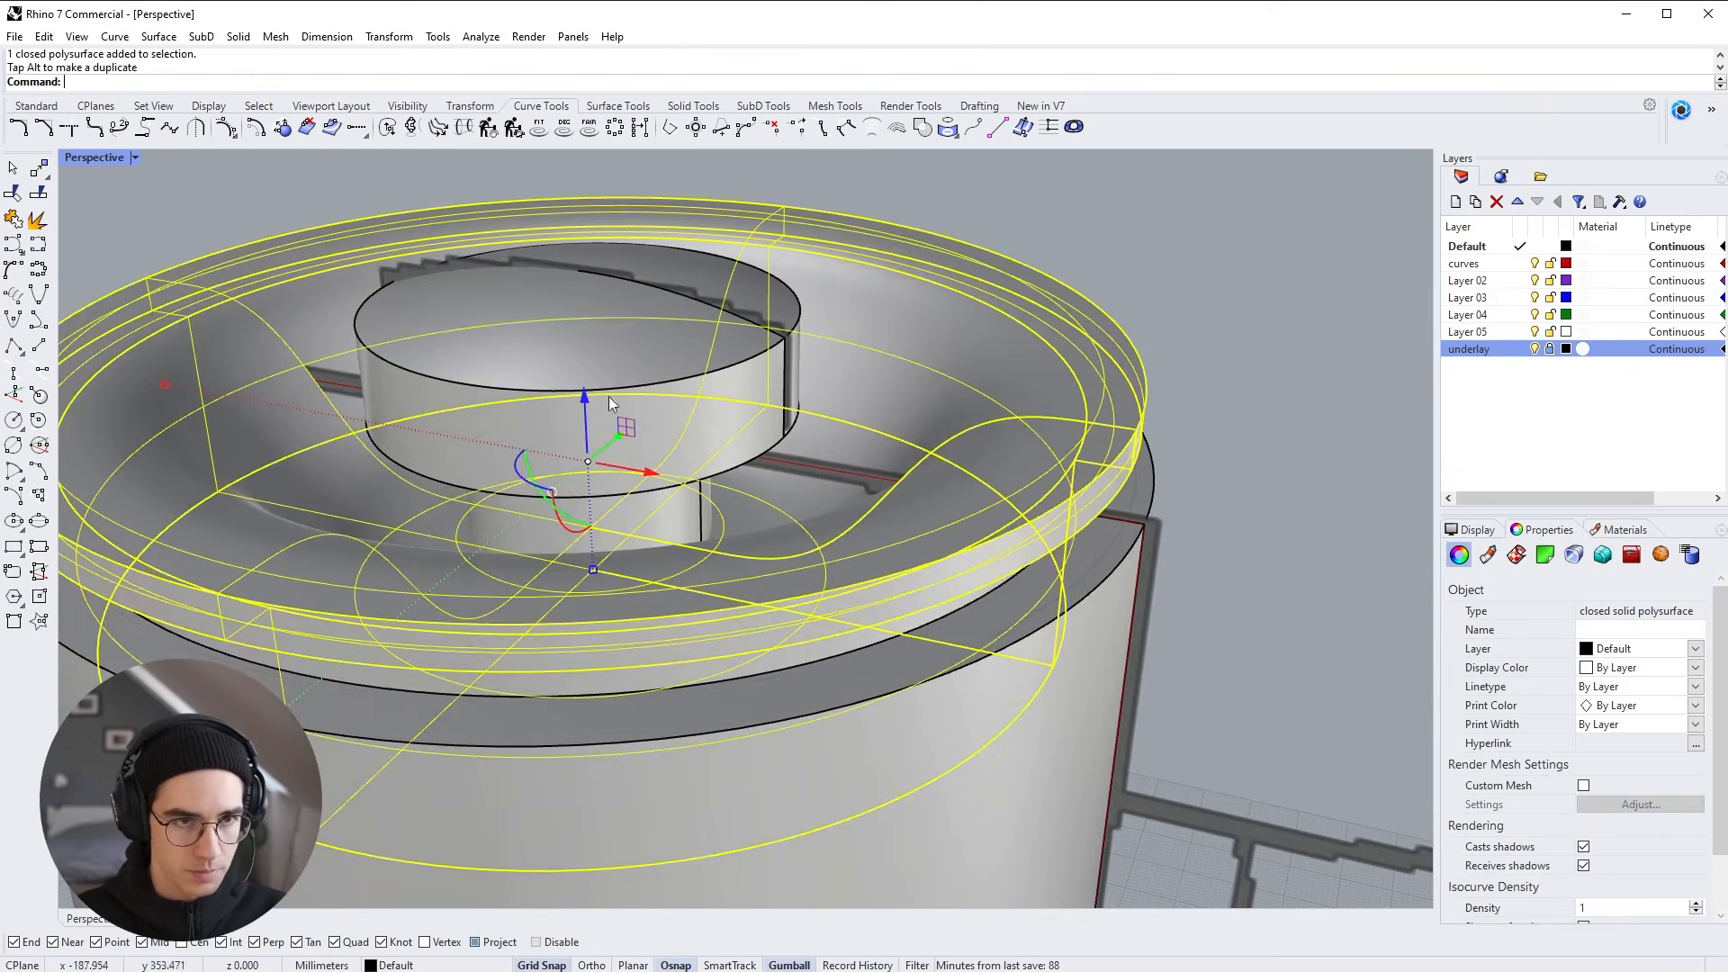
{"action": "left_click", "coordinate": [1267, 409]}
Offset the lid's outer top edge 0.2 mm outward to create a slightly larger circle
{"action": "scroll", "coordinate": [1078, 407], "scroll_direction": "up", "scroll_amount": 5}
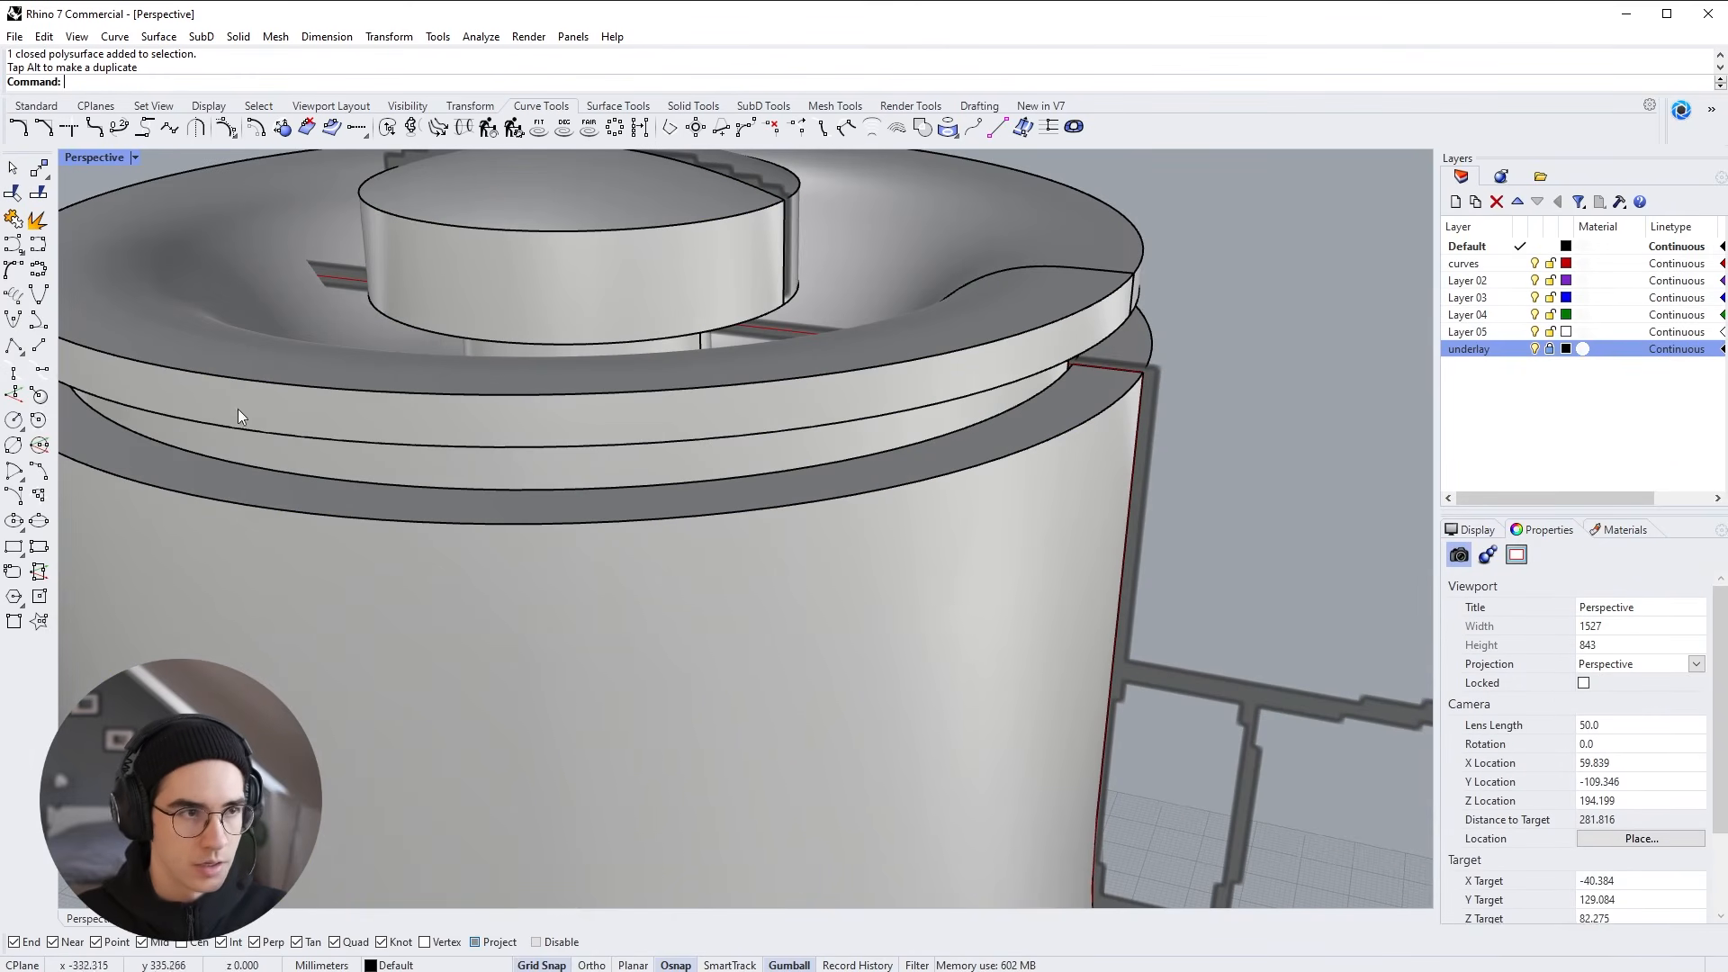
{"action": "left_click", "coordinate": [255, 129]}
{"action": "left_click", "coordinate": [1046, 326]}
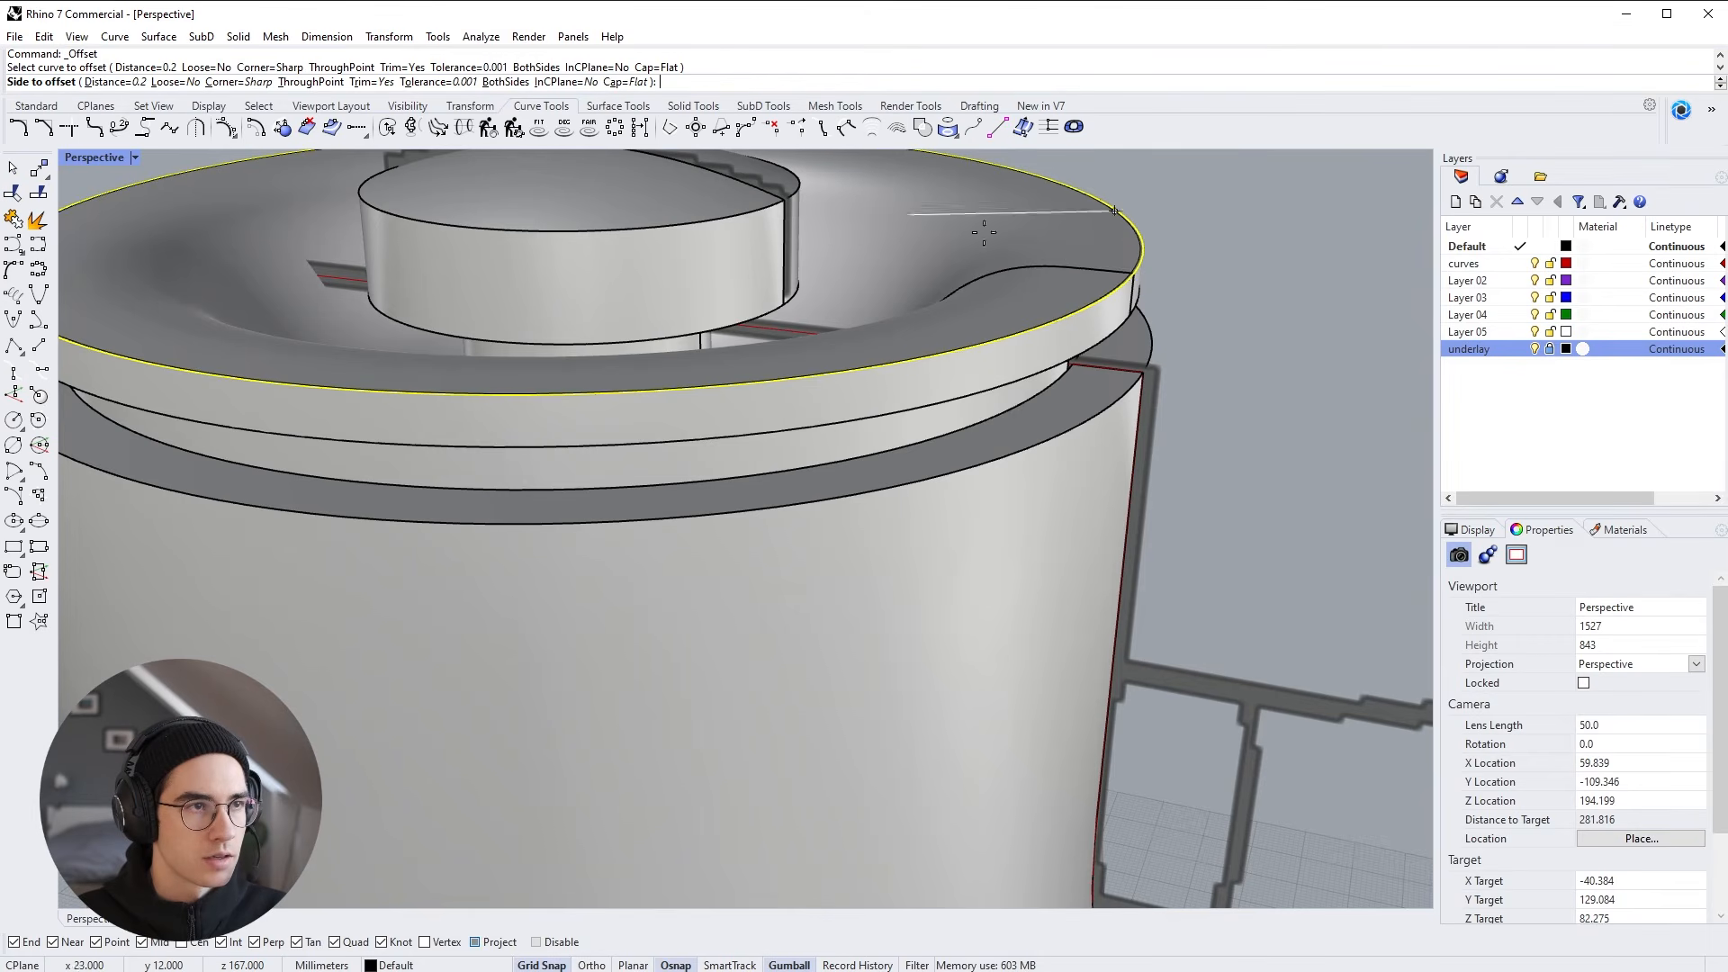
{"action": "left_click", "coordinate": [1322, 267]}
Extrude the offset circle 3.2 mm downward with Solid=Yes to form a disc
{"action": "key", "text": "Escape"}
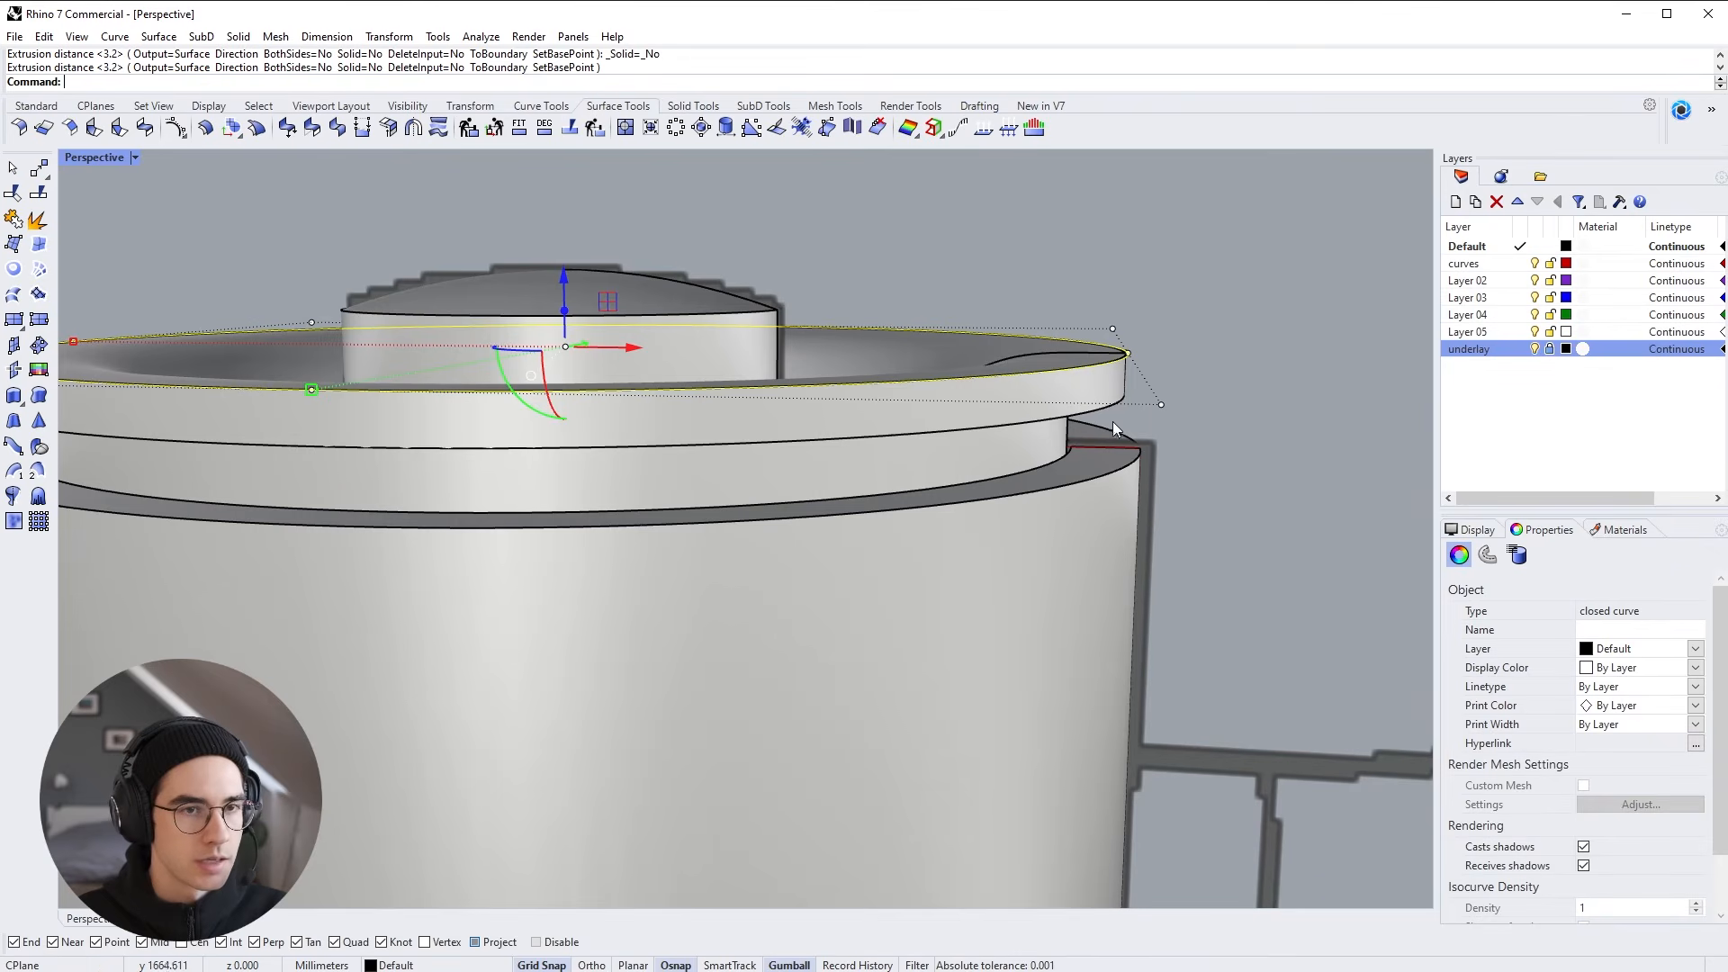
{"action": "left_click", "coordinate": [11, 398]}
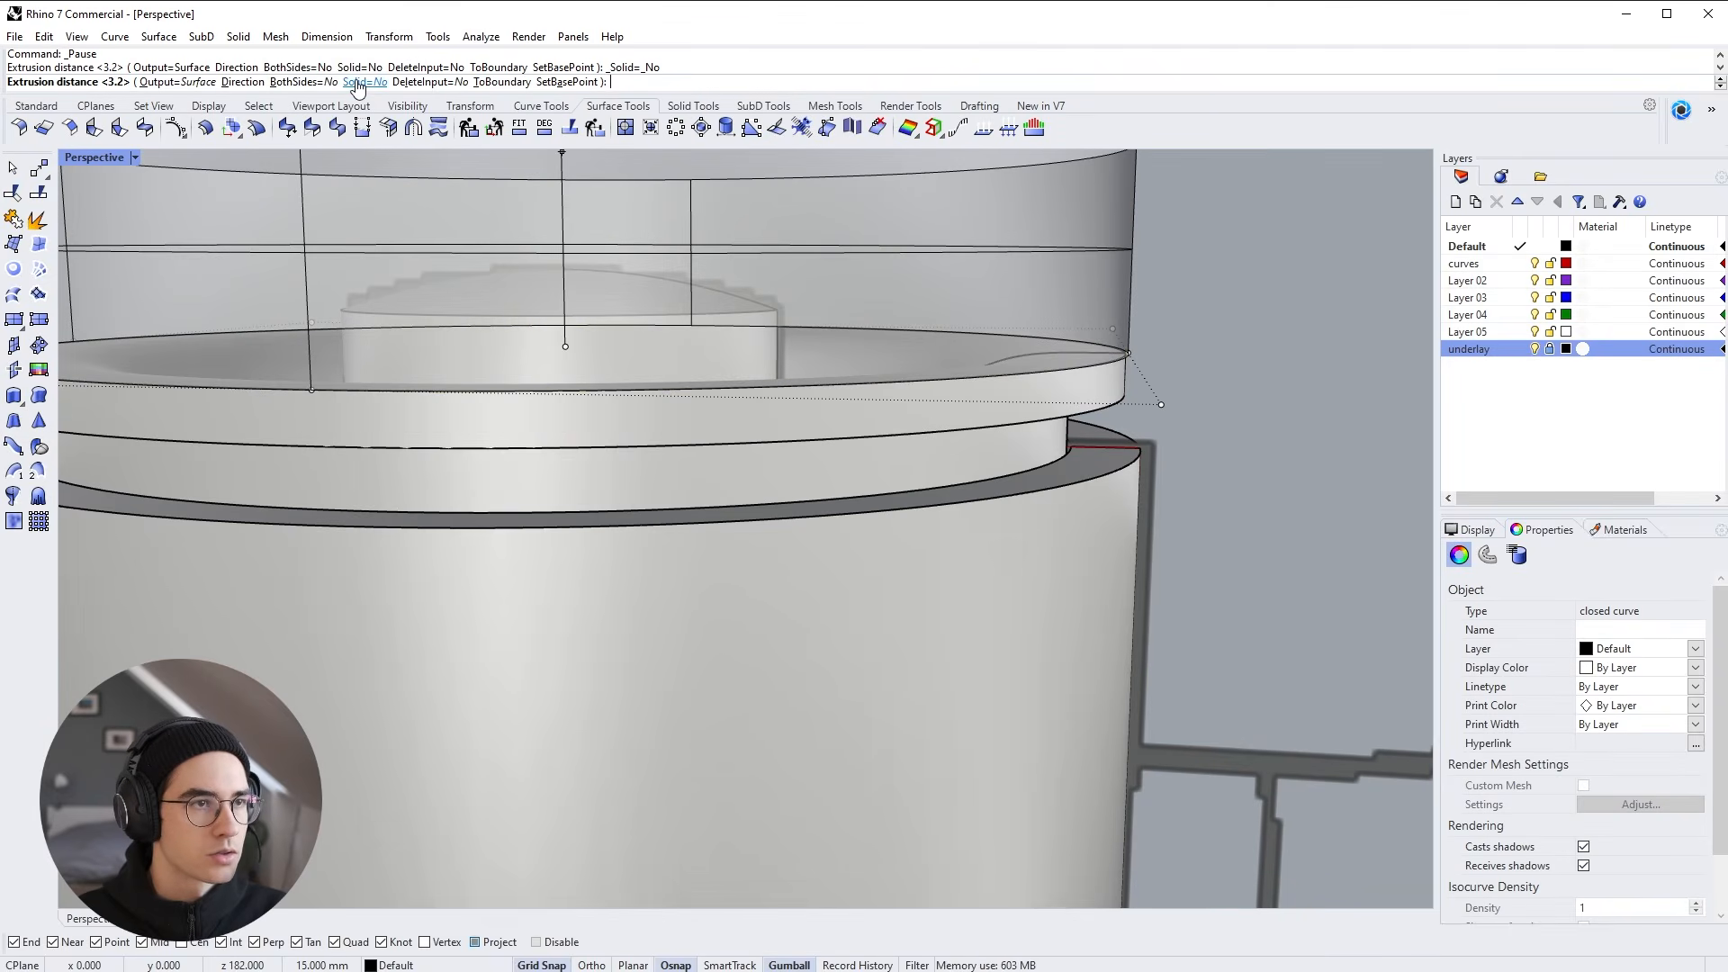
{"action": "left_click", "coordinate": [363, 82]}
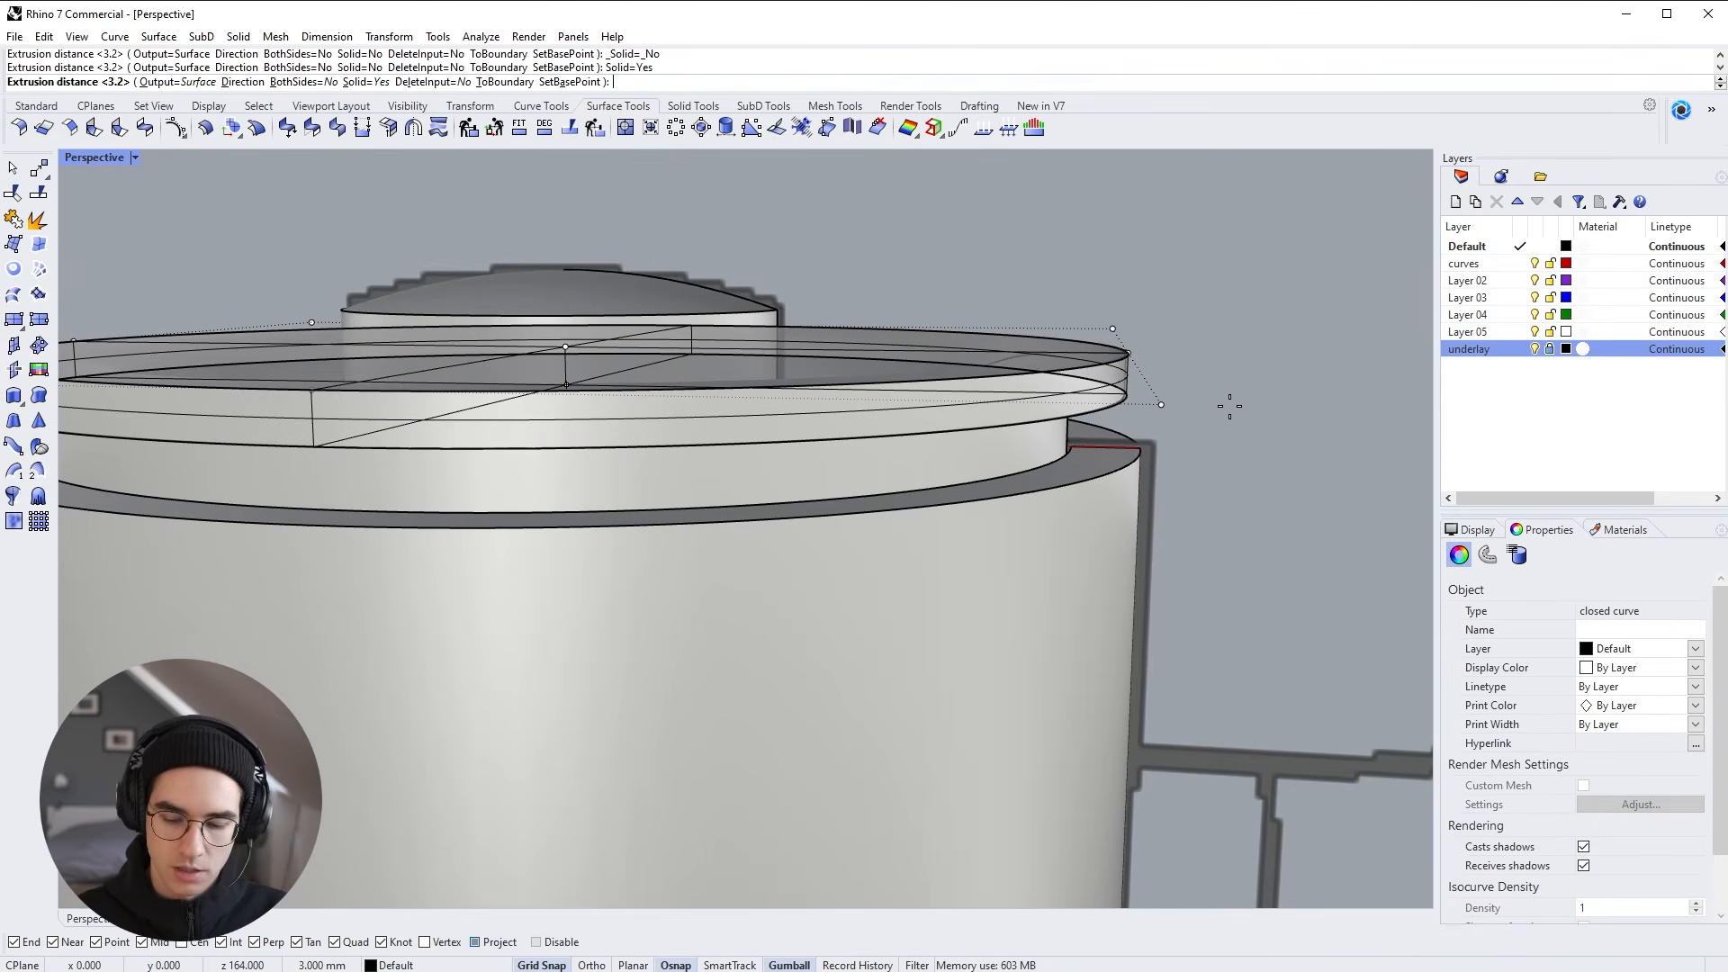
{"action": "type", "text": "3.2"}
{"action": "key", "text": "Return"}
{"action": "left_click", "coordinate": [1339, 431]}
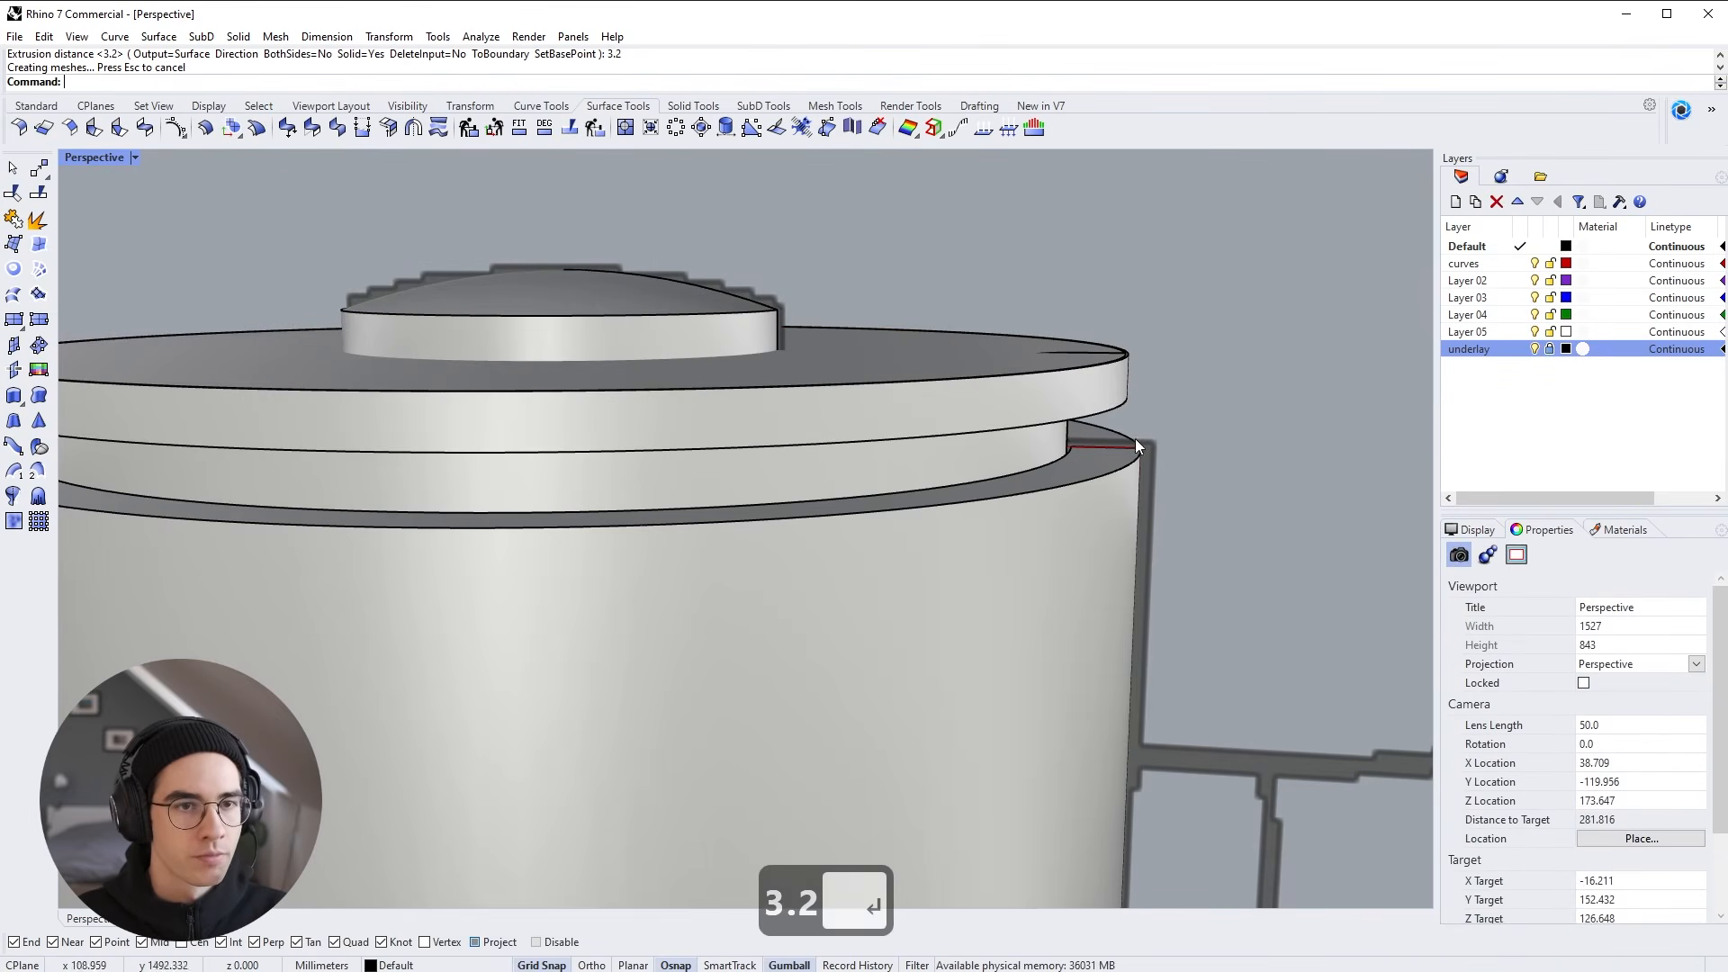
Move the extruded disc straight down into the kettle's rim so it overlaps the top of the body wall
{"action": "left_click", "coordinate": [1128, 405]}
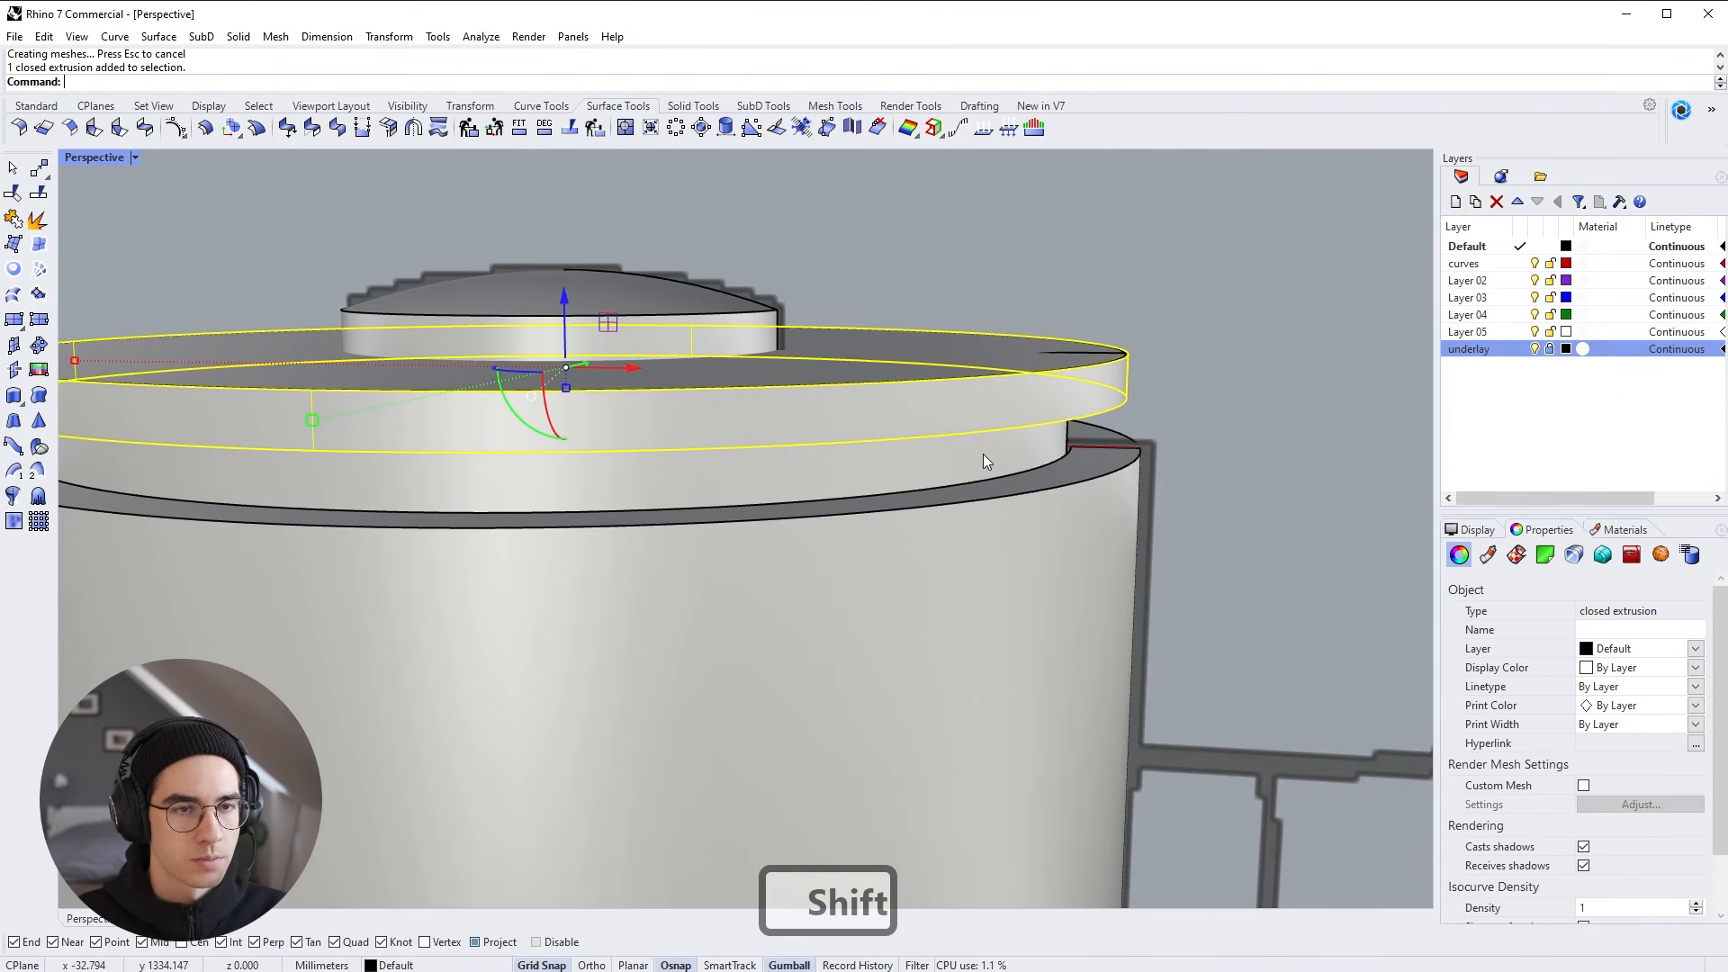
{"action": "left_click_drag", "start_coordinate": [559, 289], "coordinate": [546, 385], "text": "shift"}
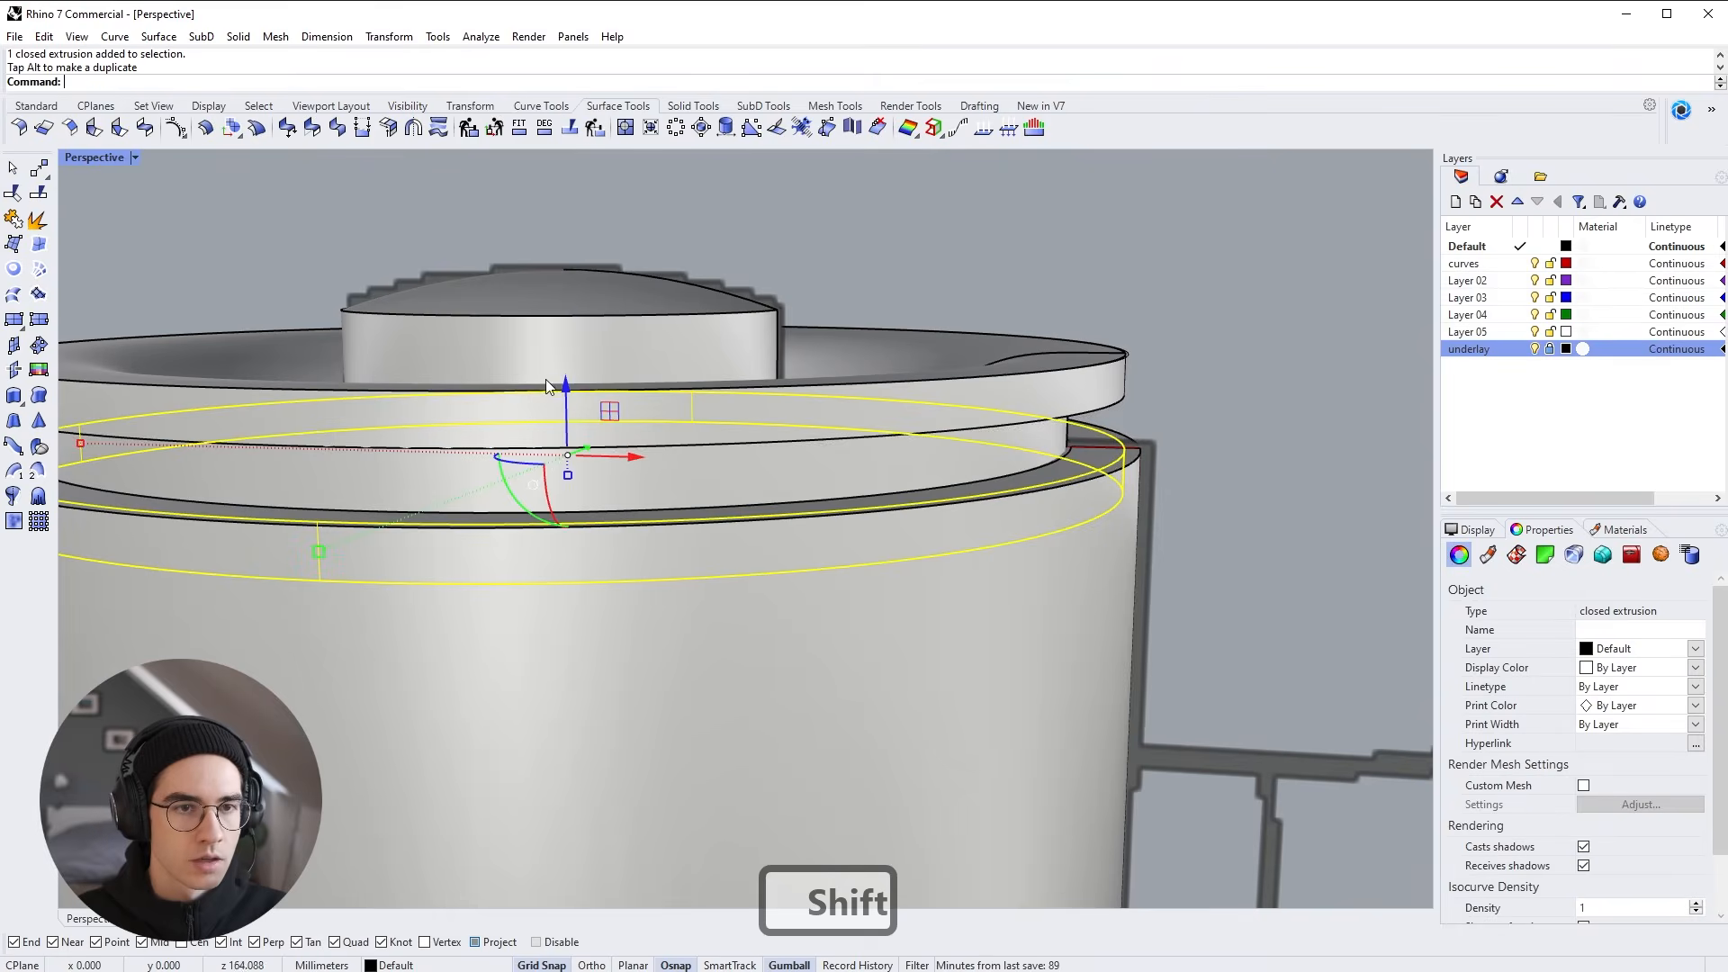
{"action": "left_click", "coordinate": [1200, 468]}
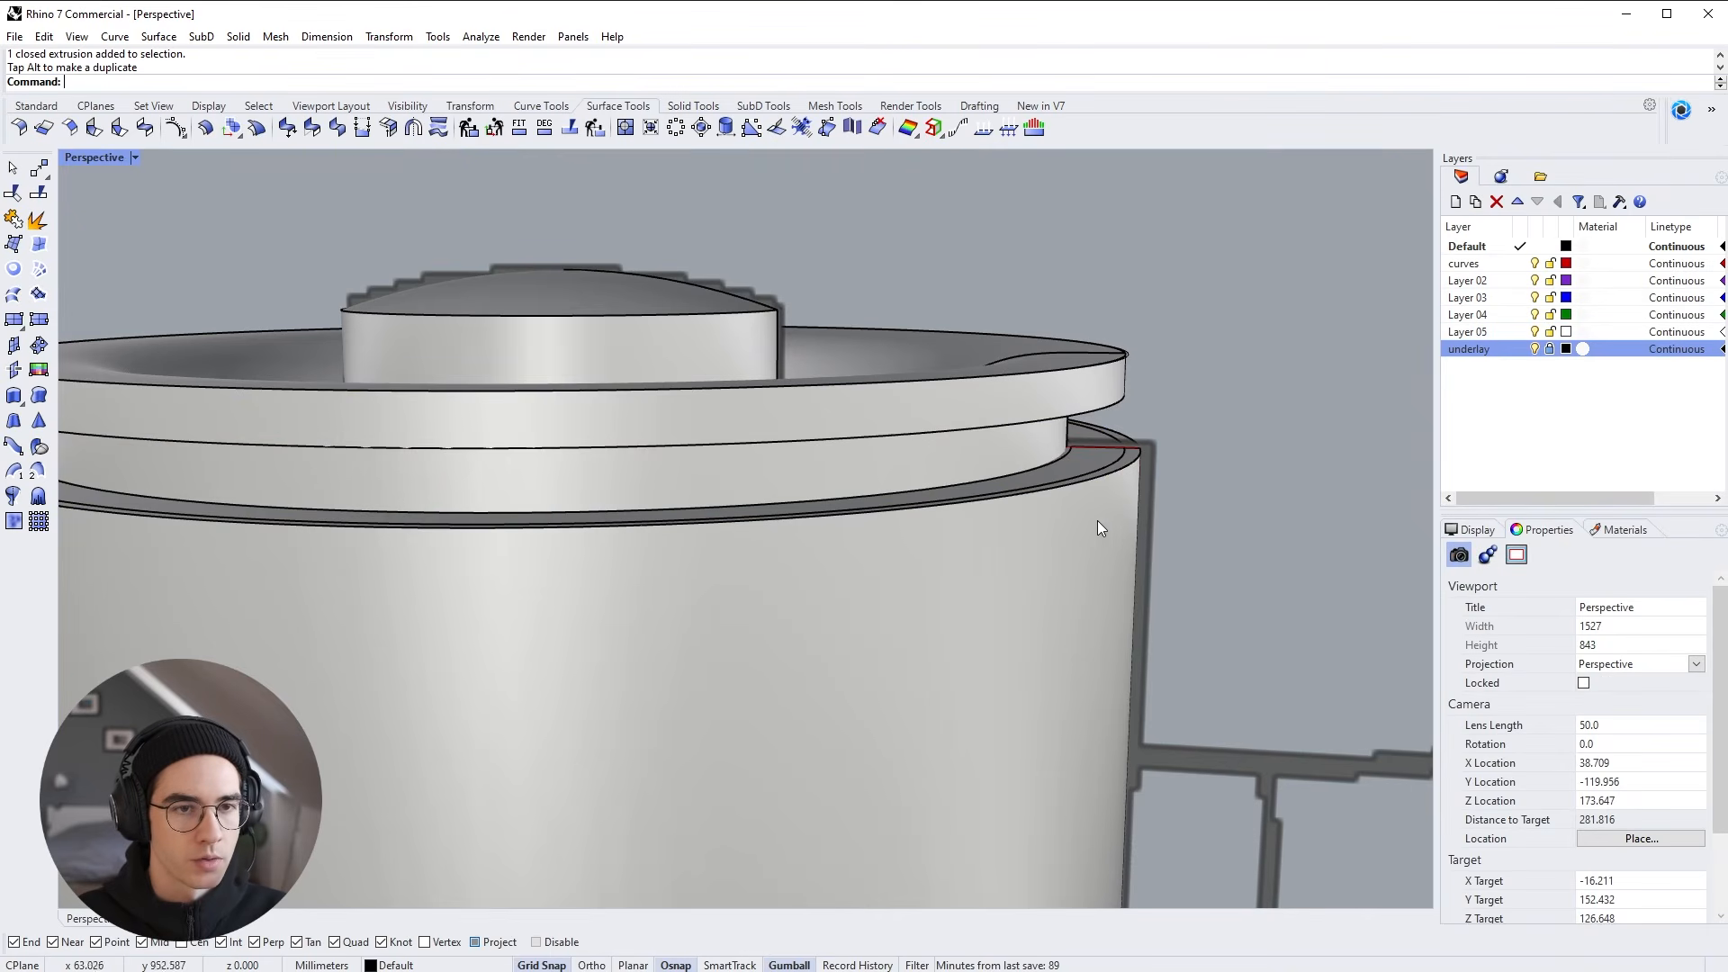
Boolean-subtract the disc from the kettle body with DeleteInput=Yes to cut a ledge for the lid inside the rim
{"action": "left_click", "coordinate": [1087, 474]}
{"action": "left_click", "coordinate": [1088, 472], "text": "shift"}
{"action": "left_click", "coordinate": [1161, 503]}
{"action": "left_click", "coordinate": [1126, 513]}
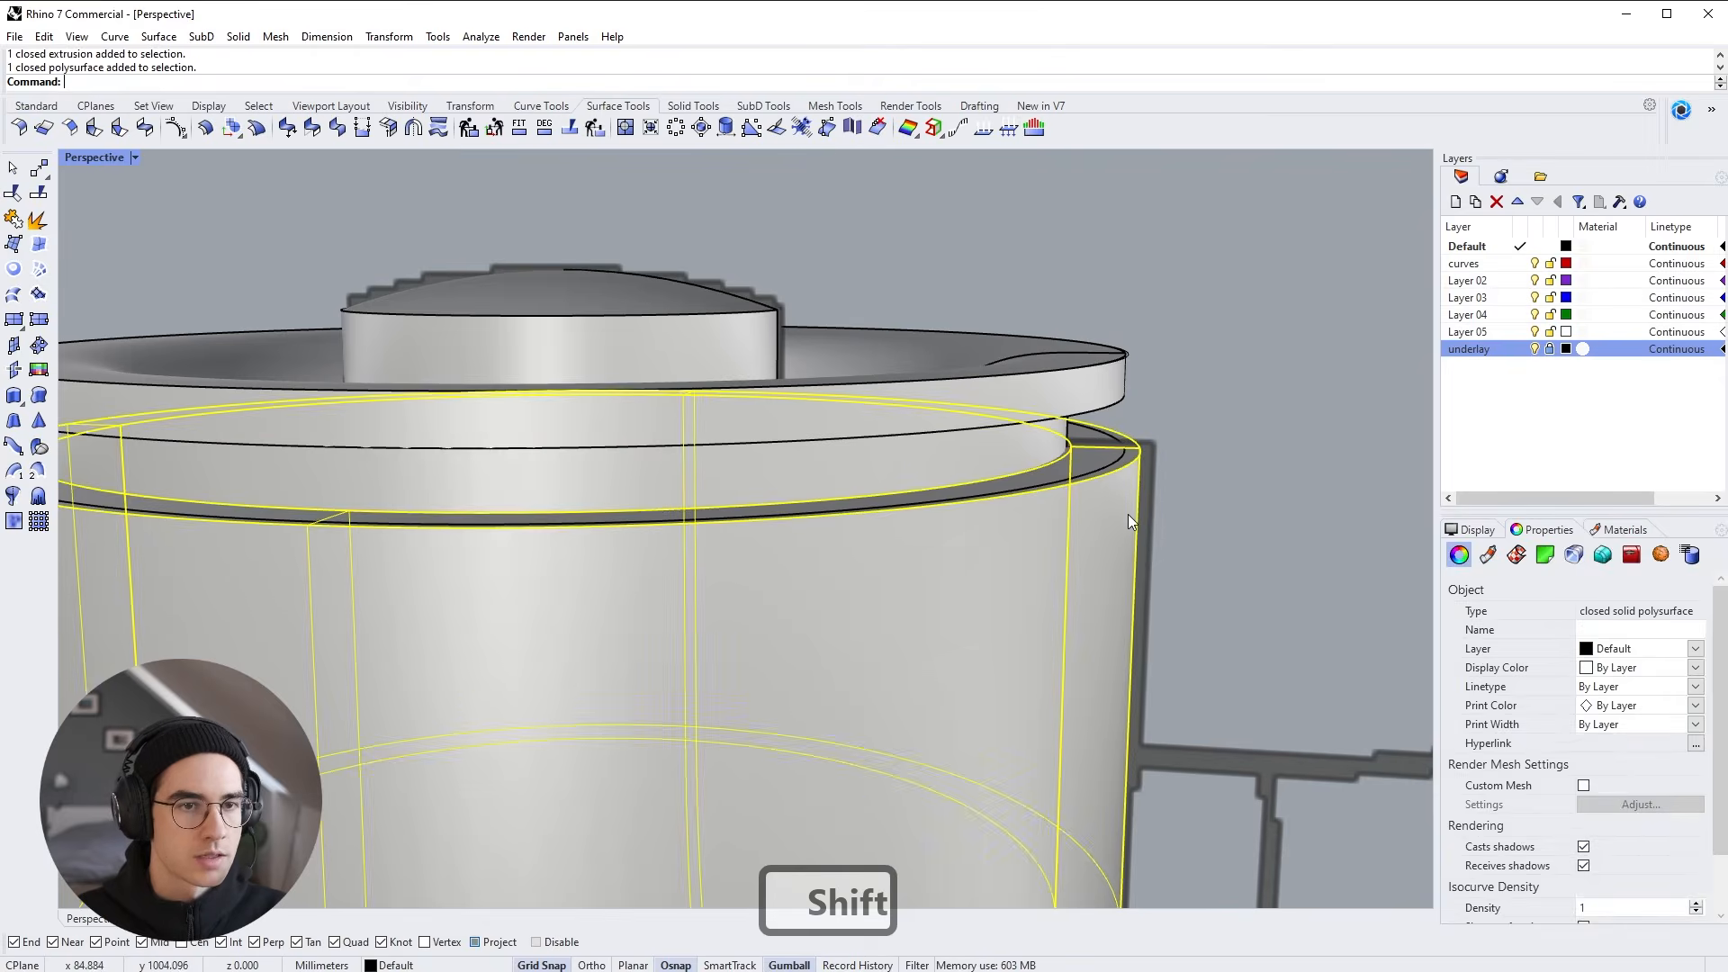
{"action": "left_click", "coordinate": [693, 106]}
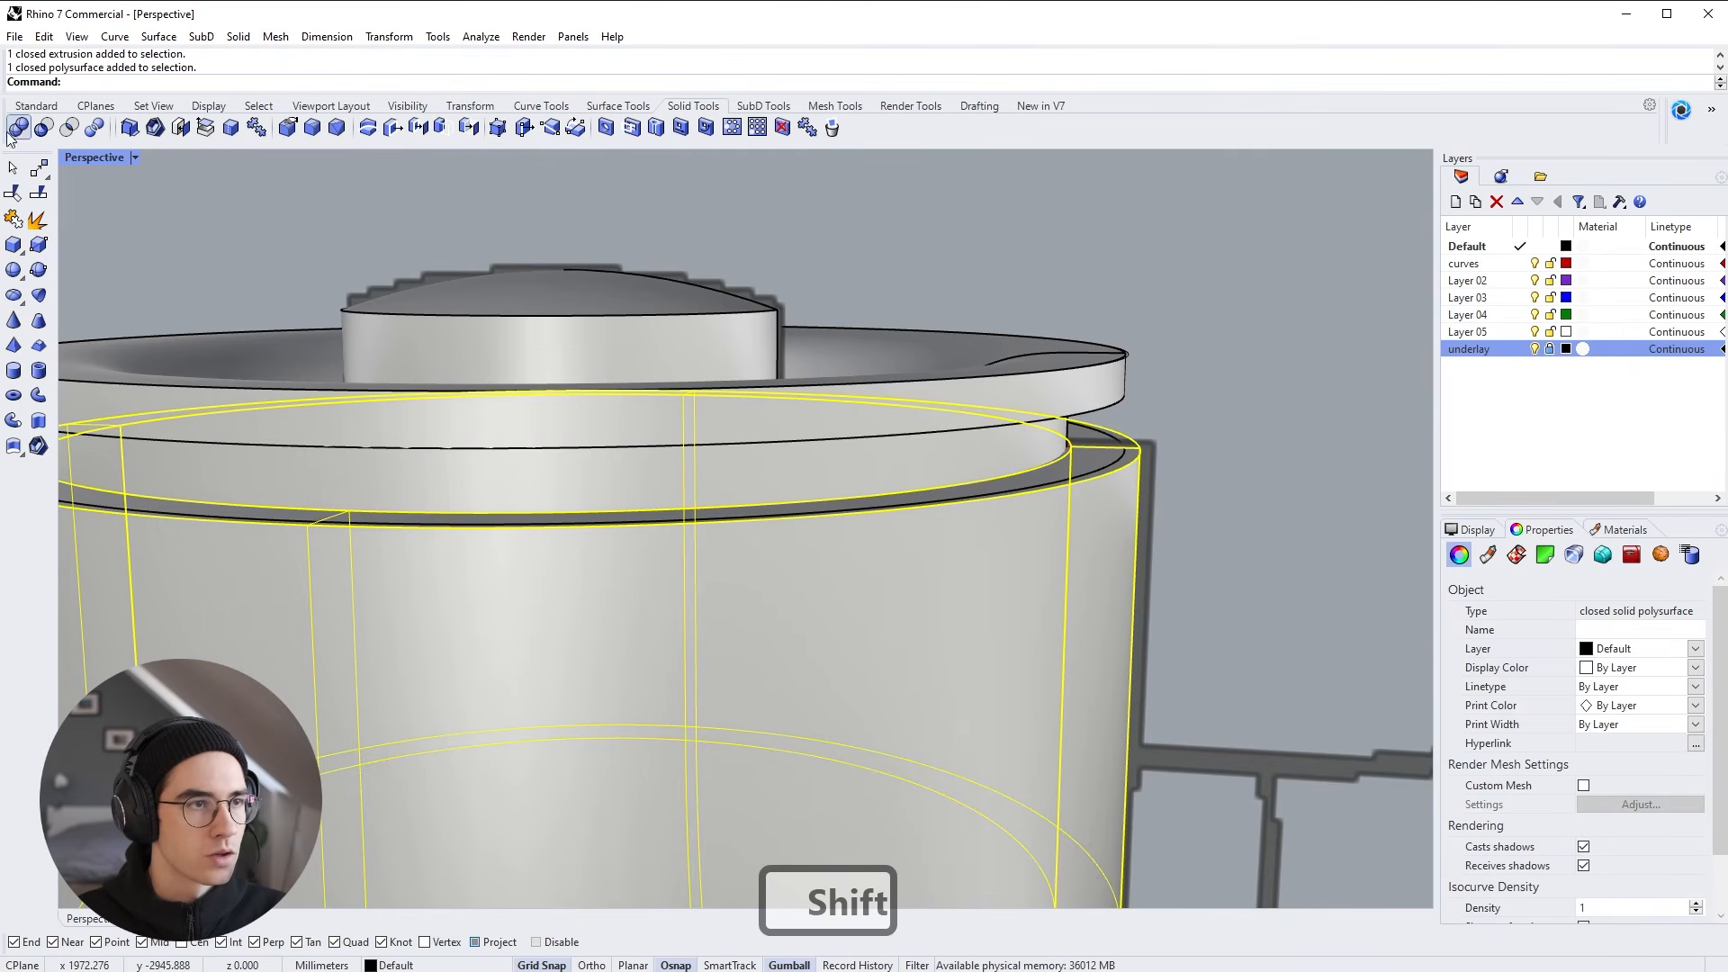
{"action": "left_click", "coordinate": [45, 128]}
{"action": "left_click", "coordinate": [1105, 463]}
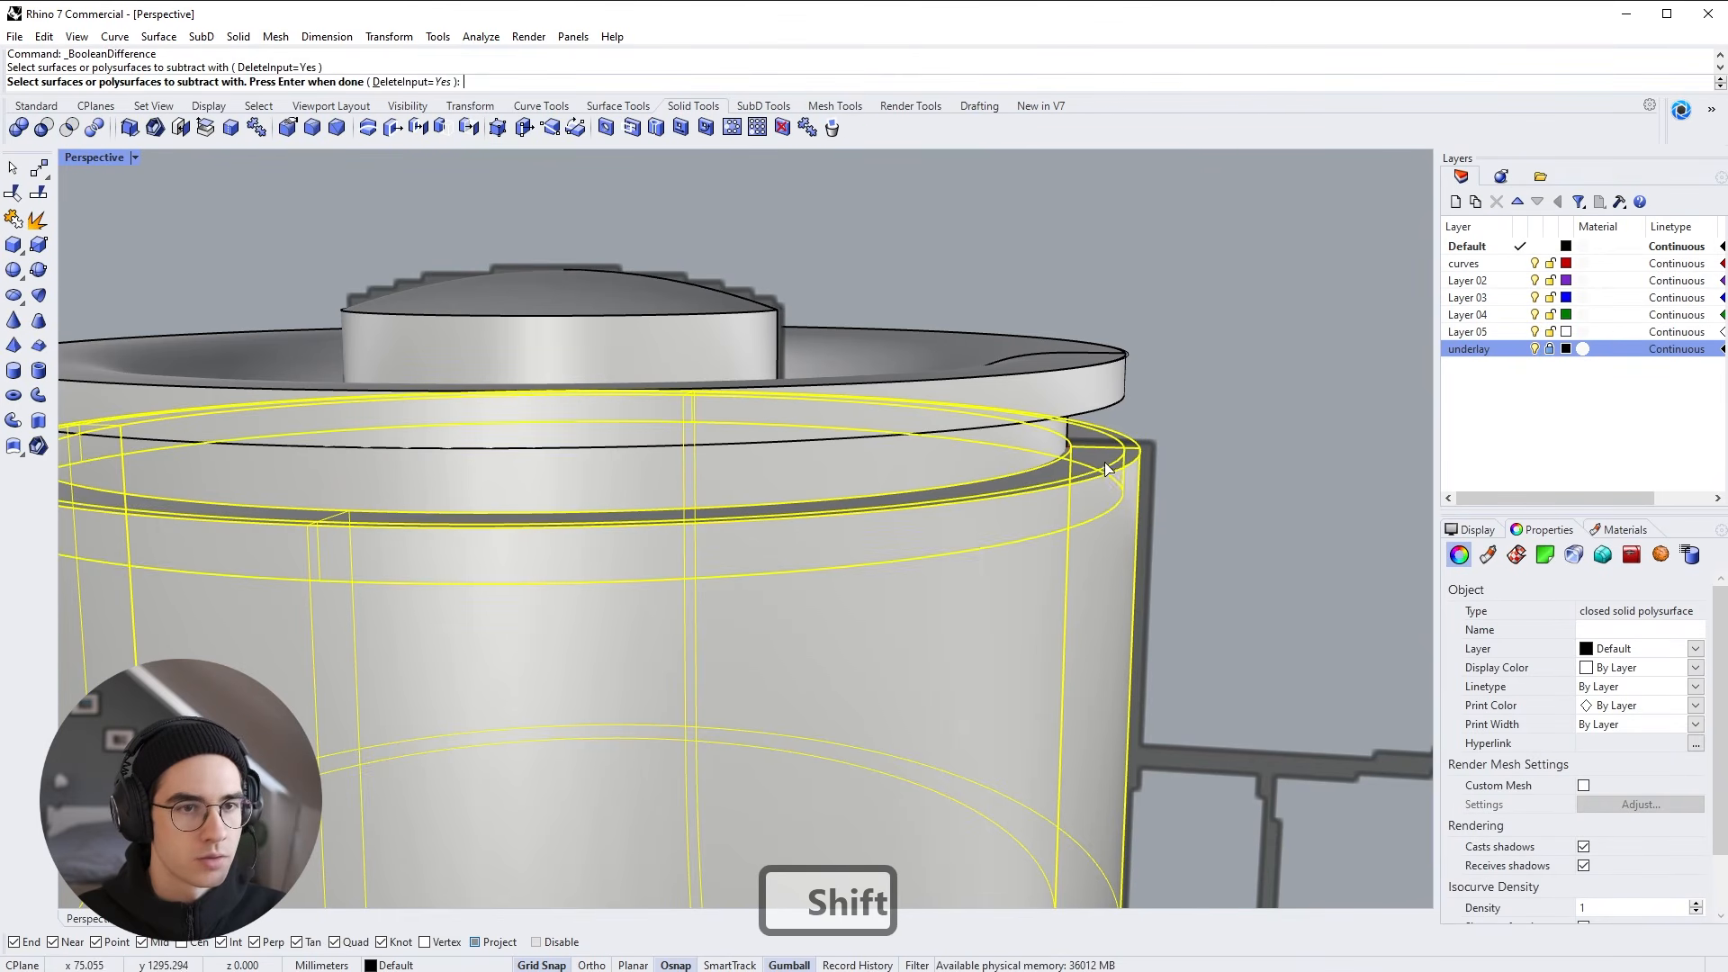
{"action": "right_click", "coordinate": [1220, 424]}
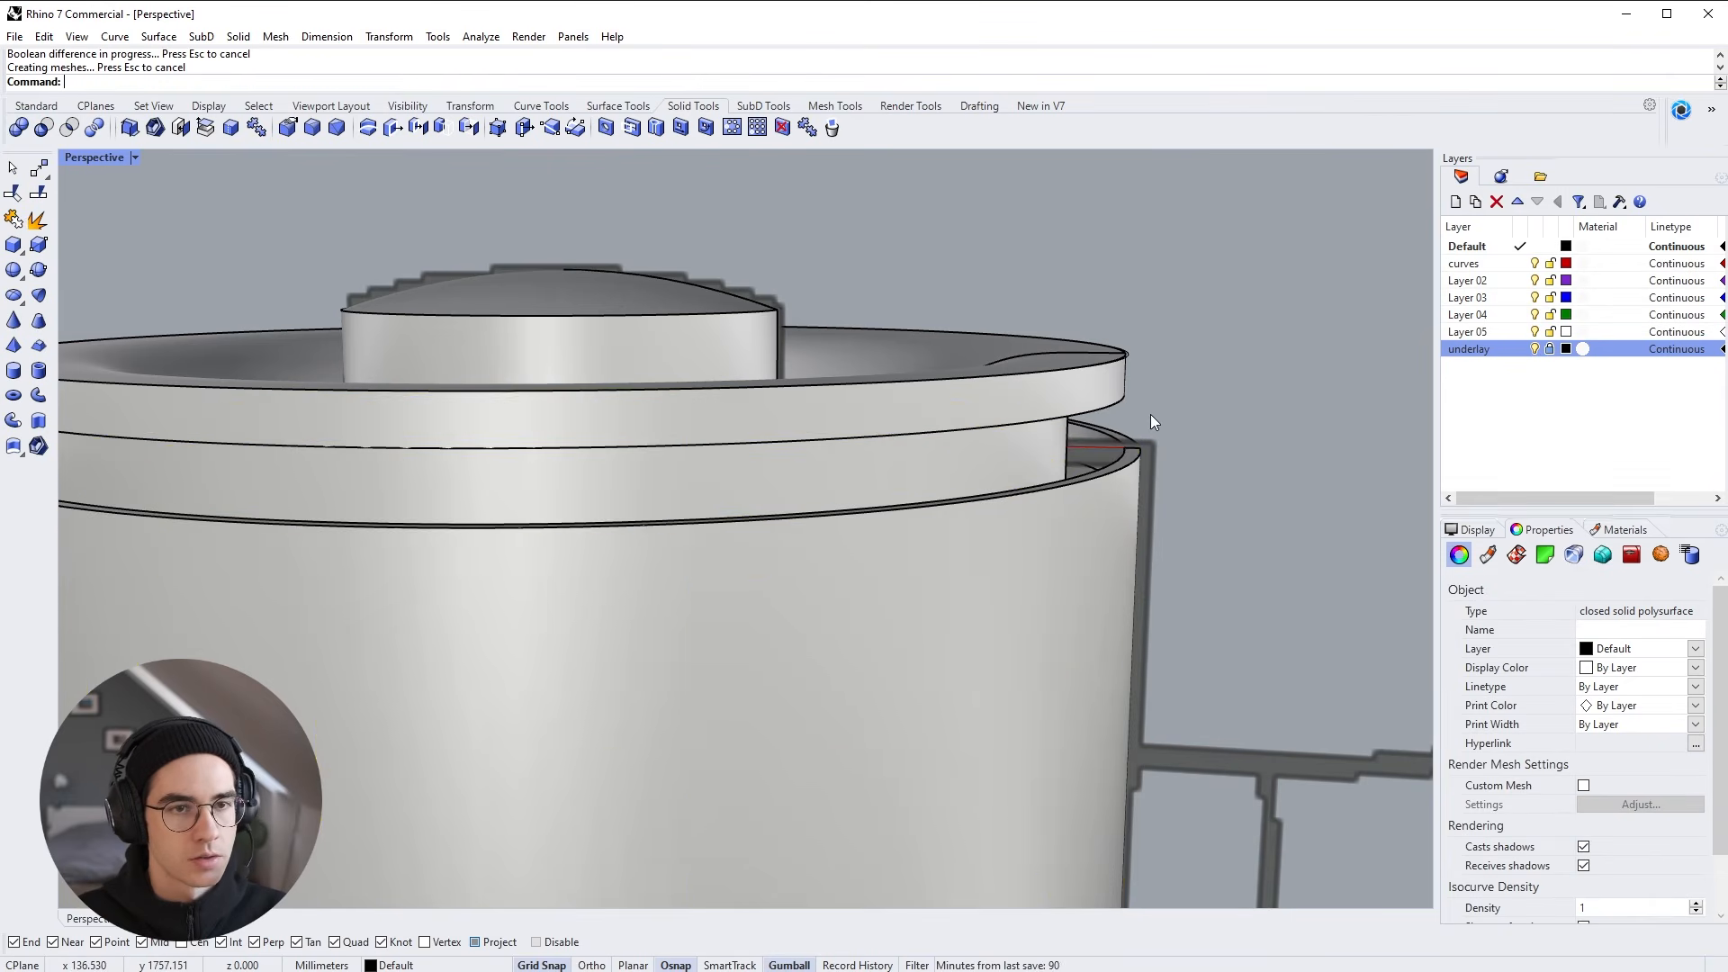
Hide the underlay layer and lower the lid onto the ledge in the kettle's rim
{"action": "left_click", "coordinate": [1534, 349]}
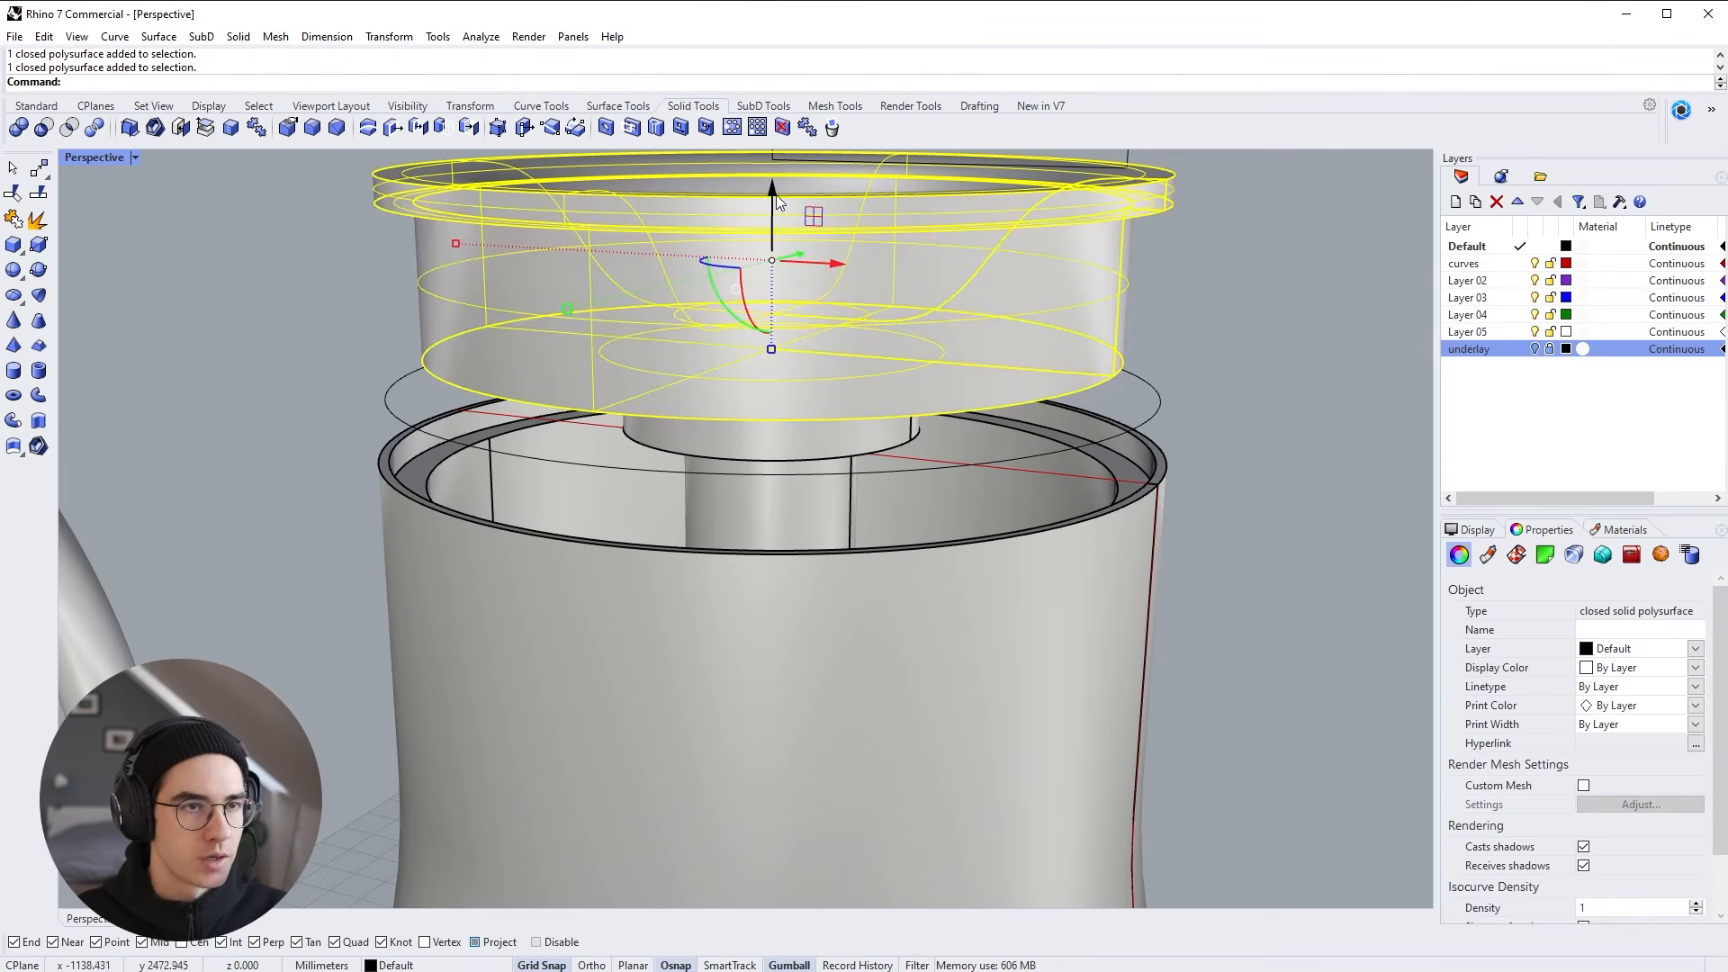
{"action": "left_click_drag", "start_coordinate": [779, 201], "coordinate": [756, 469]}
{"action": "key", "text": "Escape"}
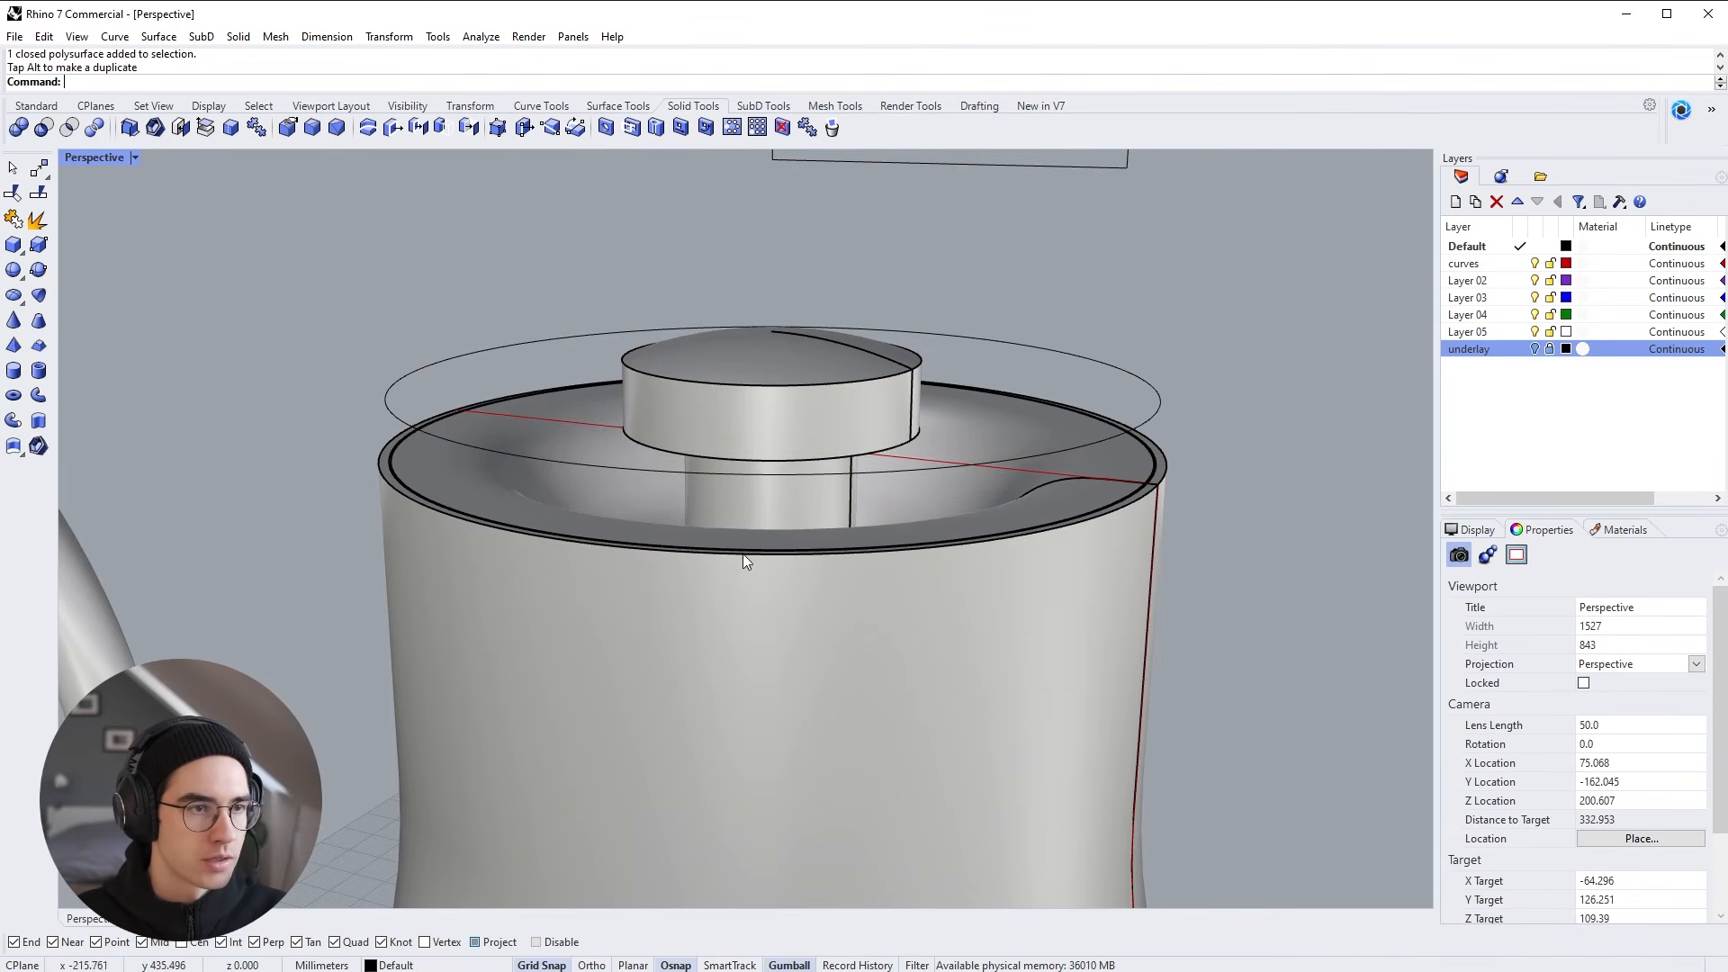
Select all curves in the model and move them to the "curves" layer
{"action": "scroll", "coordinate": [911, 571], "scroll_direction": "down", "scroll_amount": 5}
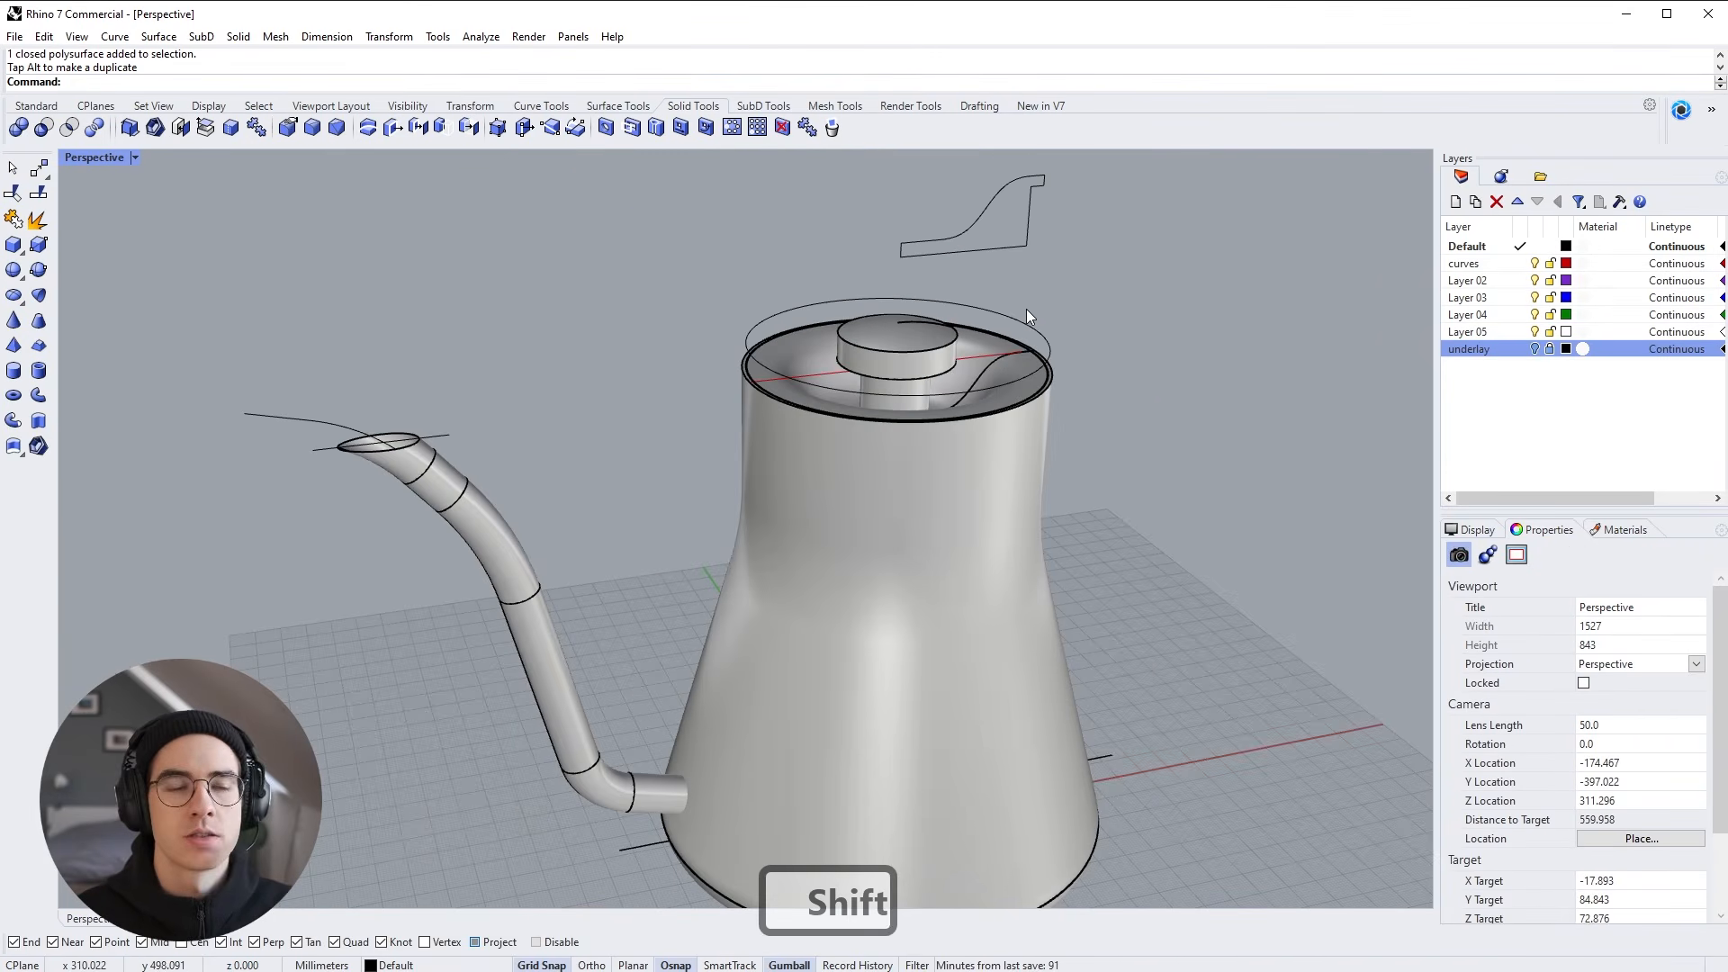
{"action": "left_click", "coordinate": [1012, 247]}
{"action": "left_click", "coordinate": [1084, 315]}
{"action": "left_click", "coordinate": [1016, 317]}
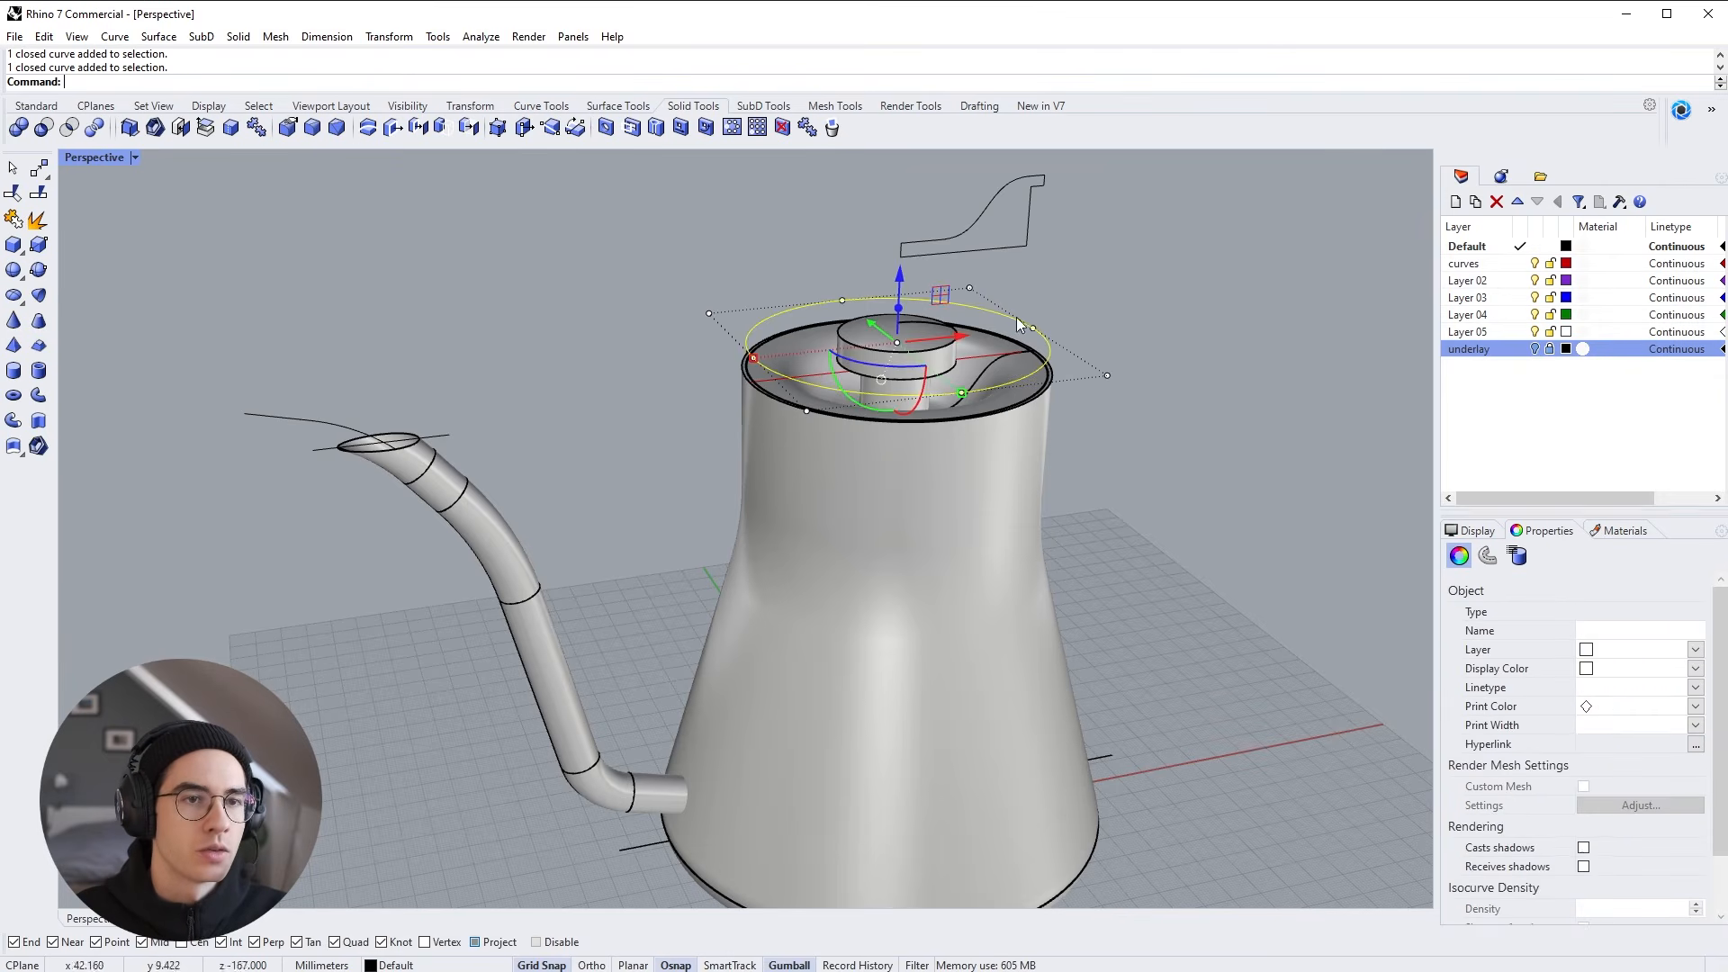
{"action": "left_click", "coordinate": [1130, 326]}
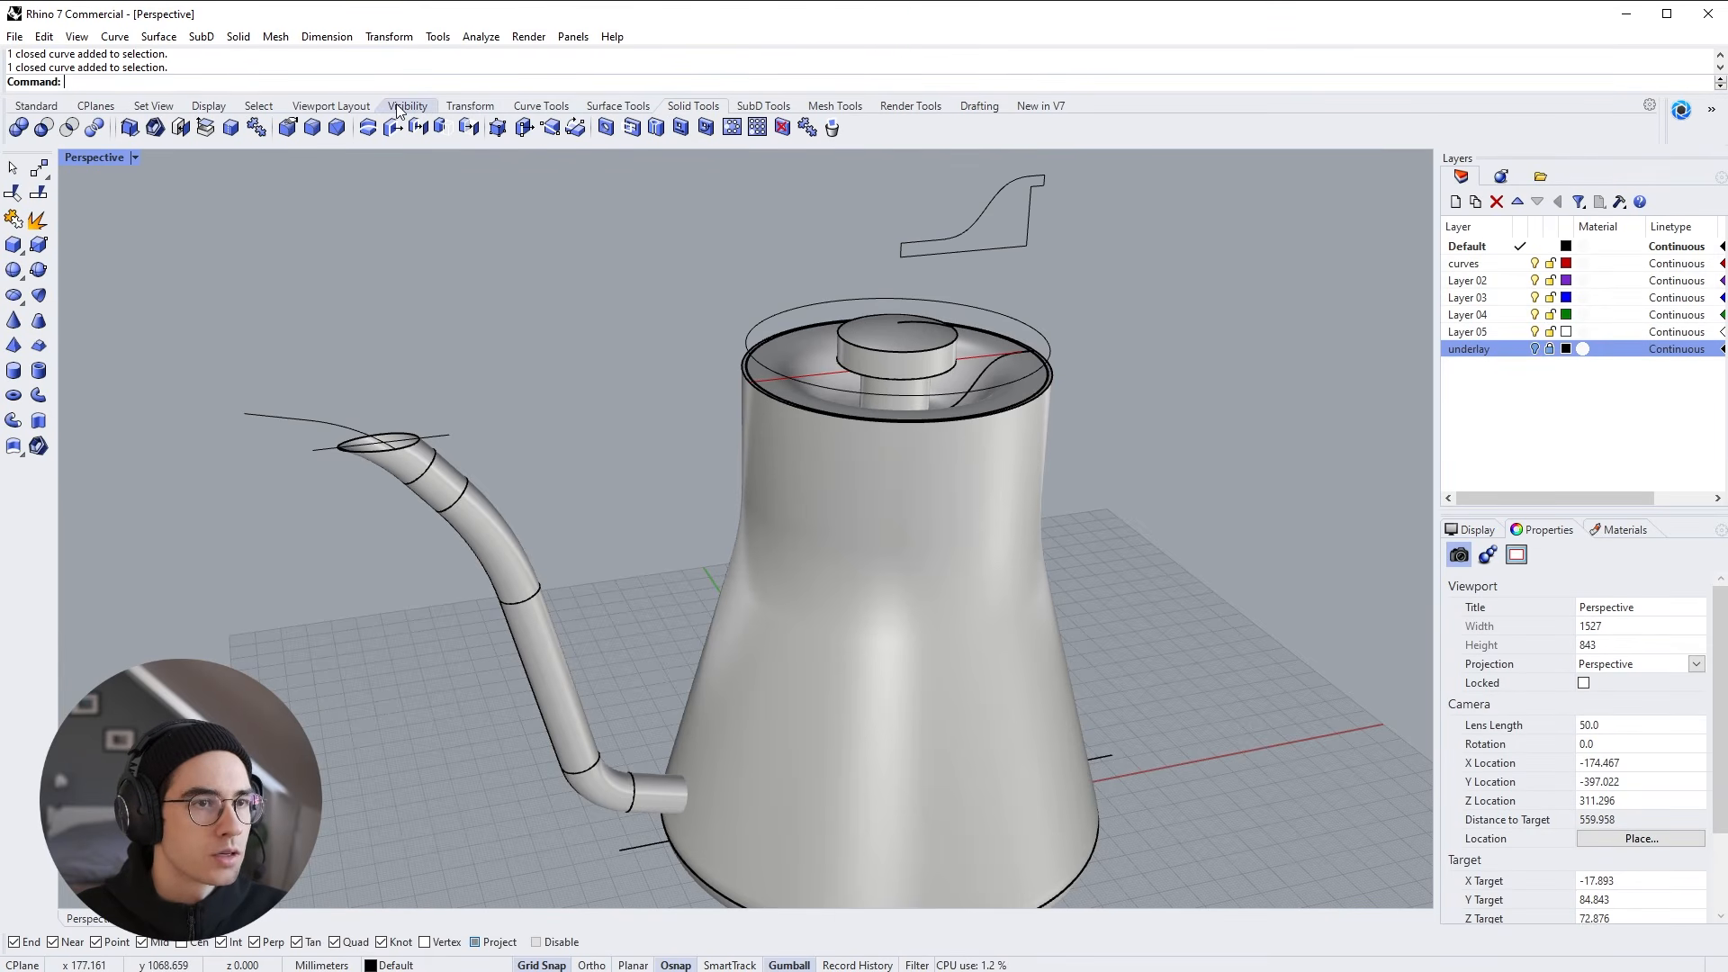
{"action": "left_click", "coordinate": [259, 106]}
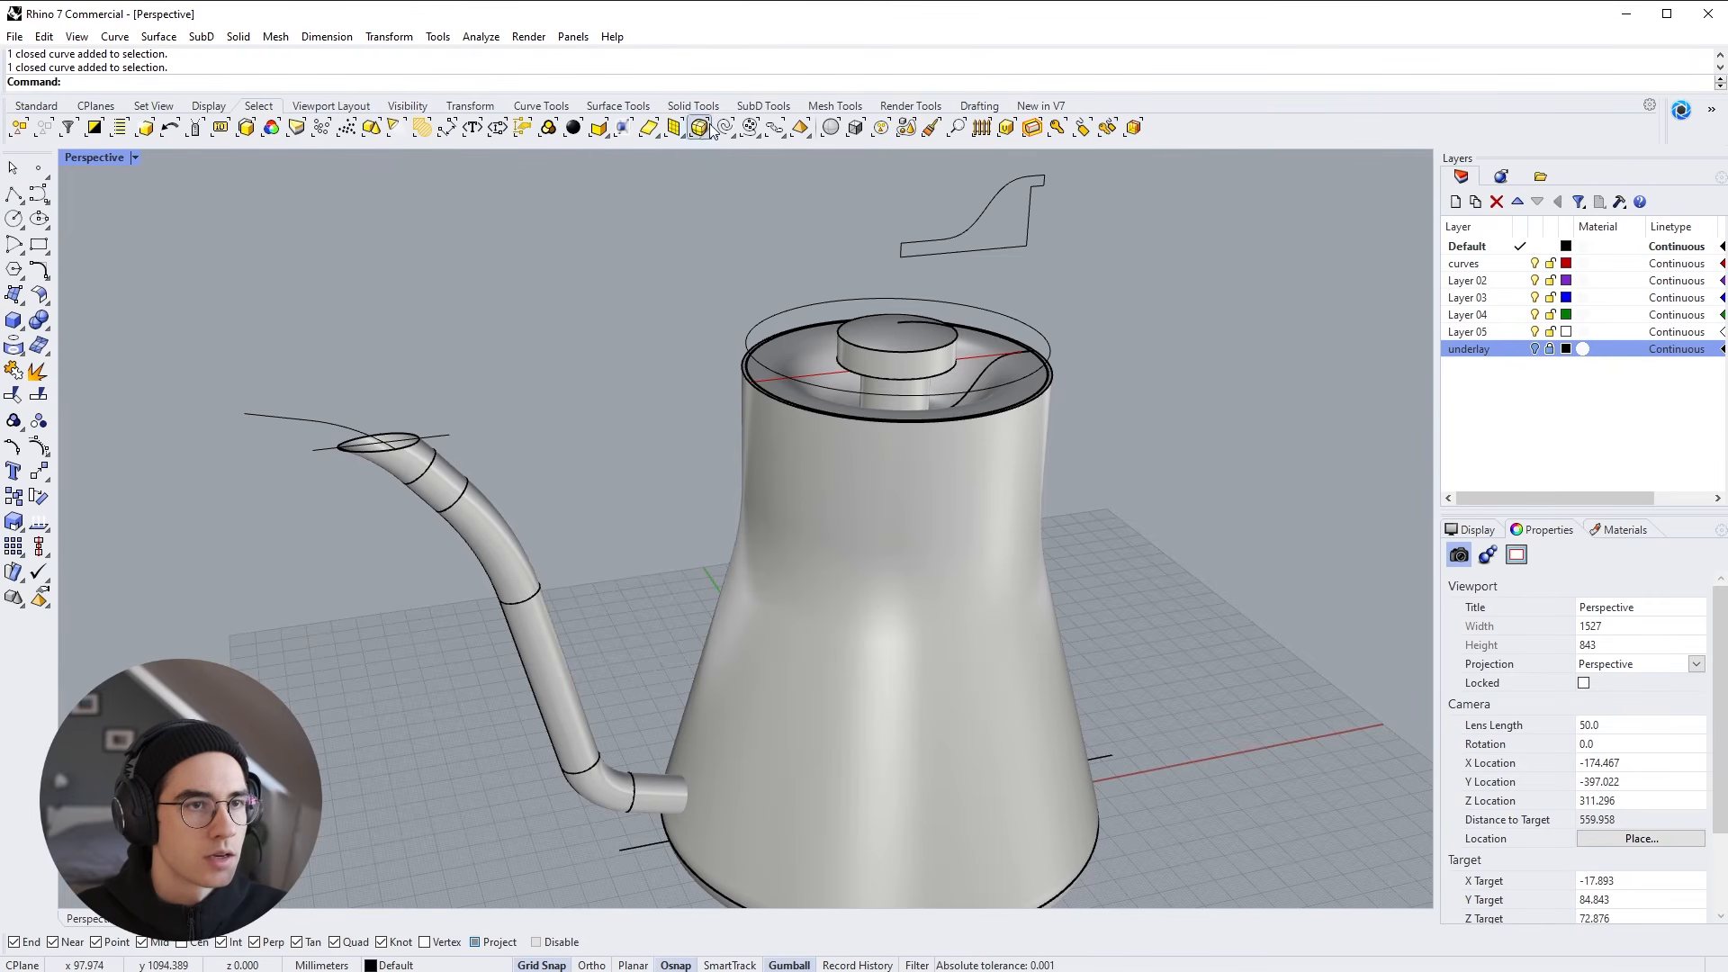
{"action": "left_click", "coordinate": [710, 128]}
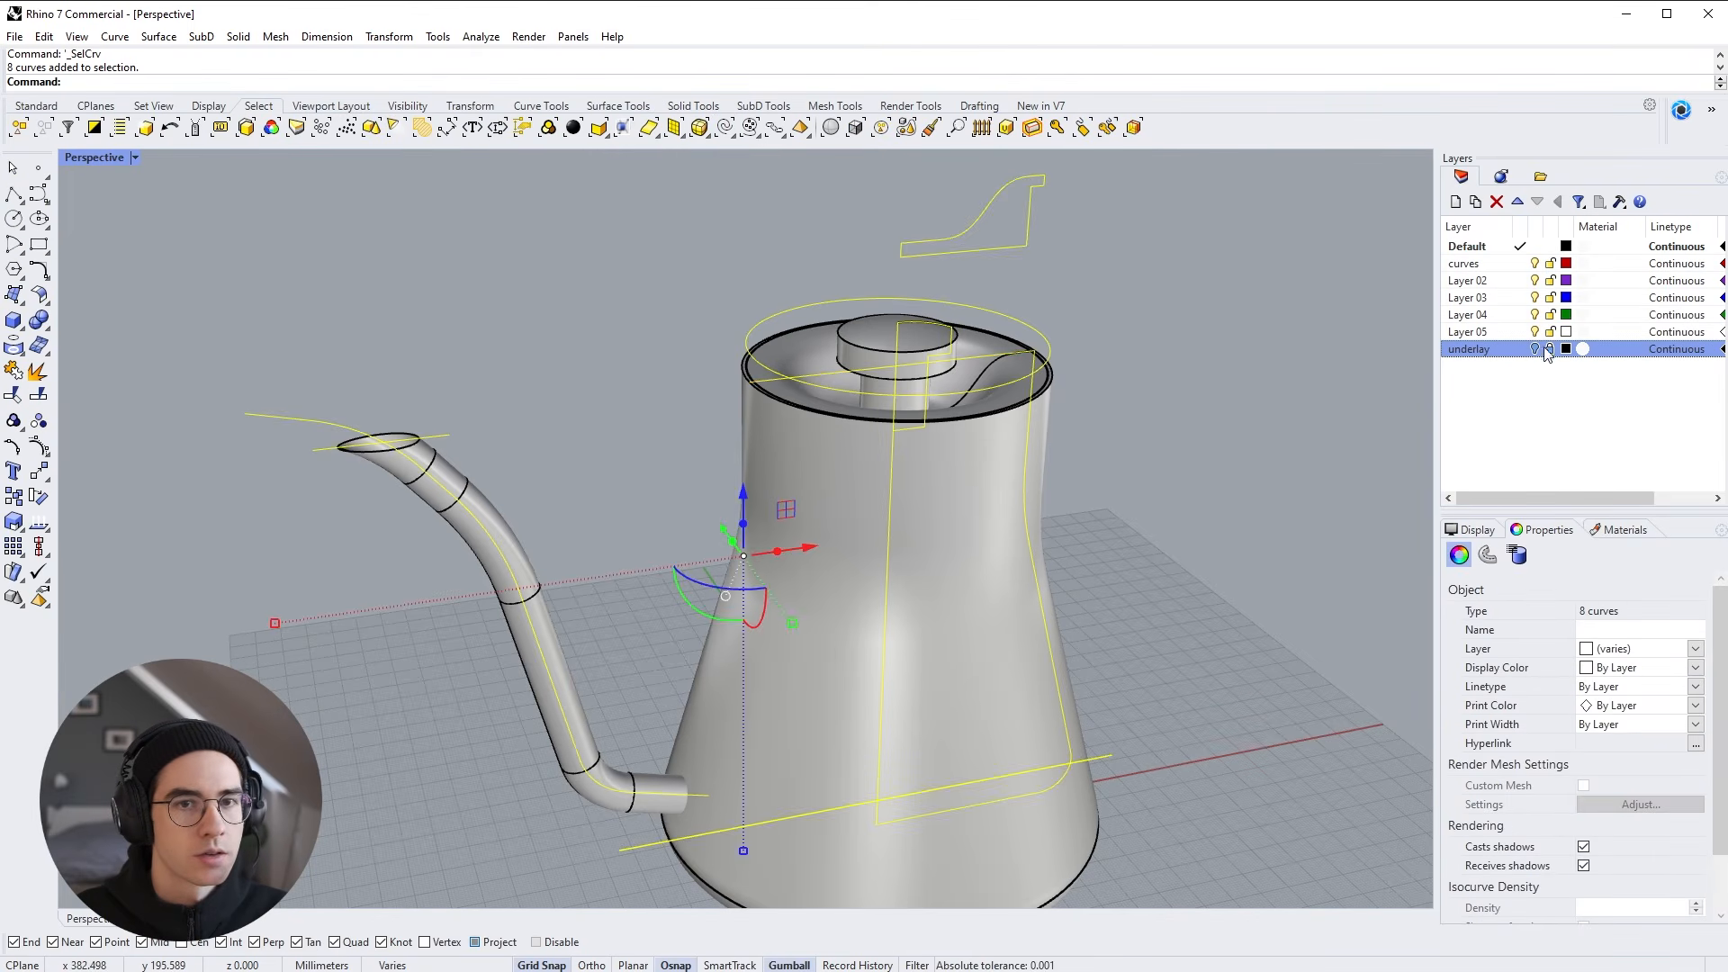
{"action": "right_click", "coordinate": [1467, 267]}
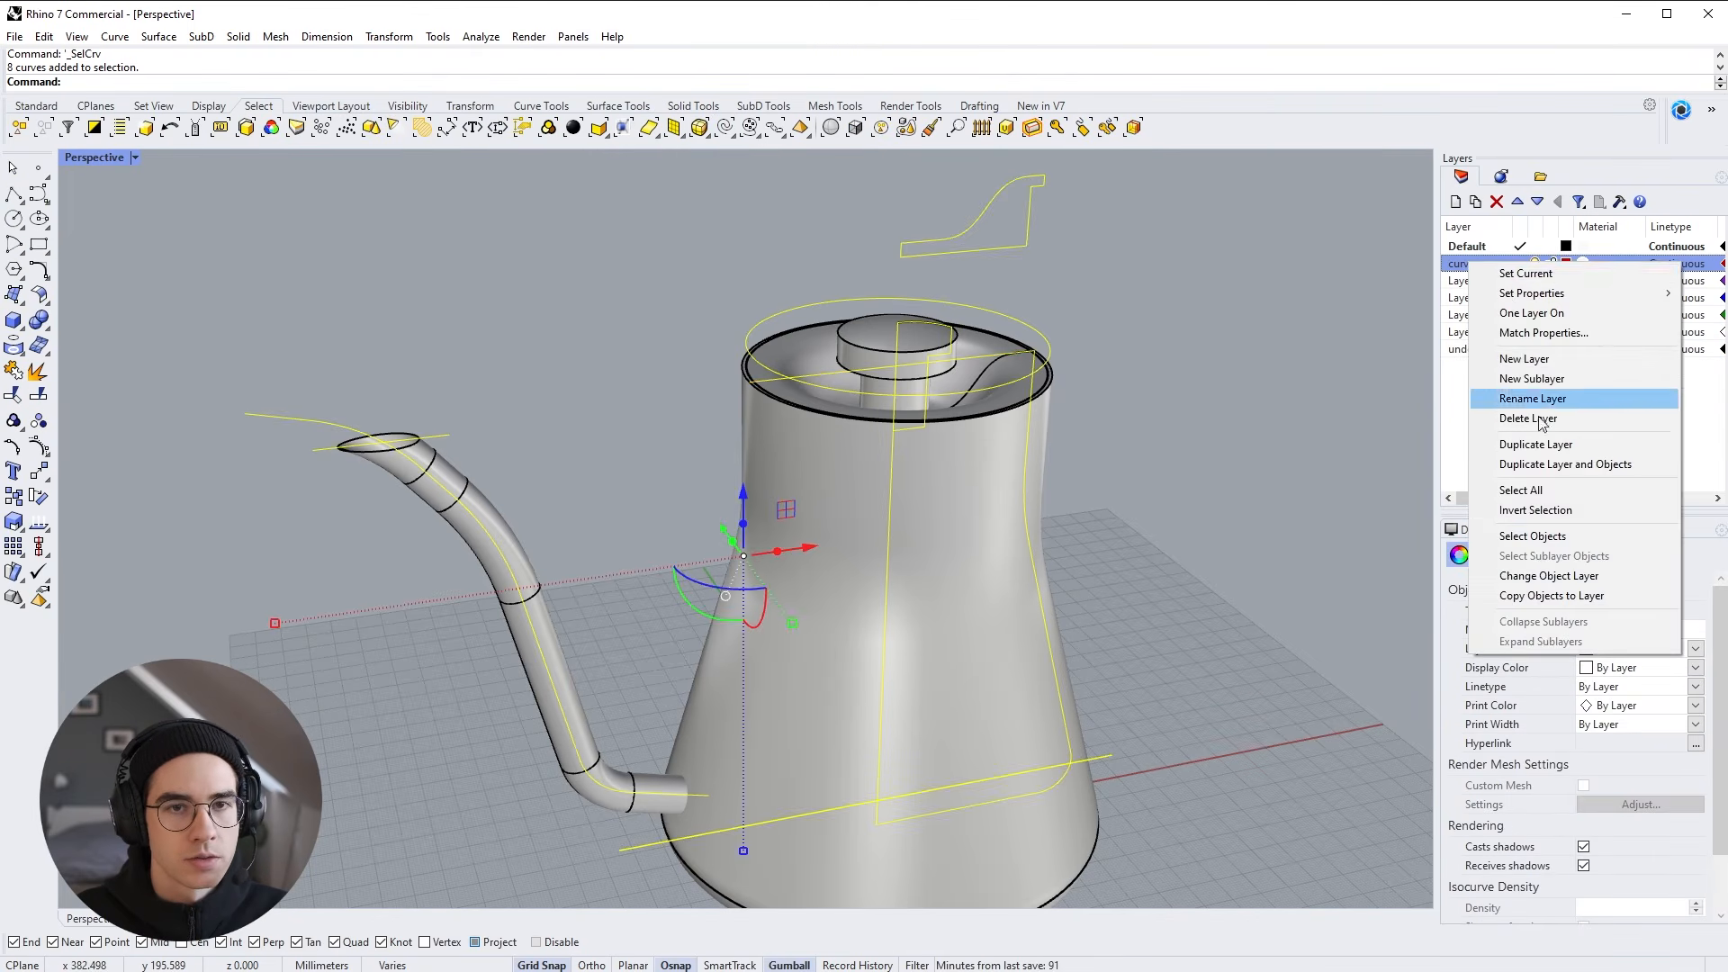
{"action": "left_click", "coordinate": [1521, 576]}
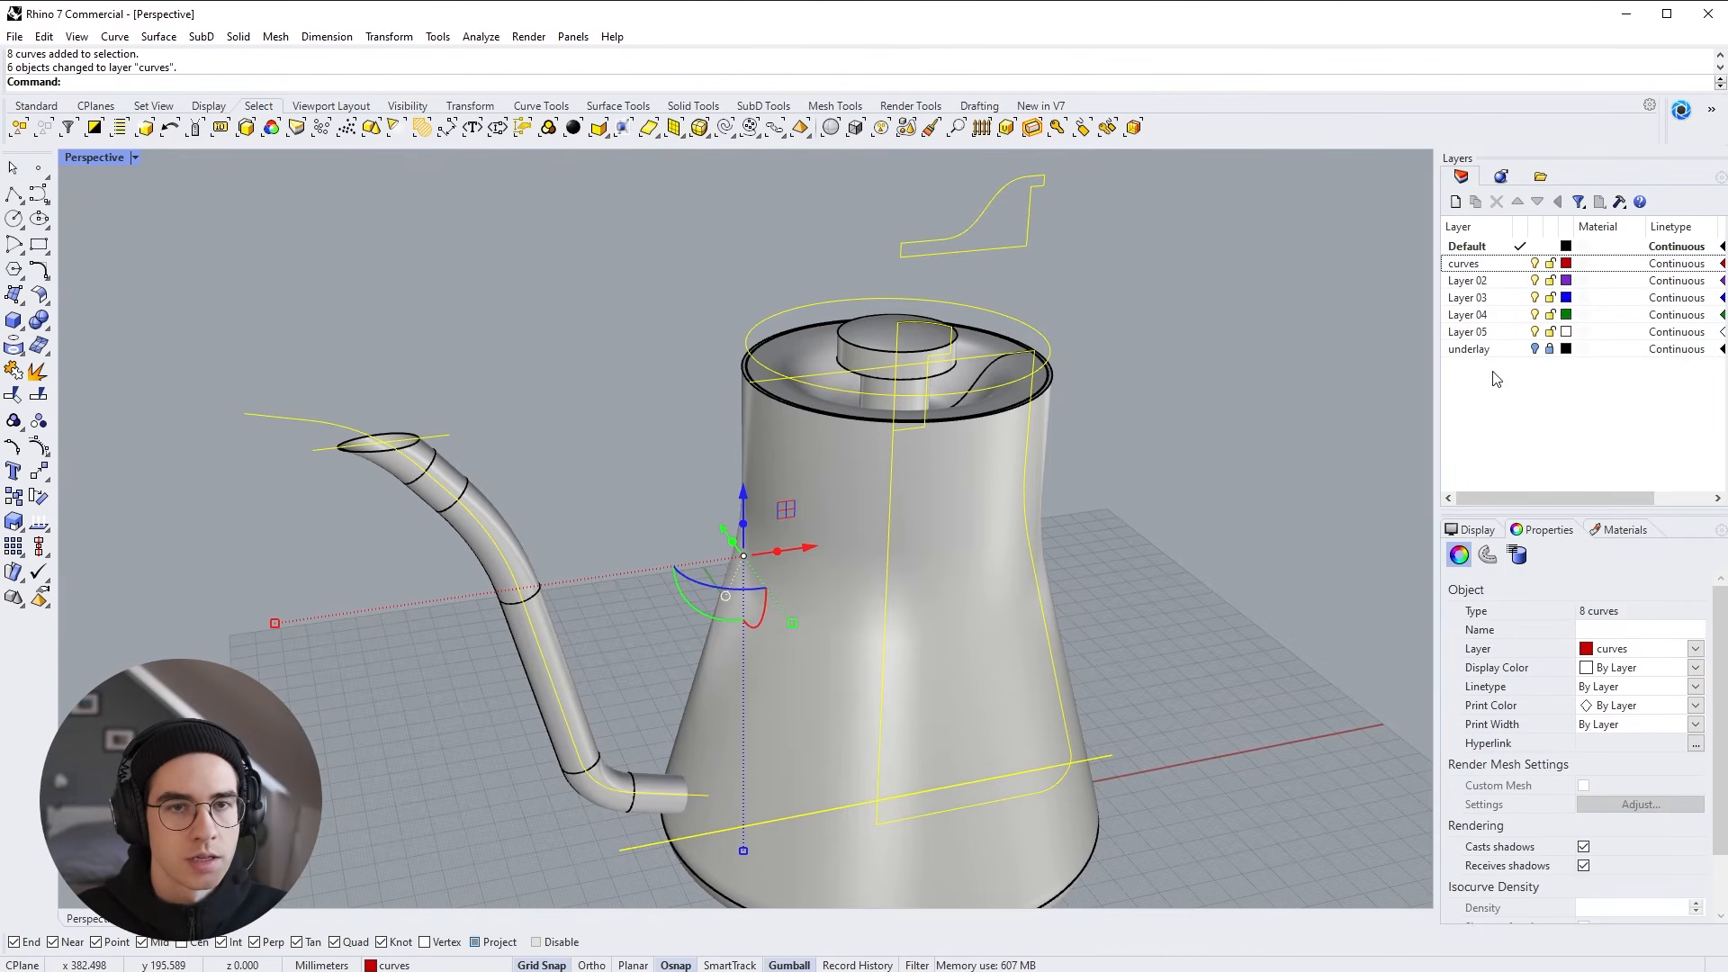
Hide the "curves" layer so only the kettle's solid parts are displayed
{"action": "left_click", "coordinate": [1535, 264]}
{"action": "scroll", "coordinate": [633, 480], "scroll_direction": "up", "scroll_amount": 5}
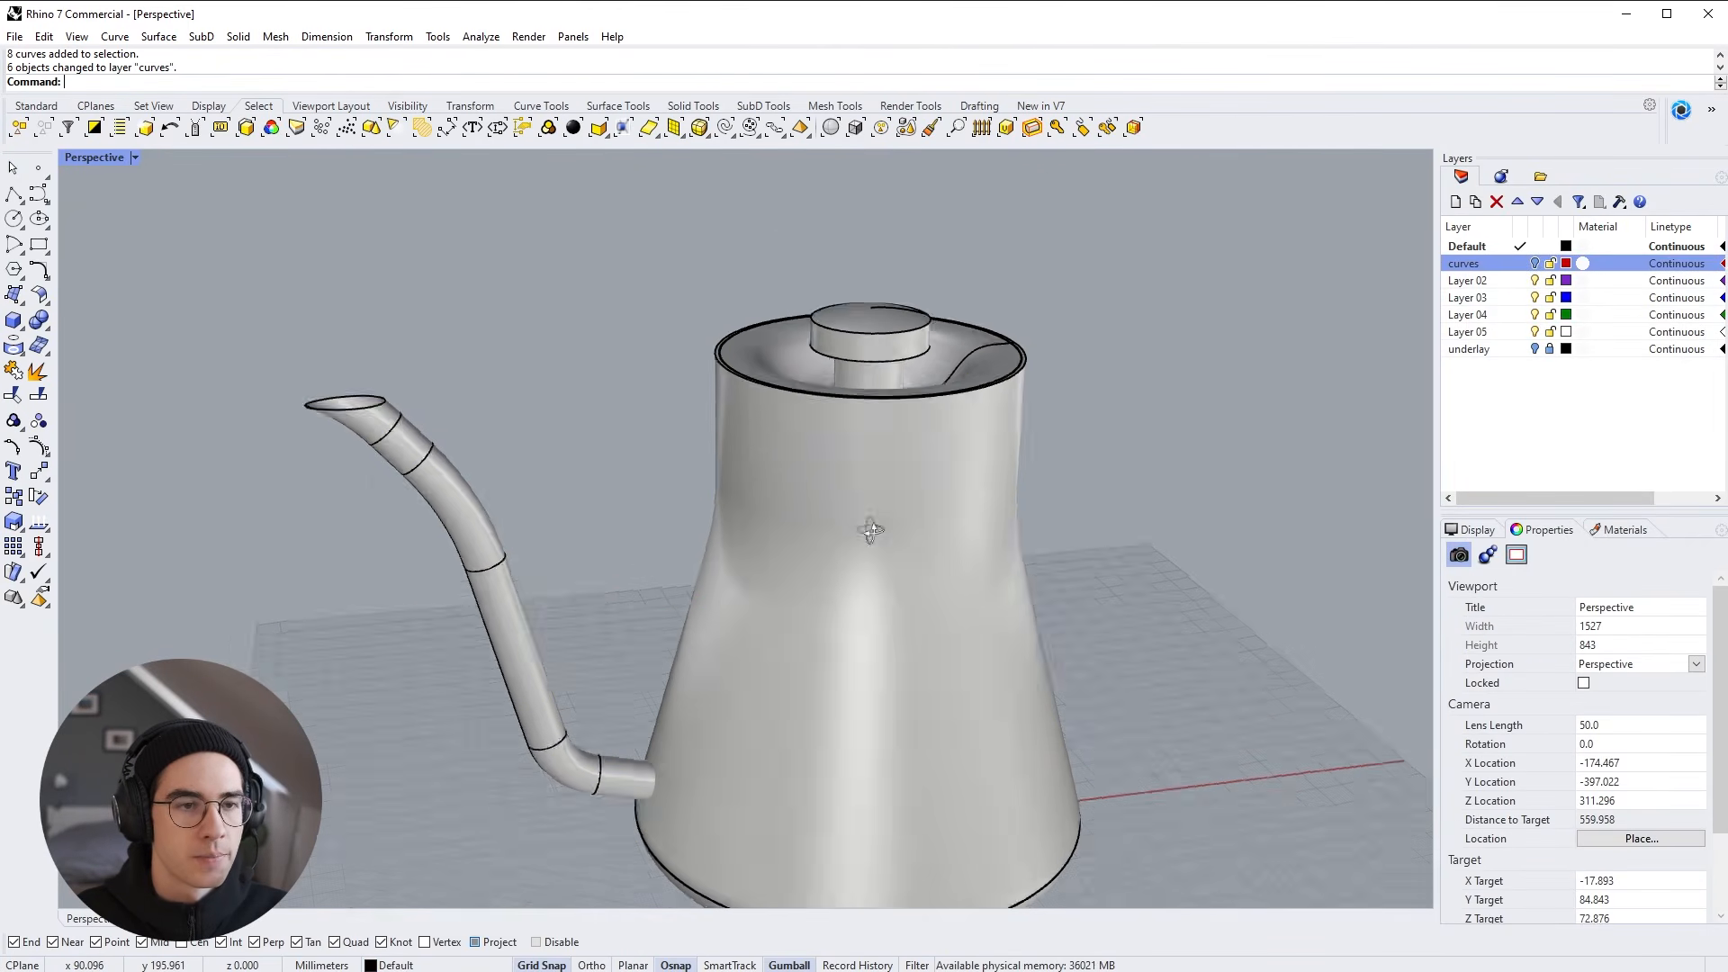
{"action": "right_click_drag", "start_coordinate": [632, 479], "coordinate": [967, 635]}
{"action": "right_click_drag", "start_coordinate": [968, 634], "coordinate": [894, 590], "text": "shift"}
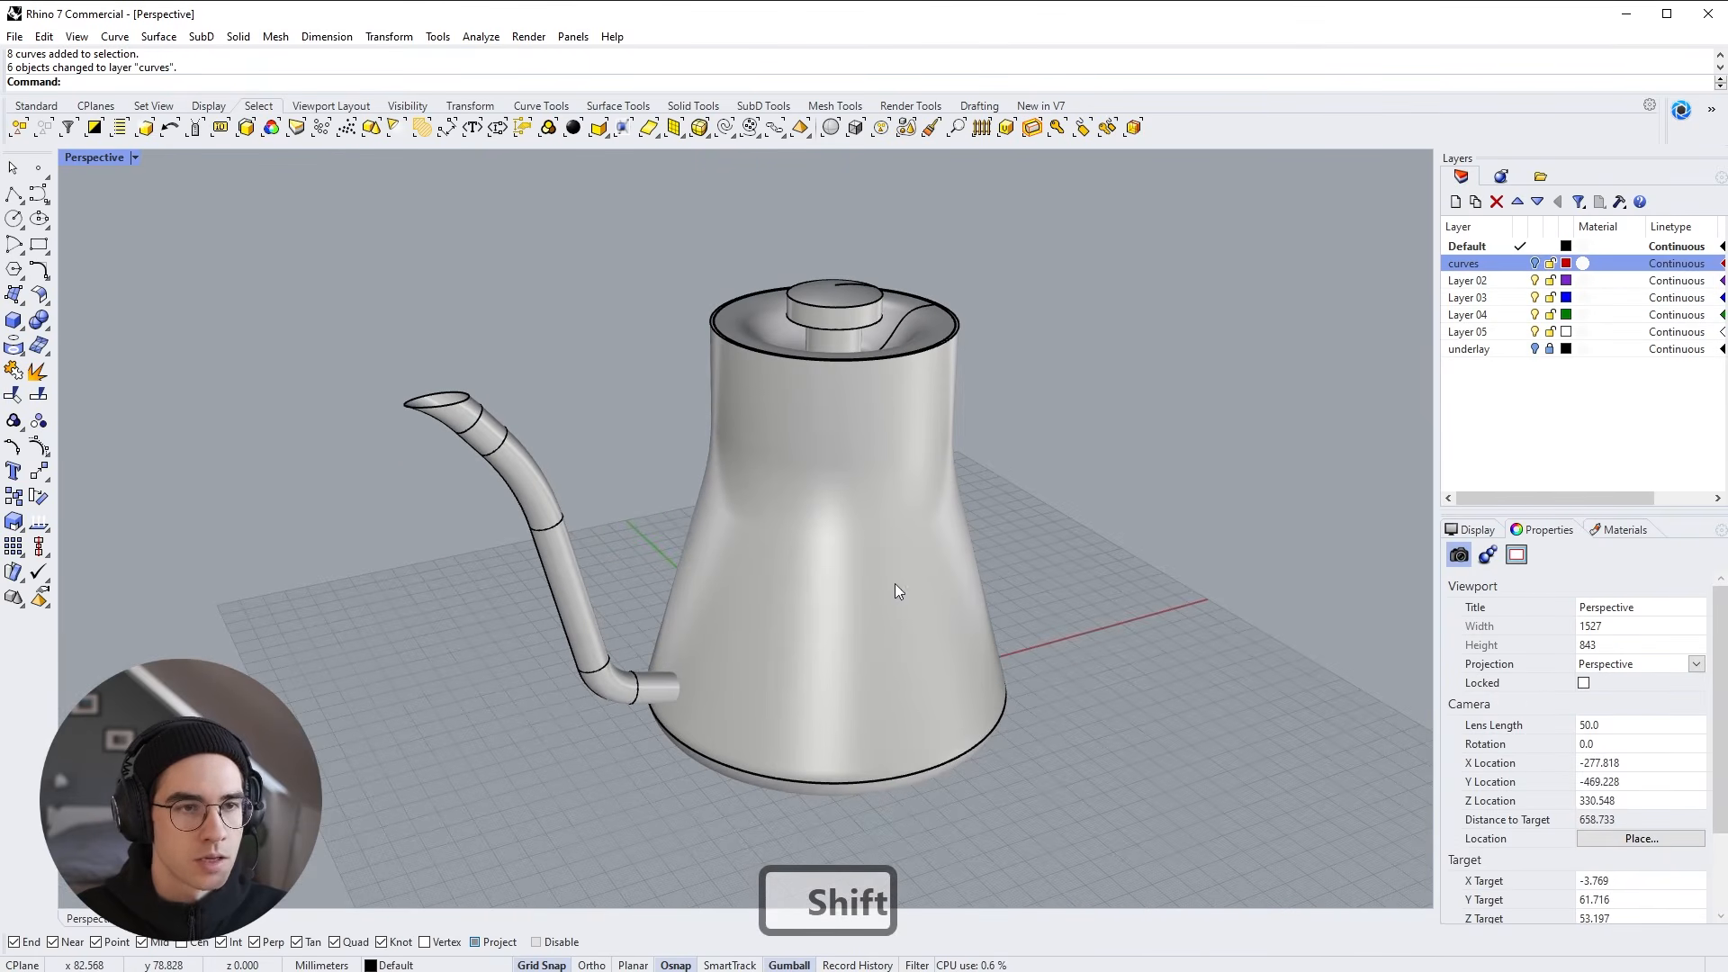
{"action": "left_click", "coordinate": [1535, 264]}
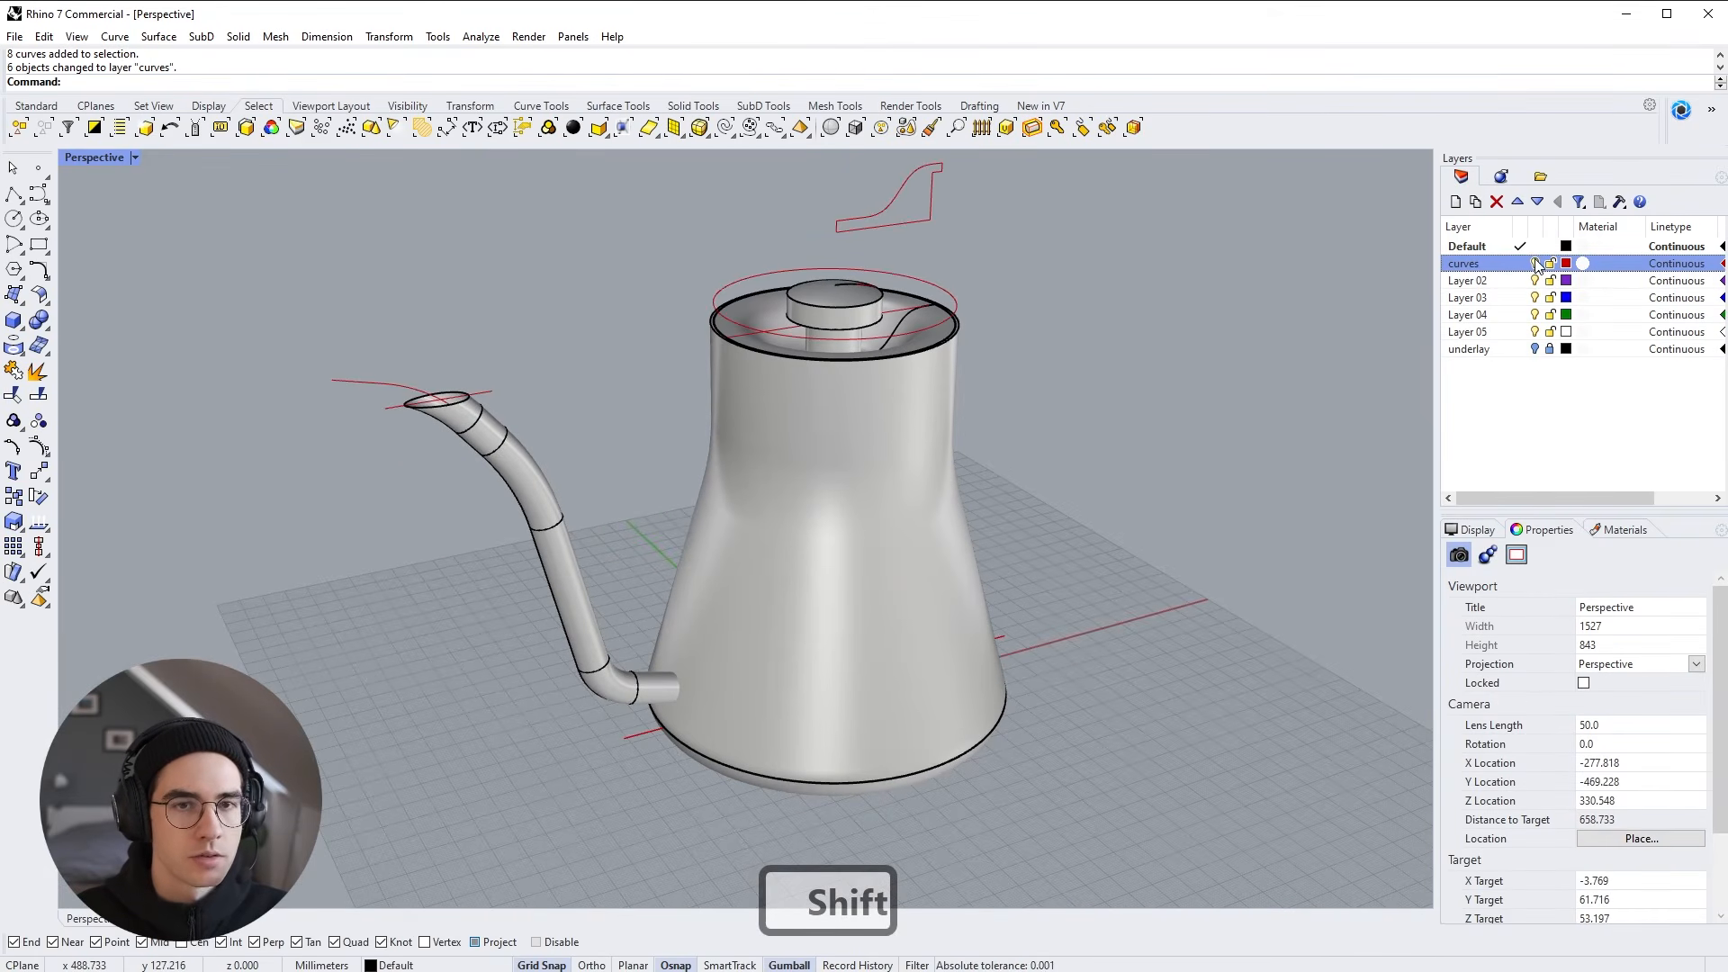
{"action": "left_click", "coordinate": [1535, 264]}
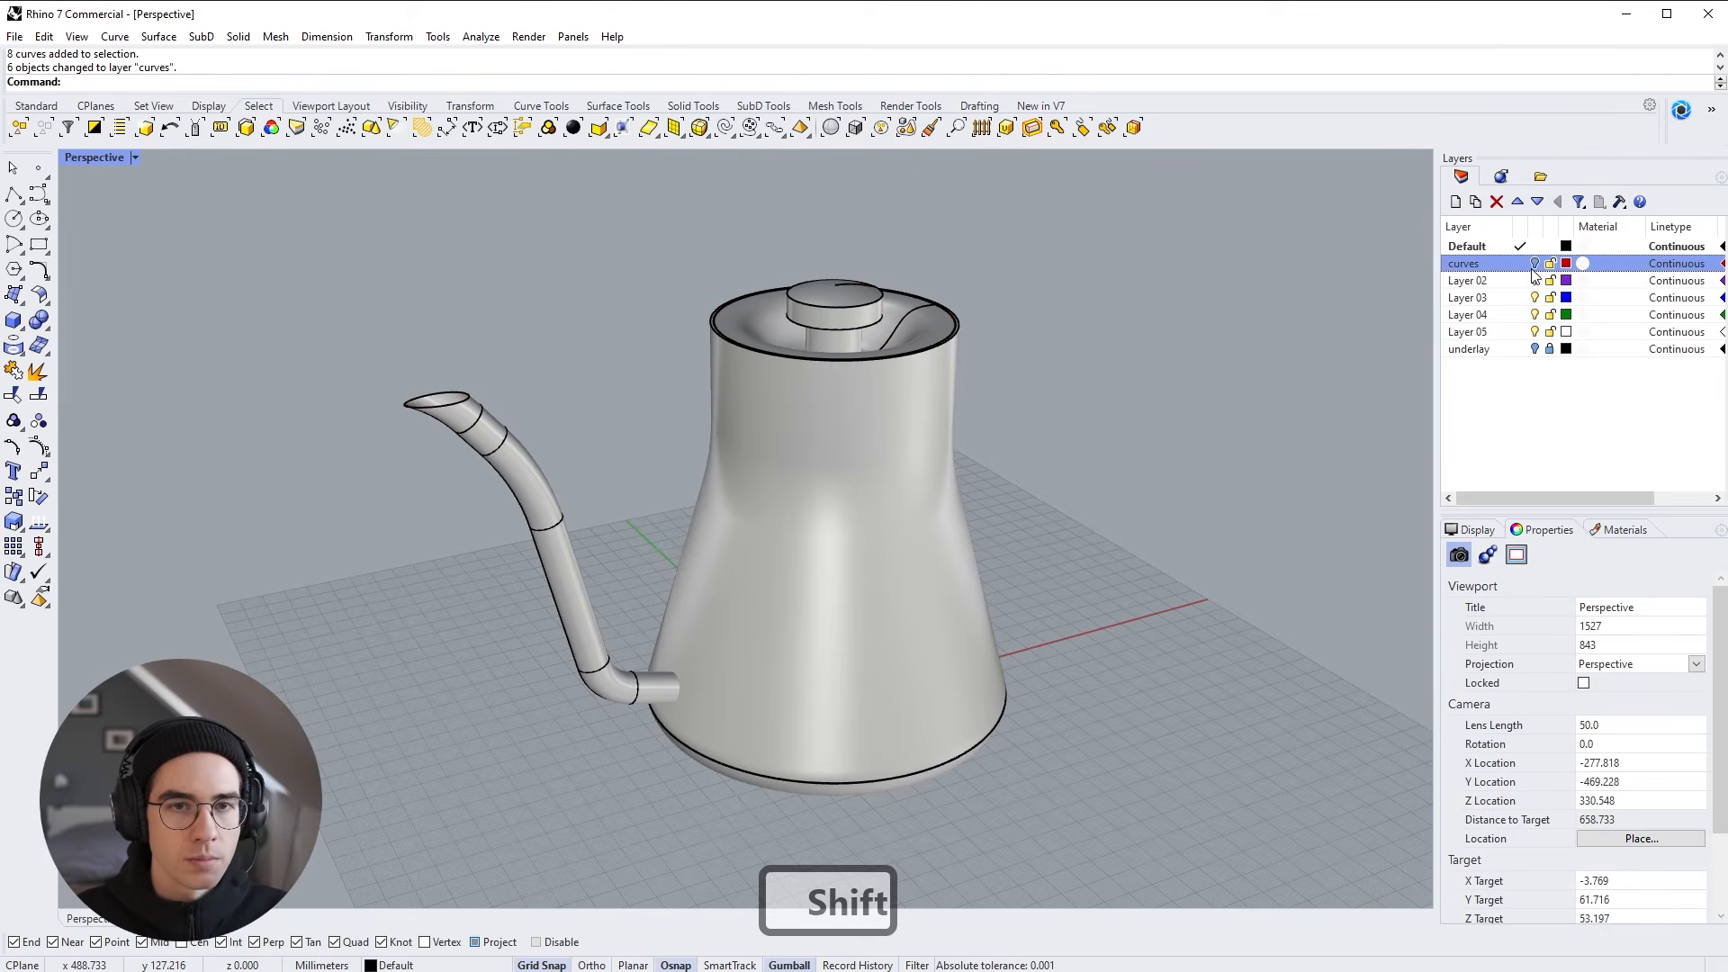
{"action": "left_click", "coordinate": [1535, 263]}
{"action": "left_click", "coordinate": [1535, 264]}
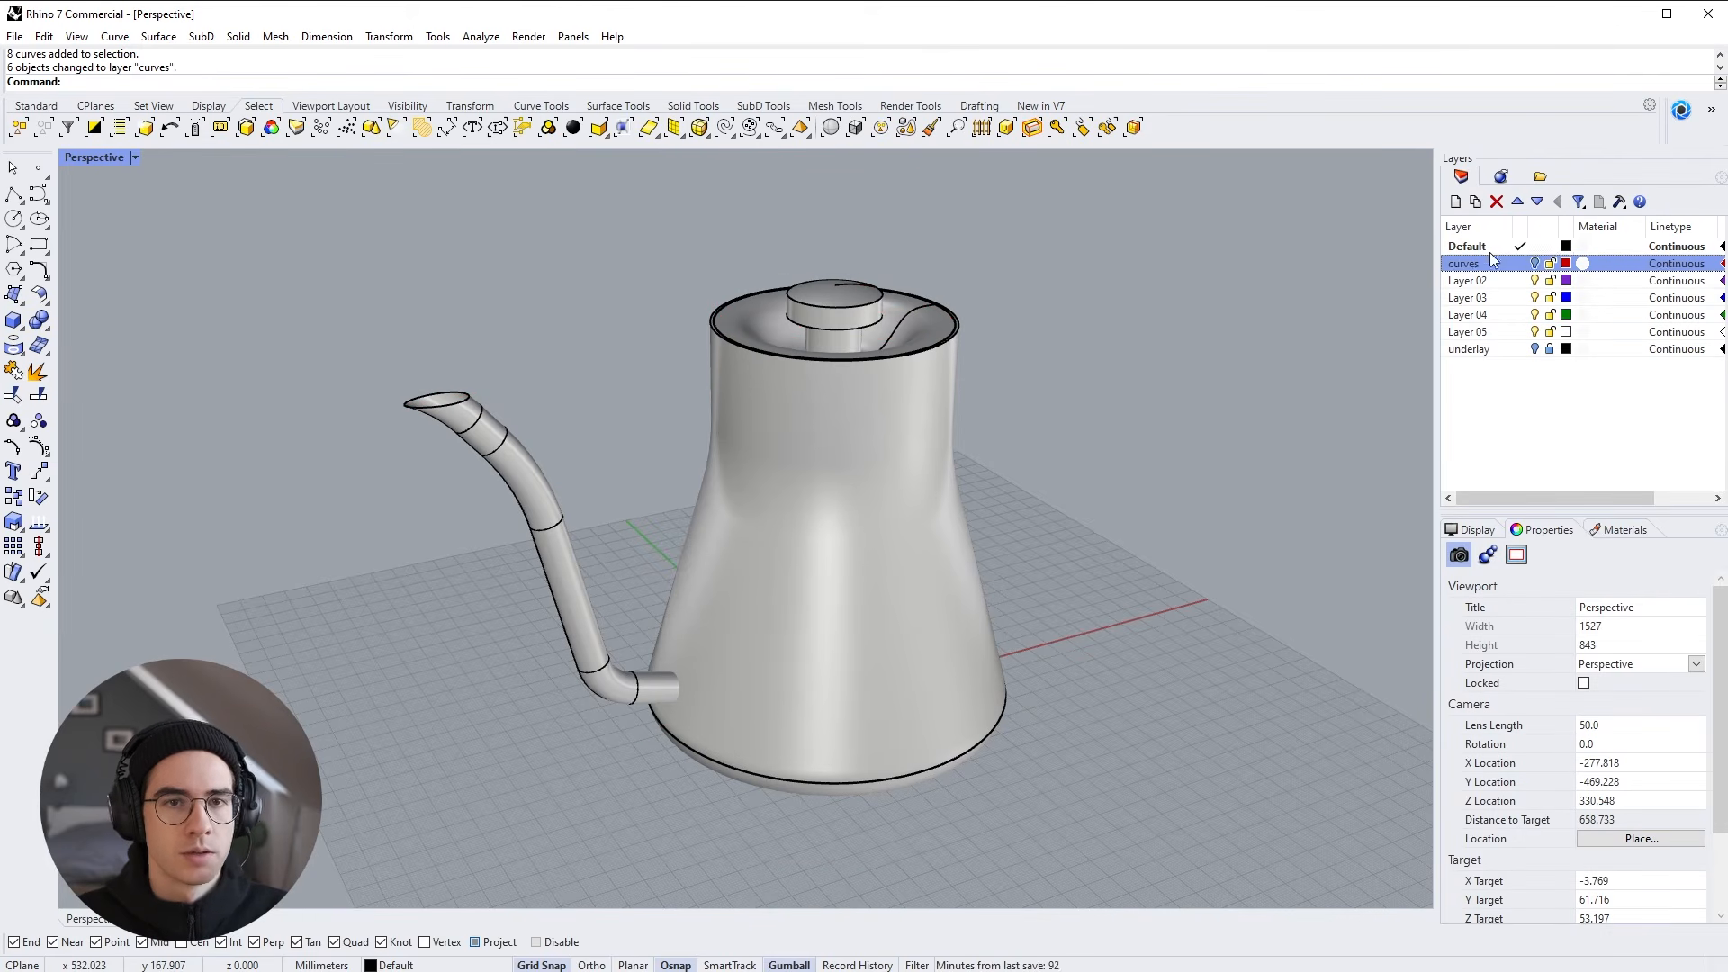
{"action": "left_click", "coordinate": [1492, 246]}
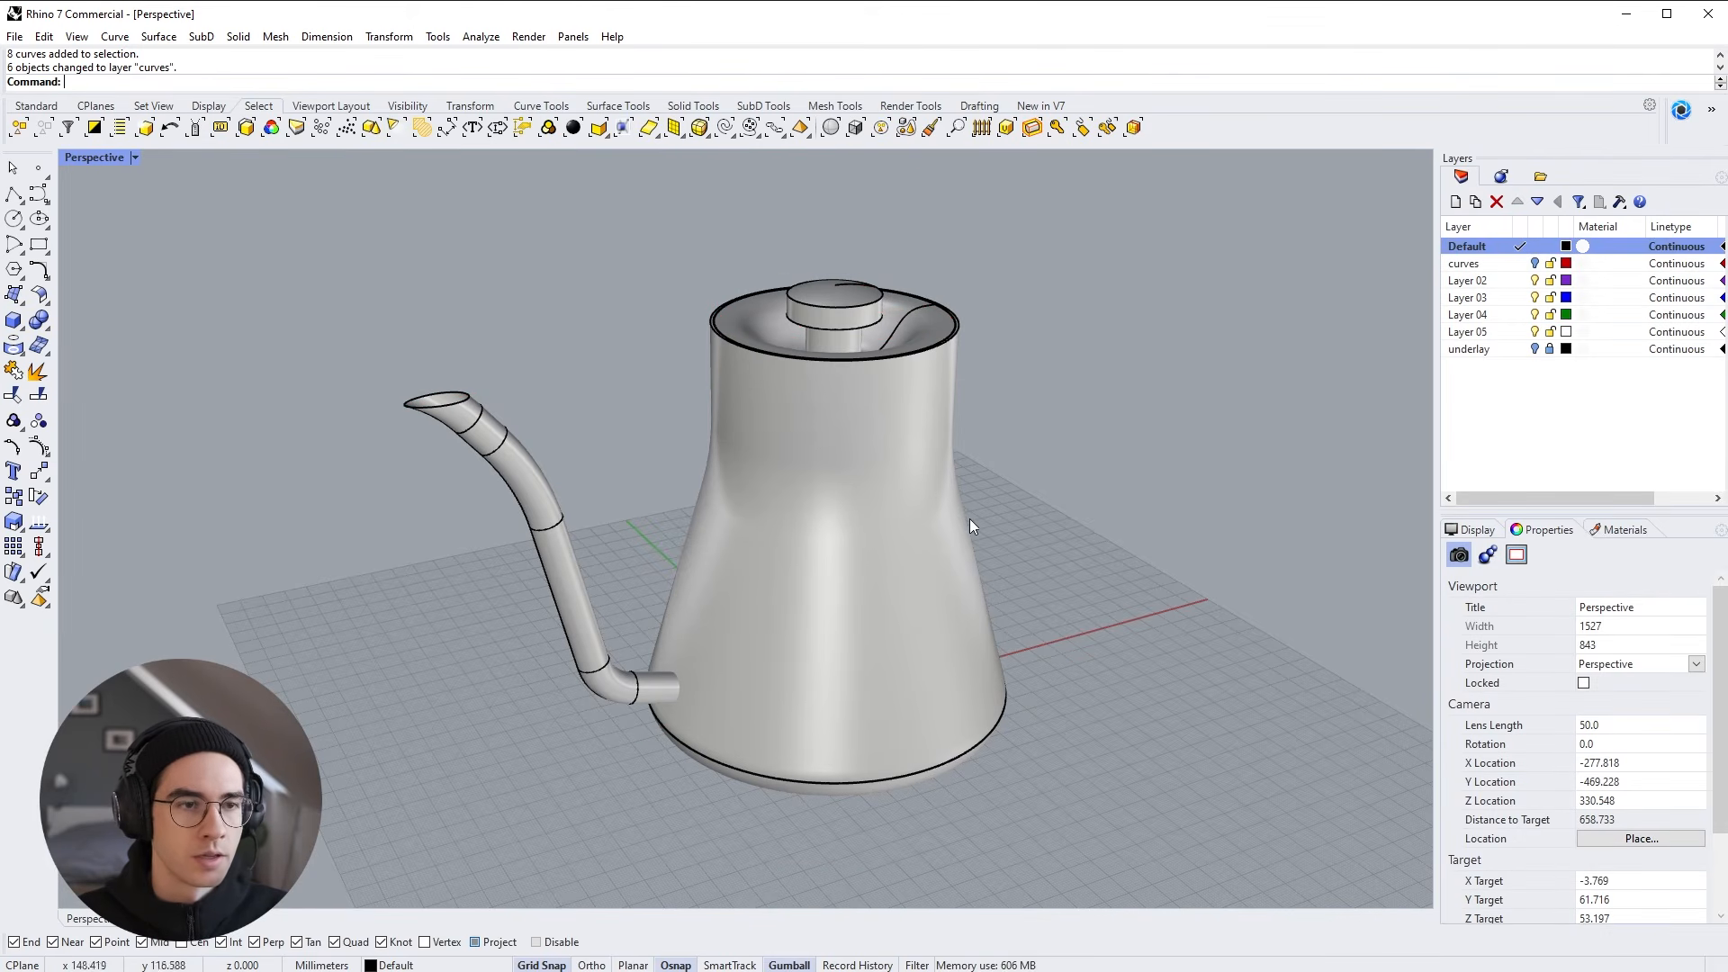
Cap the open spout polysurface to turn it into a closed solid
{"action": "right_click_drag", "start_coordinate": [825, 540], "coordinate": [904, 474]}
{"action": "left_click", "coordinate": [678, 466], "text": "shift"}
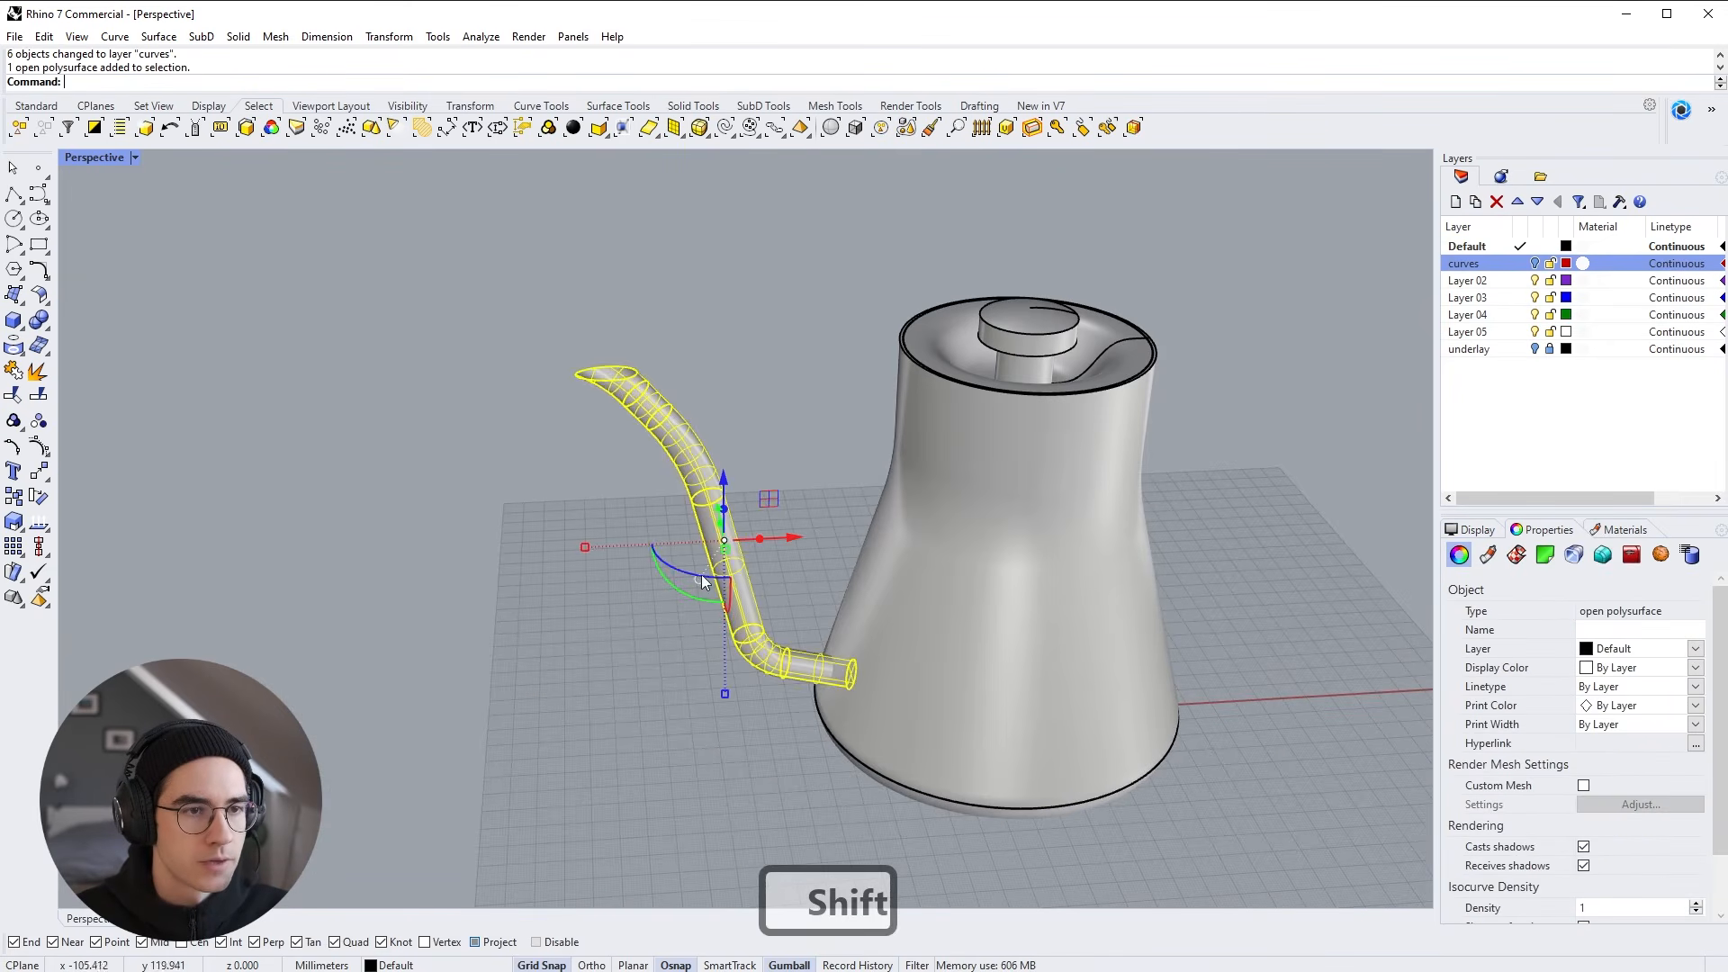
{"action": "right_click_drag", "start_coordinate": [679, 468], "coordinate": [645, 406]}
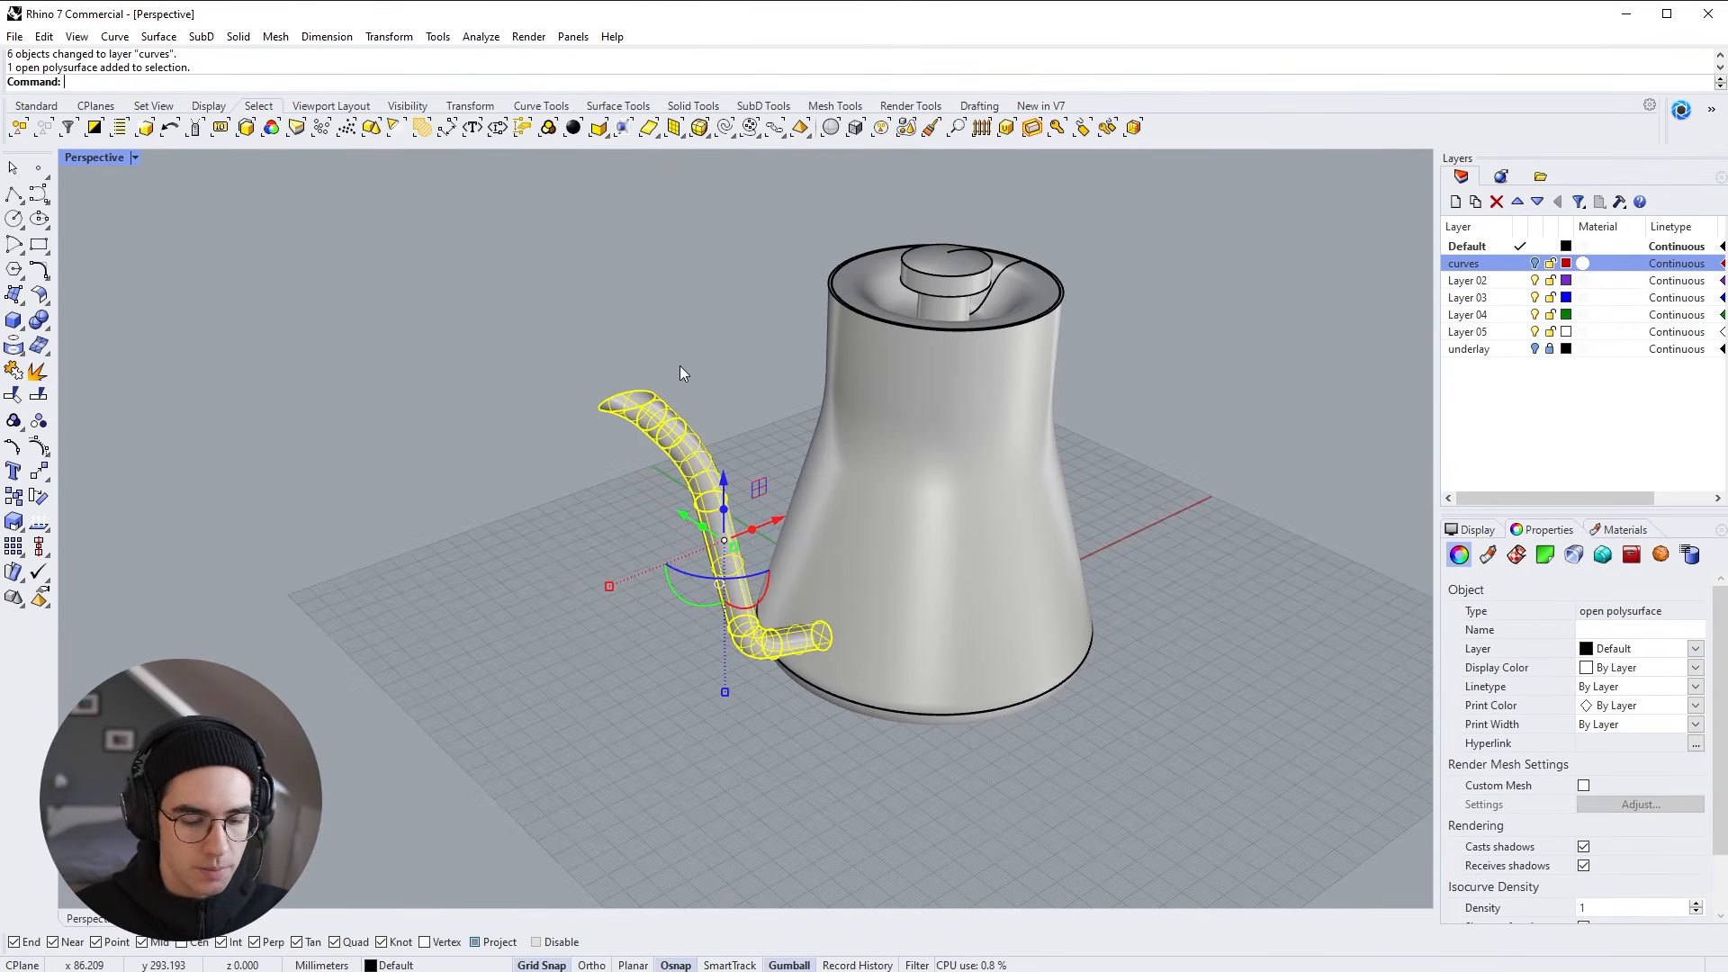
{"action": "type", "text": "Cap"}
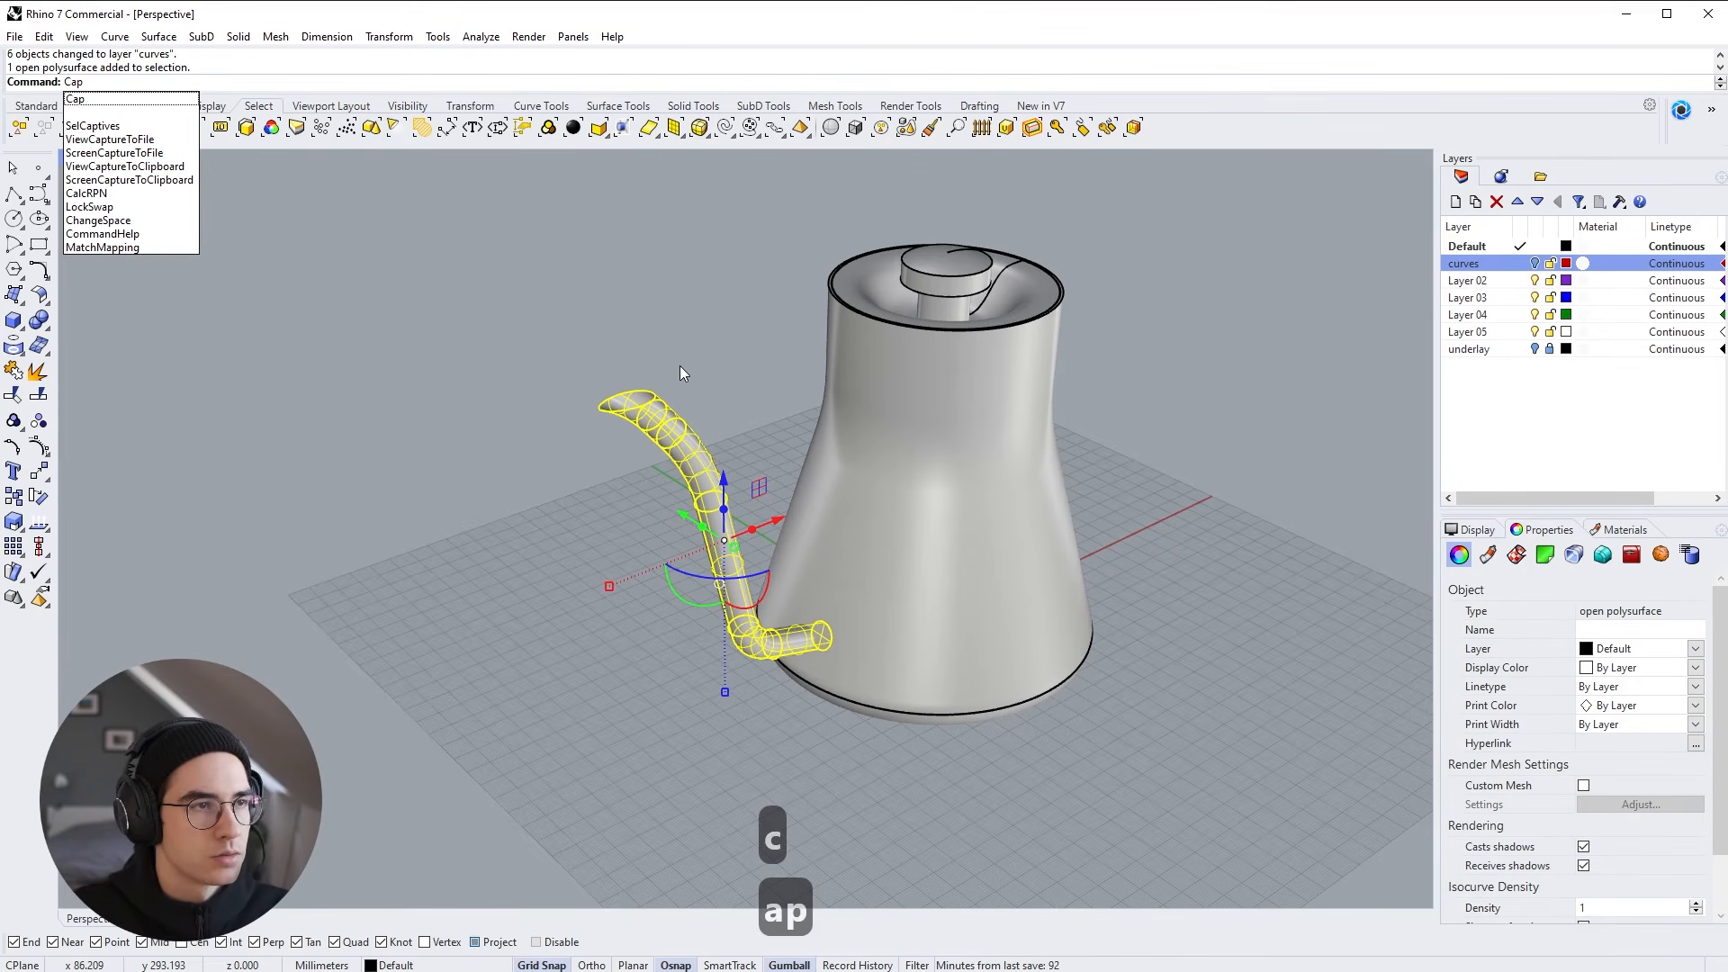
{"action": "left_click", "coordinate": [695, 106]}
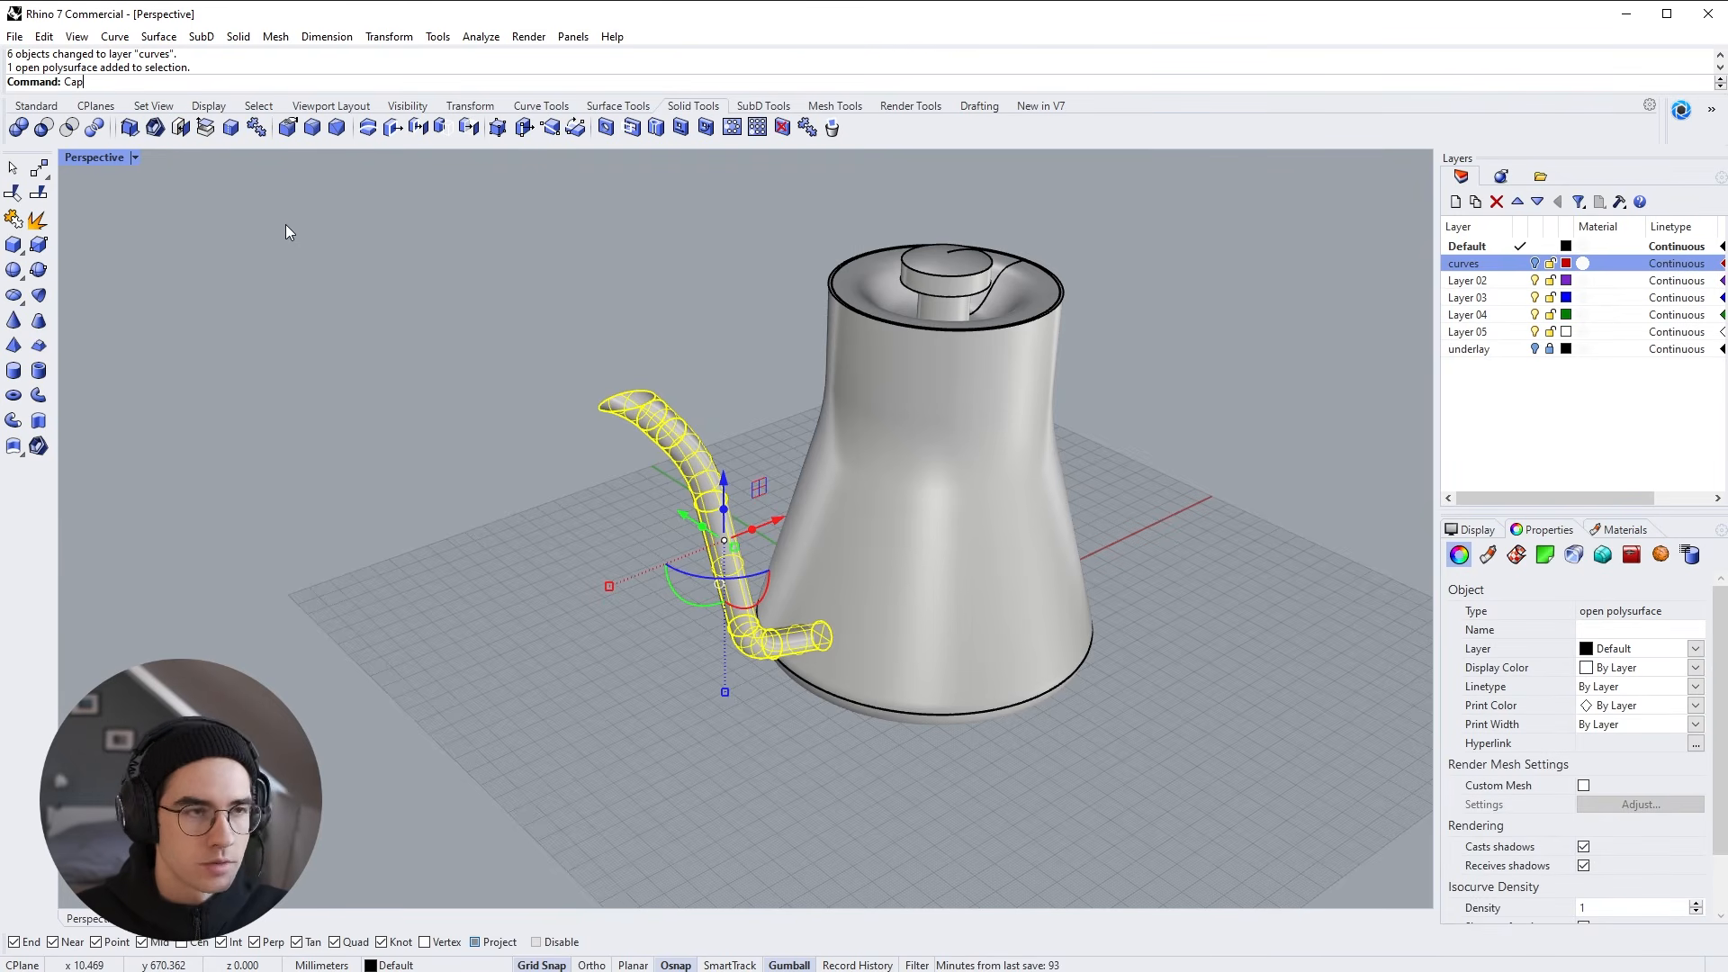
{"action": "key", "text": "Return"}
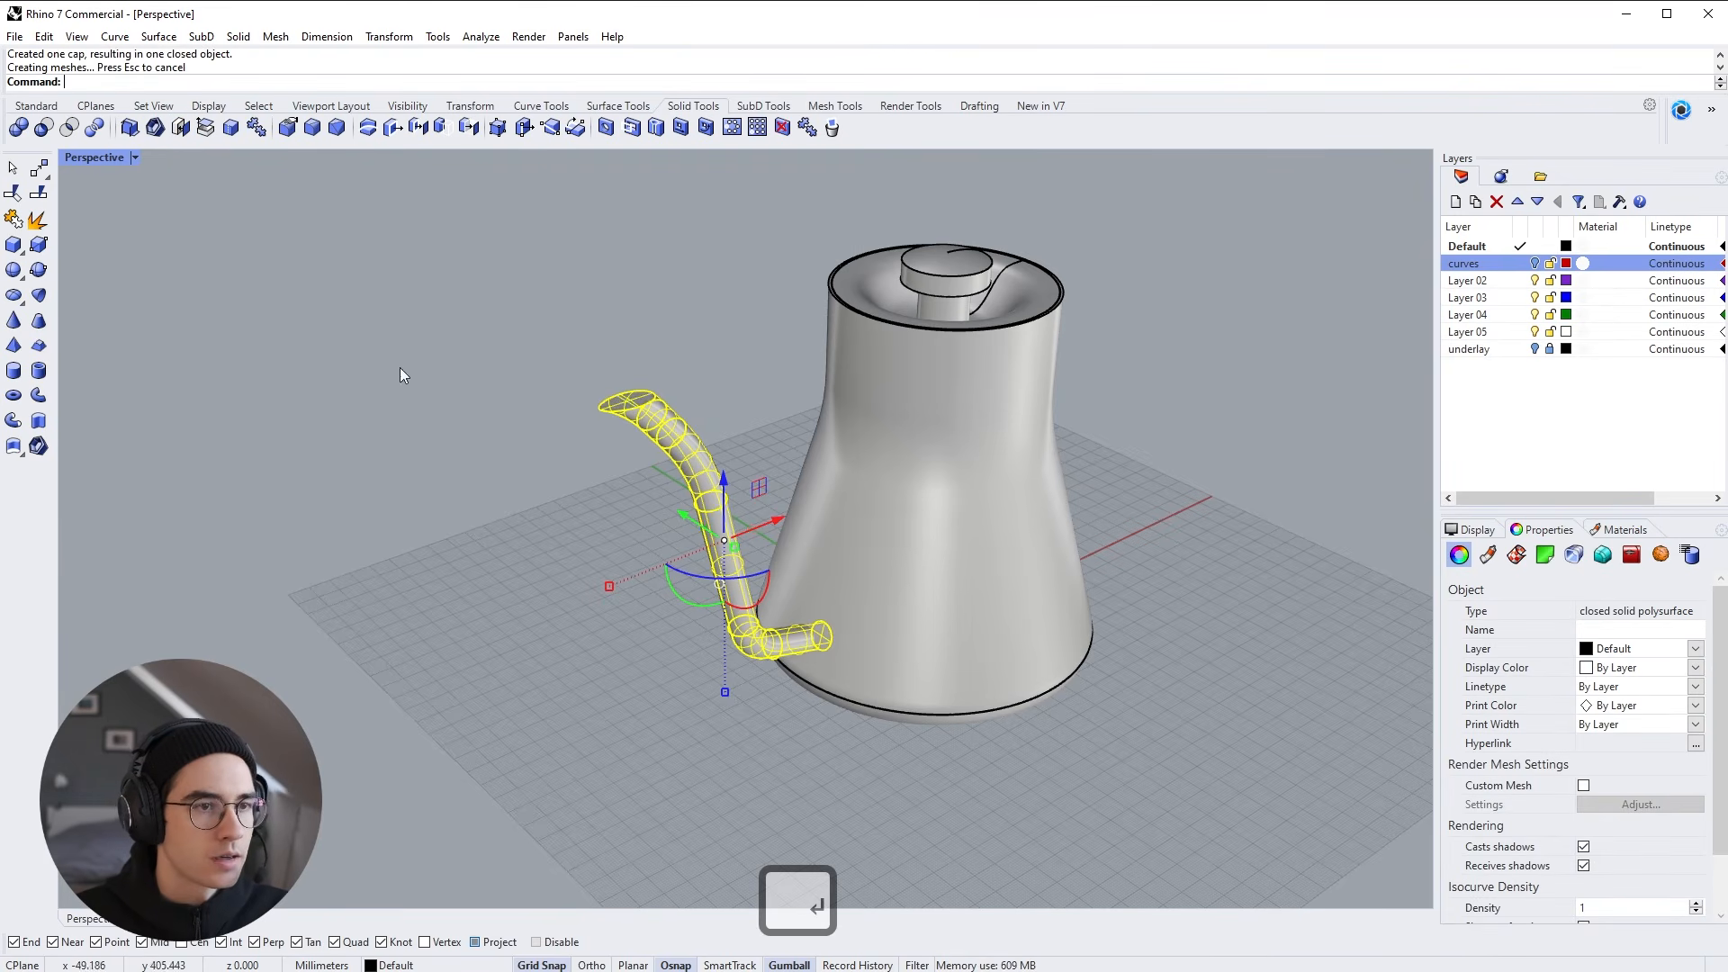
Examine the capped spout from its angled mouth down to the end that meets the kettle body
{"action": "left_click", "coordinate": [401, 369]}
{"action": "right_click_drag", "start_coordinate": [602, 389], "coordinate": [625, 316], "text": "ctrl"}
{"action": "left_click", "coordinate": [667, 443]}
{"action": "right_click_drag", "start_coordinate": [661, 461], "coordinate": [500, 404]}
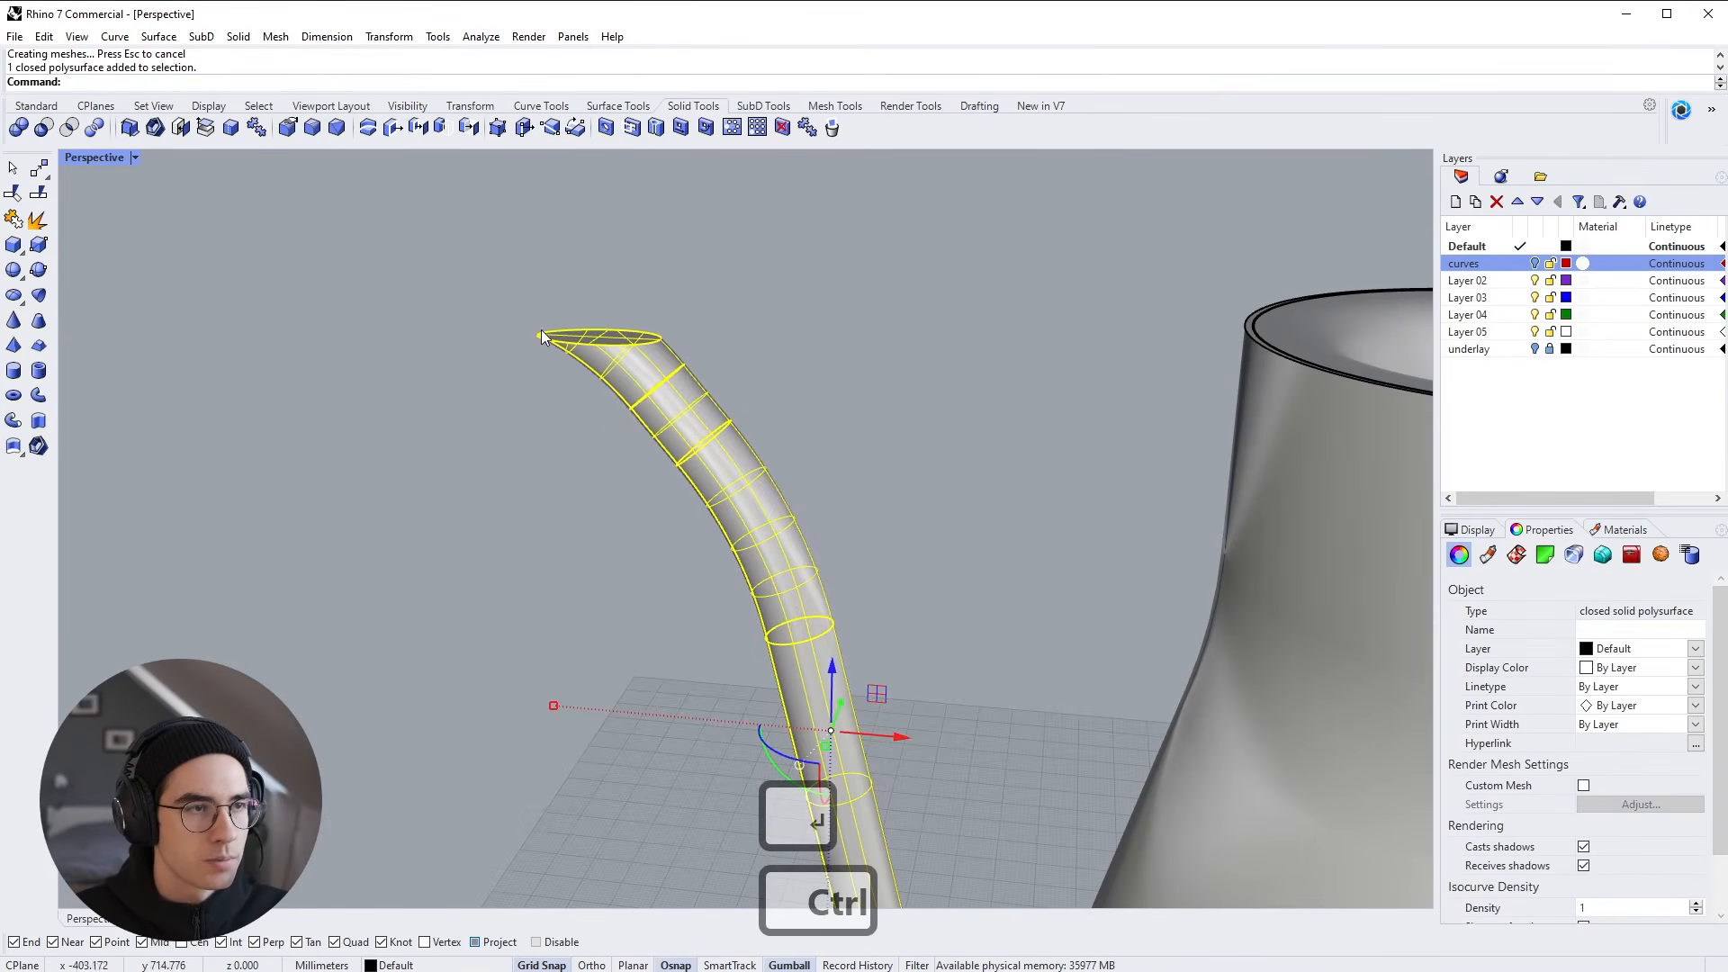
{"action": "right_click_drag", "start_coordinate": [601, 375], "coordinate": [949, 662]}
{"action": "right_click_drag", "start_coordinate": [949, 661], "coordinate": [727, 480], "text": "shift"}
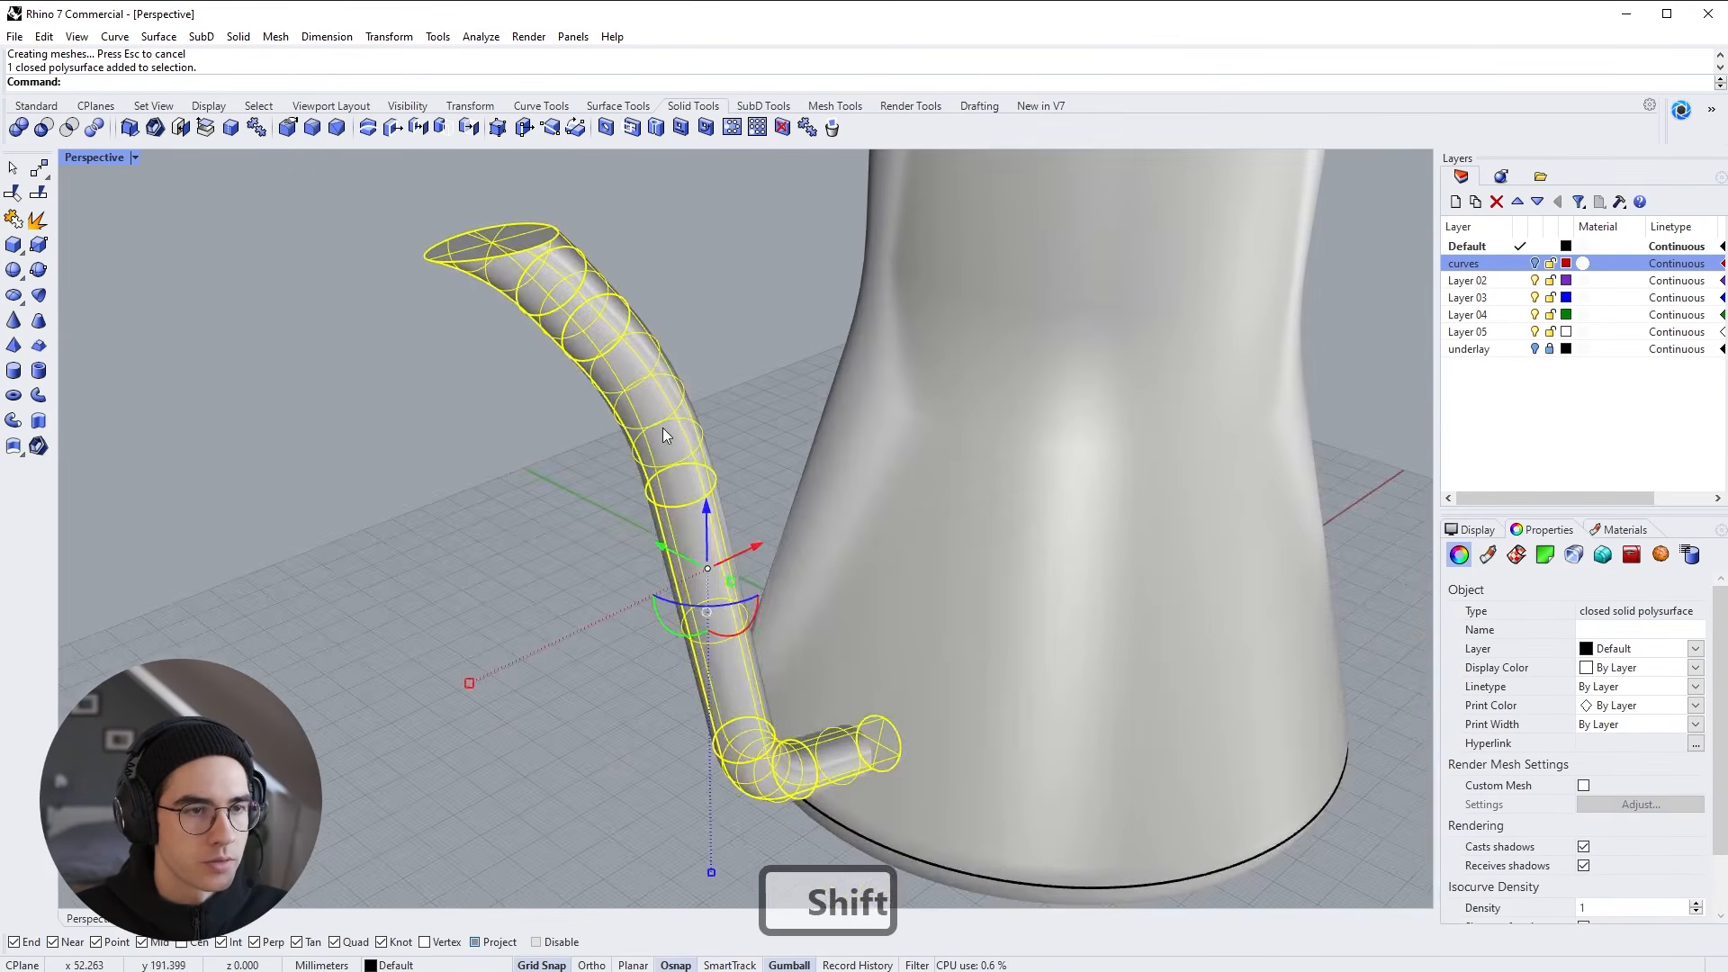
{"action": "key", "text": "Escape"}
{"action": "scroll", "coordinate": [559, 404], "scroll_direction": "up", "scroll_amount": 3}
{"action": "type", "text": "a"}
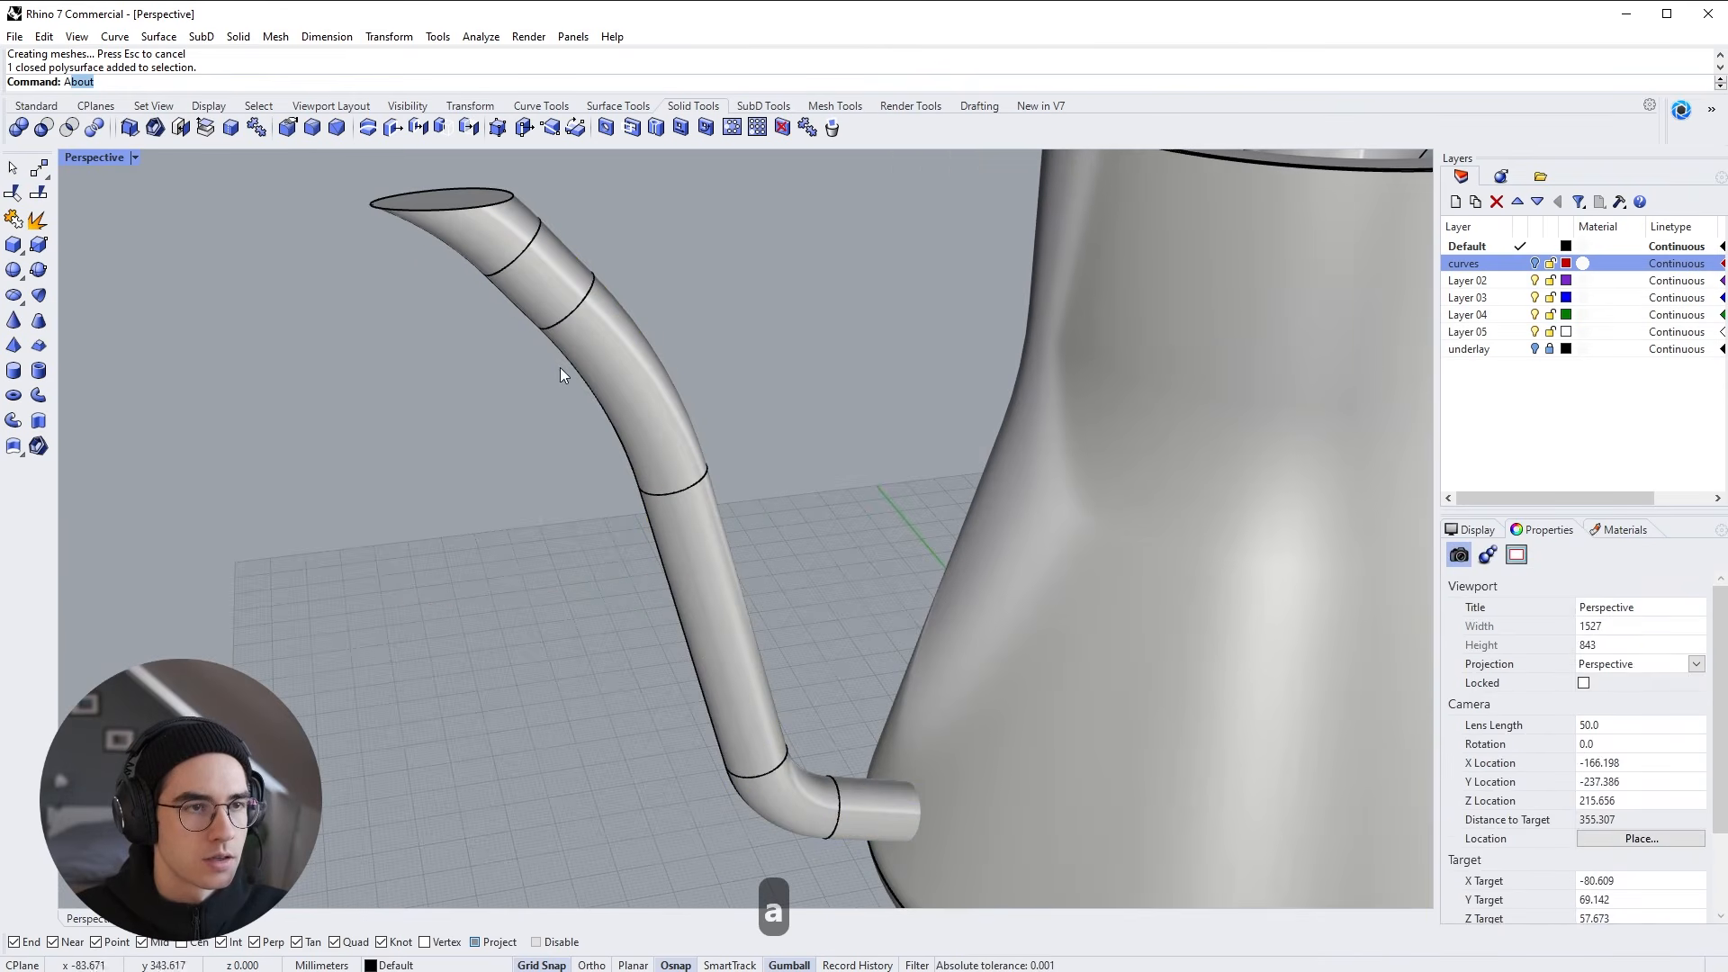
Shell the spout with a thickness of 0.5 mm, removing the cap face at its mouth
{"action": "left_click", "coordinate": [546, 294]}
{"action": "right_click_drag", "start_coordinate": [569, 306], "coordinate": [466, 196]}
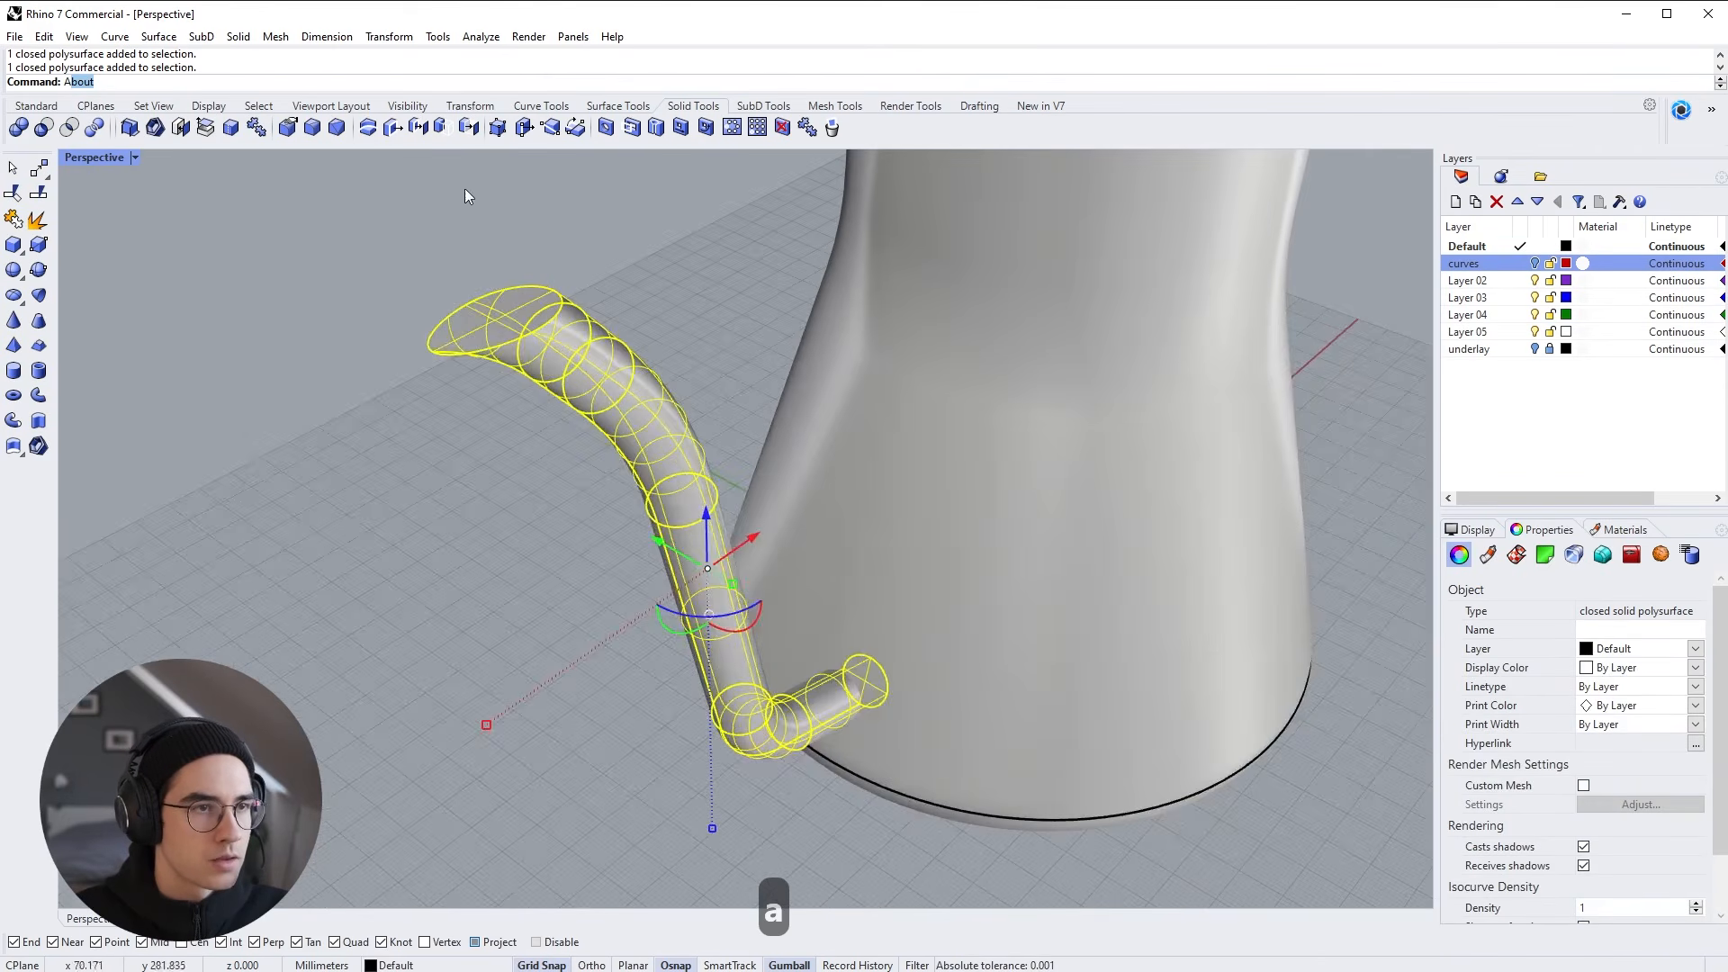
{"action": "left_click", "coordinate": [155, 127]}
{"action": "left_click", "coordinate": [470, 318]}
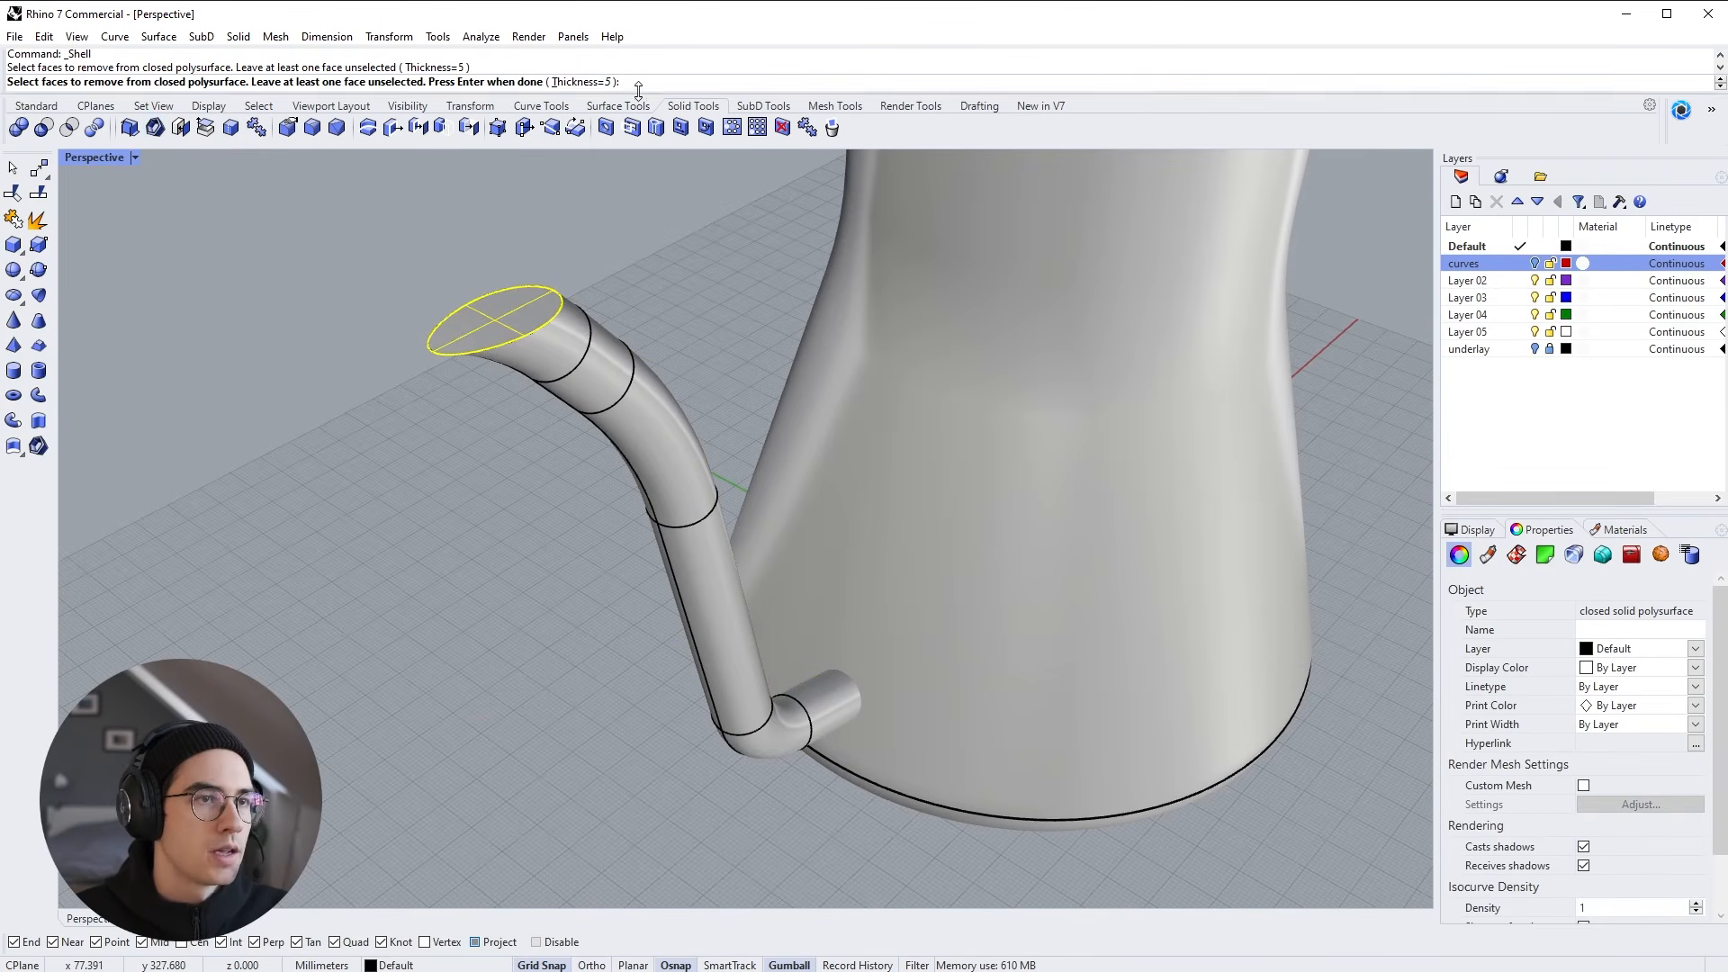
{"action": "type", "text": "0.5"}
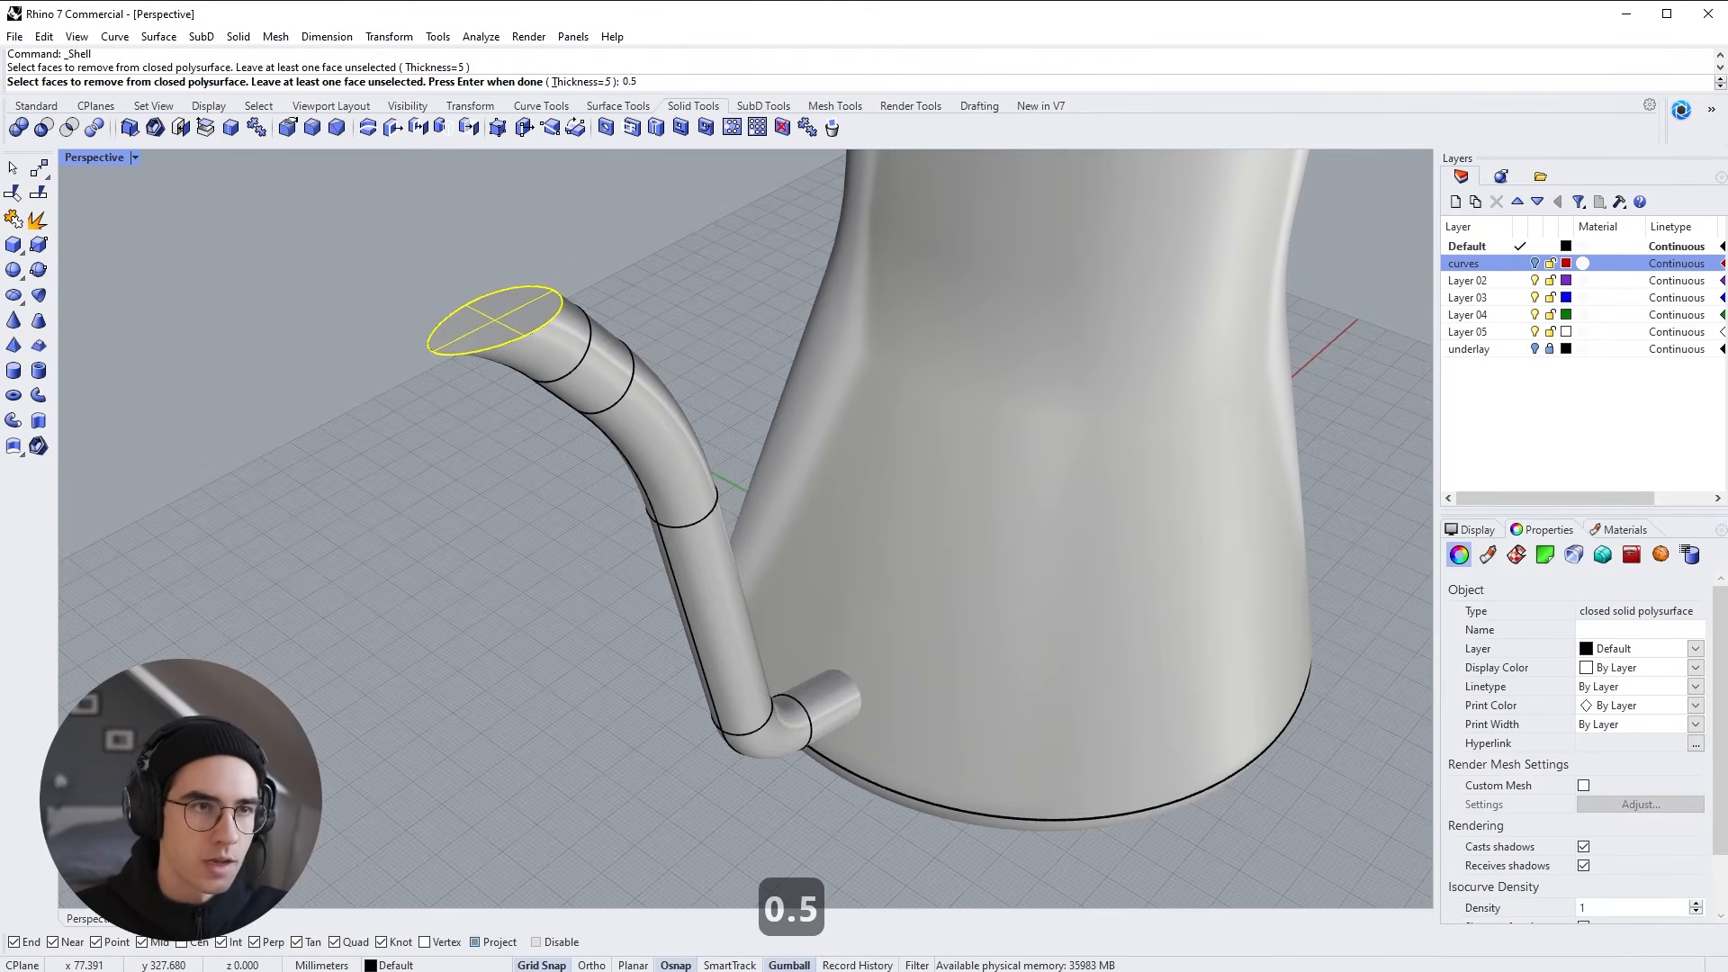
{"action": "key", "text": "Return"}
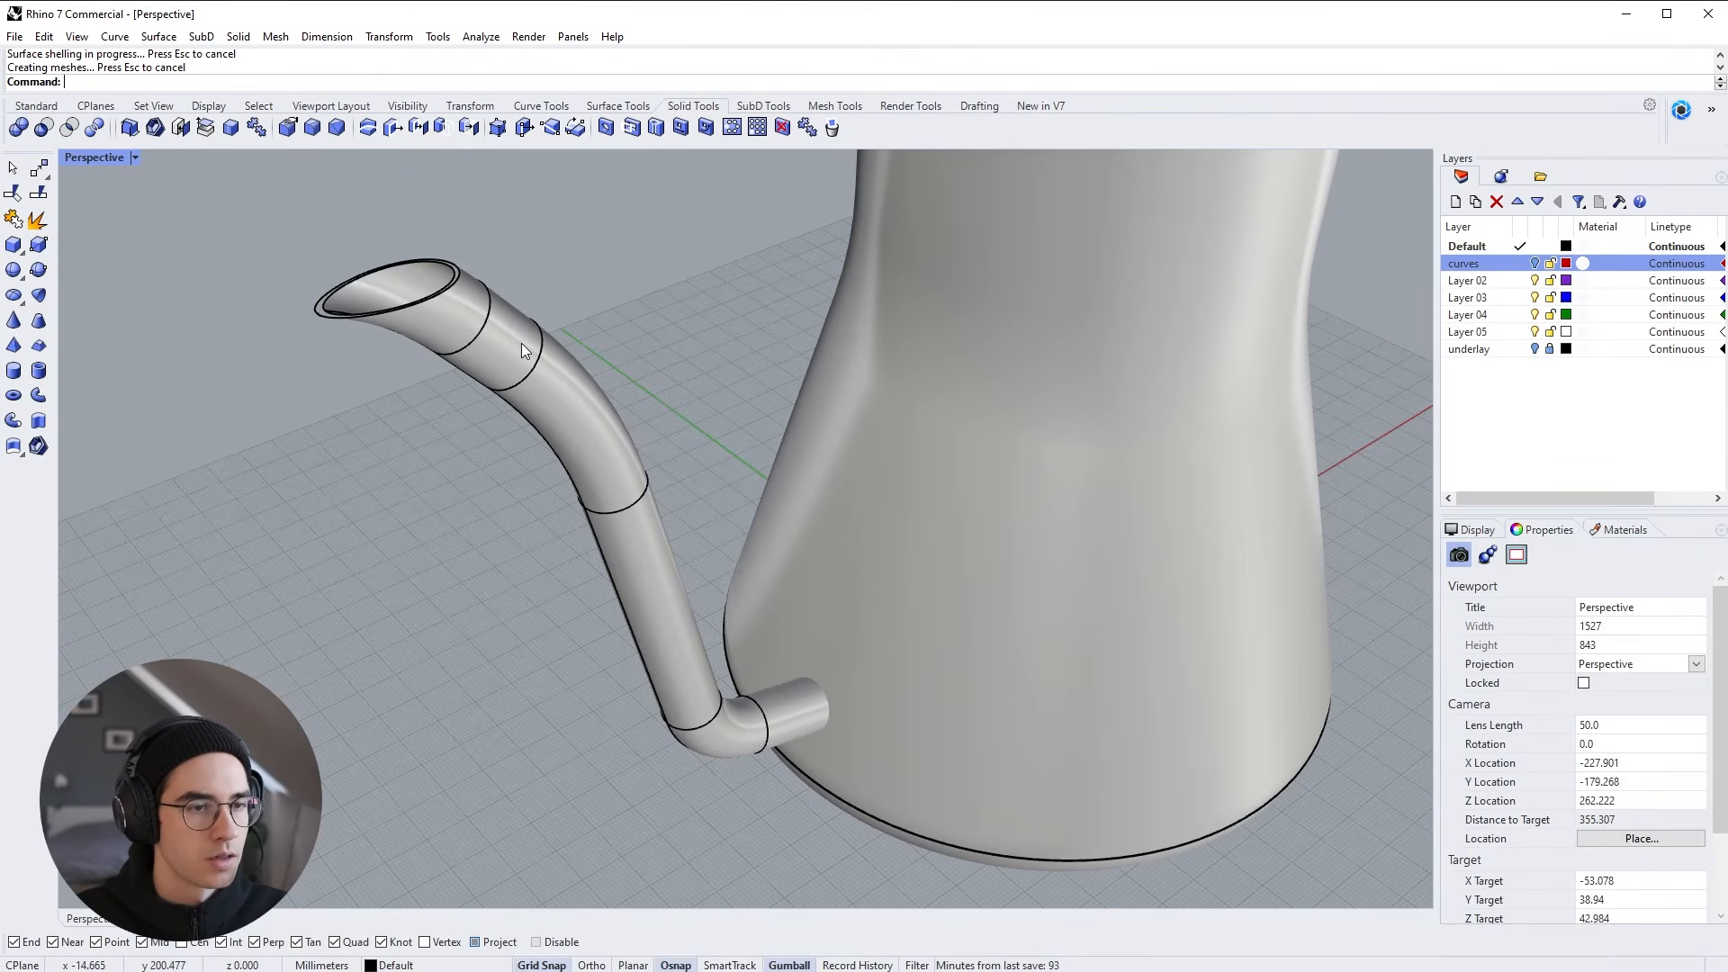
{"action": "key", "text": "Escape"}
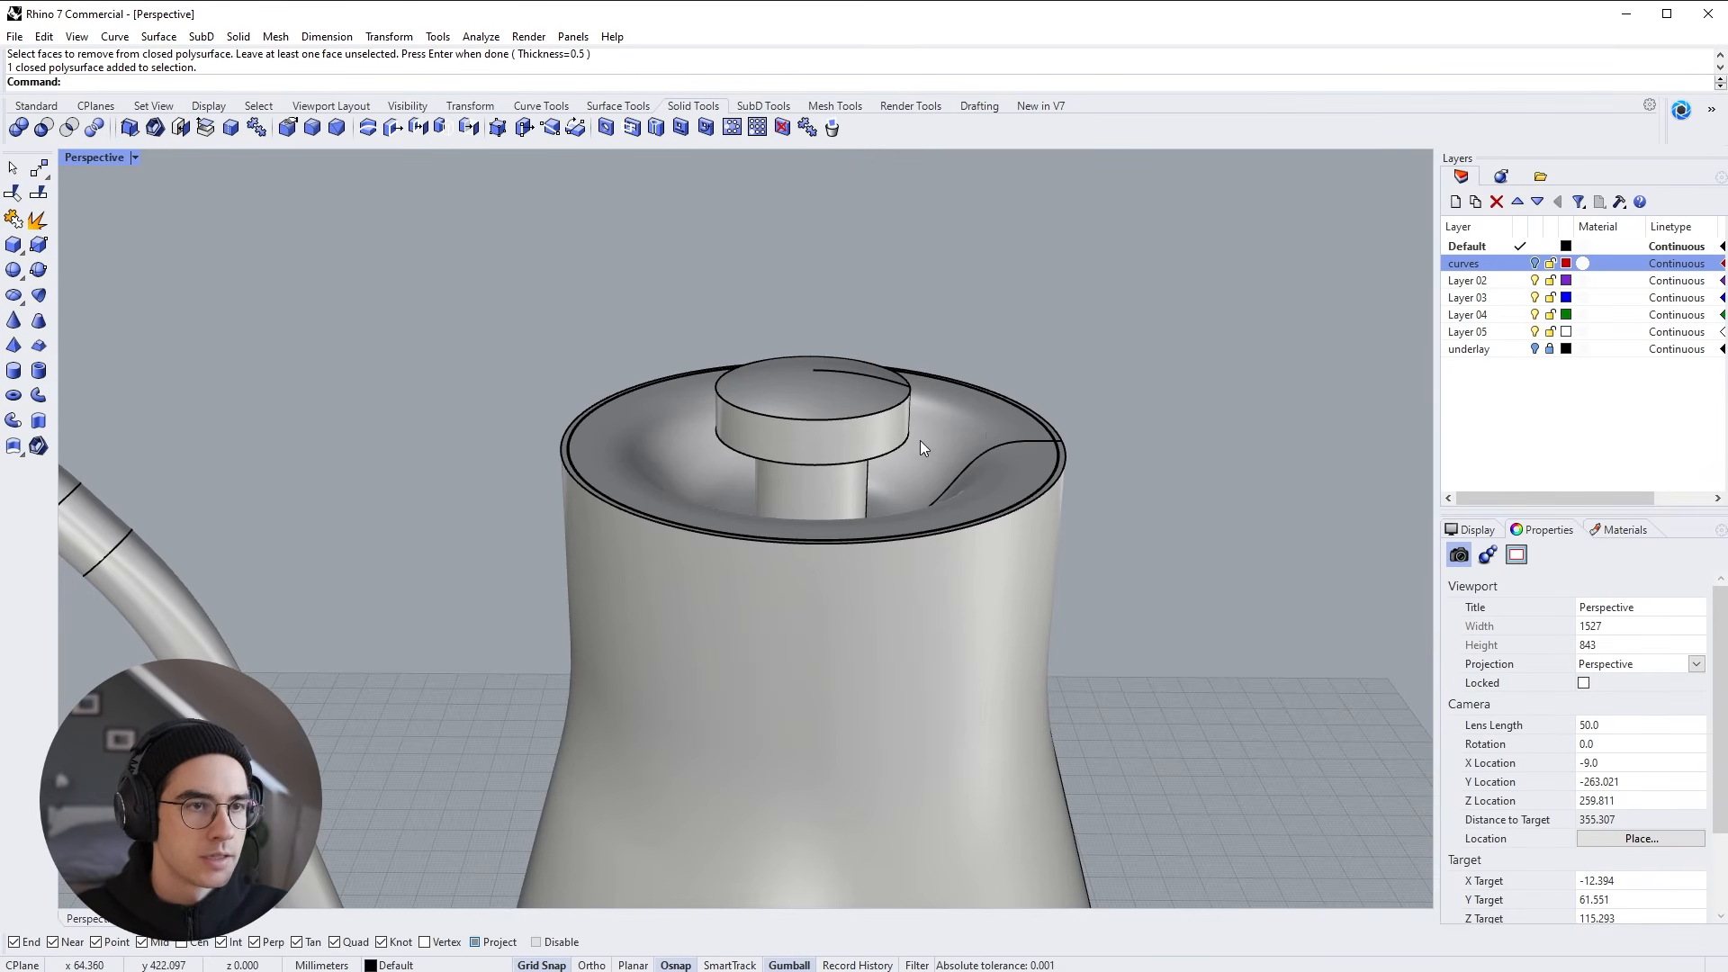
Switch to the PureRef board and examine the shape of the lid knob in the close-up reference photos
{"action": "left_click", "coordinate": [818, 454]}
{"action": "right_click_drag", "start_coordinate": [818, 453], "coordinate": [895, 484]}
{"action": "key", "text": "alt+Tab"}
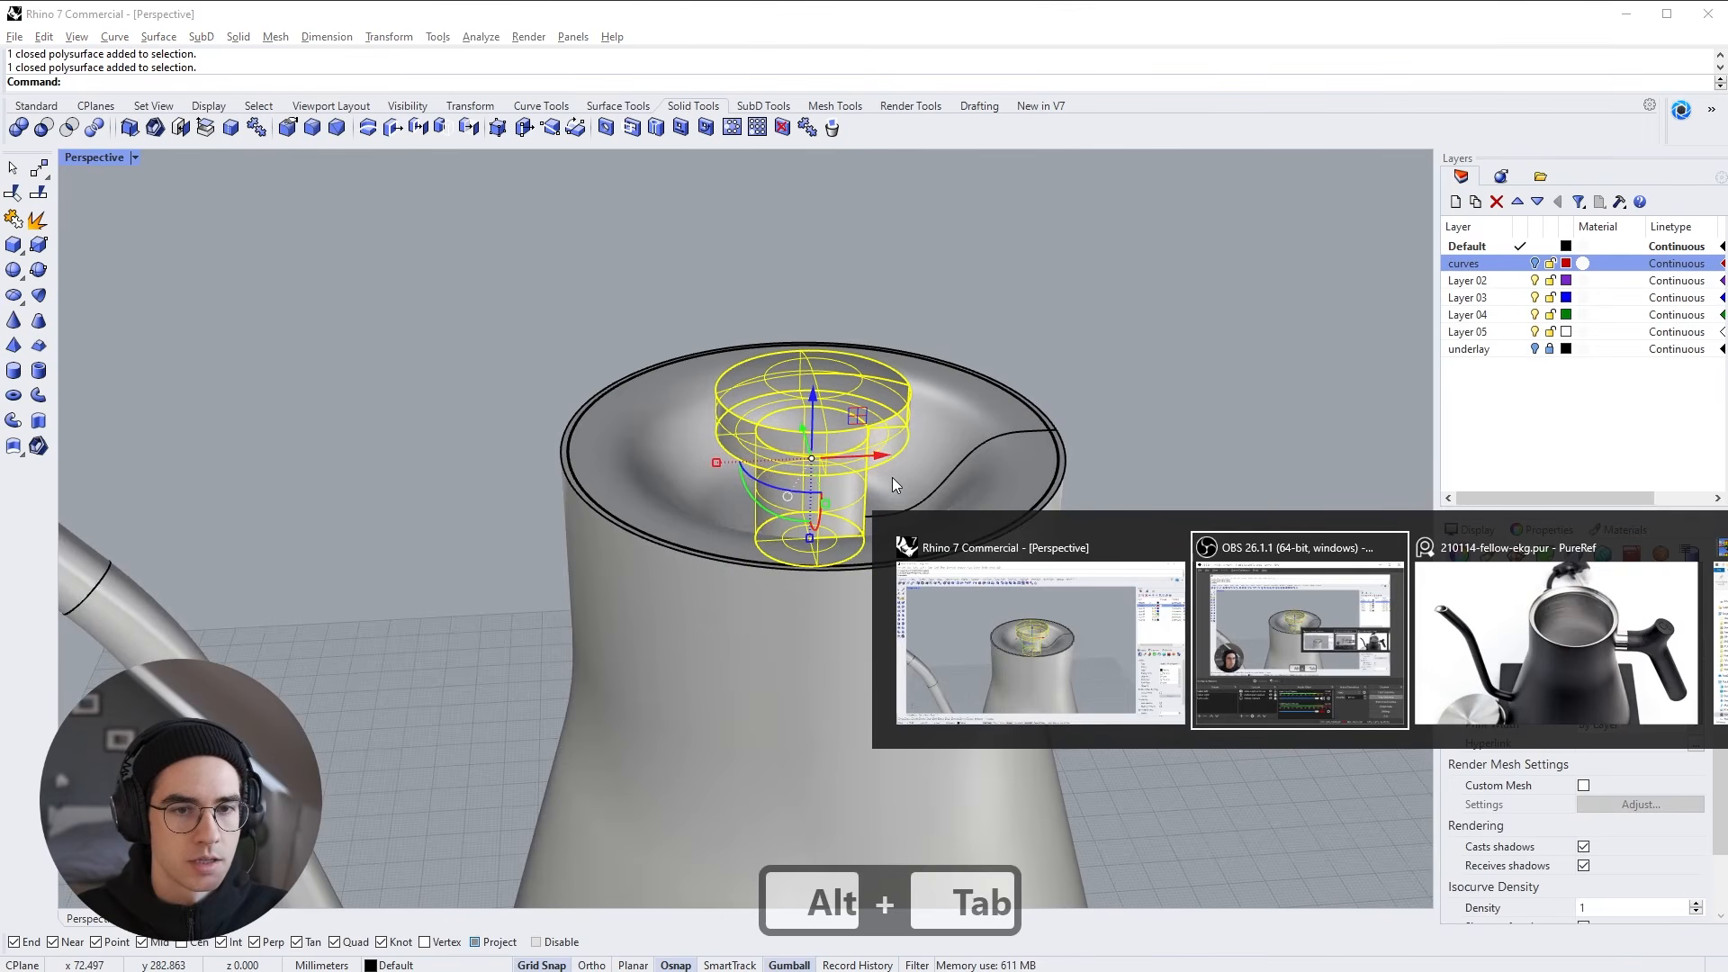
{"action": "key", "text": "alt+Tab"}
{"action": "scroll", "coordinate": [893, 477], "scroll_direction": "down", "scroll_amount": 4}
{"action": "middle_click_drag", "start_coordinate": [893, 477], "coordinate": [1544, 569]}
{"action": "middle_click_drag", "start_coordinate": [554, 565], "coordinate": [1402, 634]}
{"action": "middle_click_drag", "start_coordinate": [790, 602], "coordinate": [1496, 526]}
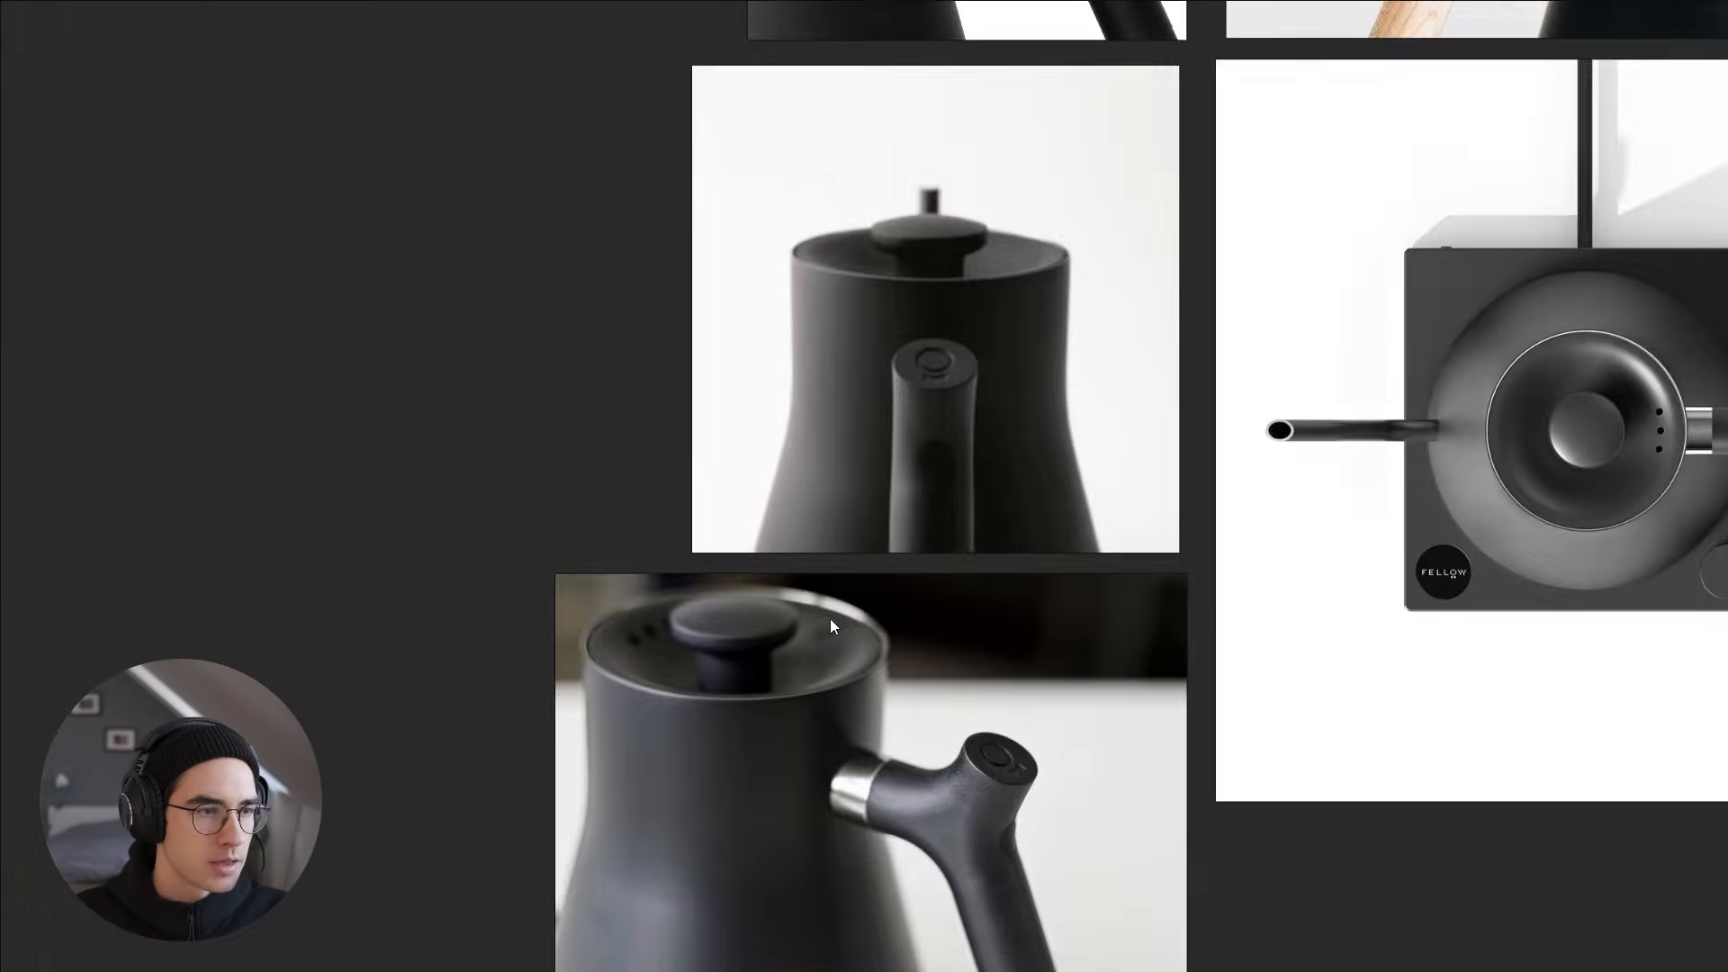
{"action": "scroll", "coordinate": [716, 634], "scroll_direction": "down", "scroll_amount": 4}
{"action": "scroll", "coordinate": [717, 635], "scroll_direction": "up", "scroll_amount": 8}
{"action": "scroll", "coordinate": [989, 633], "scroll_direction": "down", "scroll_amount": 1}
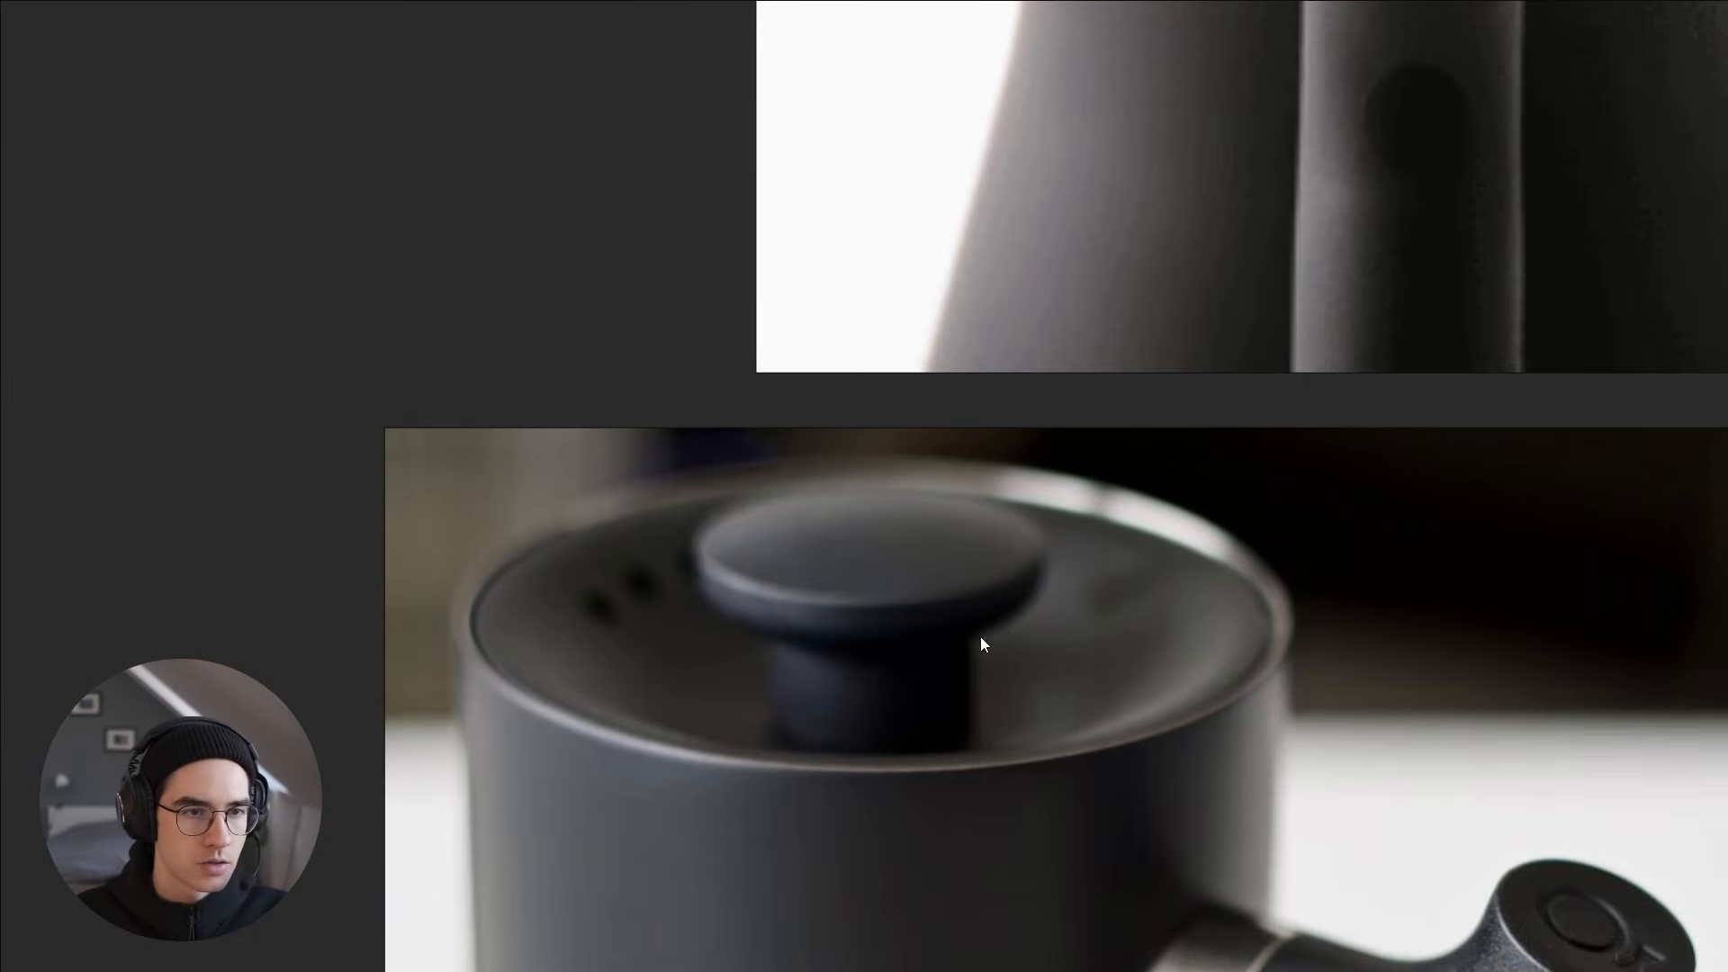
Switch back to Rhino and fillet the lower outer edge of the lid knob's wide top with a 3 mm radius
{"action": "key", "text": "alt+Tab"}
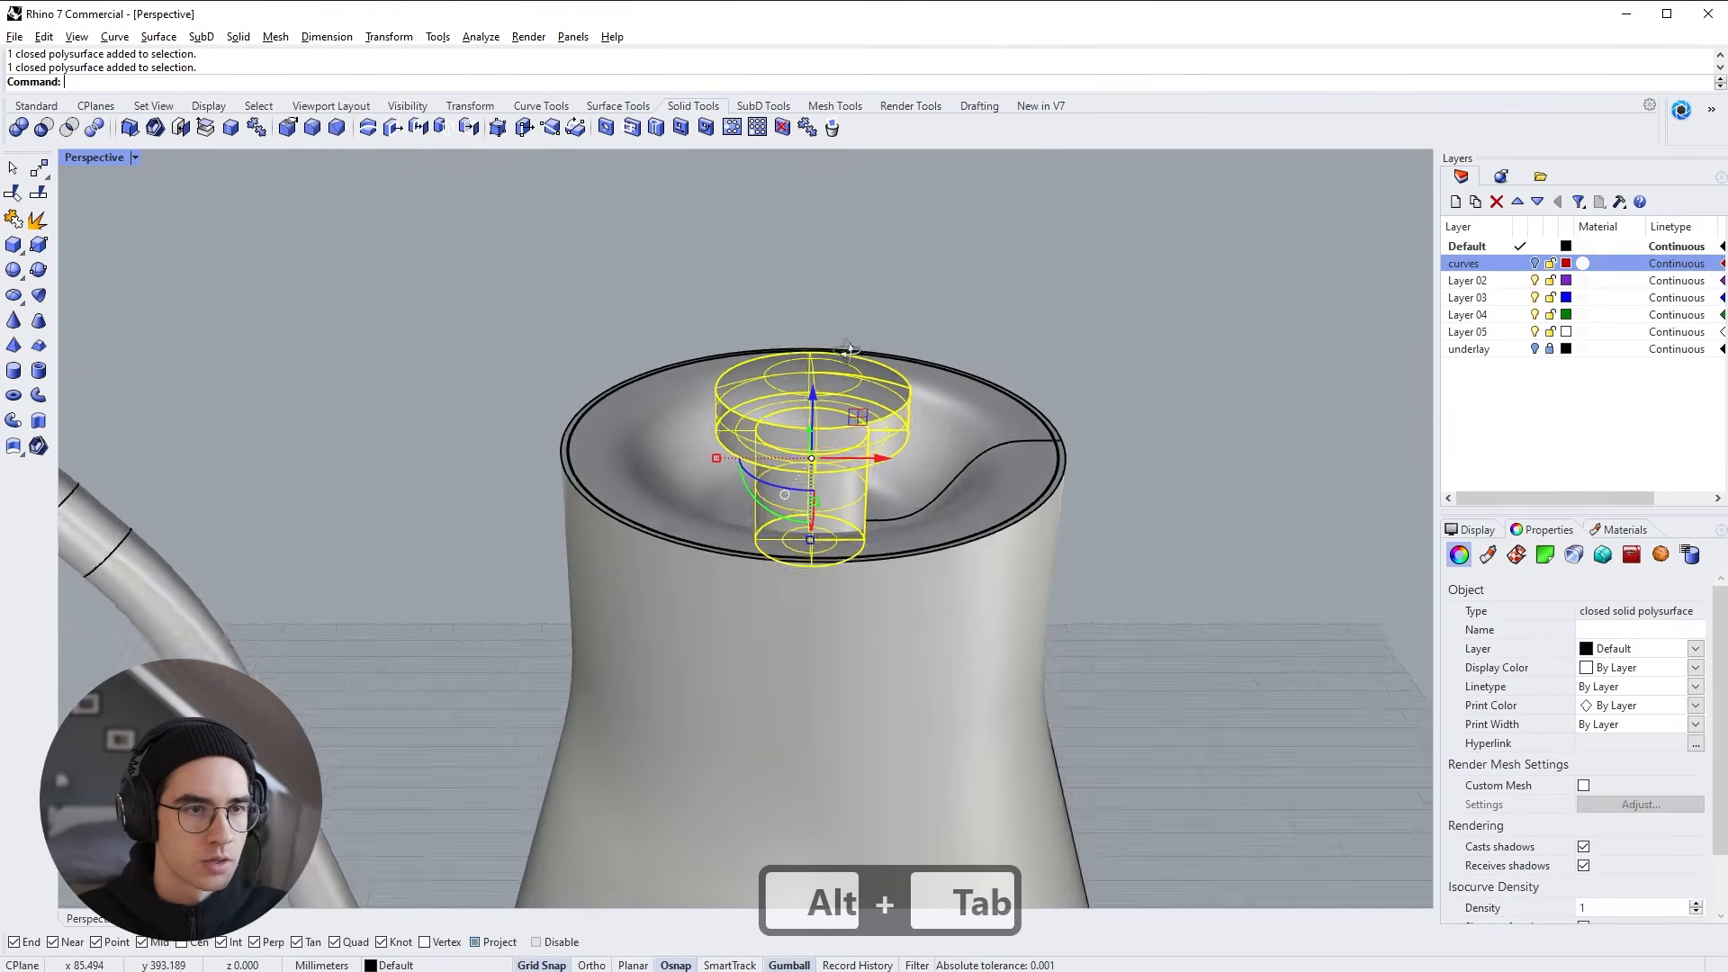
{"action": "scroll", "coordinate": [835, 409], "scroll_direction": "up", "scroll_amount": 7}
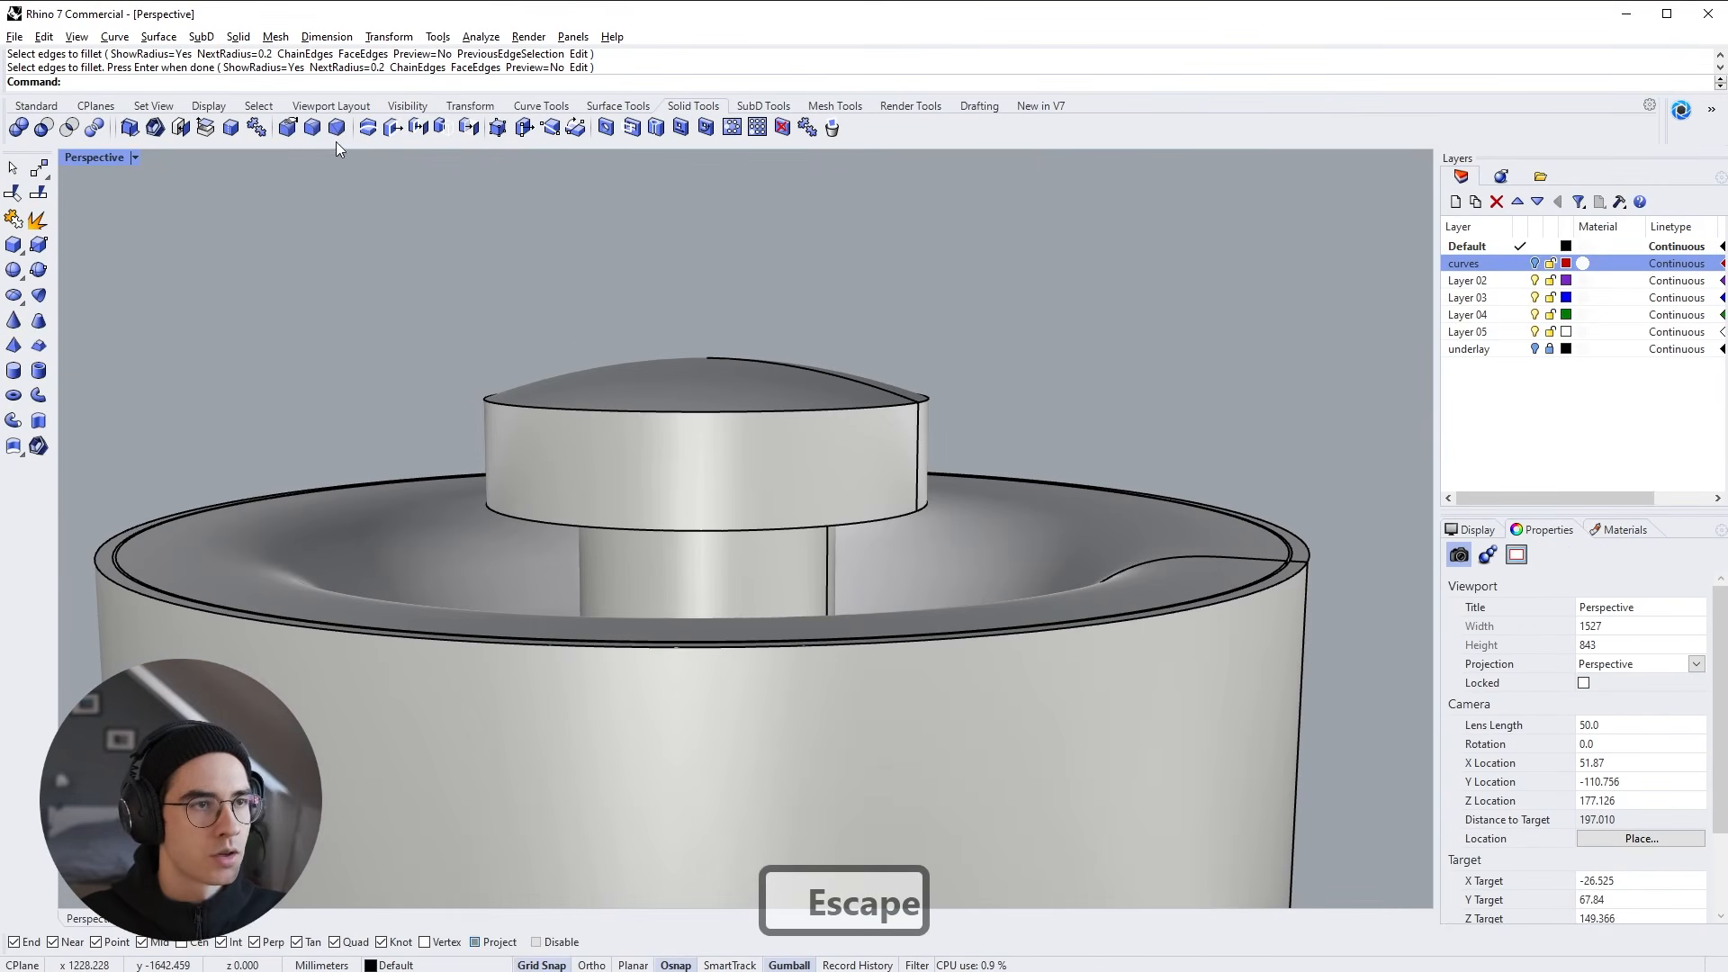
{"action": "left_click", "coordinate": [319, 131]}
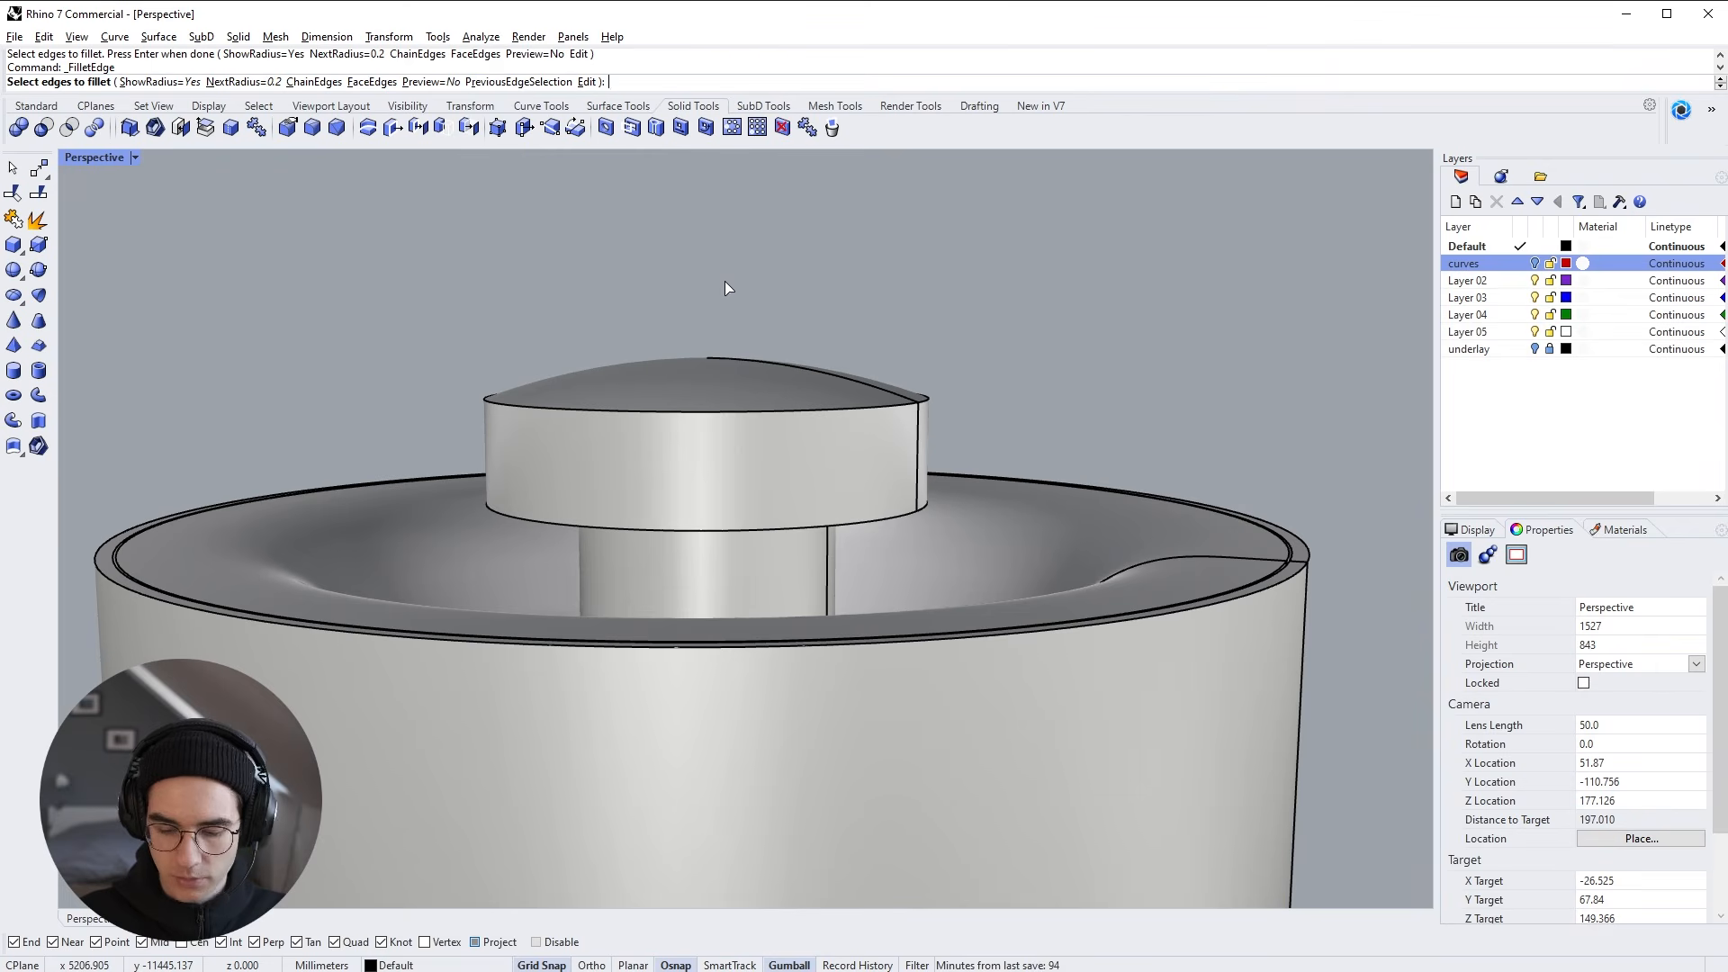
{"action": "type", "text": "3"}
{"action": "key", "text": "Return"}
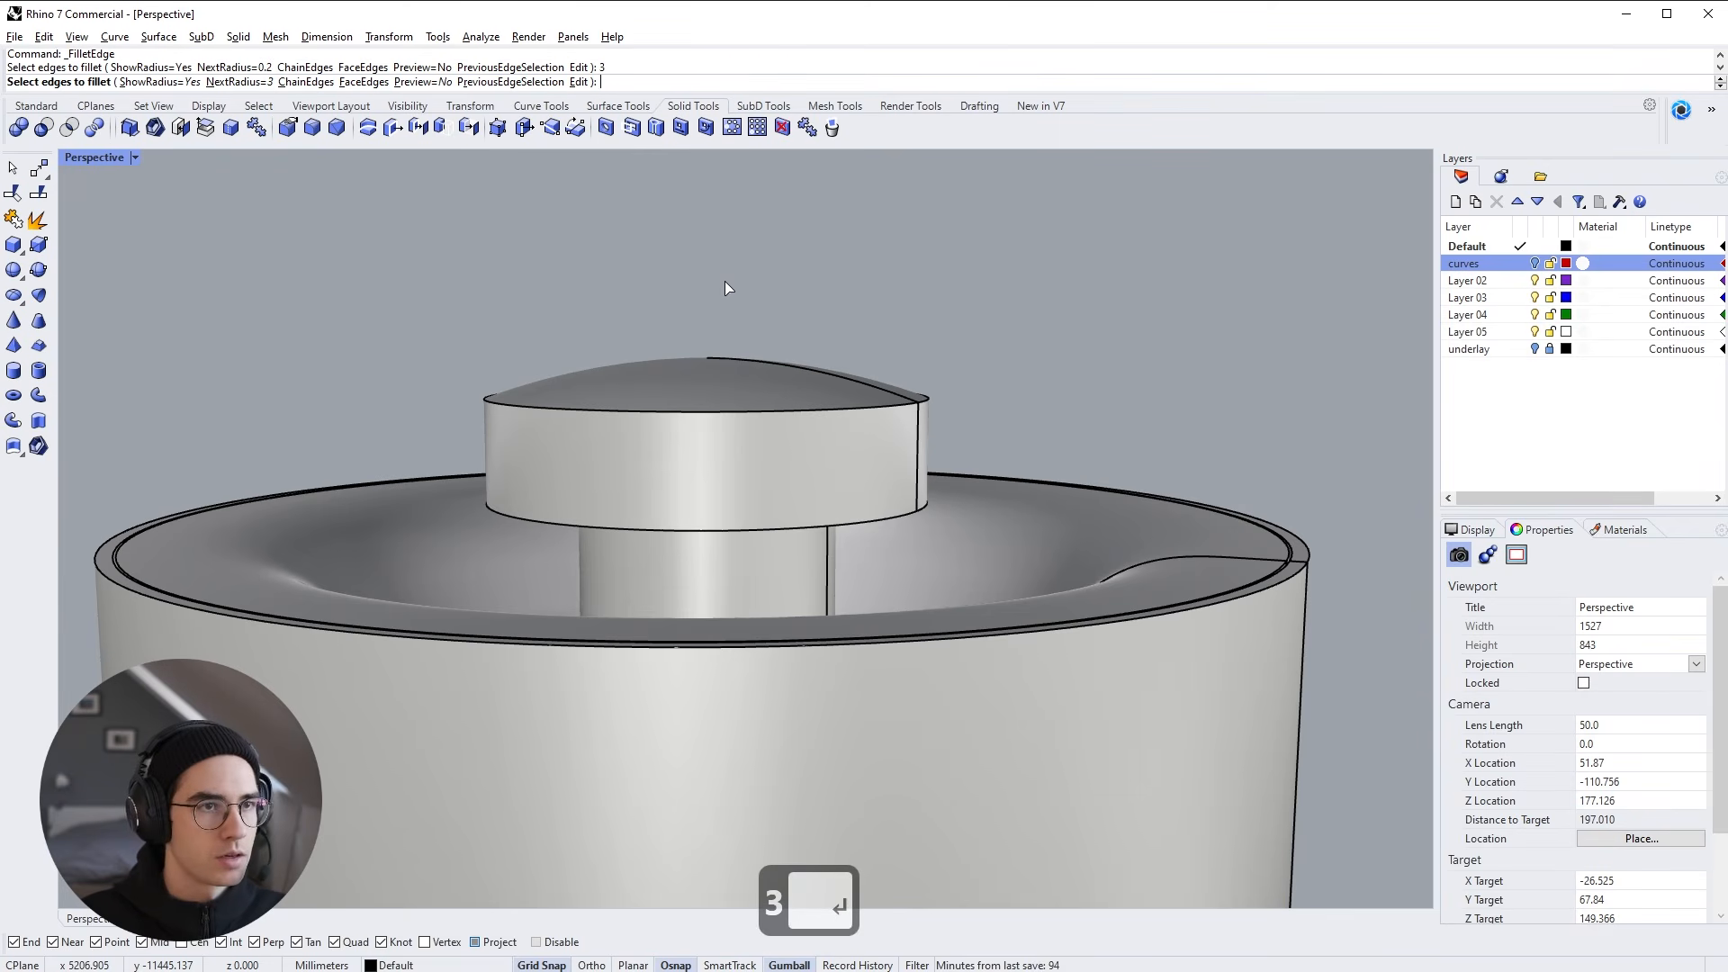
{"action": "left_click", "coordinate": [507, 509]}
{"action": "right_click", "coordinate": [421, 397]}
{"action": "right_click", "coordinate": [425, 396]}
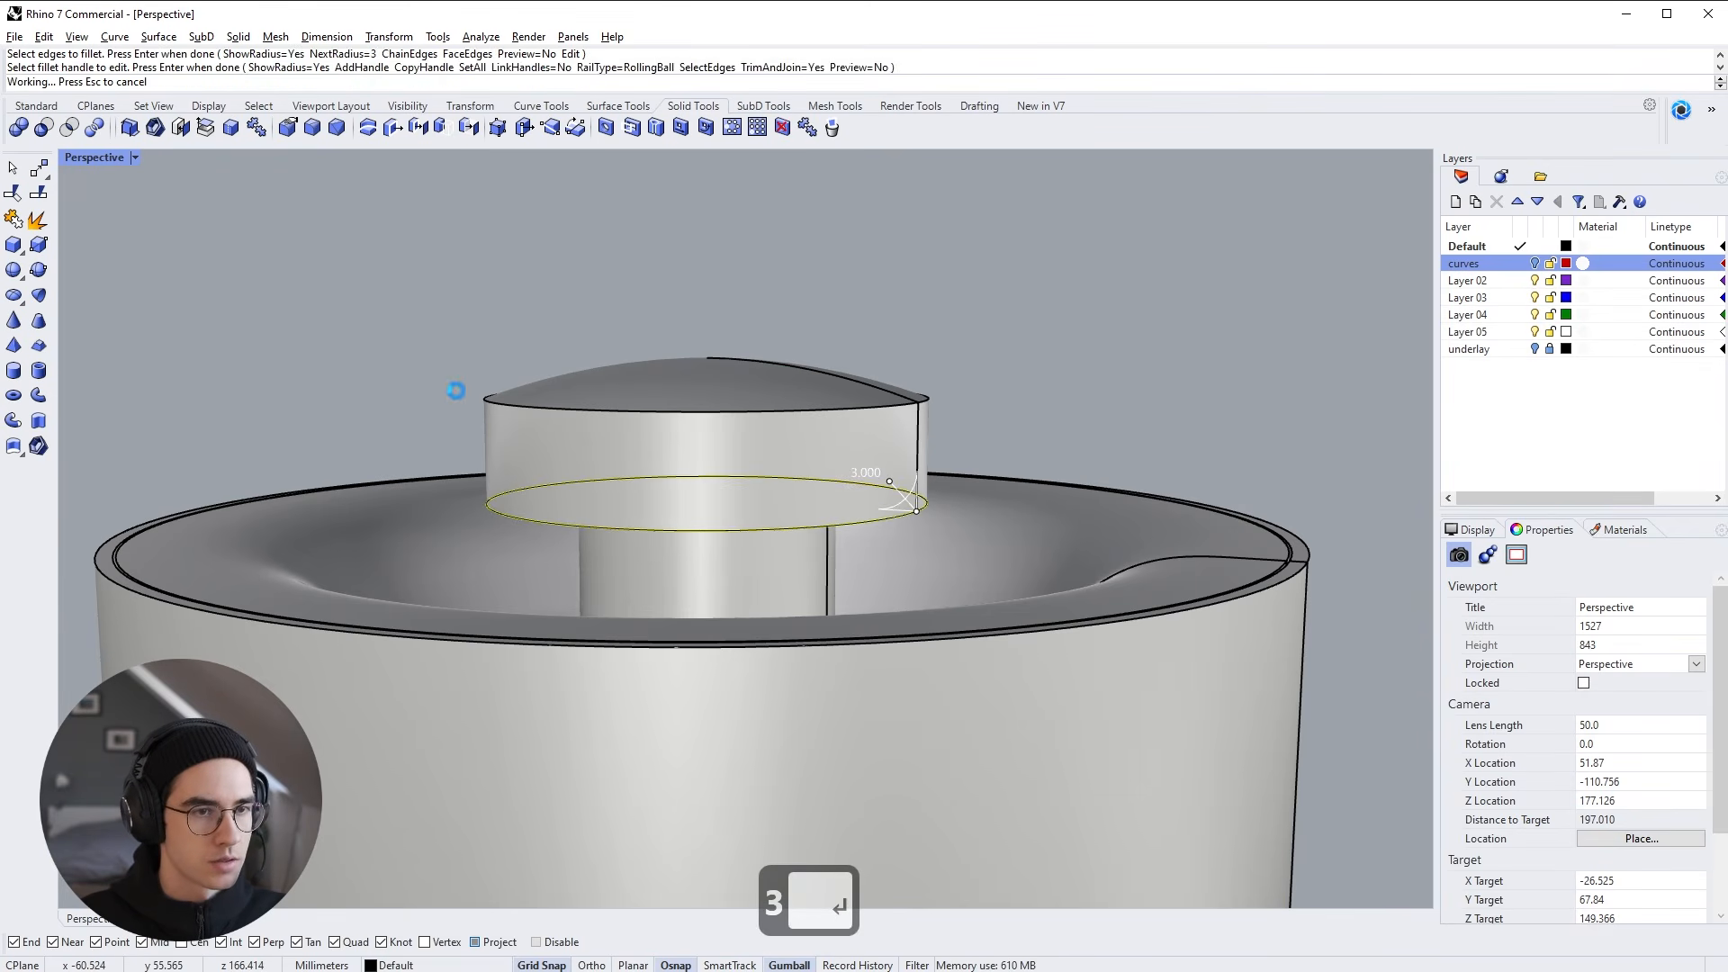
{"action": "right_click_drag", "start_coordinate": [634, 456], "coordinate": [741, 457]}
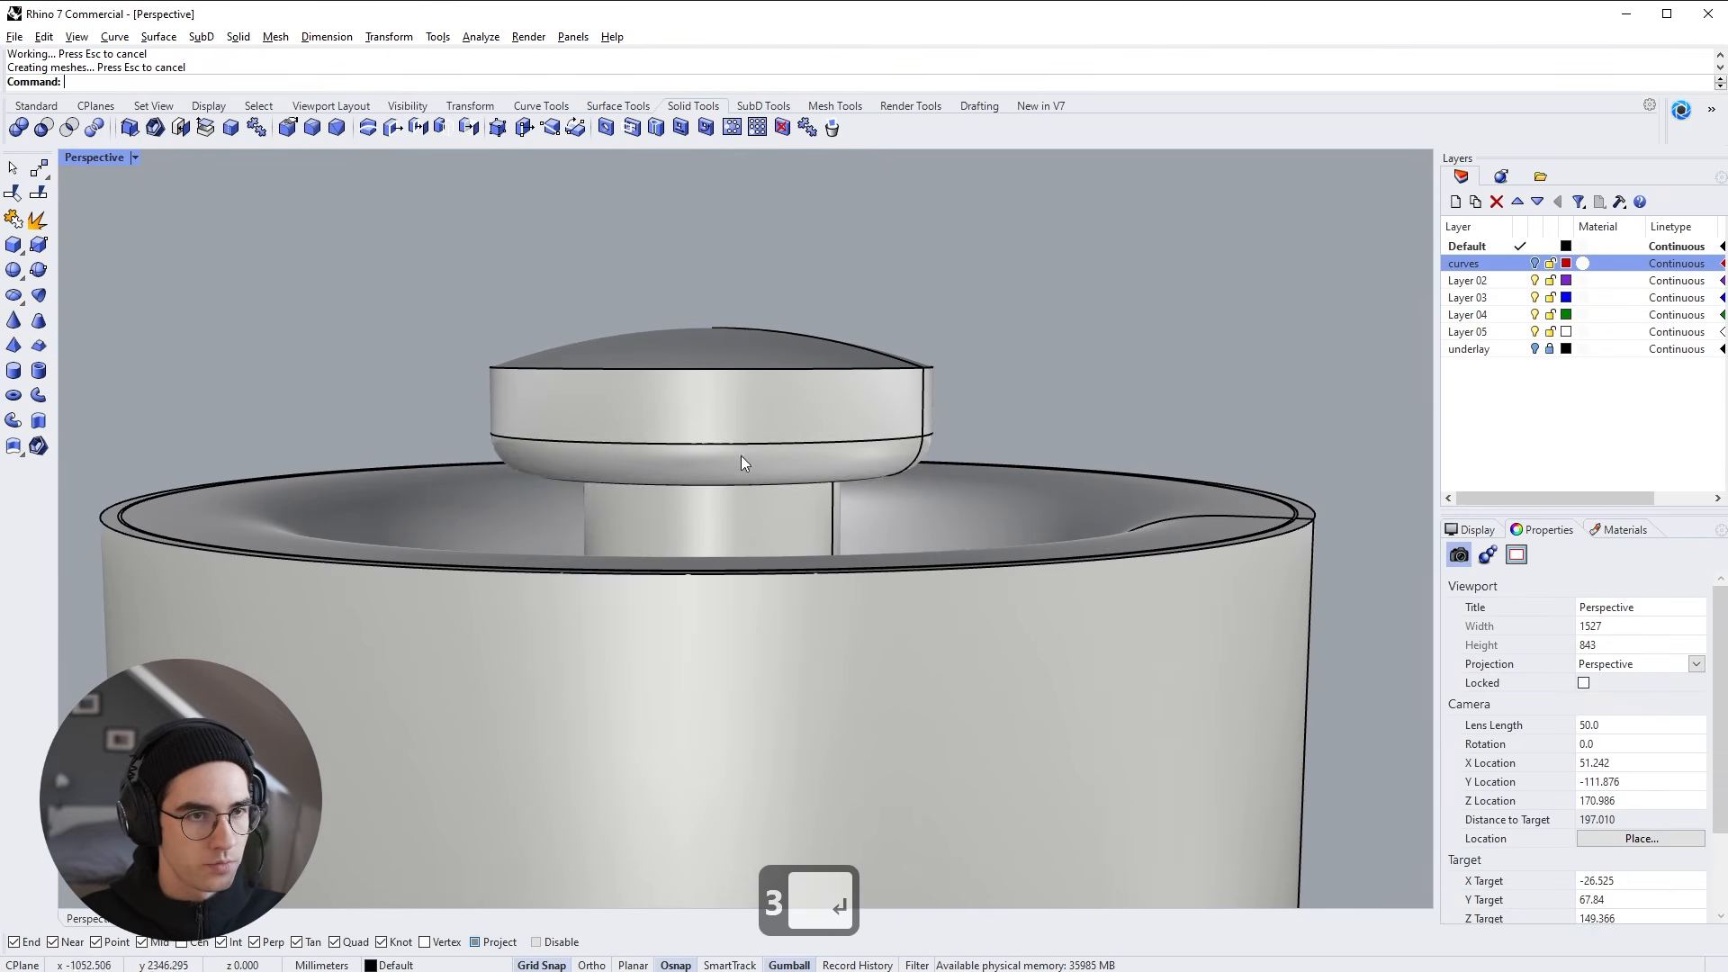
Undo the 3 mm knob fillet and fillet the lower outer edge of the knob's wide top with a 5 mm radius instead
{"action": "key", "text": "ctrl+z"}
{"action": "right_click", "coordinate": [1034, 381]}
{"action": "type", "text": "5"}
{"action": "key", "text": "Return"}
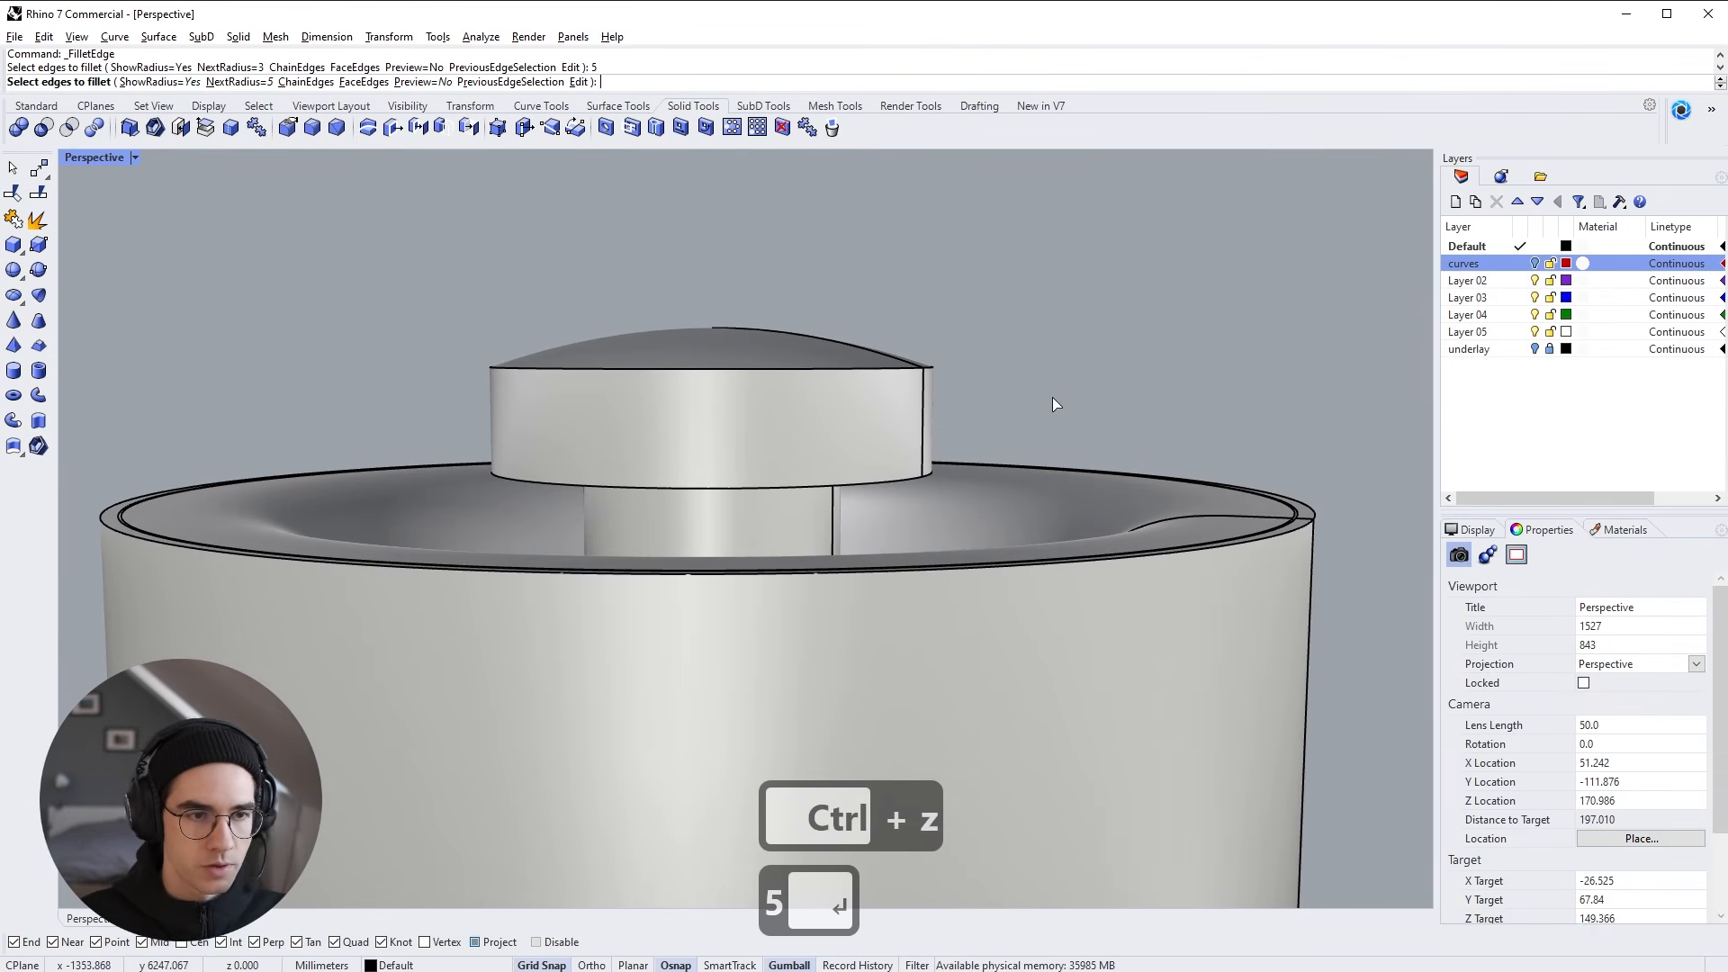
{"action": "left_click", "coordinate": [506, 477]}
{"action": "right_click", "coordinate": [447, 421]}
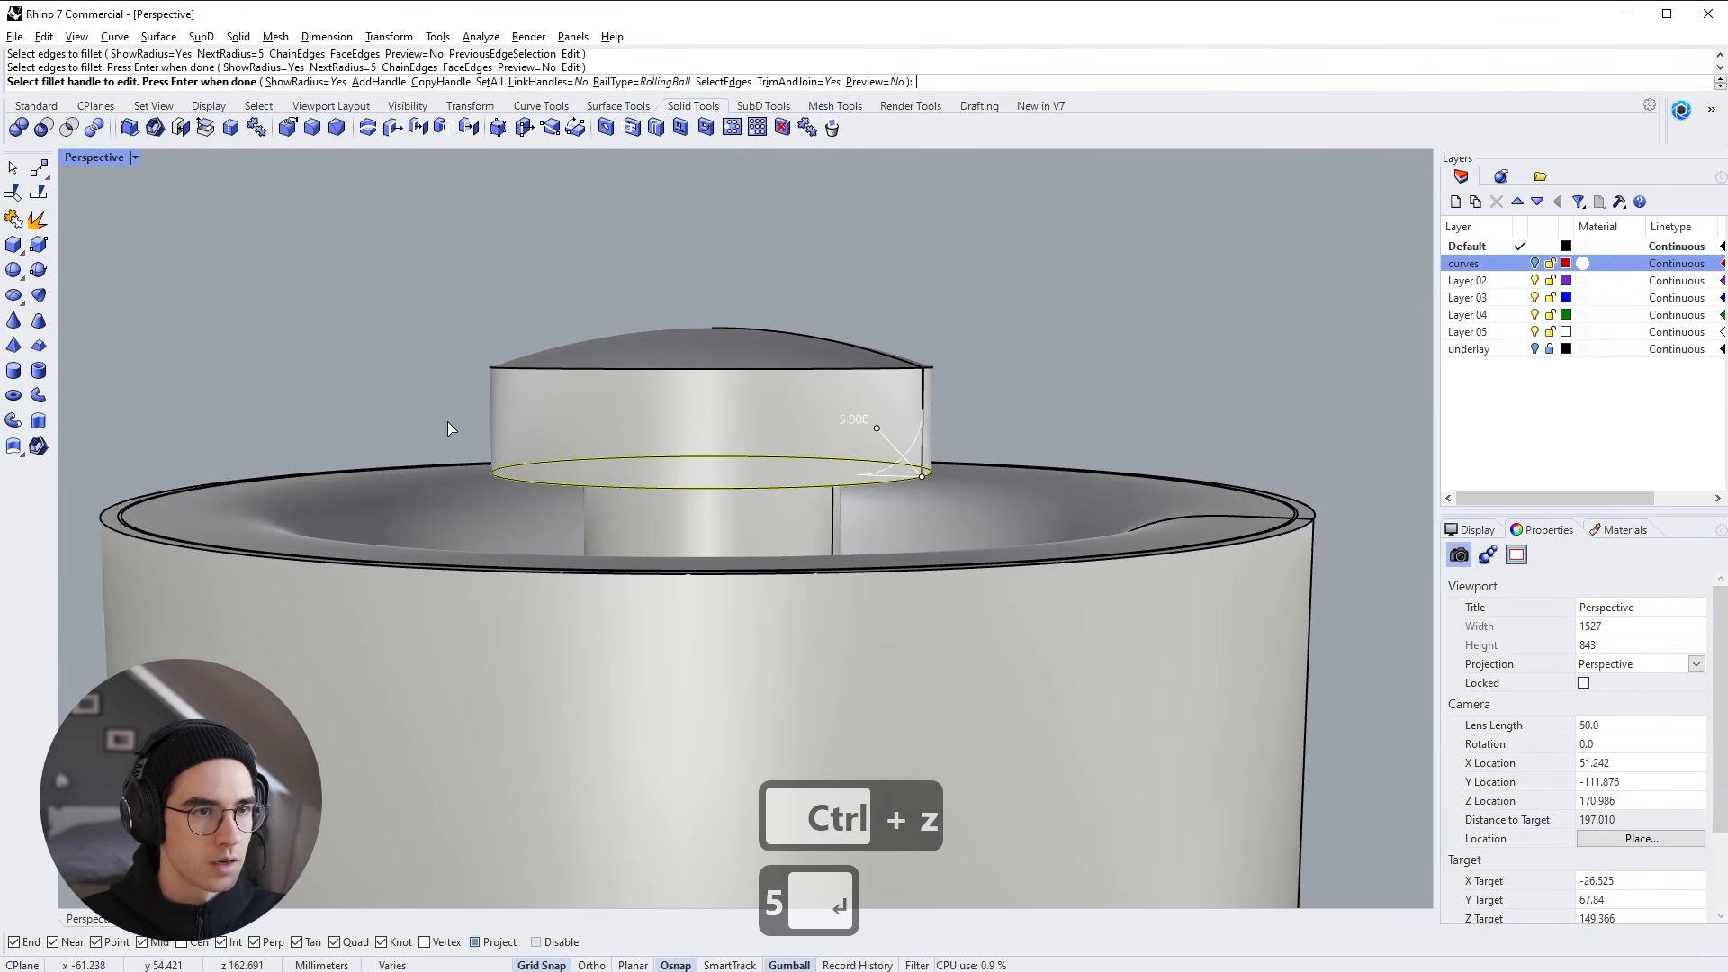
{"action": "right_click", "coordinate": [452, 415]}
Compare the knob with the PureRef reference photos and, in Rhino, fillet the upper edge of its wide top with a 2 mm radius
{"action": "key", "text": "alt+Tab"}
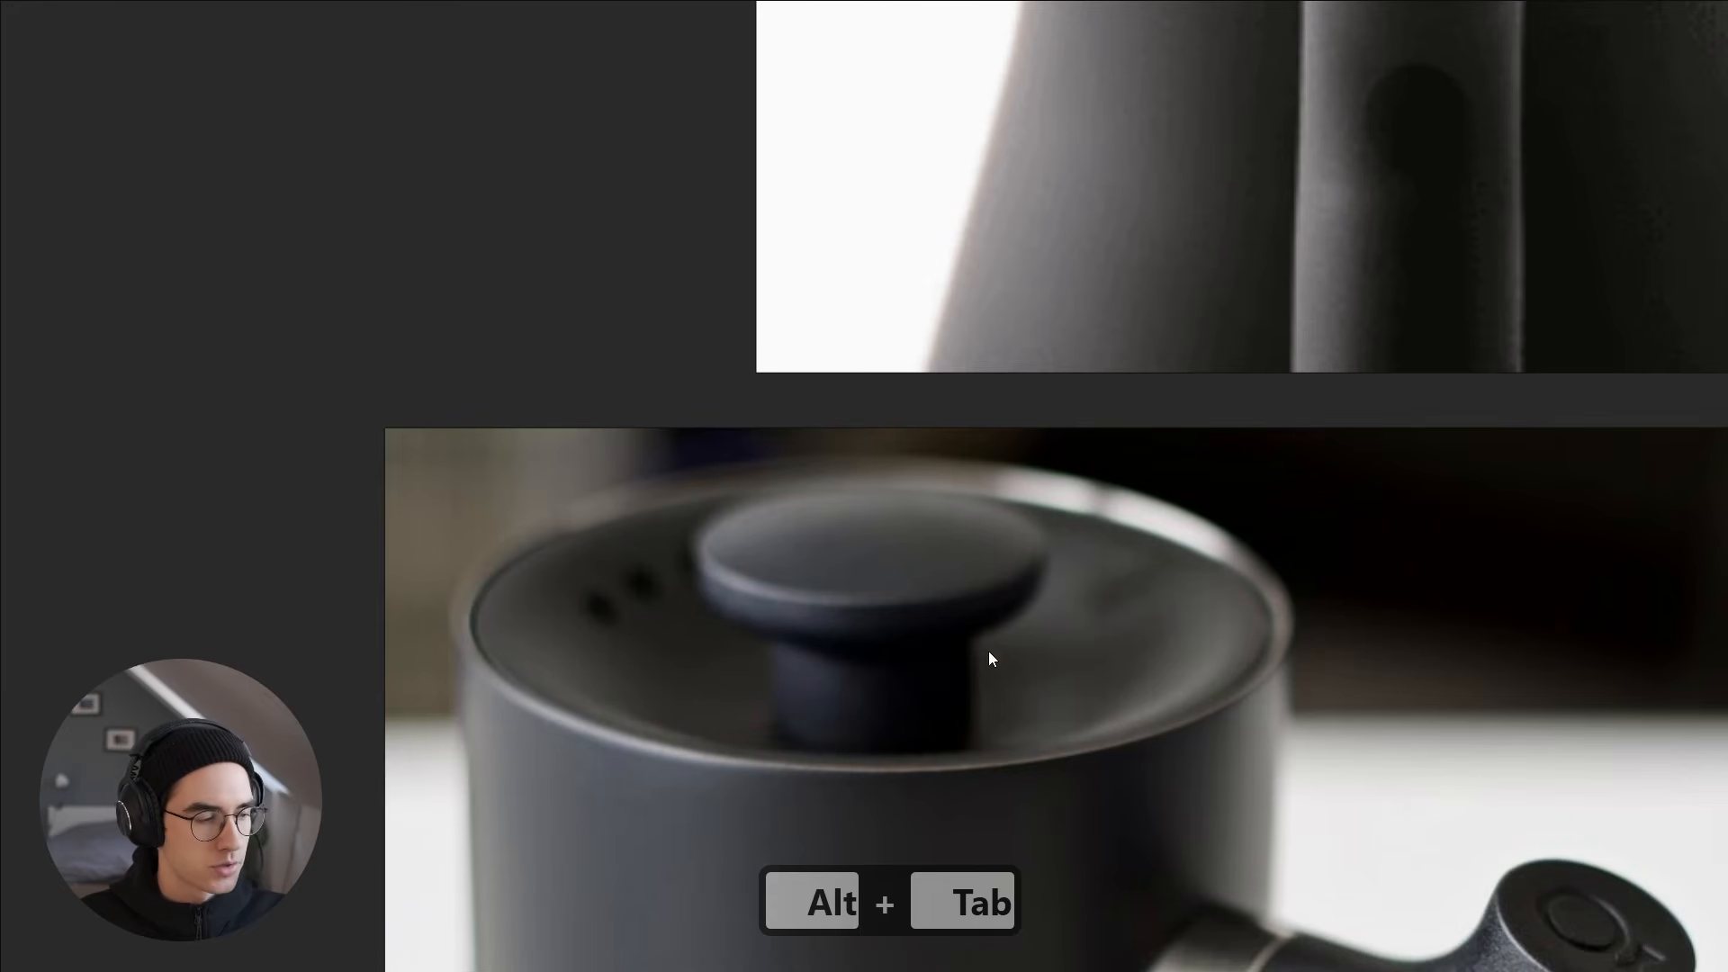
{"action": "key", "text": "alt+Tab"}
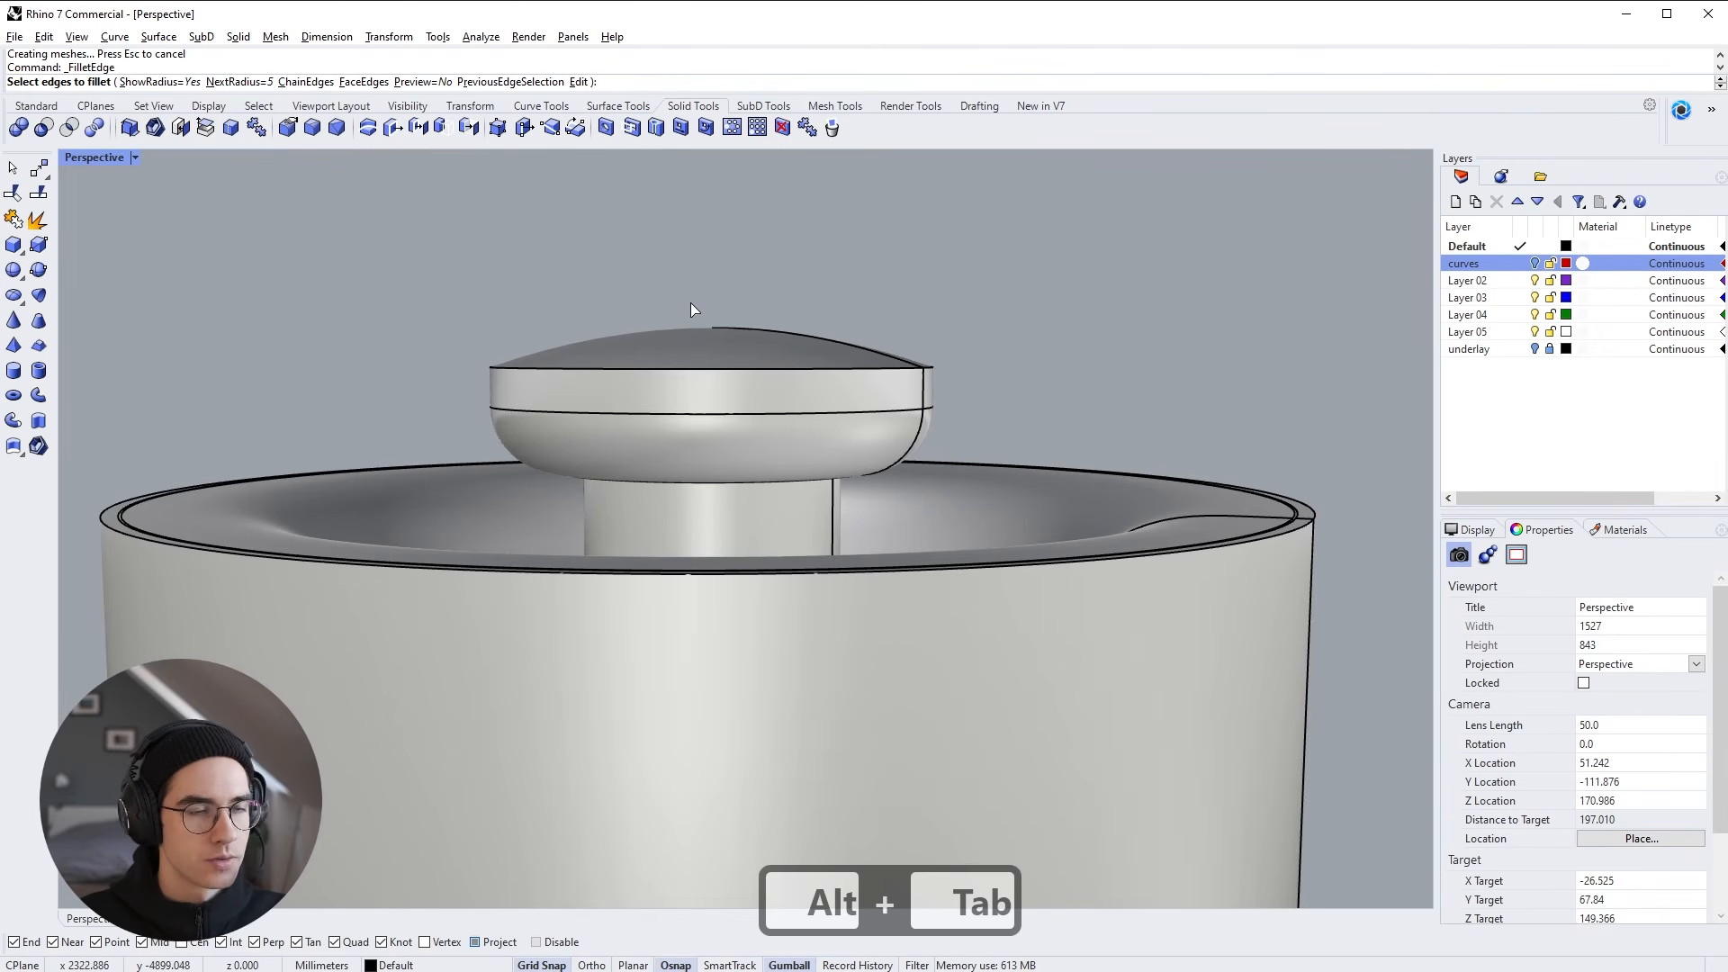
{"action": "type", "text": "2"}
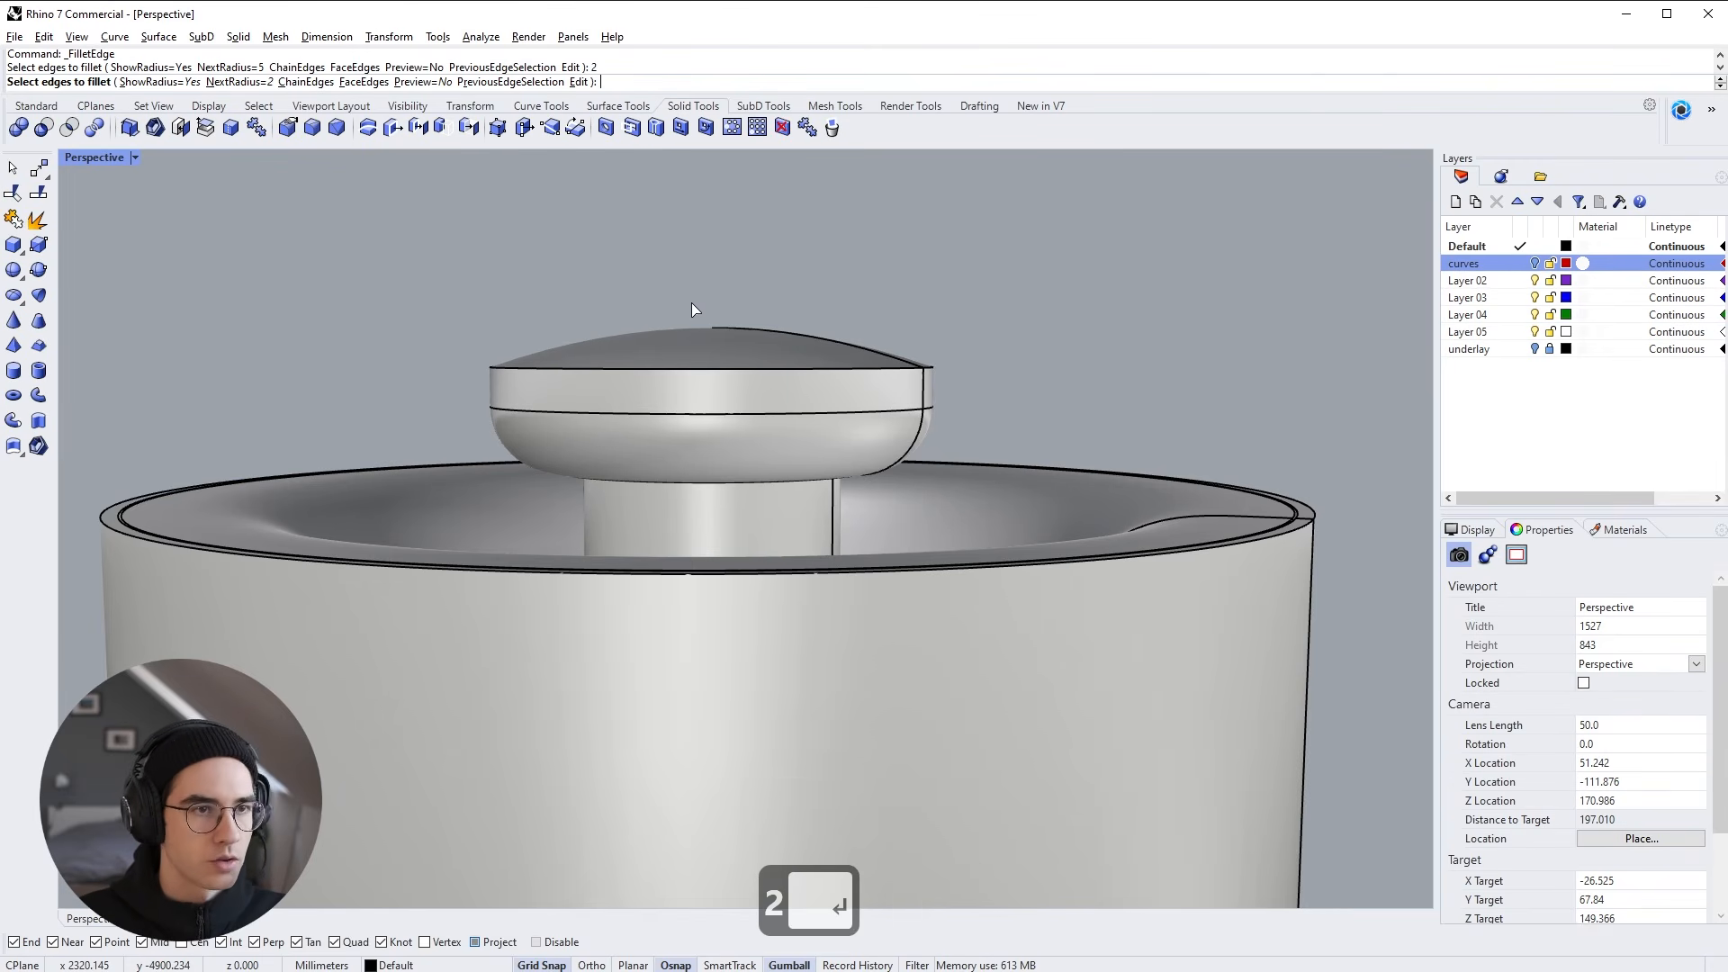
{"action": "key", "text": "Return"}
{"action": "left_click", "coordinate": [605, 371]}
{"action": "key", "text": "Return"}
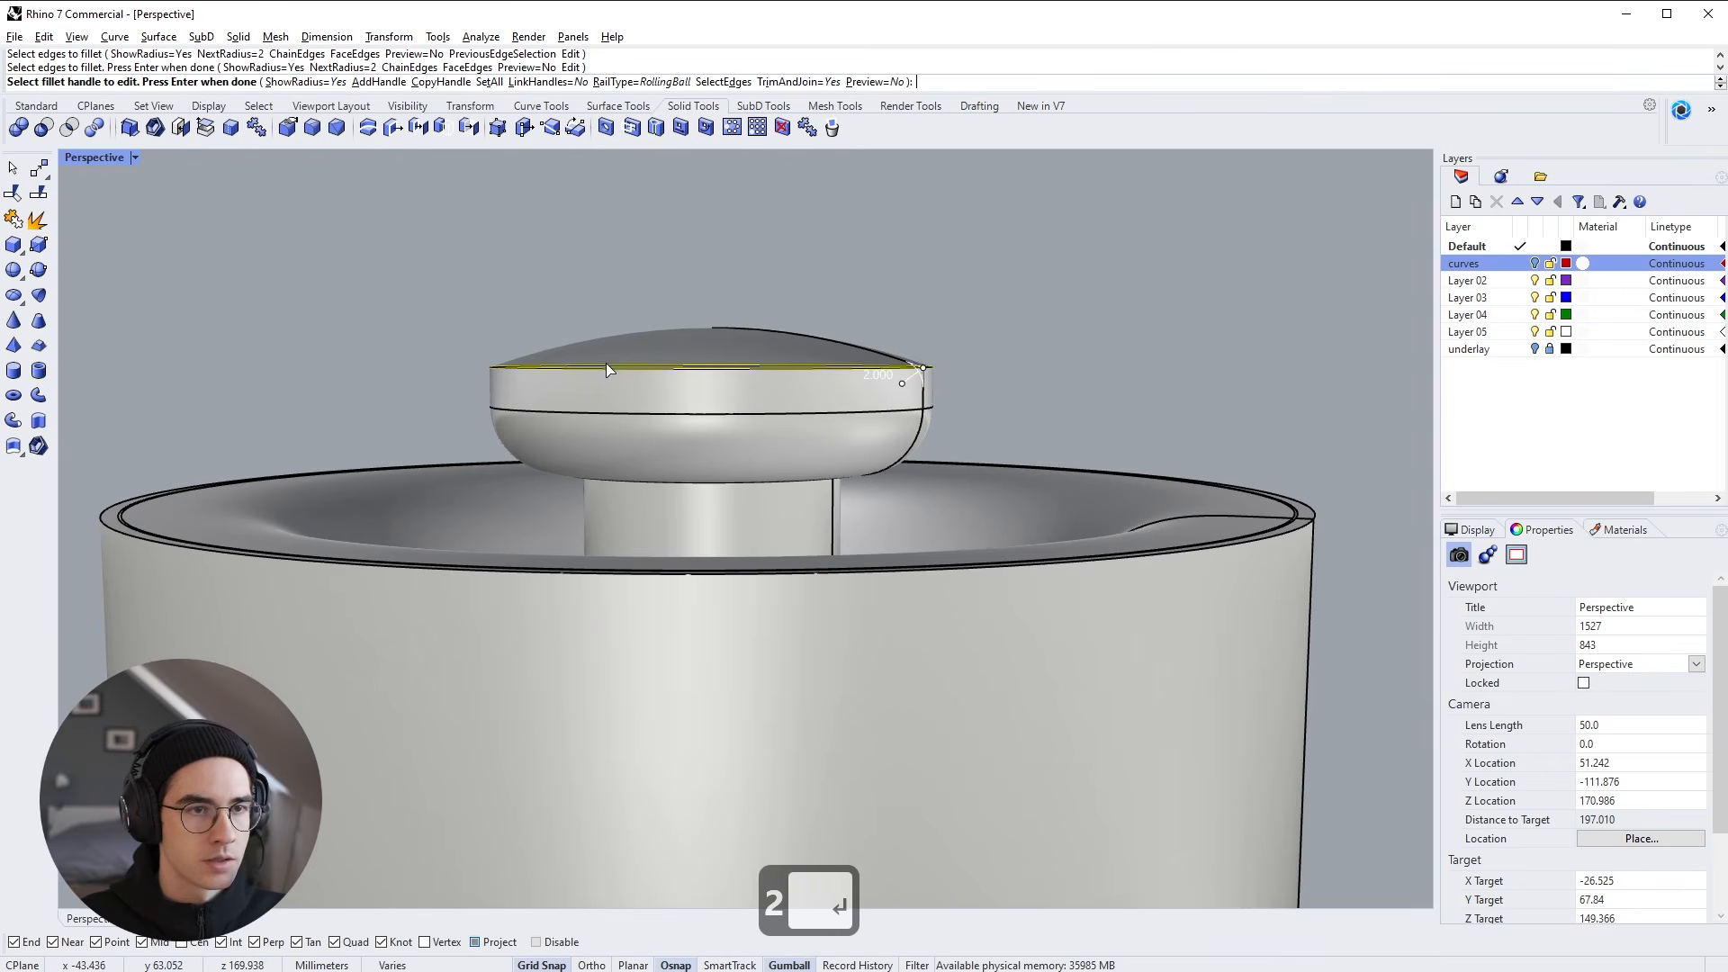
{"action": "key", "text": "alt+Tab"}
{"action": "key", "text": "alt+Tab"}
Move the lid knob 50 mm straight up, clear of the kettle lid
{"action": "right_click_drag", "start_coordinate": [900, 457], "coordinate": [838, 486]}
{"action": "left_click", "coordinate": [700, 479]}
{"action": "scroll", "coordinate": [843, 427], "scroll_direction": "down", "scroll_amount": 6}
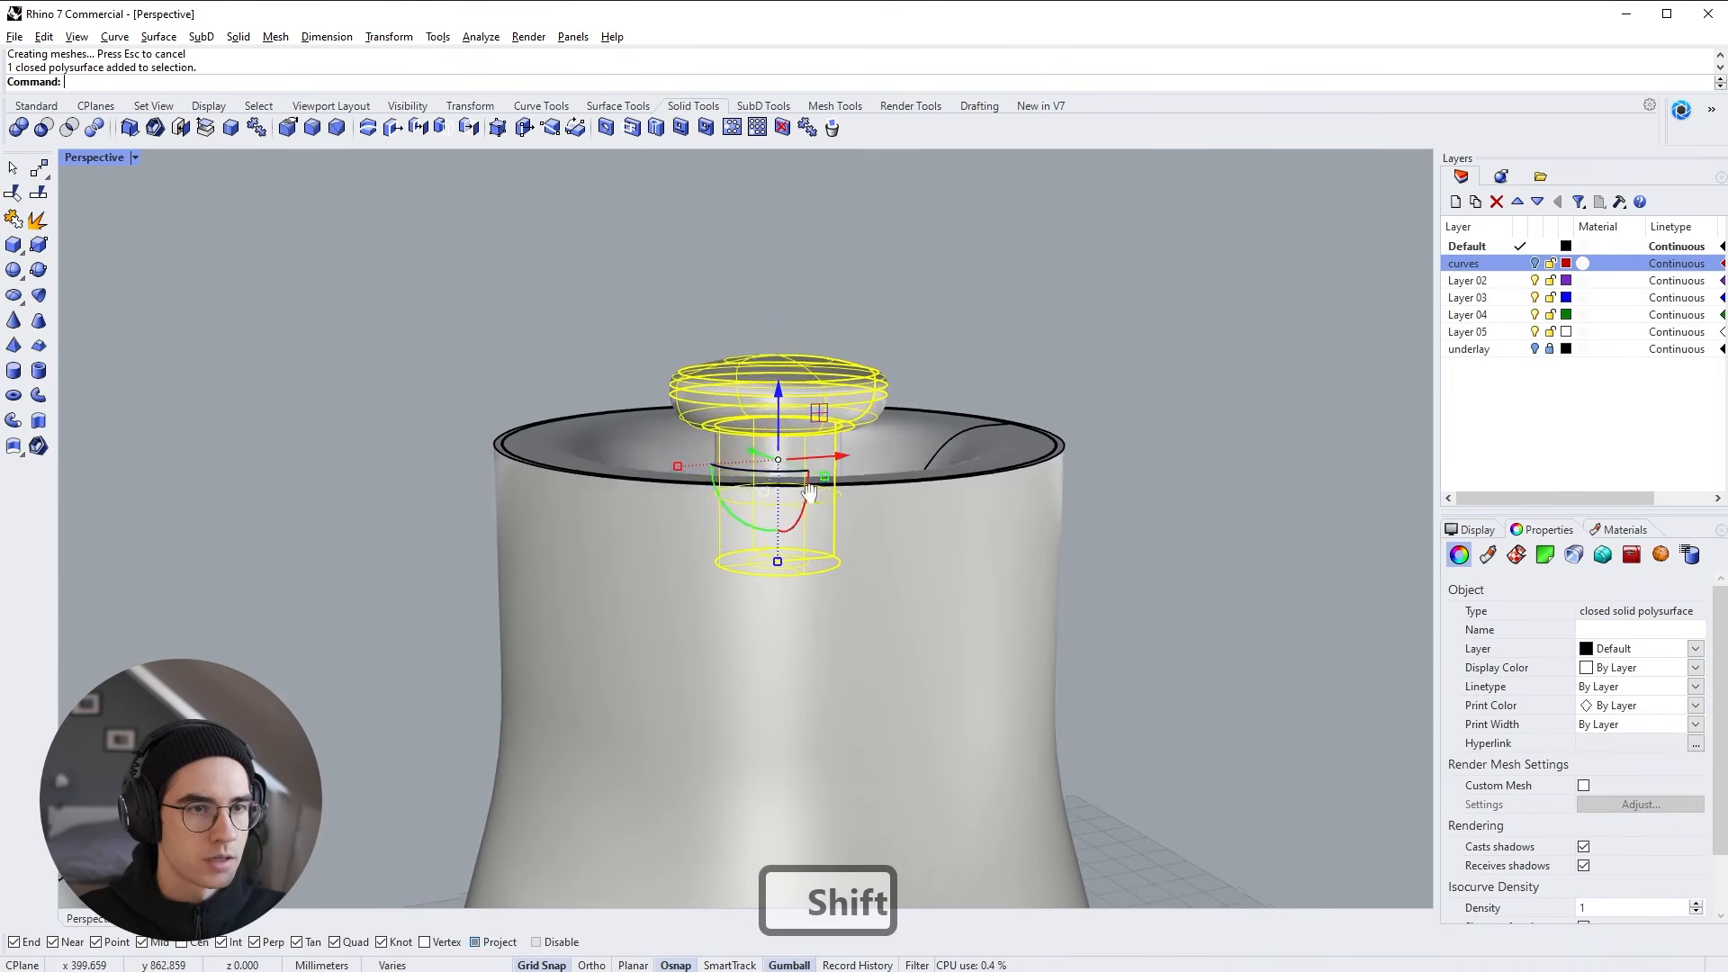
{"action": "right_click_drag", "start_coordinate": [843, 426], "coordinate": [884, 509], "text": "shift"}
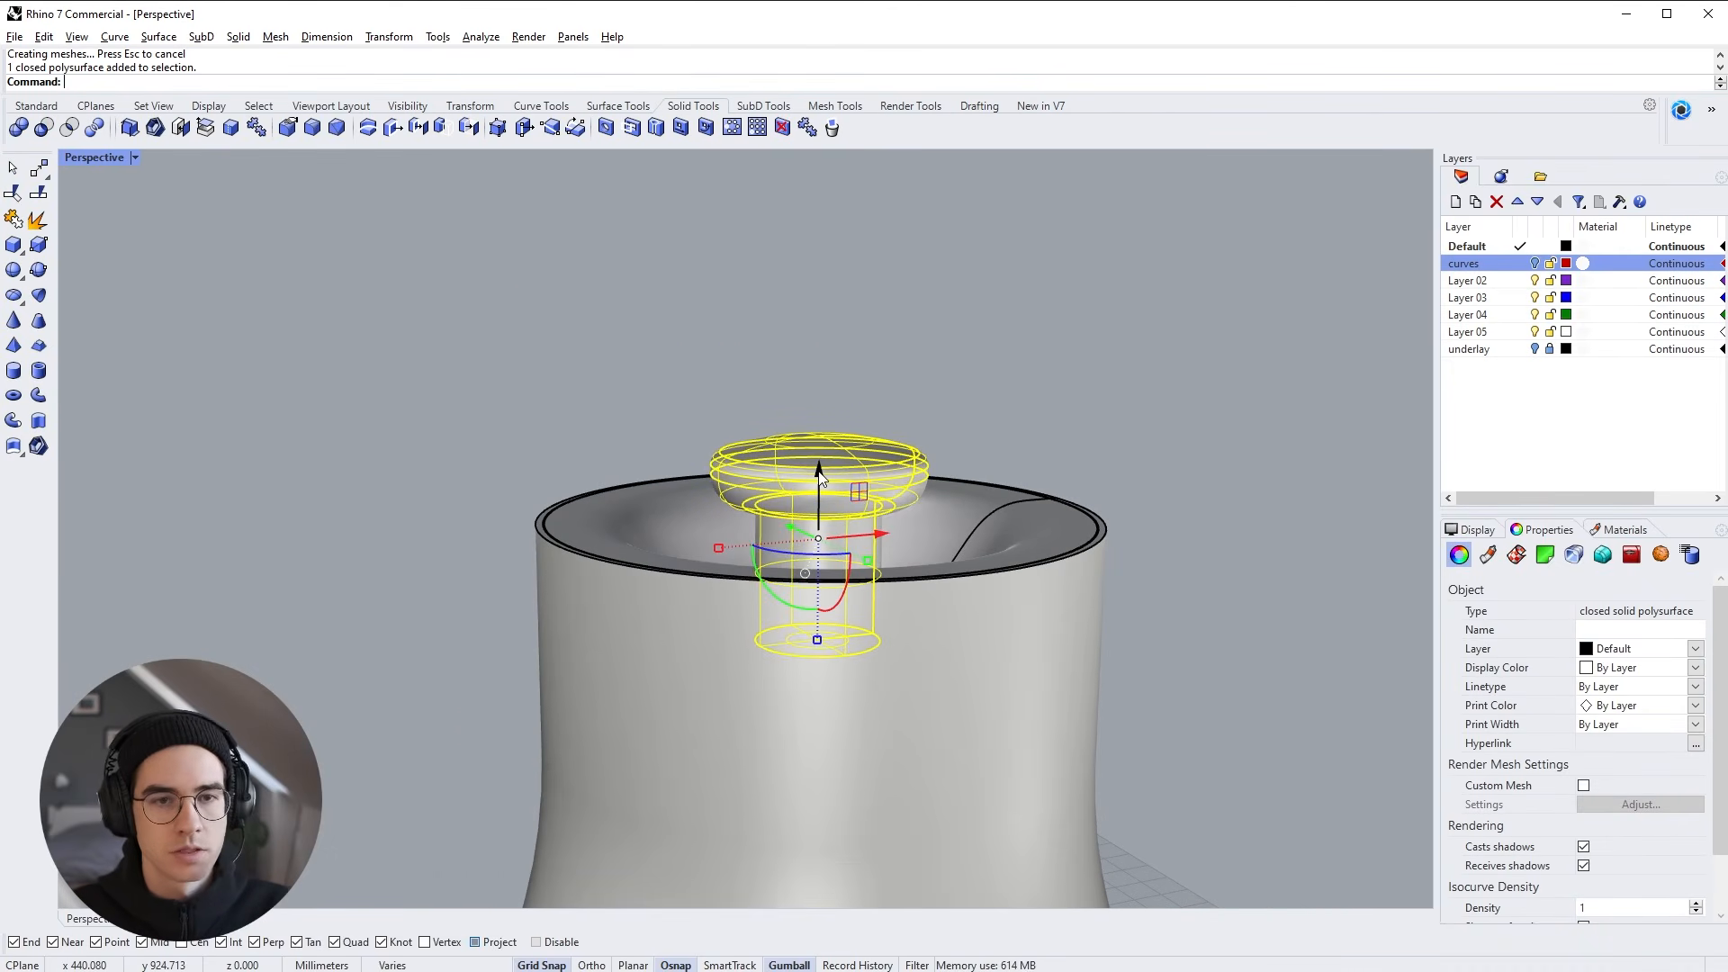
{"action": "left_click", "coordinate": [819, 475]}
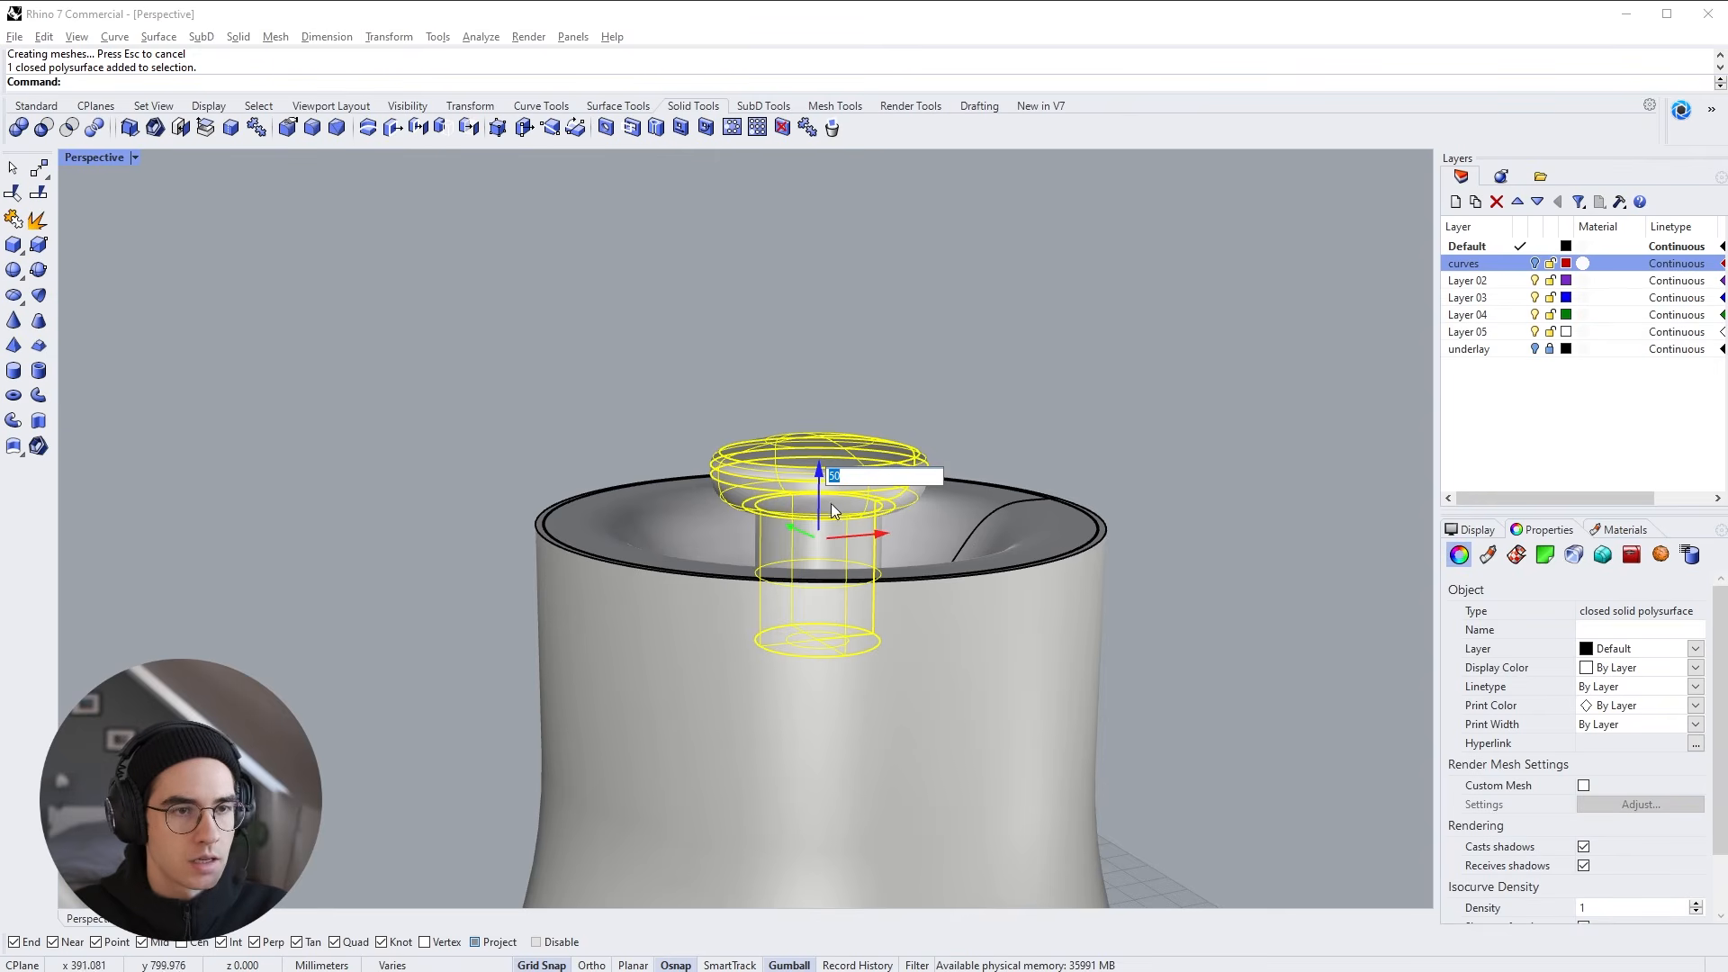
{"action": "left_click", "coordinate": [954, 392]}
{"action": "right_click_drag", "start_coordinate": [833, 293], "coordinate": [839, 547], "text": "shift"}
Fillet the edge where the knob's stem meets the underside of its wide top with a 2 mm radius
{"action": "right_click_drag", "start_coordinate": [836, 546], "coordinate": [791, 376]}
{"action": "left_click", "coordinate": [952, 485]}
{"action": "left_click", "coordinate": [313, 127]}
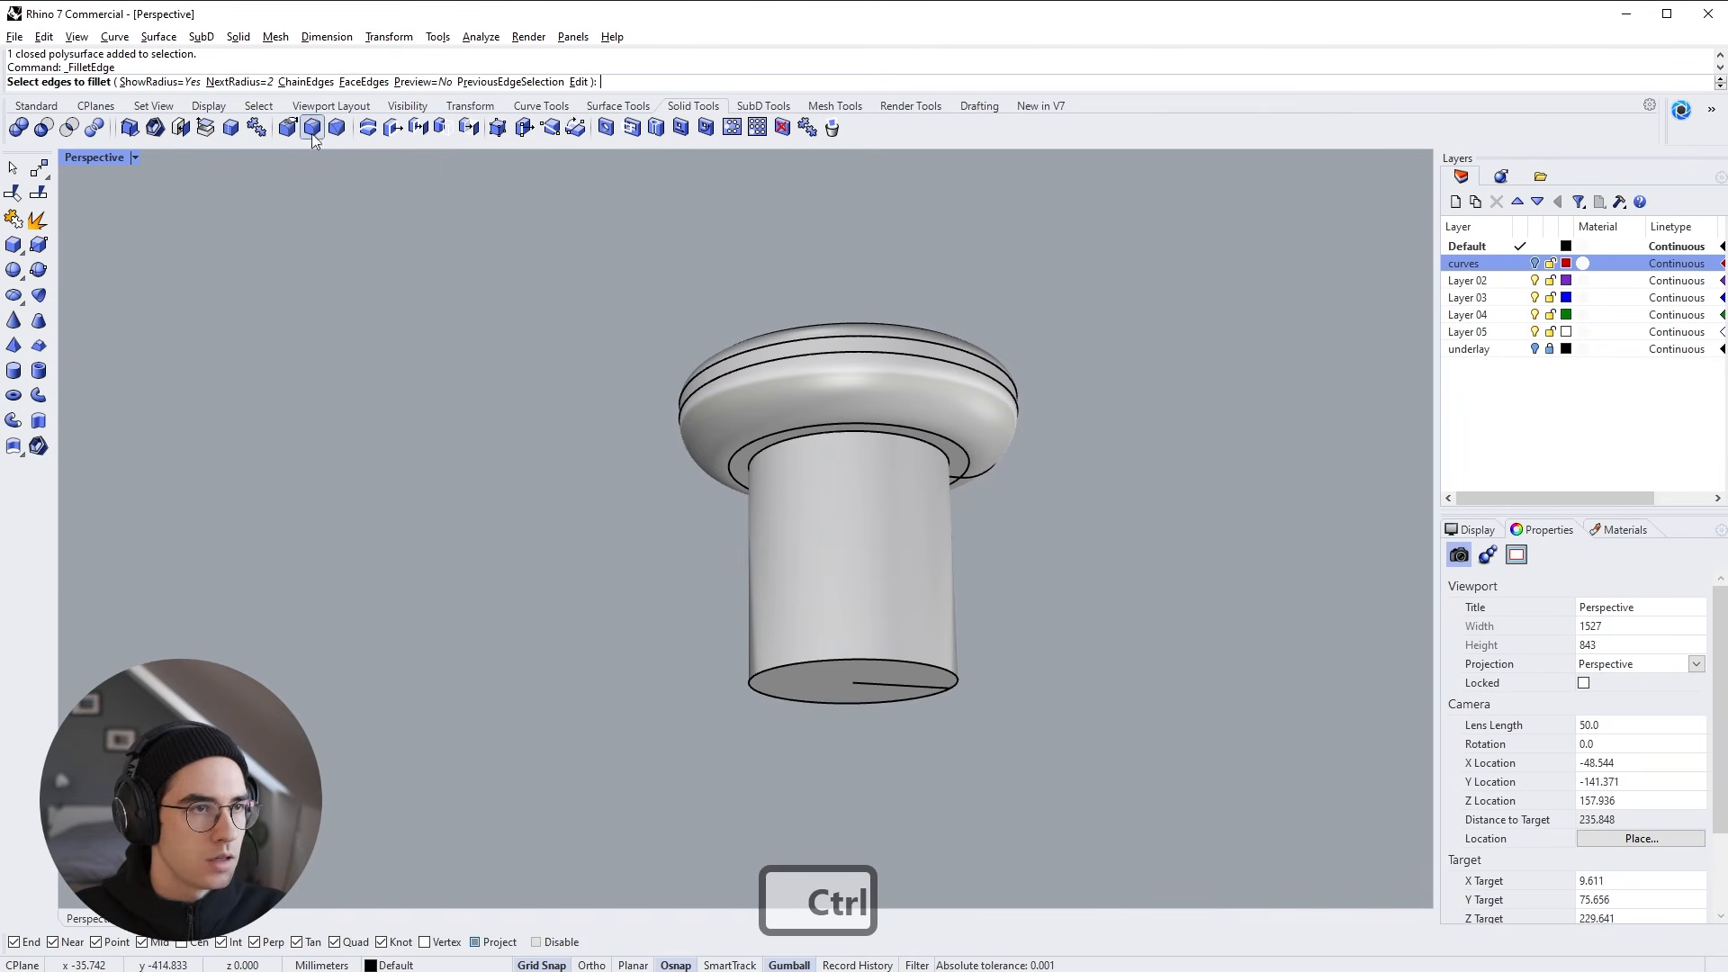
{"action": "left_click", "coordinate": [748, 471]}
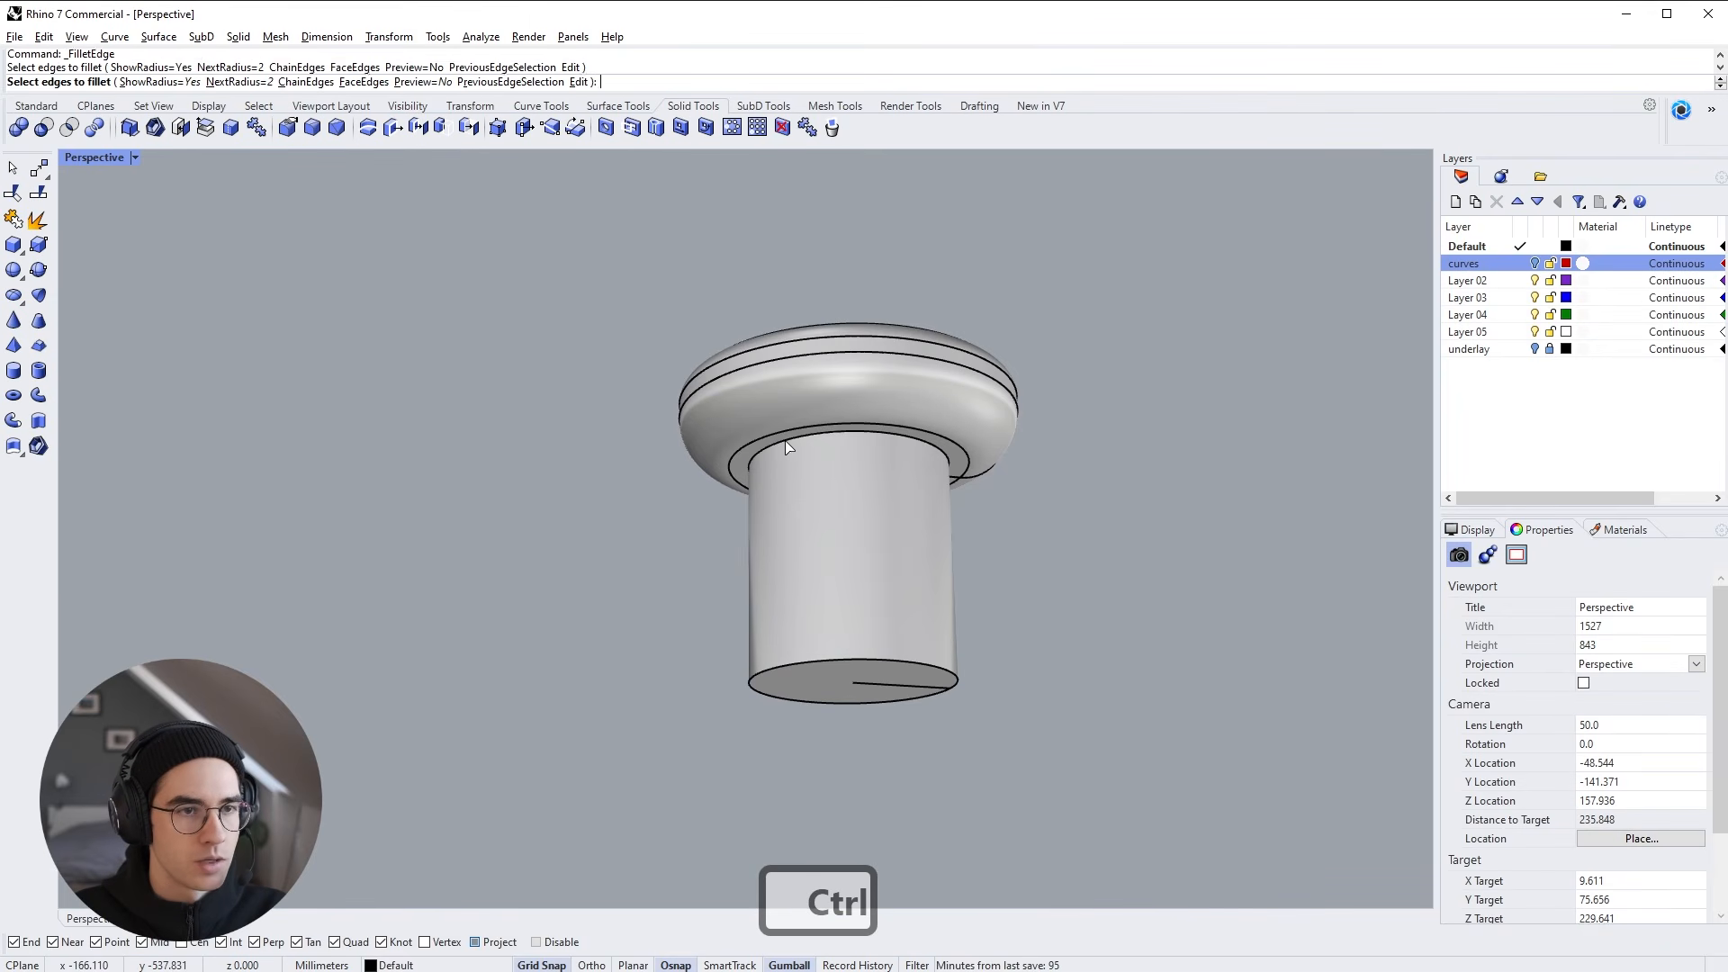
{"action": "right_click", "coordinate": [747, 474]}
{"action": "key", "text": "Return"}
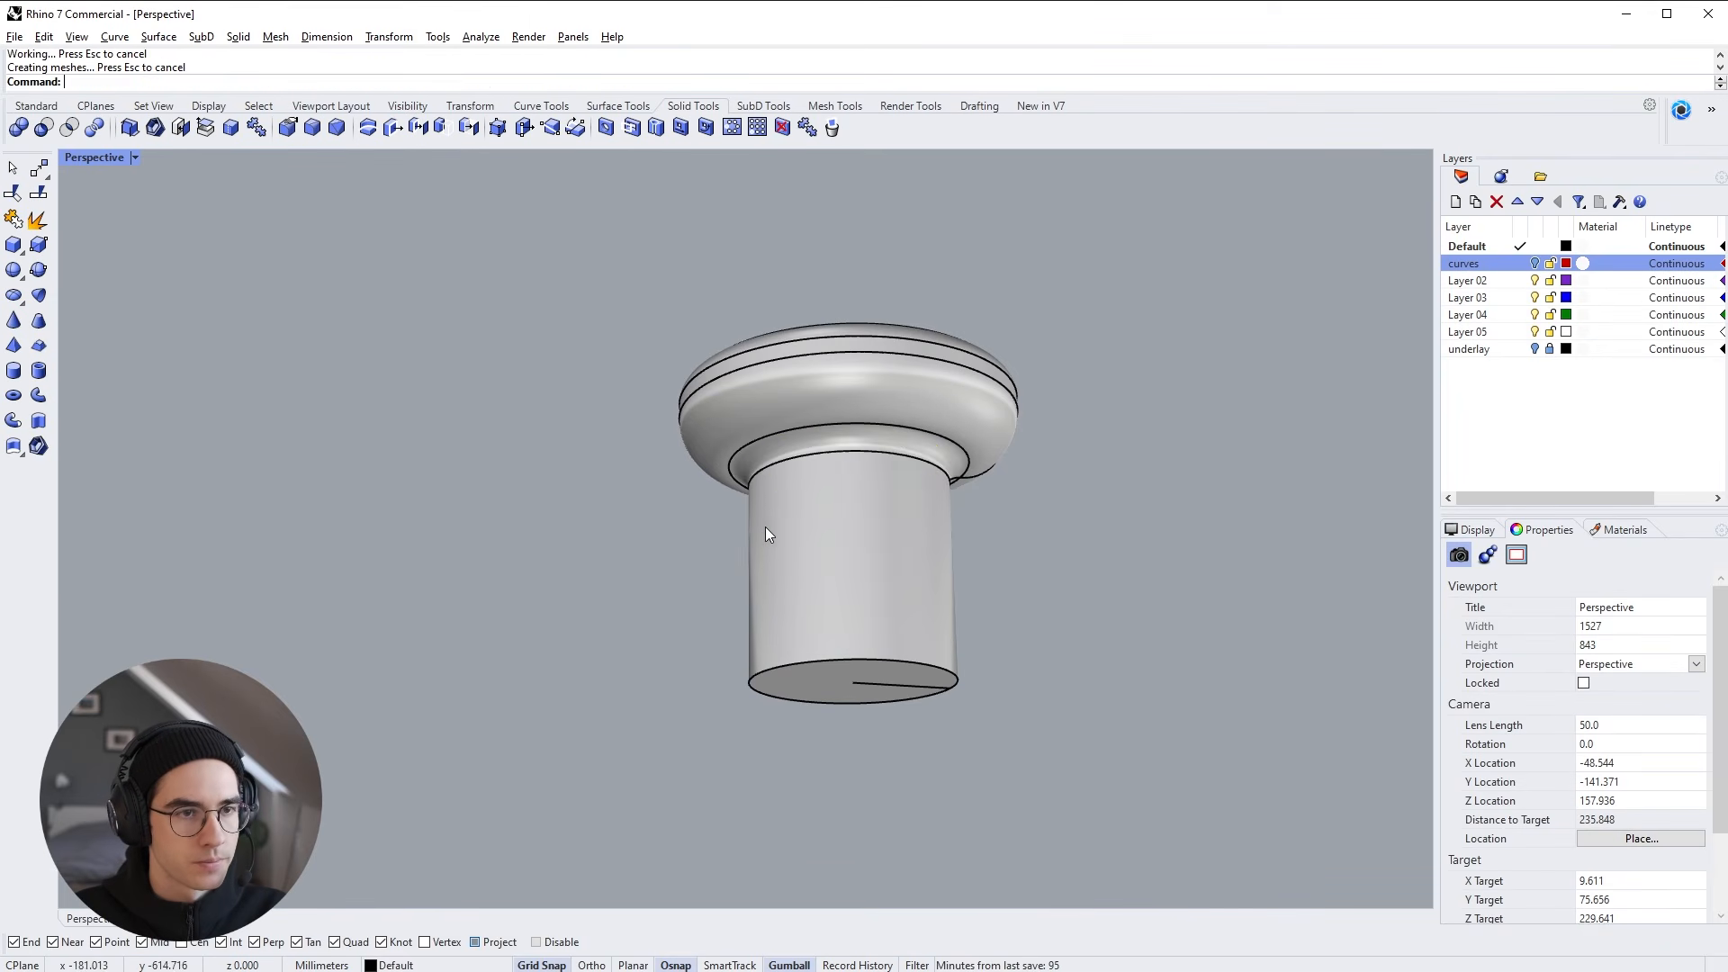
Move the lid knob vertically by -50 mm, back down onto the lid
{"action": "right_click_drag", "start_coordinate": [765, 527], "coordinate": [818, 483]}
{"action": "left_click", "coordinate": [792, 483]}
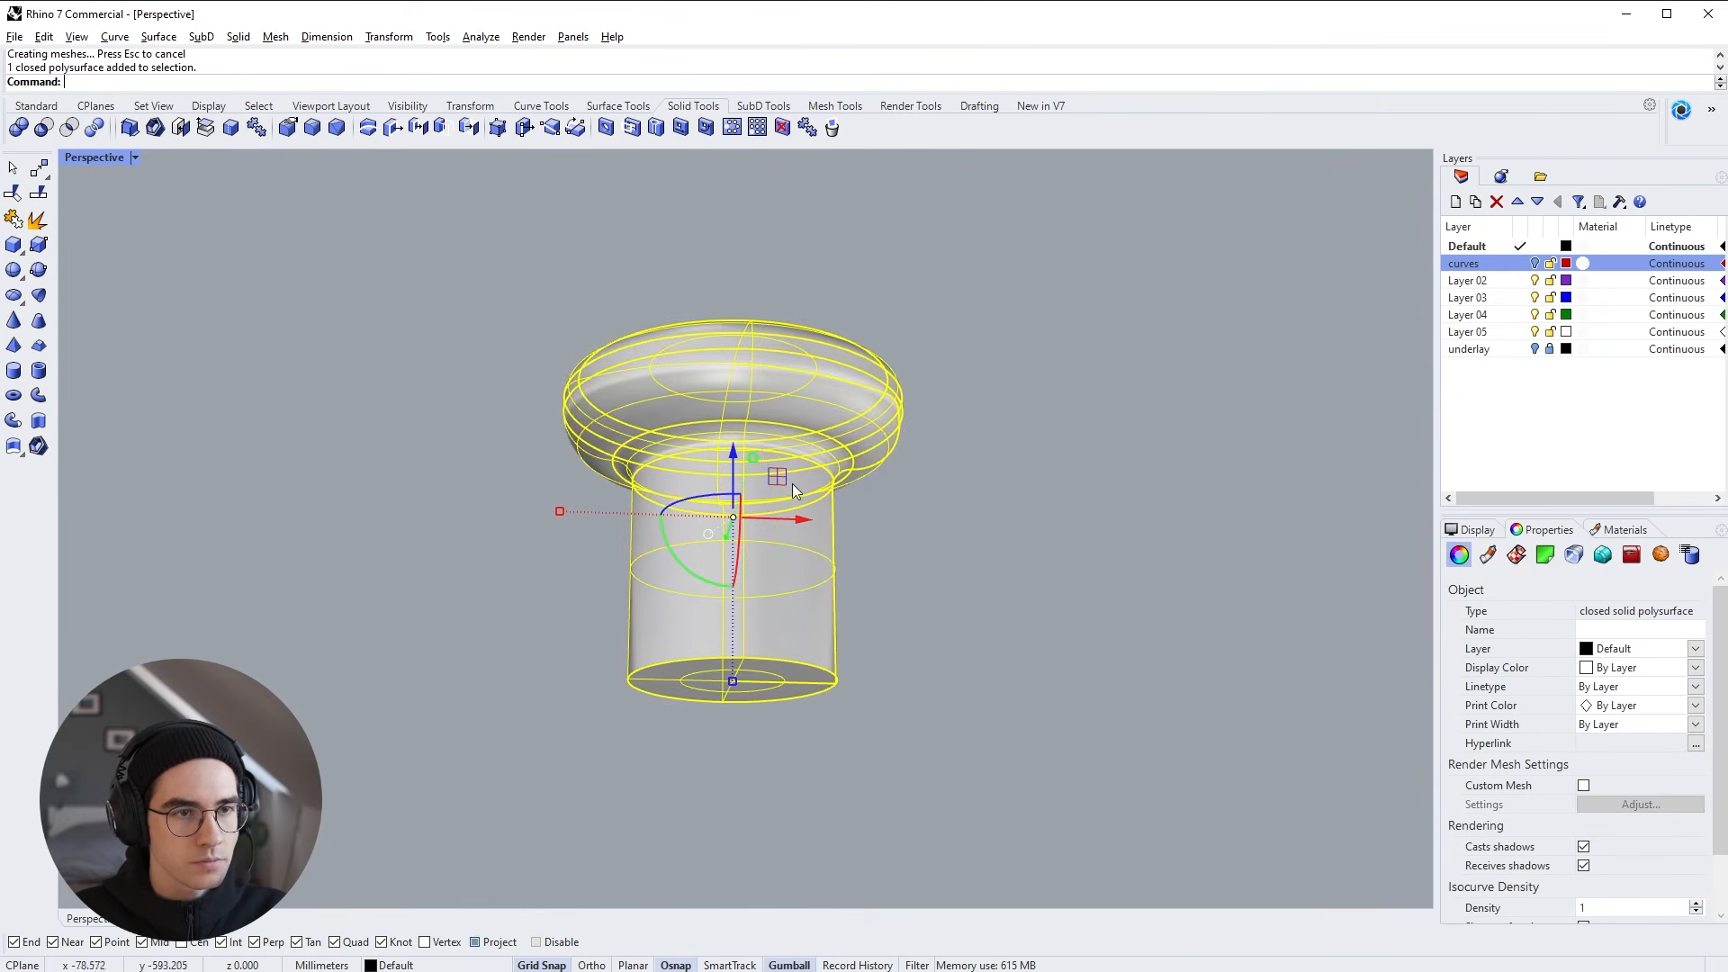
{"action": "left_click", "coordinate": [734, 452]}
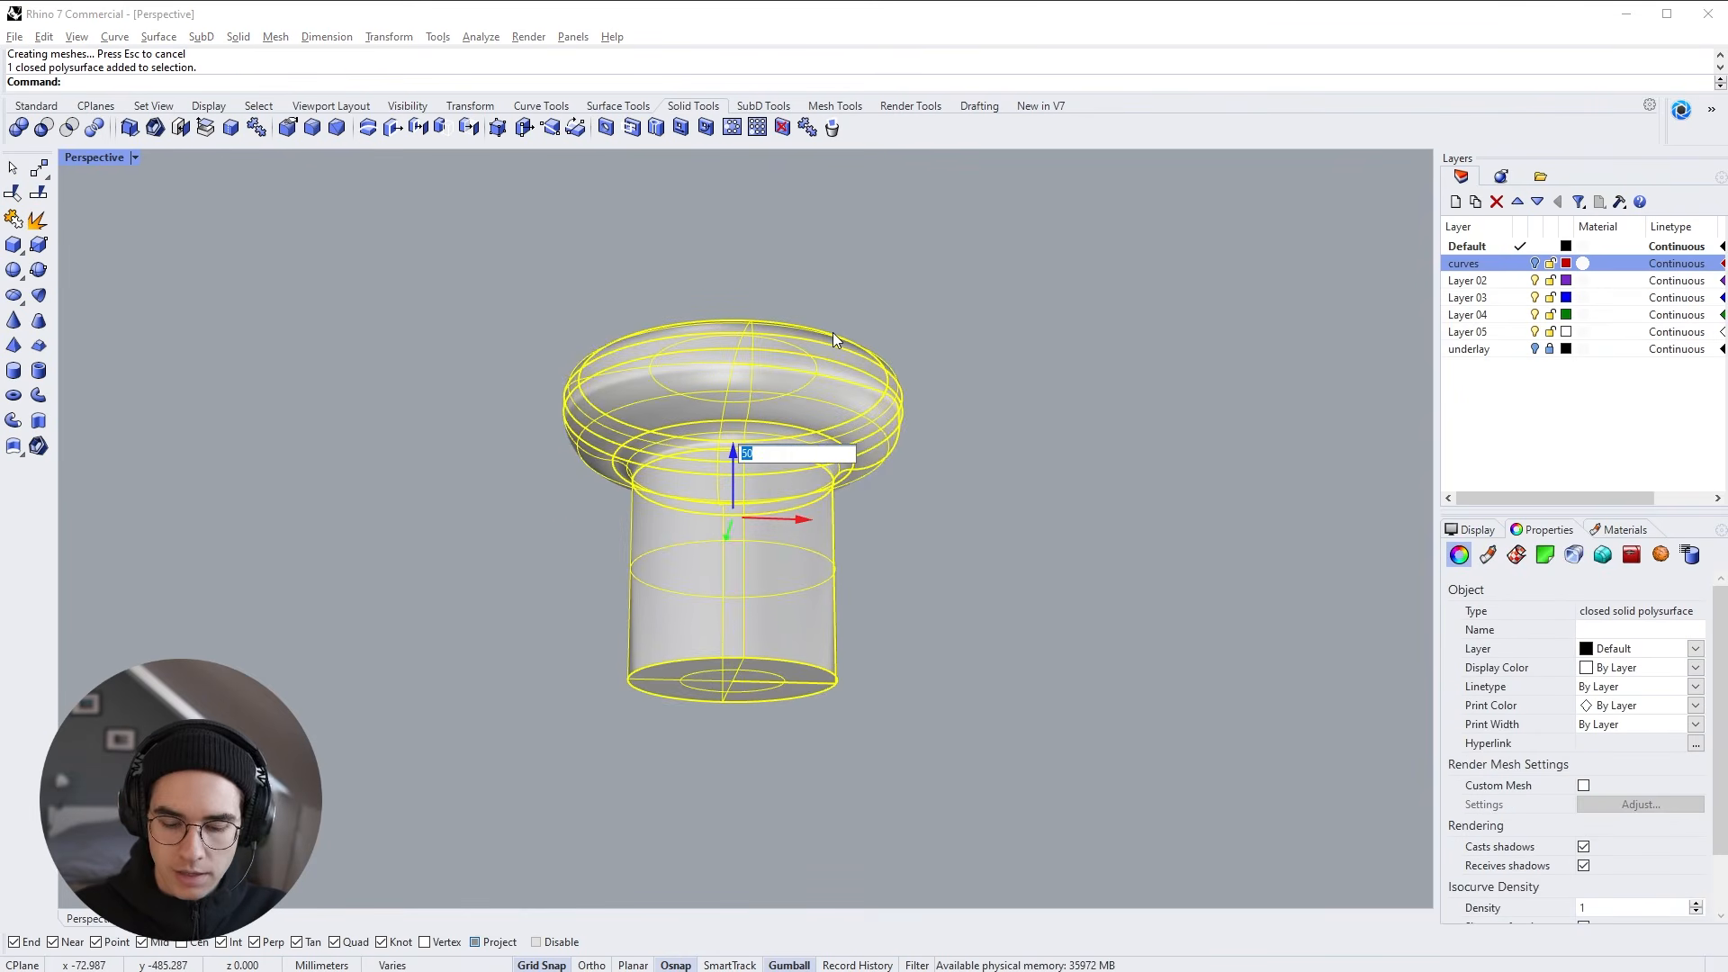
{"action": "type", "text": "-50"}
{"action": "key", "text": "Return"}
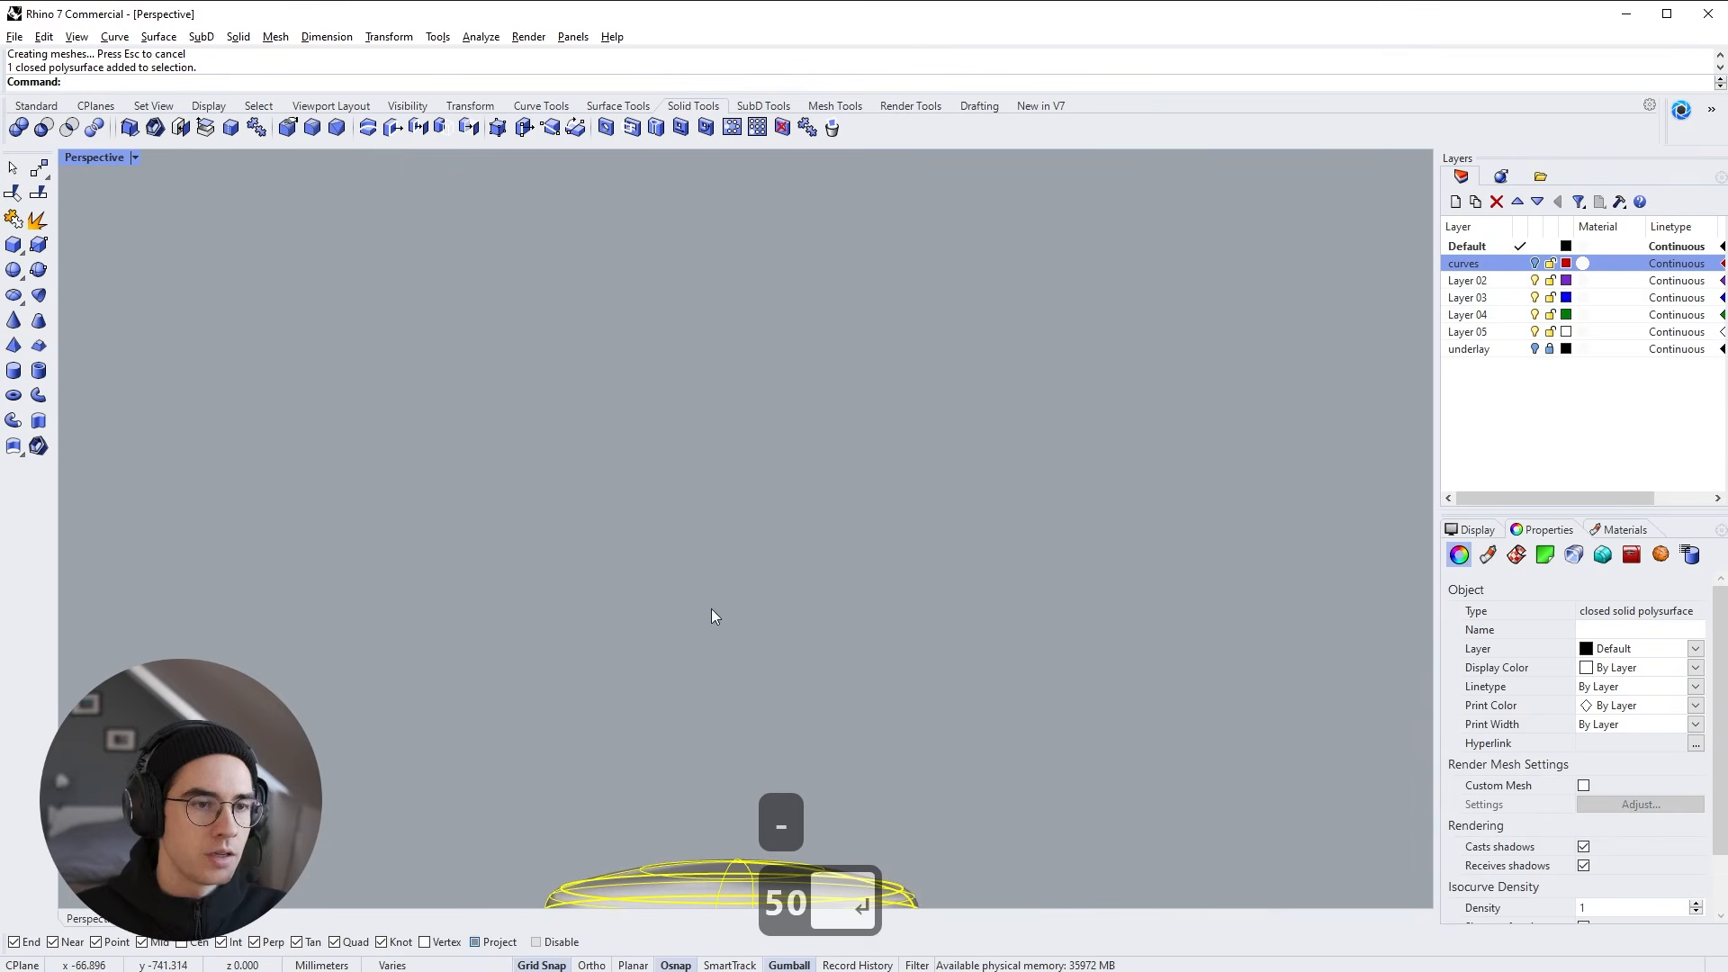
Select the kettle body and hide it to expose the underside of the lid
{"action": "right_click_drag", "start_coordinate": [711, 608], "coordinate": [758, 365]}
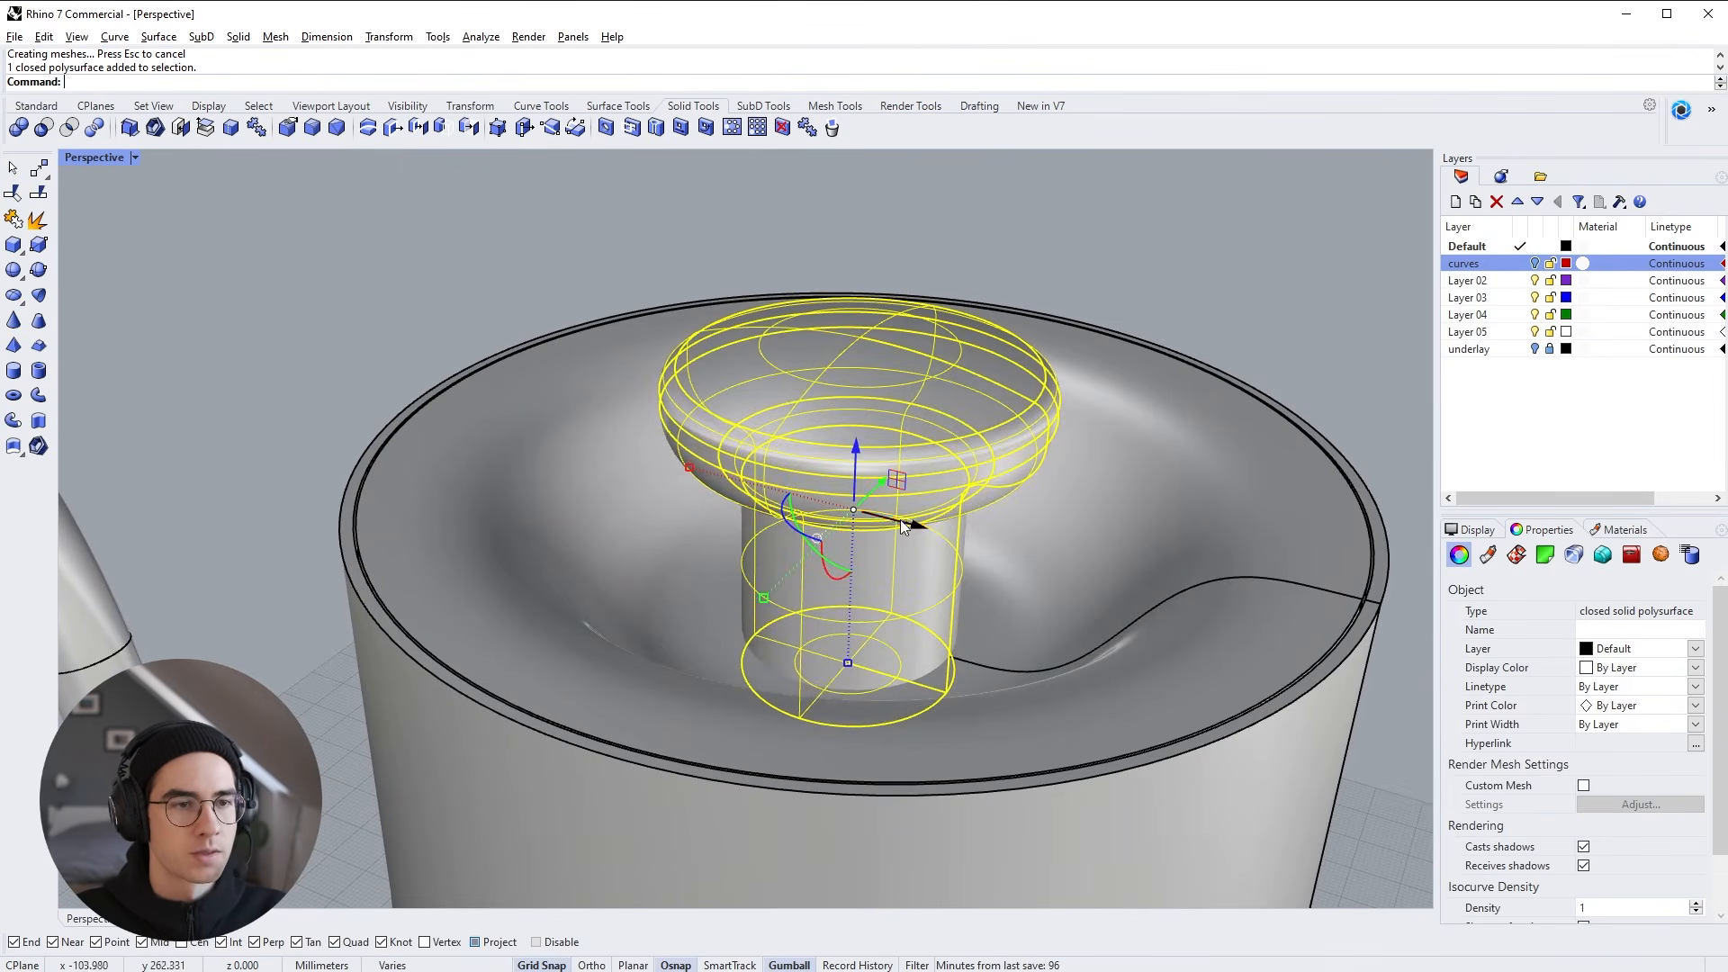
{"action": "left_click", "coordinate": [1085, 691], "text": "shift"}
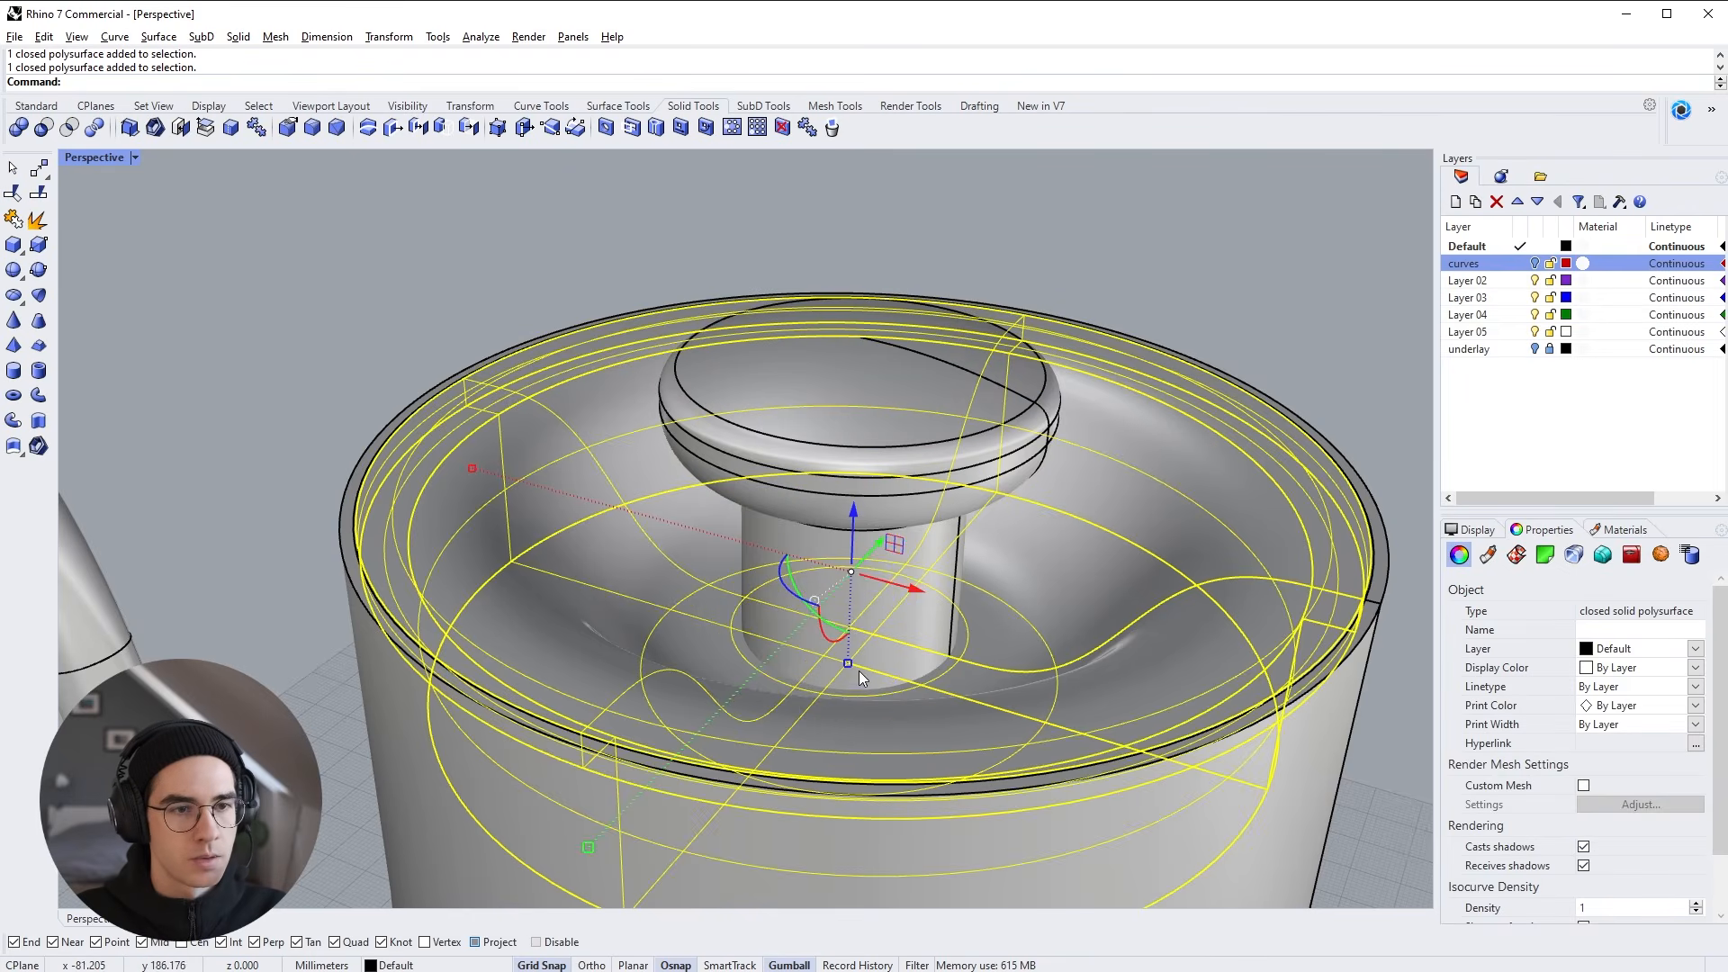
{"action": "right_click_drag", "start_coordinate": [858, 672], "coordinate": [885, 570]}
{"action": "right_click_drag", "start_coordinate": [893, 504], "coordinate": [820, 667], "text": "ctrl"}
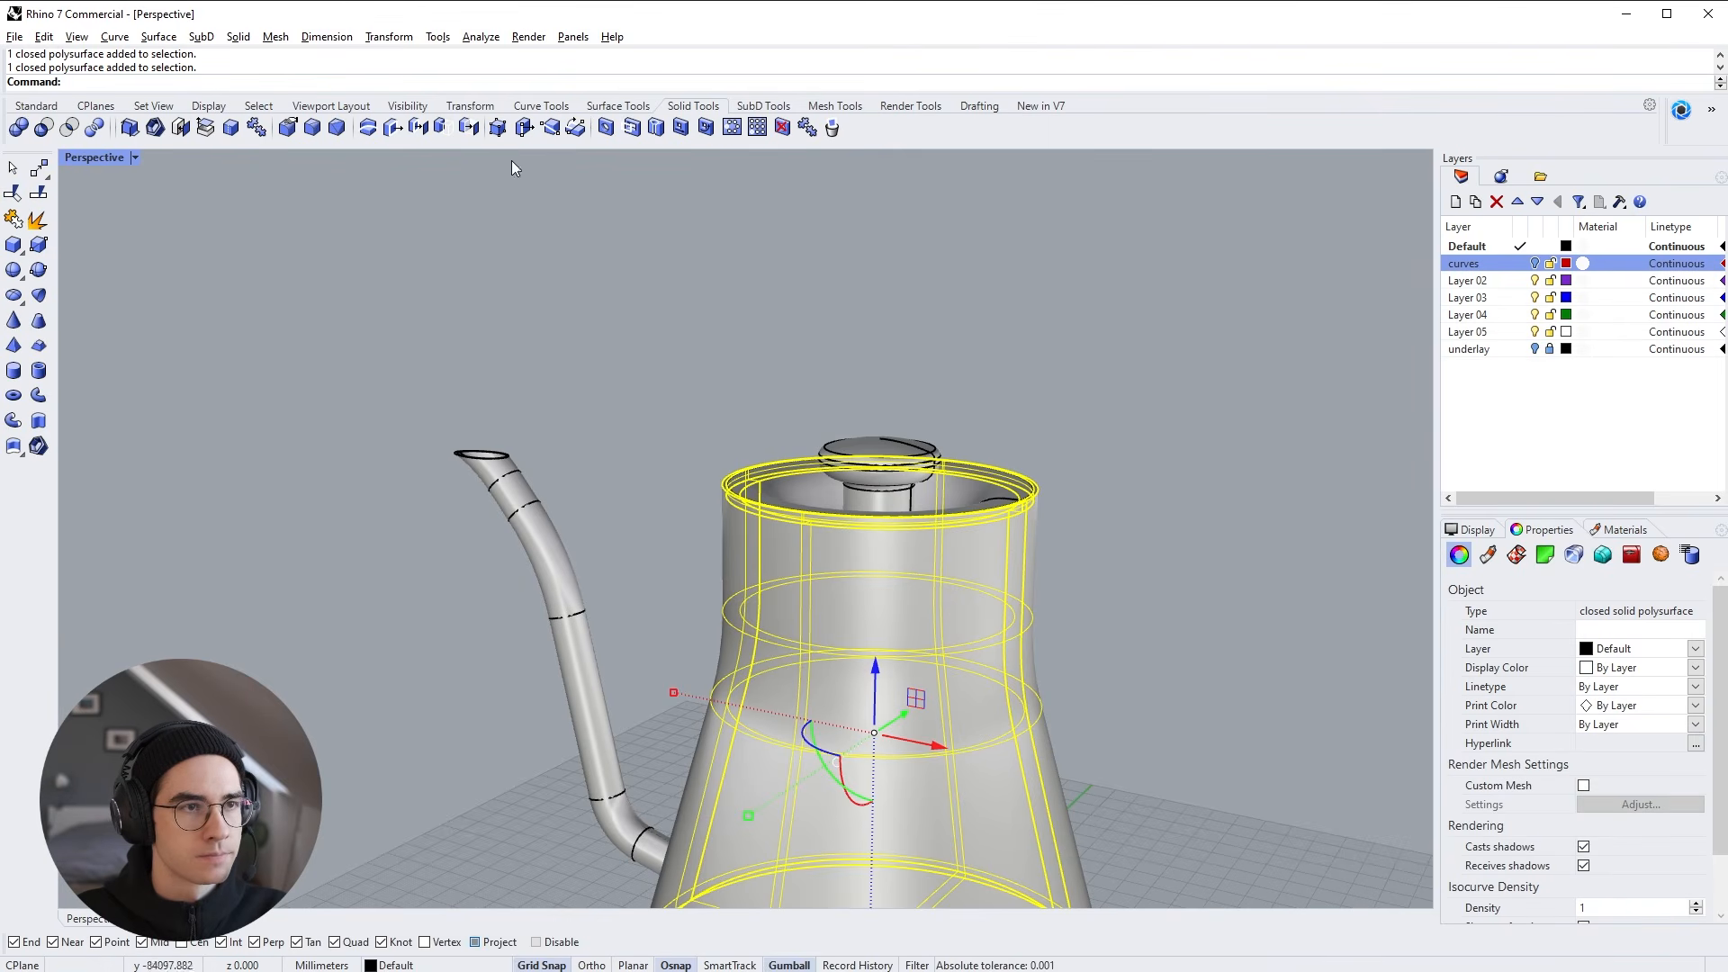
{"action": "left_click", "coordinate": [408, 106]}
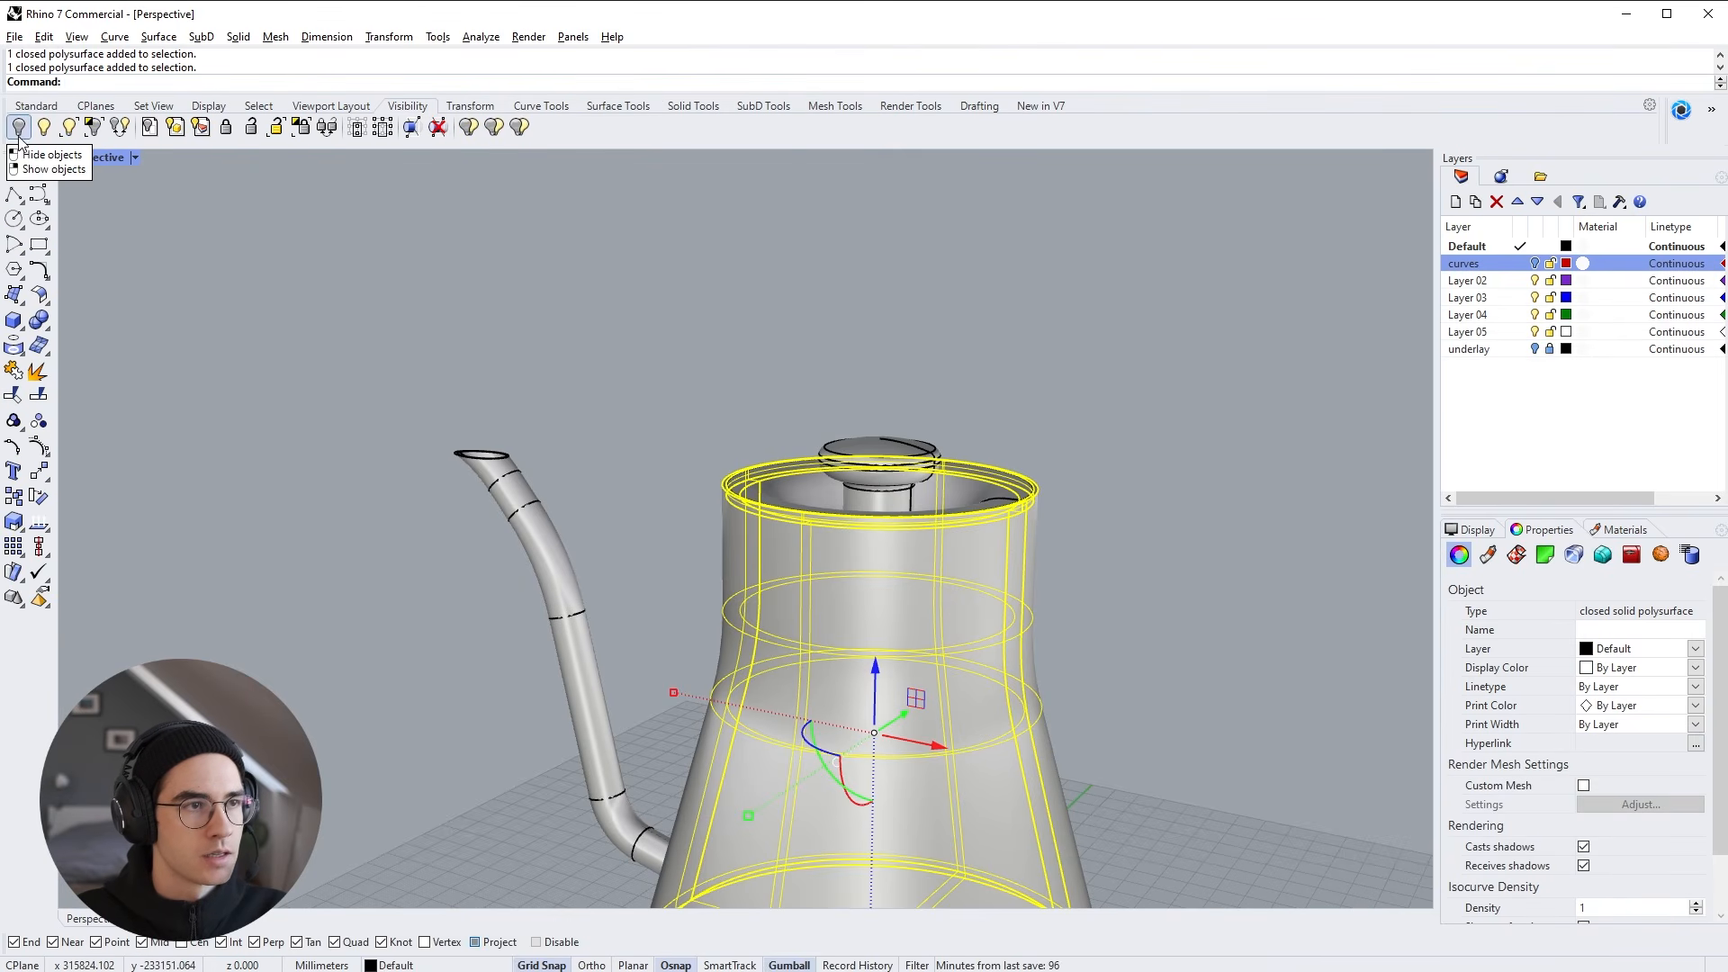
{"action": "left_click", "coordinate": [19, 127]}
Fillet the lower outer edge of the lid's projecting rim with a 1 mm radius
{"action": "right_click_drag", "start_coordinate": [897, 547], "coordinate": [873, 403], "text": "shift"}
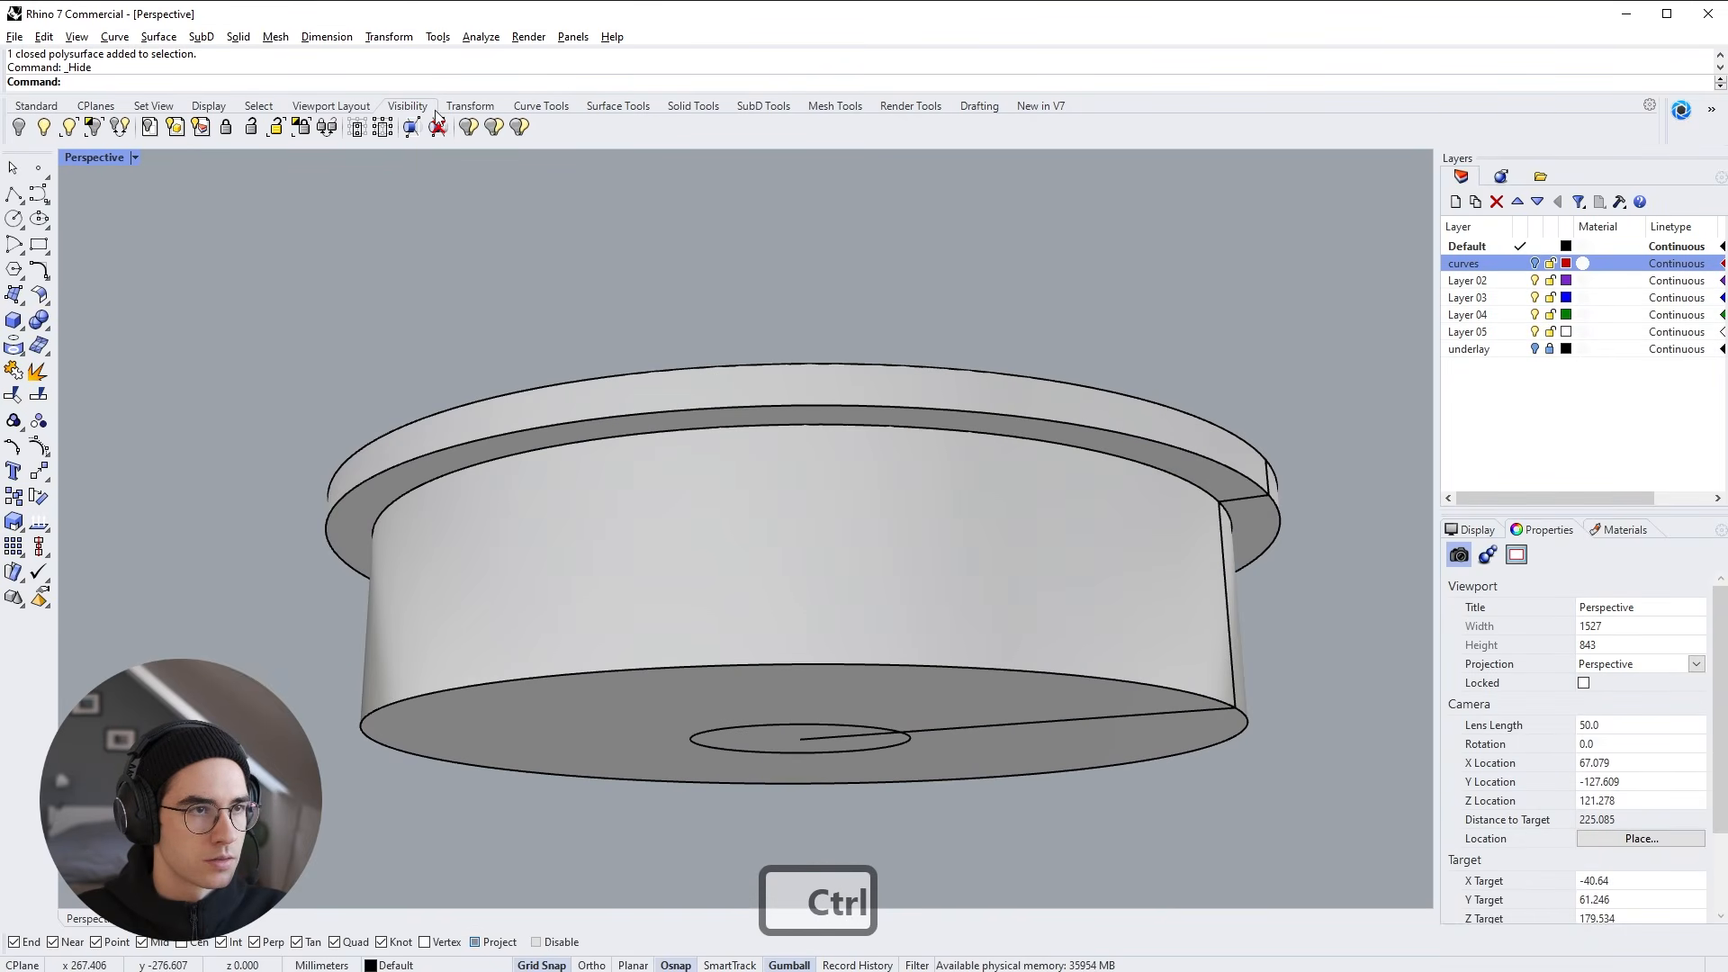
{"action": "left_click", "coordinate": [688, 106]}
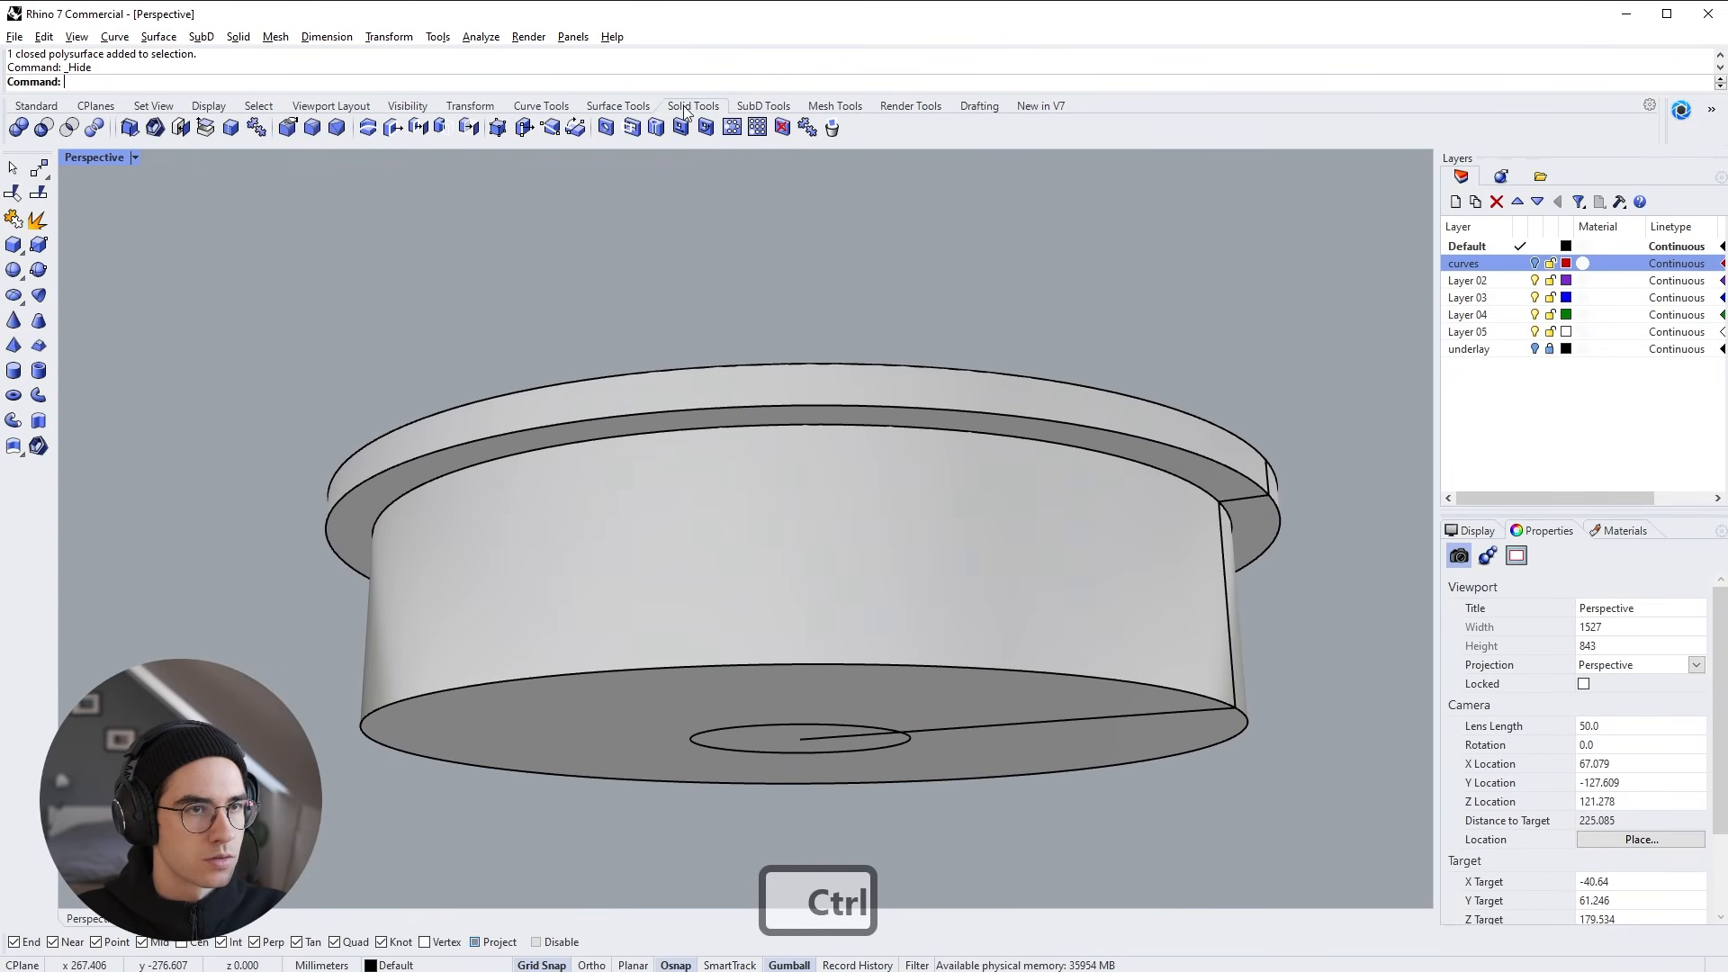
{"action": "left_click", "coordinate": [313, 127]}
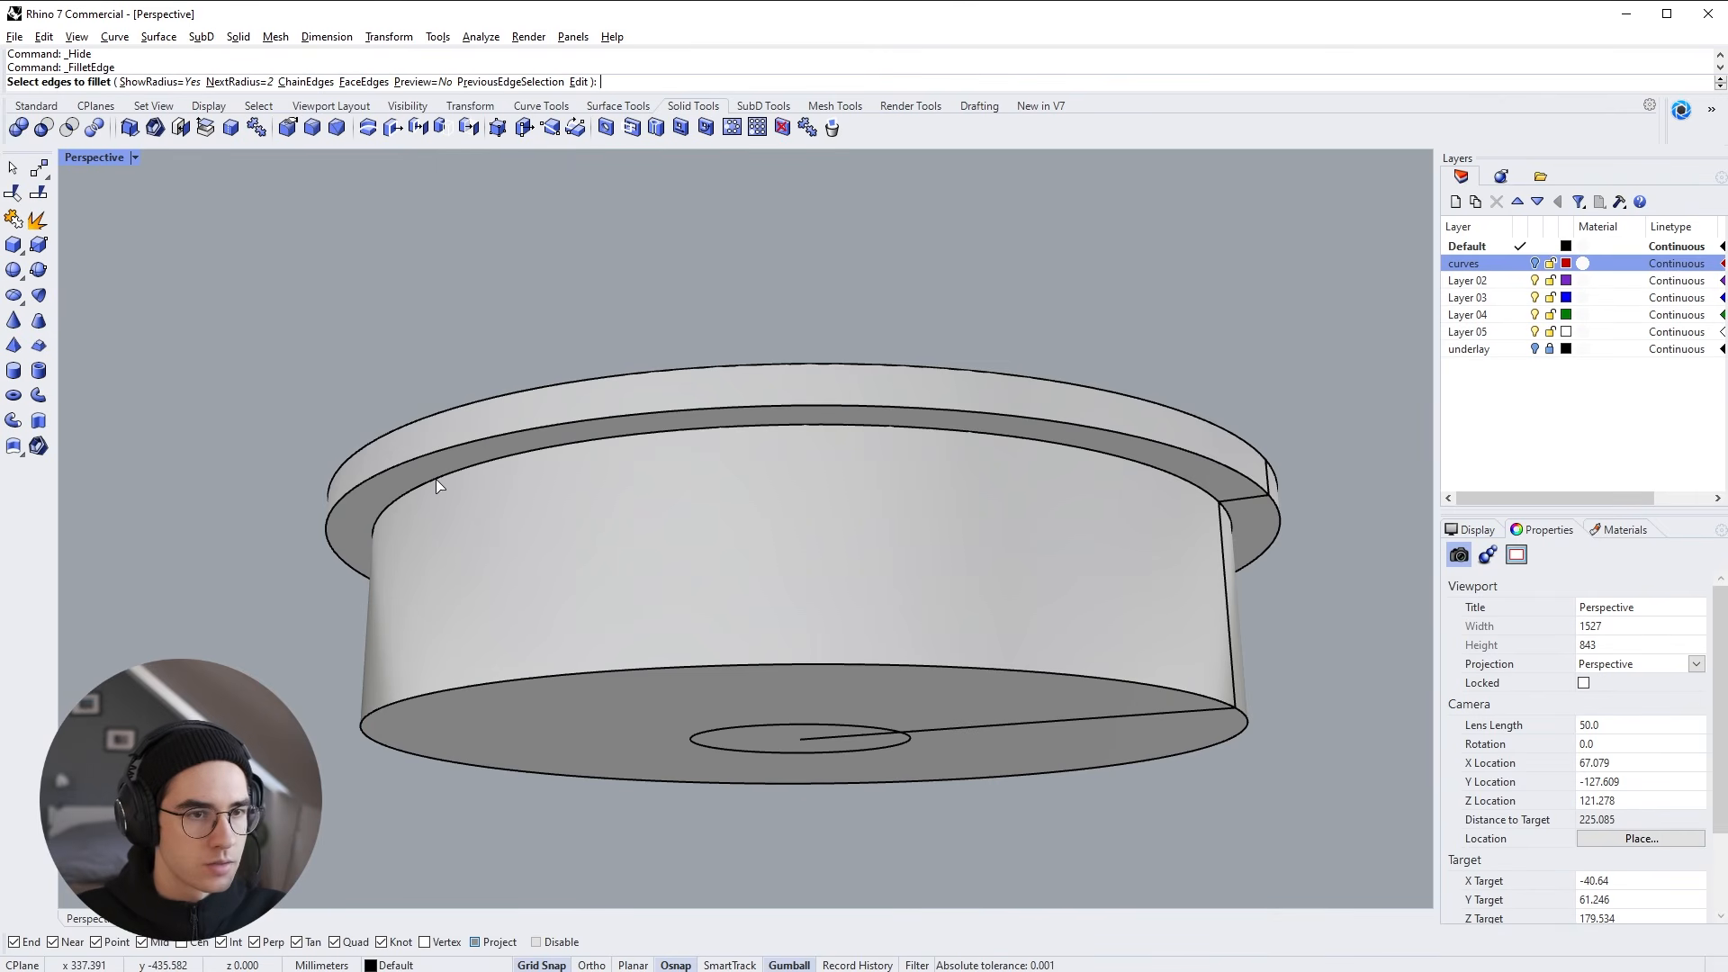
{"action": "type", "text": "1"}
{"action": "key", "text": "Return"}
{"action": "type", "text": "1"}
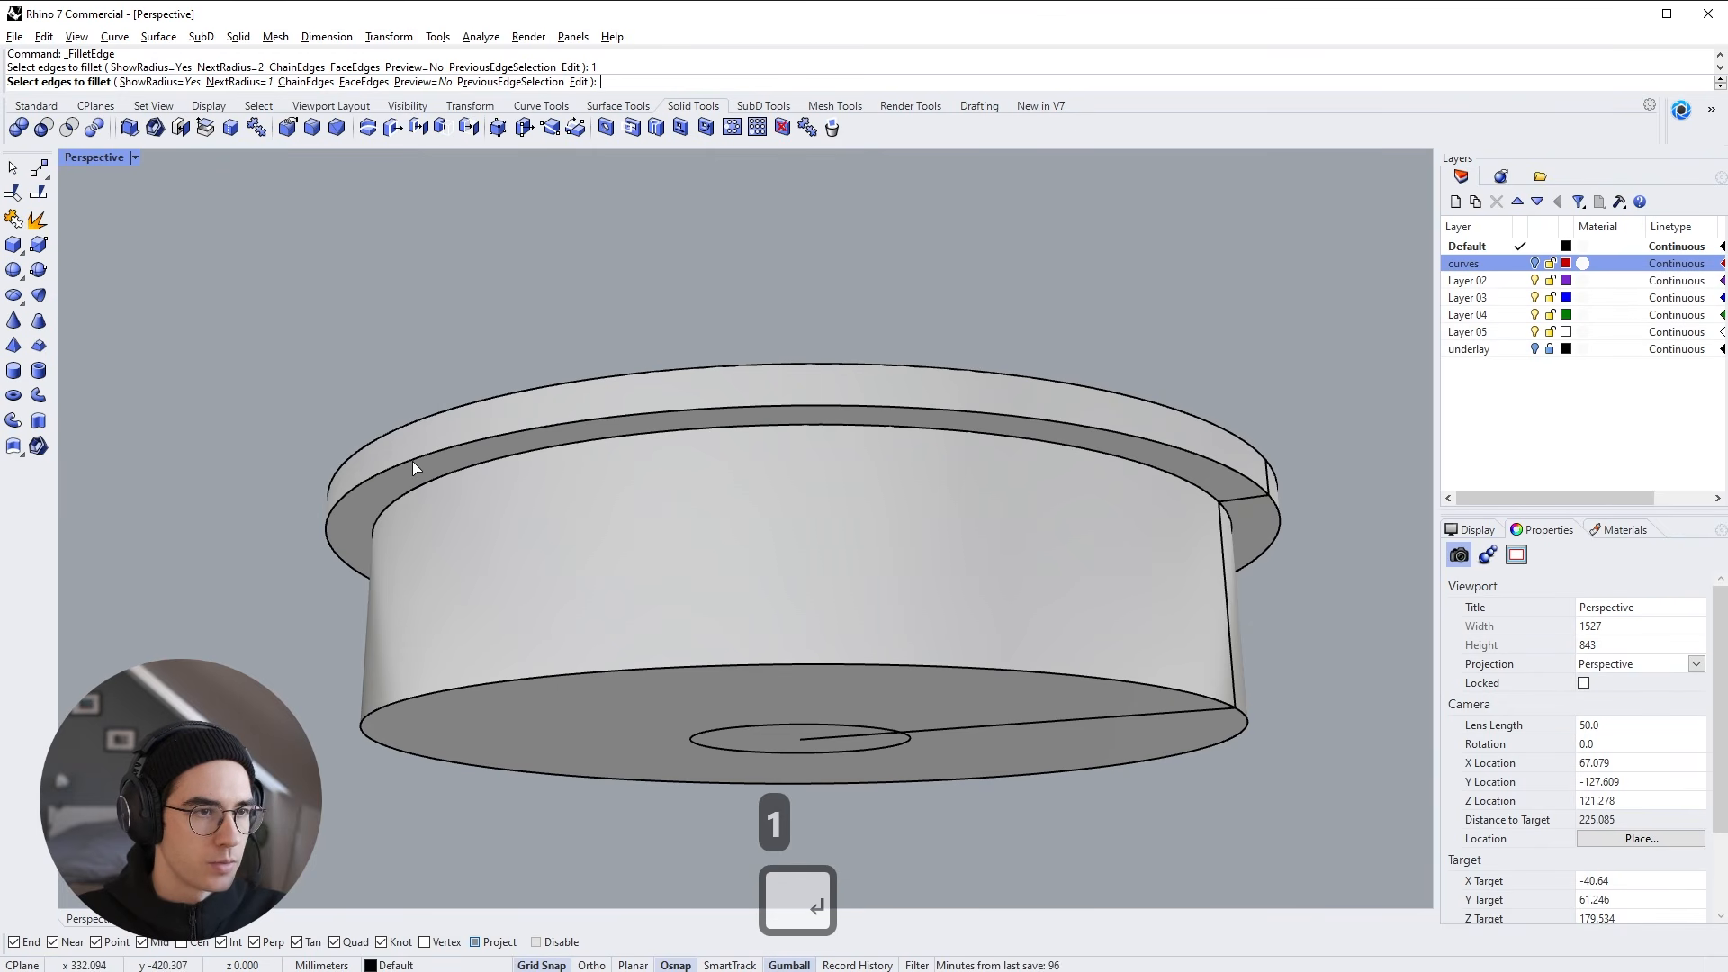
{"action": "left_click", "coordinate": [413, 466]}
{"action": "key", "text": "Return"}
{"action": "key", "text": "Return"}
Fillet the inner corner where the underside of the lid's rim meets its side wall with a 1 mm radius
{"action": "key", "text": "Return"}
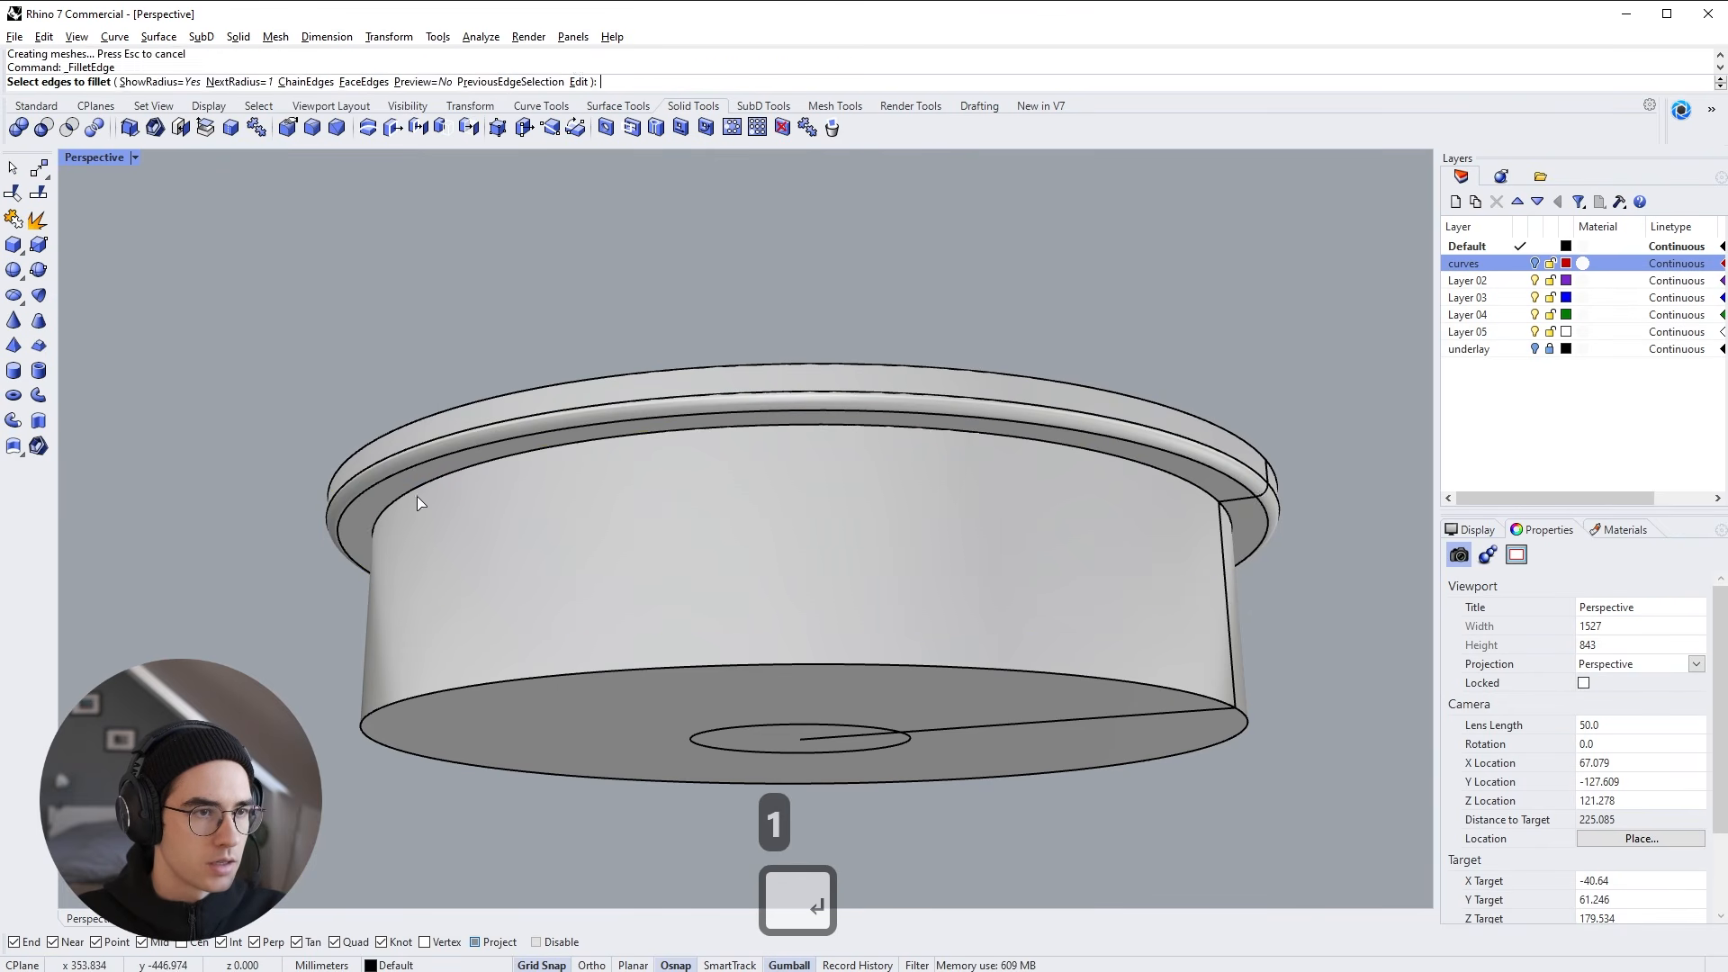
{"action": "left_click", "coordinate": [417, 495]}
{"action": "key", "text": "Return"}
{"action": "key", "text": "Return"}
Fillet the outer bottom edge of the lid with a 2 mm radius
{"action": "key", "text": "Return"}
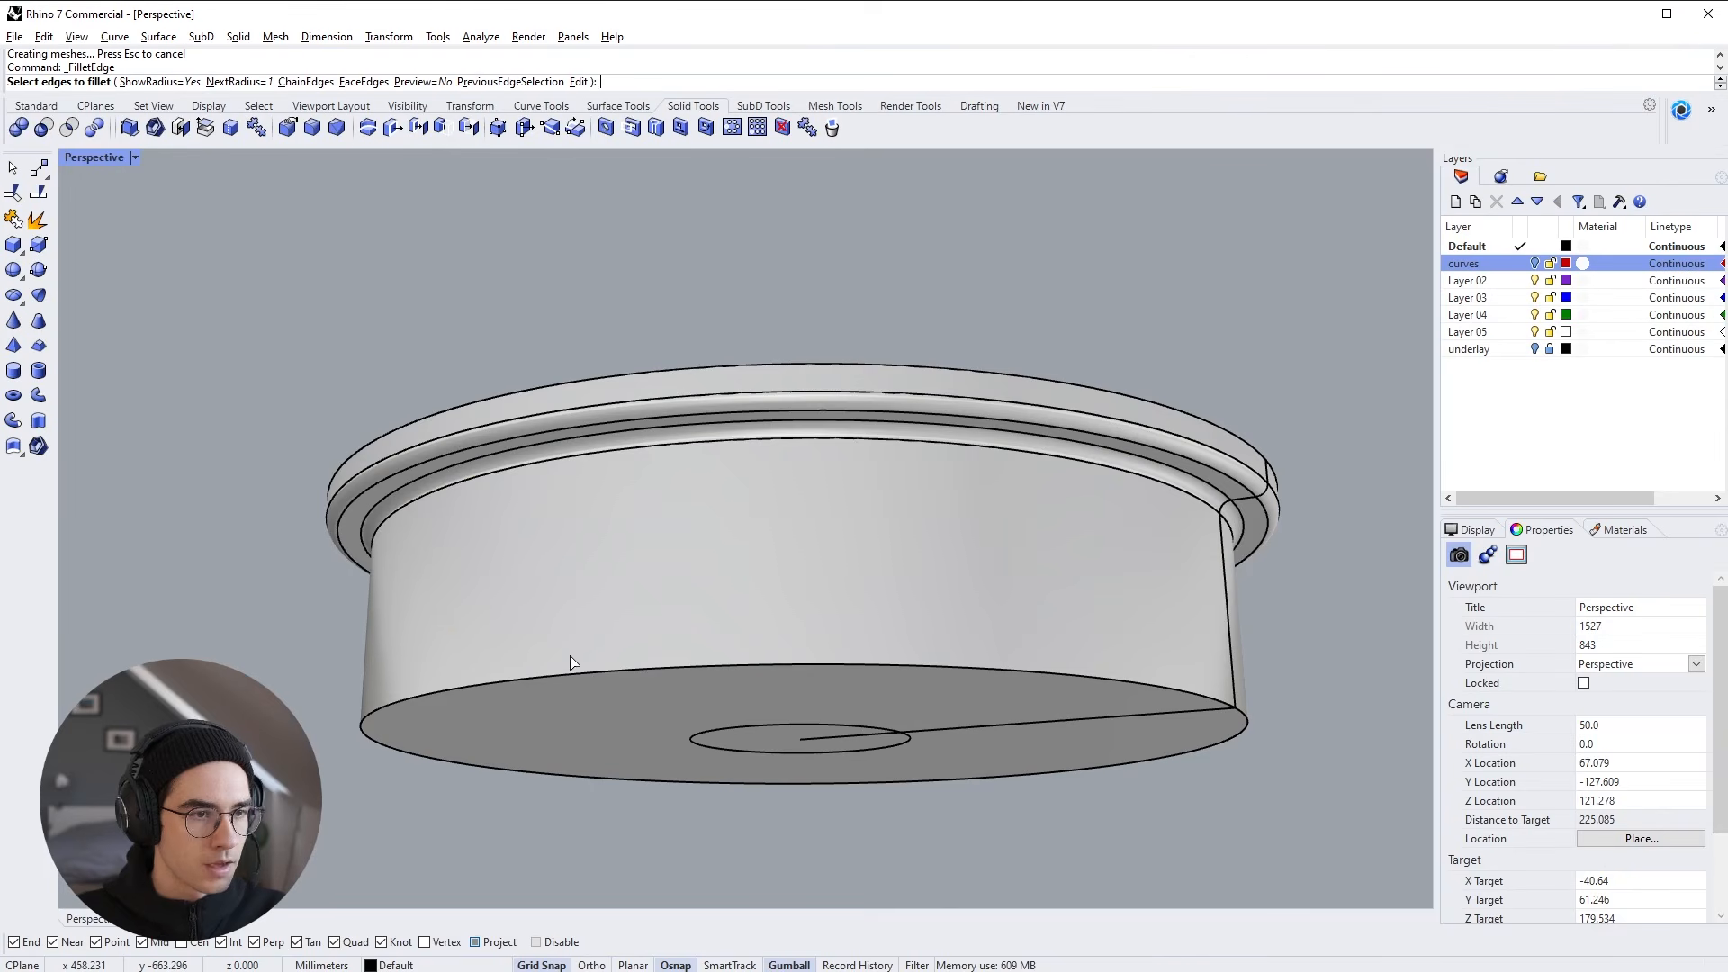
{"action": "type", "text": "2"}
{"action": "key", "text": "Return"}
{"action": "left_click", "coordinate": [577, 674]}
{"action": "key", "text": "Return"}
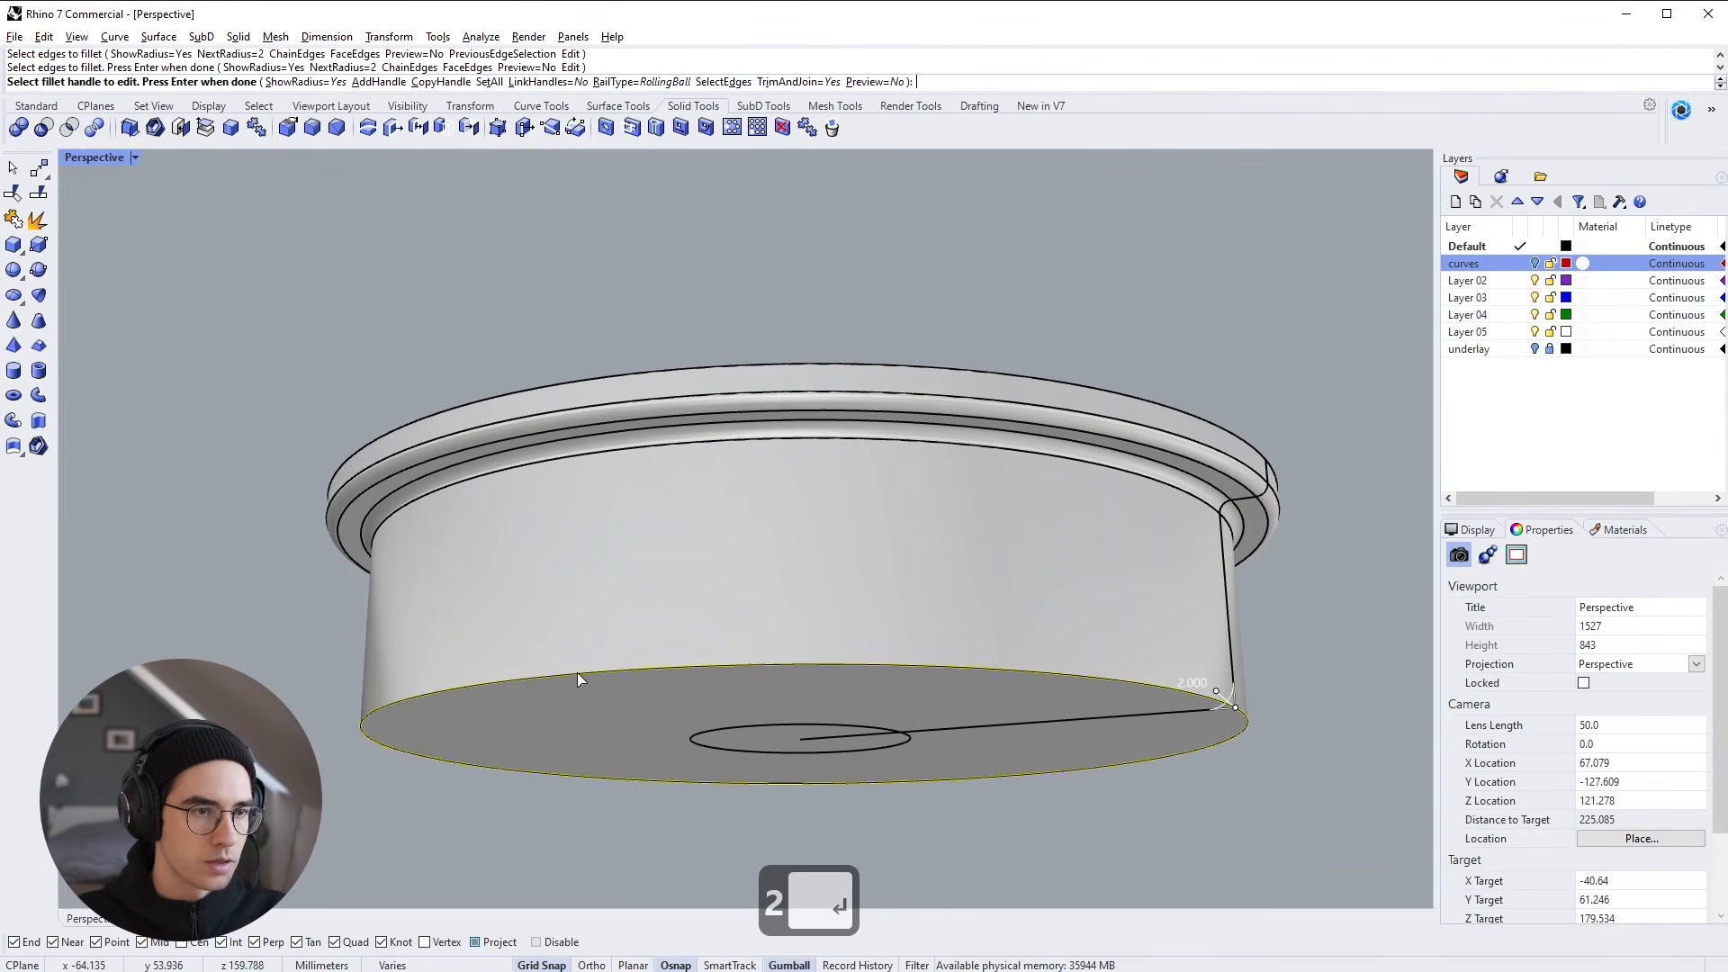
{"action": "key", "text": "Return"}
Switch to the PureRef board and examine the underside and vent holes of the detached metal lid in the reference photo
{"action": "key", "text": "alt+Tab"}
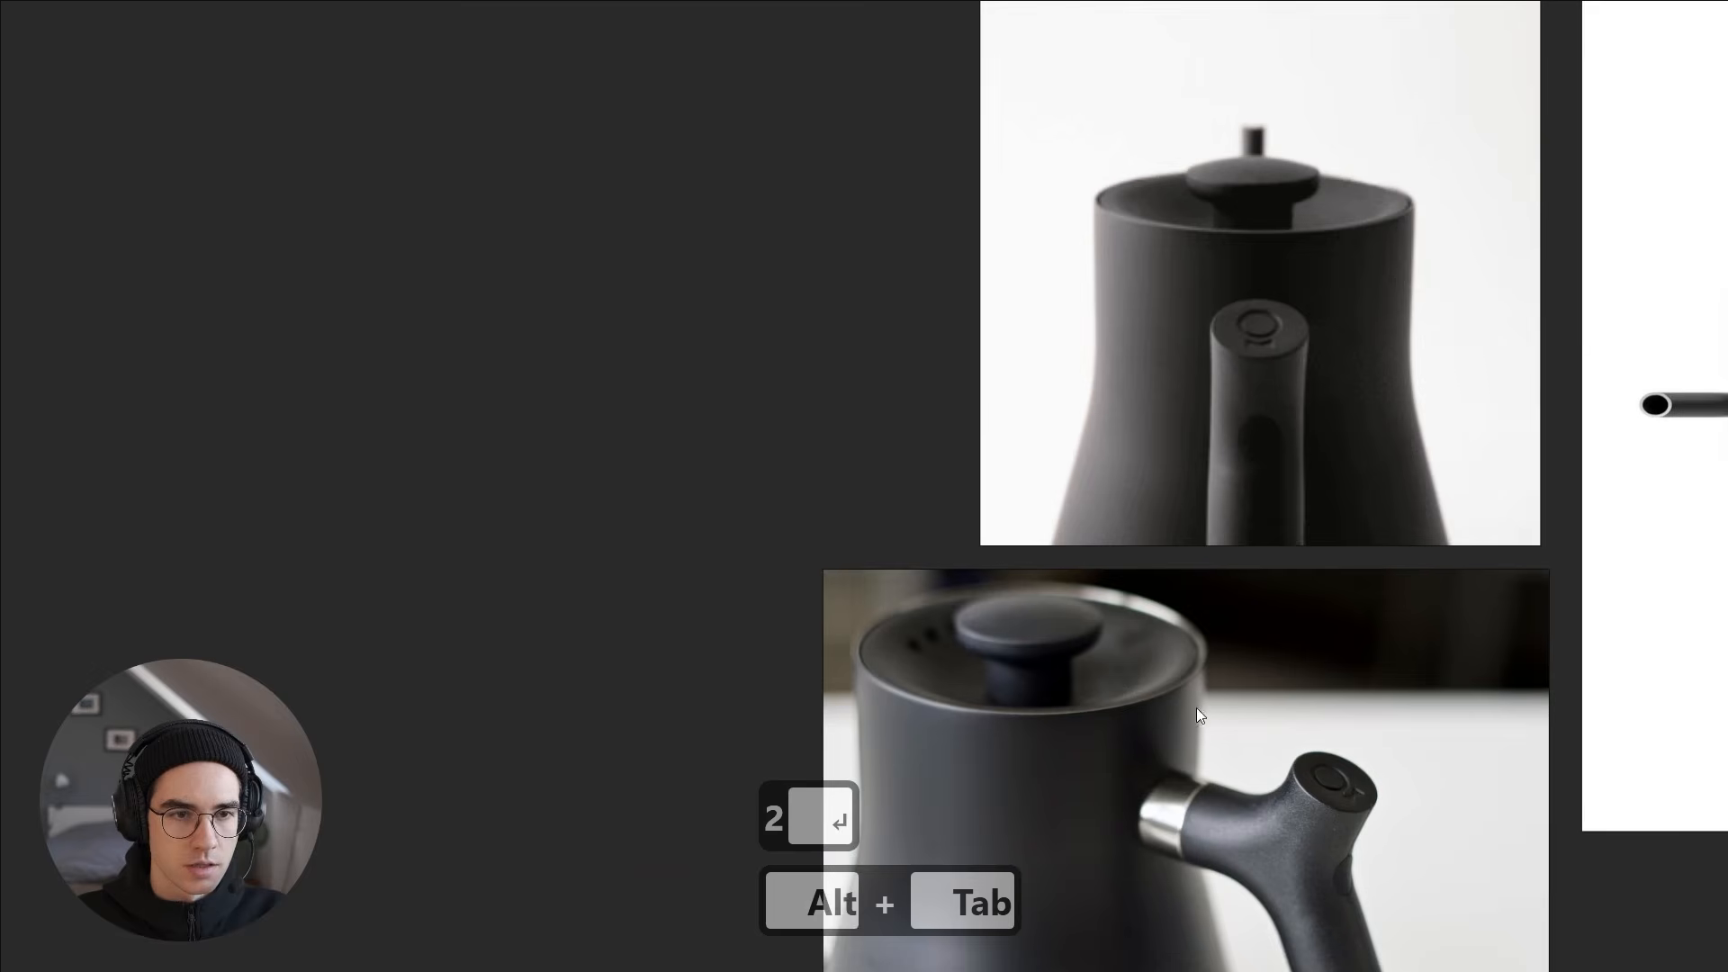
{"action": "middle_click_drag", "start_coordinate": [1196, 707], "coordinate": [319, 494]}
{"action": "middle_click_drag", "start_coordinate": [1368, 727], "coordinate": [470, 464]}
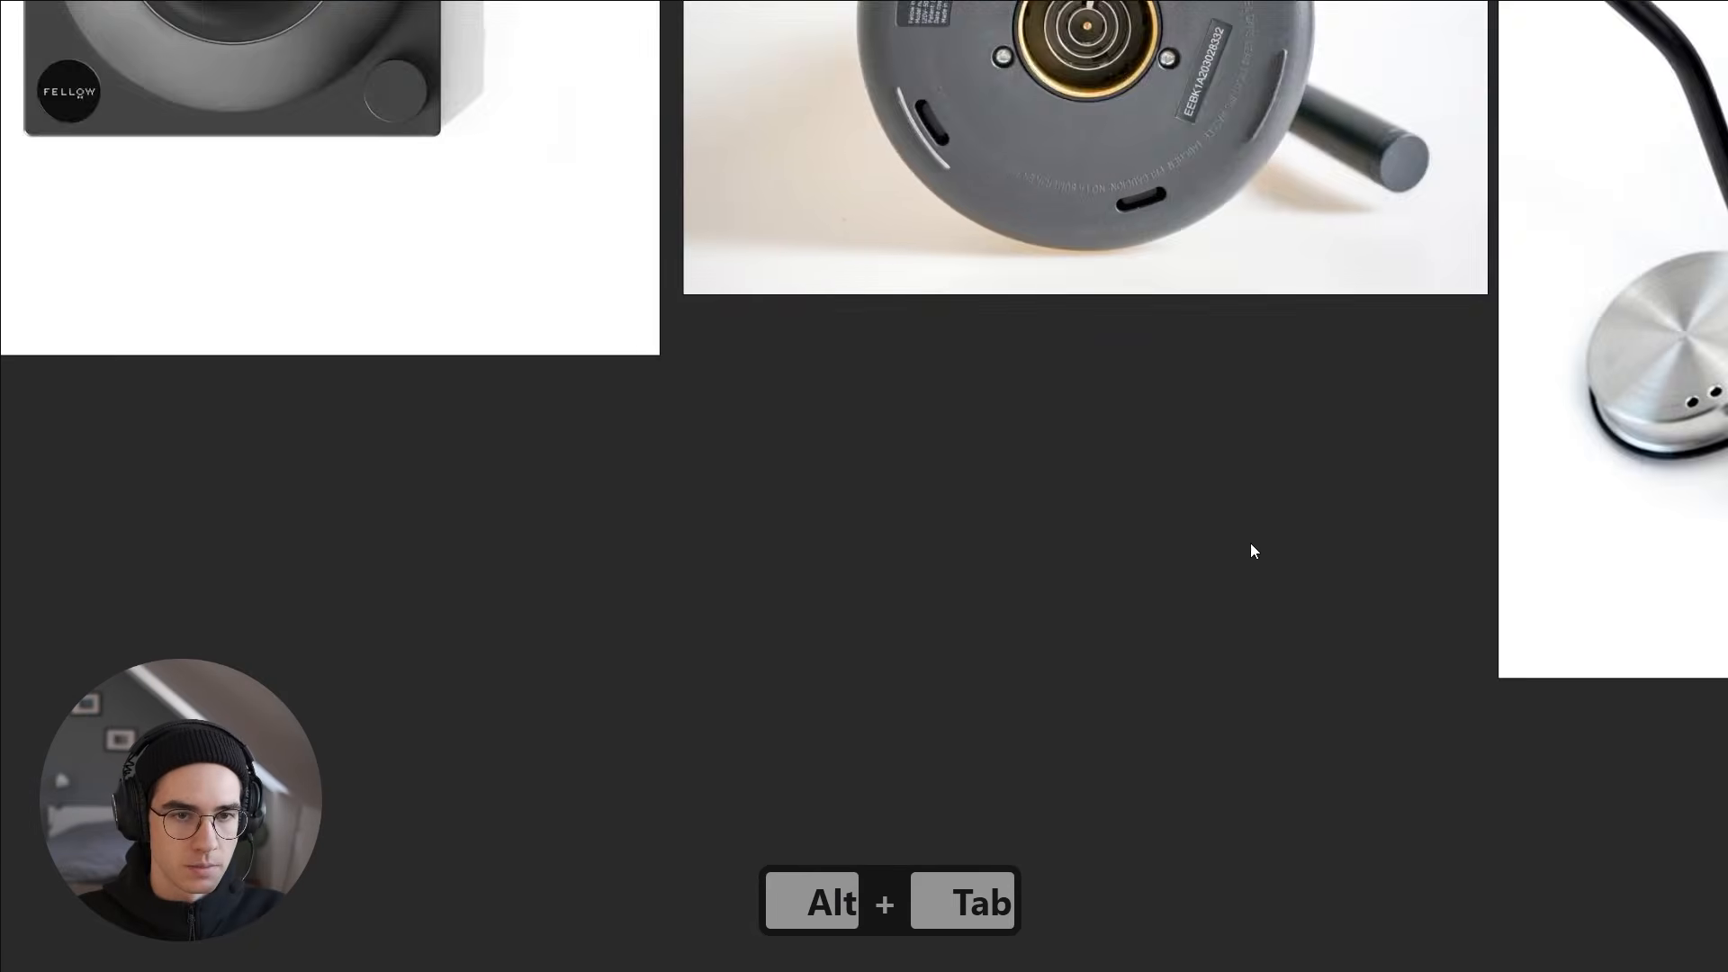
{"action": "middle_click_drag", "start_coordinate": [1322, 555], "coordinate": [721, 608]}
{"action": "scroll", "coordinate": [1115, 459], "scroll_direction": "up", "scroll_amount": 2}
{"action": "scroll", "coordinate": [1114, 457], "scroll_direction": "up", "scroll_amount": 3}
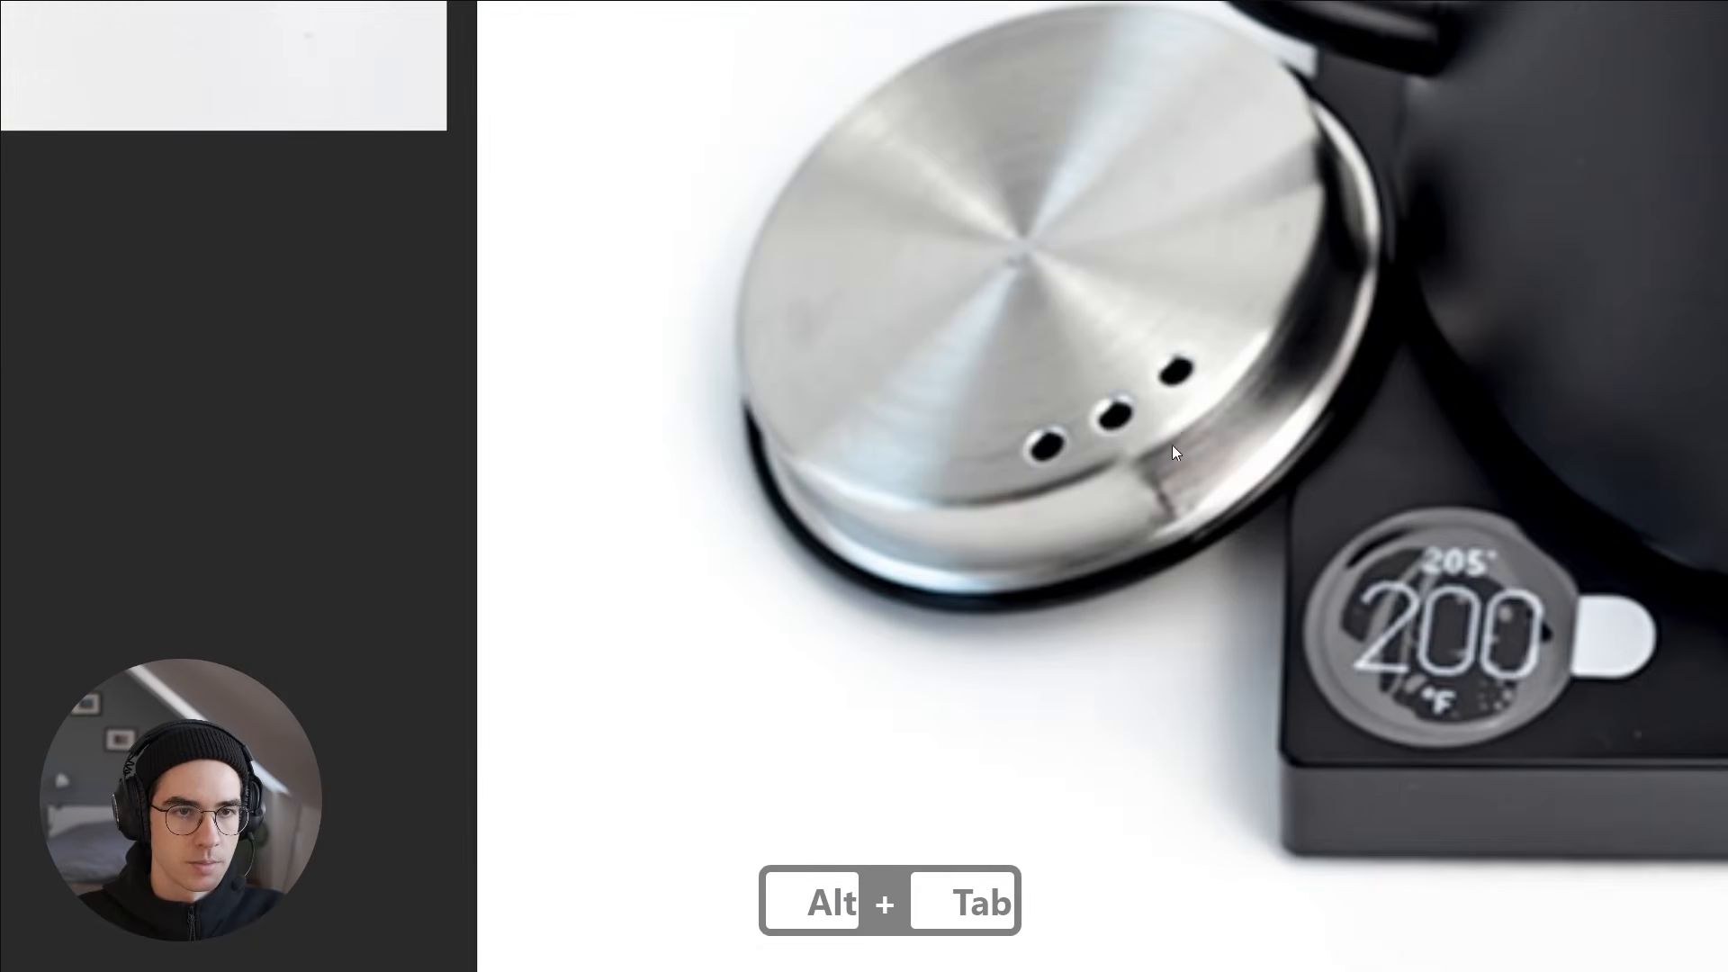
Return to Rhino and start a 0.2 mm edge fillet on the inner and outer edges of the kettle body's top rim
{"action": "key", "text": "alt+Tab"}
{"action": "key", "text": "ctrl+z"}
{"action": "left_click", "coordinate": [506, 598]}
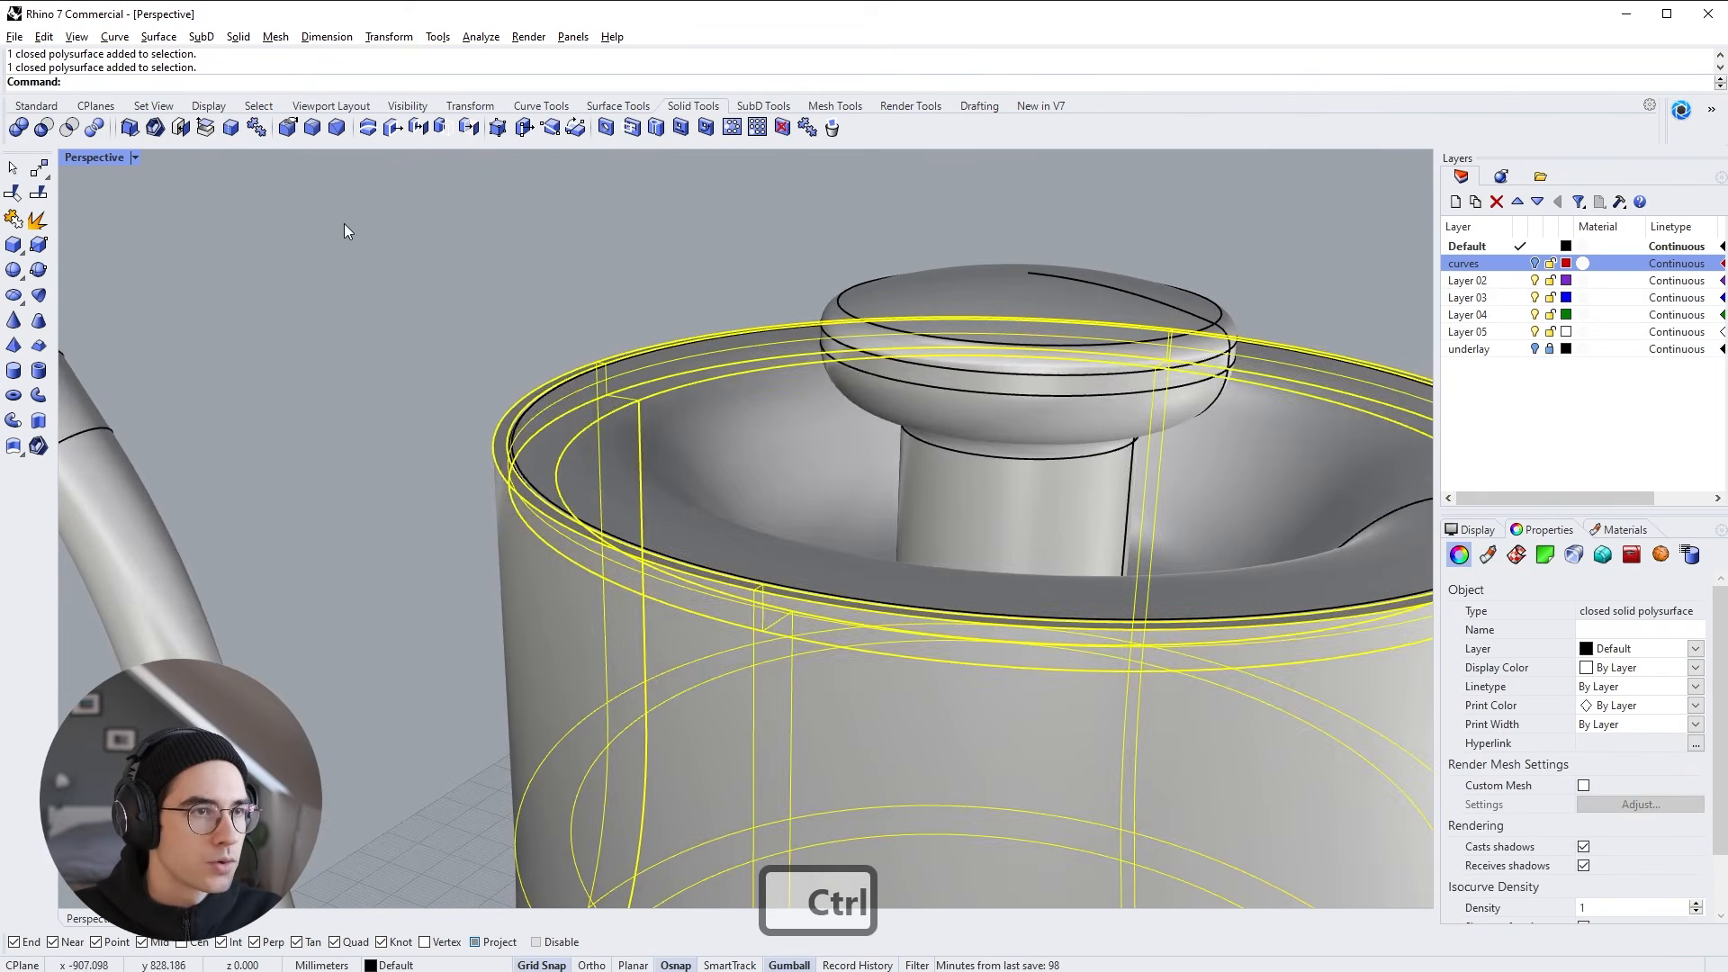
{"action": "left_click", "coordinate": [343, 231]}
{"action": "left_click", "coordinate": [311, 128]}
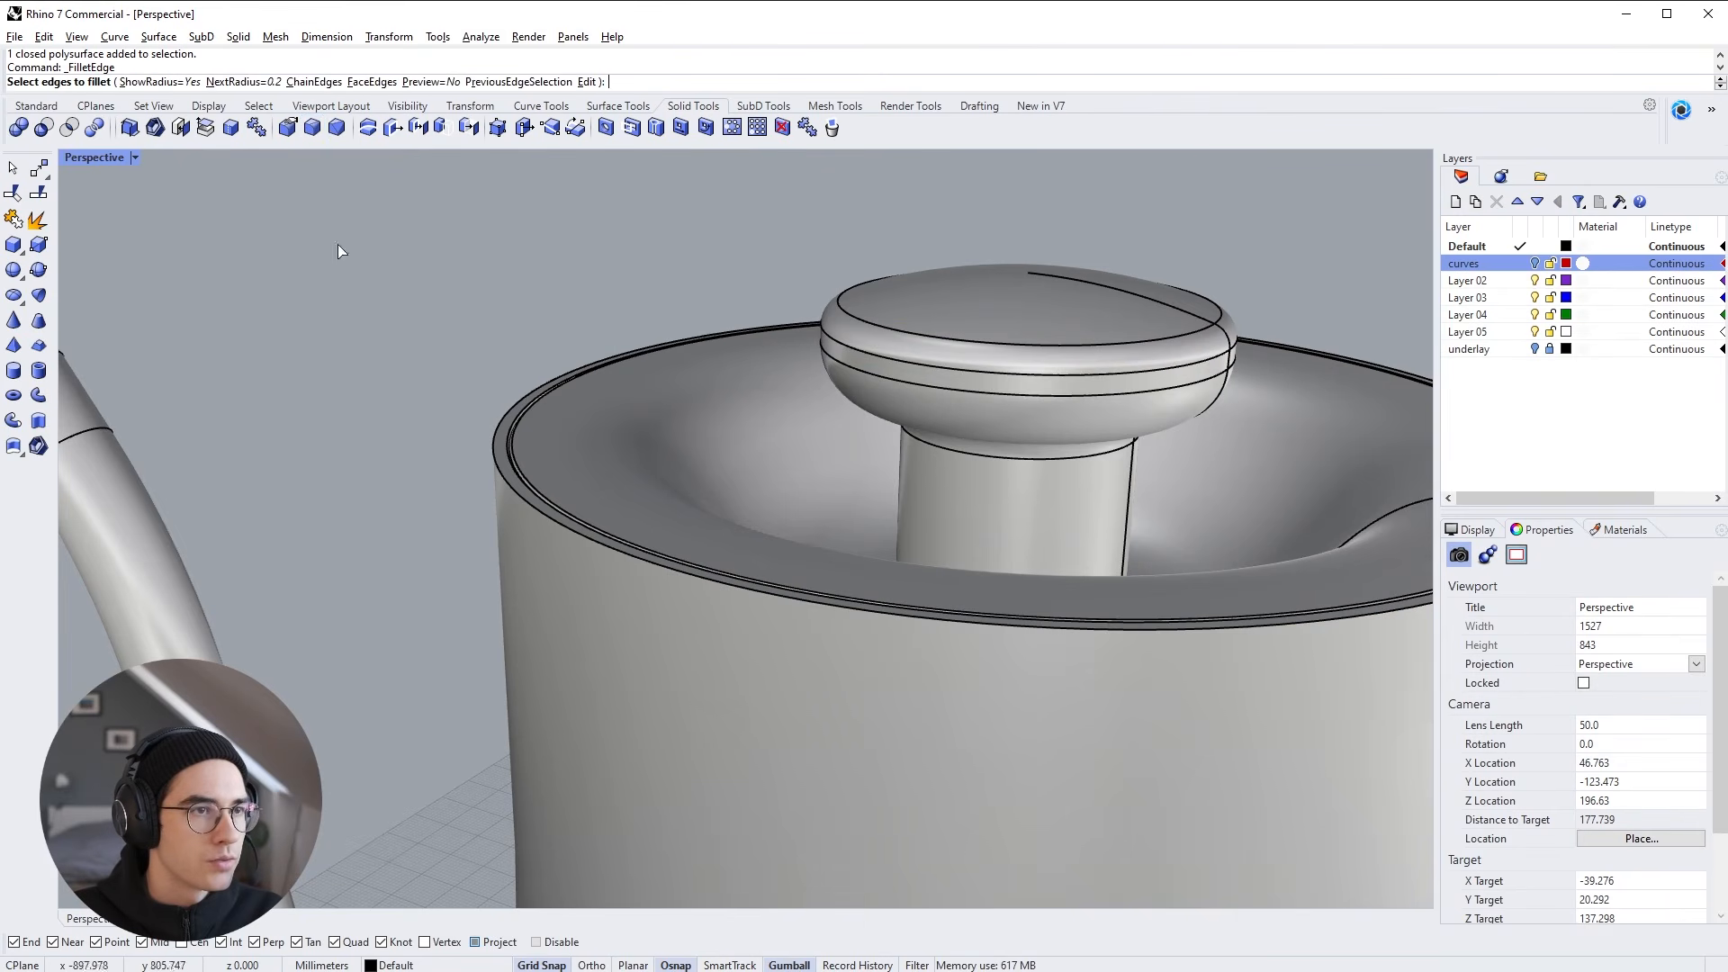
{"action": "scroll", "coordinate": [511, 445], "scroll_direction": "up", "scroll_amount": 5}
{"action": "left_click", "coordinate": [509, 475]}
{"action": "left_click", "coordinate": [477, 501]}
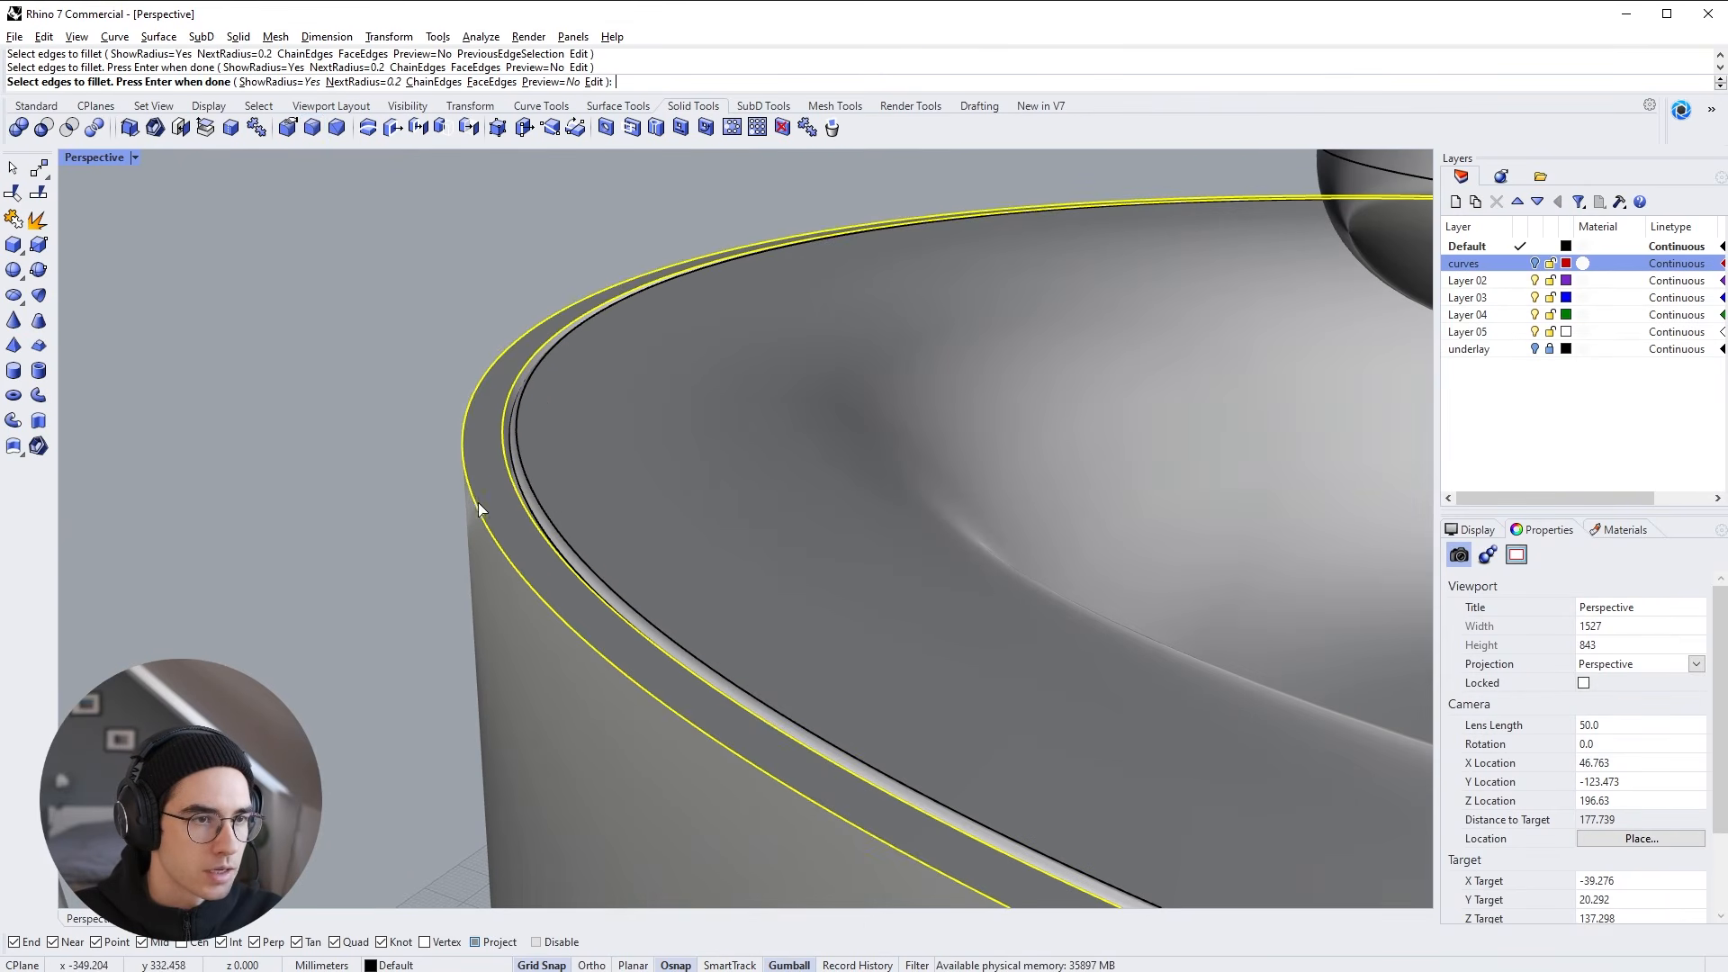
Add the kettle body's bottom edge to the selection and apply the 0.2 mm fillets
{"action": "scroll", "coordinate": [488, 463], "scroll_direction": "down", "scroll_amount": 5}
{"action": "right_click_drag", "start_coordinate": [708, 703], "coordinate": [610, 790], "text": "shift"}
{"action": "scroll", "coordinate": [781, 396], "scroll_direction": "down", "scroll_amount": 3}
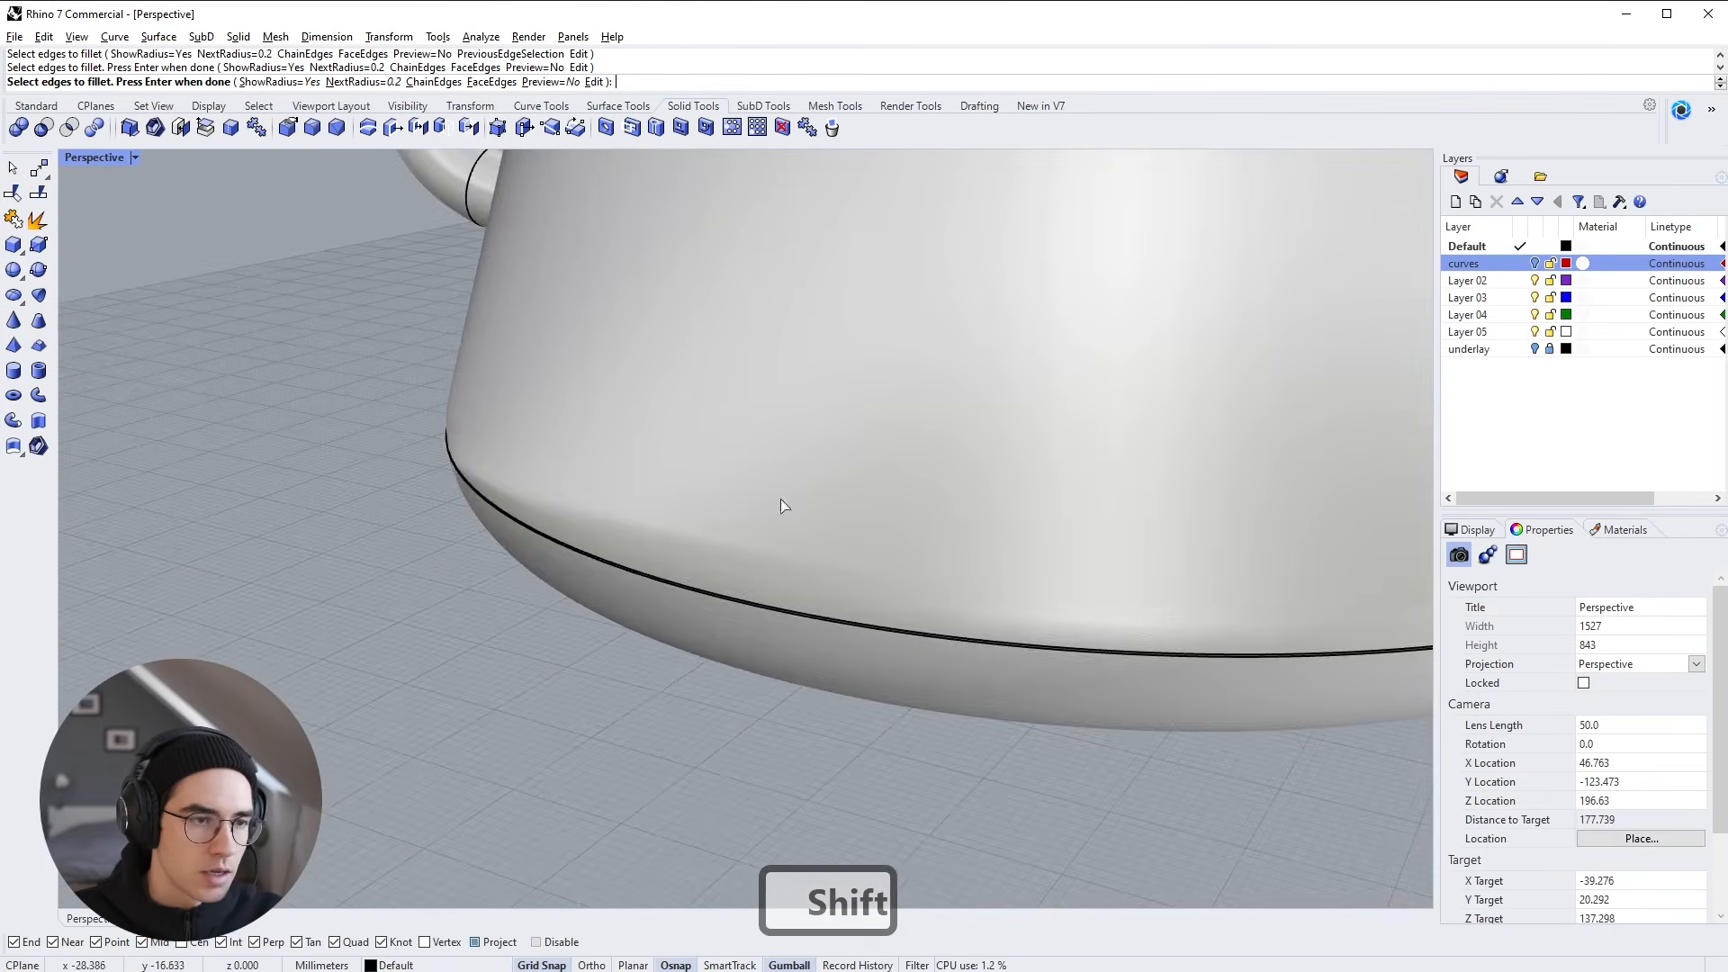
{"action": "scroll", "coordinate": [747, 531], "scroll_direction": "up", "scroll_amount": 8}
{"action": "left_click", "coordinate": [726, 572]}
{"action": "left_click", "coordinate": [725, 574]}
{"action": "right_click_drag", "start_coordinate": [693, 641], "coordinate": [759, 592], "text": "ctrl"}
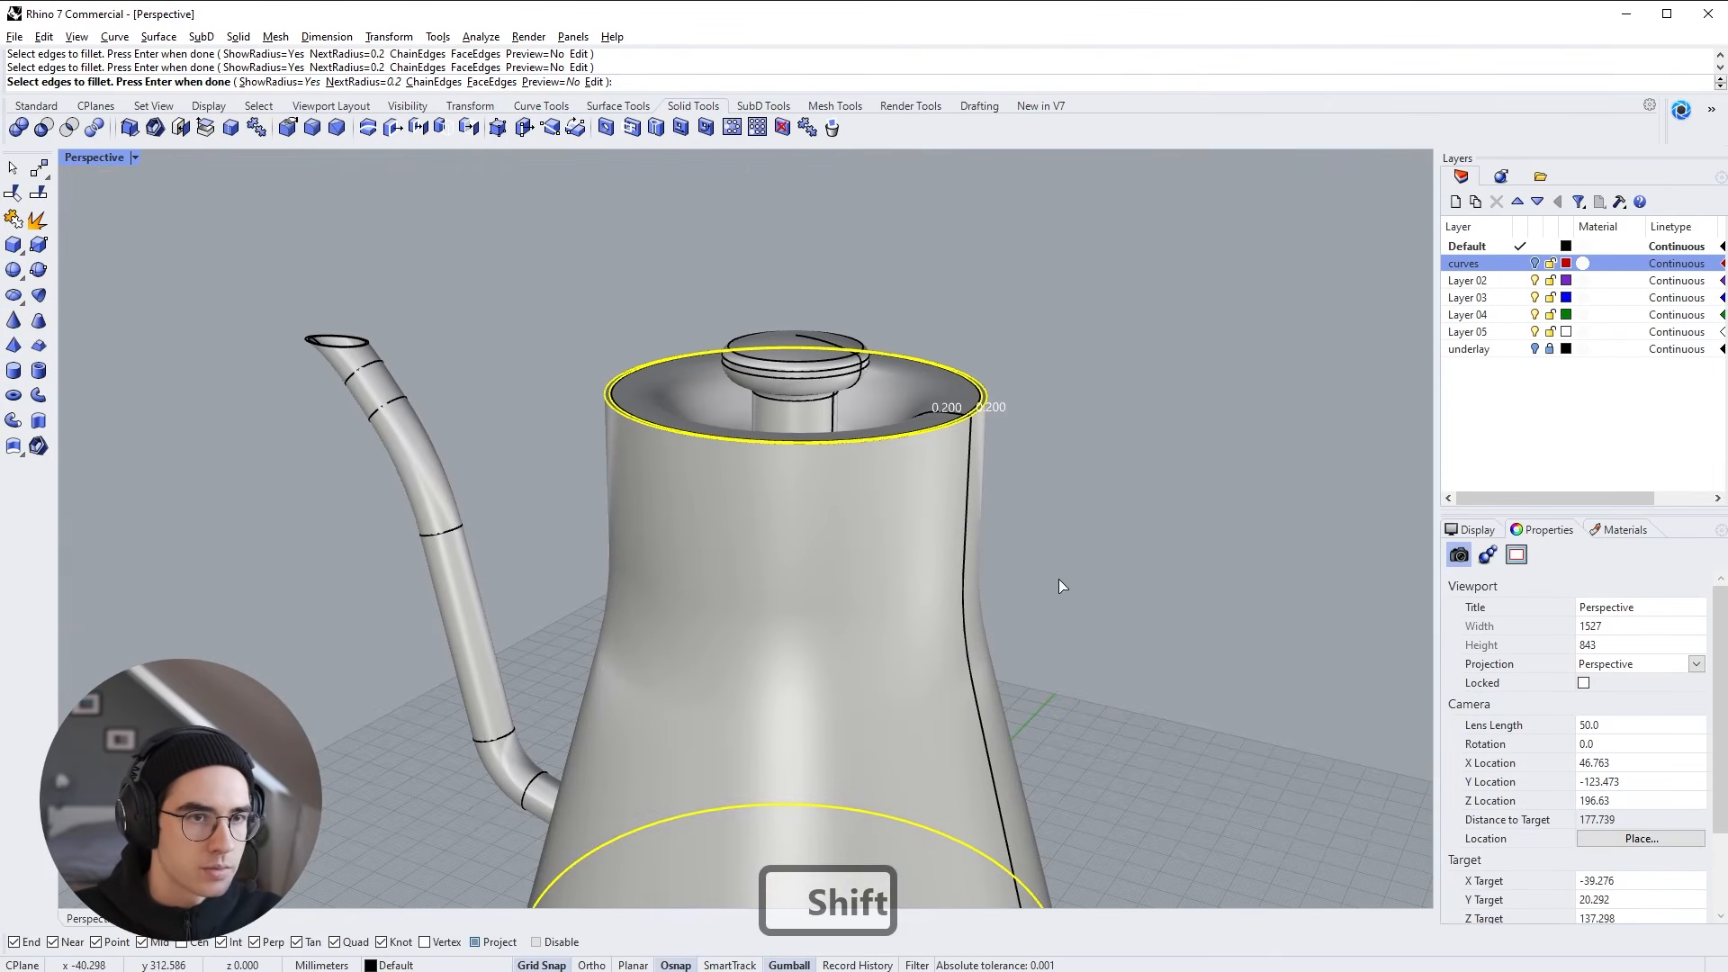
{"action": "right_click", "coordinate": [1021, 498]}
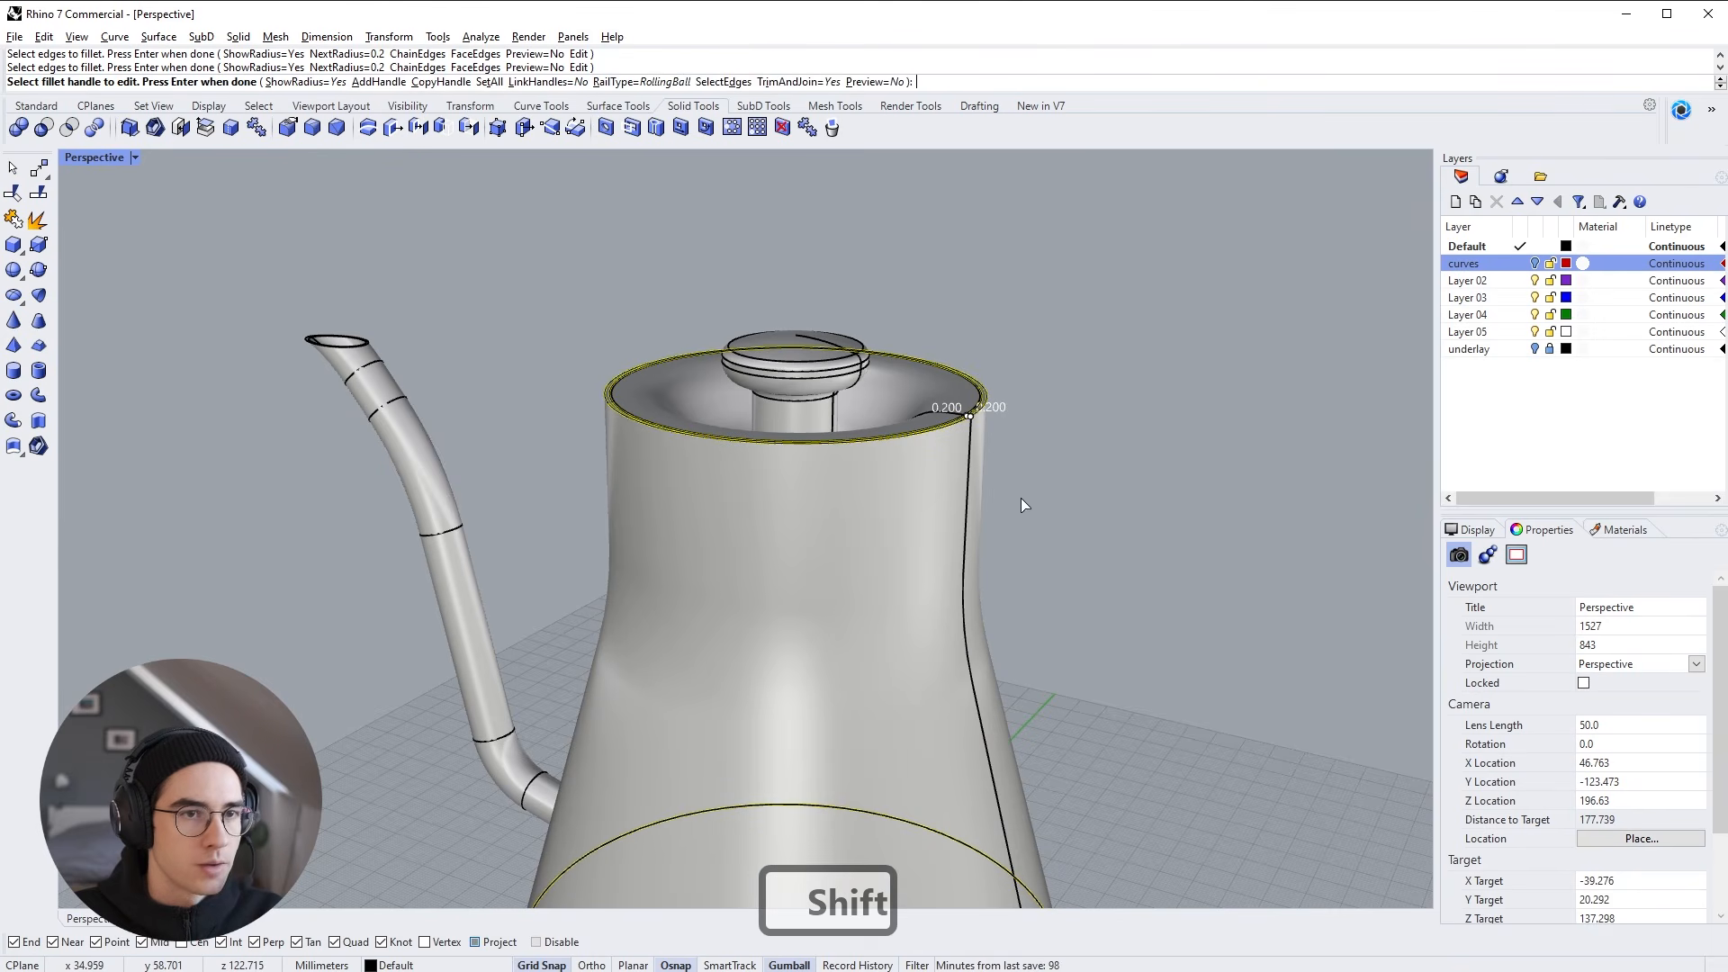
{"action": "right_click", "coordinate": [1030, 454]}
Start a 0.2 mm edge fillet on the inner edges of the spout's pouring opening
{"action": "right_click_drag", "start_coordinate": [1029, 455], "coordinate": [744, 503], "text": "shift"}
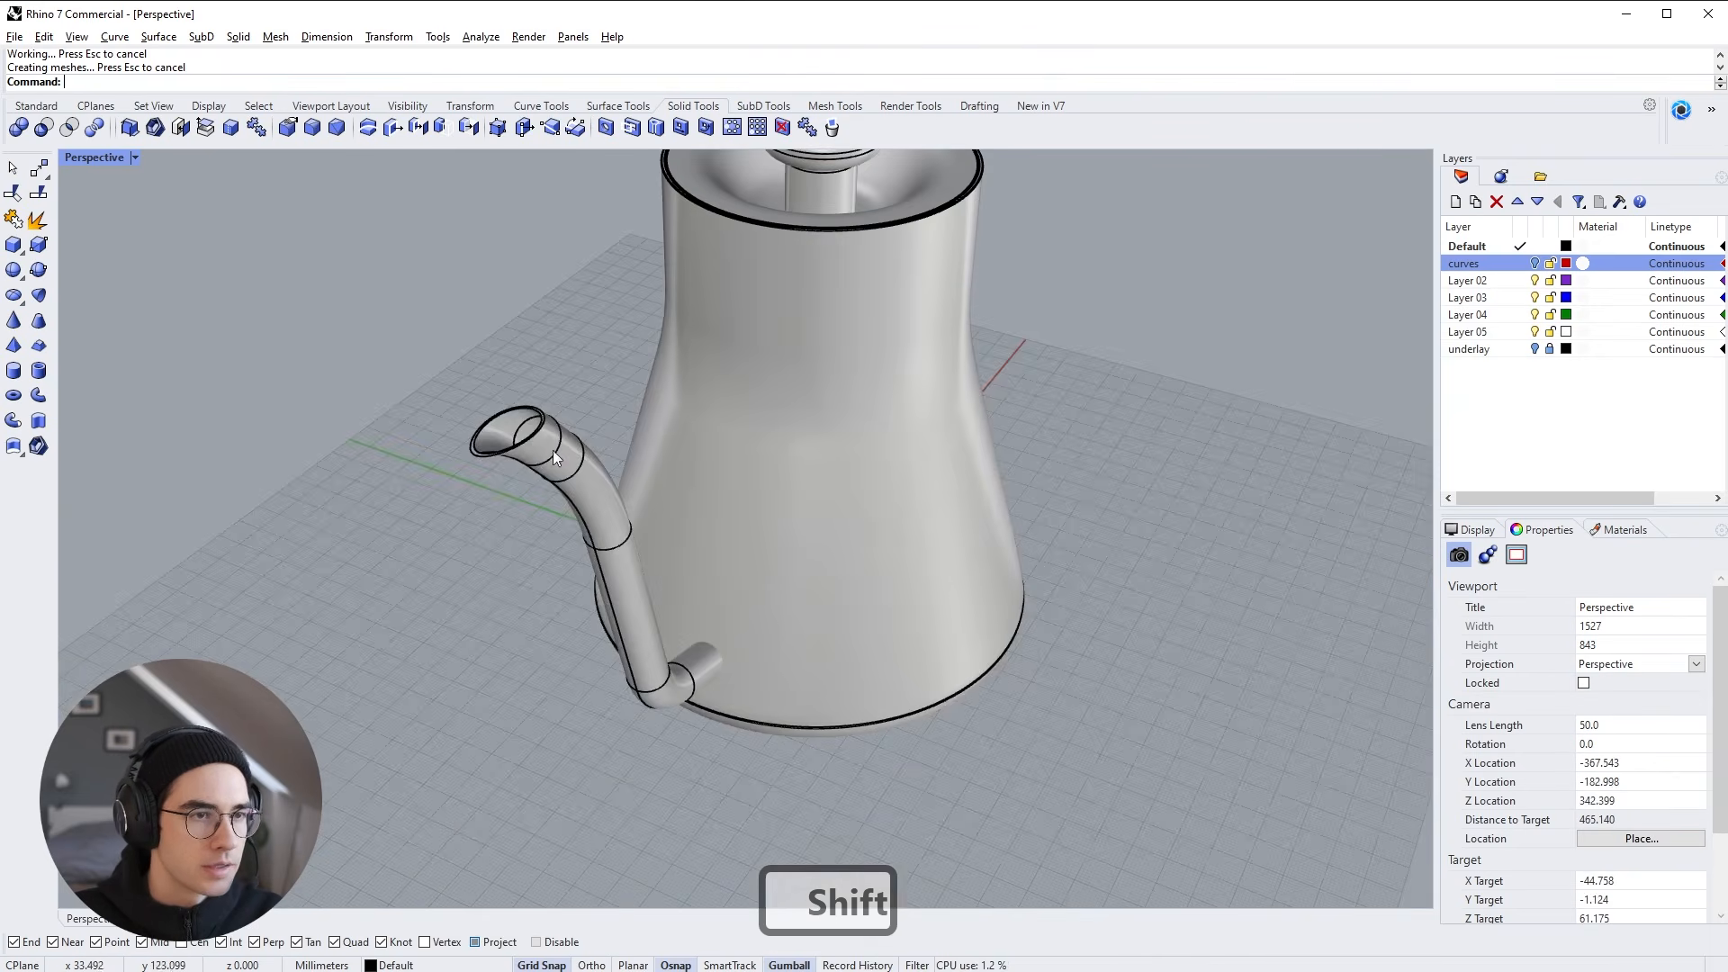
{"action": "right_click_drag", "start_coordinate": [553, 450], "coordinate": [500, 357], "text": "ctrl"}
{"action": "right_click", "coordinate": [414, 448]}
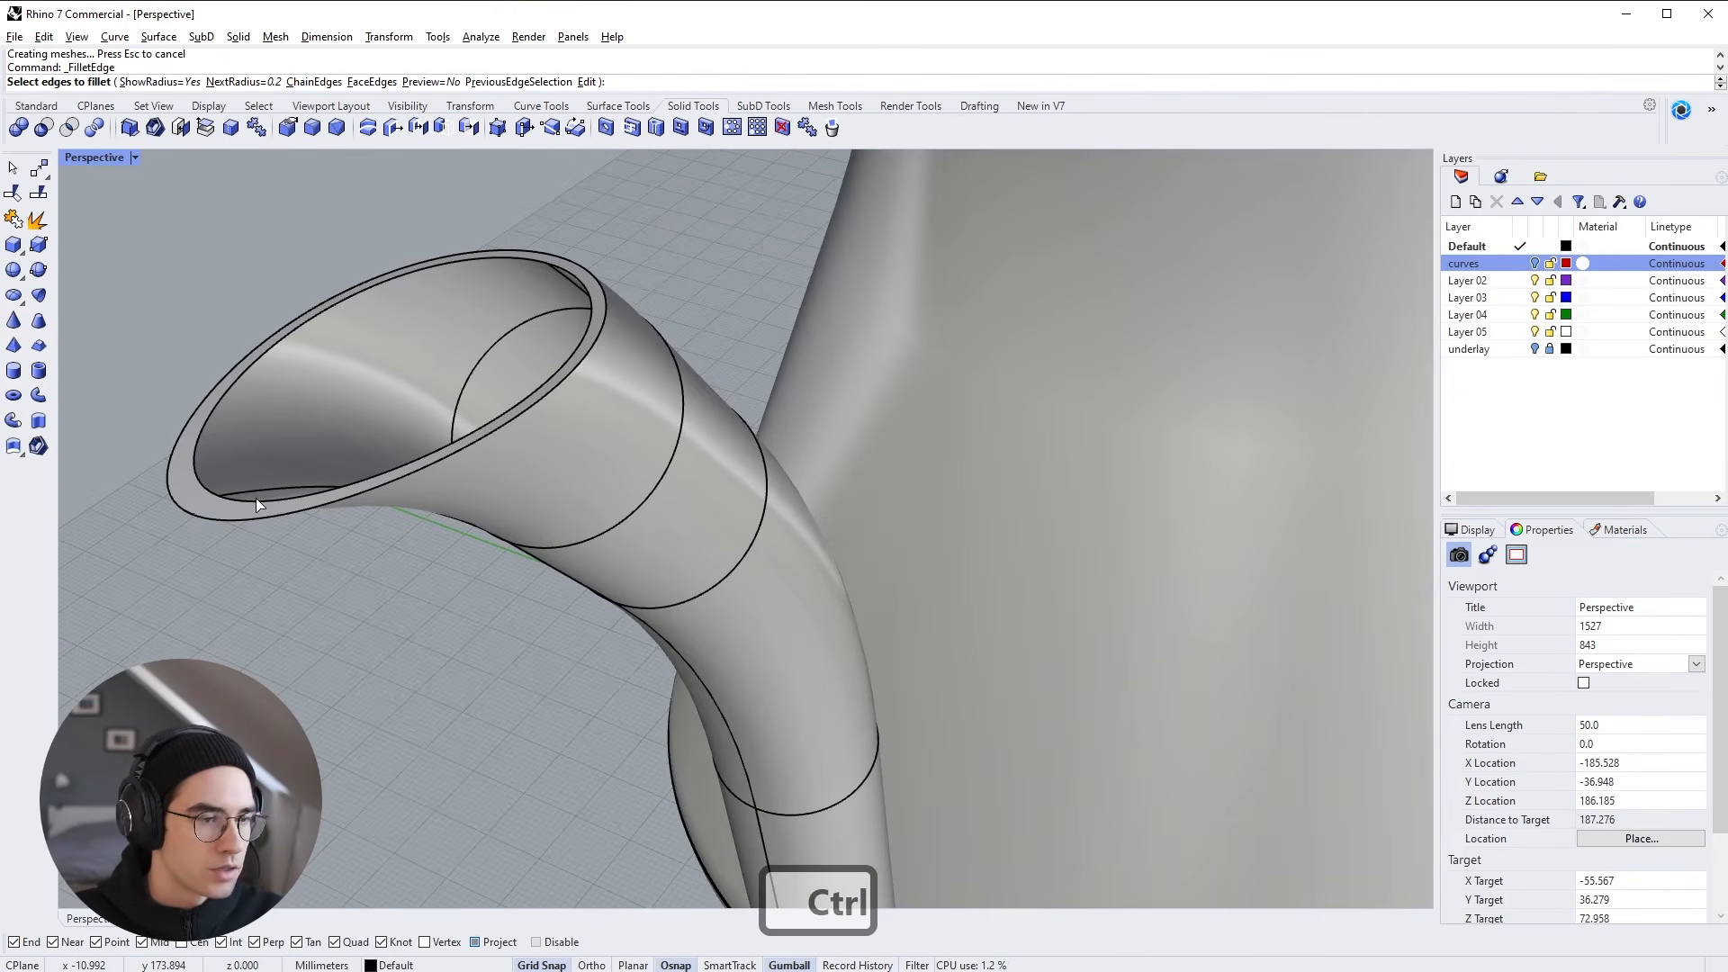
{"action": "left_click", "coordinate": [248, 506]}
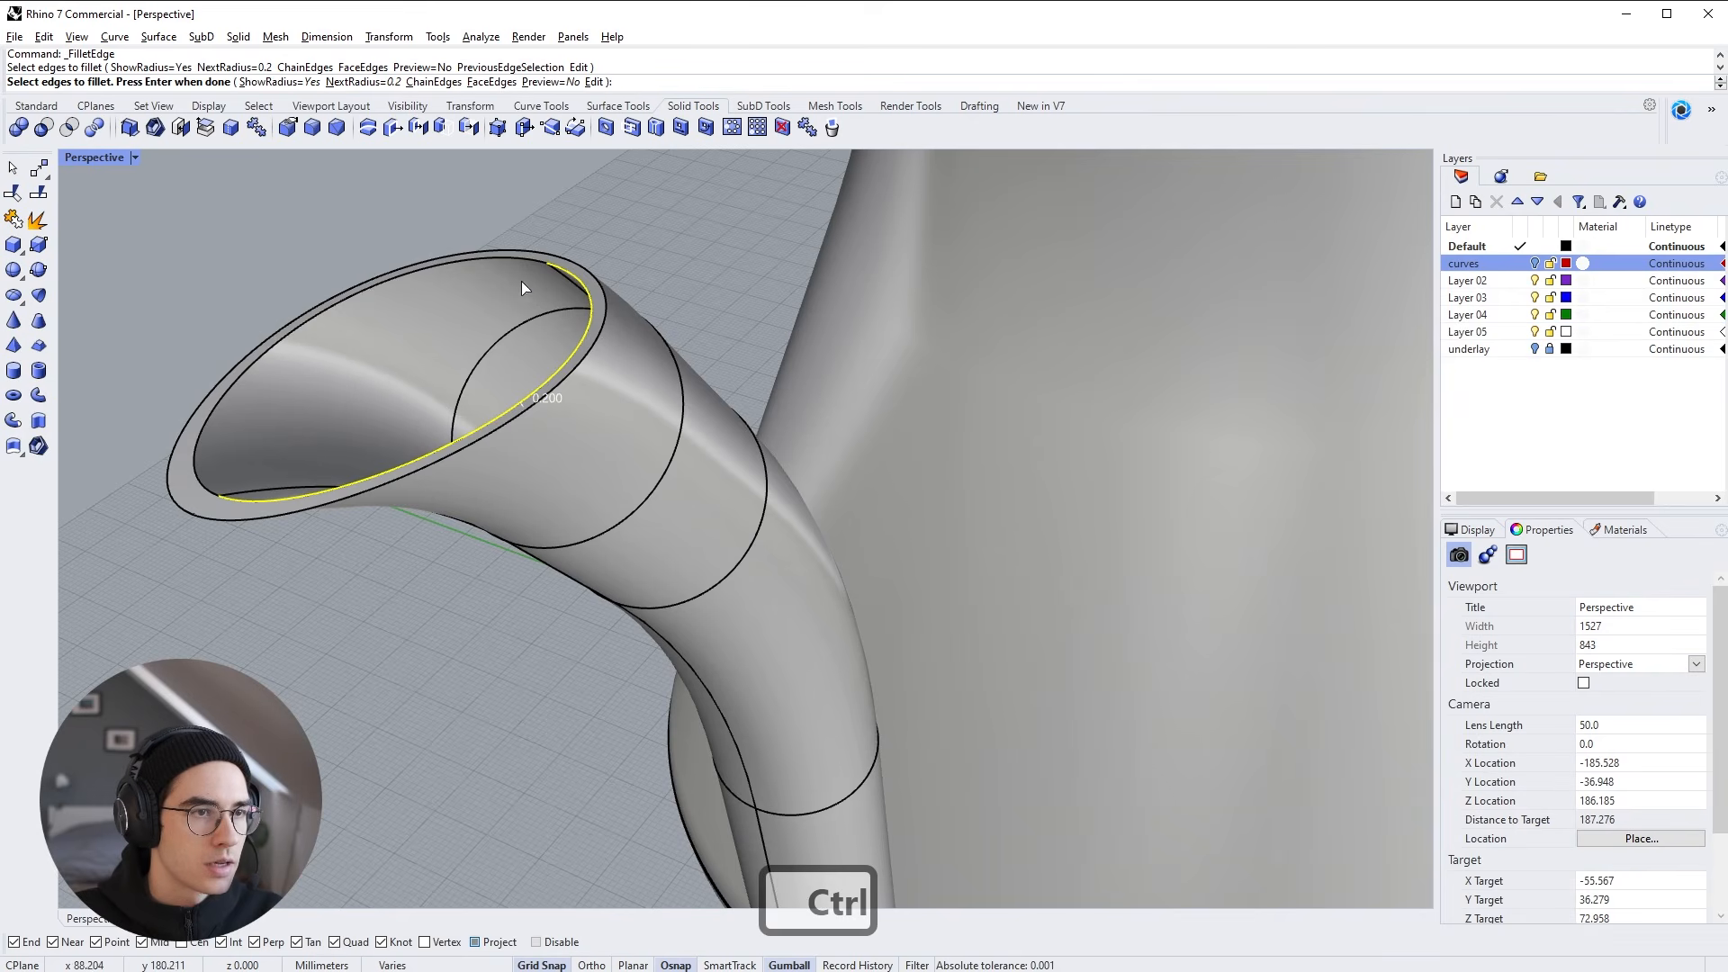
{"action": "left_click", "coordinate": [518, 256]}
{"action": "left_click", "coordinate": [576, 302]}
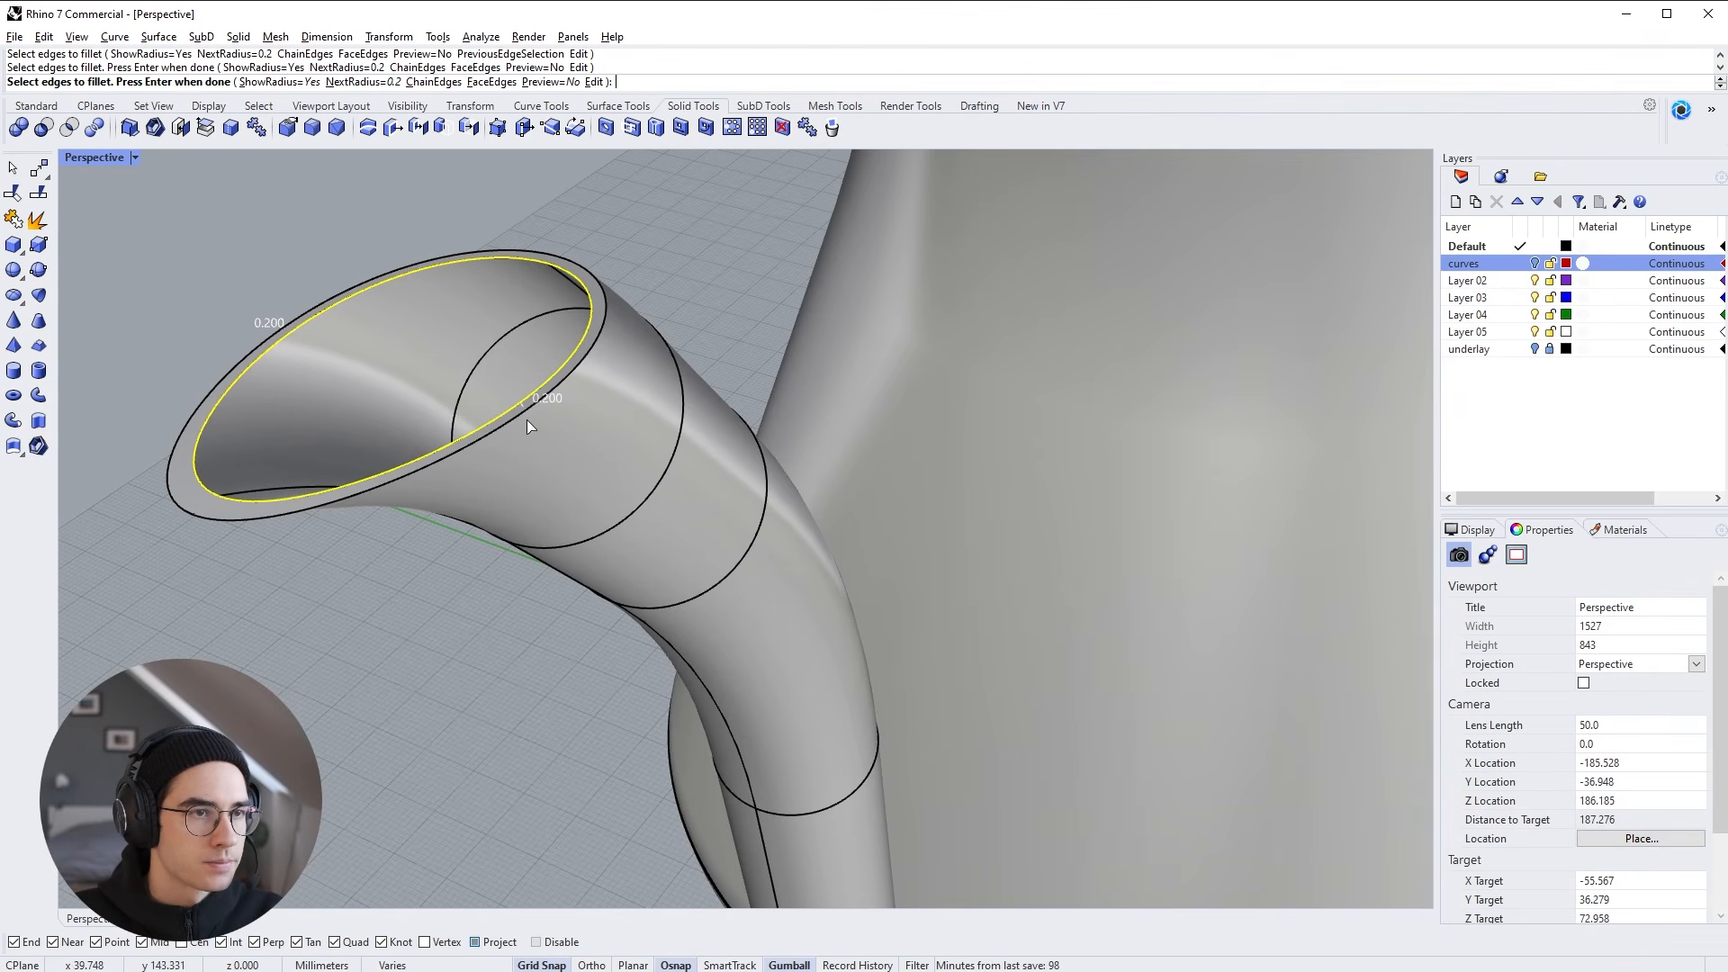
Add the outer edge of the spout's opening as an edge chain and apply the 0.2 mm fillets
{"action": "left_click", "coordinate": [432, 82]}
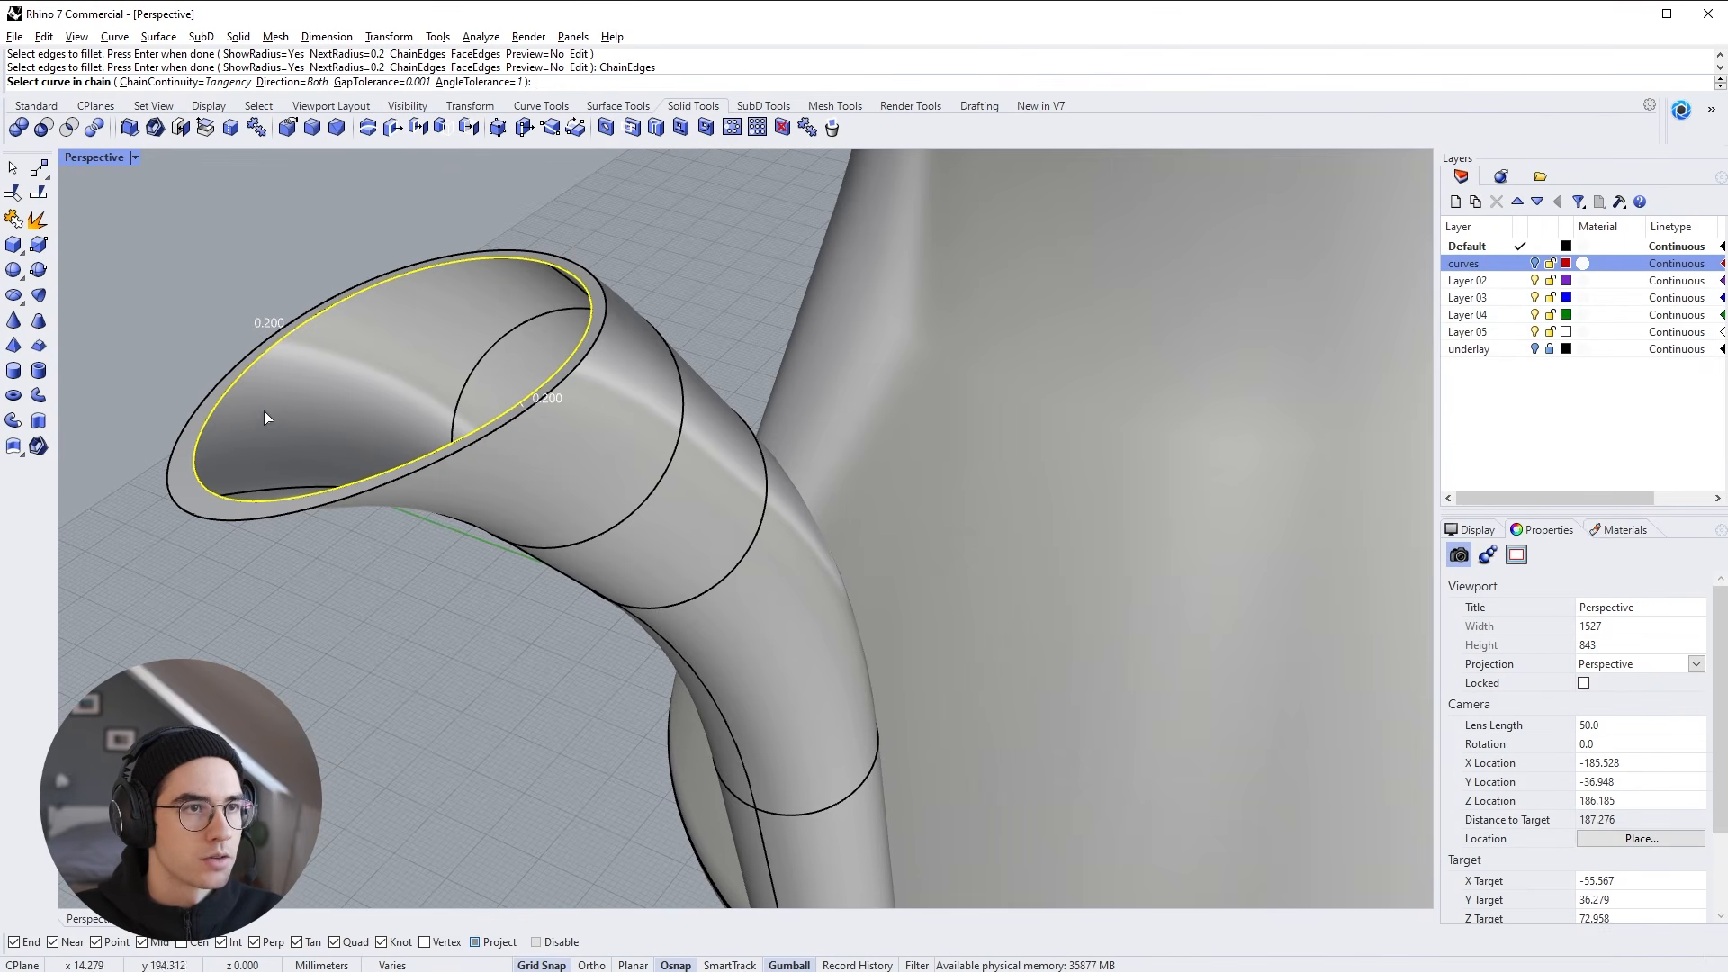
{"action": "left_click", "coordinate": [232, 520]}
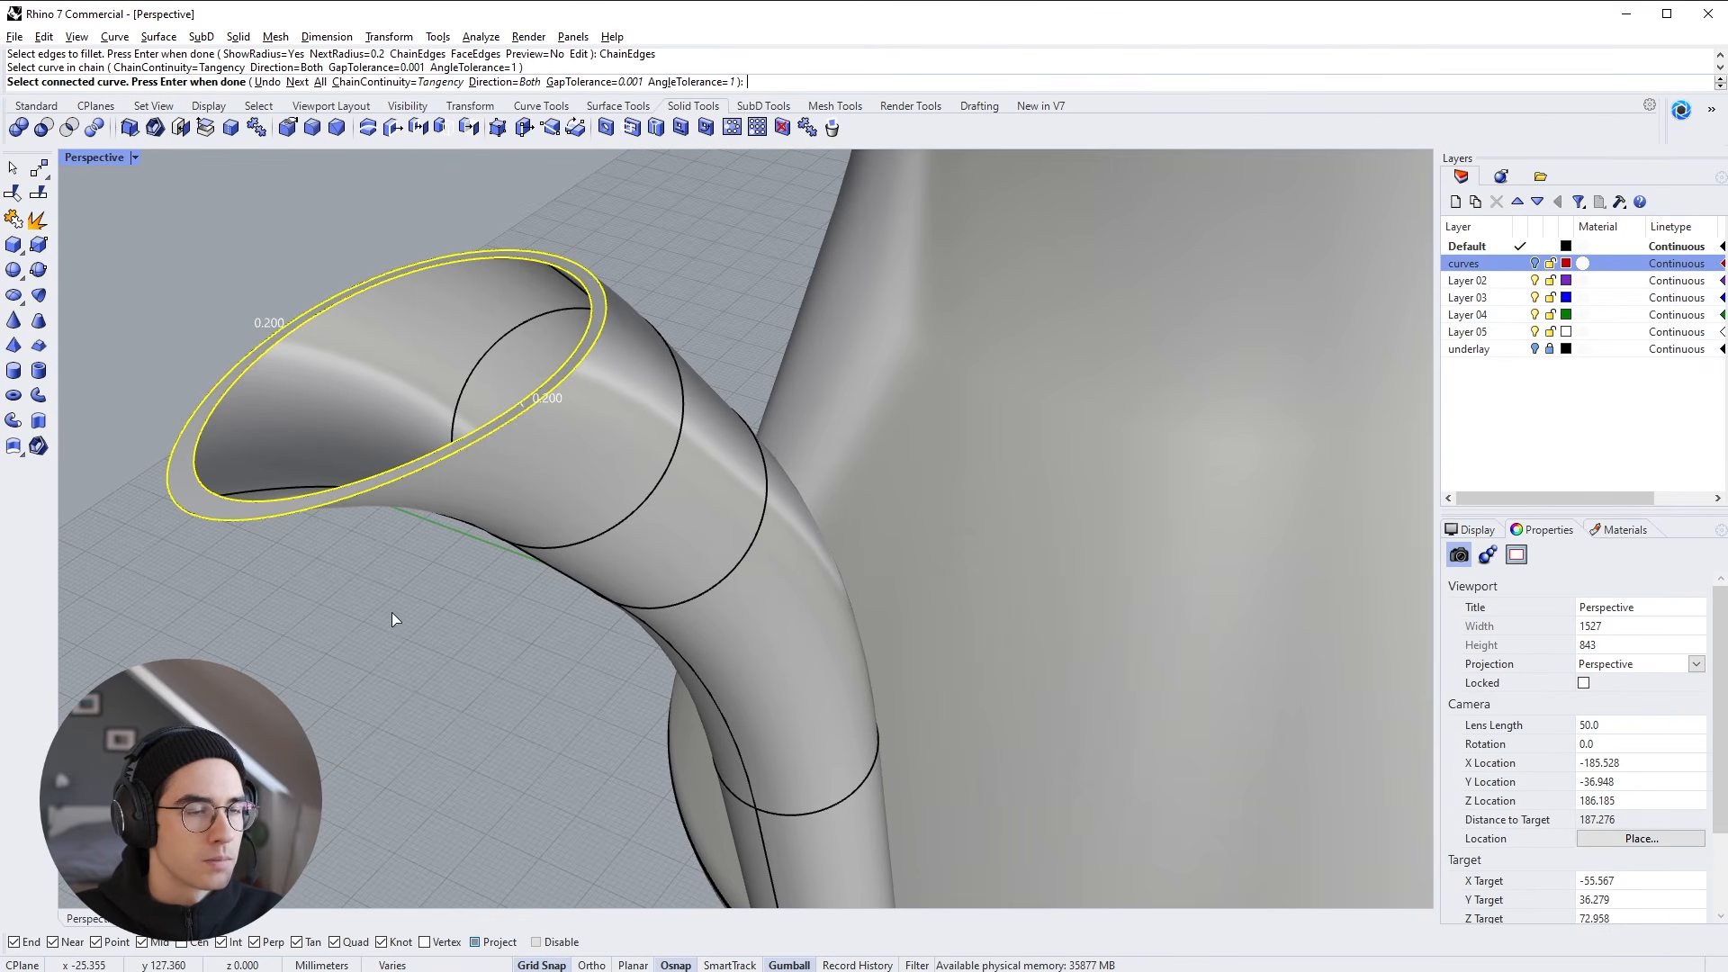
{"action": "key", "text": "Return"}
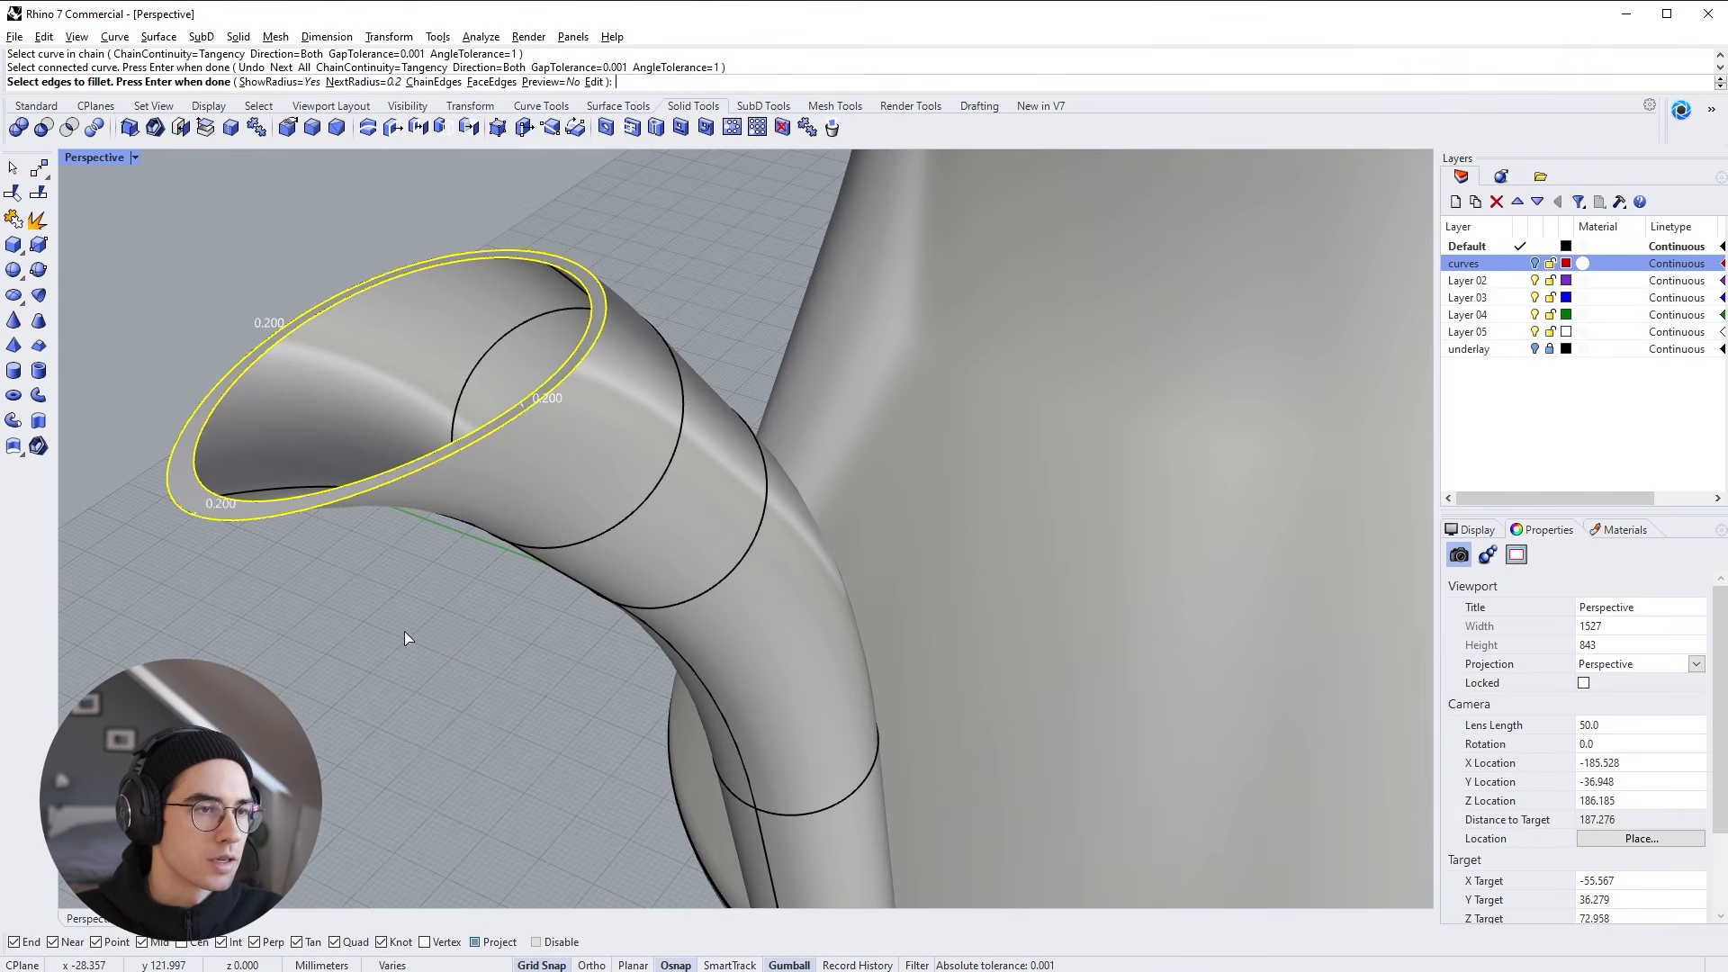
{"action": "right_click", "coordinate": [403, 629]}
{"action": "right_click", "coordinate": [402, 634]}
{"action": "right_click_drag", "start_coordinate": [402, 633], "coordinate": [394, 641]}
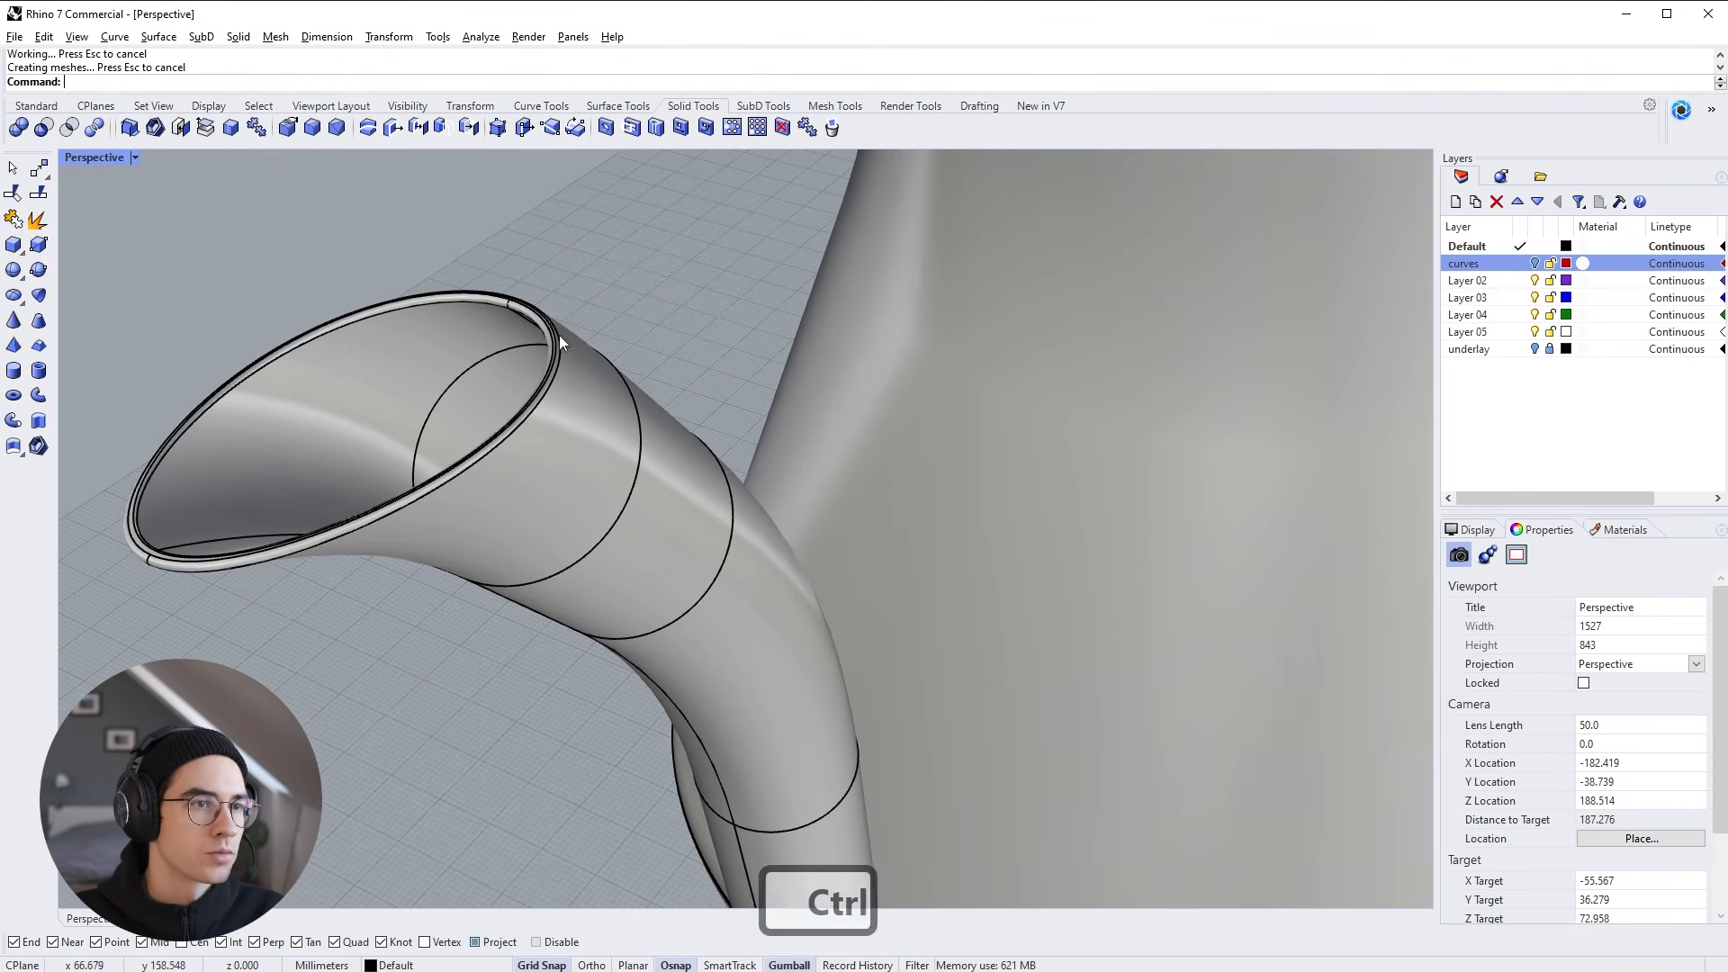
{"action": "scroll", "coordinate": [694, 527], "scroll_direction": "down", "scroll_amount": 10}
{"action": "right_click_drag", "start_coordinate": [694, 527], "coordinate": [666, 580]}
{"action": "left_click", "coordinate": [670, 543]}
{"action": "left_click", "coordinate": [759, 610]}
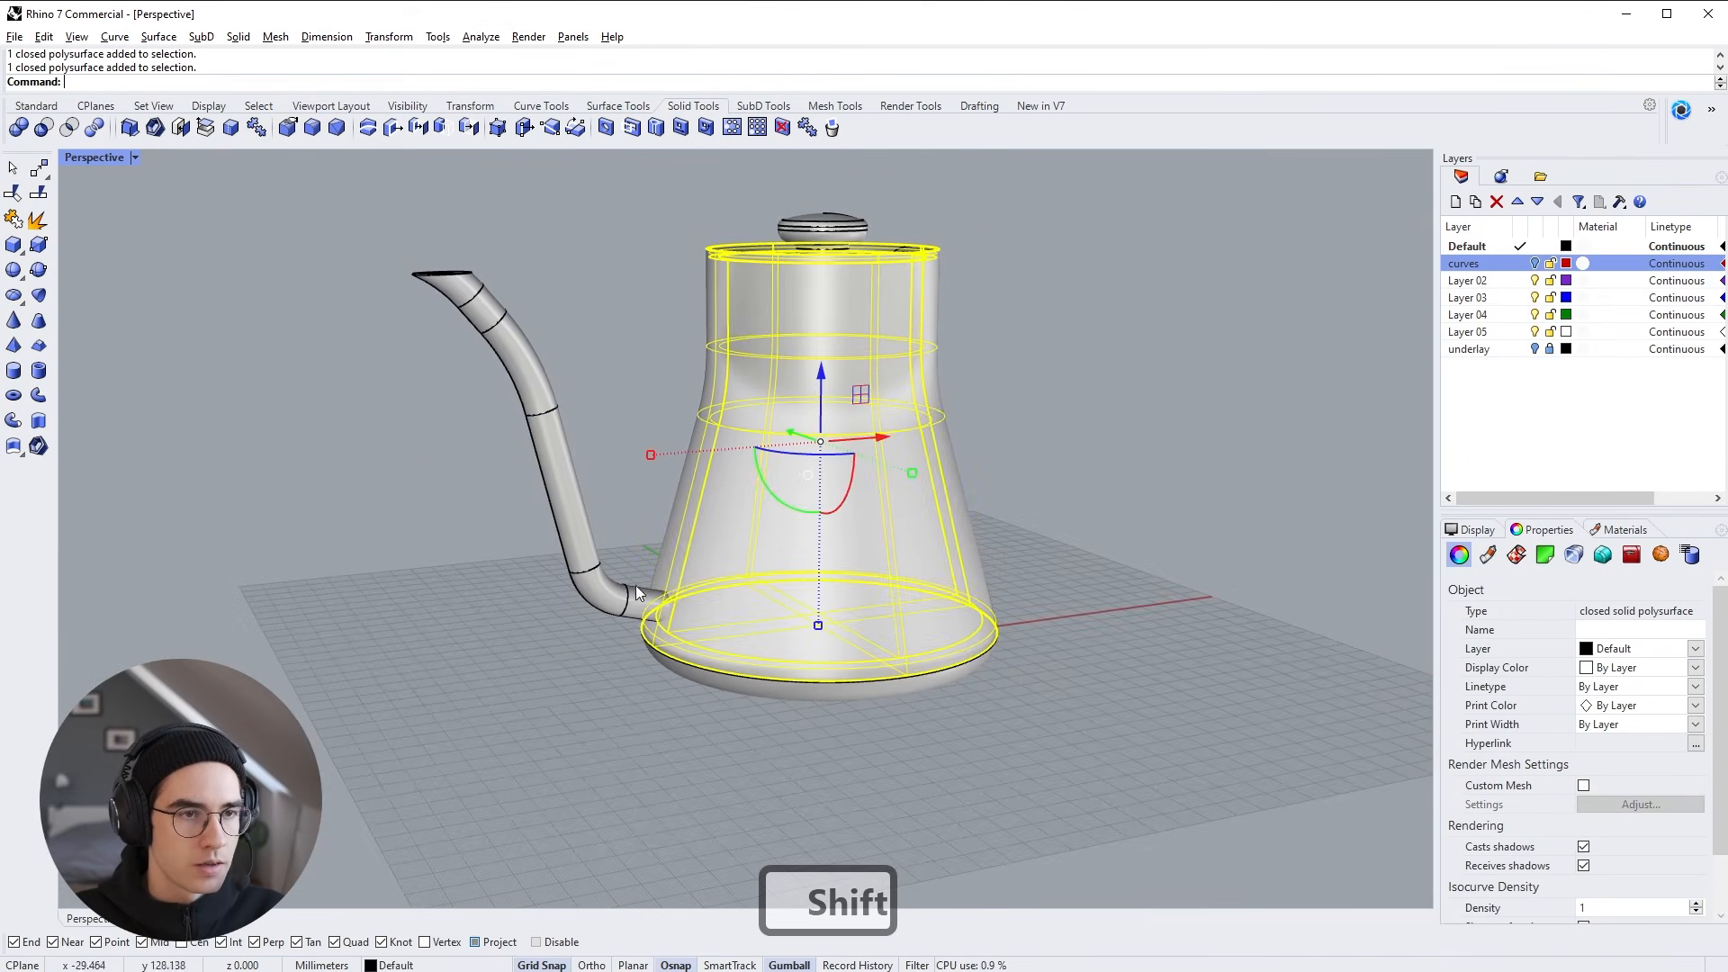
{"action": "left_click", "coordinate": [635, 592], "text": "shift"}
{"action": "left_click", "coordinate": [617, 664]}
Switch to the PureRef board and examine how the spout joins the lower kettle body in the reference photos
{"action": "key", "text": "alt+Tab"}
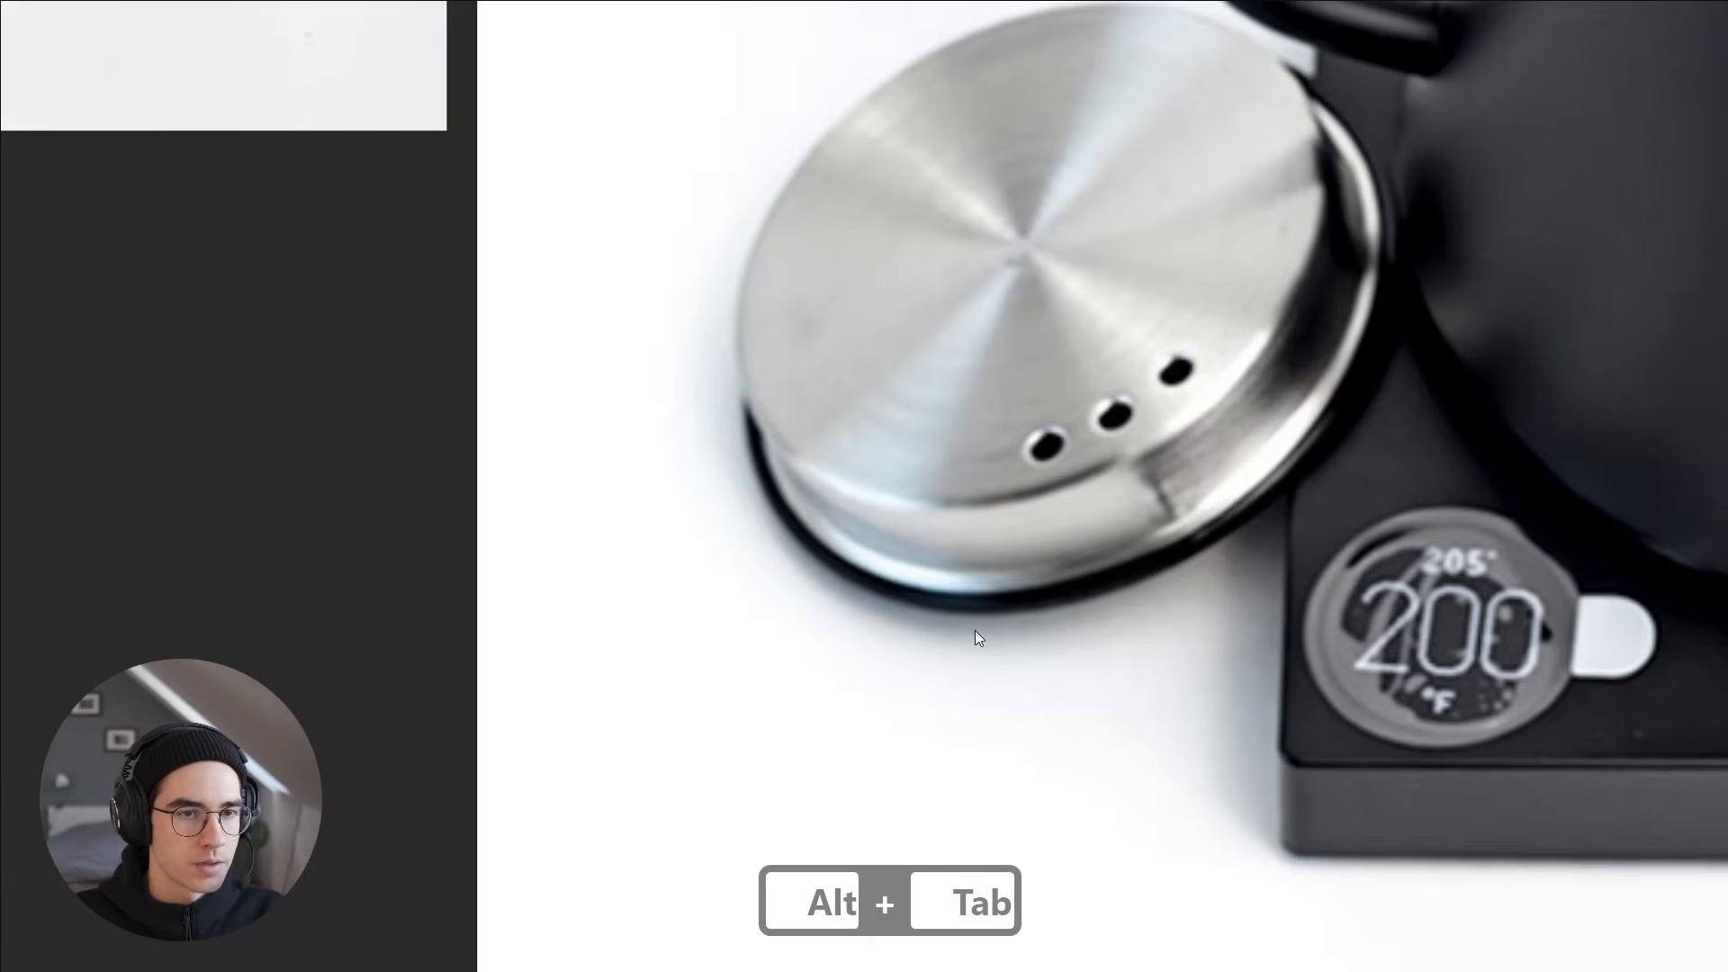
{"action": "scroll", "coordinate": [974, 629], "scroll_direction": "down", "scroll_amount": 5}
{"action": "scroll", "coordinate": [1137, 432], "scroll_direction": "up", "scroll_amount": 10}
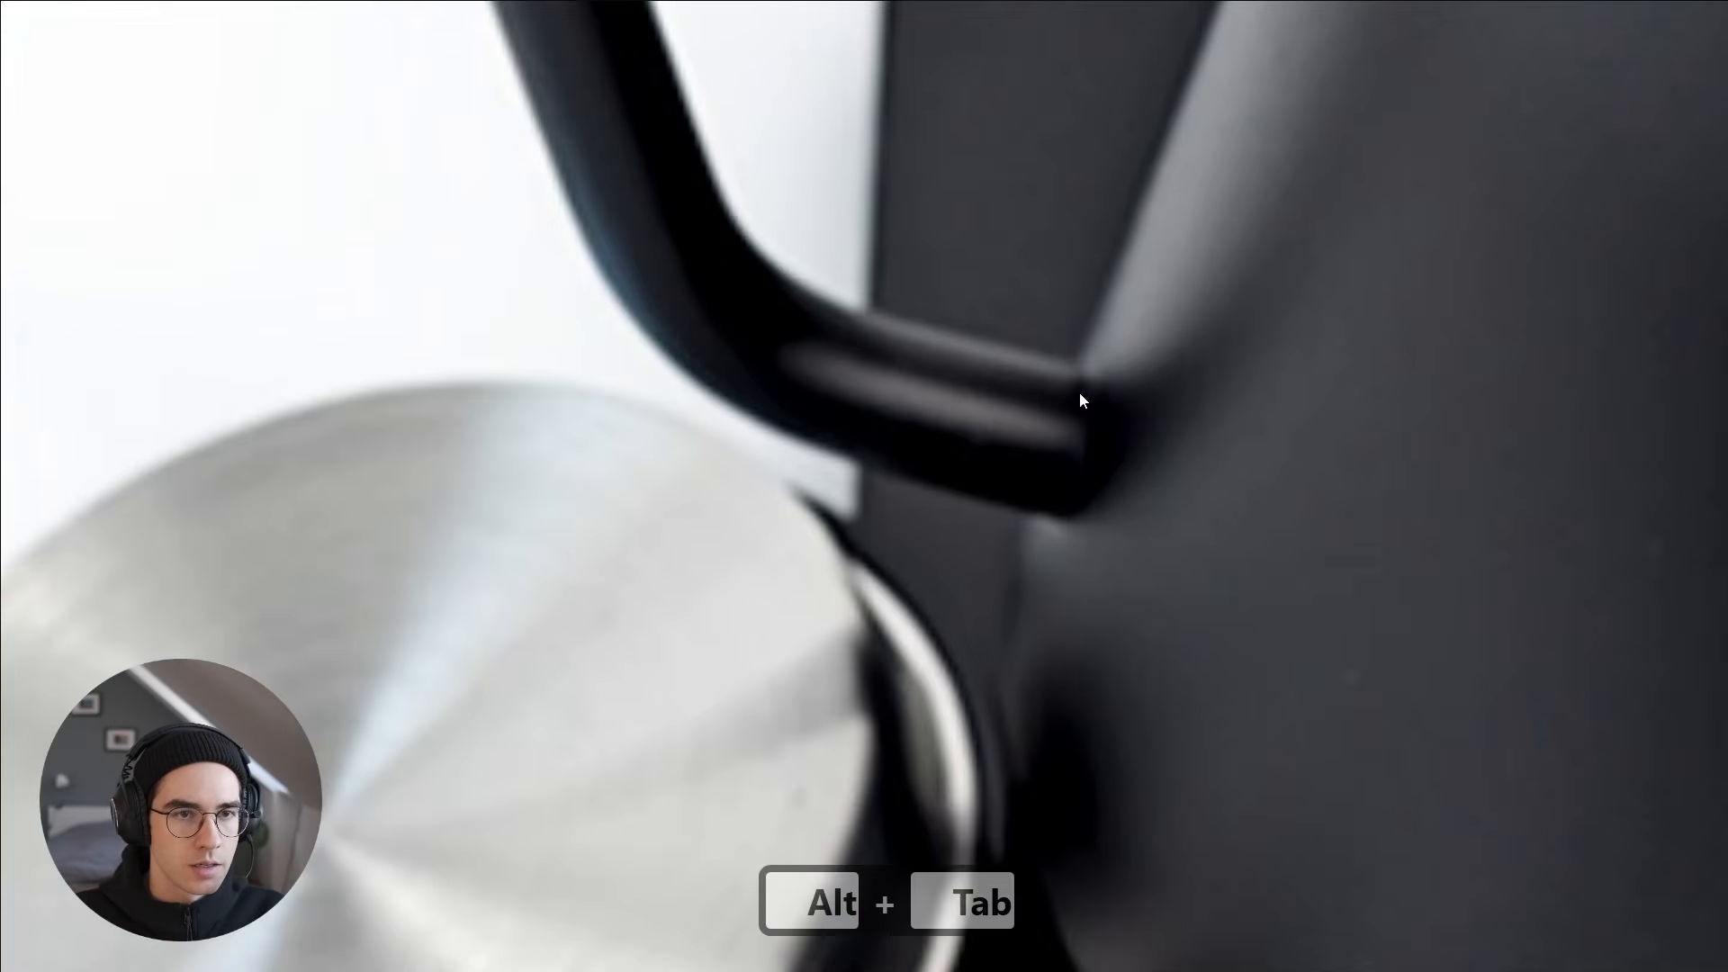
{"action": "scroll", "coordinate": [1079, 399], "scroll_direction": "down", "scroll_amount": 8}
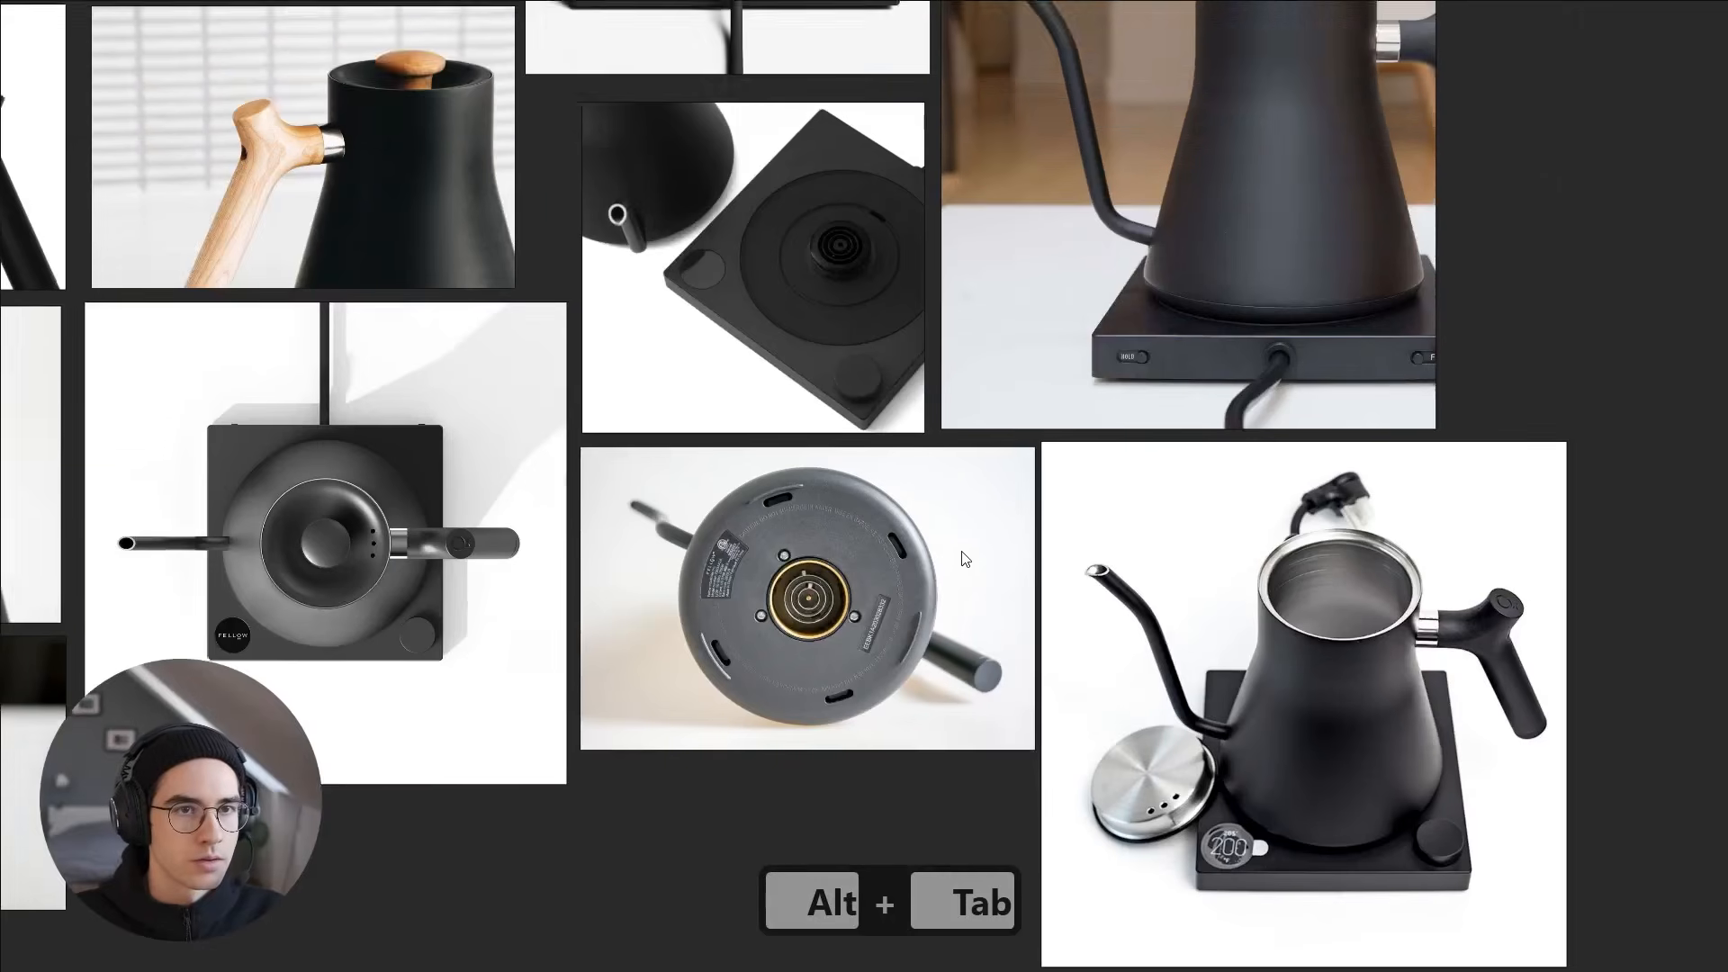
{"action": "scroll", "coordinate": [966, 559], "scroll_direction": "down", "scroll_amount": 3}
{"action": "scroll", "coordinate": [1121, 355], "scroll_direction": "up", "scroll_amount": 10}
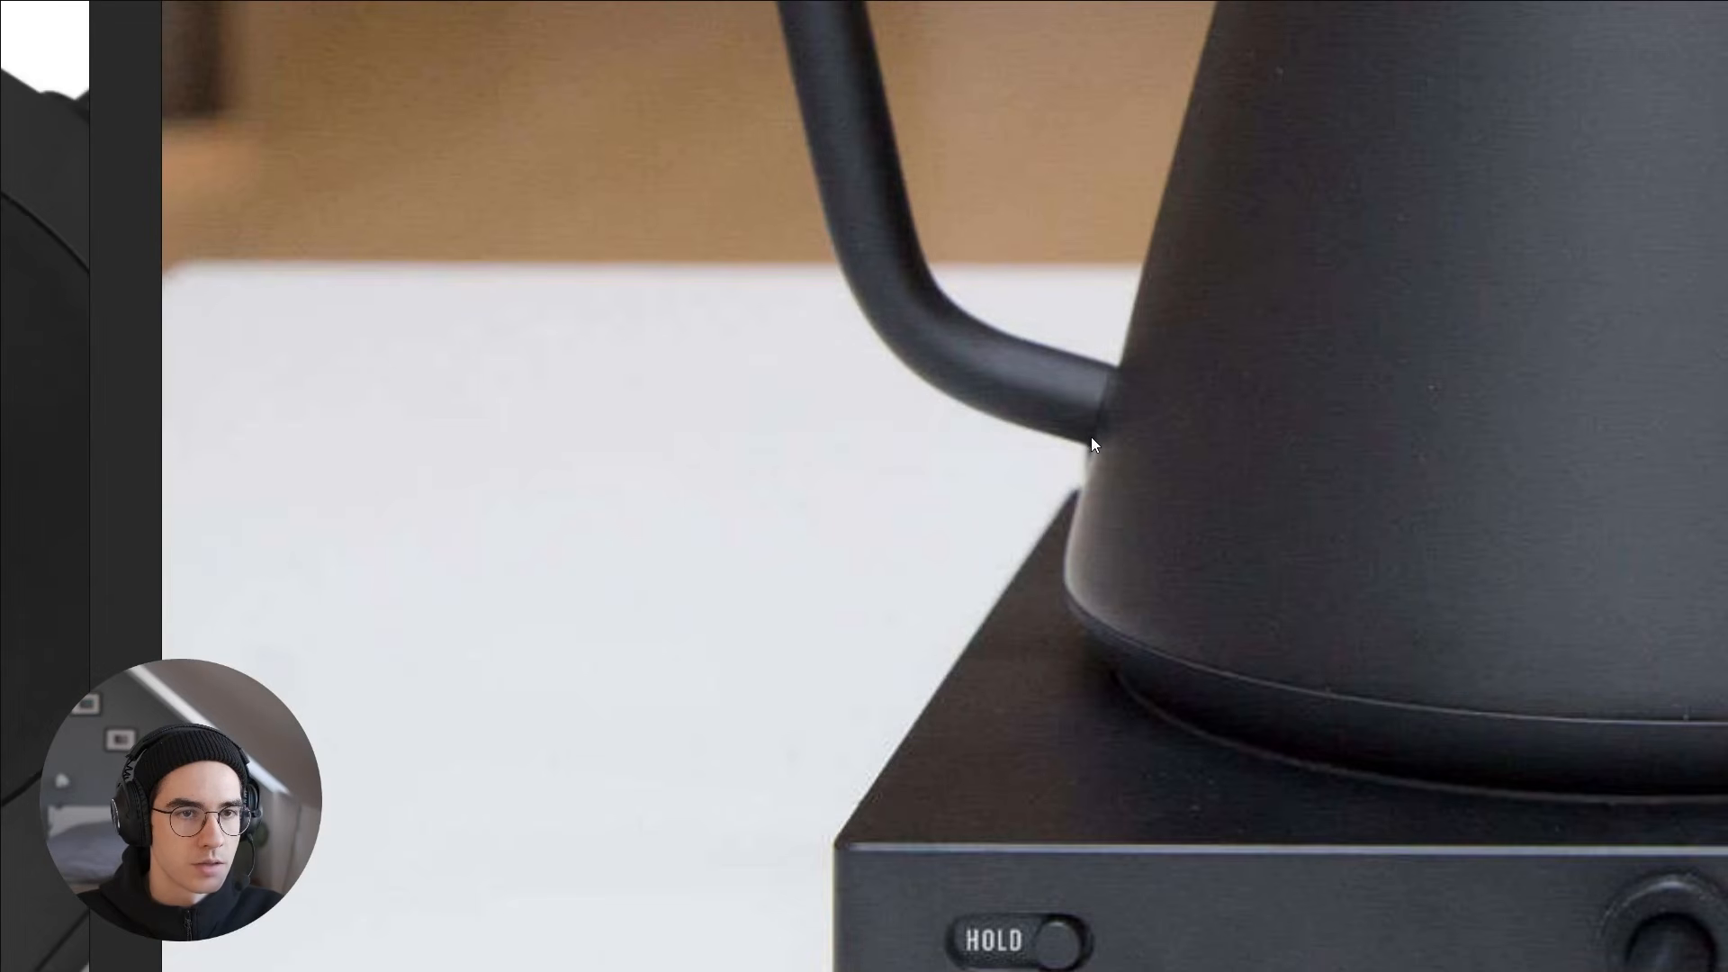
{"action": "scroll", "coordinate": [1090, 435], "scroll_direction": "down", "scroll_amount": 2}
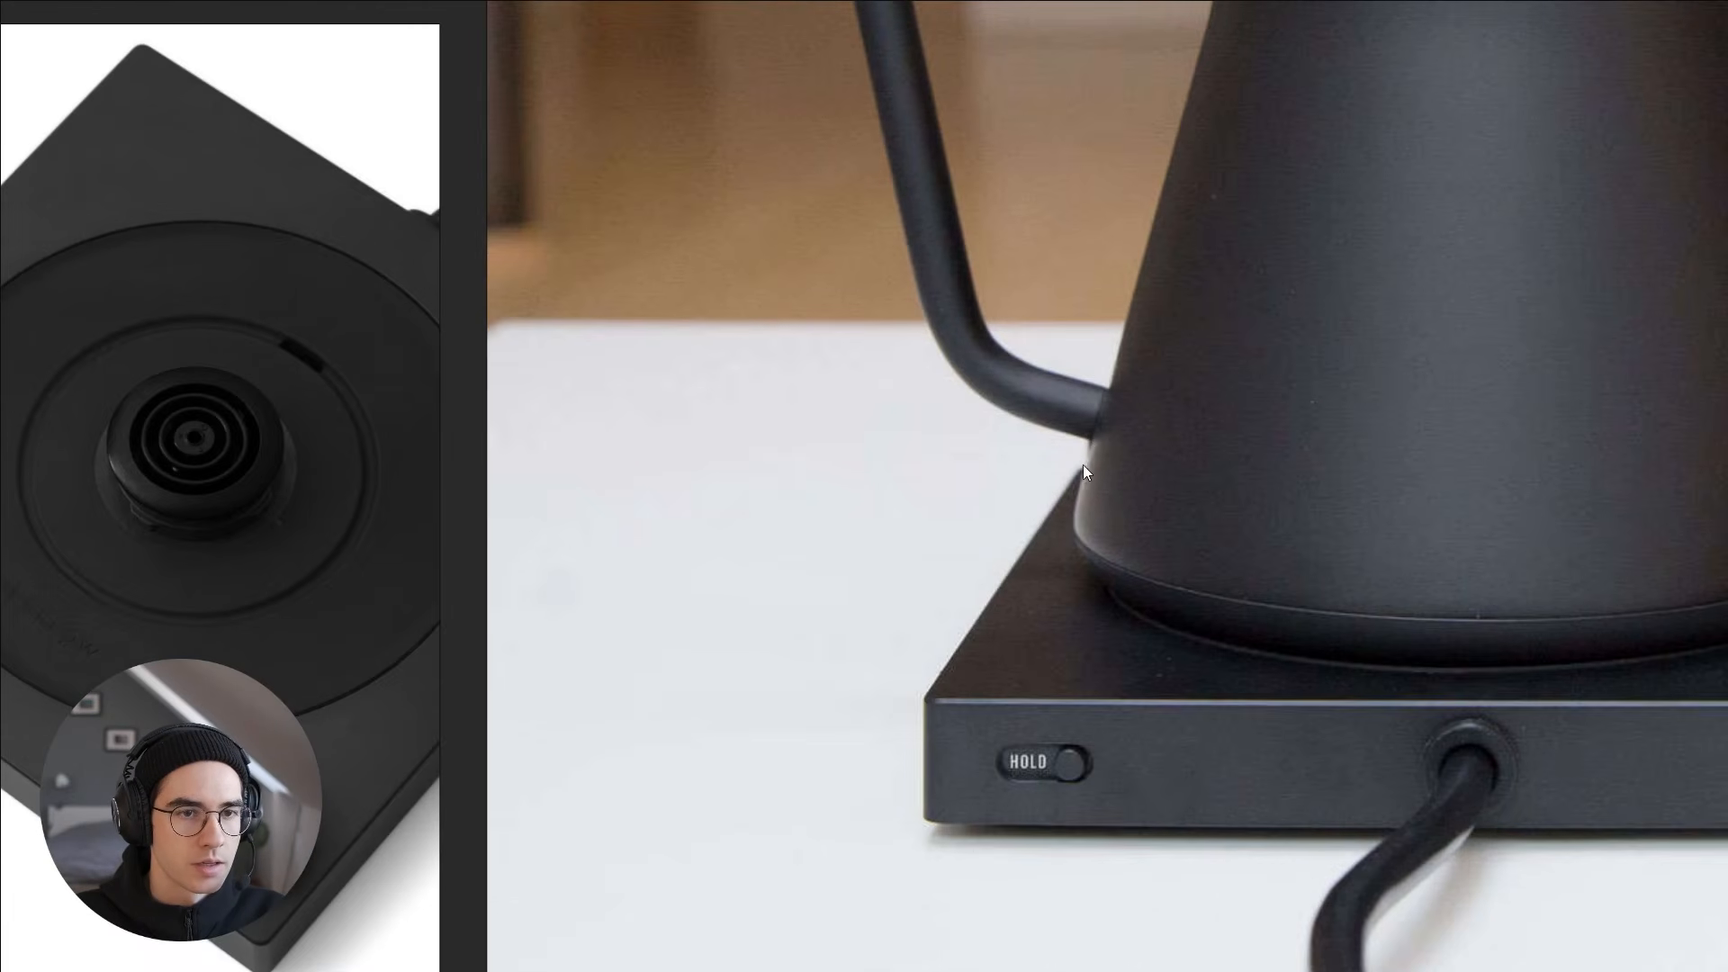
{"action": "scroll", "coordinate": [1170, 567], "scroll_direction": "down", "scroll_amount": 3}
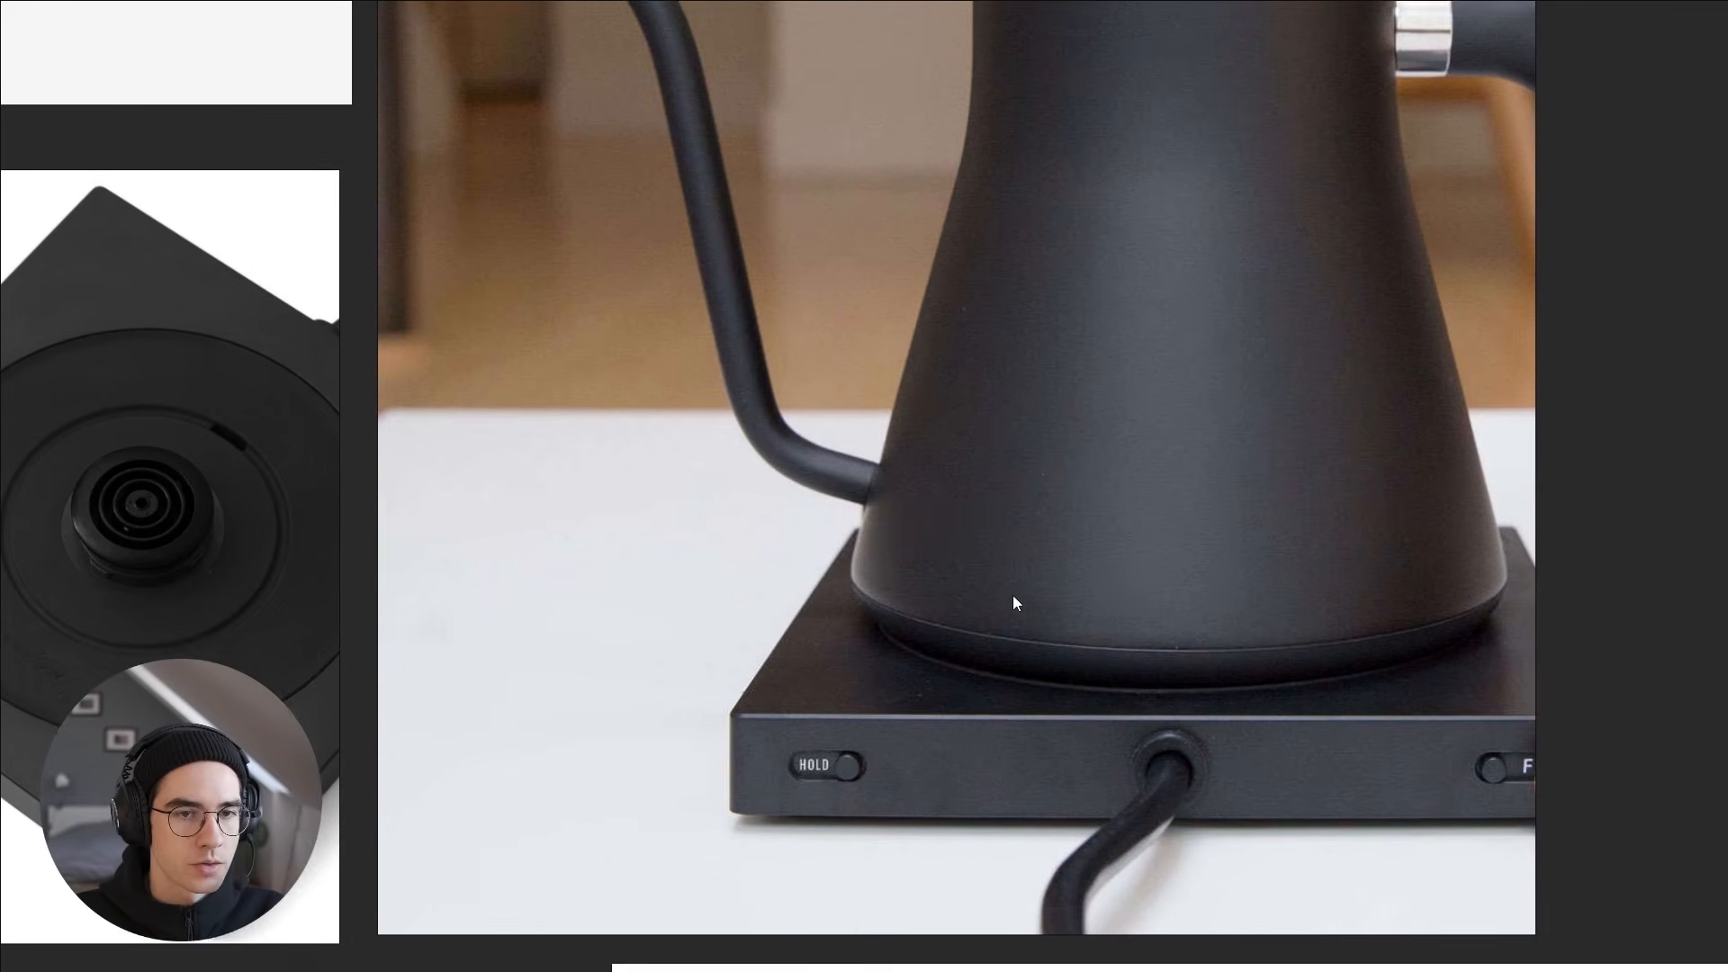
Return to Rhino and inspect how far the spout's lower end reaches through the kettle wall in the Front view
{"action": "key", "text": "alt+Tab"}
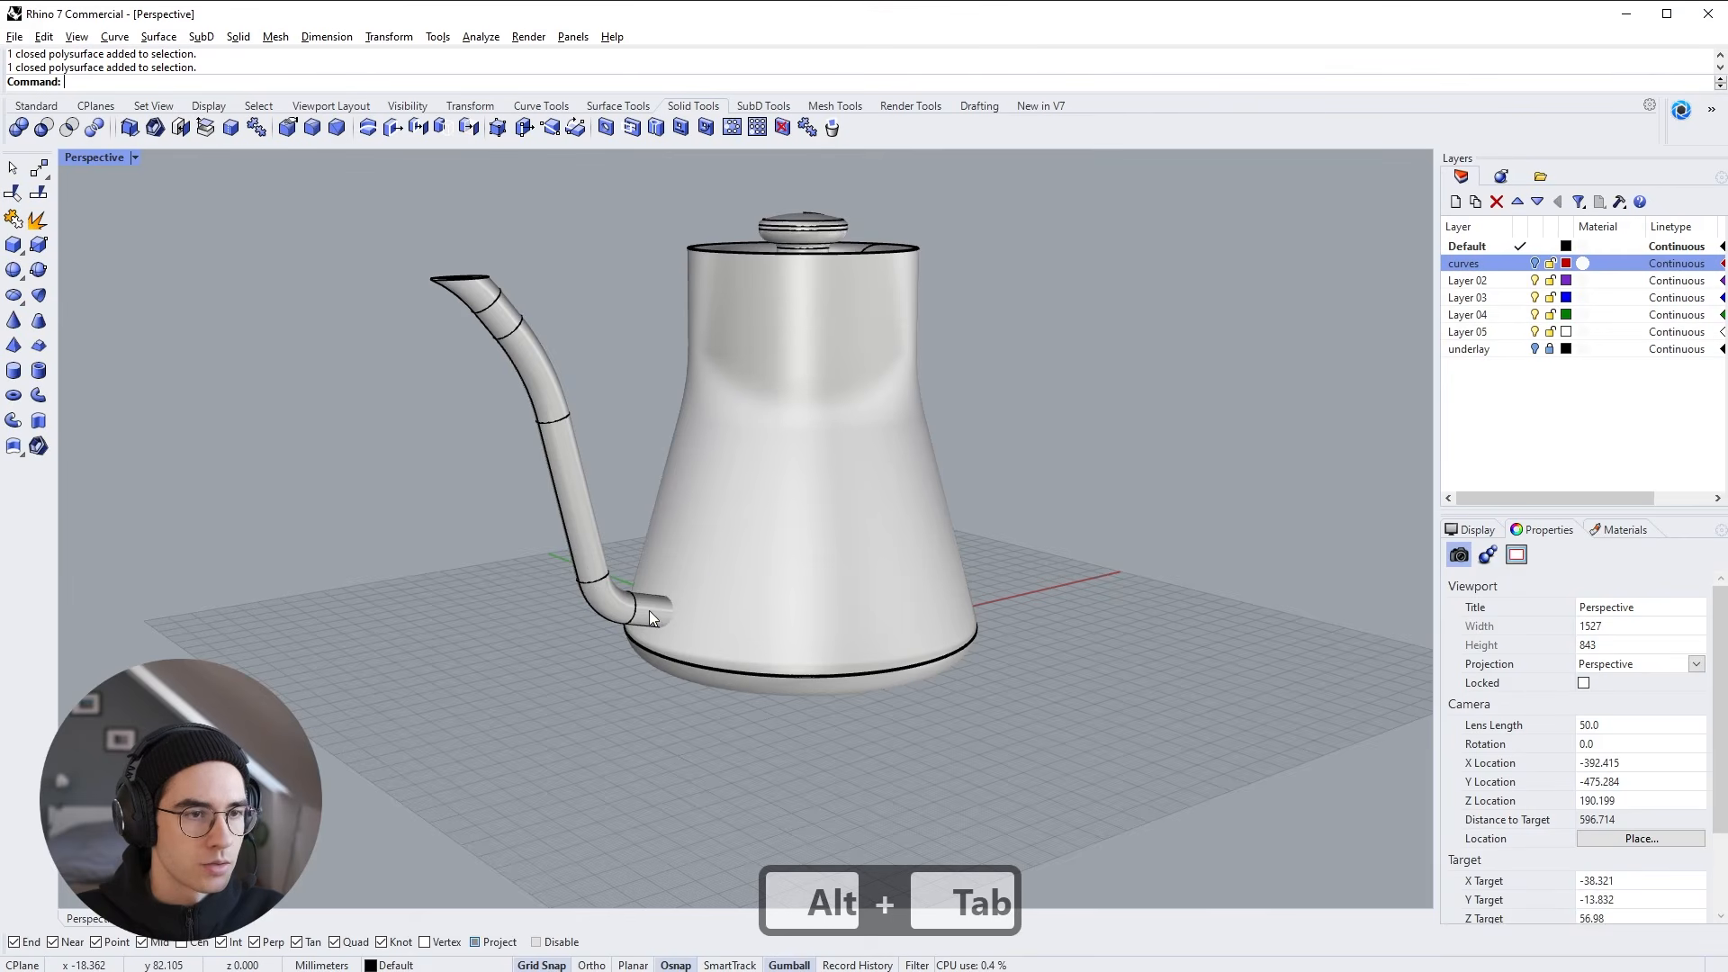
{"action": "left_click", "coordinate": [650, 610]}
{"action": "left_click", "coordinate": [698, 648], "text": "shift"}
{"action": "right_click_drag", "start_coordinate": [694, 673], "coordinate": [647, 635]}
{"action": "key", "text": "ctrl+F2"}
{"action": "scroll", "coordinate": [682, 630], "scroll_direction": "up", "scroll_amount": 10}
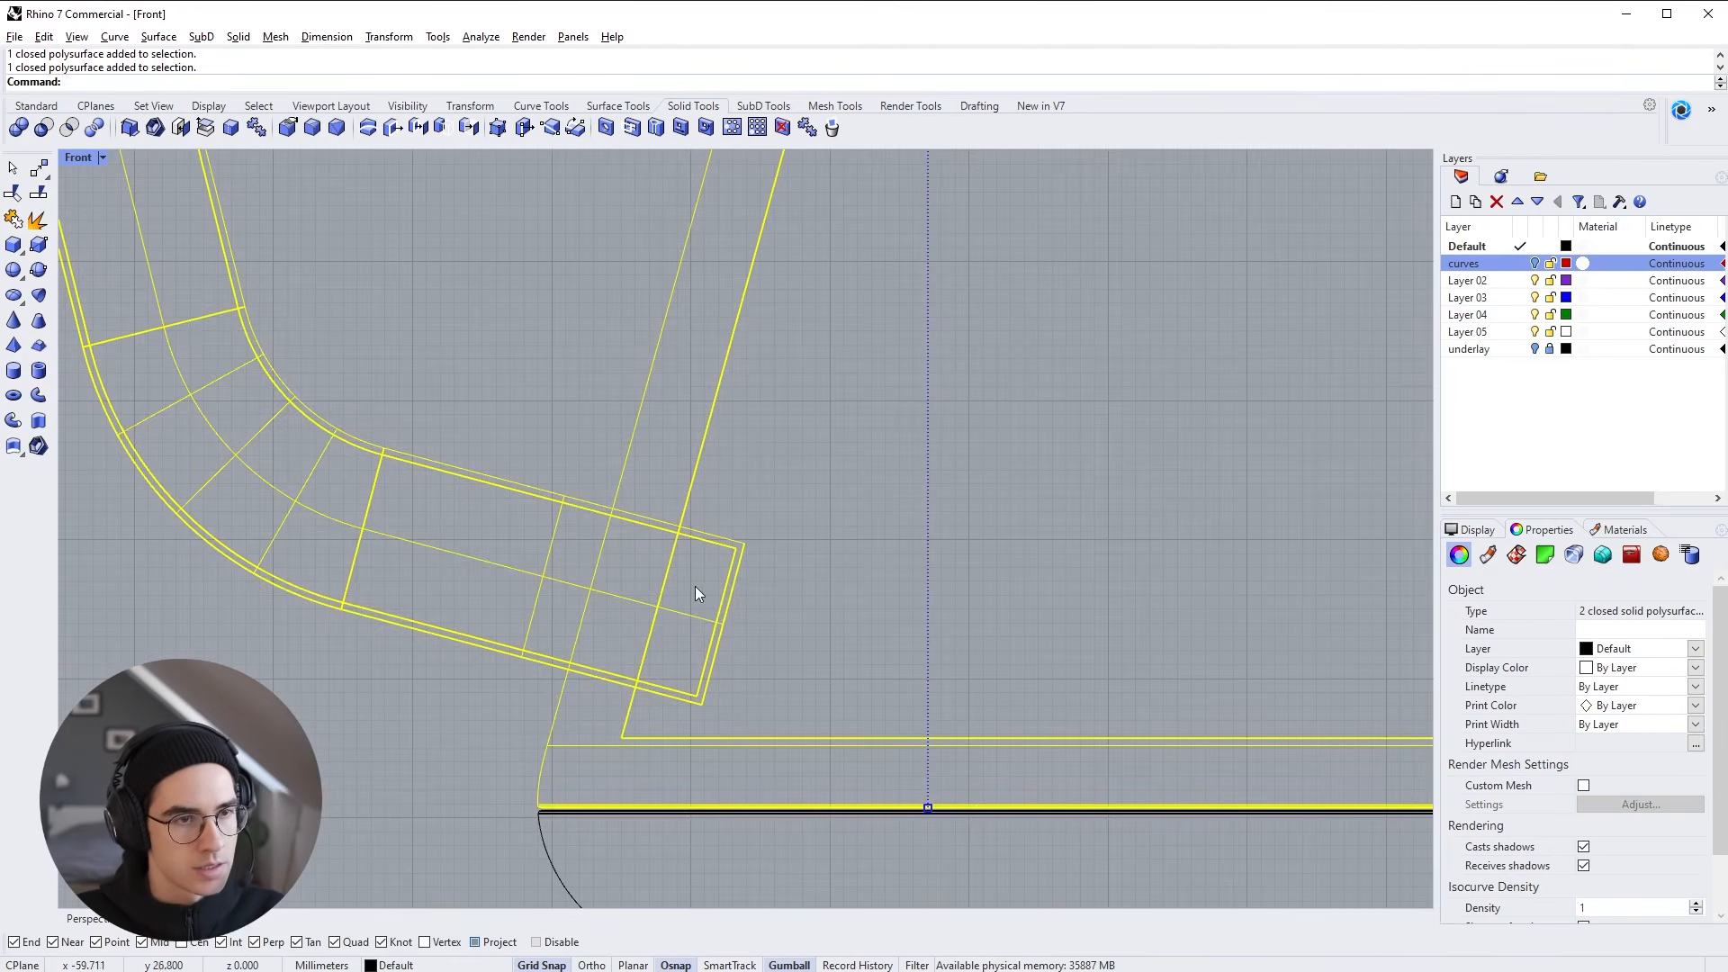
{"action": "left_click", "coordinate": [483, 662]}
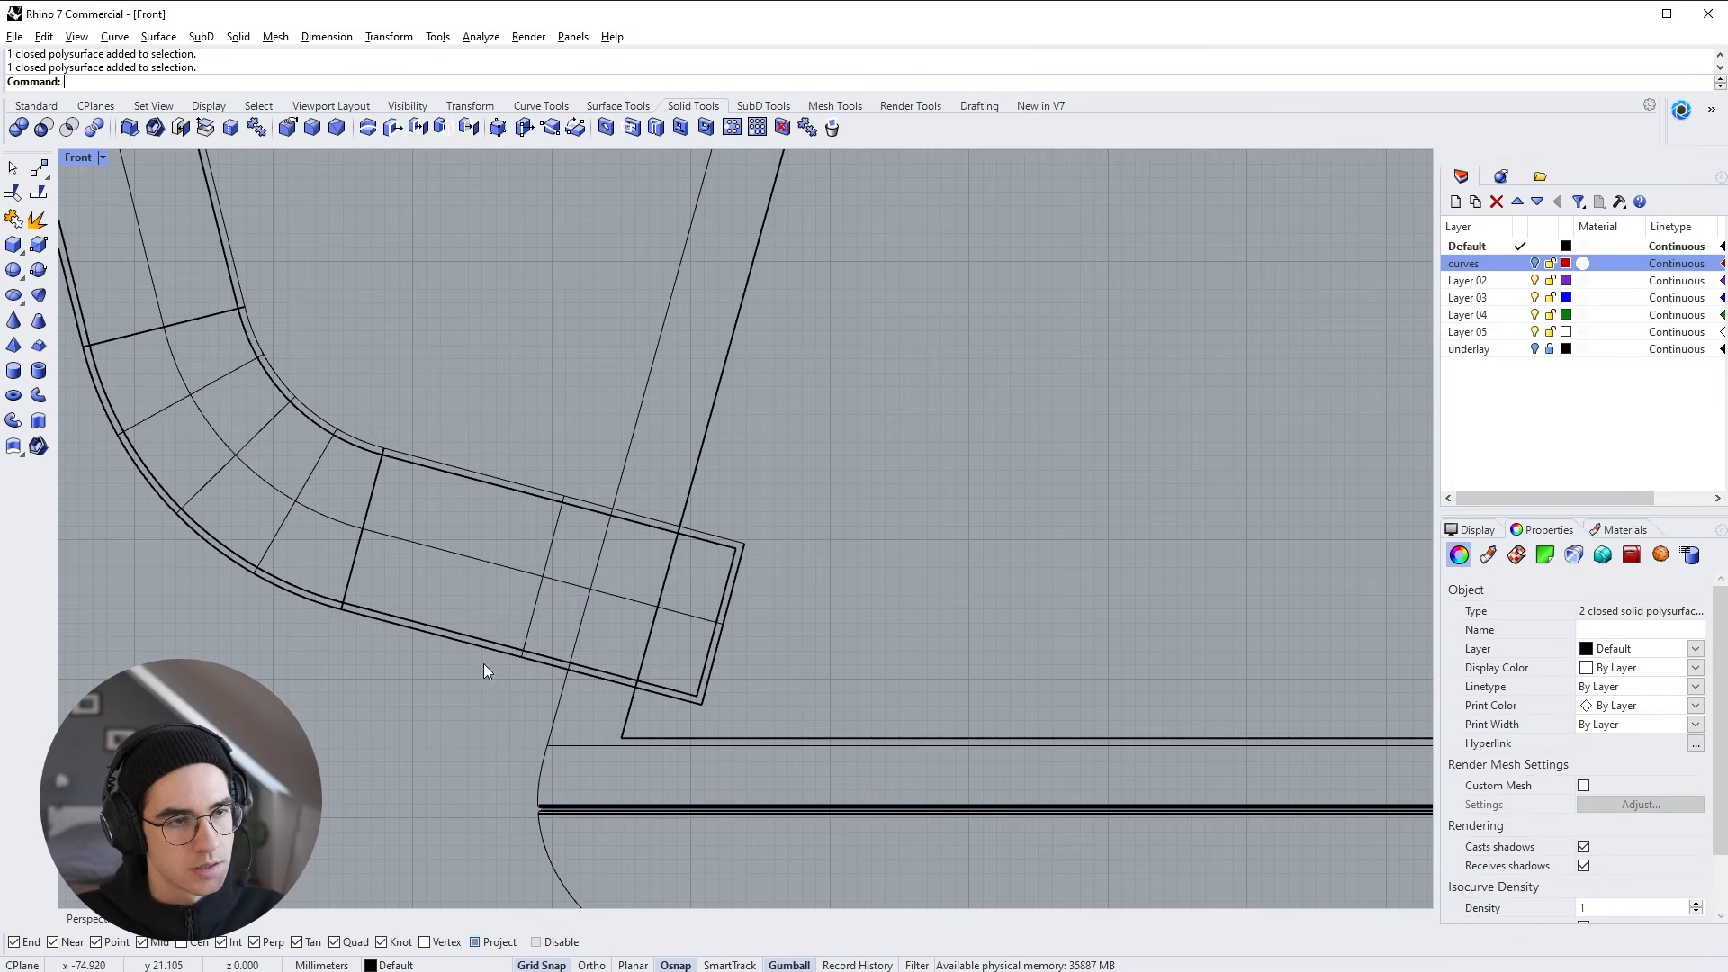
{"action": "left_click", "coordinate": [494, 563]}
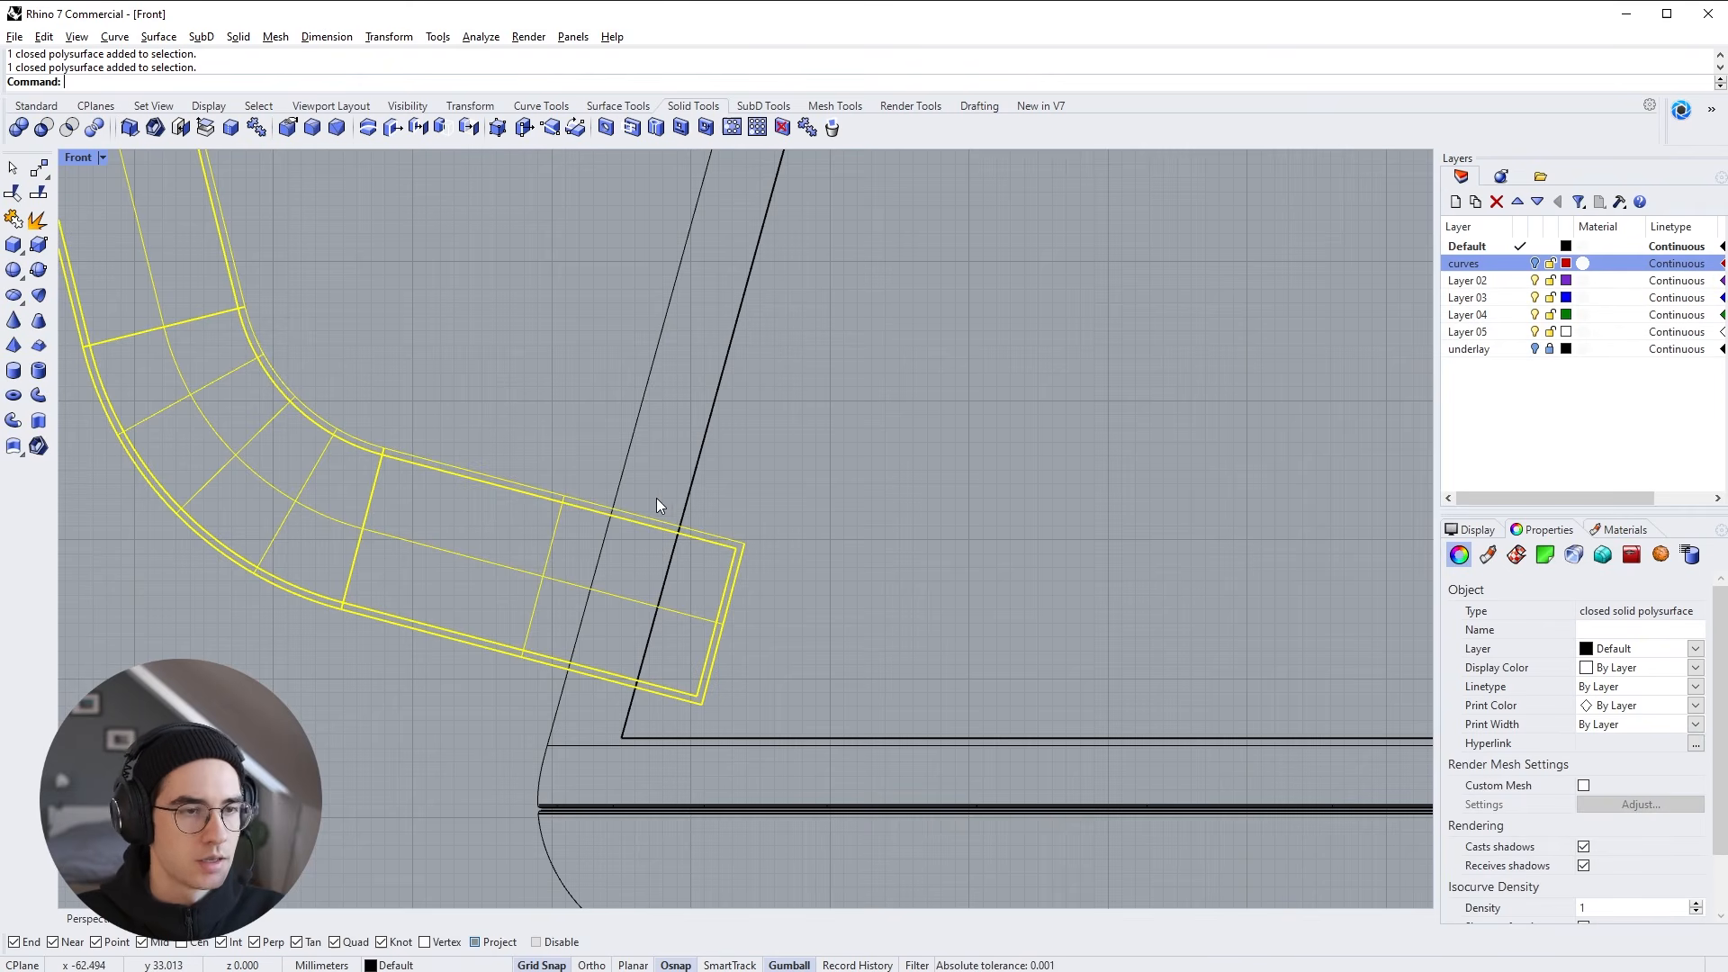
{"action": "left_click", "coordinate": [605, 465]}
Move the spout's lower end faces back along the spout so they stop within the kettle body's wall thickness
{"action": "key", "text": "shift"}
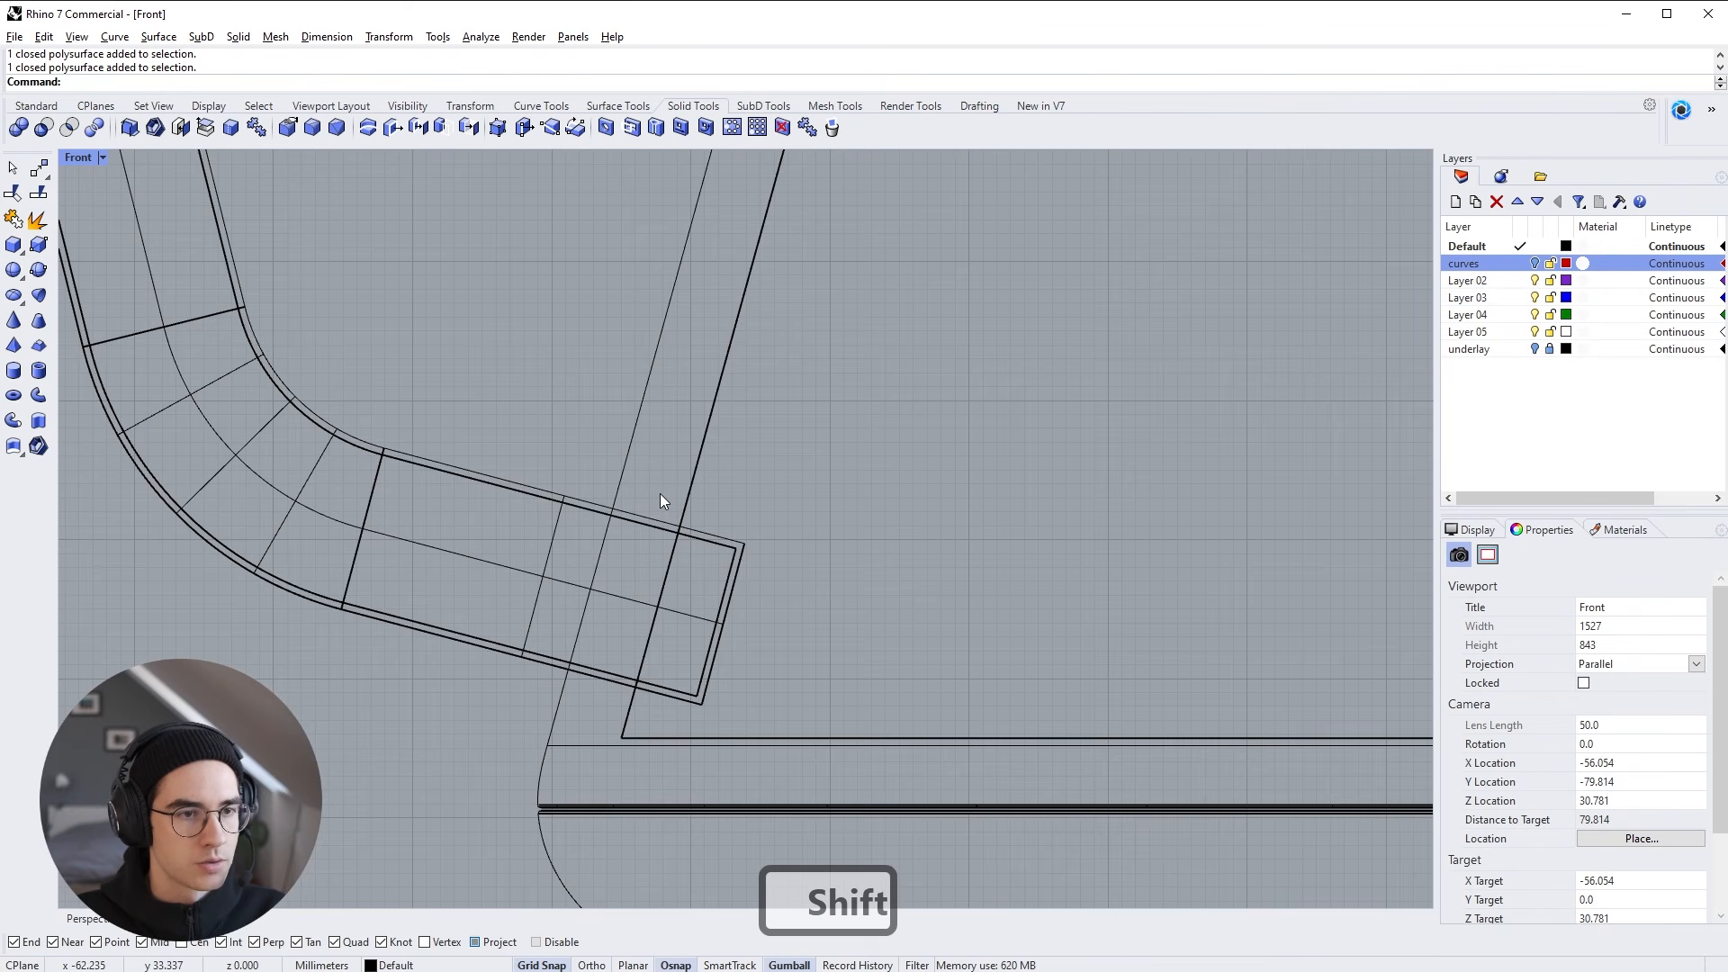
{"action": "key", "text": "ctrl"}
{"action": "left_click_drag", "start_coordinate": [660, 490], "coordinate": [824, 774], "text": "shift"}
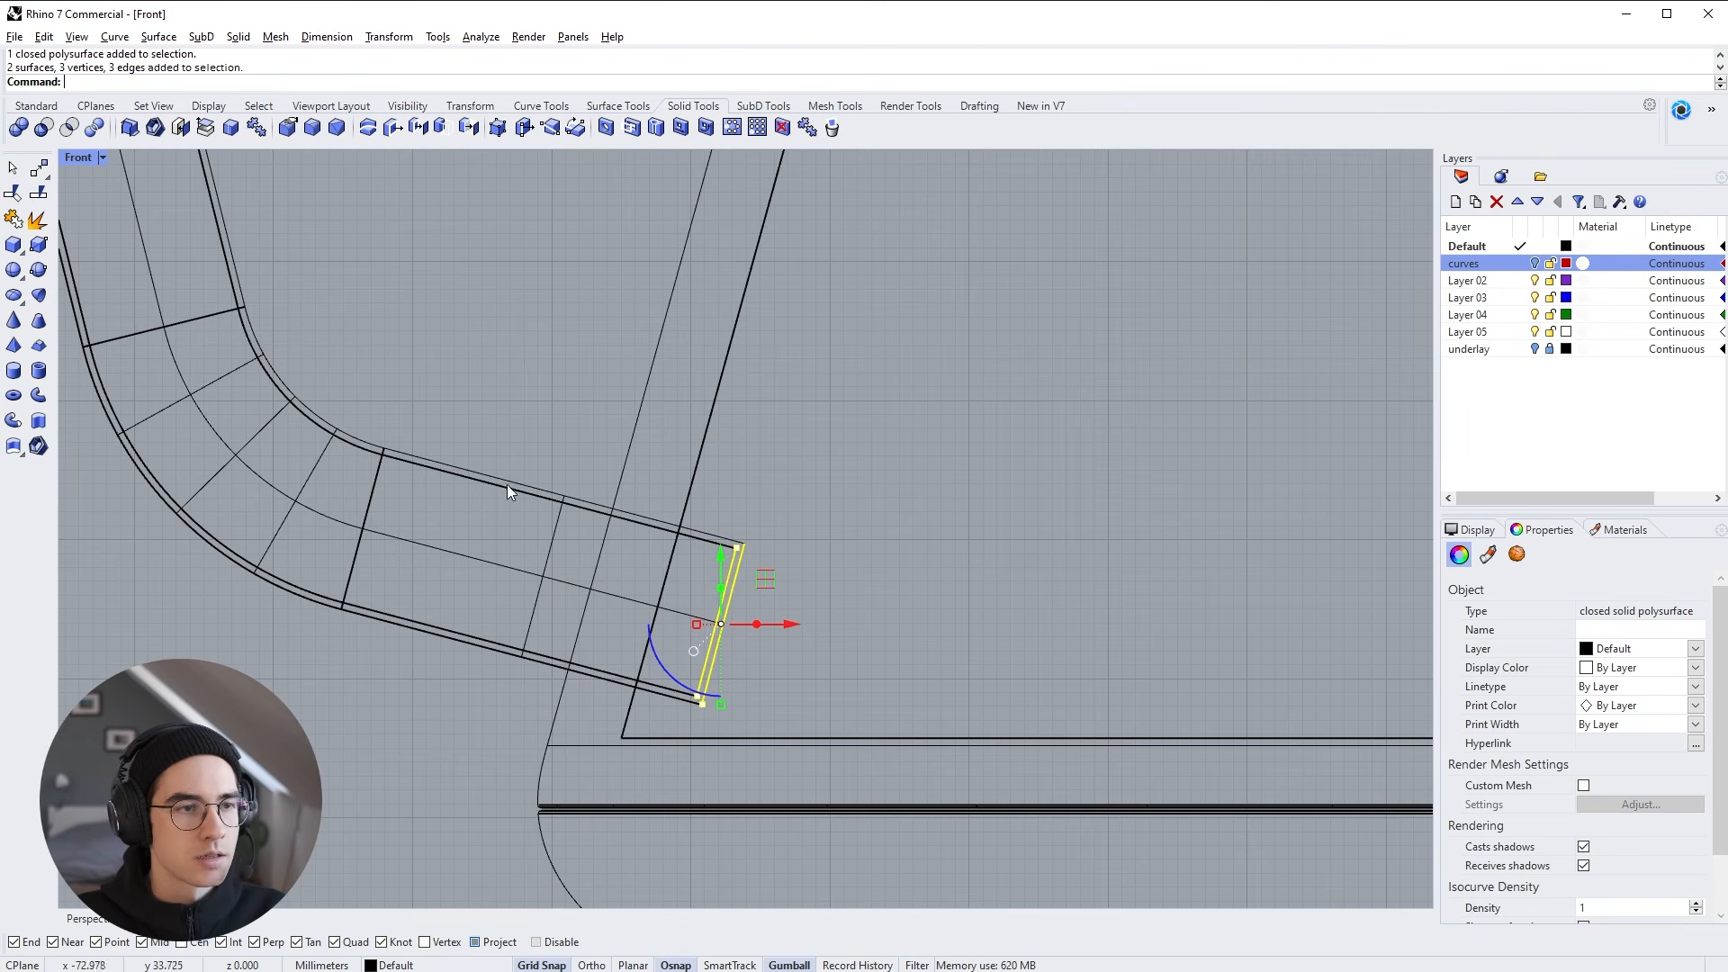
{"action": "left_click", "coordinate": [469, 106]}
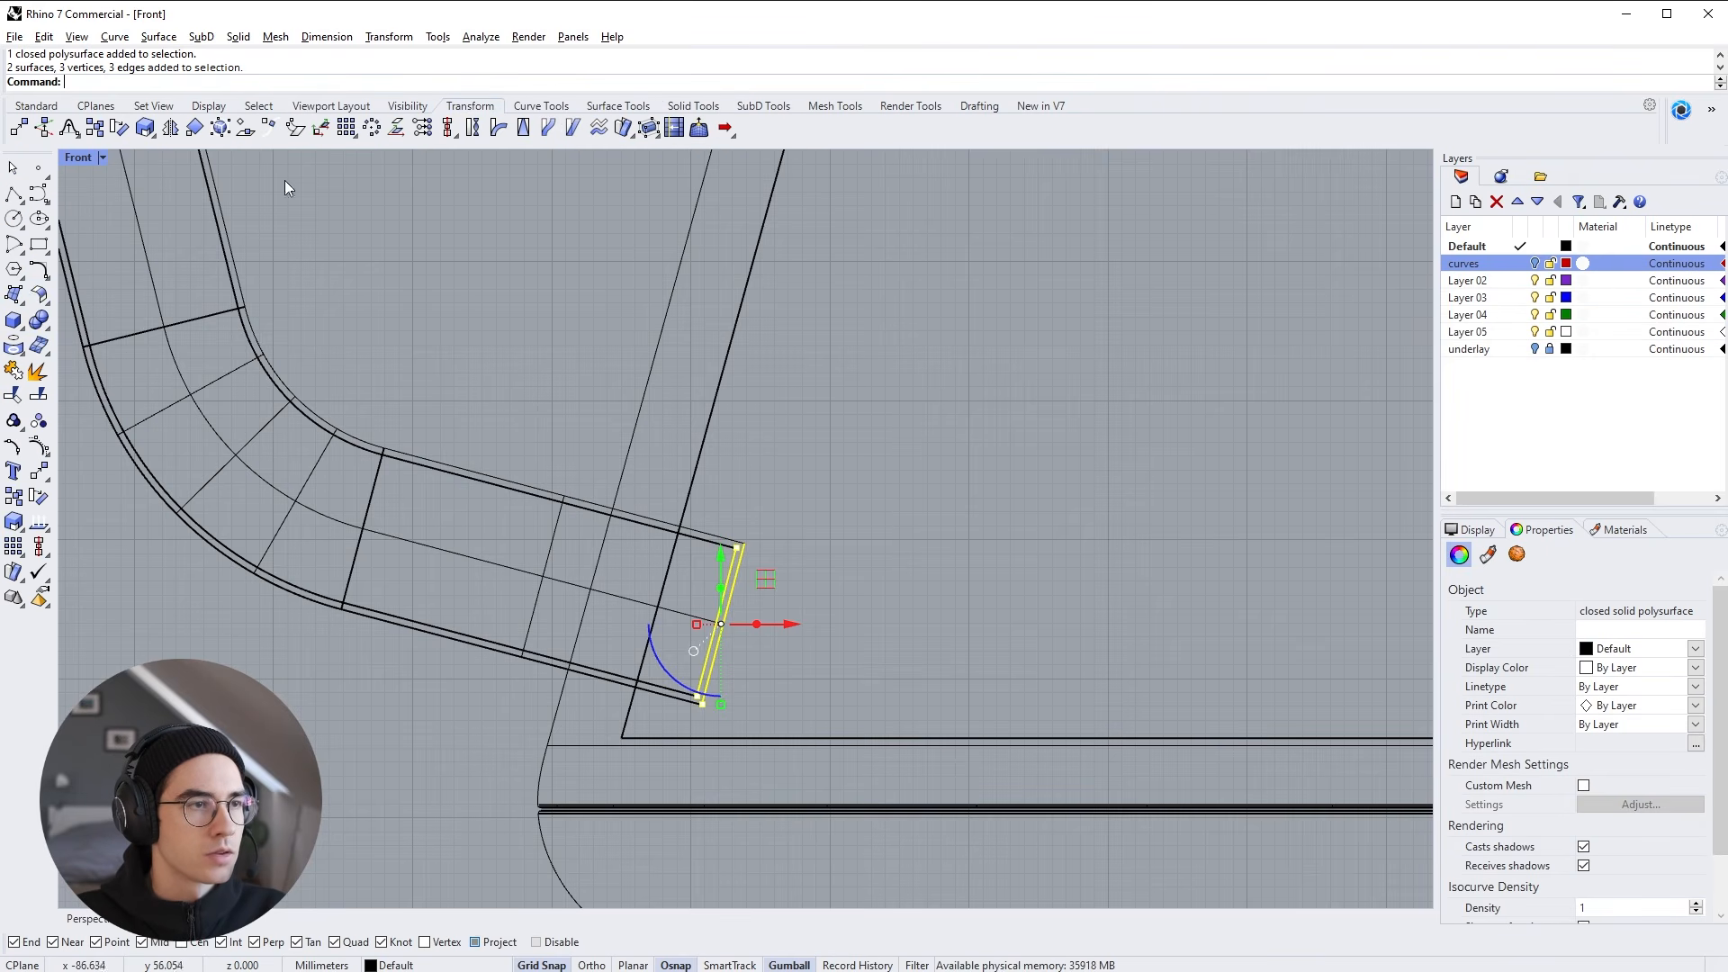
{"action": "left_click", "coordinate": [38, 471]}
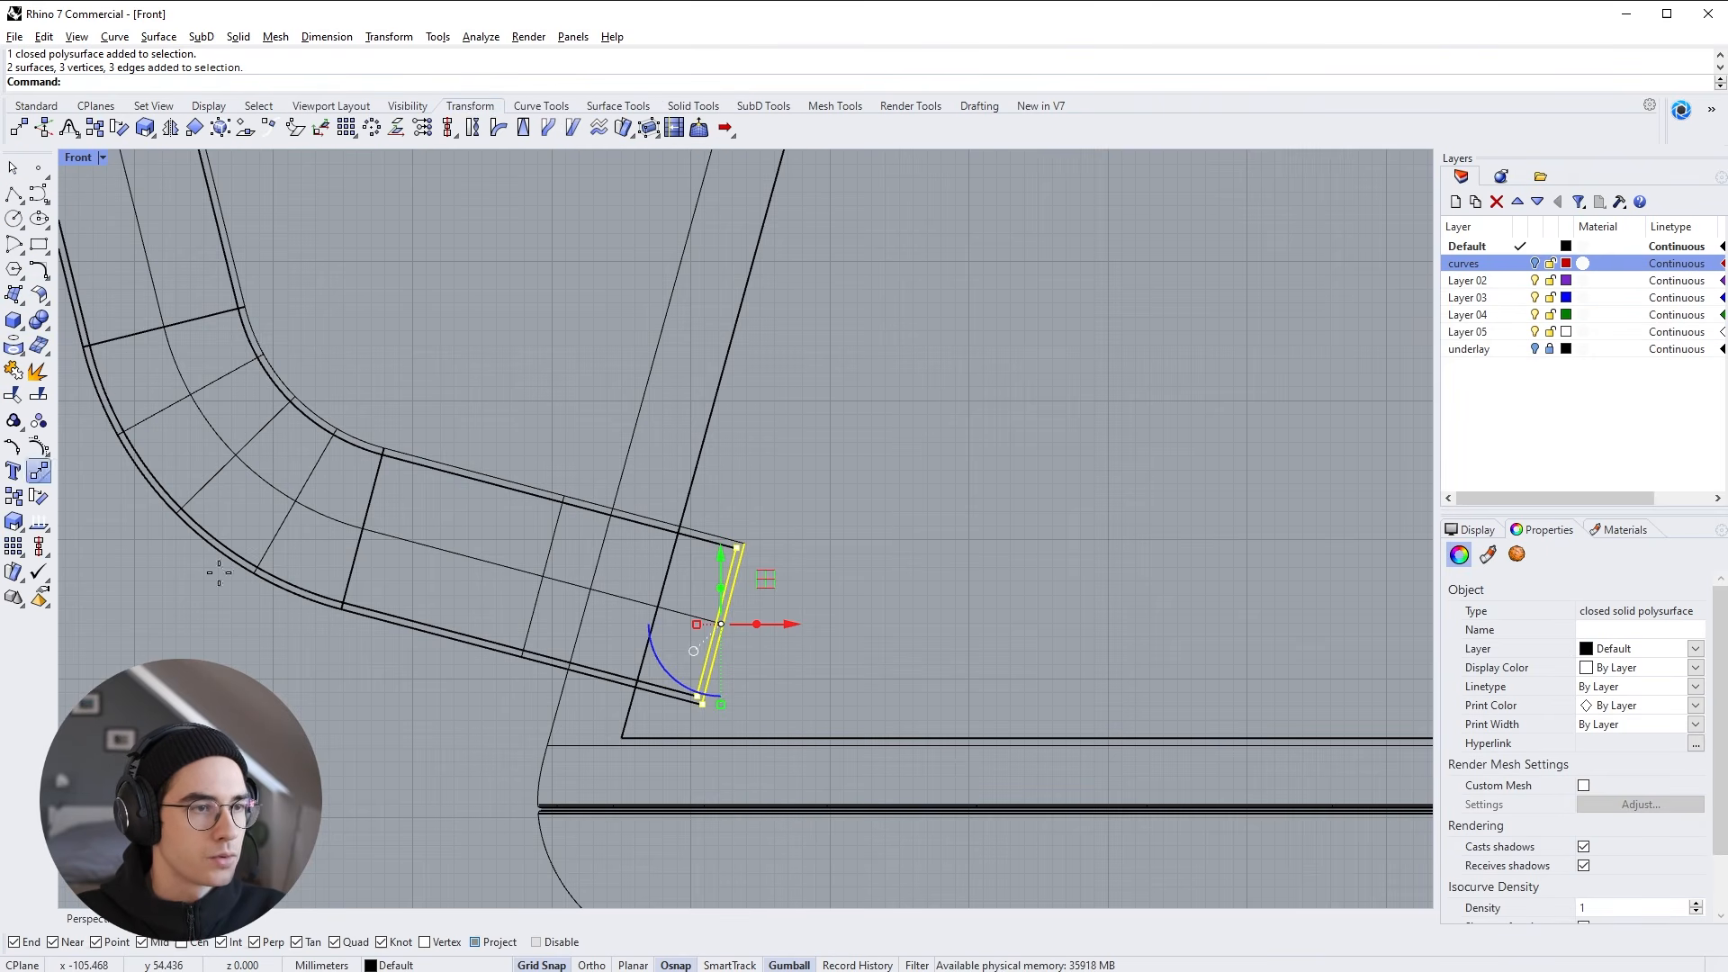
{"action": "left_click", "coordinate": [701, 703]}
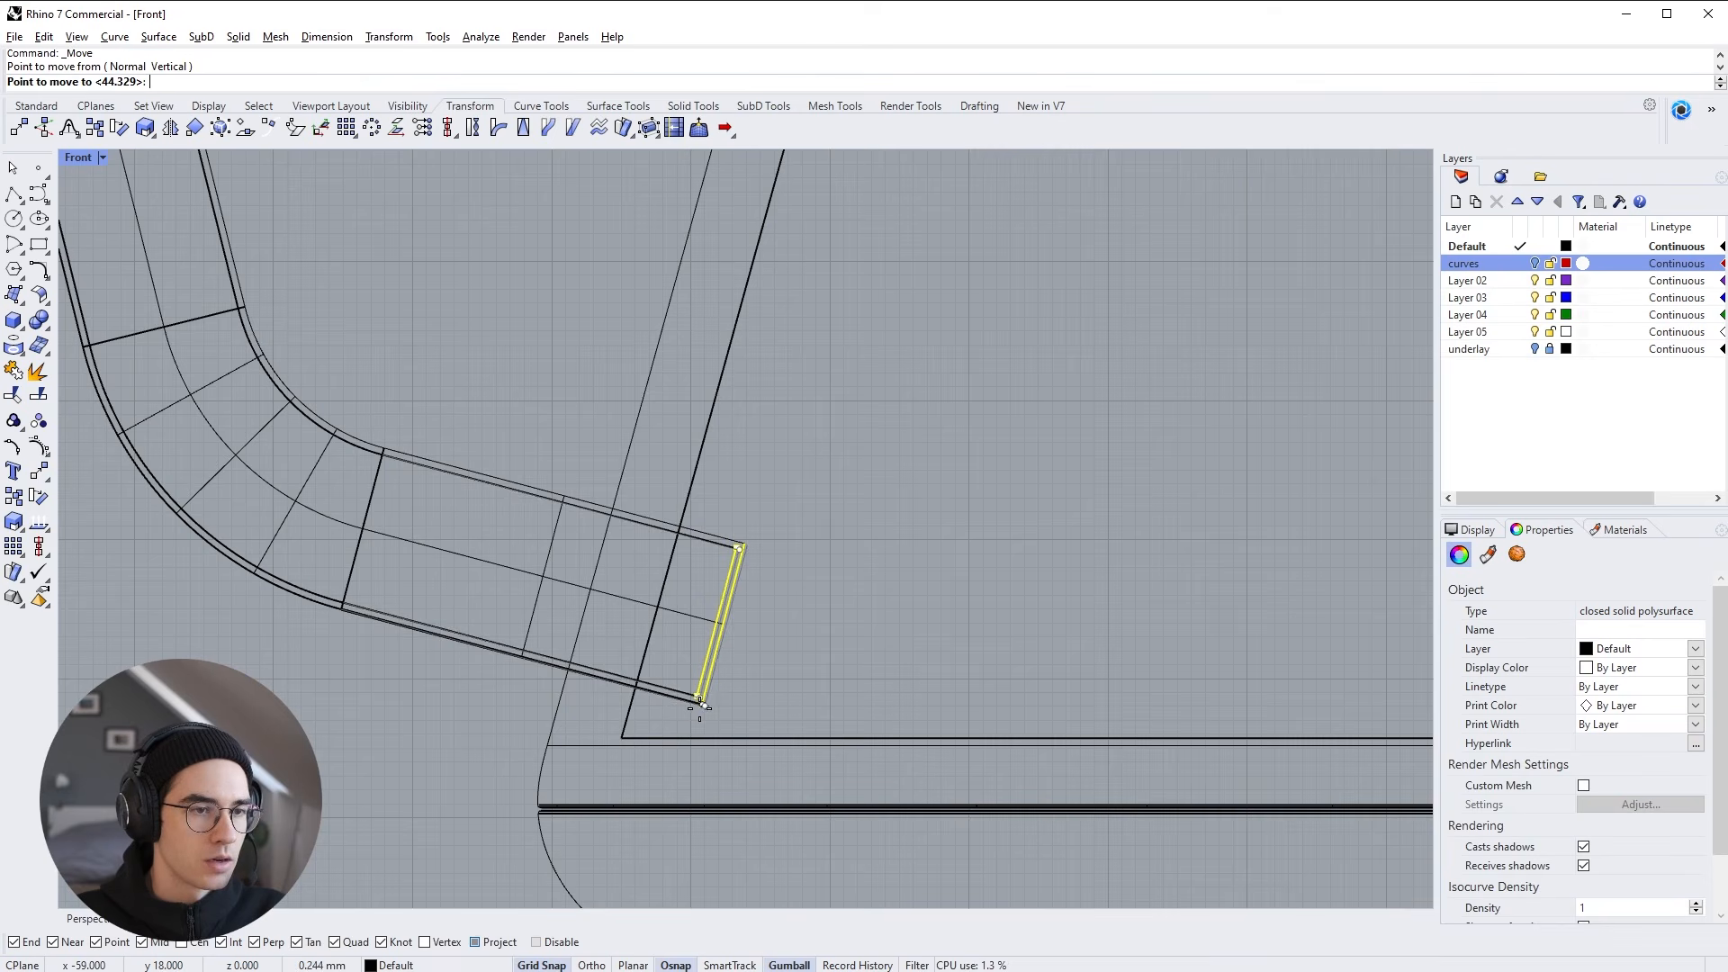
{"action": "left_click", "coordinate": [607, 677]}
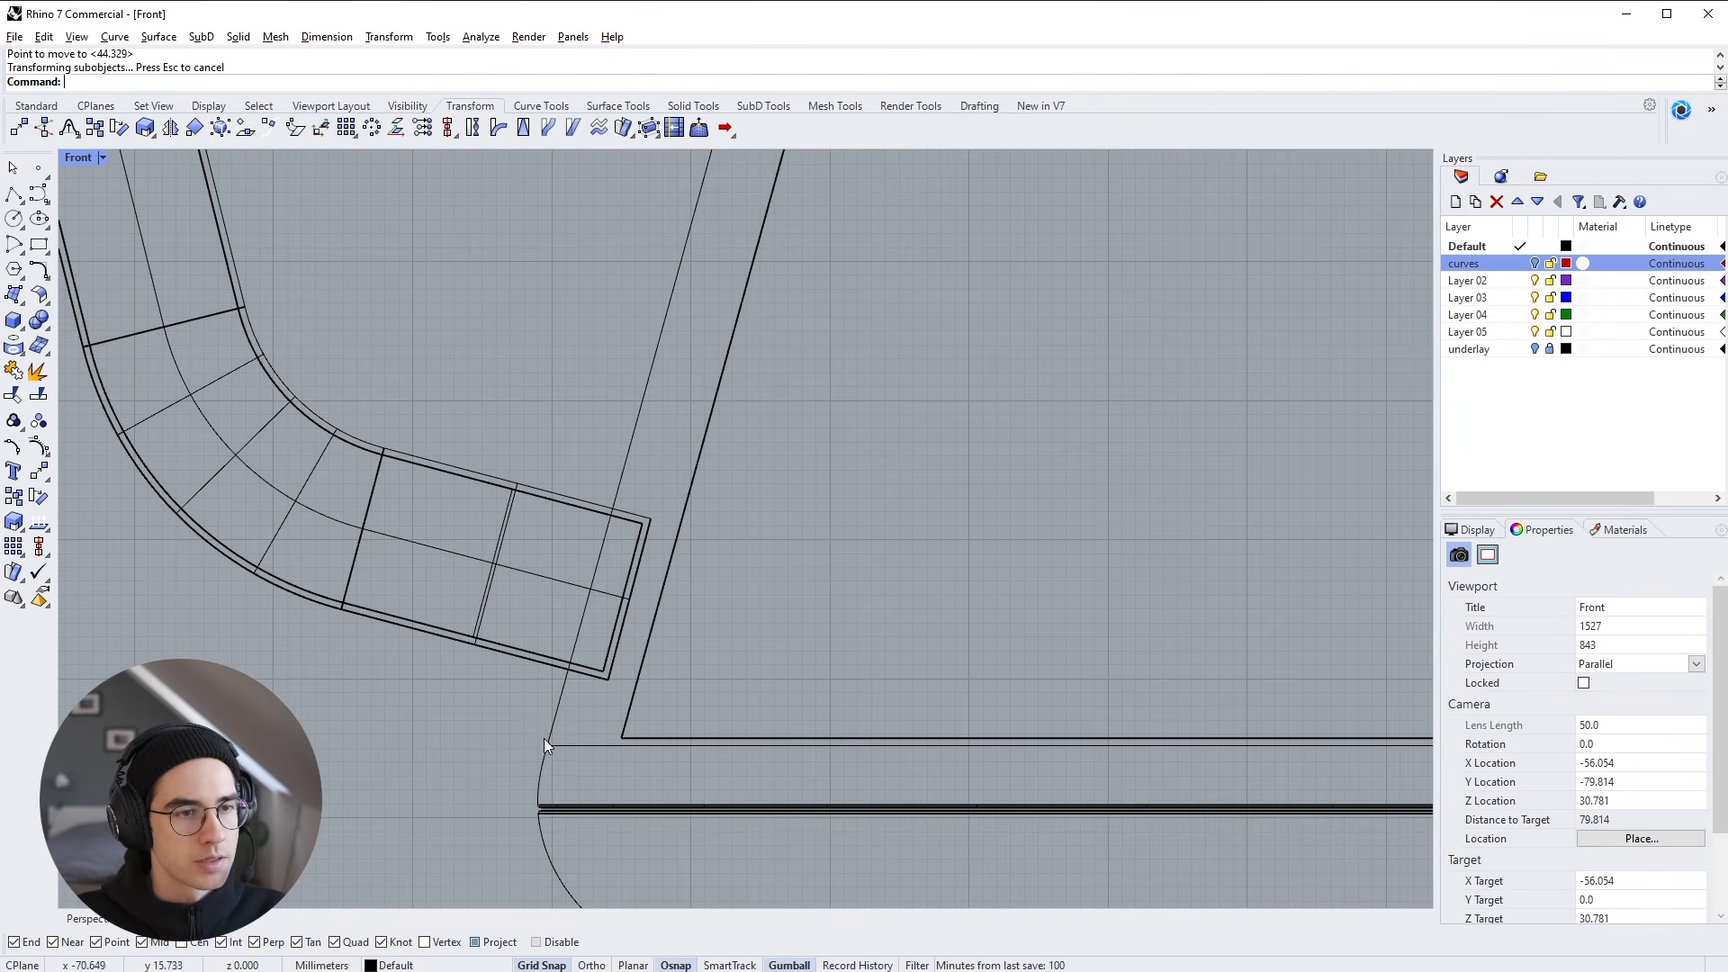
Join the spout and the kettle body into one solid with a Boolean union
{"action": "left_click", "coordinate": [512, 663]}
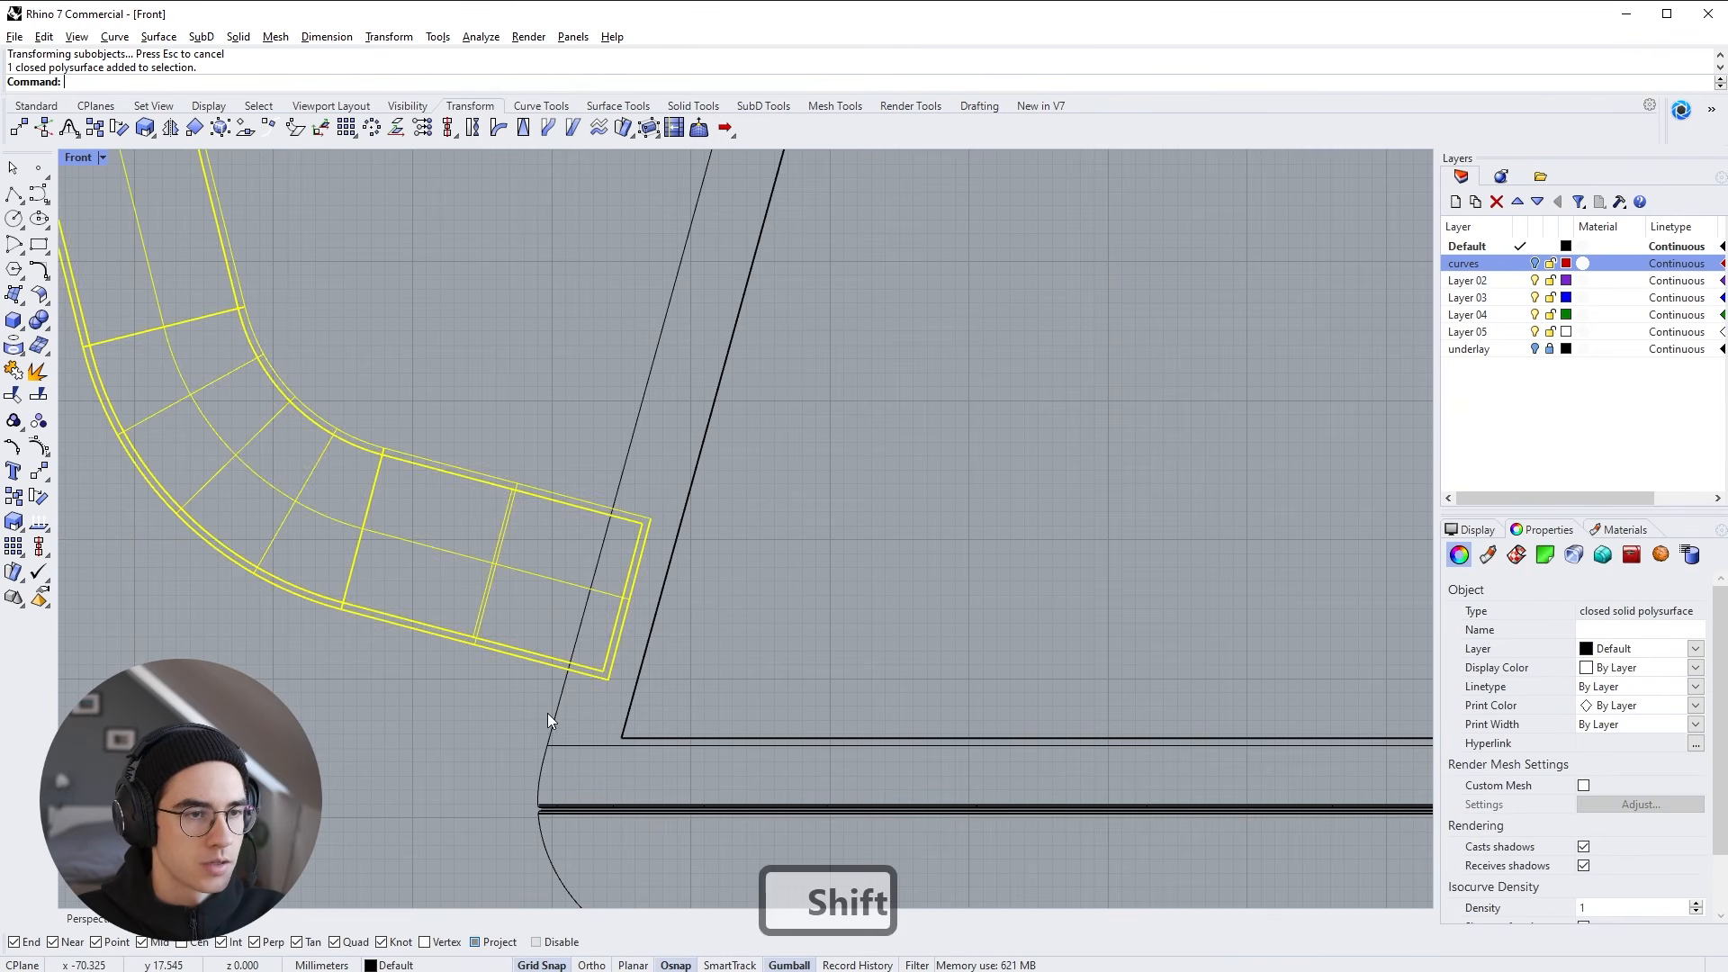
{"action": "left_click", "coordinate": [549, 731], "text": "shift"}
{"action": "left_click", "coordinate": [693, 107]}
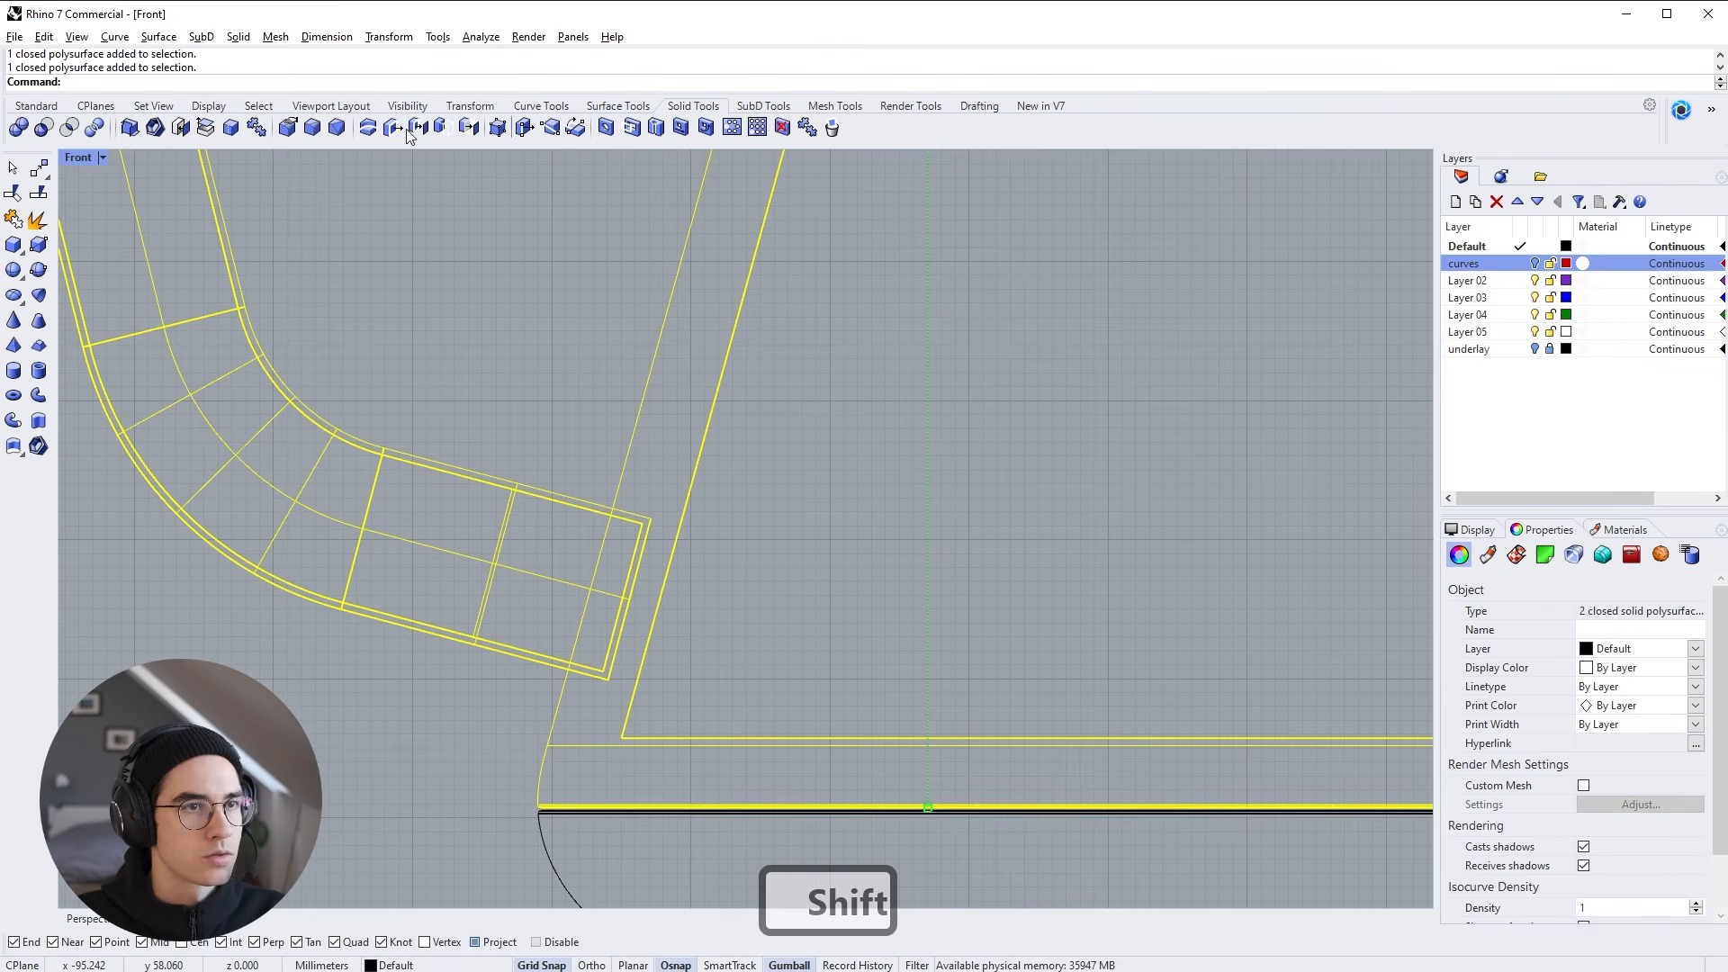
{"action": "left_click", "coordinate": [19, 128]}
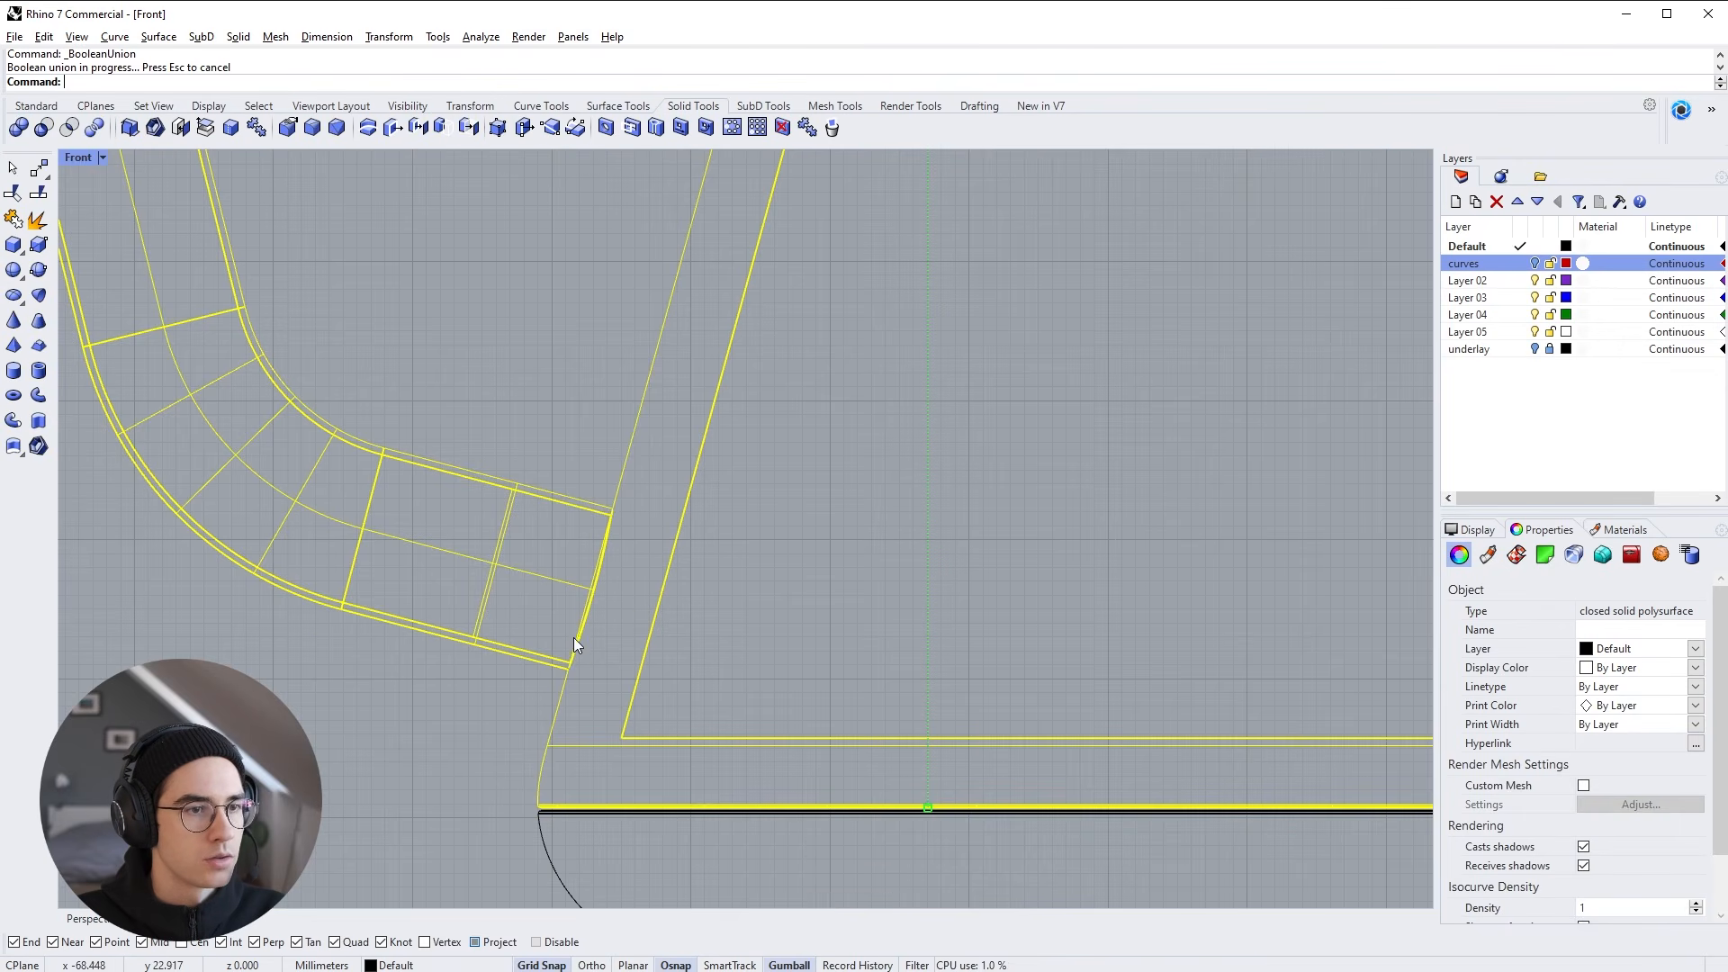